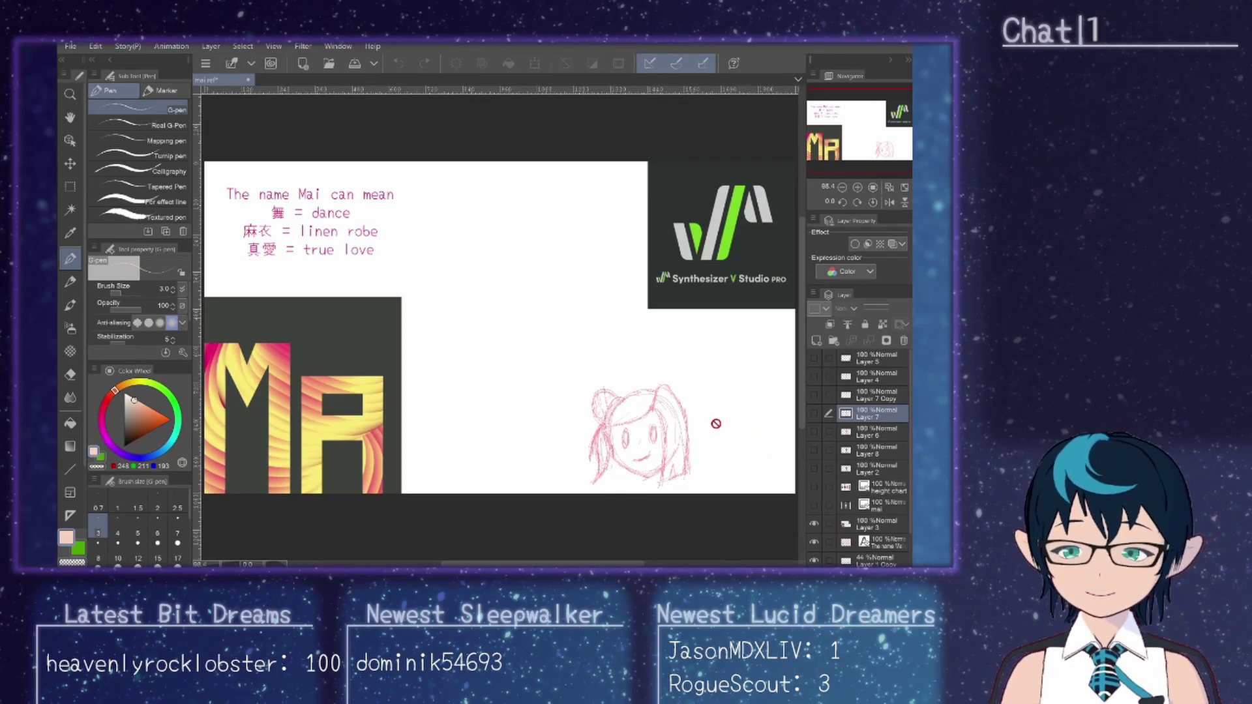
Step: Switch to VRoid Studio and examine the avatar's head and hairstyle from the front and at an angle
key("alt+Tab")
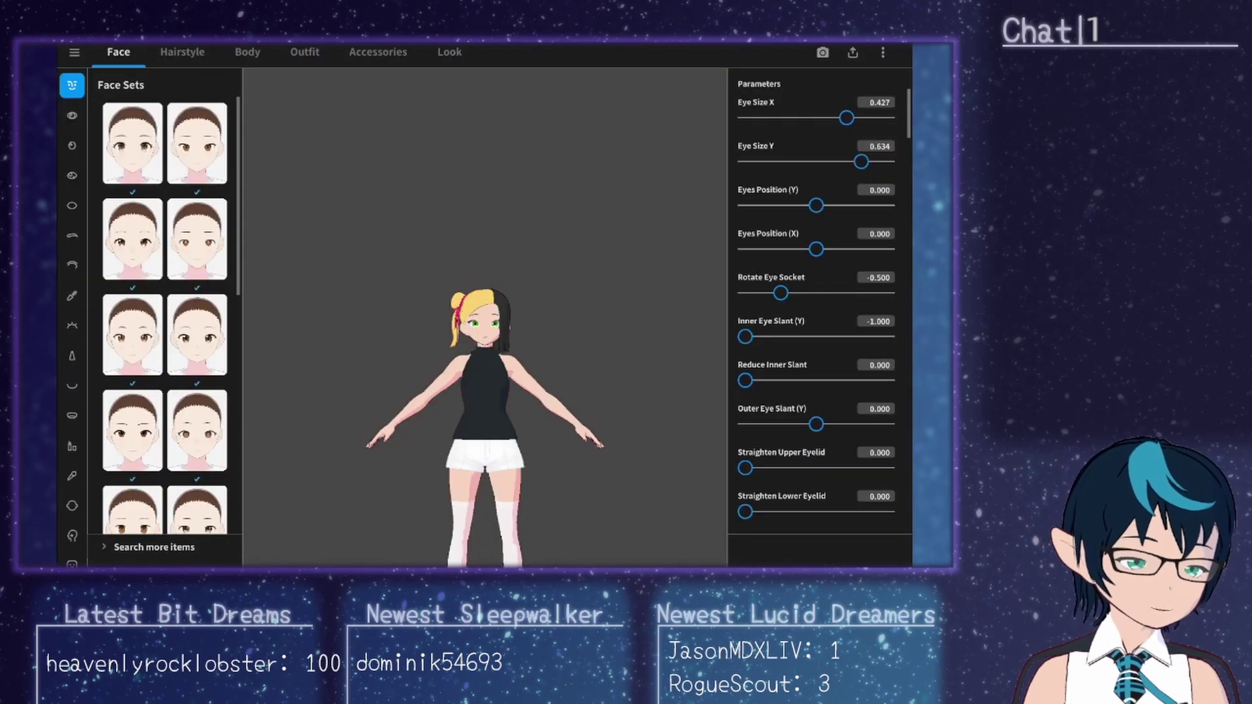
scroll(503, 447, "up", 8)
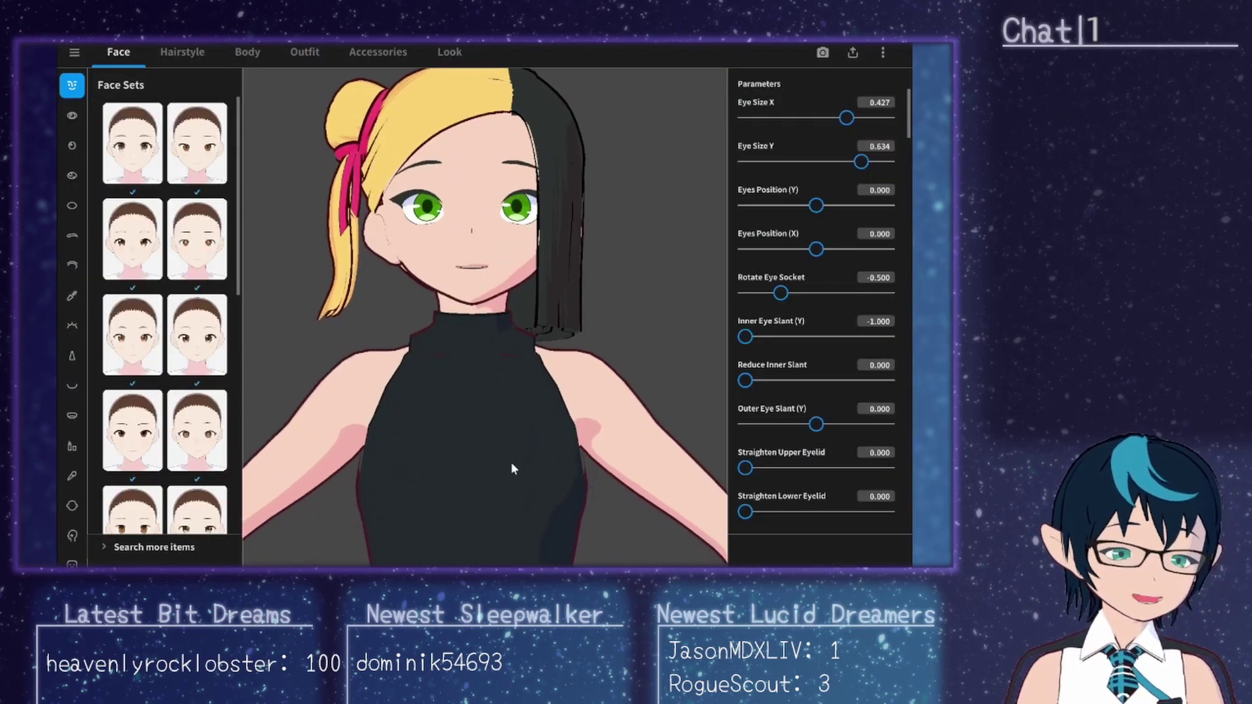
left_click_drag(510, 466, 510, 461)
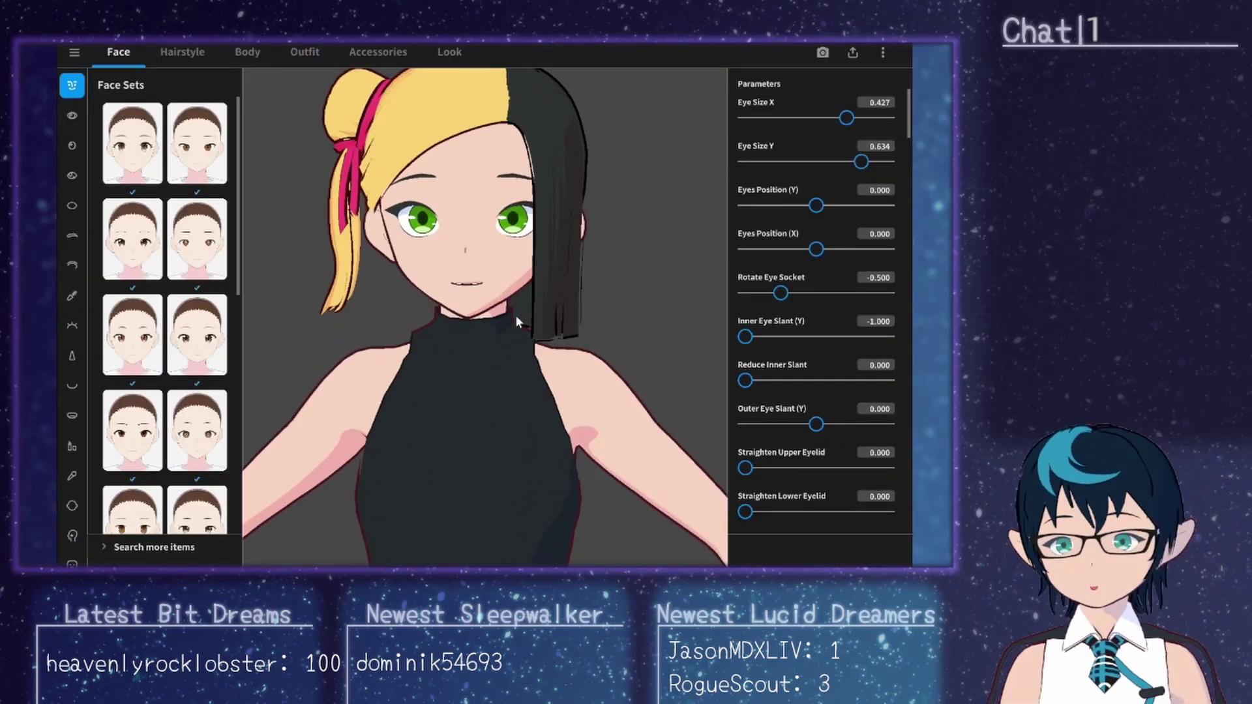
left_click_drag(515, 314, 530, 355)
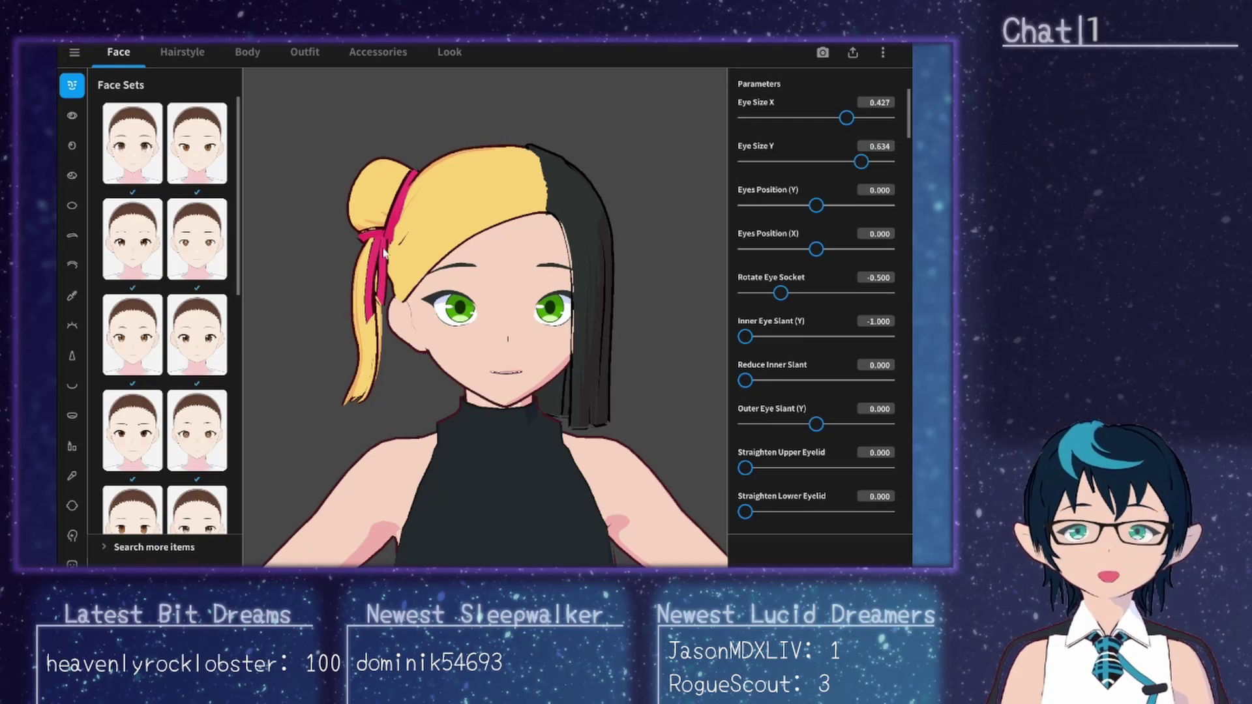
left_click_drag(386, 254, 418, 219)
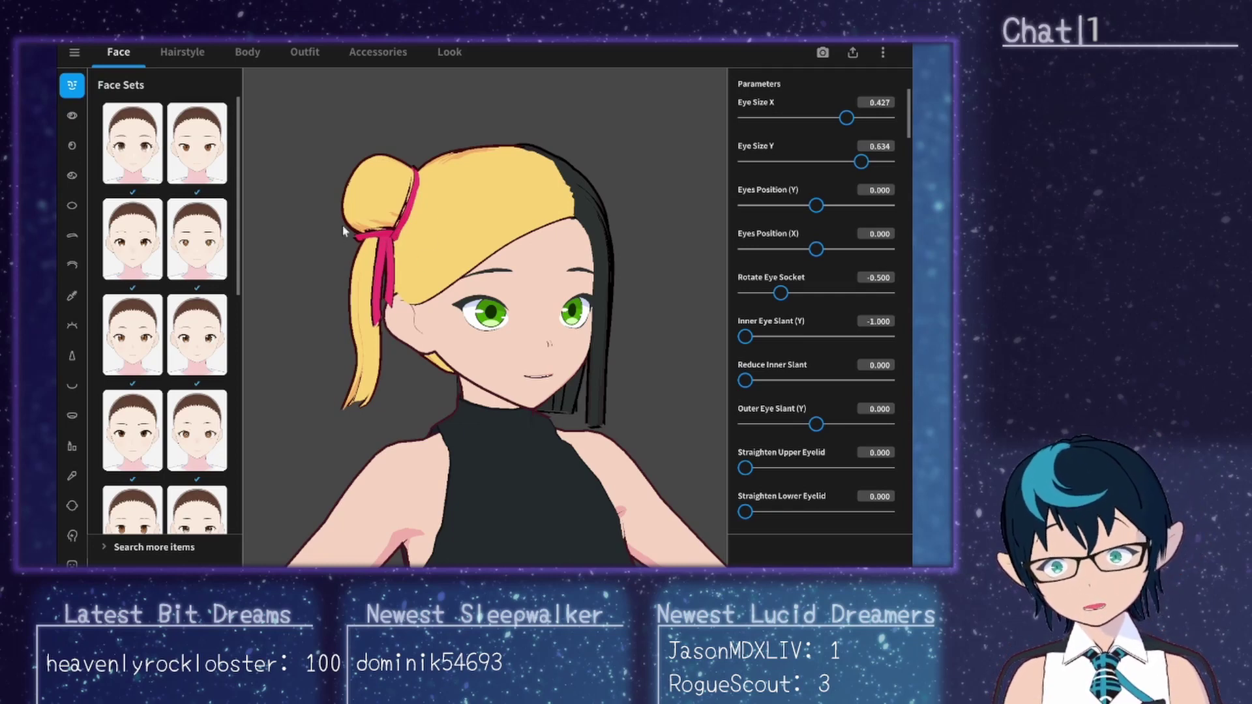
Step: Enter the Photo Booth and preview one of the poses in the Animations 1 set
left_click(823, 52)
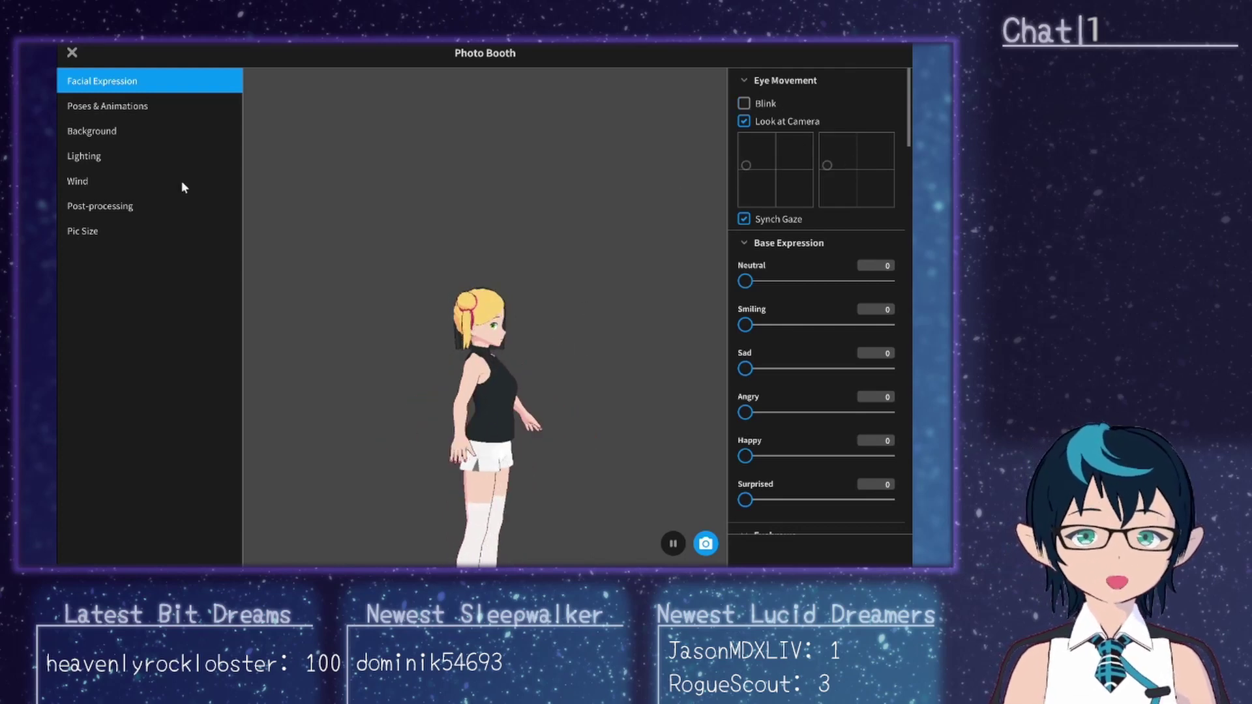
left_click(153, 106)
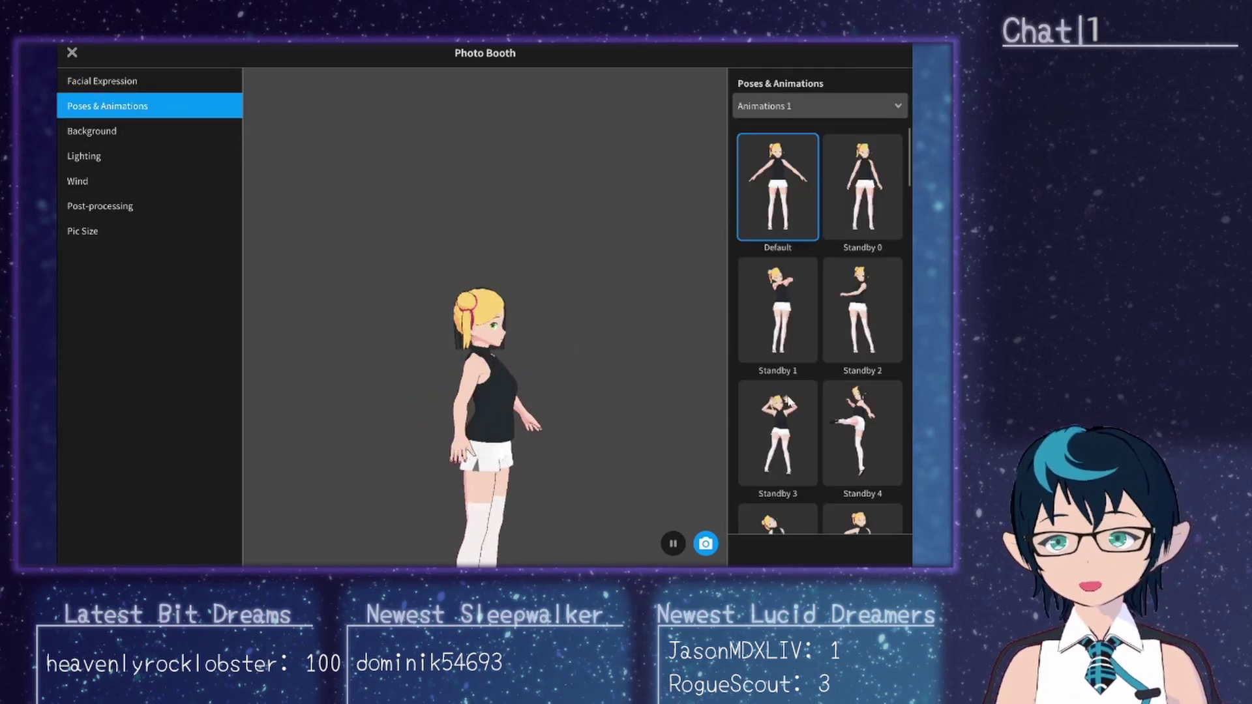
scroll(789, 402, "down", 5)
left_click(783, 434)
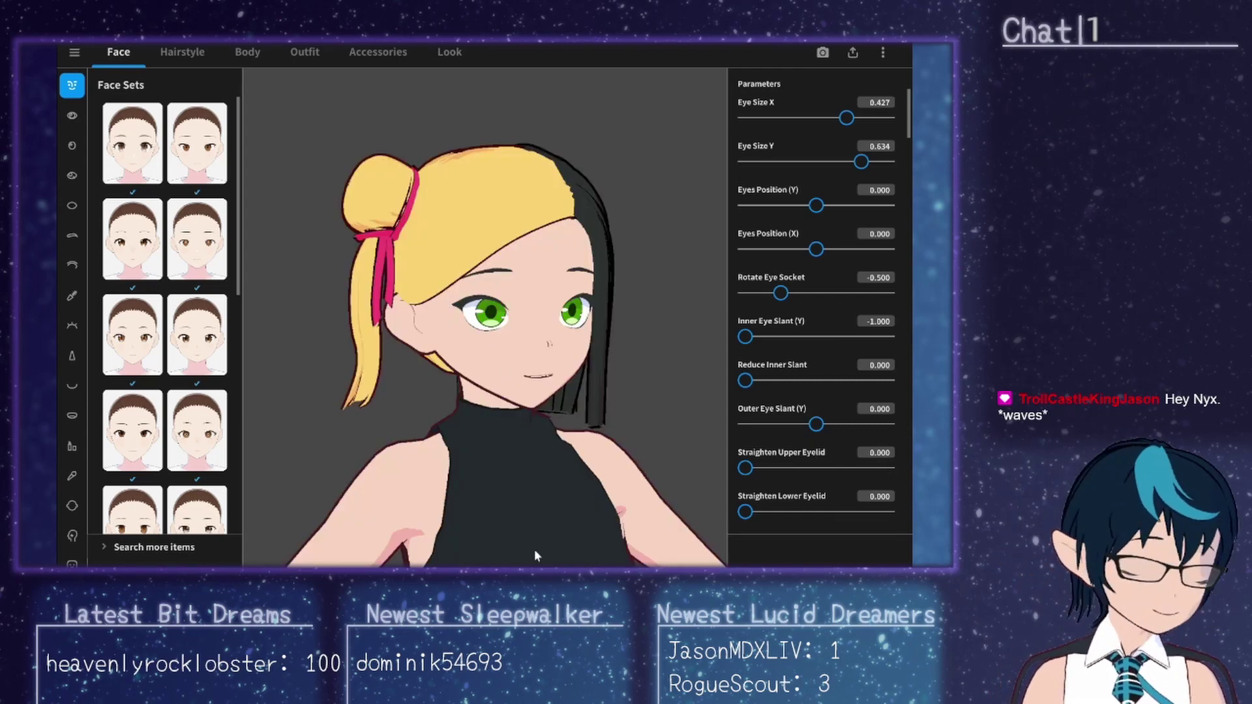
Step: Switch to Clip Studio Paint and show the full-body line art on Layer 4 with the black outfit colours on Layer 2
key("alt+Tab")
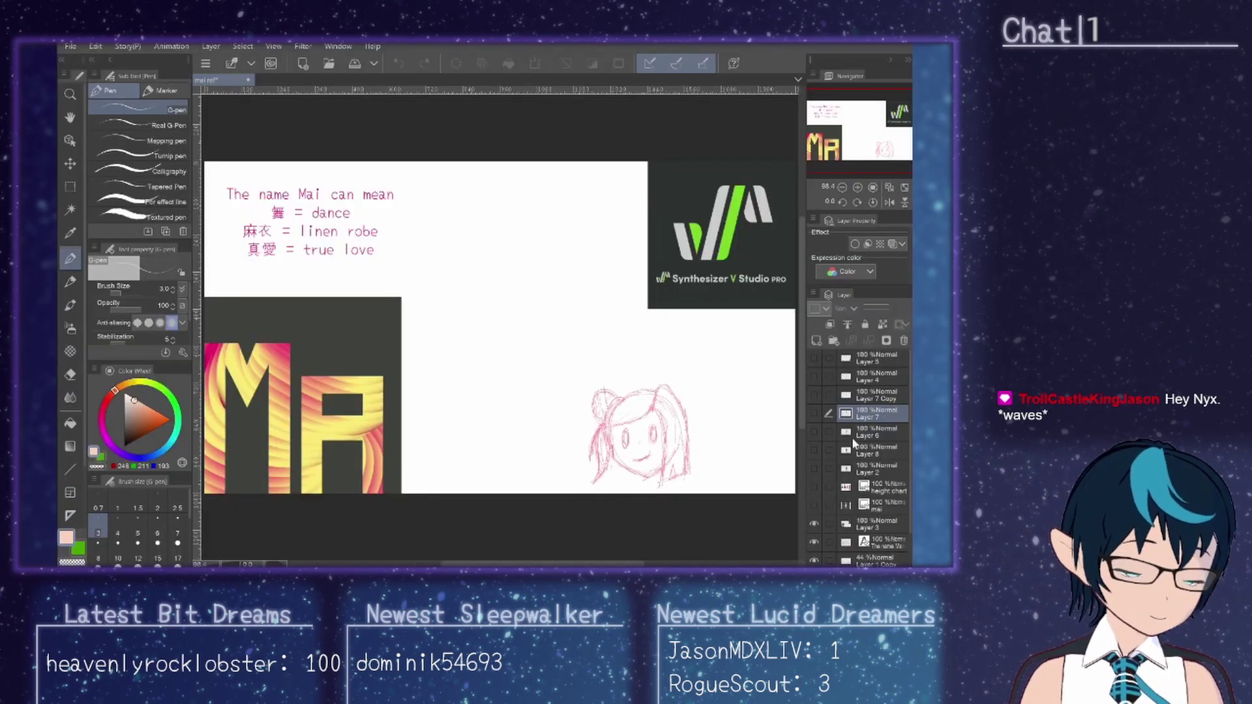
left_click(816, 390)
left_click(816, 391)
left_click(813, 376)
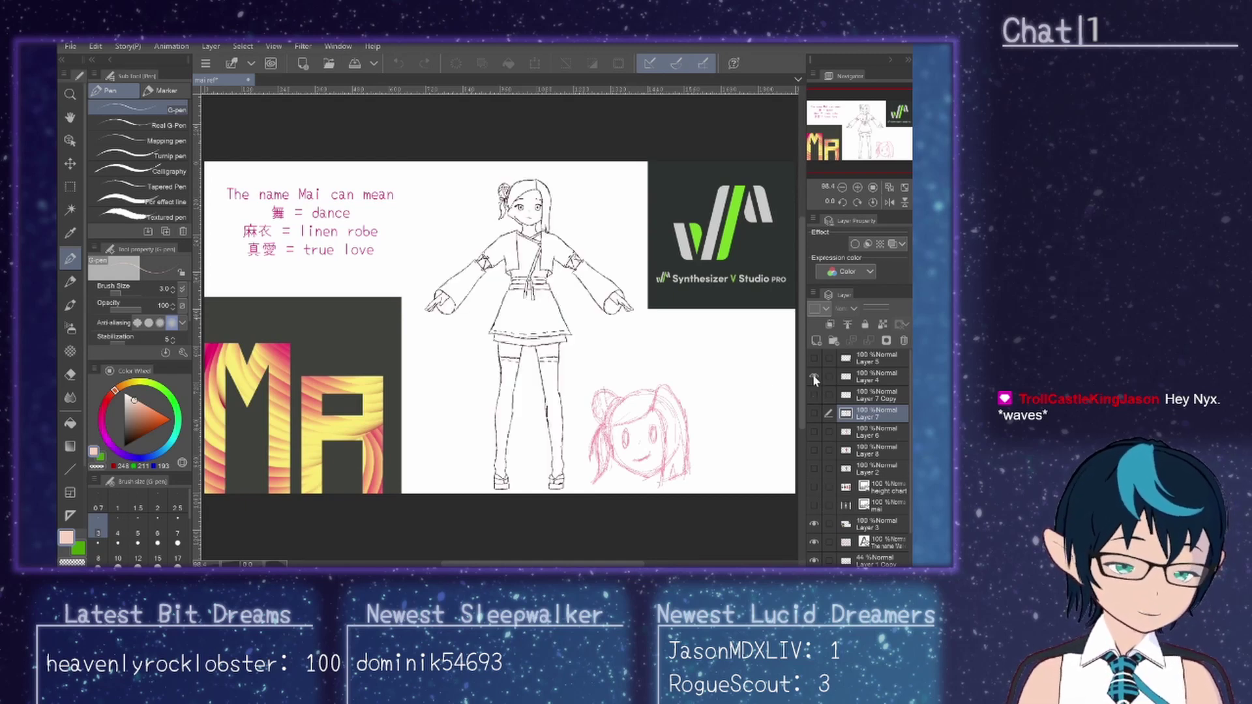
scroll(438, 324, "up", 3)
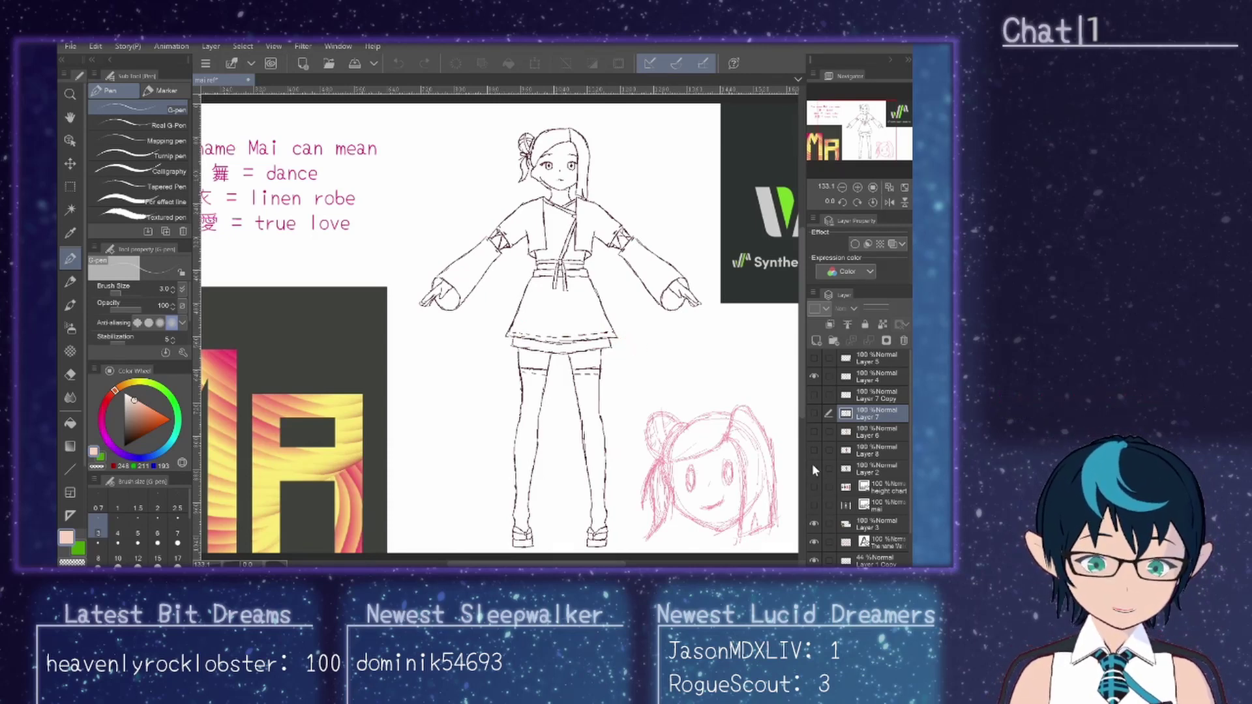
left_click(813, 469)
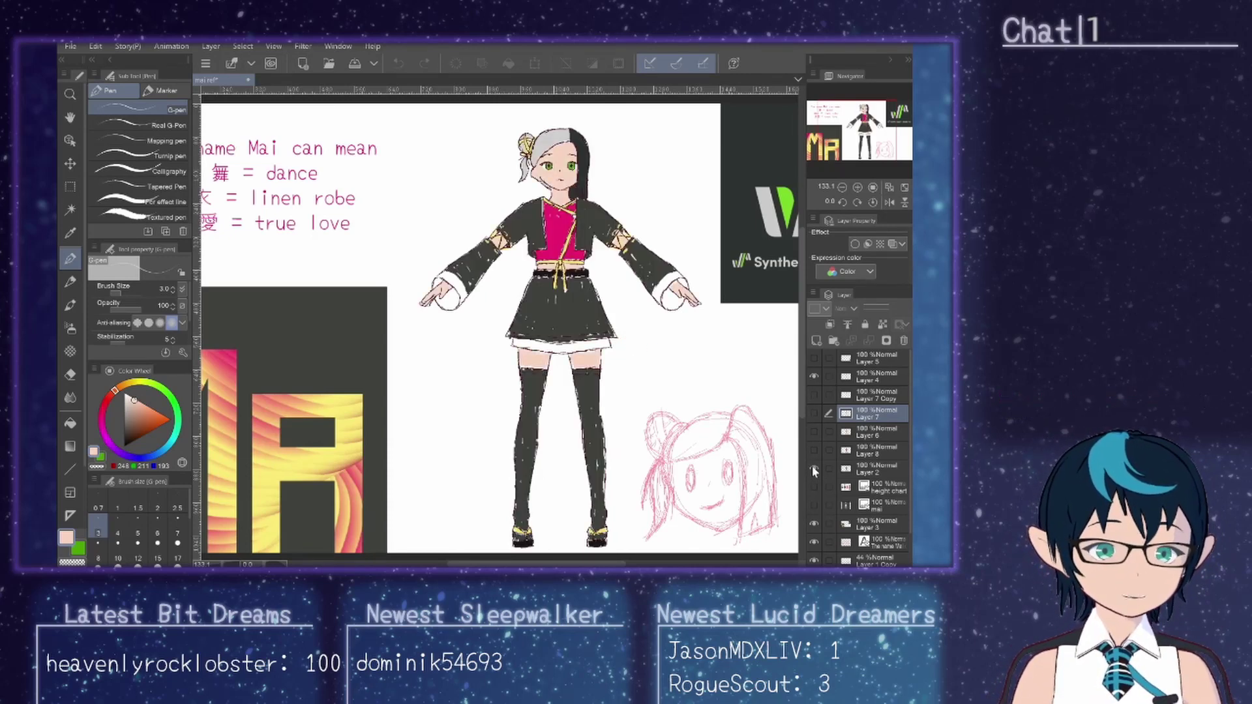
left_click(813, 469)
left_click(813, 469)
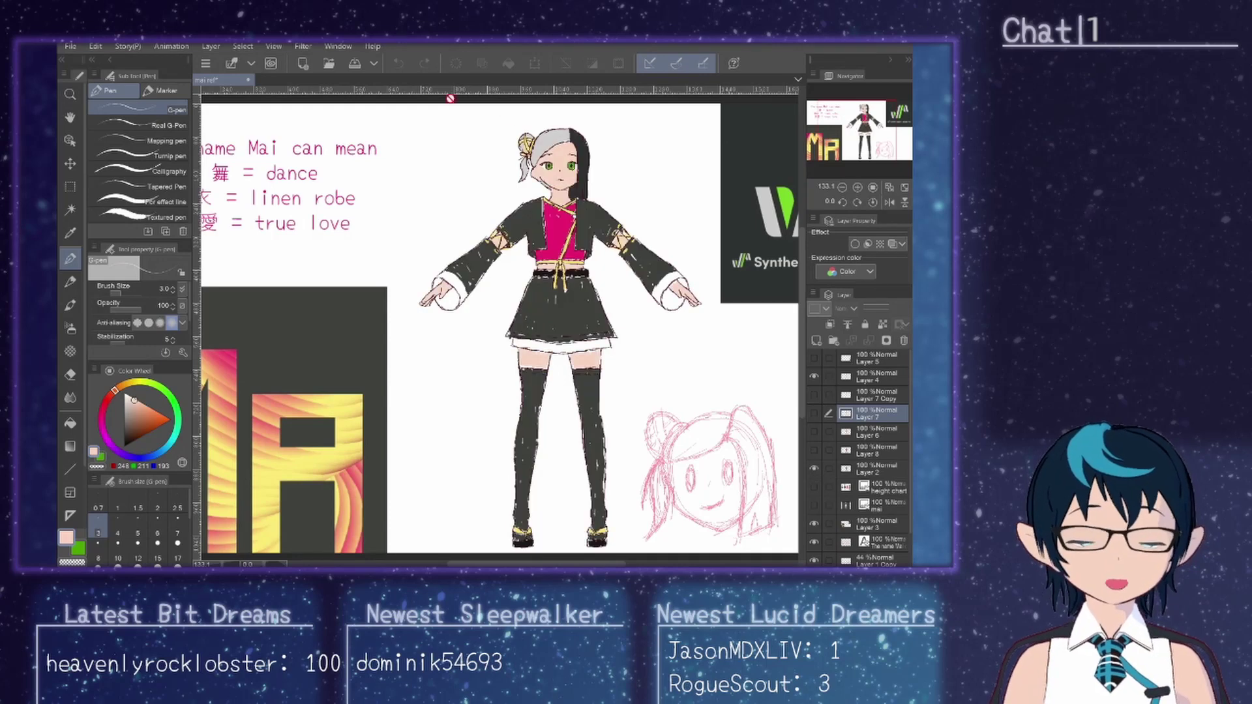
Step: Compare the outfit colour variants on Layers 8, 6 and 7, leaving only the orange variant on Layer 6 visible
left_click(813, 451)
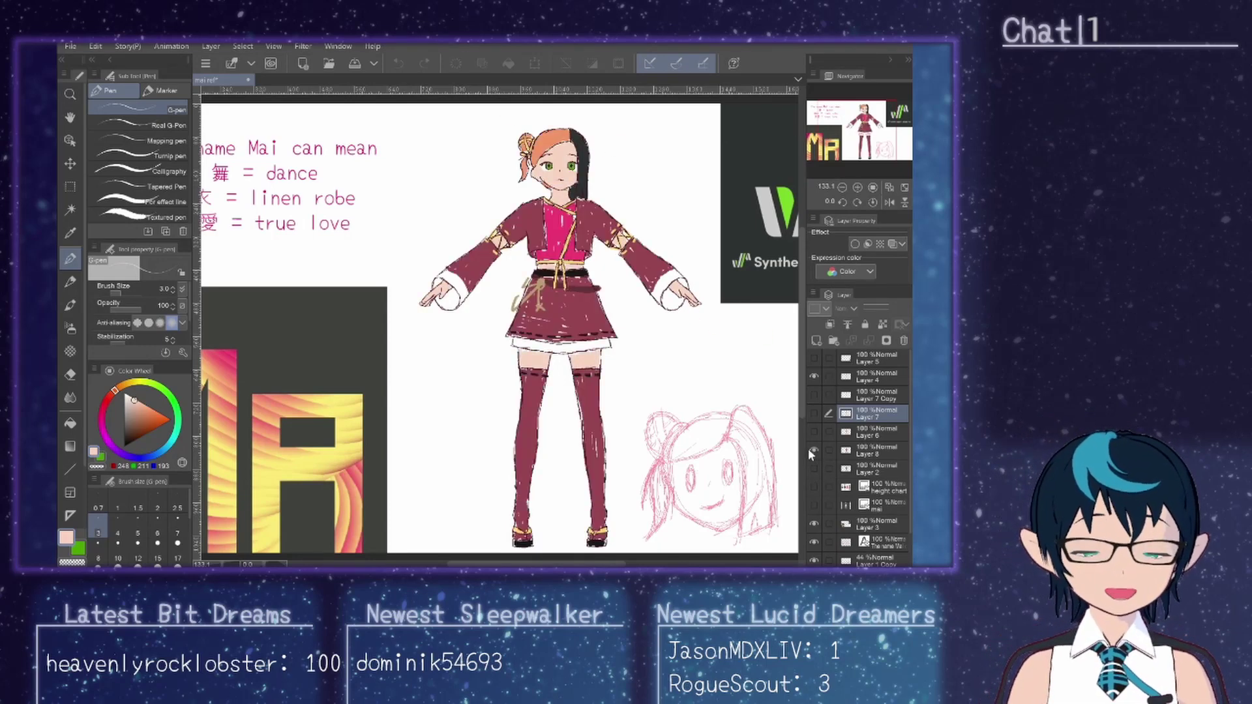
left_click(808, 448)
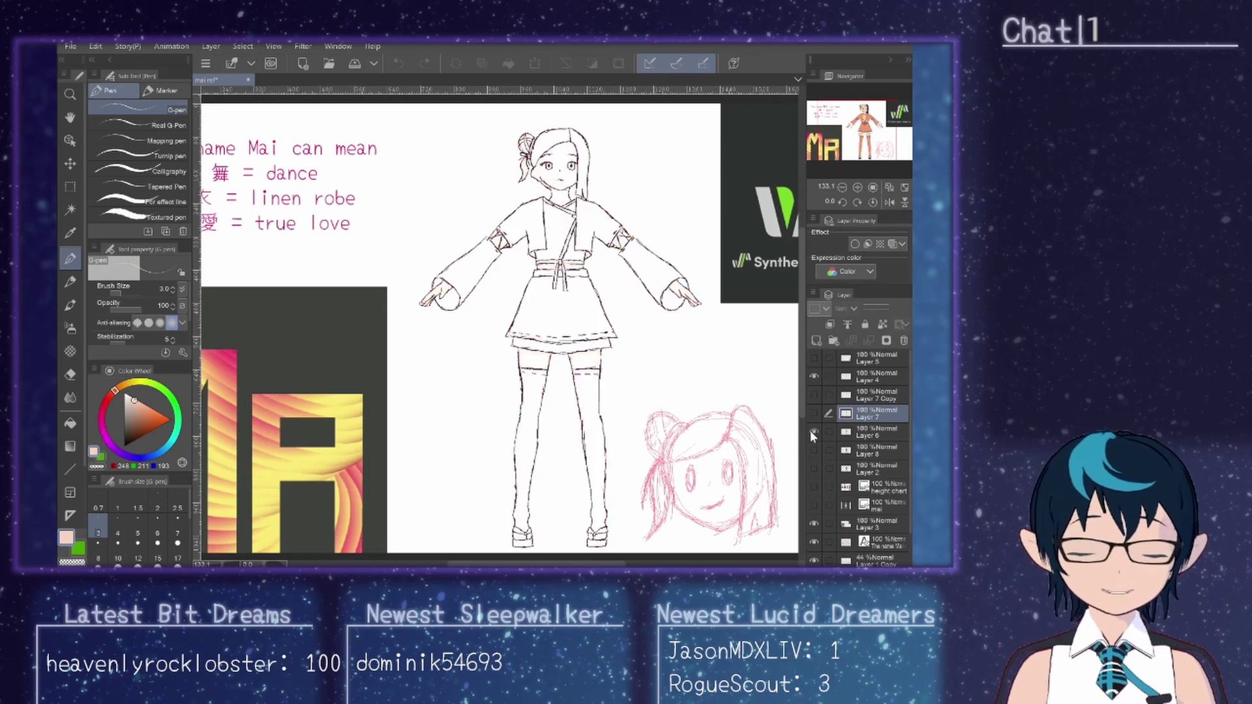
left_click(810, 431)
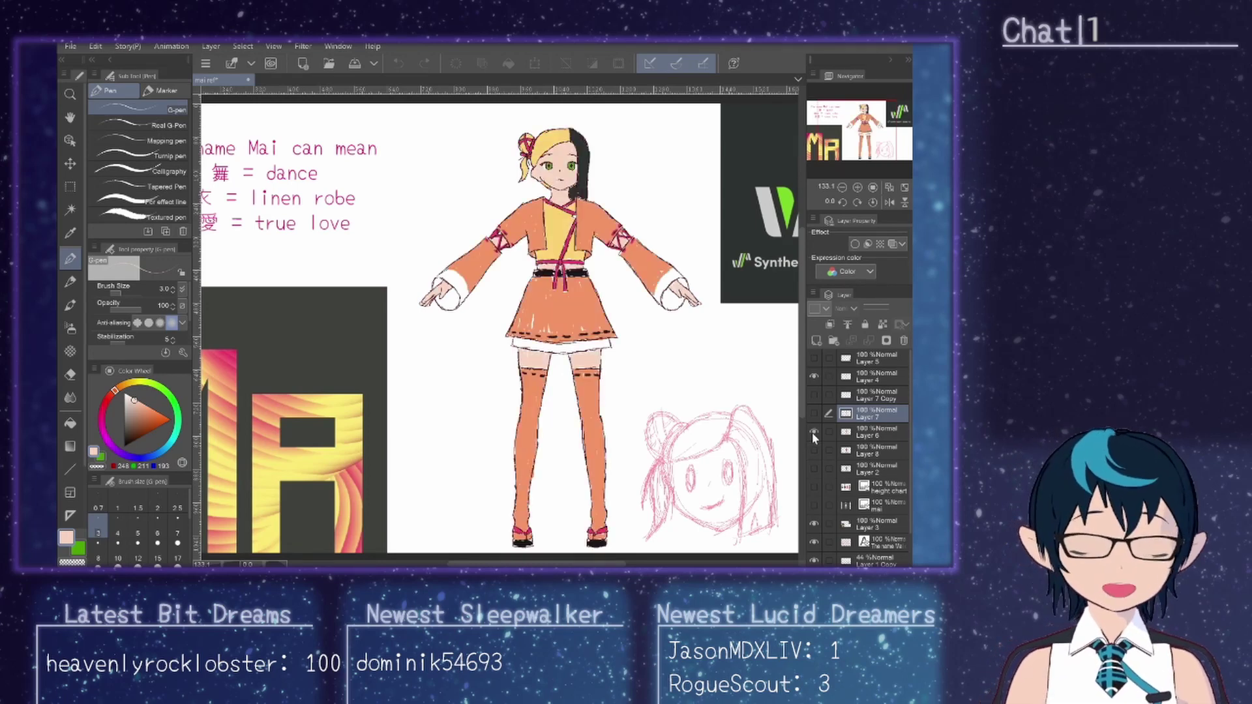
left_click(812, 432)
left_click(812, 415)
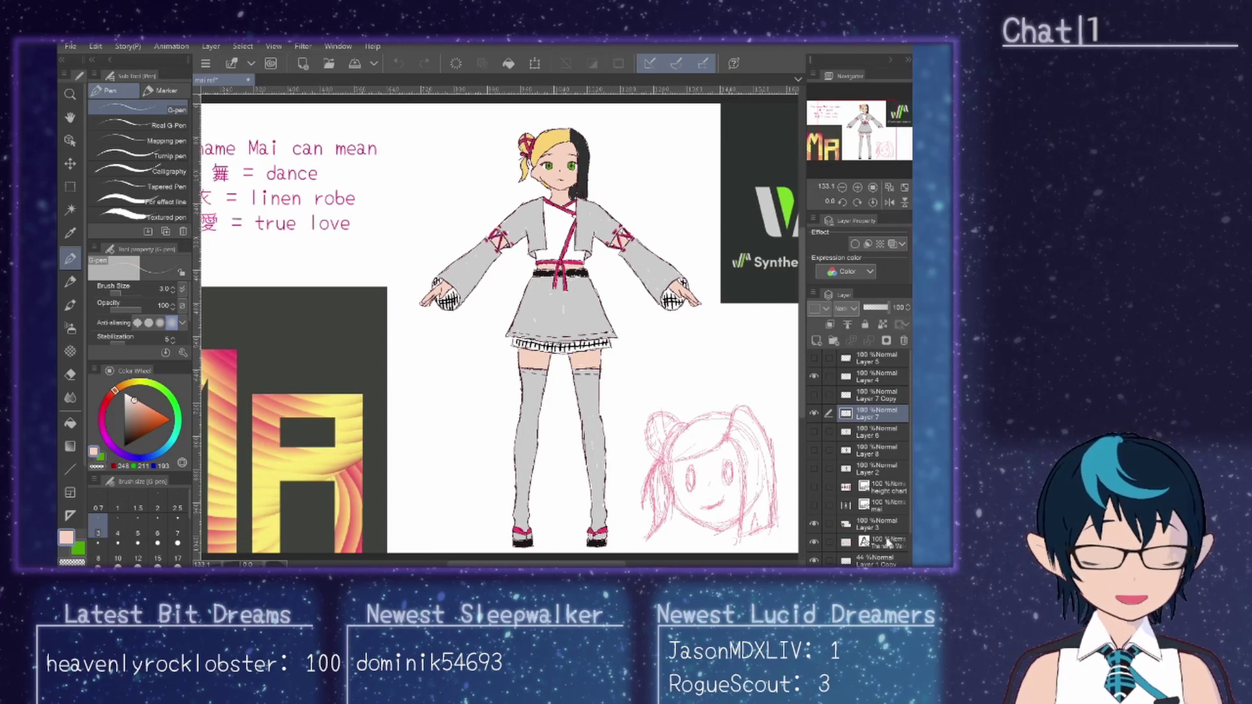
left_click(812, 414)
left_click(815, 431)
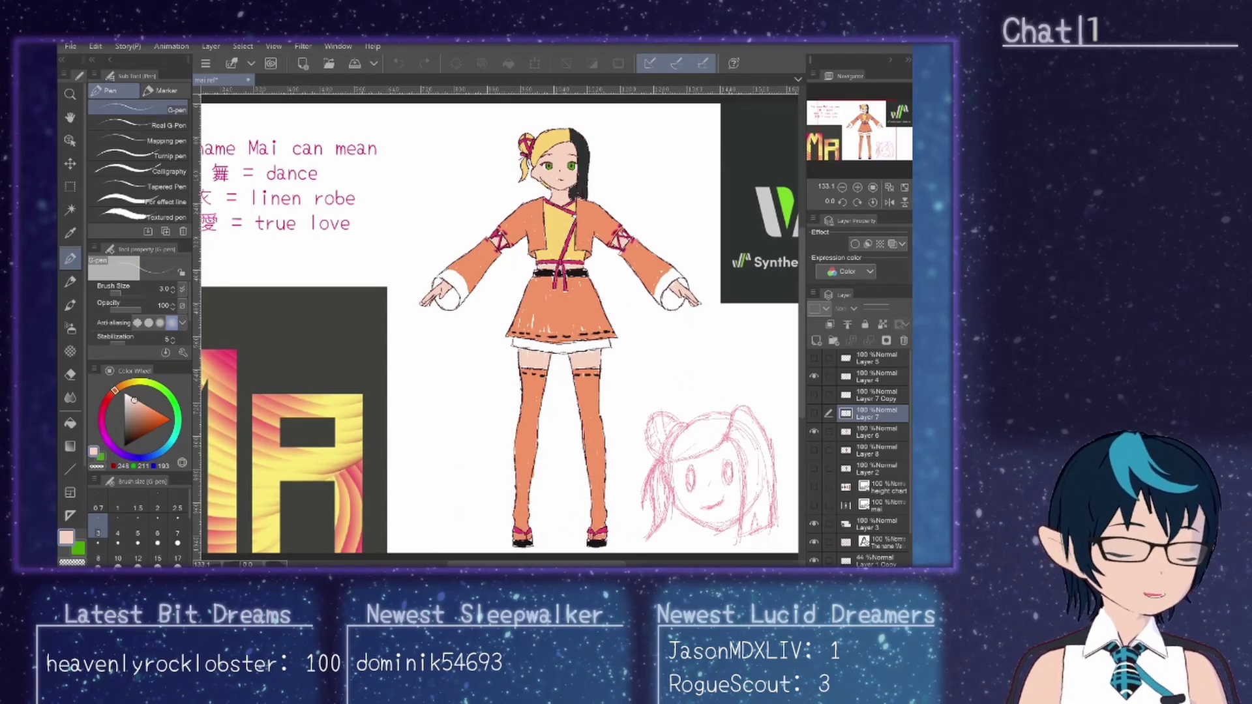
Step: Switch to VRoid Studio and create a new custom top for the avatar from the Dress template in the Dresses category
key("alt+Tab")
scroll(569, 439, "down", 5)
scroll(558, 352, "up", 4)
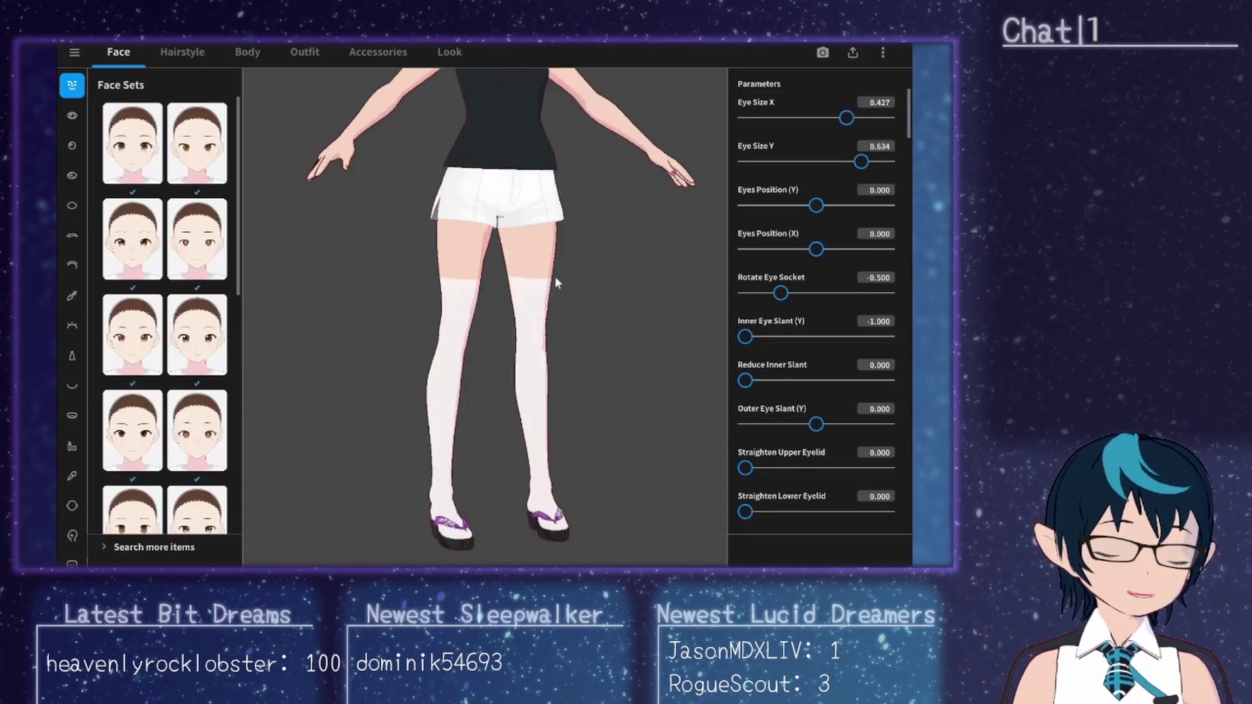
scroll(569, 368, "down", 3)
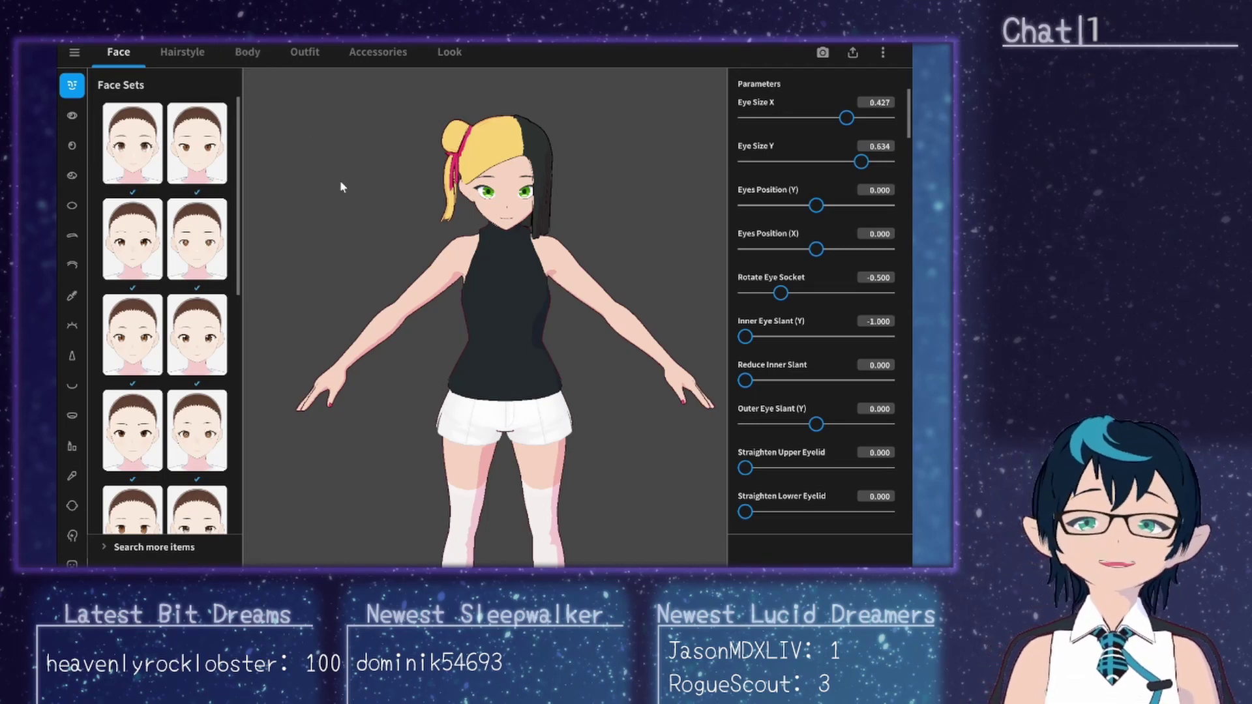
left_click(258, 56)
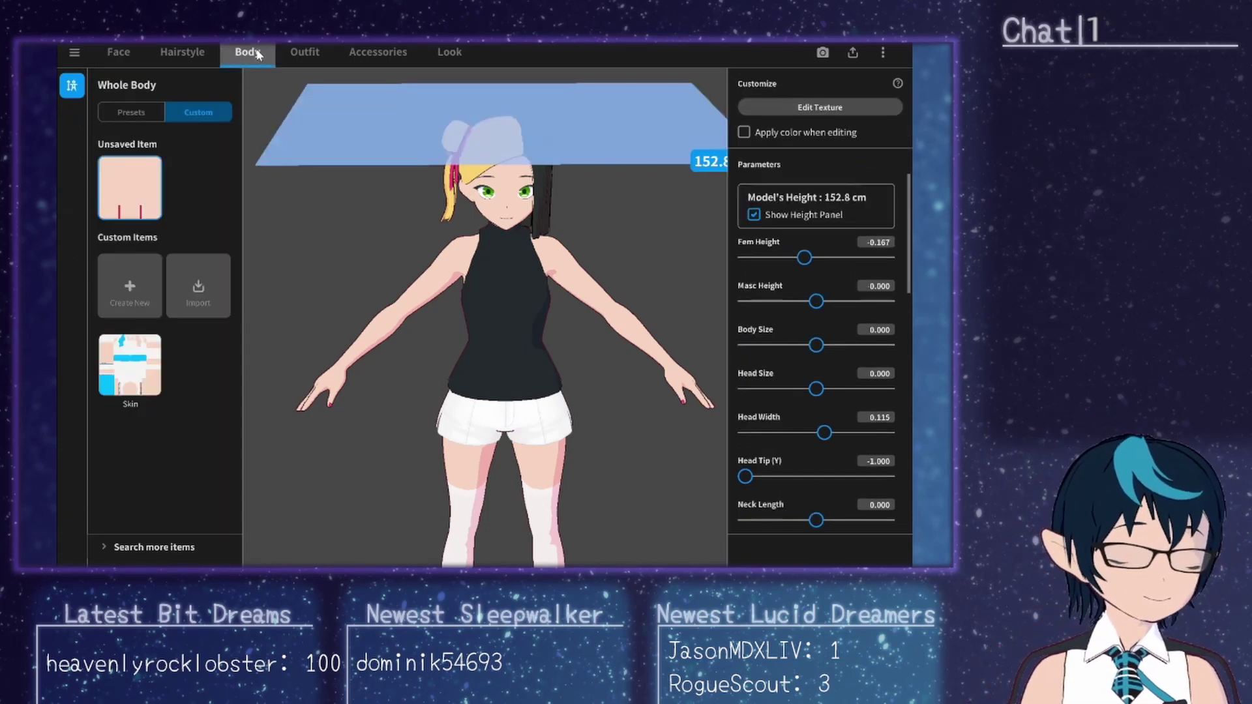
left_click(315, 55)
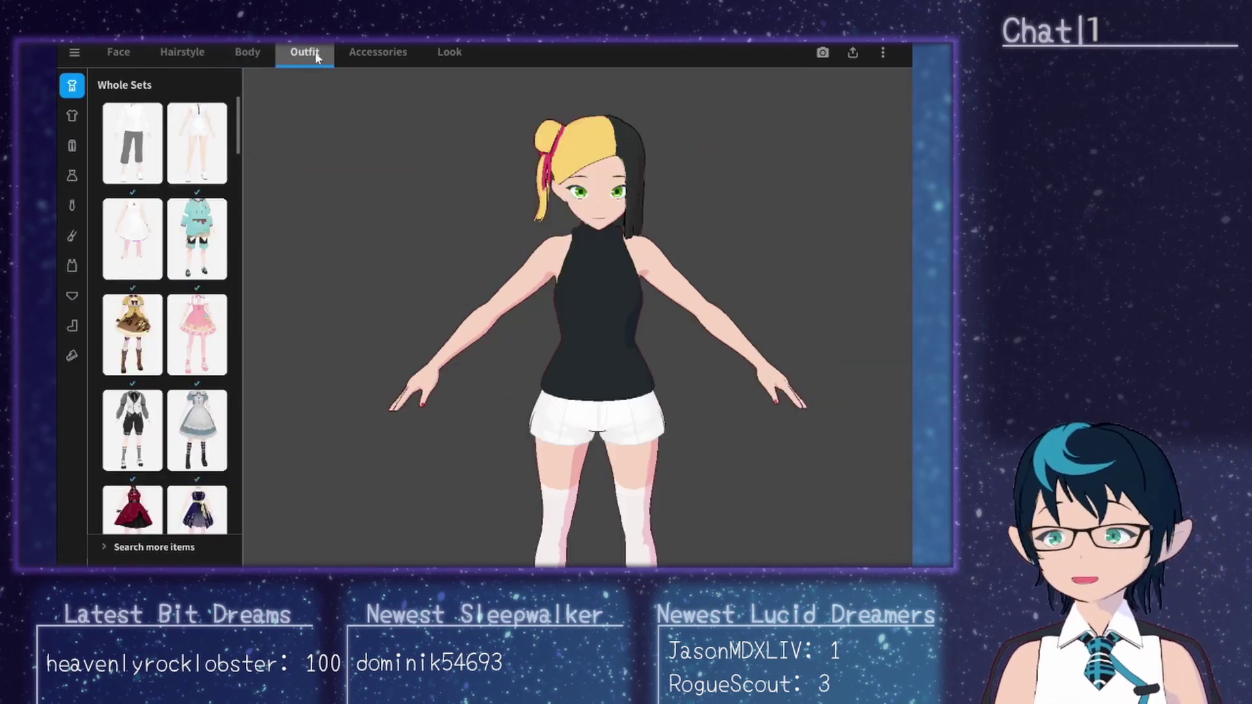
left_click(74, 117)
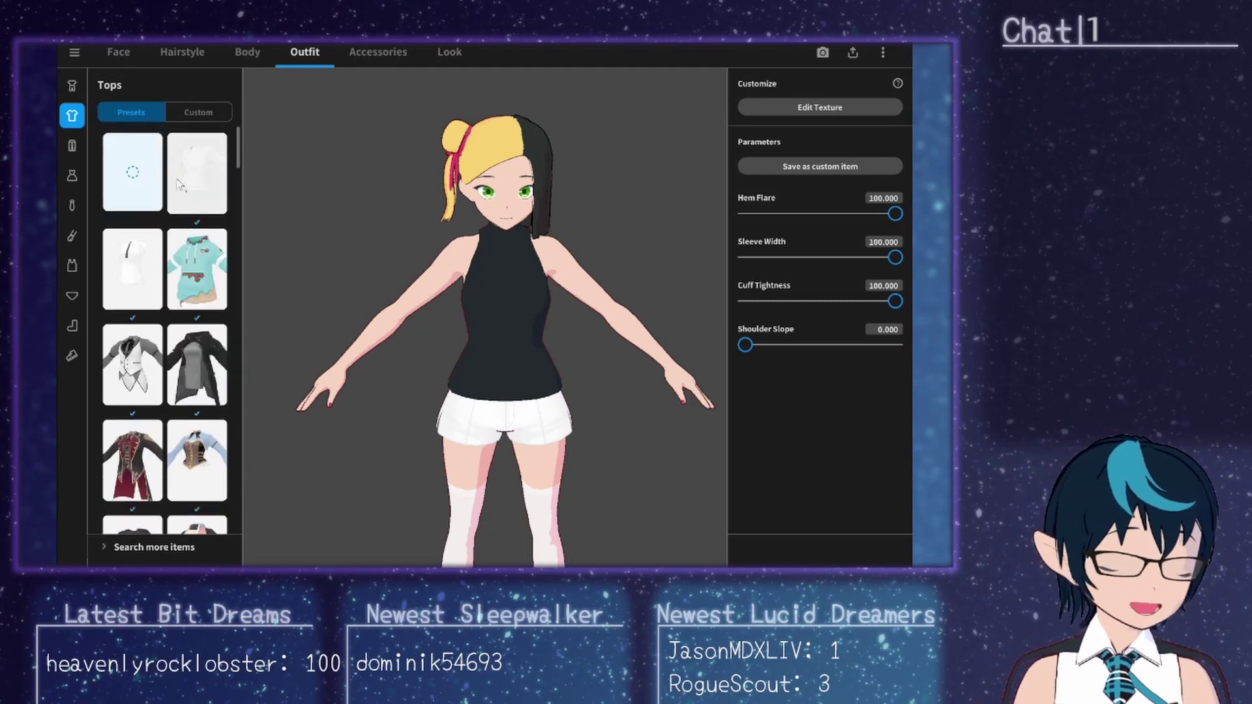
left_click(209, 113)
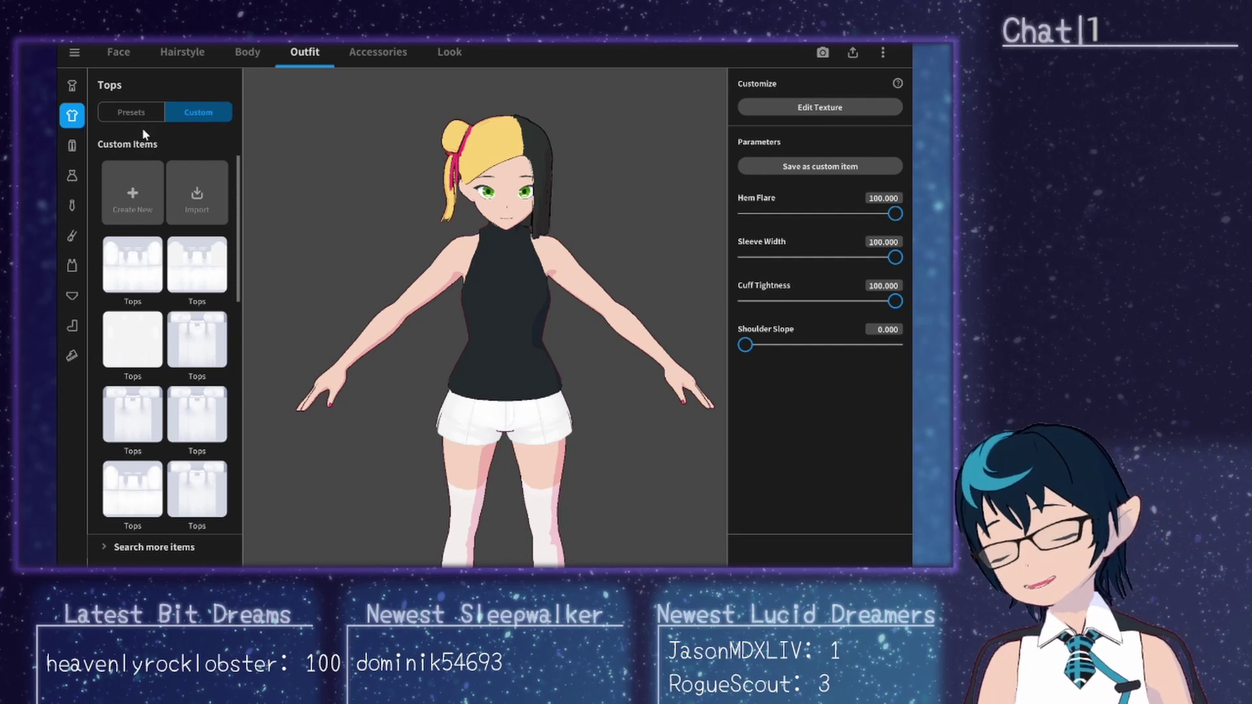
left_click(138, 183)
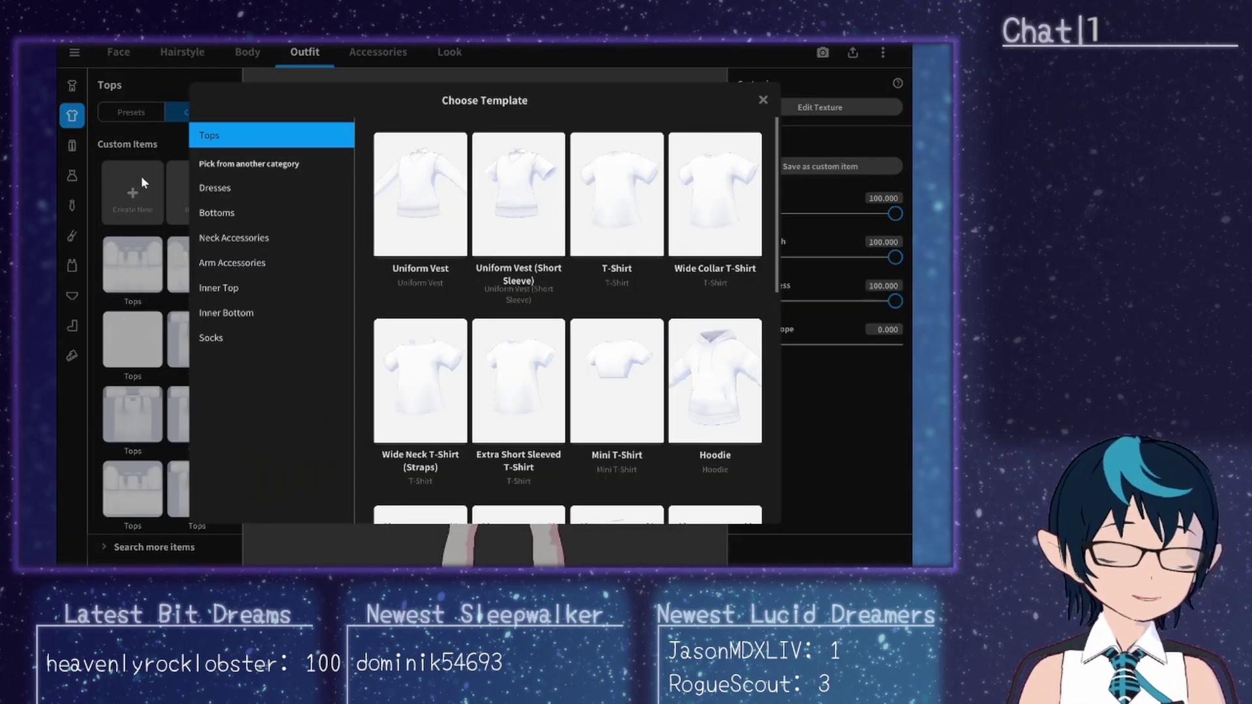
left_click(237, 187)
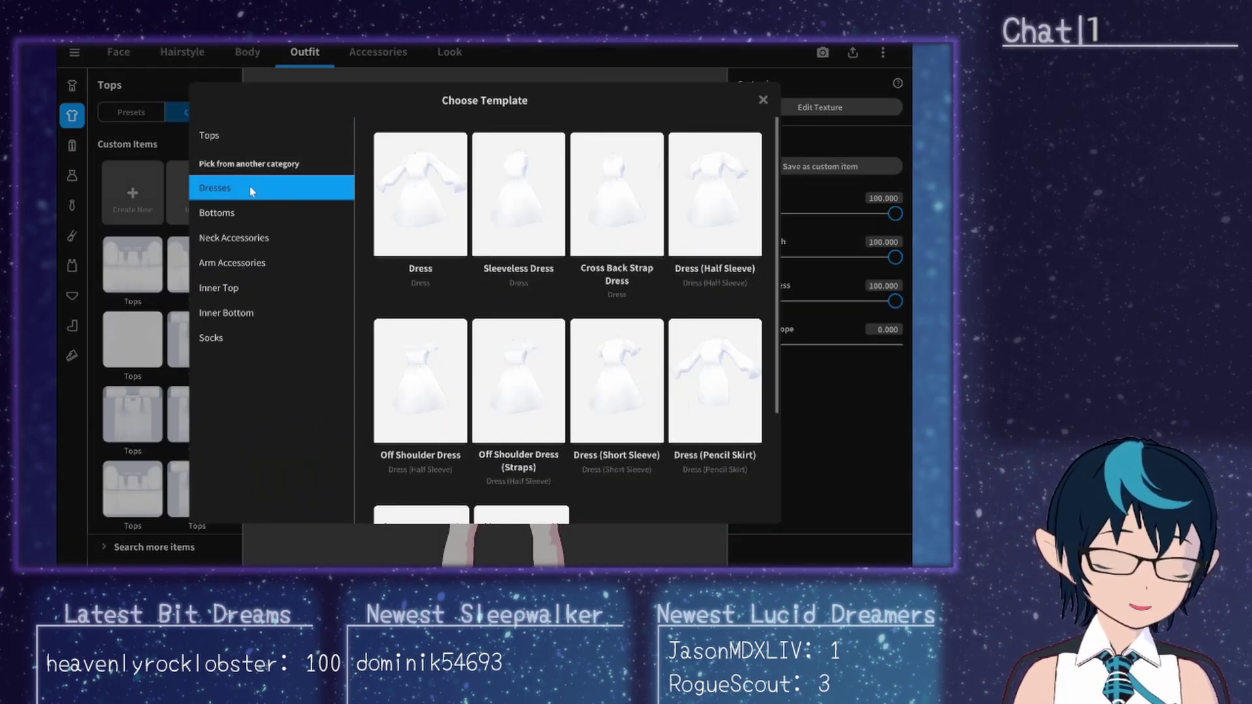
left_click(420, 195)
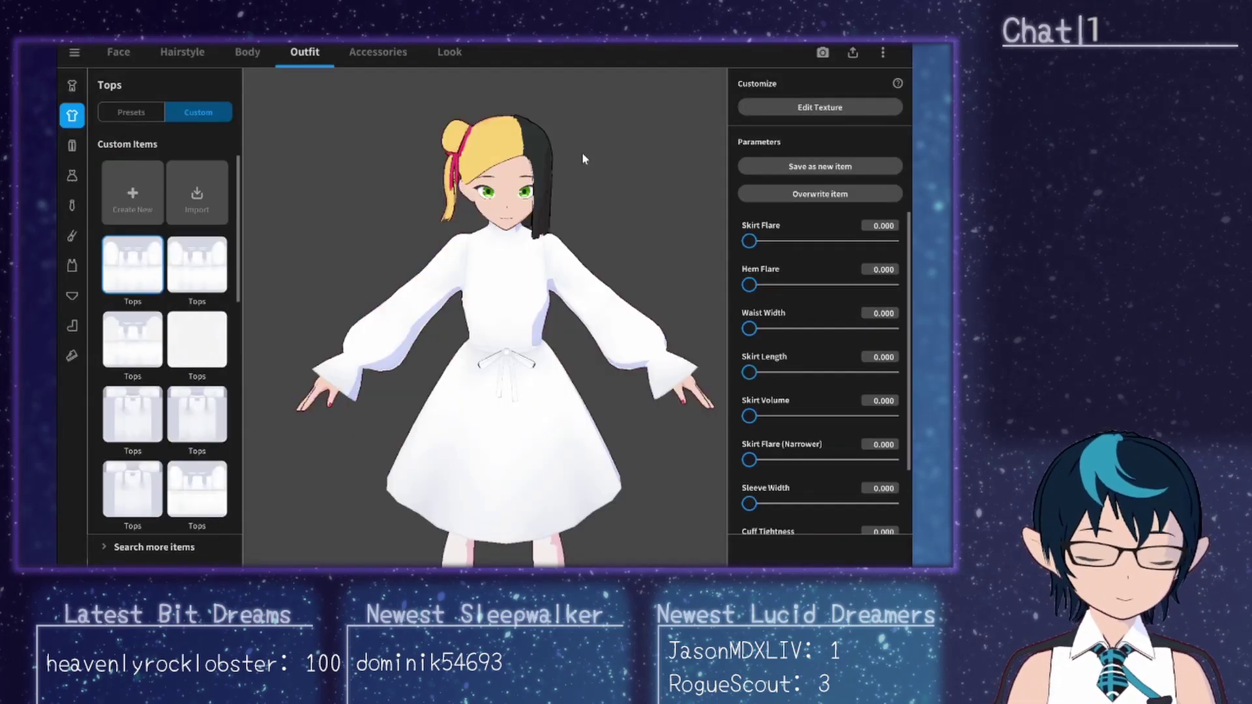
Step: Open the custom dress in the texture editor, check the Body Suit bottoms' texture, and close the editor without saving the item
left_click(803, 108)
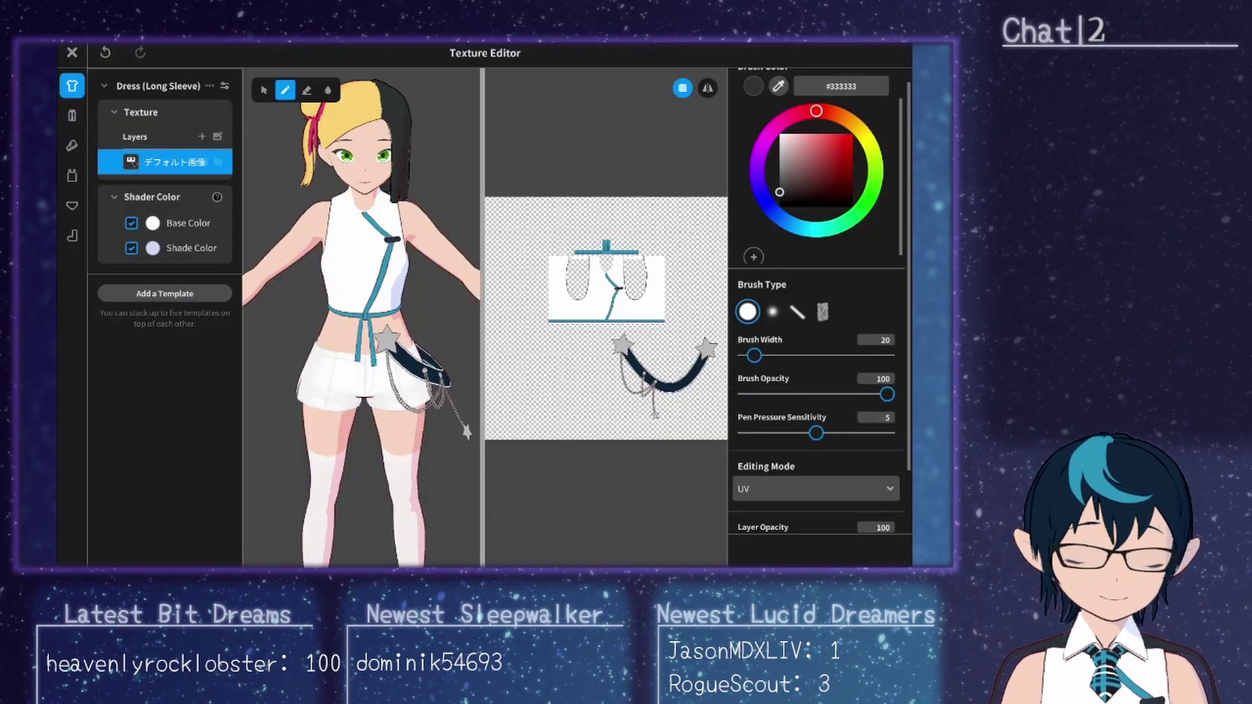
left_click(72, 117)
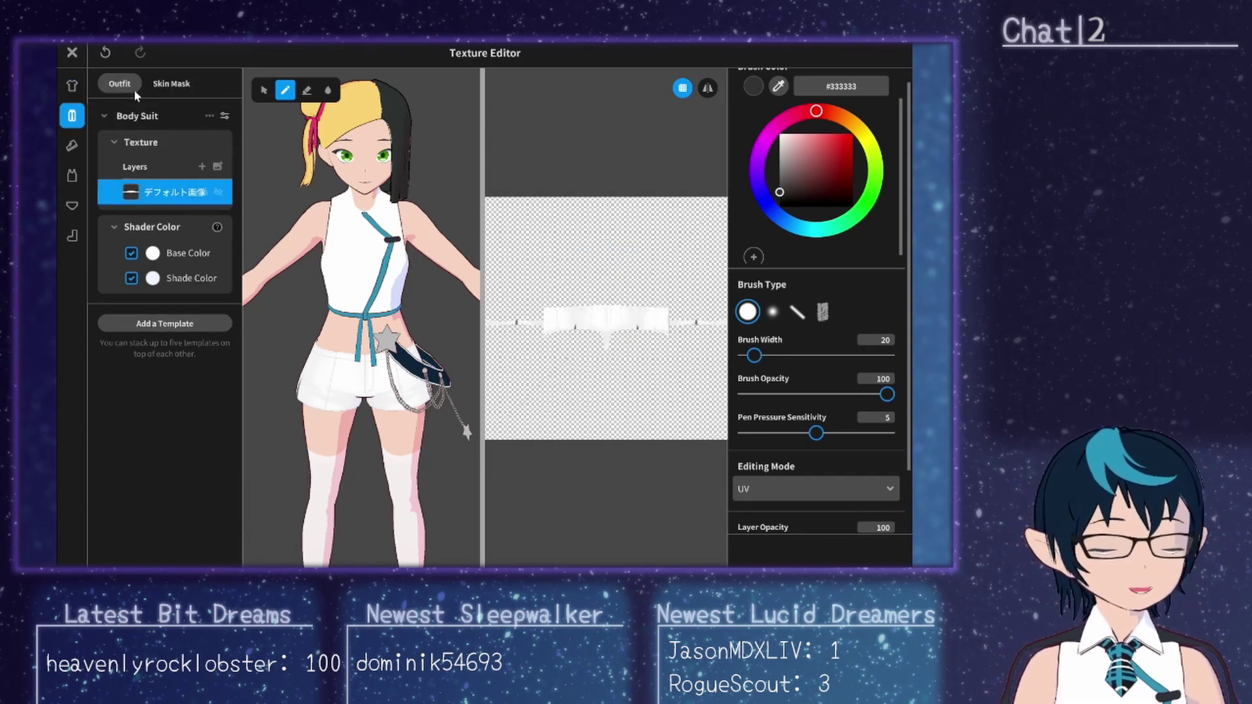
left_click(72, 52)
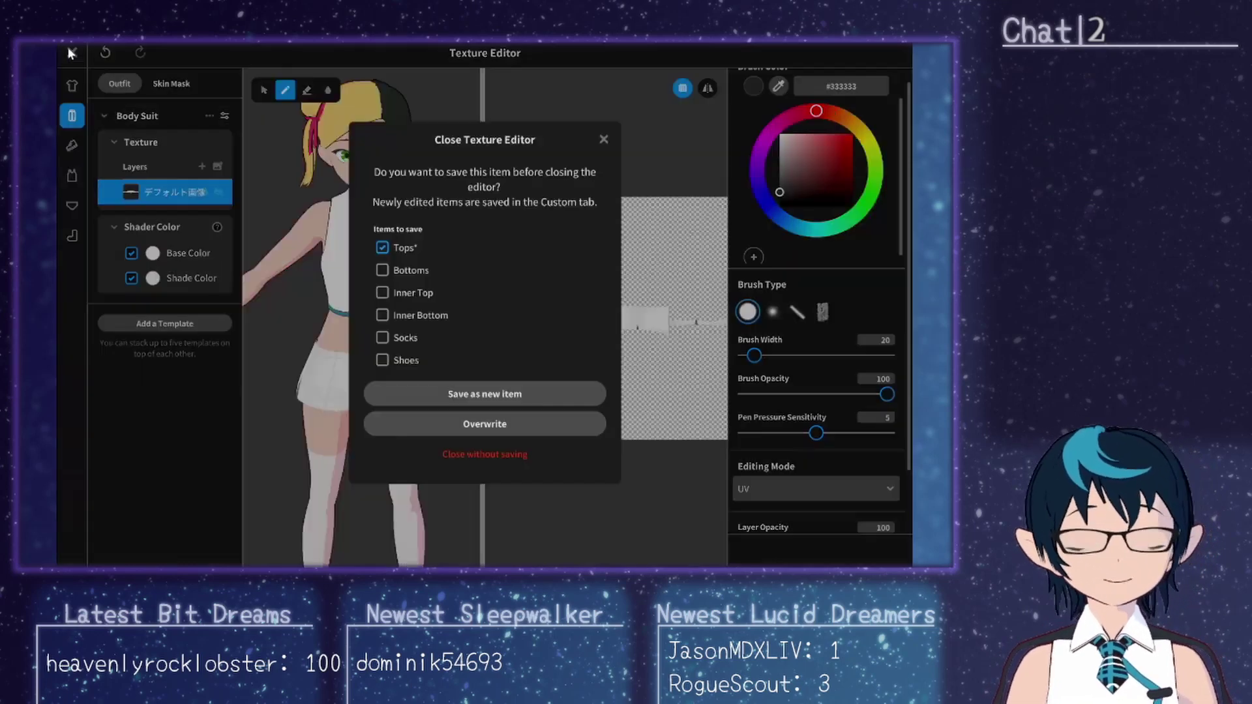
left_click(503, 445)
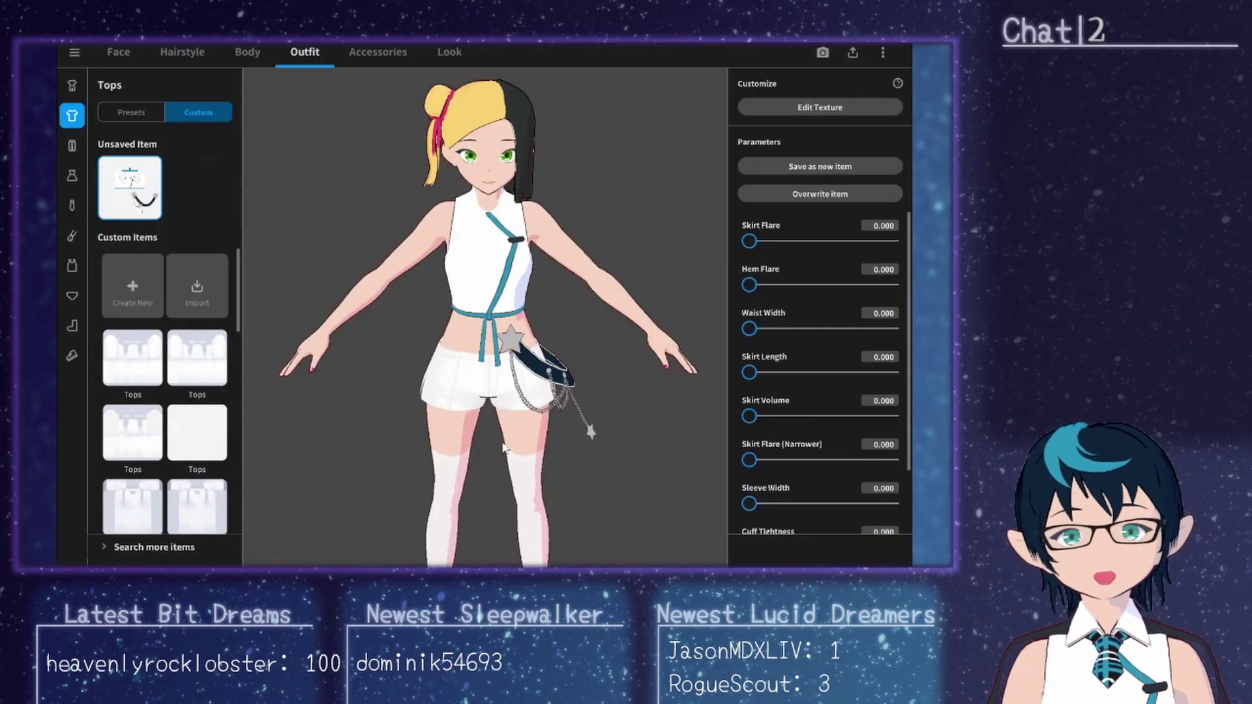
Step: Create a new custom bottoms item for the avatar from the Pleated Skirt template
left_click(71, 147)
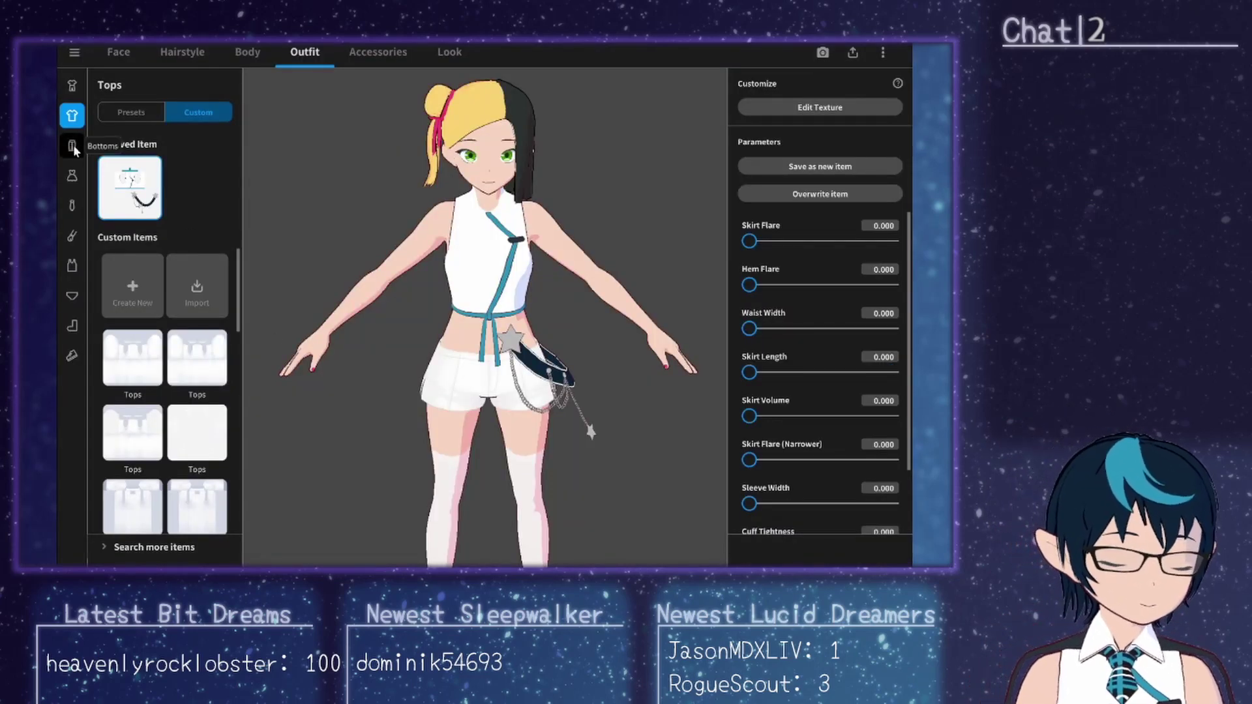
left_click(206, 115)
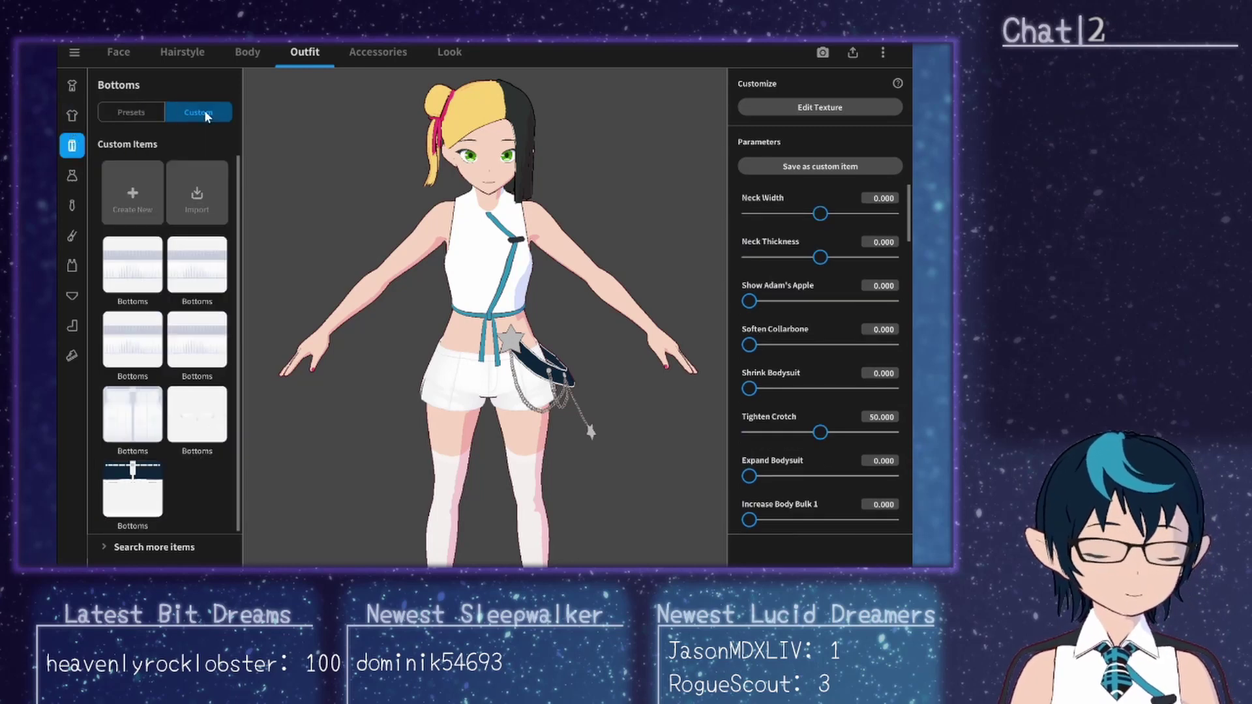
left_click(129, 184)
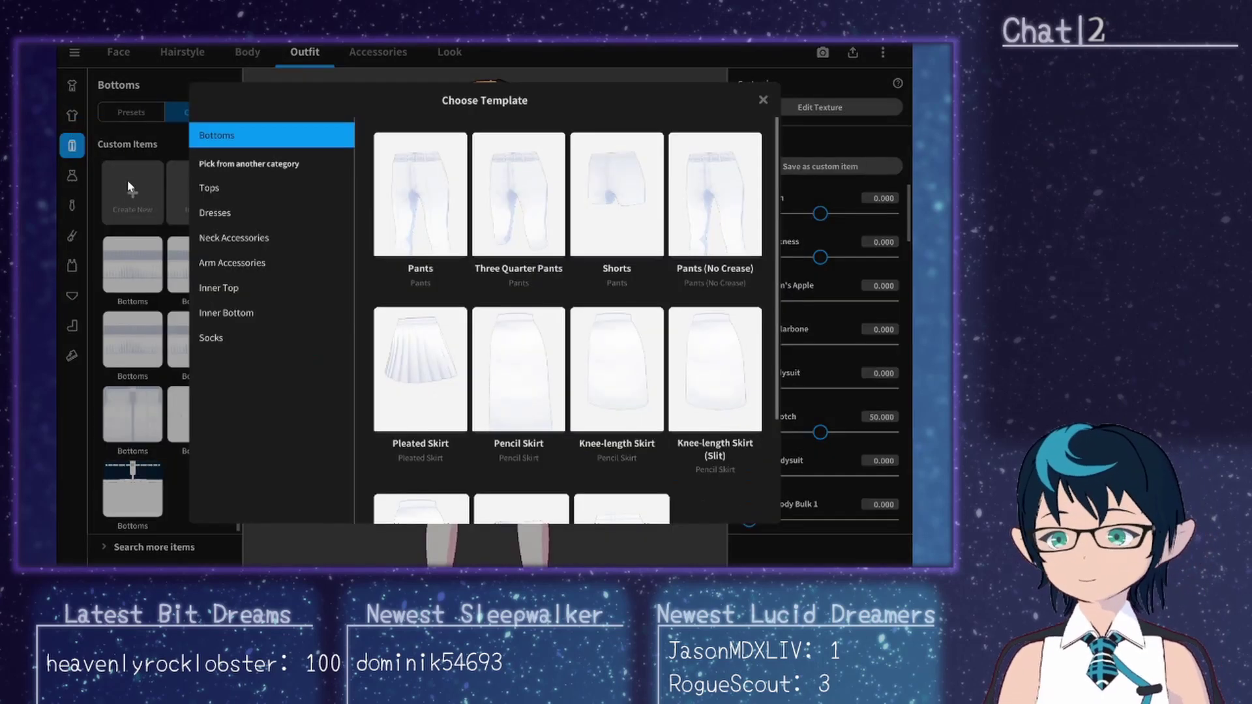
left_click(433, 344)
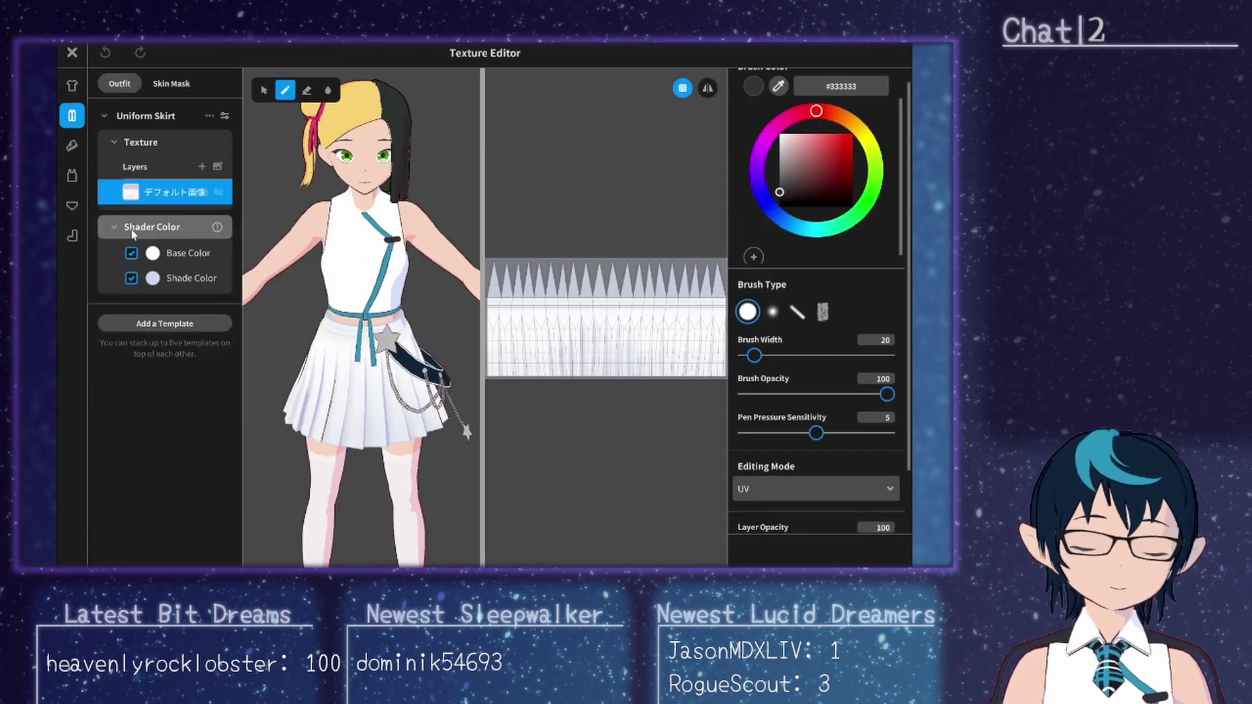
Step: Stack a second Uniform Skirt template from the Bottoms category onto the custom skirt
left_click(166, 324)
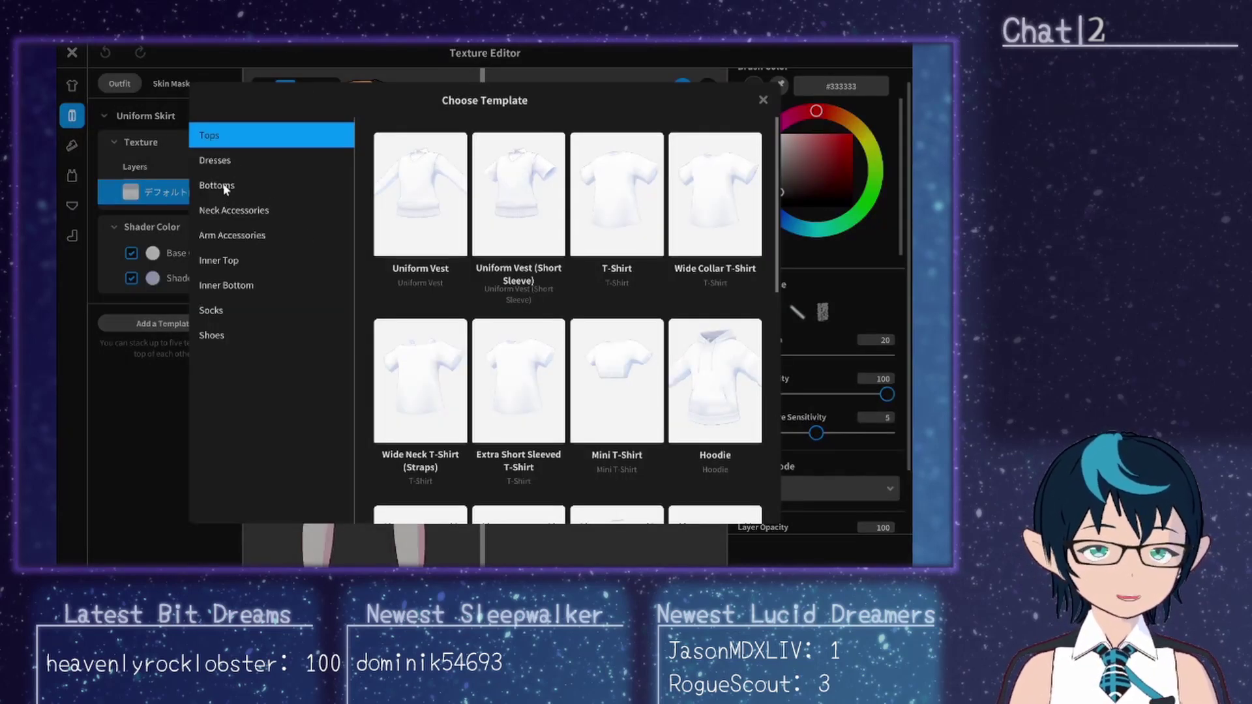
left_click(248, 187)
left_click(445, 385)
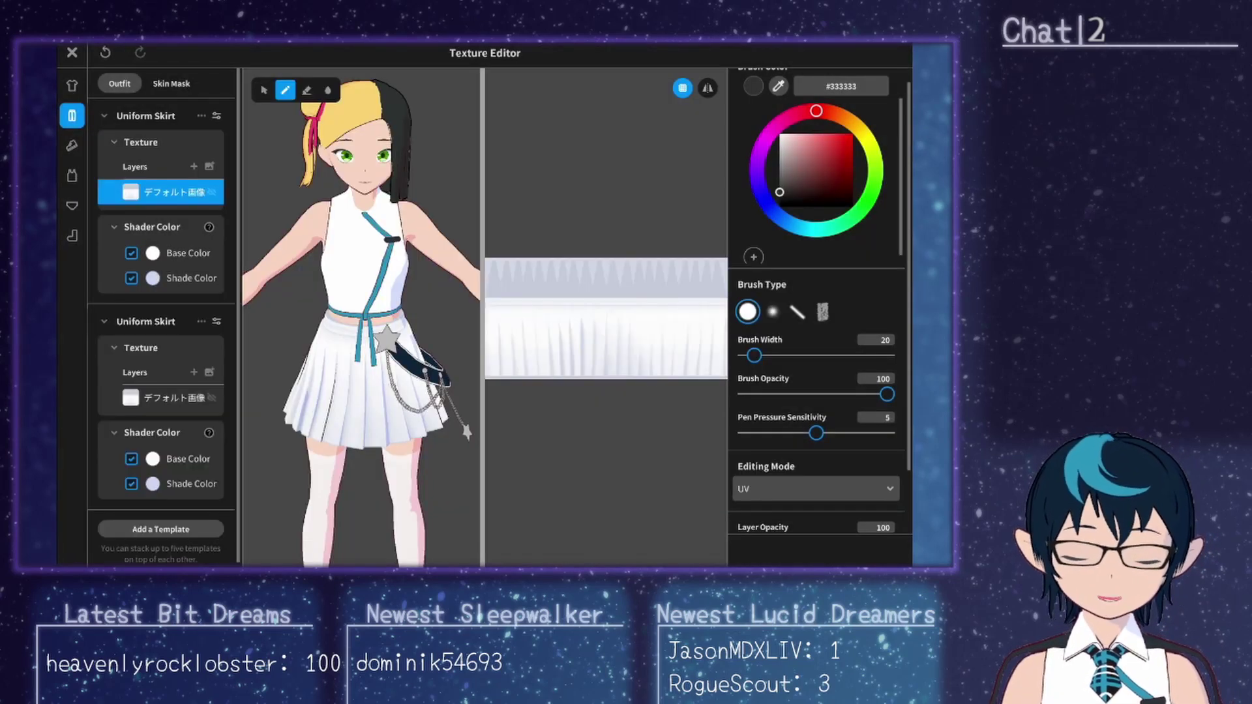
Step: Make the first Uniform Skirt wider and shorter, setting Skirt (Wider) to 25 and Skirt (Shorter) to 75
left_click(217, 322)
scroll(441, 455, "down", 5)
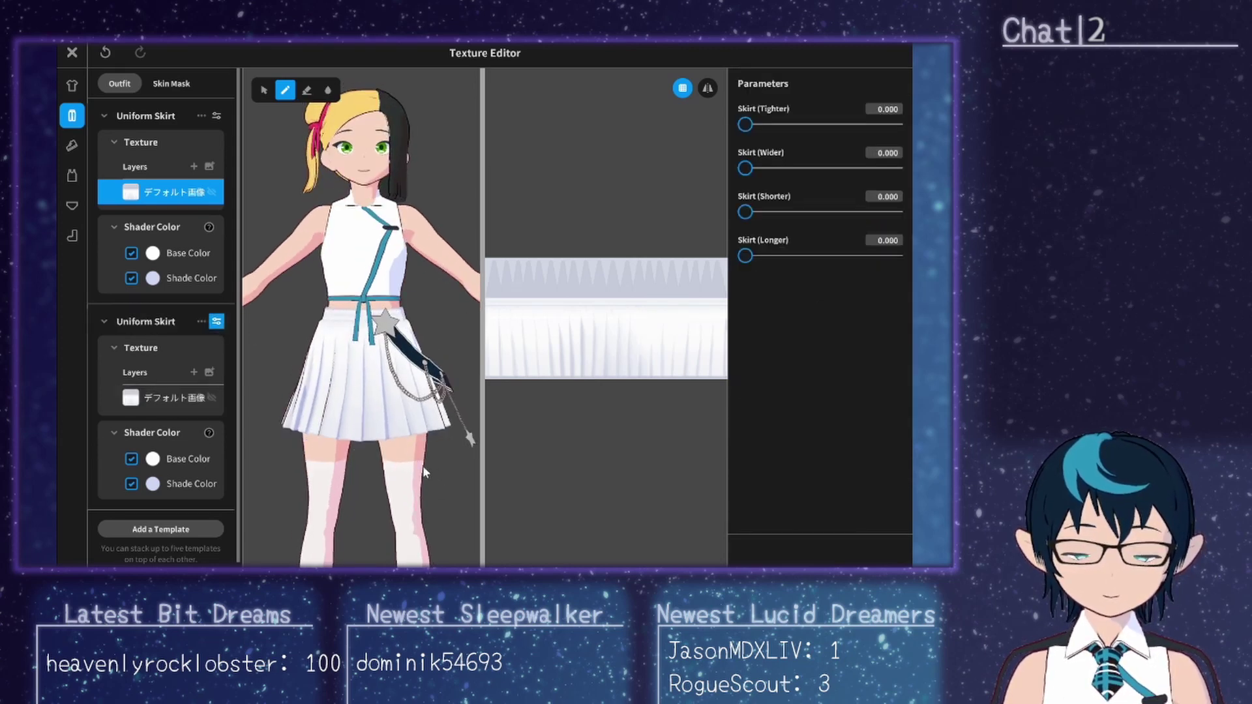
scroll(402, 479, "up", 2)
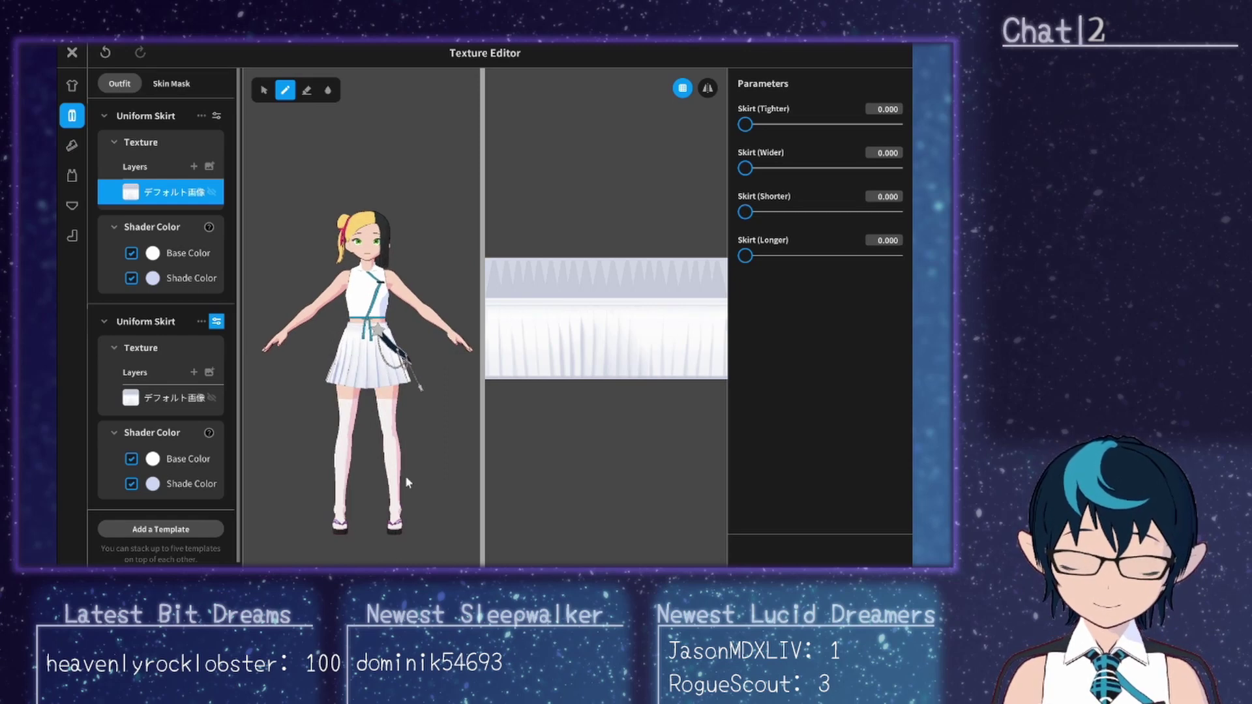
left_click(217, 117)
left_click_drag(750, 214, 858, 222)
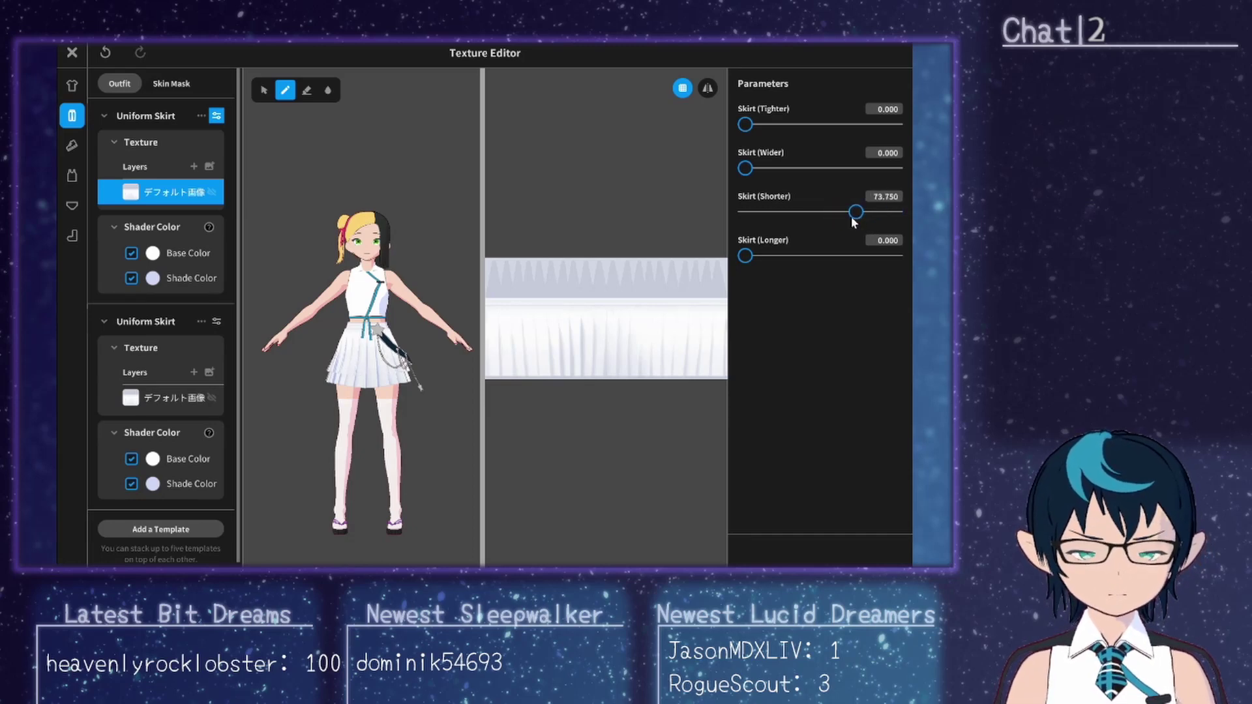
left_click_drag(746, 168, 783, 168)
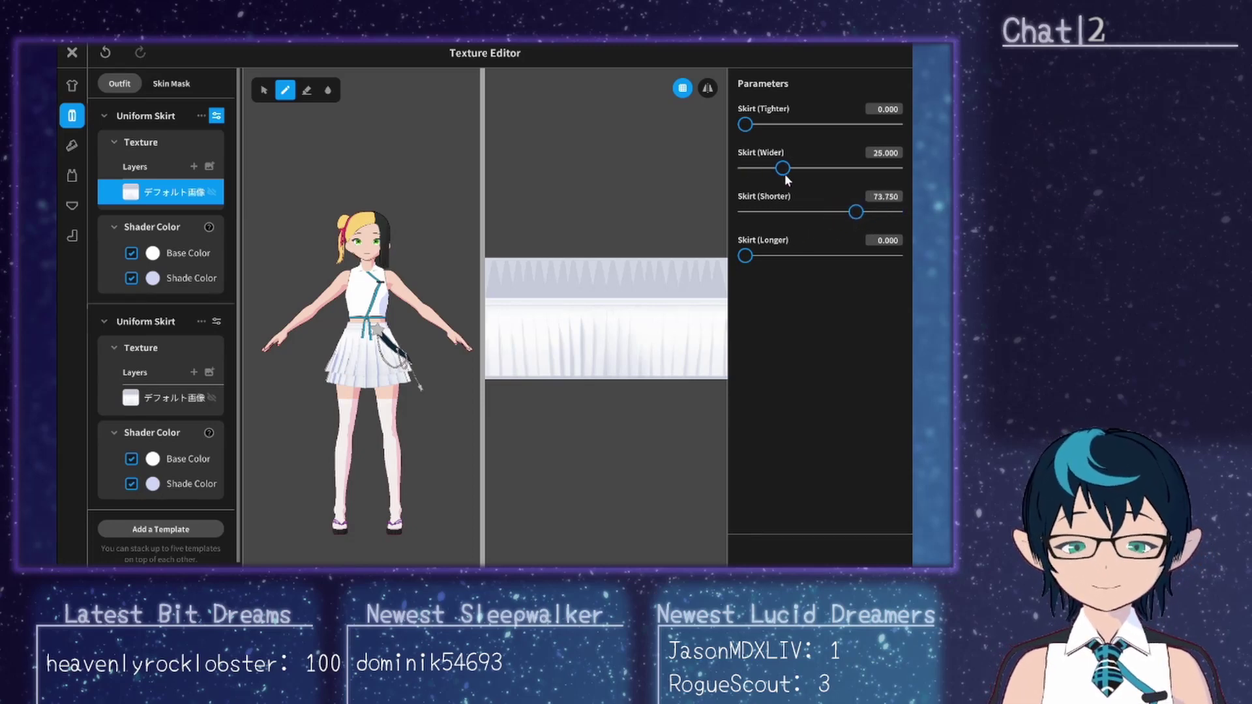
left_click(888, 197)
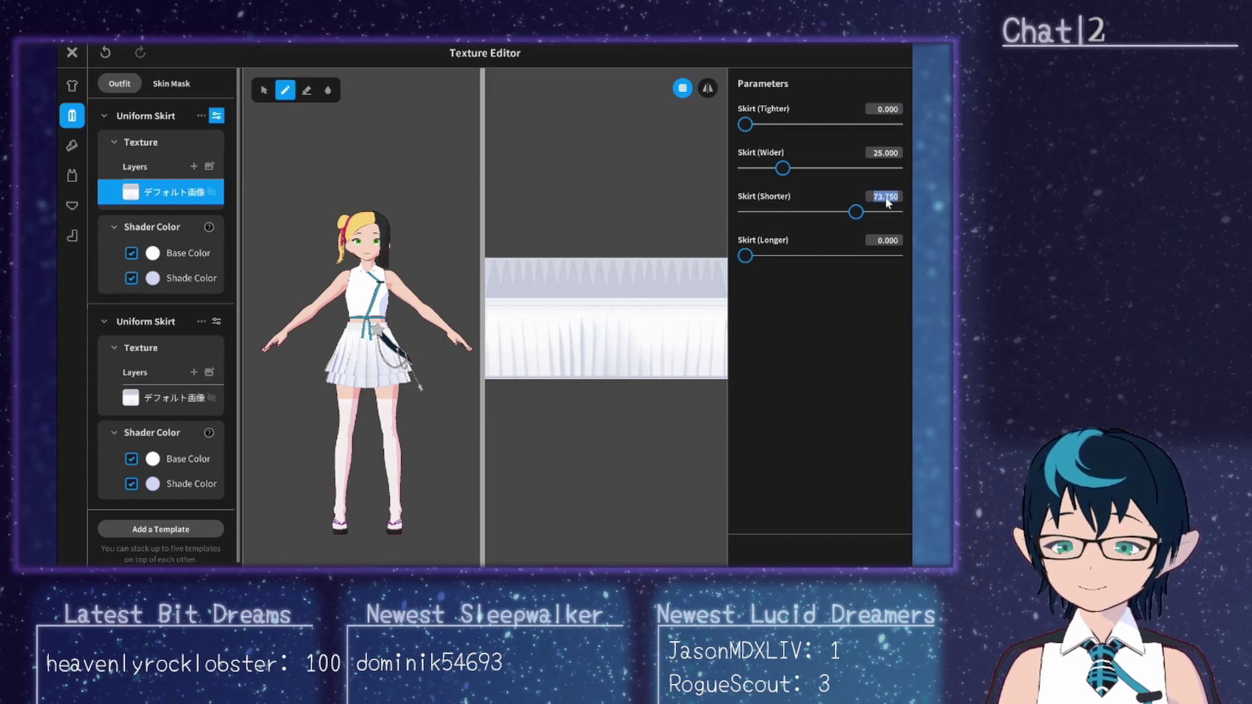
type("75")
key("Return")
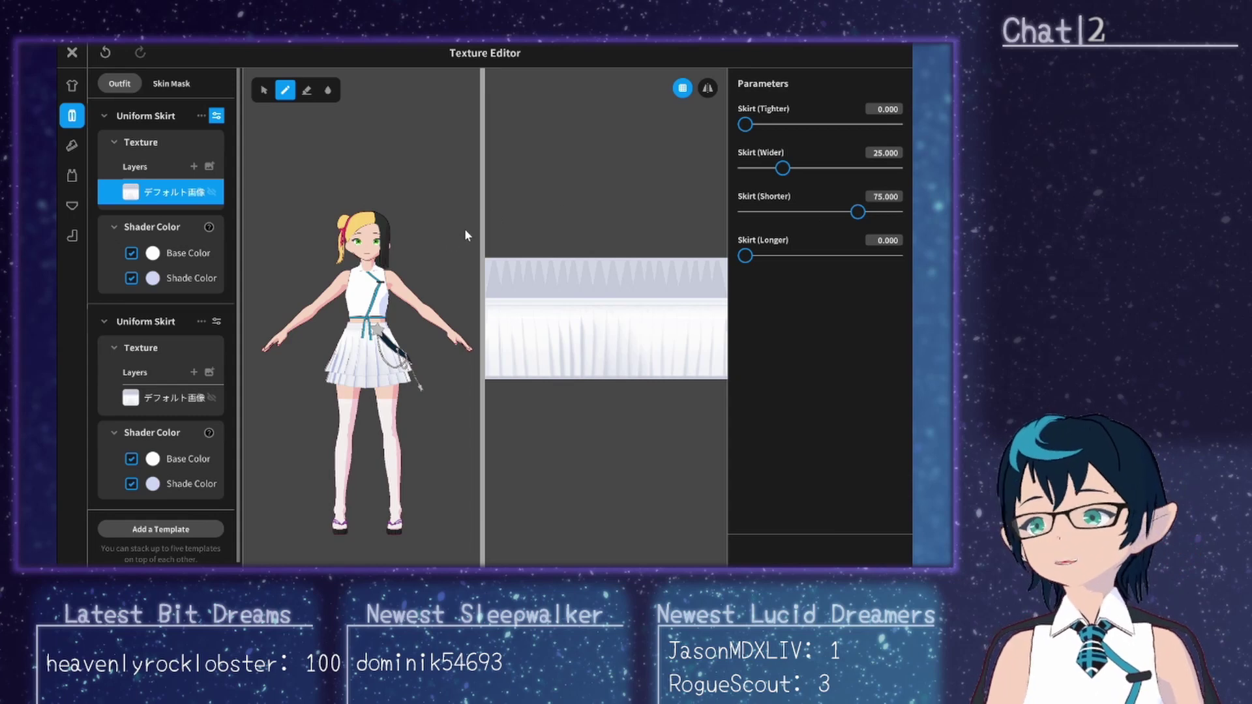
Step: Erase the star and chain belt from the Dress (Long Sleeve) texture with the eraser at brush width 209
scroll(399, 326, "up", 3)
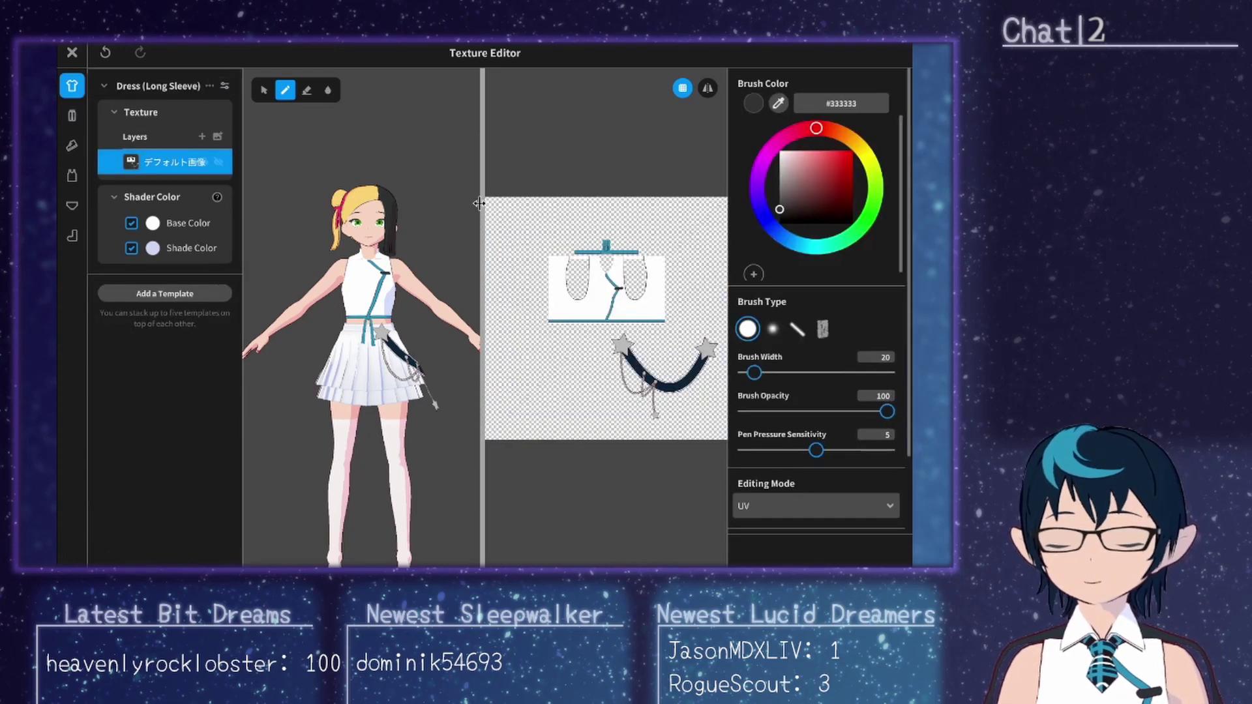
left_click(307, 90)
left_click_drag(753, 372, 844, 373)
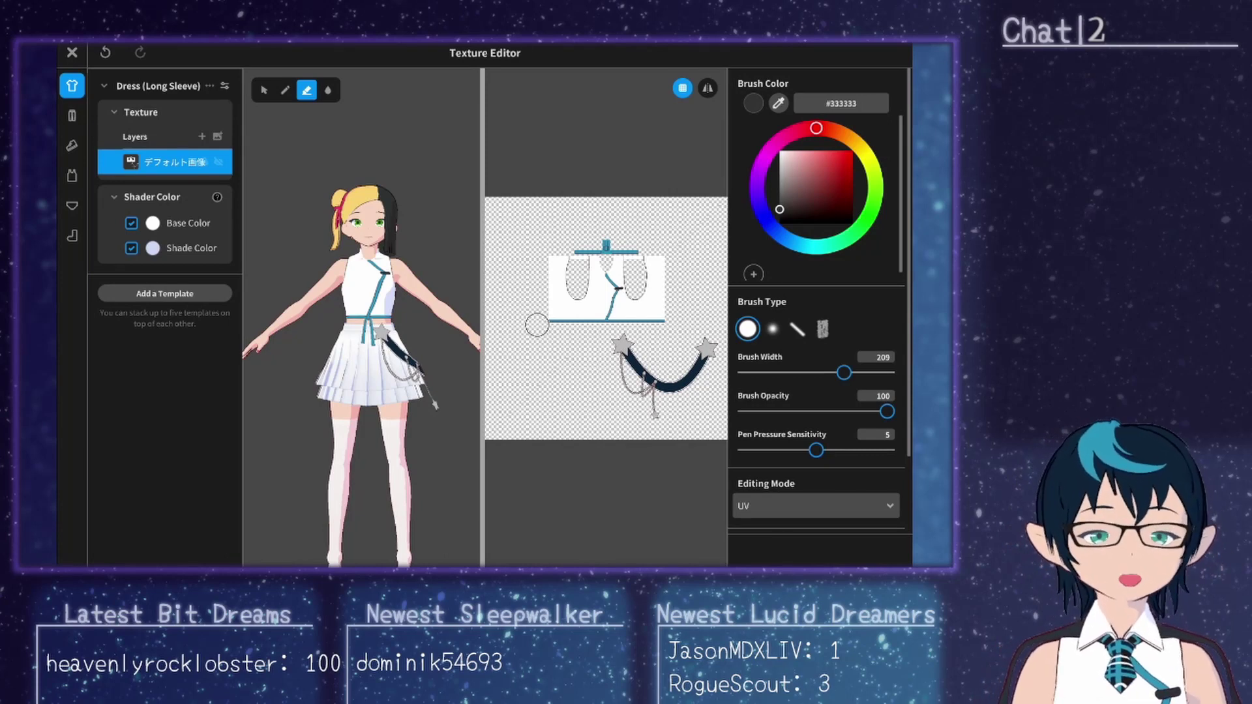
mouse_move(668, 382)
left_mouse_down()
mouse_move(656, 421)
mouse_move(653, 366)
mouse_move(642, 391)
mouse_move(625, 381)
mouse_move(631, 357)
mouse_move(607, 355)
mouse_move(614, 343)
mouse_move(628, 336)
mouse_move(676, 399)
mouse_move(687, 347)
mouse_move(699, 390)
mouse_move(708, 331)
left_mouse_up()
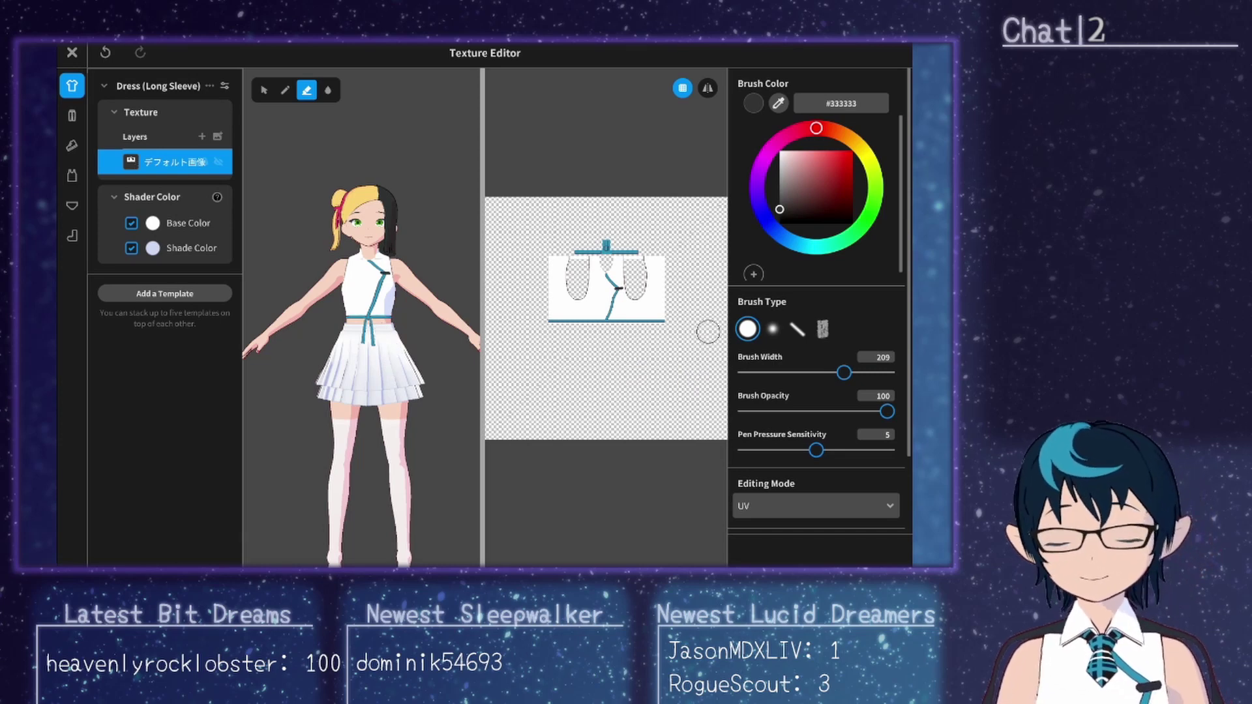
Step: Inspect the top on the avatar, leave the texture editor, and reopen the custom top's texture for editing
scroll(335, 217, "up", 5)
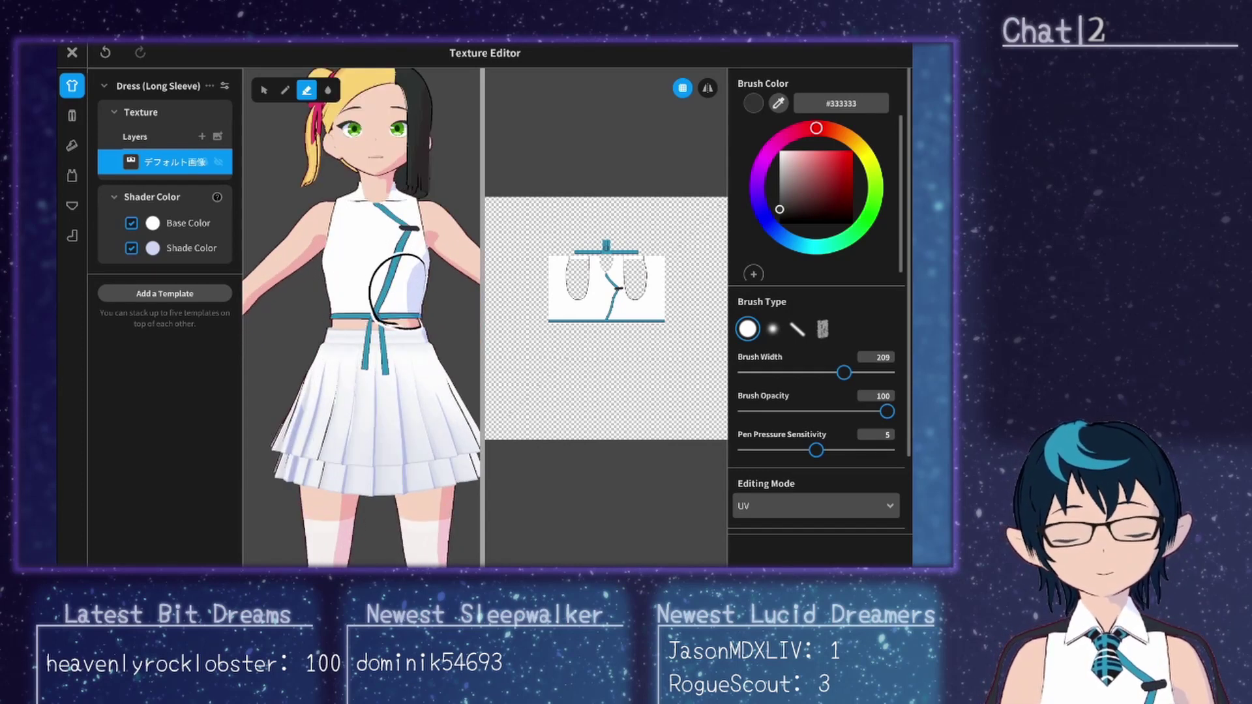
scroll(403, 337, "up", 4)
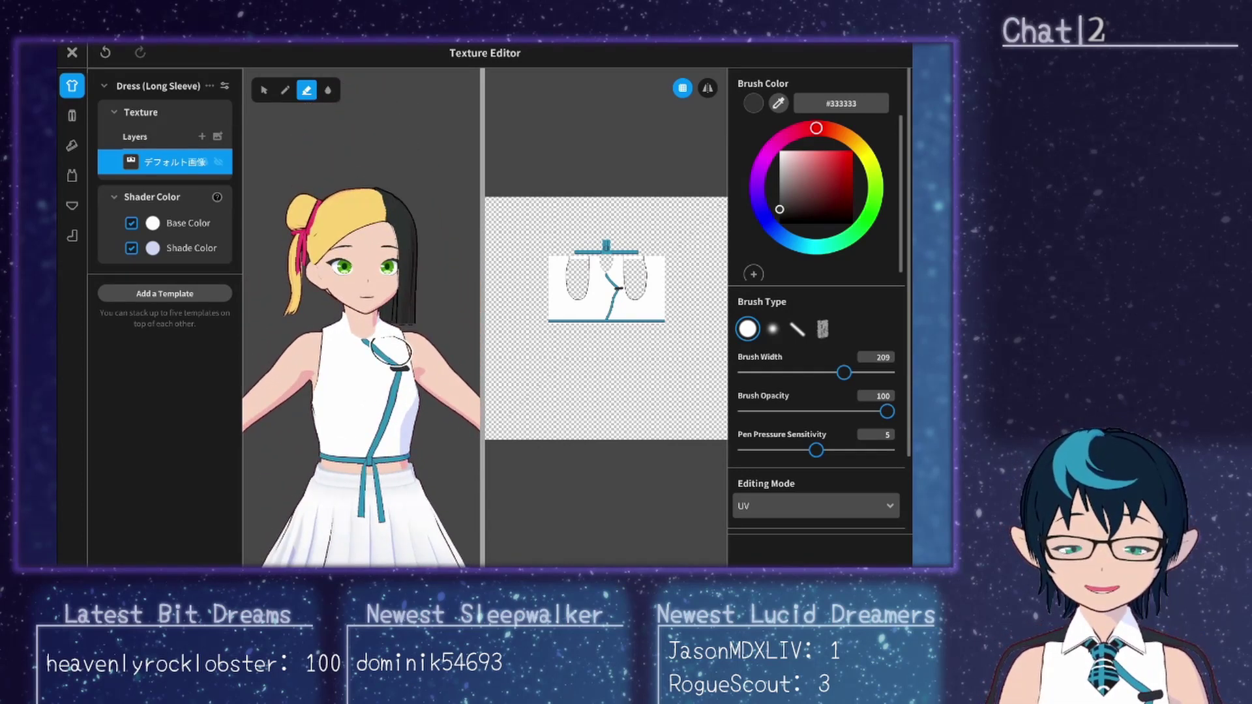
mouse_move(346, 320)
left_mouse_down()
mouse_move(391, 357)
mouse_move(447, 344)
left_mouse_up()
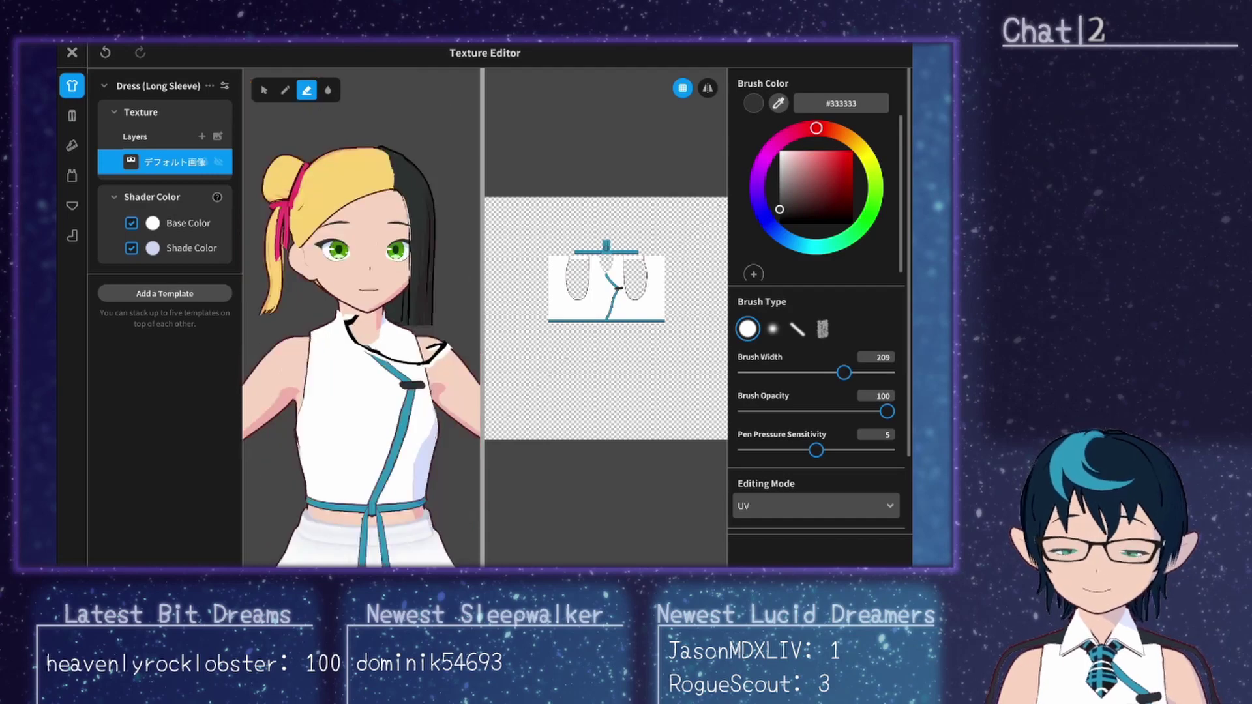
left_click_drag(364, 377, 457, 385)
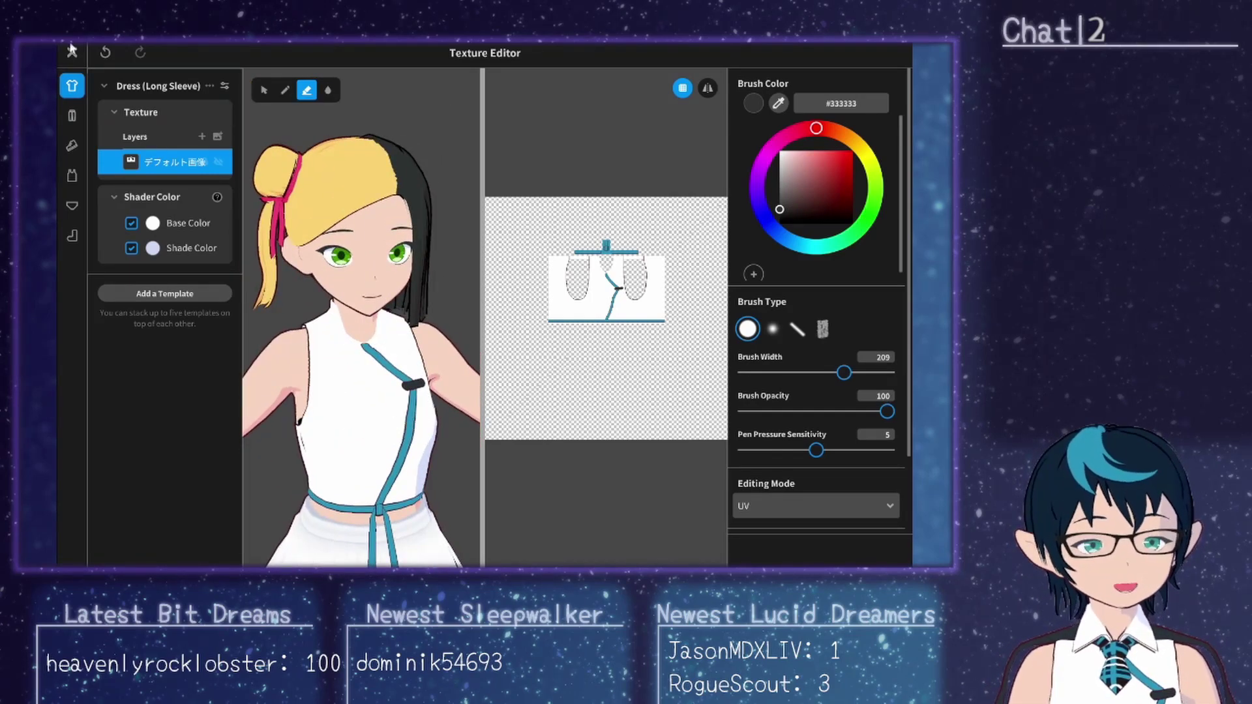
left_click(72, 53)
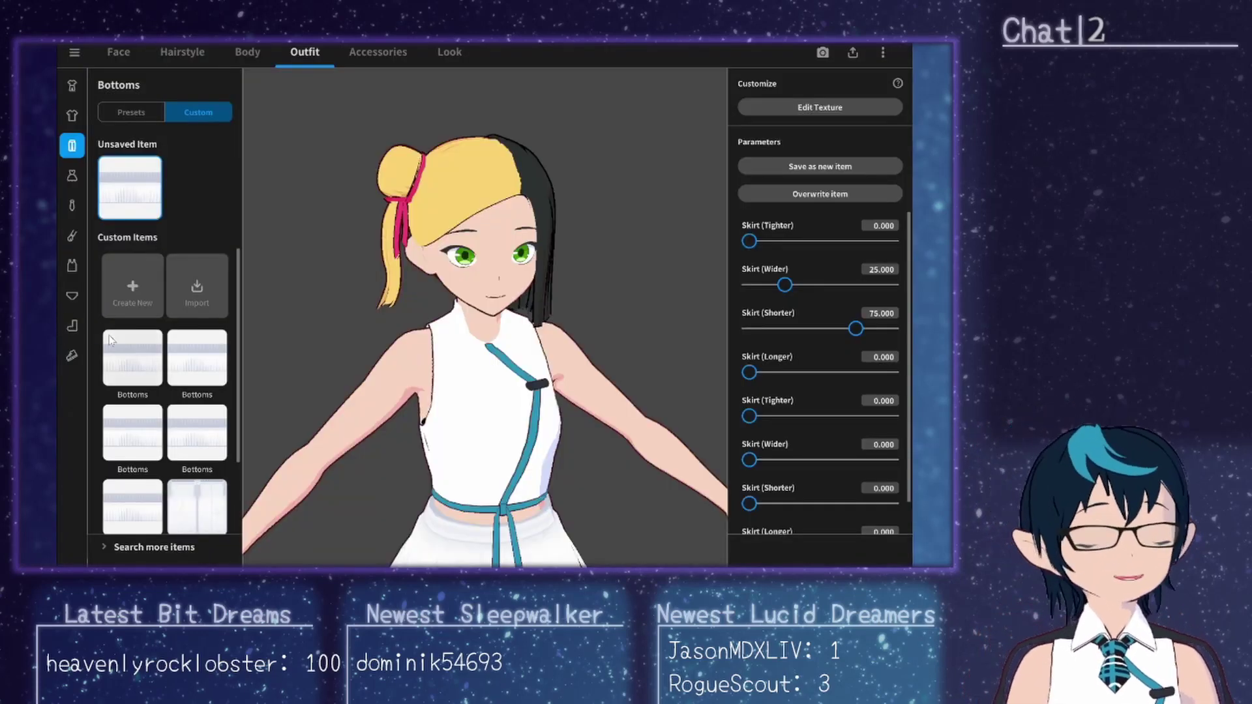
left_click(72, 120)
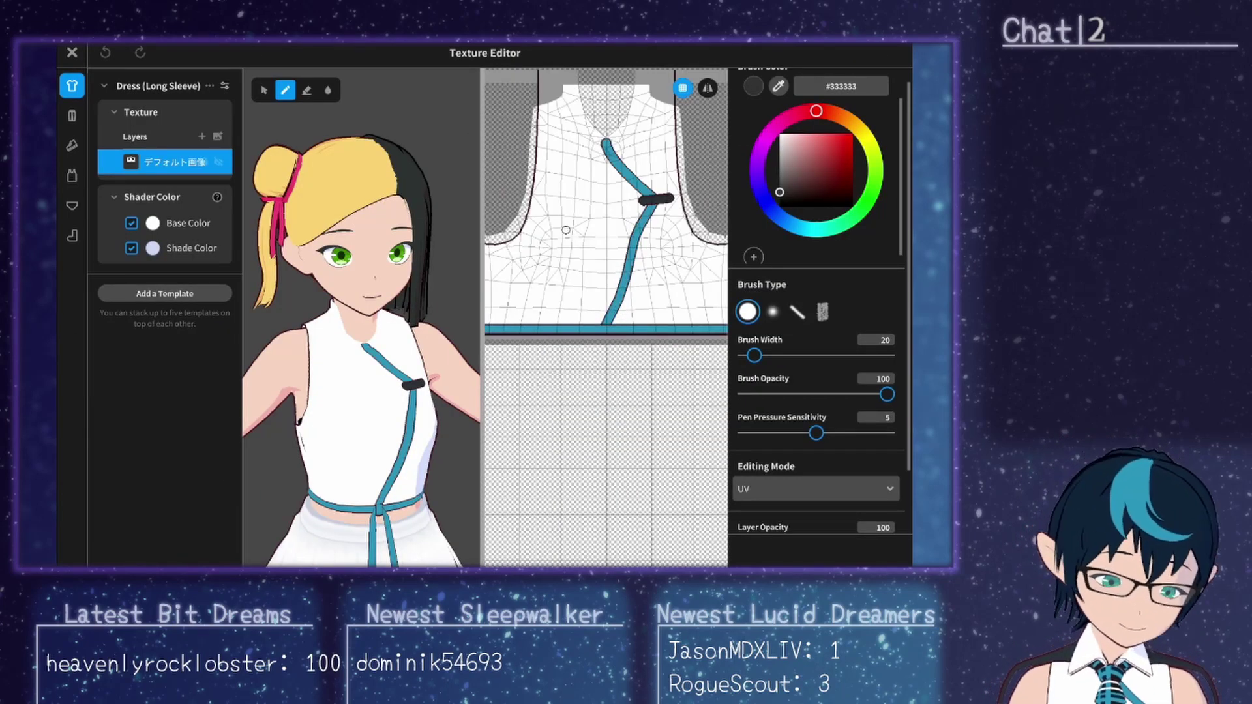
Step: Erase the collar fabric along one back panel's upper neck edge with the eraser at brush width 52
scroll(569, 172, "up", 2)
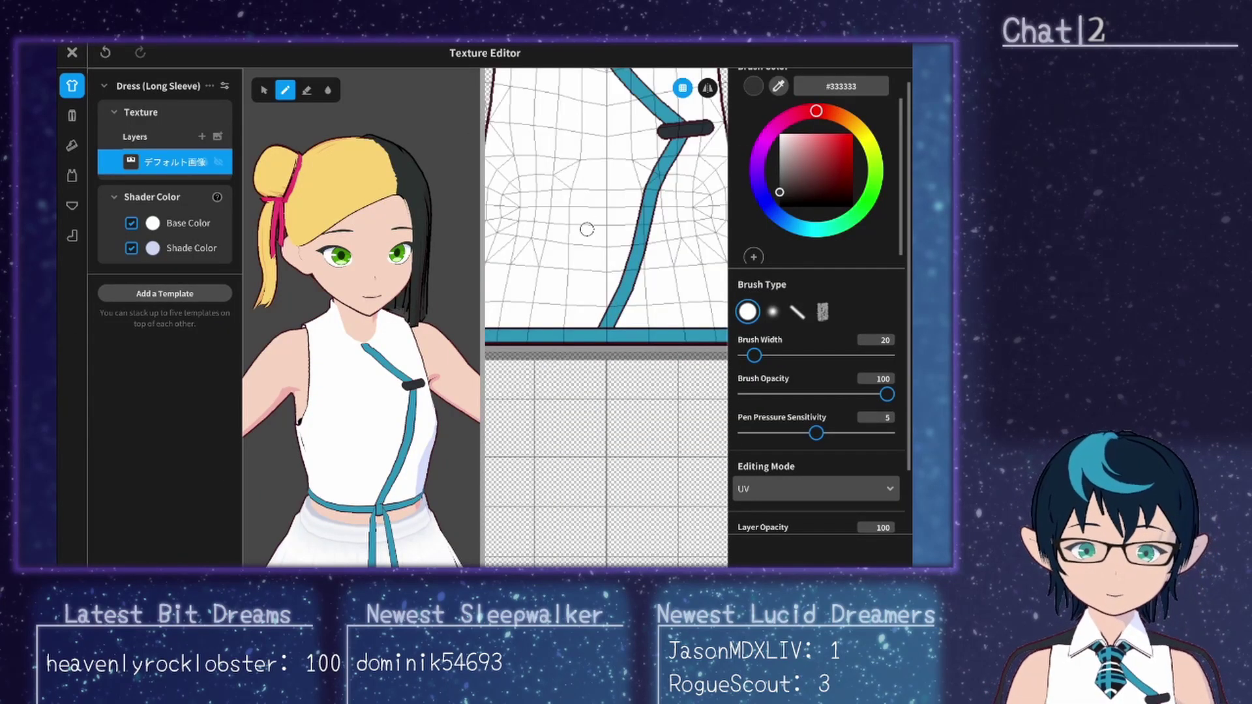
scroll(587, 219, "down", 3)
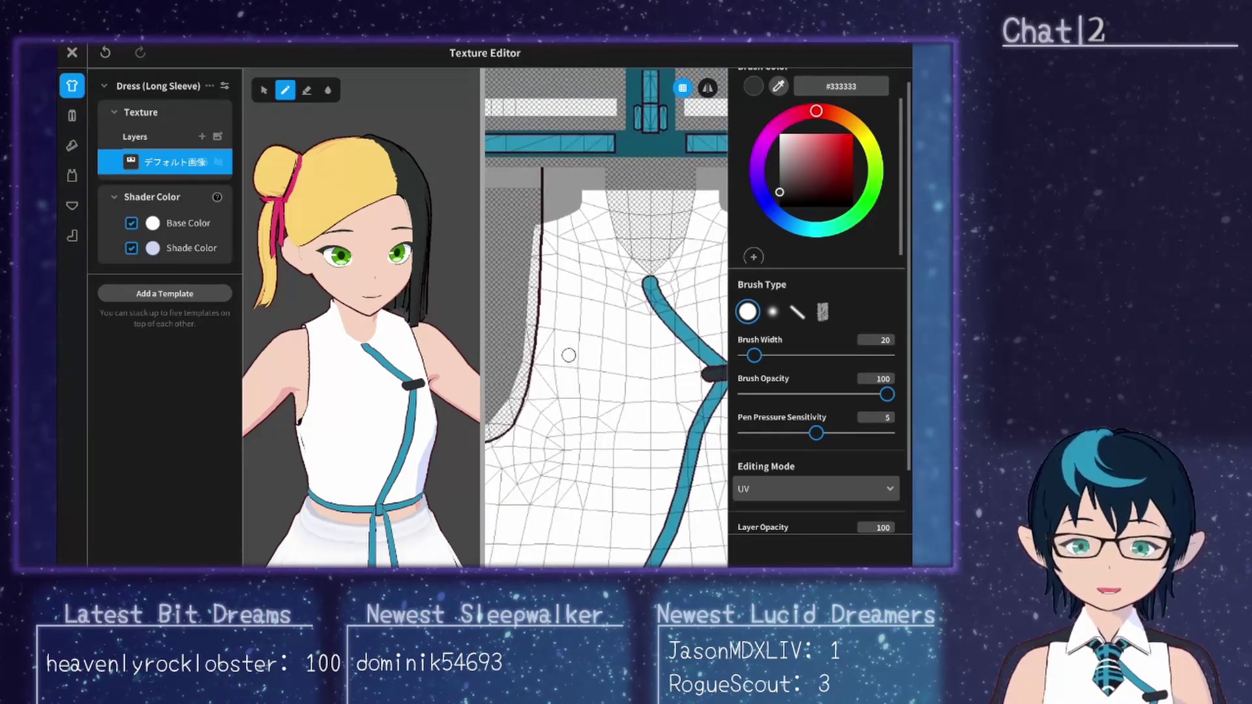
left_click_drag(541, 344, 690, 401)
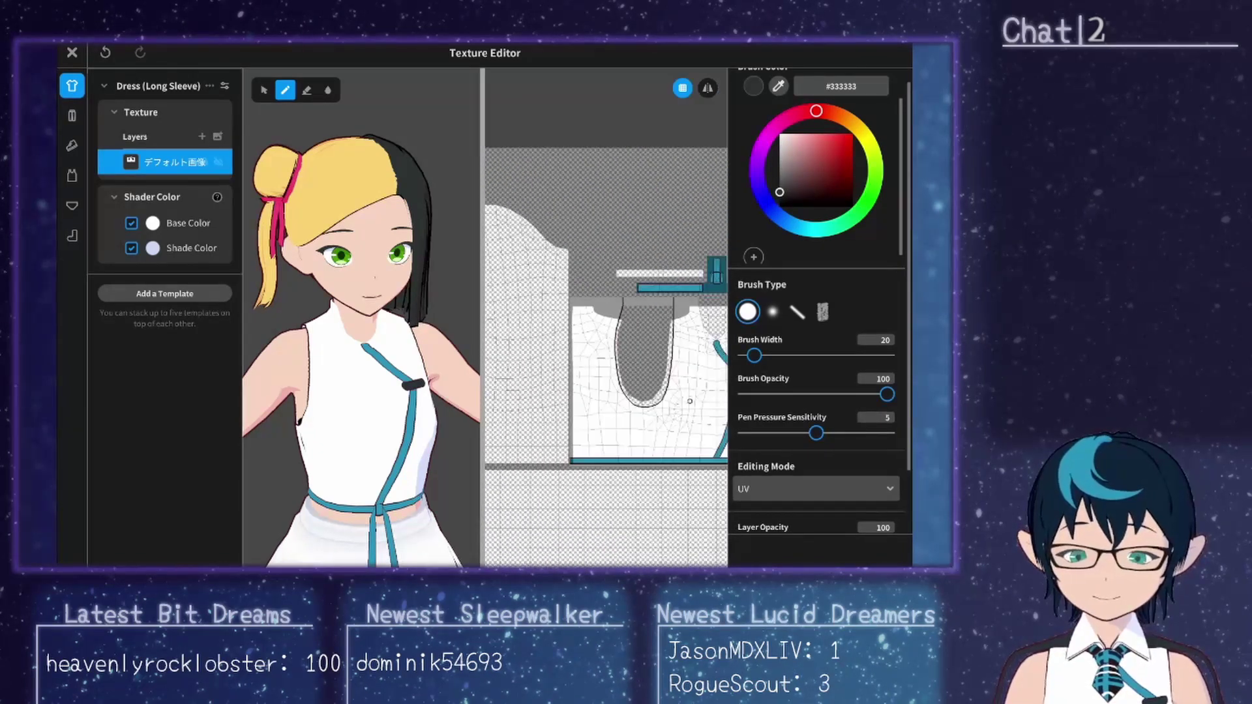
scroll(661, 387, "up", 2)
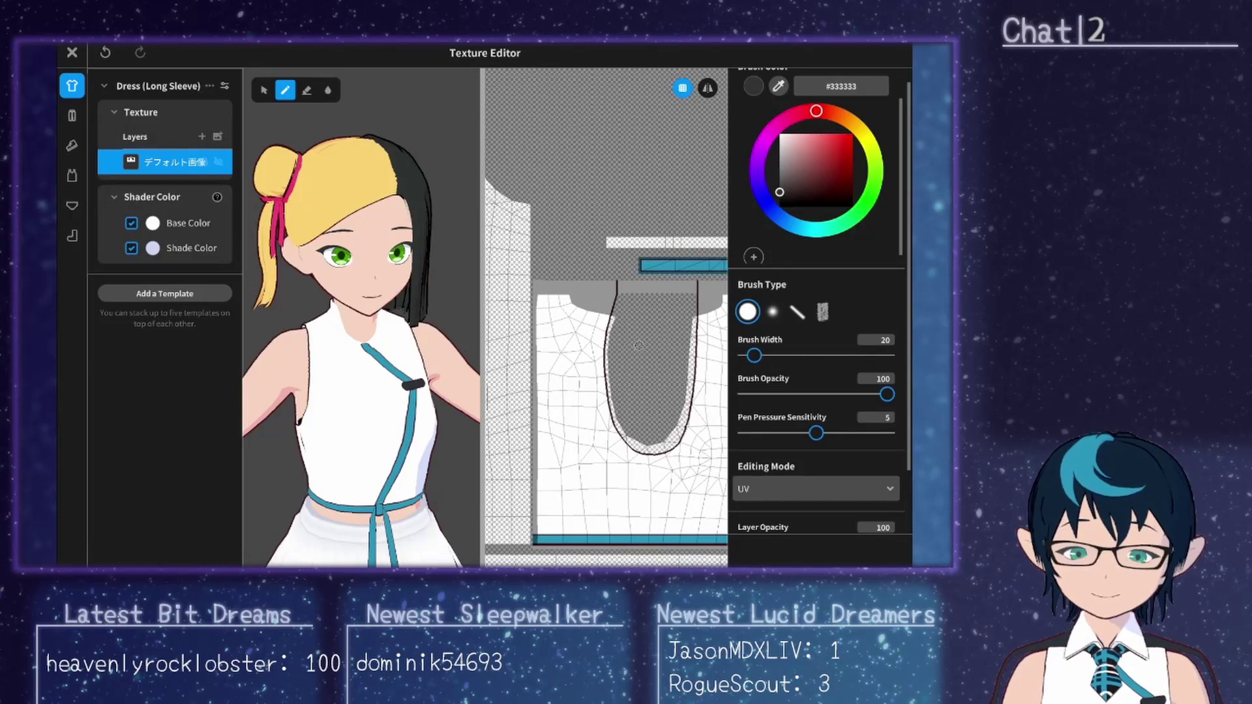
left_click_drag(753, 357, 769, 359)
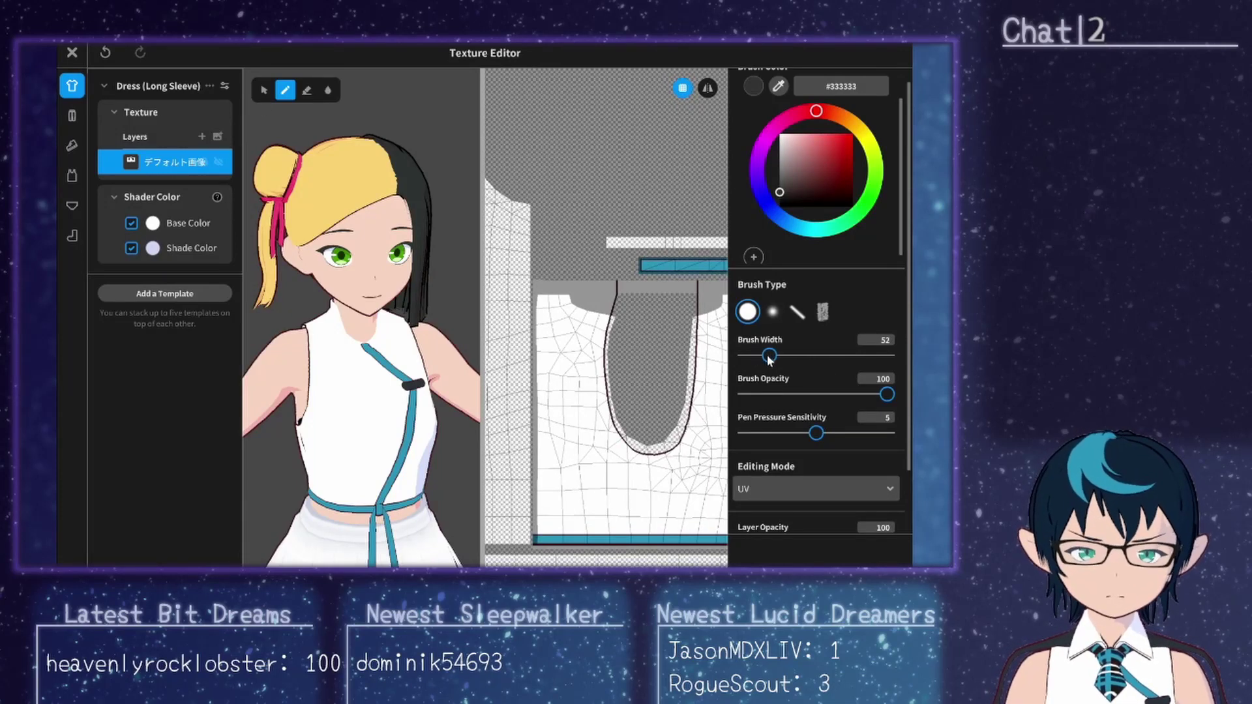
left_click(307, 90)
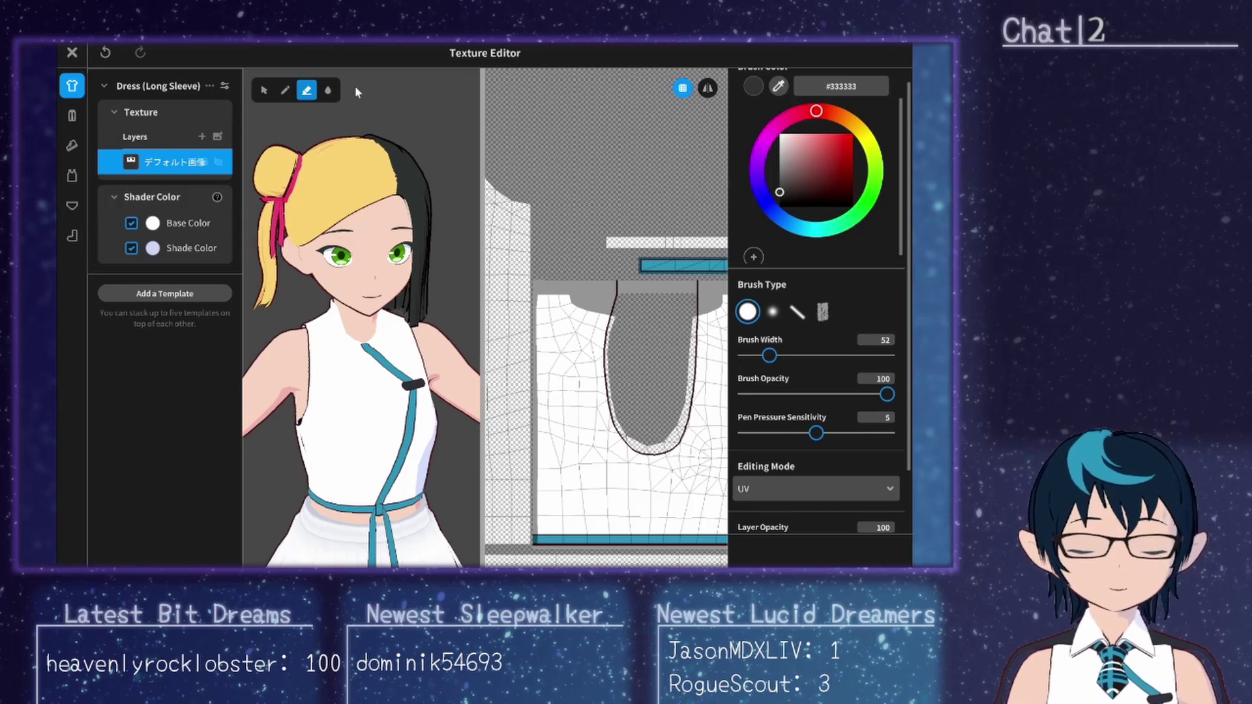
mouse_move(589, 295)
left_mouse_down()
mouse_move(541, 300)
mouse_move(606, 302)
mouse_move(541, 310)
mouse_move(545, 280)
left_mouse_up()
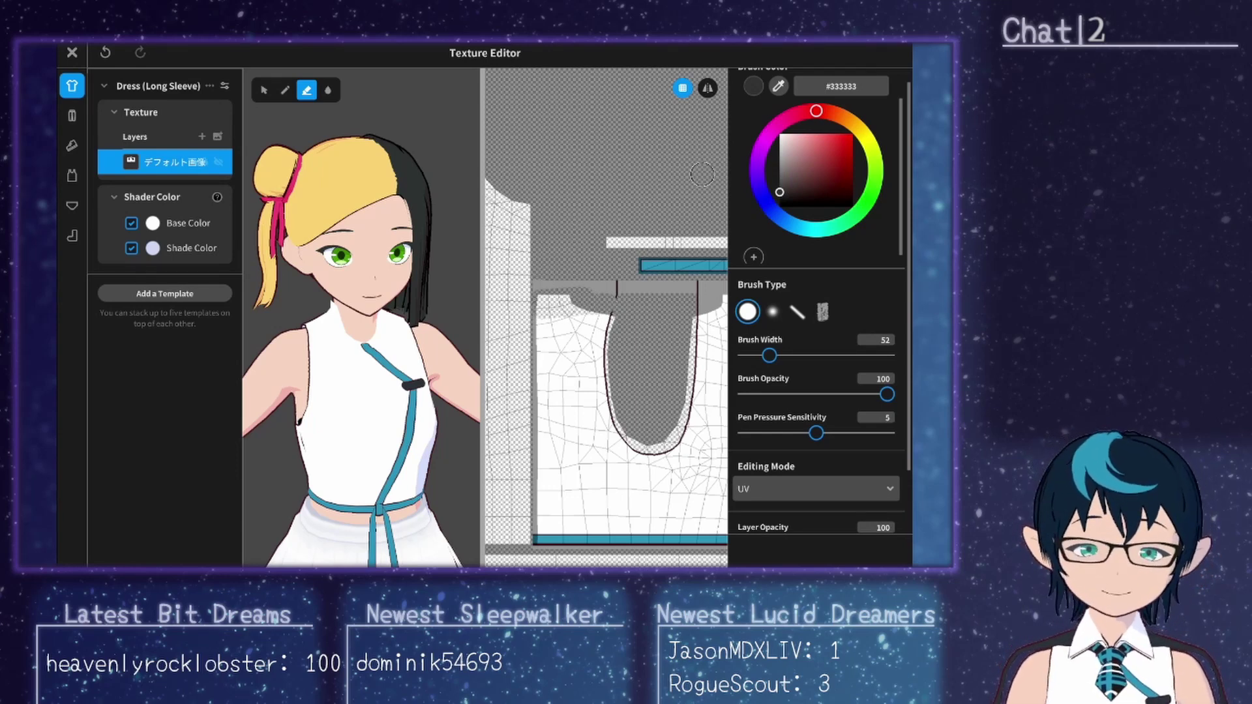
Step: Turn on mirrored editing and erase the remaining collar fabric around the top's back and front neckline
left_click(707, 88)
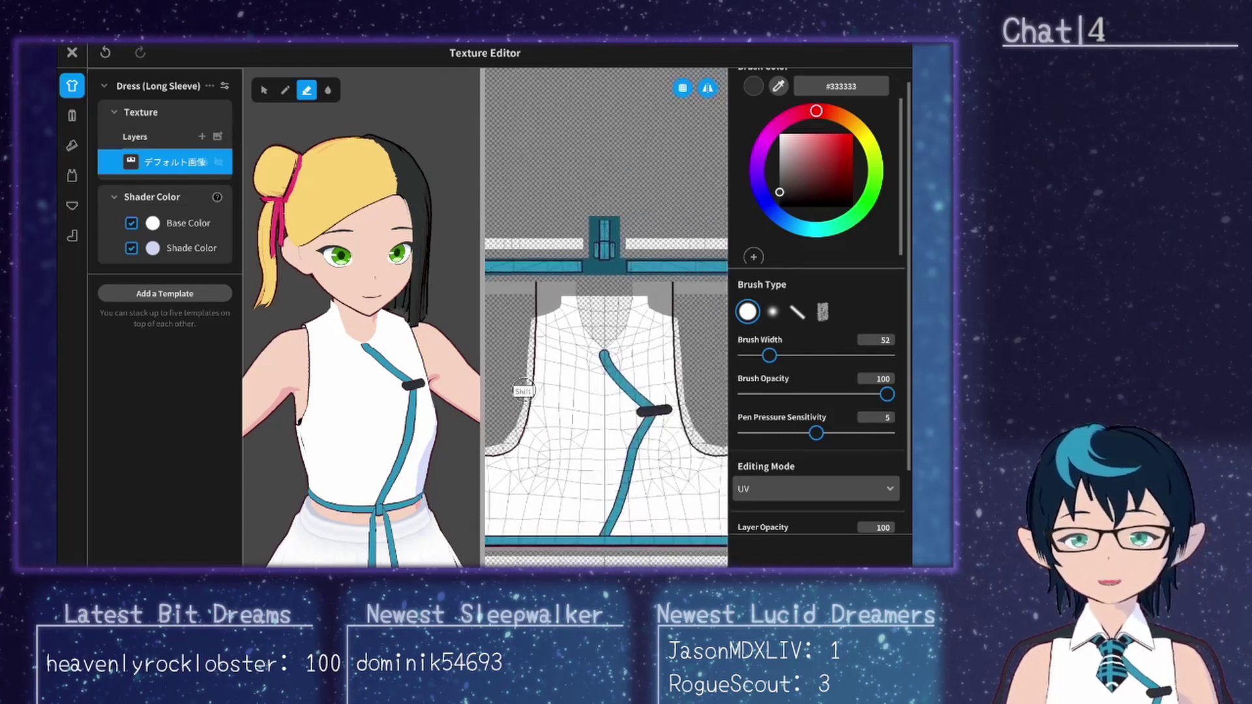
scroll(692, 349, "up", 3)
mouse_move(681, 300)
left_mouse_down()
mouse_move(682, 297)
mouse_move(624, 303)
mouse_move(672, 302)
left_mouse_up()
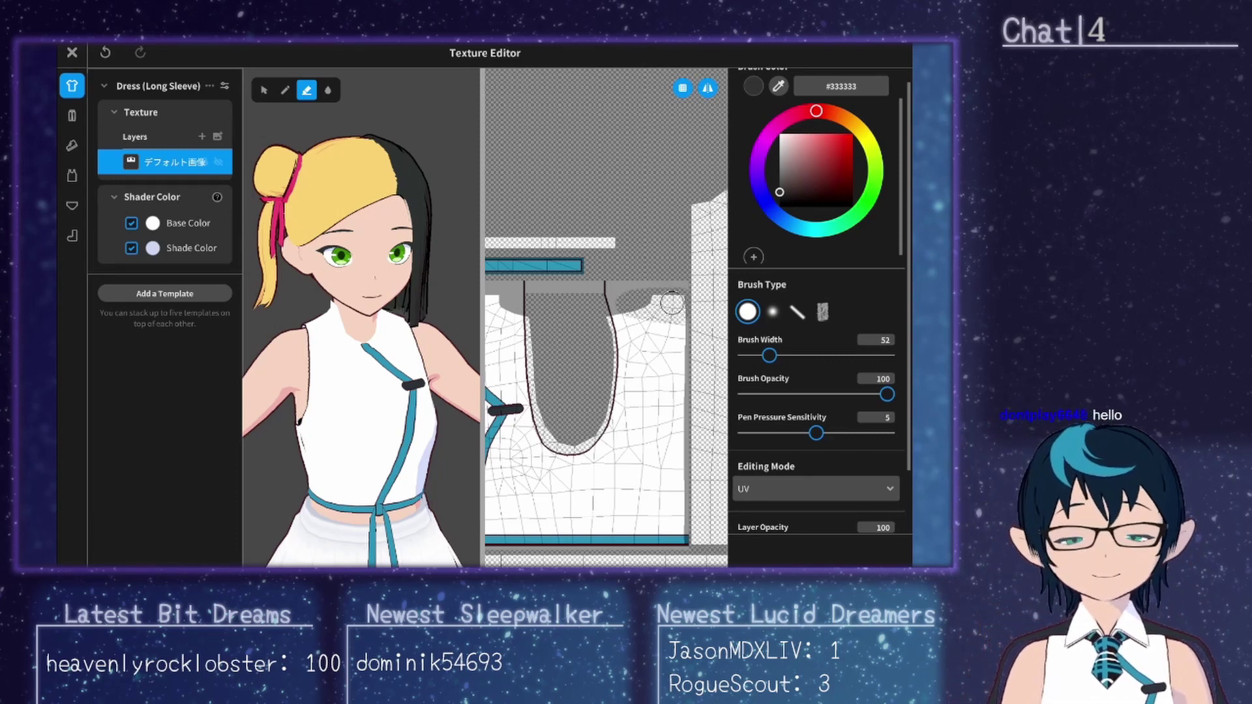
scroll(672, 301, "up", 2)
scroll(659, 339, "left", 4)
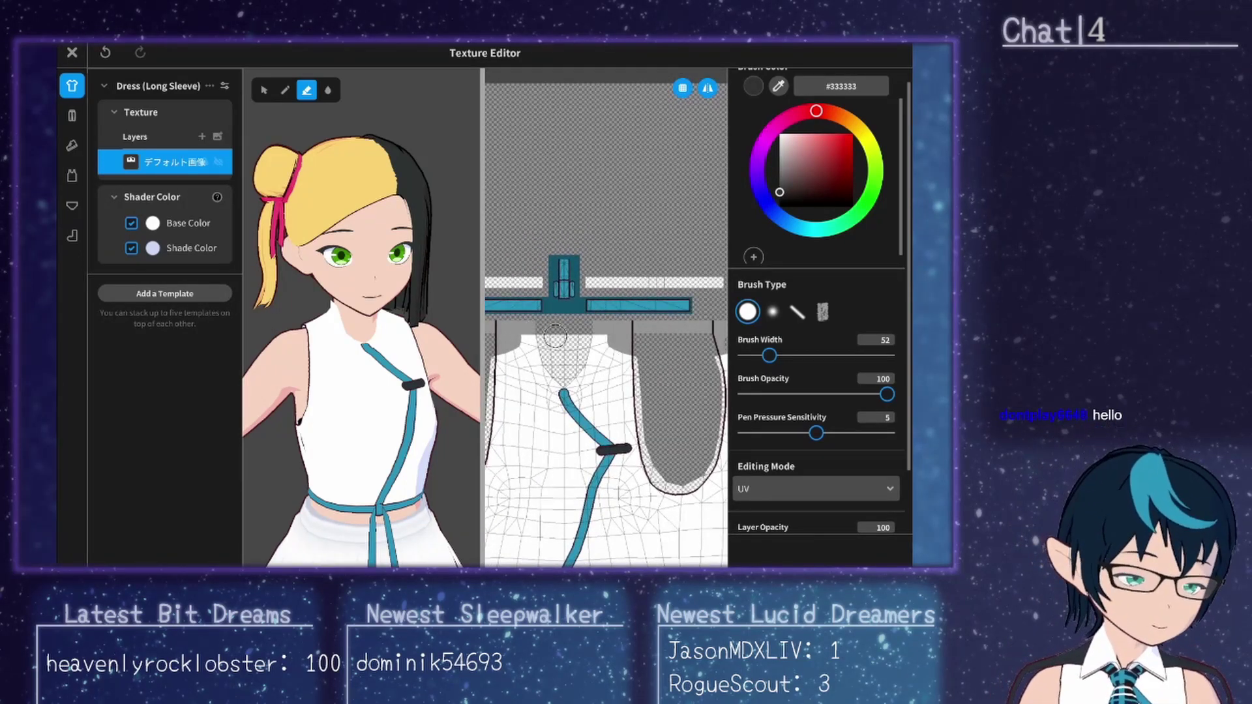
mouse_move(553, 346)
left_mouse_down()
mouse_move(523, 346)
mouse_move(564, 373)
mouse_move(520, 341)
left_mouse_up()
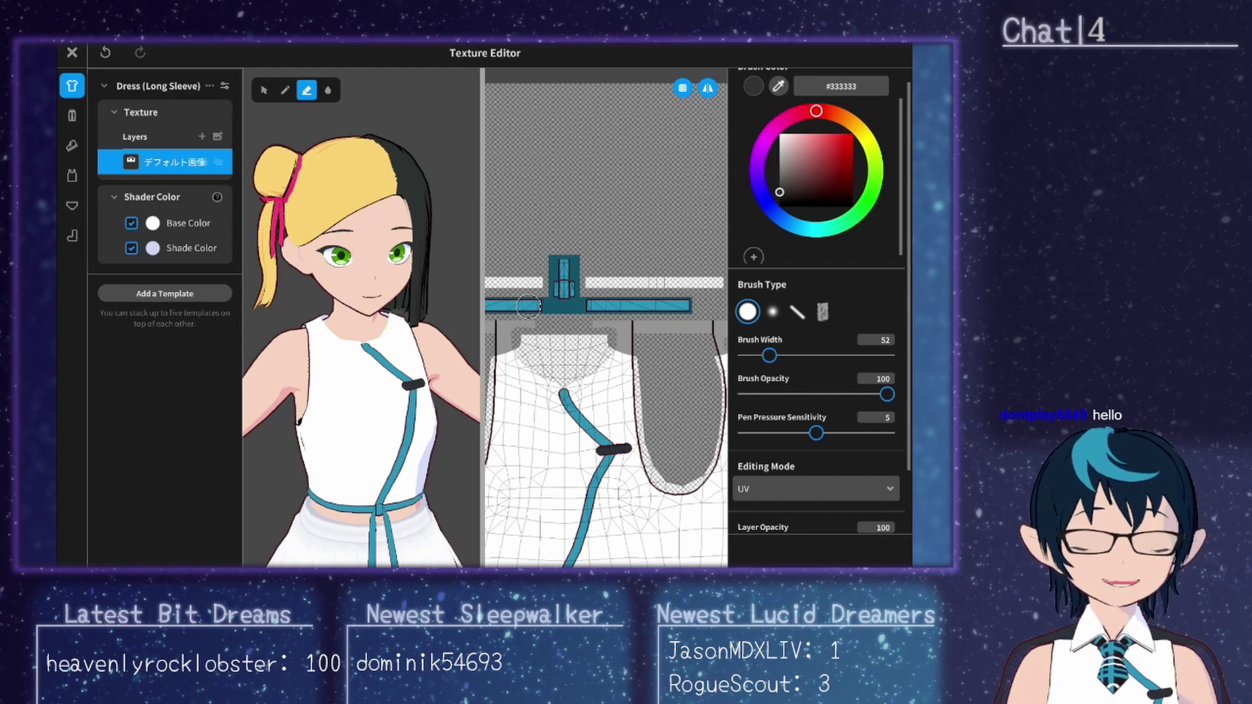
left_click_drag(459, 367, 417, 399)
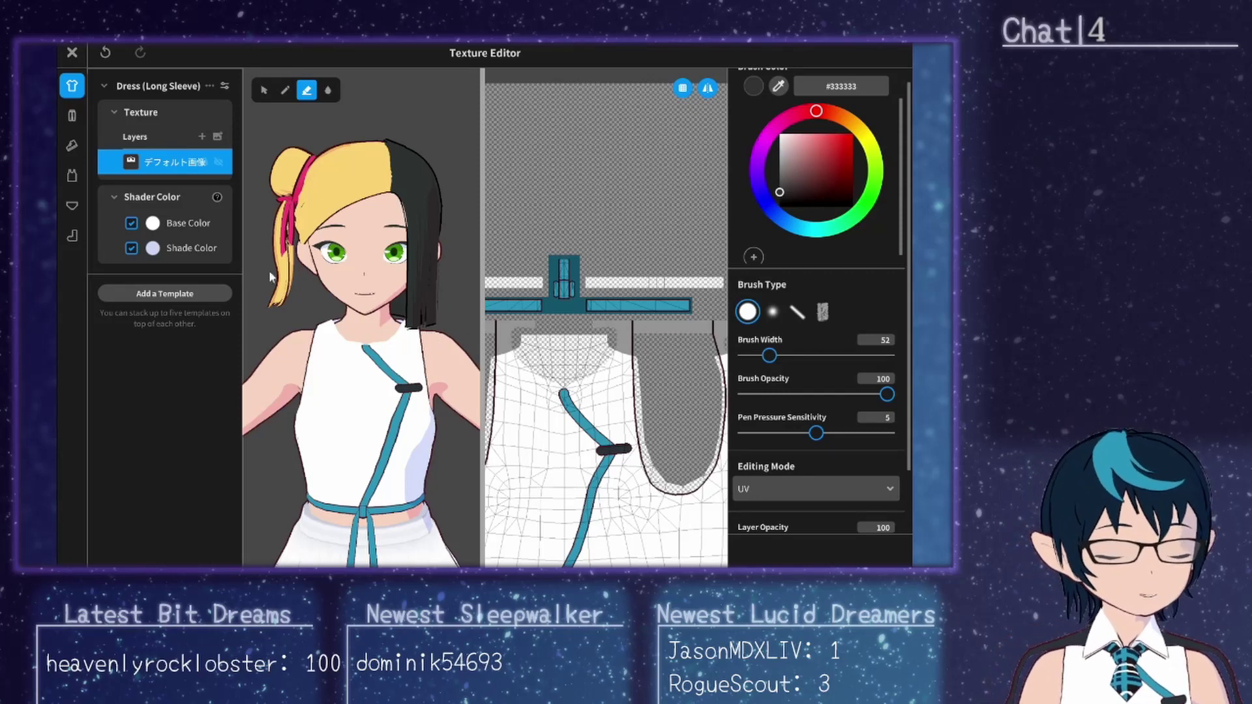
scroll(272, 277, "down", 5)
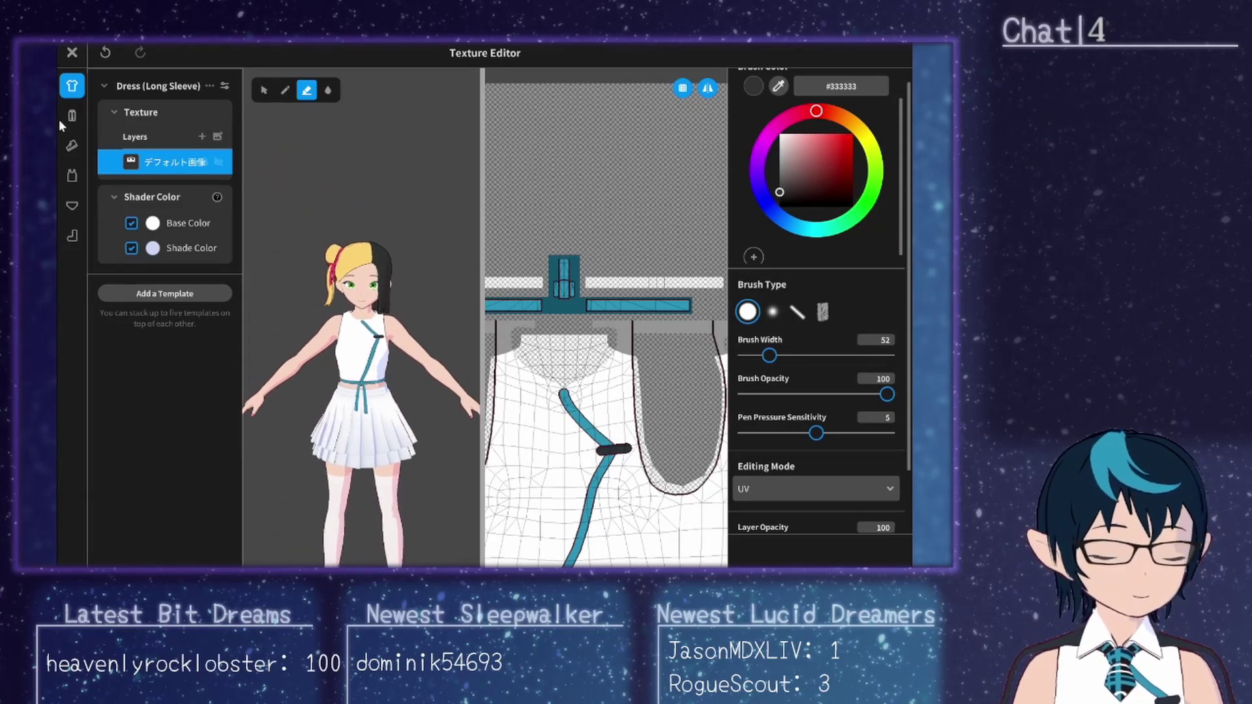
Step: Stack the Female Kimono template from the Tops category onto the Dress (Long Sleeve) top
left_click(183, 292)
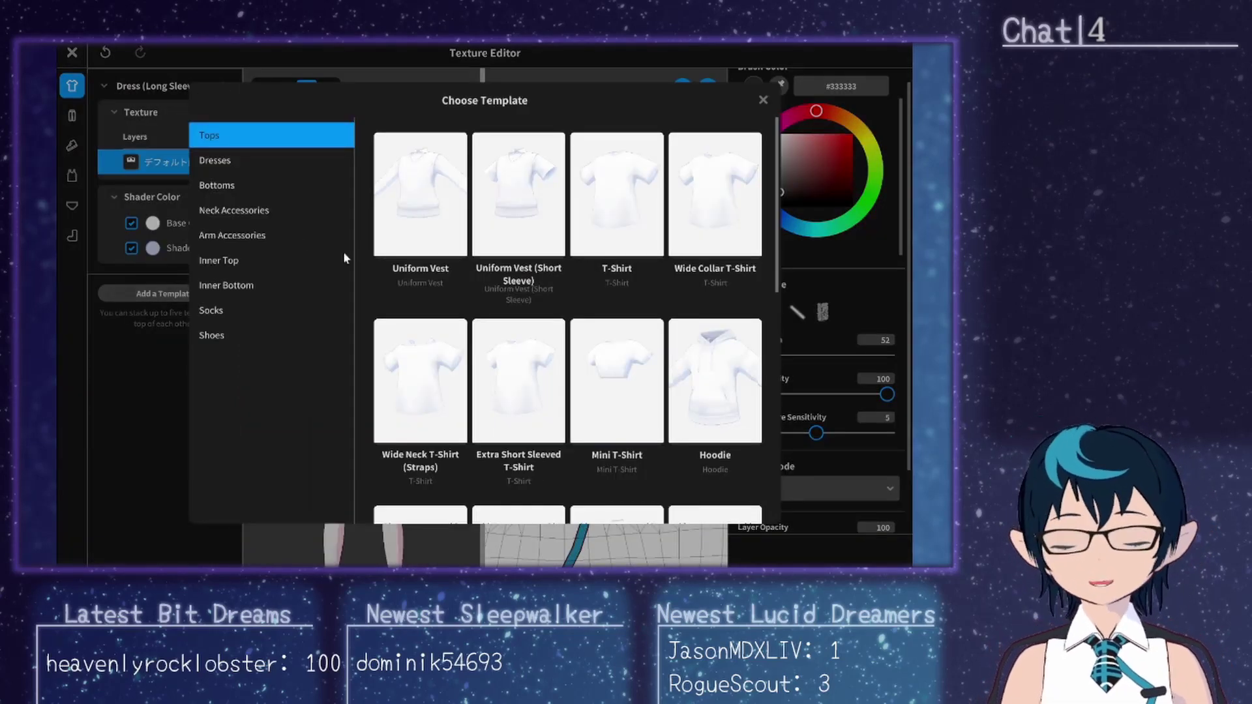
scroll(483, 272, "down", 6)
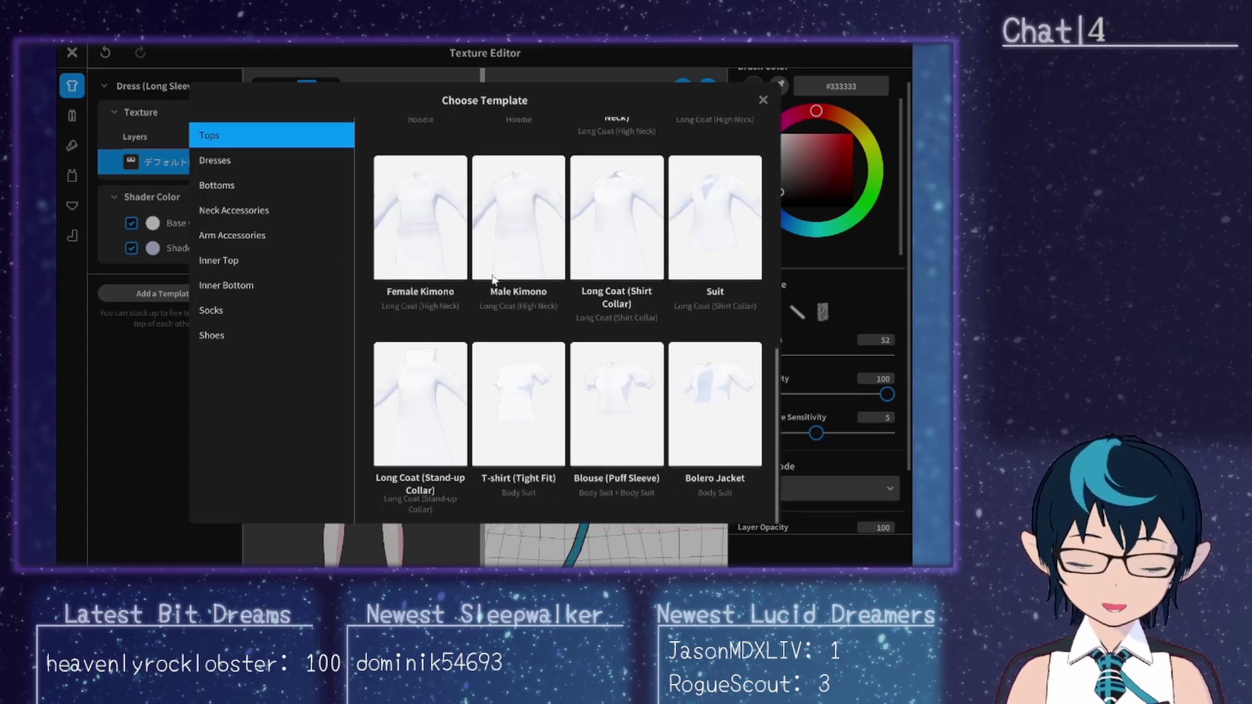
left_click(430, 244)
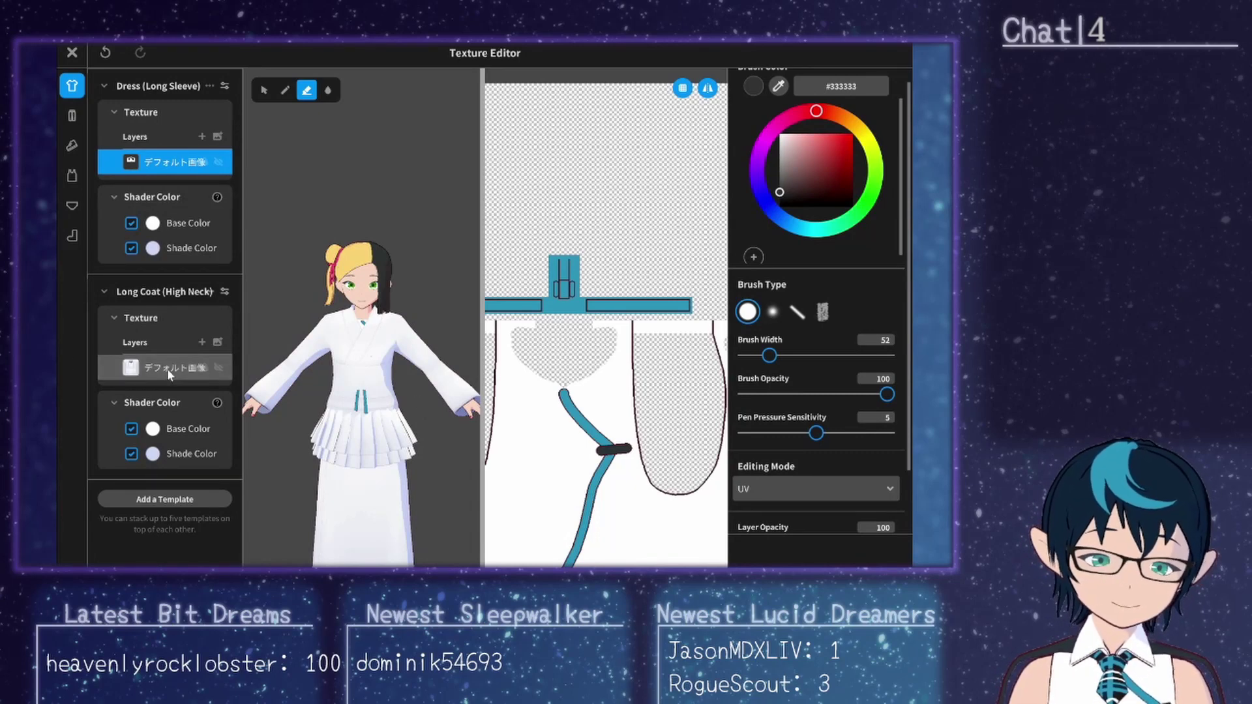
Step: Erase the entire fabric texture of the Long Coat (High Neck) layer with the eraser at brush width 300
left_click(184, 373)
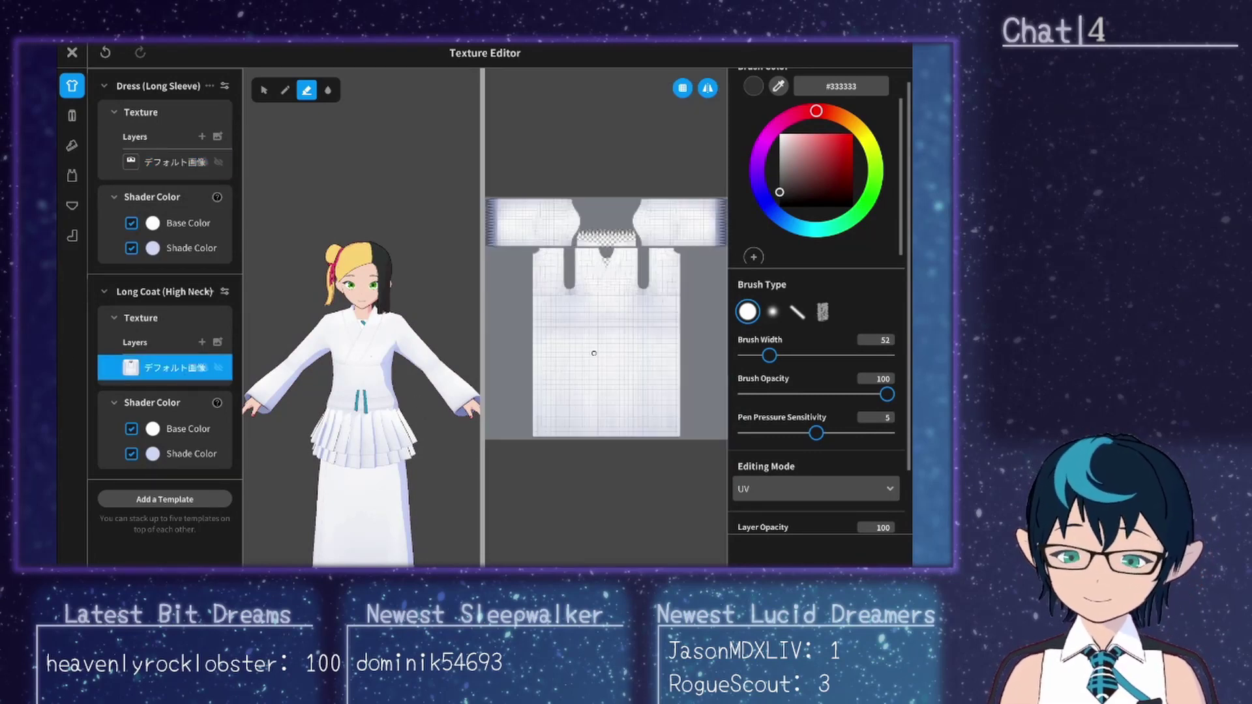
left_click_drag(770, 354, 887, 356)
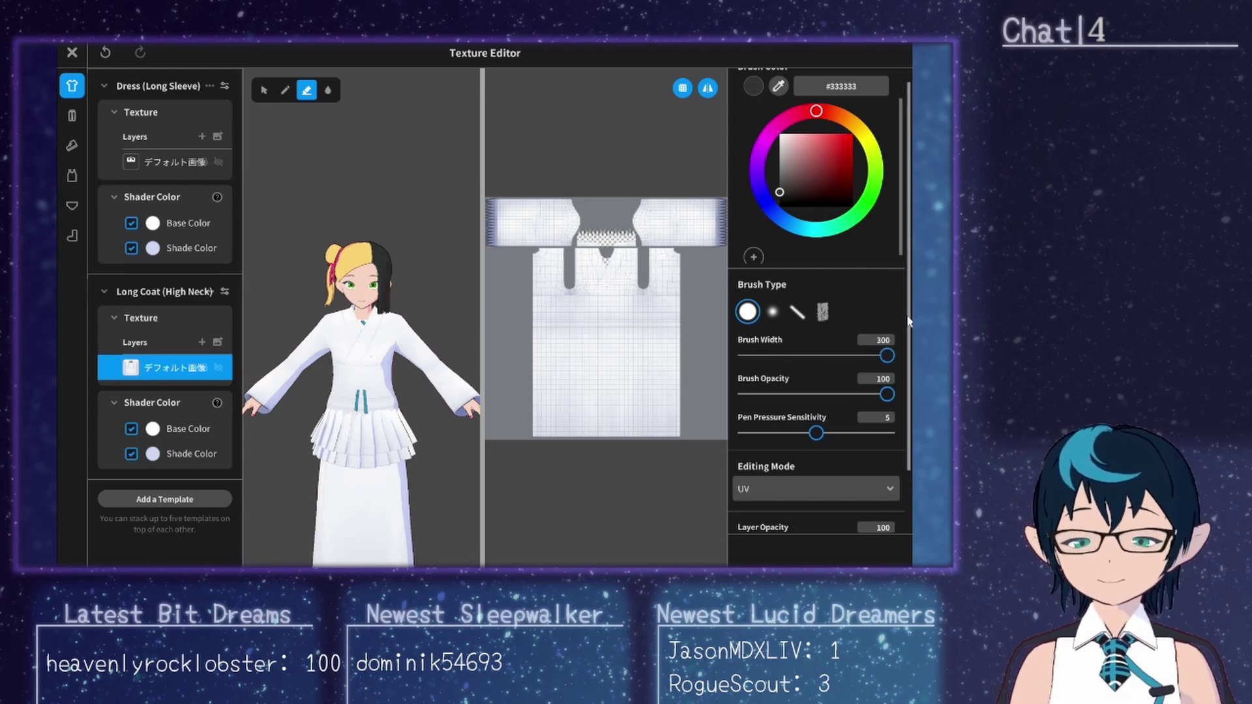
mouse_move(587, 430)
left_mouse_down()
mouse_move(503, 444)
mouse_move(684, 436)
mouse_move(510, 427)
mouse_move(626, 417)
mouse_move(558, 408)
mouse_move(665, 395)
mouse_move(547, 388)
mouse_move(556, 382)
mouse_move(542, 394)
left_mouse_up()
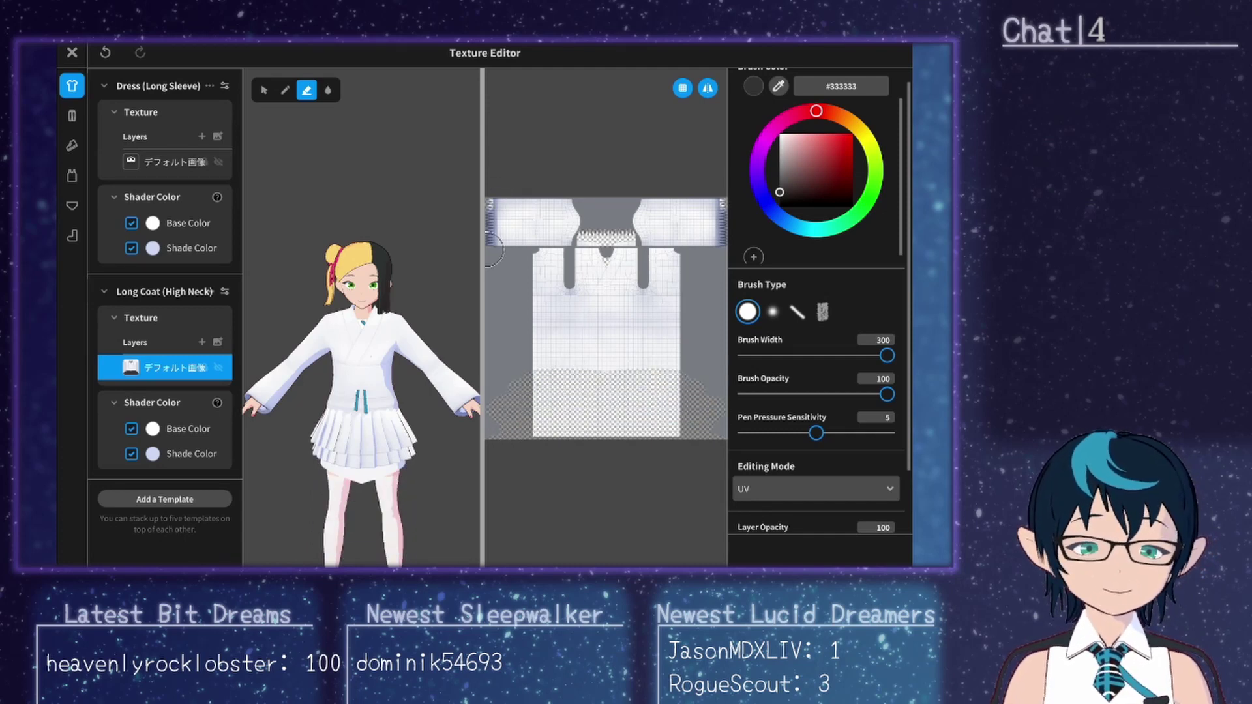
mouse_move(494, 249)
left_mouse_down()
mouse_move(504, 275)
mouse_move(503, 169)
mouse_move(517, 255)
mouse_move(521, 163)
mouse_move(534, 305)
mouse_move(532, 176)
mouse_move(543, 236)
mouse_move(545, 157)
mouse_move(557, 276)
mouse_move(562, 195)
mouse_move(578, 276)
mouse_move(572, 177)
mouse_move(582, 314)
mouse_move(591, 230)
mouse_move(603, 318)
mouse_move(601, 187)
mouse_move(596, 429)
mouse_move(583, 302)
mouse_move(583, 398)
mouse_move(556, 267)
mouse_move(554, 397)
mouse_move(527, 276)
mouse_move(531, 382)
mouse_move(504, 219)
mouse_move(505, 448)
mouse_move(490, 216)
mouse_move(495, 251)
left_mouse_up()
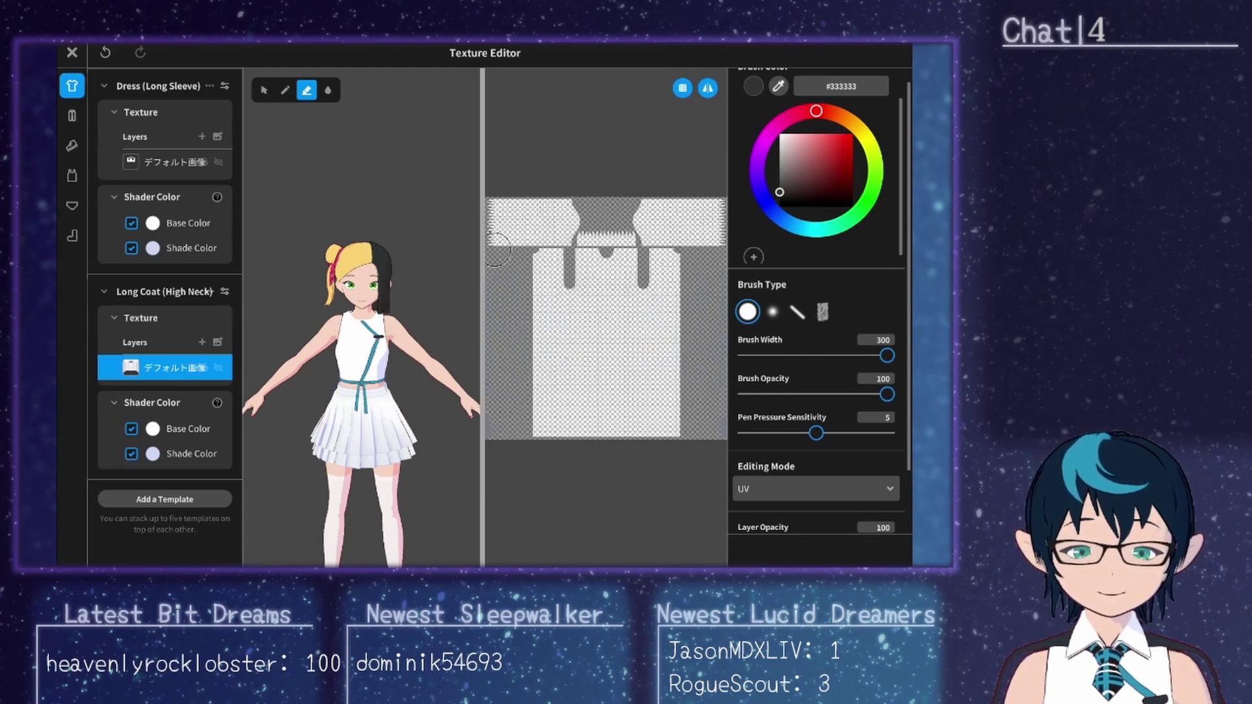
mouse_move(496, 386)
left_mouse_down()
mouse_move(497, 475)
mouse_move(504, 428)
left_mouse_up()
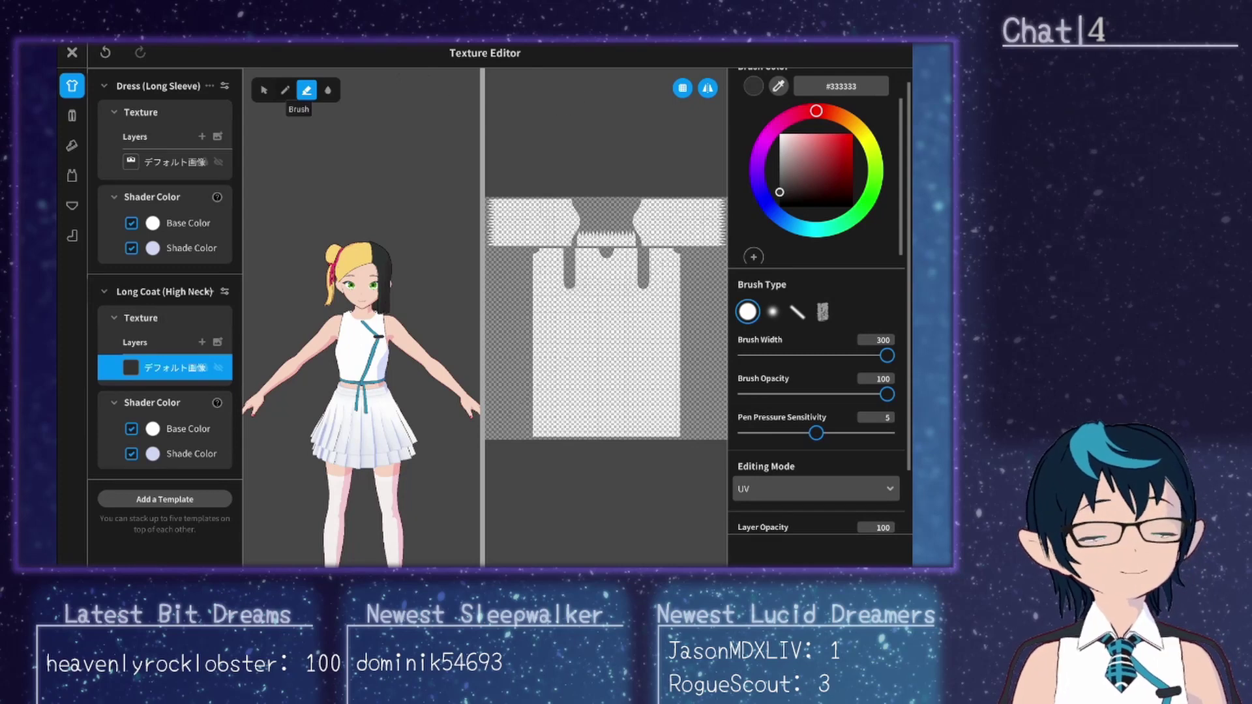
Step: Set up the Brush tool at width 22 for painting the coat's sleeve texture around the wrist end
left_click(285, 90)
left_click_drag(775, 354, 762, 355)
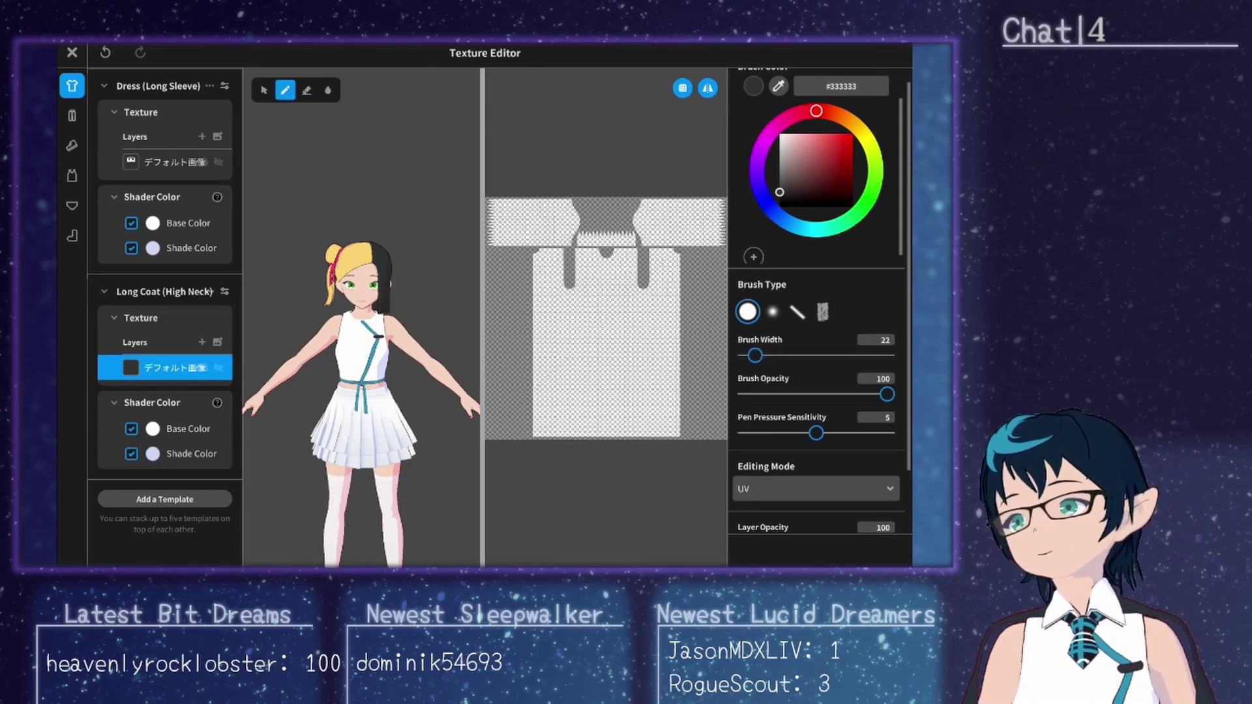
scroll(558, 190, "up", 5)
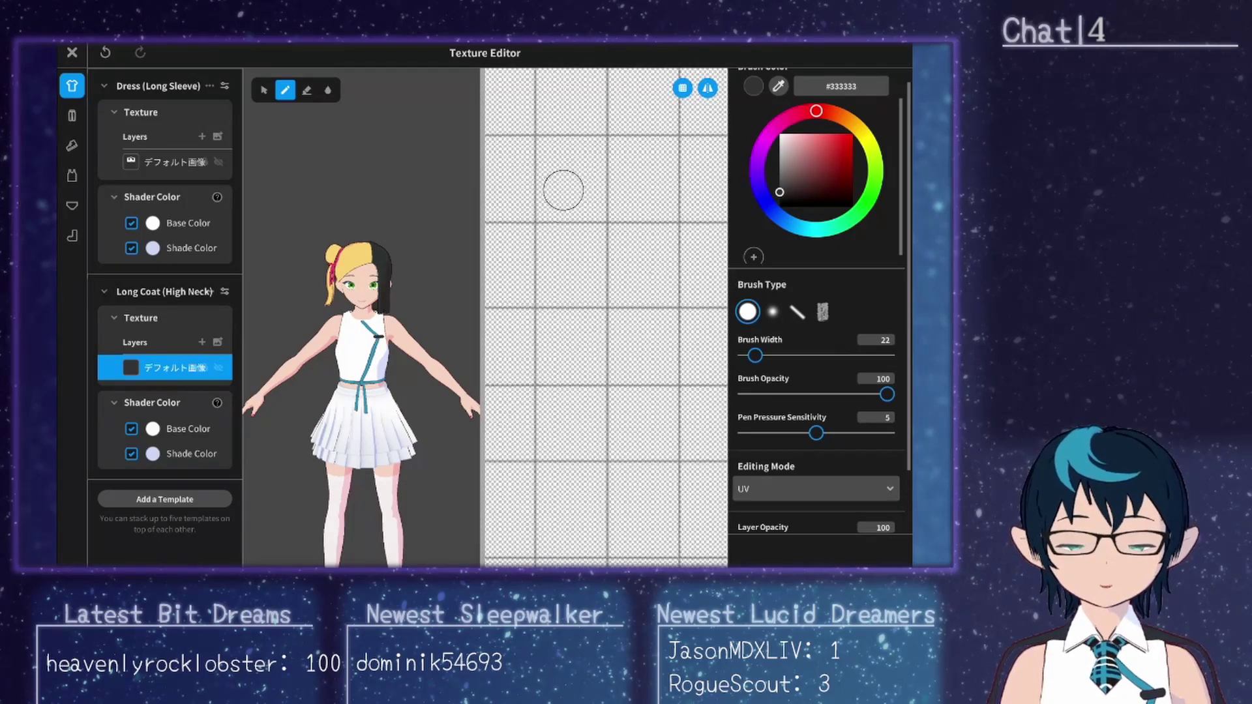
scroll(573, 399, "up", 5)
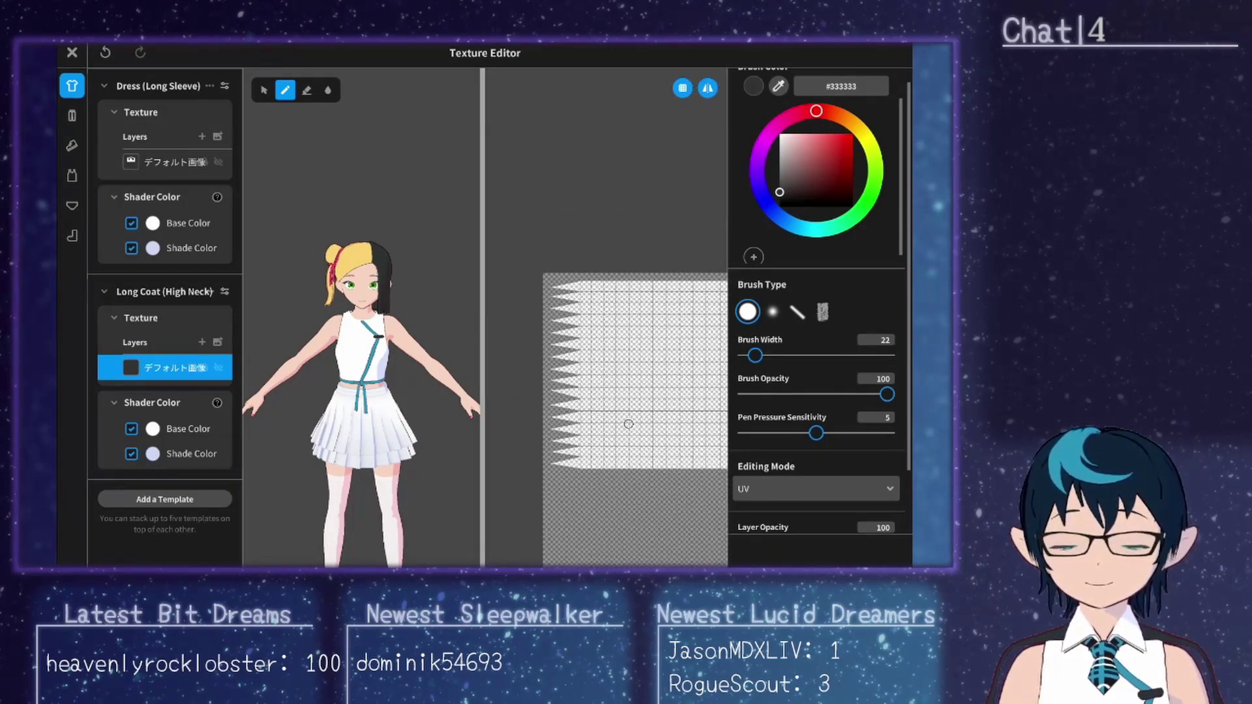
scroll(588, 408, "up", 3)
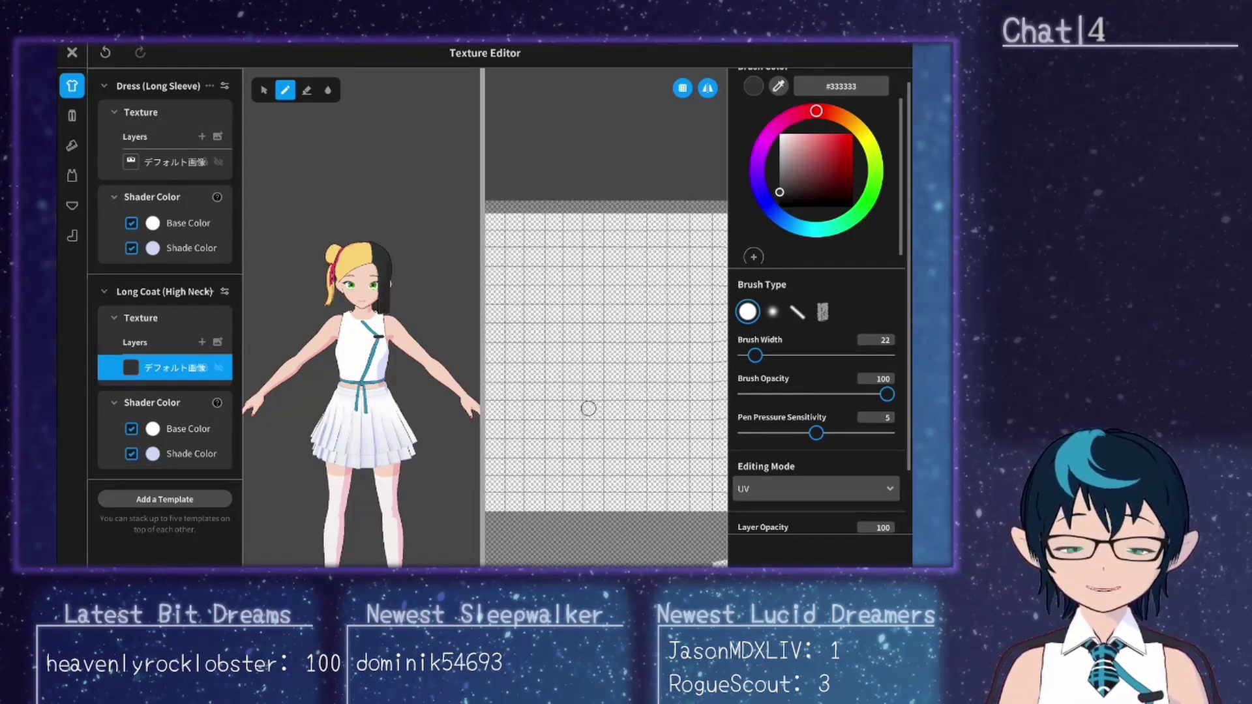
scroll(583, 399, "left", 3)
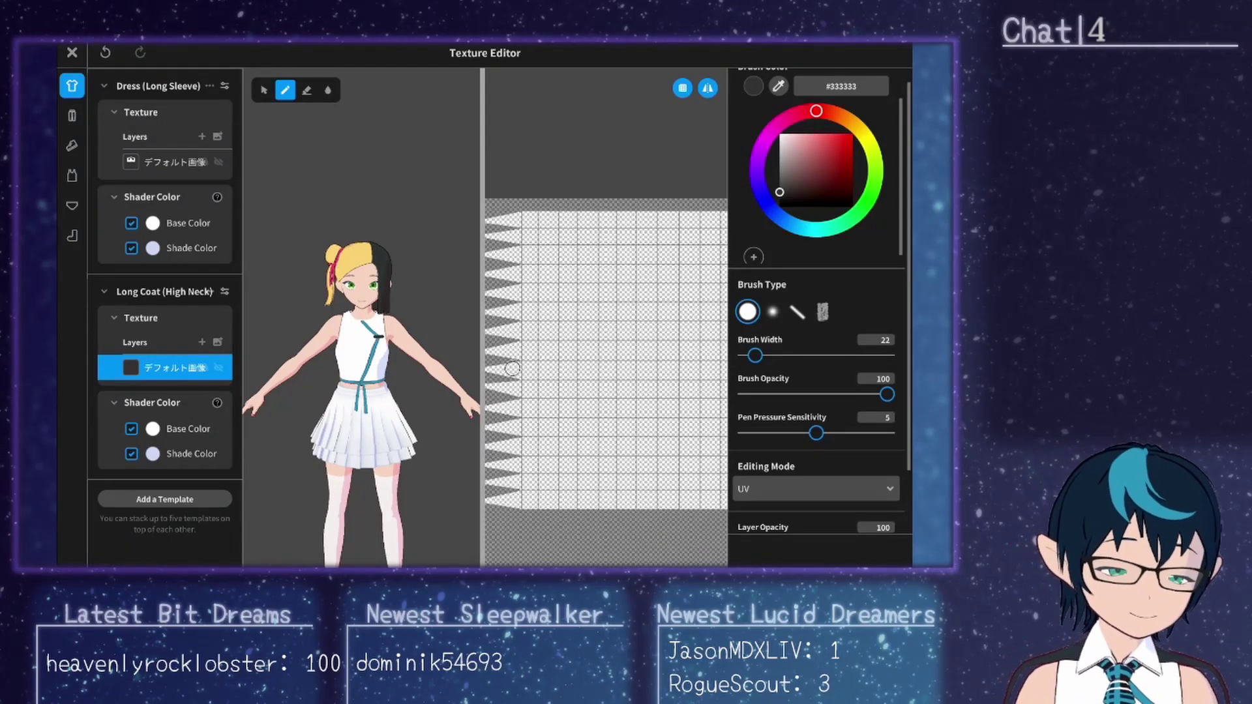
left_click_drag(515, 369, 567, 368)
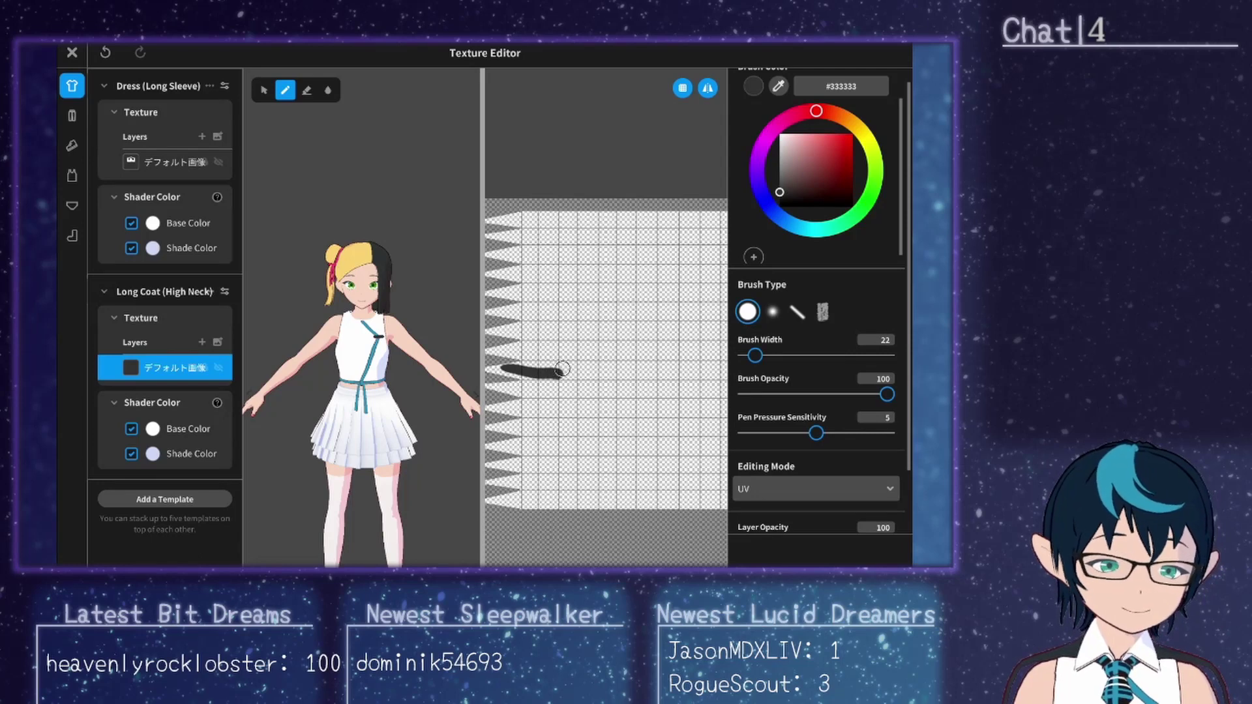
key("ctrl+z")
left_click_drag(509, 457, 578, 455)
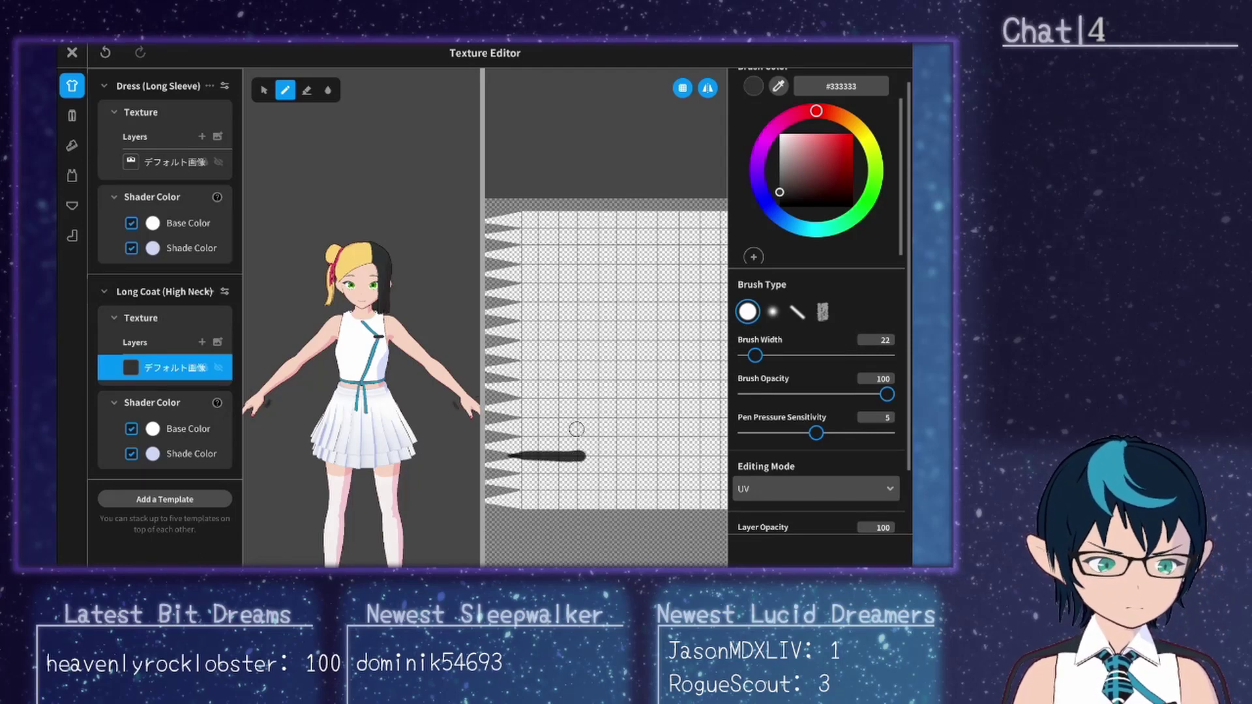
key("ctrl+z")
left_click_drag(512, 486, 576, 486)
key("ctrl+z")
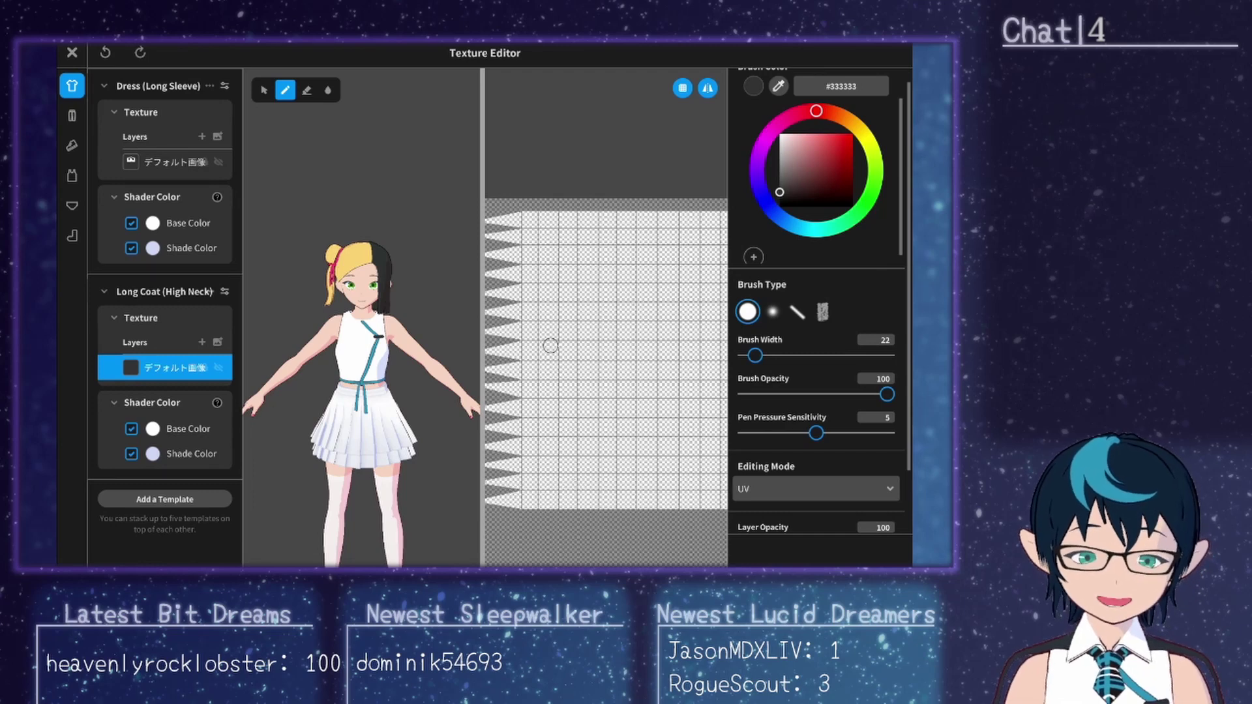
left_click_drag(509, 282, 594, 276)
key("ctrl+z")
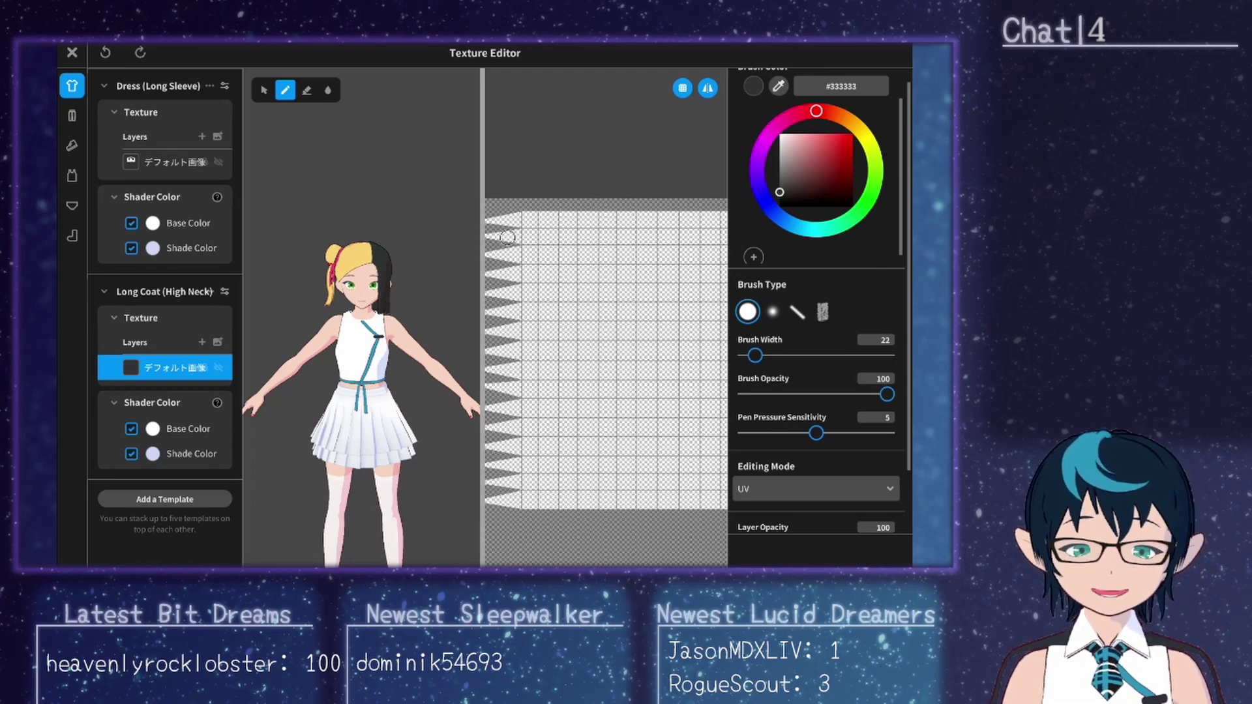
left_click_drag(508, 238, 575, 238)
key("ctrl+z")
left_click_drag(508, 355, 585, 359)
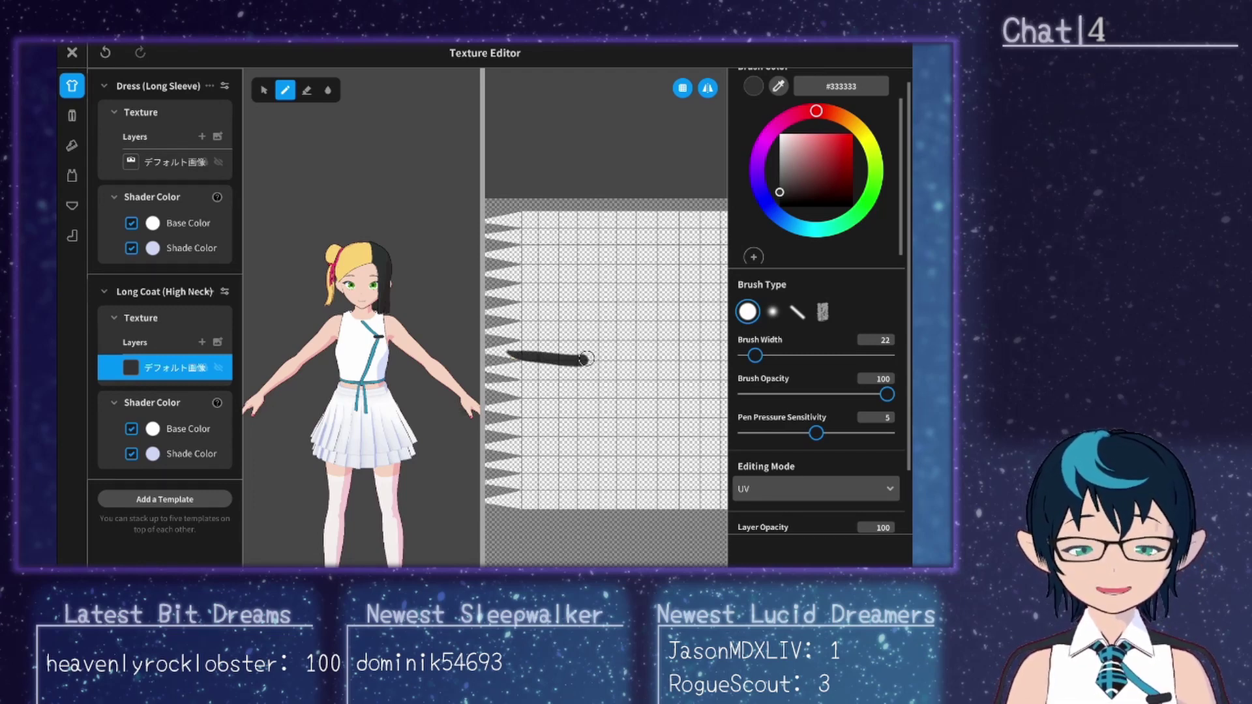
key("ctrl+z")
left_click_drag(504, 424, 583, 424)
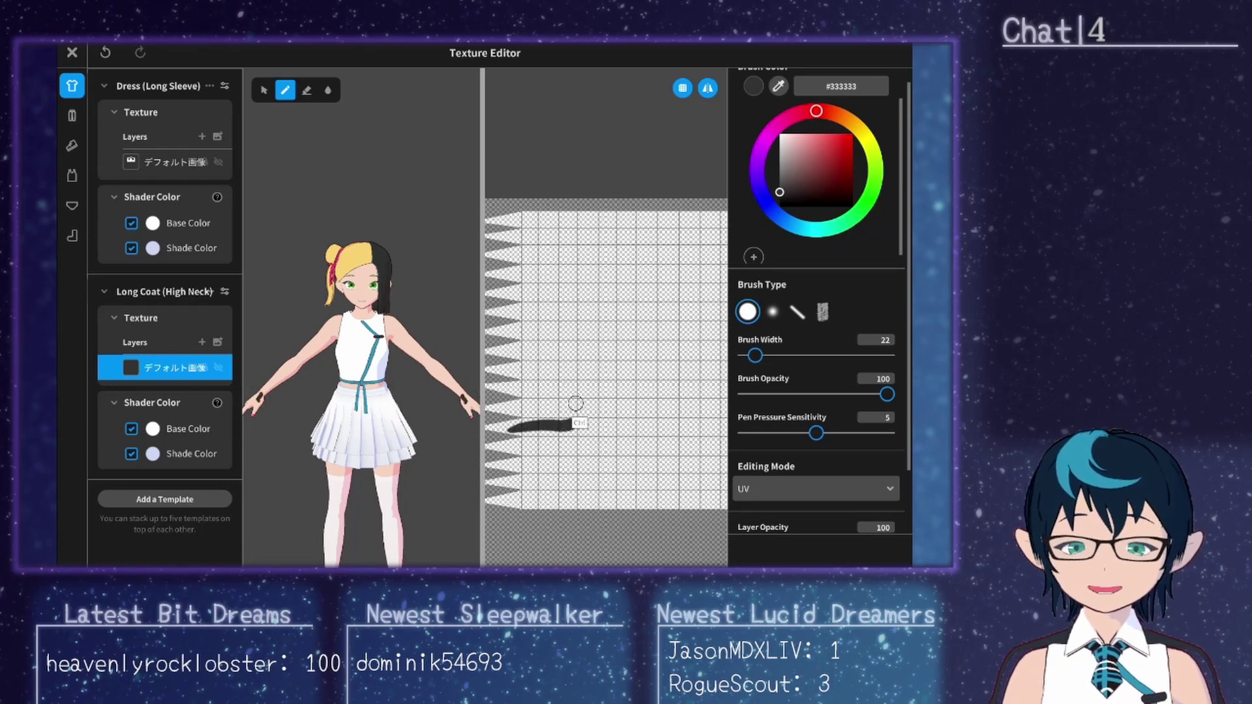
key("ctrl+z")
left_click_drag(497, 427, 573, 423)
key("ctrl+z")
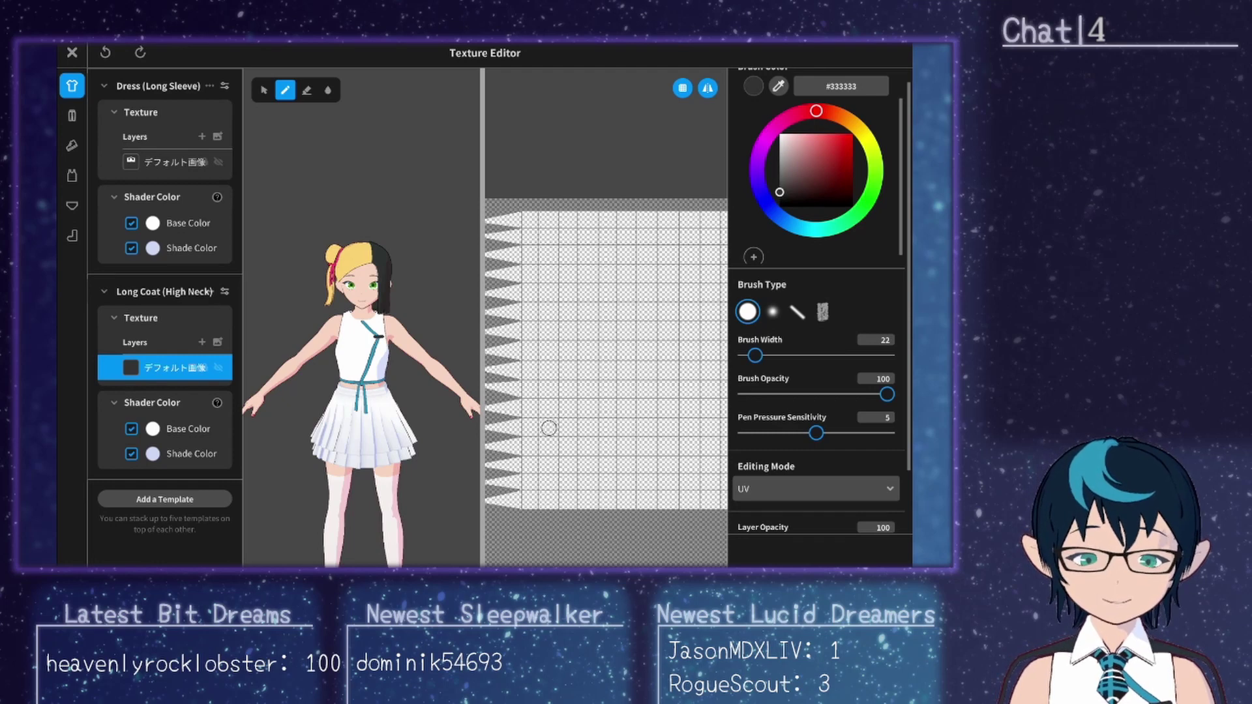
left_click(546, 428)
mouse_move(551, 427)
left_mouse_down()
mouse_move(582, 428)
mouse_move(565, 443)
mouse_move(564, 200)
left_mouse_up()
key("ctrl+z")
key("ctrl+z")
Step: Paint a #333333 cuff band across the full sleeve texture near the wrist, using brush width 22 and then 81
mouse_move(564, 444)
left_mouse_down()
mouse_move(564, 499)
mouse_move(564, 417)
mouse_move(563, 513)
mouse_move(595, 516)
mouse_move(573, 420)
mouse_move(571, 481)
left_mouse_up()
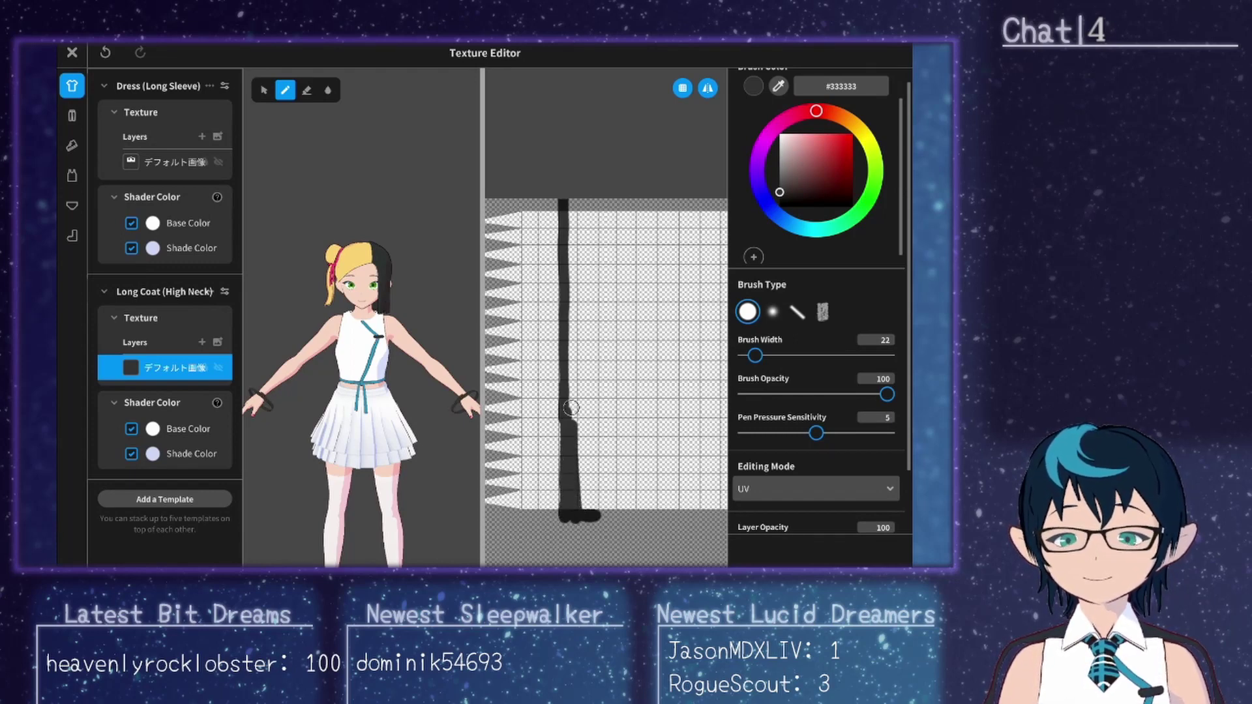
mouse_move(571, 408)
left_mouse_down()
mouse_move(577, 187)
mouse_move(580, 272)
mouse_move(590, 196)
mouse_move(579, 400)
mouse_move(588, 331)
mouse_move(585, 381)
left_mouse_up()
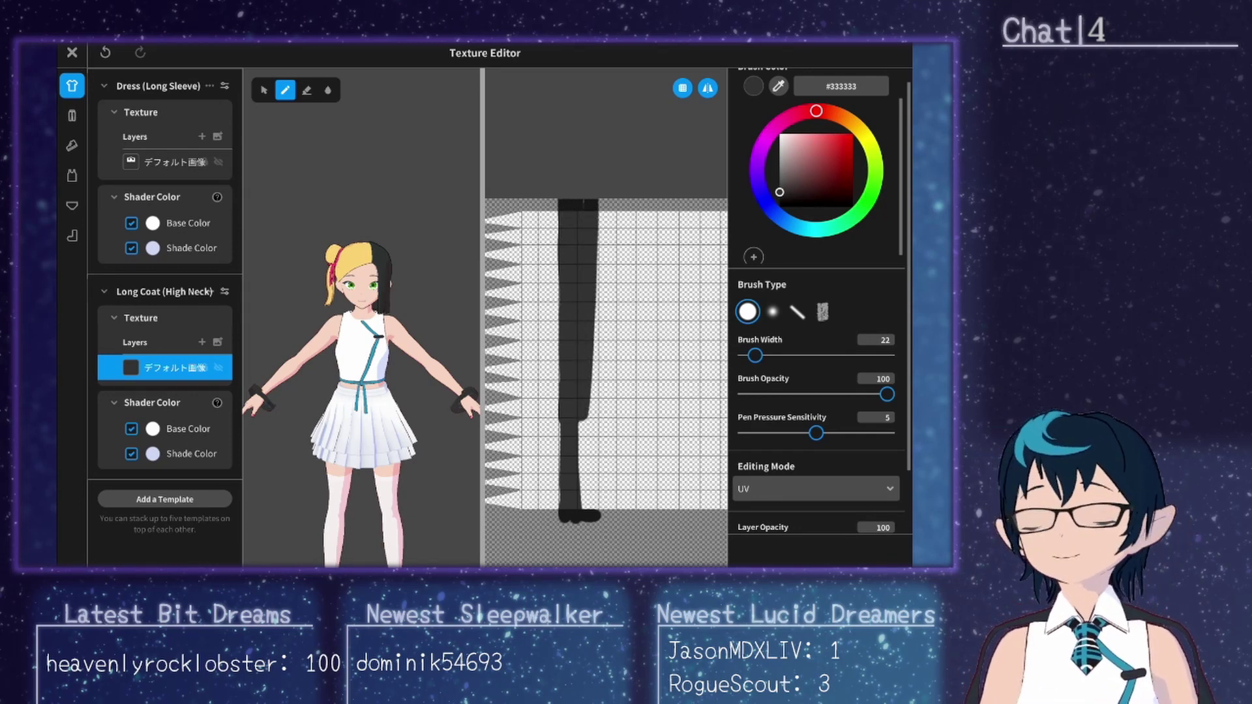
left_click_drag(754, 355, 782, 355)
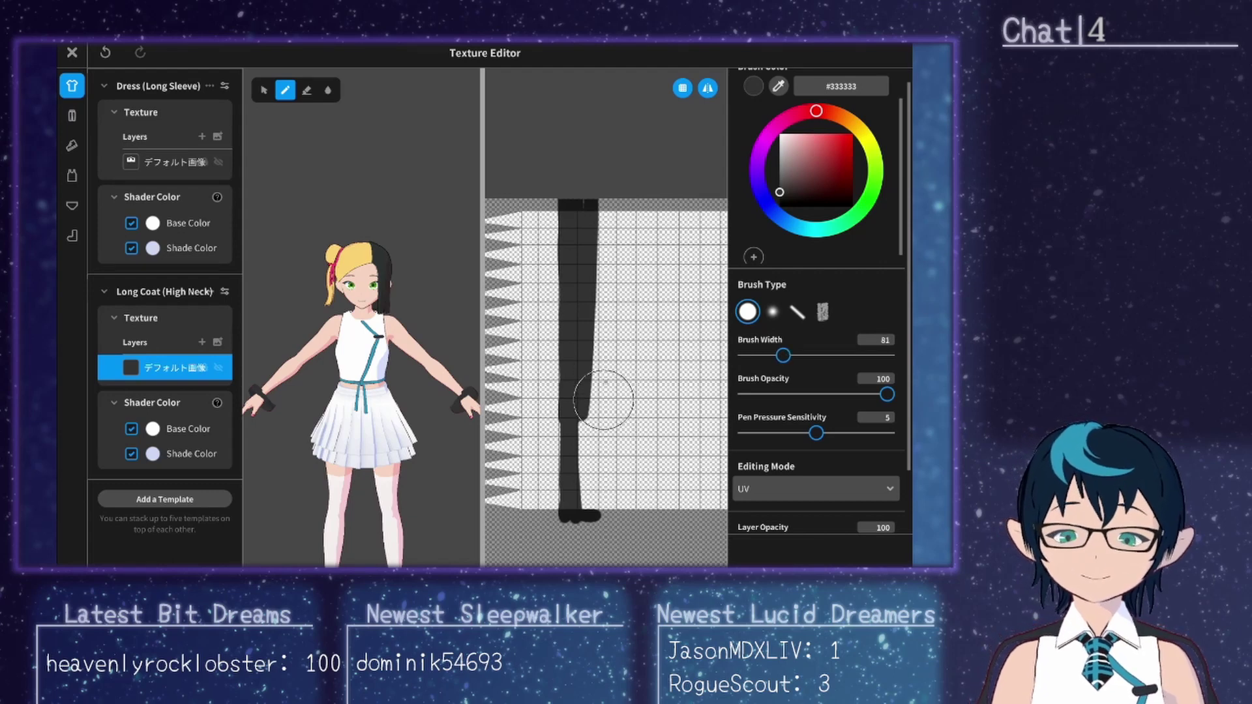
mouse_move(603, 400)
left_mouse_down()
mouse_move(607, 470)
mouse_move(605, 379)
mouse_move(595, 430)
left_mouse_up()
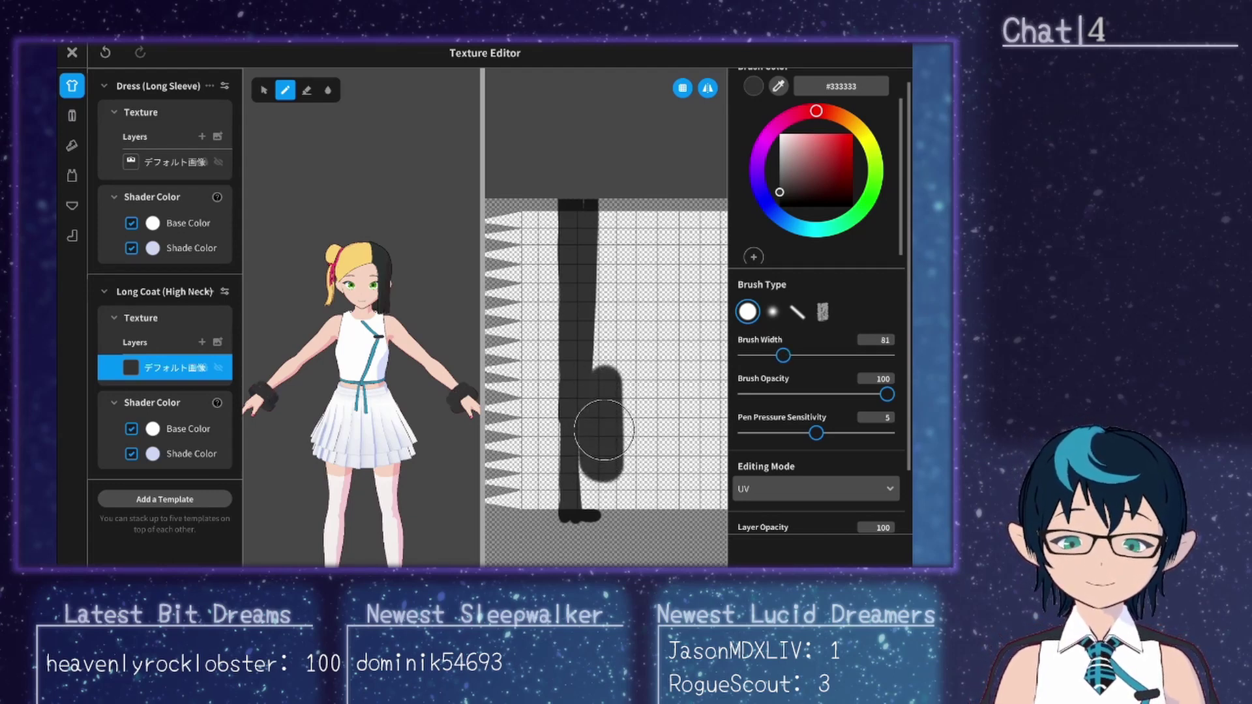
mouse_move(587, 424)
left_mouse_down()
mouse_move(590, 418)
mouse_move(588, 508)
mouse_move(596, 486)
mouse_move(603, 512)
mouse_move(606, 419)
mouse_move(612, 447)
mouse_move(647, 399)
left_mouse_up()
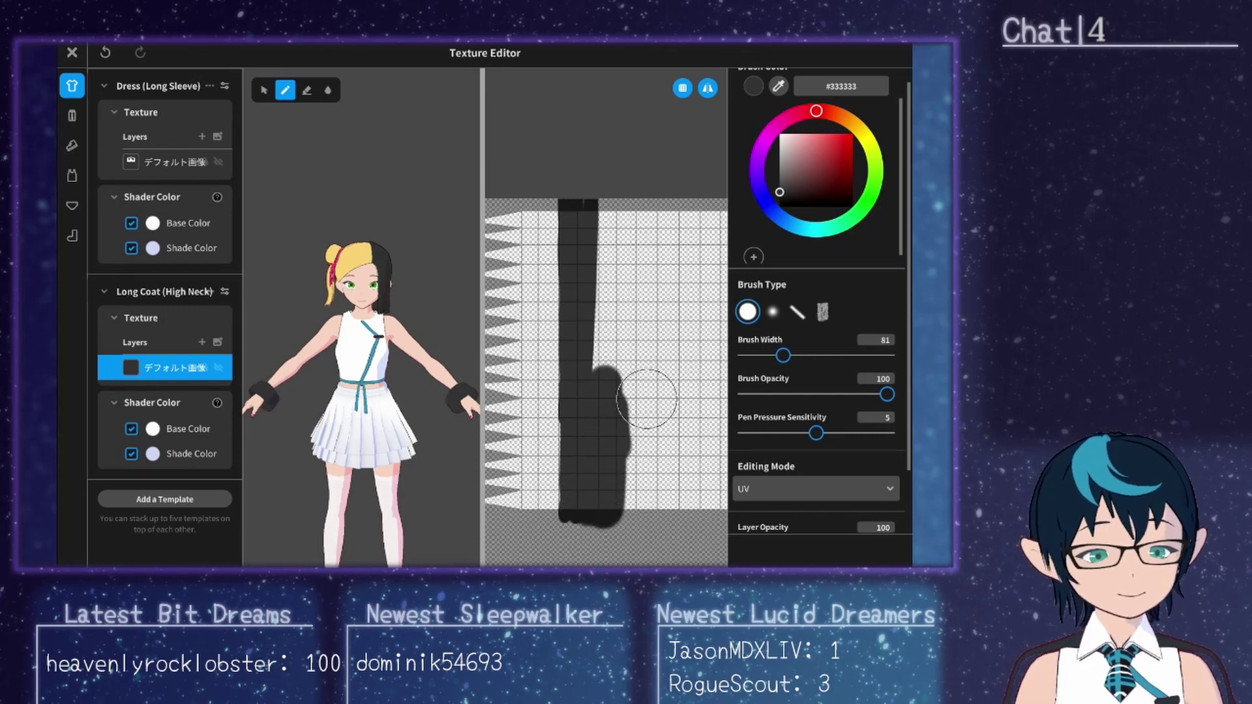
Step: Extend the dark cuff up the forearm on the sleeve texture with brush width 81, checking its length on the avatar
scroll(307, 456, "up", 5)
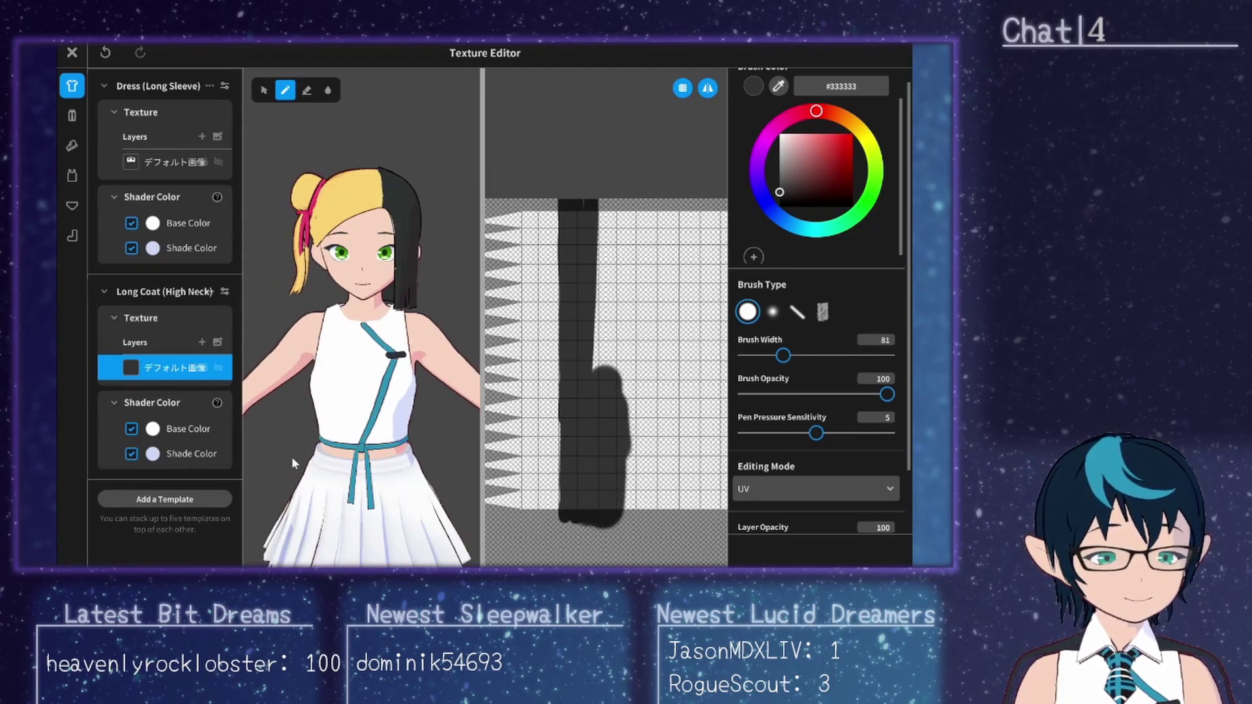
left_click_drag(307, 451, 372, 442)
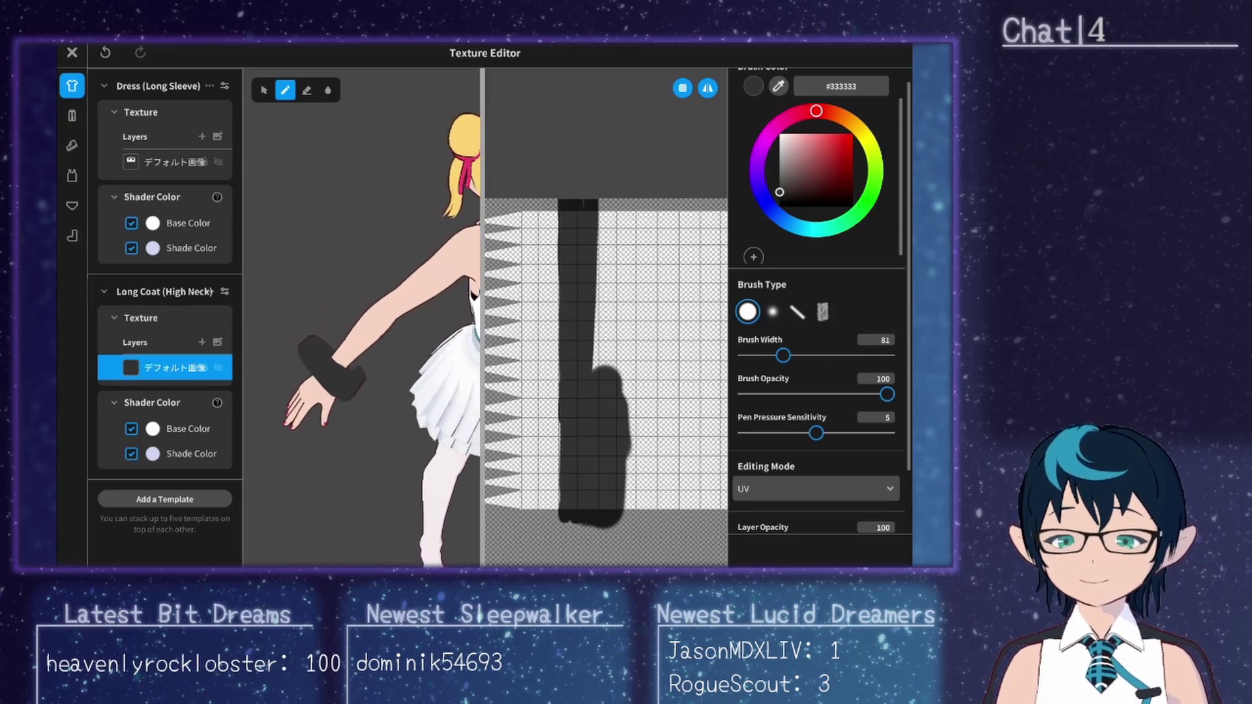
mouse_move(611, 388)
left_mouse_down()
mouse_move(615, 284)
mouse_move(606, 381)
mouse_move(613, 192)
mouse_move(605, 236)
mouse_move(599, 188)
mouse_move(590, 193)
mouse_move(613, 192)
mouse_move(632, 227)
mouse_move(631, 508)
mouse_move(622, 498)
mouse_move(664, 503)
mouse_move(664, 204)
mouse_move(678, 500)
mouse_move(648, 446)
mouse_move(502, 427)
left_mouse_up()
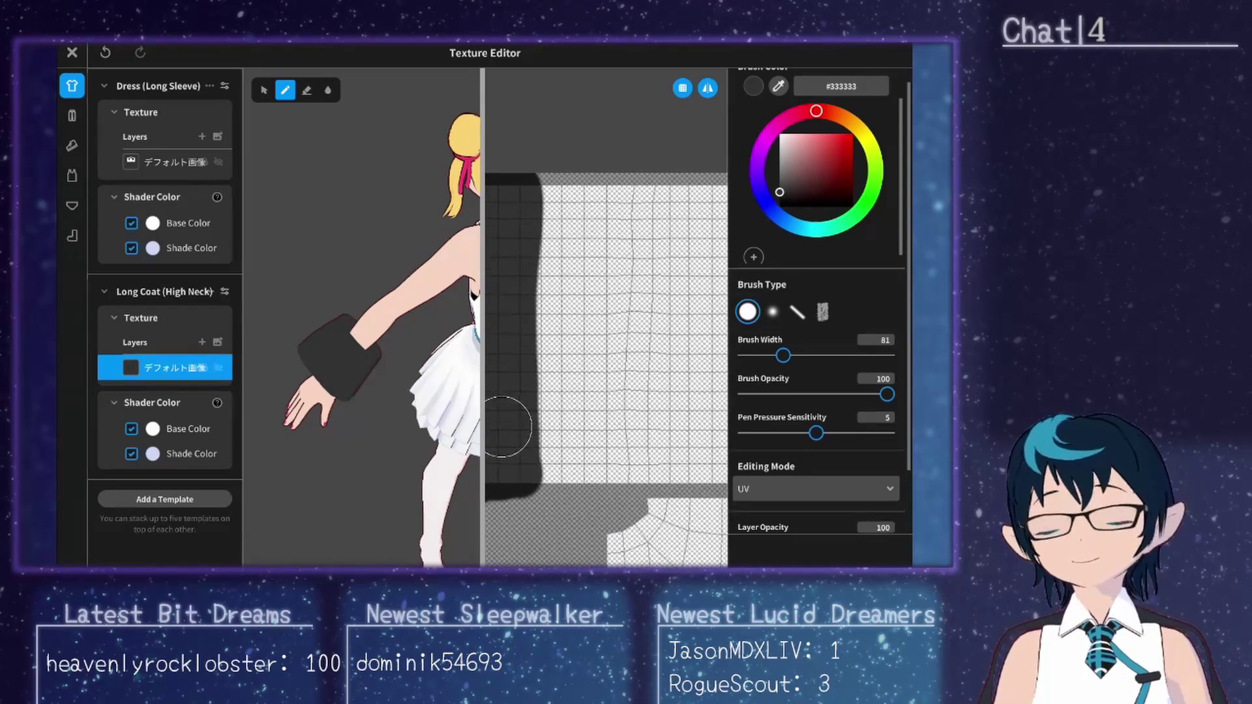
mouse_move(550, 163)
left_mouse_down()
mouse_move(543, 470)
mouse_move(596, 471)
mouse_move(573, 471)
mouse_move(570, 457)
mouse_move(586, 380)
mouse_move(594, 461)
mouse_move(583, 169)
mouse_move(582, 241)
mouse_move(600, 171)
mouse_move(610, 273)
mouse_move(609, 480)
mouse_move(674, 427)
mouse_move(568, 417)
left_mouse_up()
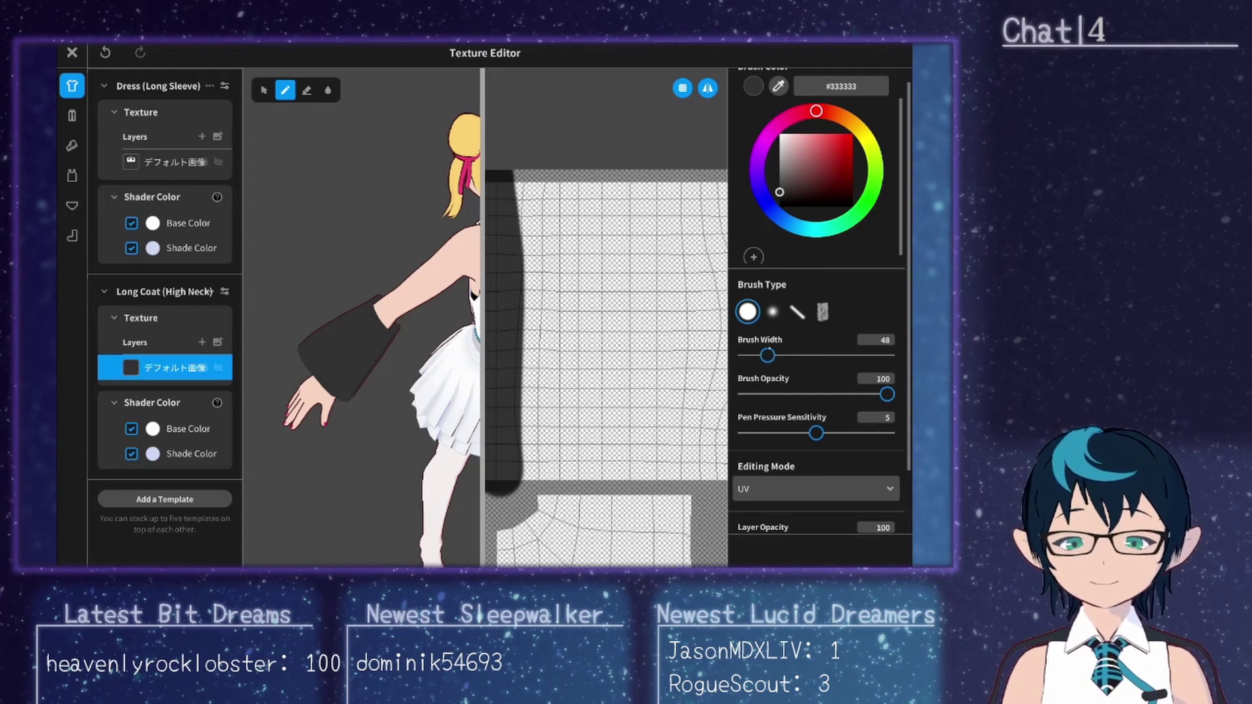
Step: Continue the #333333 sleeve past the elbow onto the upper arm with full-height strokes at brush width 48
mouse_move(521, 187)
left_mouse_down()
mouse_move(526, 241)
mouse_move(535, 158)
mouse_move(520, 162)
mouse_move(531, 250)
mouse_move(544, 156)
mouse_move(554, 294)
mouse_move(541, 249)
mouse_move(543, 365)
left_mouse_up()
mouse_move(558, 158)
left_mouse_down()
mouse_move(569, 478)
mouse_move(525, 476)
mouse_move(525, 365)
mouse_move(543, 450)
mouse_move(548, 343)
left_mouse_up()
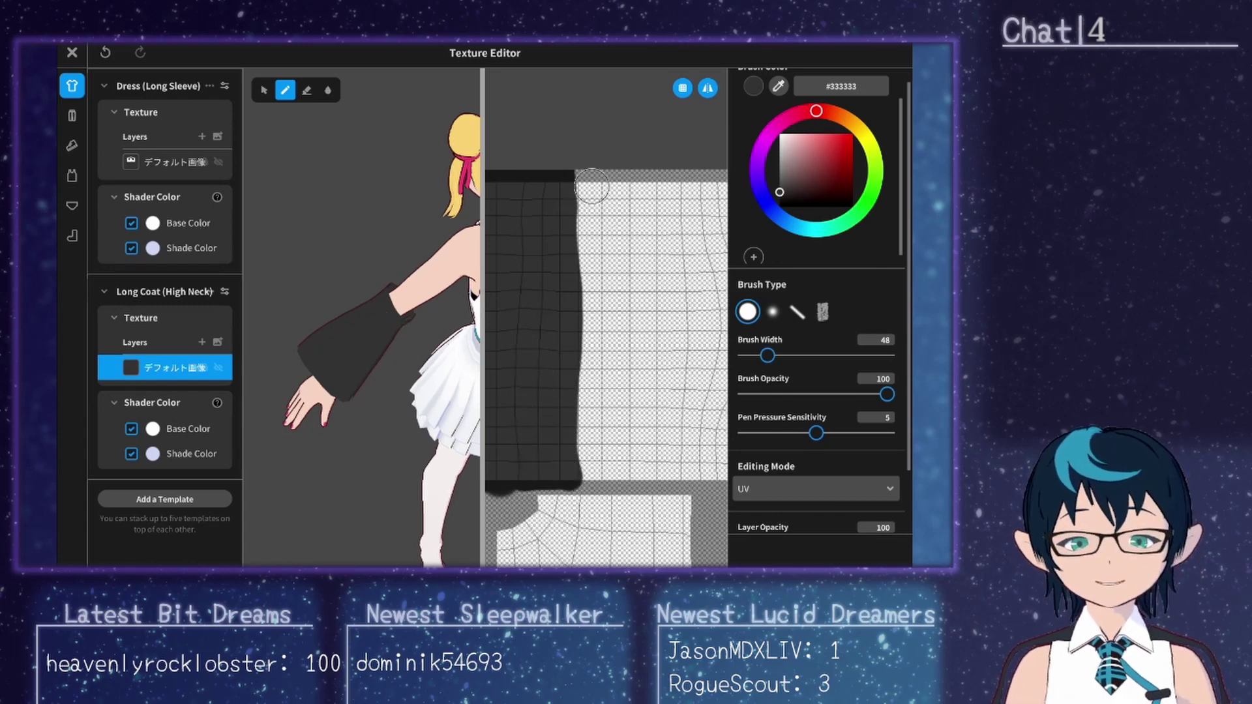
mouse_move(577, 165)
left_mouse_down()
mouse_move(577, 218)
mouse_move(584, 159)
mouse_move(587, 216)
mouse_move(587, 174)
left_mouse_up()
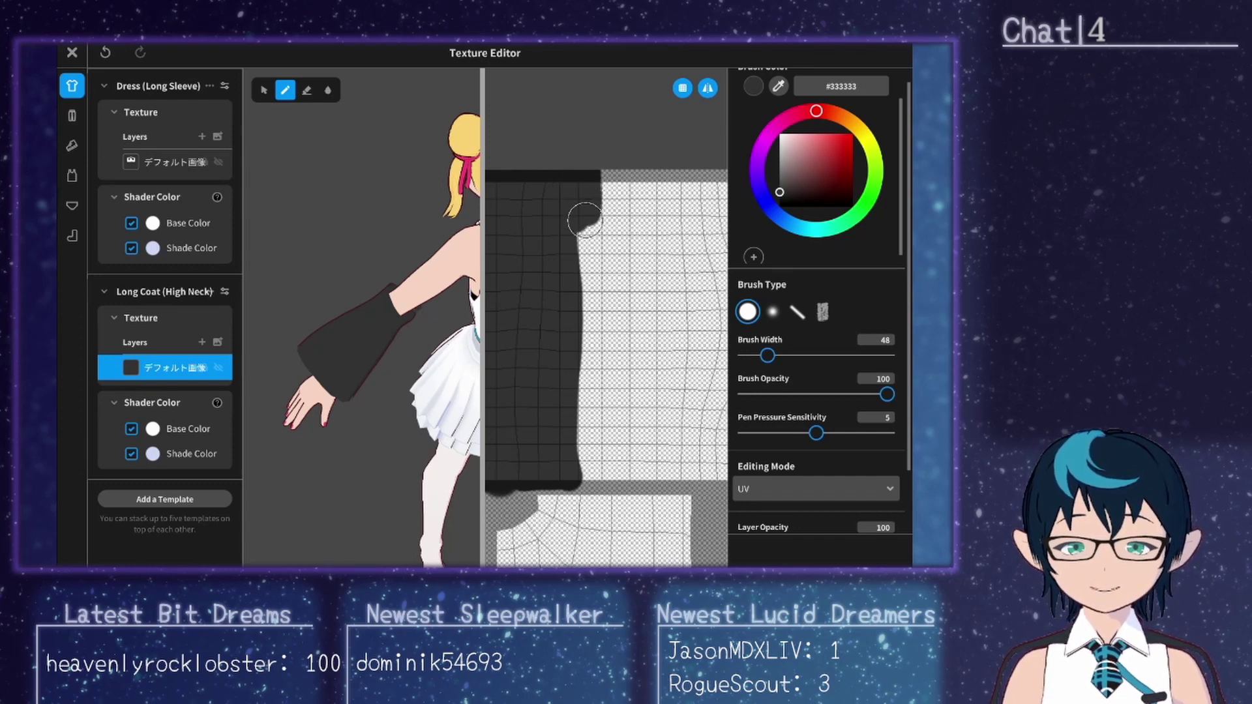
mouse_move(585, 220)
left_mouse_down()
mouse_move(586, 251)
mouse_move(589, 218)
mouse_move(588, 476)
left_mouse_up()
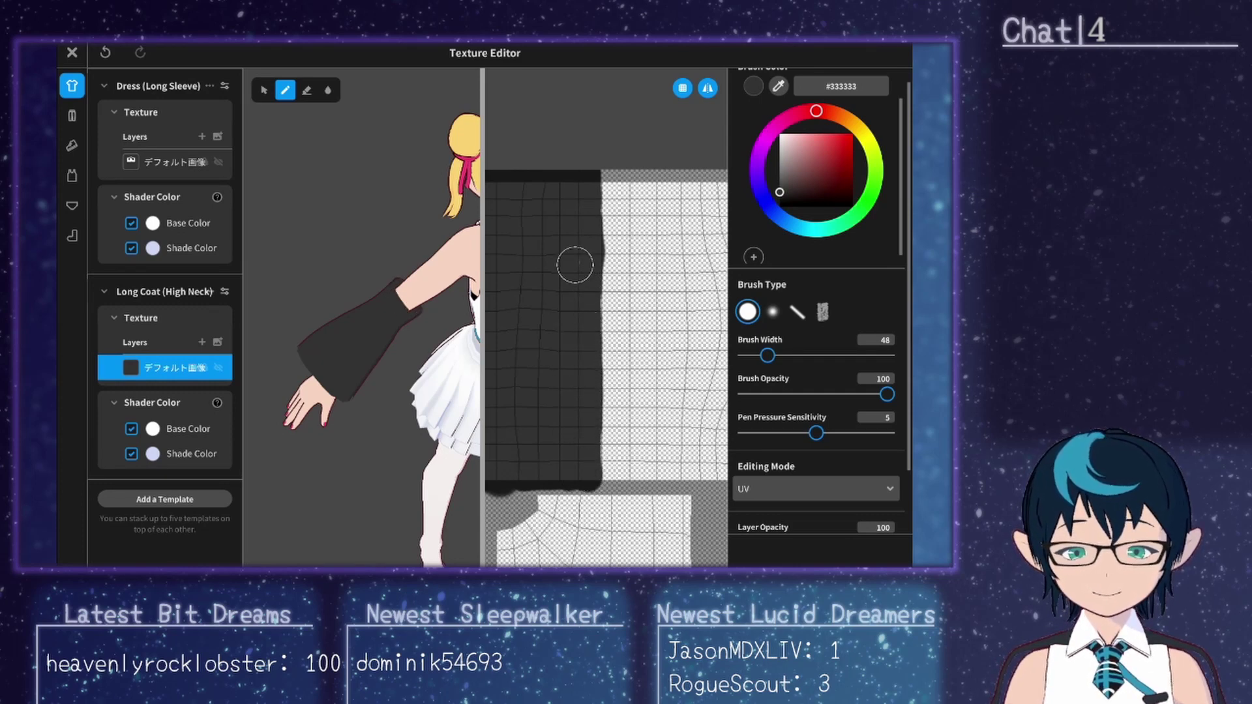
mouse_move(333, 416)
left_mouse_down()
mouse_move(358, 424)
mouse_move(355, 412)
left_mouse_up()
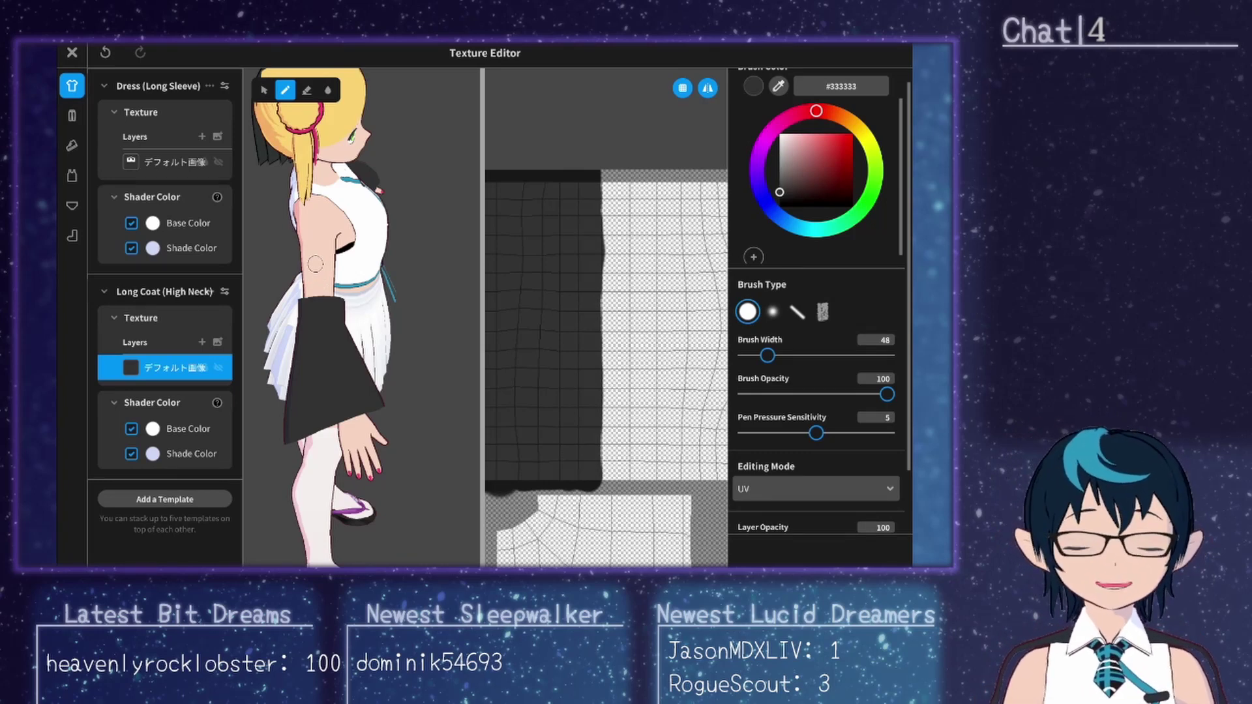
mouse_move(607, 160)
left_mouse_down()
mouse_move(621, 471)
mouse_move(603, 481)
mouse_move(603, 231)
left_mouse_up()
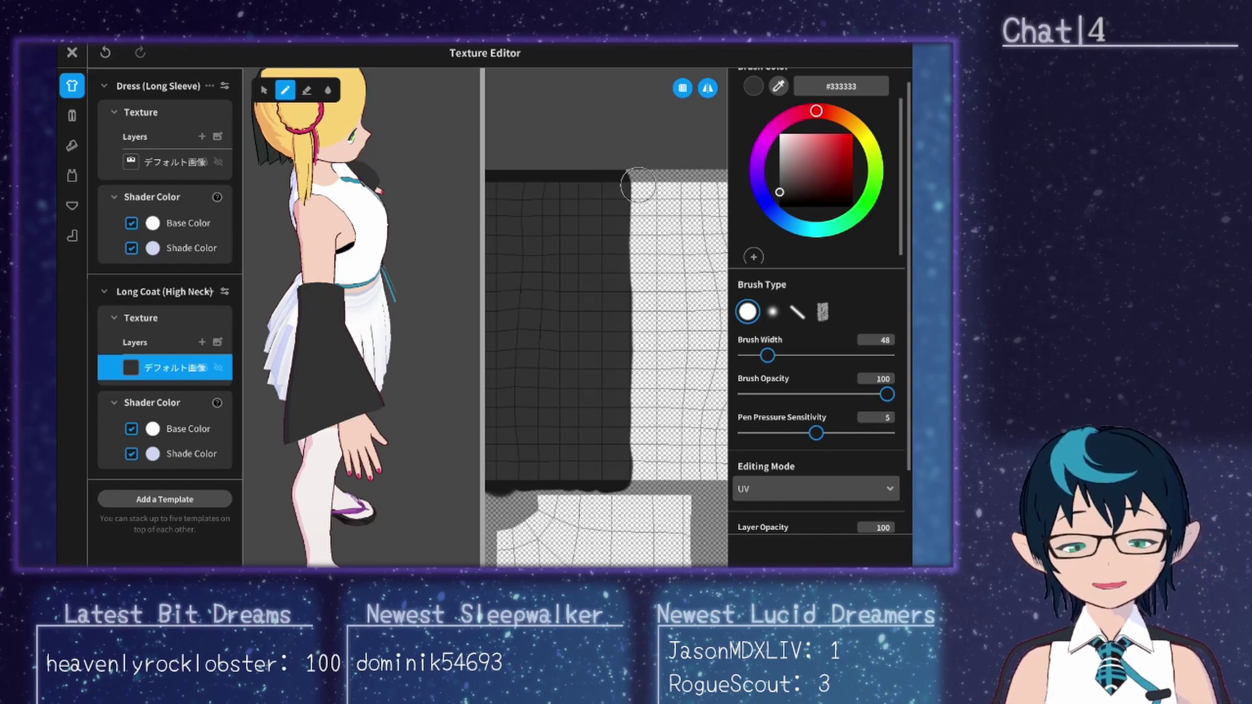
mouse_move(630, 170)
left_mouse_down()
mouse_move(643, 211)
mouse_move(645, 178)
mouse_move(642, 481)
mouse_move(631, 477)
mouse_move(649, 210)
left_mouse_up()
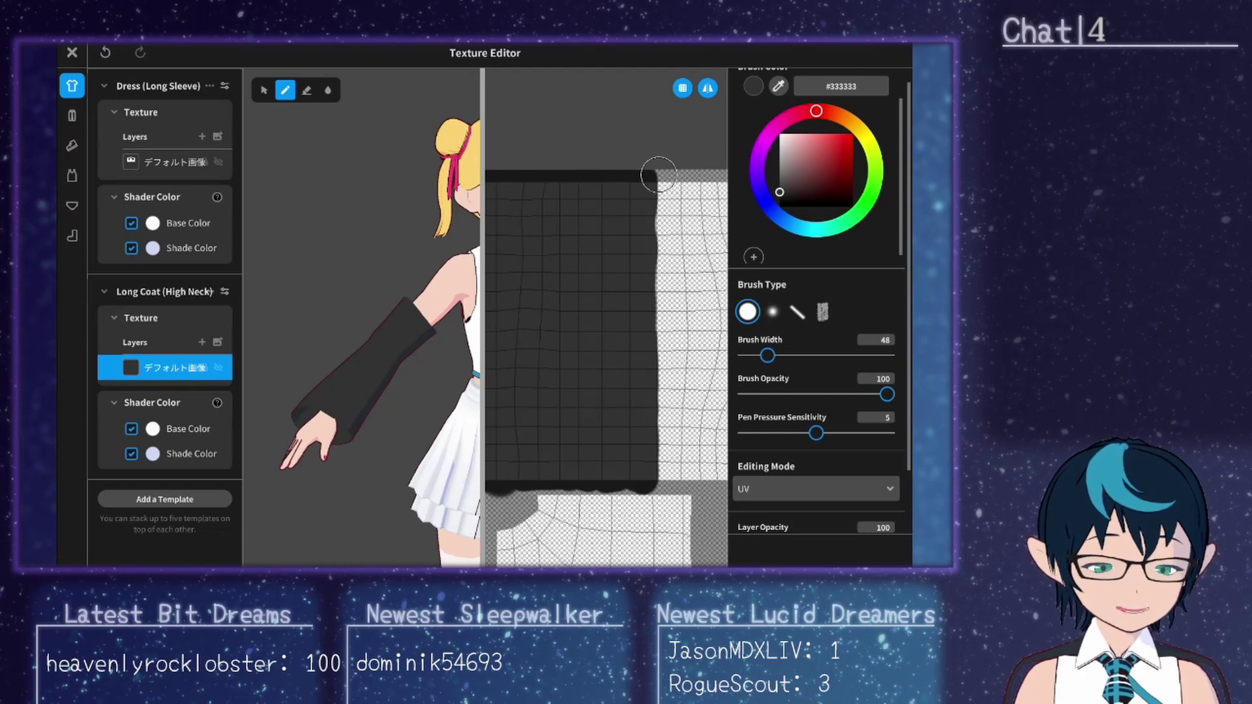
mouse_move(658, 167)
left_mouse_down()
mouse_move(667, 228)
mouse_move(669, 167)
mouse_move(676, 315)
mouse_move(666, 477)
mouse_move(655, 240)
left_mouse_up()
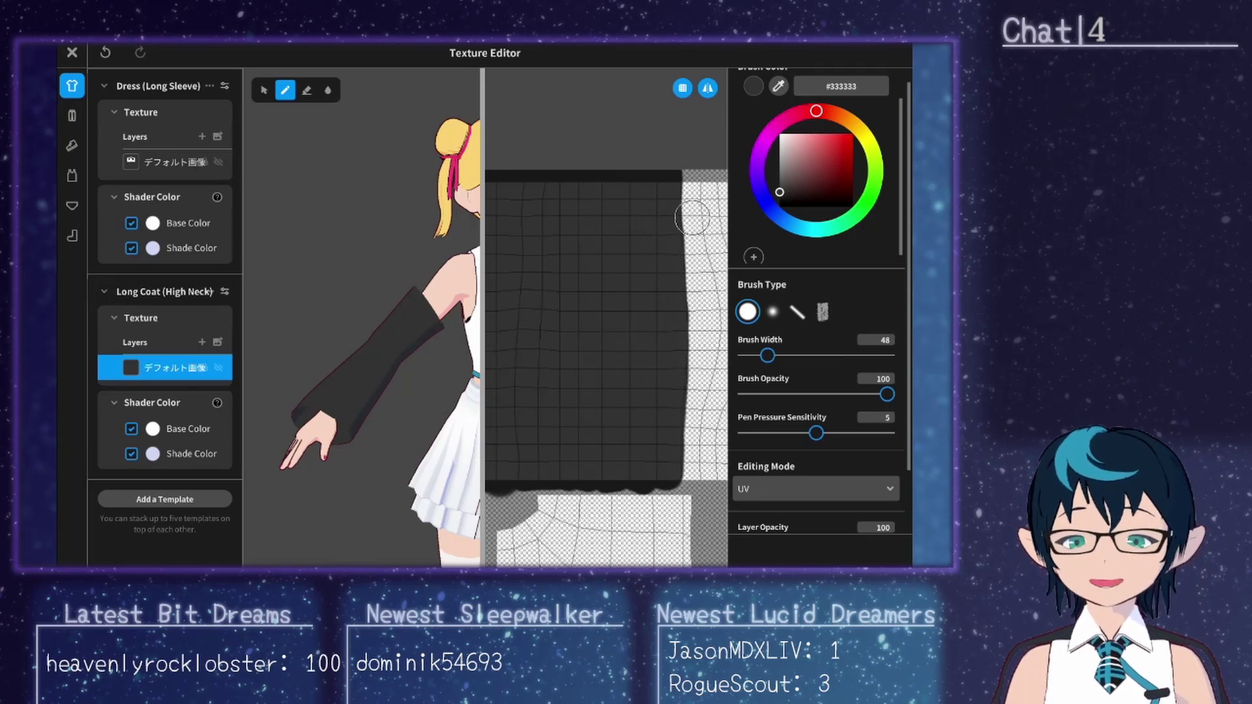
Step: Paint a #FF5E5E band at brush width 22 across the full sleeve texture near its upper-arm end
left_click(827, 138)
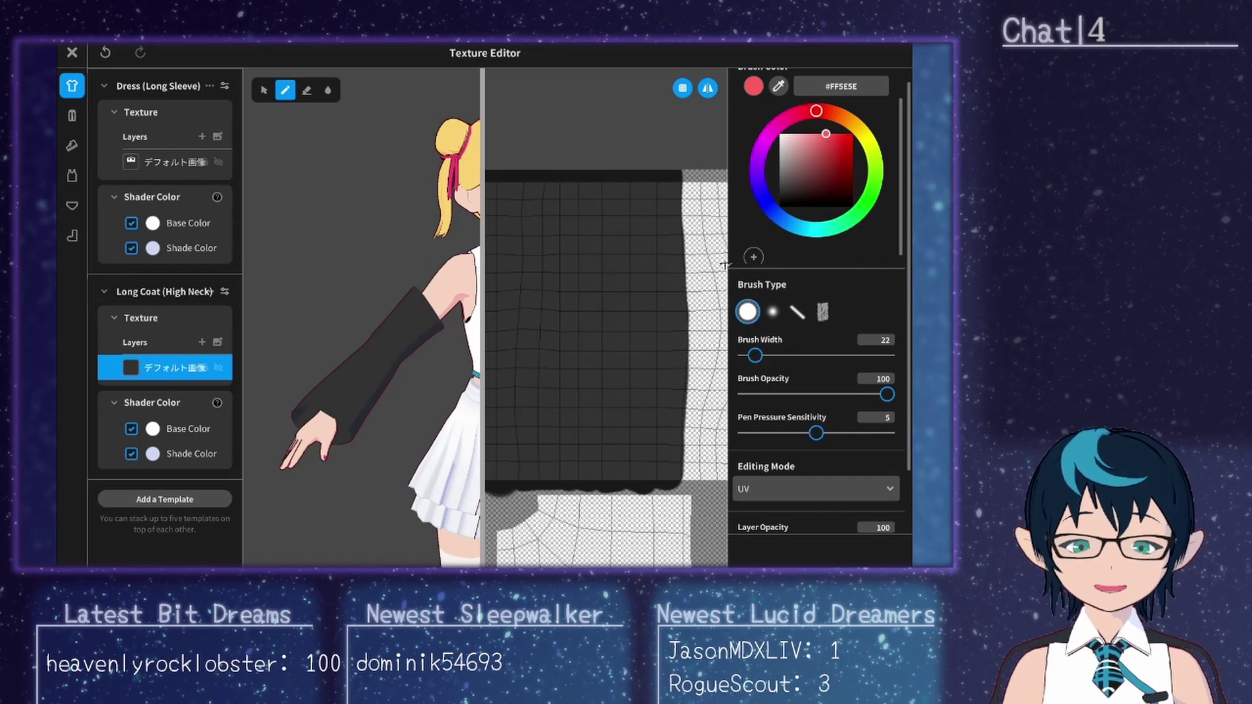
left_click_drag(637, 189, 637, 199)
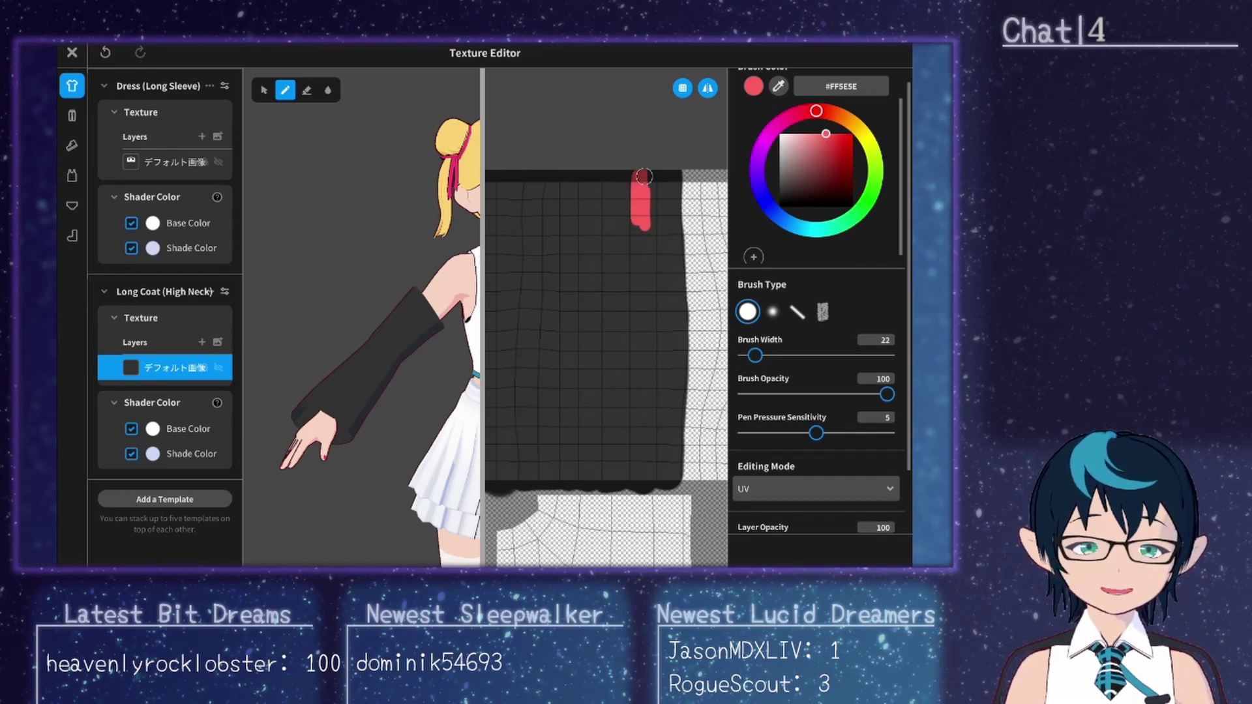
left_click_drag(648, 221, 648, 274)
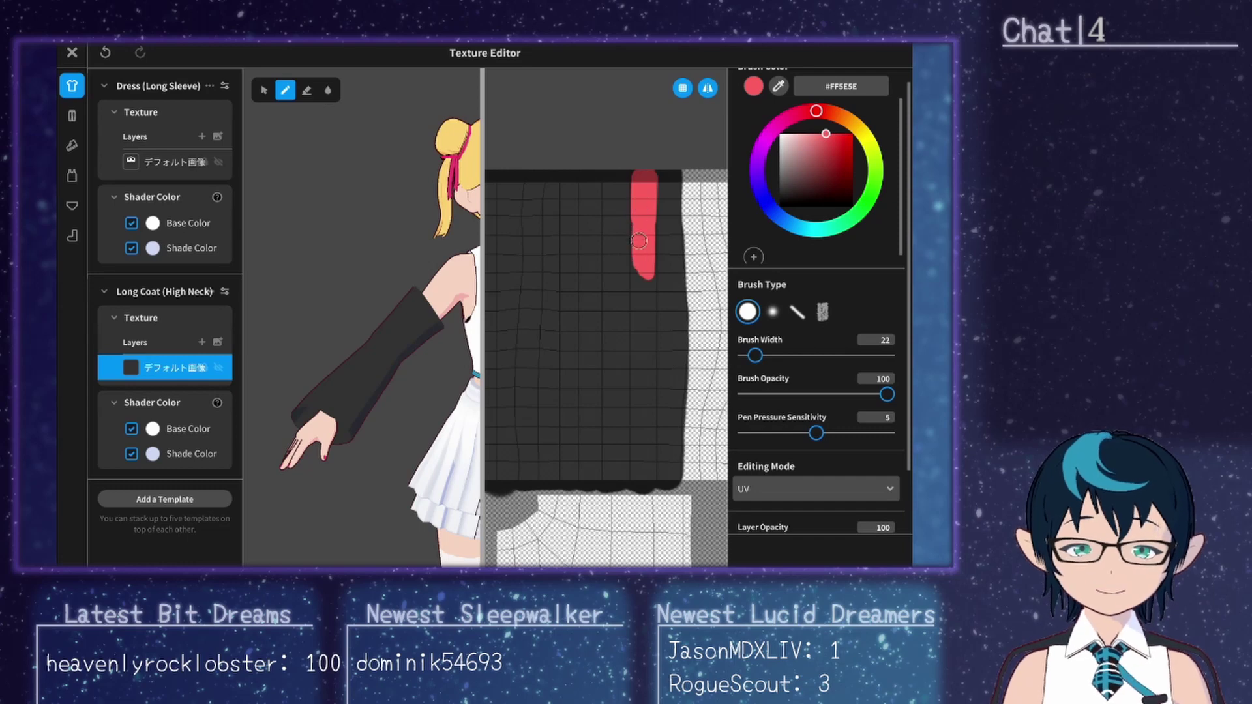
mouse_move(632, 213)
left_mouse_down()
mouse_move(646, 310)
mouse_move(637, 467)
mouse_move(648, 446)
left_mouse_up()
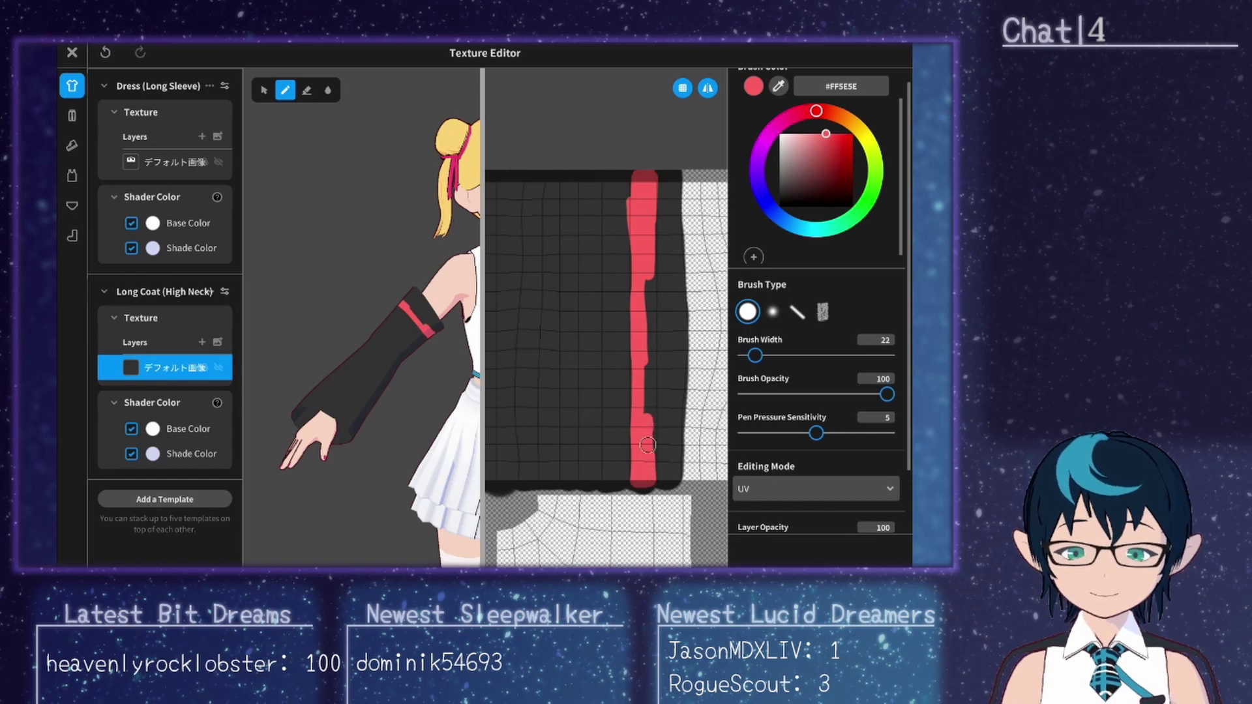
left_click_drag(647, 397, 647, 285)
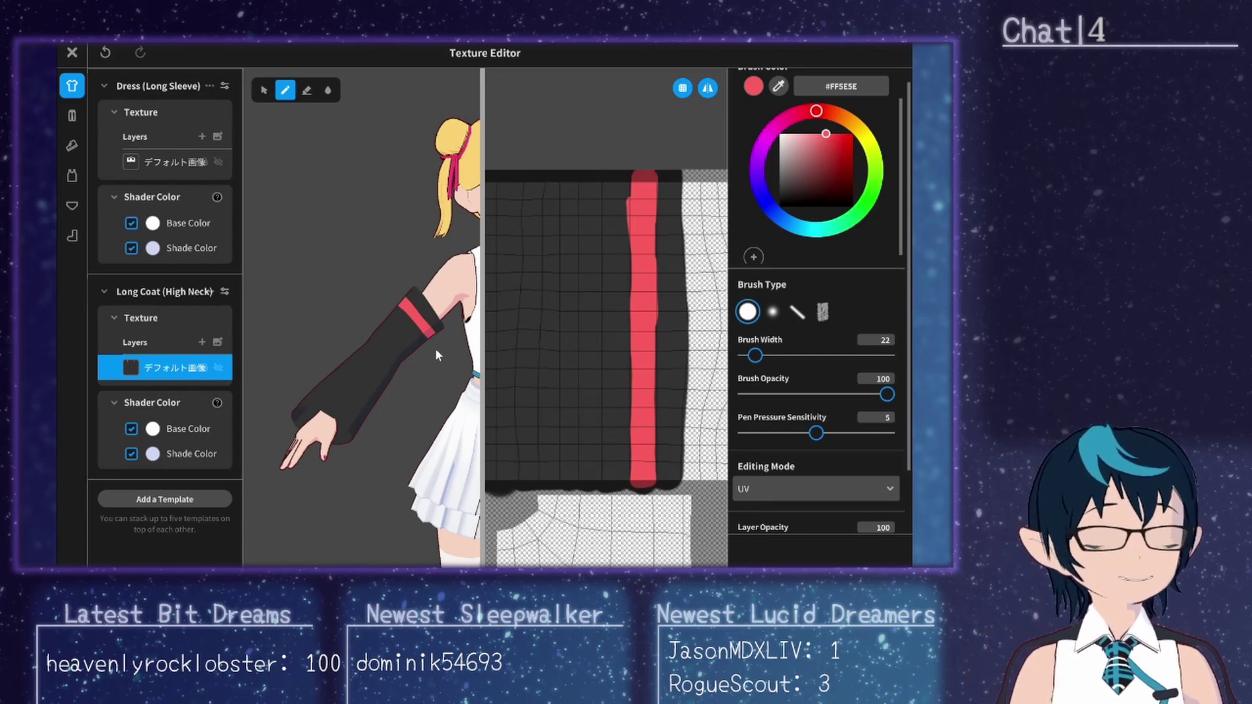
scroll(439, 355, "down", 3)
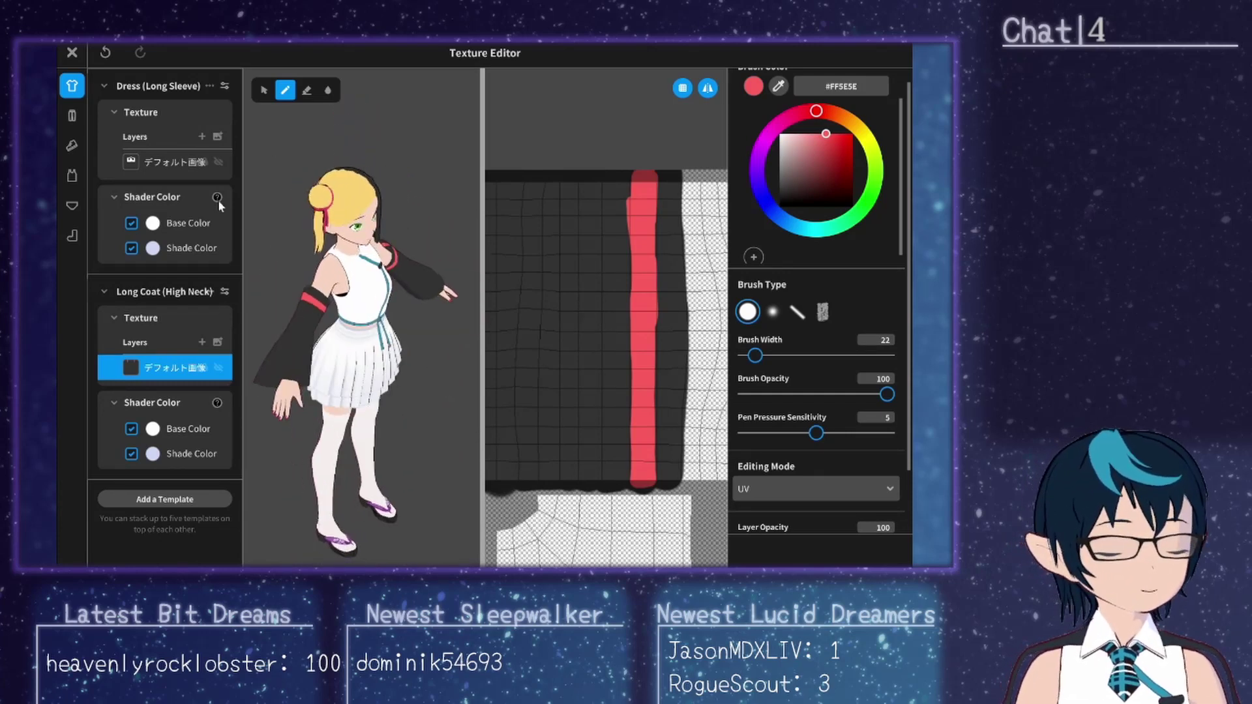
Step: Reset the Long Coat (High Neck) parameters Waist Narrowness (Broad Sash) and Shoulder Slope to 0
left_click(223, 86)
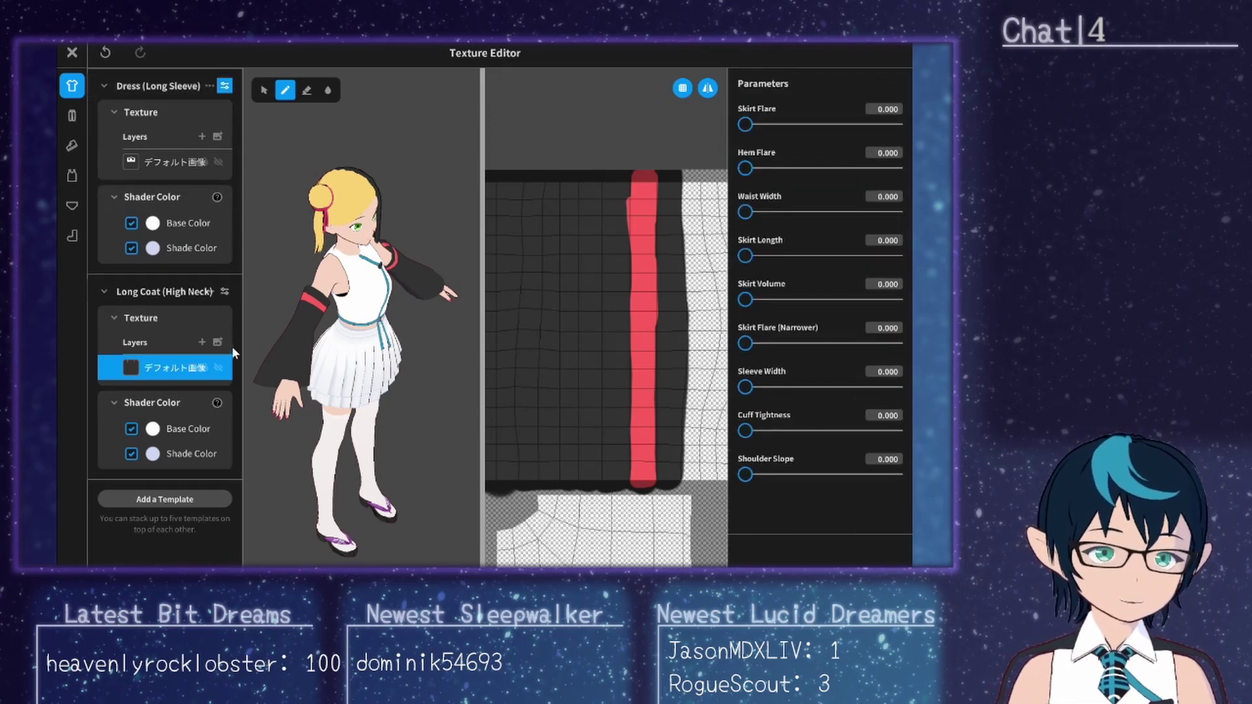
left_click(224, 292)
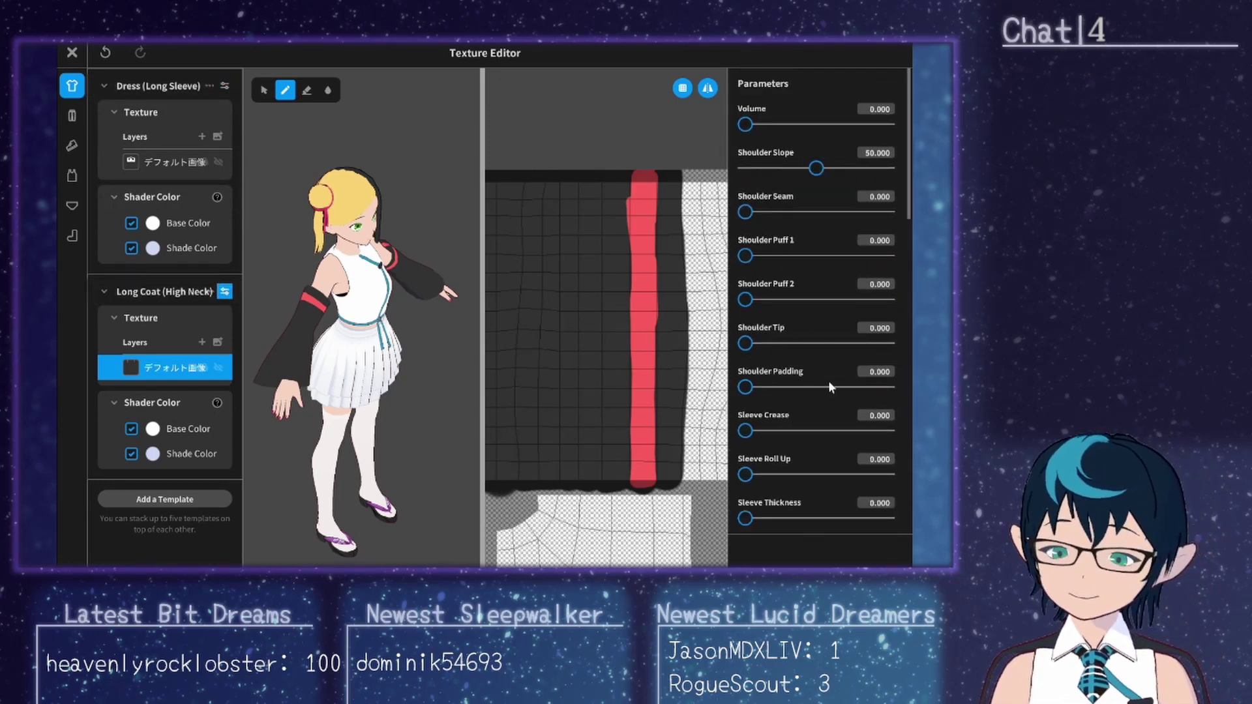
scroll(830, 384, "down", 10)
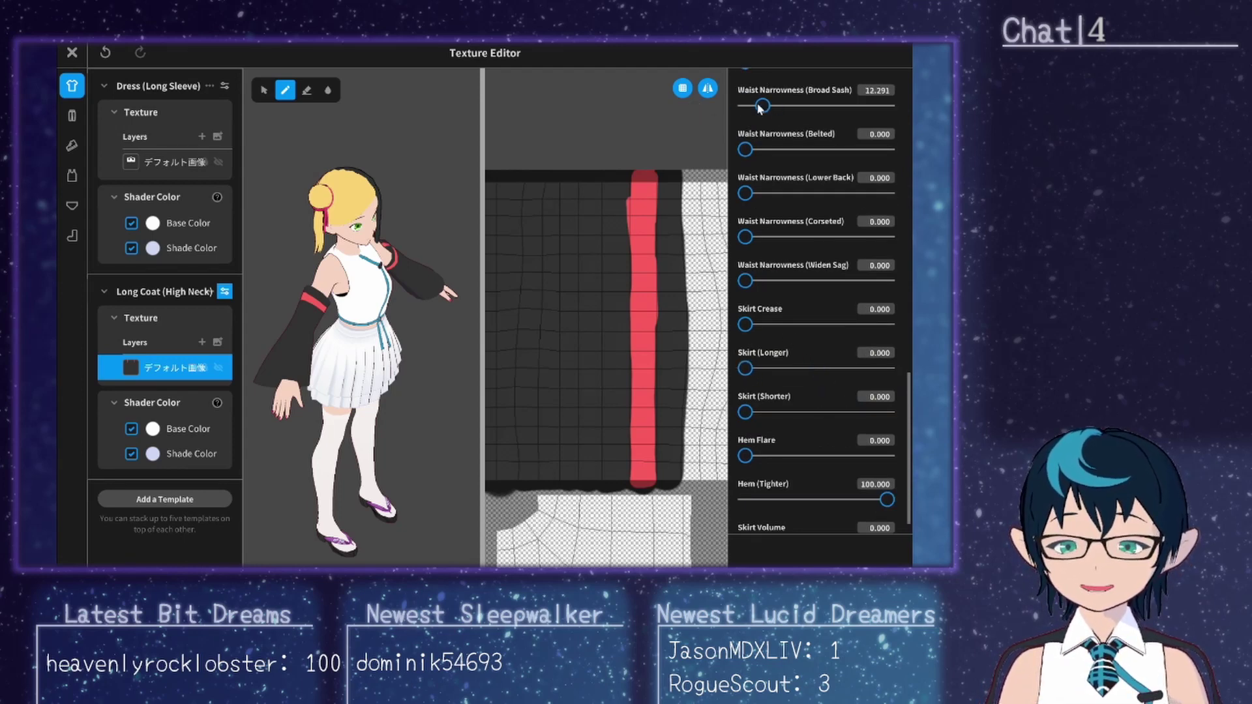
left_click_drag(760, 108, 745, 108)
scroll(795, 168, "up", 10)
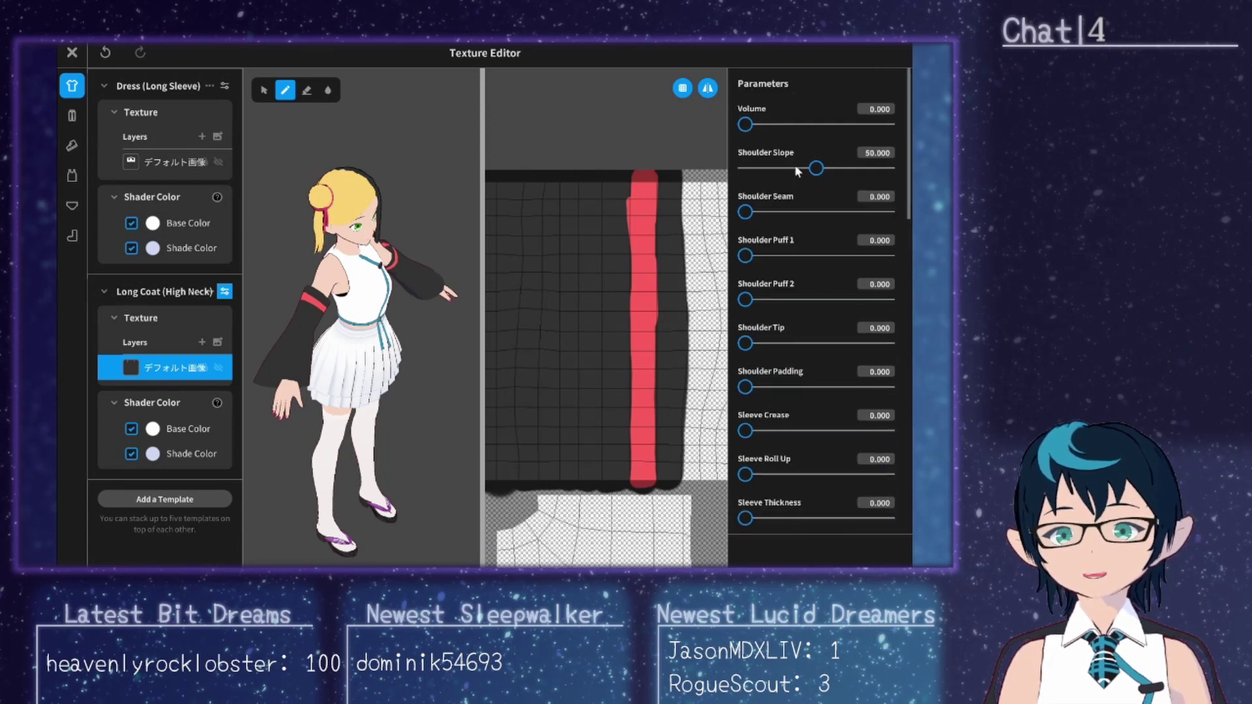
scroll(794, 168, "down", 4)
scroll(794, 168, "up", 4)
left_click_drag(795, 169, 765, 169)
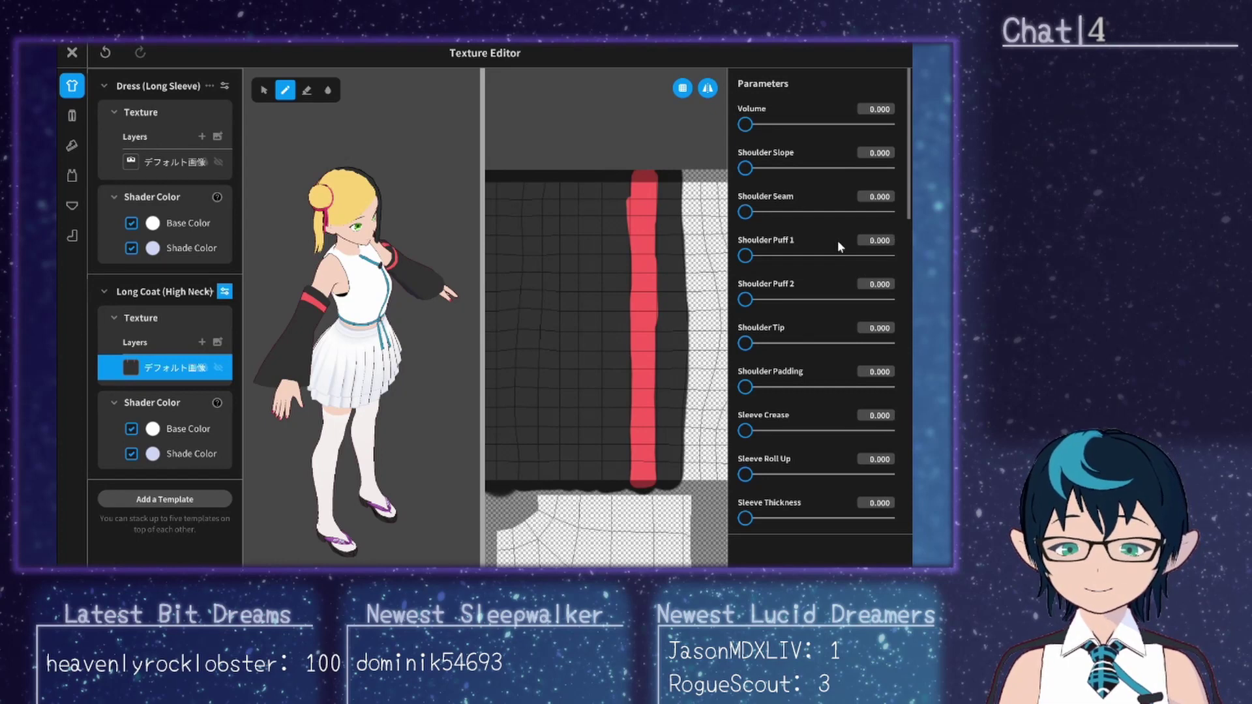
Step: Raise the coat's Cuff Width (Z) to the maximum and reset Hem (Tighter) to 0
scroll(837, 245, "down", 8)
scroll(837, 247, "up", 5)
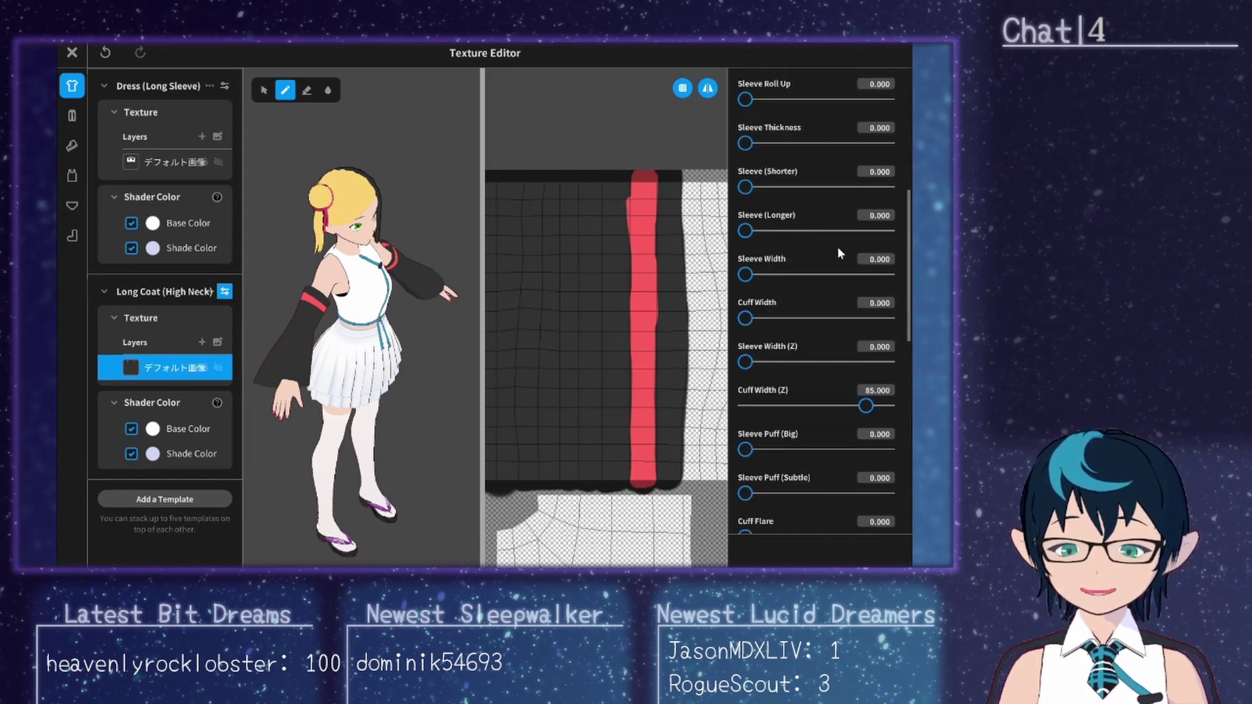
scroll(838, 247, "down", 3)
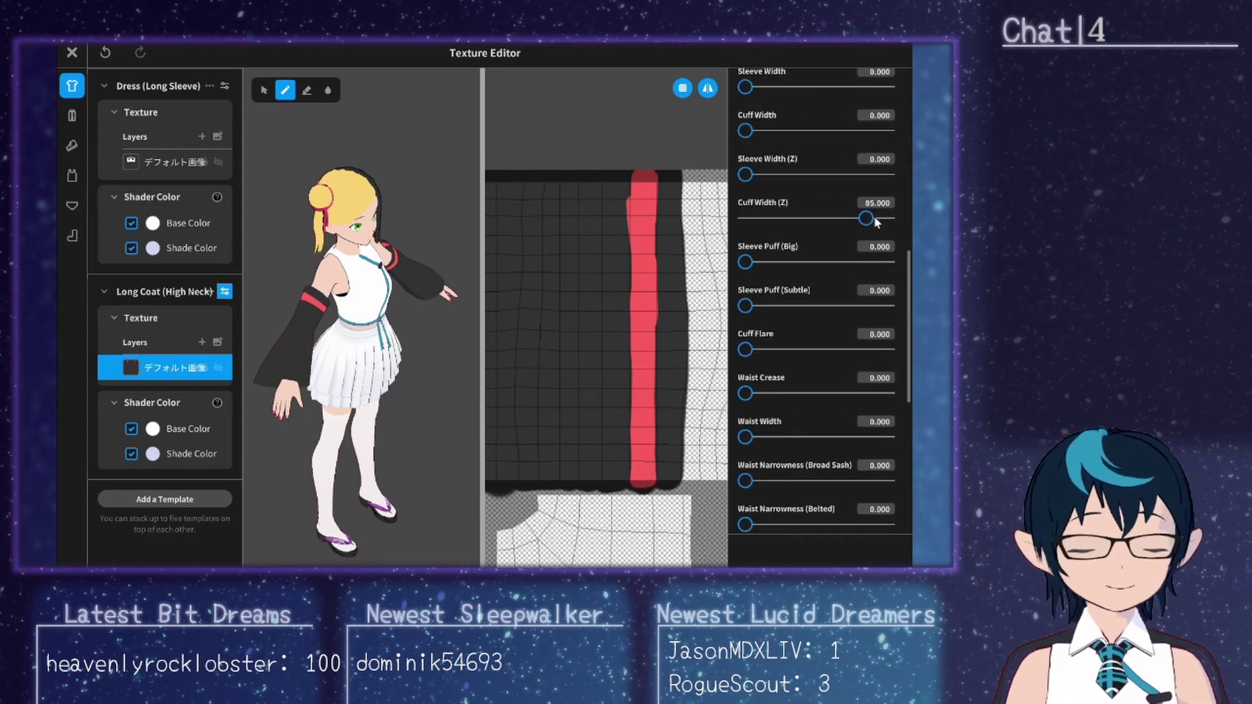
left_click_drag(873, 217, 893, 218)
left_click_drag(905, 295, 898, 427)
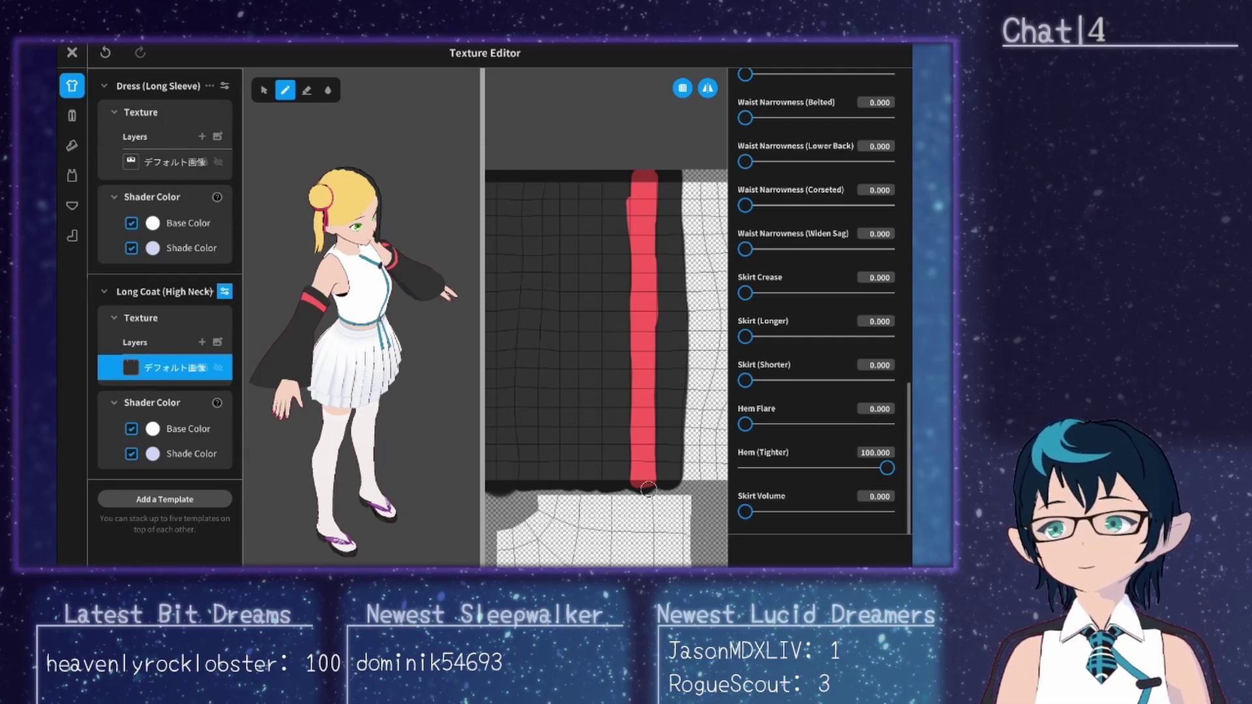
left_click_drag(821, 474, 730, 467)
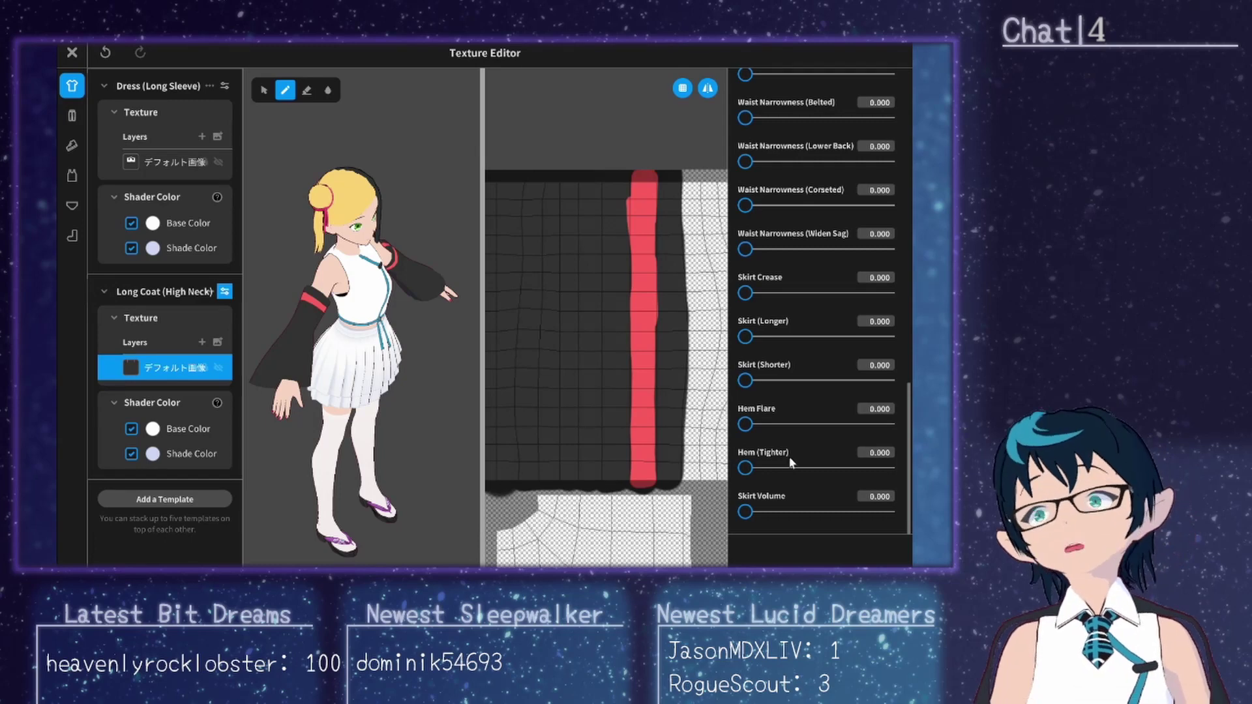
left_click_drag(399, 443, 380, 427)
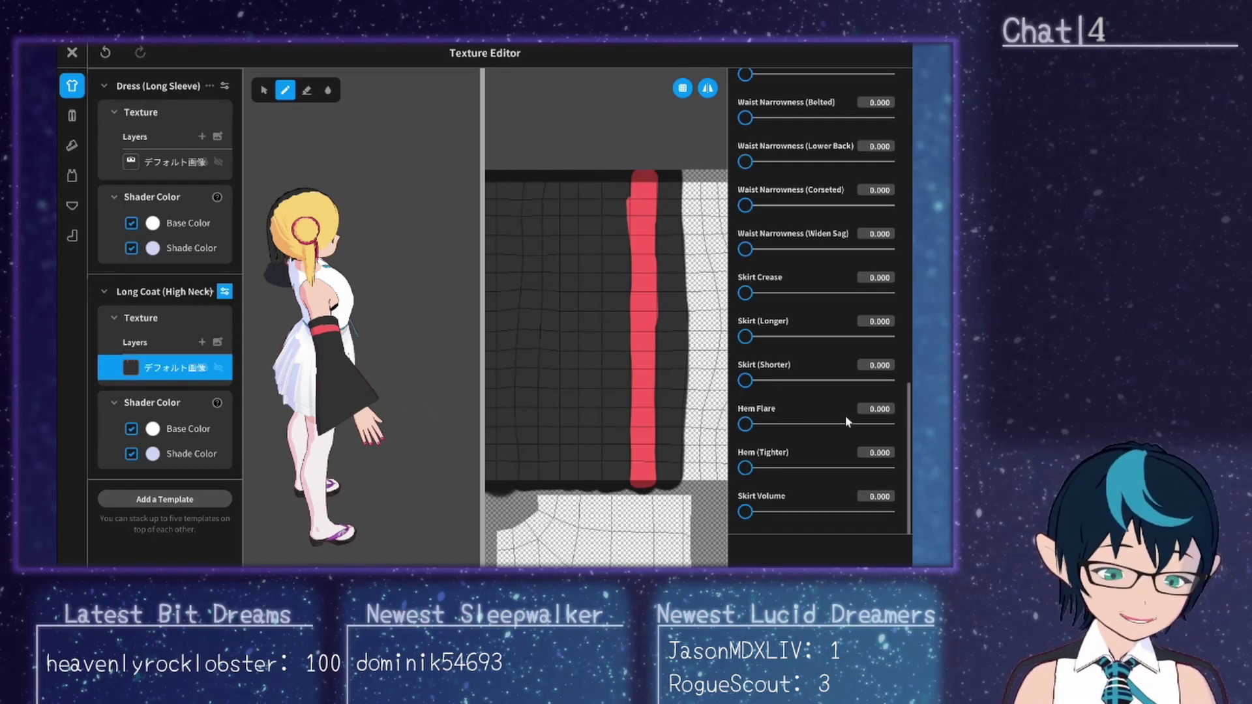
Step: Set the coat's Volume parameter to 0.5
left_click_drag(908, 450, 875, 171)
scroll(874, 159, "up", 4)
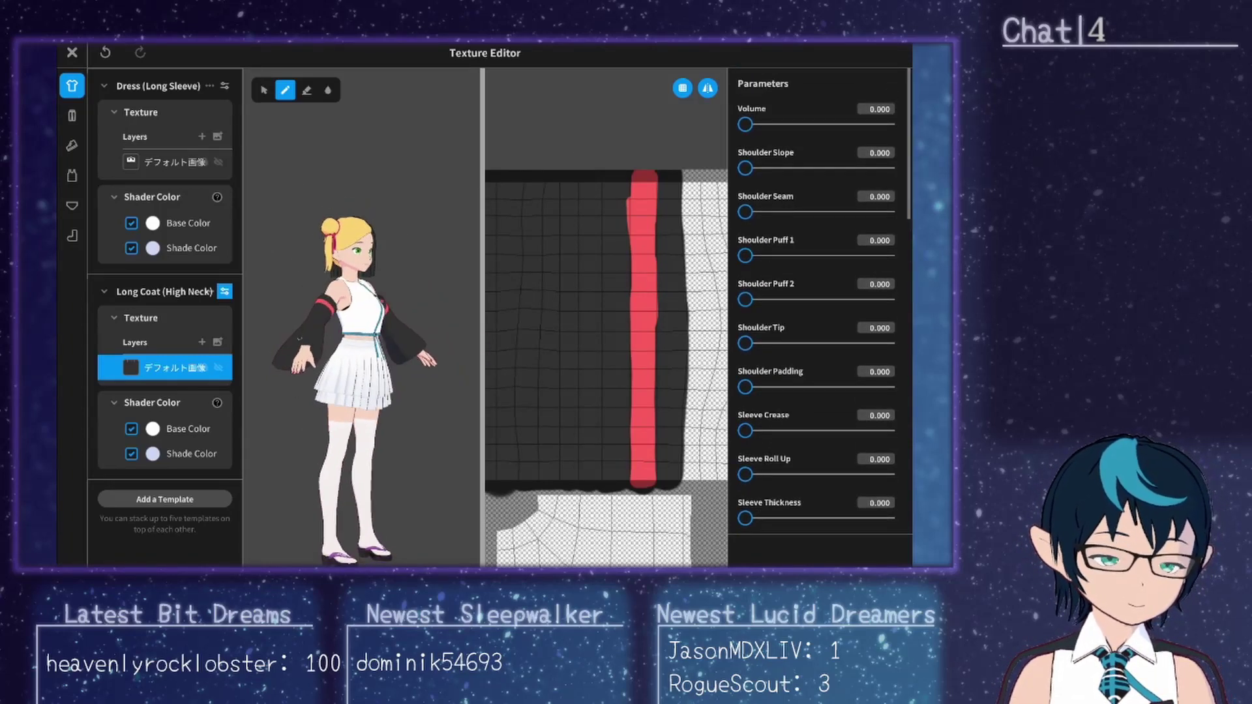
left_click(886, 109)
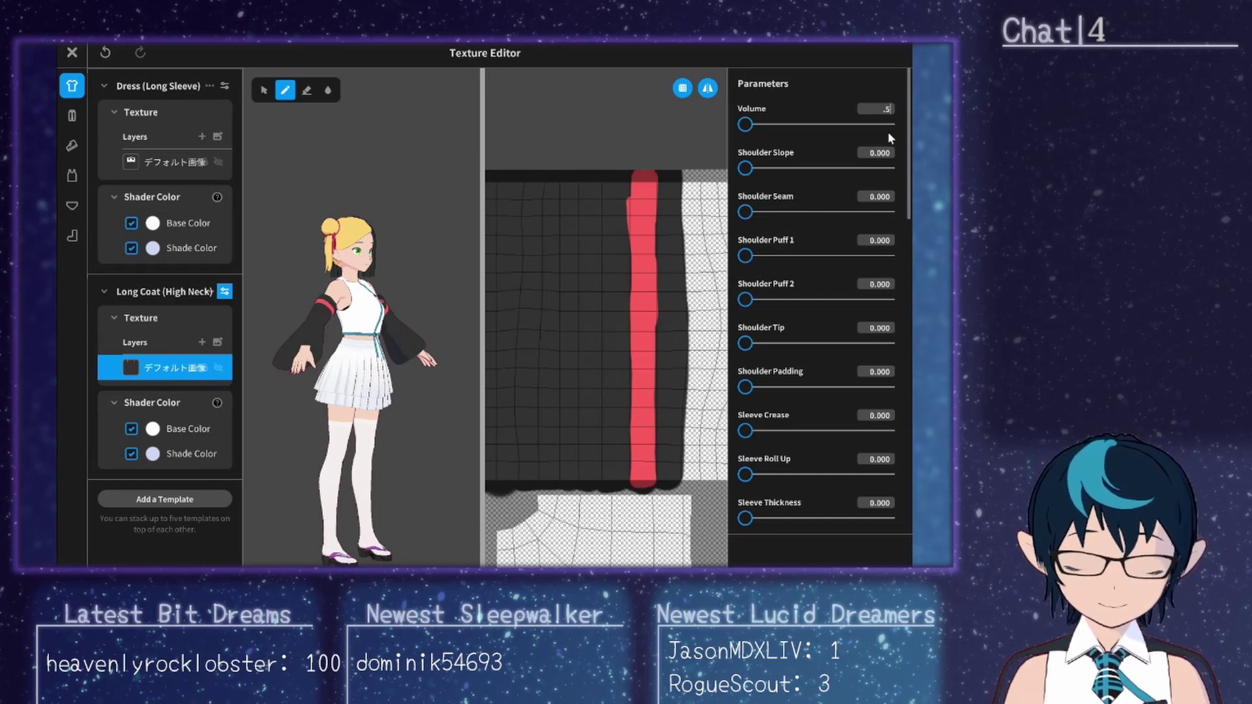
key("Return")
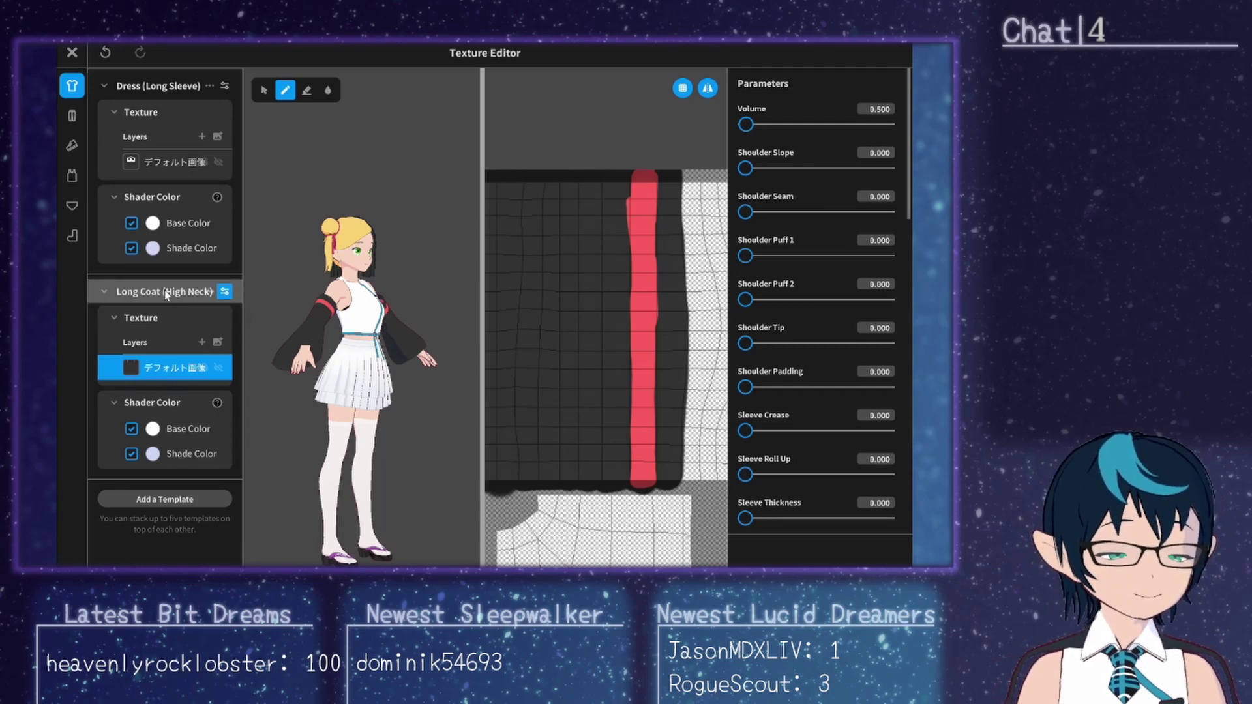
Step: Duplicate the Long Coat (High Neck) template and select the texture layer of the lower coat for painting
left_click(208, 293)
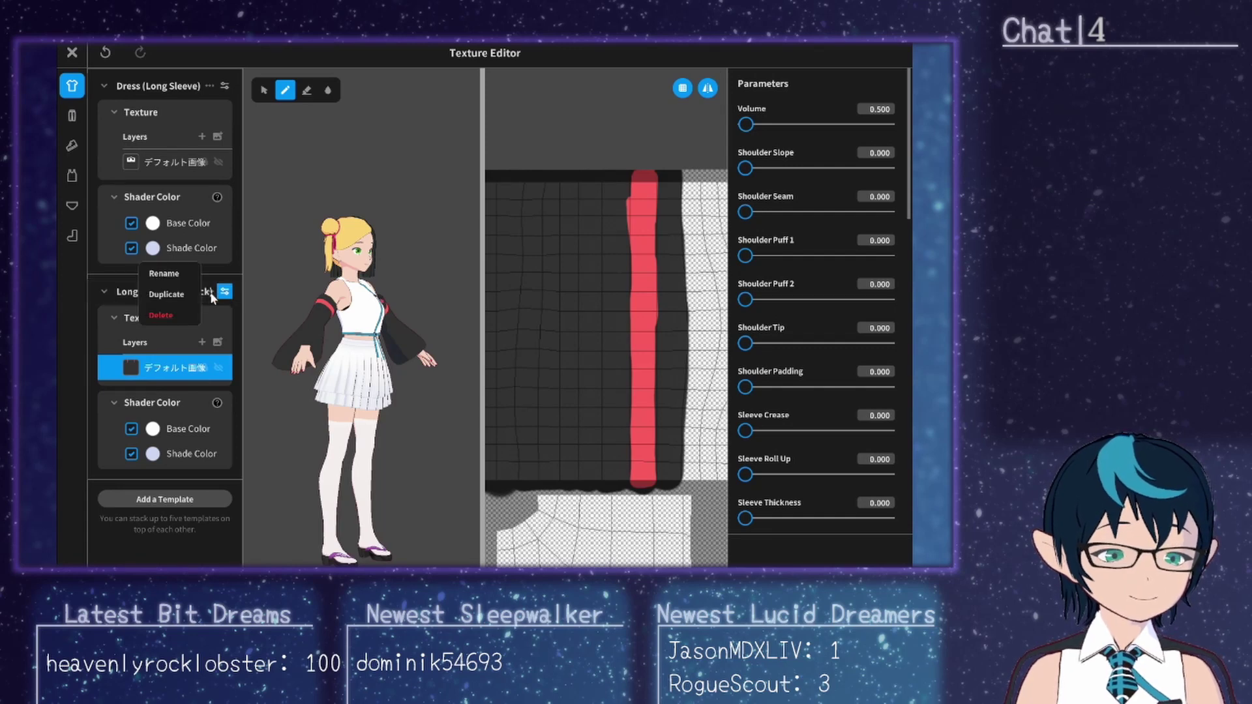
left_click(167, 295)
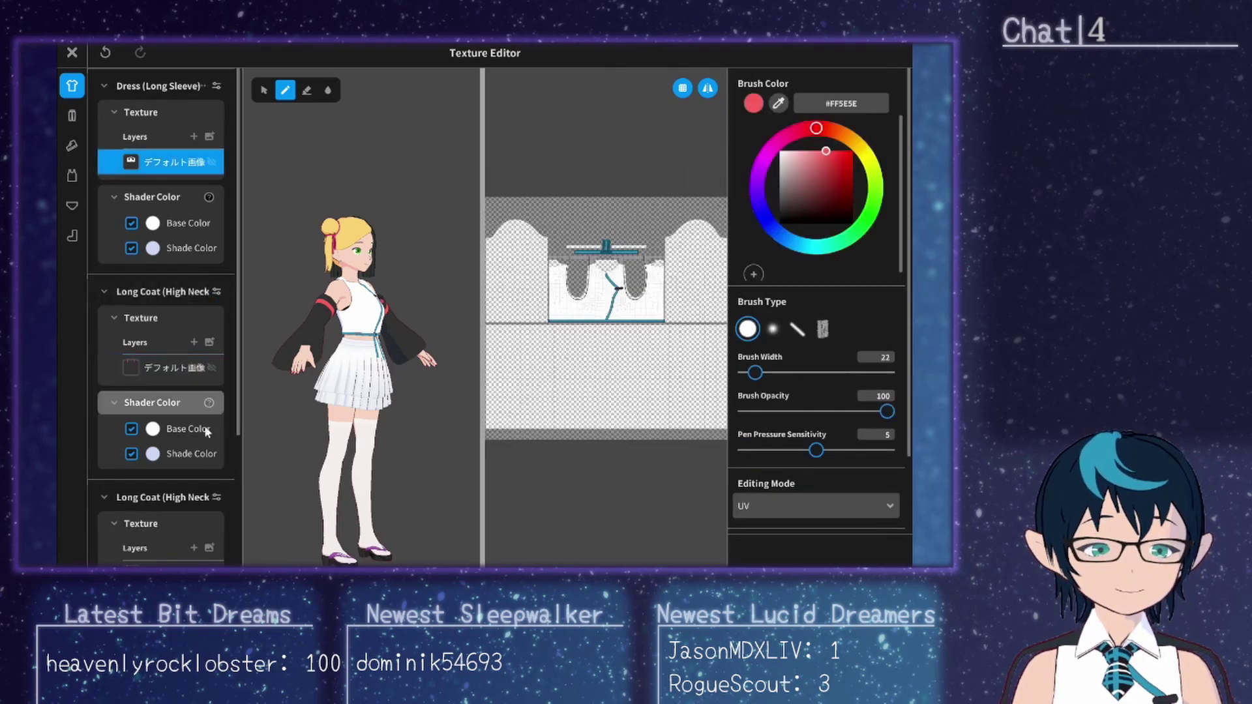
scroll(165, 451, "down", 3)
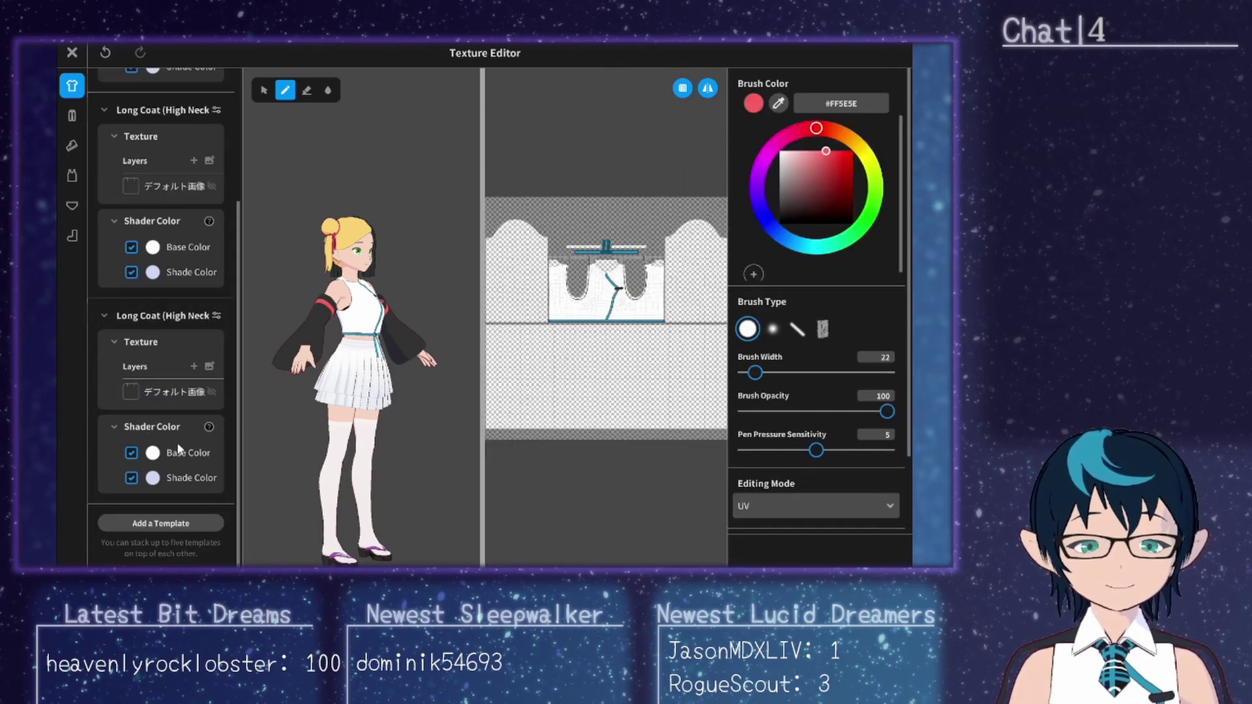
left_click(160, 398)
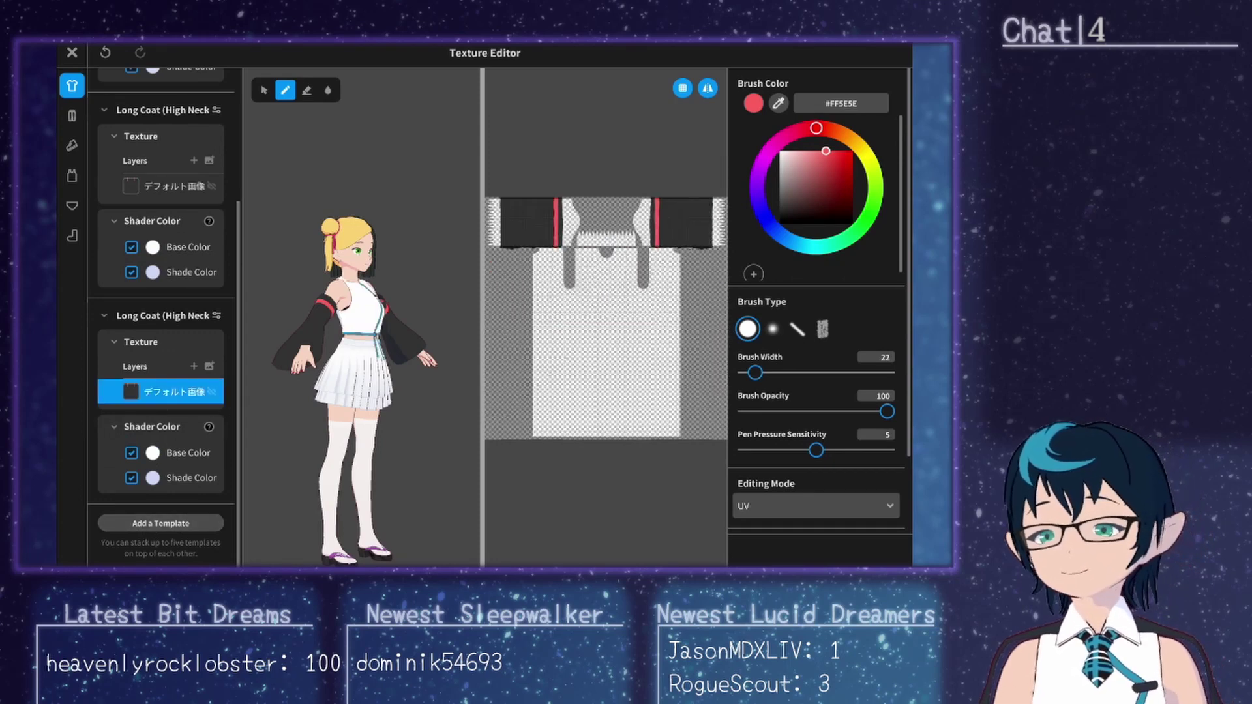
left_click(215, 315)
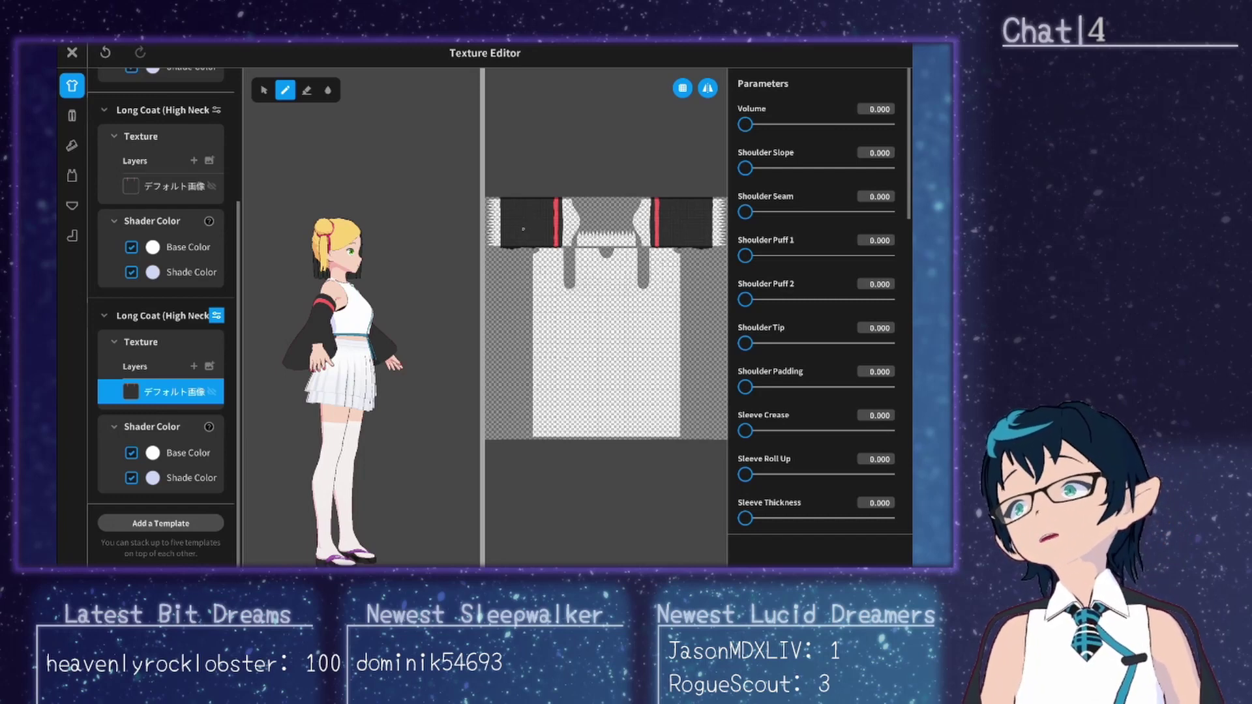
left_click(217, 316)
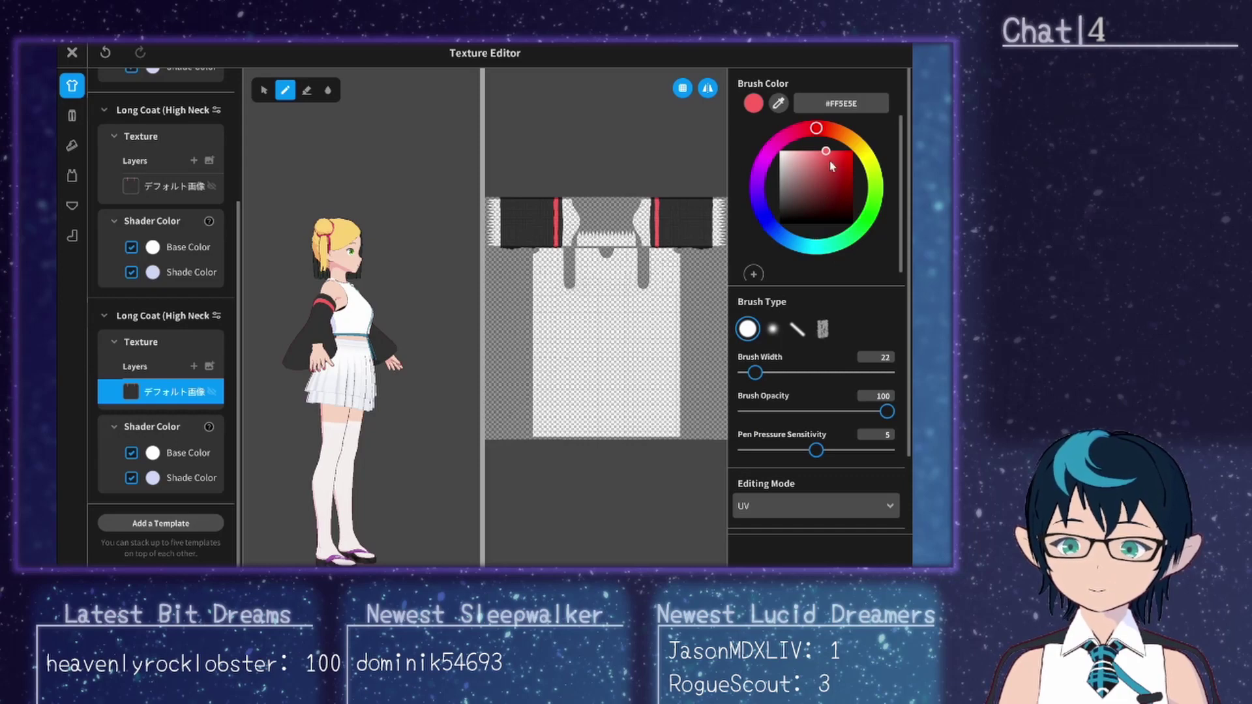
Step: Scribble #FF5E5E strokes at brush width 22 over the wrist end of the lower coat's dark sleeve texture
scroll(643, 182, "up", 10)
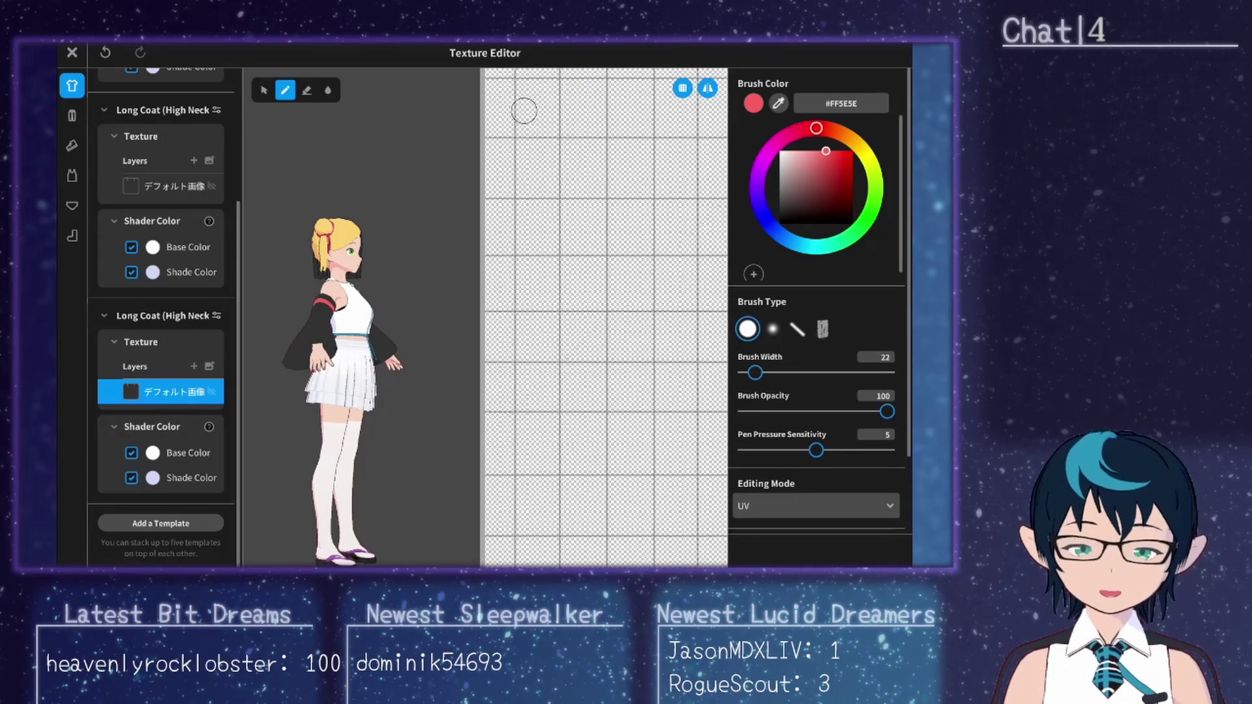
scroll(525, 114, "down", 10)
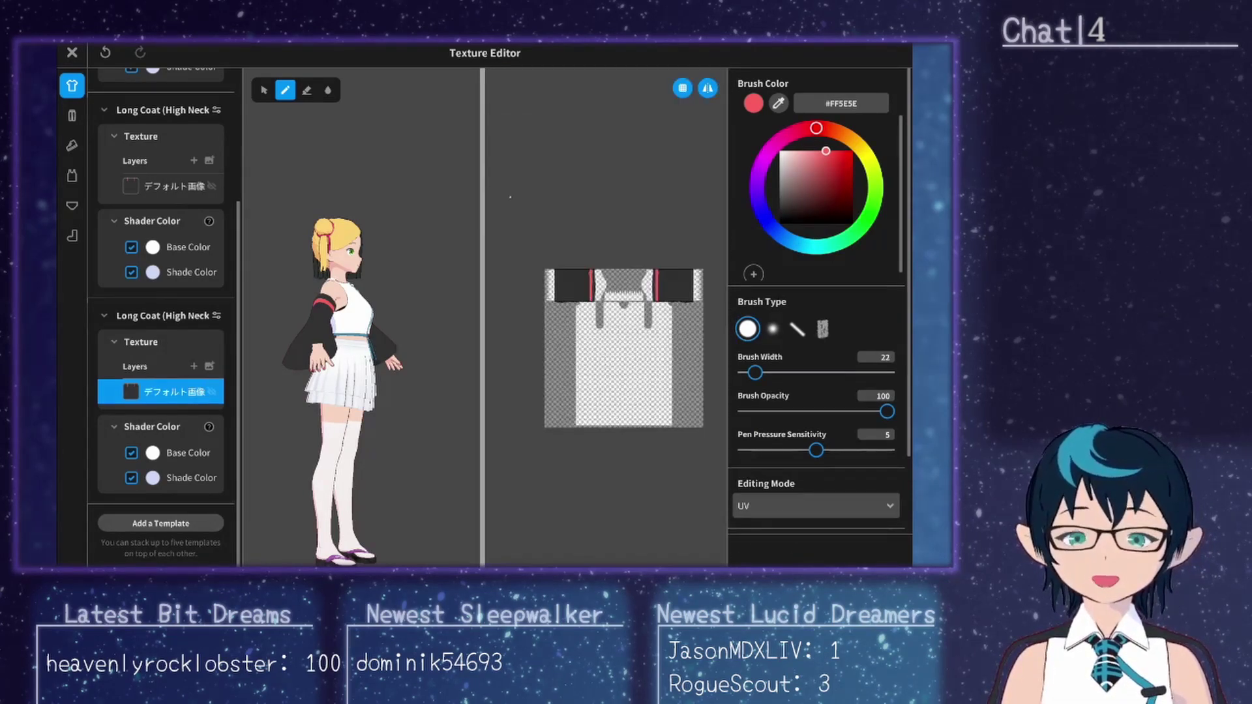
left_click_drag(532, 203, 618, 345)
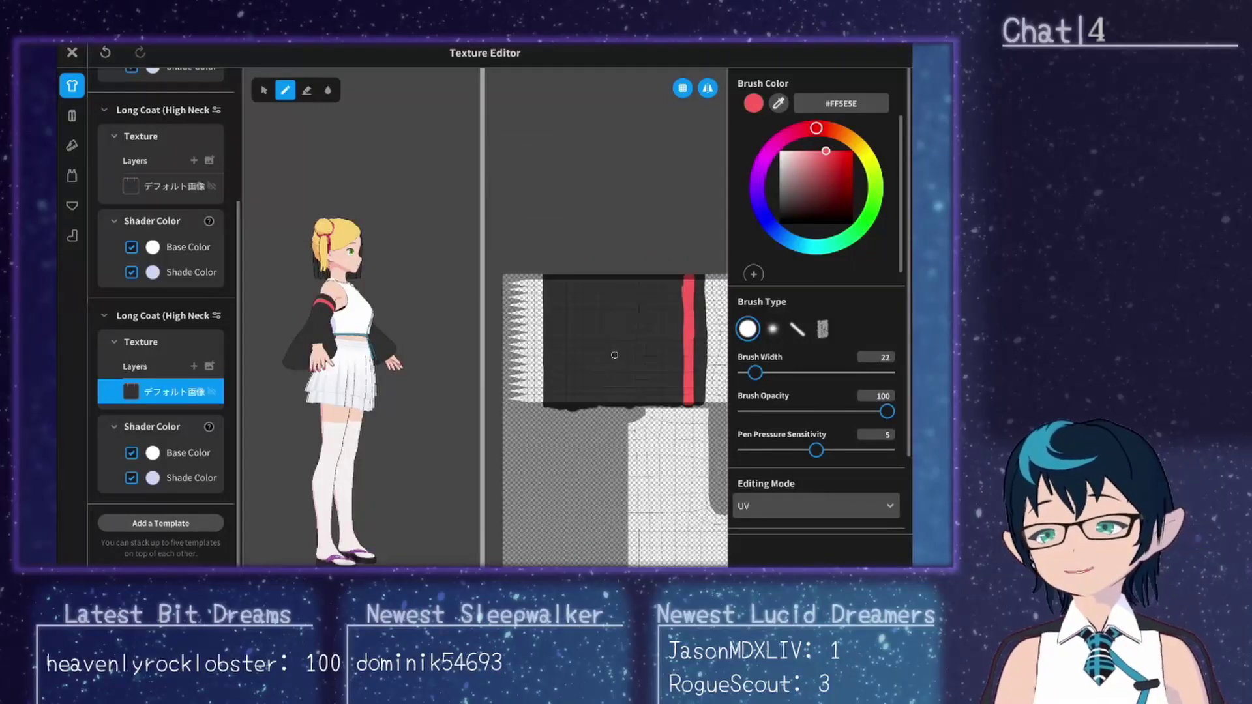
scroll(620, 346, "up", 3)
scroll(618, 346, "down", 2)
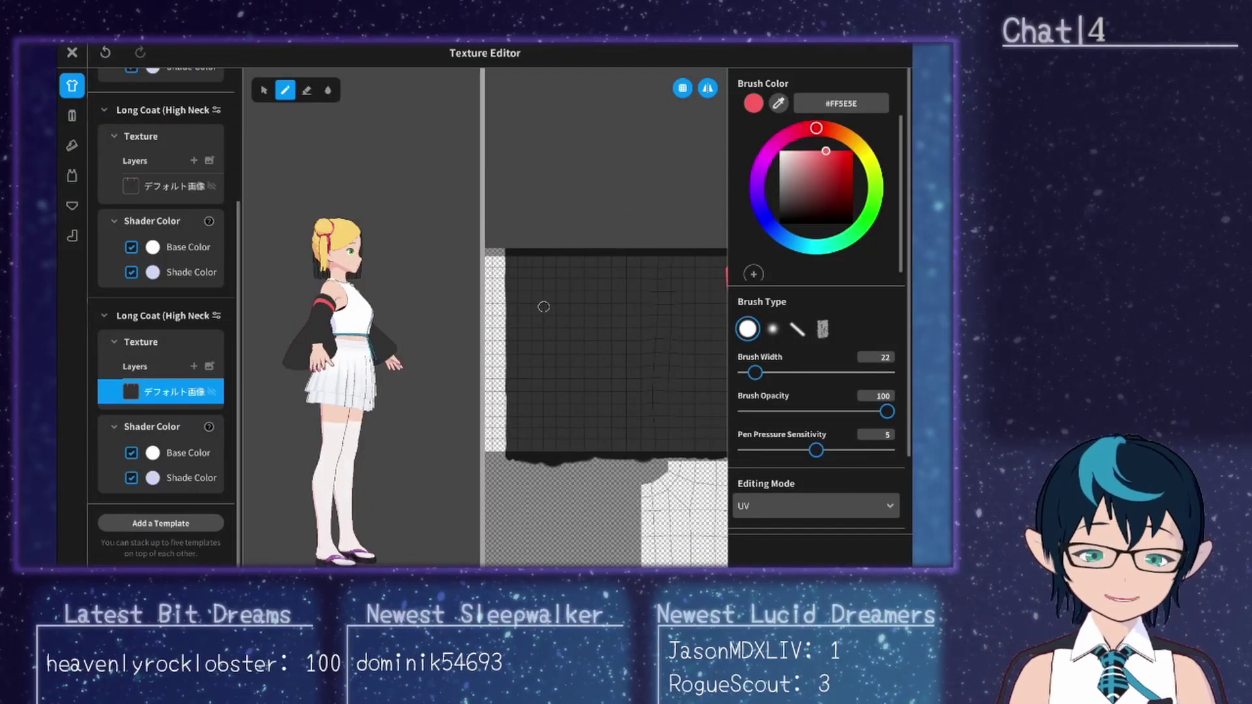
mouse_move(515, 249)
left_mouse_down()
mouse_move(525, 398)
mouse_move(533, 252)
mouse_move(538, 407)
mouse_move(543, 280)
mouse_move(544, 374)
mouse_move(552, 284)
mouse_move(555, 365)
mouse_move(567, 282)
mouse_move(576, 381)
mouse_move(578, 299)
mouse_move(554, 329)
mouse_move(539, 308)
mouse_move(543, 368)
mouse_move(538, 288)
mouse_move(560, 375)
mouse_move(576, 381)
mouse_move(587, 306)
mouse_move(592, 381)
mouse_move(602, 295)
mouse_move(609, 350)
left_mouse_up()
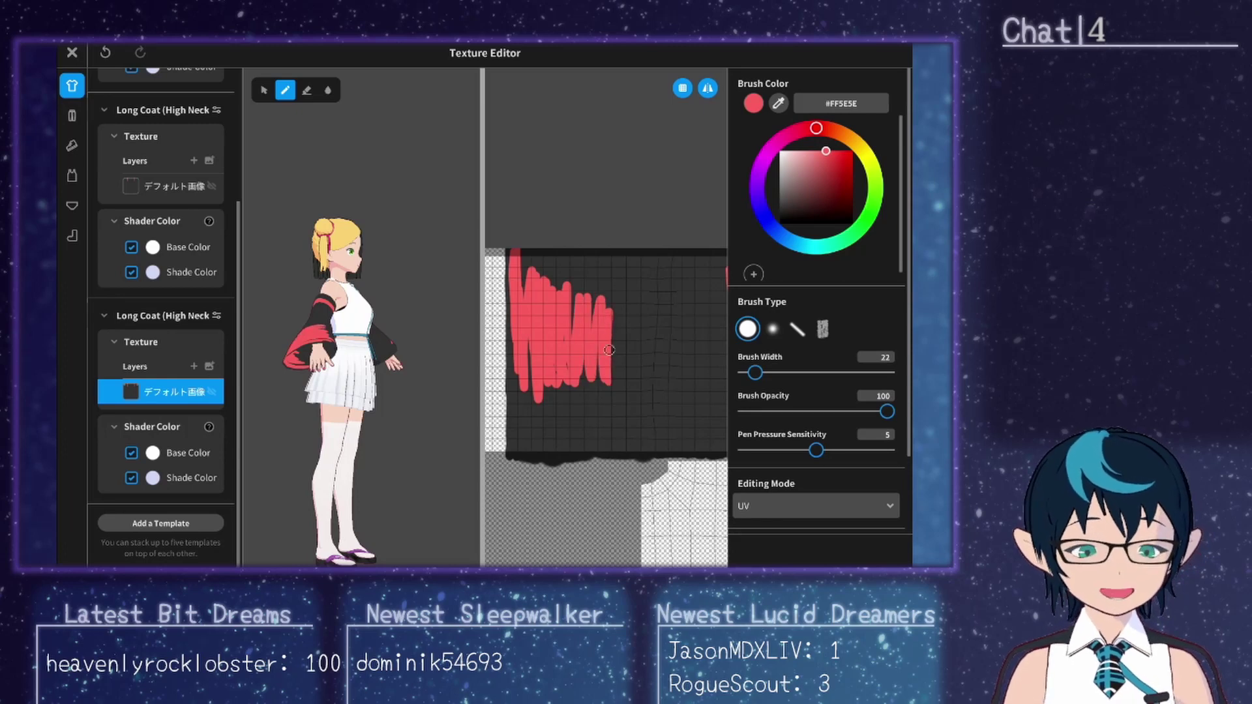
Step: Set the Volume parameter of the upper of the two Long Coat (High Neck) templates to 1
left_click(217, 315)
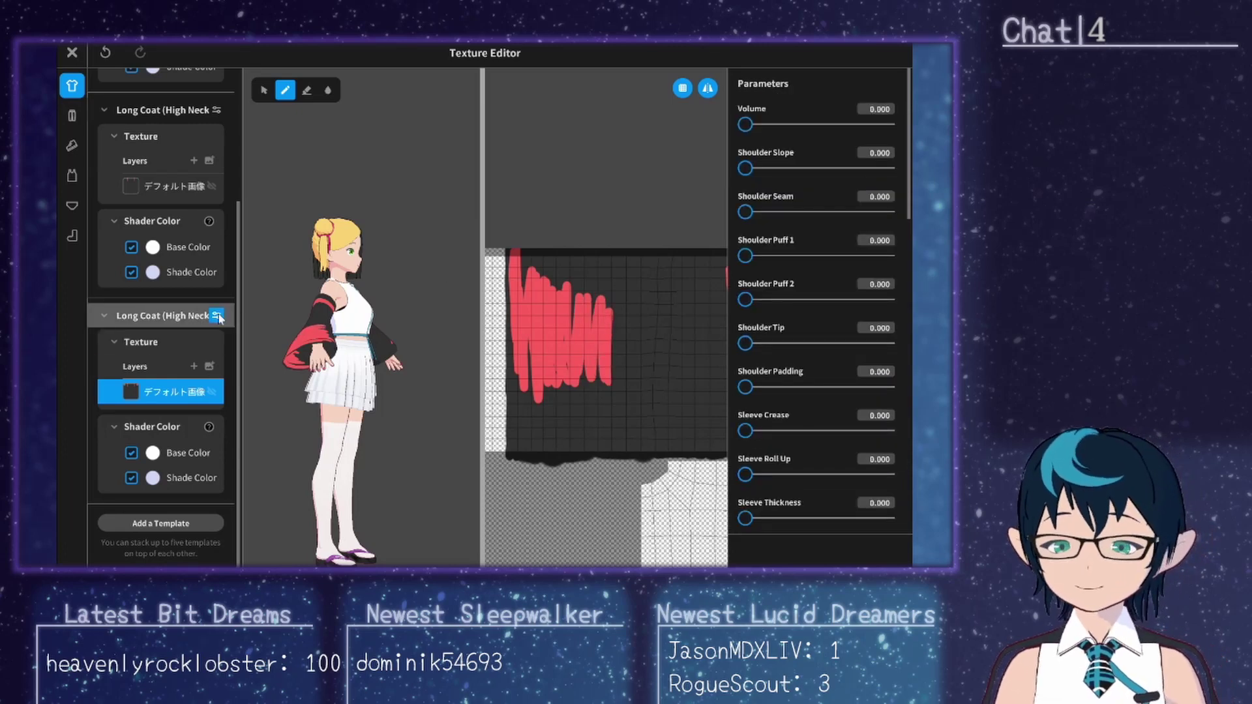
scroll(213, 151, "up", 3)
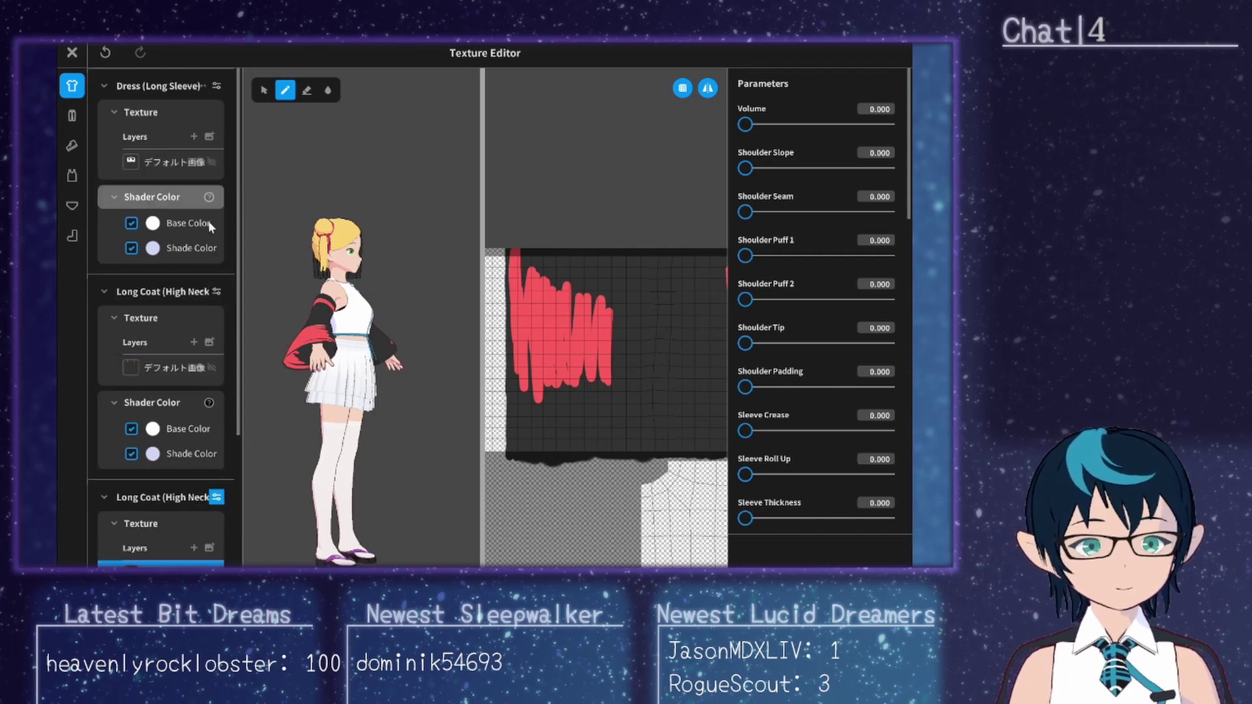
left_click(216, 292)
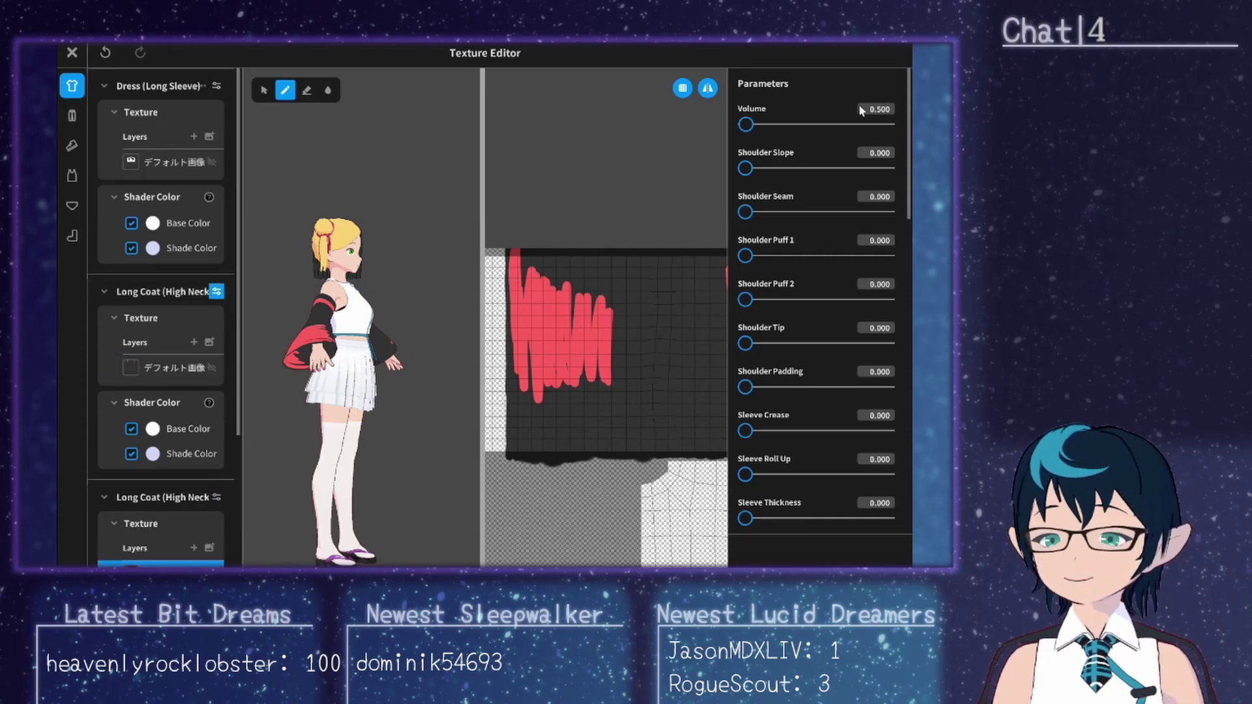
left_click(877, 111)
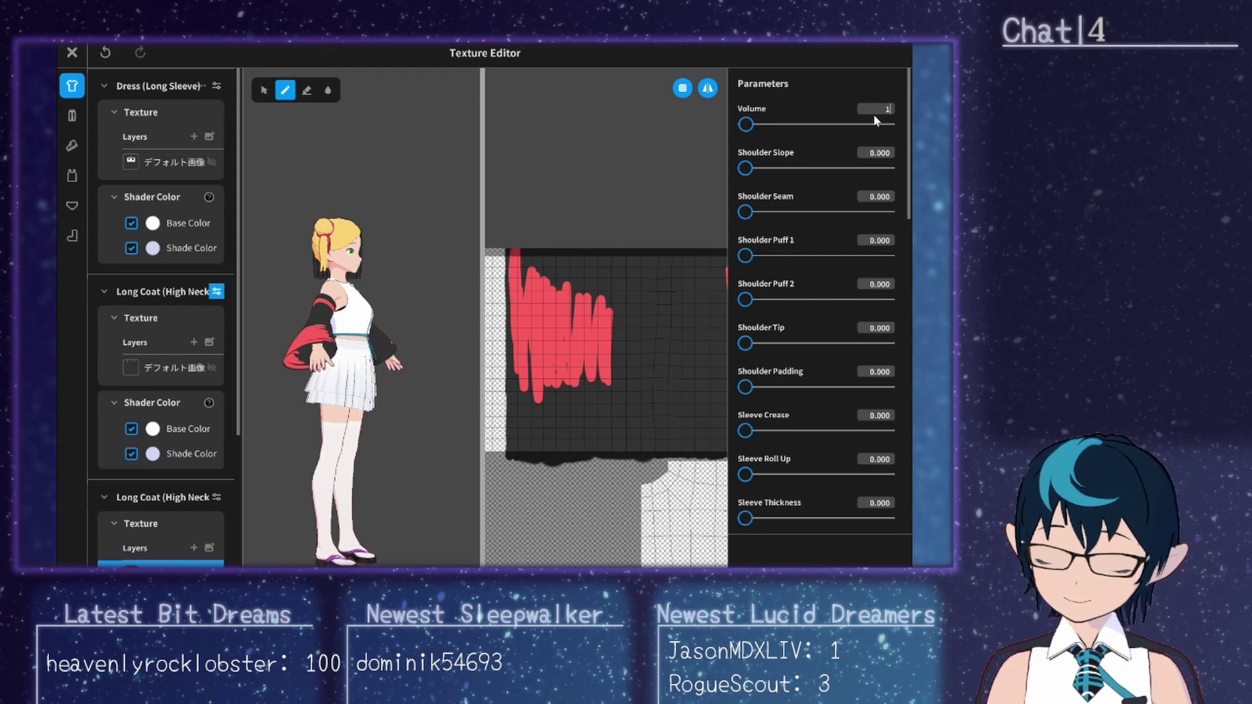
key("Return")
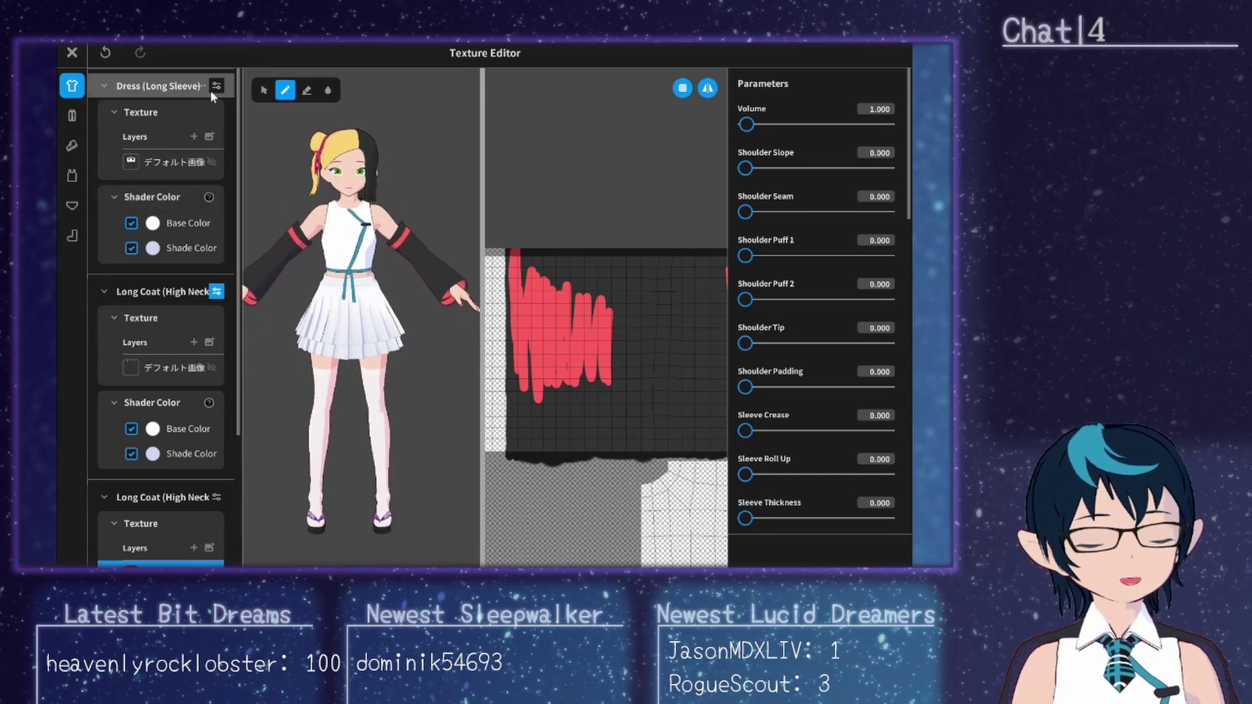
Step: Select the texture layer of the Dress (Long Sleeve) template and bring the bodice into close view on texture and model
left_click(186, 167)
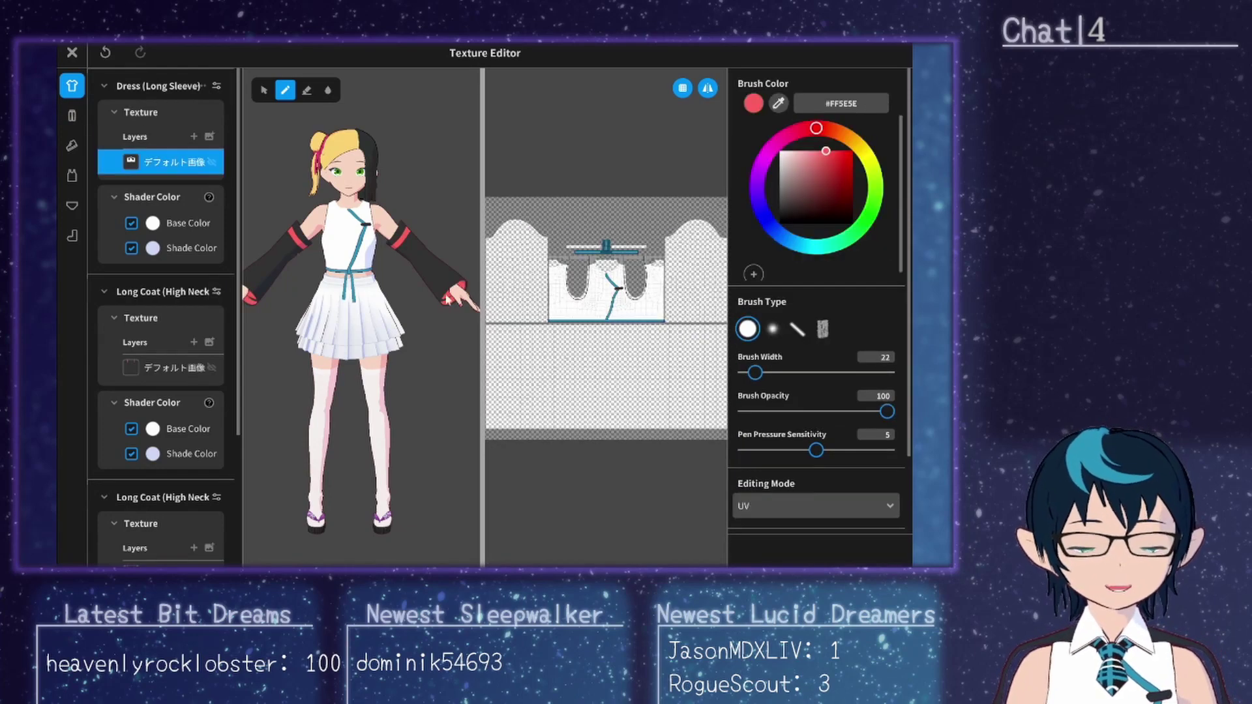
scroll(606, 287, "up", 5)
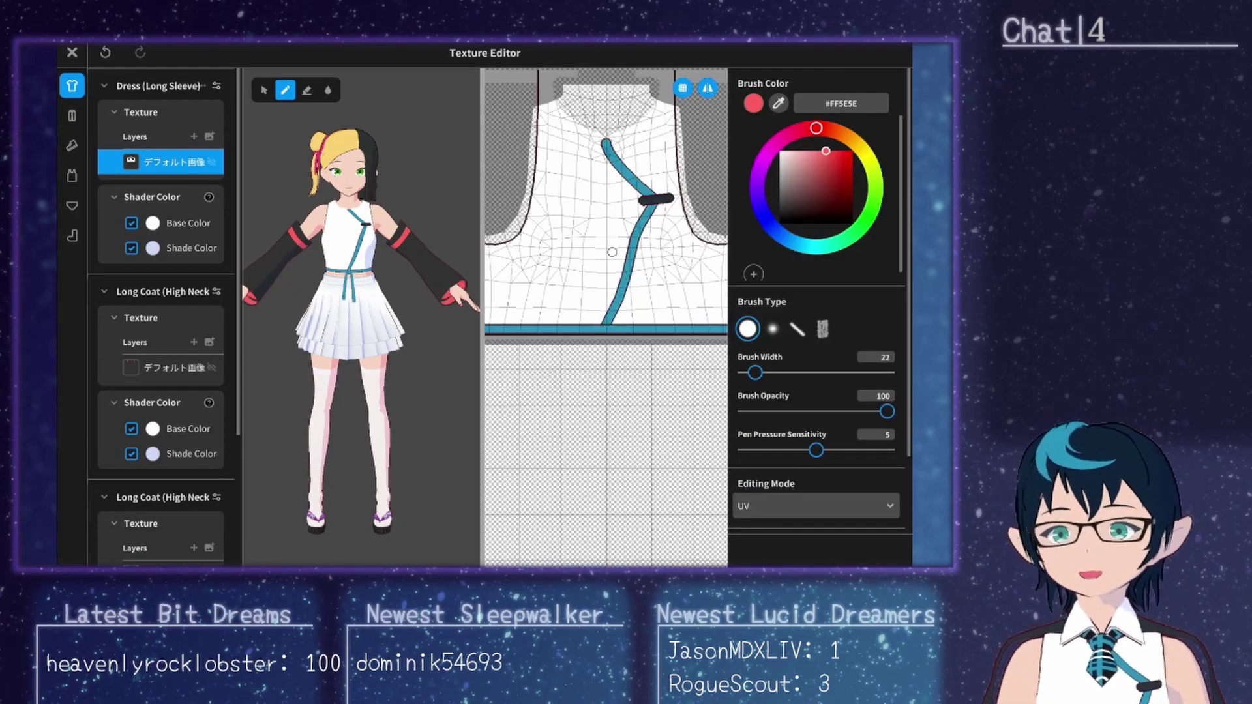
scroll(643, 153, "up", 4)
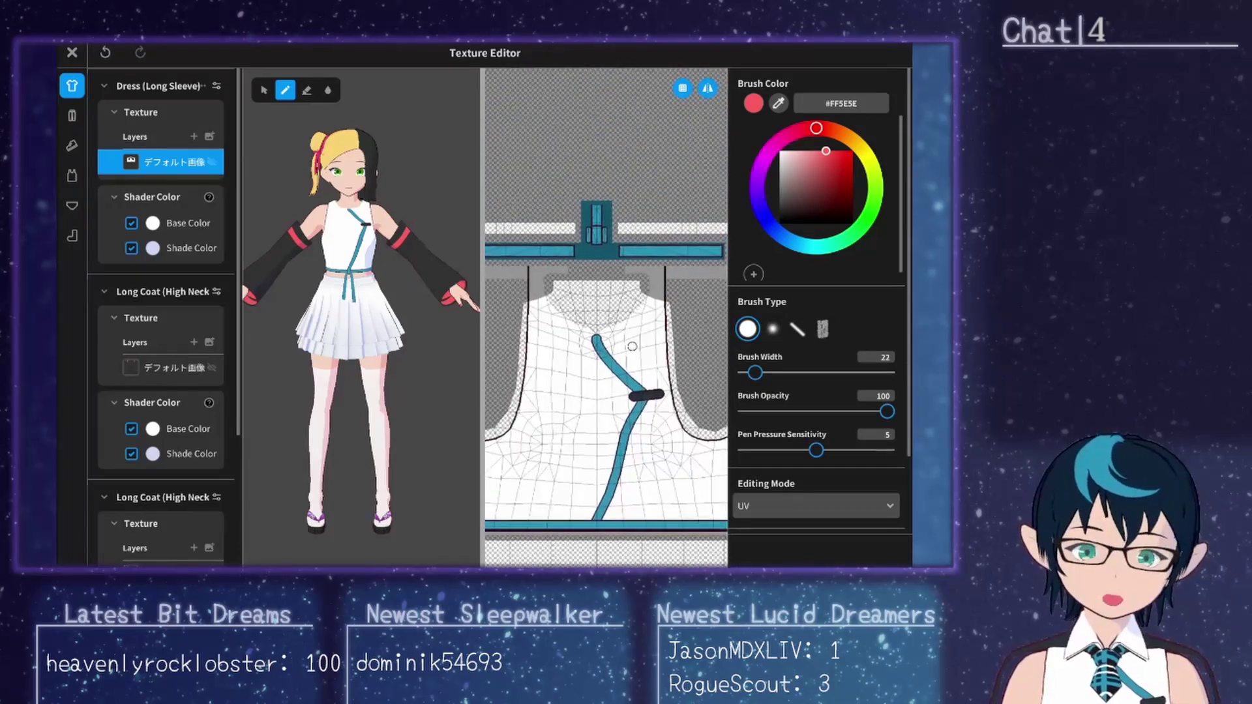
scroll(344, 298, "up", 5)
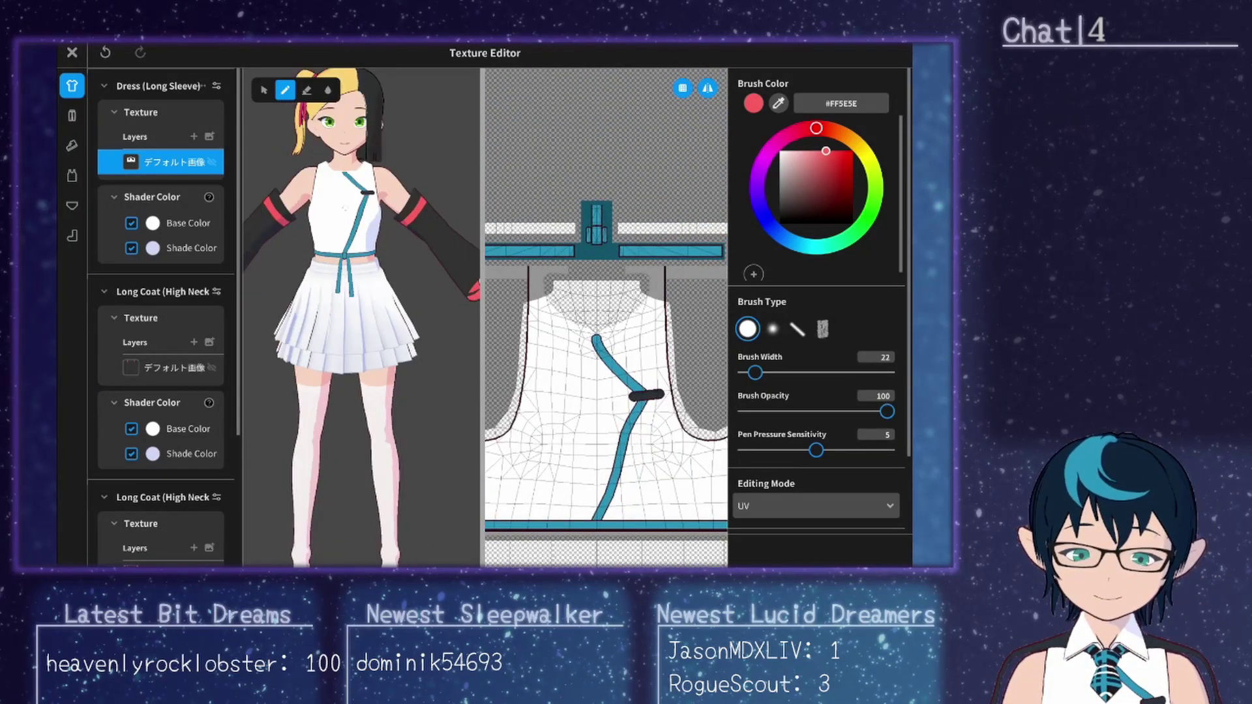
left_click_drag(343, 298, 340, 451)
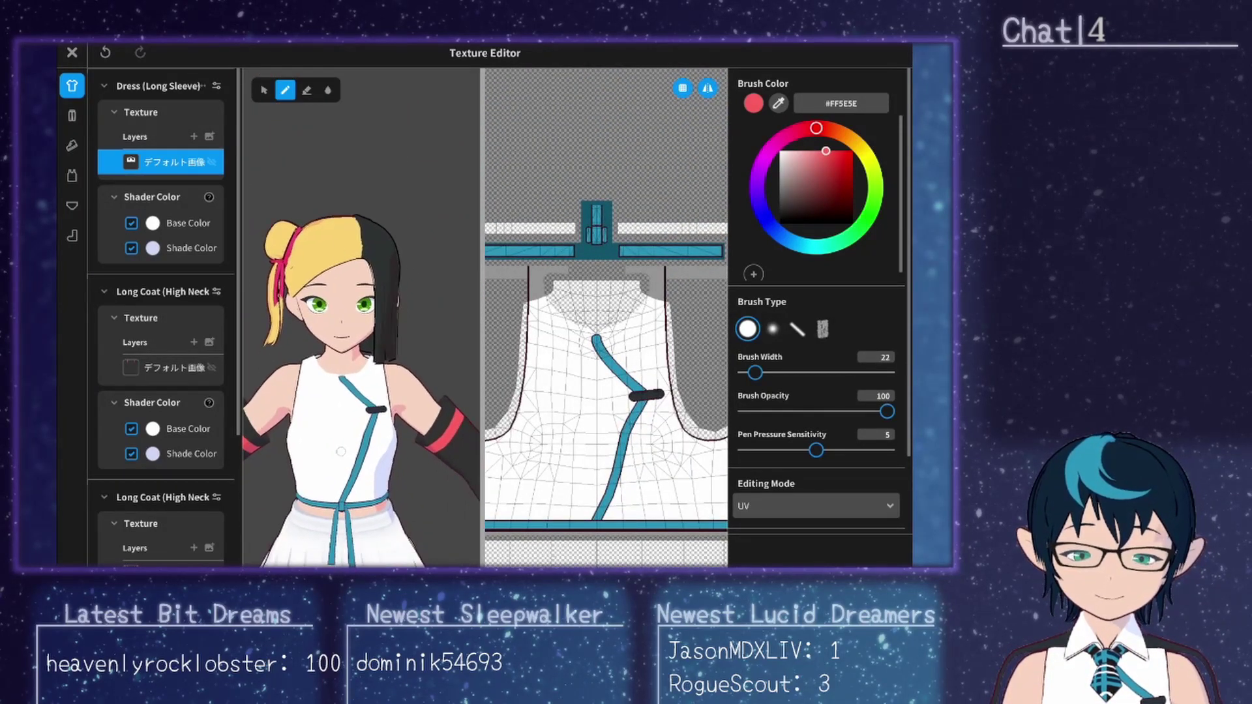
scroll(336, 423, "up", 2)
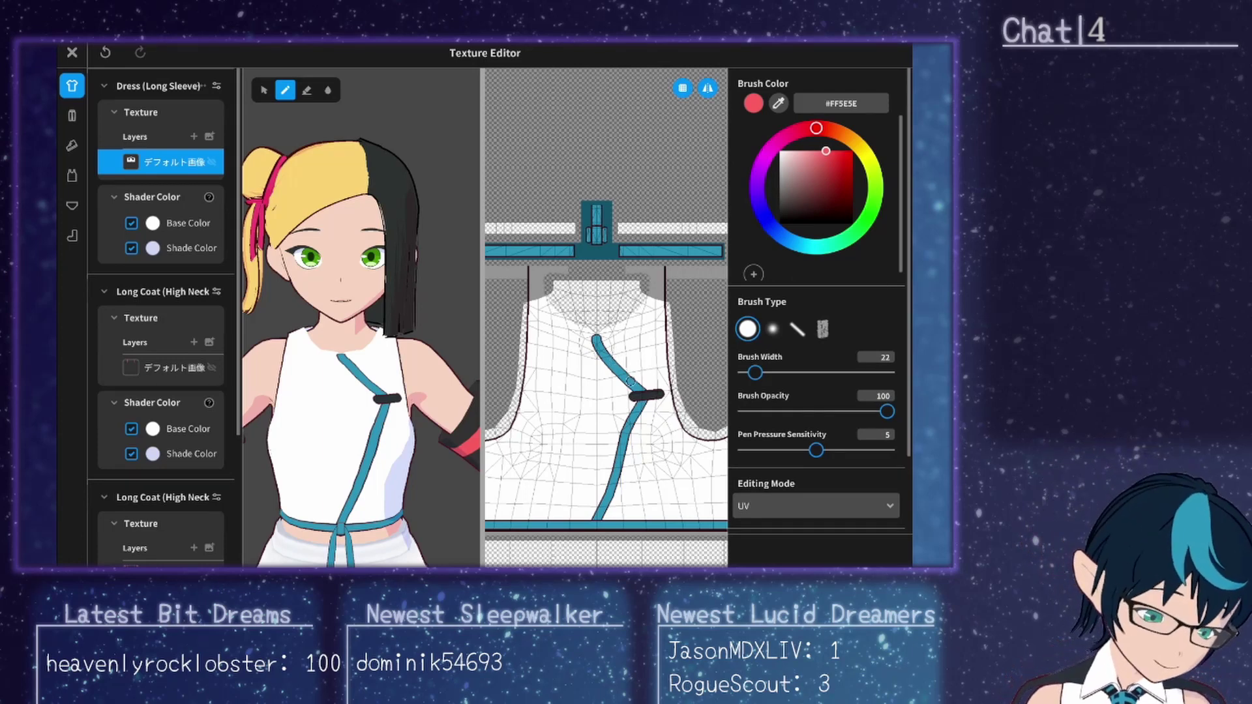
Step: Try mirrored #FF5E5E strokes at brush width 22 from the shoulders, crossing on the dress's upper chest
mouse_move(638, 389)
left_mouse_down()
mouse_move(606, 362)
mouse_move(580, 369)
mouse_move(588, 363)
left_mouse_up()
key("ctrl+z")
key("ctrl+z")
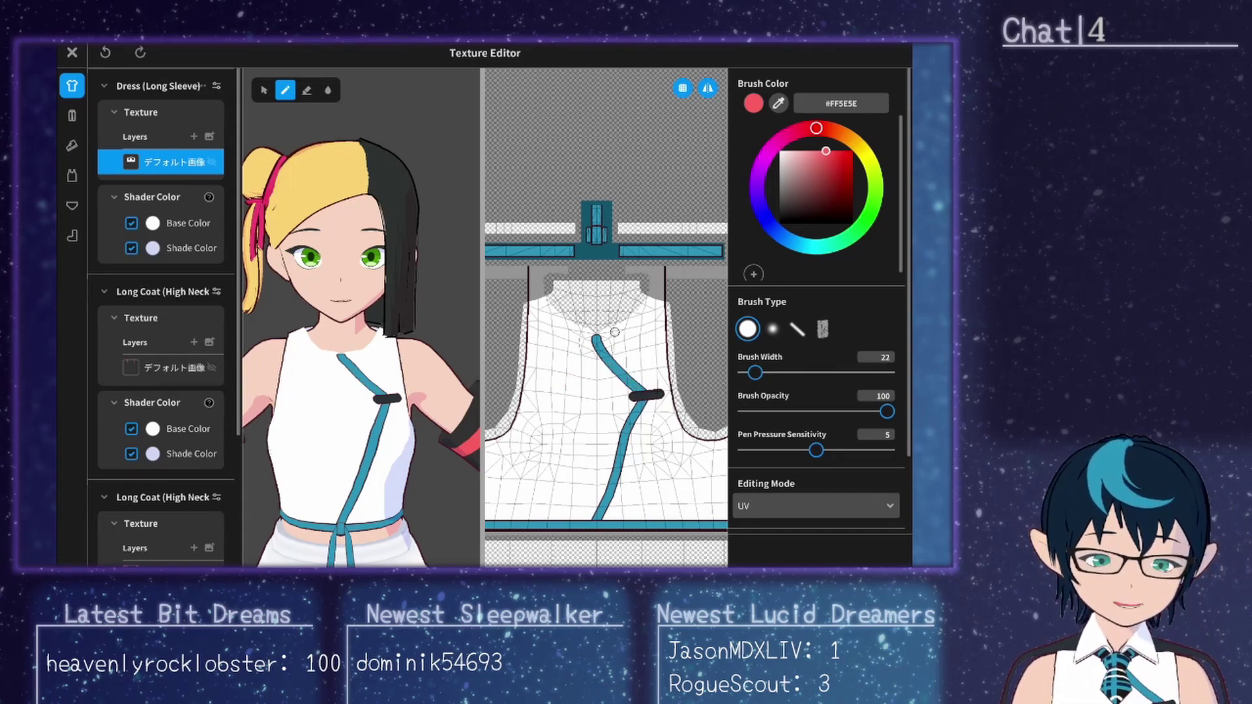
left_click_drag(637, 390, 534, 296)
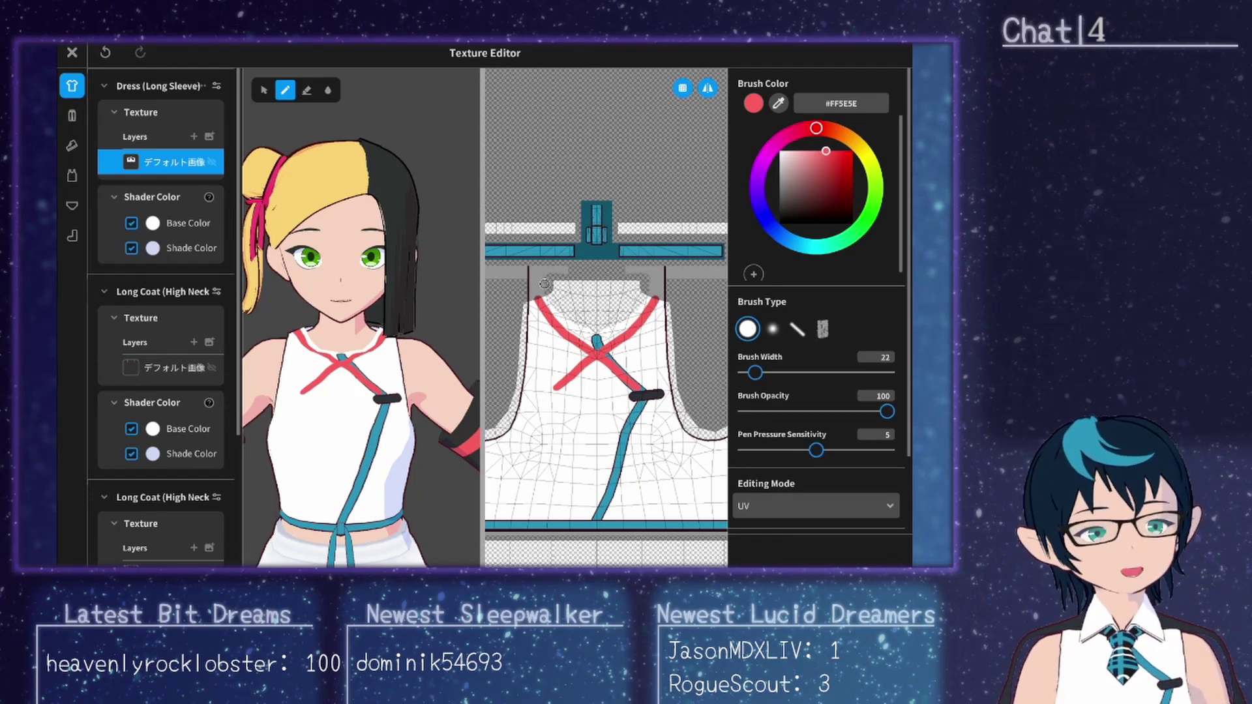
Step: Set the dress's Shoulder Slope parameter to 100
left_click(216, 86)
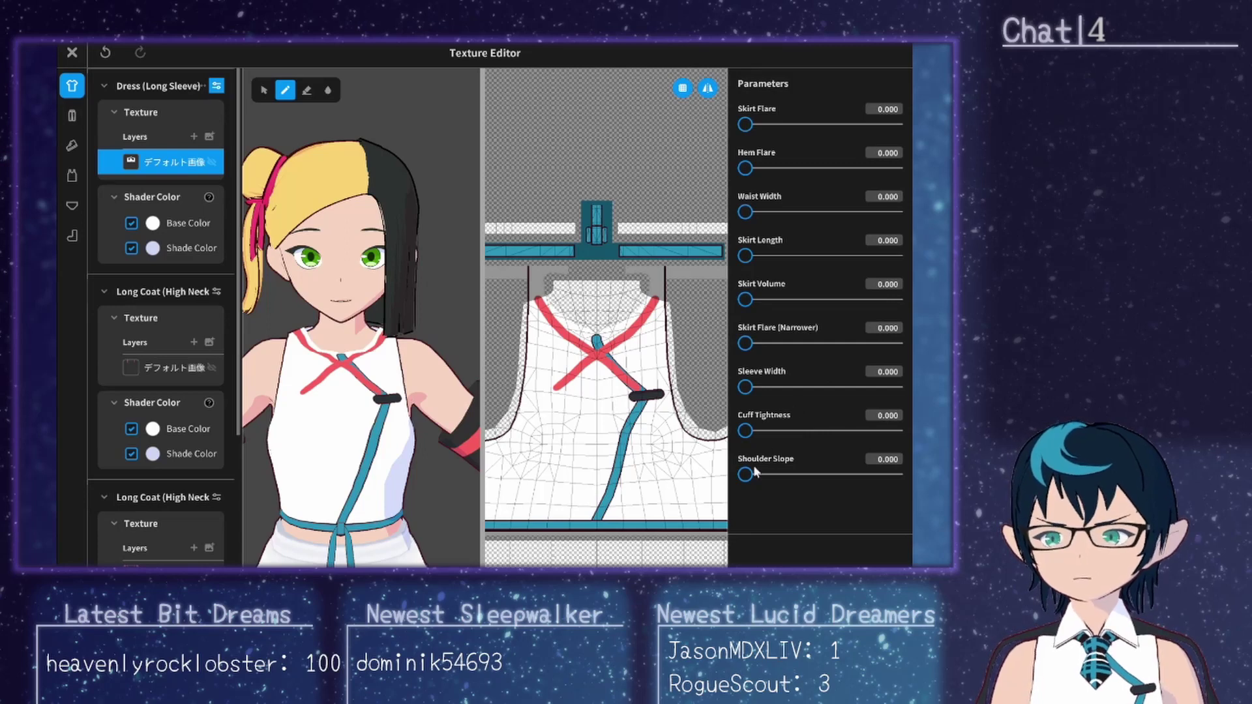
left_click_drag(745, 475, 894, 475)
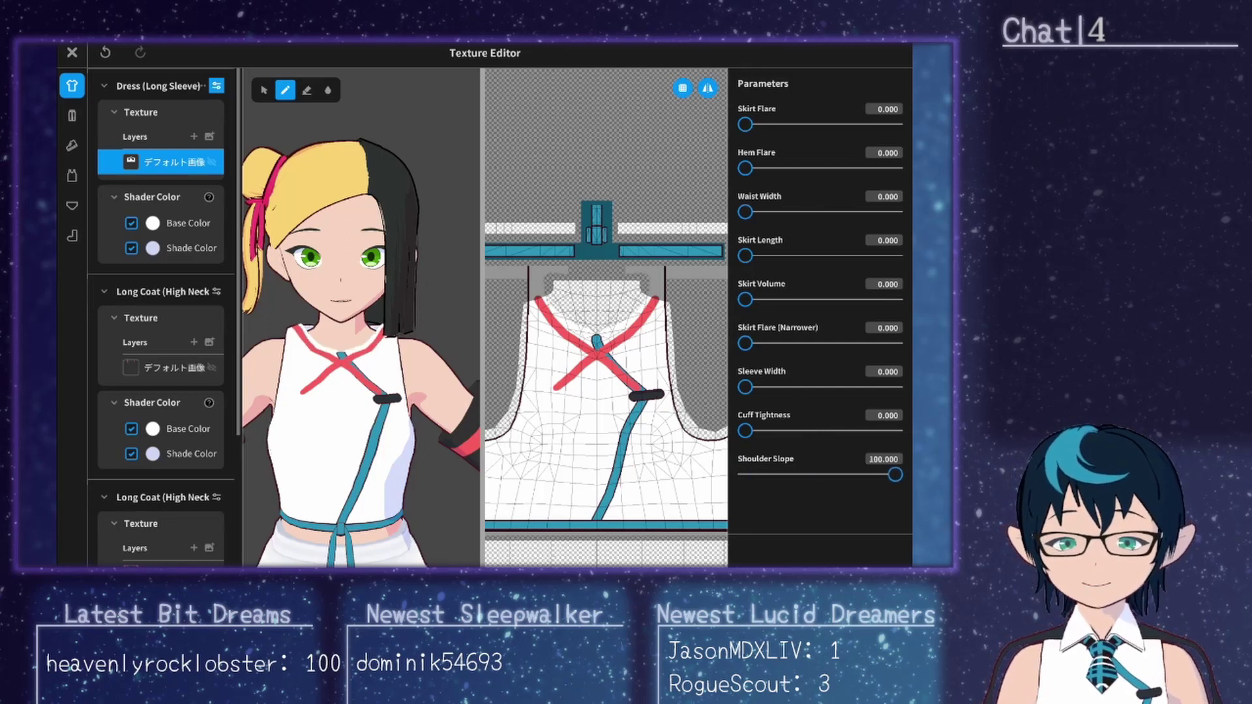
key("ctrl+z")
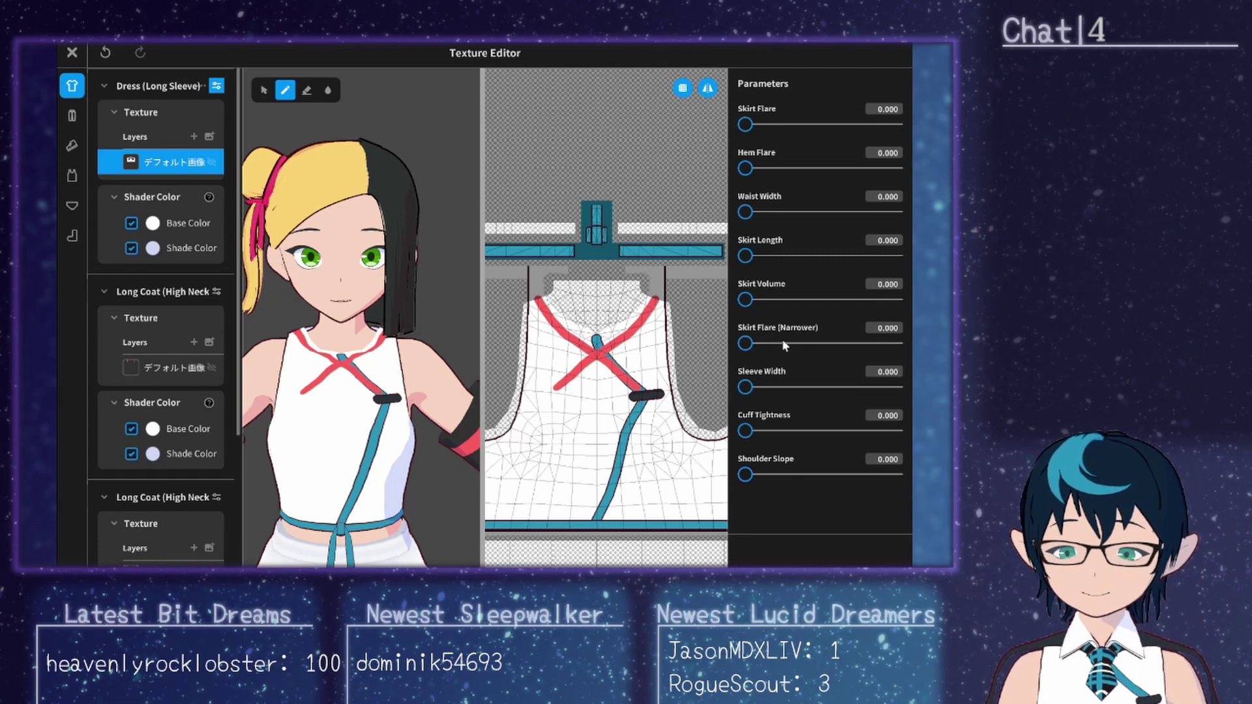
left_click_drag(746, 476, 894, 475)
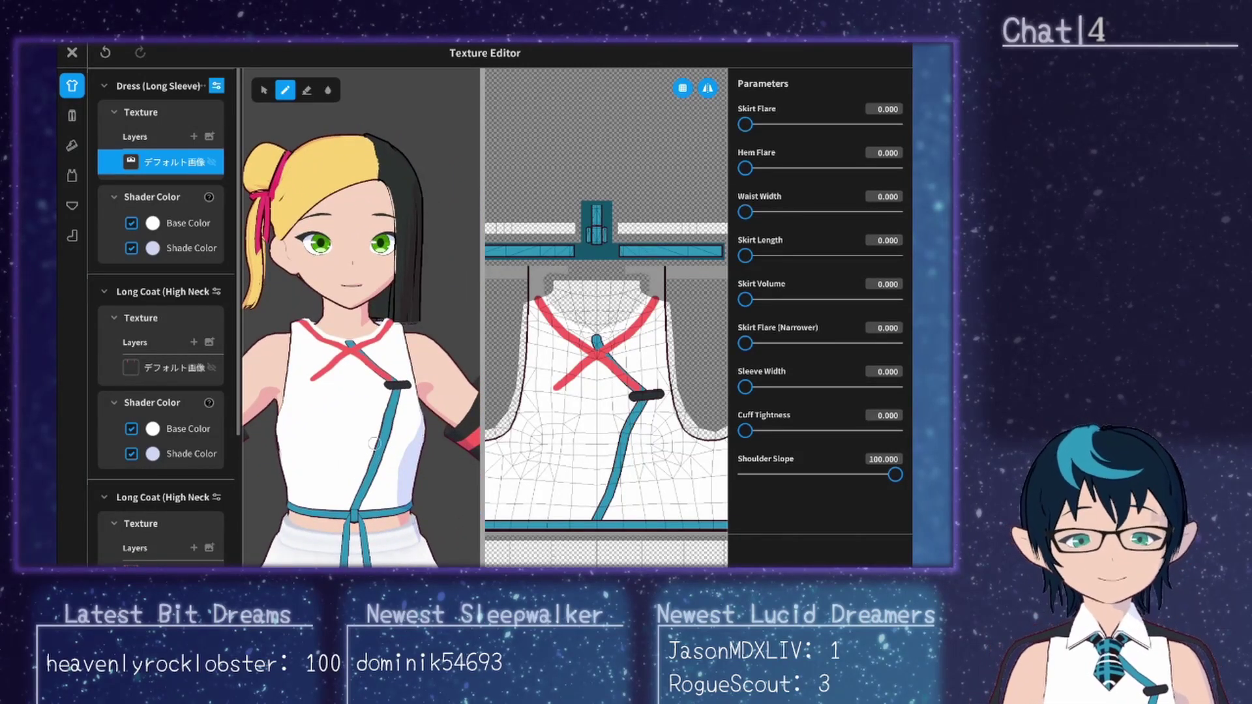
Step: Undo the crossed neckline strokes and repaint them in #FF5E5E, mirrored from the shoulders to cross on the upper chest
key("ctrl+z")
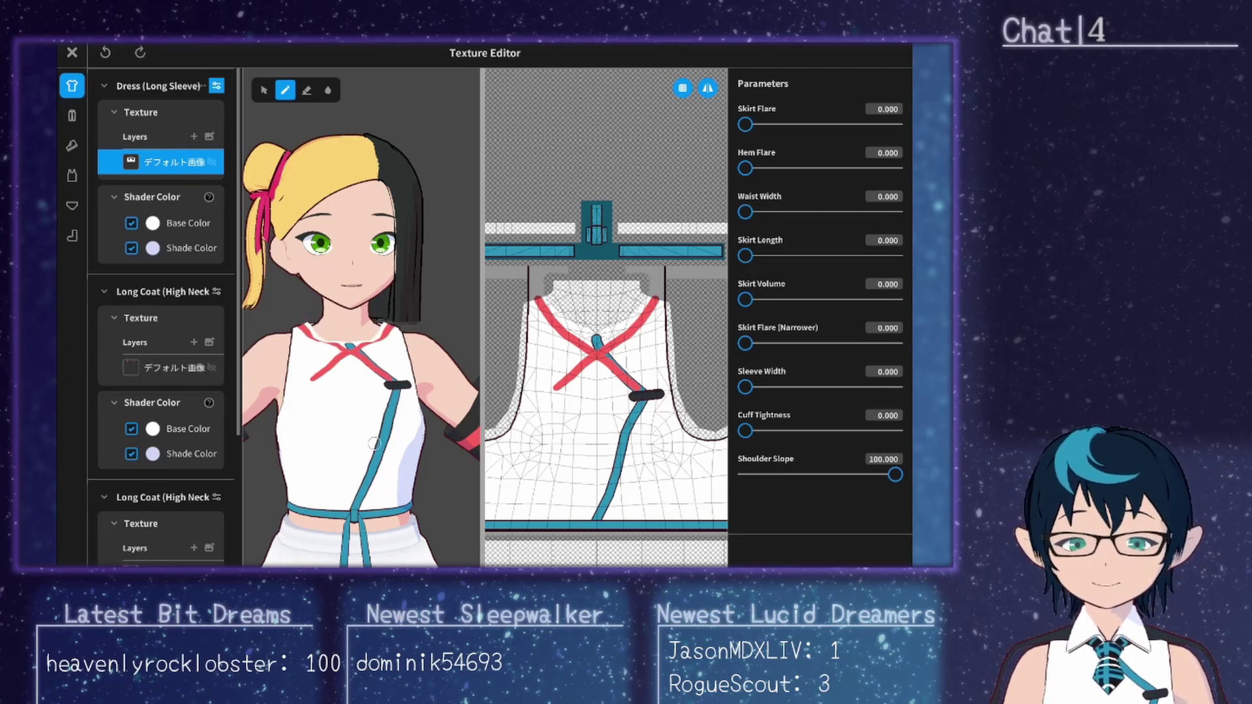
key("ctrl+z")
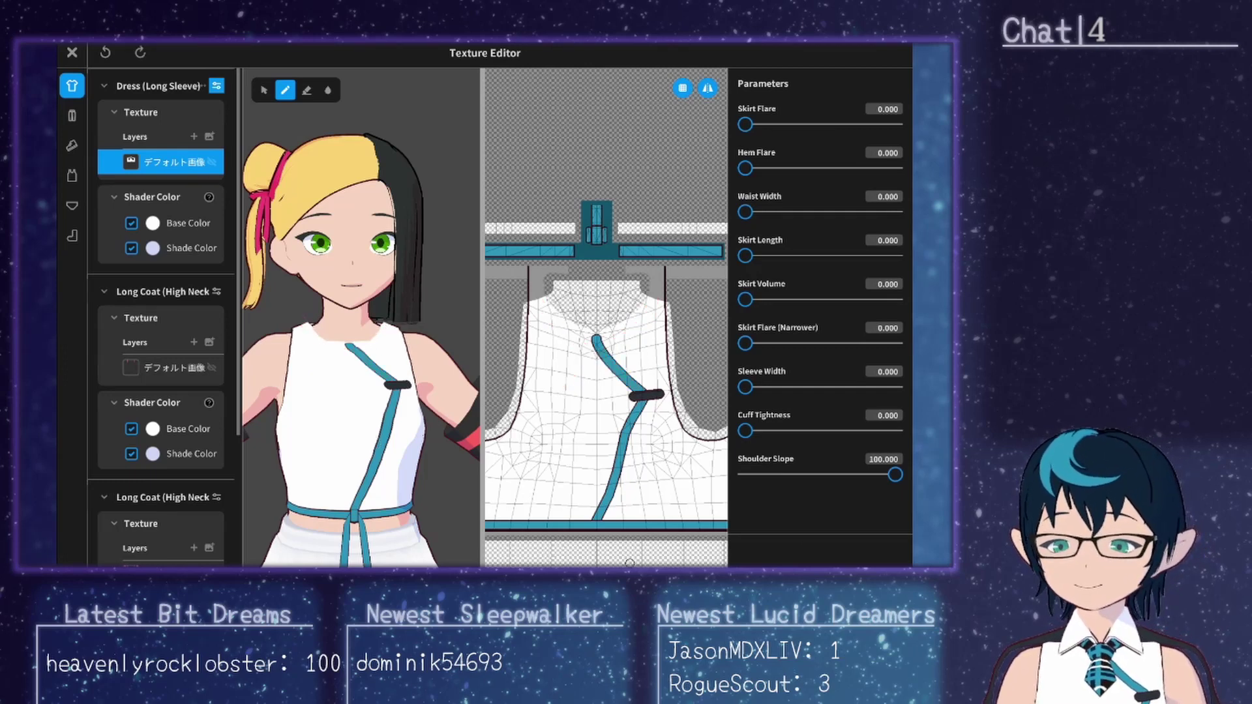
mouse_move(893, 475)
left_mouse_down()
mouse_move(877, 475)
mouse_move(895, 474)
left_mouse_up()
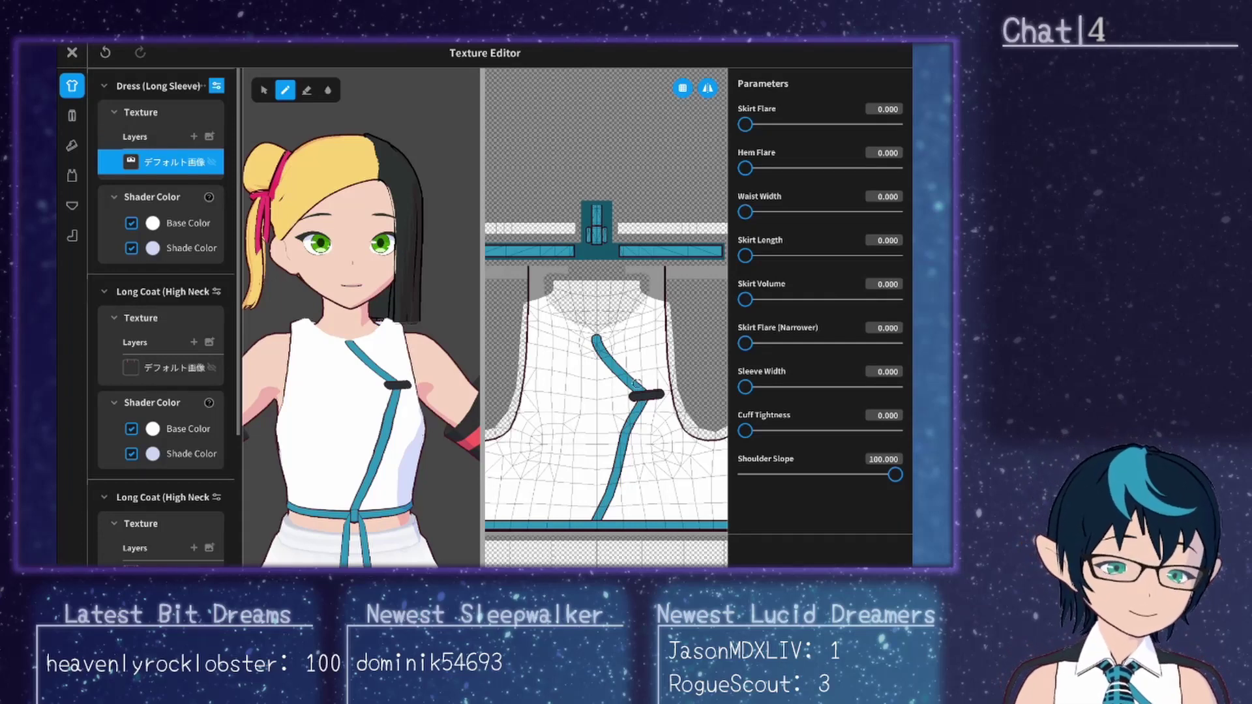
mouse_move(555, 388)
left_mouse_down()
mouse_move(631, 340)
mouse_move(590, 358)
mouse_move(538, 294)
left_mouse_up()
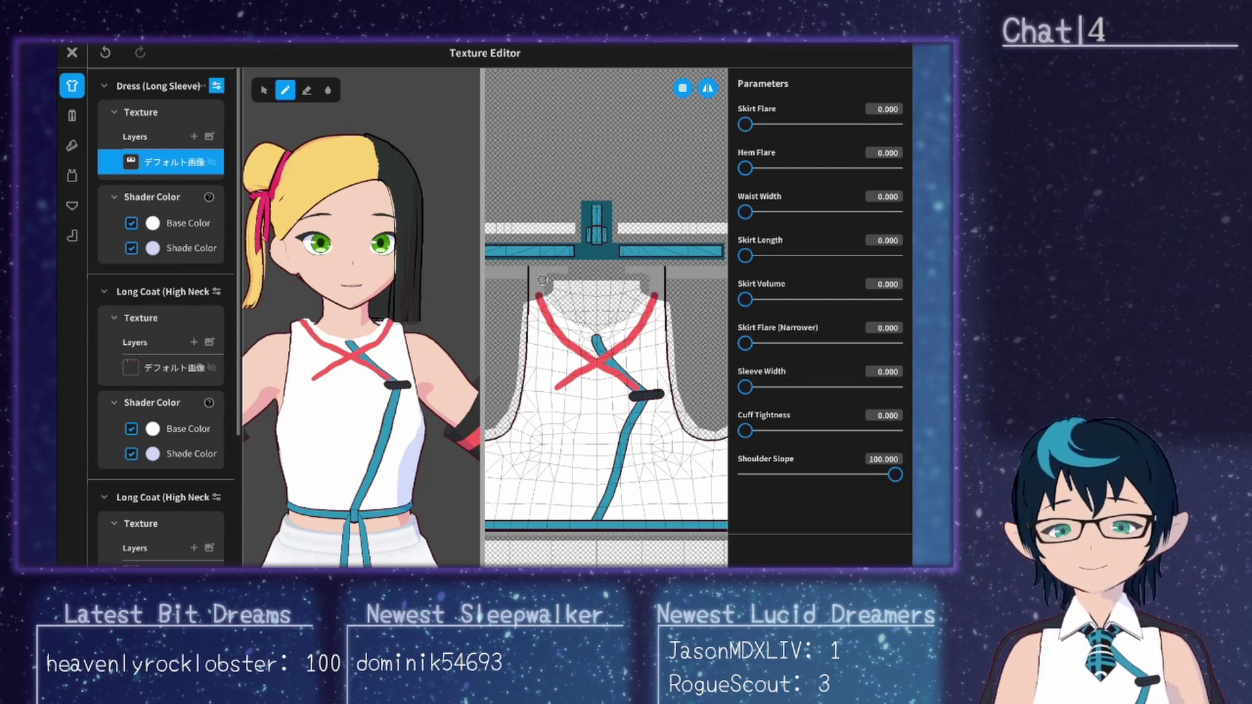
Step: Undo the red blot on the dress's back shoulder and paint a mirrored #FF5E5E band along the back neckline
mouse_move(378, 319)
left_mouse_down()
mouse_move(426, 462)
mouse_move(464, 455)
mouse_move(424, 535)
mouse_move(386, 358)
mouse_move(428, 355)
mouse_move(310, 365)
mouse_move(403, 397)
mouse_move(415, 375)
mouse_move(369, 416)
left_mouse_up()
scroll(423, 407, "up", 5)
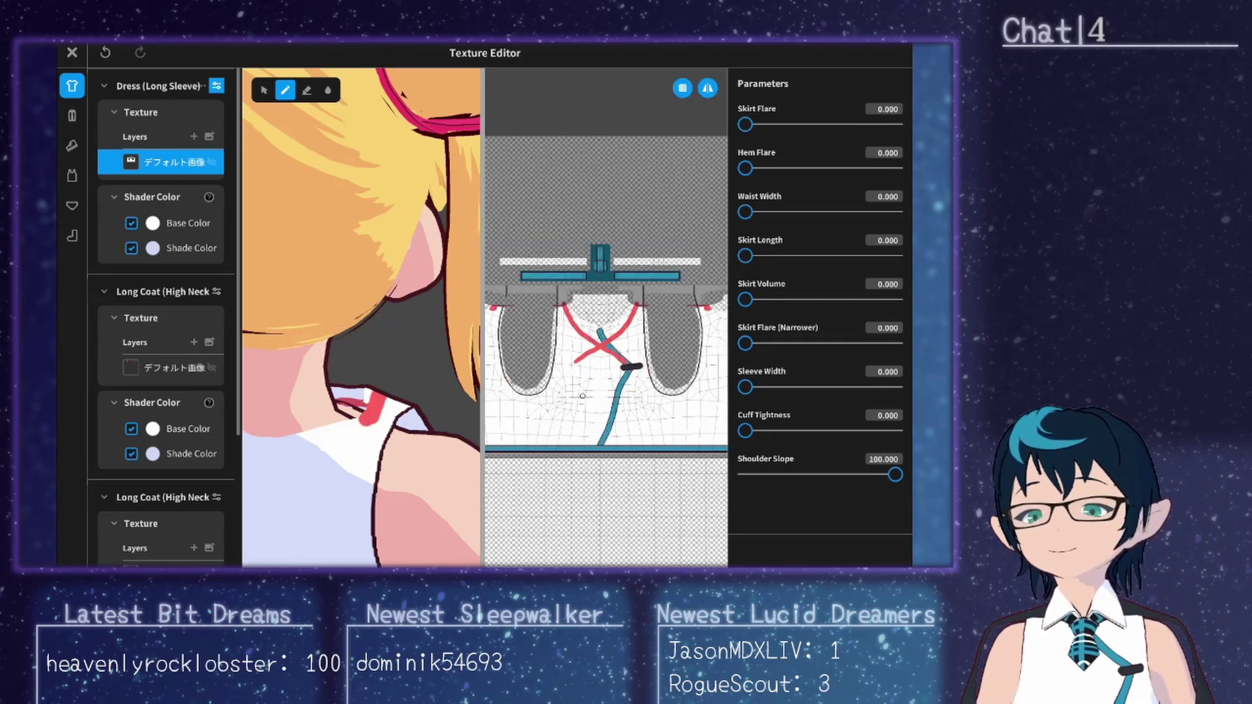
scroll(513, 309, "up", 5)
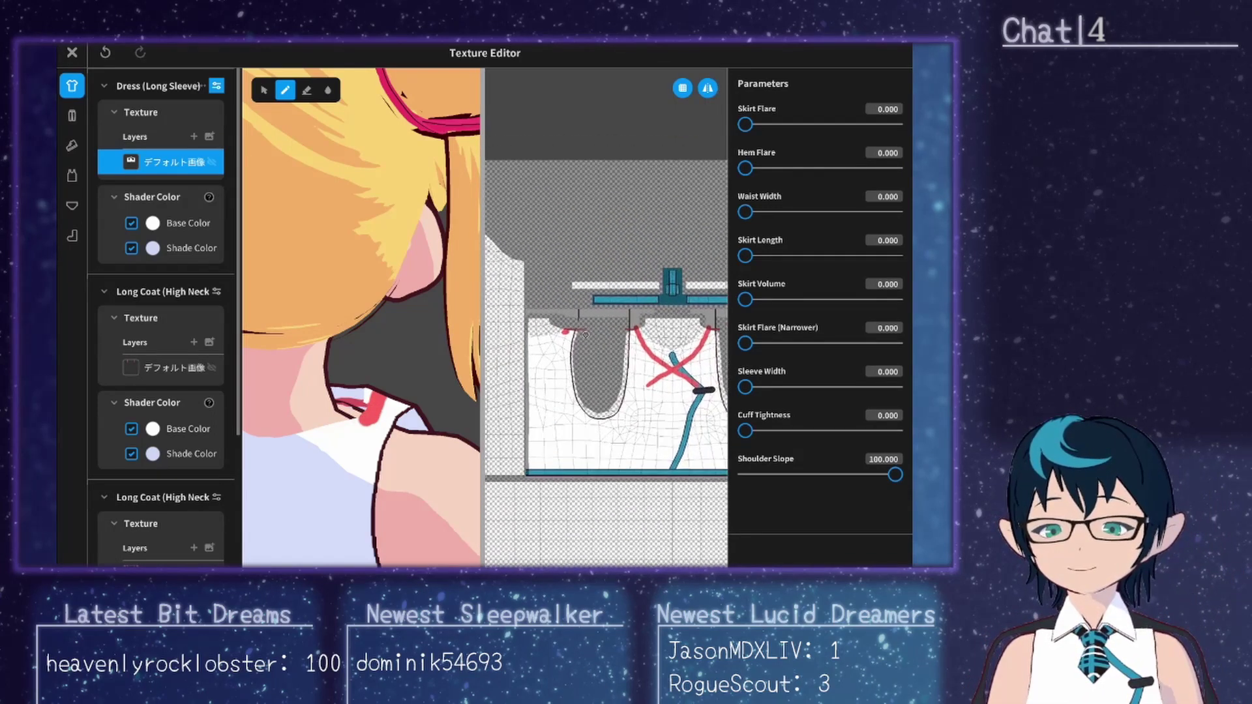
scroll(707, 361, "down", 3)
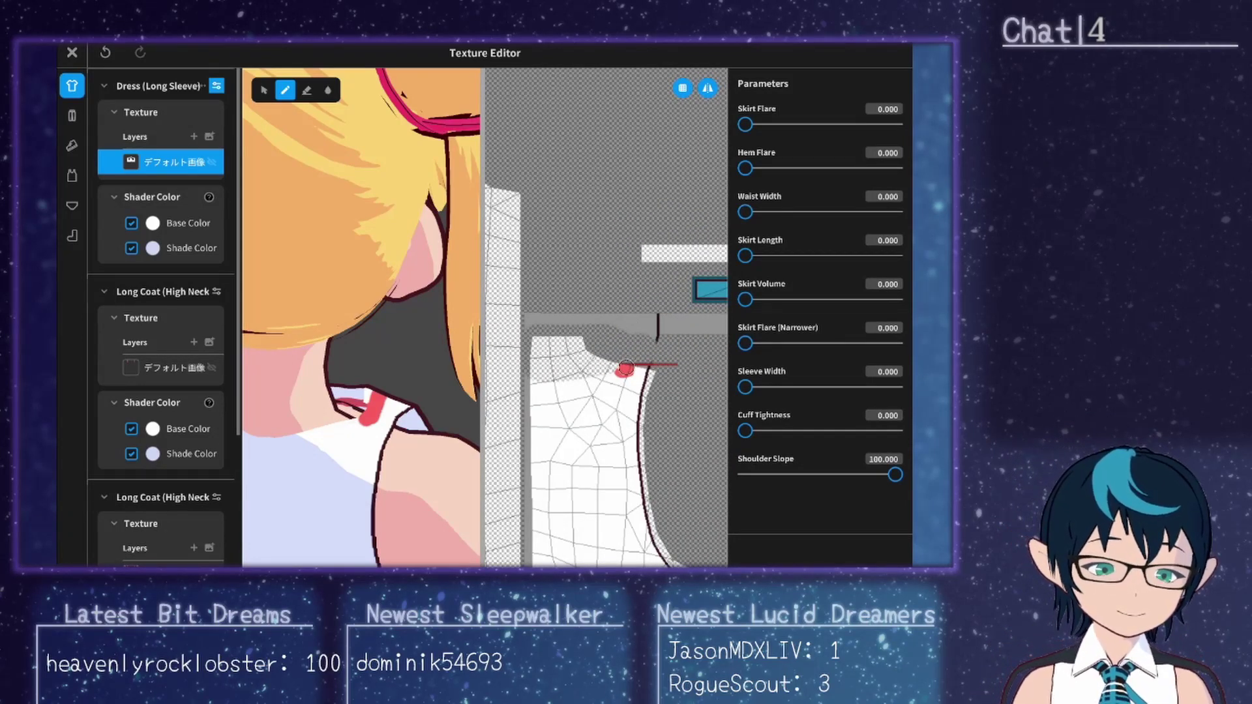
key("ctrl+z")
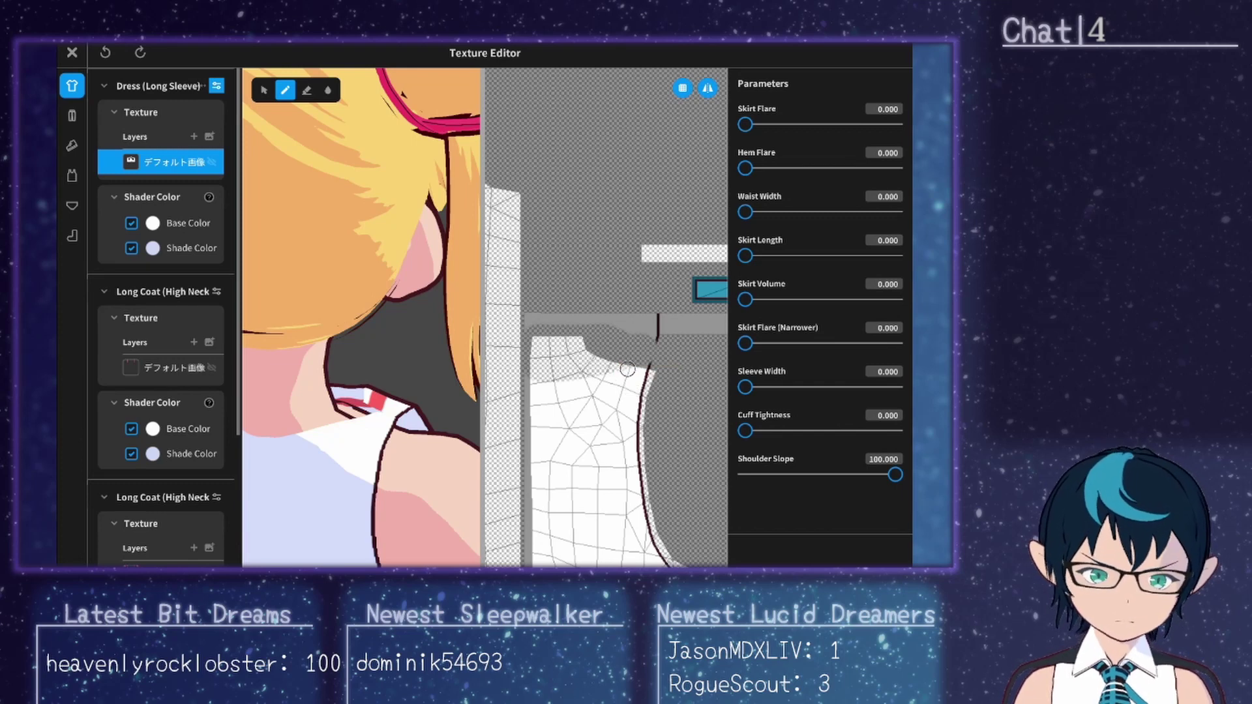
mouse_move(626, 366)
left_mouse_down()
mouse_move(618, 382)
mouse_move(624, 367)
mouse_move(533, 378)
left_mouse_up()
key("ctrl+z")
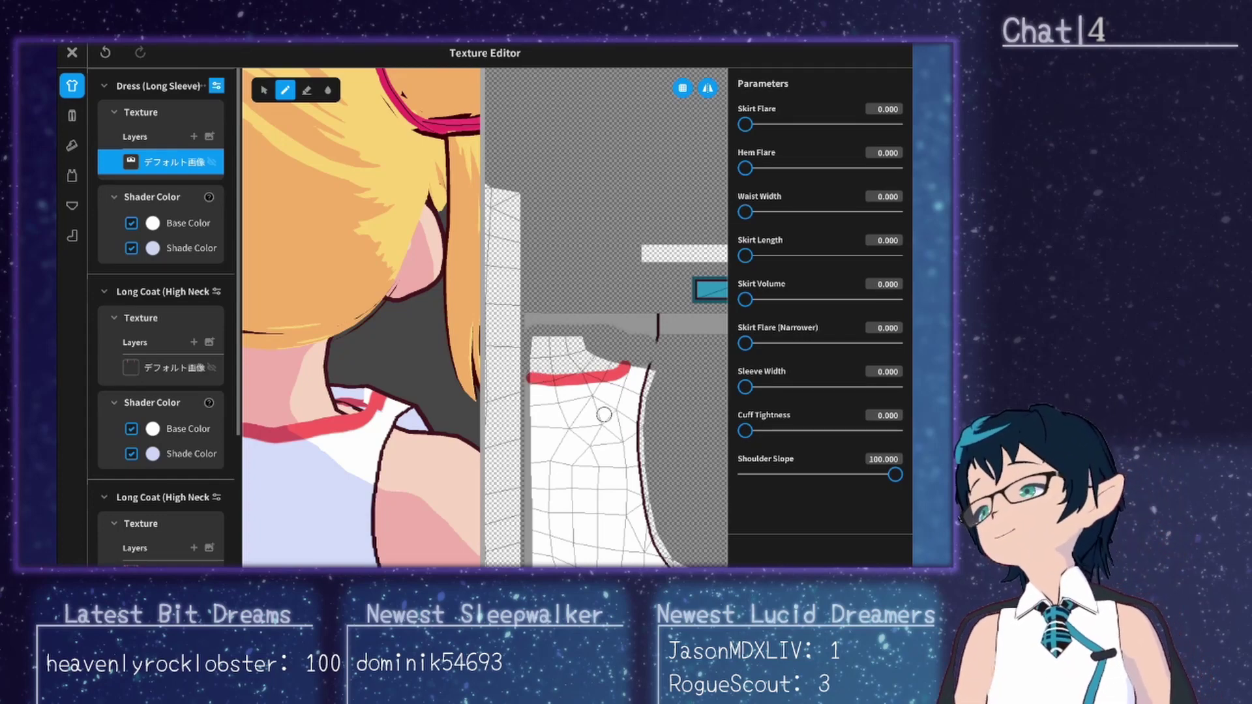
Step: Erase the white fabric and teal line inside the front red V neckline, using brush width 21 and 9 for the tip
scroll(587, 401, "down", 3)
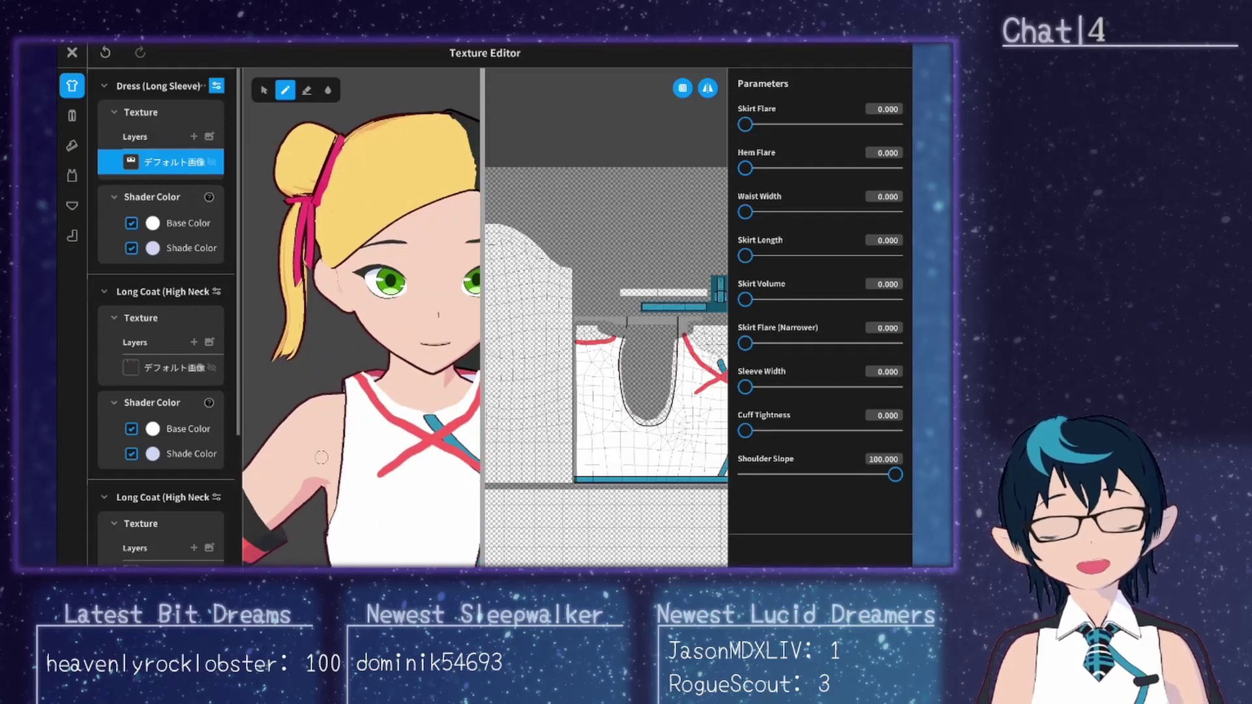
left_click(306, 91)
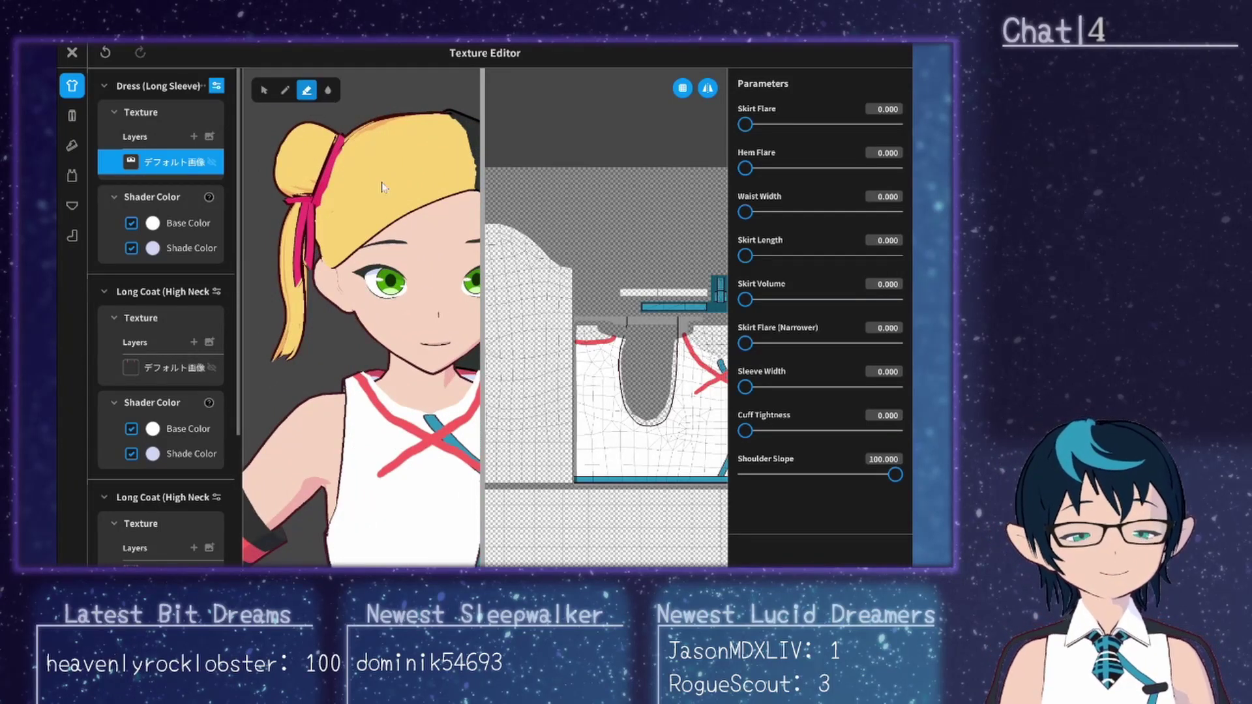
scroll(717, 379, "right", 5)
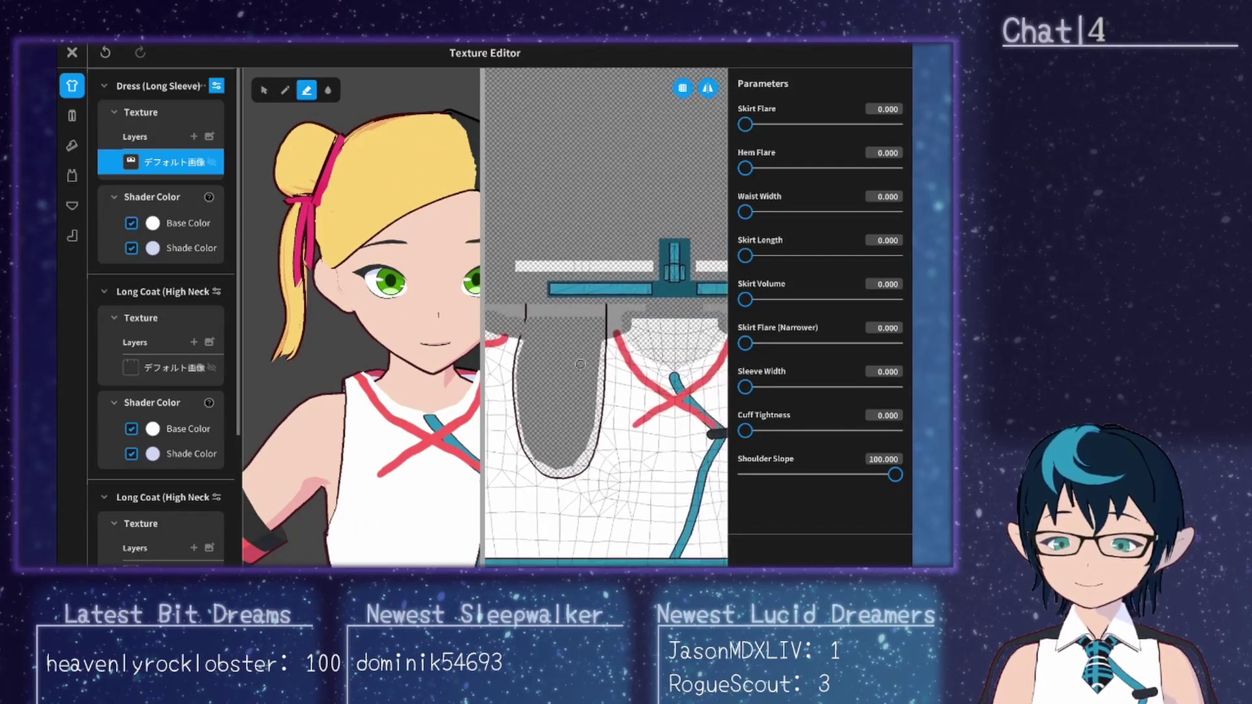
scroll(526, 384, "up", 3)
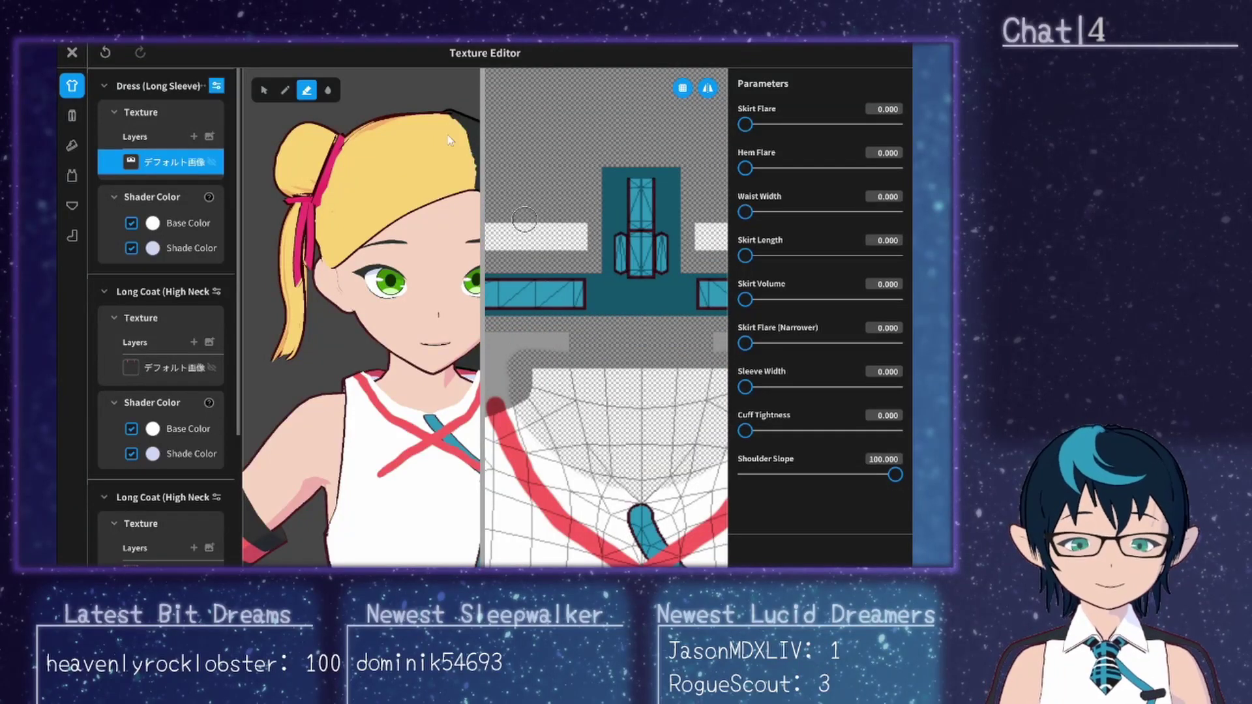
left_click(216, 86)
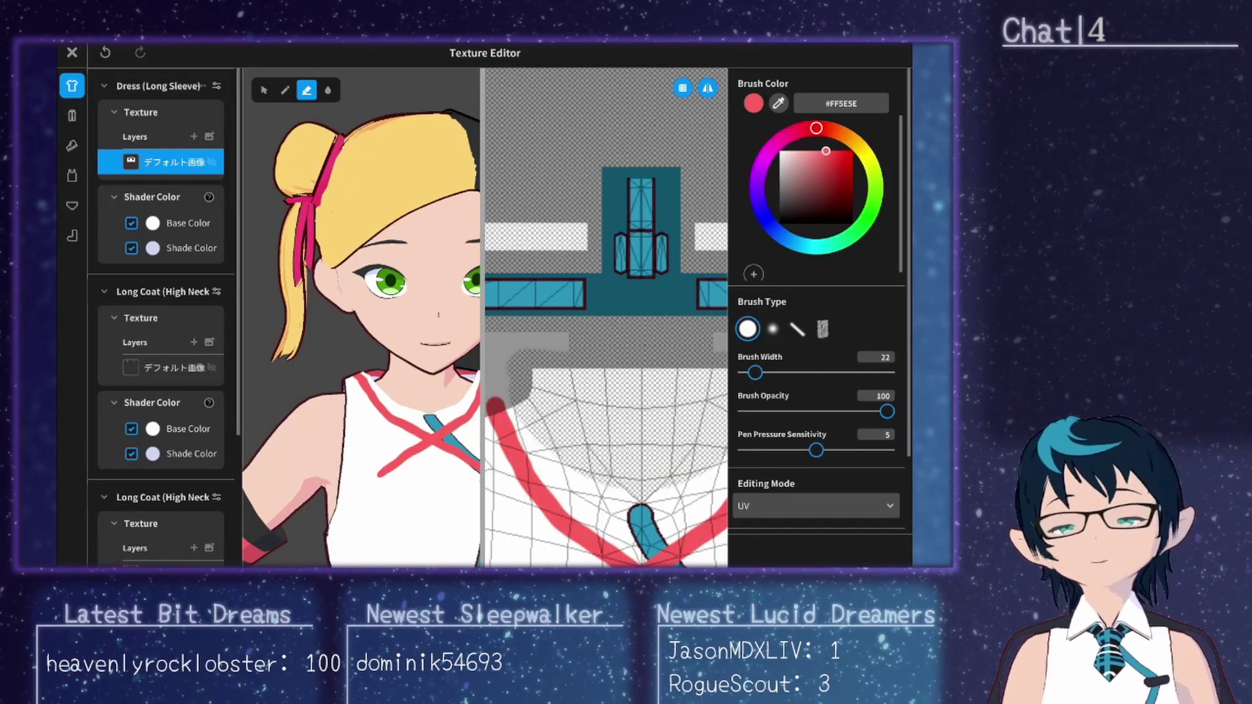
left_click_drag(756, 372, 748, 372)
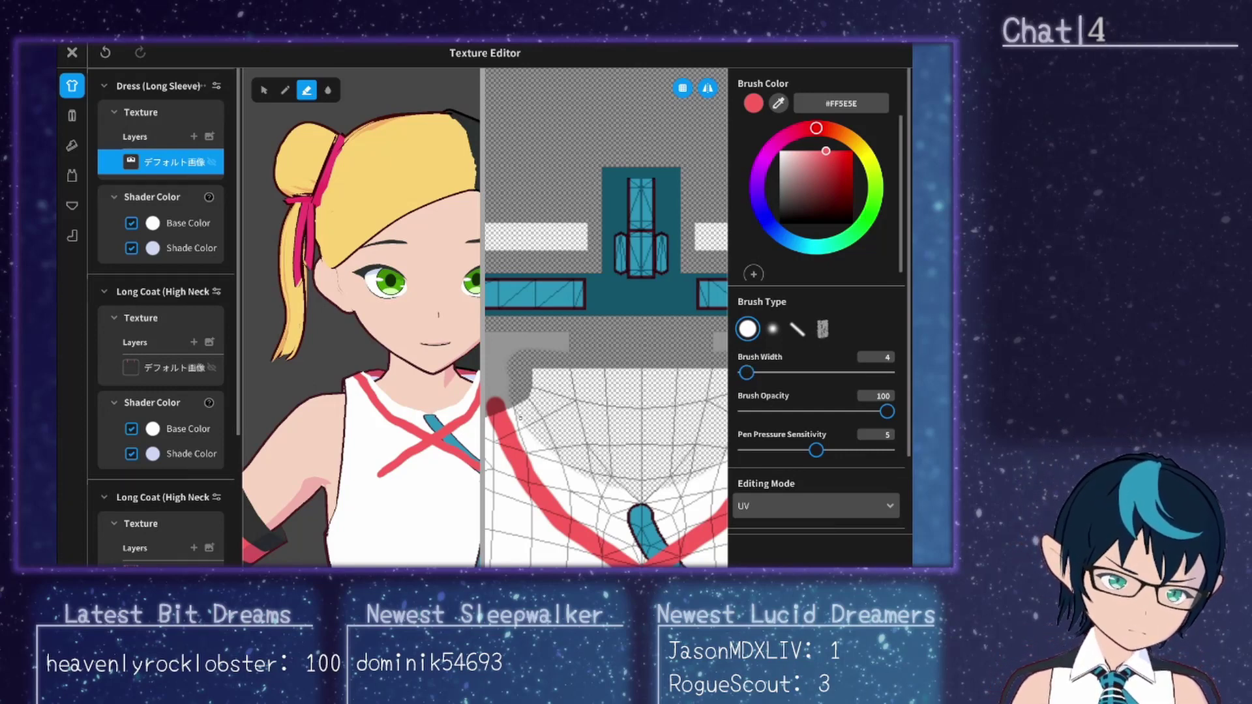
left_click_drag(746, 373, 755, 372)
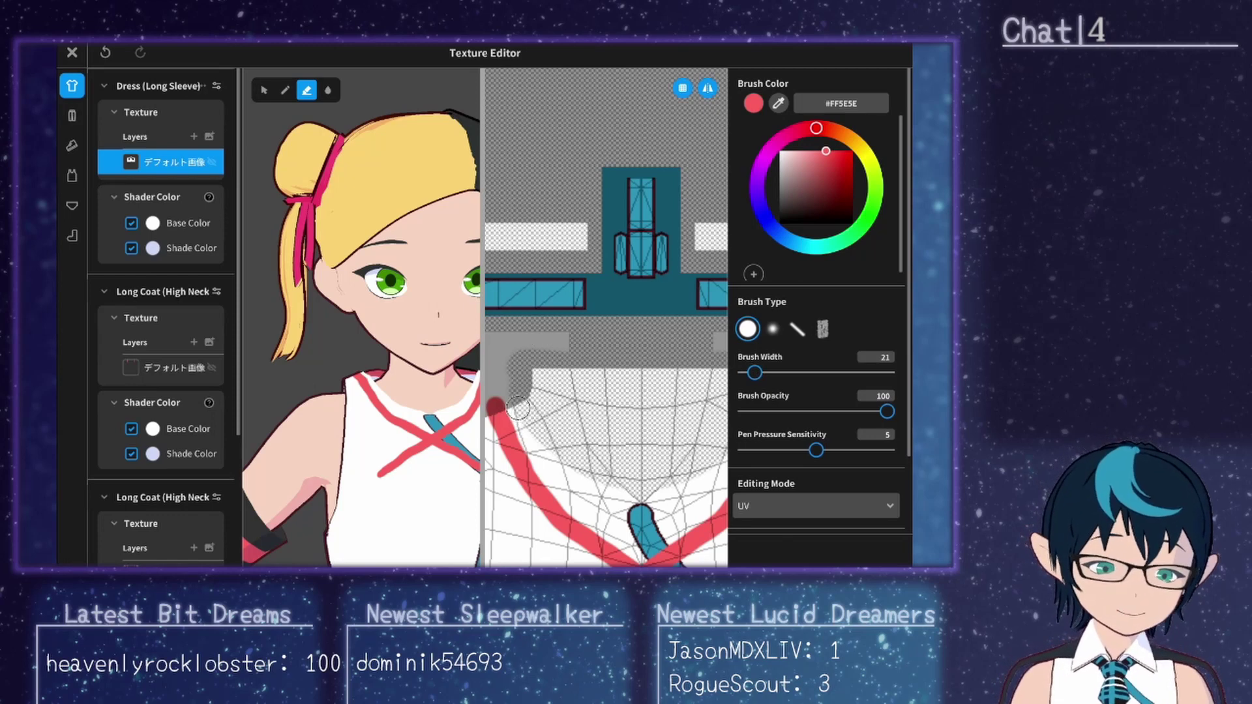
mouse_move(526, 438)
left_mouse_down()
mouse_move(563, 475)
mouse_move(540, 434)
mouse_move(569, 495)
mouse_move(572, 467)
mouse_move(606, 498)
mouse_move(610, 487)
mouse_move(643, 507)
mouse_move(613, 479)
mouse_move(646, 501)
mouse_move(635, 536)
mouse_move(554, 468)
left_mouse_up()
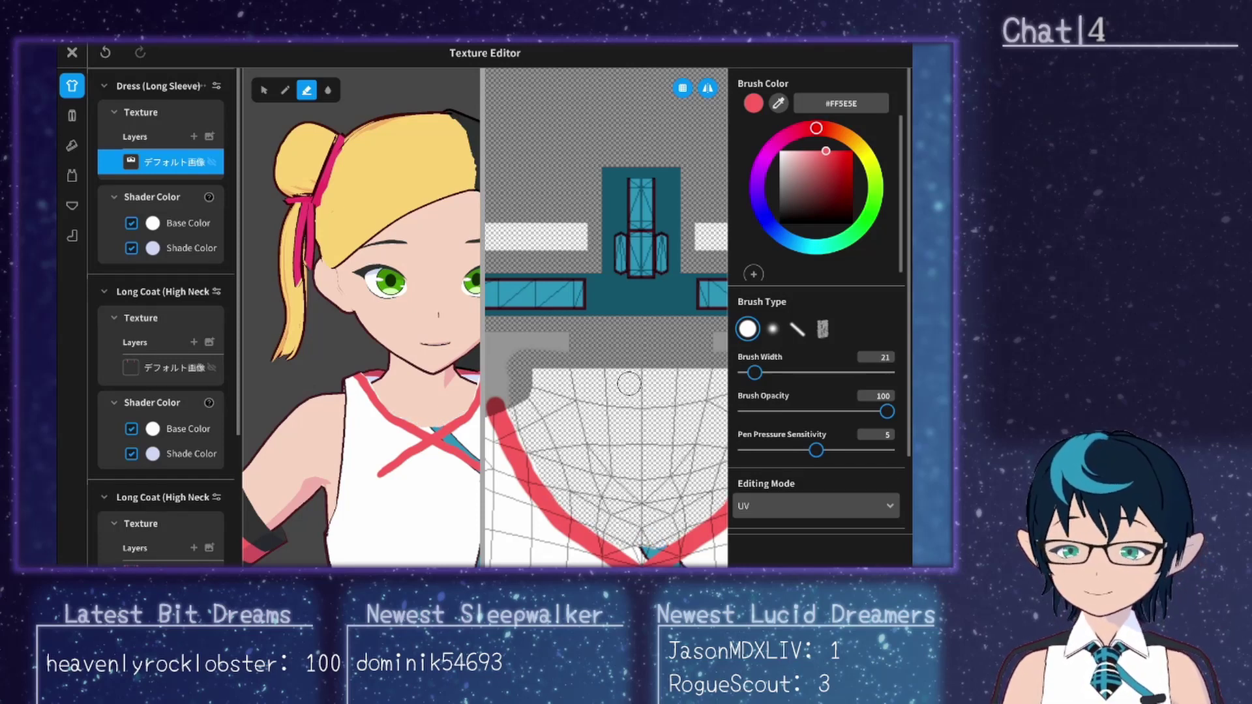
left_click_drag(755, 372, 749, 372)
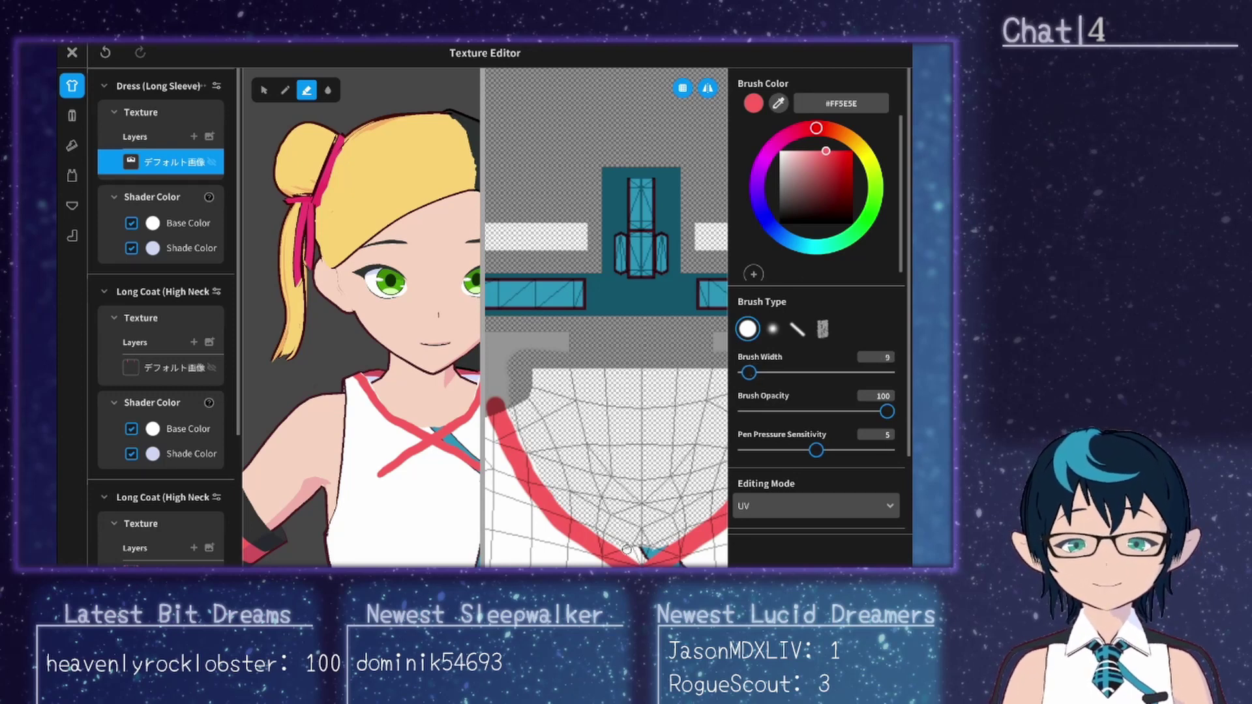
mouse_move(626, 549)
left_mouse_down()
mouse_move(642, 554)
mouse_move(644, 540)
left_mouse_up()
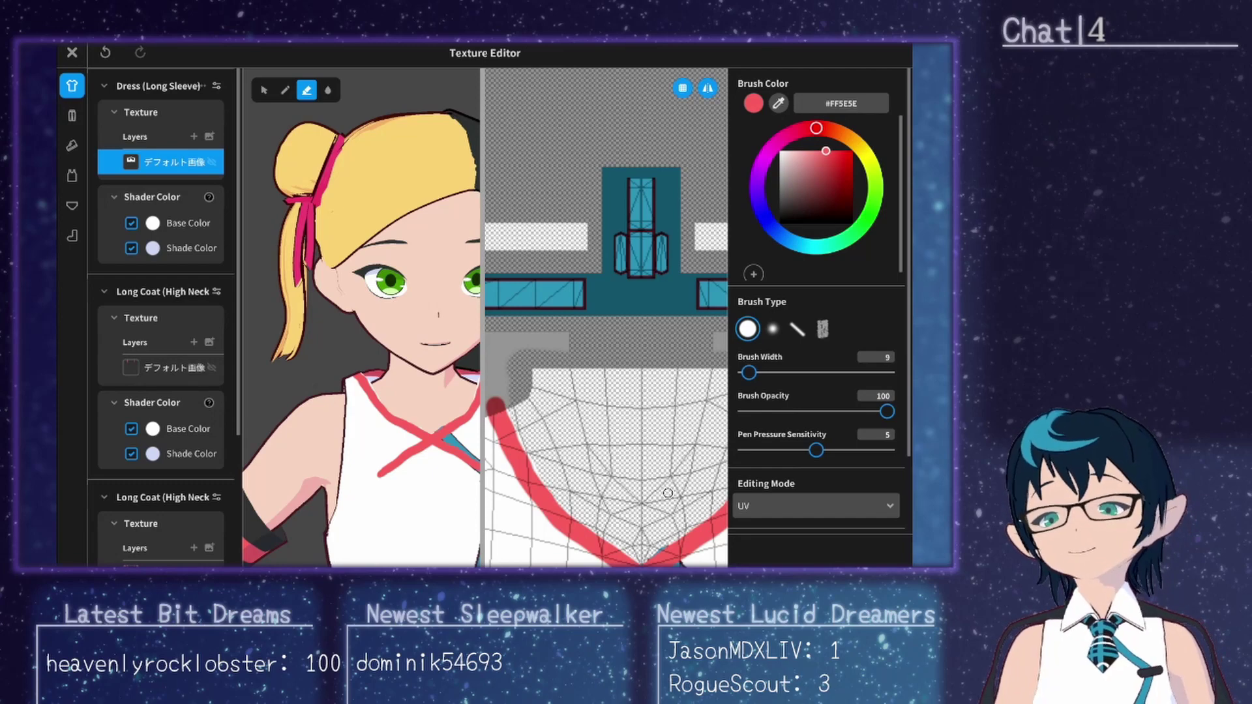
Step: Turn off mirroring and cover the red tail below the V's crossing on the strapless side with #FFFFFF at brush width 30
left_click(757, 105)
scroll(607, 319, "down", 5)
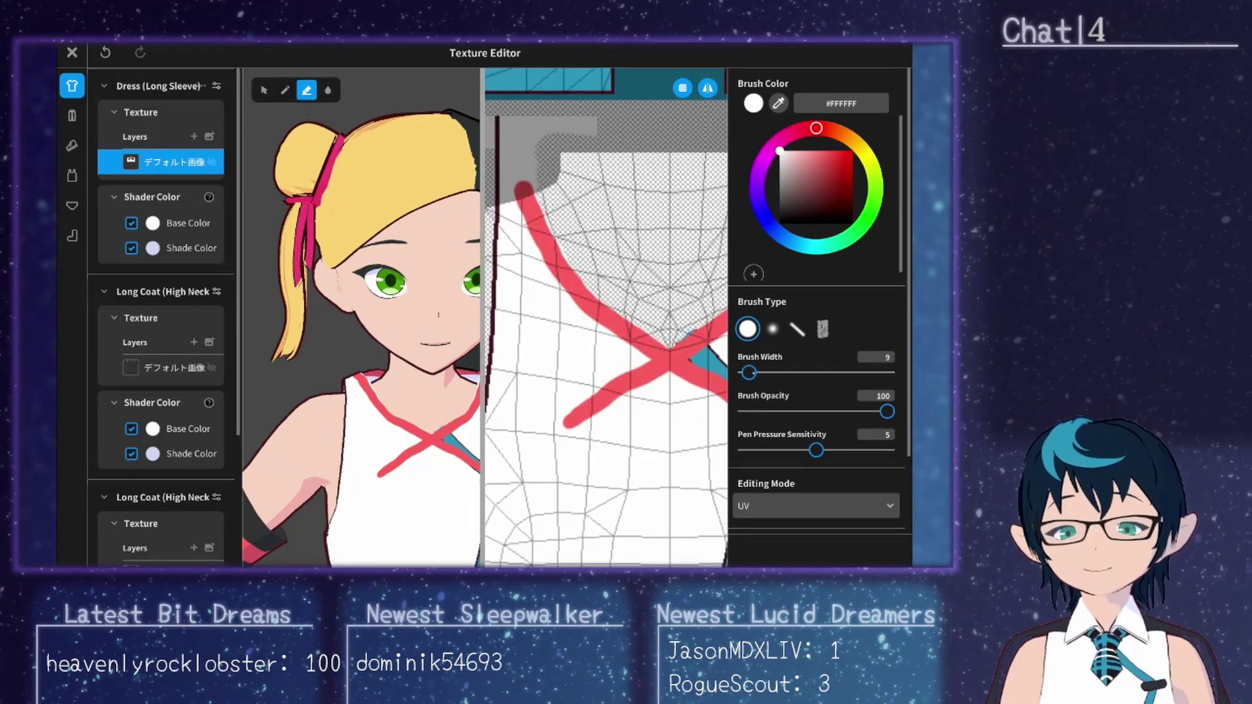
left_click_drag(748, 372, 759, 372)
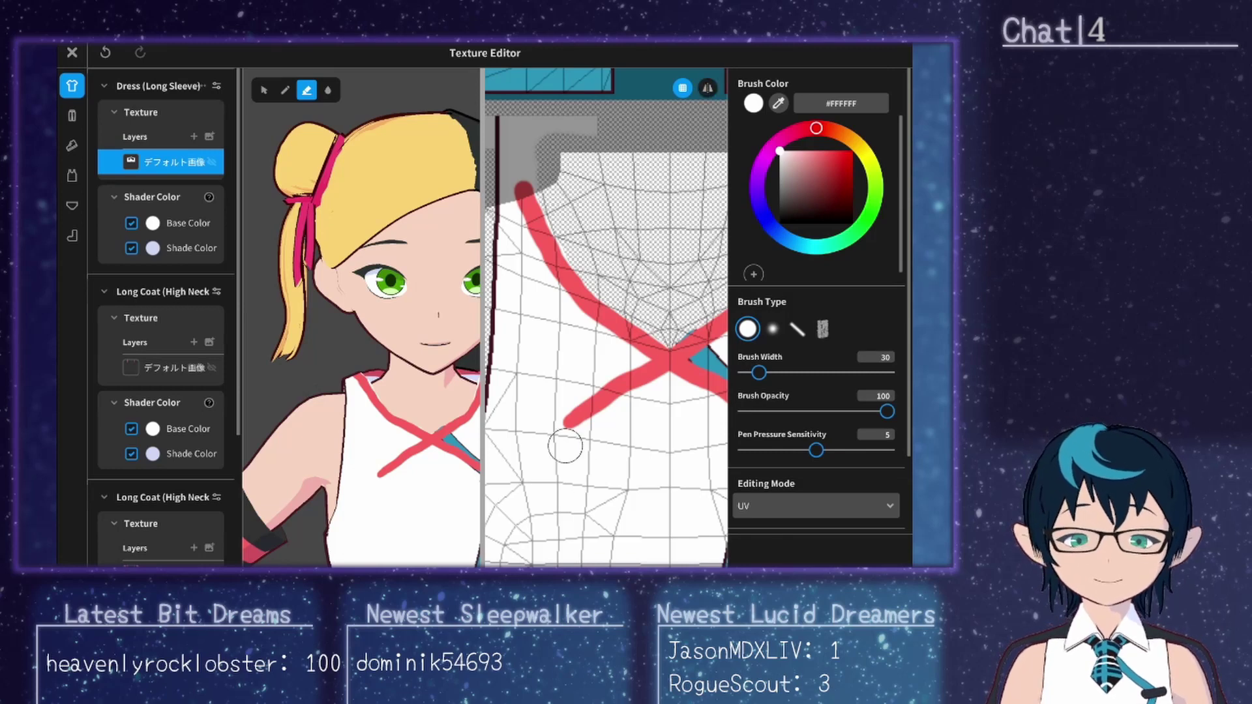
mouse_move(562, 440)
left_mouse_down()
mouse_move(581, 433)
mouse_move(572, 395)
left_mouse_up()
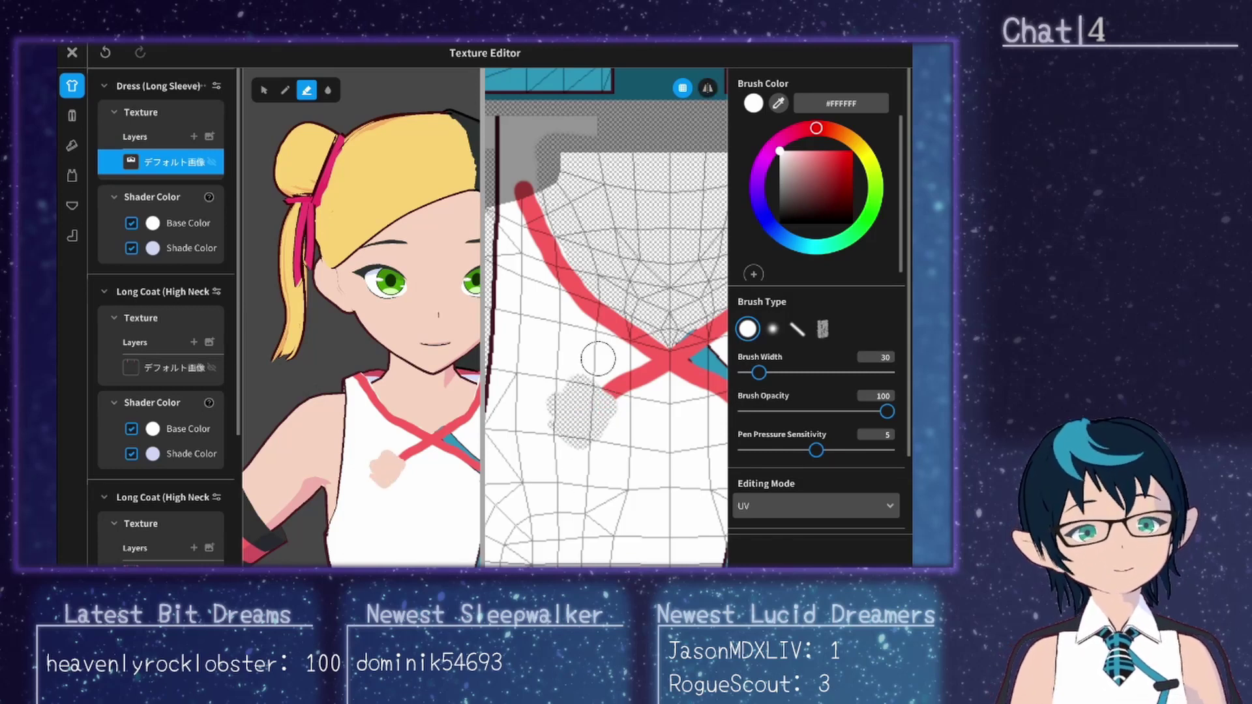
key("ctrl+z")
key("b")
mouse_move(551, 425)
left_mouse_down()
mouse_move(564, 401)
mouse_move(603, 429)
mouse_move(588, 394)
mouse_move(642, 400)
mouse_move(652, 377)
left_mouse_up()
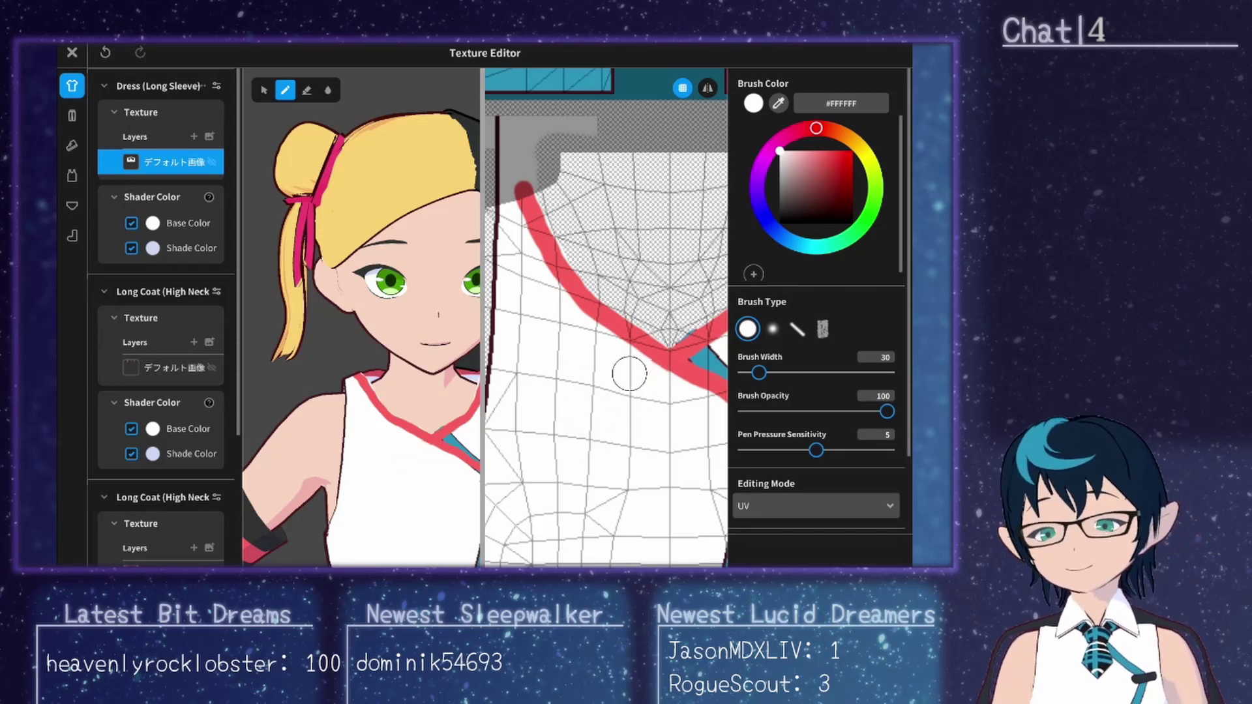
Step: Touch up the front V neckline's band with sampled red #FF5D5D, using mirrored painting at brush width 11
scroll(629, 373, "down", 3)
scroll(362, 359, "down", 5)
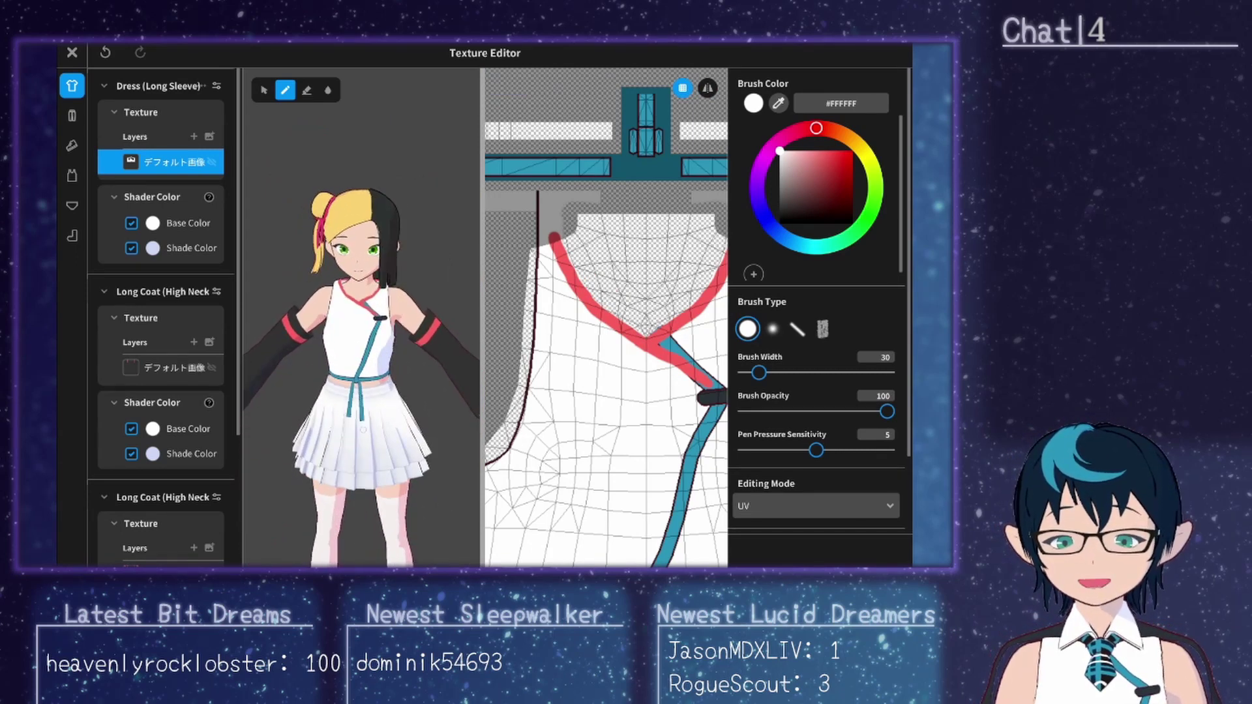
scroll(371, 430, "up", 5)
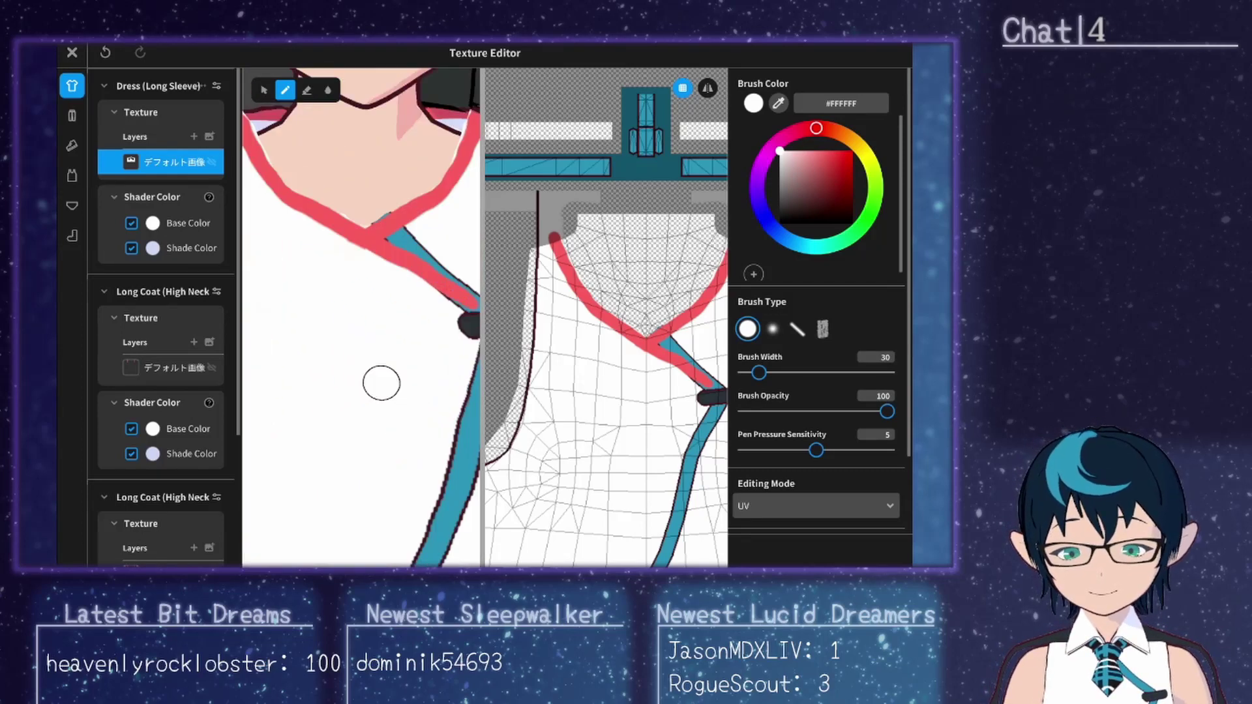
scroll(368, 446, "up", 5)
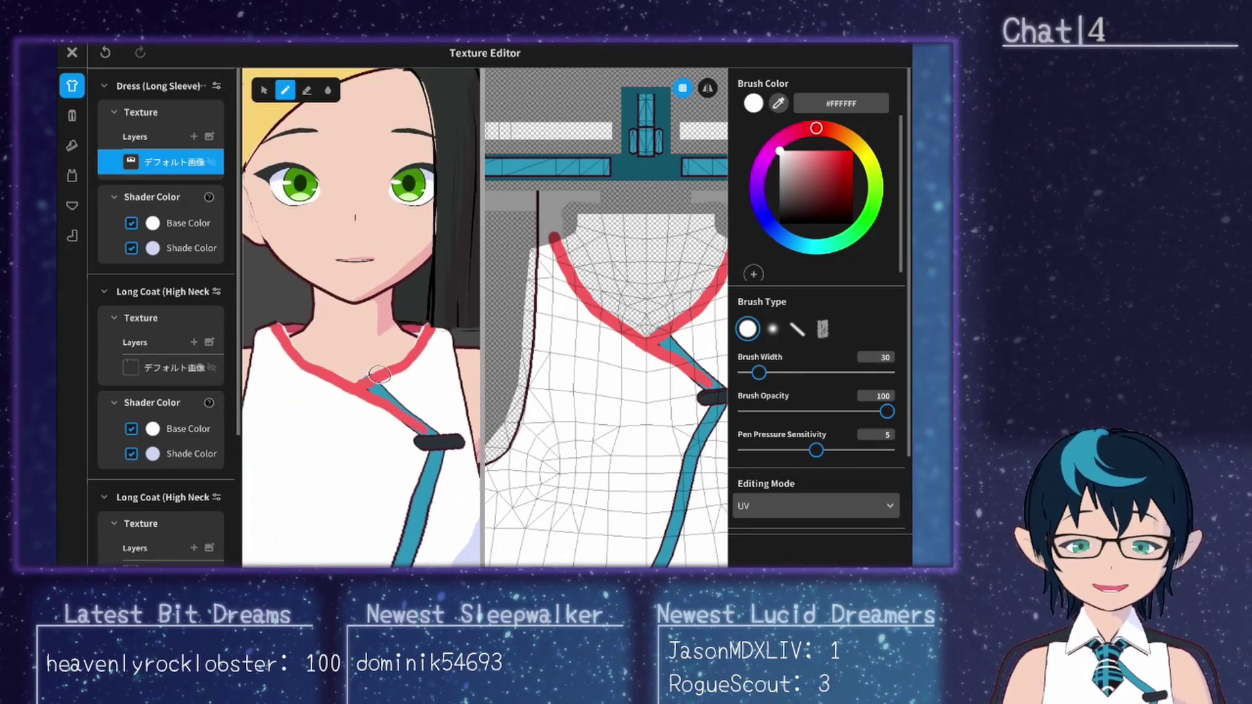
left_click(780, 103)
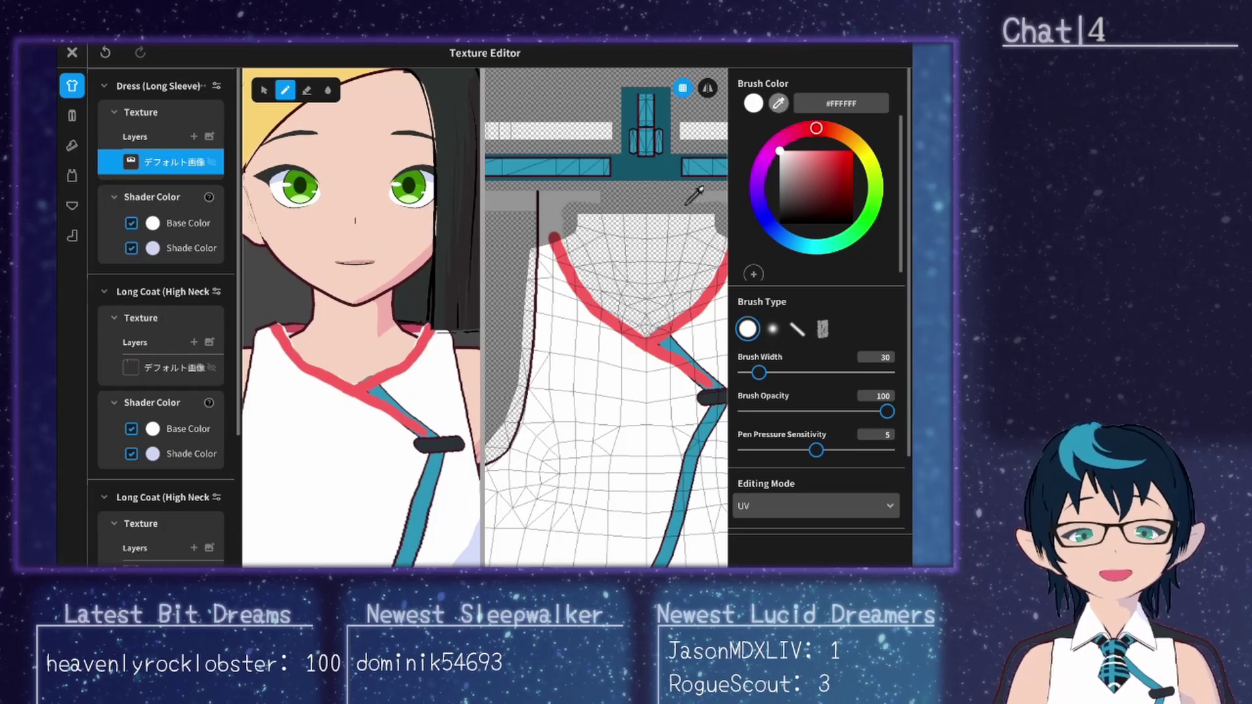
left_click(608, 298)
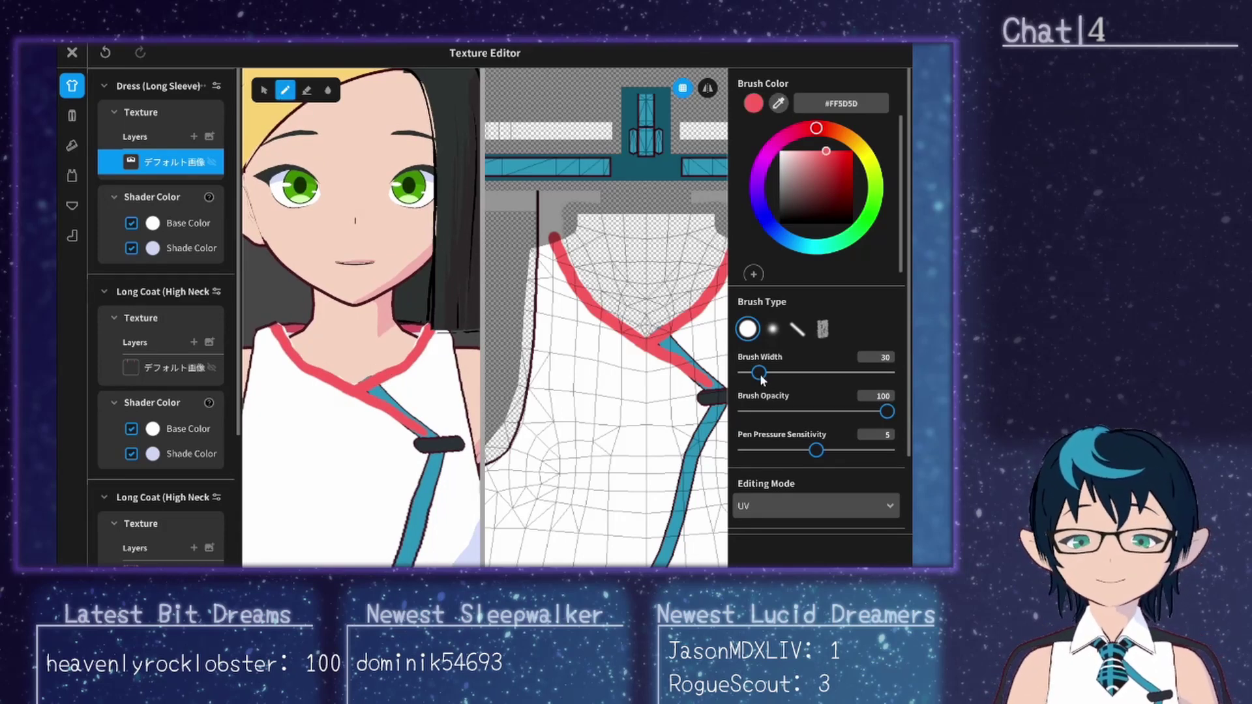
left_click_drag(760, 373, 755, 373)
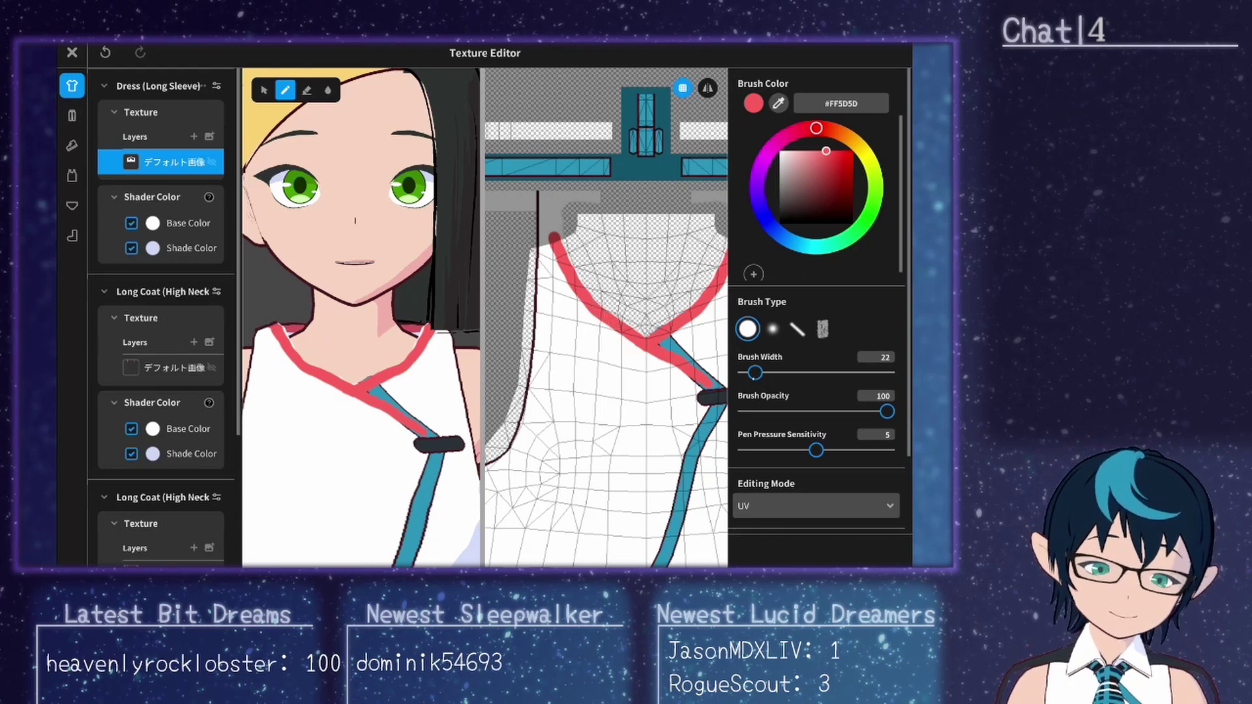
left_click_drag(755, 373, 750, 372)
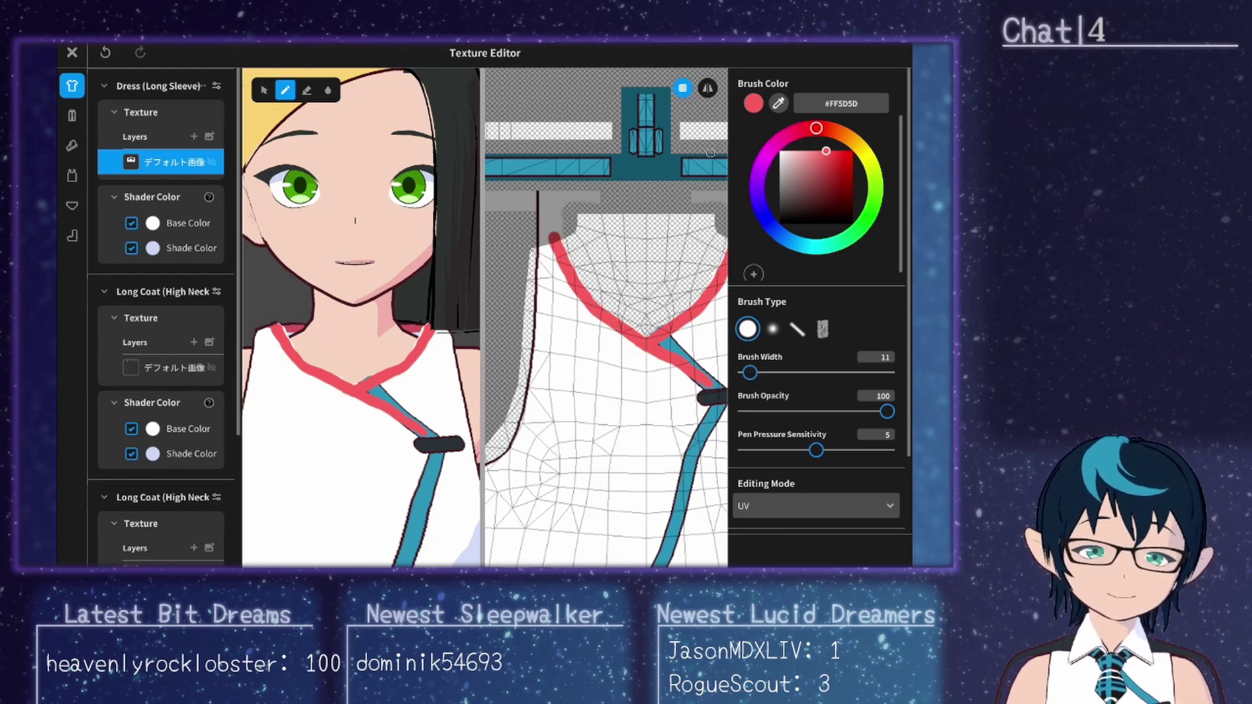
left_click(711, 87)
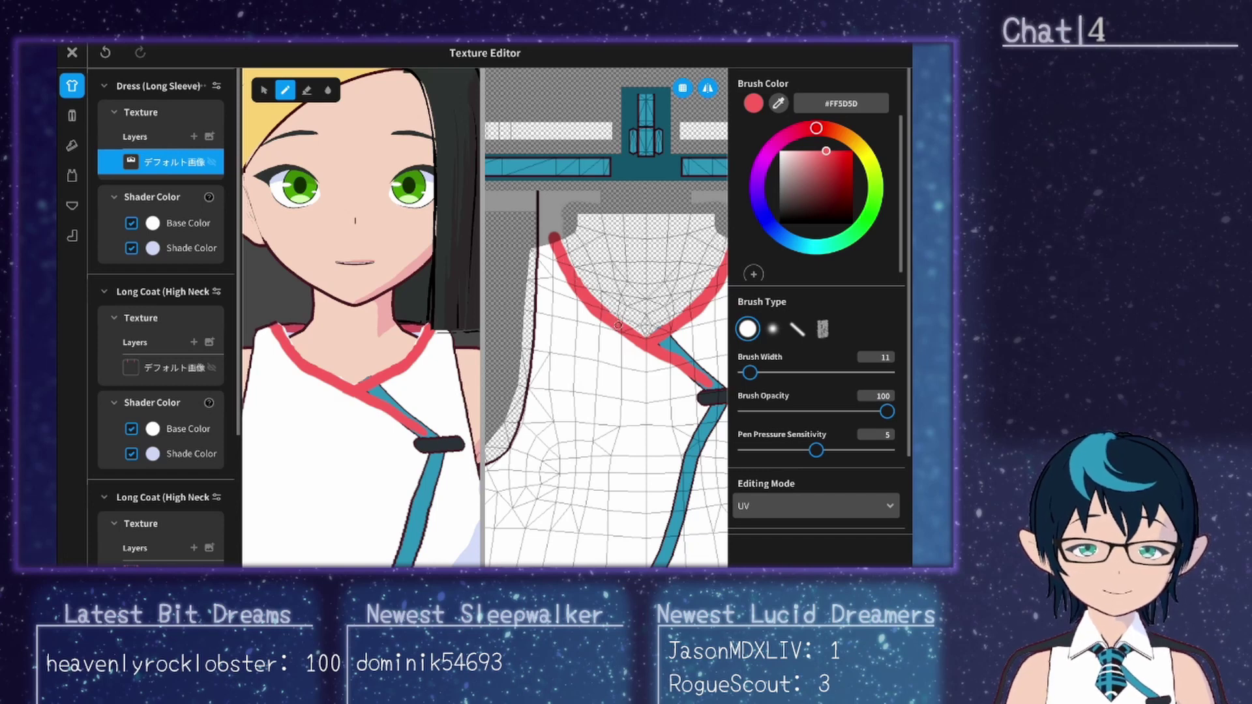
left_click_drag(596, 301, 561, 248)
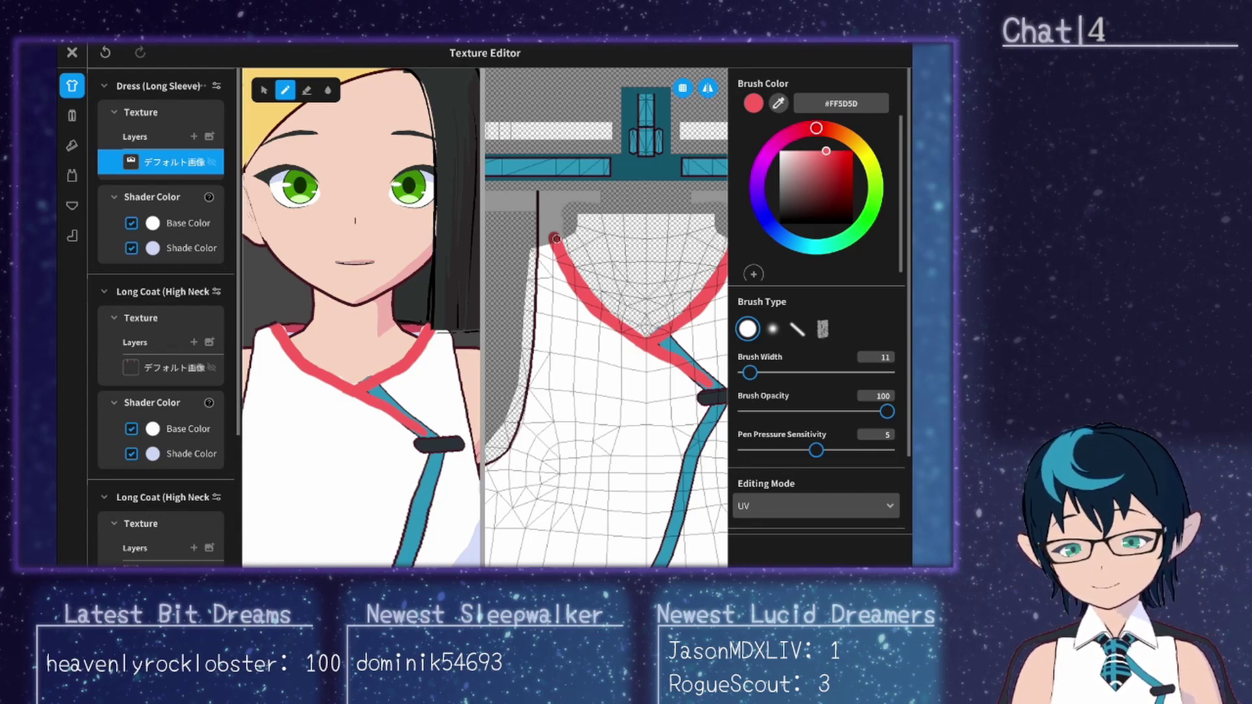
Step: Close the texture editor, saving the edited tops and bottoms as new items
left_click(73, 52)
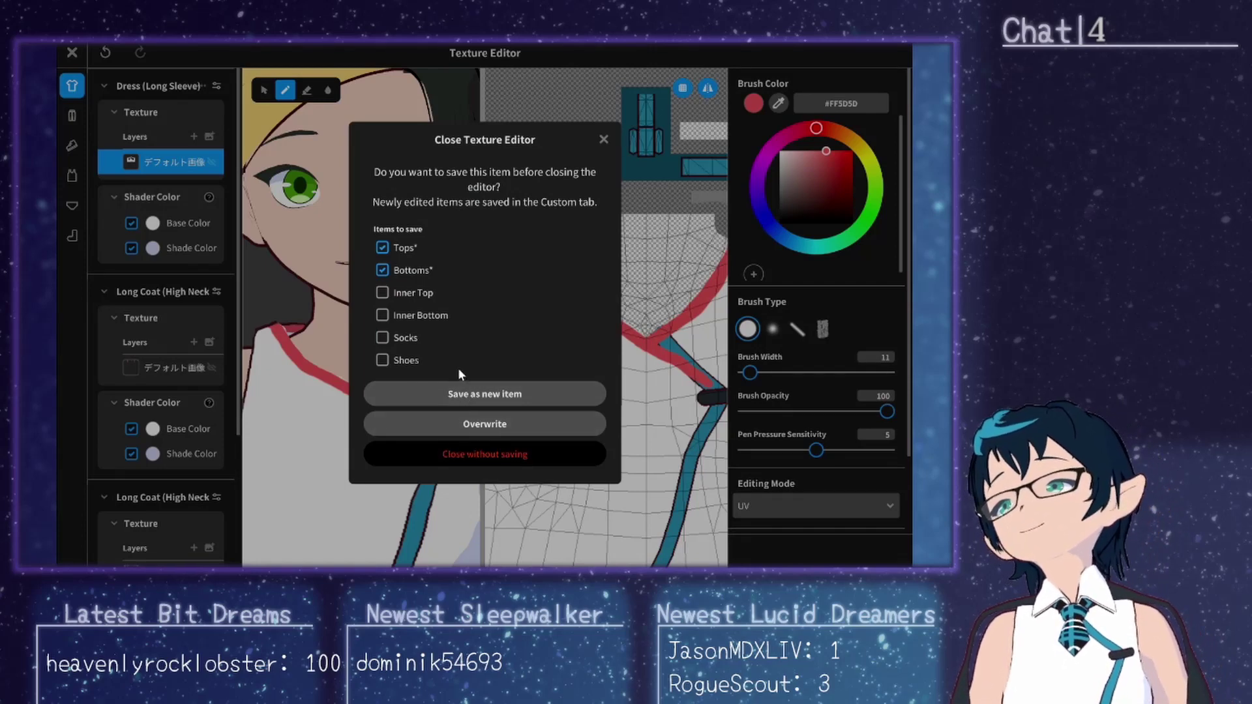
left_click(457, 393)
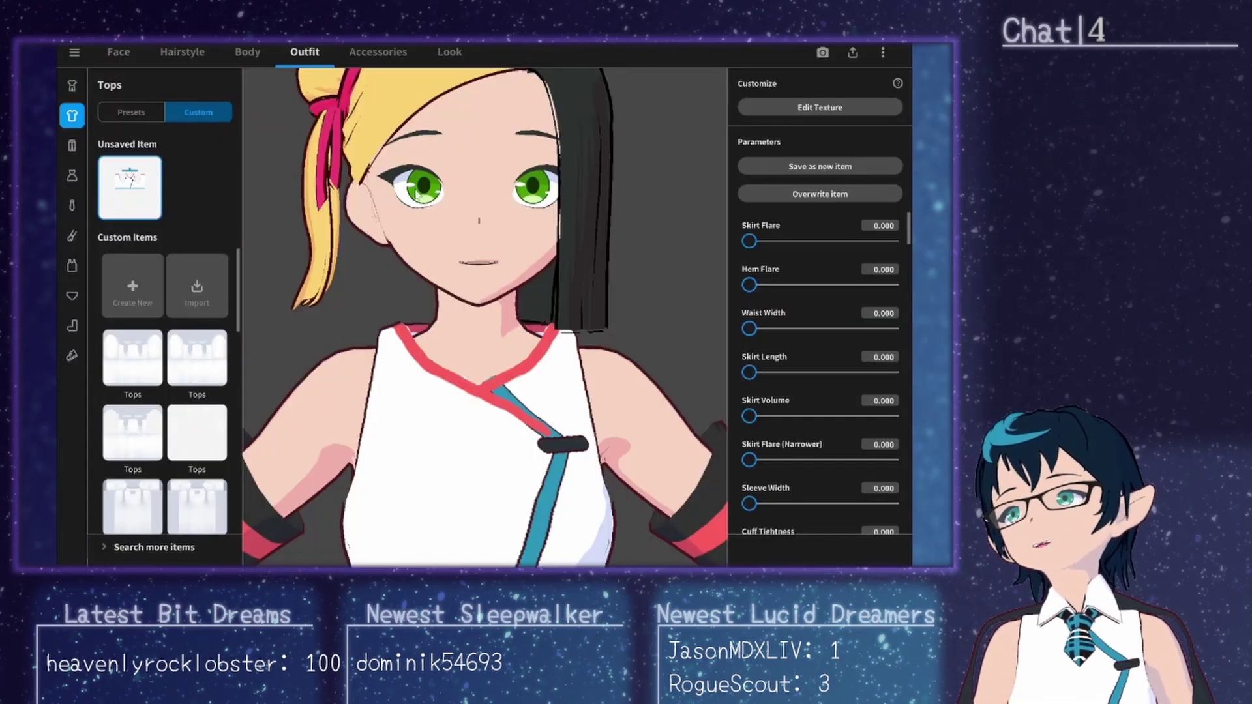
left_click(248, 52)
scroll(857, 386, "down", 5)
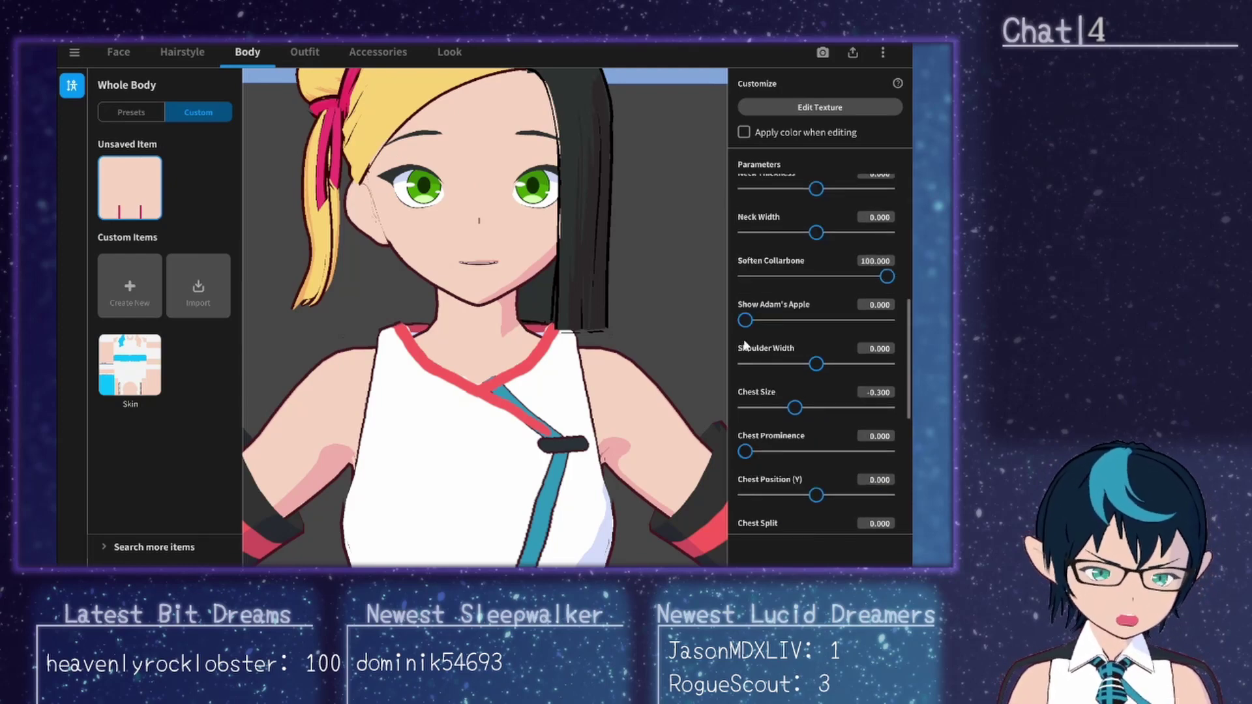
mouse_move(456, 423)
left_mouse_down()
mouse_move(476, 428)
mouse_move(444, 432)
mouse_move(481, 425)
mouse_move(455, 432)
left_mouse_up()
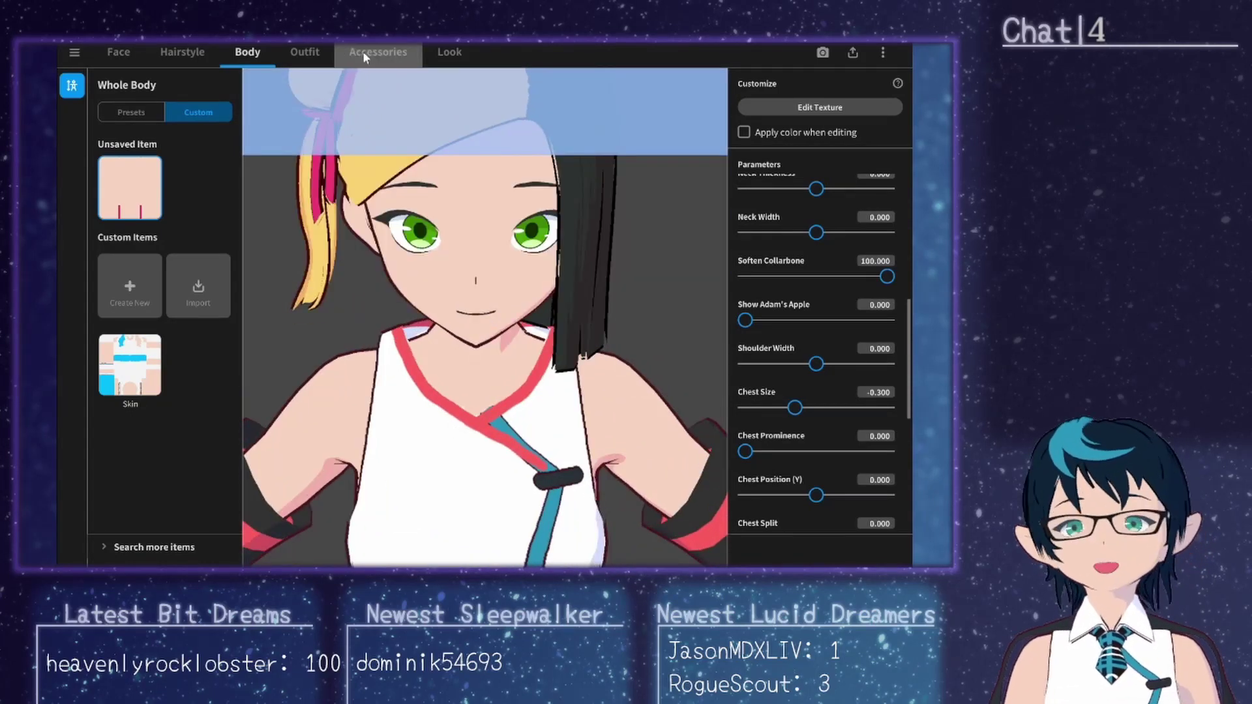
Step: Reopen the dress top's texture and trim the V neckline's outer edge with a mirrored #FFFFFF stroke at brush width 20
left_click(304, 55)
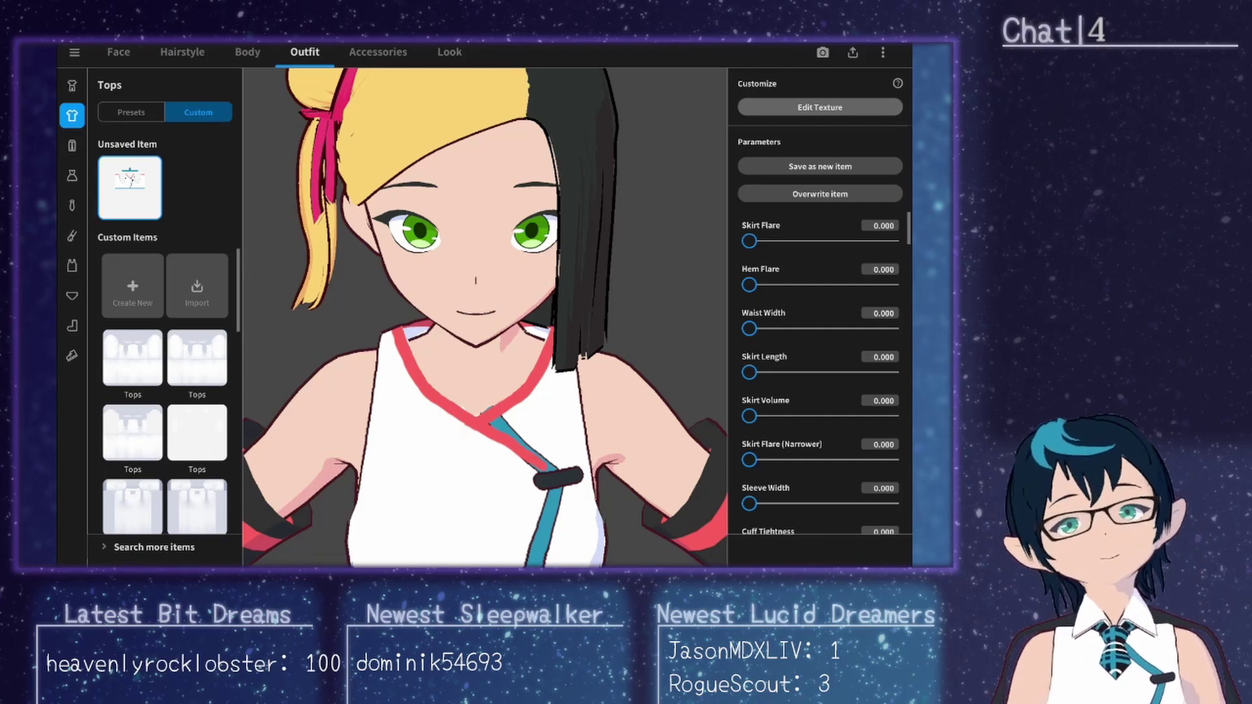
scroll(281, 333, "up", 3)
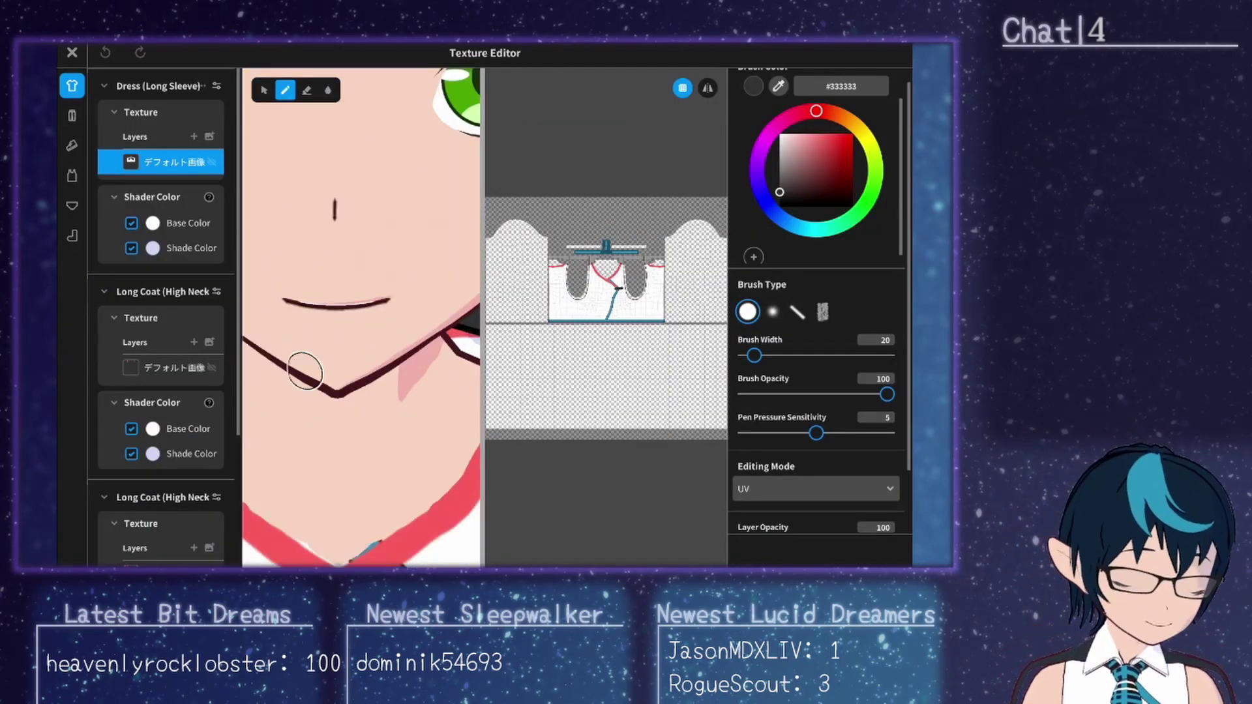
scroll(326, 339, "down", 3)
scroll(365, 326, "up", 4)
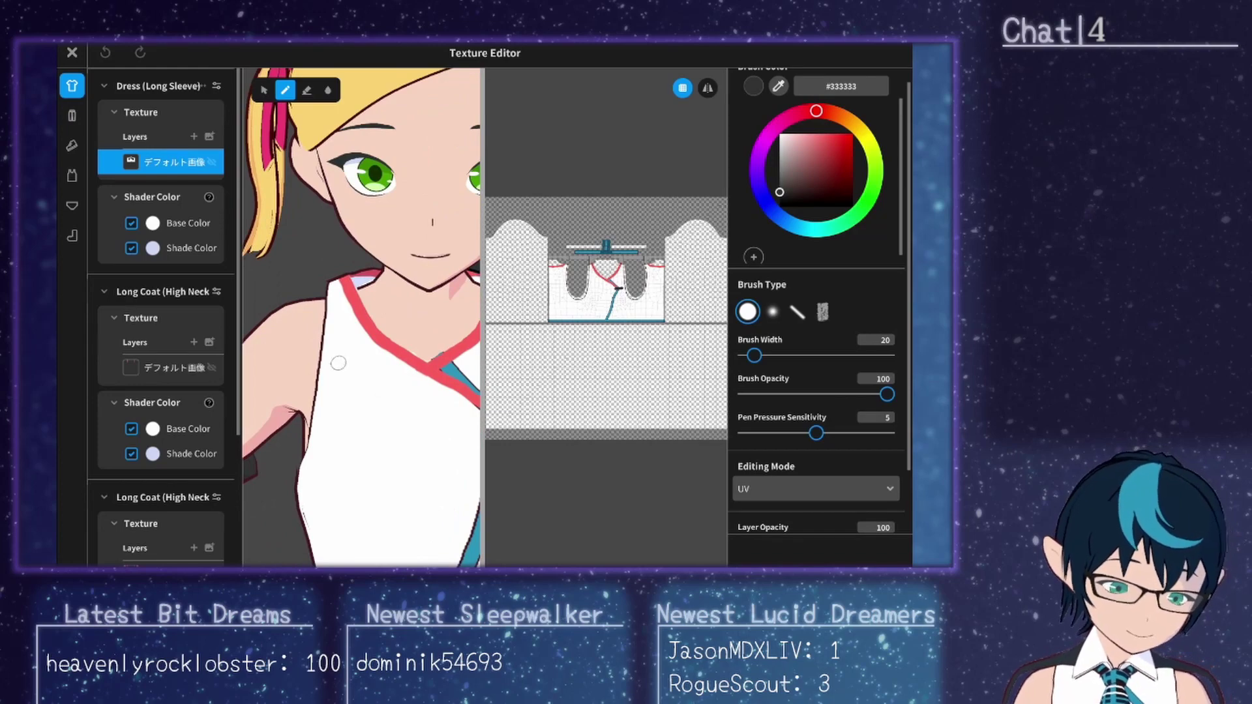
scroll(337, 361, "up", 3)
scroll(645, 286, "up", 5)
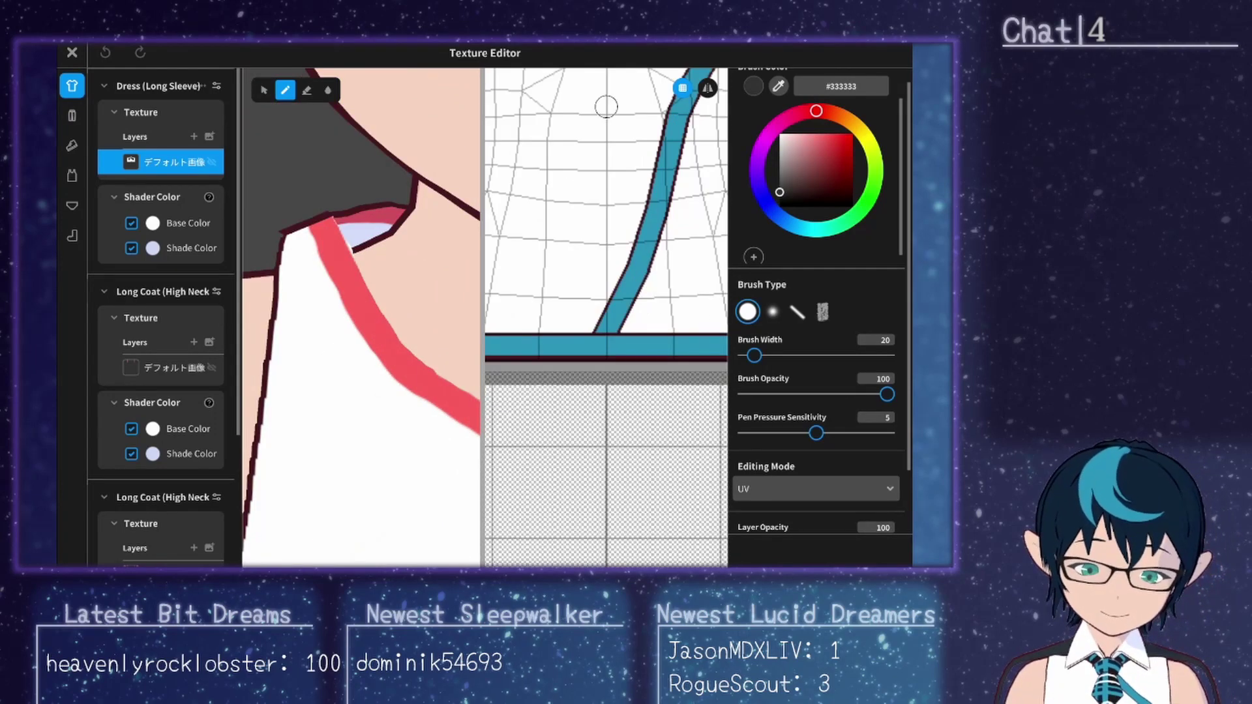
scroll(606, 106, "down", 4)
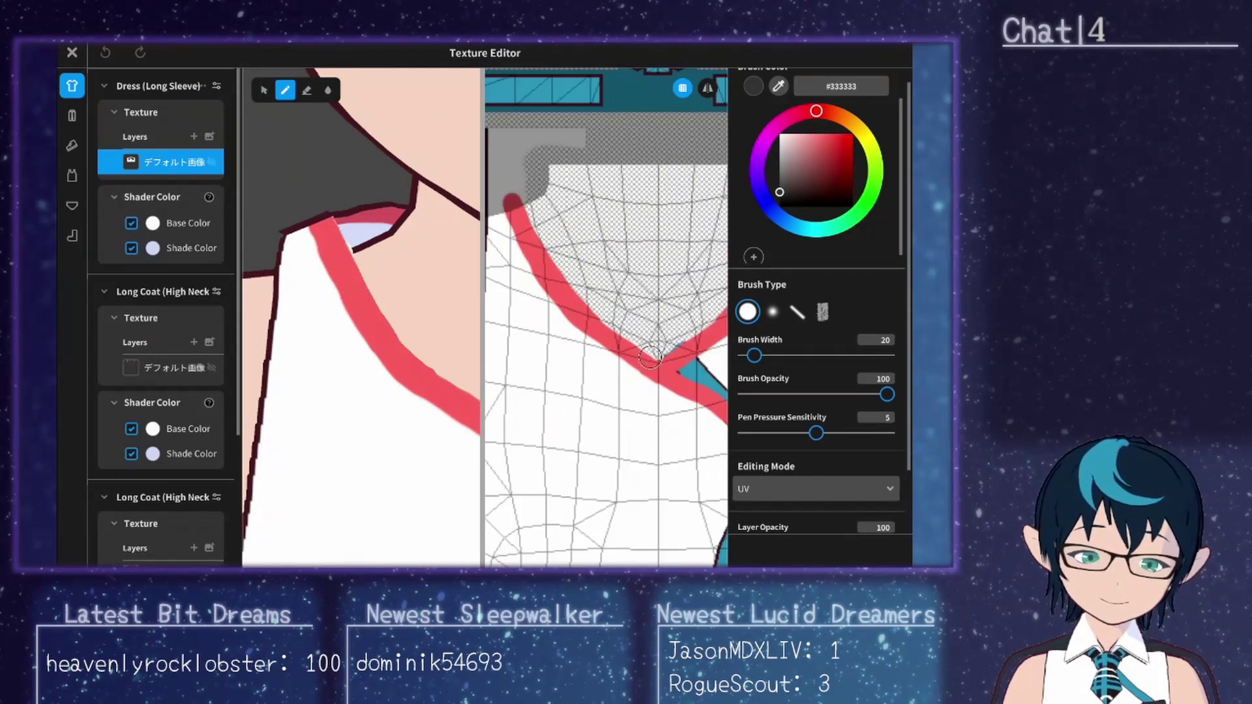
scroll(650, 356, "up", 2)
scroll(378, 365, "down", 3)
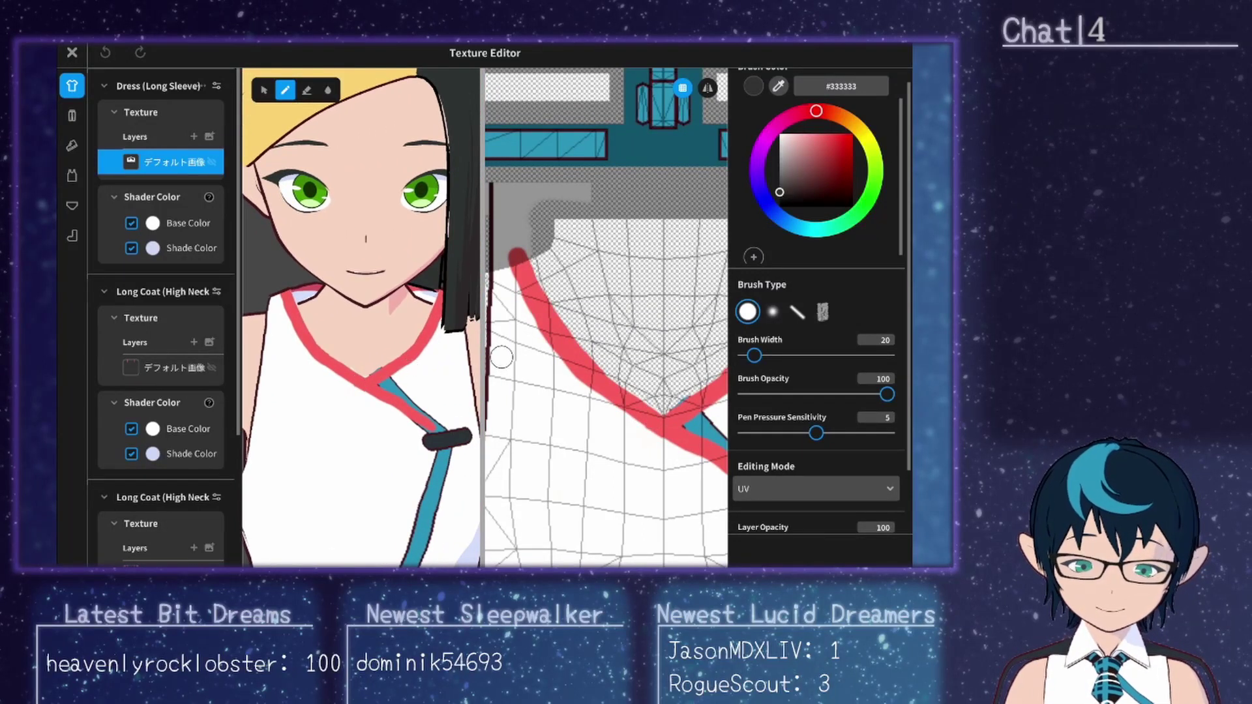
left_click_drag(779, 192, 743, 97)
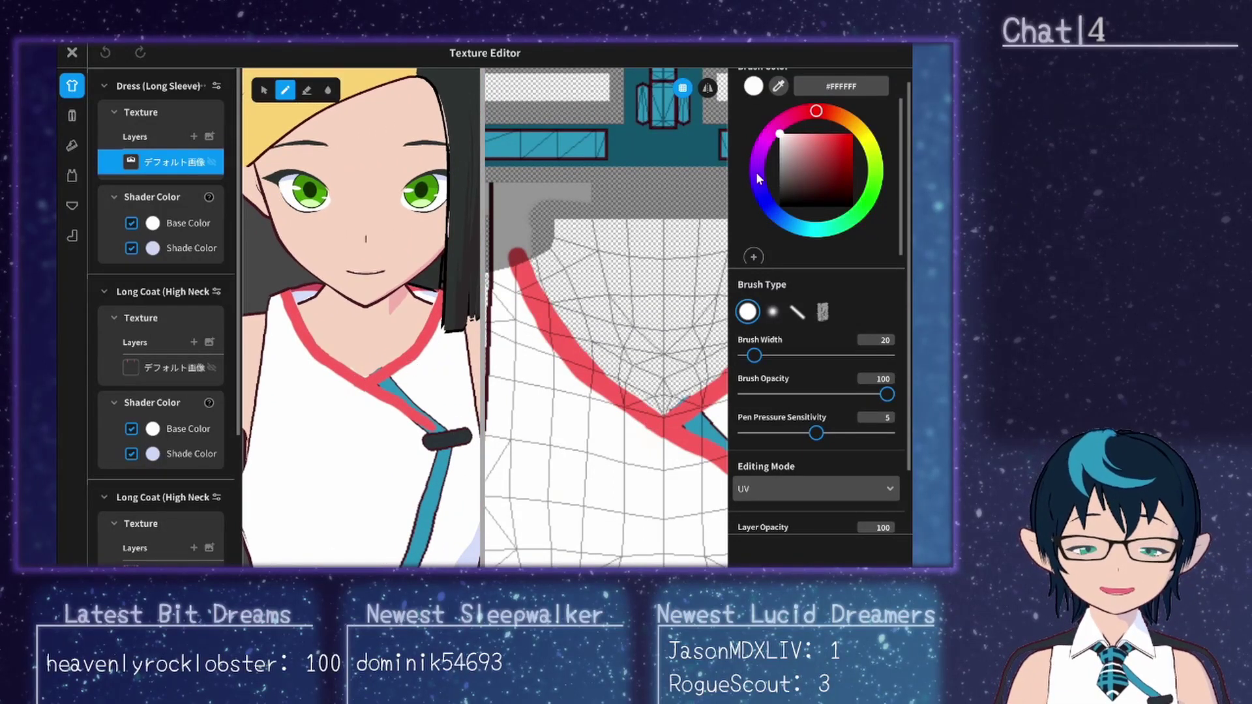
left_click(710, 87)
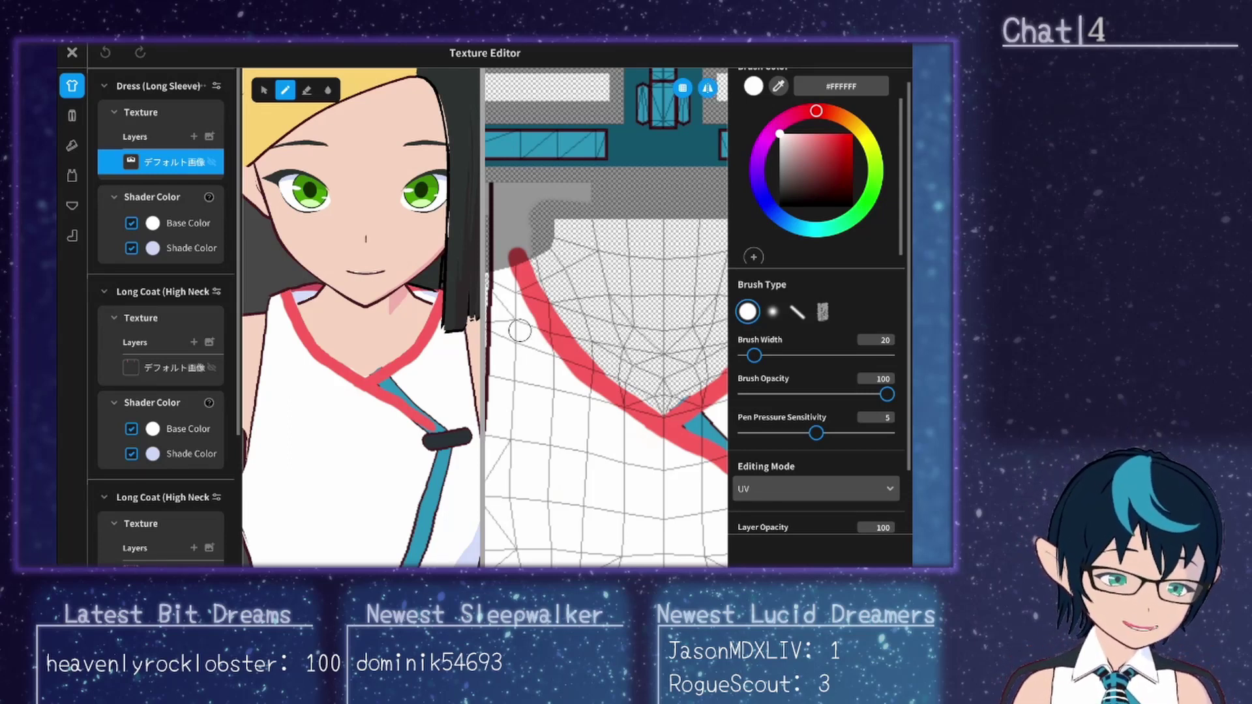
left_click_drag(537, 340, 638, 448)
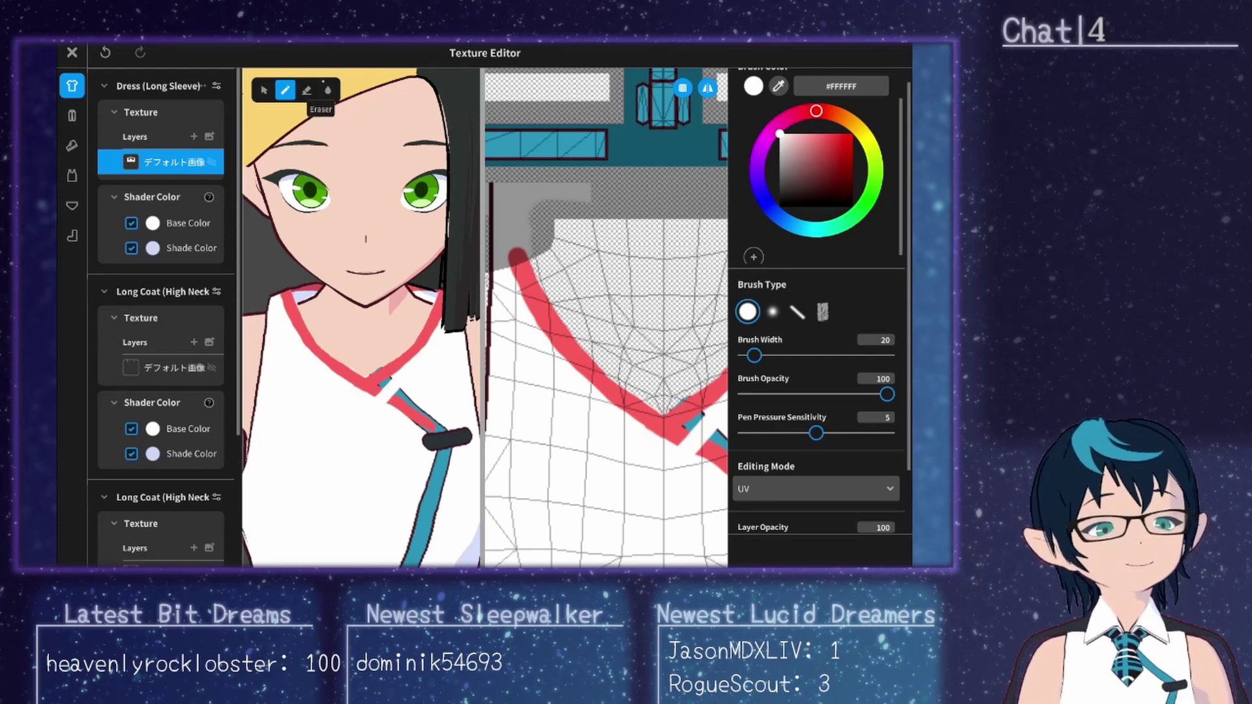
Step: Turn off mirroring and repaint the gap in the red tail below the V's tip with sampled #FF5D5D at brush width 13
left_click(581, 347)
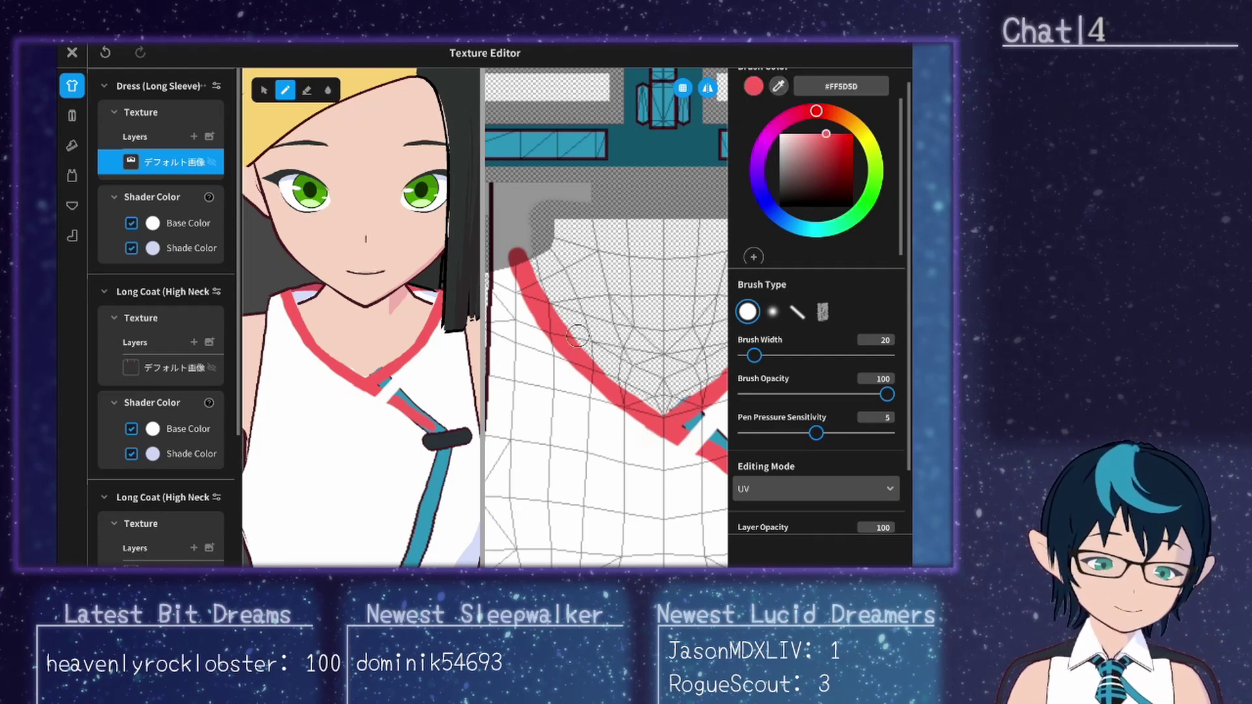
left_click_drag(754, 356, 750, 356)
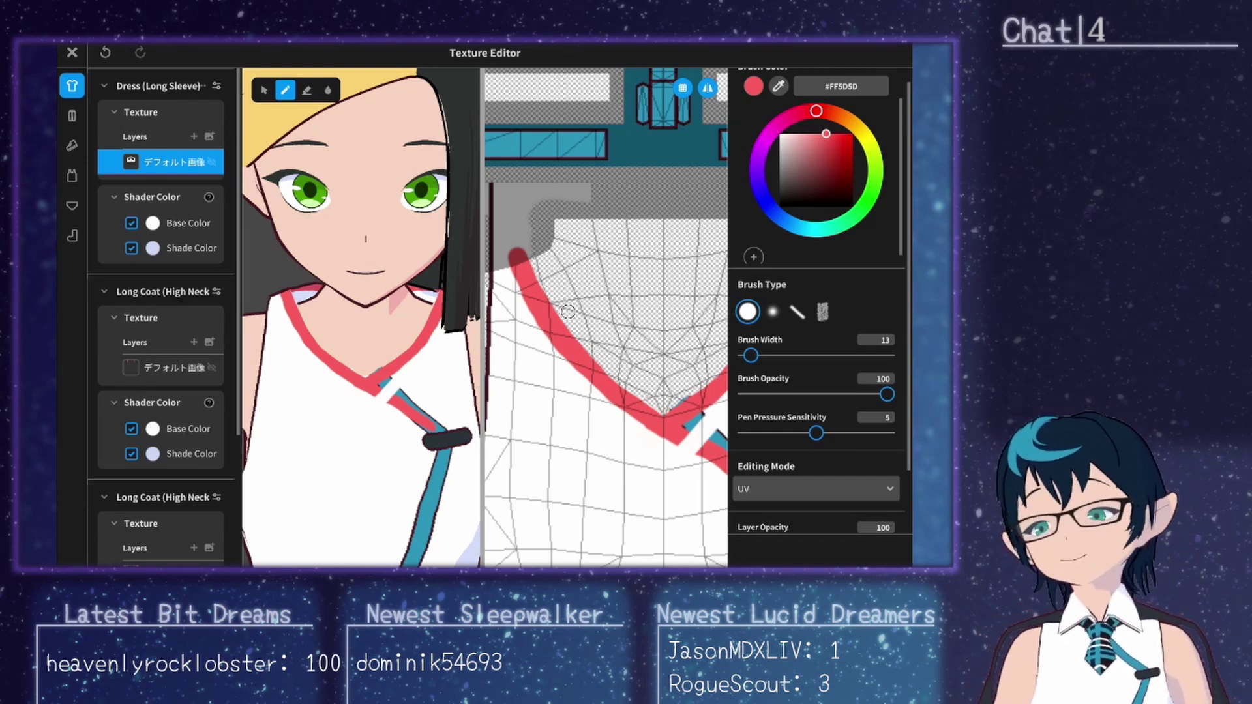
left_click(704, 89)
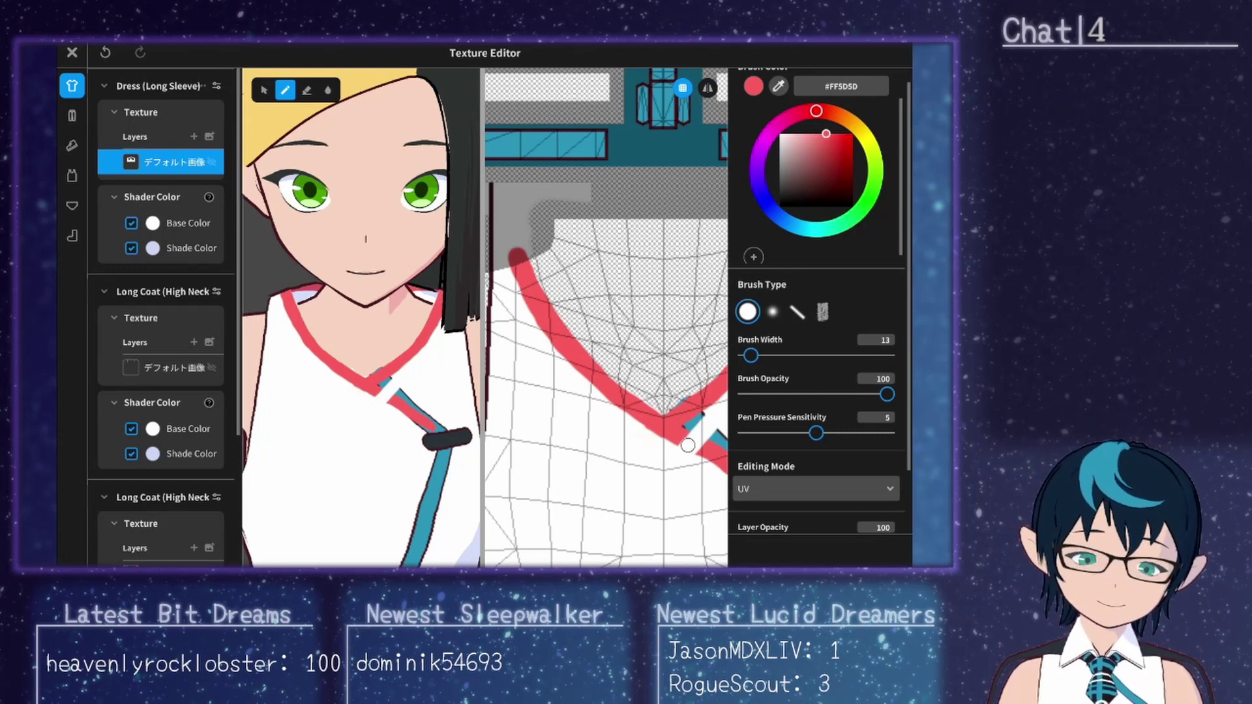
mouse_move(684, 444)
left_mouse_down()
mouse_move(701, 453)
mouse_move(682, 434)
mouse_move(701, 445)
left_mouse_up()
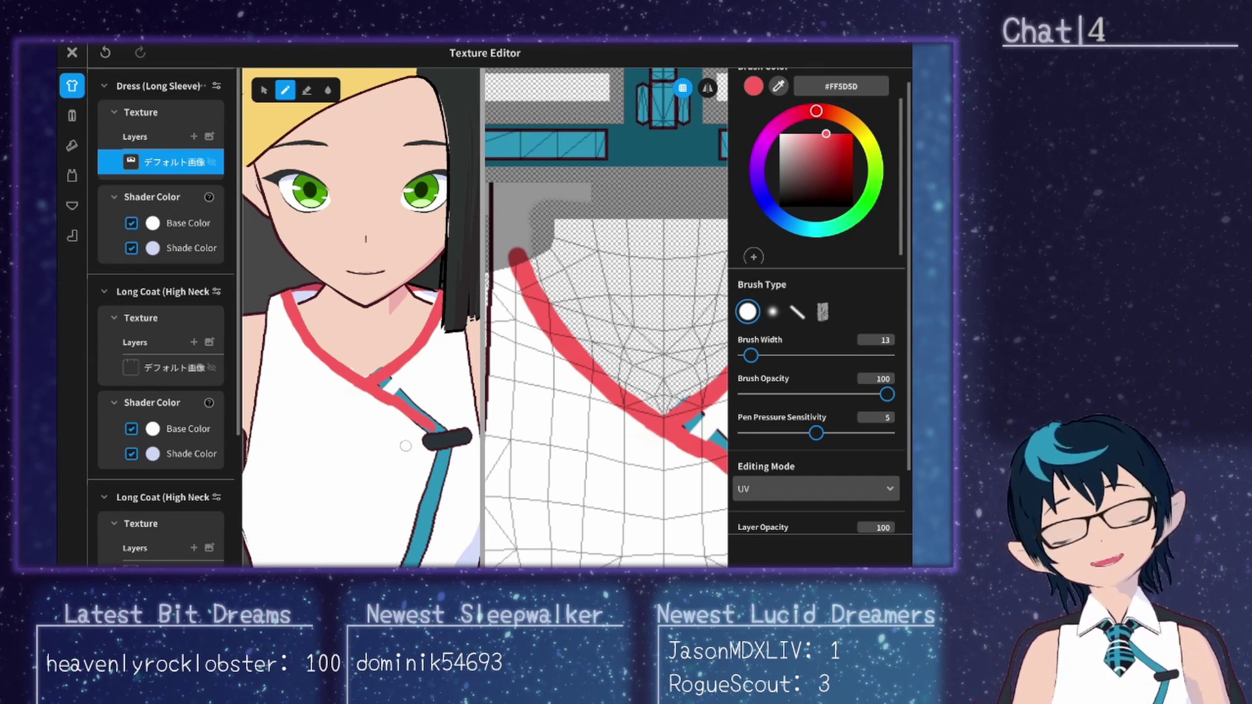
scroll(405, 446, "down", 5)
scroll(361, 339, "down", 3)
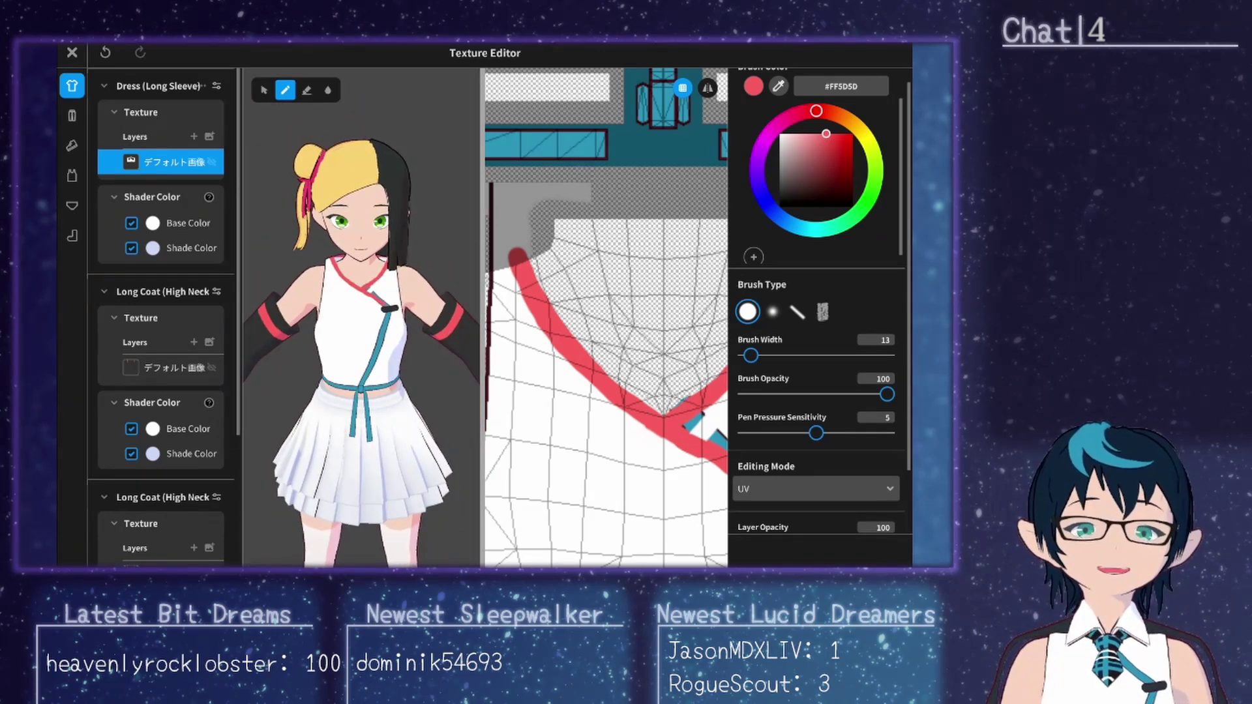
scroll(434, 483, "down", 4)
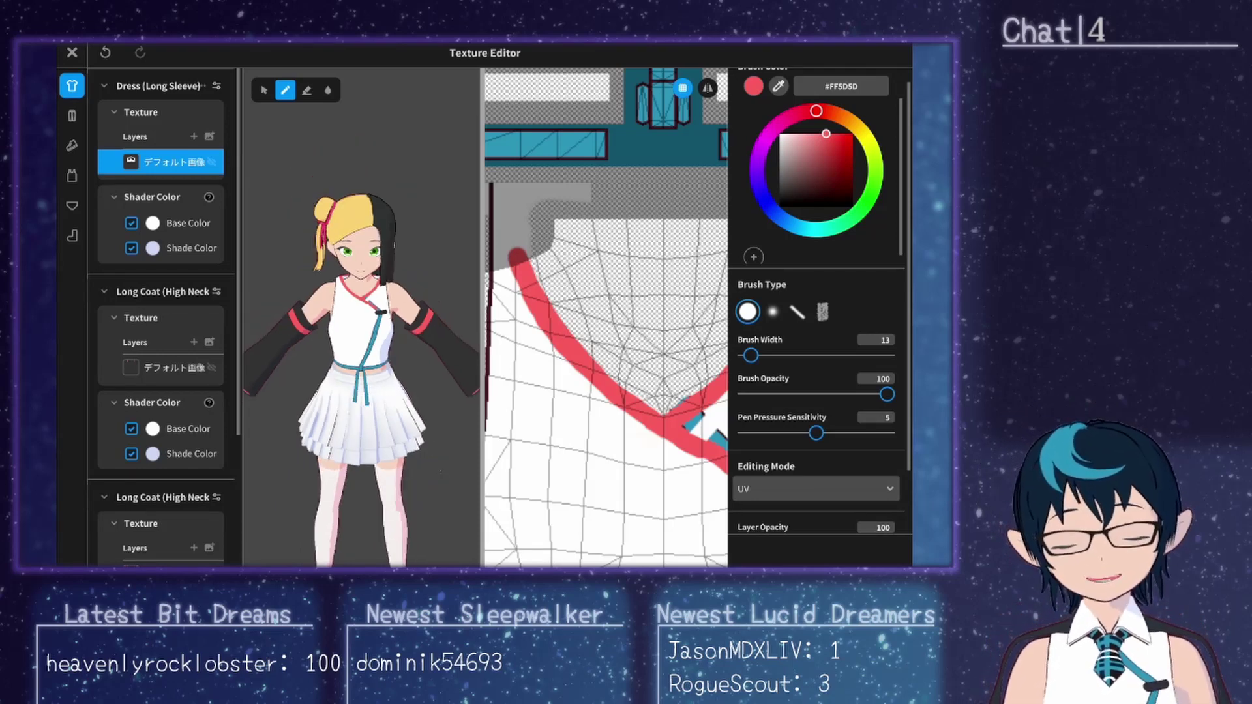
scroll(431, 479, "up", 1)
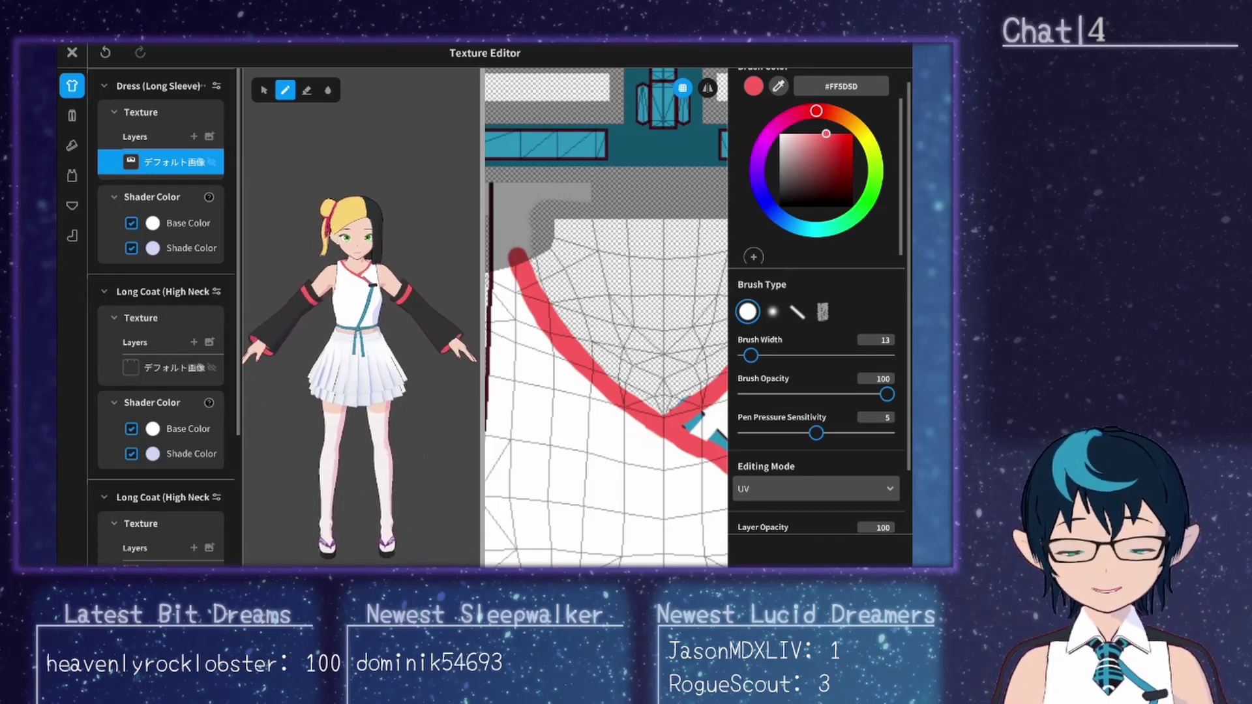
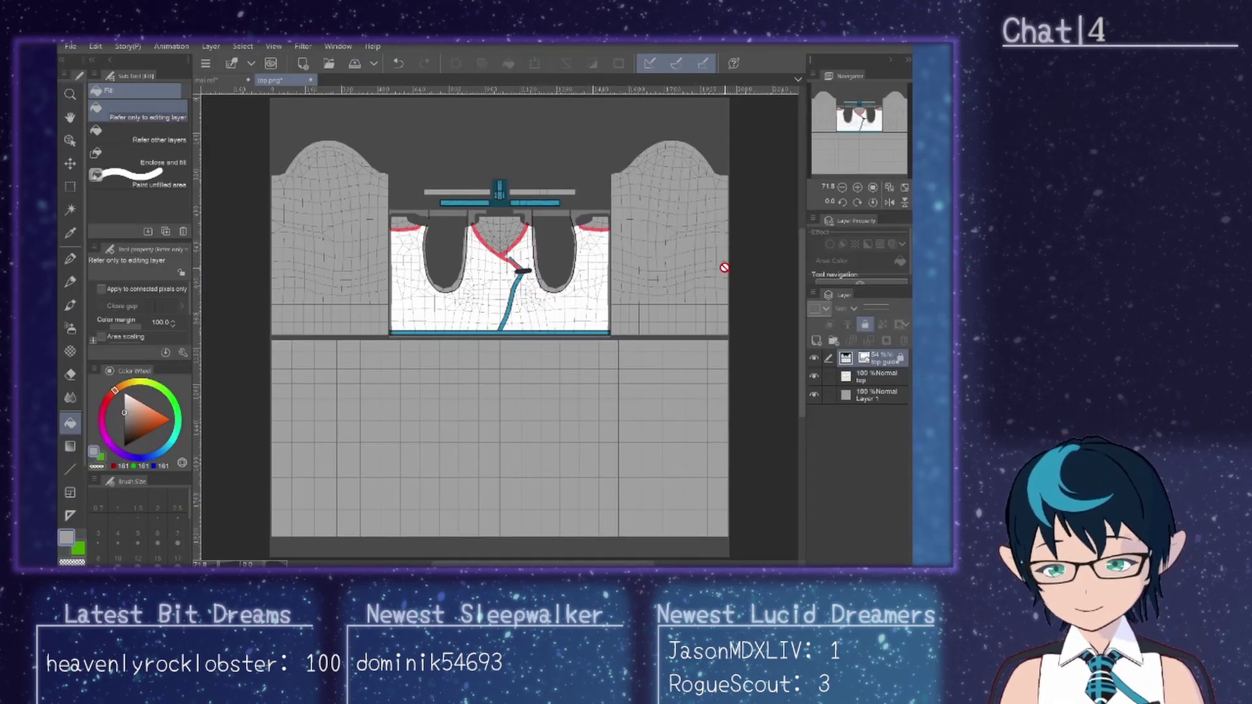
Step: Switch to the top texture in Clip Studio Paint, select its top layer, and sample the teal strap's dark outline color
scroll(538, 212, "up", 3)
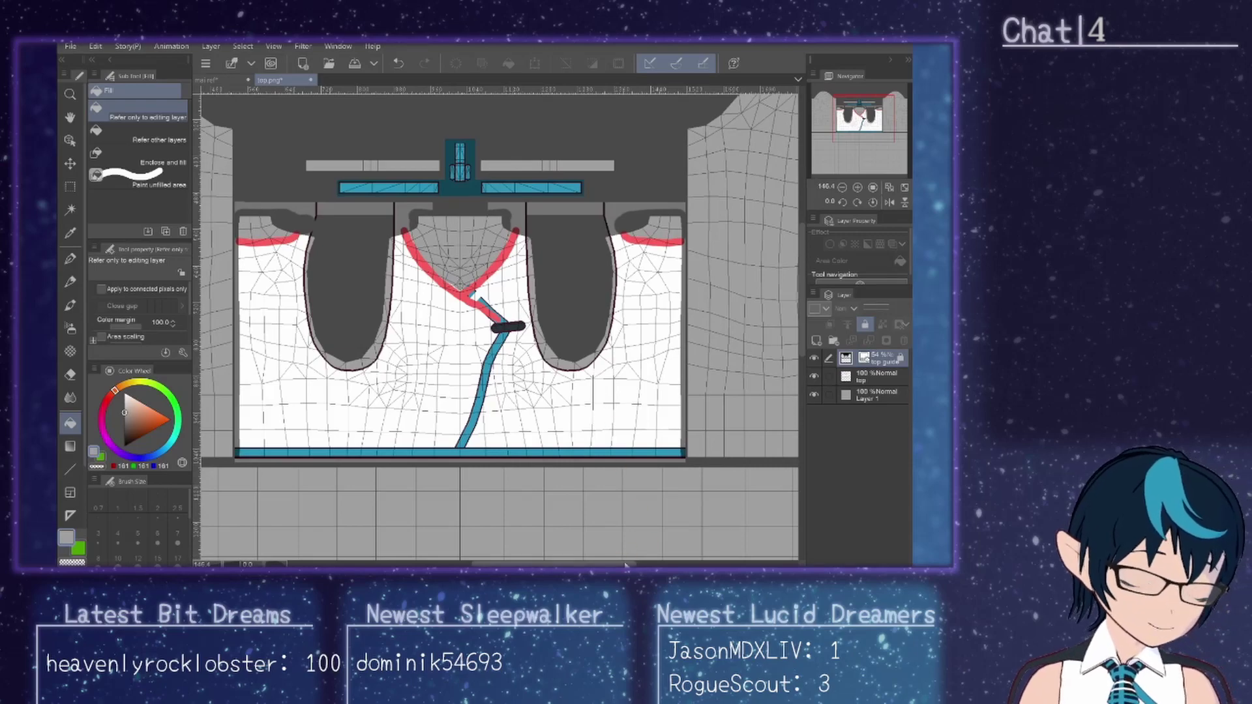
left_click(888, 378)
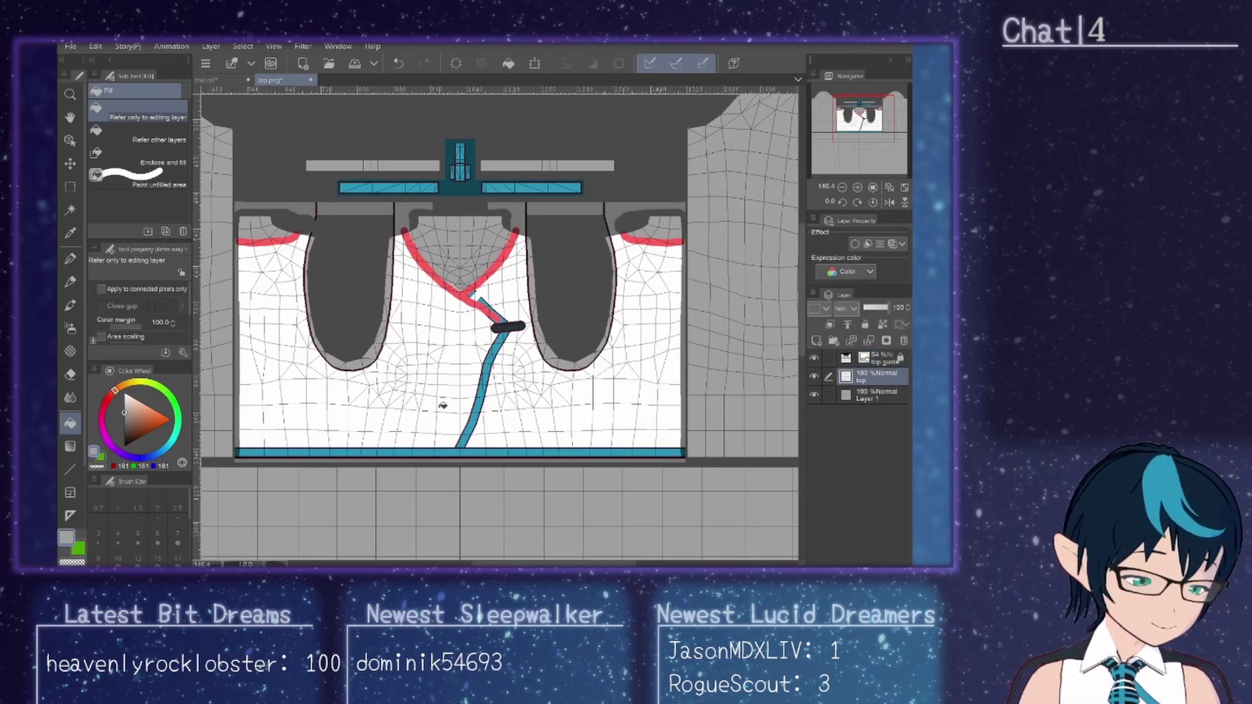
scroll(448, 409, "up", 2)
scroll(454, 415, "up", 4)
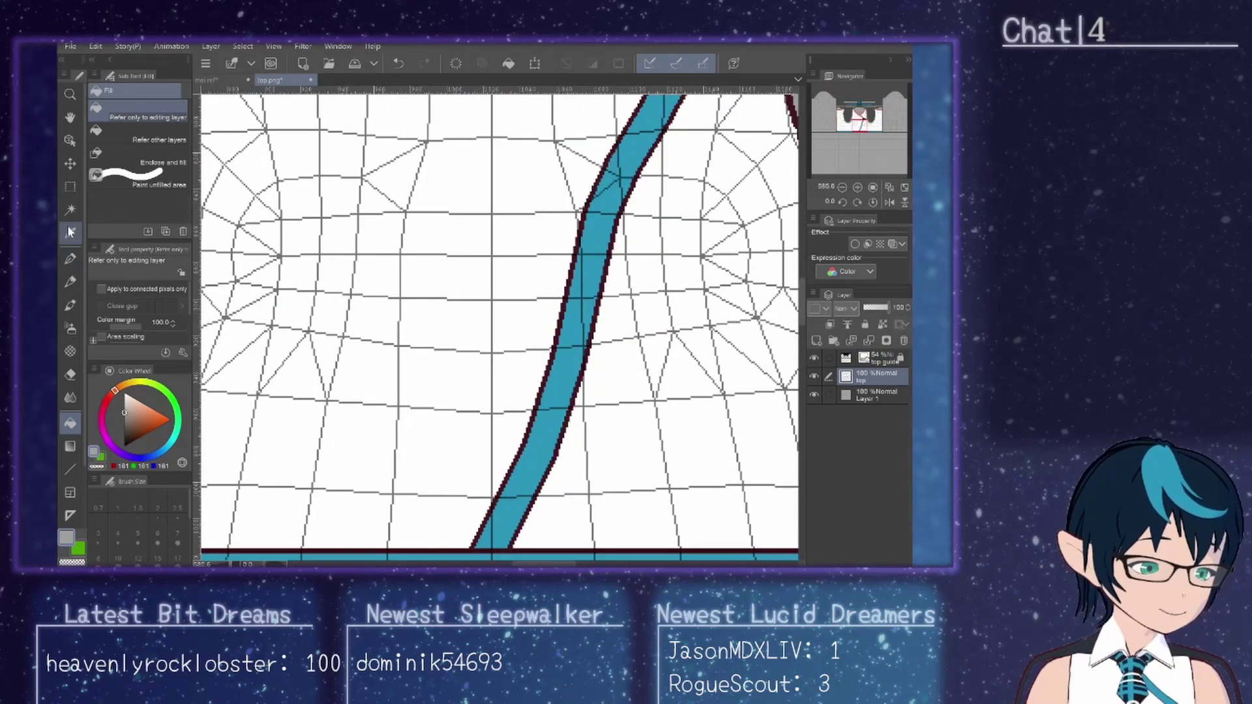
left_click(70, 235)
scroll(522, 432, "up", 2)
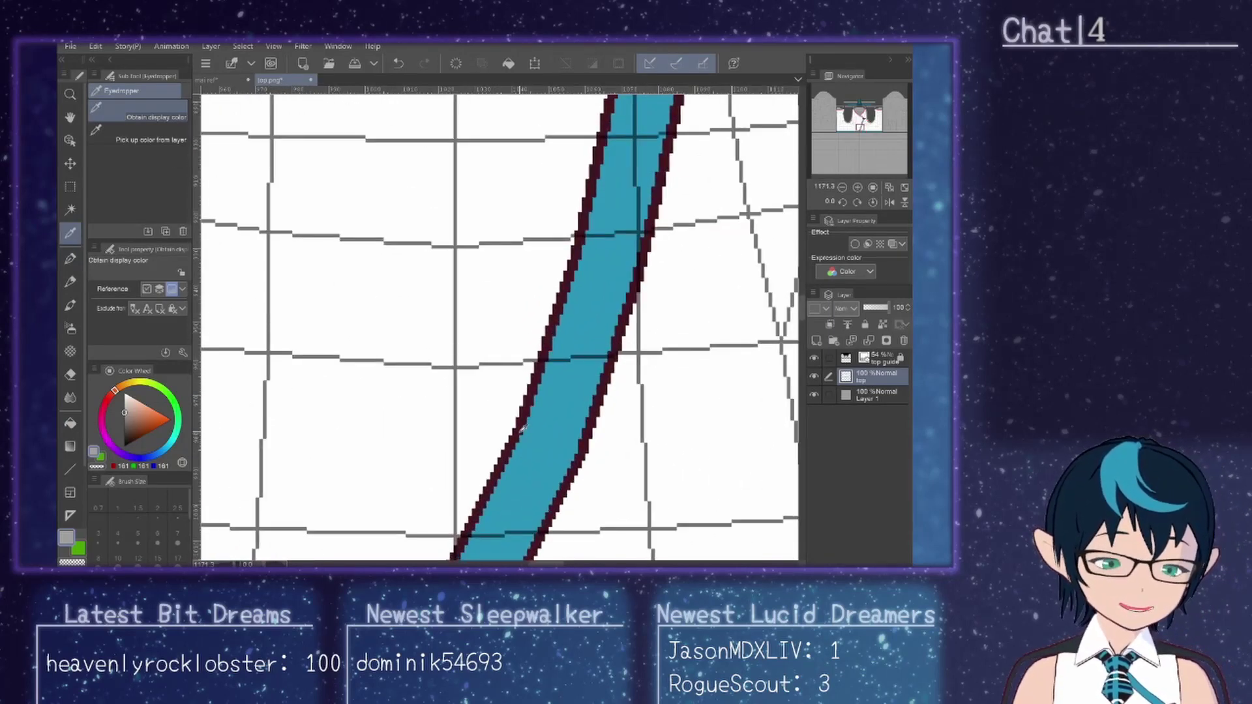
left_click(522, 432)
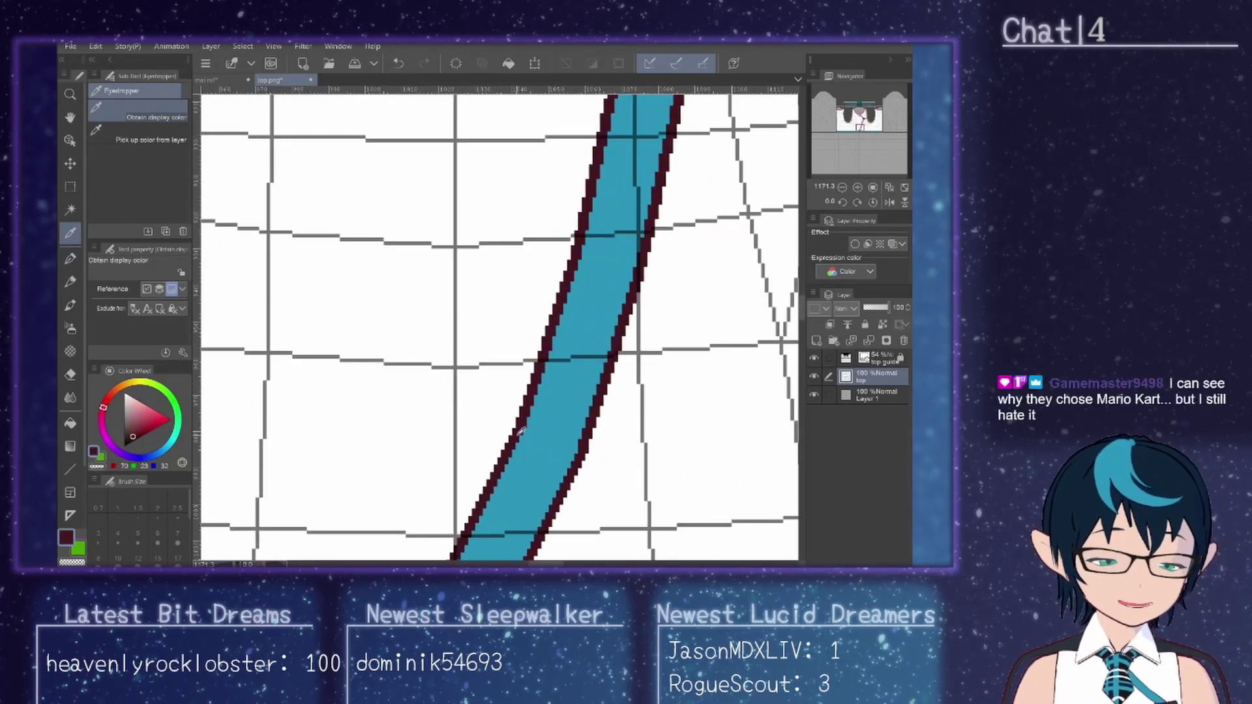
Step: Set the top layer's opacity to 51% and make a rectangular selection of the teal hem band's upper dark outline across its full width
left_click(877, 310)
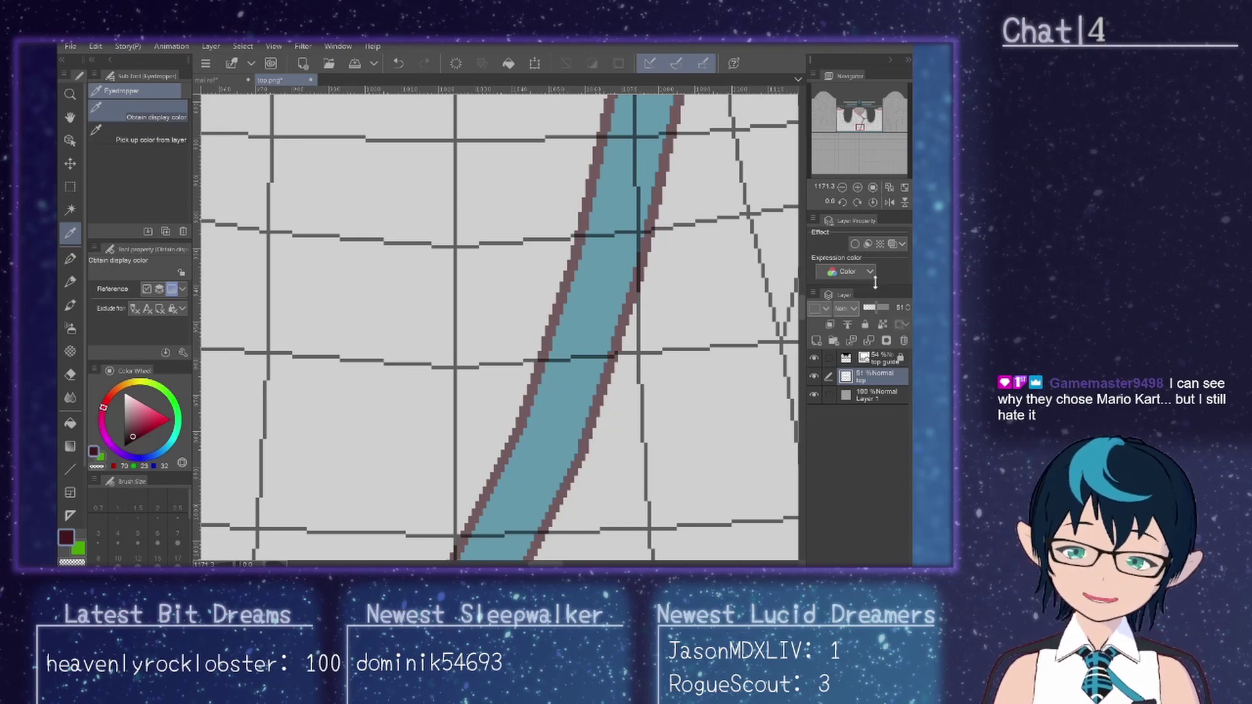
left_click(70, 186)
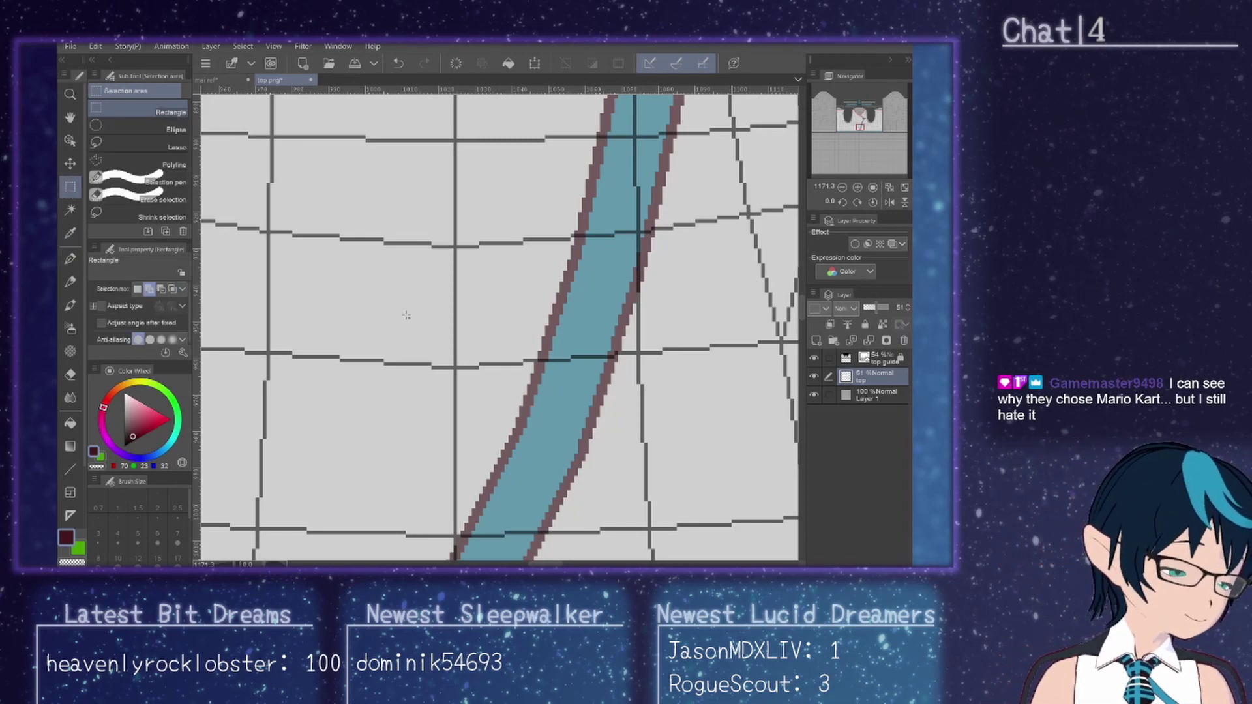
scroll(405, 315, "down", 4)
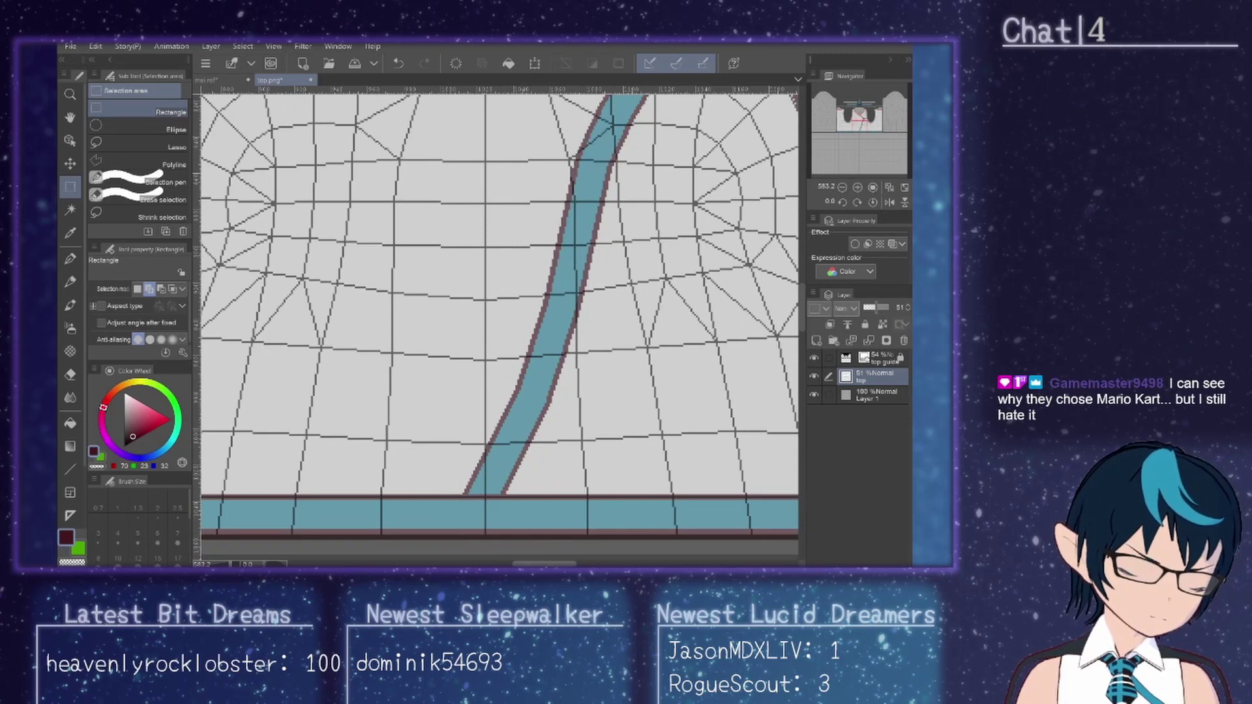
scroll(462, 551, "left", 6)
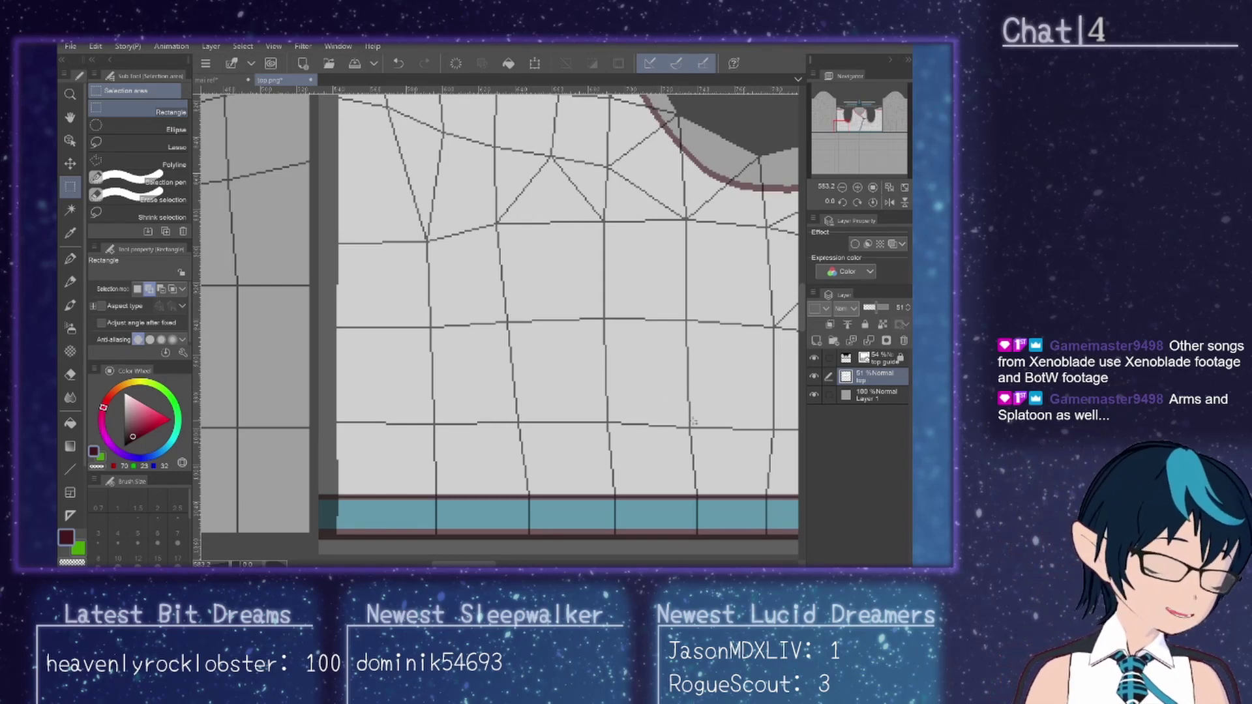
scroll(701, 439, "up", 1)
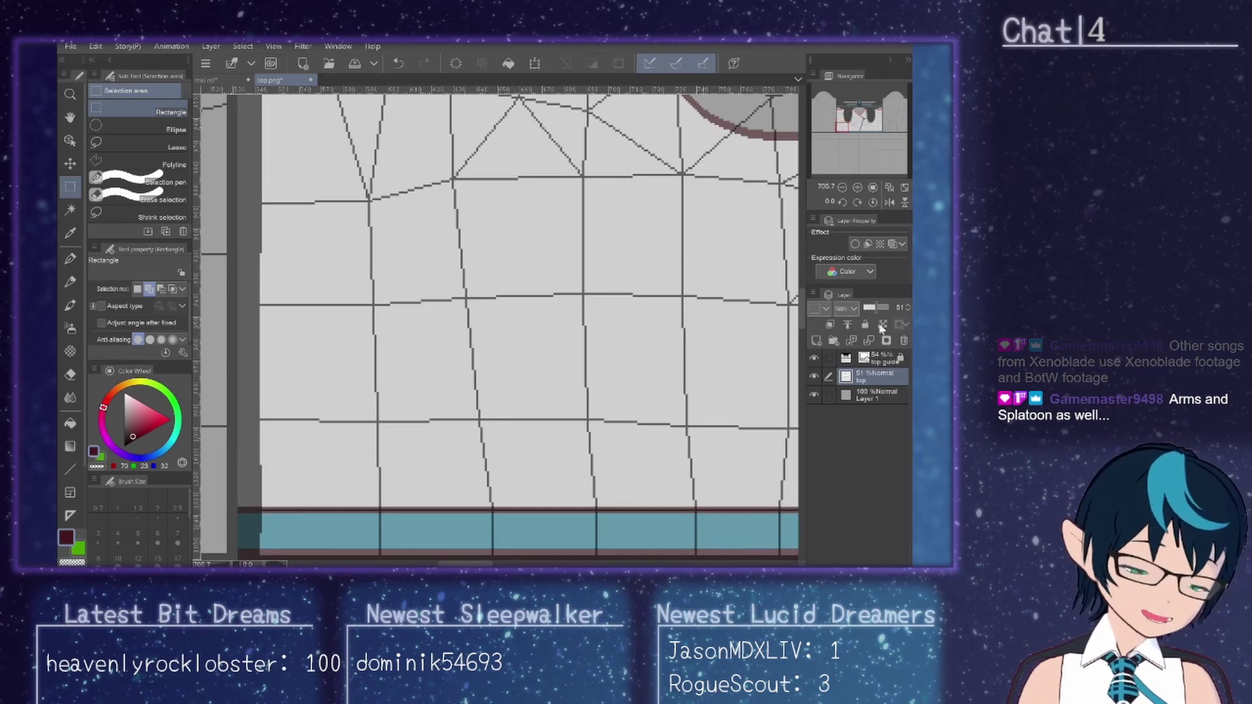
scroll(802, 316, "down", 3)
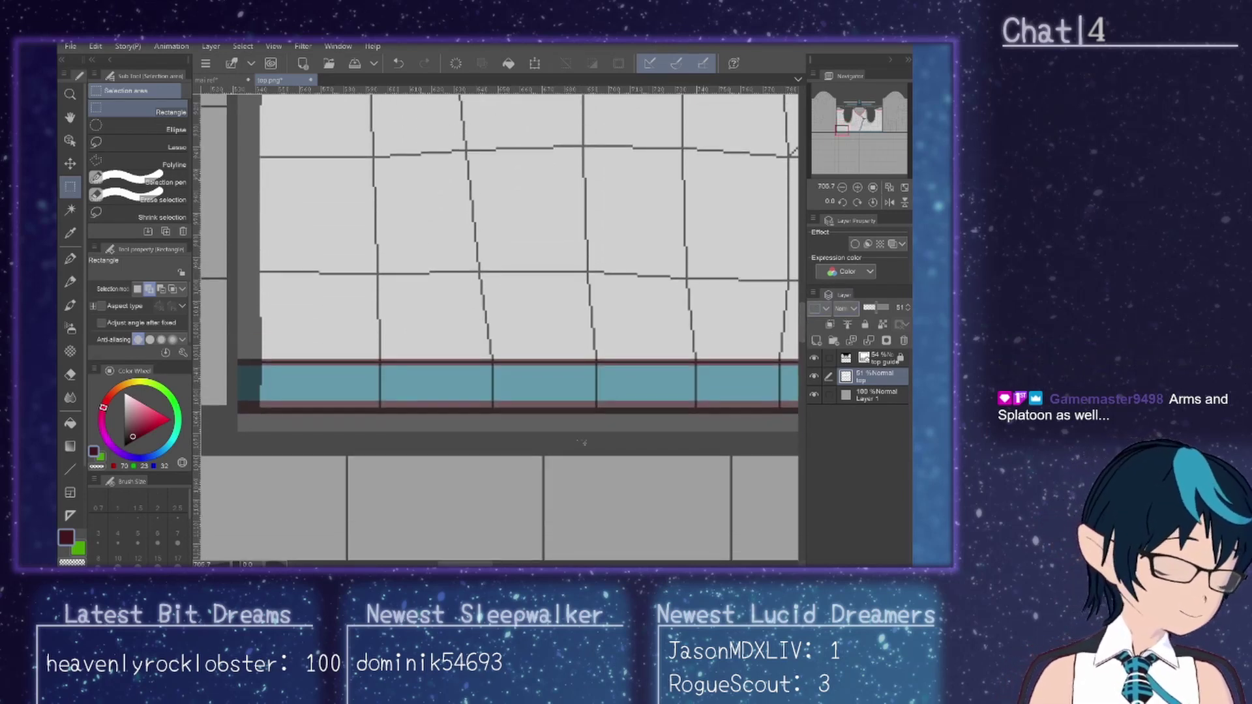
scroll(489, 552, "left", 3)
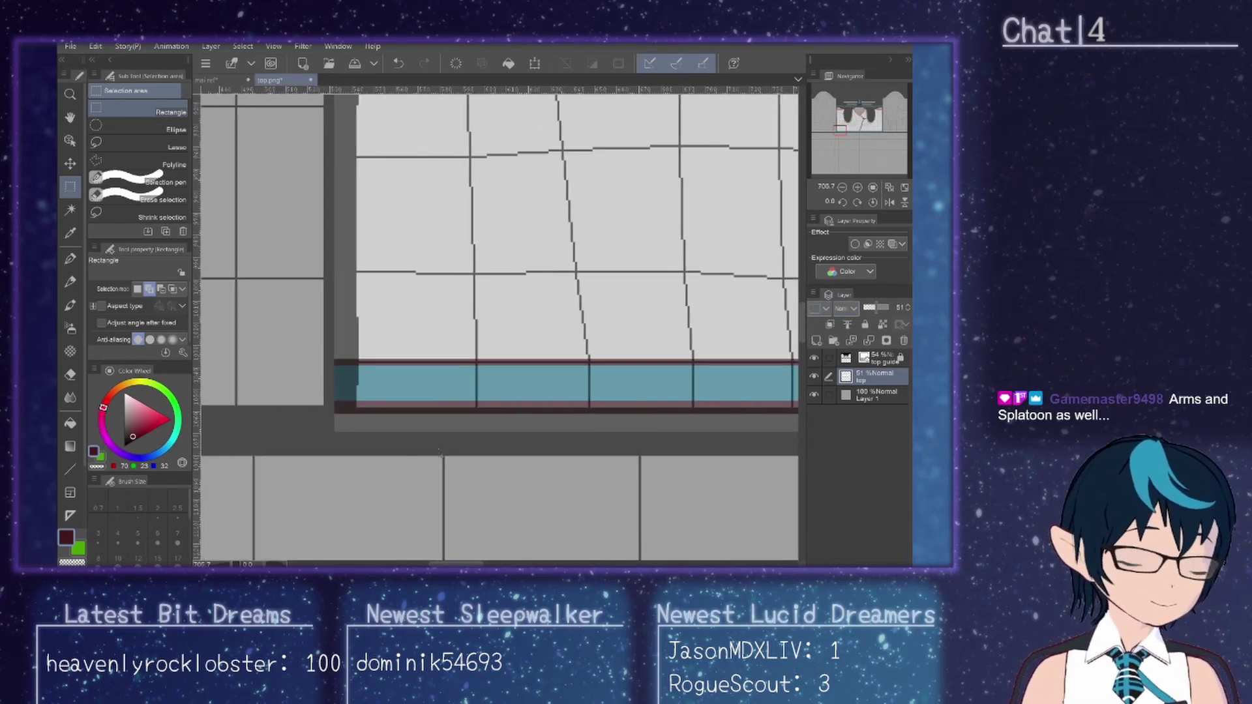
scroll(377, 454, "up", 1)
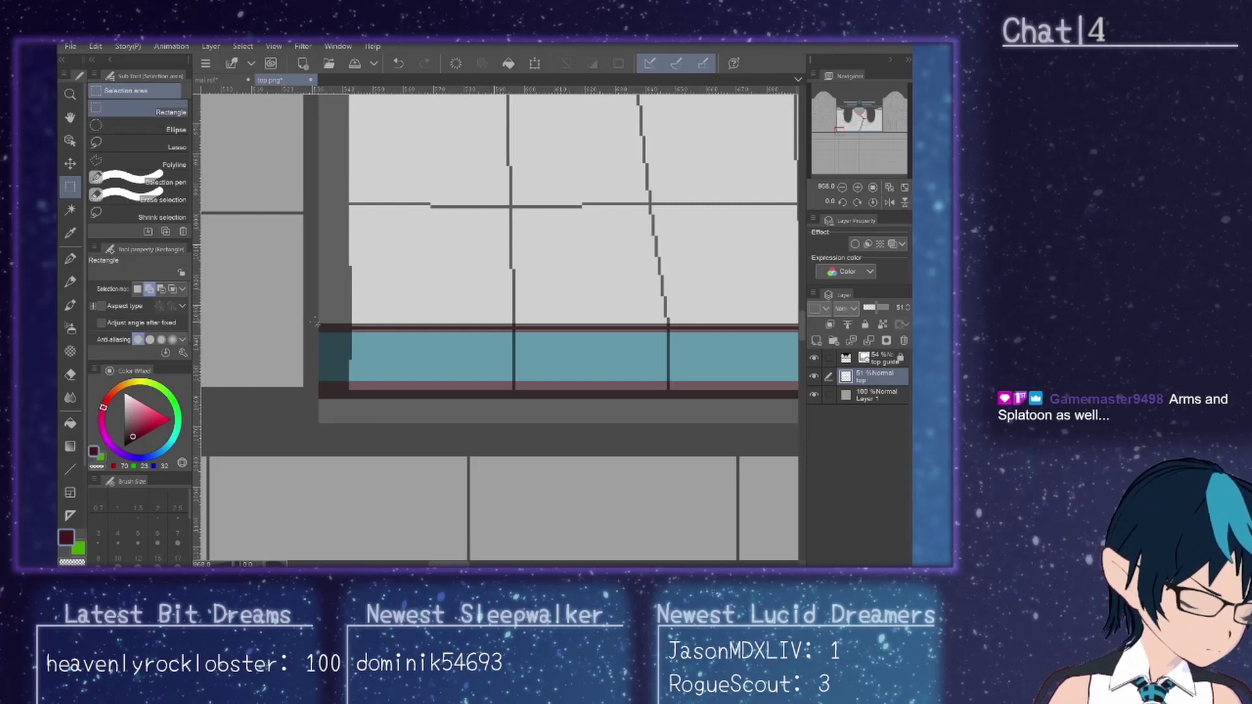
scroll(315, 322, "up", 2)
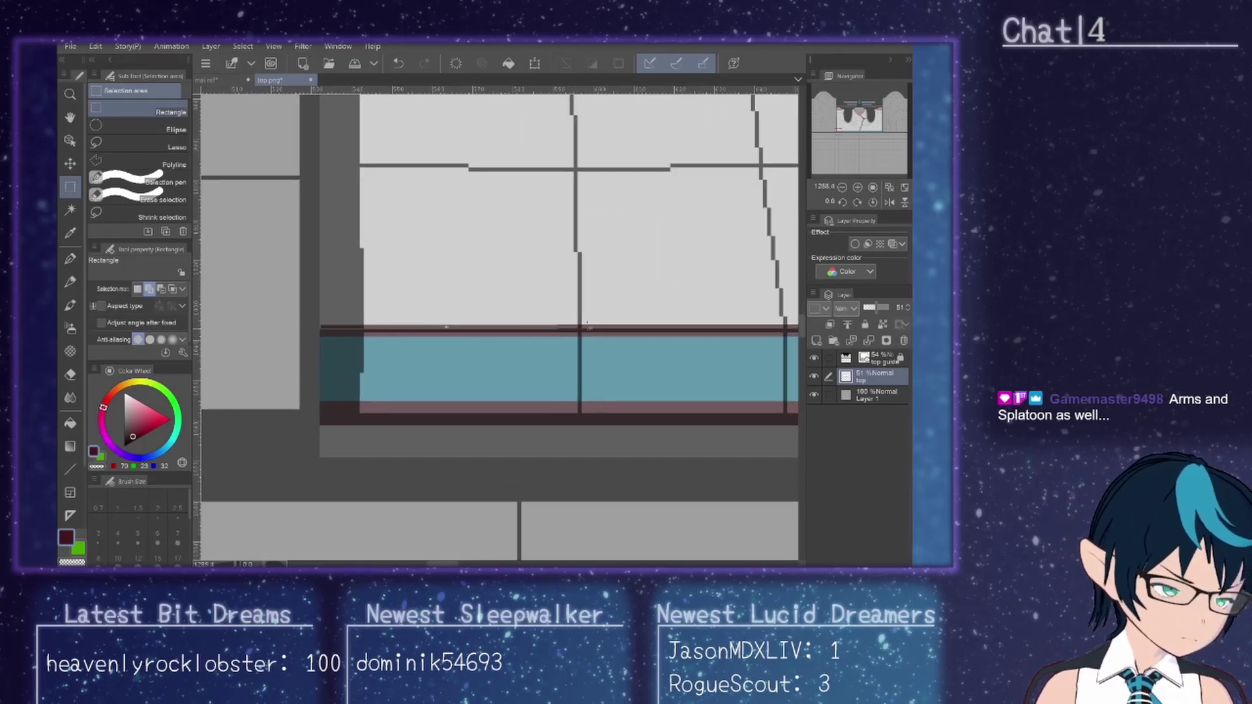
scroll(366, 348, "right", 5)
scroll(500, 261, "right", 8)
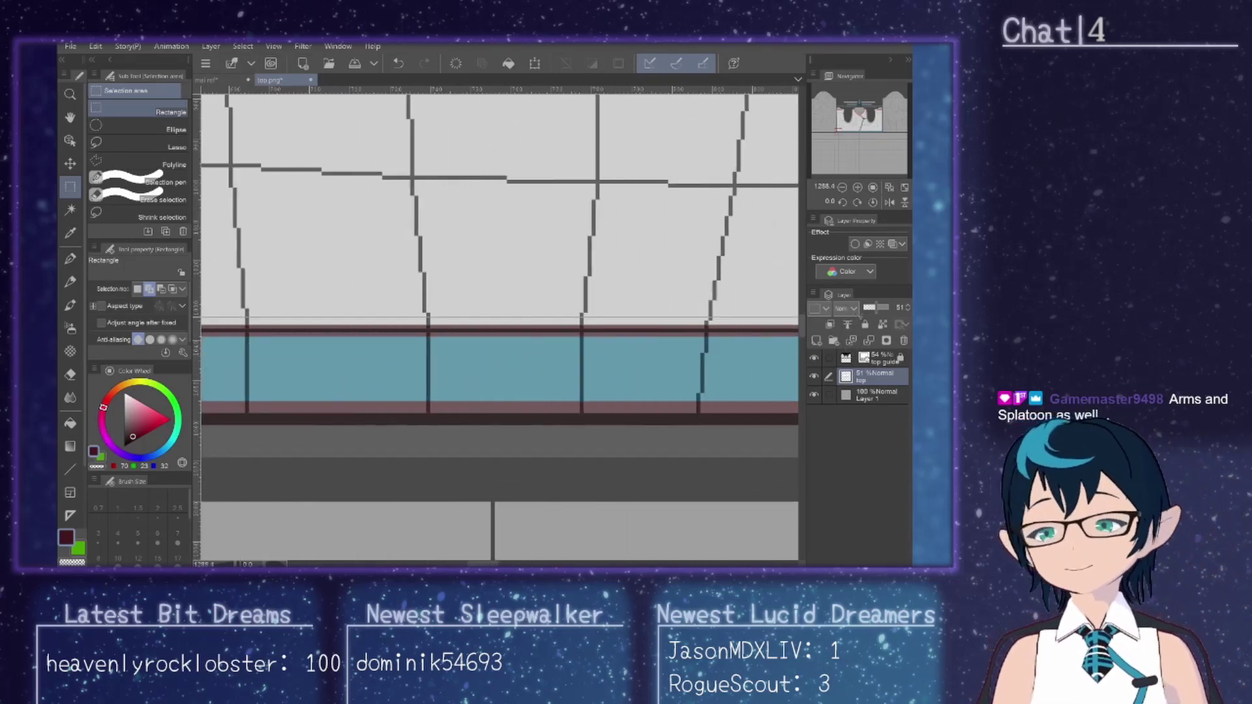
scroll(786, 386, "right", 6)
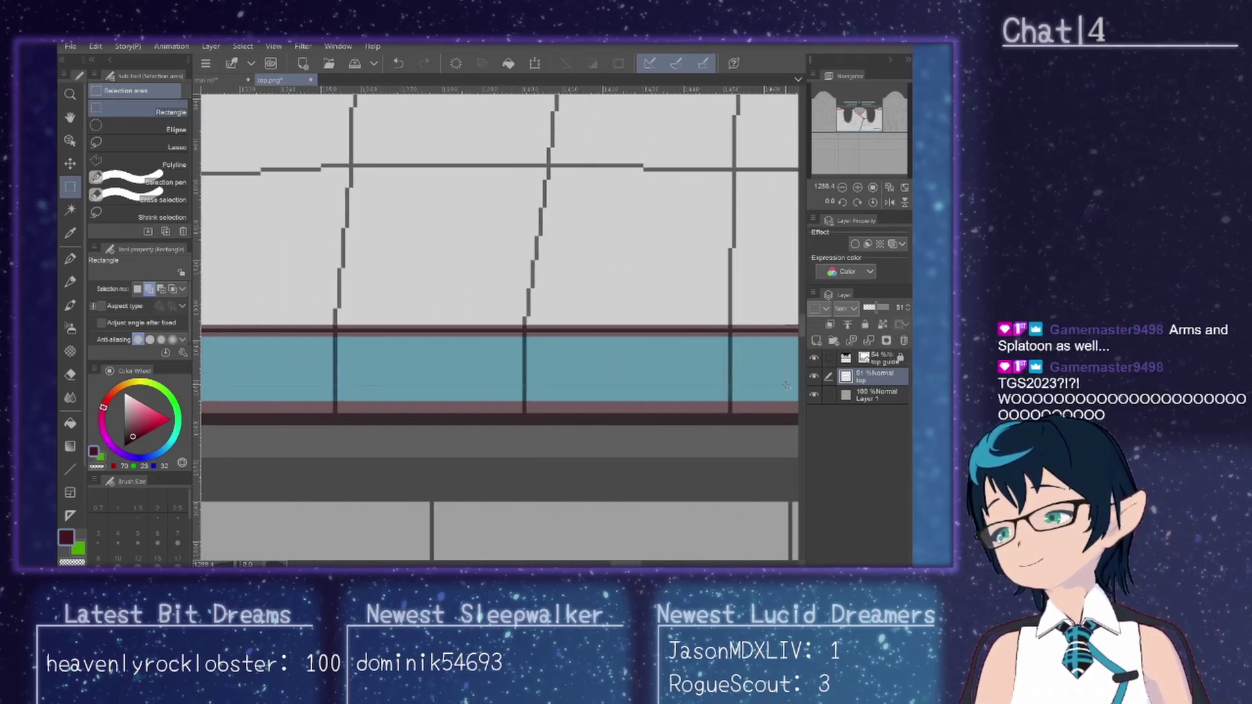
scroll(801, 386, "right", 5)
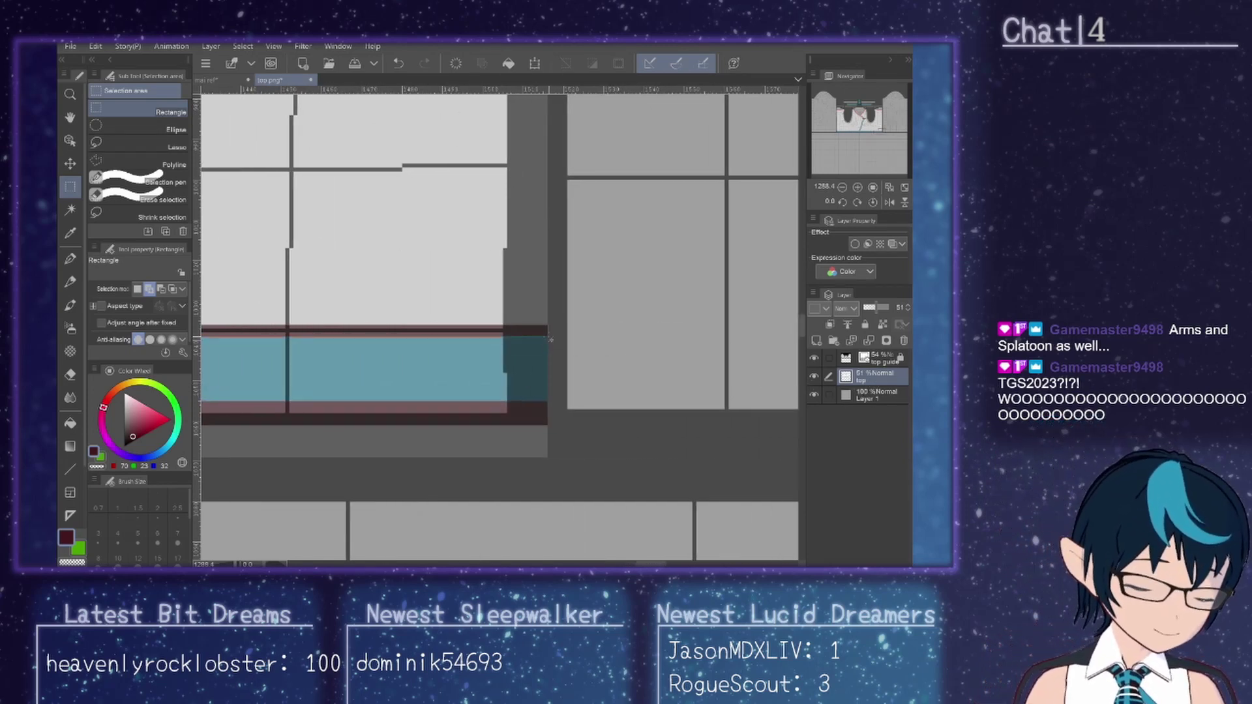
left_click_drag(550, 337, 547, 336)
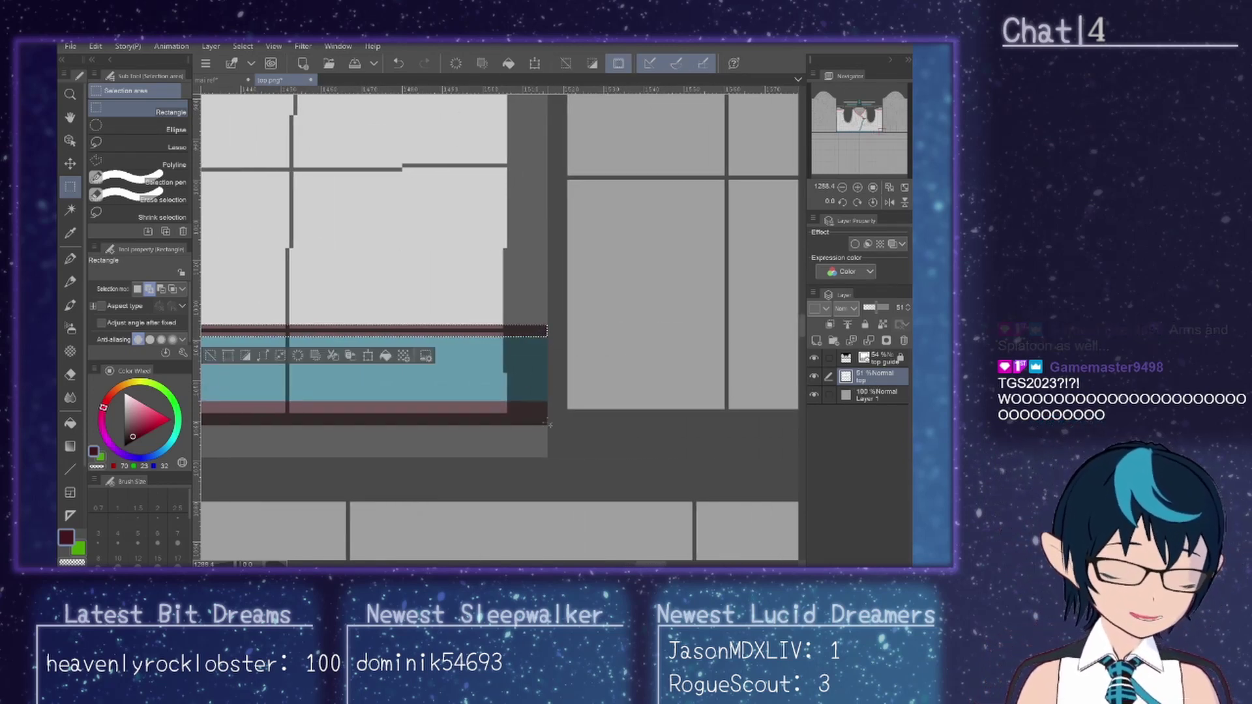
Step: Add the teal hem band's full-width lower dark outline to the selection
left_click_drag(548, 425, 453, 400)
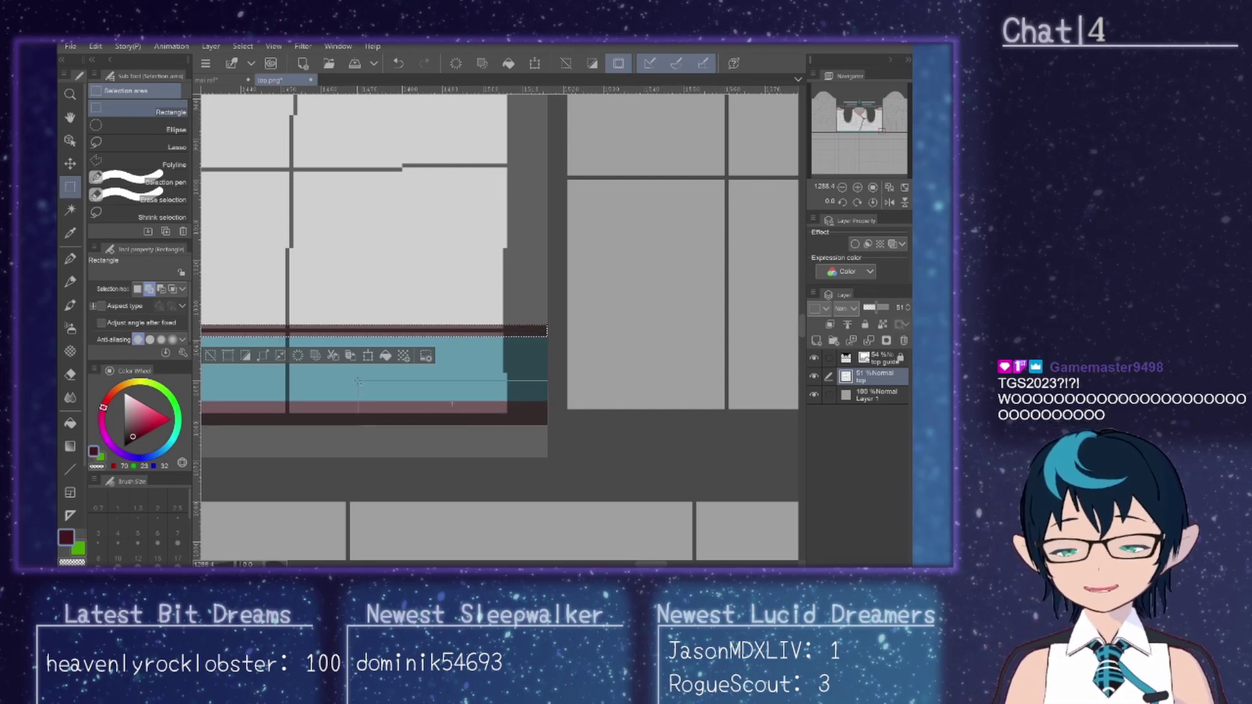
scroll(455, 403, "left", 3)
scroll(499, 274, "left", 10)
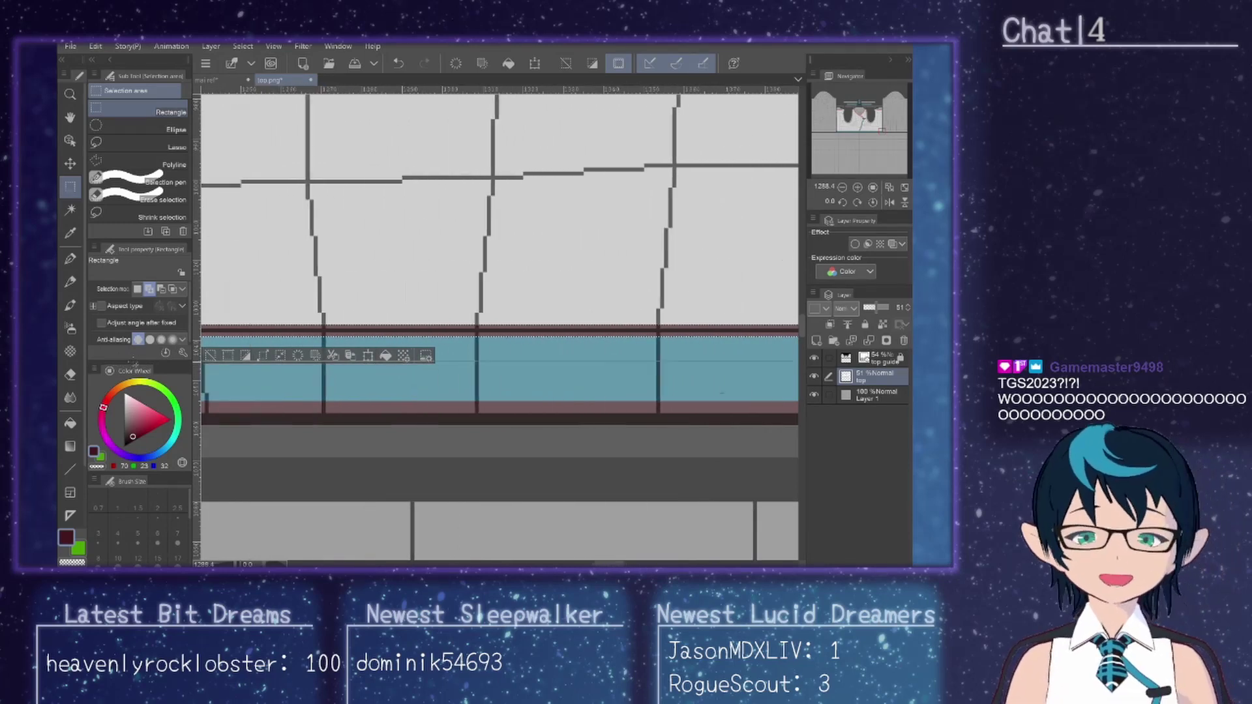
scroll(500, 274, "left", 8)
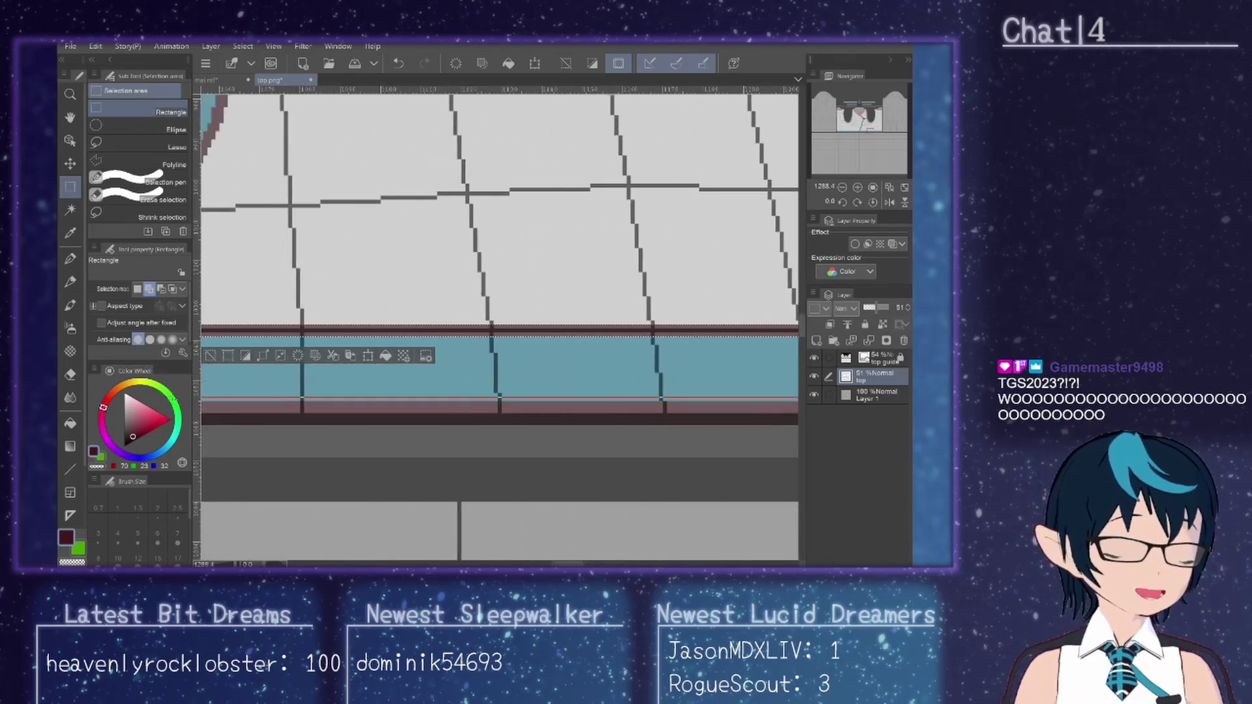
scroll(500, 273, "left", 10)
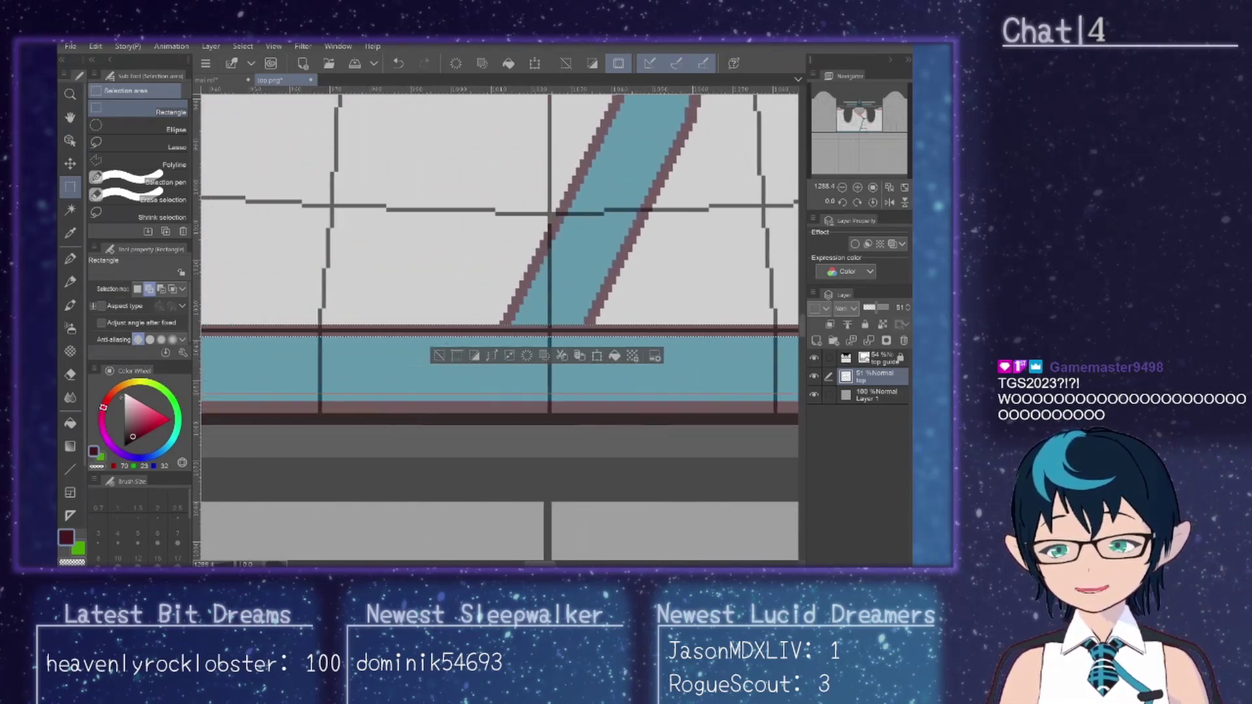
scroll(353, 406, "left", 10)
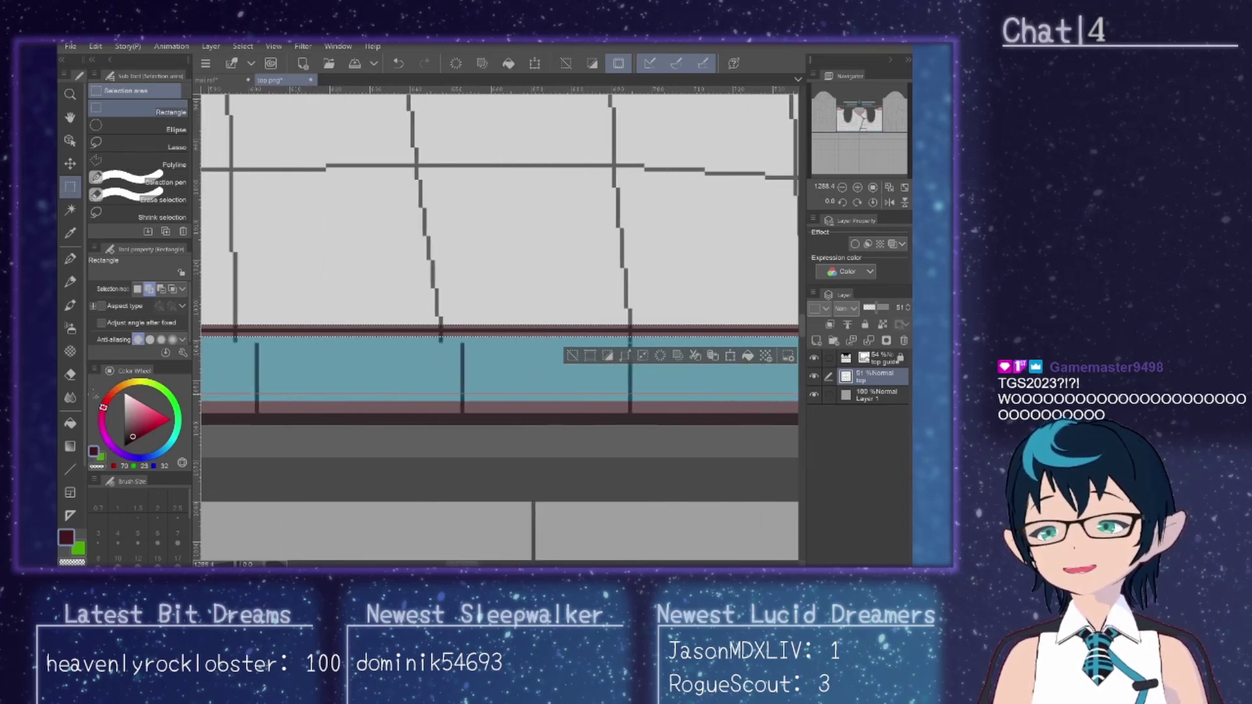
left_click_drag(353, 405, 491, 399)
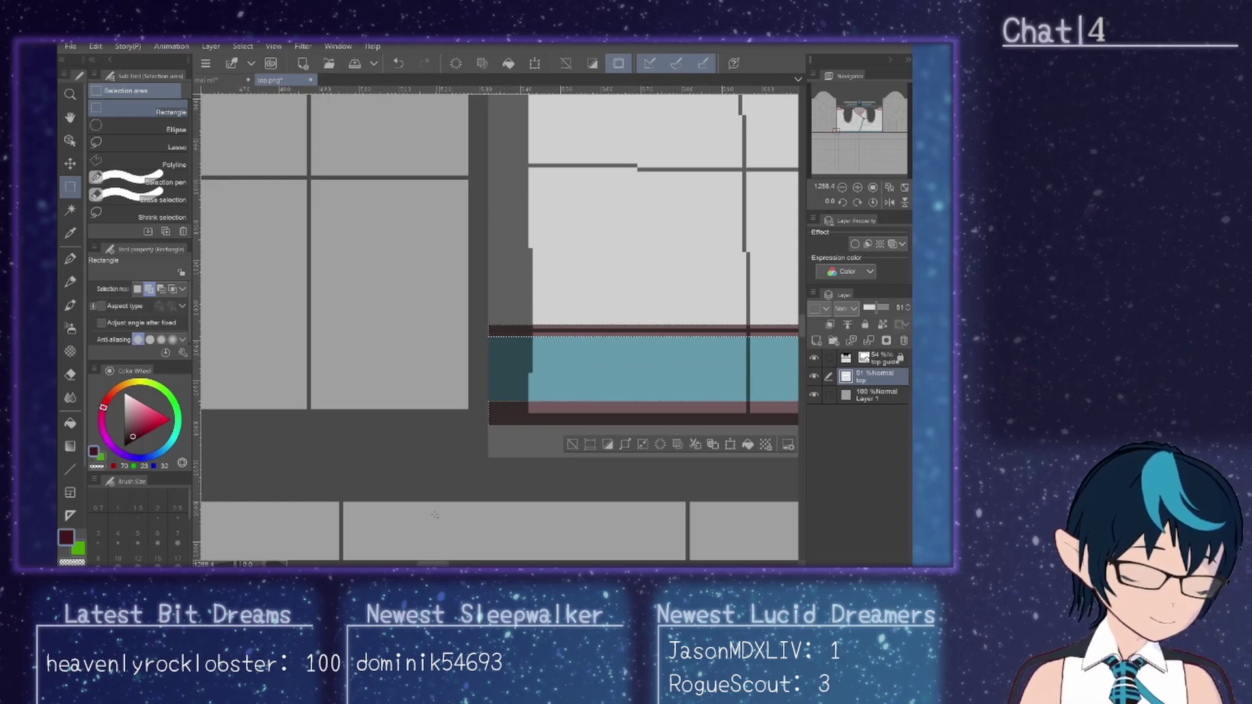
Step: Add the lowest pixel steps of the diagonal strap's left outline to the selection and hide the top guide layer
left_click_drag(432, 565, 543, 565)
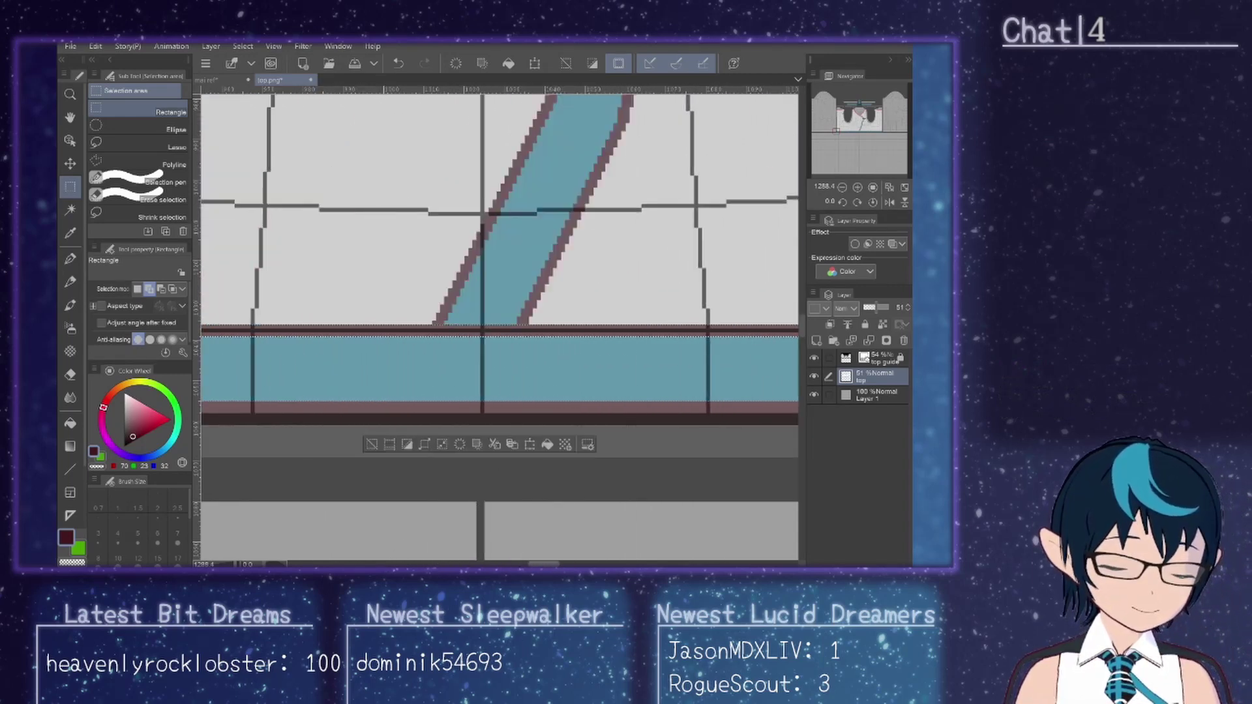
scroll(522, 324, "left", 3)
scroll(522, 324, "up", 2)
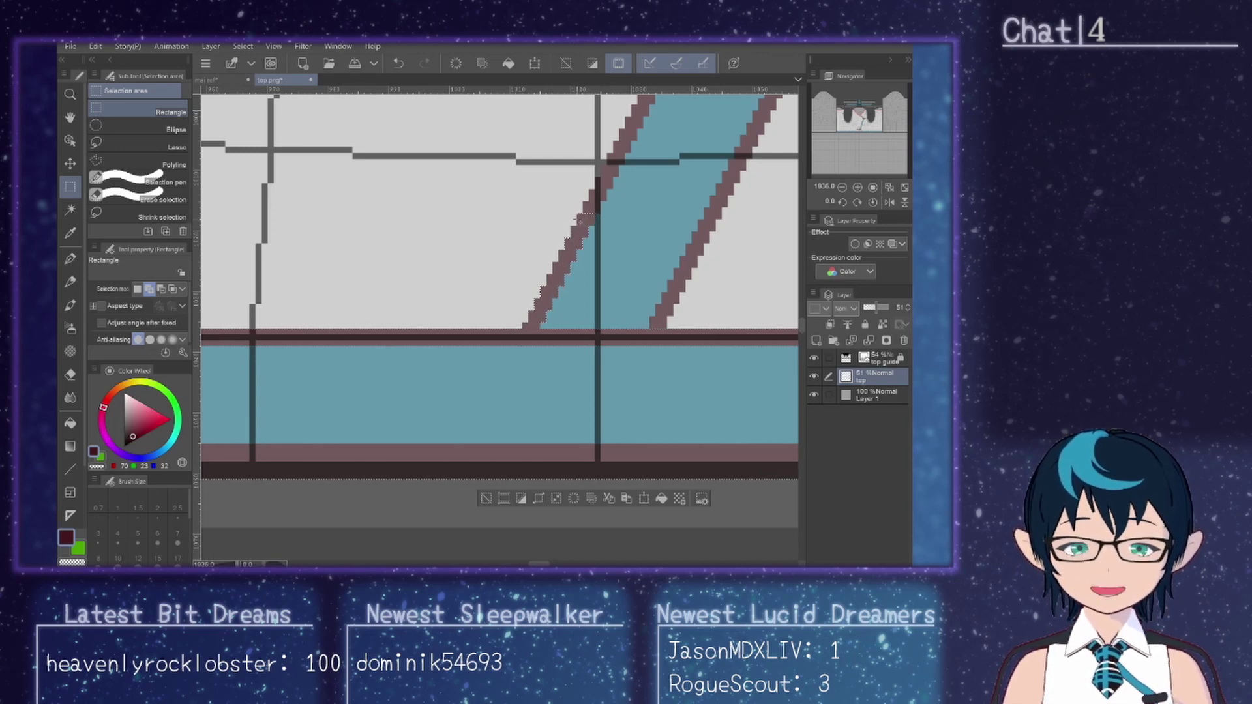
scroll(623, 213, "up", 3)
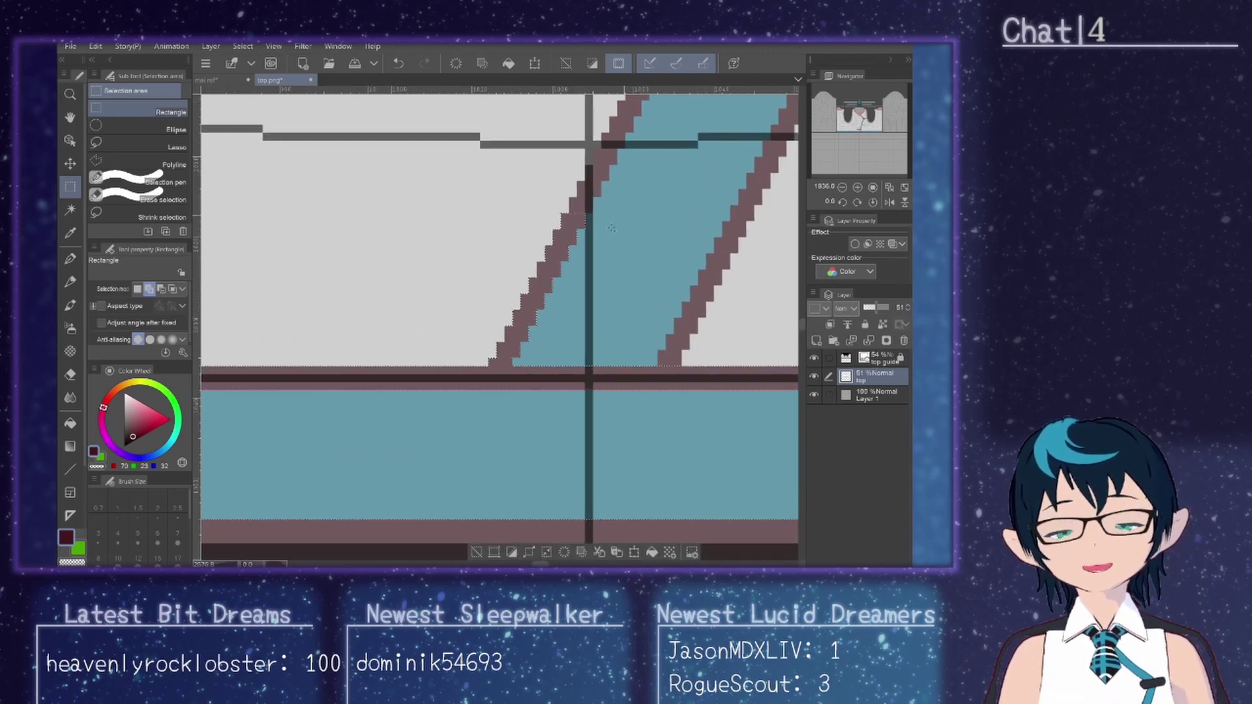
left_click(812, 357)
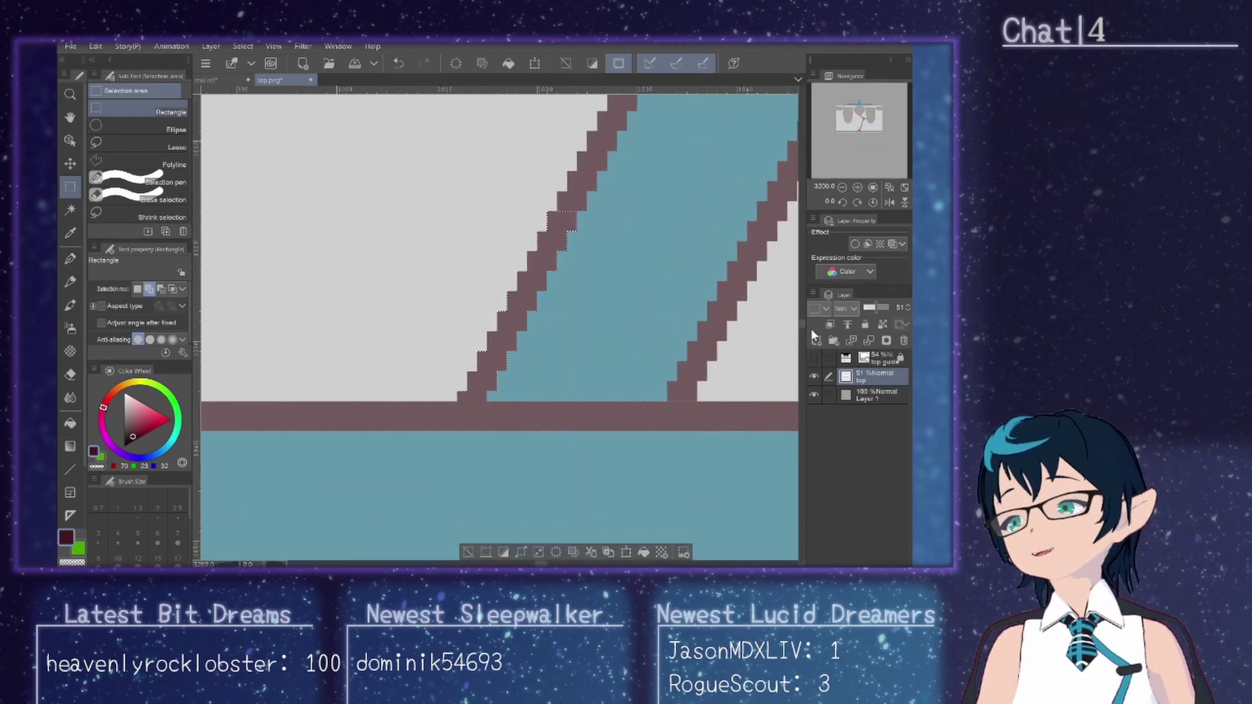
scroll(801, 323, "up", 5)
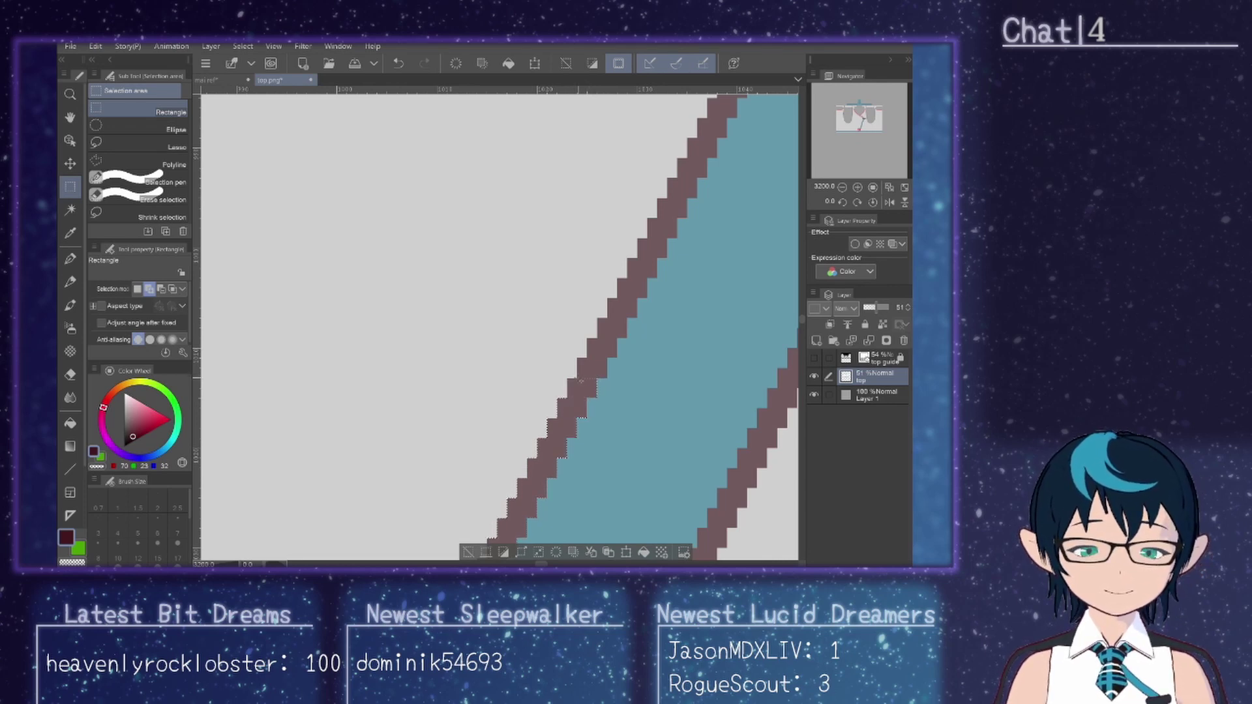
Step: Extend the rectangular selection up the lower stretch of the strap's left dark outline, adding one pixel step at a time
left_click_drag(578, 358, 638, 298)
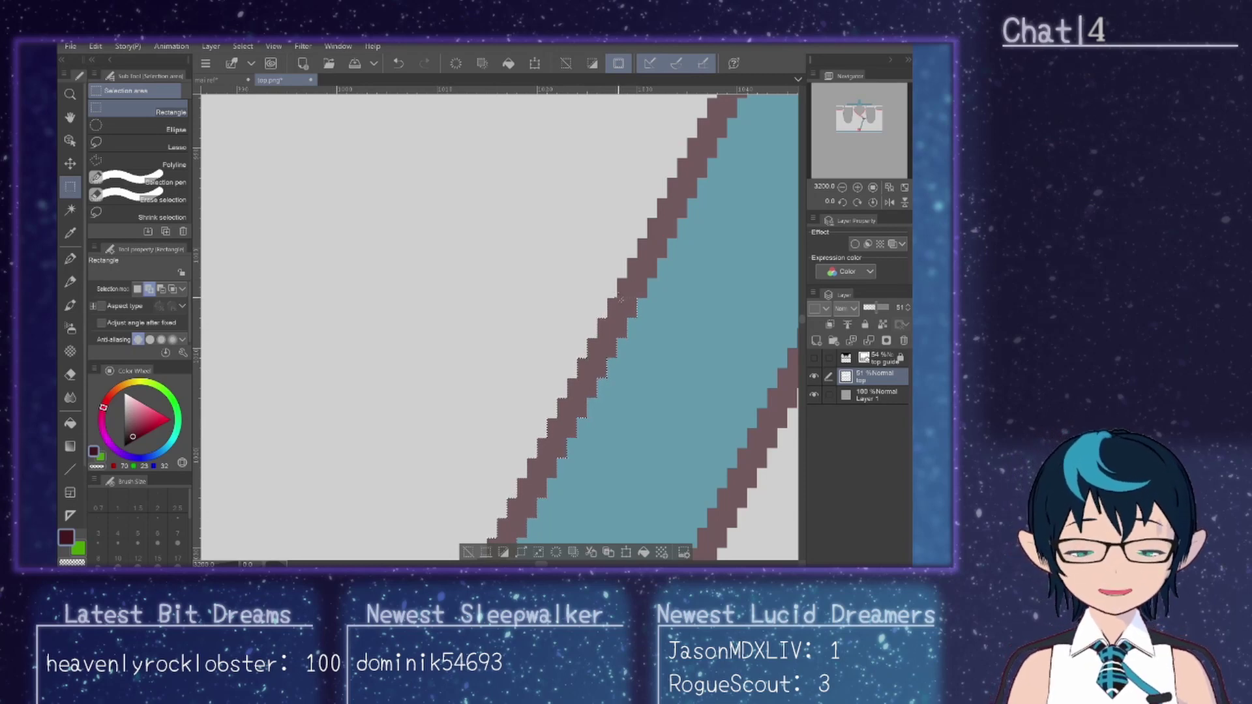
left_click_drag(617, 300, 658, 258)
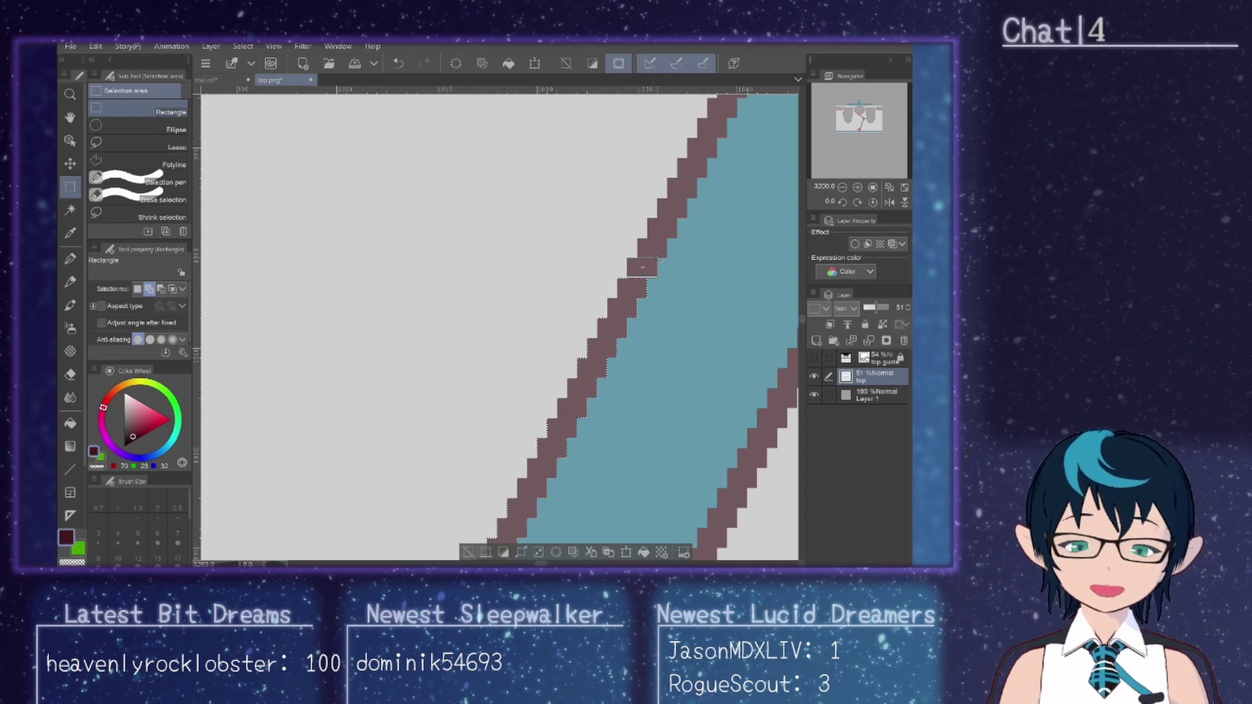
key("alt+BackSpace")
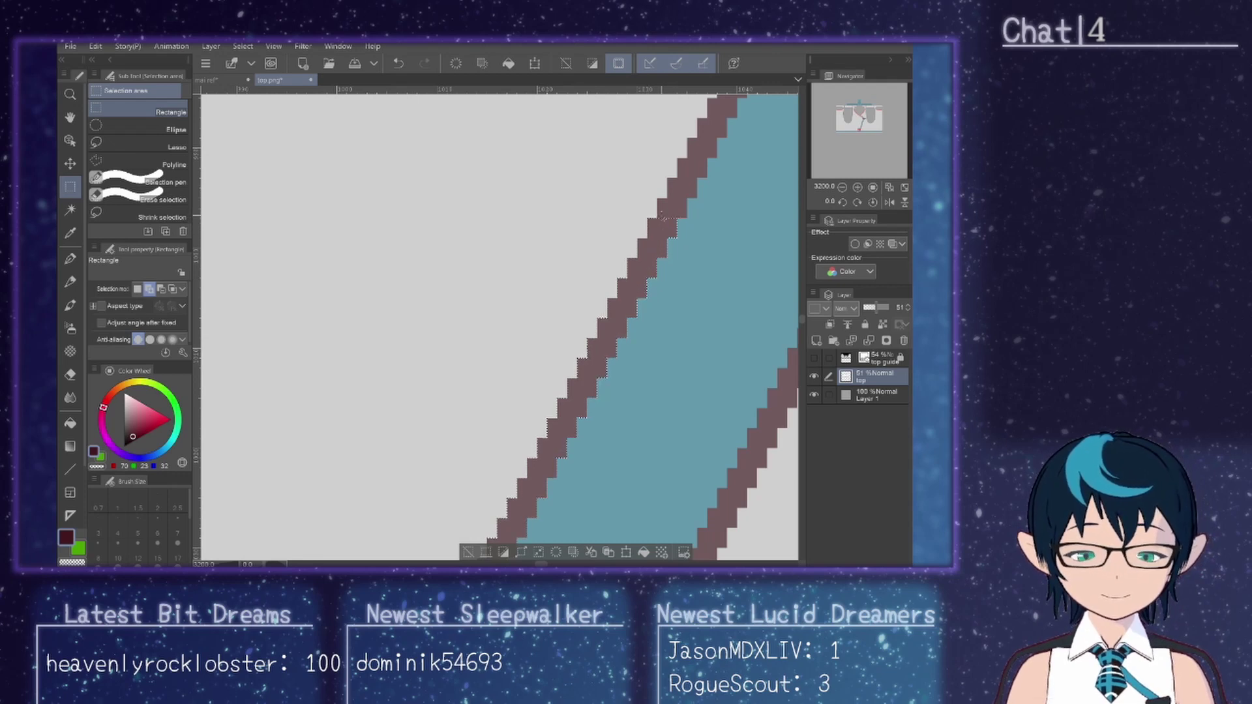
left_click_drag(660, 218, 689, 202)
key("alt+BackSpace")
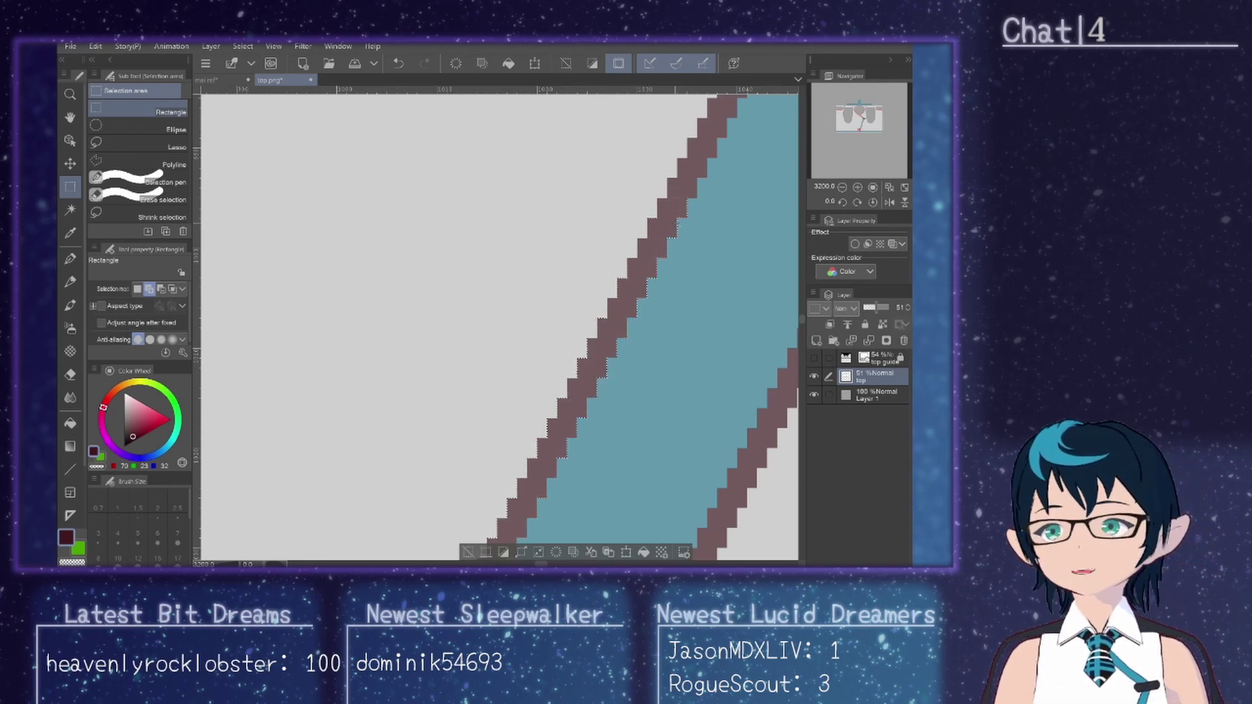
left_click_drag(667, 196, 707, 158)
key("alt+BackSpace")
key("alt+BackSpace")
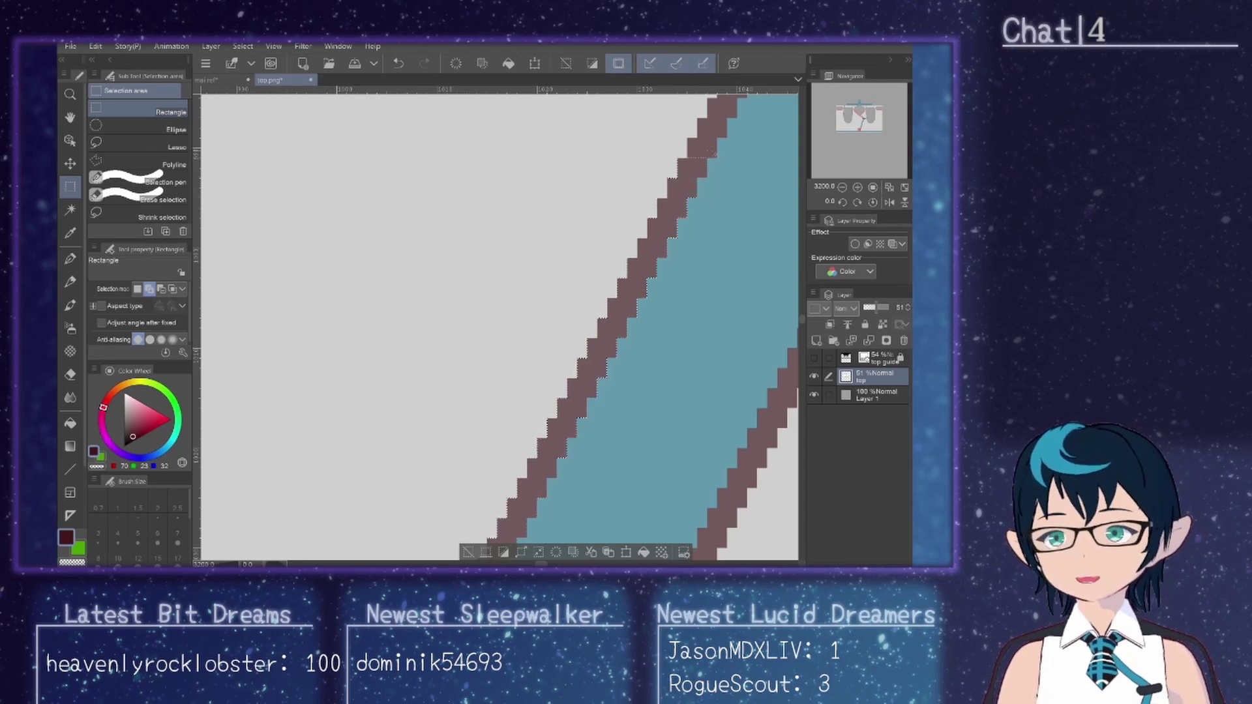
Step: Extend the rectangular selection along the middle stretch of the diagonal strap's left dark outline, one pixel step at a time
left_click_drag(687, 138, 681, 173)
left_click(646, 143)
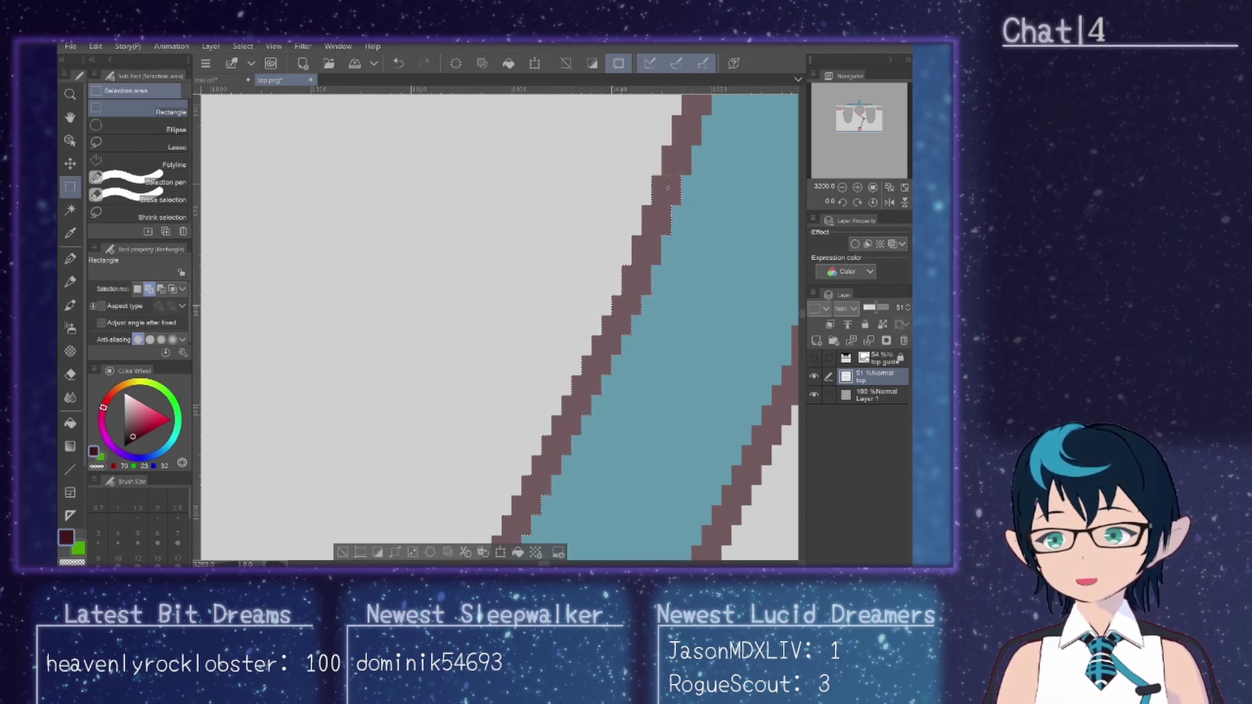
left_click_drag(663, 178, 564, 307)
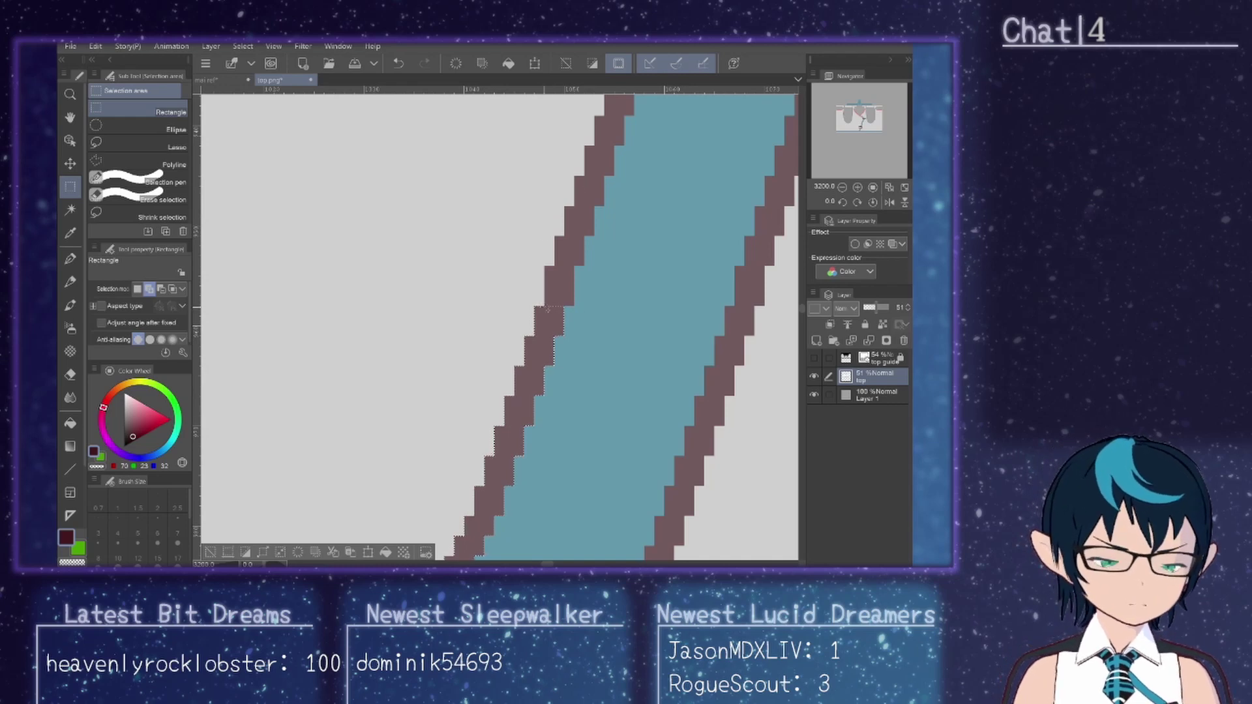
left_click_drag(545, 306, 604, 176)
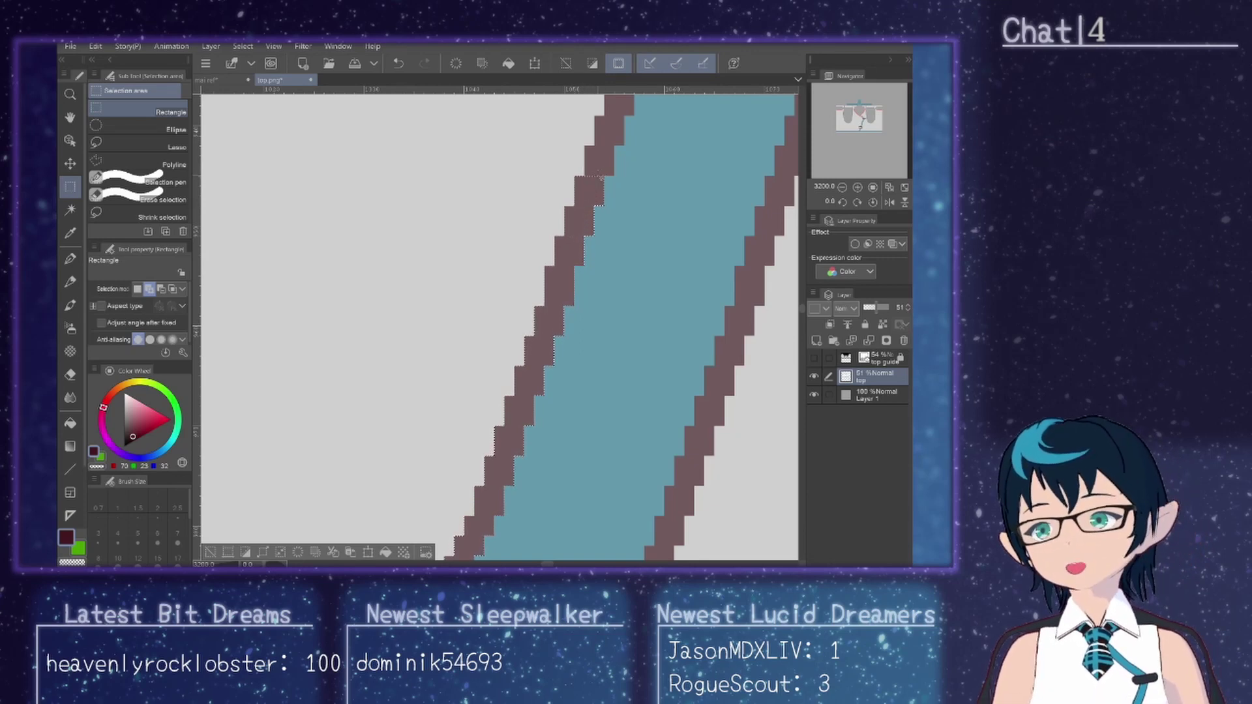
left_click_drag(614, 145, 585, 174)
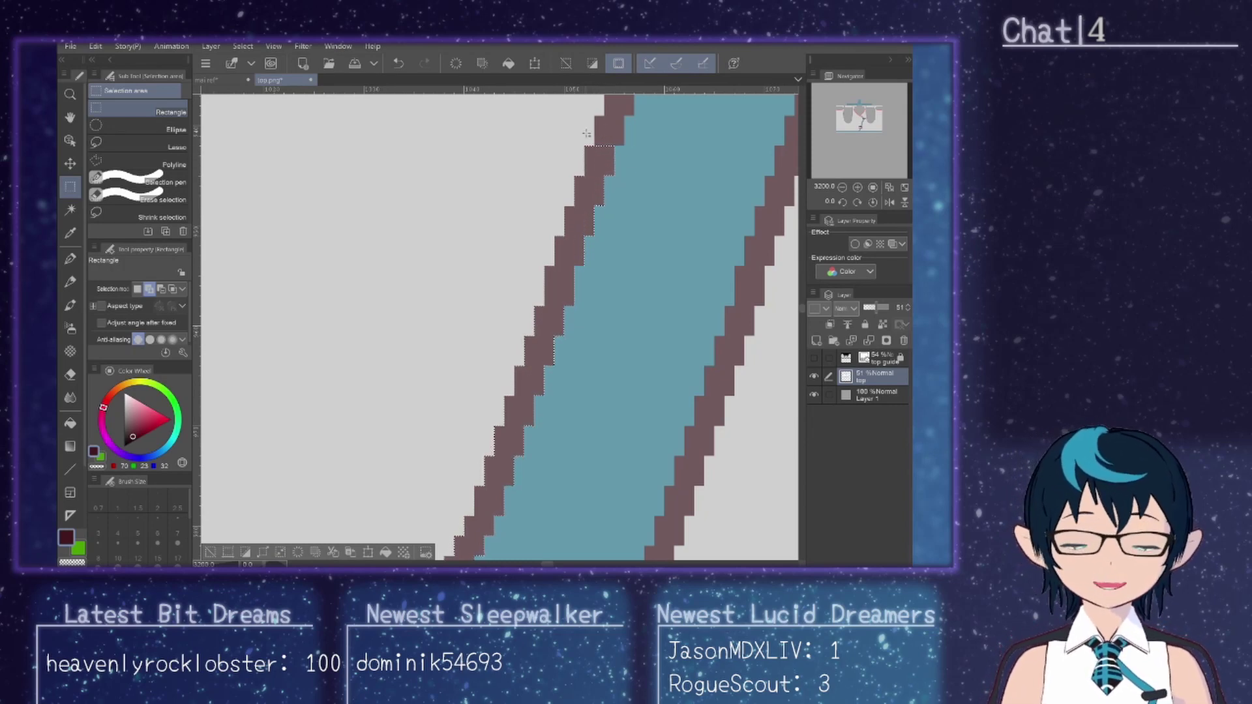
left_click_drag(593, 146, 627, 120)
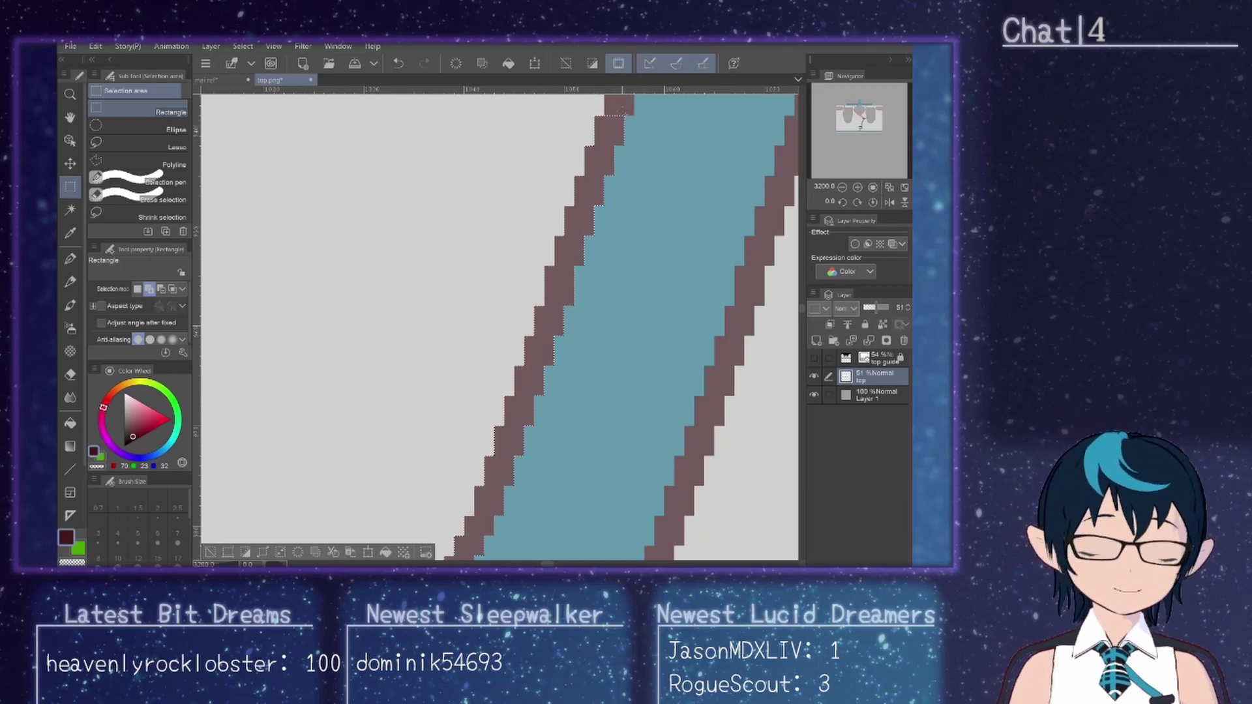
scroll(620, 219, "right", 3)
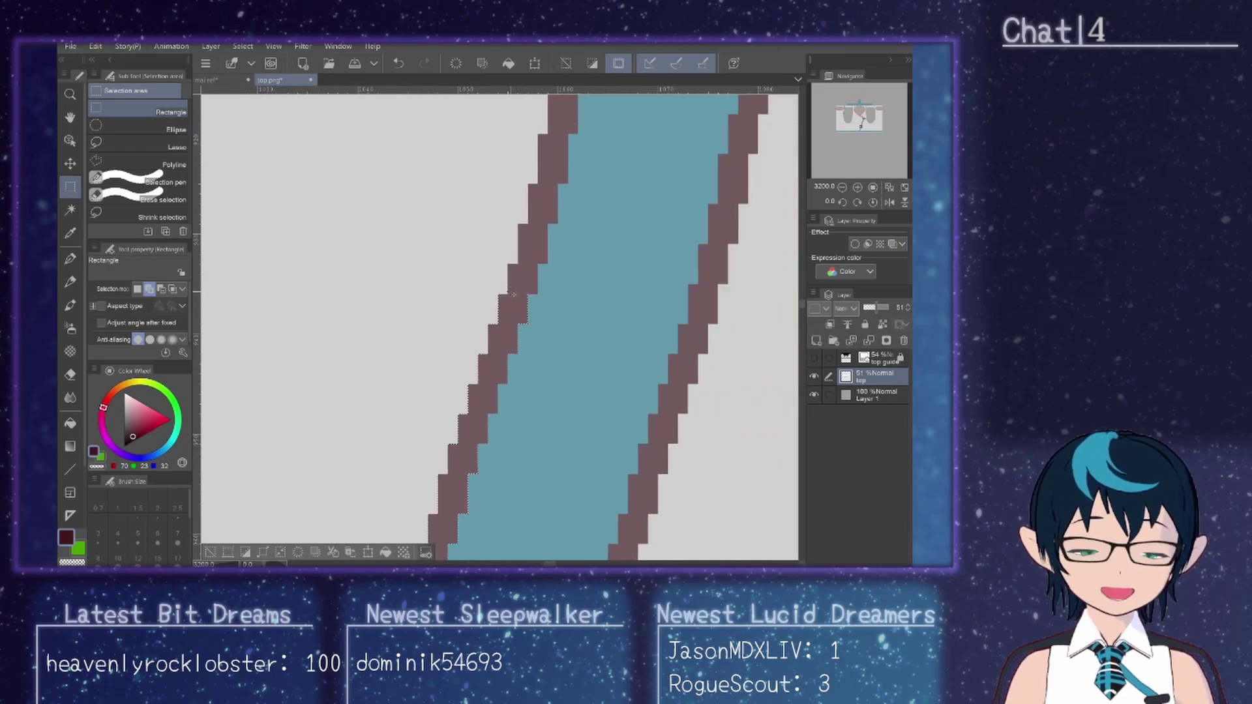
Step: Add the pixel steps of the steep stretch of the strap's left dark outline to the selection, continuing upward to its bend
left_click_drag(513, 307, 558, 224)
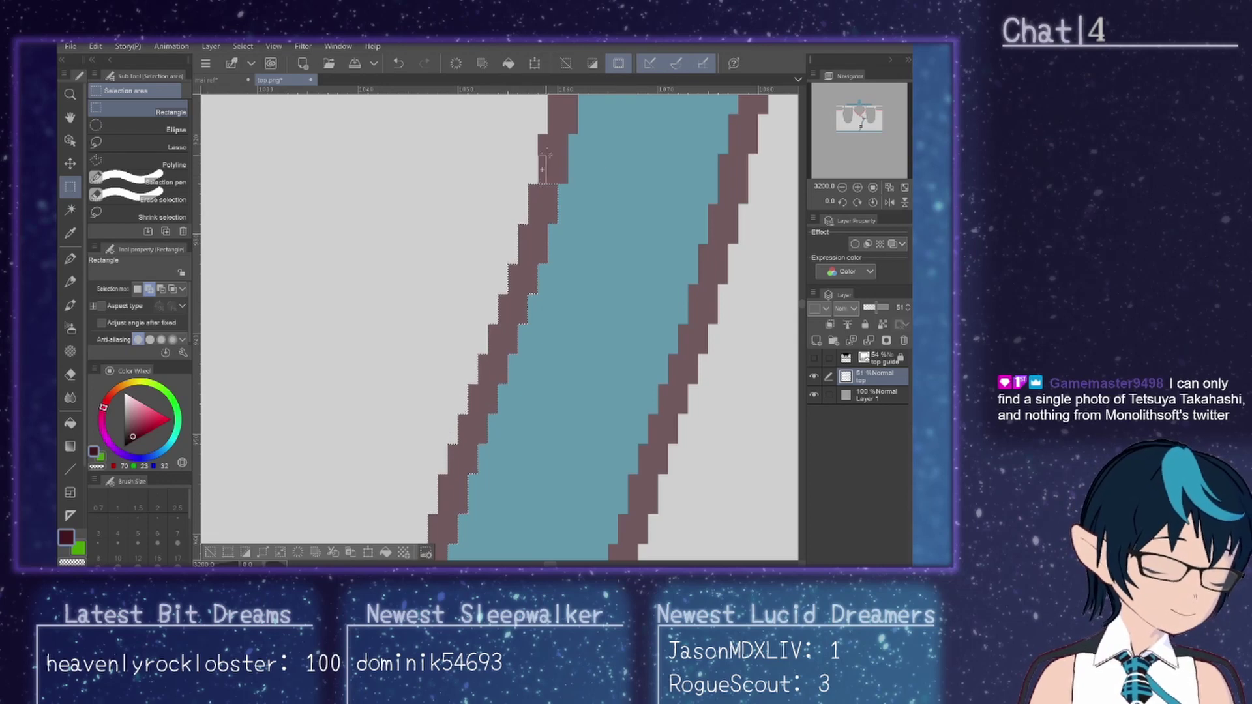
left_click_drag(539, 186, 567, 133)
scroll(617, 287, "up", 3)
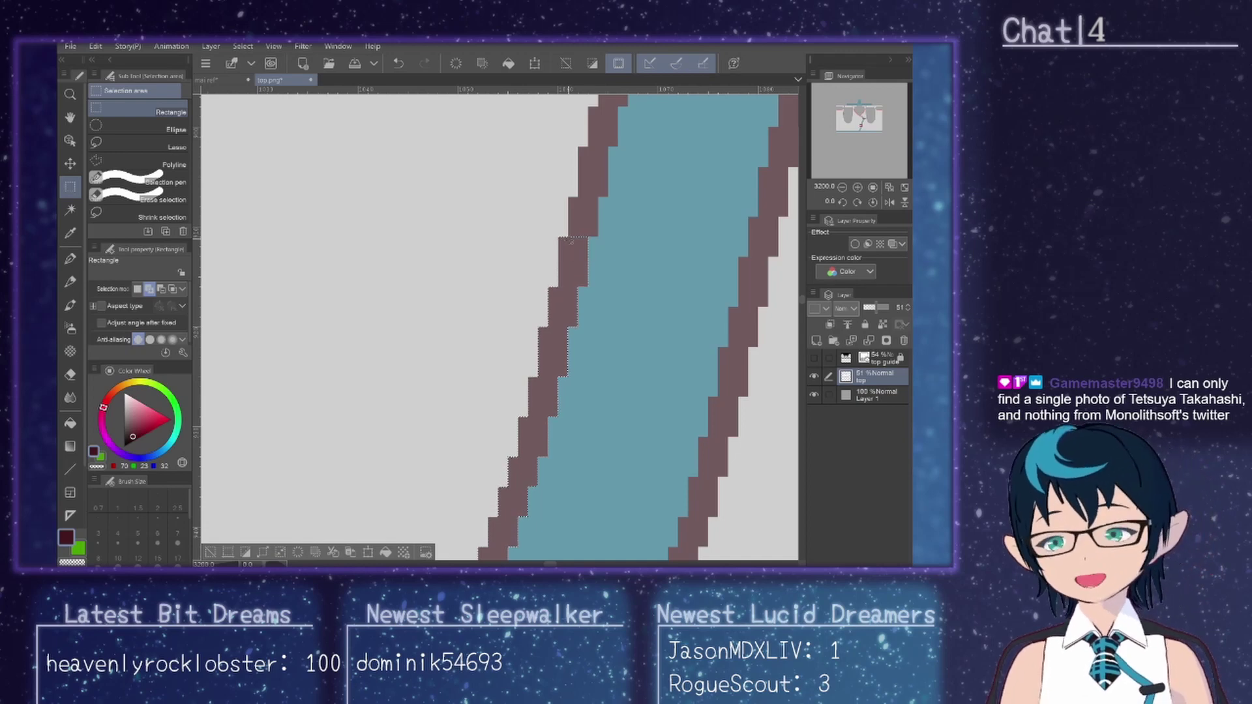
left_click_drag(572, 244, 612, 197)
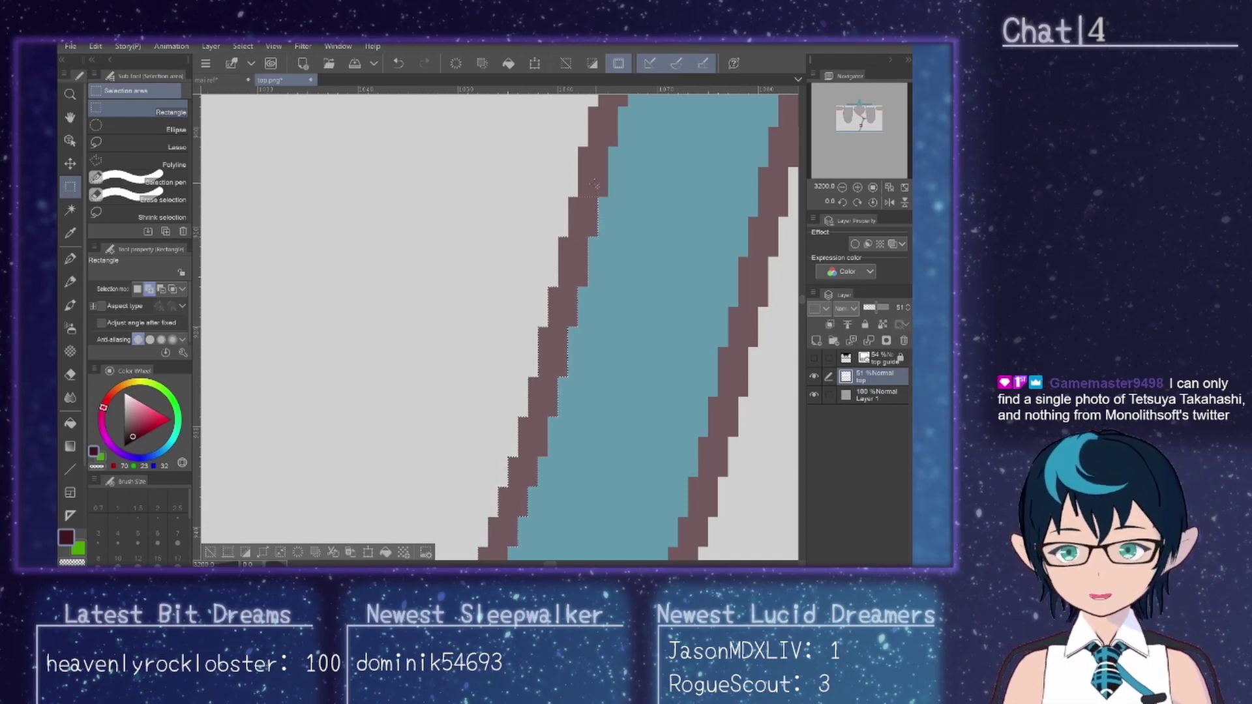
left_click_drag(578, 197, 611, 147)
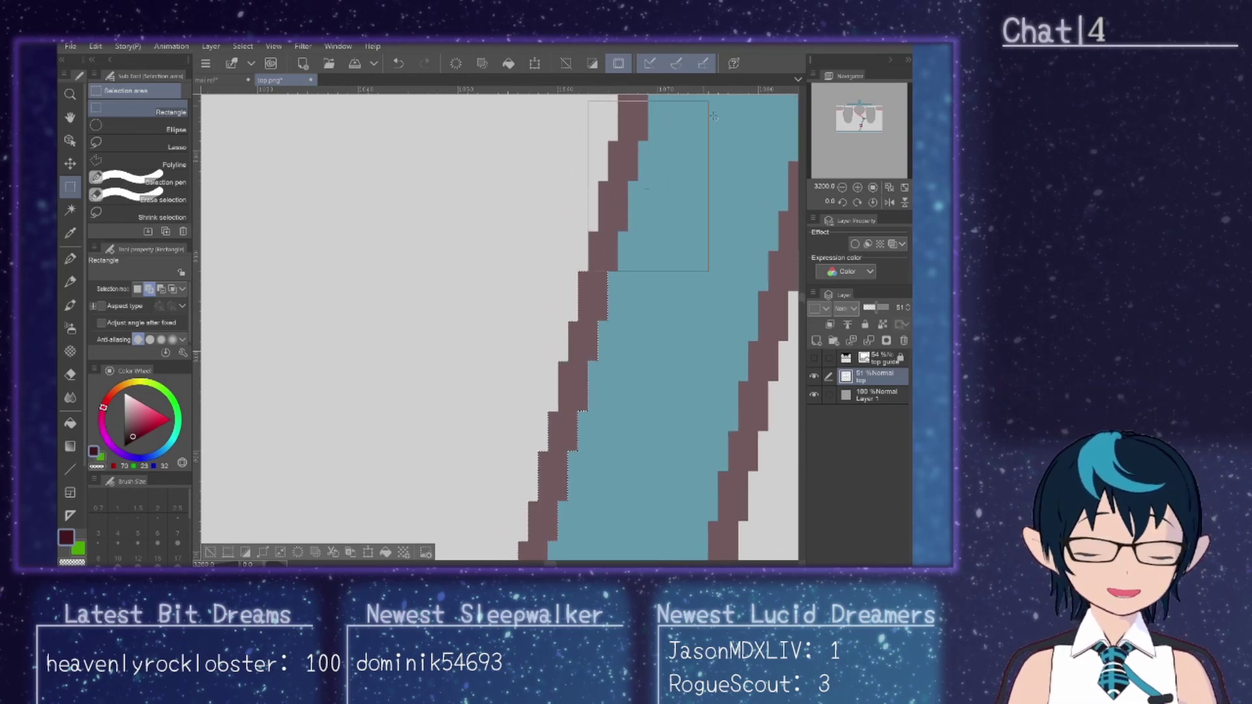
left_click_drag(588, 271, 635, 239)
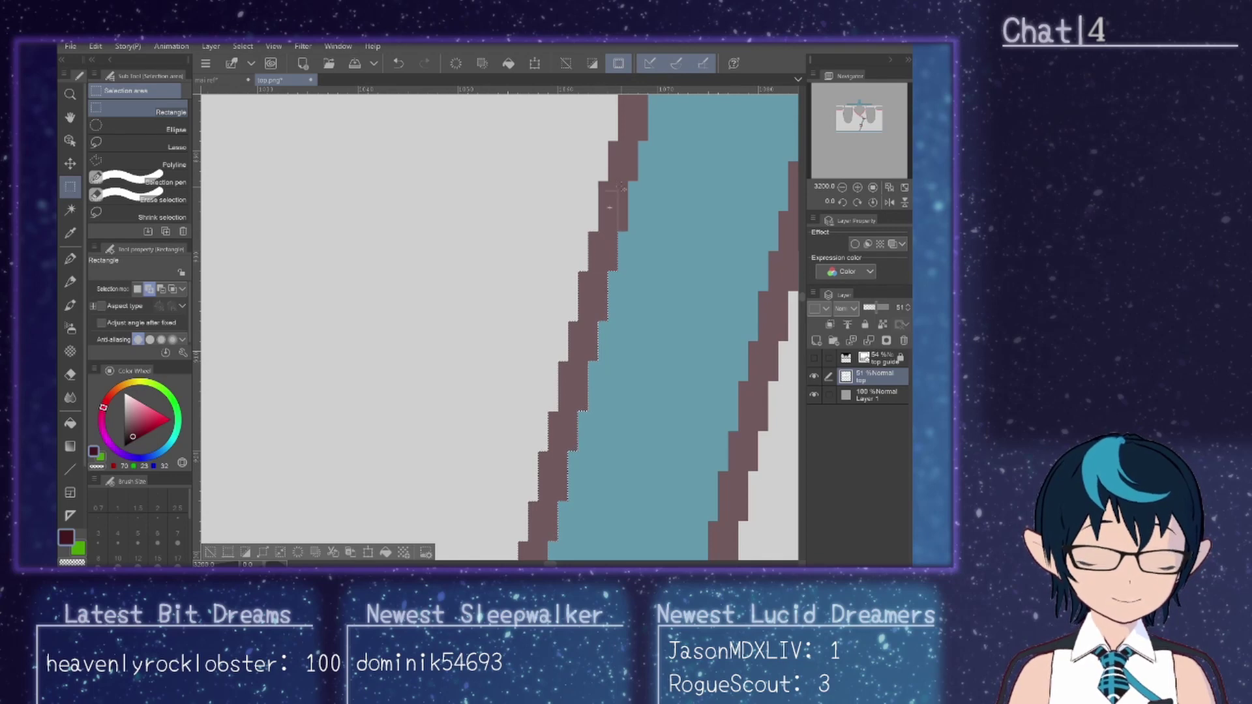
left_click_drag(622, 188, 611, 203)
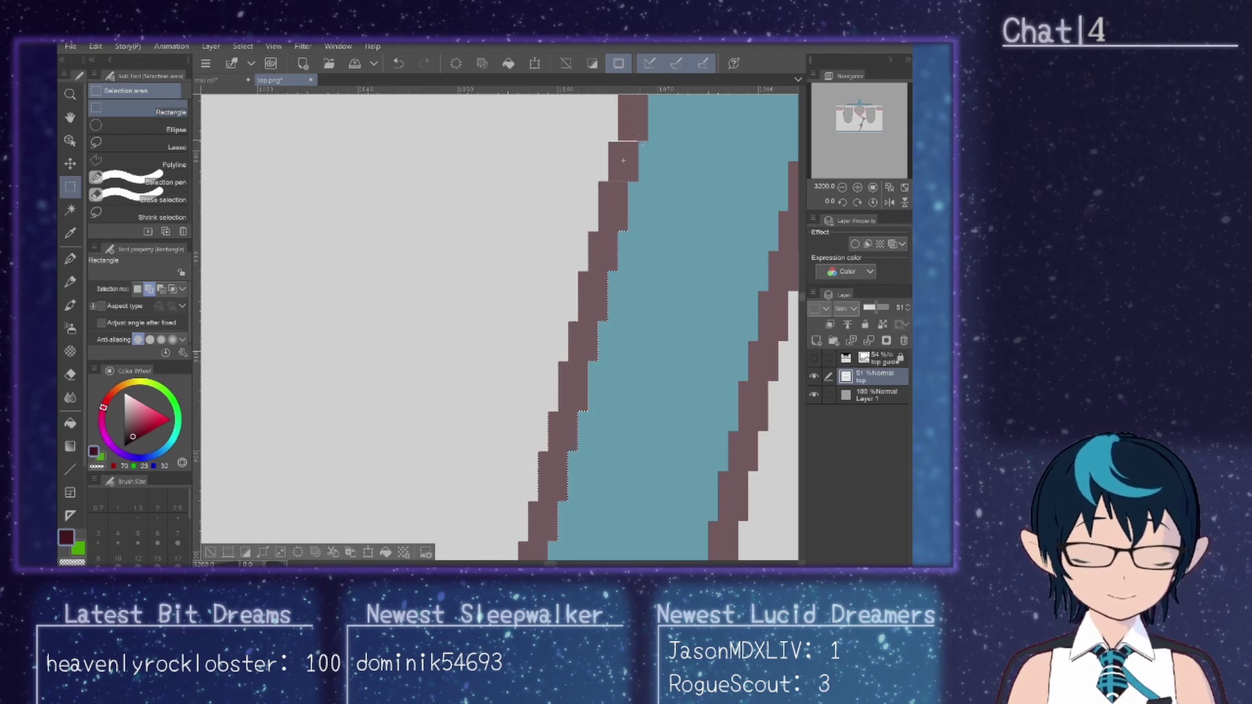
left_click_drag(648, 141, 653, 344)
left_click(653, 345)
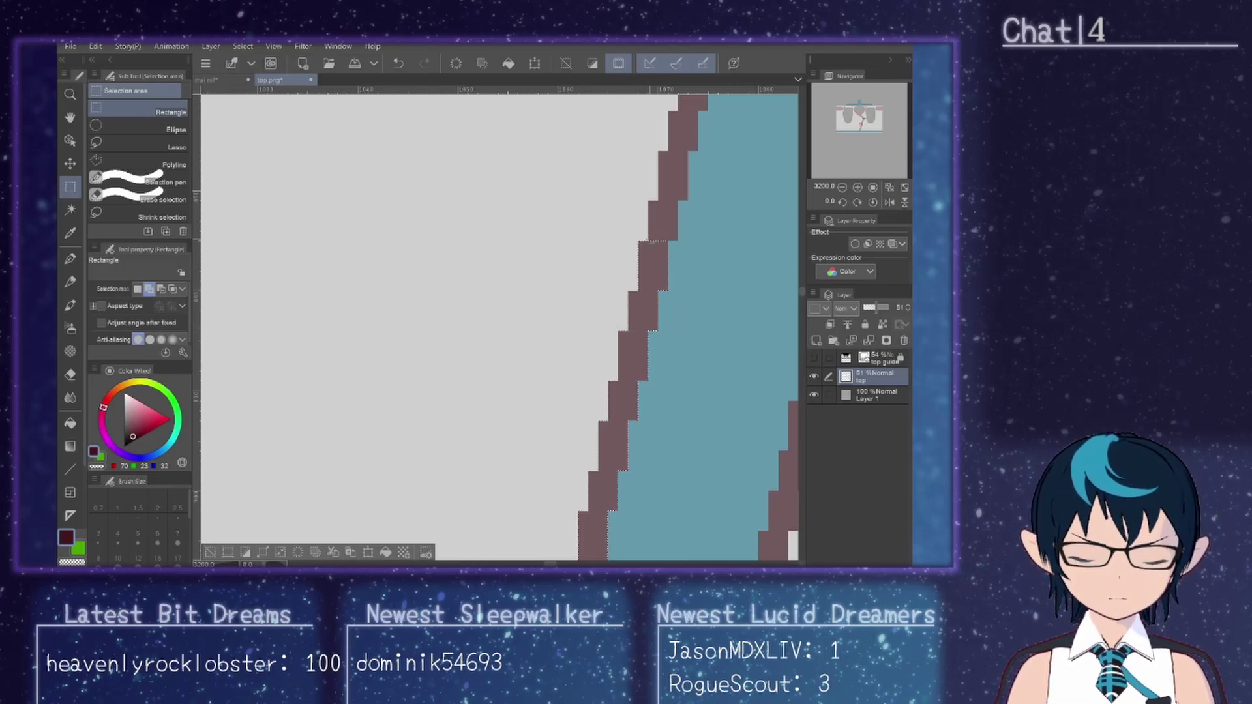
left_click_drag(649, 241, 595, 319)
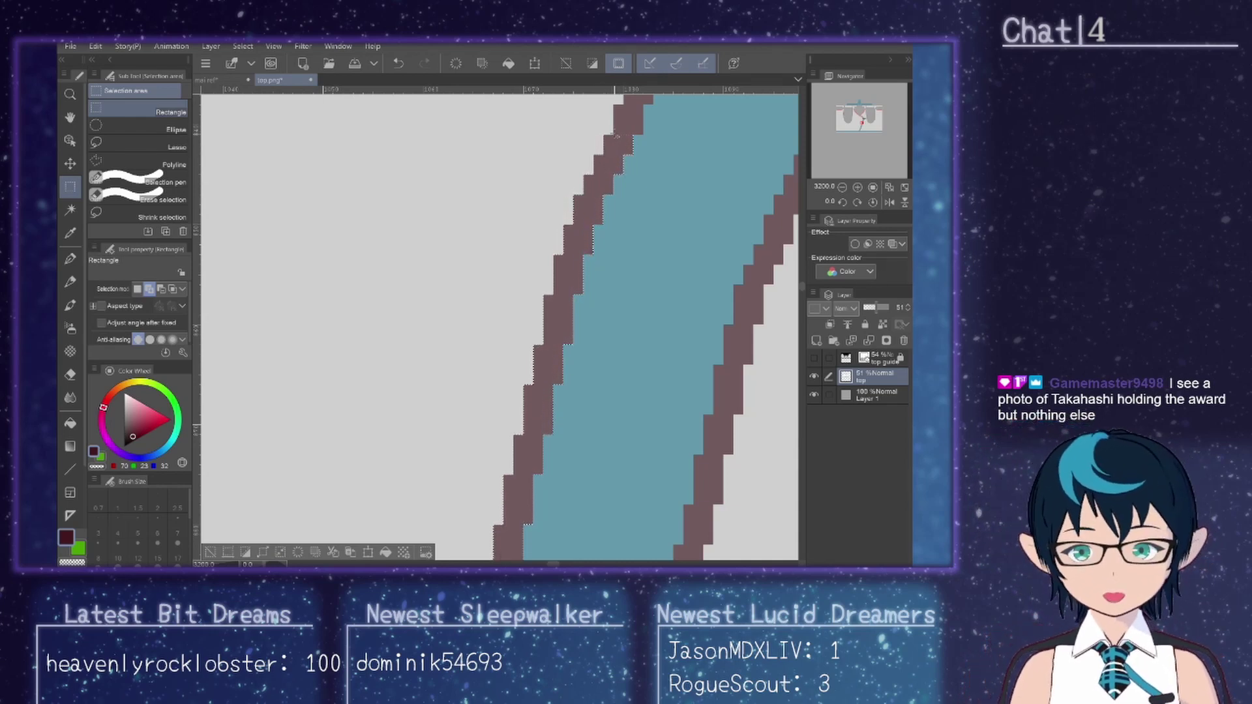
Step: Add the upper slanted stretch of the strap's left dark outline to the selection, up to just below the gray rounded bar
scroll(617, 135, "up", 5)
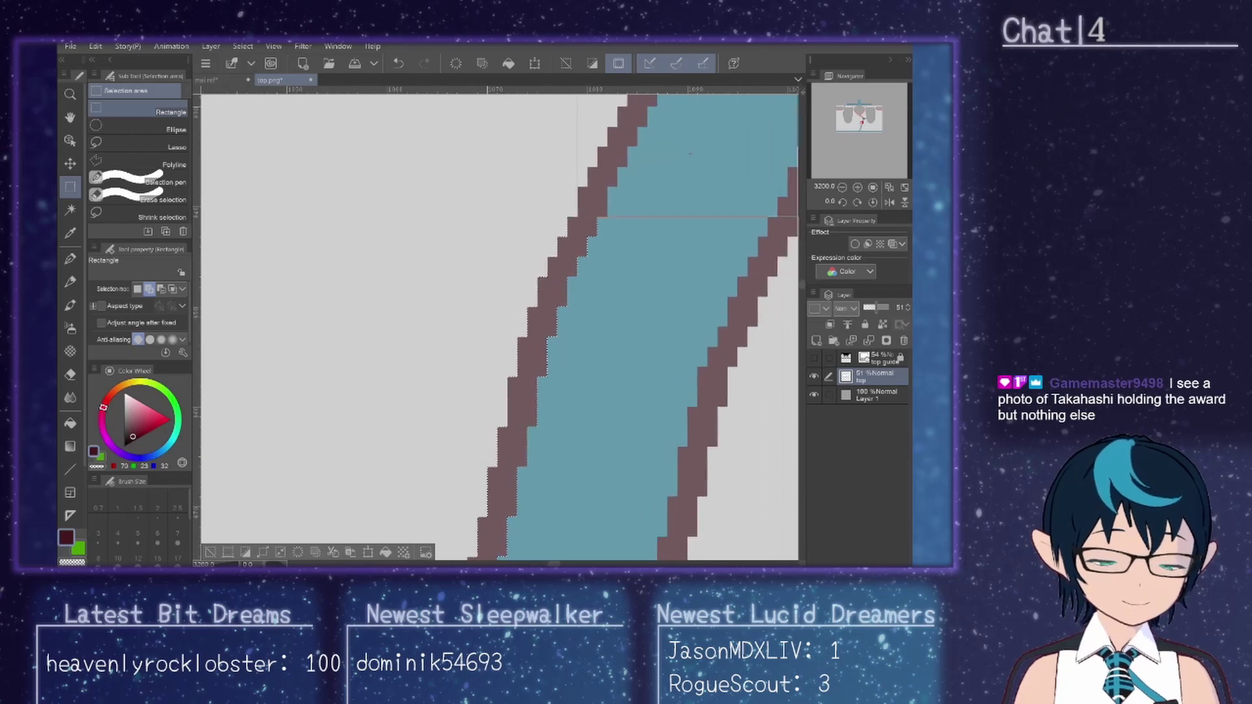
scroll(579, 235, "down", 5)
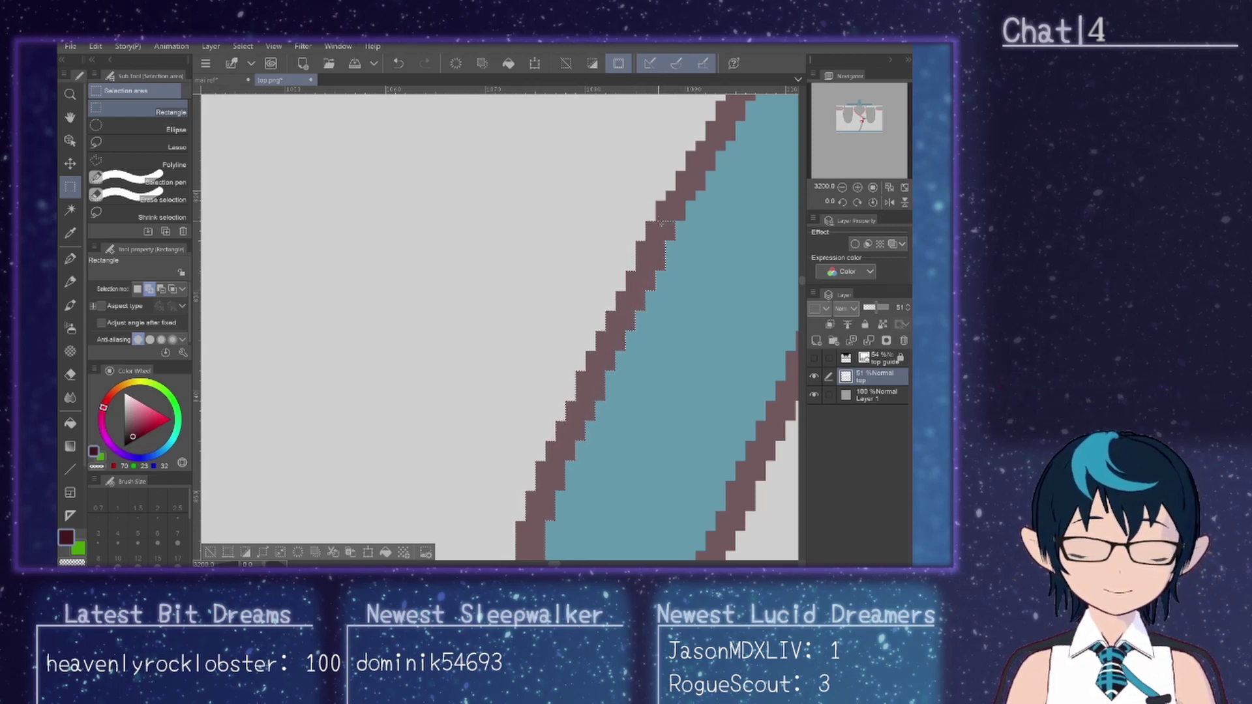
left_click_drag(664, 203, 684, 200)
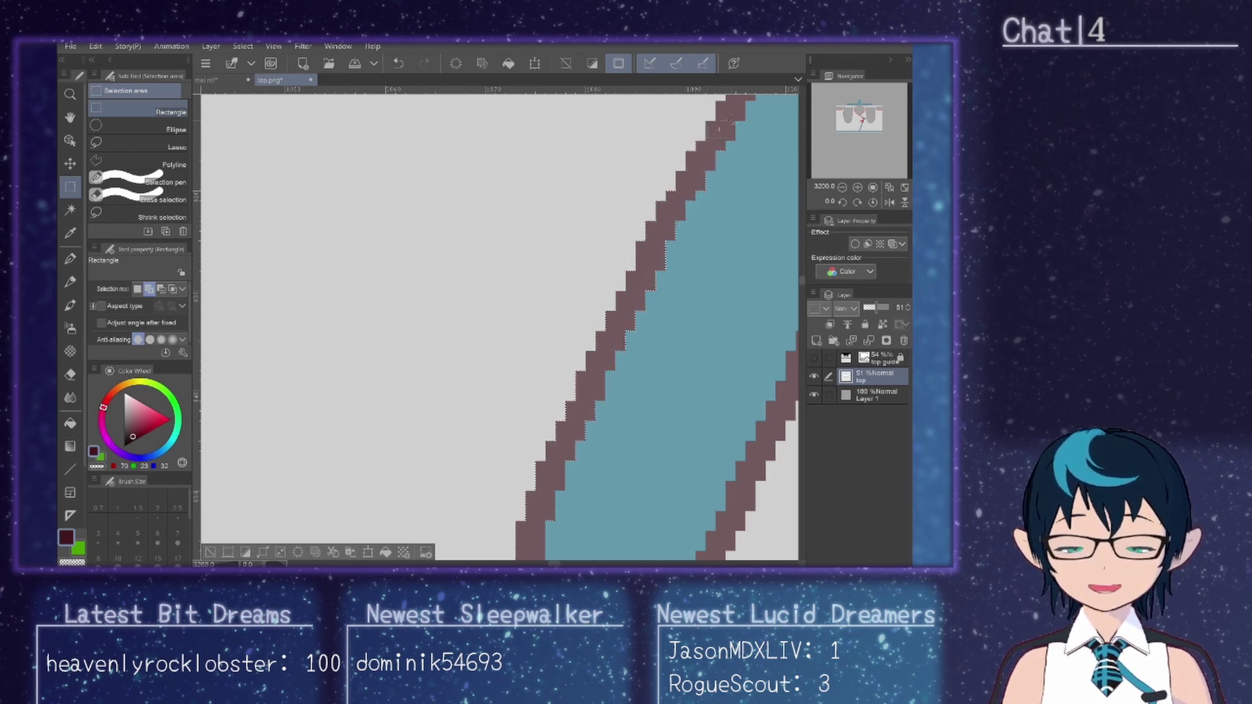
scroll(717, 121, "up", 5)
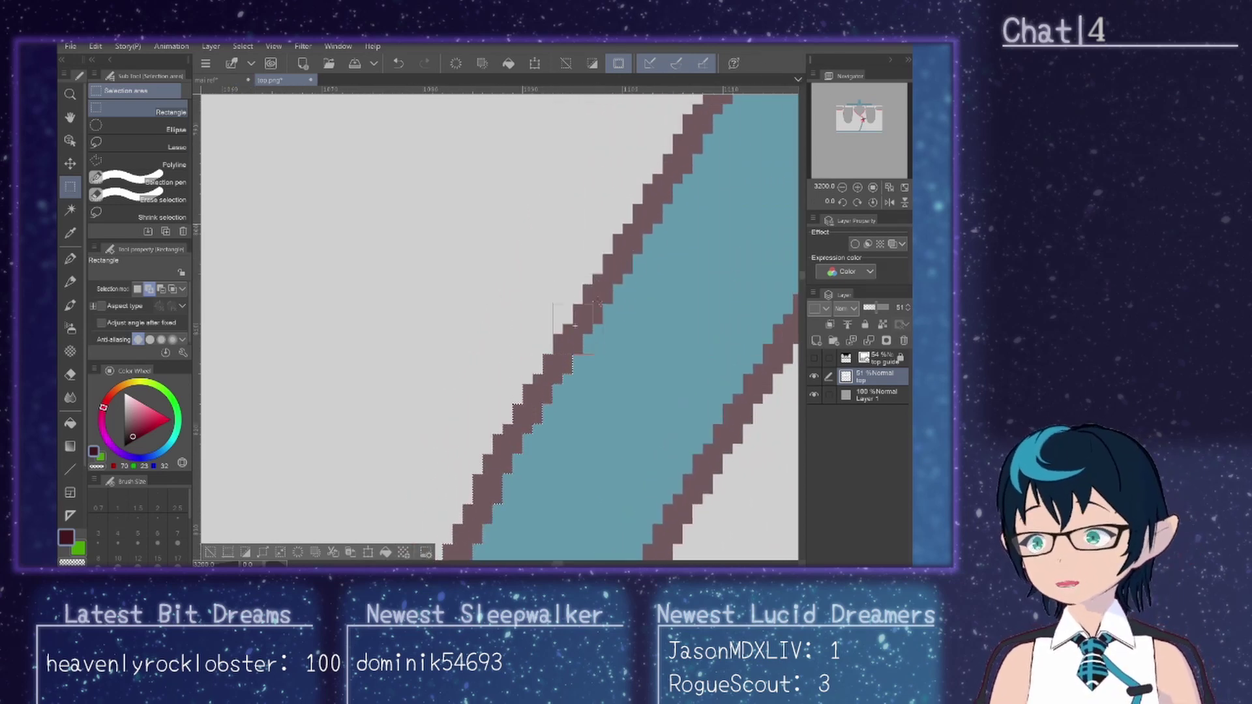
left_click_drag(600, 294, 594, 325)
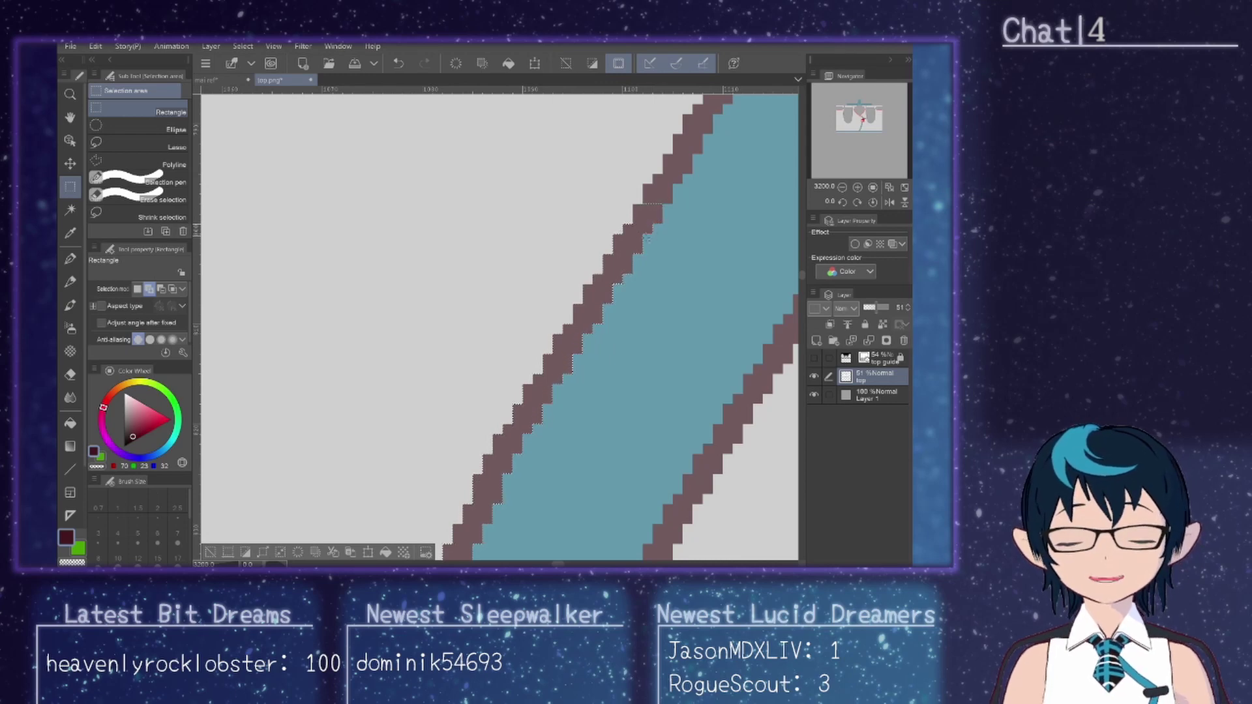
left_click_drag(643, 184, 521, 245)
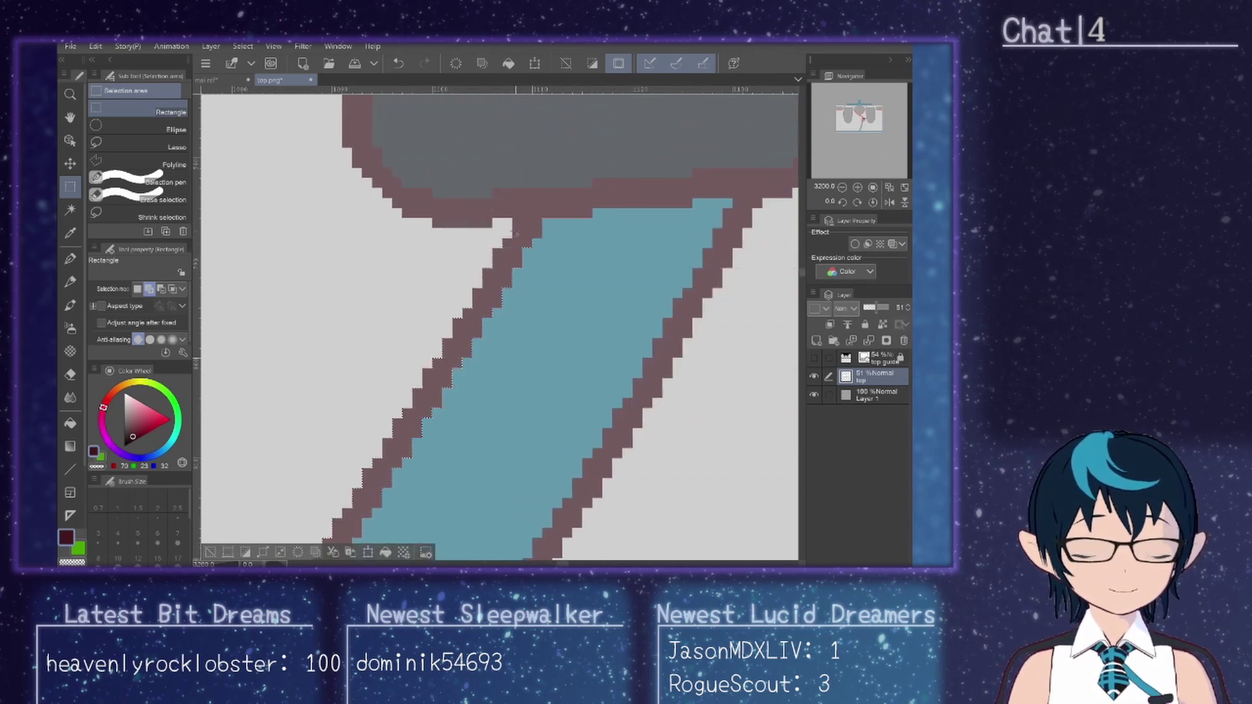
Step: Add the strap's junction with the gray rounded bar and the bar's lower-left dark outline to the selection
left_click_drag(516, 236, 512, 189)
key("alt+BackSpace")
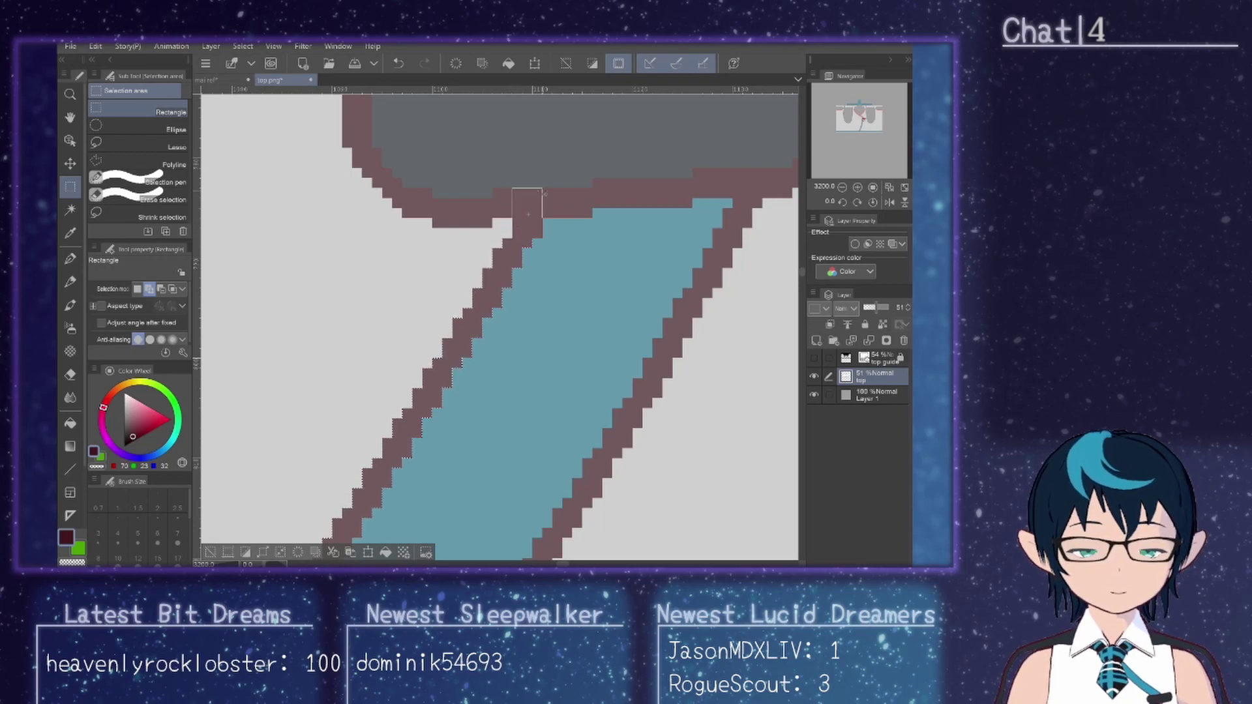
key("alt+BackSpace")
mouse_move(591, 190)
left_mouse_down()
mouse_move(493, 219)
mouse_move(402, 189)
mouse_move(384, 169)
left_mouse_up()
key("alt+BackSpace")
key("alt+BackSpace")
key("alt+BackSpace")
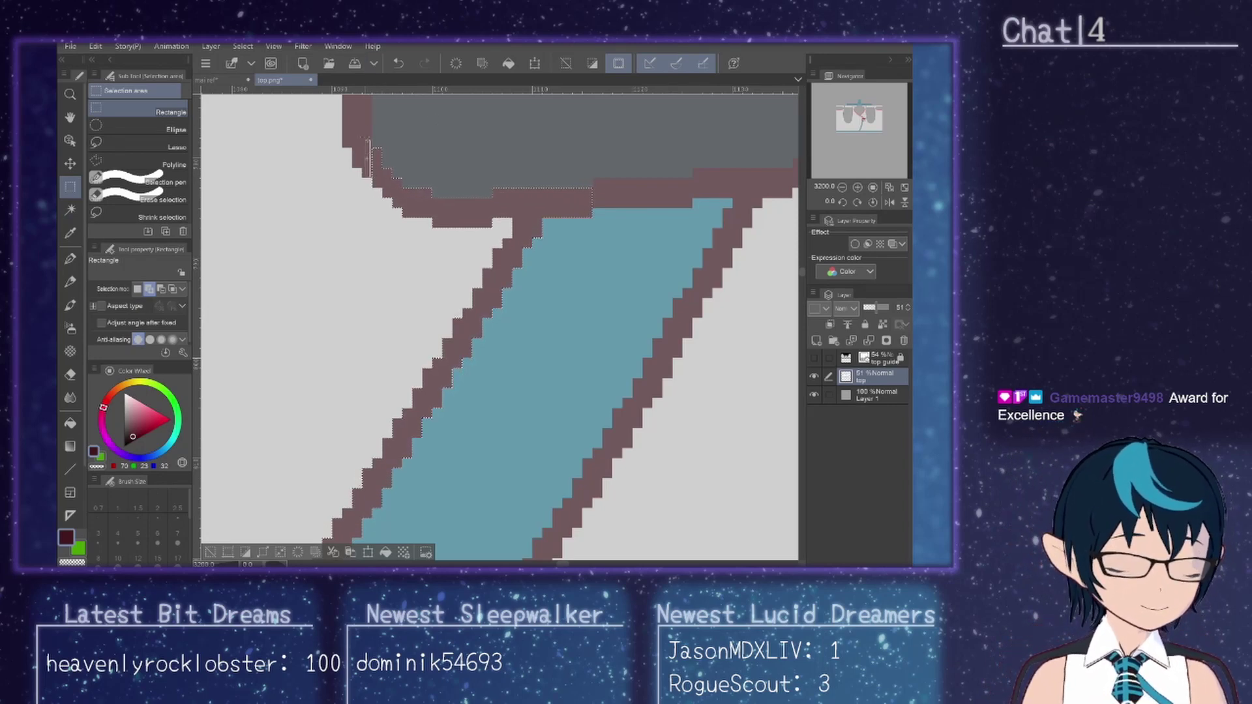
Step: Add the dark outline around the gray bar's rounded left end to the selection
scroll(373, 150, "up", 3)
left_click_drag(367, 138, 364, 253)
left_click_drag(353, 145, 412, 112)
scroll(412, 134, "up", 3)
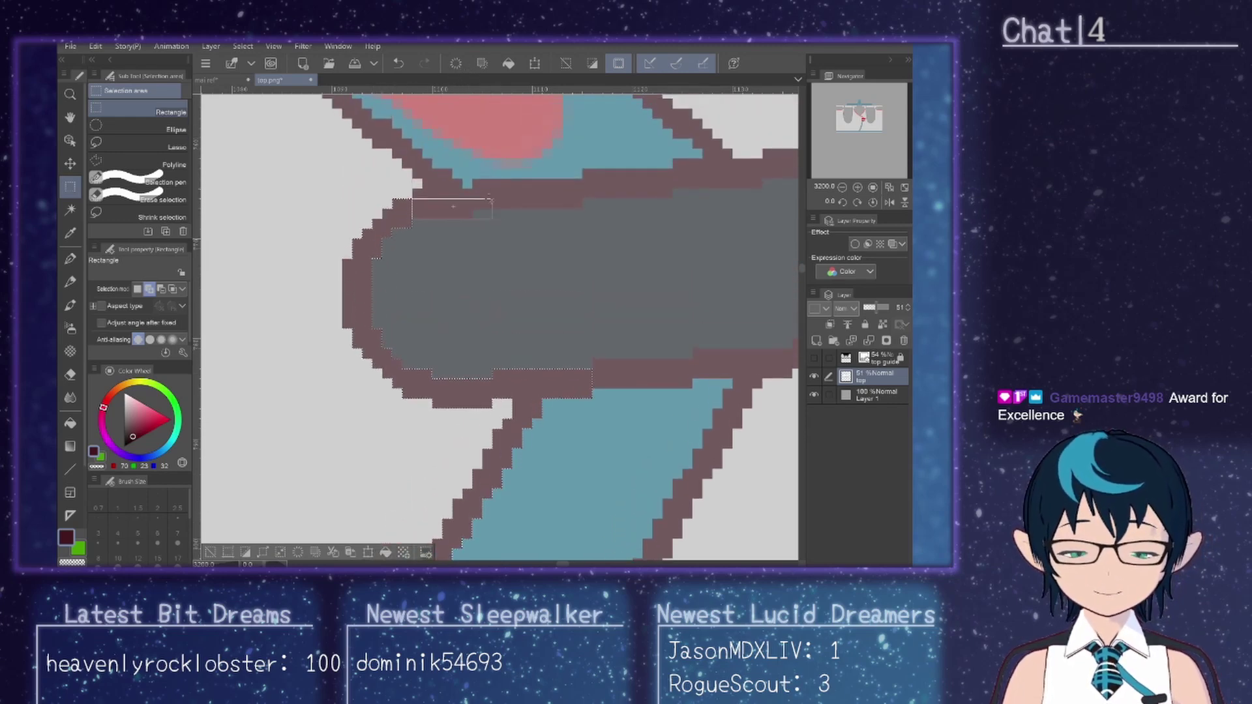
Step: Add the gray bar's upper dark outline to the selection, segment by segment toward its right end
mouse_move(413, 219)
left_mouse_down()
mouse_move(472, 188)
mouse_move(674, 169)
mouse_move(764, 192)
left_mouse_up()
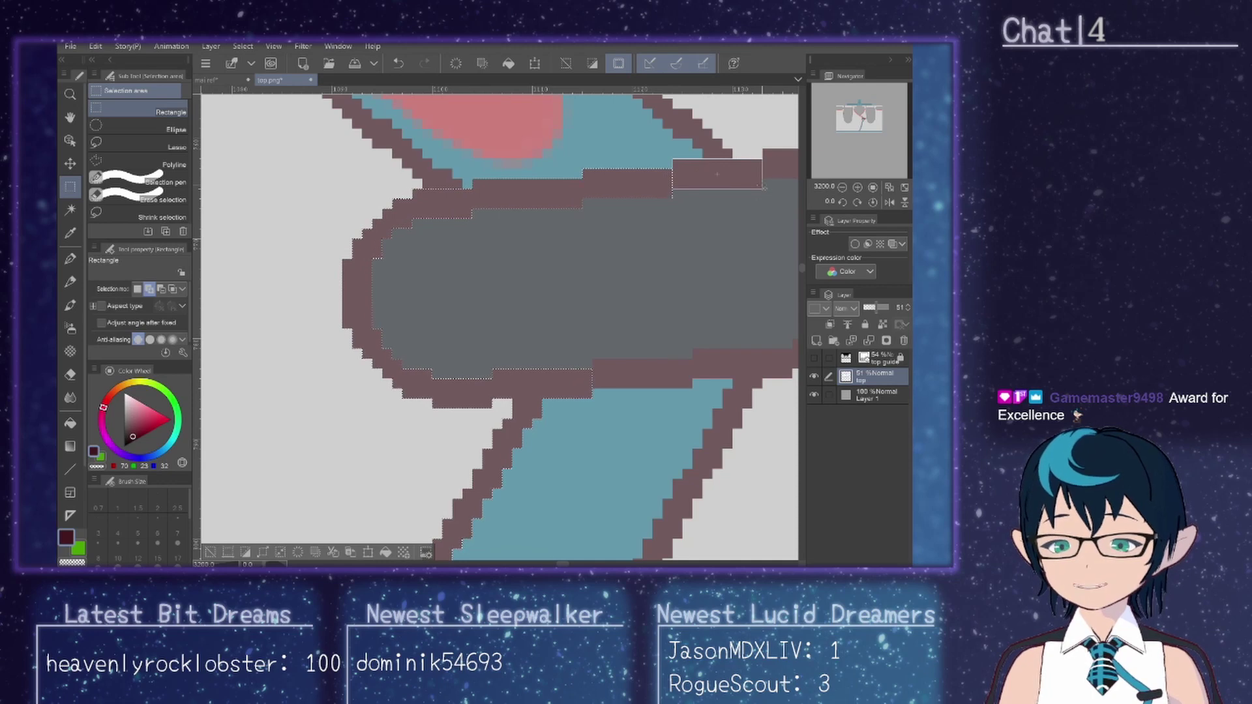
scroll(764, 189, "right", 4)
left_click_drag(495, 150, 599, 183)
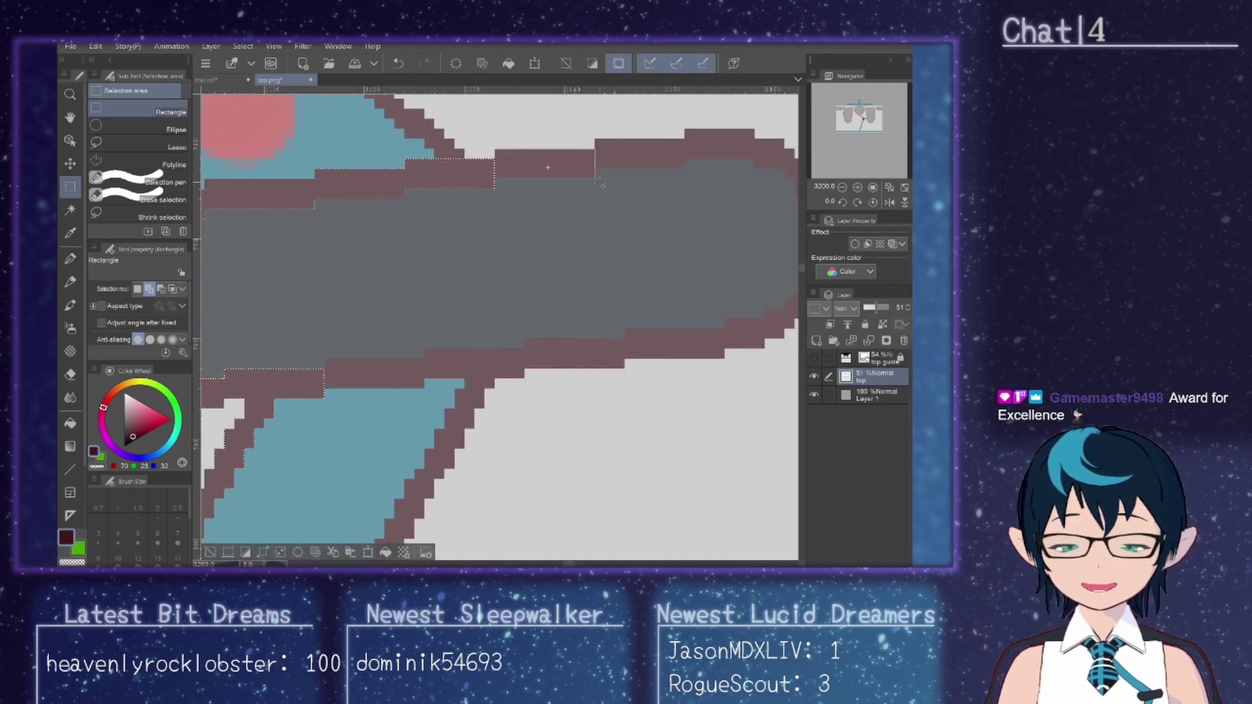
left_click_drag(595, 138, 685, 169)
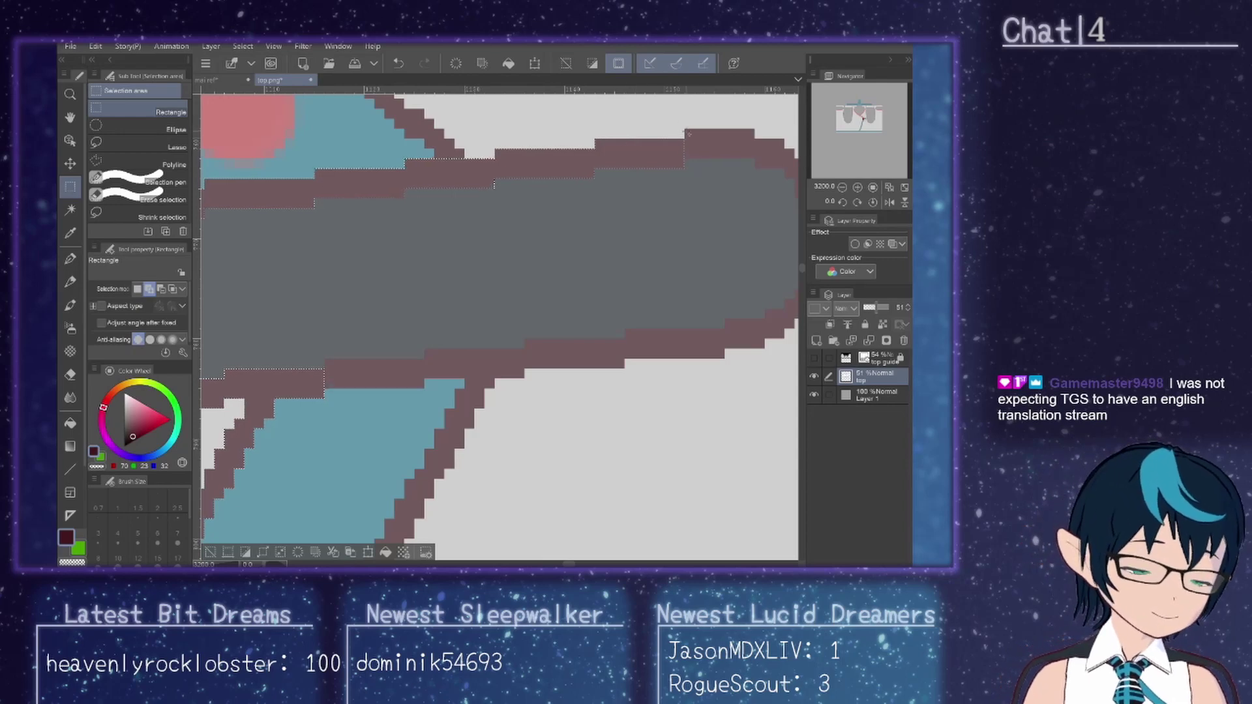
left_click_drag(683, 128, 755, 161)
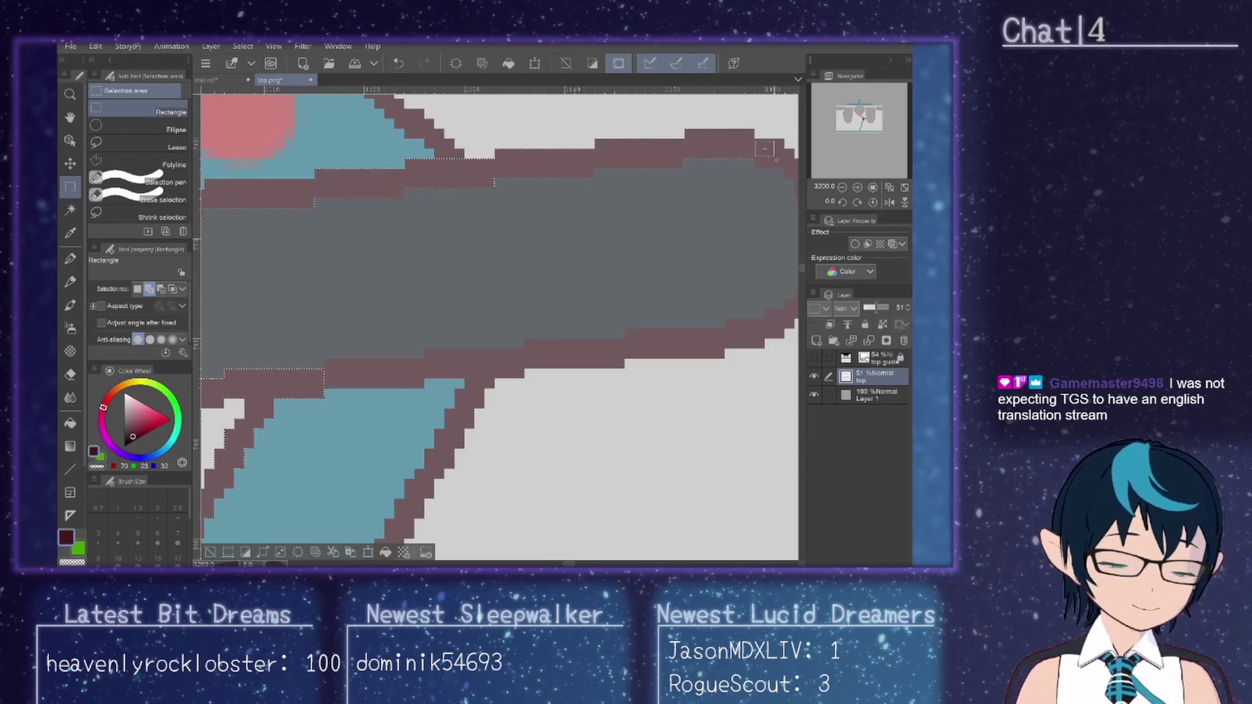
Step: Add the dark outline around the gray bar's rounded right end to the selection, down to its lower edge
scroll(764, 150, "right", 3)
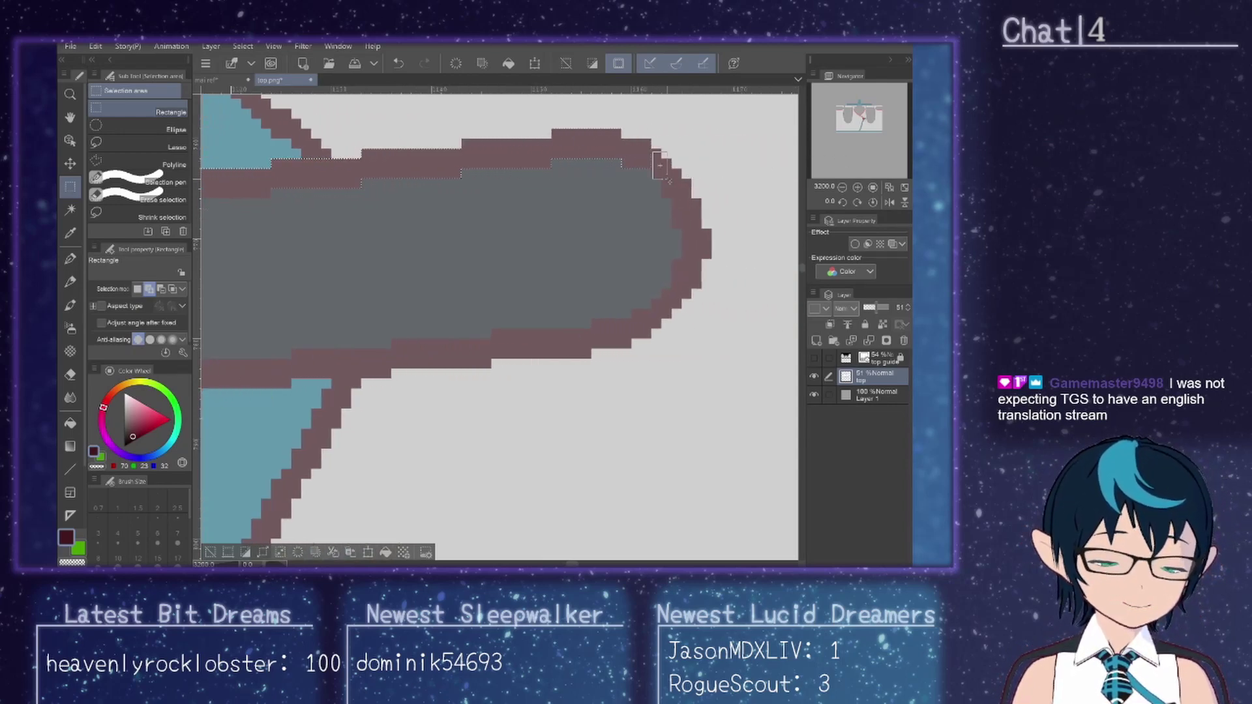
left_click_drag(666, 180, 662, 178)
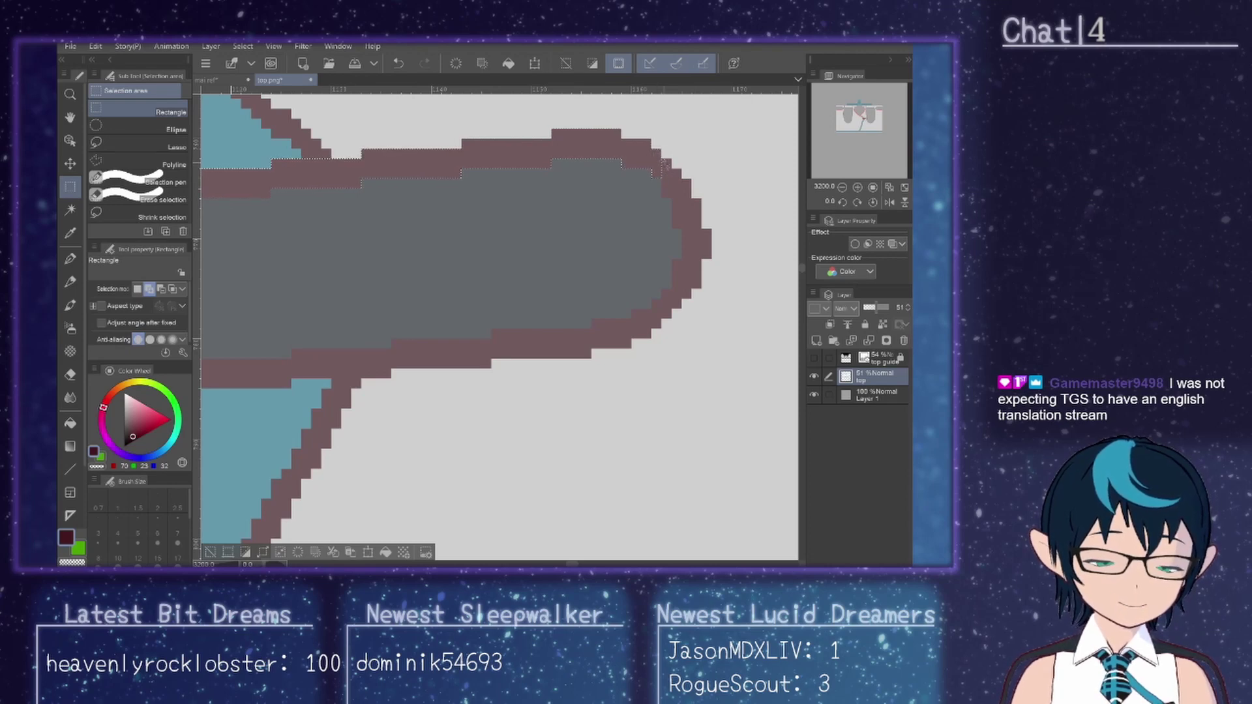
left_click_drag(689, 180, 683, 300)
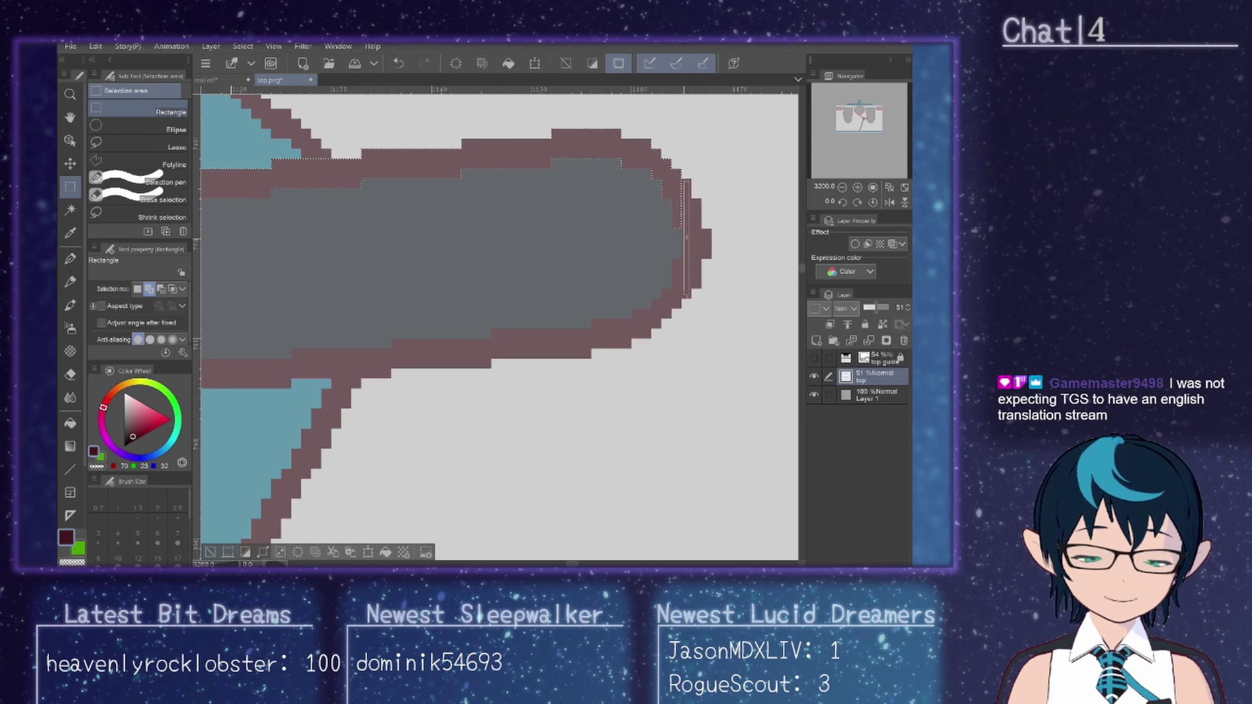
left_click_drag(695, 201, 706, 291)
left_click_drag(710, 230, 702, 258)
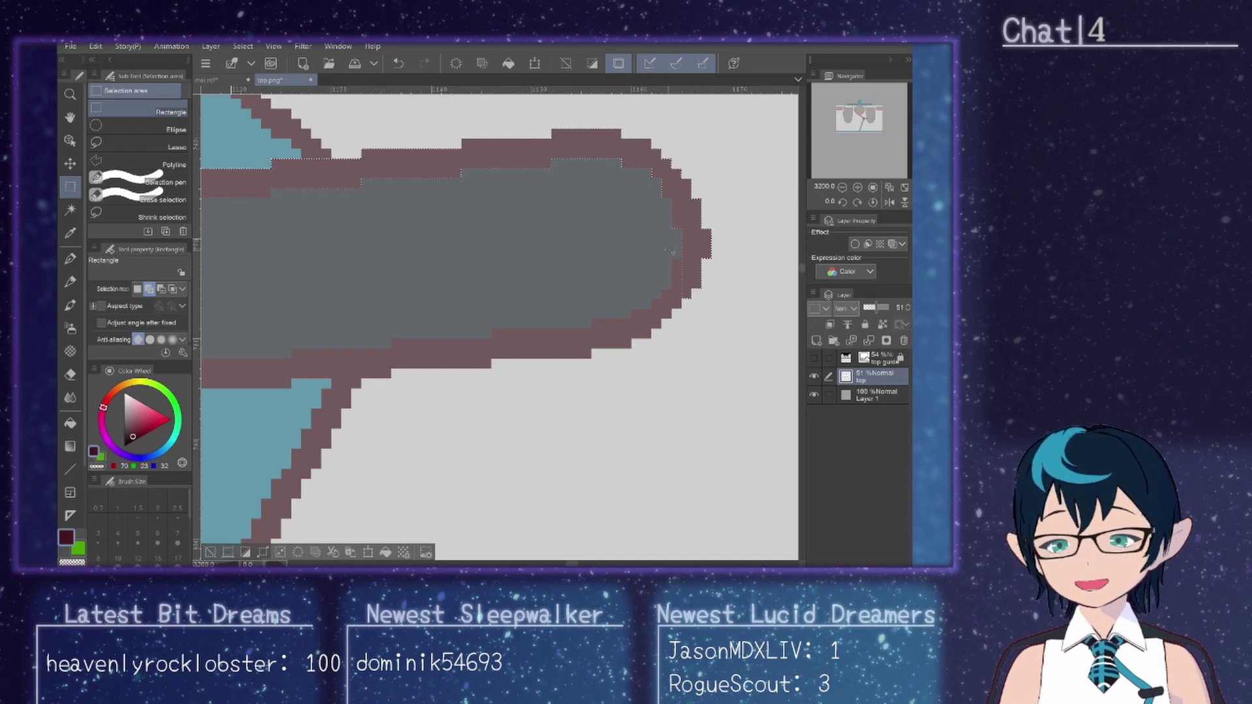
left_click_drag(675, 258, 680, 282)
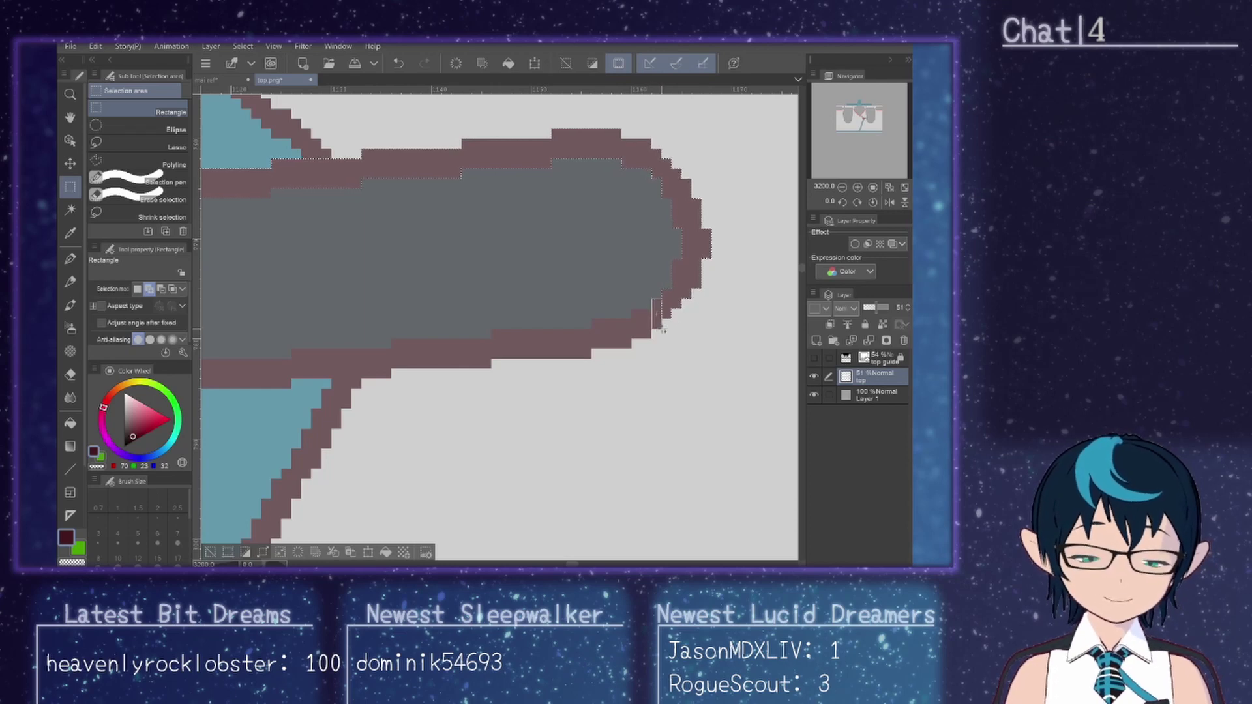
left_click_drag(640, 311, 607, 333)
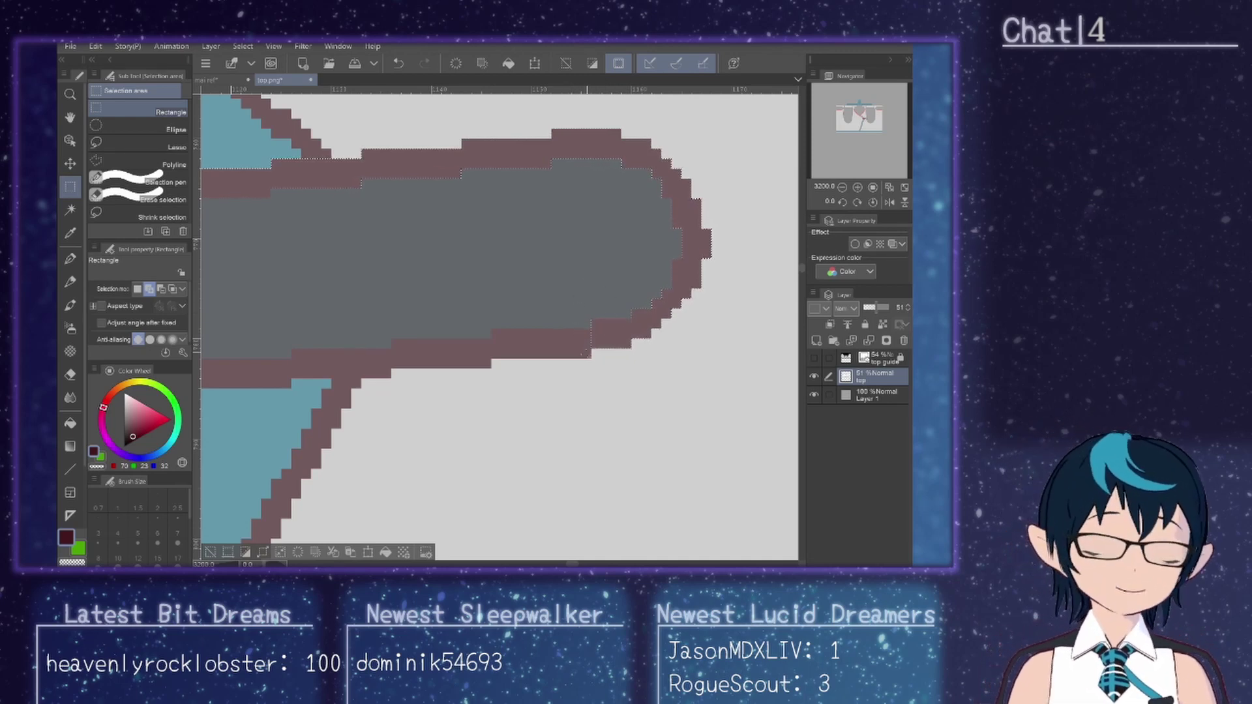
Step: Add the remaining lower dark outline of the gray bar and the top pixel steps of the strap's right outline to the selection
left_click_drag(592, 358, 292, 348)
scroll(291, 385, "left", 3)
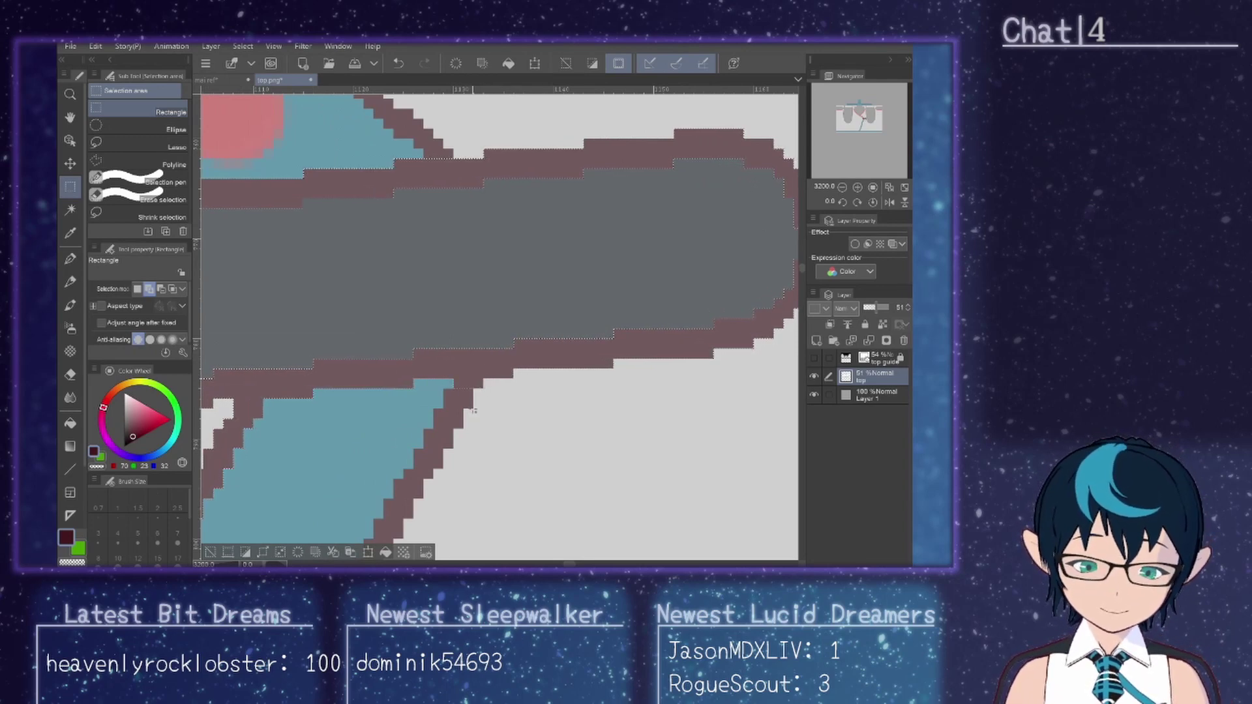
left_click_drag(474, 411, 424, 433)
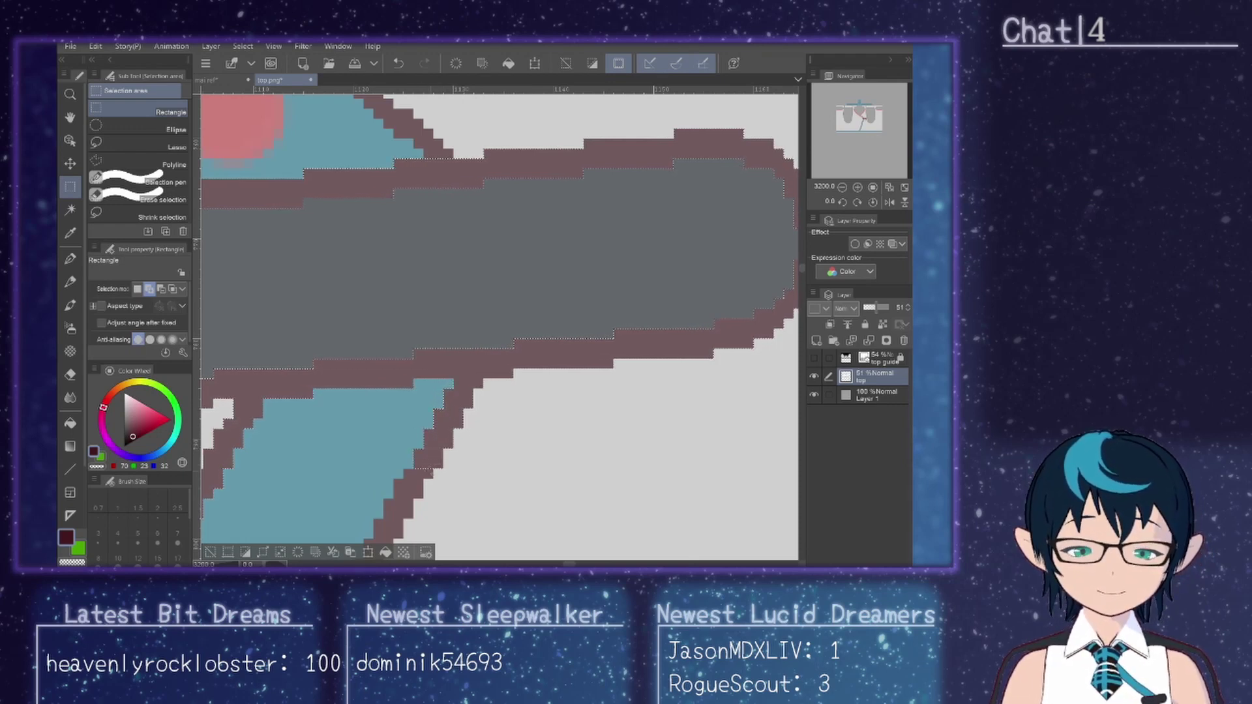
Step: Add the first diagonal pixel steps of the strap's right outline below the gray bar to the selection
left_click_drag(435, 485, 383, 498)
scroll(373, 522, "down", 5)
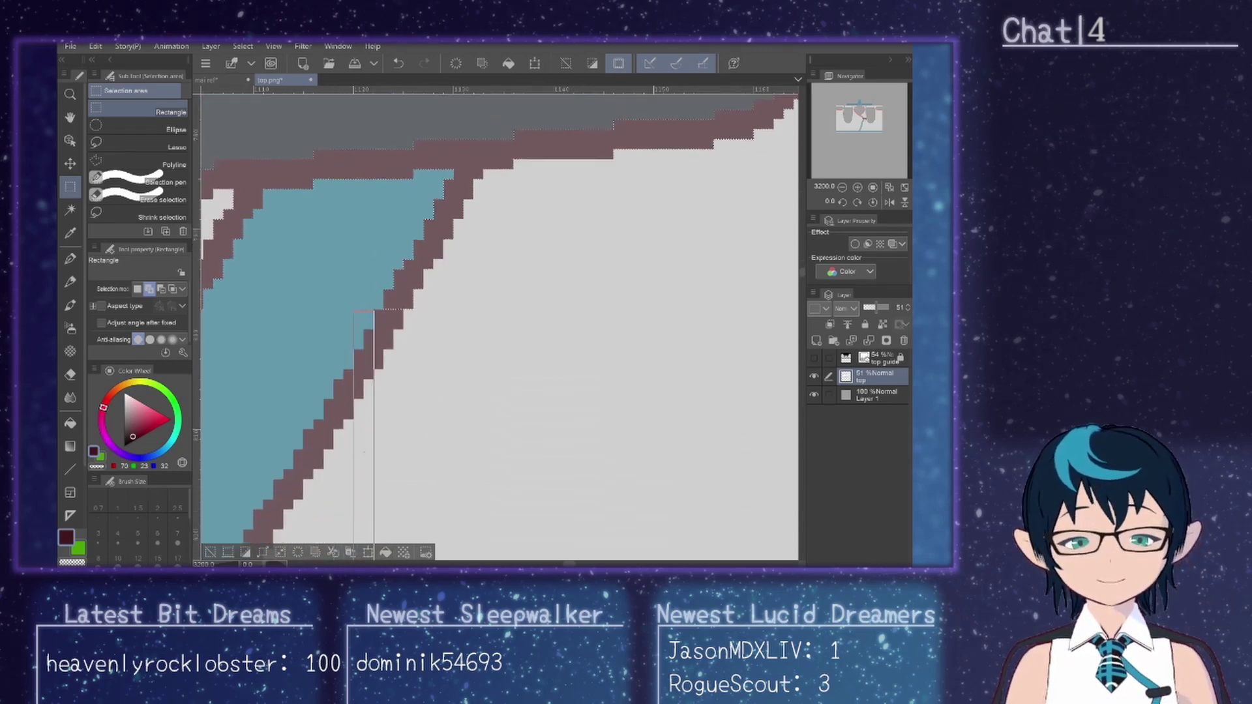
left_click_drag(375, 270, 323, 359)
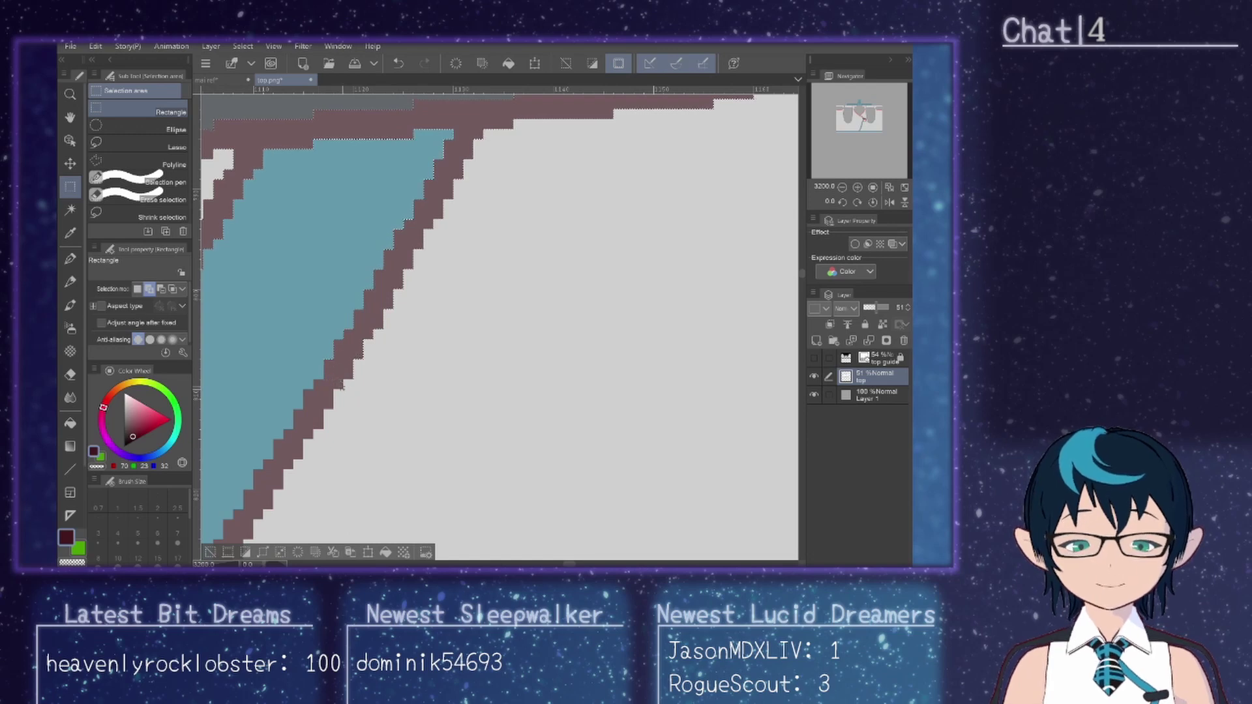
mouse_move(333, 407)
left_mouse_down()
mouse_move(304, 389)
mouse_move(293, 429)
mouse_move(274, 438)
mouse_move(277, 463)
mouse_move(265, 460)
left_mouse_up()
key("alt+BackSpace")
key("alt+BackSpace")
key("alt+BackSpace")
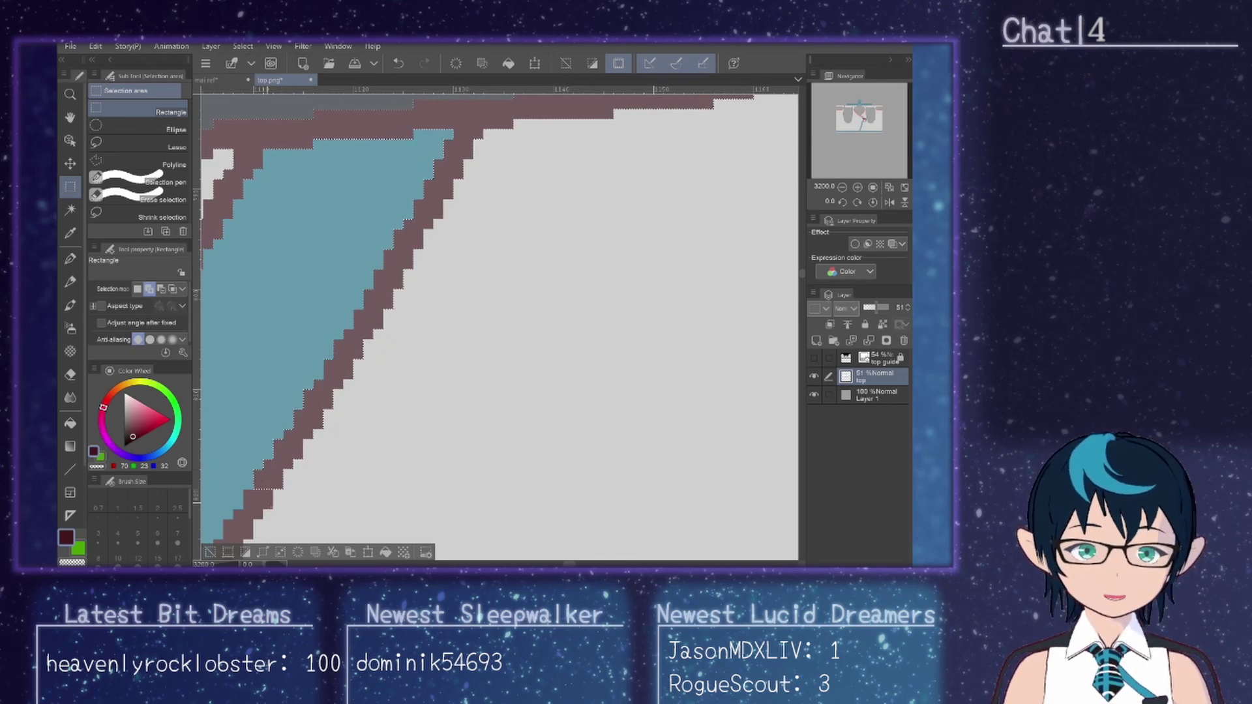
left_click_drag(274, 512, 223, 518)
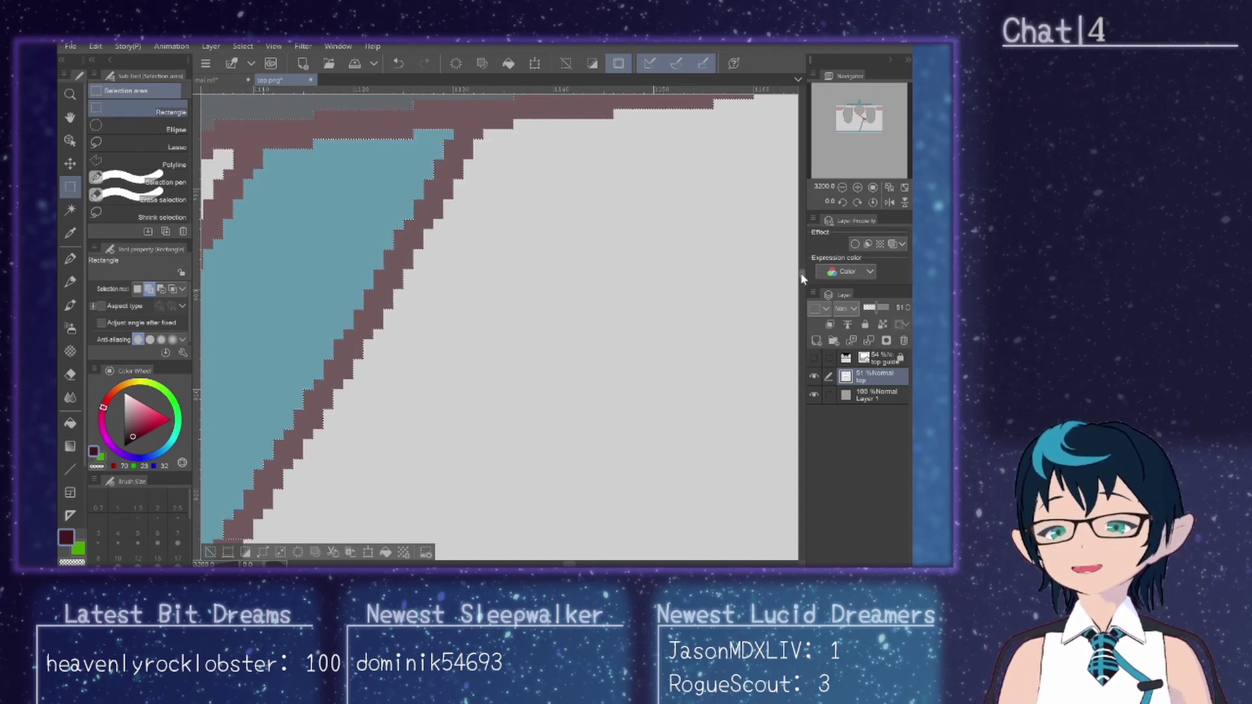
Step: Extend the selection along the next diagonal stretch of the strap's right outline, one pixel step at a time
scroll(802, 279, "down", 5)
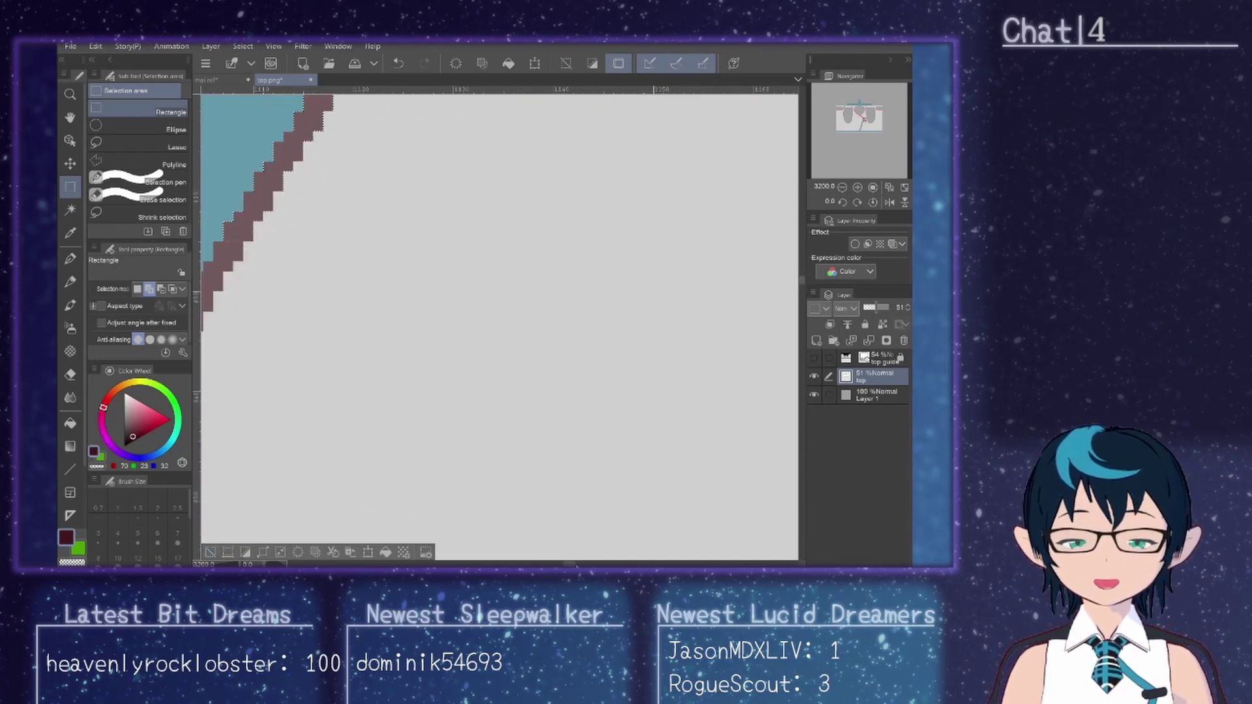
left_click_drag(571, 564, 566, 565)
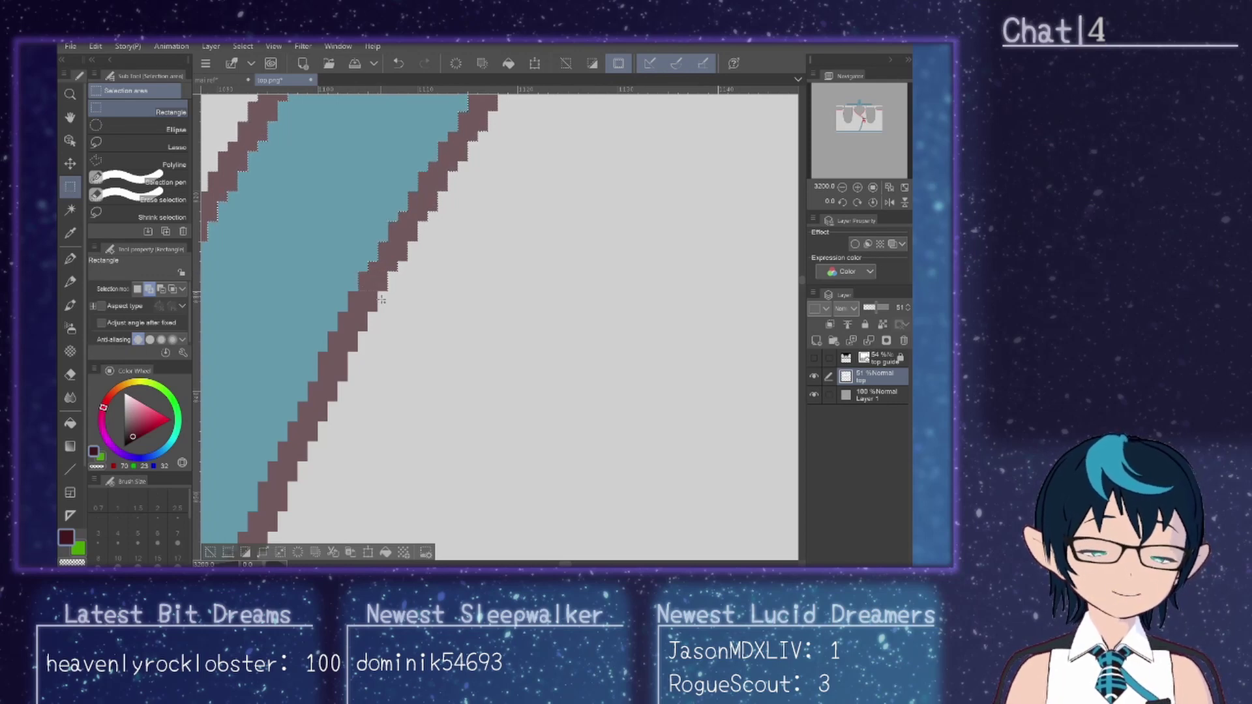
mouse_move(348, 289)
left_mouse_down()
mouse_move(380, 313)
mouse_move(338, 309)
left_mouse_up()
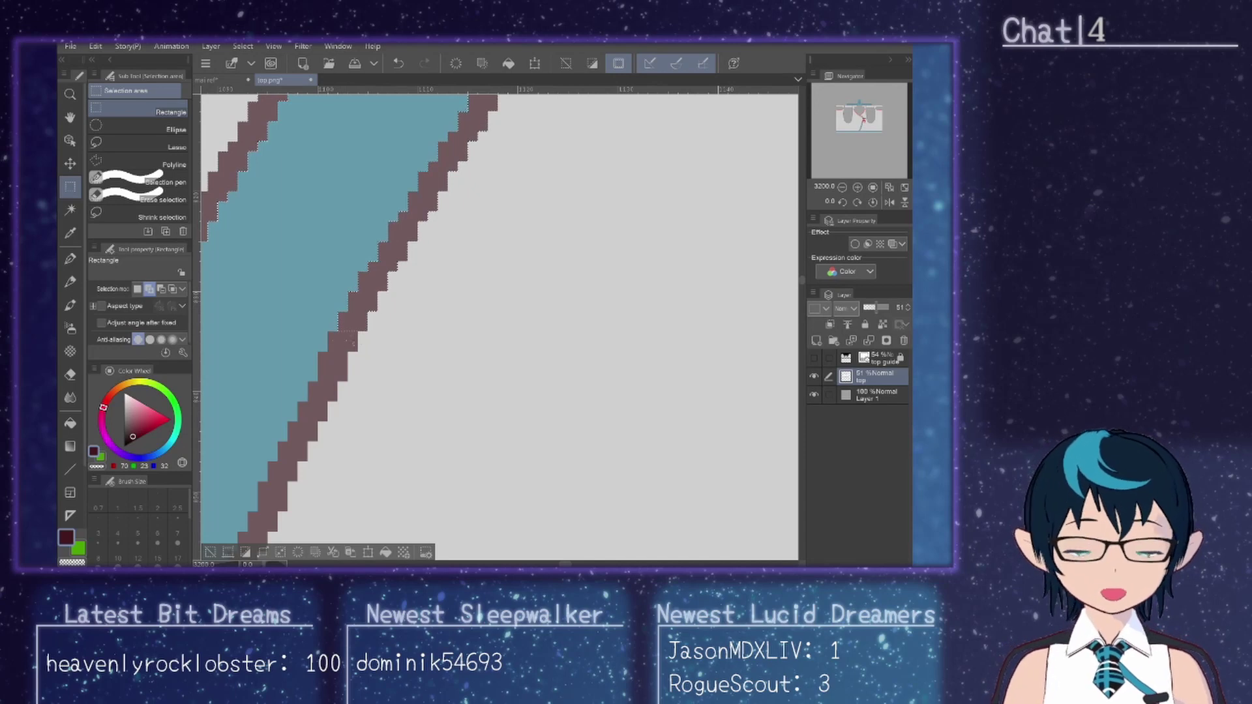
left_click_drag(357, 352, 329, 333)
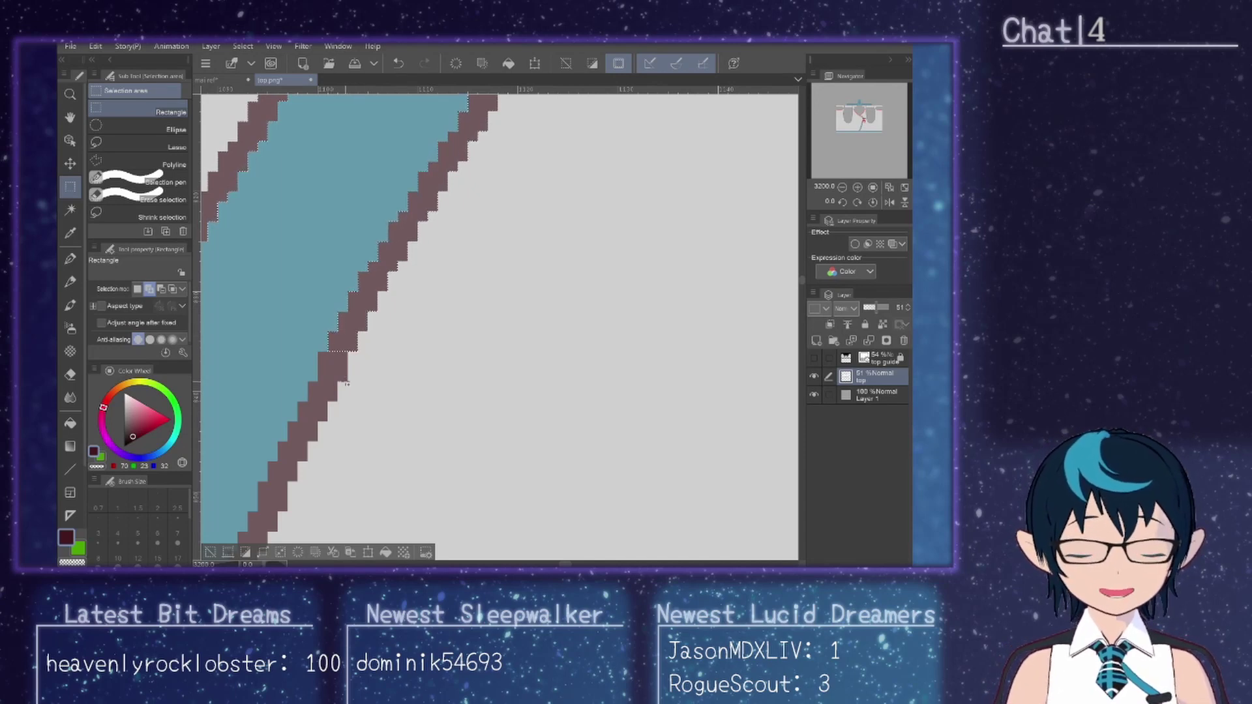
left_click_drag(347, 384, 317, 353)
key("Delete")
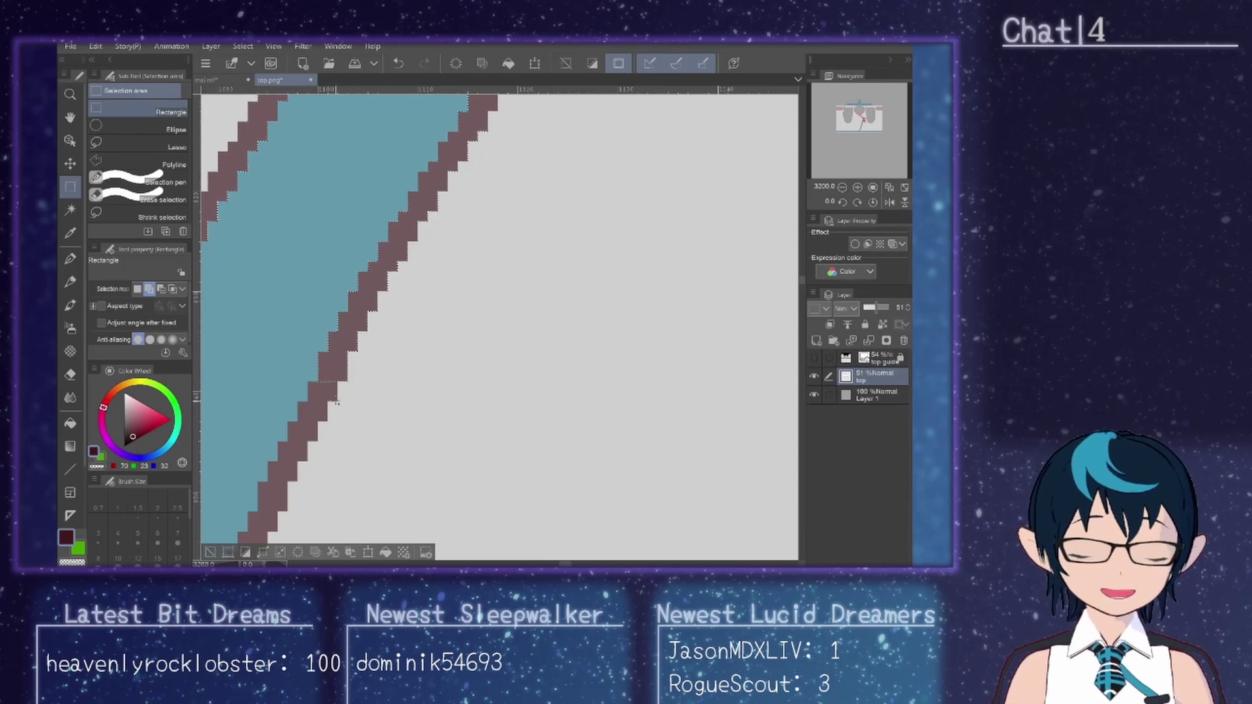
left_click_drag(338, 402, 309, 381)
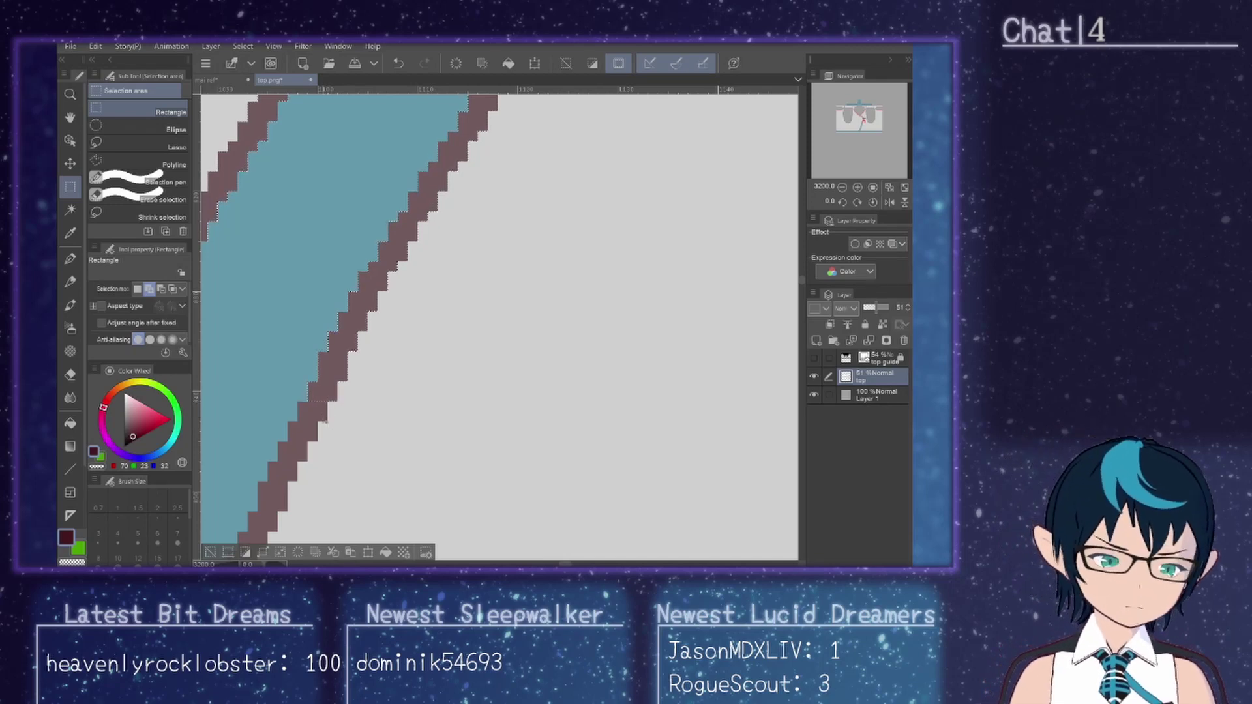
left_click_drag(298, 399, 327, 422)
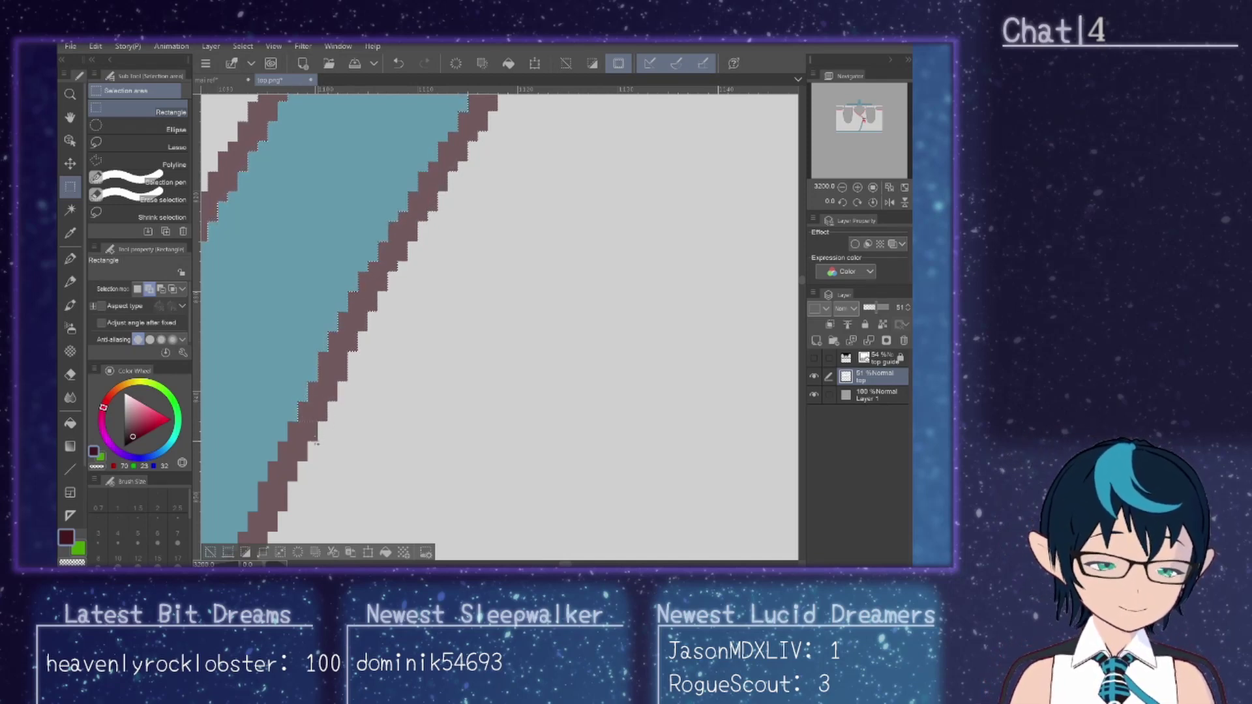
left_click_drag(307, 460, 266, 459)
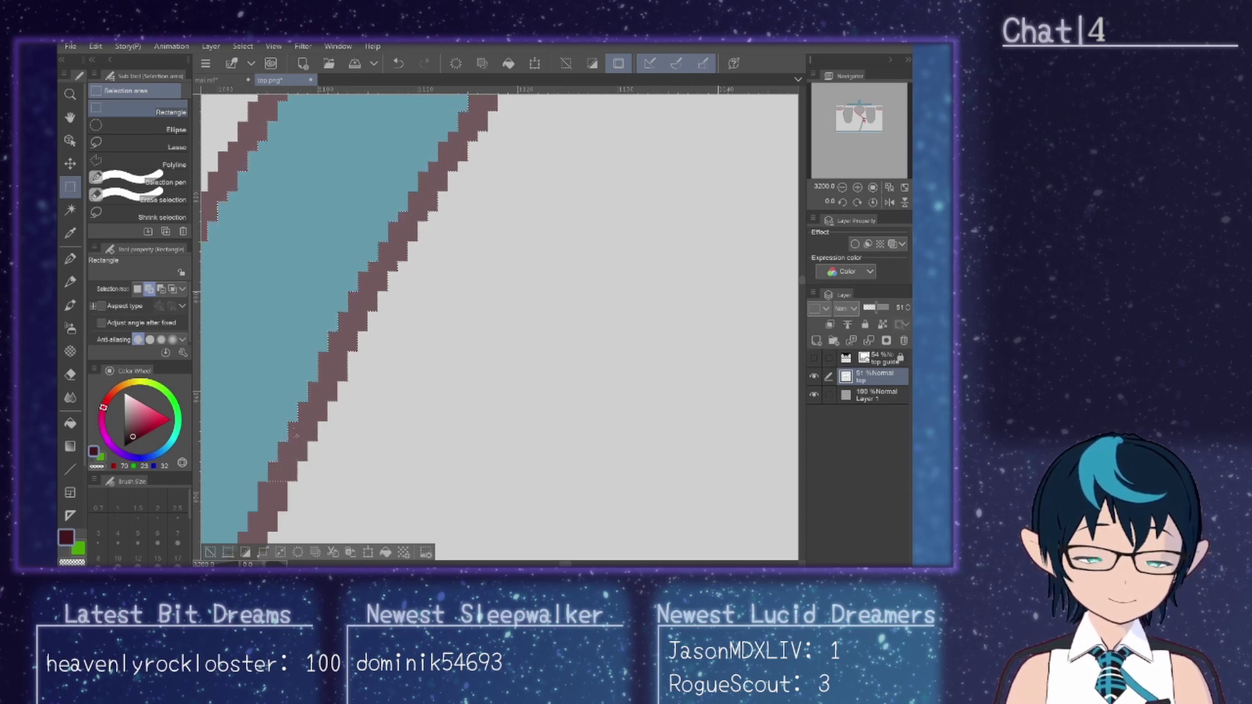
left_click_drag(289, 513, 257, 482)
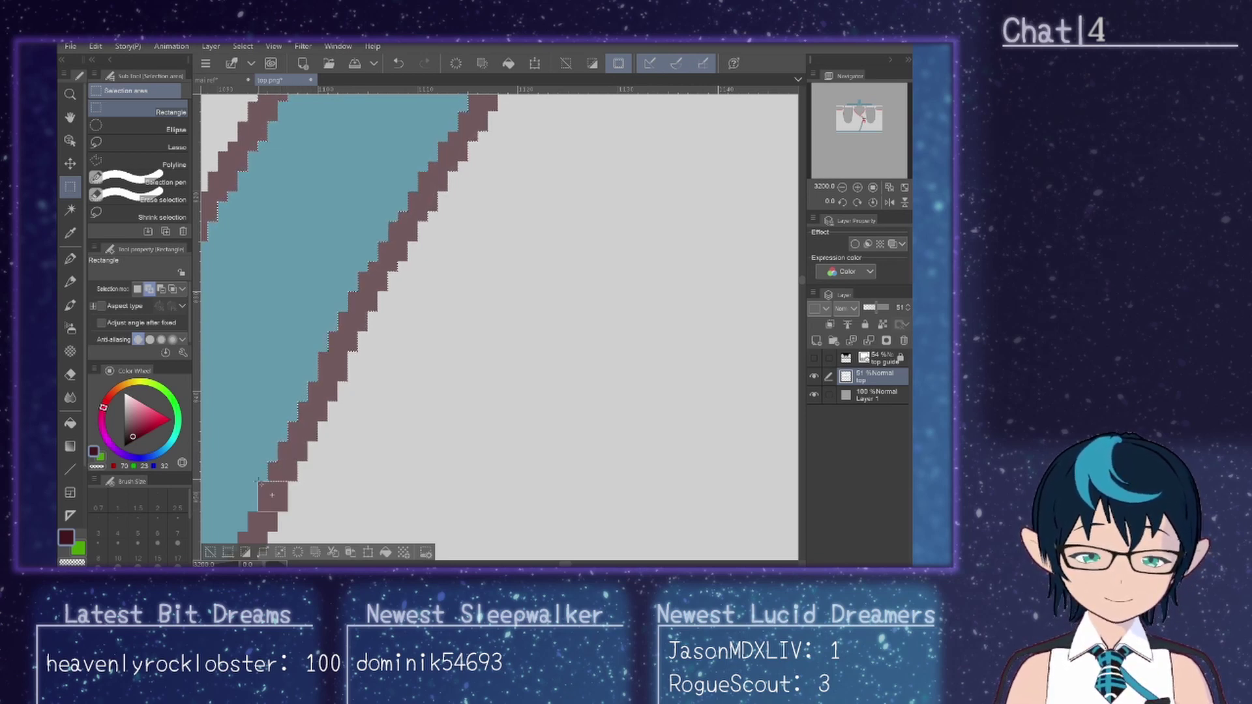
left_click_drag(275, 536, 248, 510)
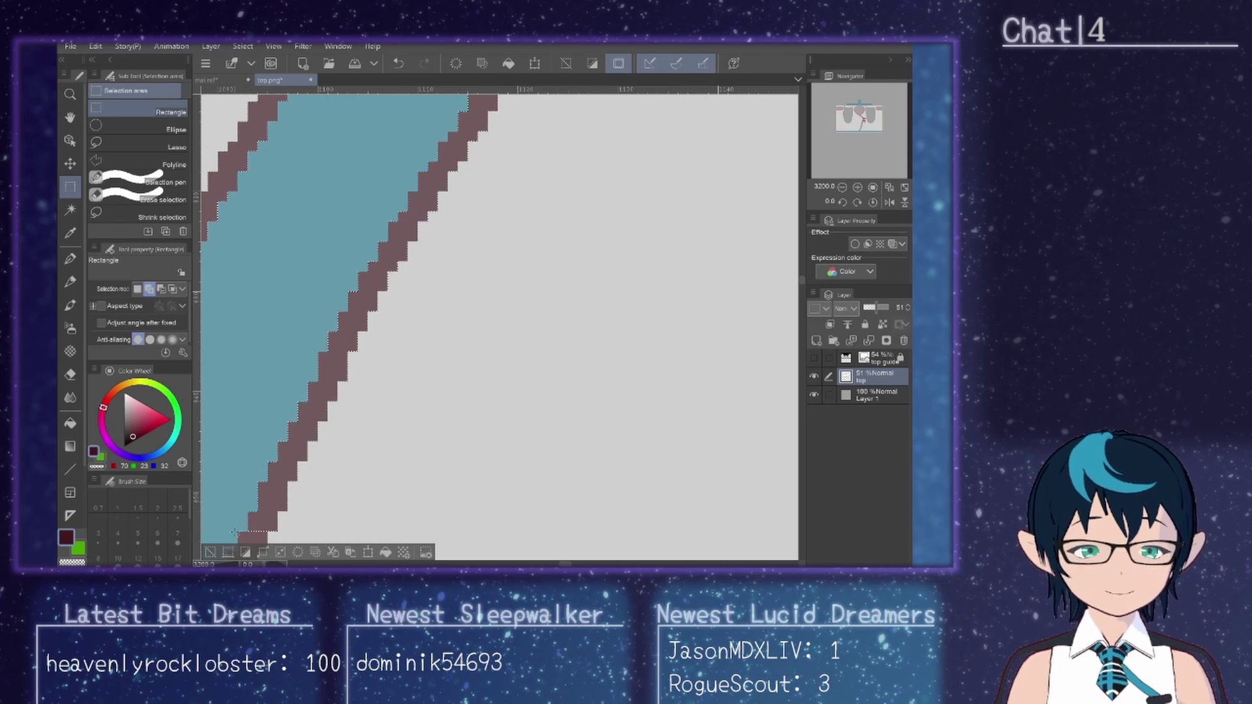
Step: Add the right outline's taller pixel steps, where the strap turns steeper, to the selection
scroll(248, 510, "down", 3)
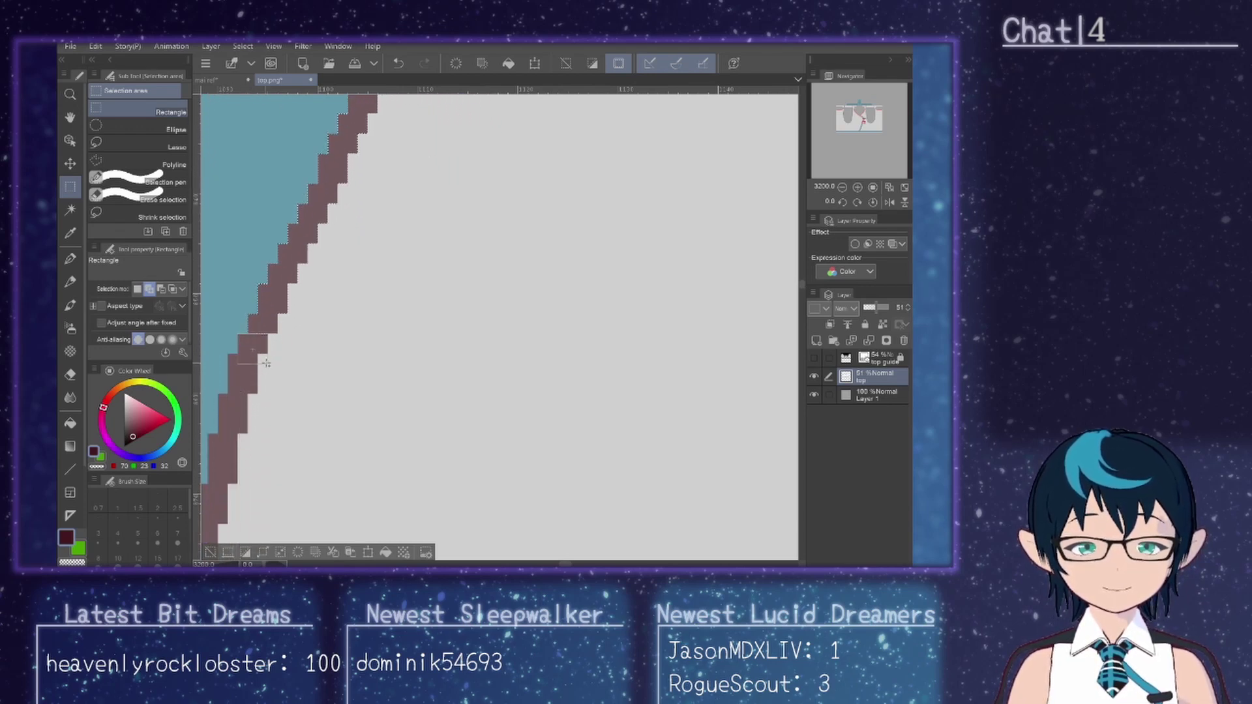
mouse_move(239, 335)
left_mouse_down()
mouse_move(266, 356)
mouse_move(227, 356)
left_mouse_up()
left_click_drag(248, 433, 218, 393)
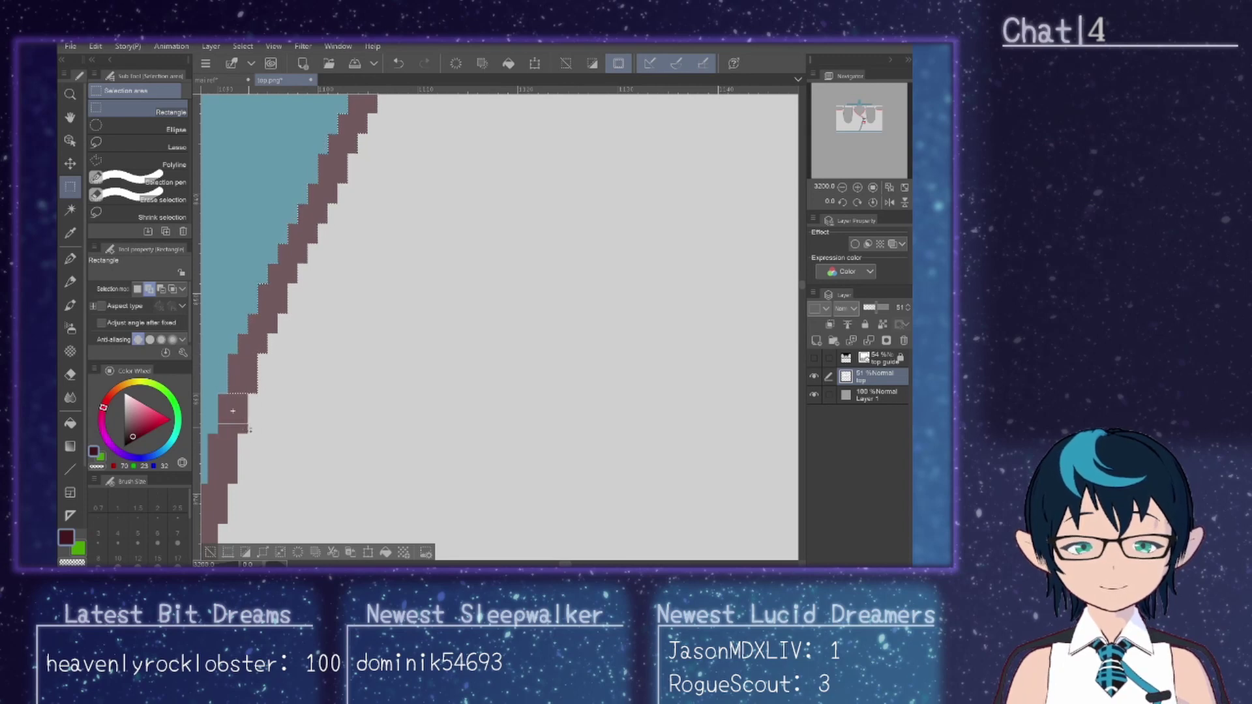
left_click_drag(224, 474, 398, 206)
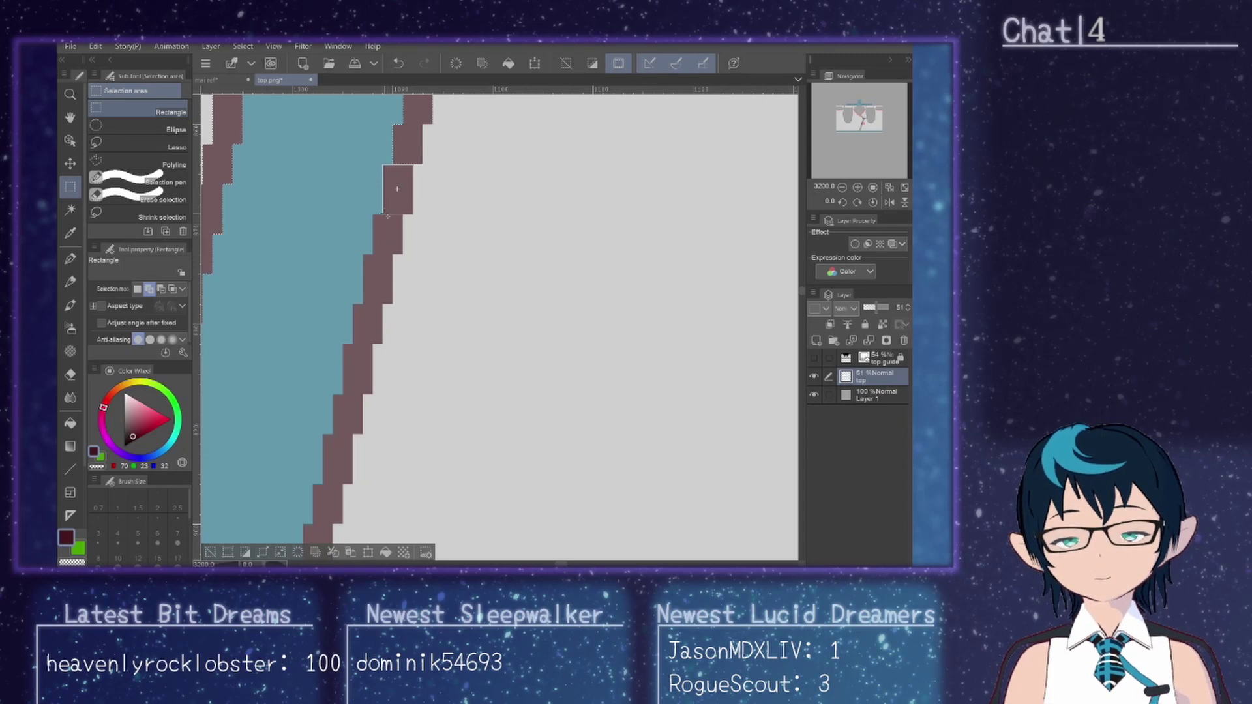
left_click_drag(383, 165, 343, 394)
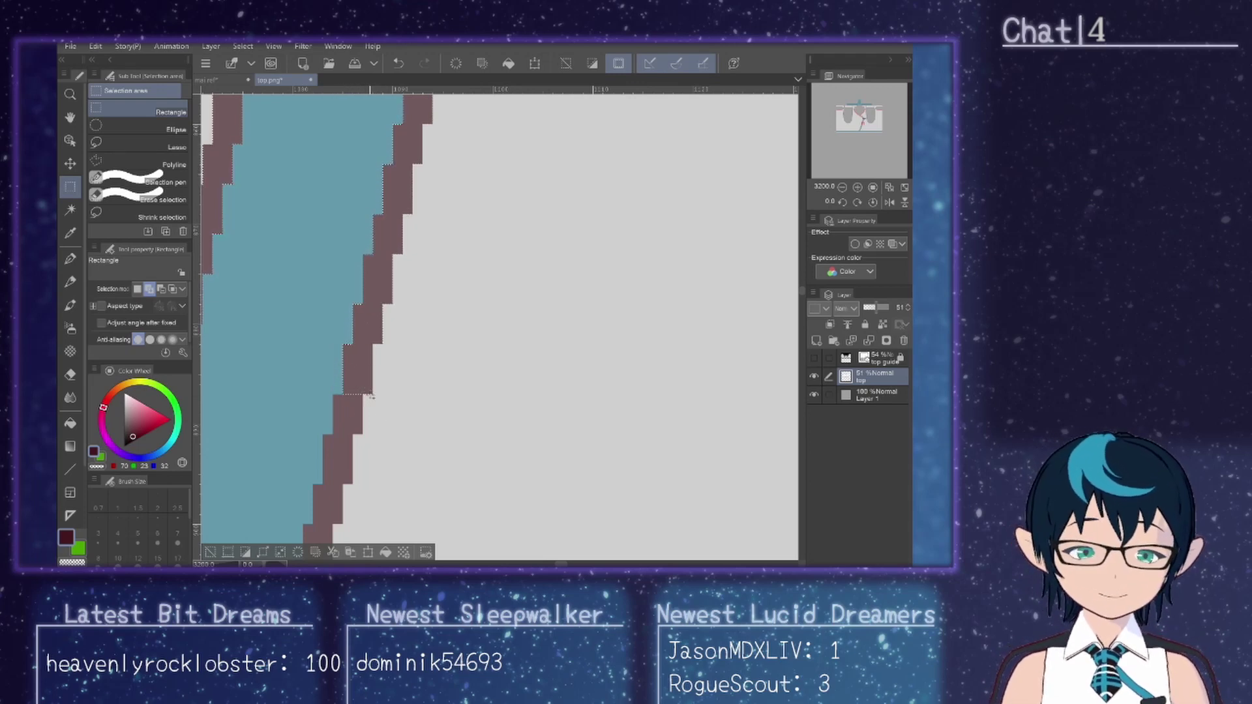
left_click_drag(363, 395, 324, 486)
Step: Add the steep middle stretch of the strap's right outline to the selection
scroll(324, 486, "left", 2)
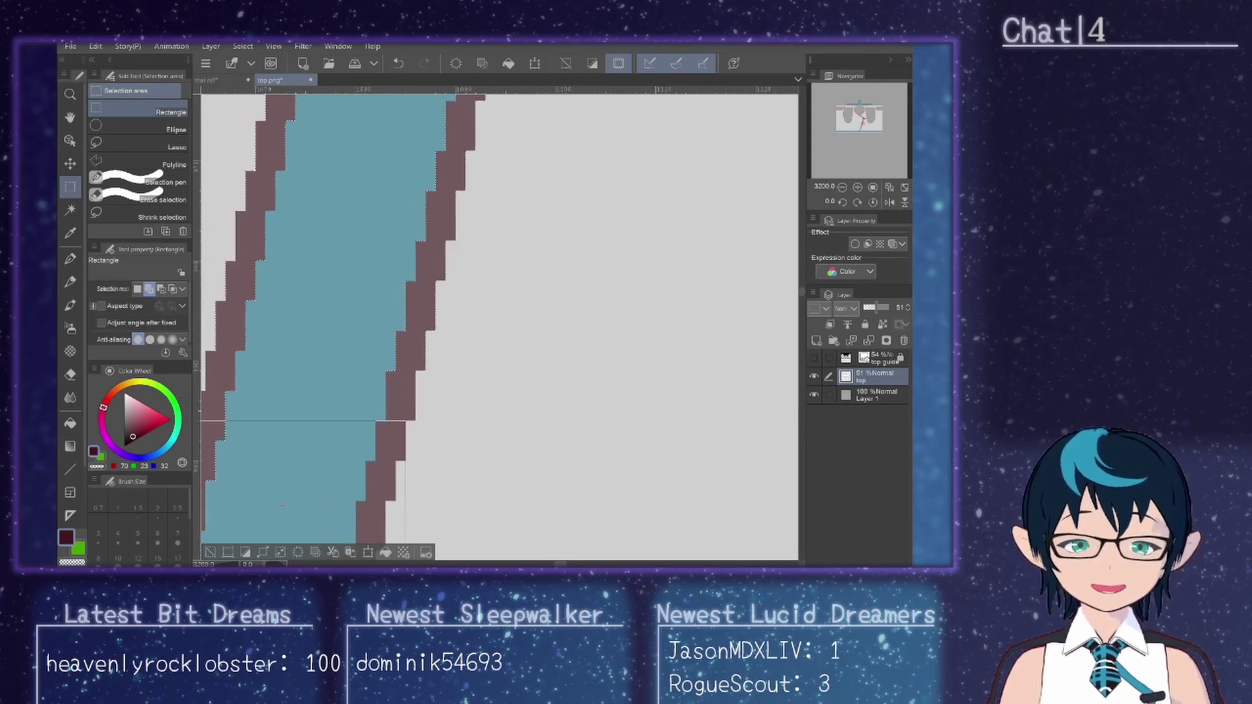
scroll(401, 326, "up", 2)
scroll(401, 326, "left", 2)
left_click_drag(444, 175, 456, 380)
left_click_drag(557, 96, 556, 174)
left_click_drag(556, 175, 509, 285)
key("alt+BackSpace")
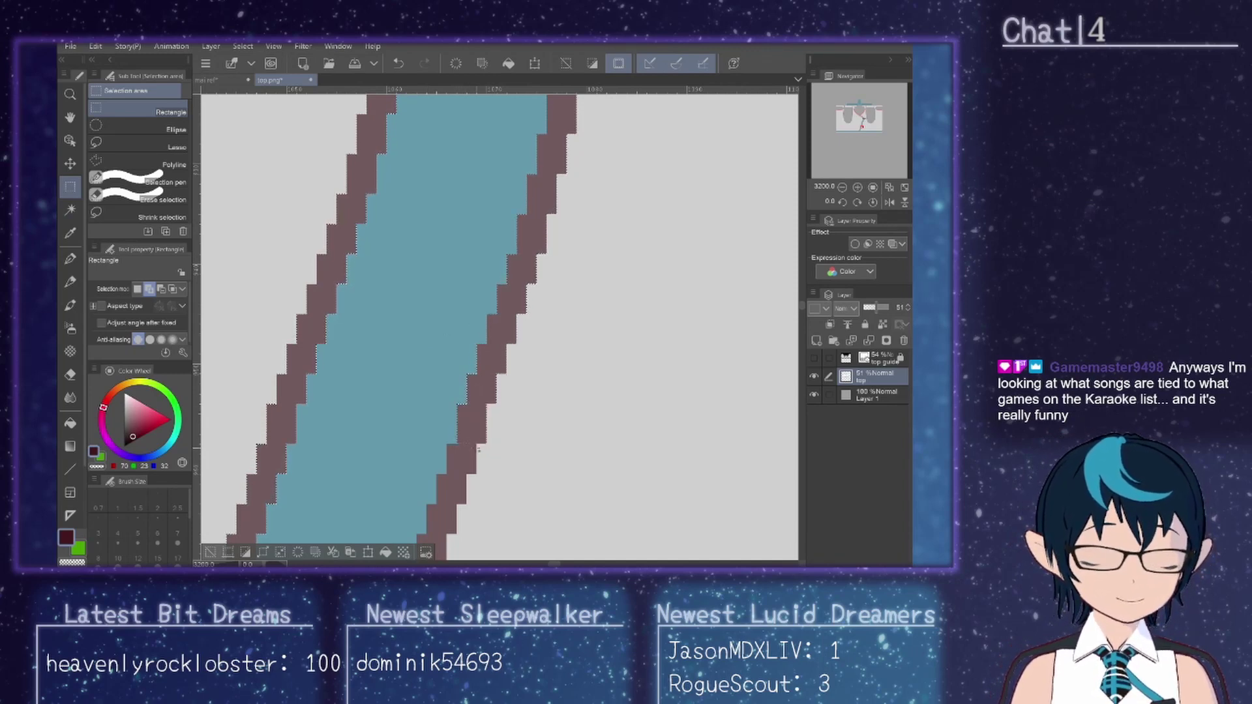
left_click_drag(448, 445, 466, 504)
key("alt+BackSpace")
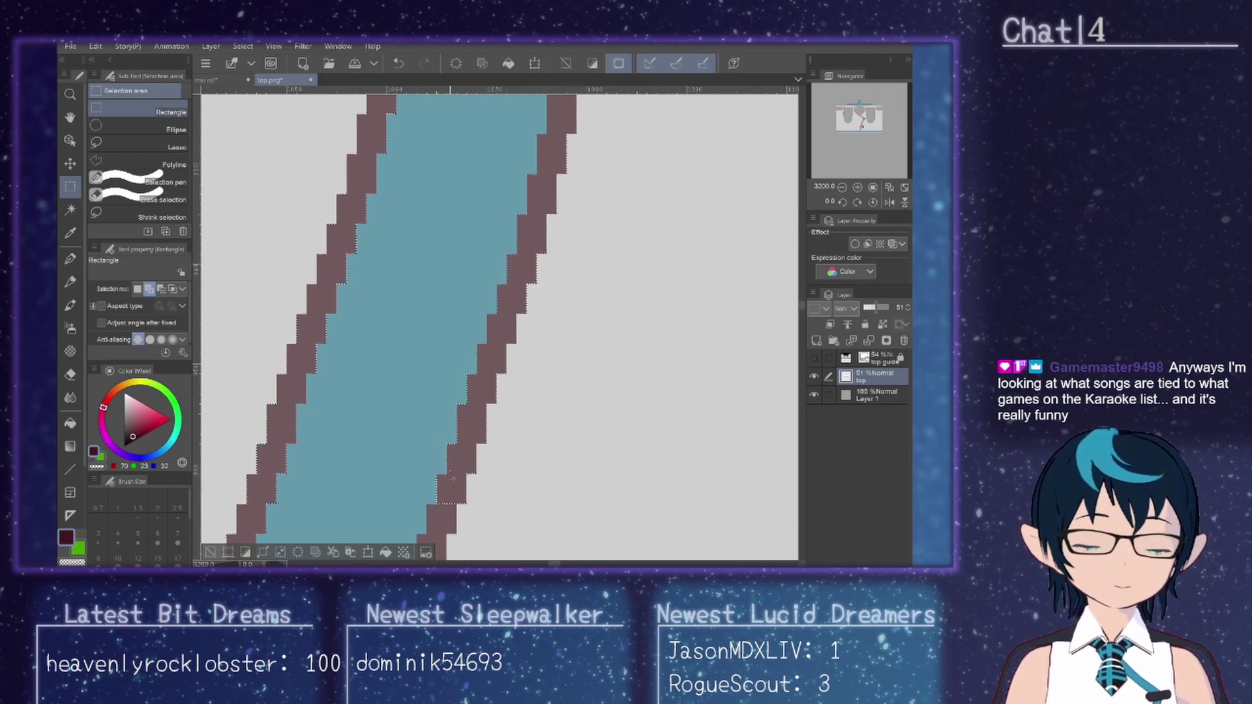
Step: Add the strap's right outline to the selection where it bends from steep into the lower diagonal
scroll(431, 237, "down", 5)
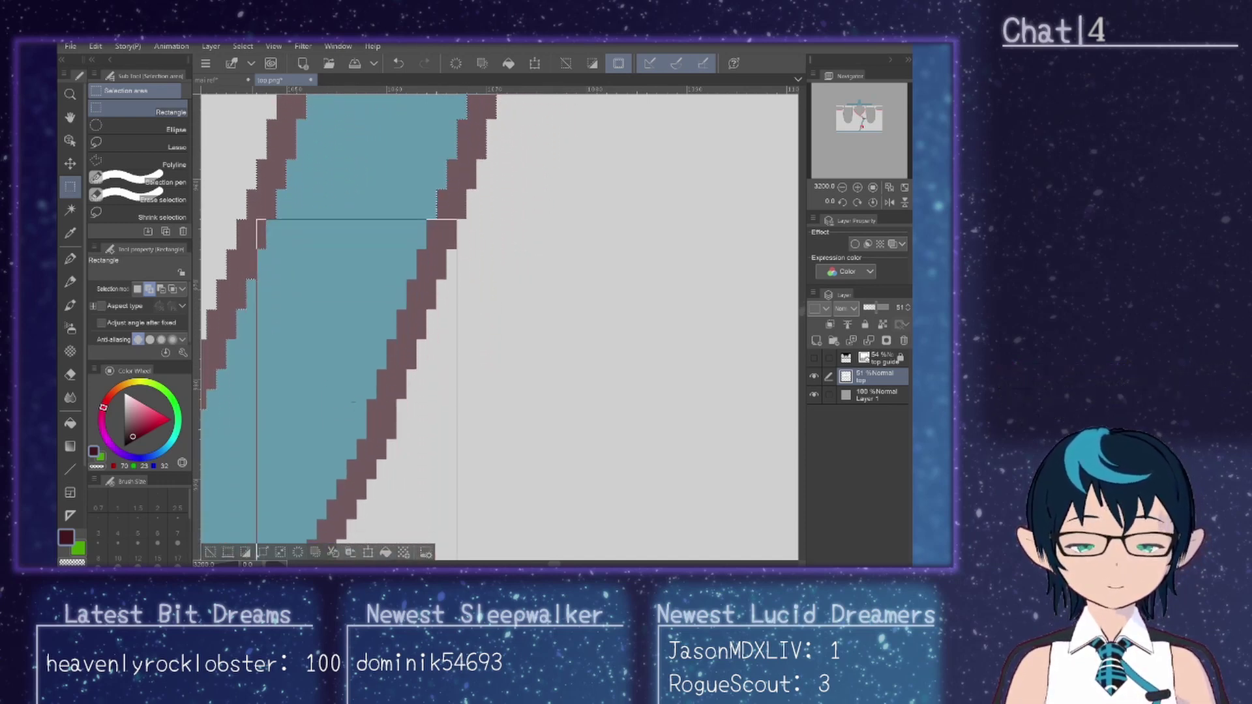
left_click_drag(407, 207, 277, 564)
key("alt+BackSpace")
key("alt+BackSpace")
key("alt+BackSpace")
key("alt+BackSpace")
key("alt+BackSpace")
key("alt+BackSpace")
key("alt+BackSpace")
key("alt+BackSpace")
key("alt+BackSpace")
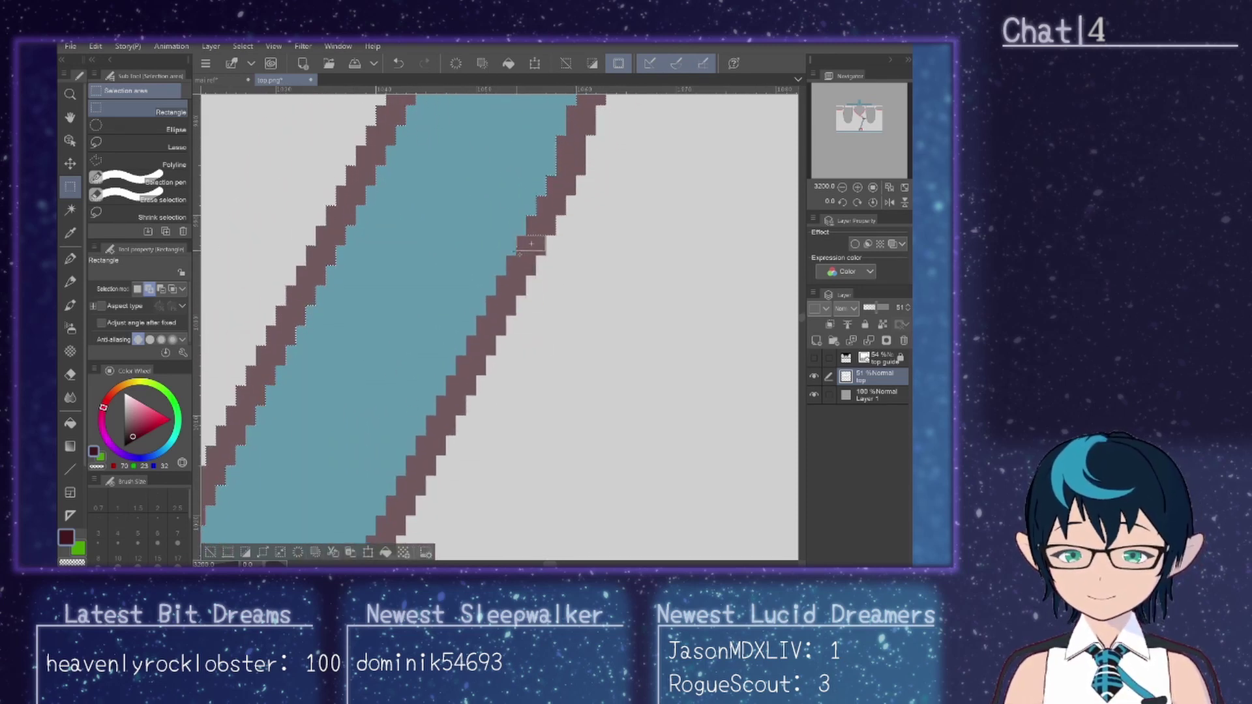
Step: Add the remaining lower diagonal of the strap's right outline to the selection, down to the hem's upper outline
left_click_drag(536, 256, 502, 280)
key("alt+BackSpace")
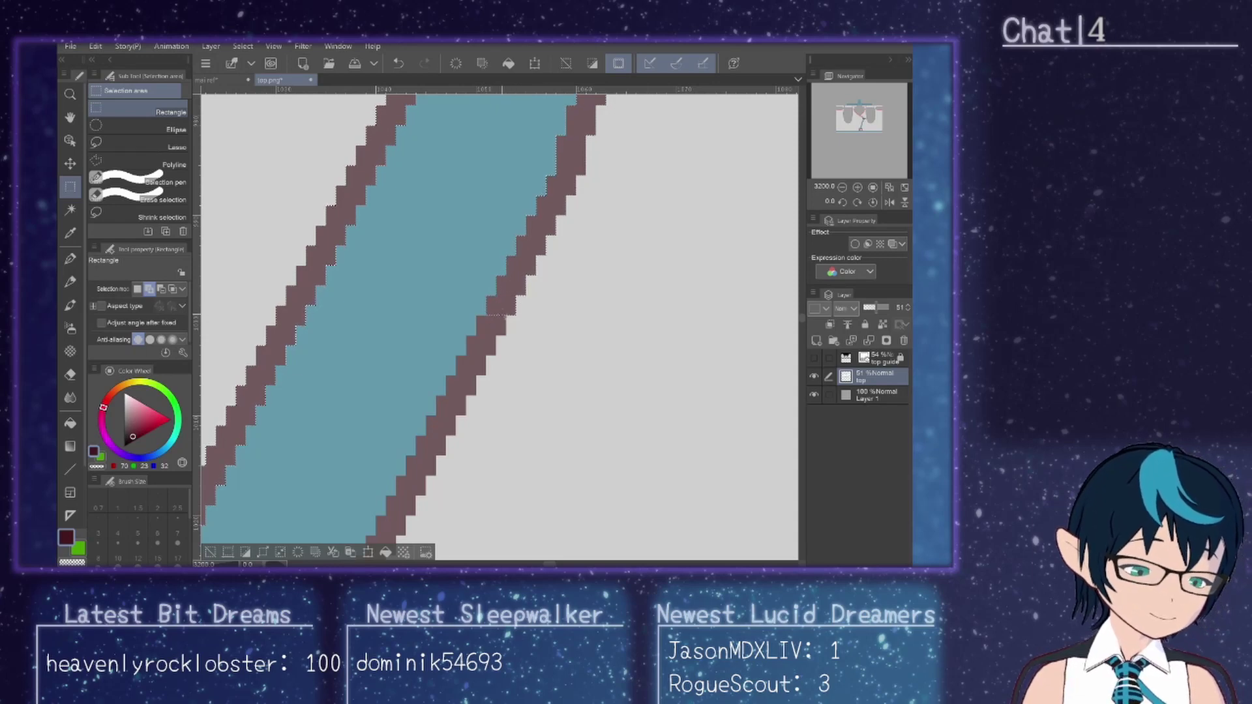
left_click_drag(506, 316, 480, 339)
left_click(479, 339)
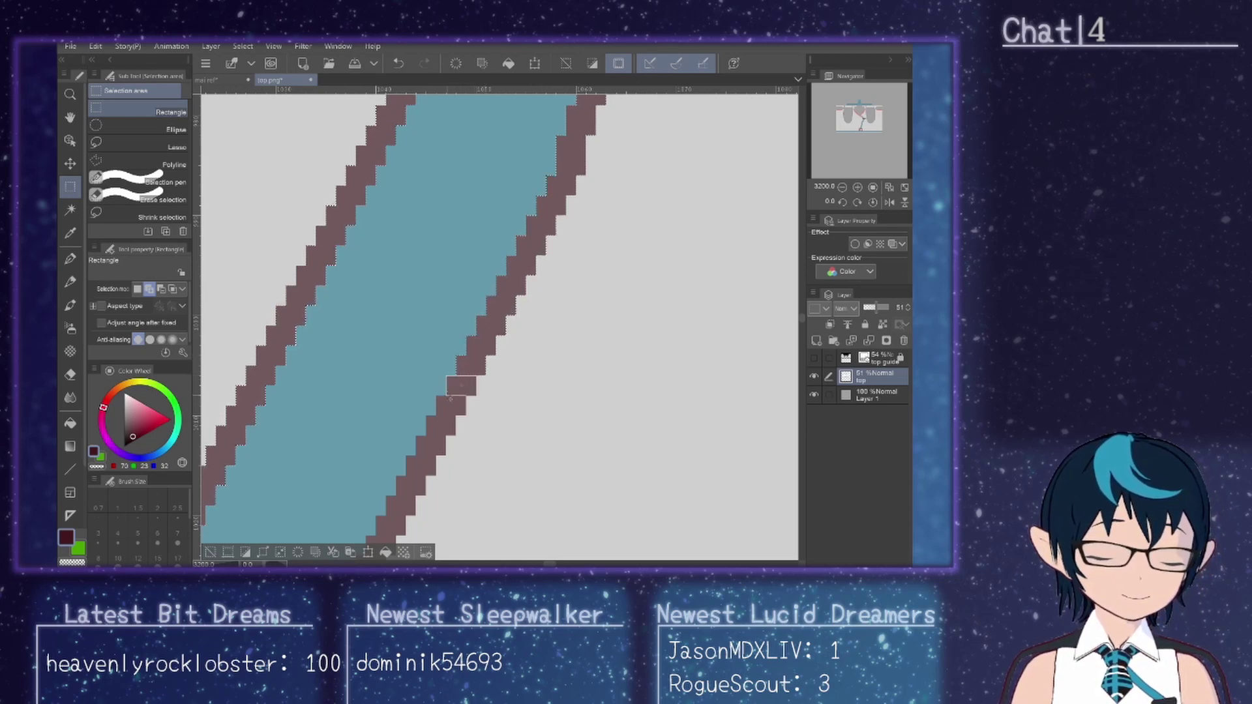
left_click_drag(467, 399, 434, 313)
left_click(433, 313)
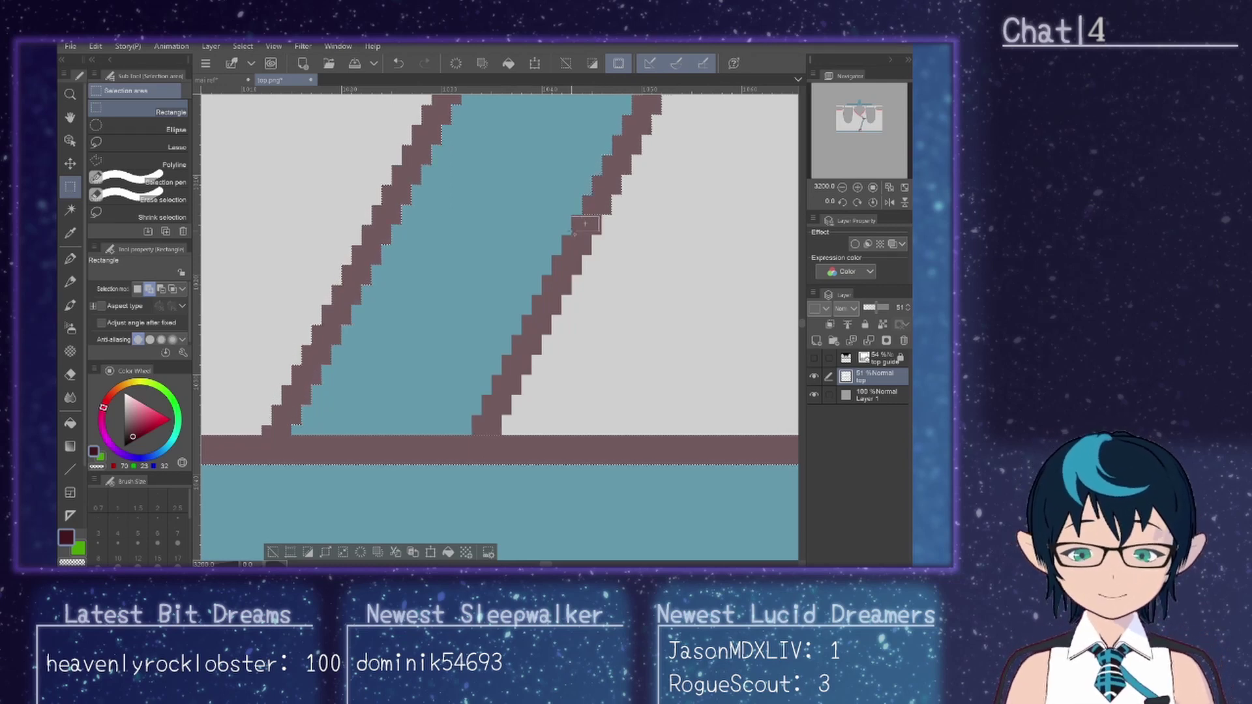
left_click_drag(591, 236, 480, 409)
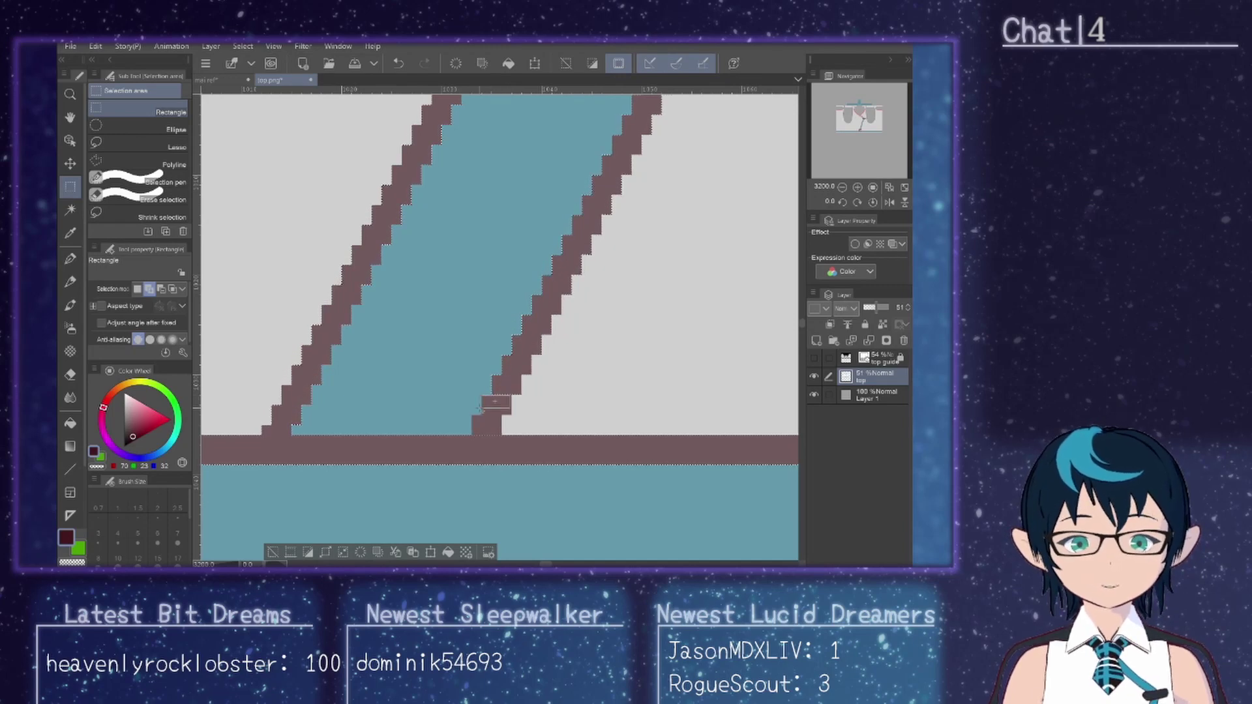
key("alt+BackSpace")
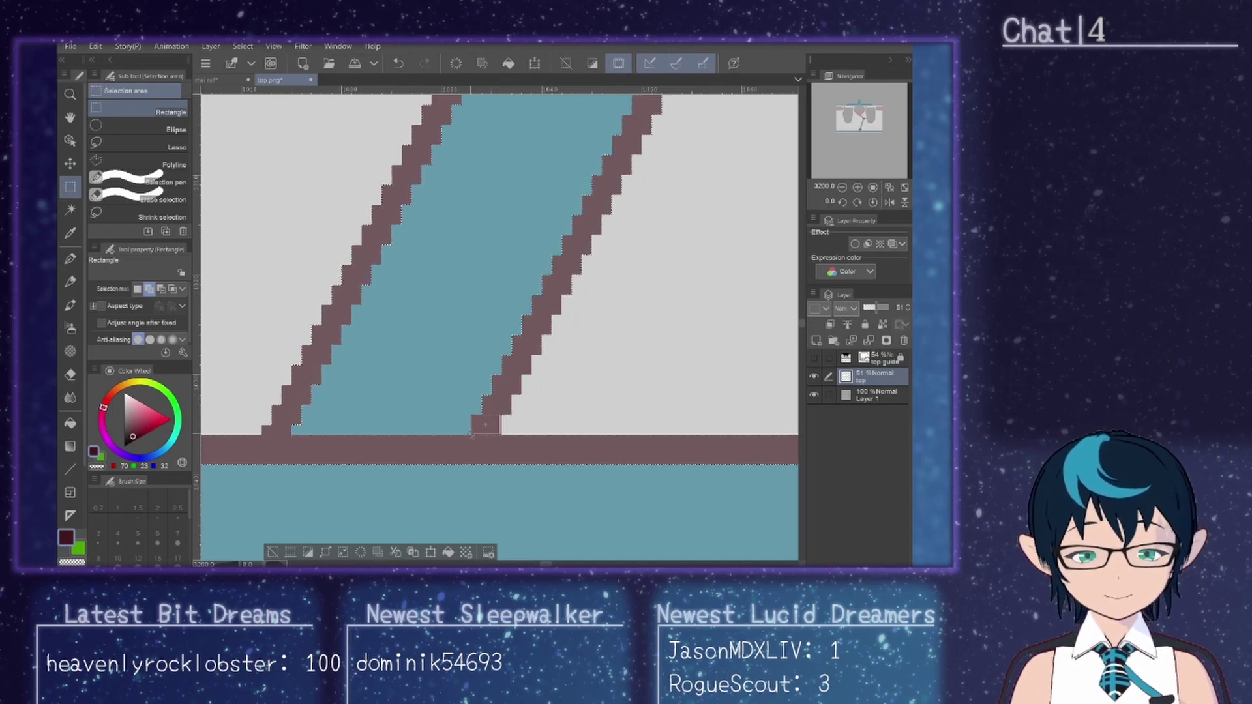
Step: Create a new layer above the top layer and fill the selected outlines on it with the dark maroon color
left_click(815, 341)
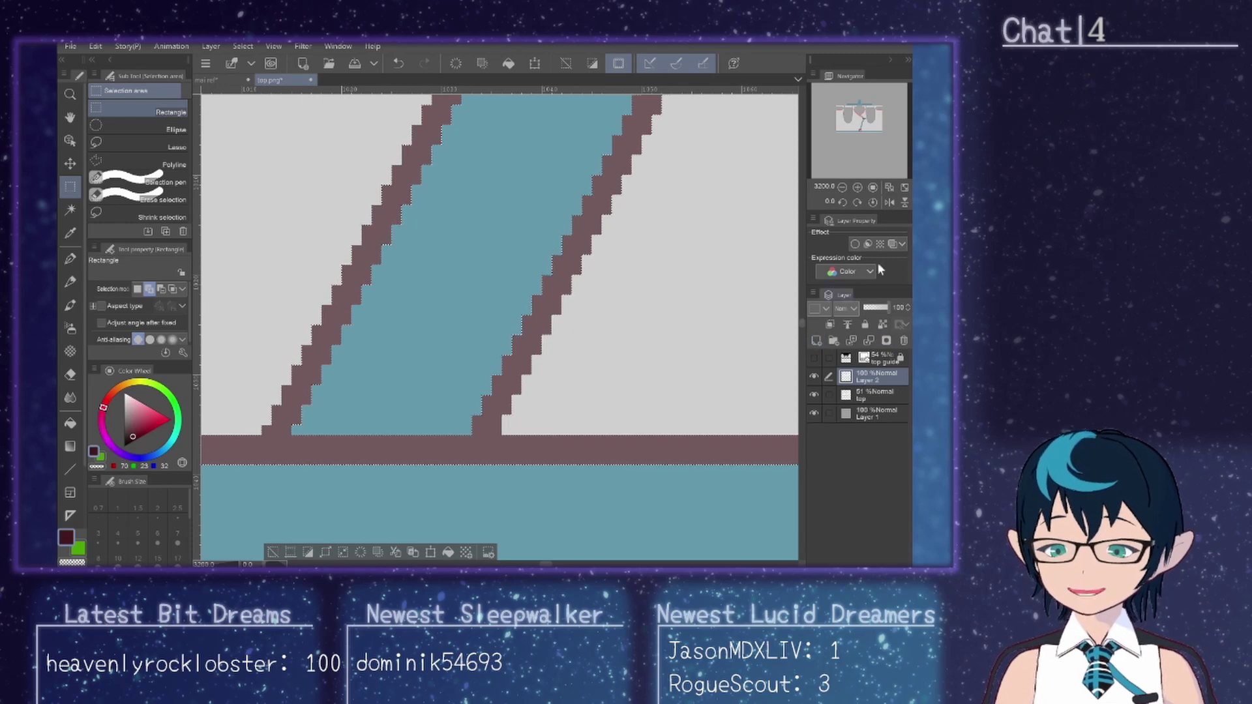
left_click(70, 422)
left_click(491, 440)
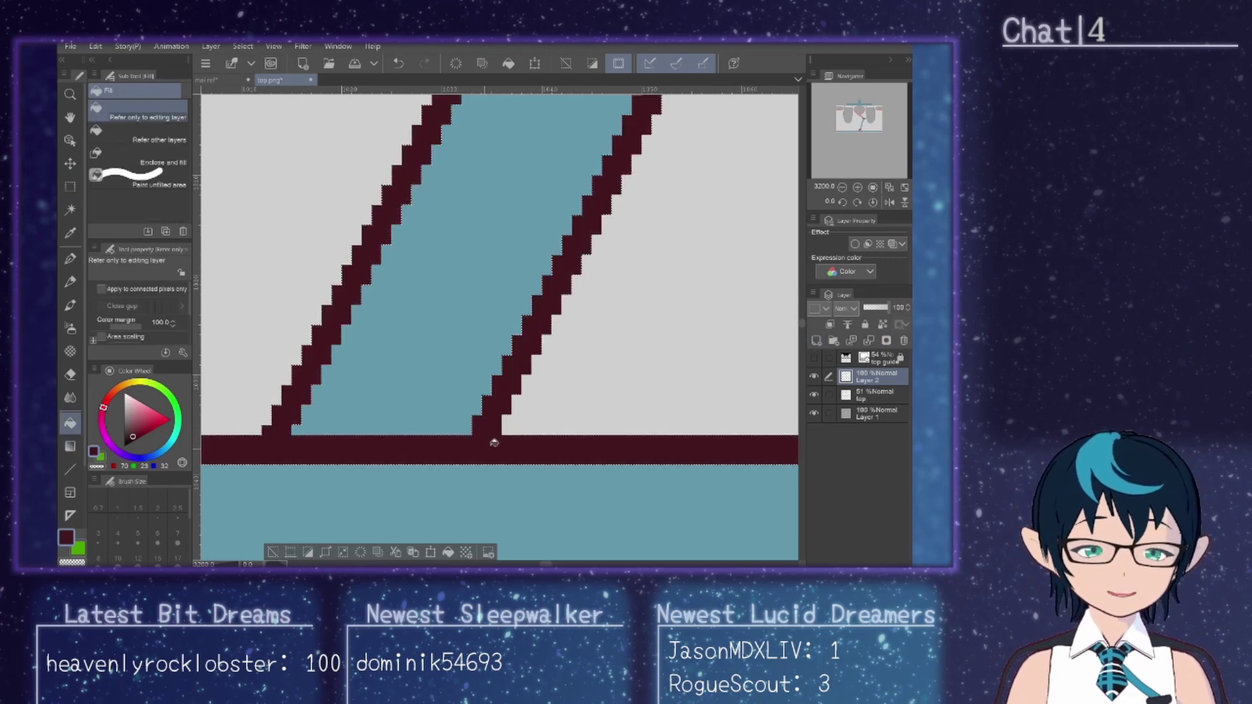
scroll(521, 409, "down", 10)
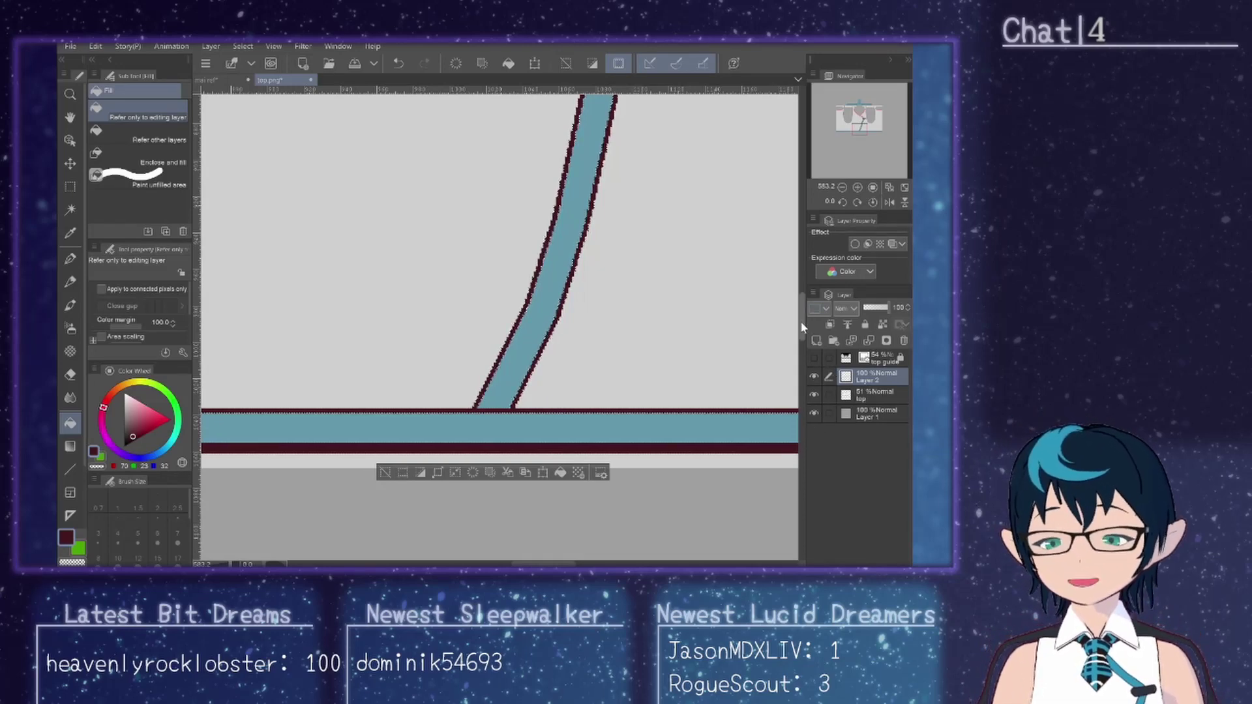
left_click_drag(800, 321, 812, 257)
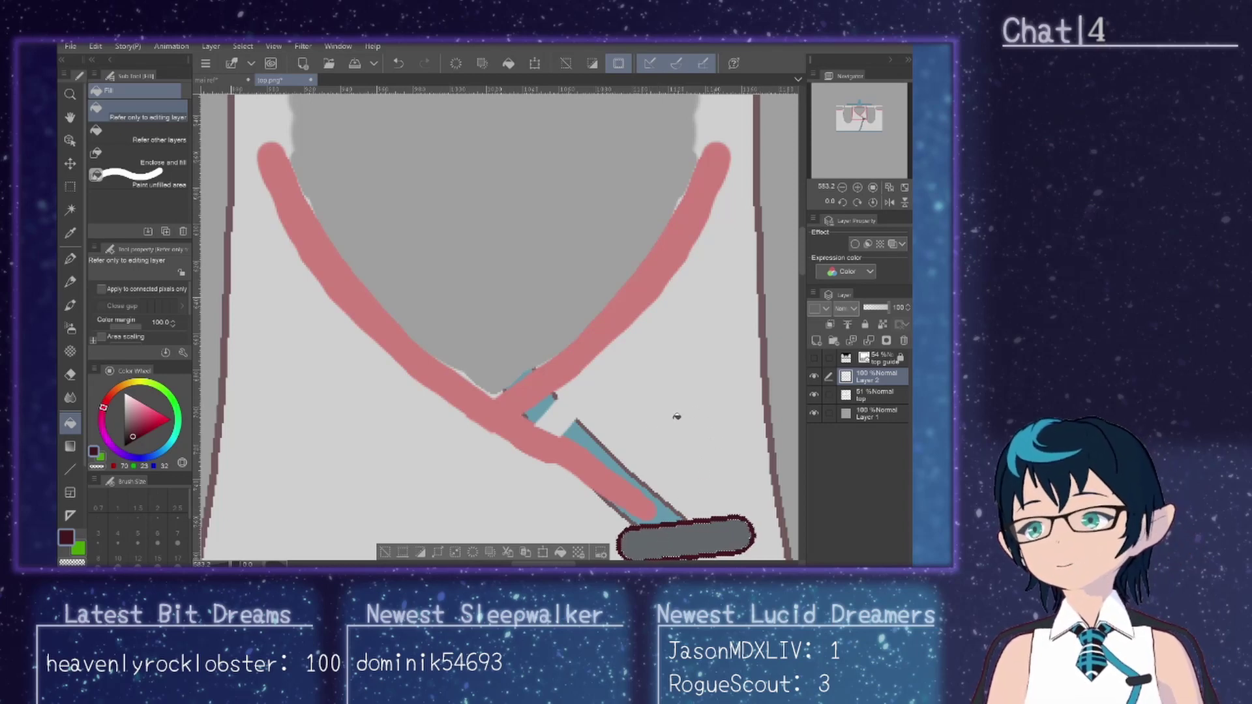
scroll(545, 553, "left", 5)
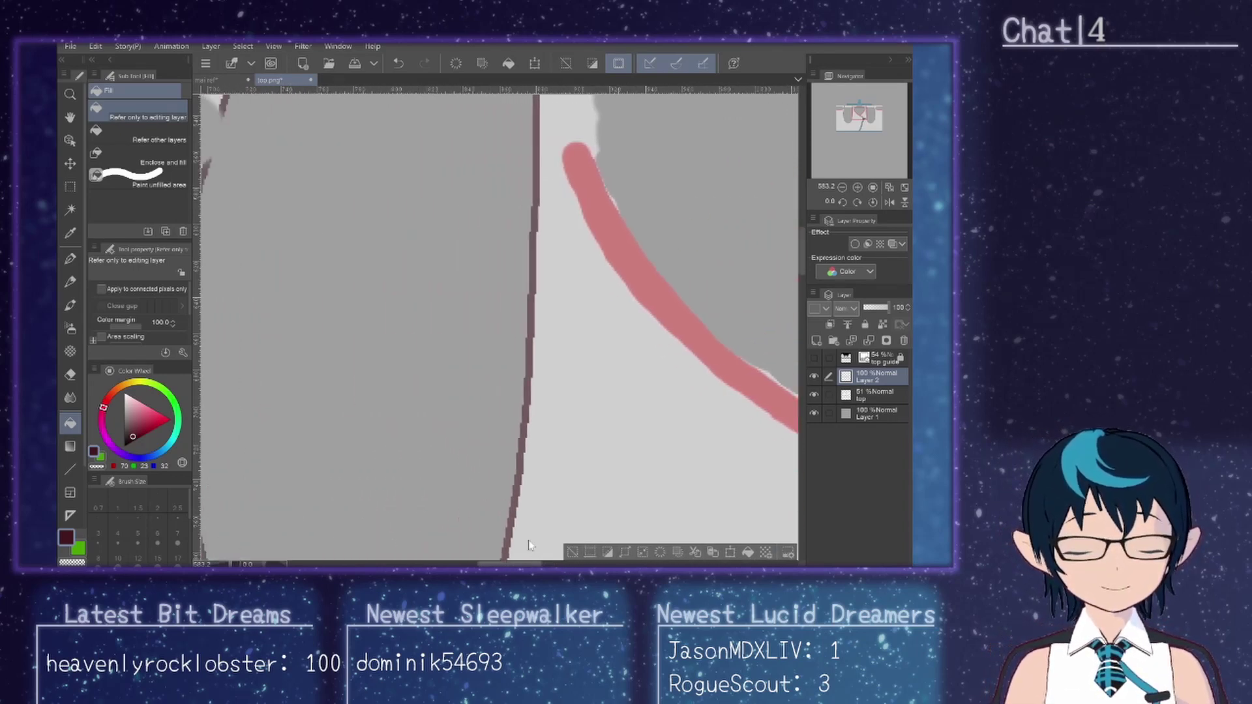
scroll(352, 333, "down", 5)
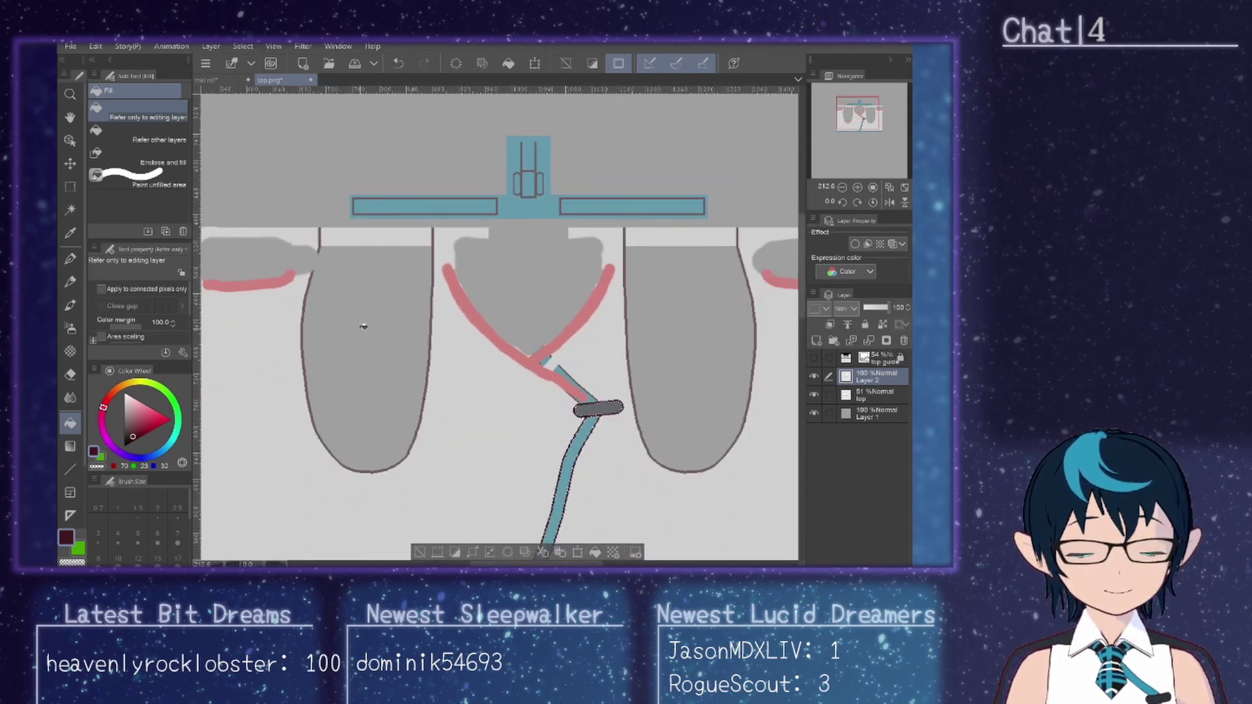
scroll(363, 326, "down", 1)
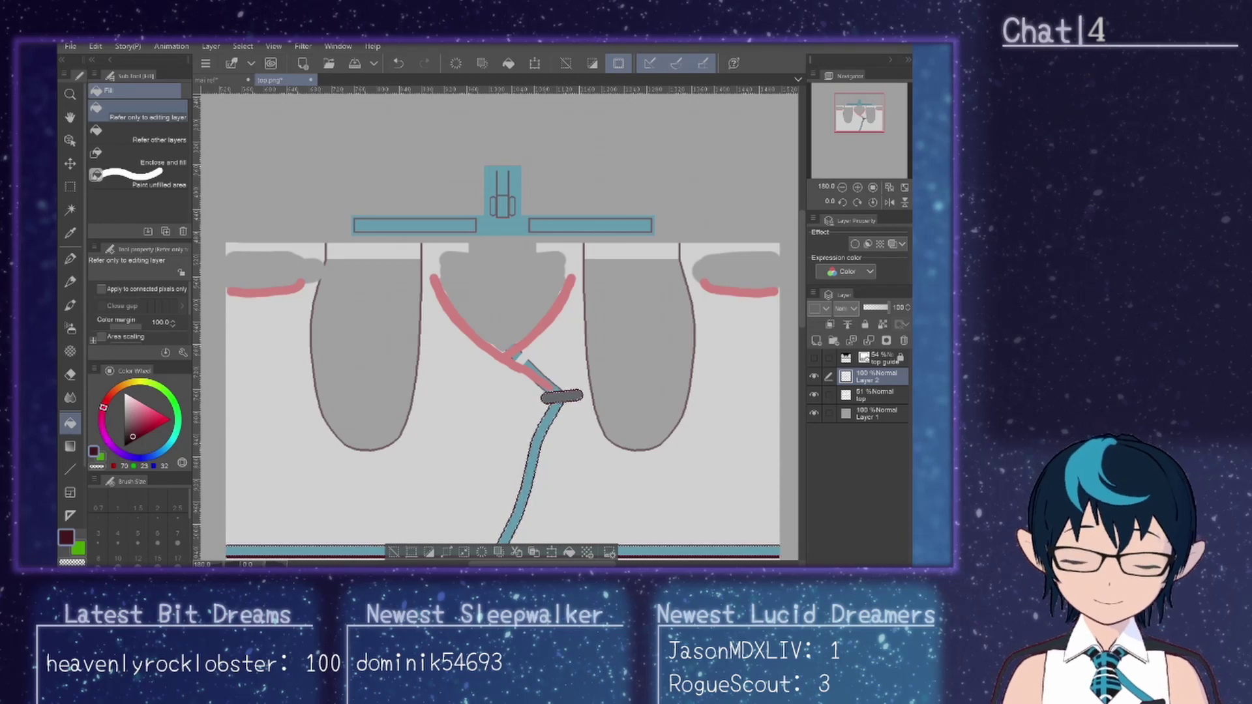
Step: Check the collar and shoulder on the VRoid Studio model, and clear the active selection in Clip Studio Paint
key("alt+Tab")
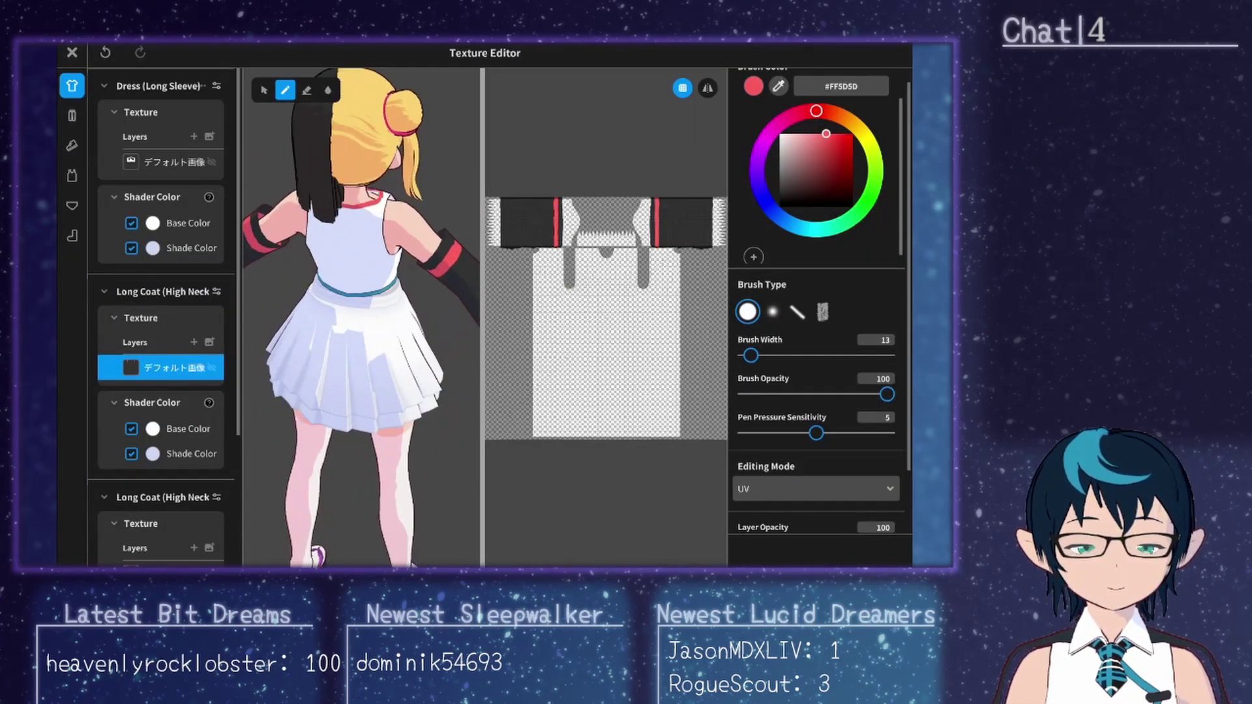
scroll(358, 256, "up", 5)
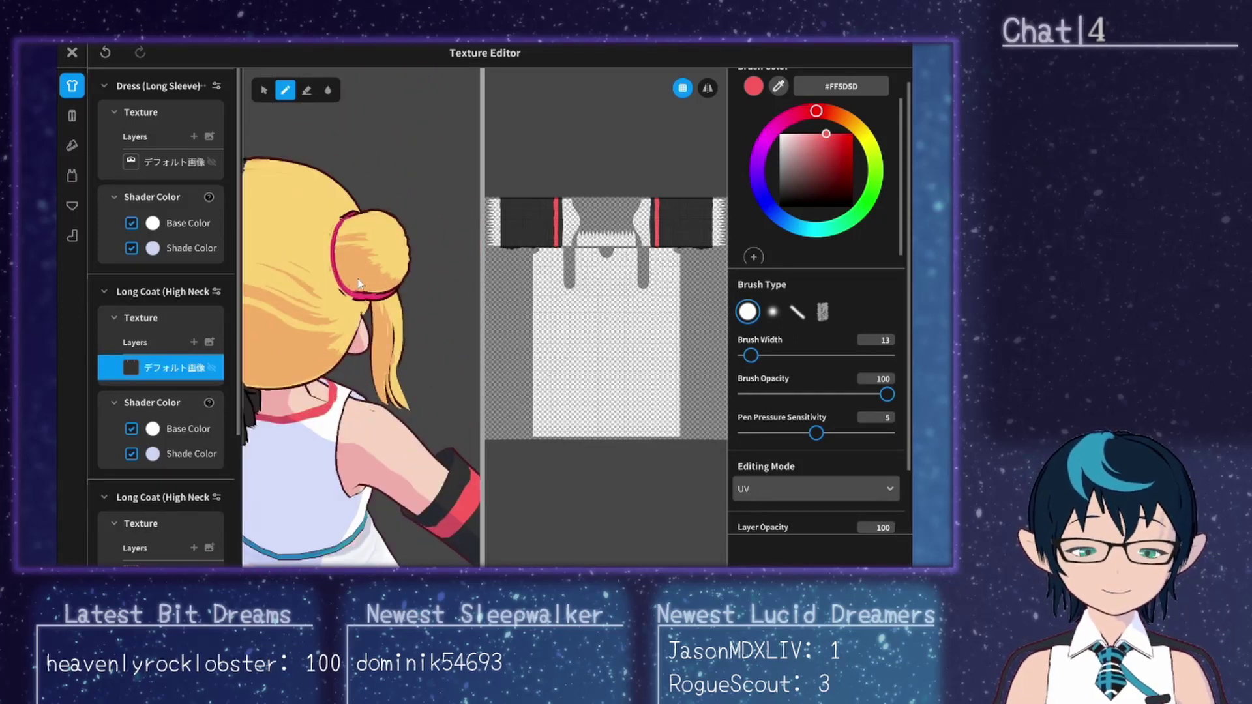
scroll(358, 284, "up", 5)
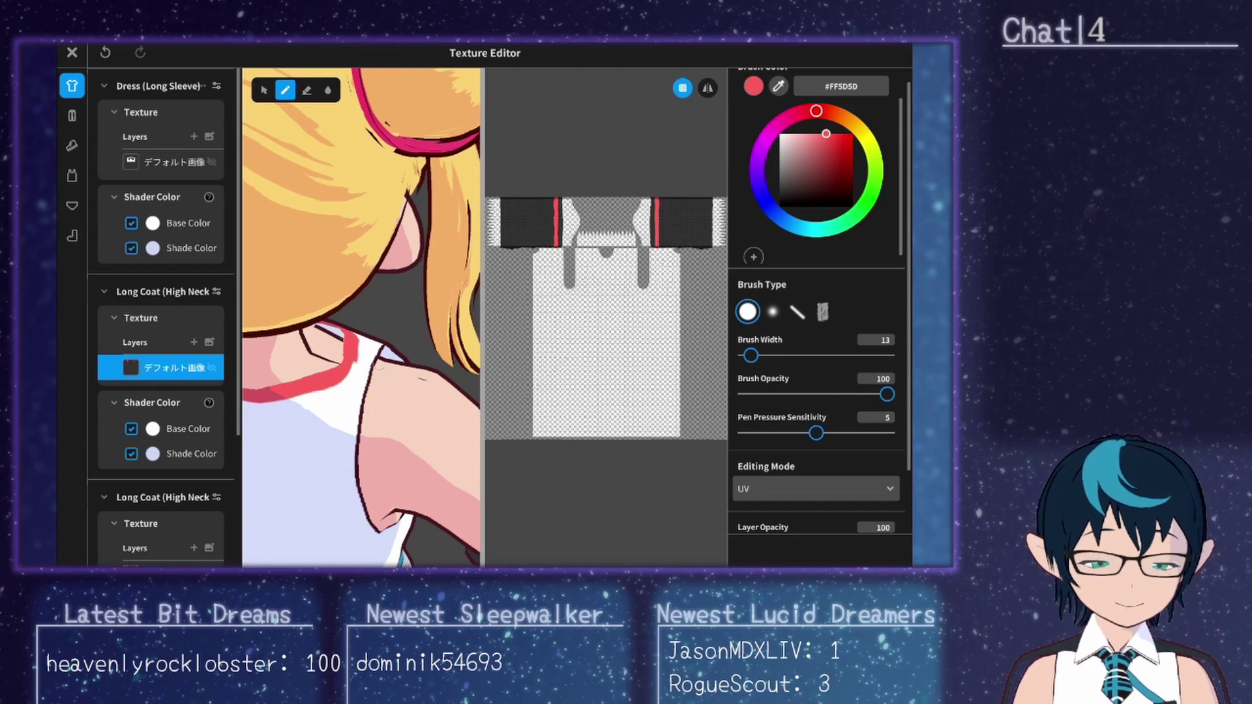
mouse_move(377, 303)
left_mouse_down()
mouse_move(332, 313)
mouse_move(407, 483)
left_mouse_up()
key("alt+Tab")
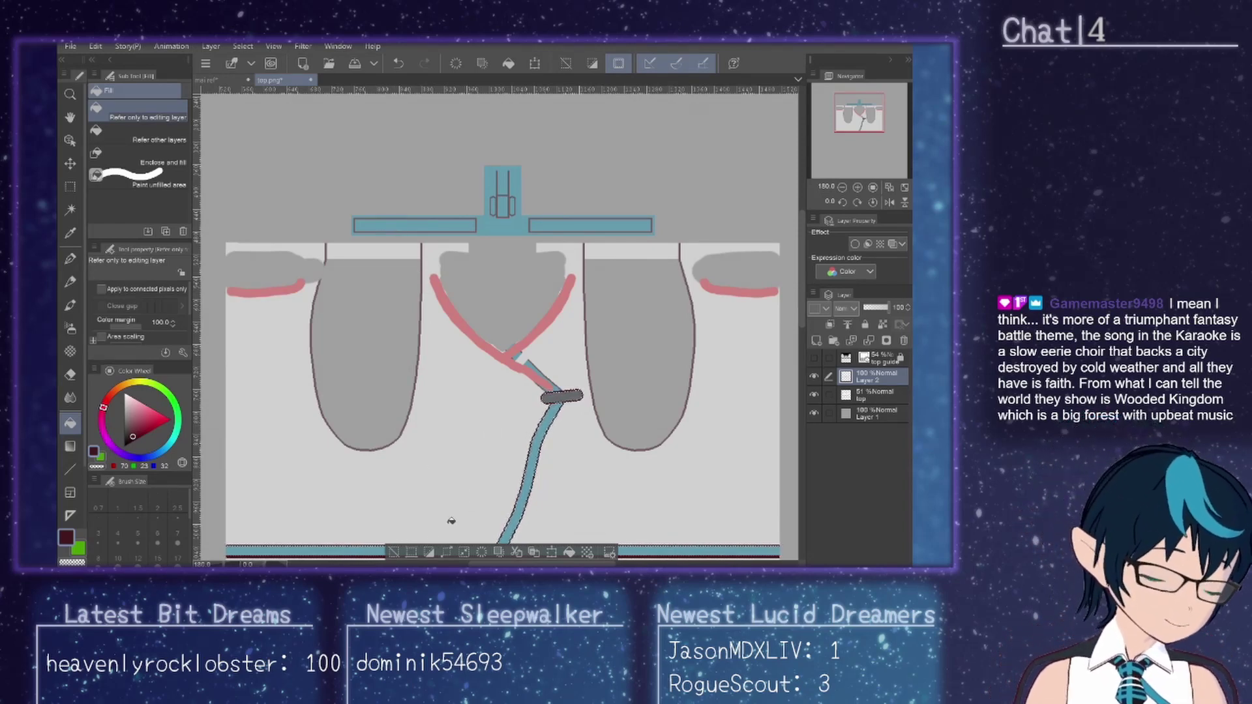
left_click(394, 551)
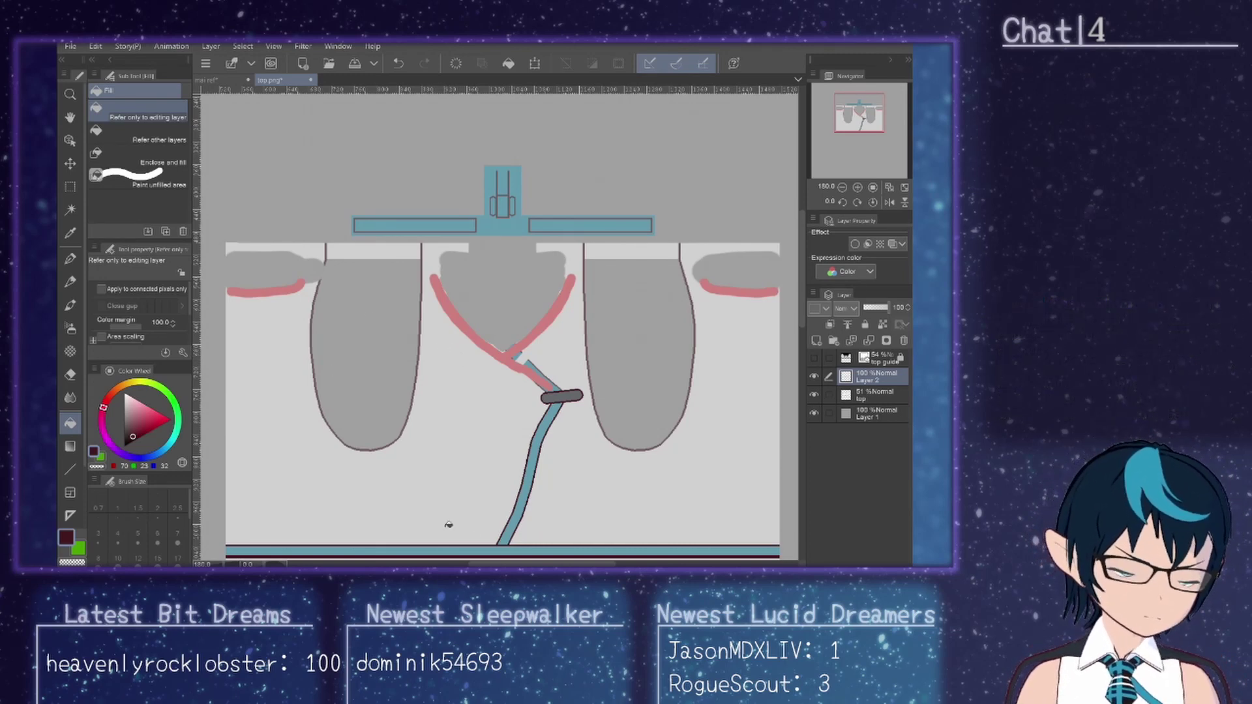
Step: Switch to VRoid Studio and examine the armhole outlines on the Dress (Long Sleeve) texture layer
key("alt+Tab")
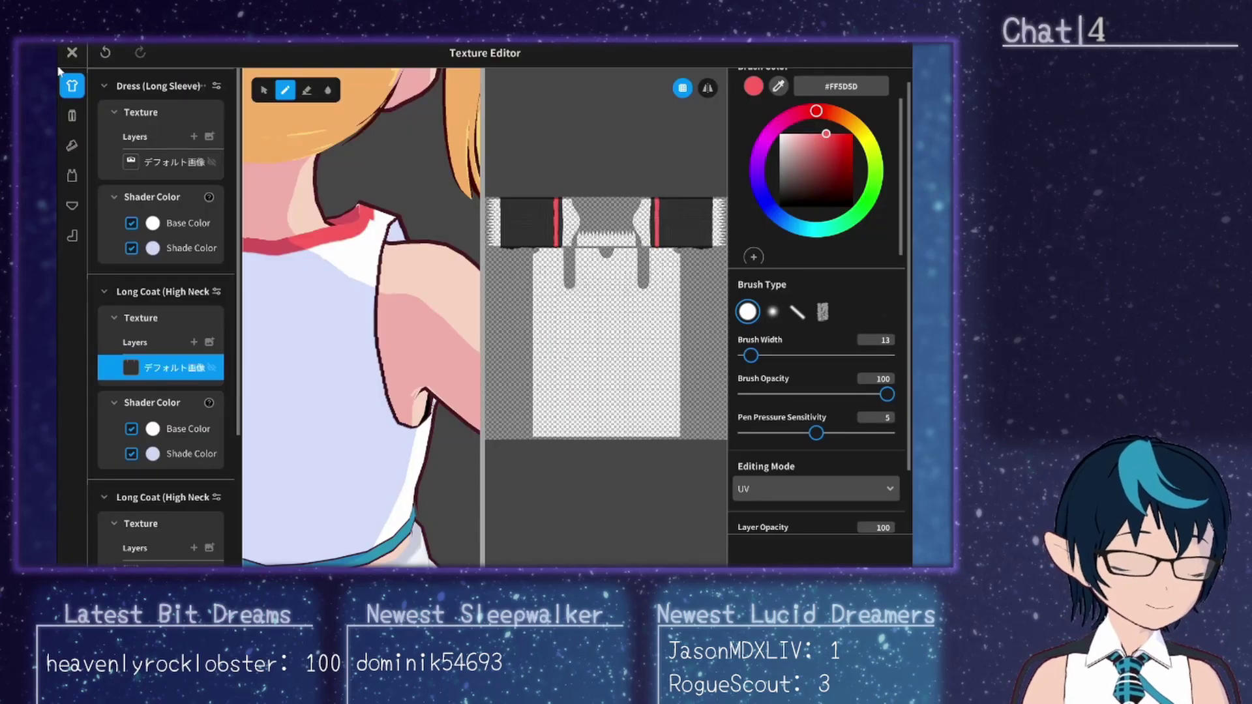
left_click(171, 163)
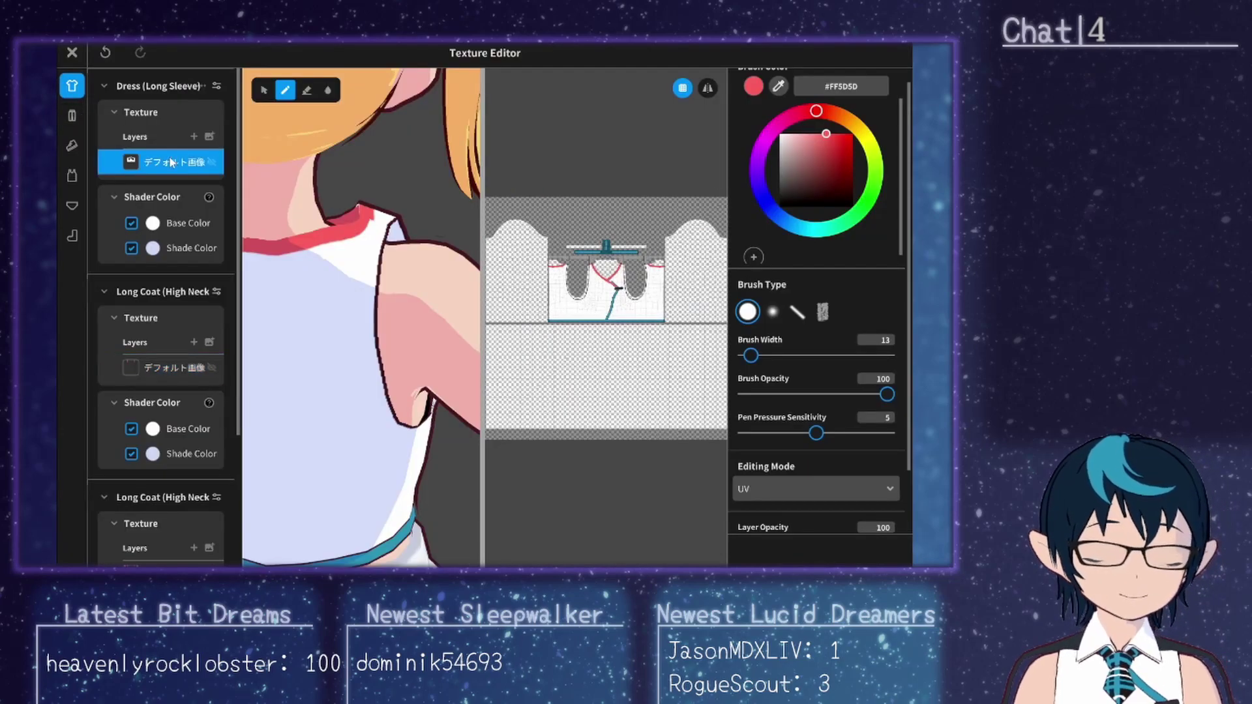
scroll(606, 287, "up", 5)
scroll(607, 287, "down", 2)
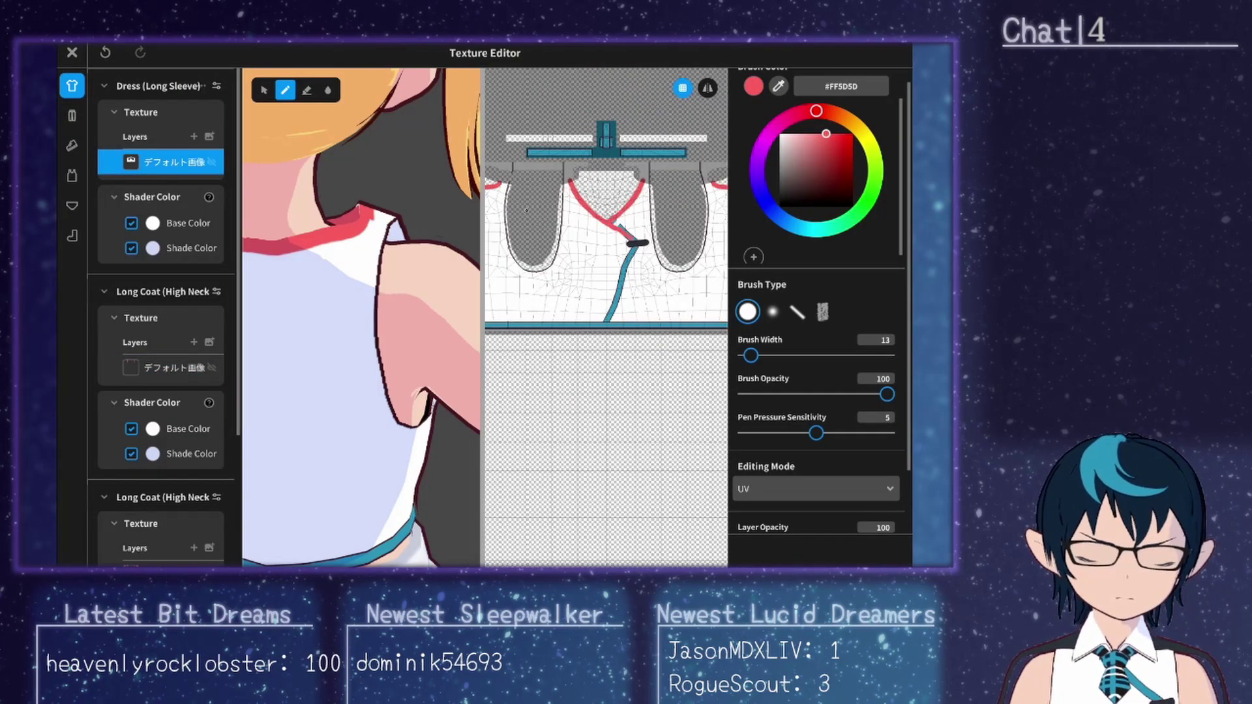
scroll(512, 197, "up", 2)
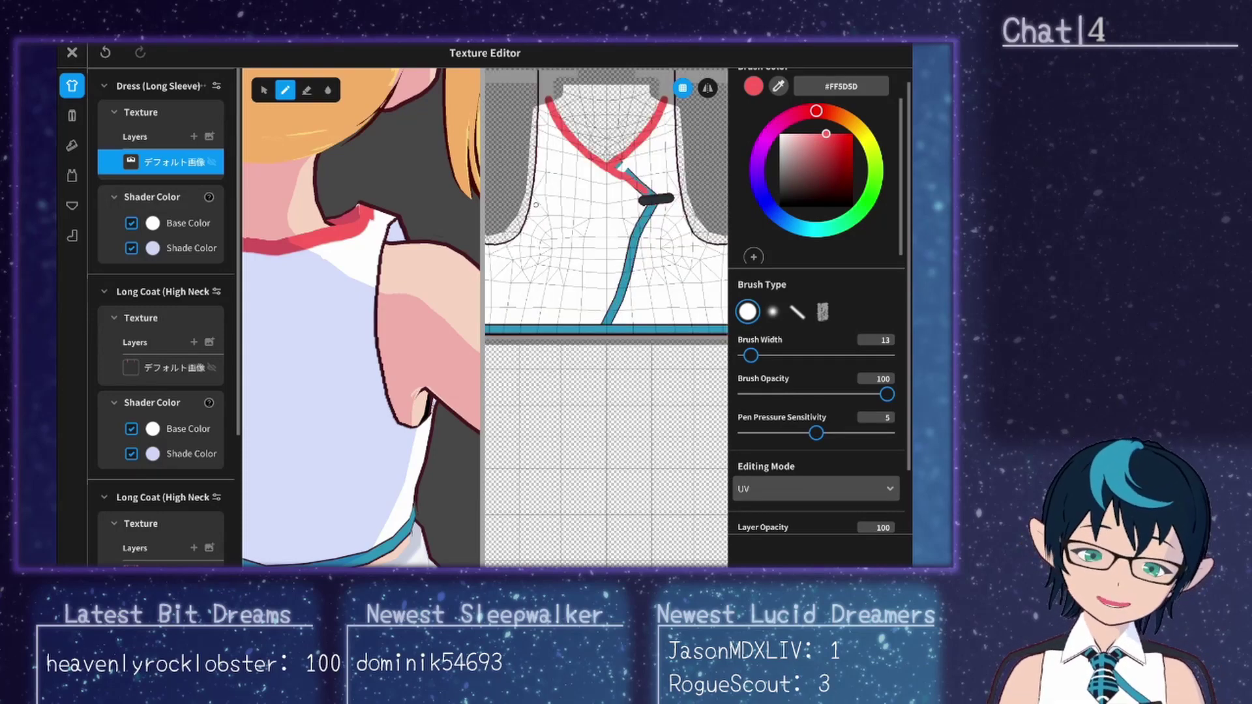
scroll(626, 307, "up", 2)
left_click_drag(512, 221, 711, 385)
left_click_drag(561, 196, 641, 274)
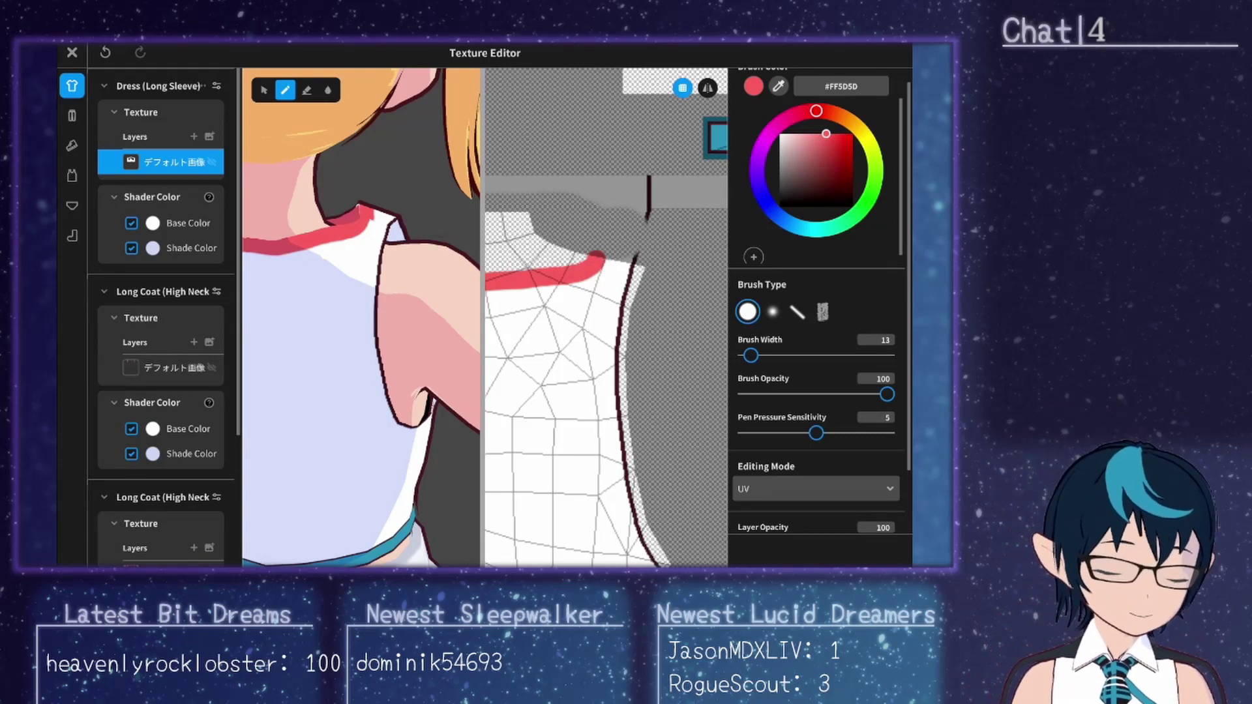
Step: Switch to Clip Studio Paint and select the straight uppermost stretch of the left armhole's right outline with a rectangular selection
key("alt+Tab")
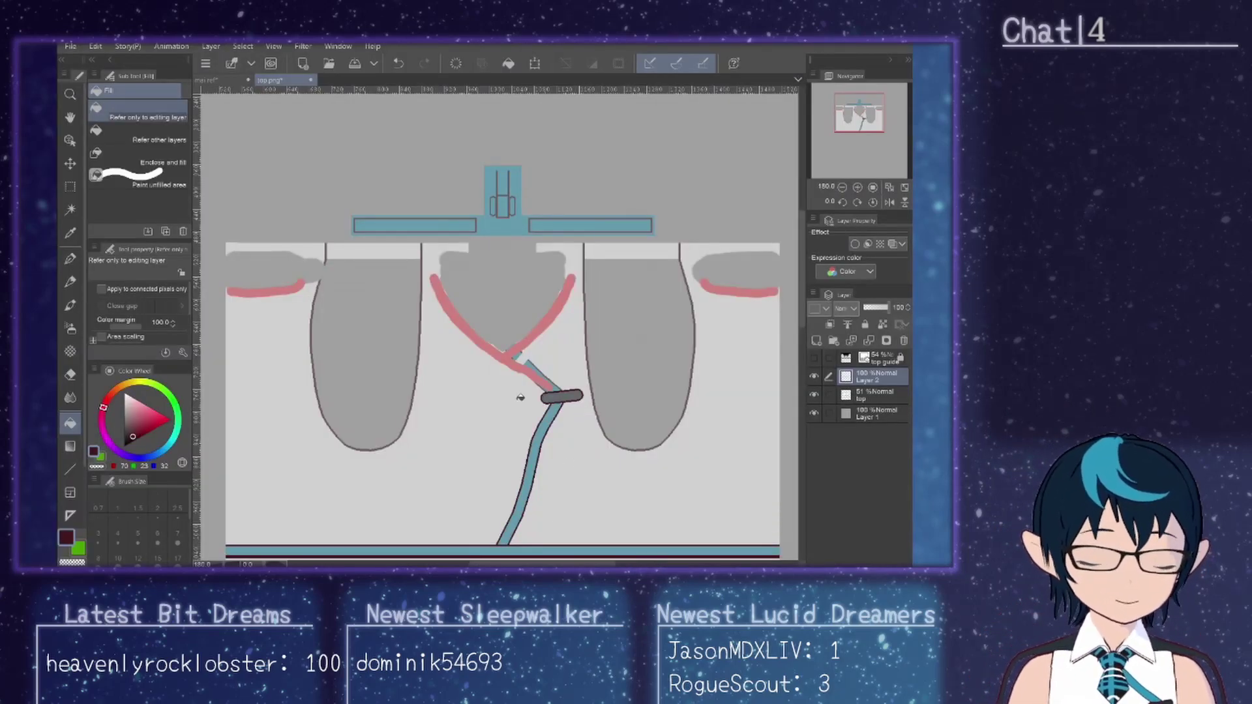
left_click(69, 187)
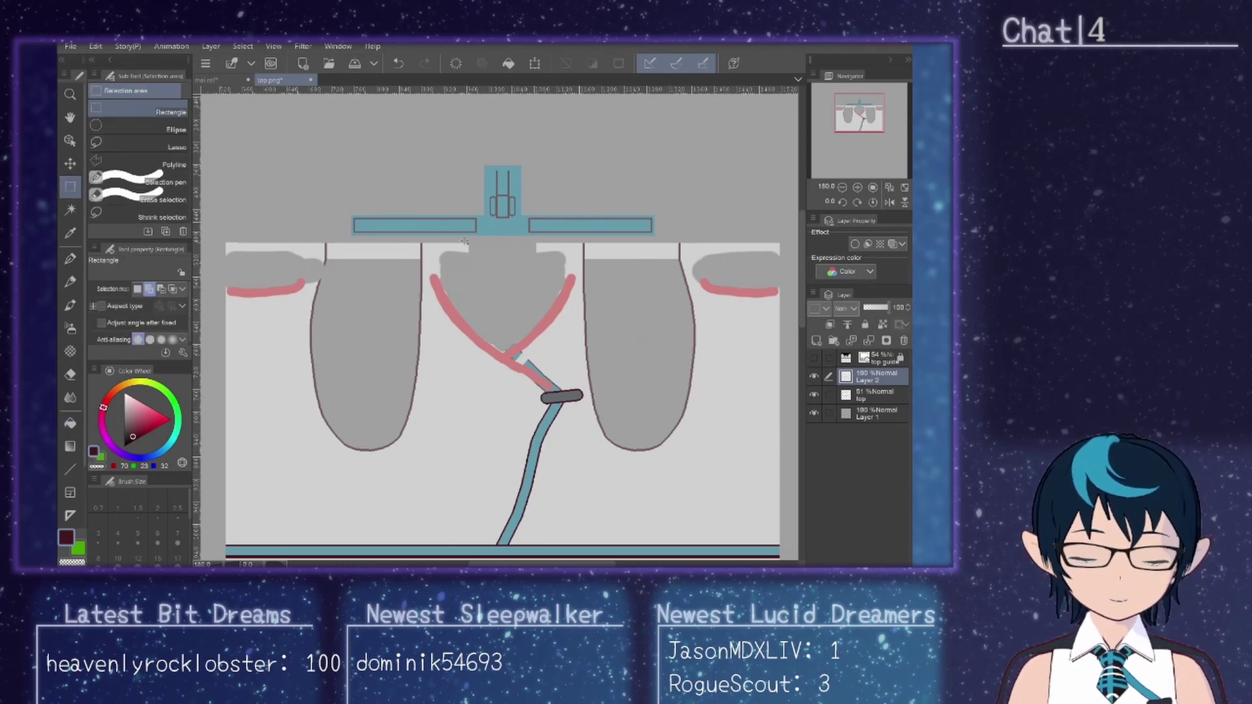
scroll(464, 241, "up", 4)
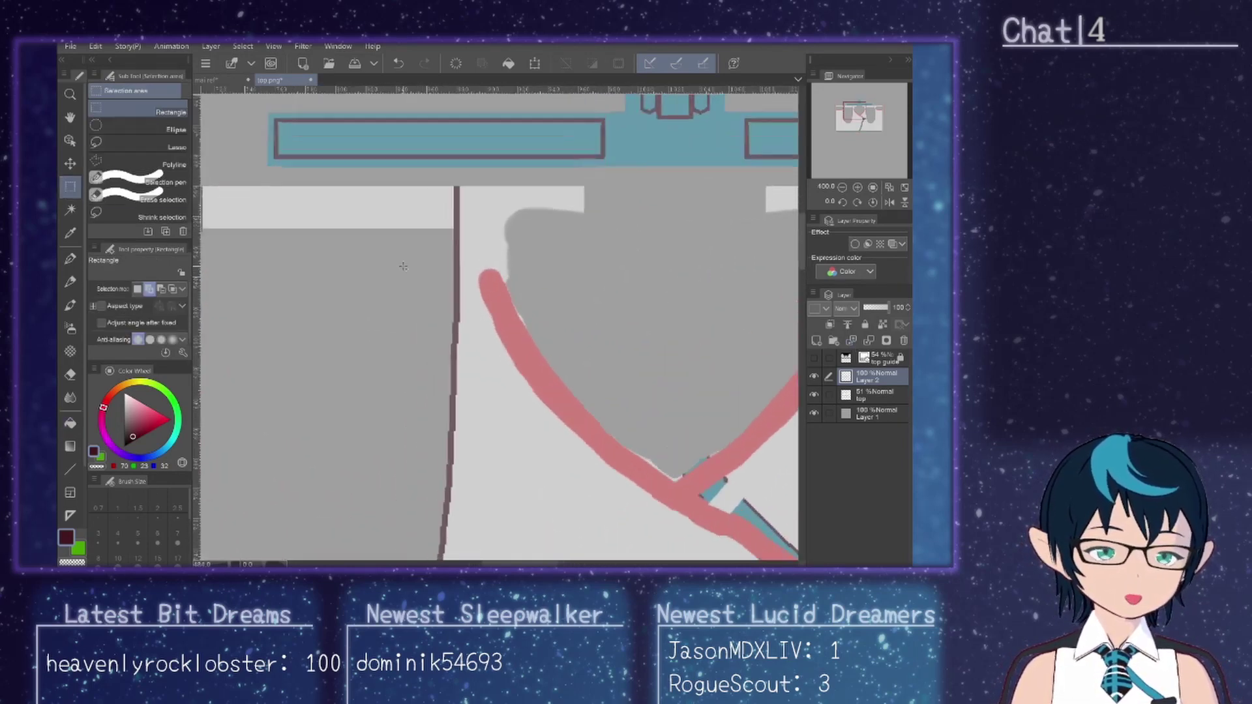
scroll(424, 235, "up", 3)
scroll(491, 142, "up", 3)
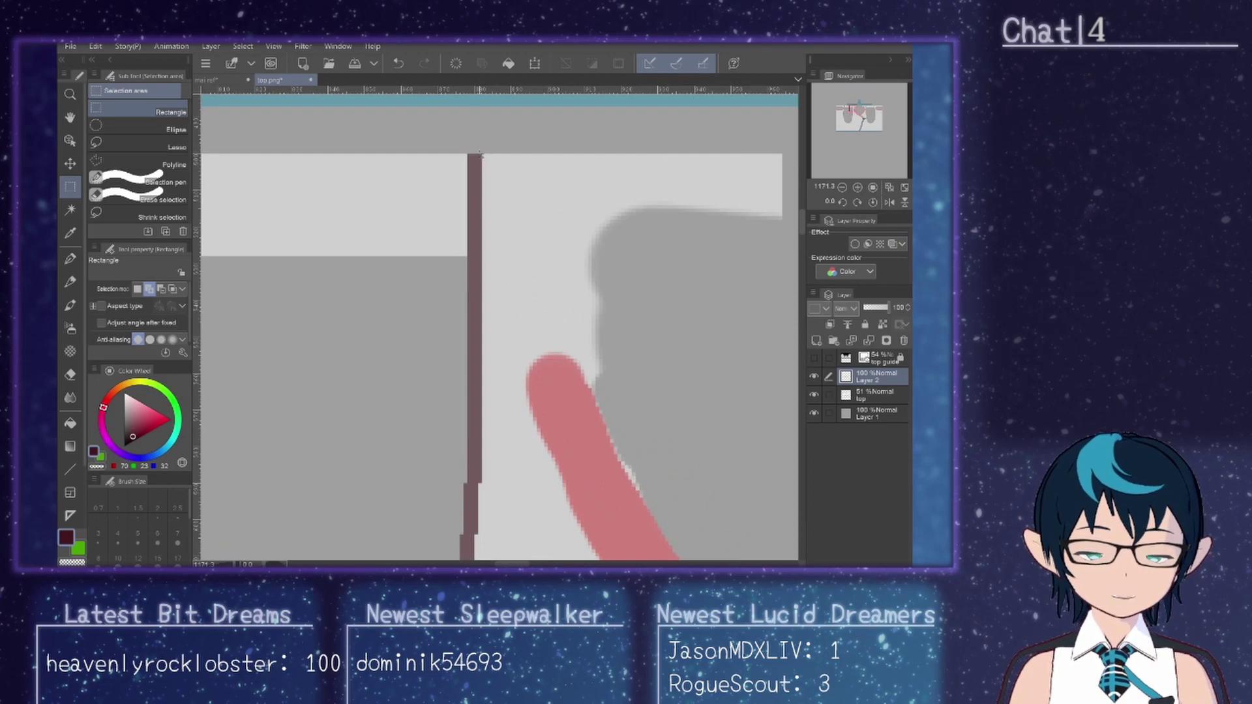
mouse_move(481, 155)
left_mouse_down()
mouse_move(445, 477)
mouse_move(460, 486)
mouse_move(480, 441)
mouse_move(450, 168)
mouse_move(467, 154)
left_mouse_up()
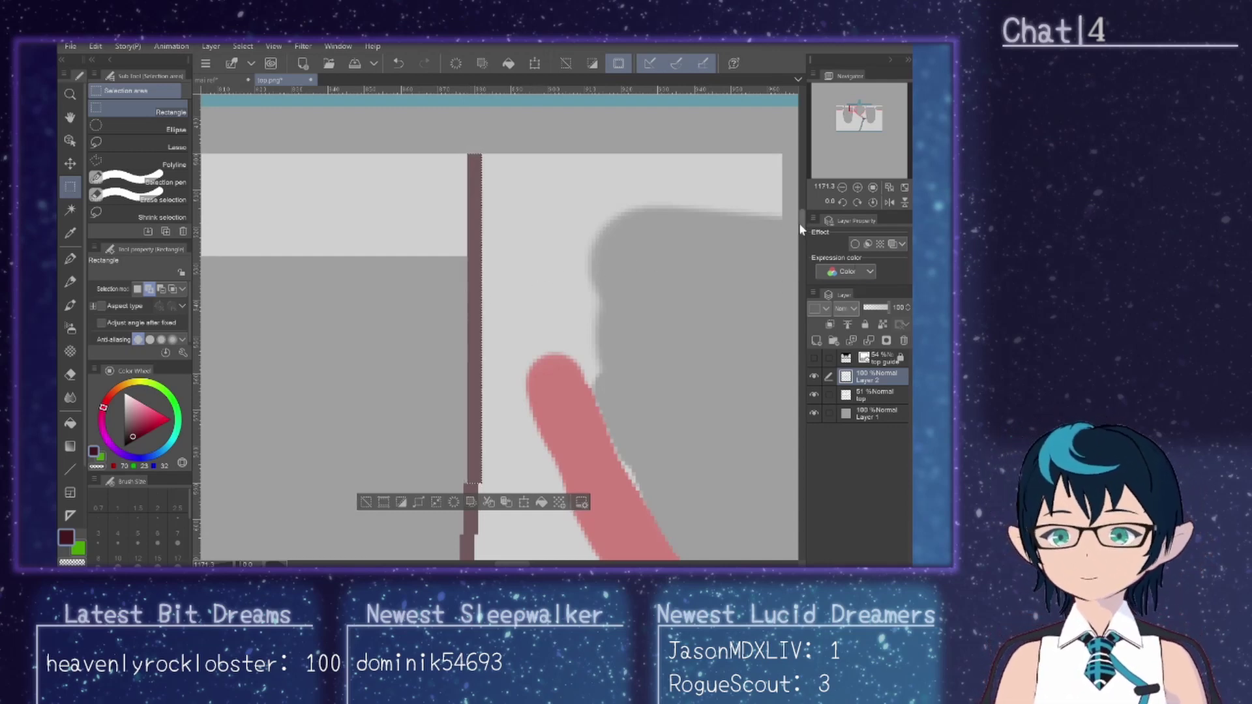
Step: Add the next near-vertical segments of the left armhole's right outline to the selection, piece by piece below the straight stretch
left_click_drag(799, 223, 803, 239)
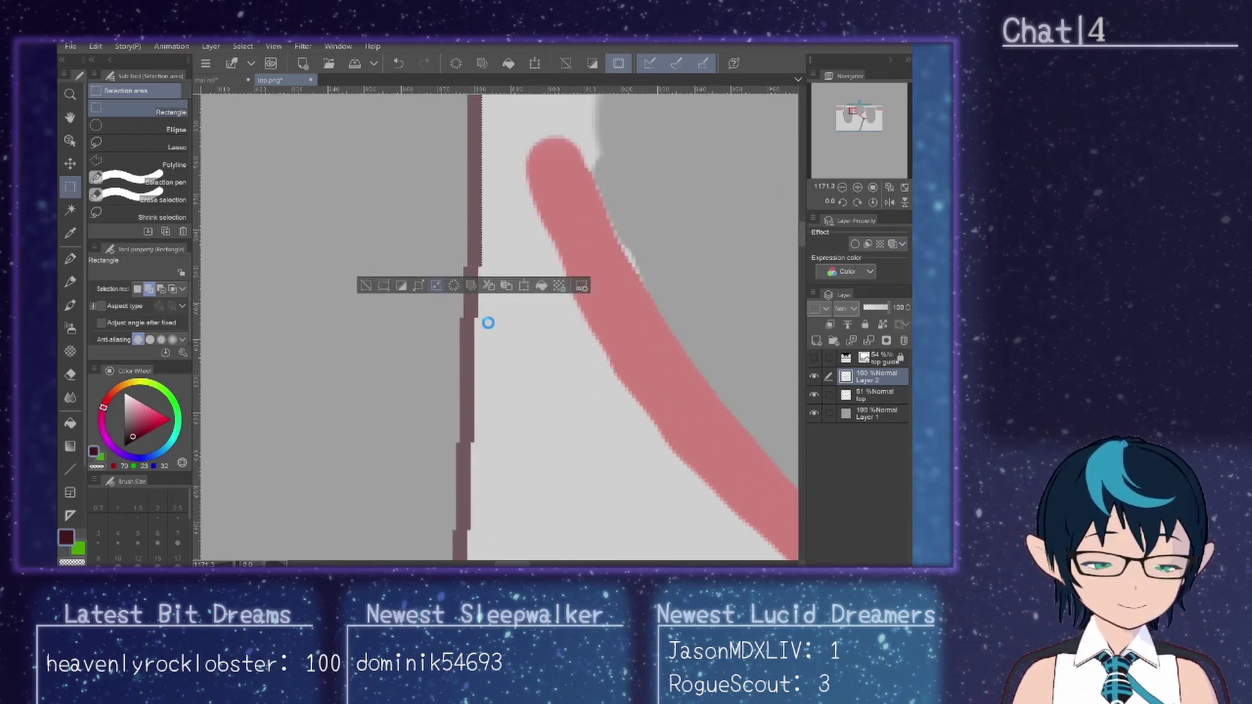
scroll(487, 322, "up", 2)
left_click_drag(476, 317, 456, 247)
left_click_drag(452, 317, 466, 504)
scroll(461, 553, "down", 1)
key("ctrl+z")
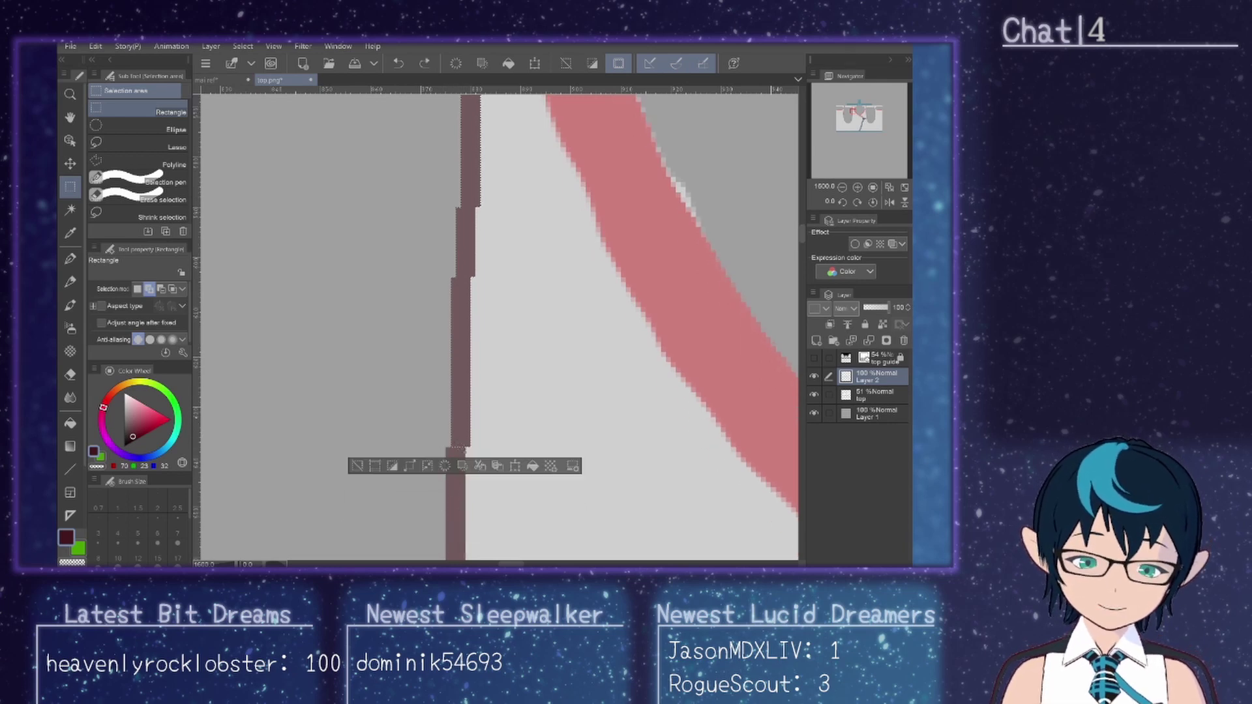
scroll(467, 450, "down", 3)
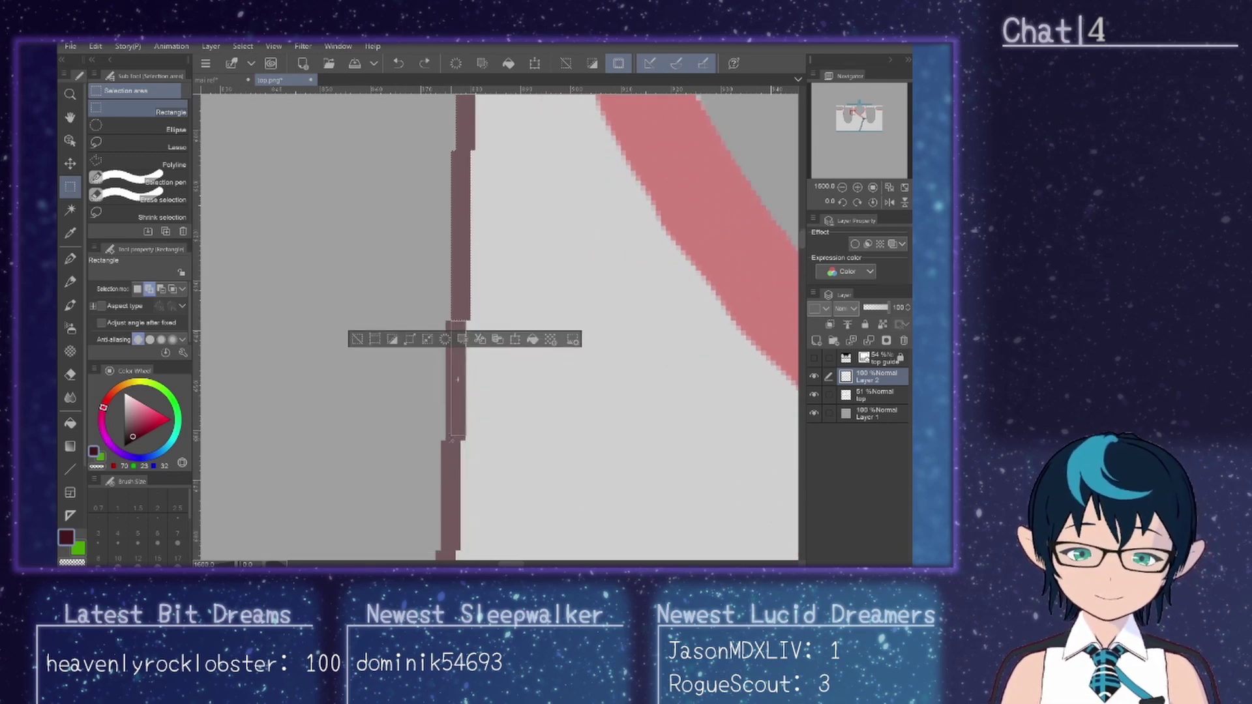
left_click_drag(449, 445, 455, 554)
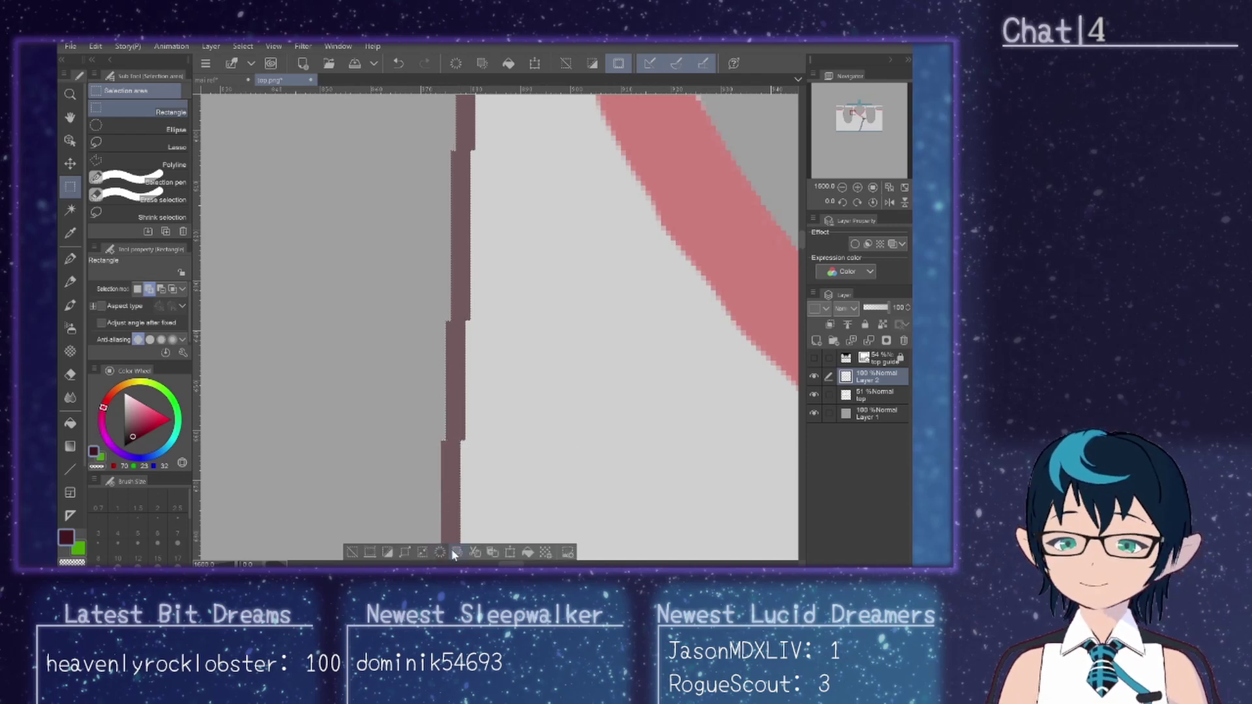
Step: Add the left armhole's right outline to the selection where it starts leaning inward, following its stepped segments downward
scroll(802, 229, "down", 5)
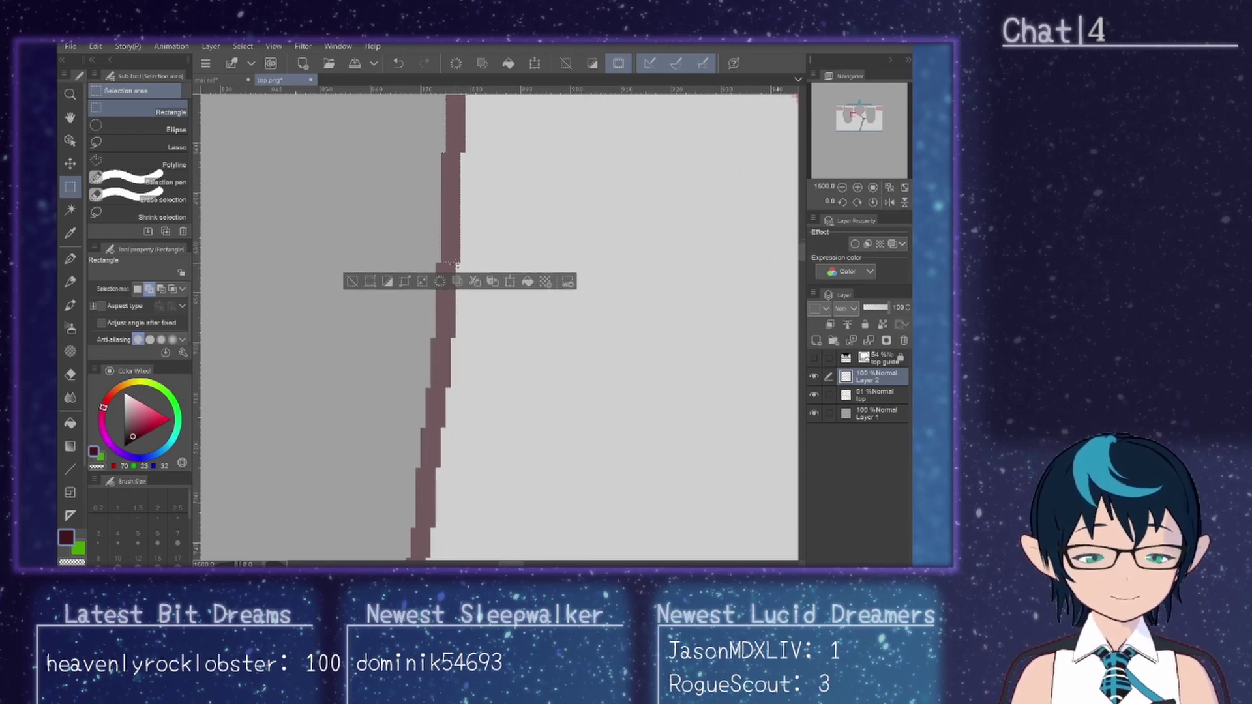
left_click_drag(456, 263, 444, 428)
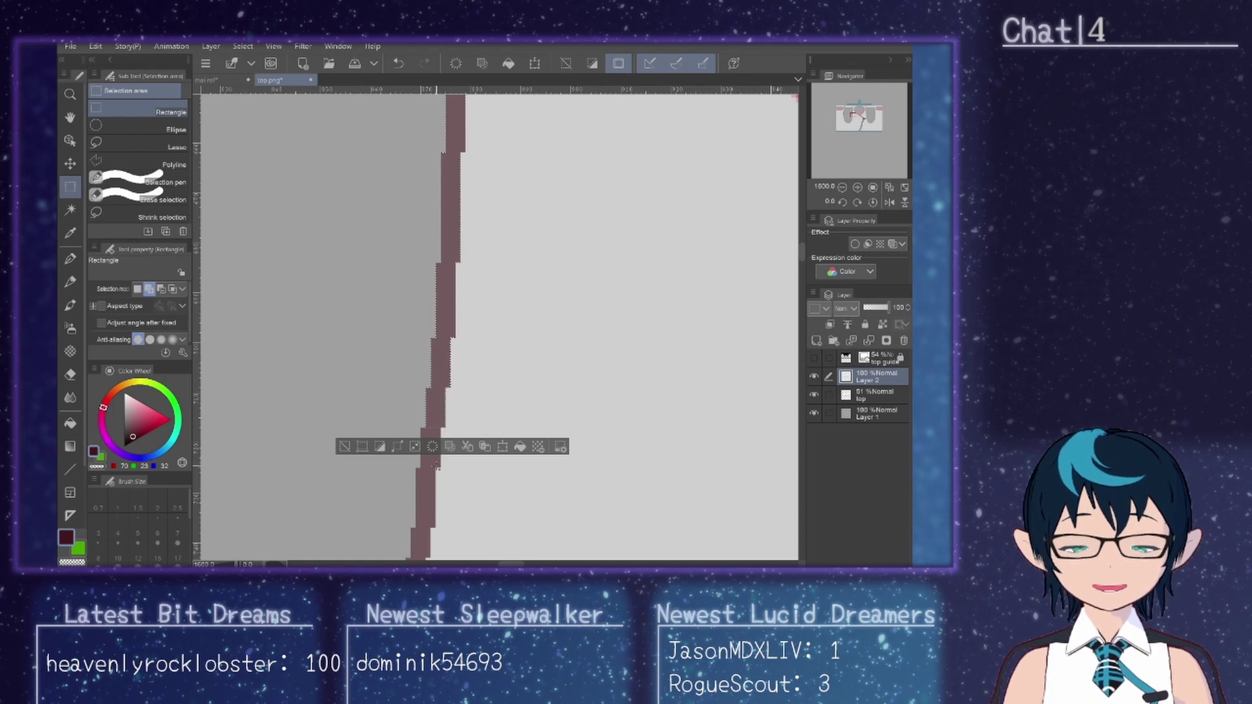
left_click_drag(439, 470, 419, 428)
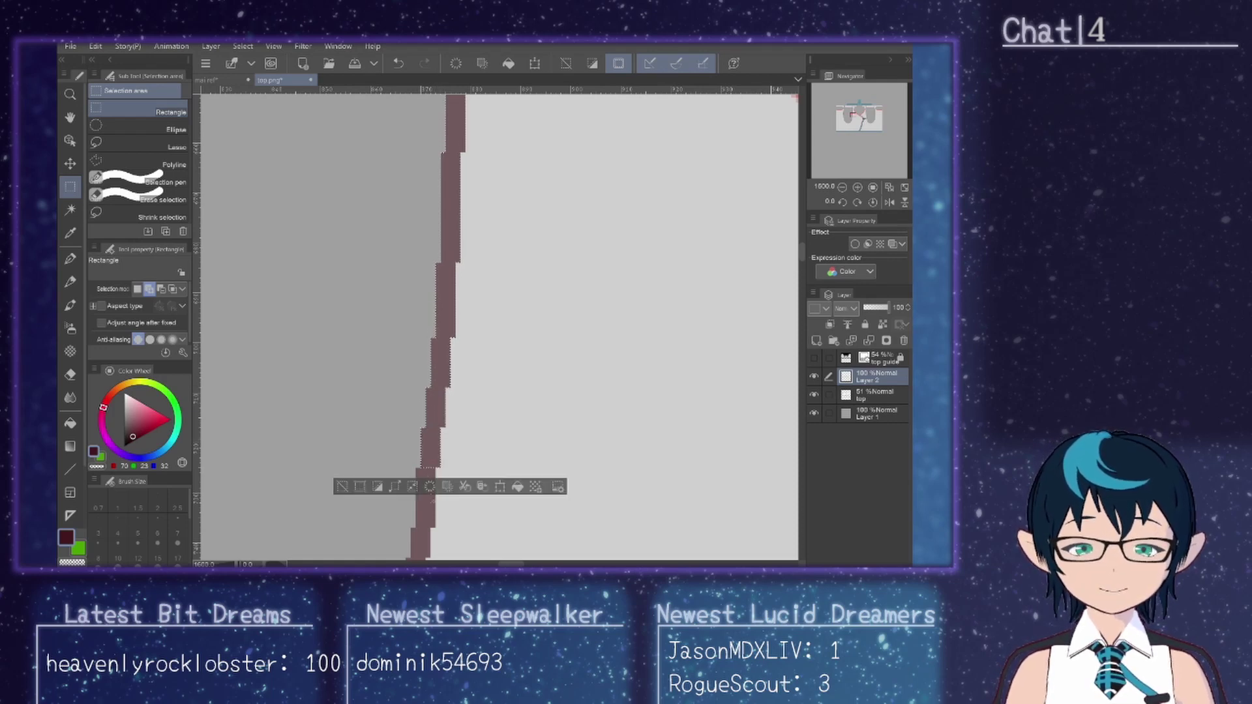
left_click_drag(435, 529, 418, 468)
scroll(806, 258, "down", 3)
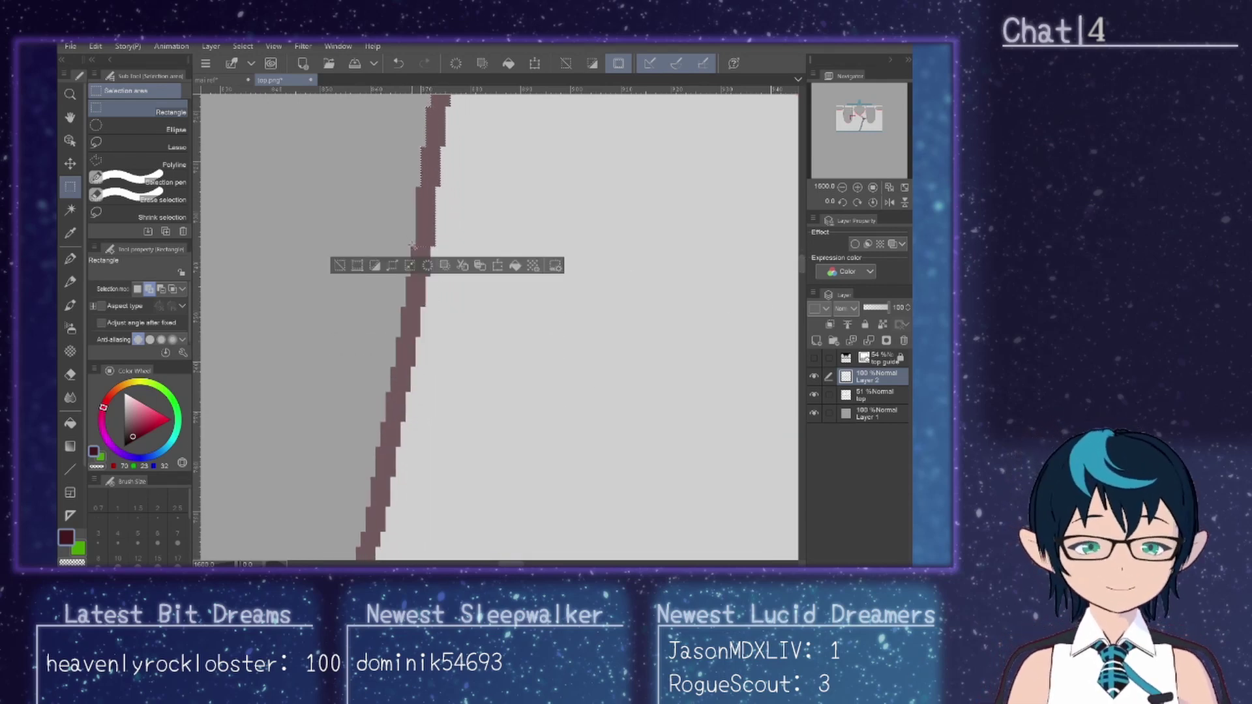
left_click_drag(412, 247, 427, 307)
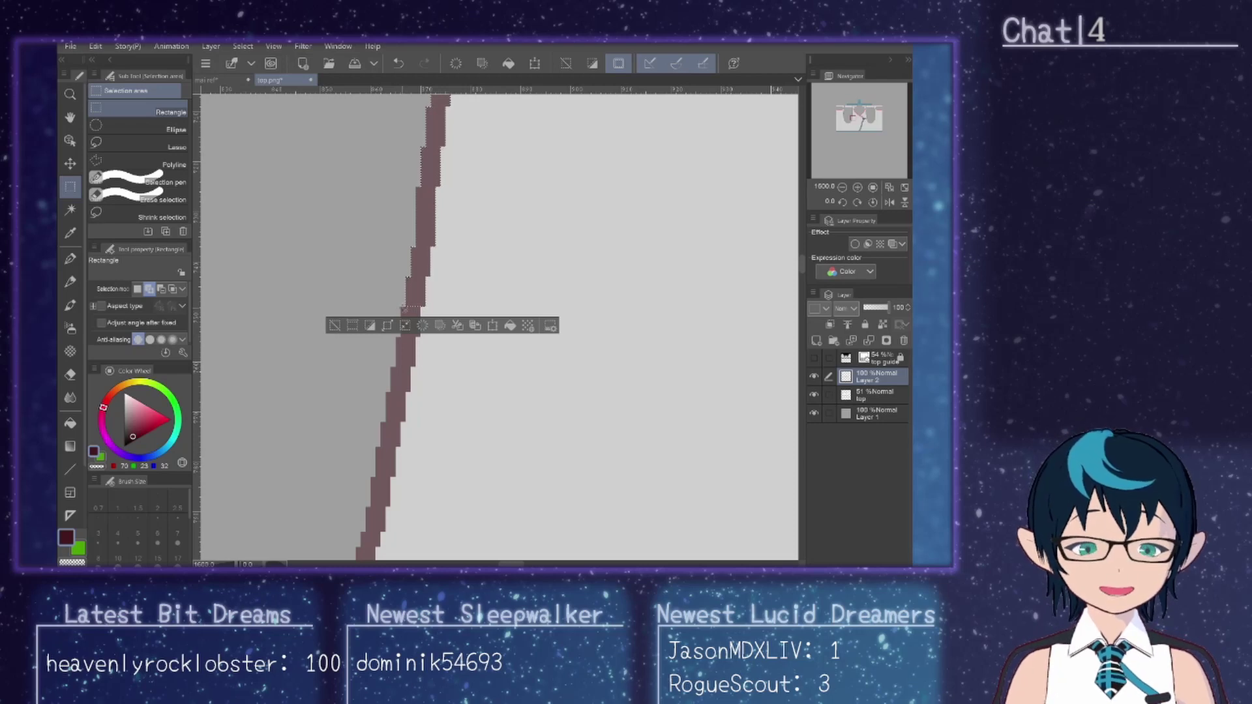
left_click_drag(420, 305, 414, 392)
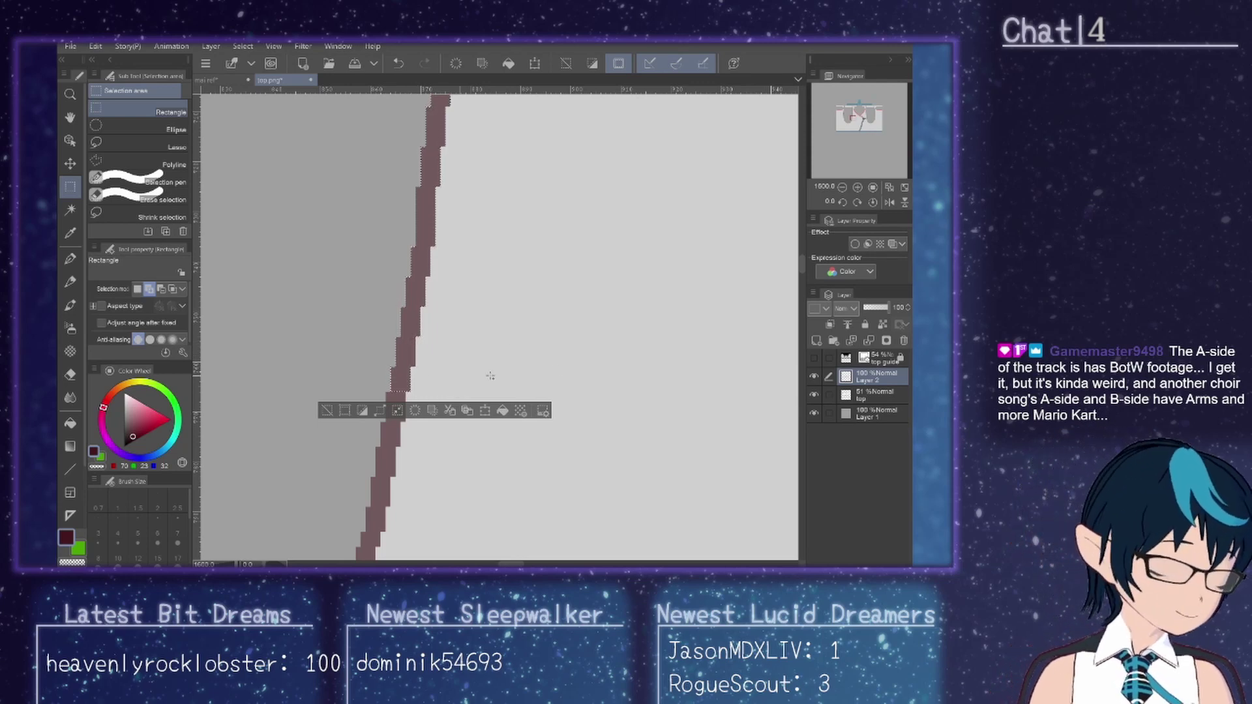
Step: Extend the selection along the steep lower stretch of the left armhole's right outline, down to where it starts curving
scroll(802, 267, "down", 2)
scroll(800, 269, "down", 3)
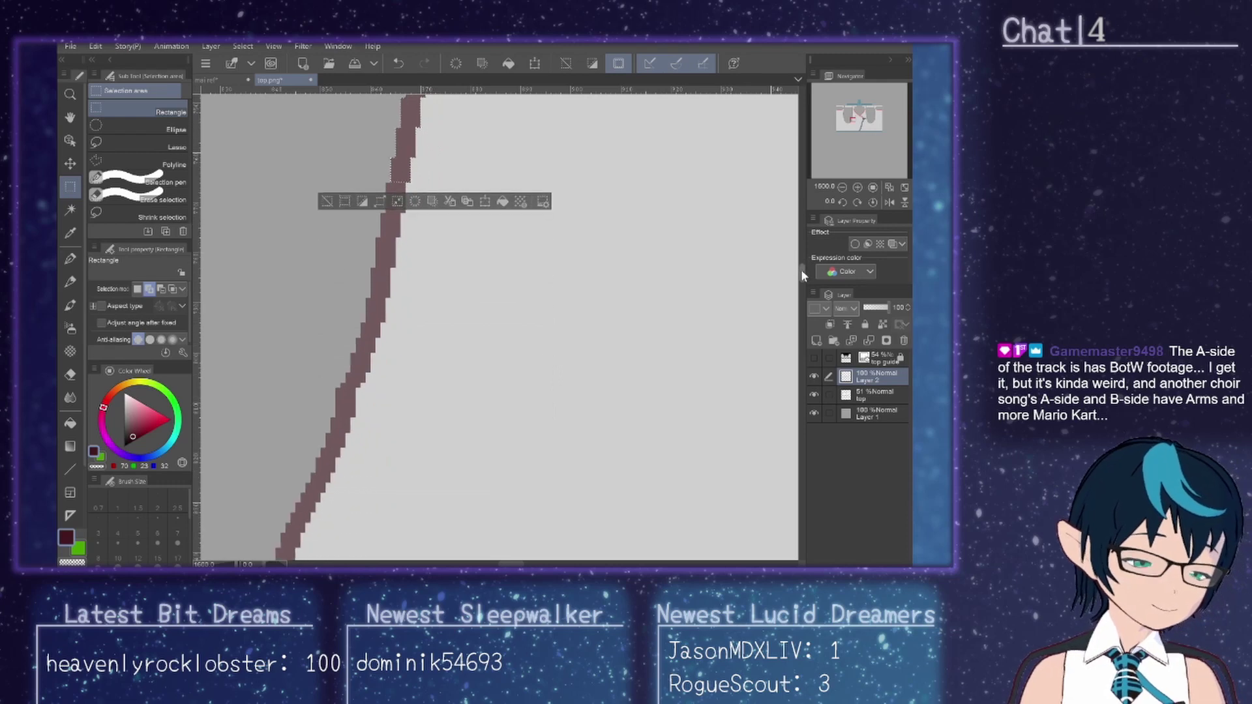
scroll(497, 558, "left", 4)
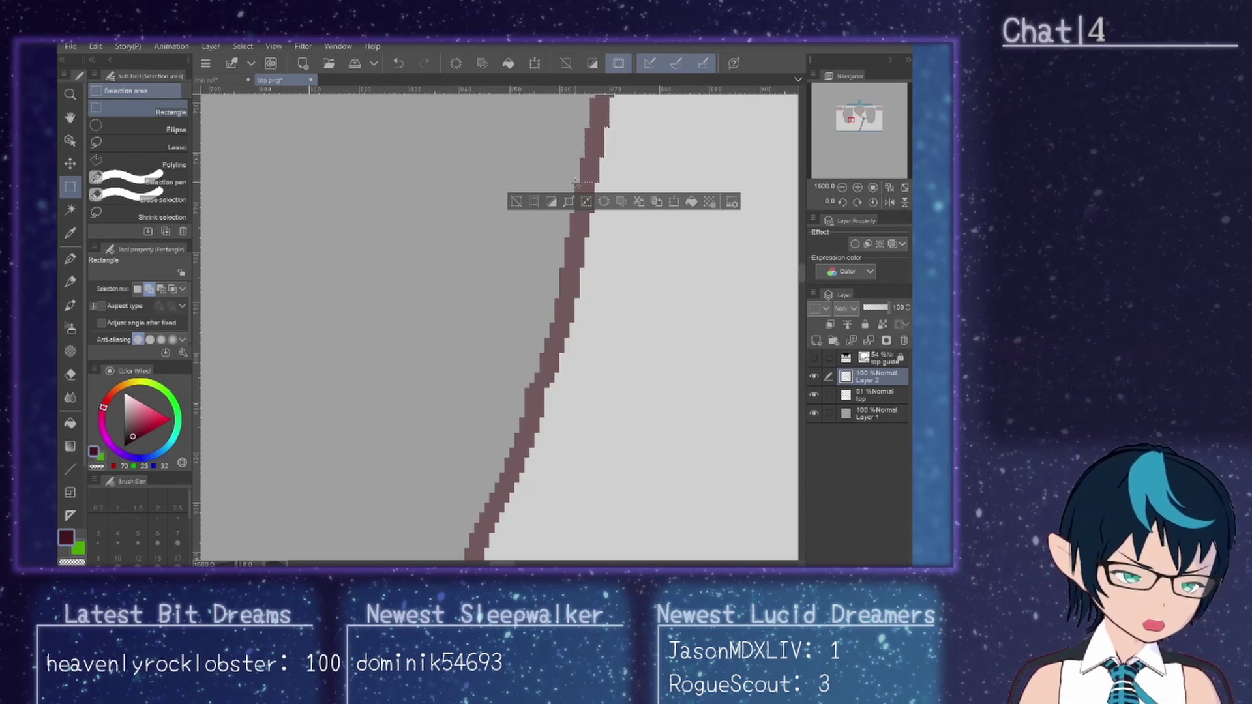
left_click_drag(576, 186, 594, 220)
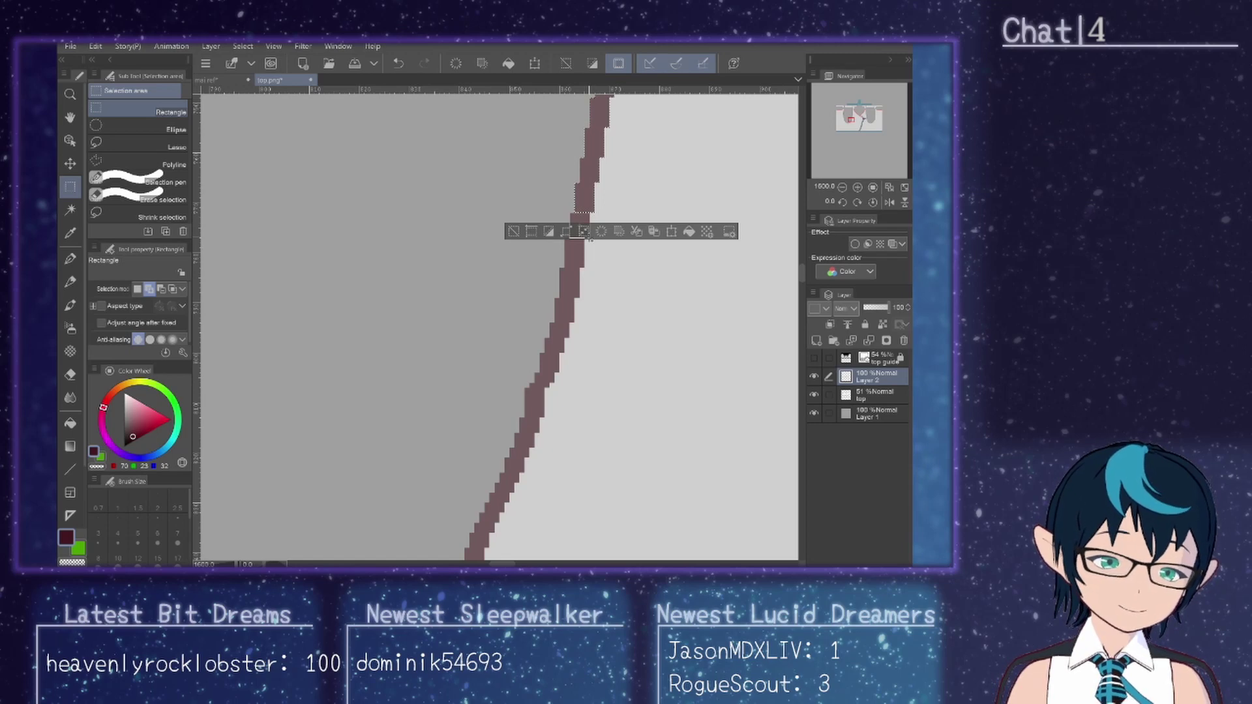
mouse_move(579, 223)
left_mouse_down()
mouse_move(592, 229)
mouse_move(587, 247)
left_mouse_up()
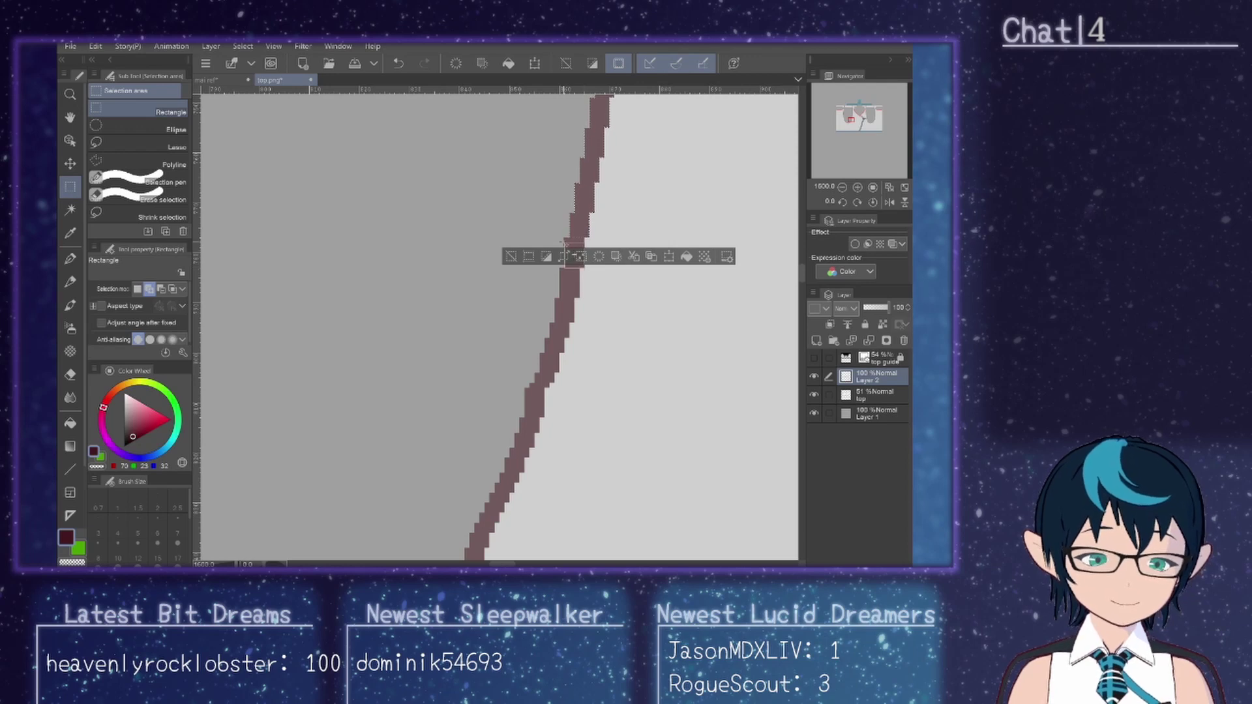
left_click_drag(577, 244, 580, 299)
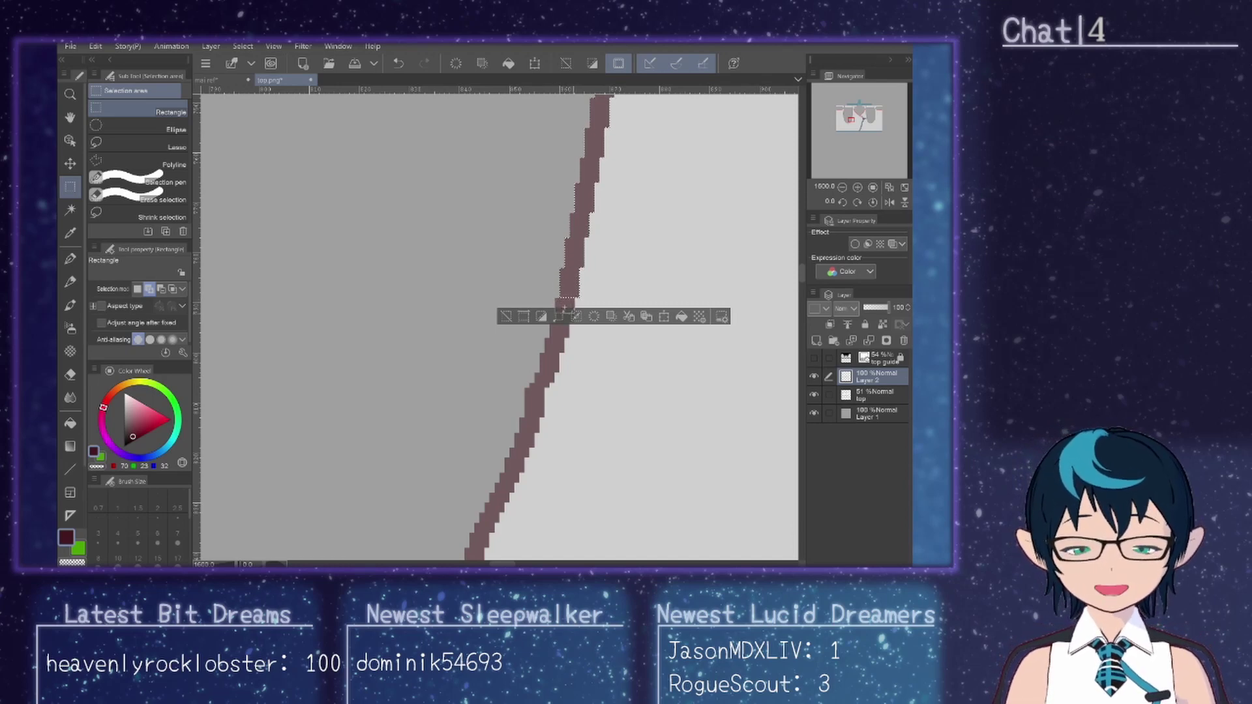
left_click_drag(565, 307, 545, 359)
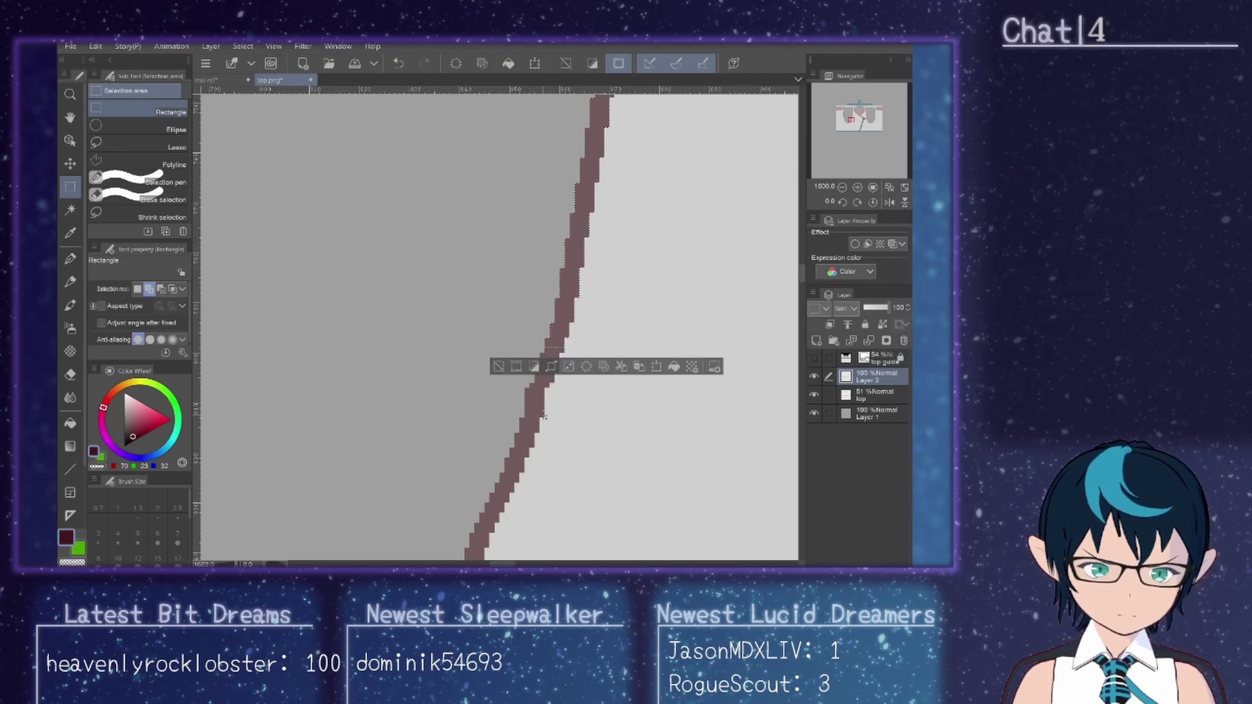
left_click_drag(544, 416, 525, 388)
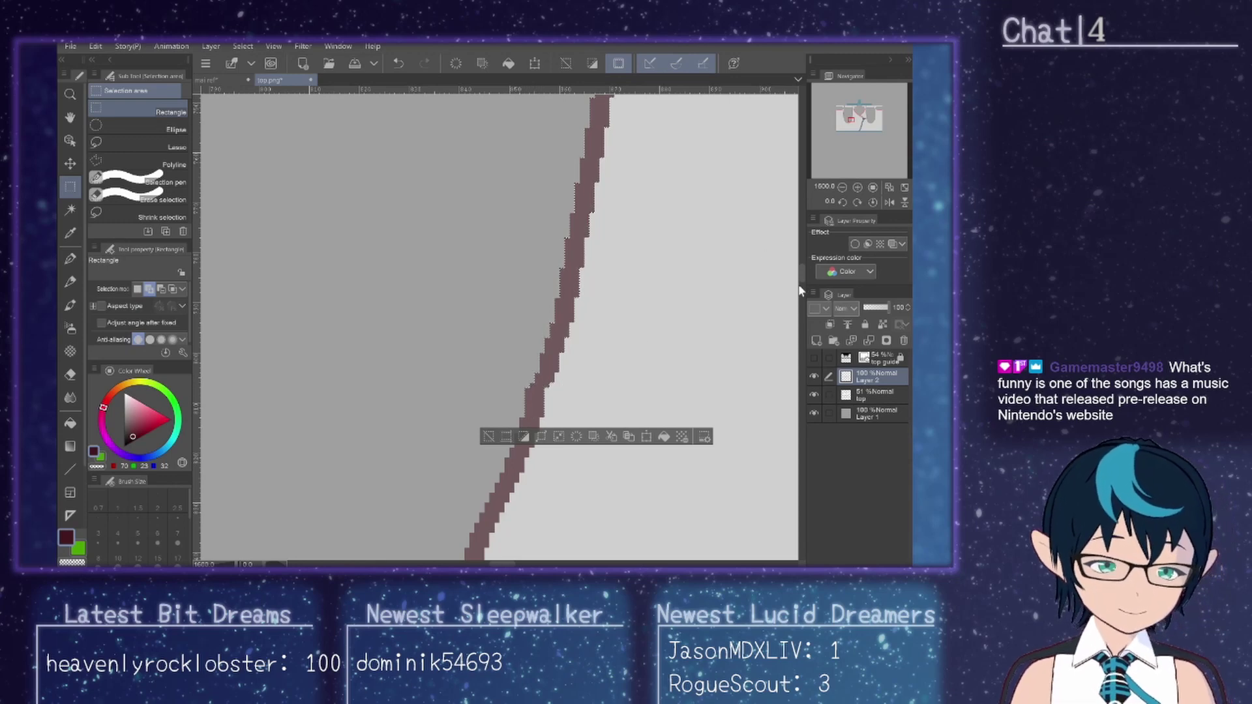
Step: Add the left armhole's lower-right curve to the rectangular selection, following its stepped segments down toward the bottom arc
scroll(800, 275, "down", 3)
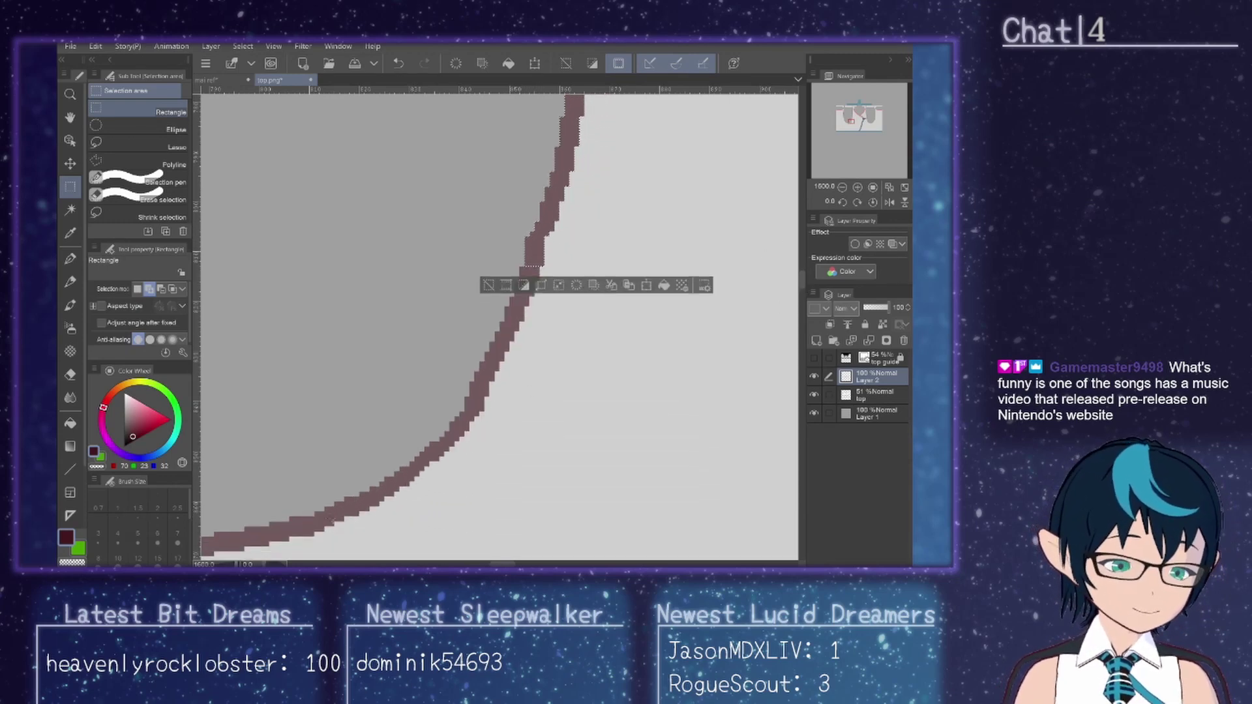
left_click_drag(314, 535, 289, 517)
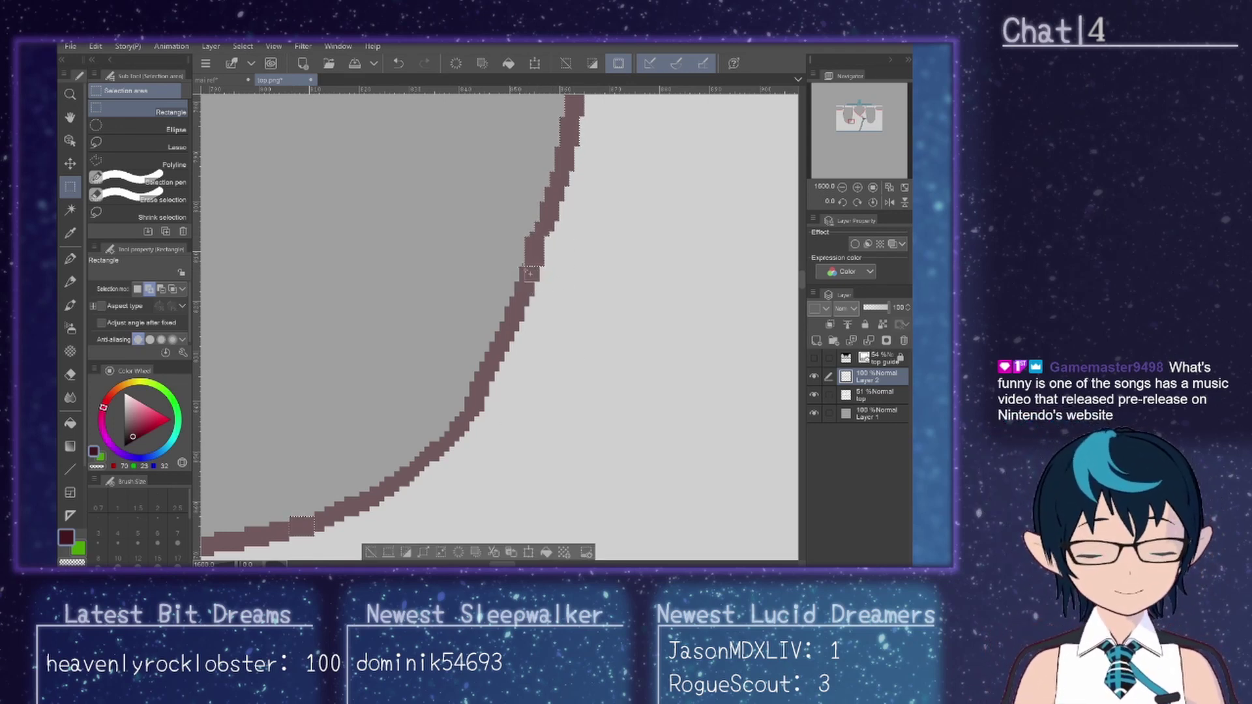
mouse_move(536, 285)
left_mouse_down()
mouse_move(521, 266)
mouse_move(523, 289)
left_mouse_up()
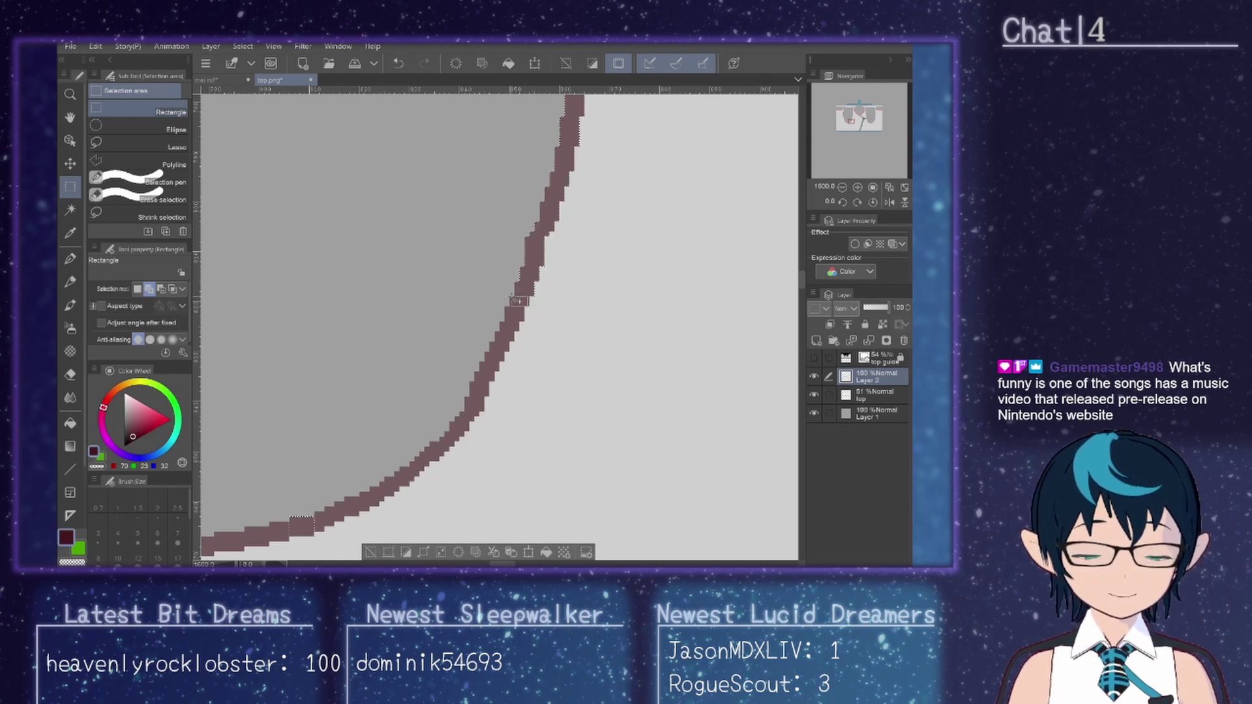
left_click_drag(520, 318, 496, 352)
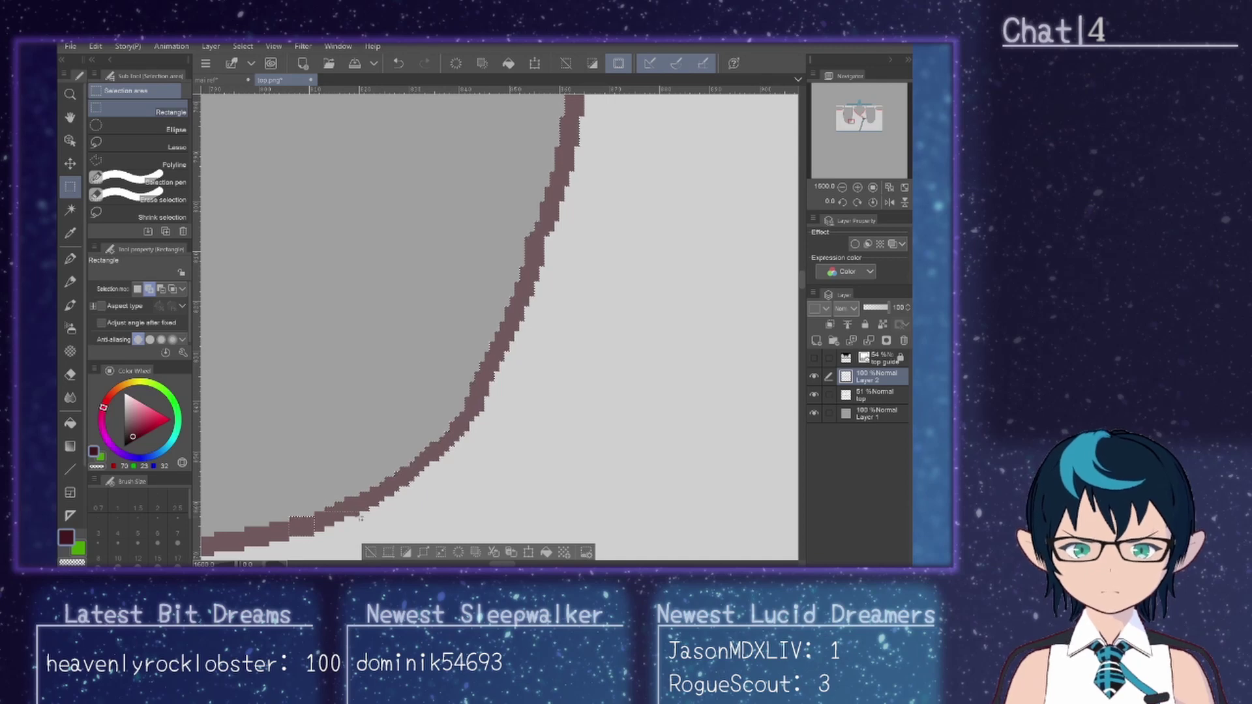
left_click(351, 513)
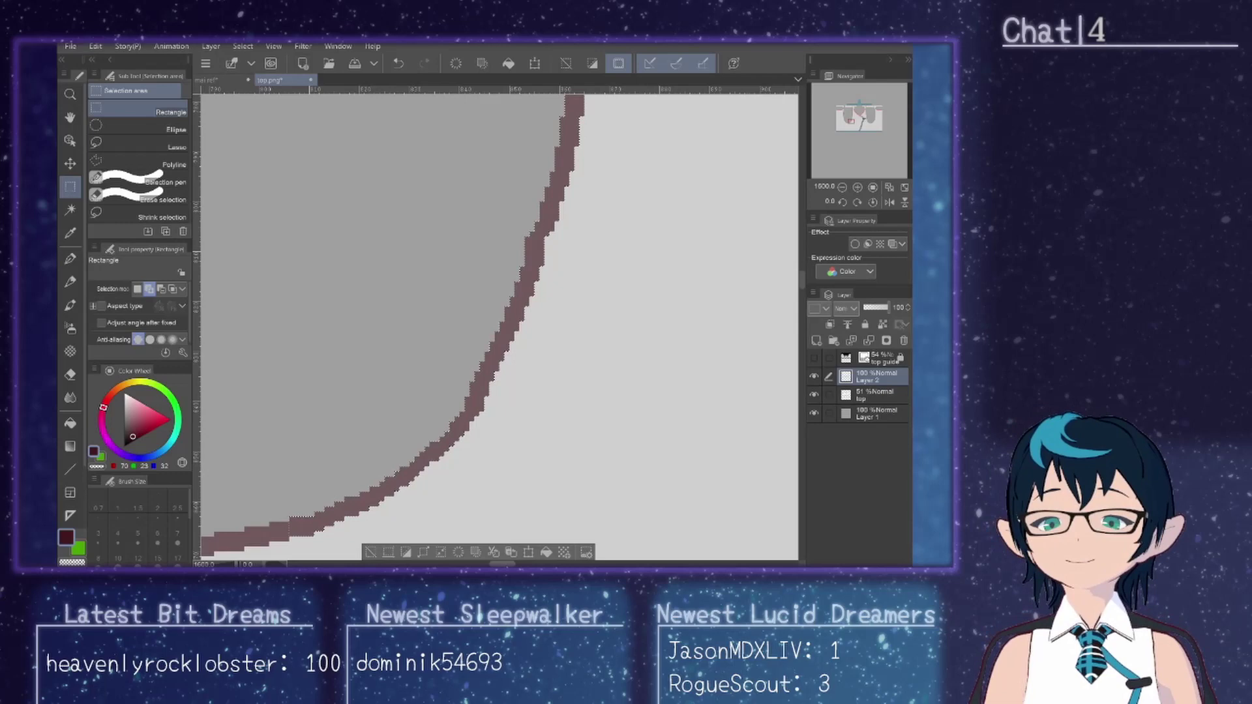
Step: Extend the selection across the left armhole's bottom arc, including its lowest notch and the flat stretch left of it
left_click_drag(278, 564, 489, 564)
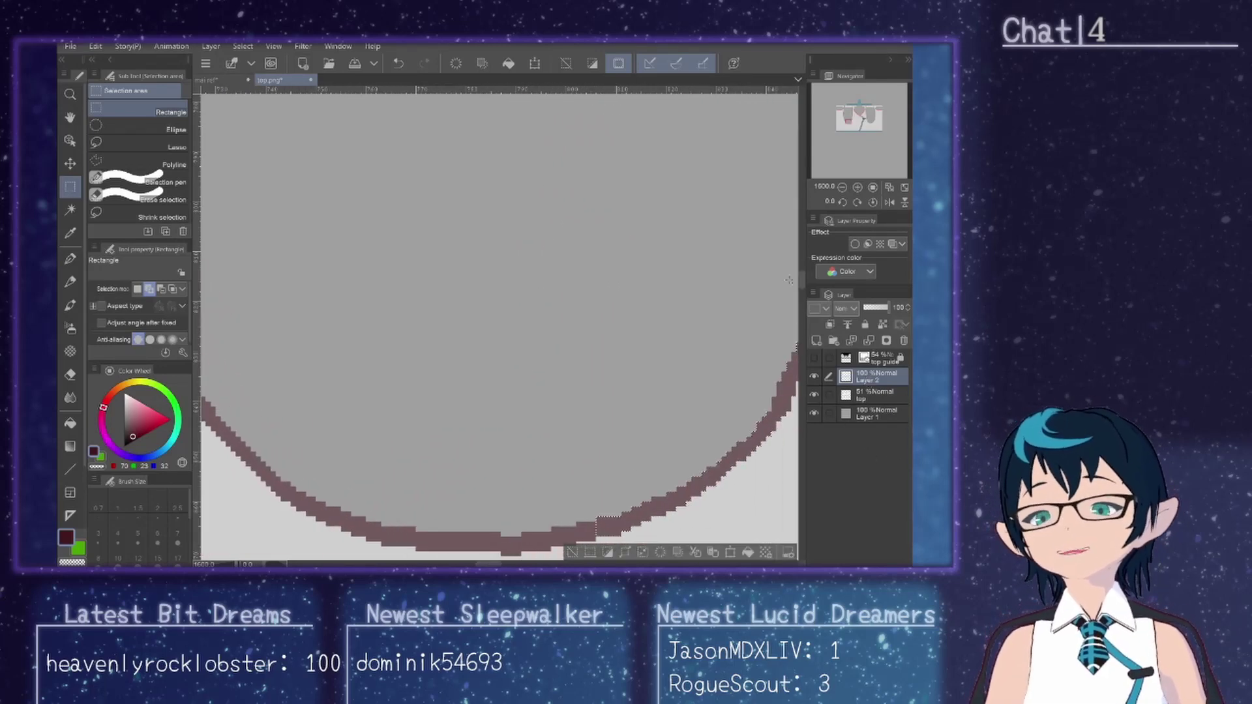
scroll(804, 292, "down", 2)
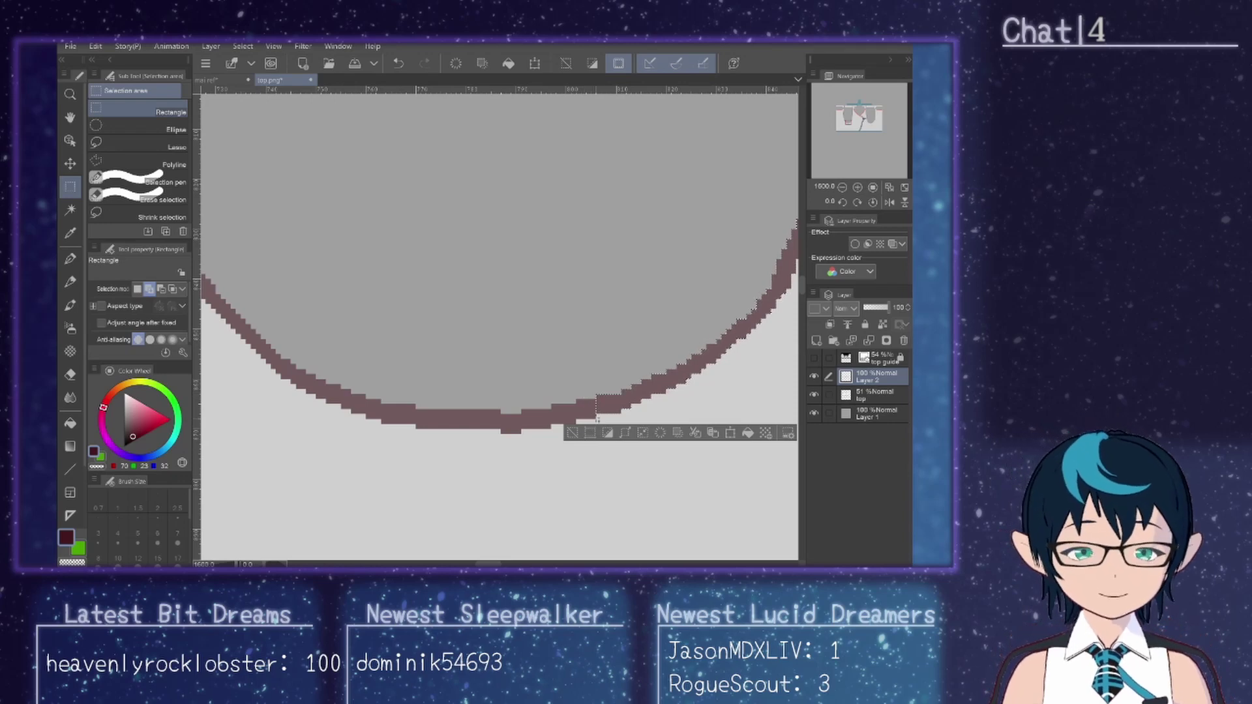
left_click_drag(597, 420, 522, 410)
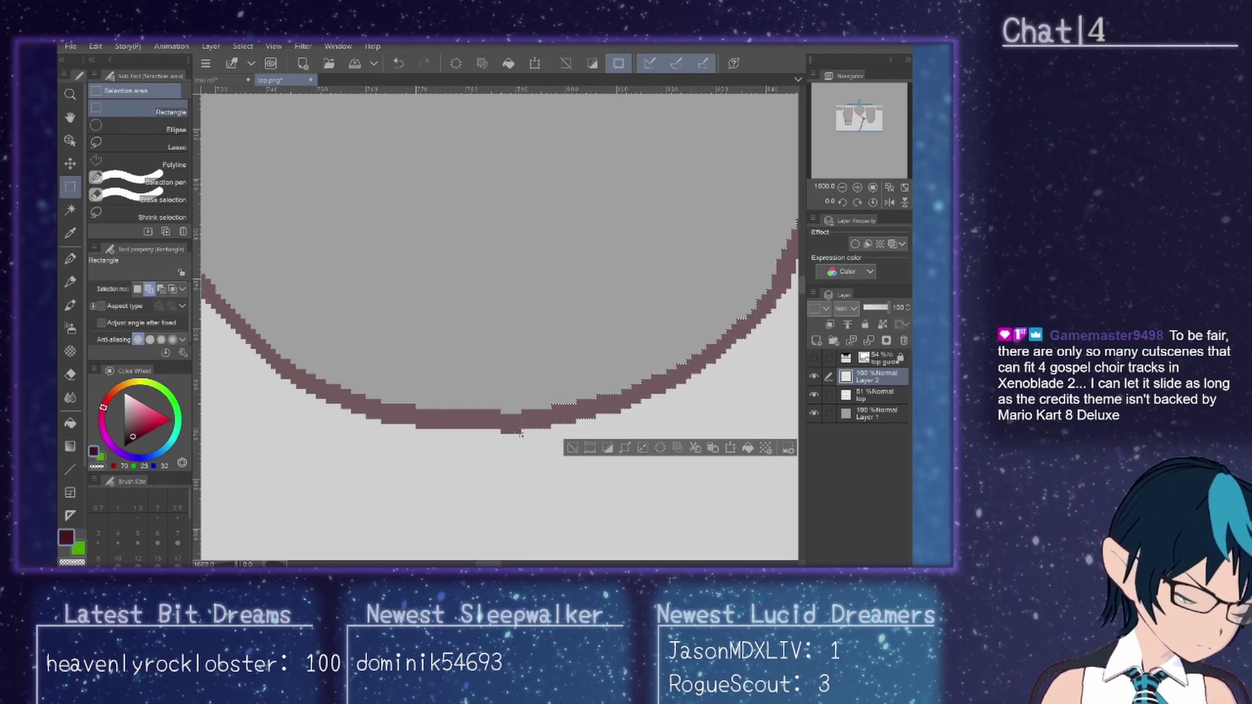
left_click_drag(520, 434, 501, 413)
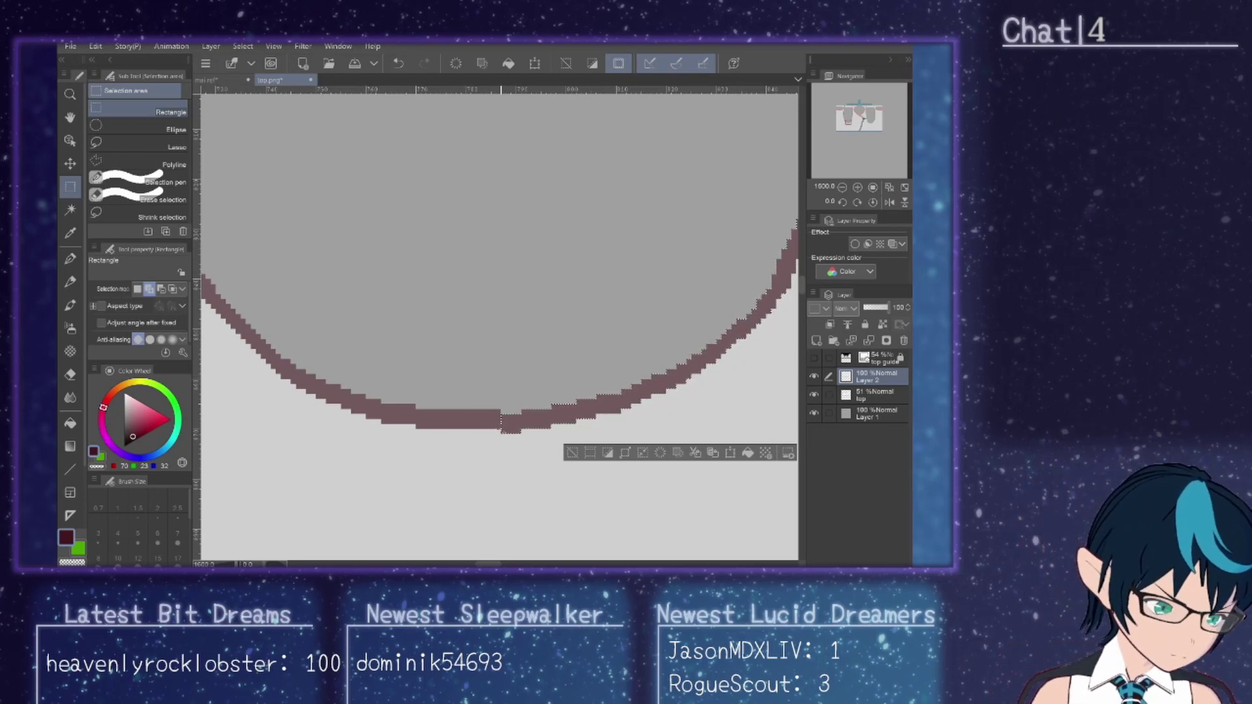
left_click_drag(503, 399, 417, 427)
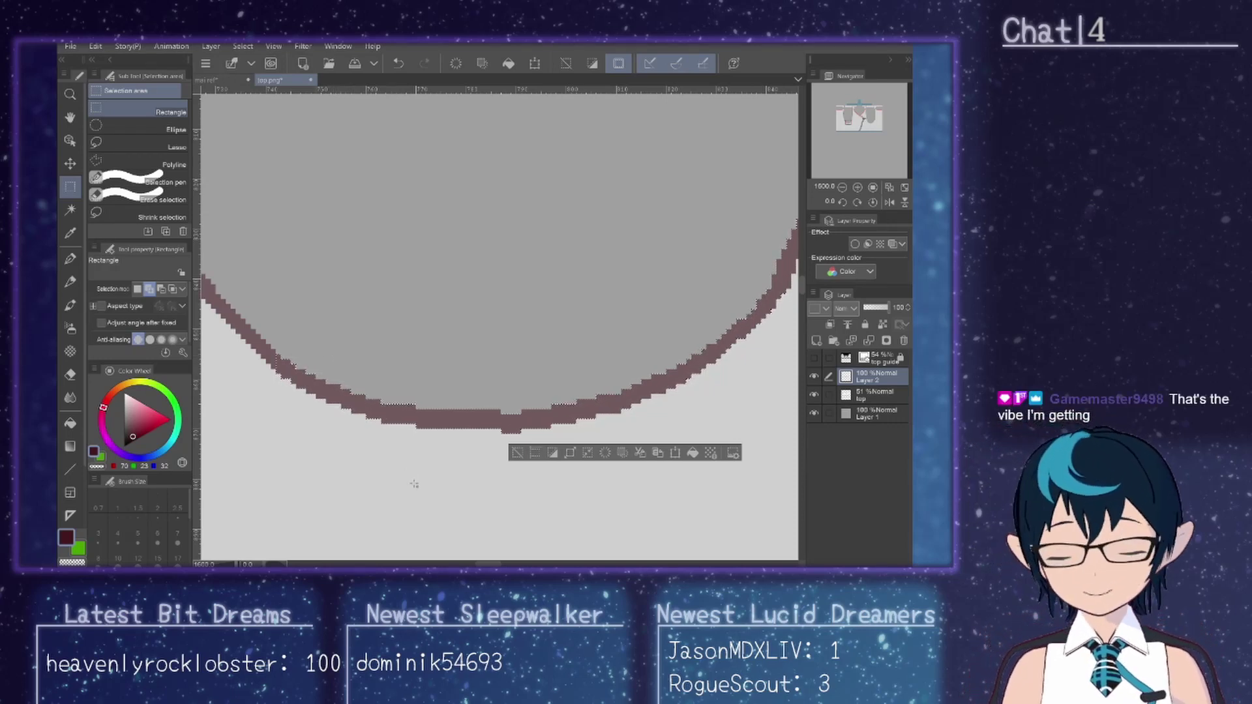
Step: Add the left armhole's lower-left diagonal outline to the selection, piece by piece from the bottom arc upward
left_click_drag(495, 565, 481, 542)
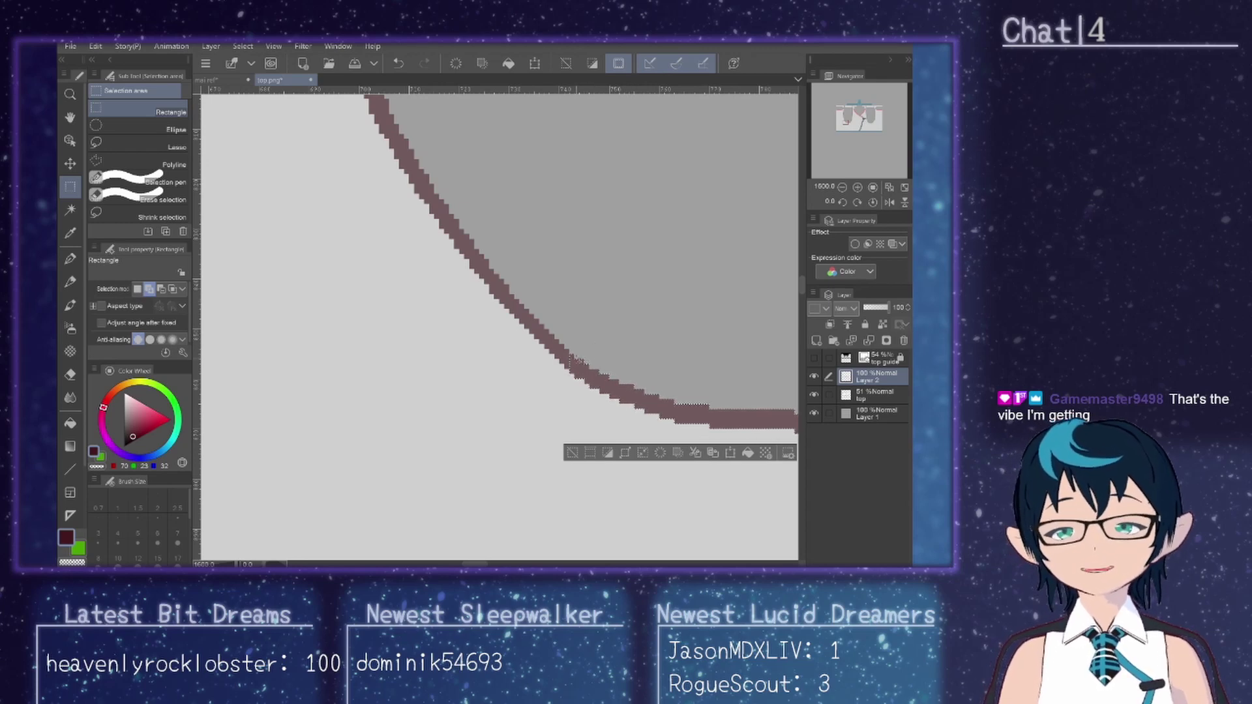
scroll(571, 362, "up", 3)
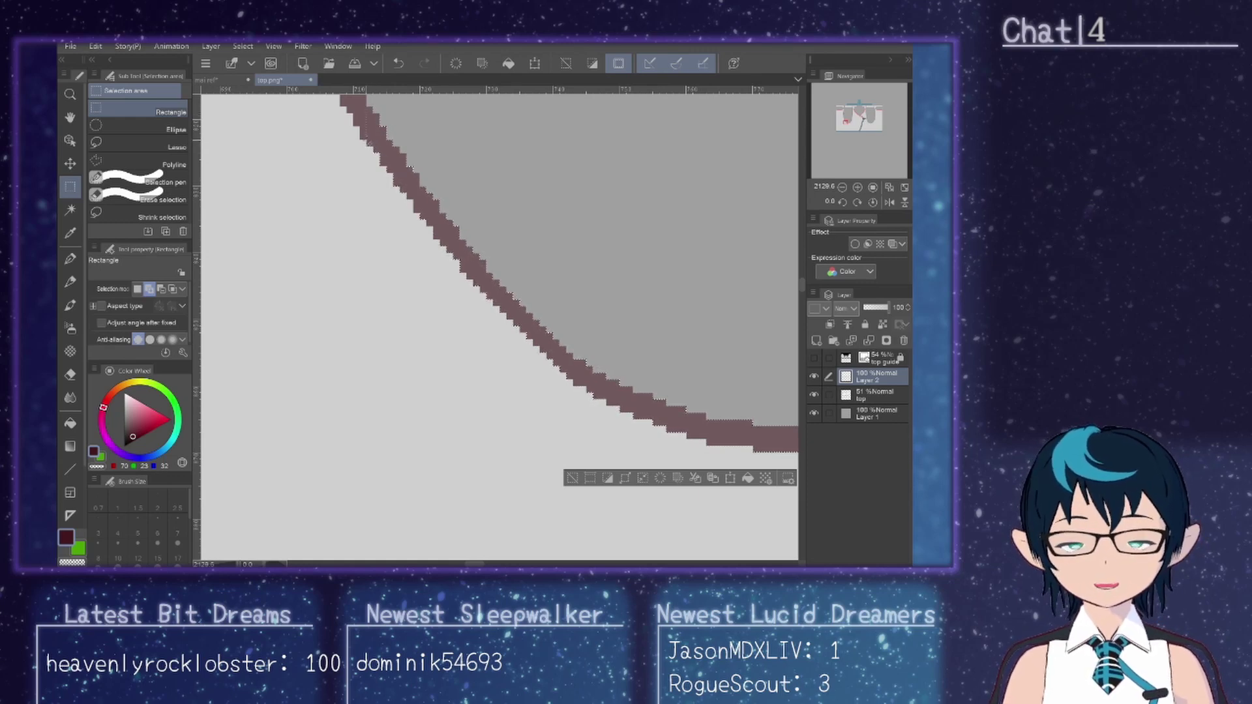
left_click_drag(366, 141, 363, 273)
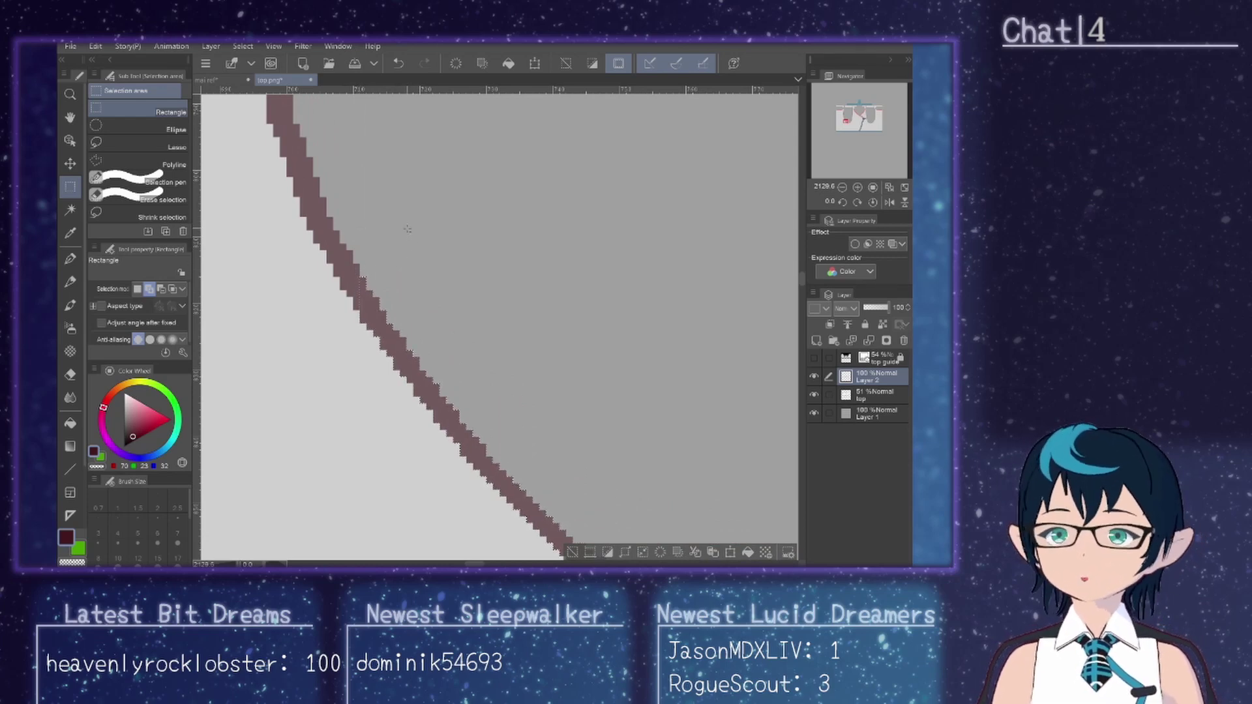
left_click_drag(361, 310, 347, 248)
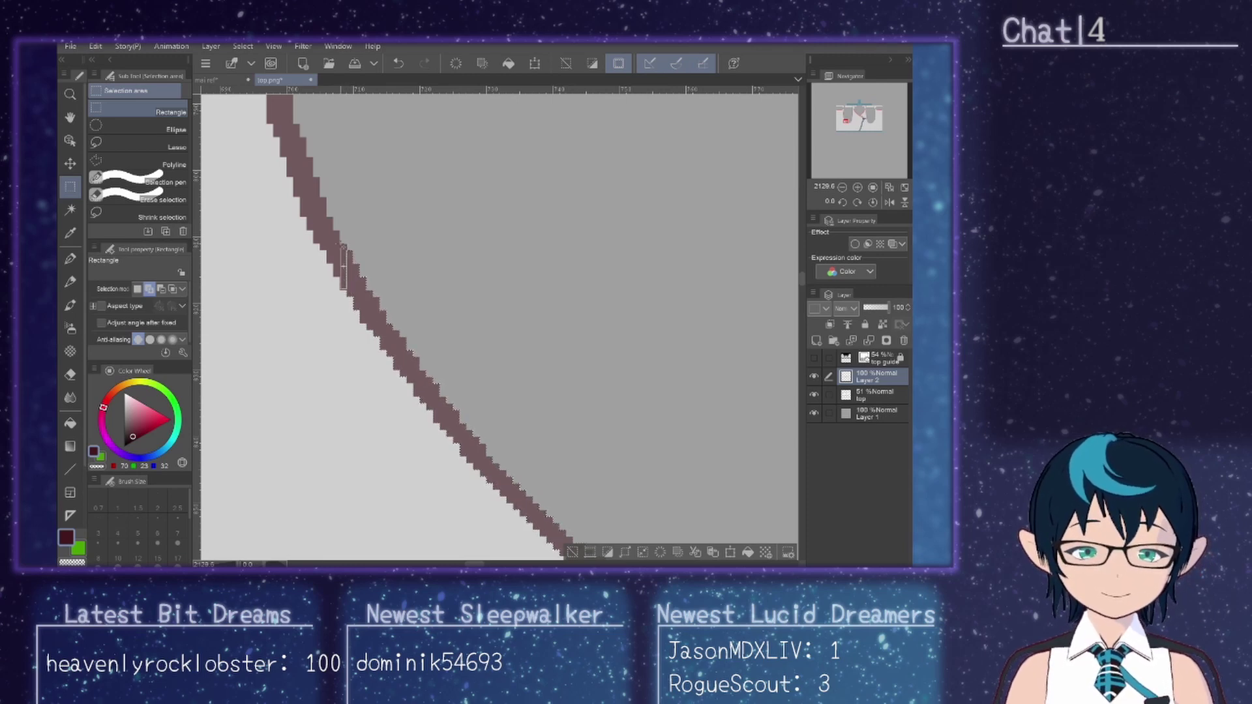
left_click_drag(346, 291, 318, 192)
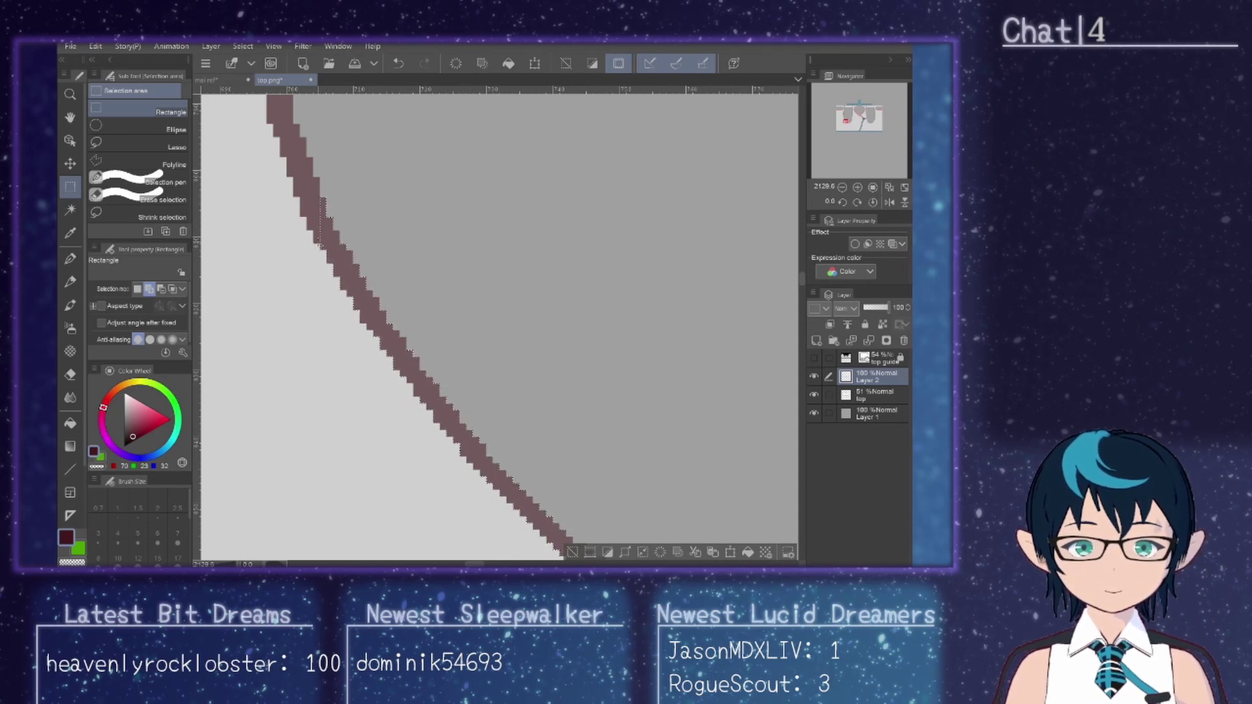
left_click_drag(318, 243, 313, 176)
left_click_drag(316, 234, 305, 157)
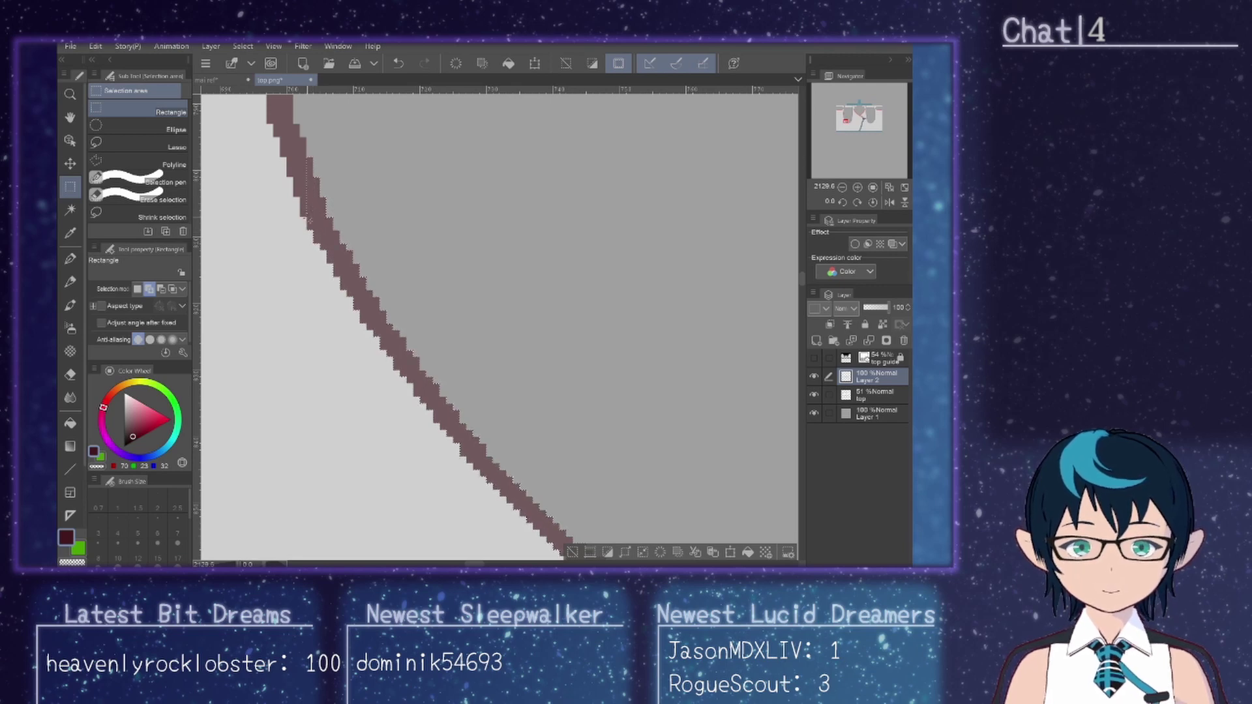
left_click_drag(309, 220, 301, 141)
left_click_drag(302, 198, 294, 122)
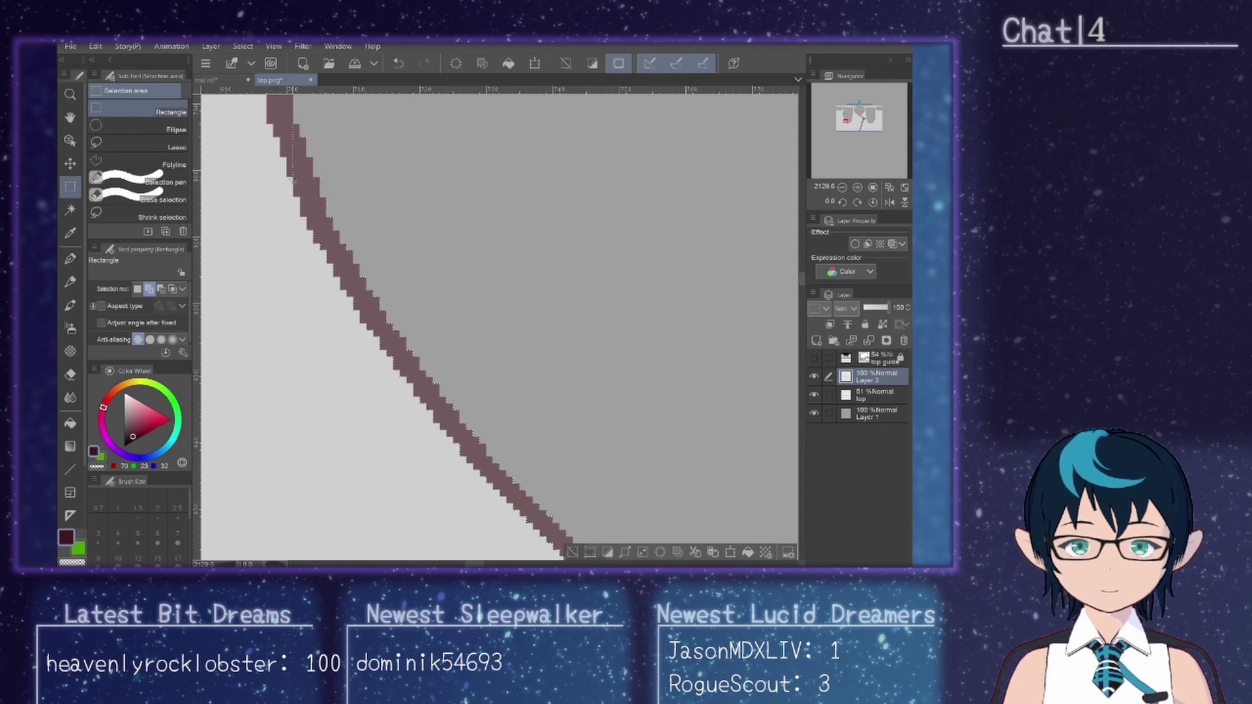
Step: Extend the selection up the steepening stretch of the left armhole's left outline, covering each stepped segment
scroll(499, 326, "up", 2)
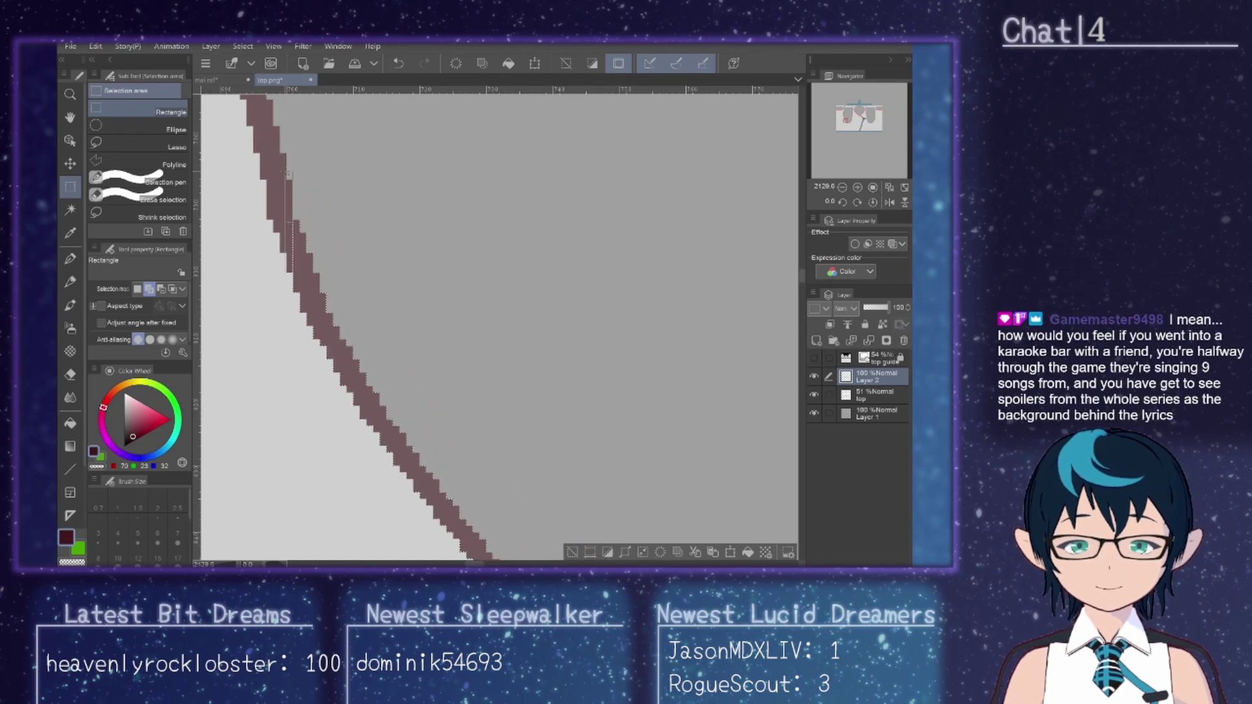
left_click_drag(288, 183, 292, 272)
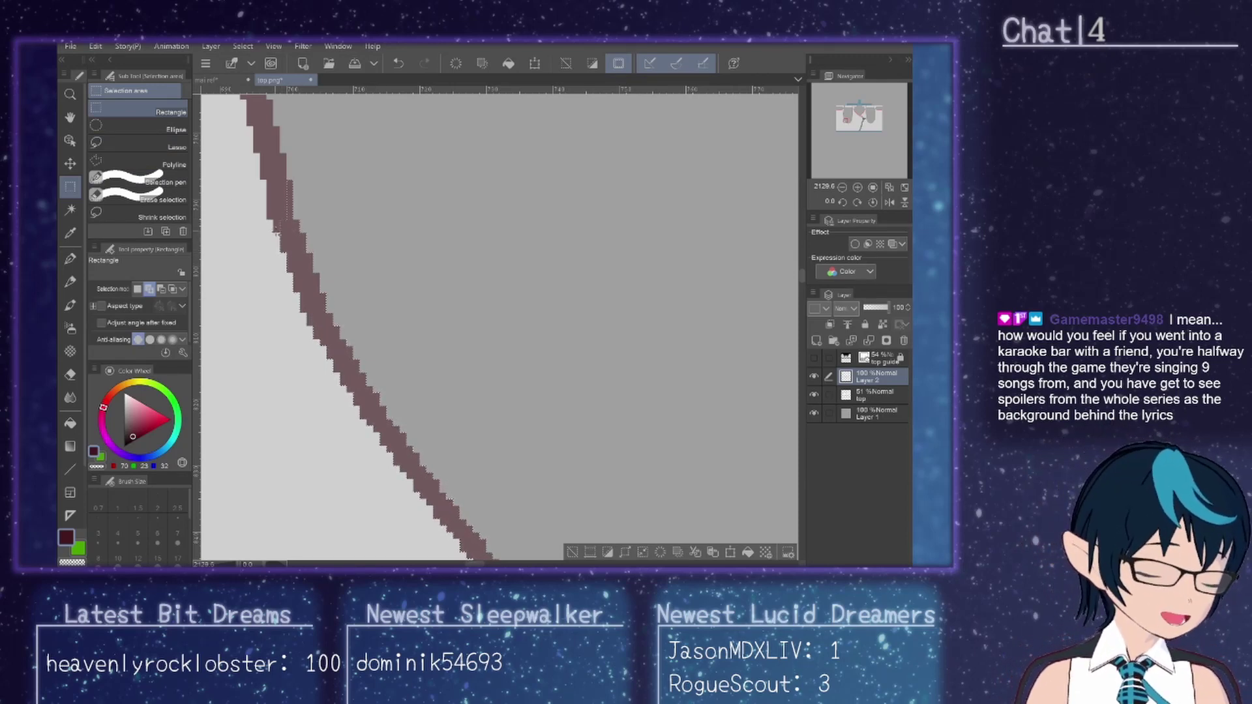
mouse_move(274, 235)
left_mouse_down()
mouse_move(281, 184)
mouse_move(292, 181)
left_mouse_up()
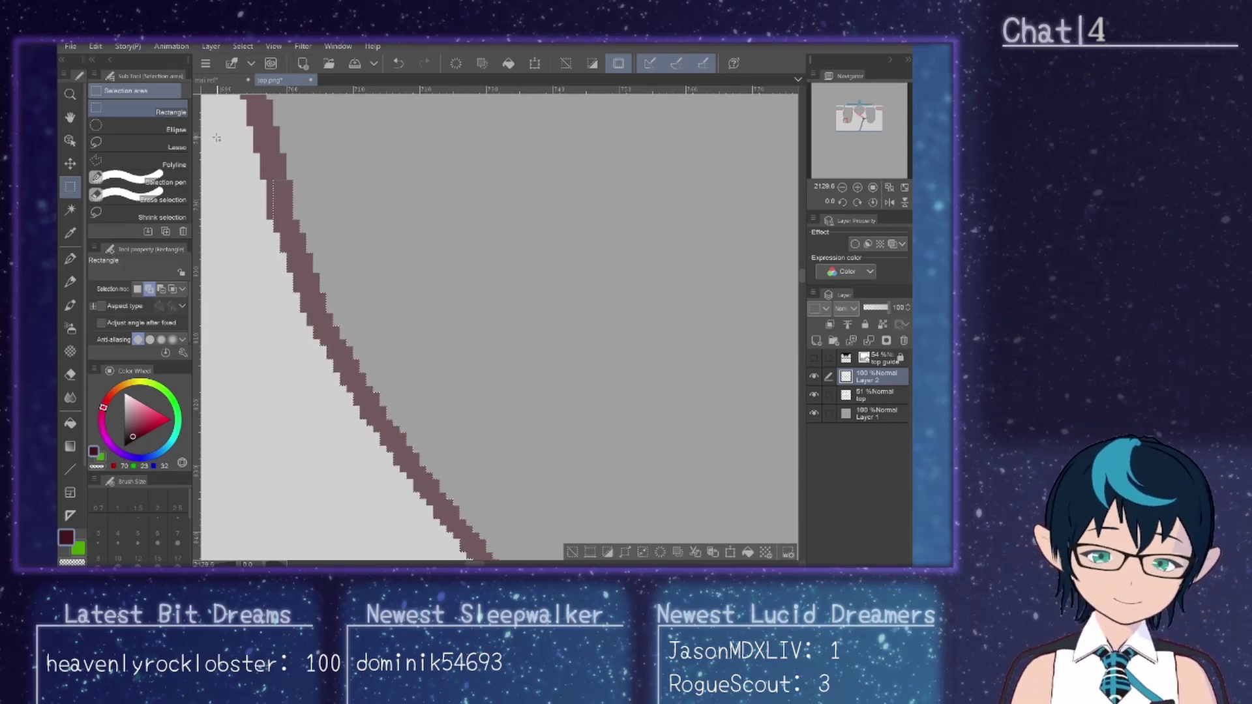
mouse_move(267, 219)
left_mouse_down()
mouse_move(261, 177)
mouse_move(277, 128)
left_mouse_up()
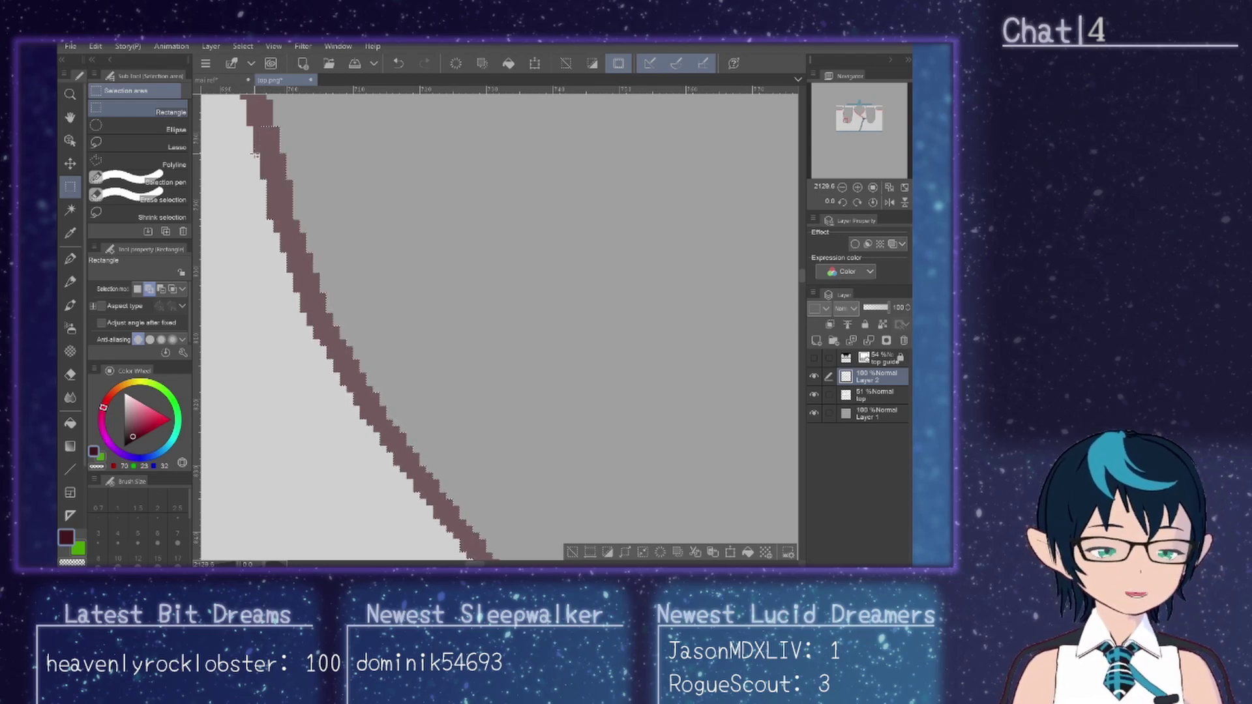
scroll(498, 326, "up", 4)
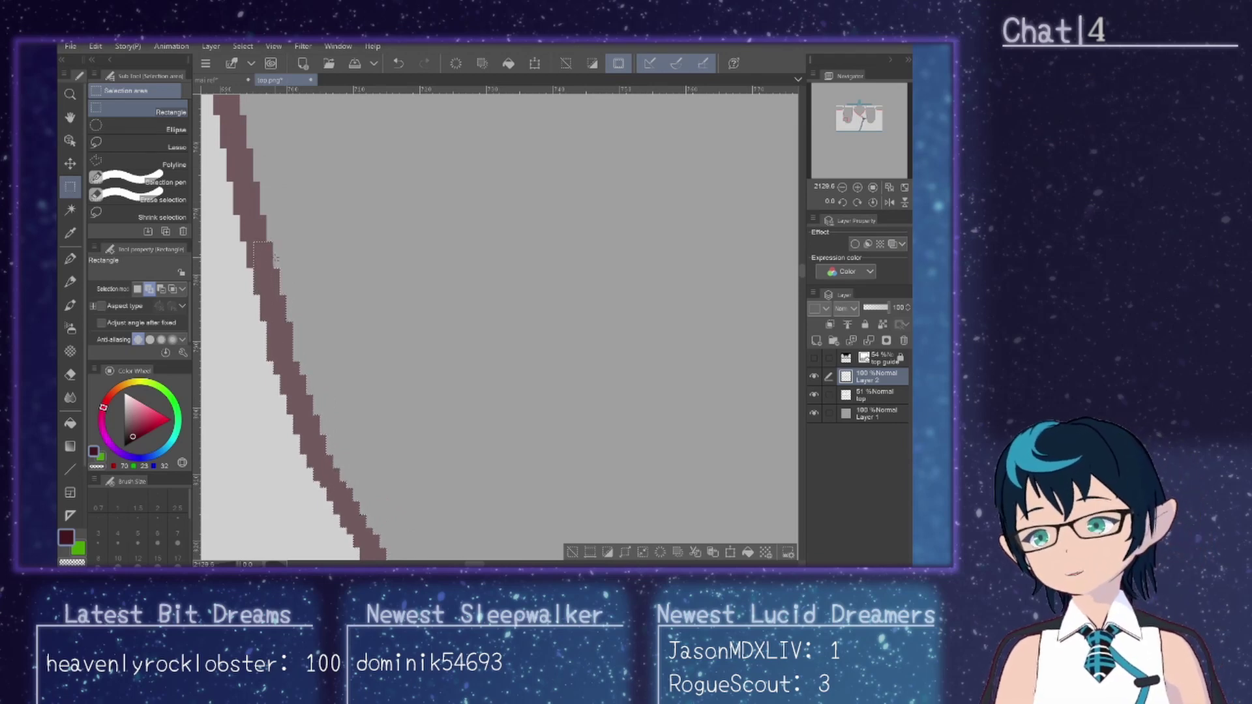
mouse_move(249, 265)
left_mouse_down()
mouse_move(261, 183)
mouse_move(229, 118)
left_mouse_up()
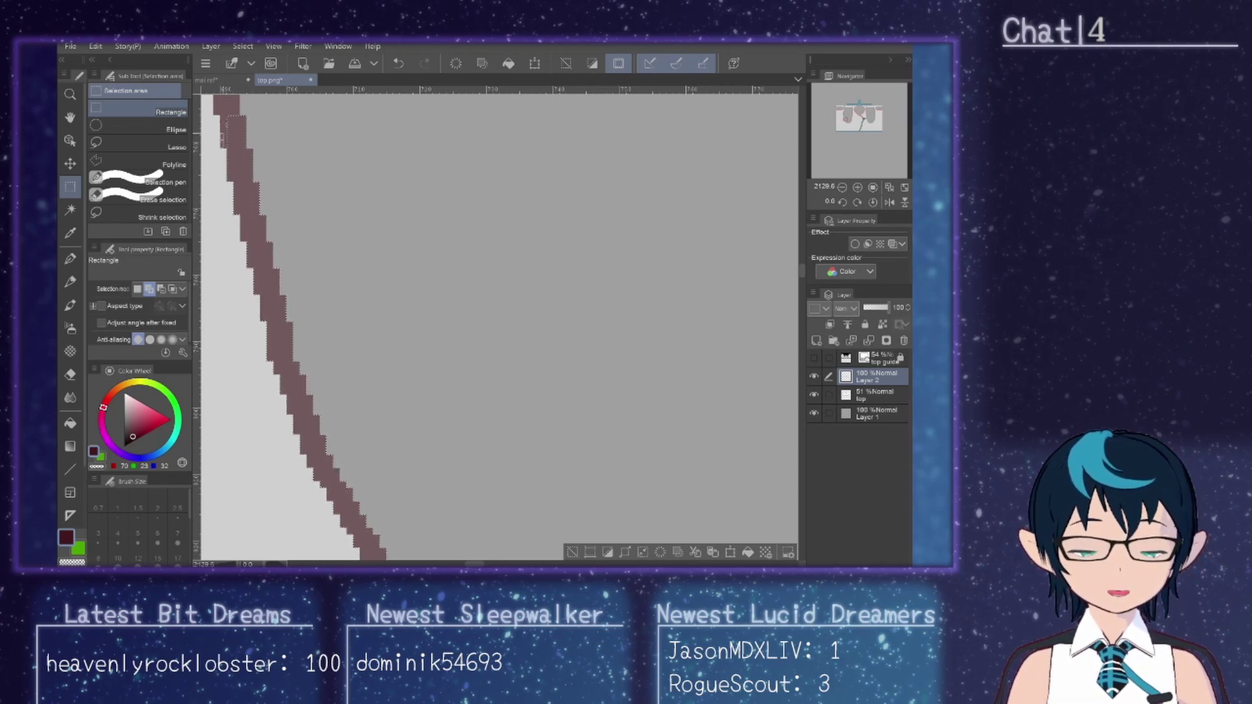
scroll(261, 293, "up", 5)
left_click_drag(221, 344, 238, 232)
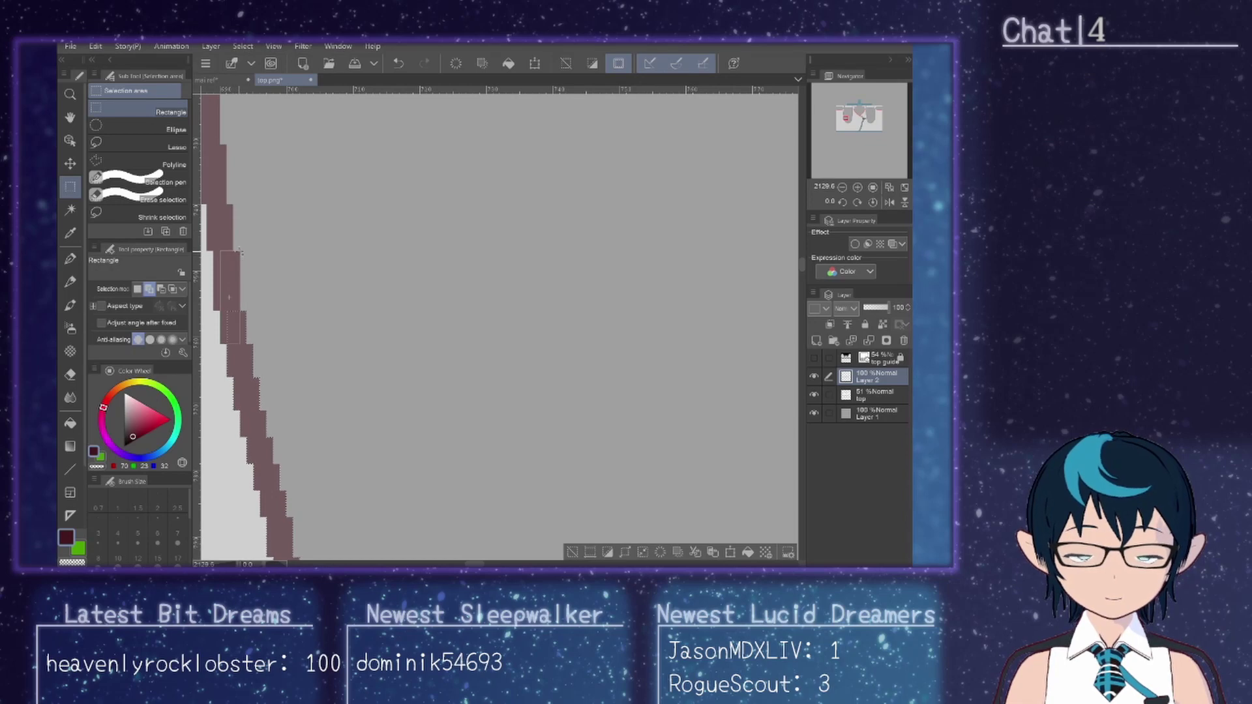
Step: Add the near-vertical segments of the left armhole's left outline to the selection, up to its straight leftmost stretch
left_click_drag(210, 315, 319, 217)
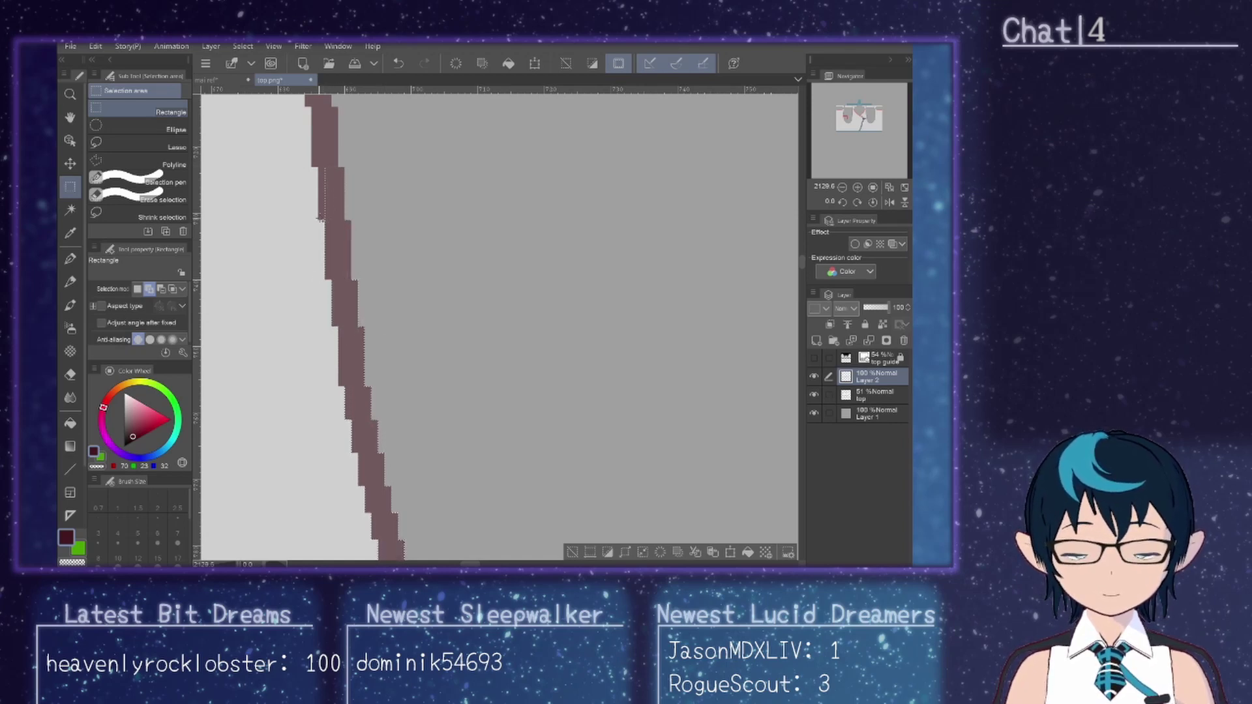
key("ctrl+z")
key("ctrl+z")
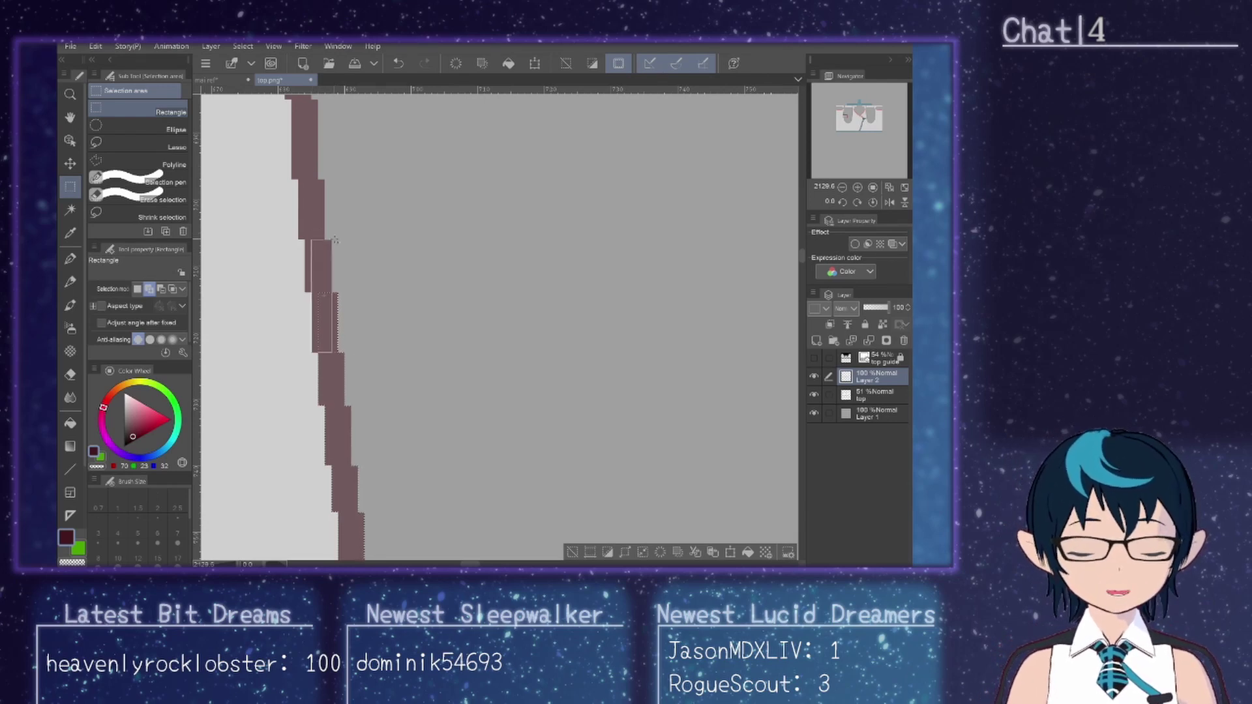
key("ctrl+z")
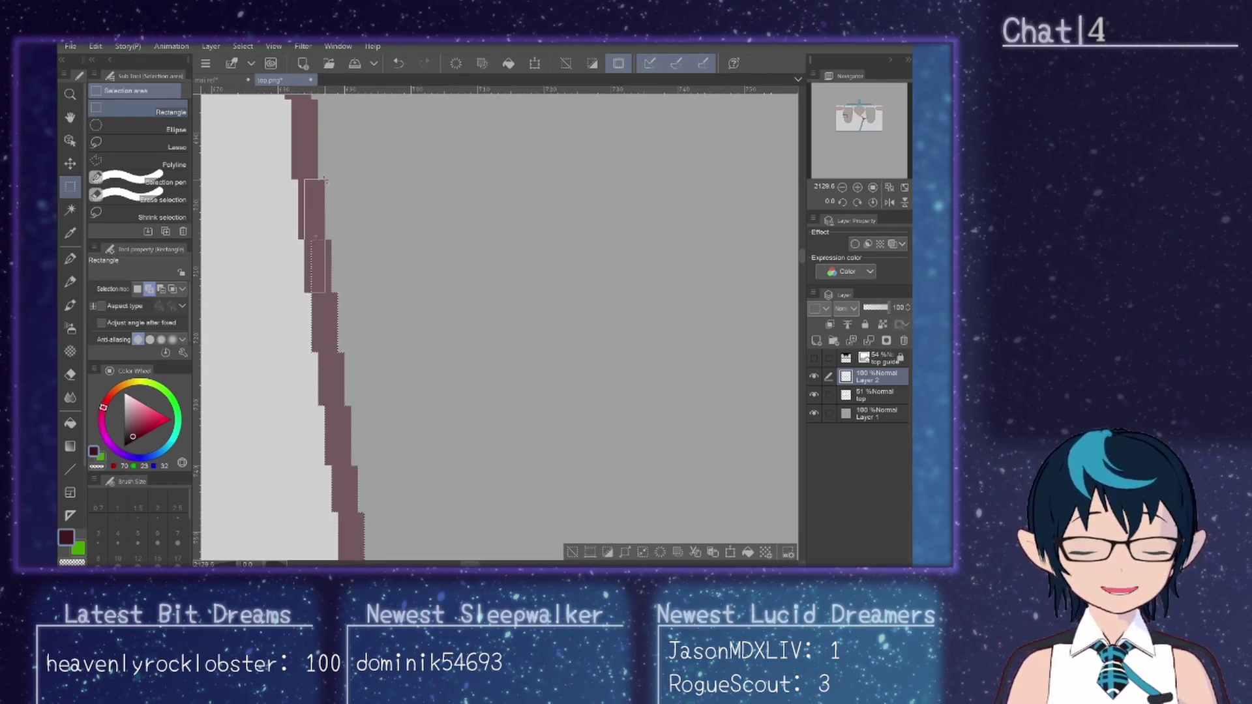
key("ctrl+z")
scroll(306, 235, "up", 4)
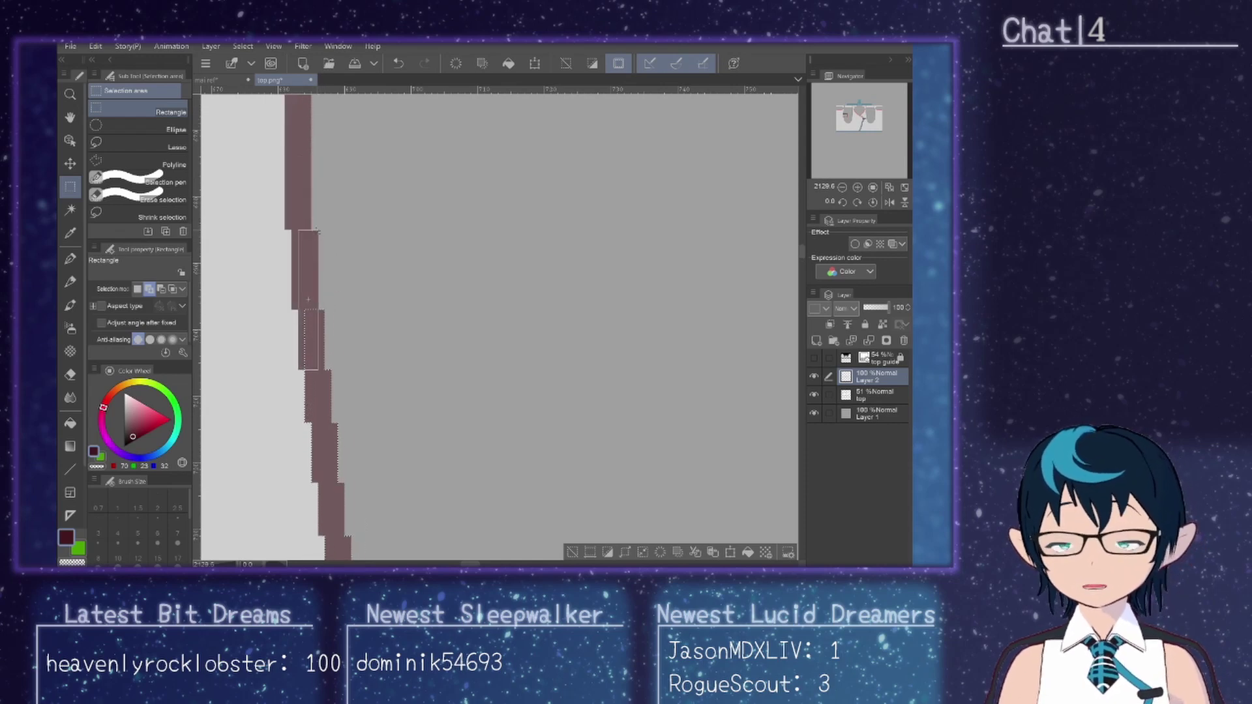
key("ctrl+z")
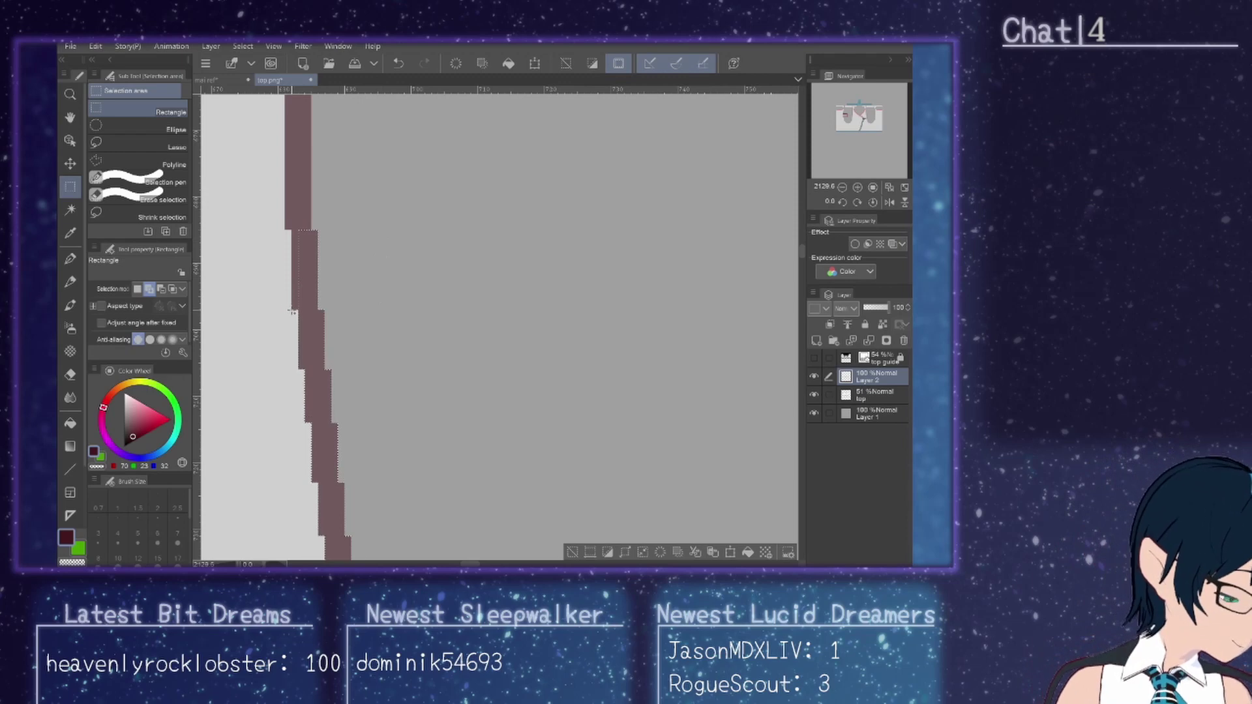
Step: Add the straight leftmost stretch of the left armhole's outline and the first right-leaning segments above it to the selection
left_click_drag(293, 295, 300, 392)
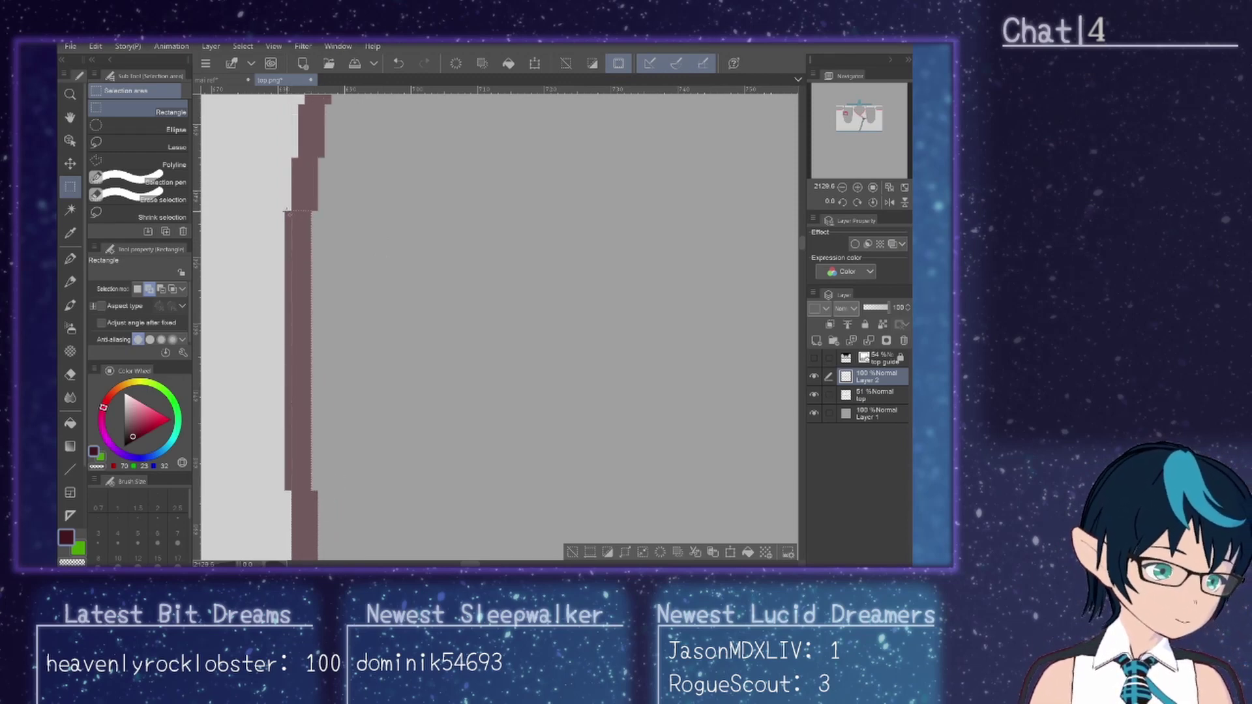
left_click_drag(285, 211, 307, 487)
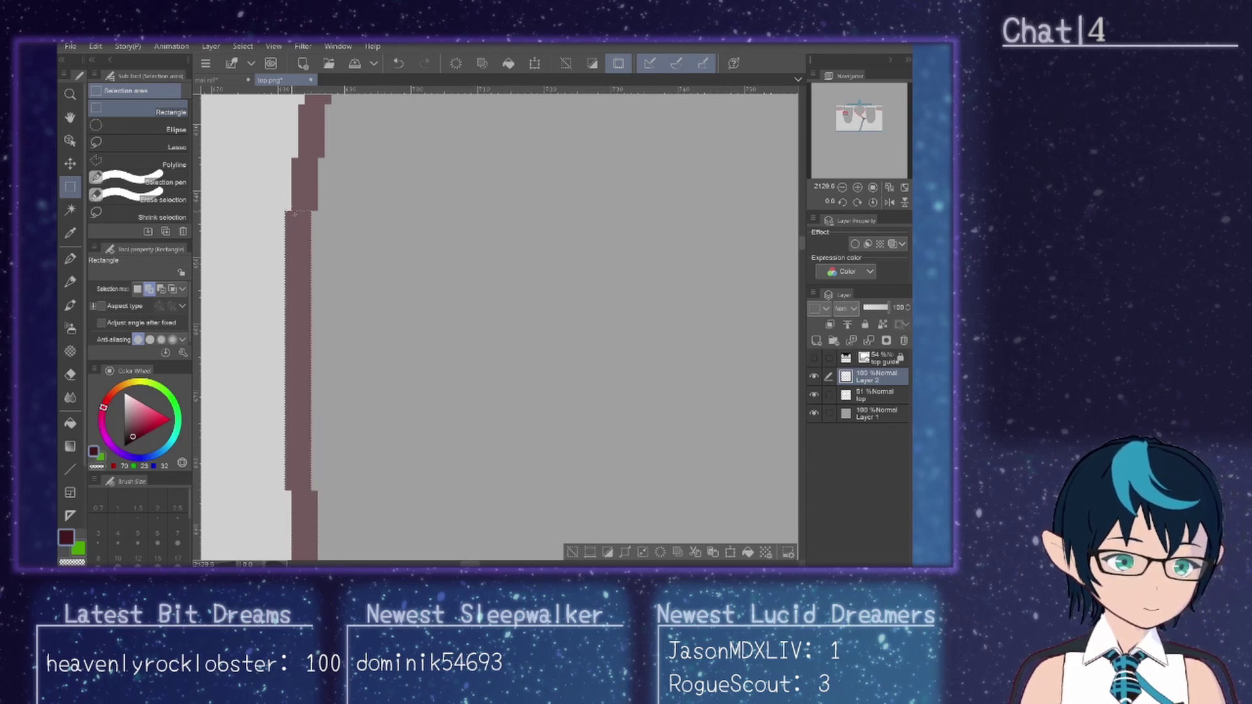
left_click_drag(293, 210, 311, 294)
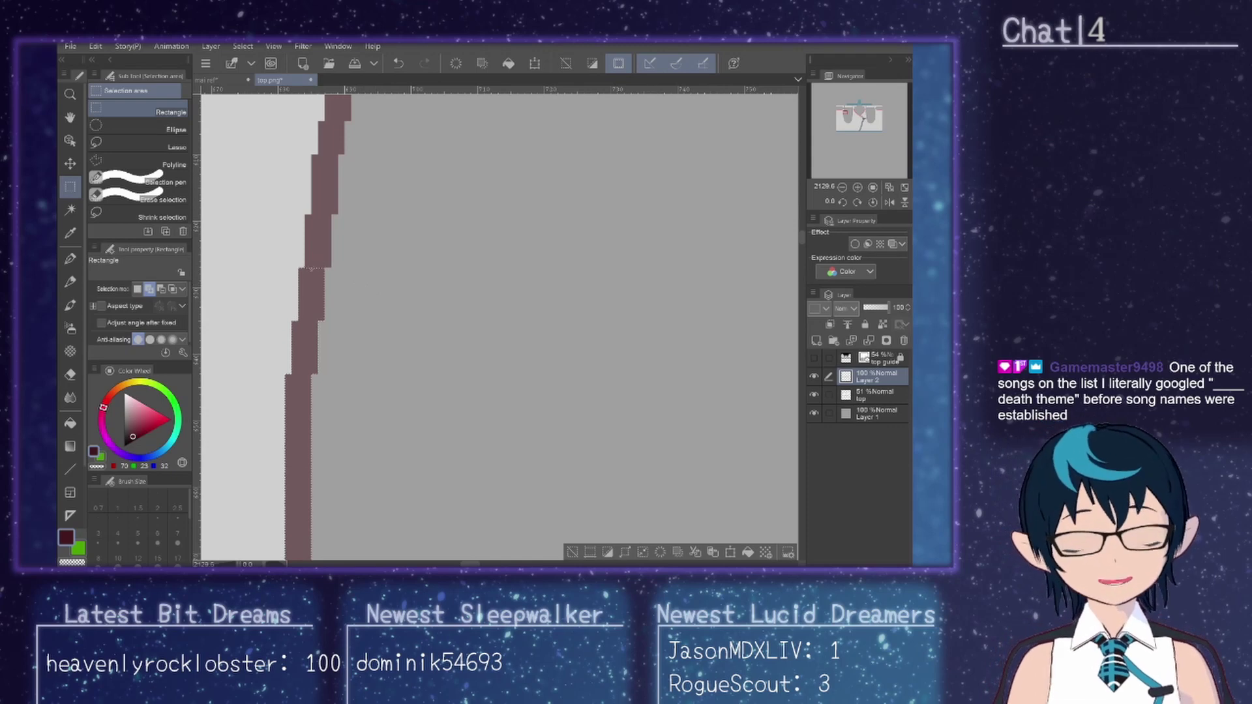
left_click_drag(306, 268, 334, 215)
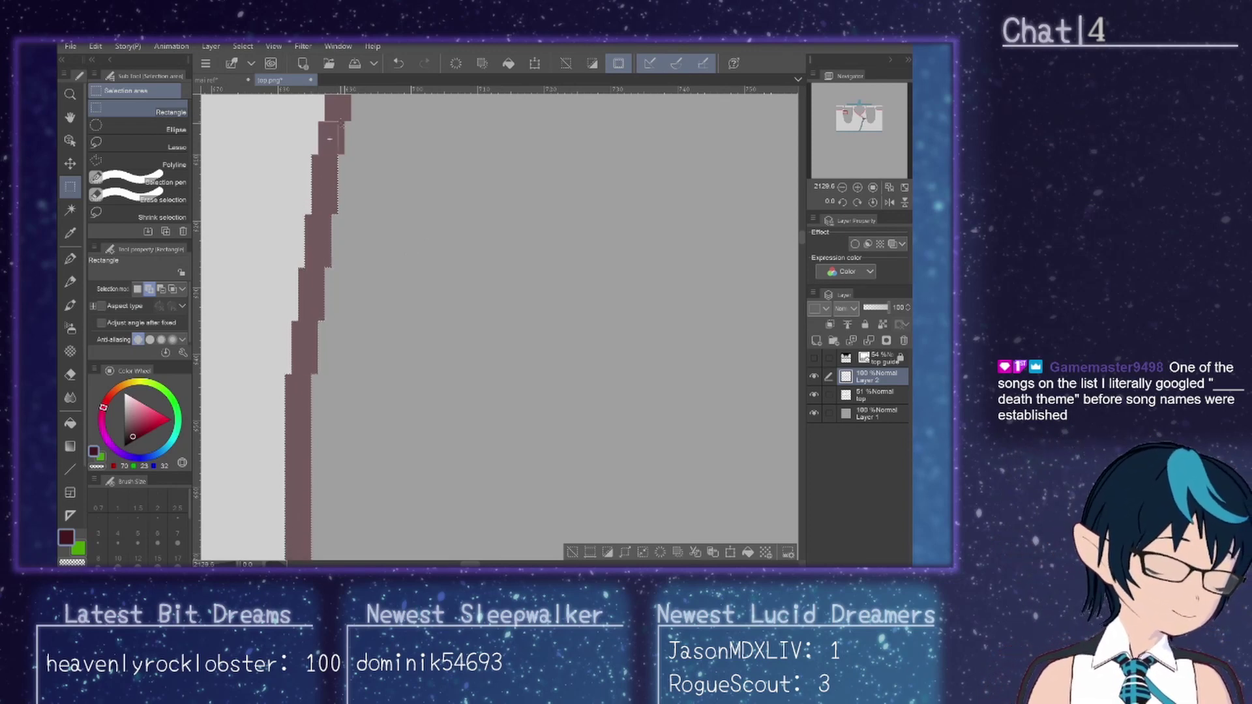
left_click_drag(332, 137, 337, 262)
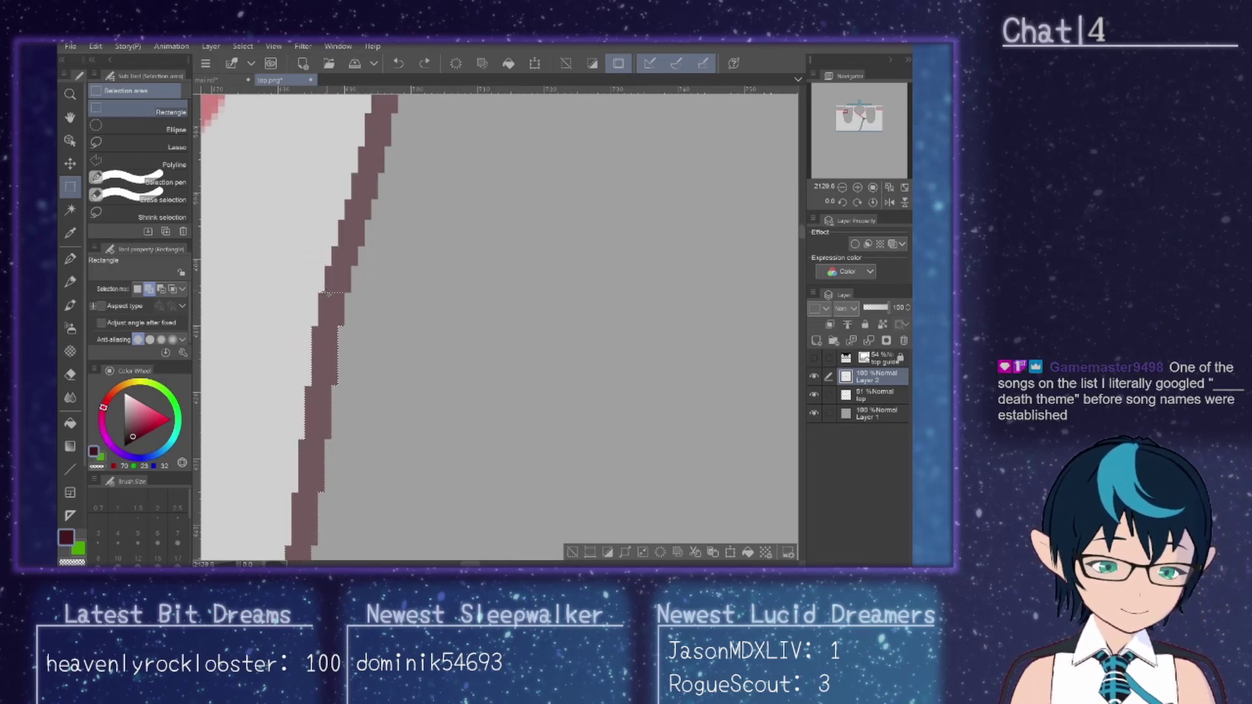
left_click_drag(325, 266, 352, 292)
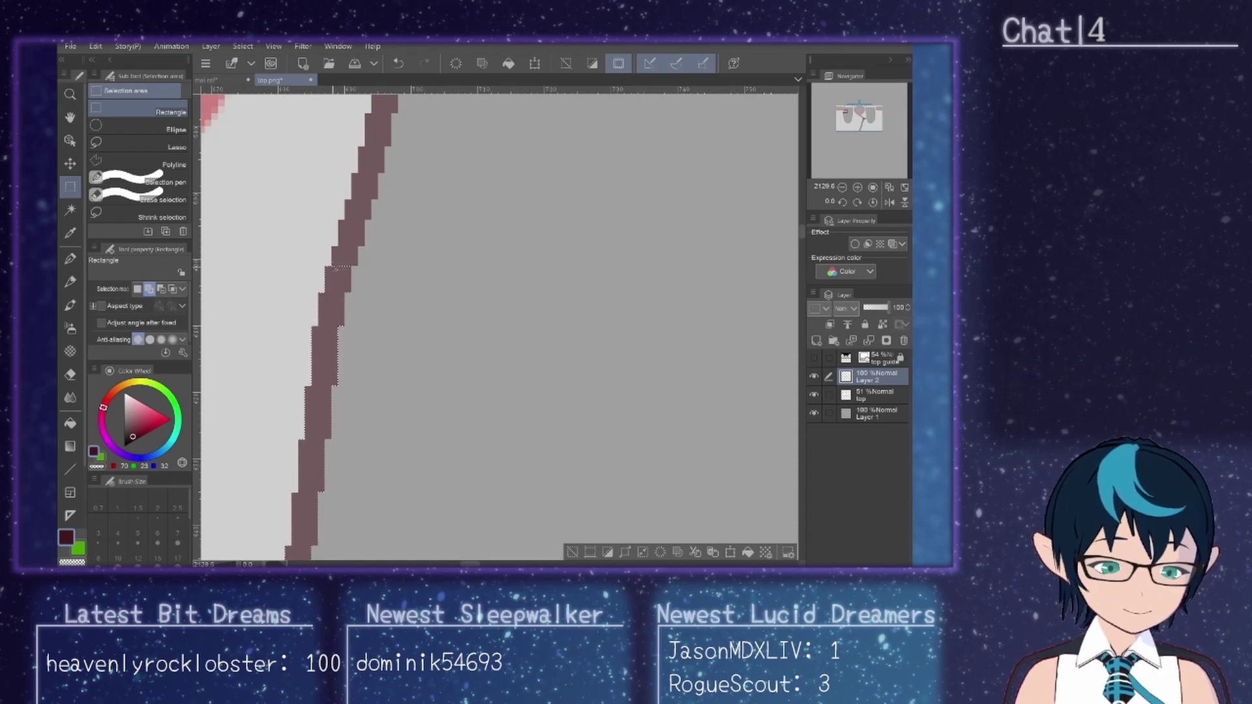
Step: Extend the selection up the remaining right-leaning segments of the left armhole's left outline to its tip at the neckline's edge
left_click_drag(333, 249, 356, 265)
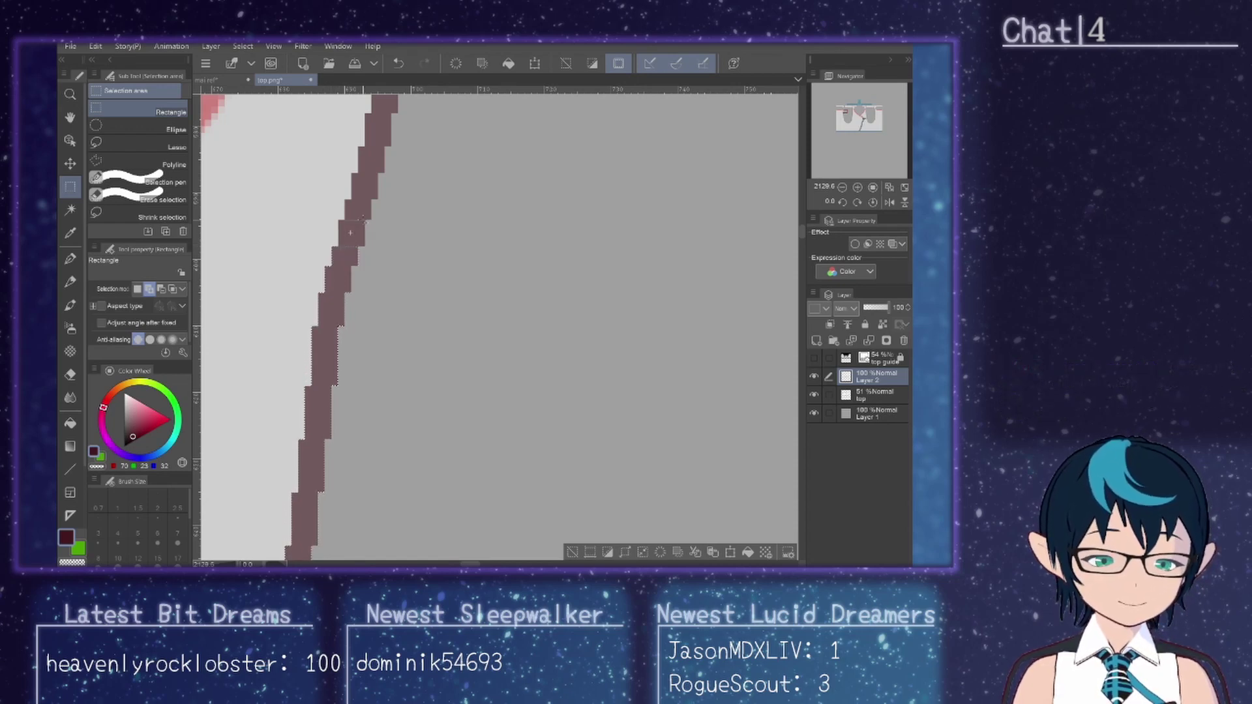
left_click_drag(345, 200, 375, 221)
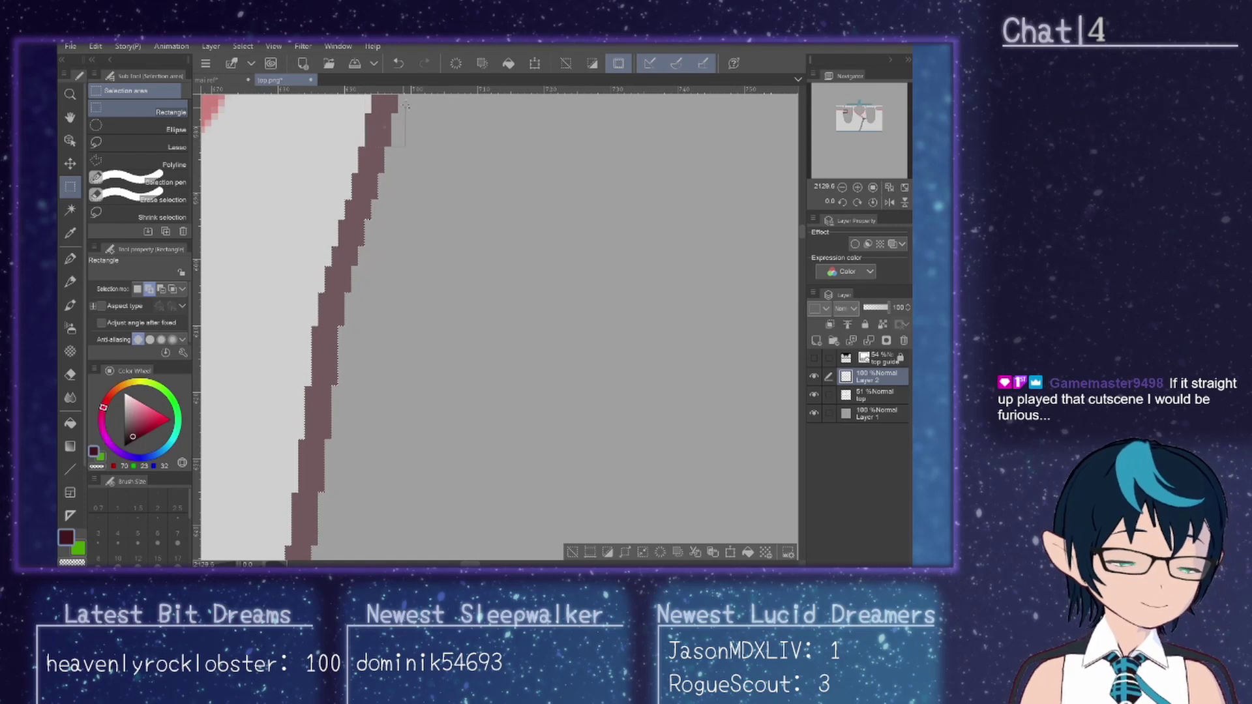
scroll(405, 105, "up", 3)
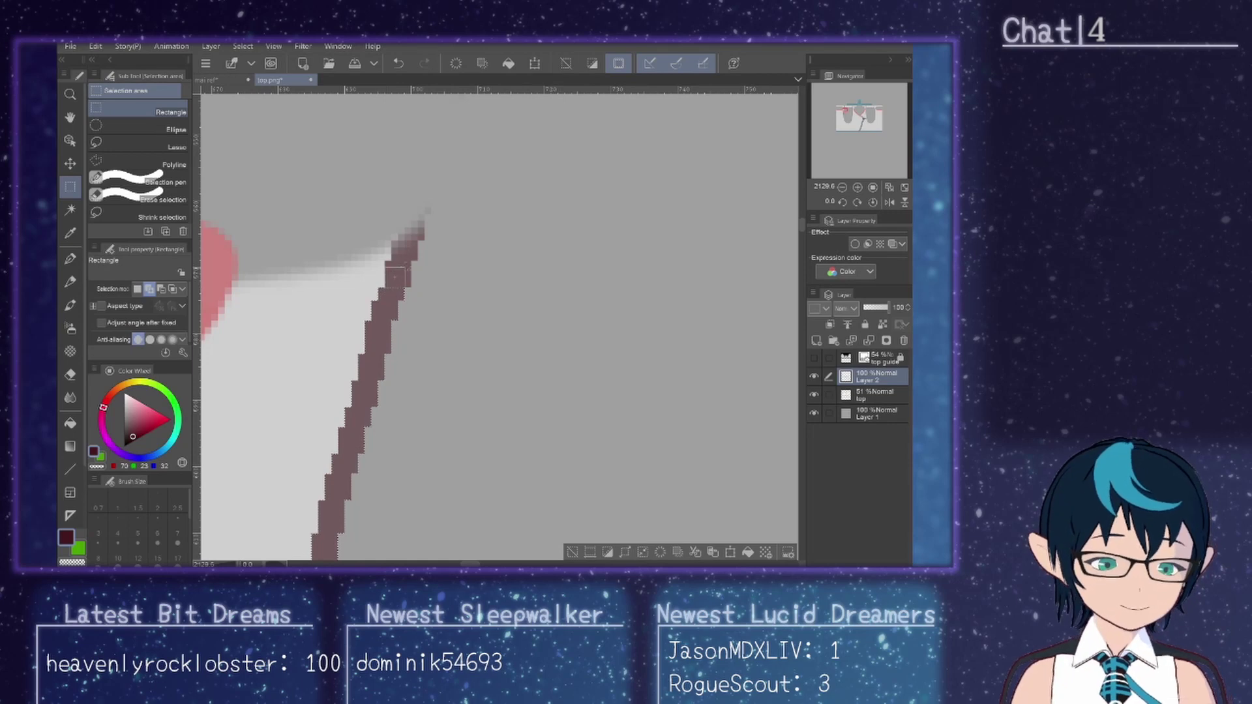
mouse_move(392, 242)
left_mouse_down()
mouse_move(418, 259)
mouse_move(394, 242)
mouse_move(398, 221)
left_mouse_up()
left_click(400, 244)
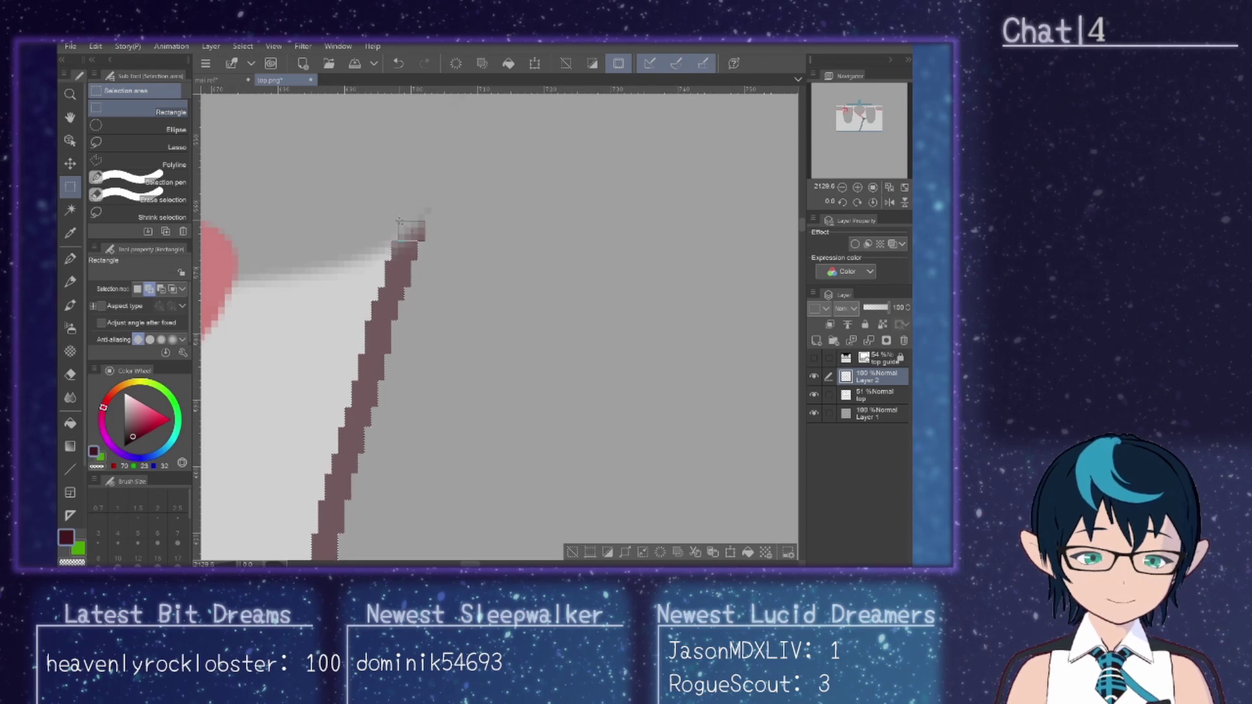
Step: Fill the selected left armhole outline with the dark maroon drawing colour on Layer 2
scroll(487, 300, "down", 5)
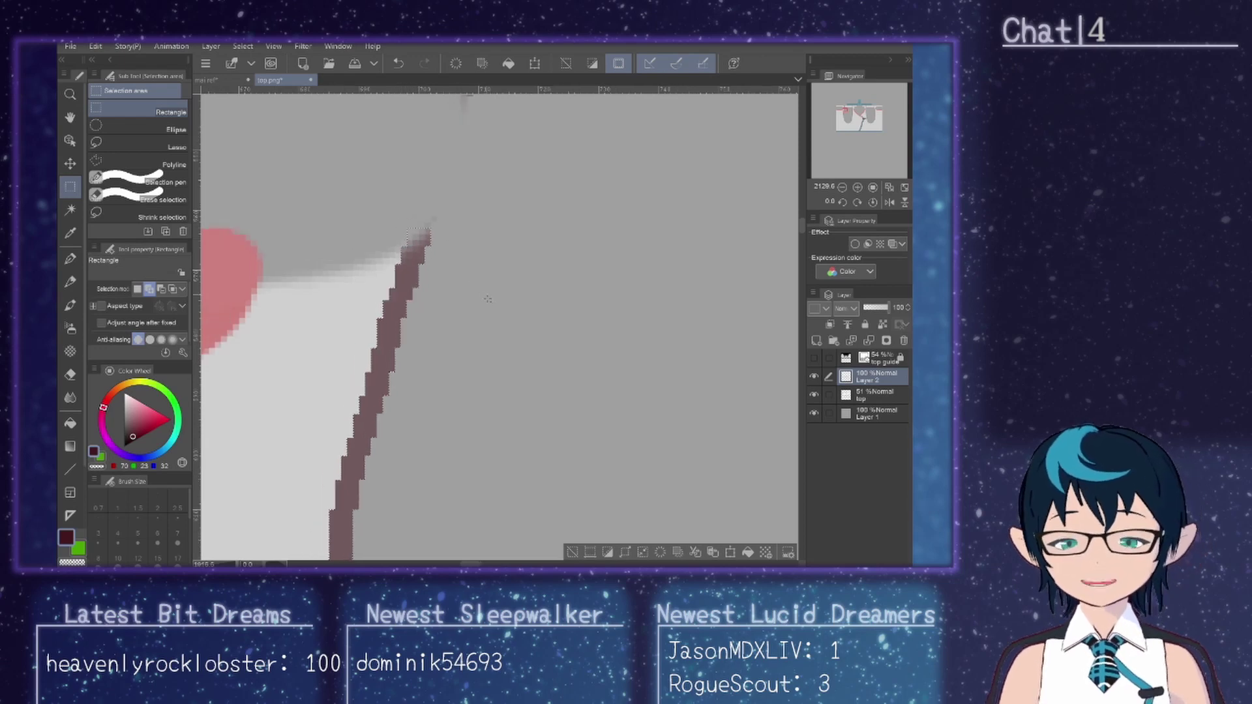
scroll(490, 312, "down", 4)
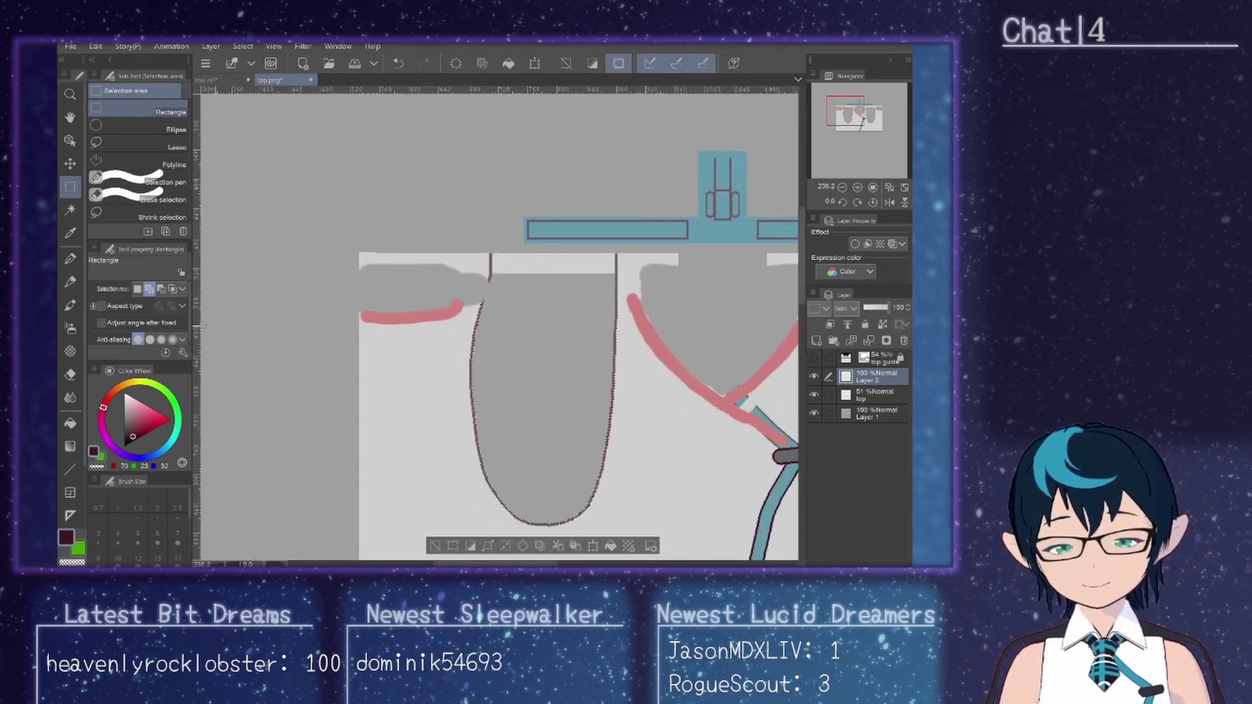
left_click(71, 423)
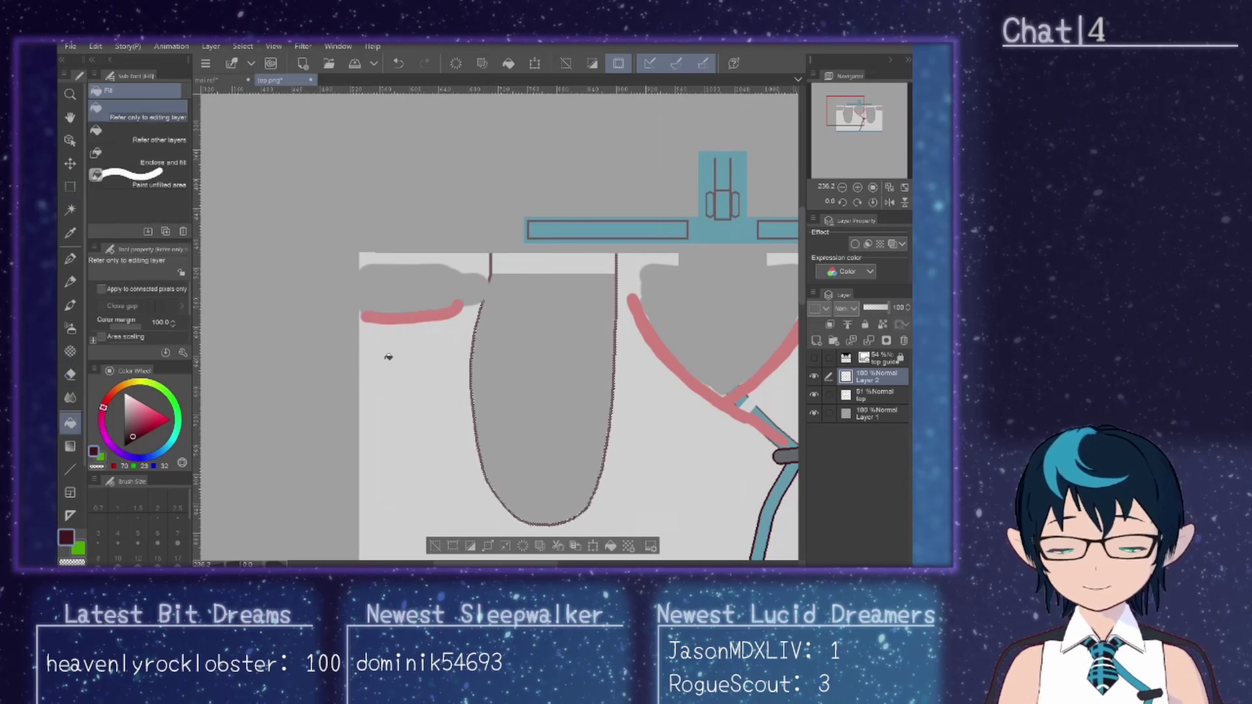
scroll(390, 355, "up", 5)
left_click(568, 352)
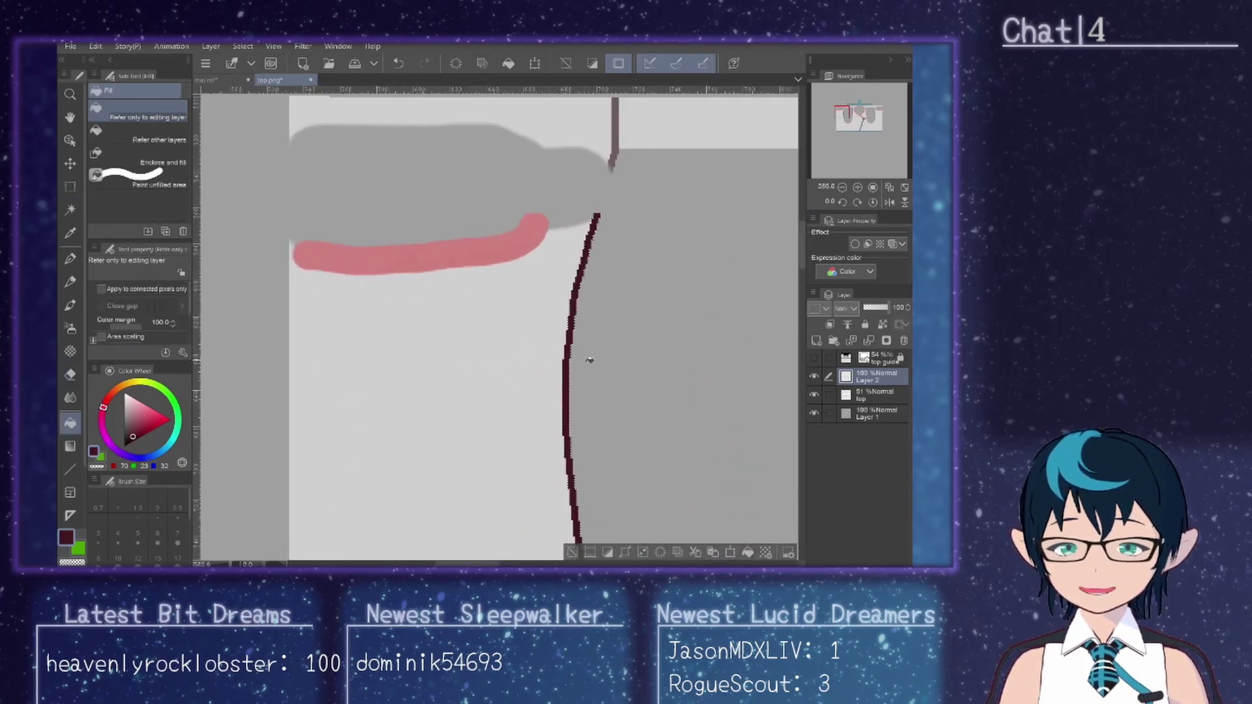
Step: Copy the selected left armhole outline onto its own new layer and start a Scale/Rotate transformation of the copy
left_click(712, 553)
scroll(651, 494, "down", 5)
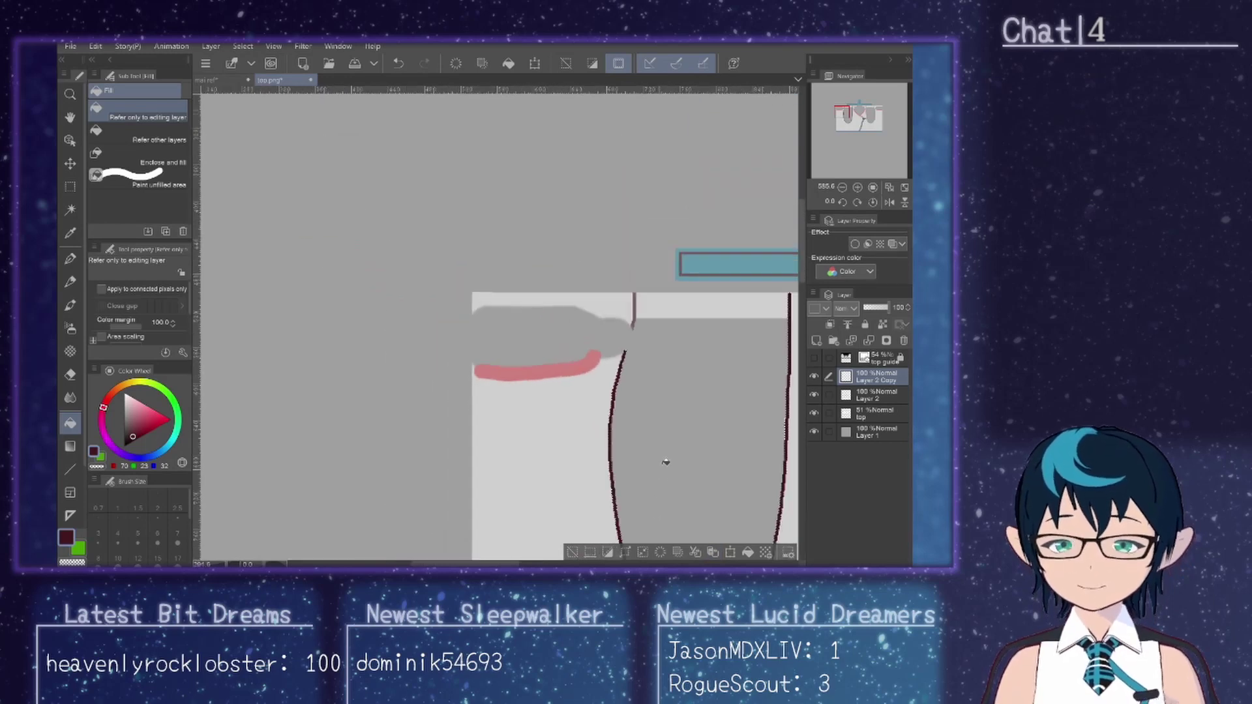
left_click(95, 45)
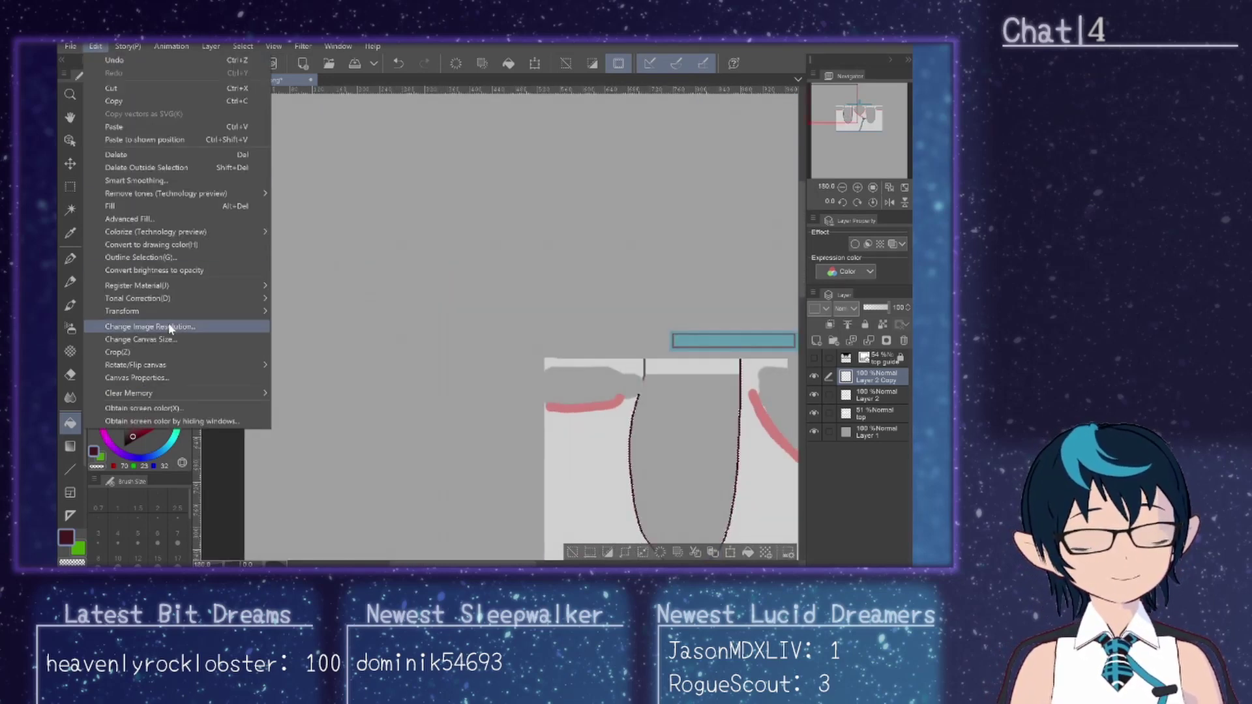
mouse_move(261, 311)
left_click(315, 312)
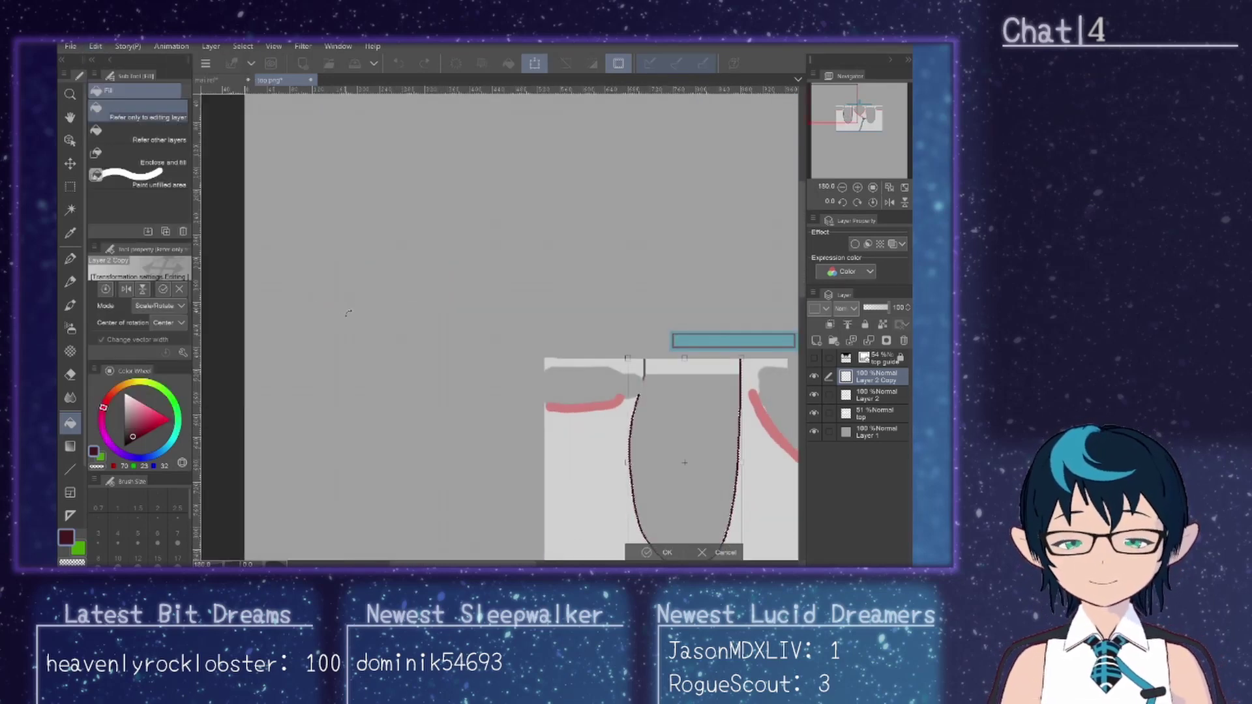
Step: Flip the copied dark outline of the left U-shaped opening horizontally and move it onto the matching right opening
left_click(732, 553)
left_click(95, 46)
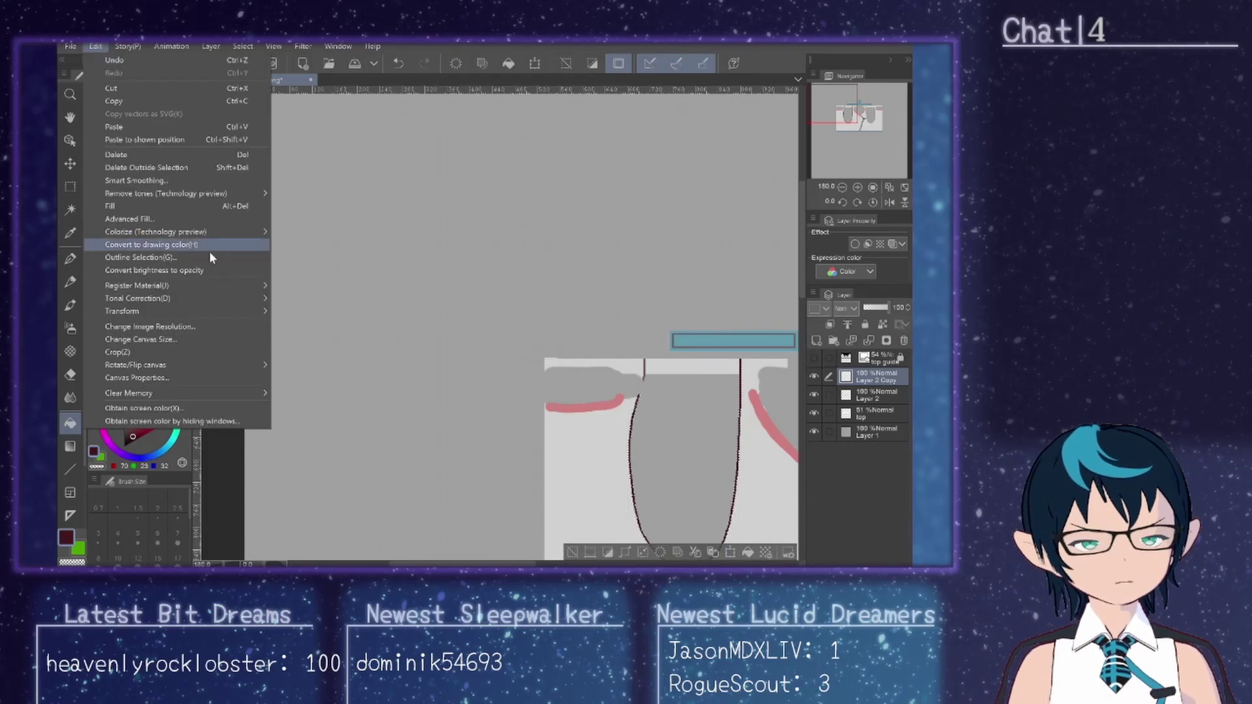
mouse_move(220, 311)
left_click(335, 406)
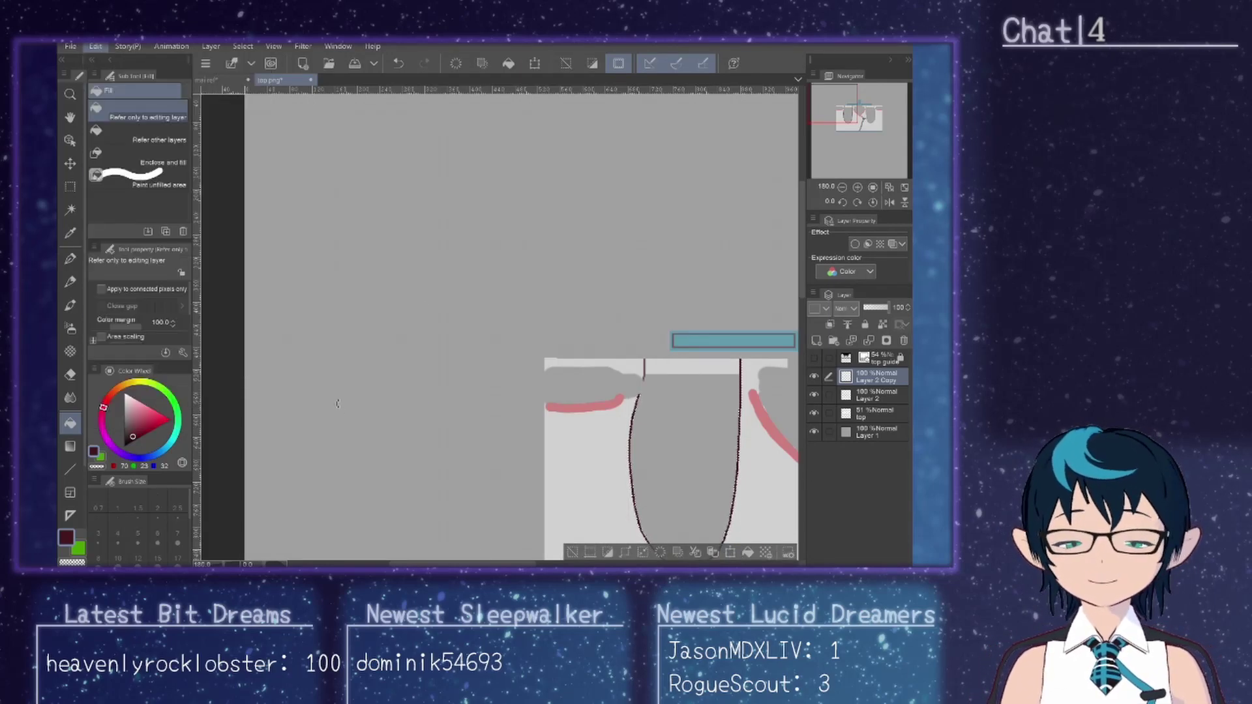
scroll(756, 411, "down", 1)
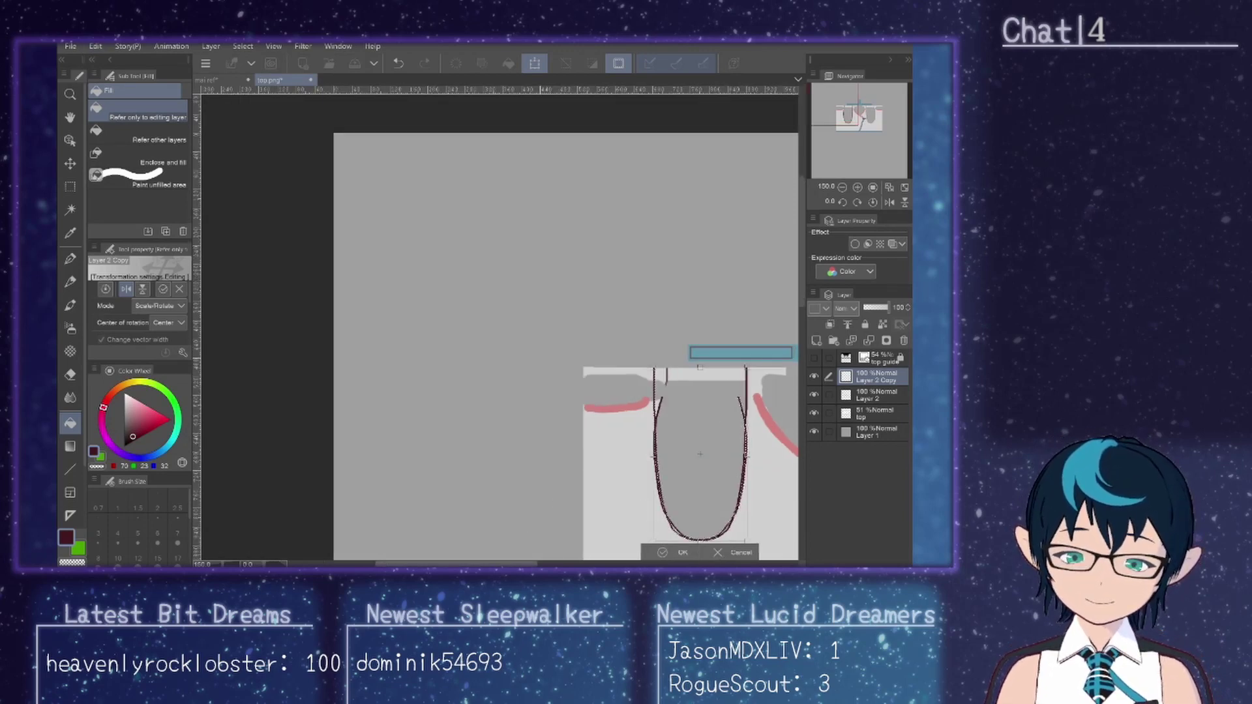
scroll(756, 410, "right", 5)
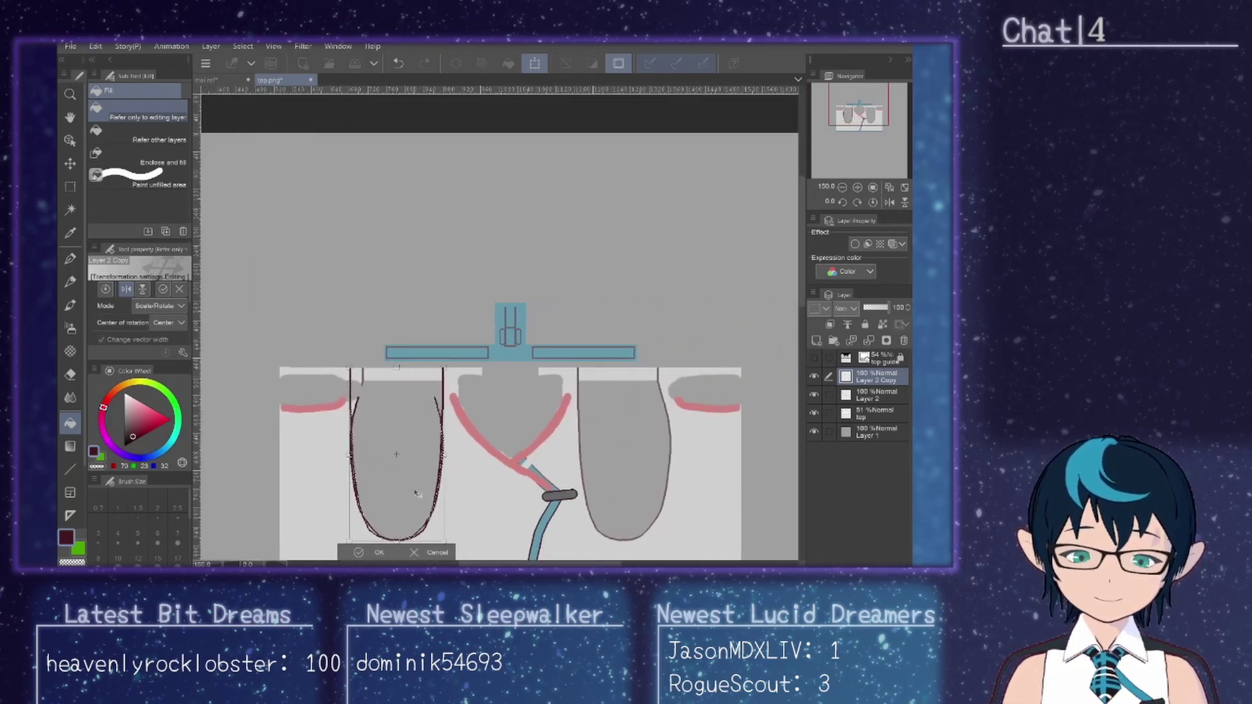
left_click_drag(417, 493, 644, 531)
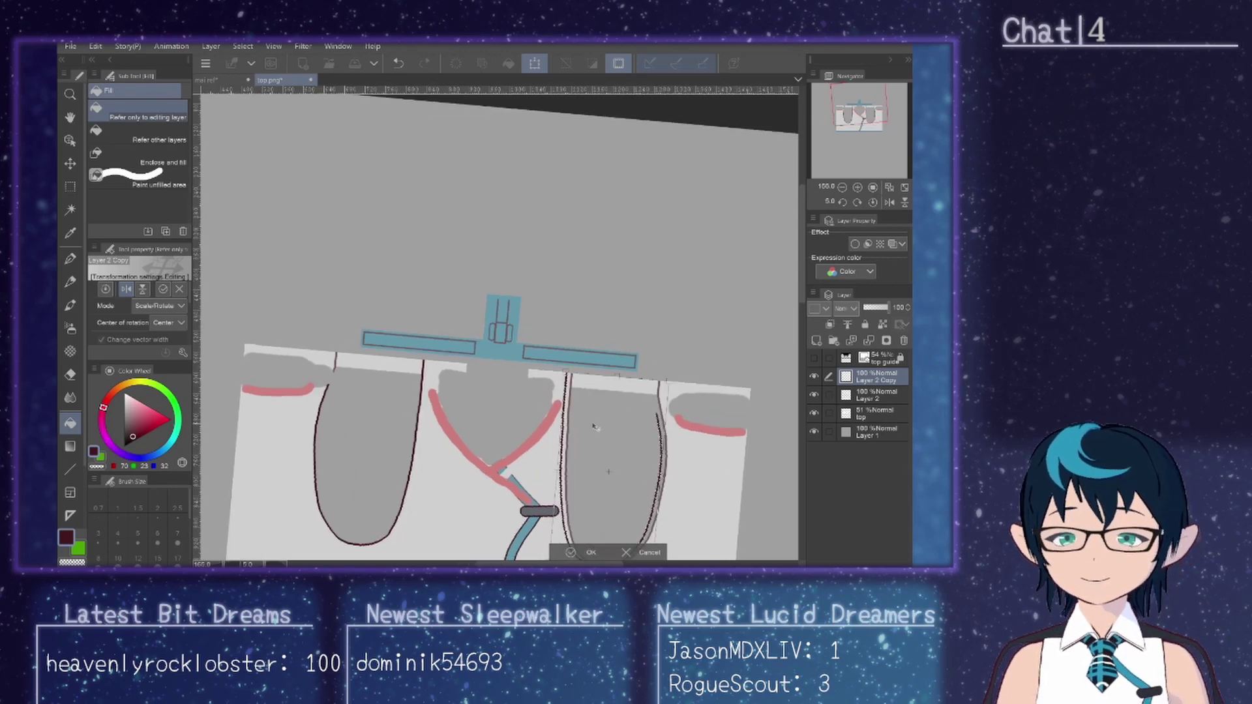
Step: Nudge the flipped outline sideways until it lines up with the right opening's guide line, apply the transformation and clear the selection
left_click_drag(594, 427, 581, 419)
scroll(582, 414, "up", 3)
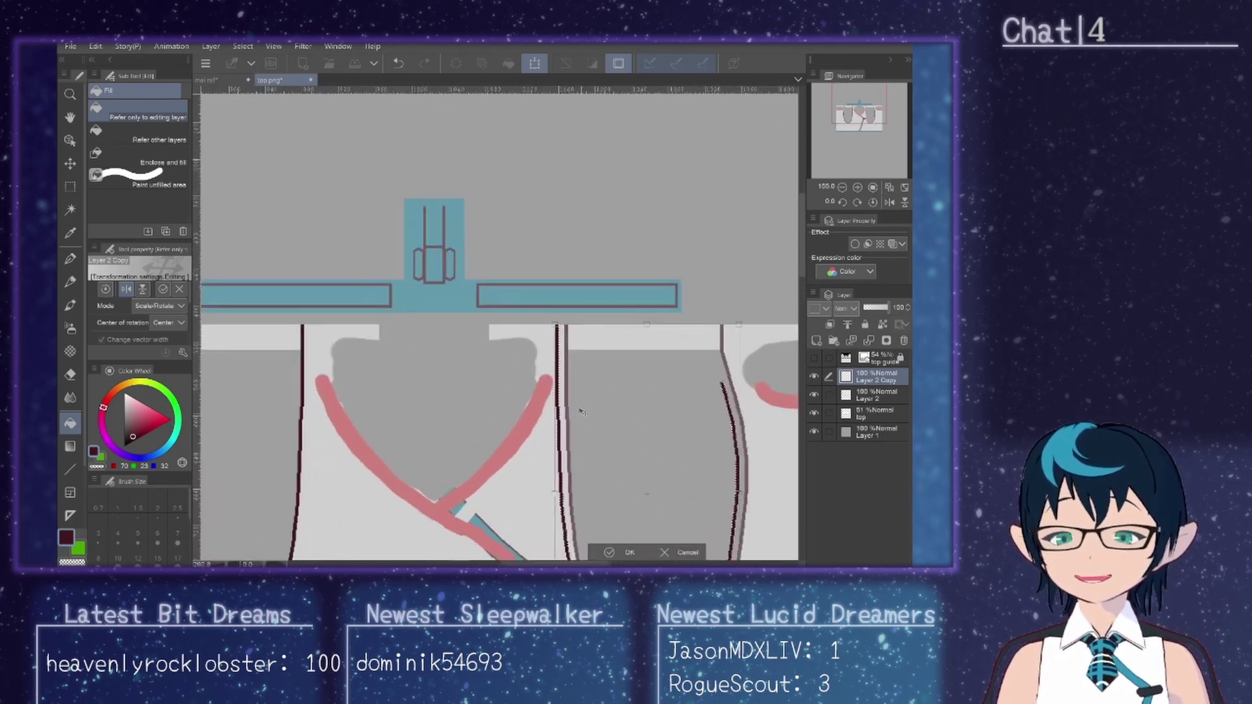
scroll(582, 412, "up", 5)
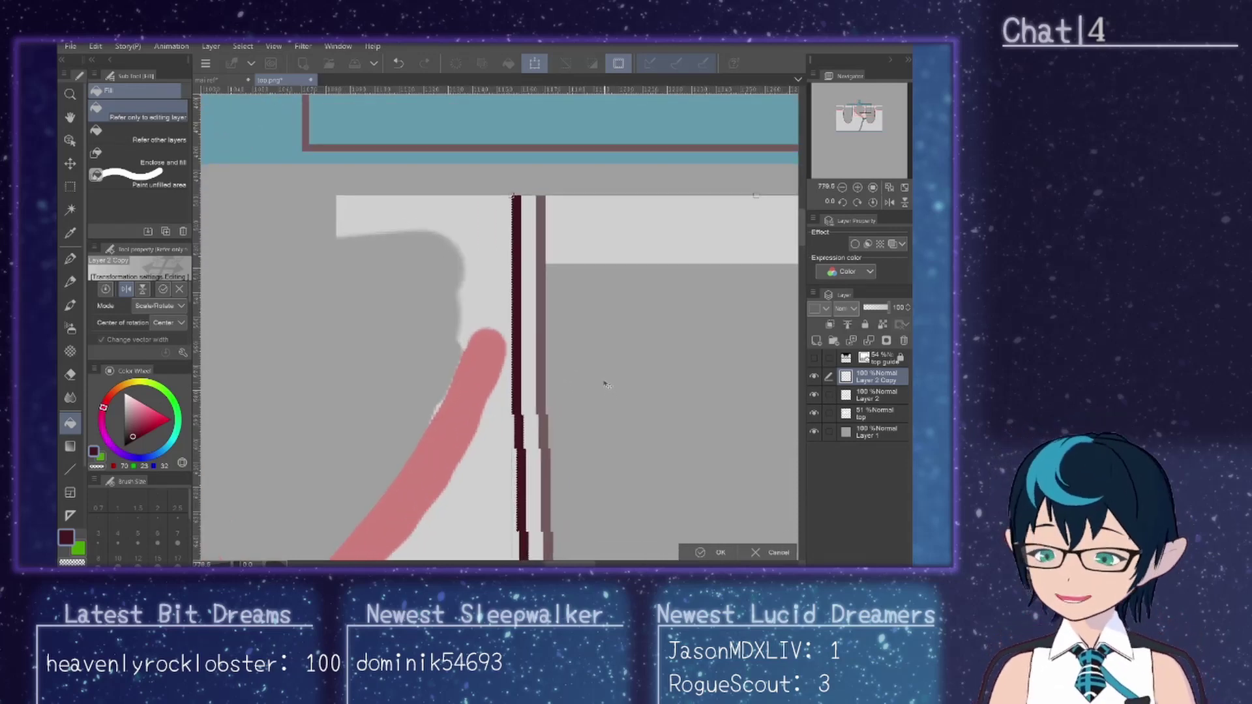
key("Right")
key("Right")
key("Right")
key("Right")
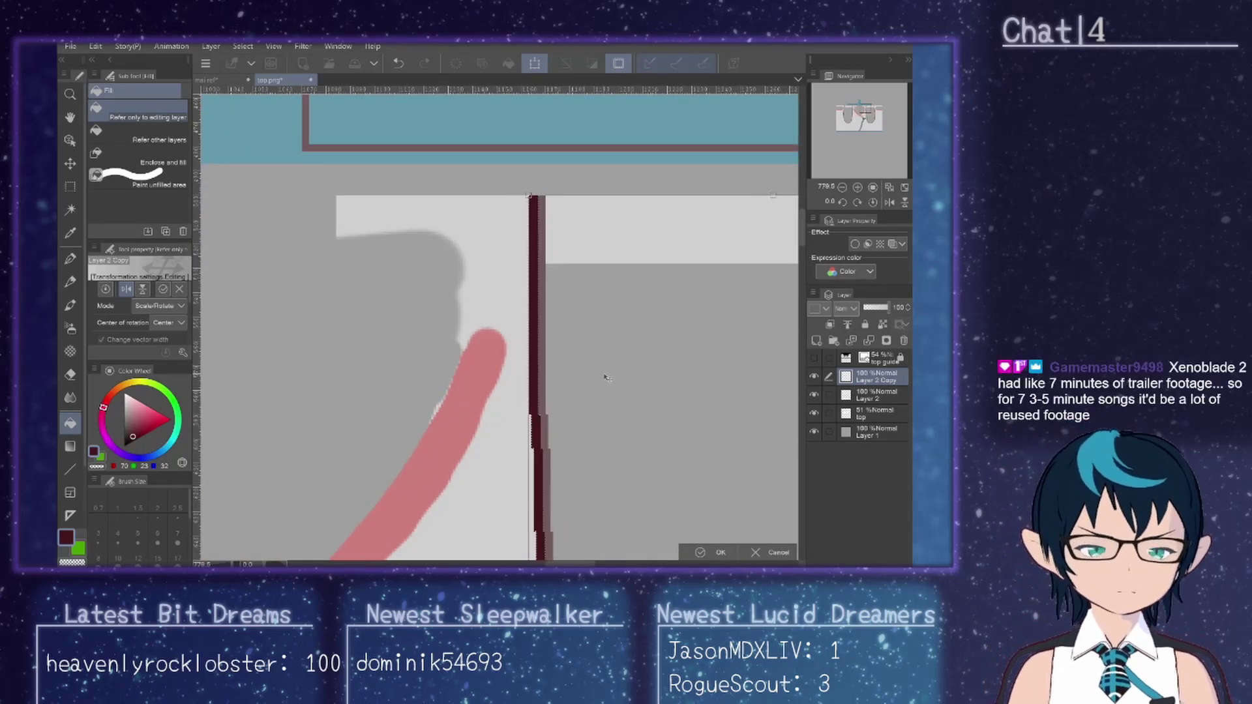
key("Right")
key("Right")
key("Right")
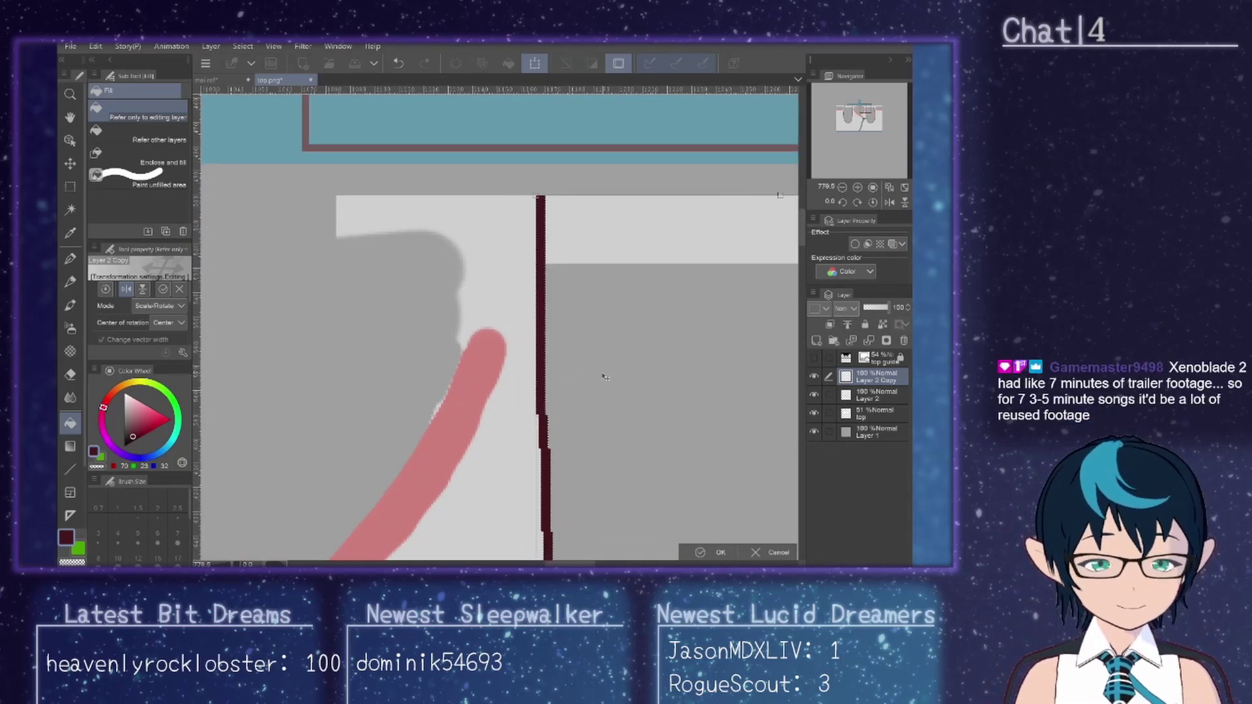
scroll(605, 377, "down", 5)
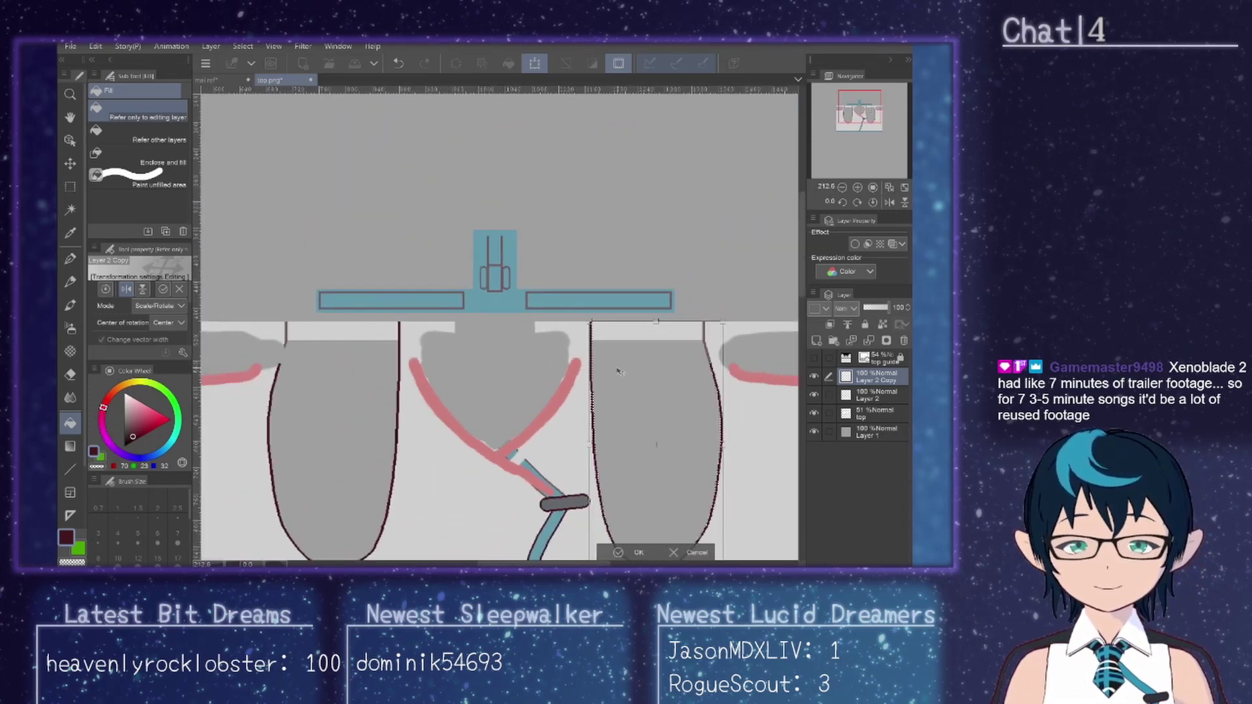
scroll(617, 368, "down", 1)
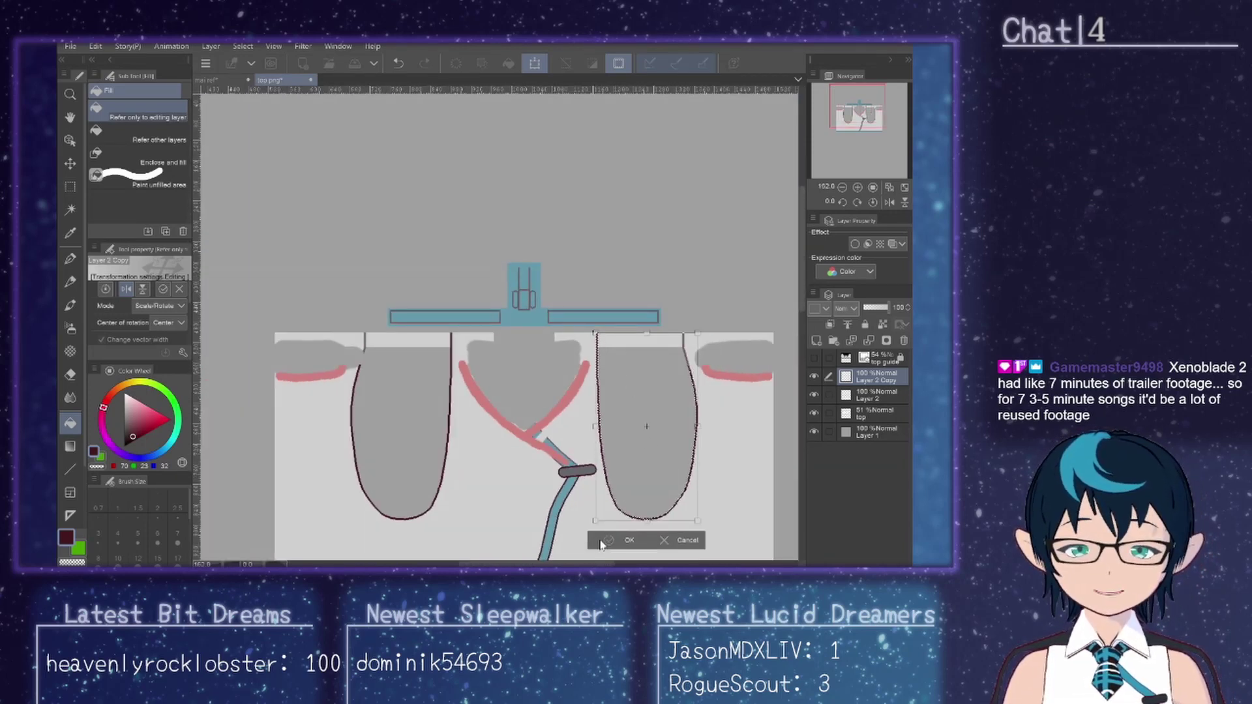
left_click(608, 541)
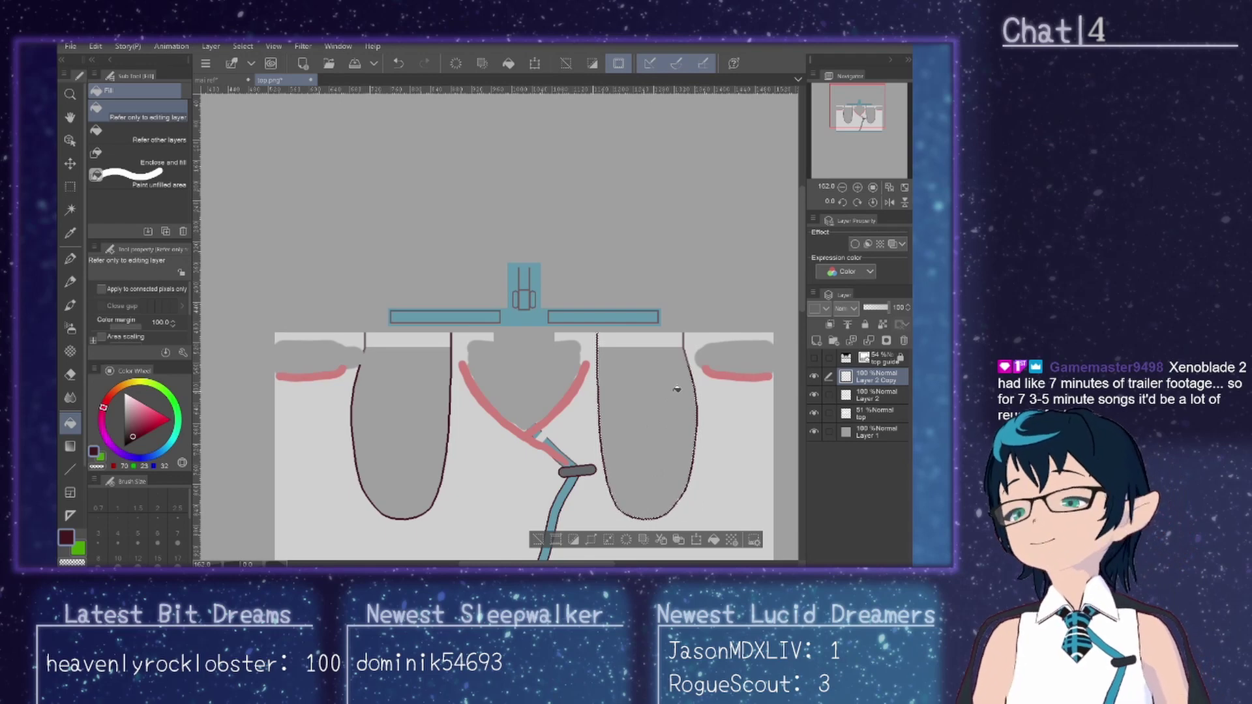
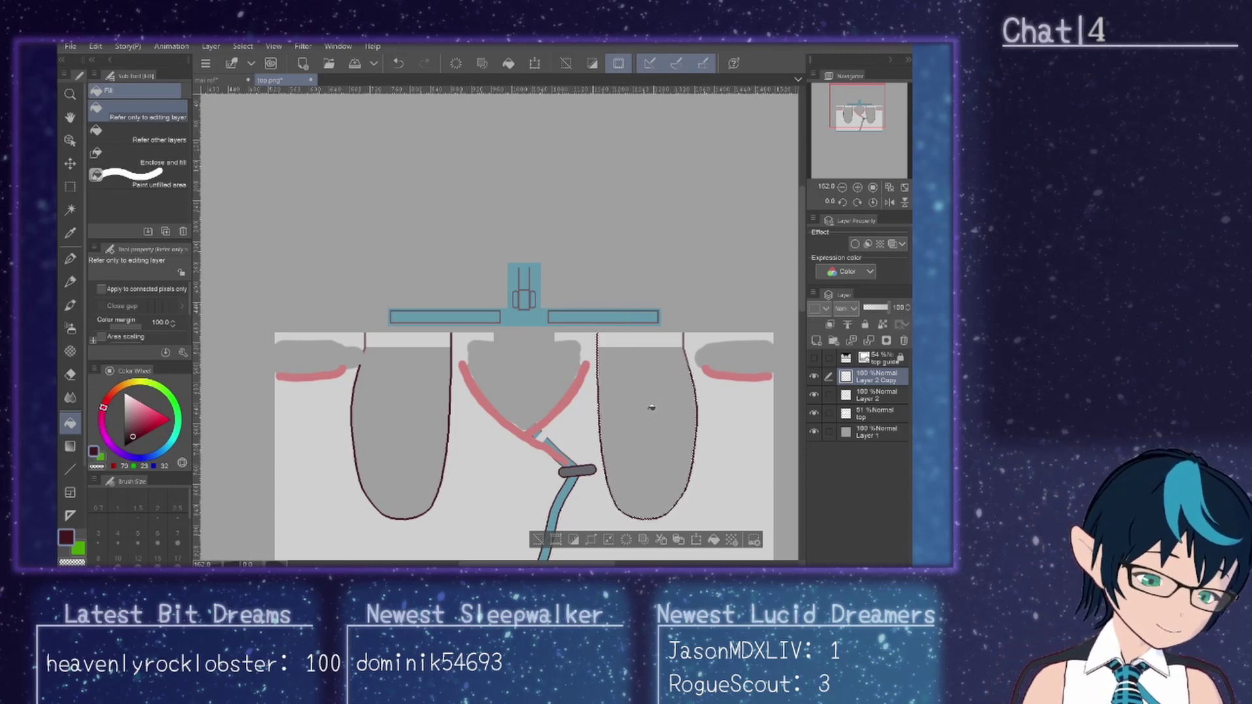
left_click(538, 540)
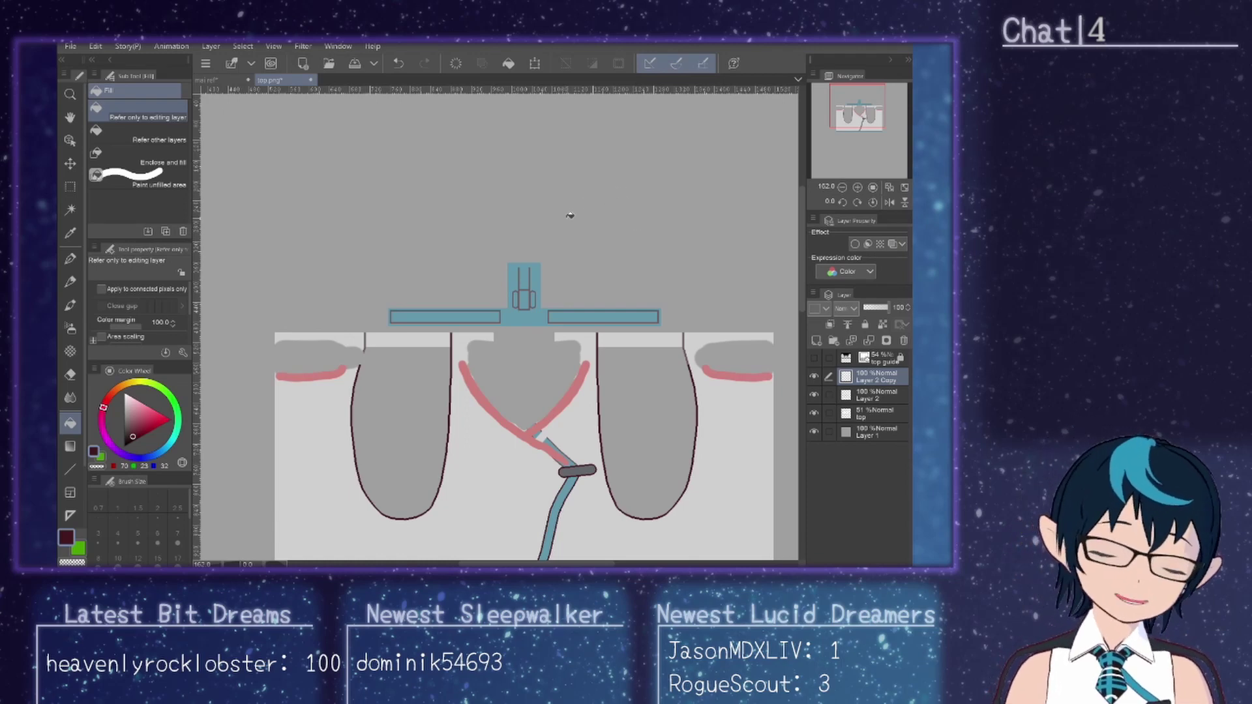
Step: Select the rectangular outline around the right teal bar, edge by edge, with the Rectangle selection tool
left_click(70, 187)
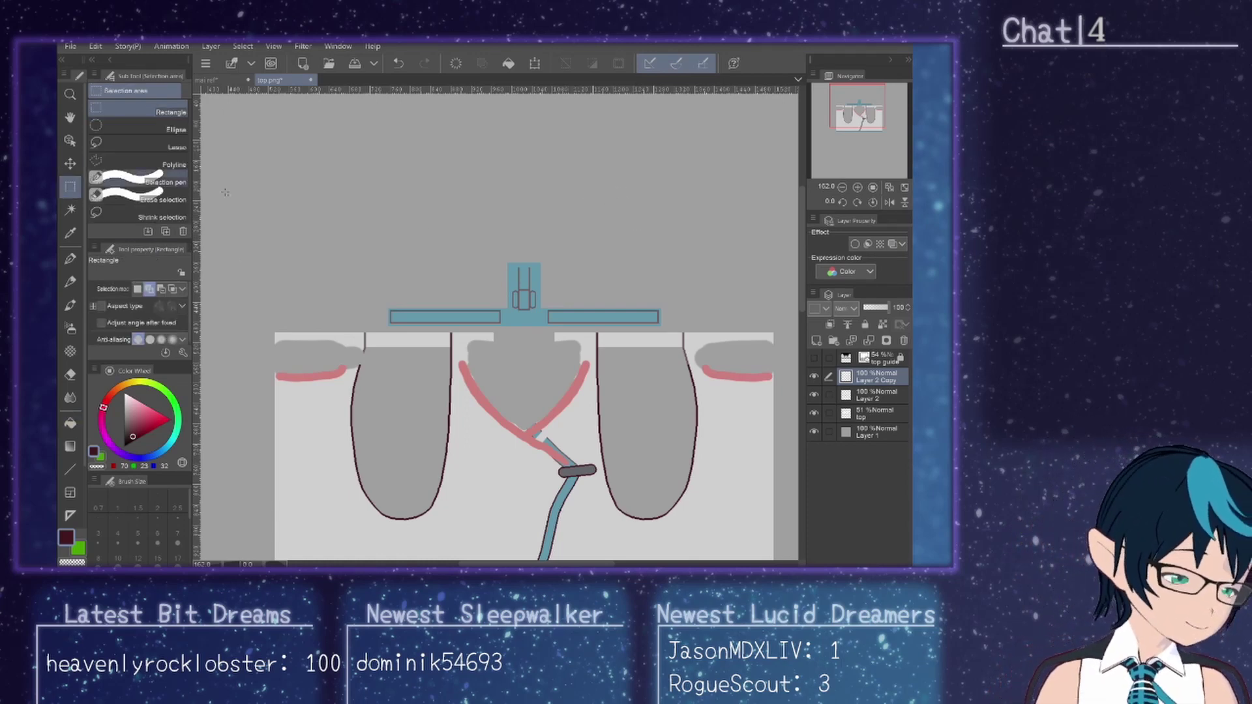
scroll(467, 360, "up", 5)
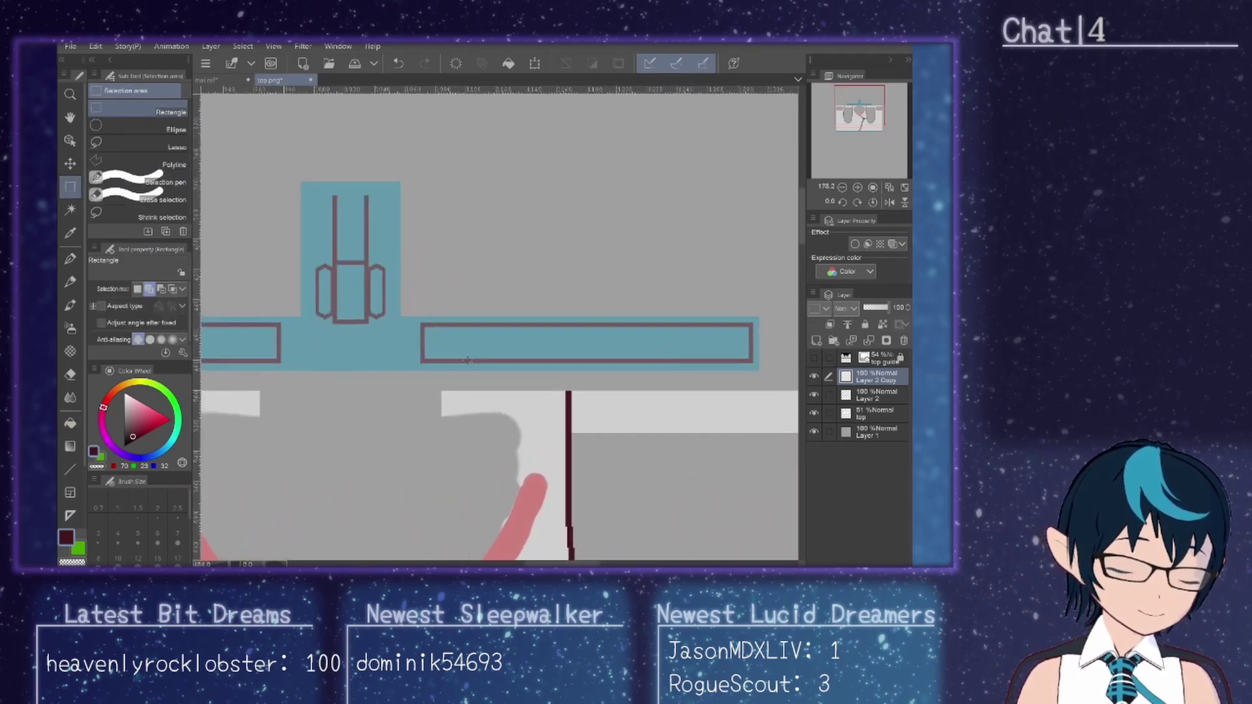
scroll(466, 359, "up", 10)
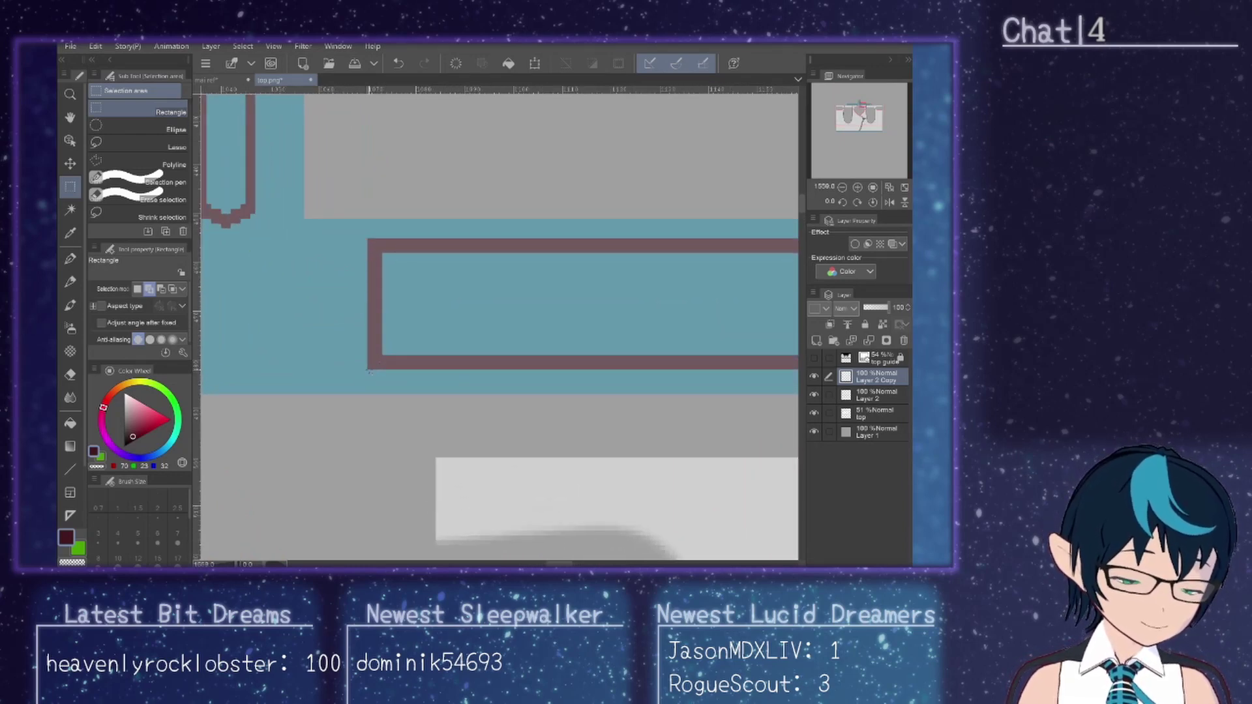
left_click_drag(370, 368, 482, 356)
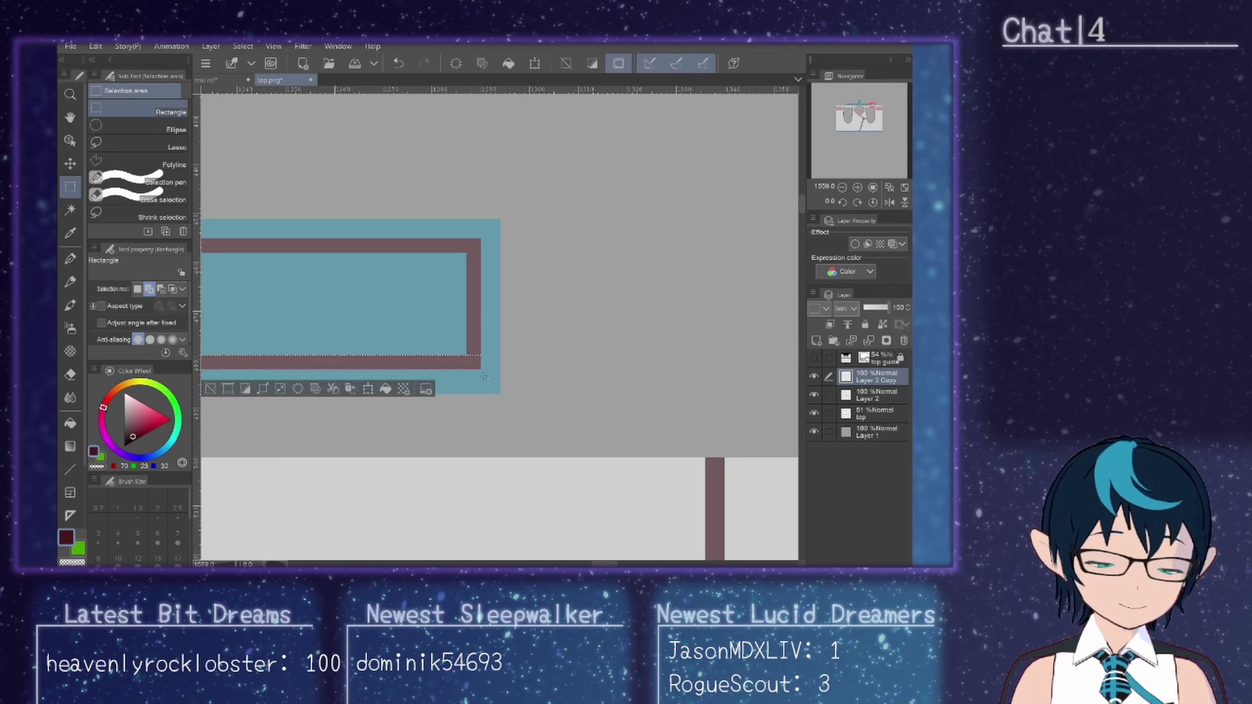
left_click_drag(466, 287, 297, 253)
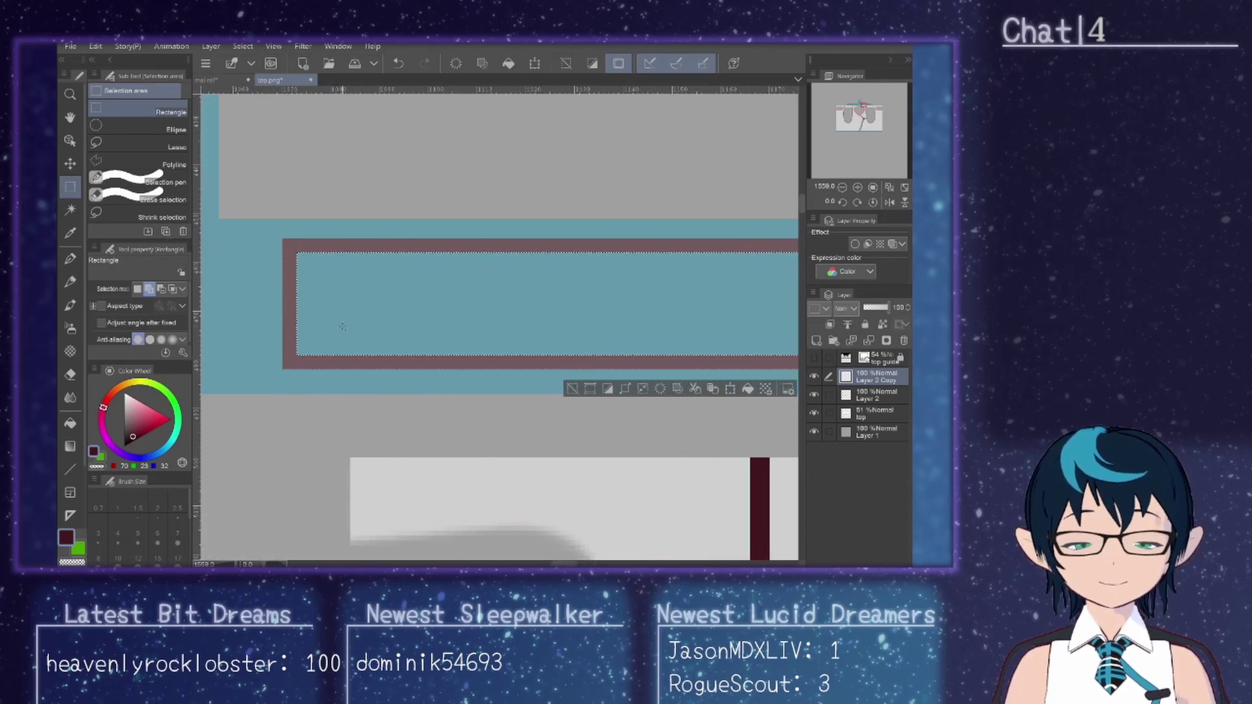
Step: Add the vertical lines and crossbar of the central teal strap to the selection
mouse_move(564, 563)
left_mouse_down()
mouse_move(581, 562)
mouse_move(551, 562)
left_mouse_up()
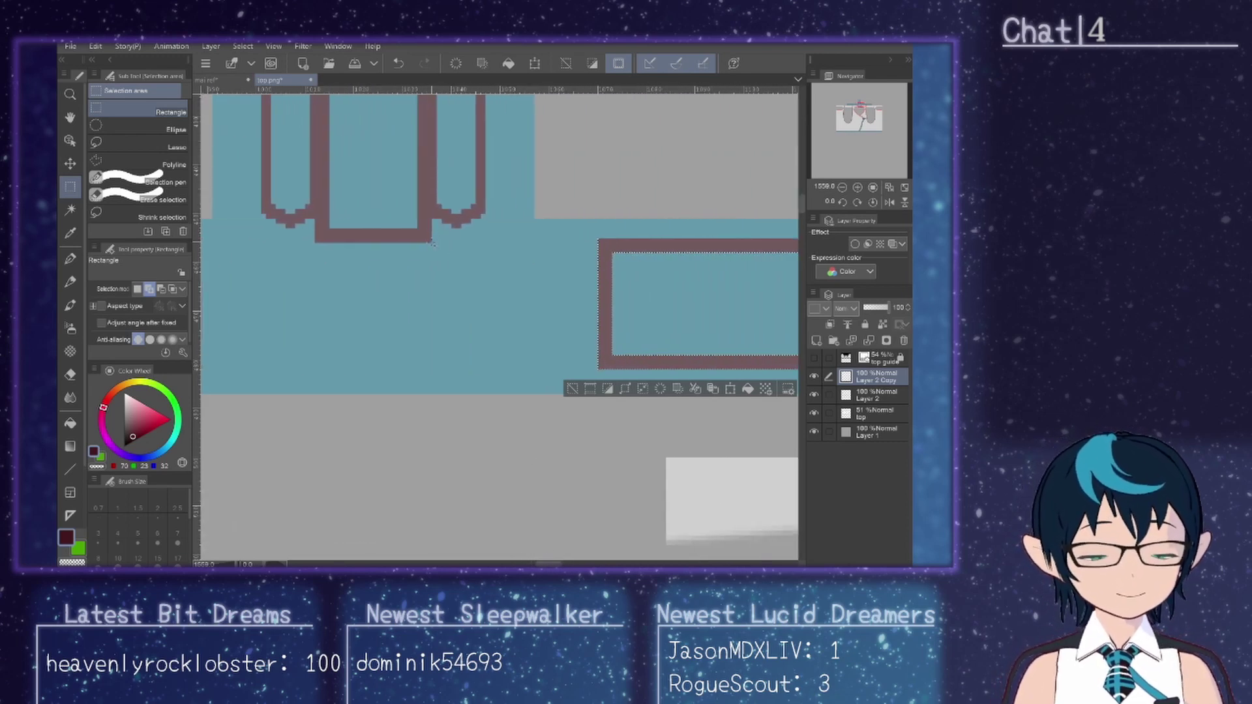
scroll(432, 242, "up", 5)
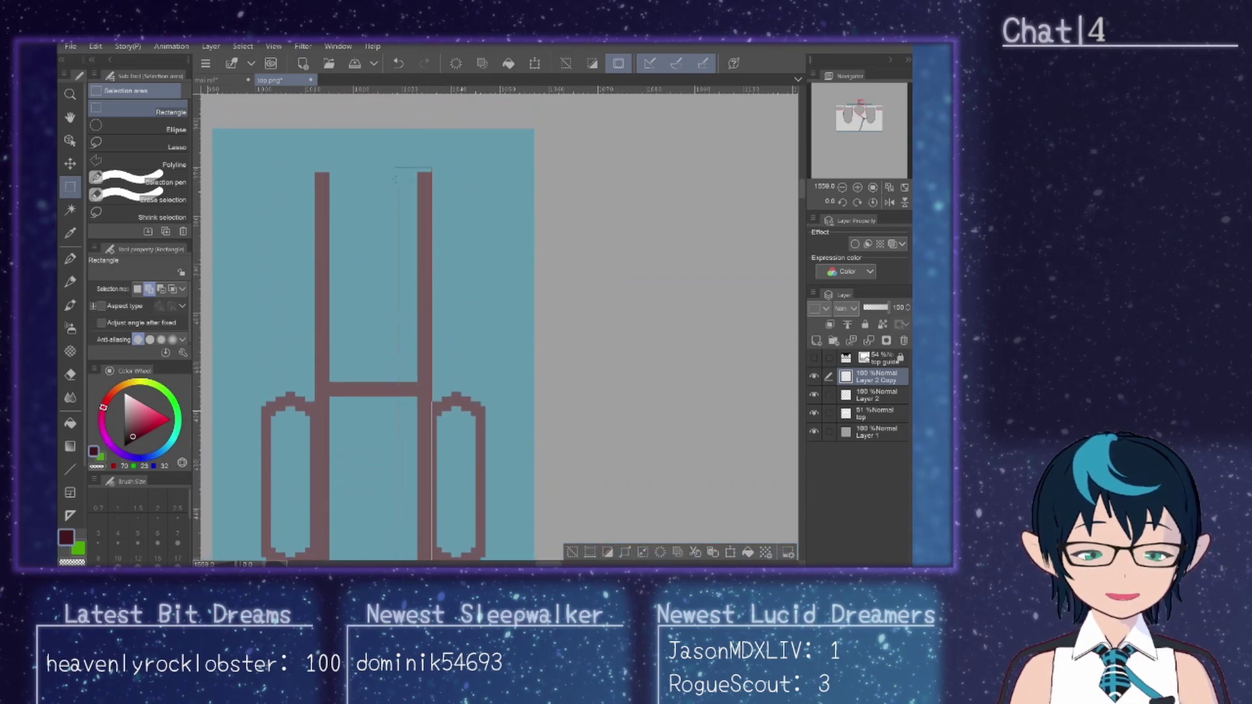
left_click_drag(418, 172, 431, 559)
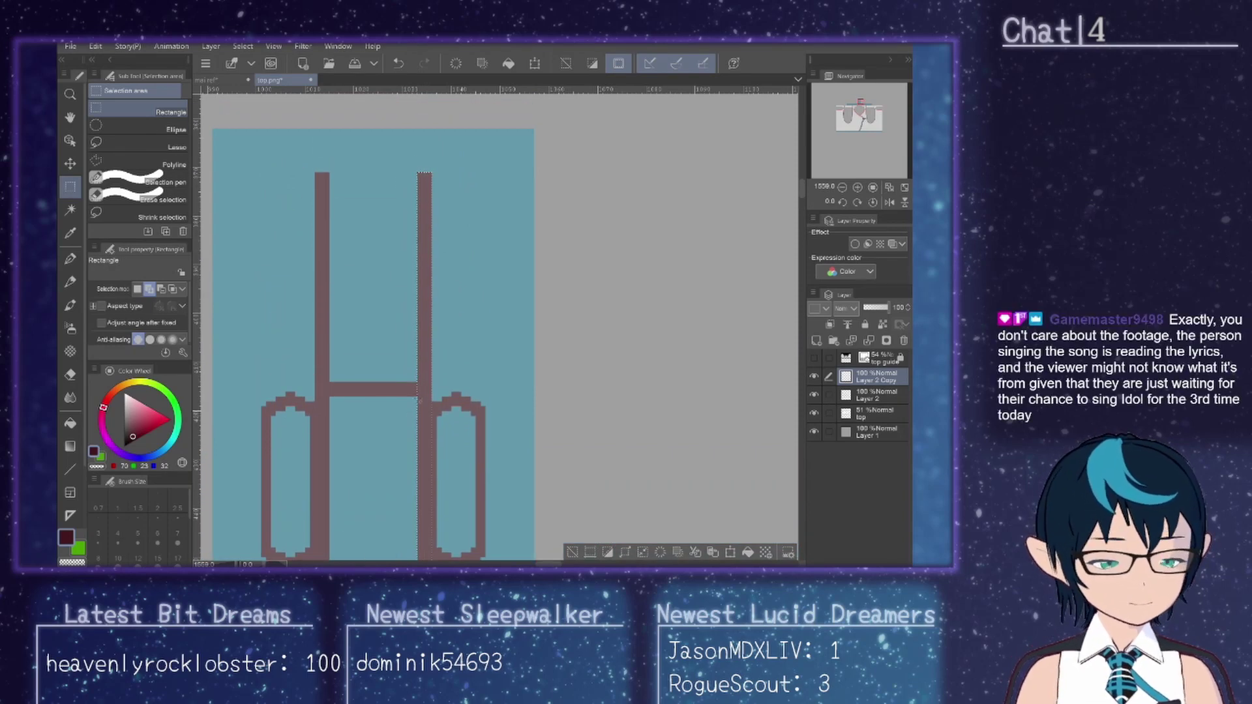
left_click_drag(381, 387, 328, 396)
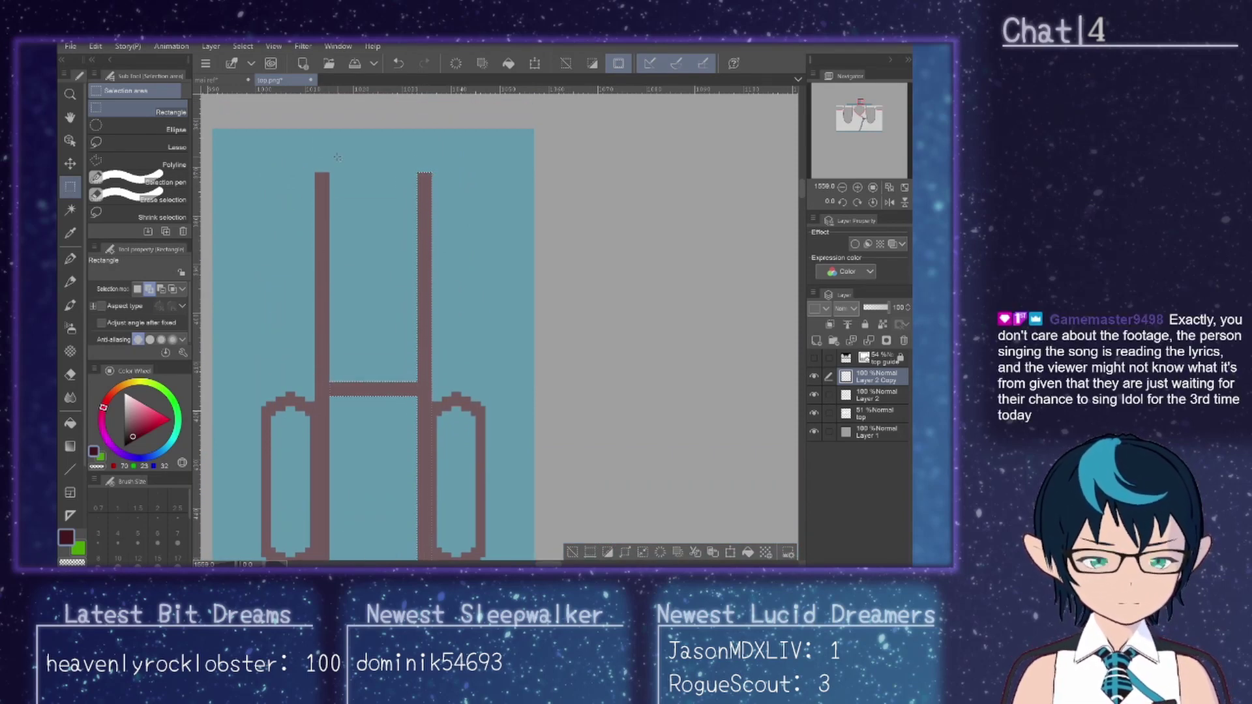
left_click_drag(331, 175, 427, 455)
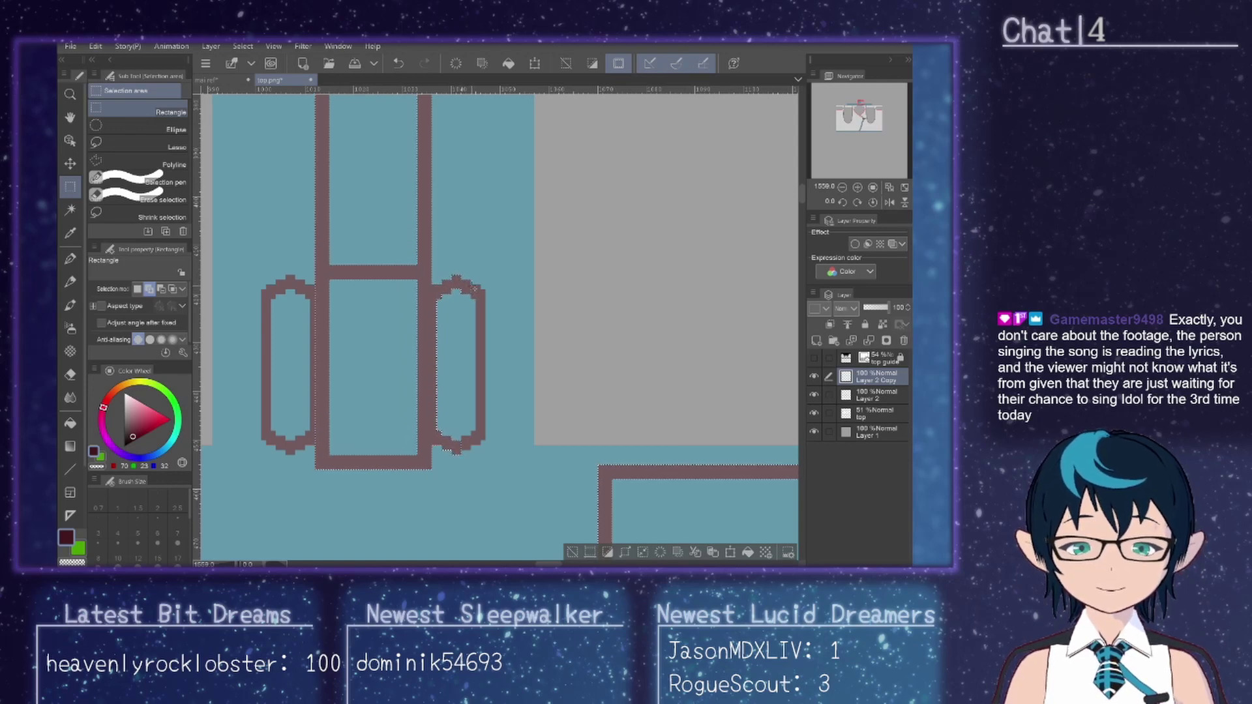
Step: Add the outlines of the two rounded side loops on the strap to the selection and fill all selected lines with dark maroon
left_click_drag(481, 291, 483, 440)
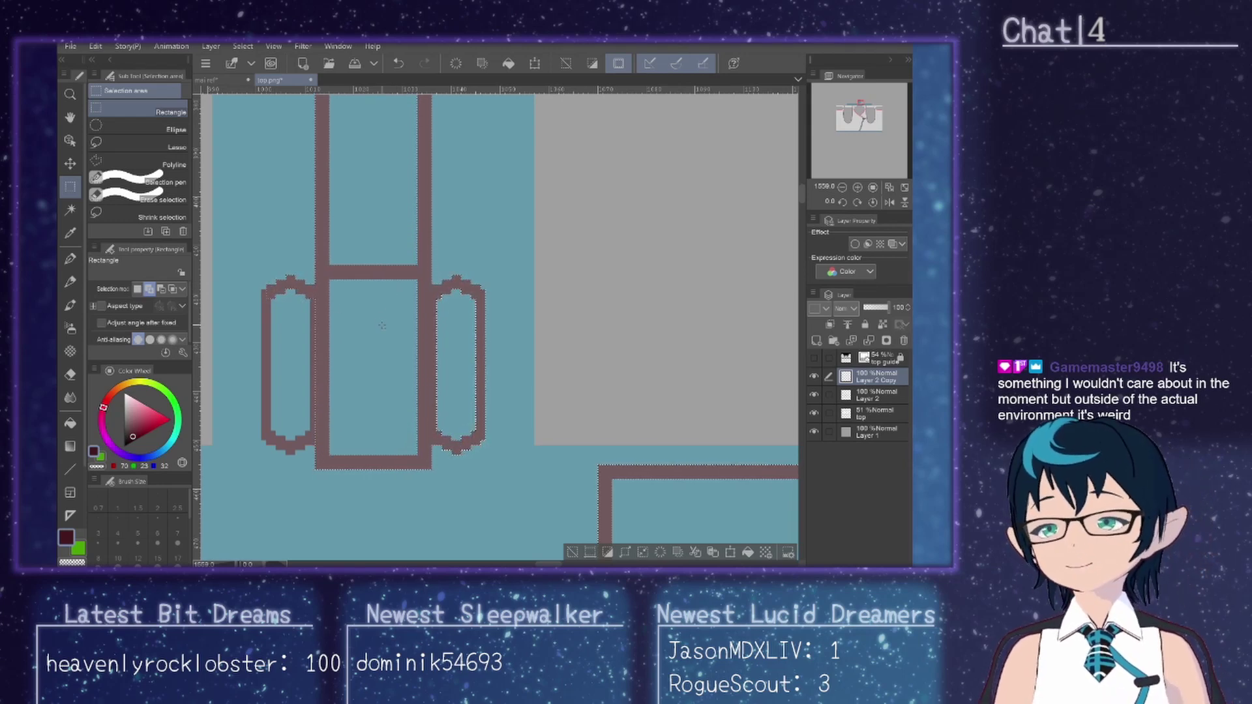
left_click_drag(261, 289, 273, 448)
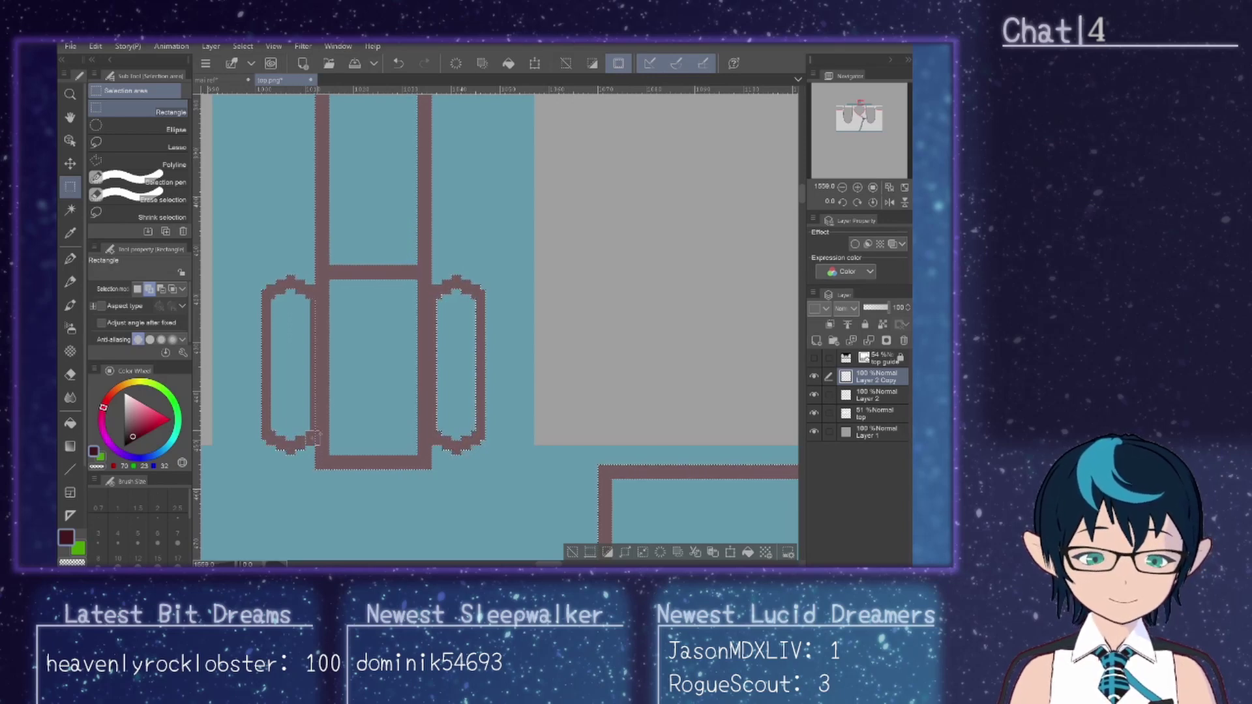
left_click_drag(313, 434, 330, 317)
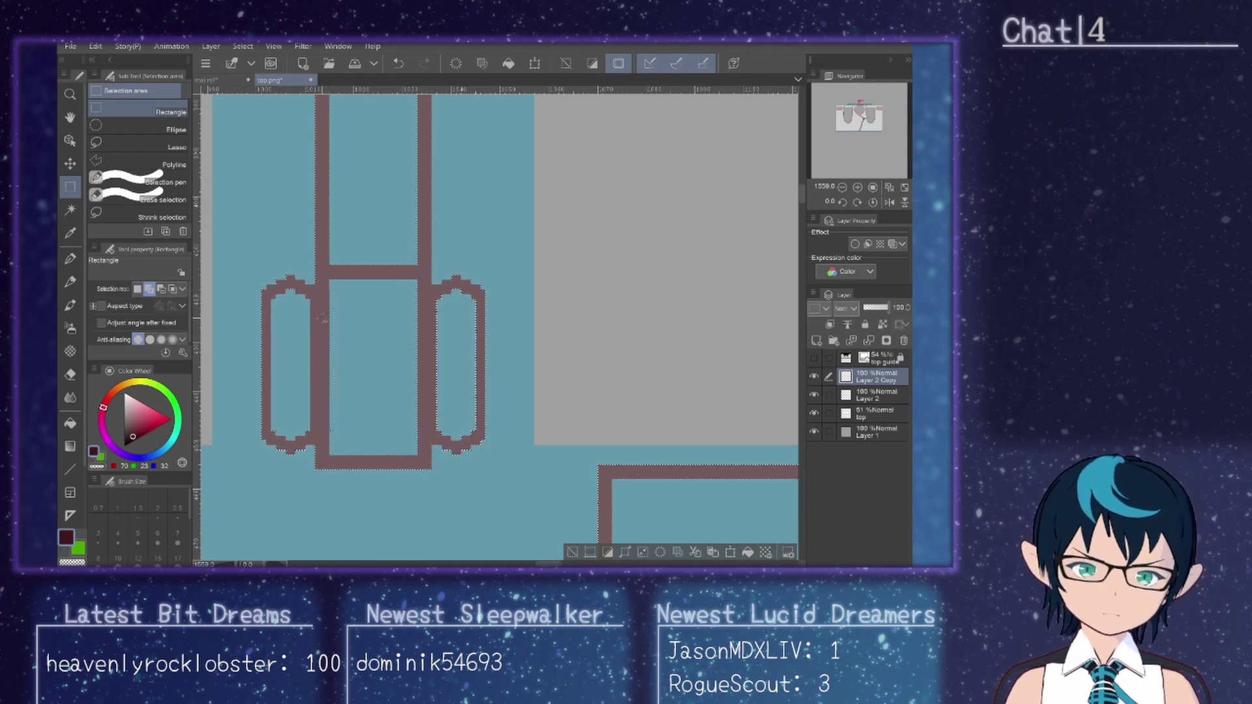
left_click_drag(310, 432, 328, 291)
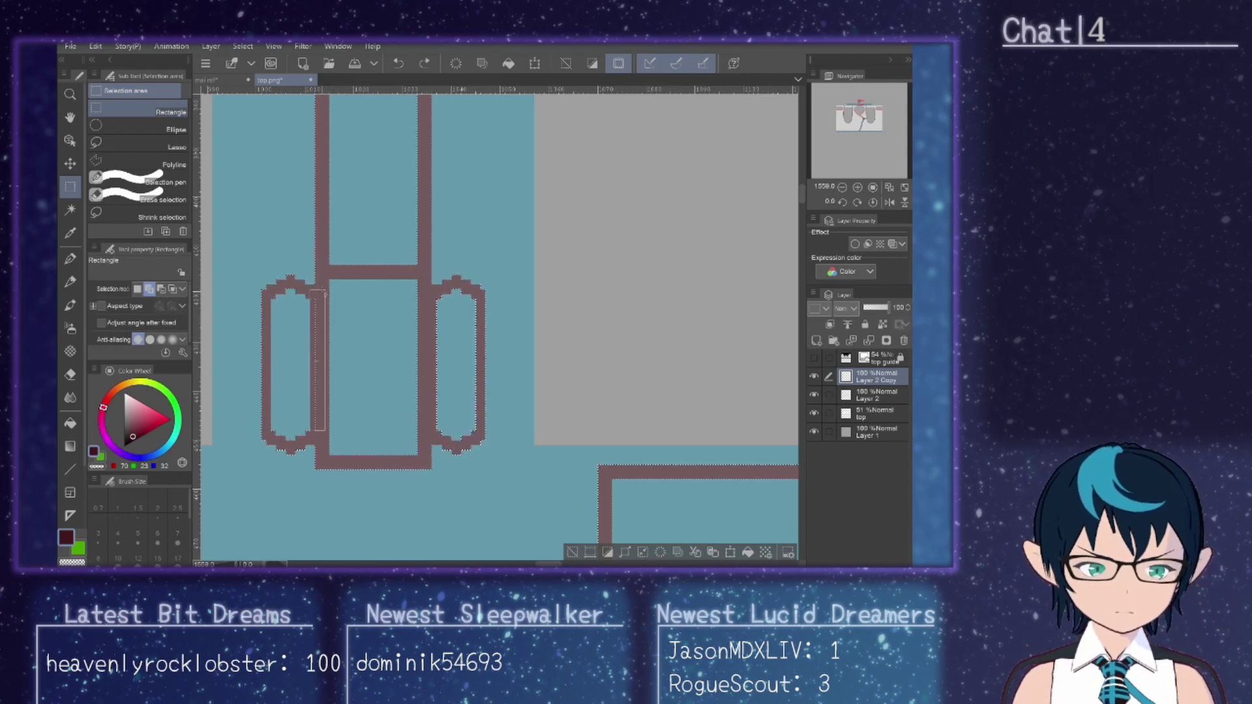
left_click(71, 422)
left_click(324, 395)
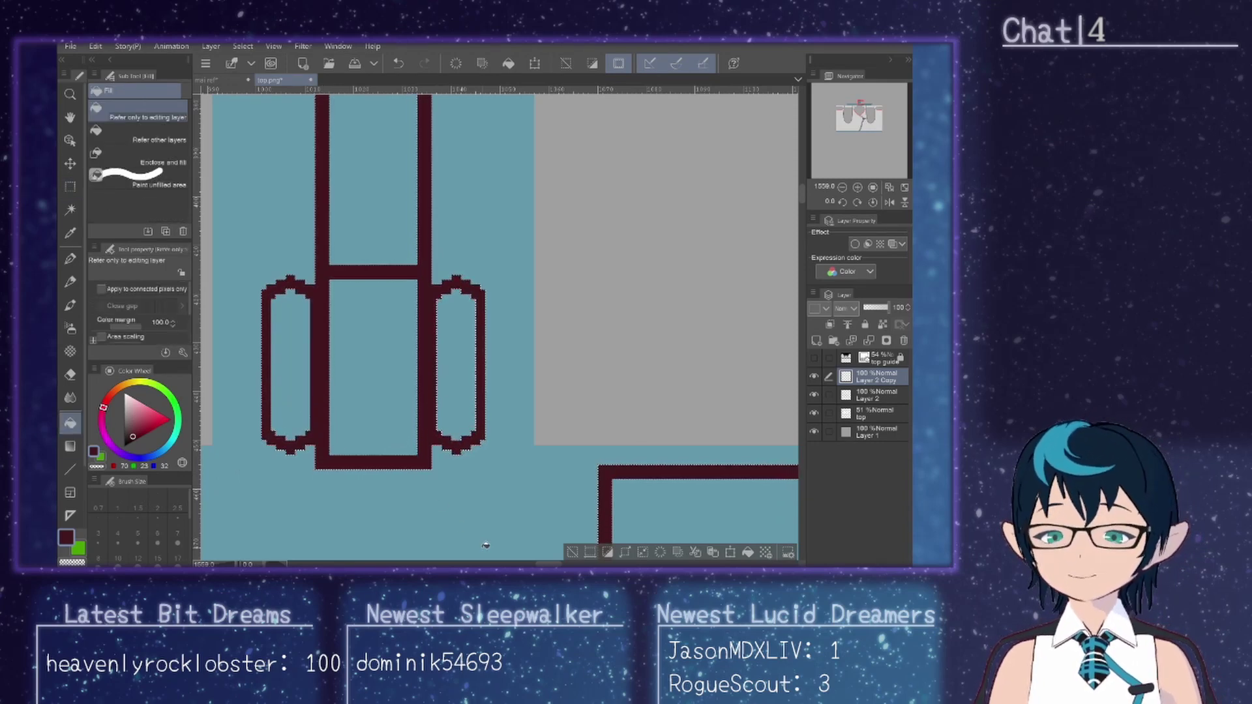
Step: Select the rectangular outline around the left teal bar, edge by edge, with the Rectangle selection tool
left_click_drag(553, 564, 530, 559)
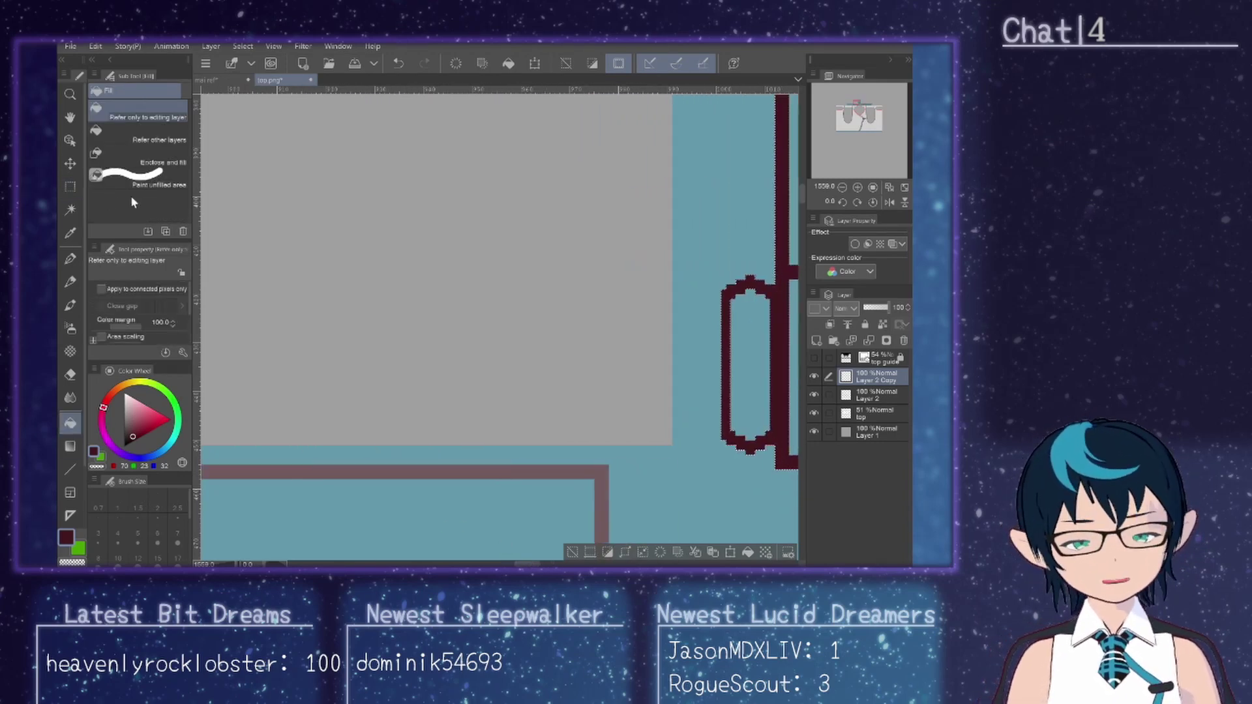
left_click(71, 186)
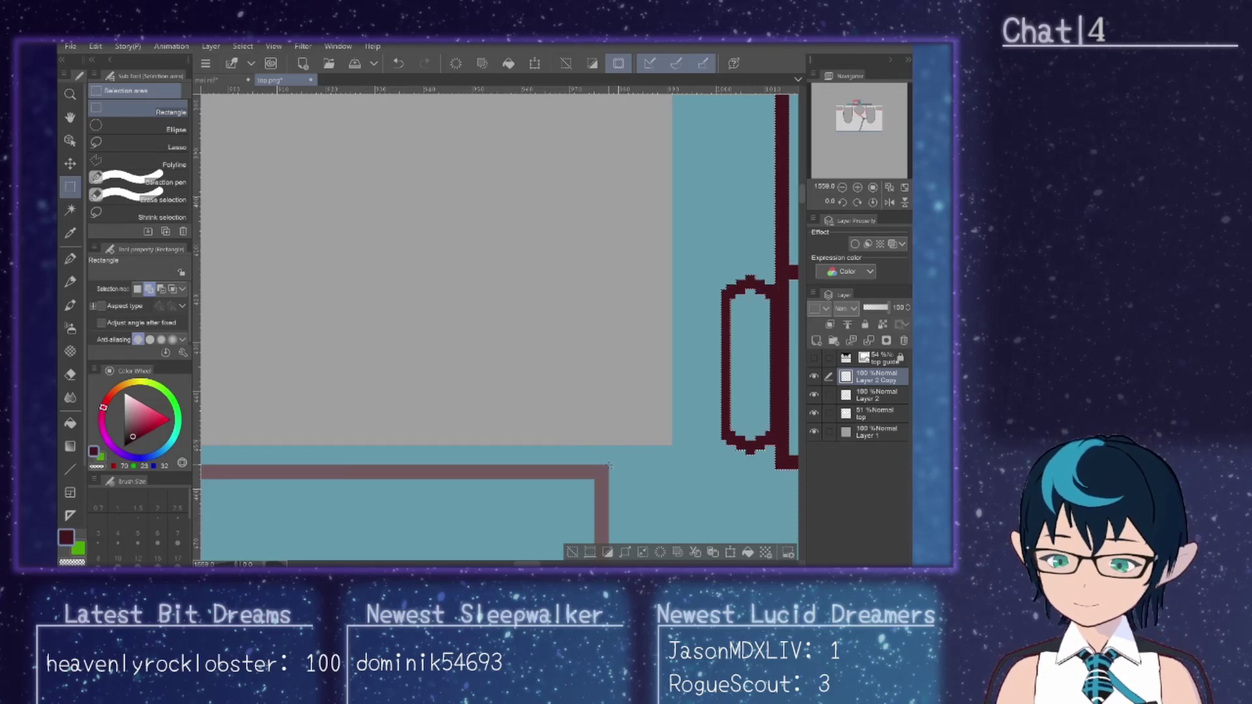
scroll(609, 465, "left", 10)
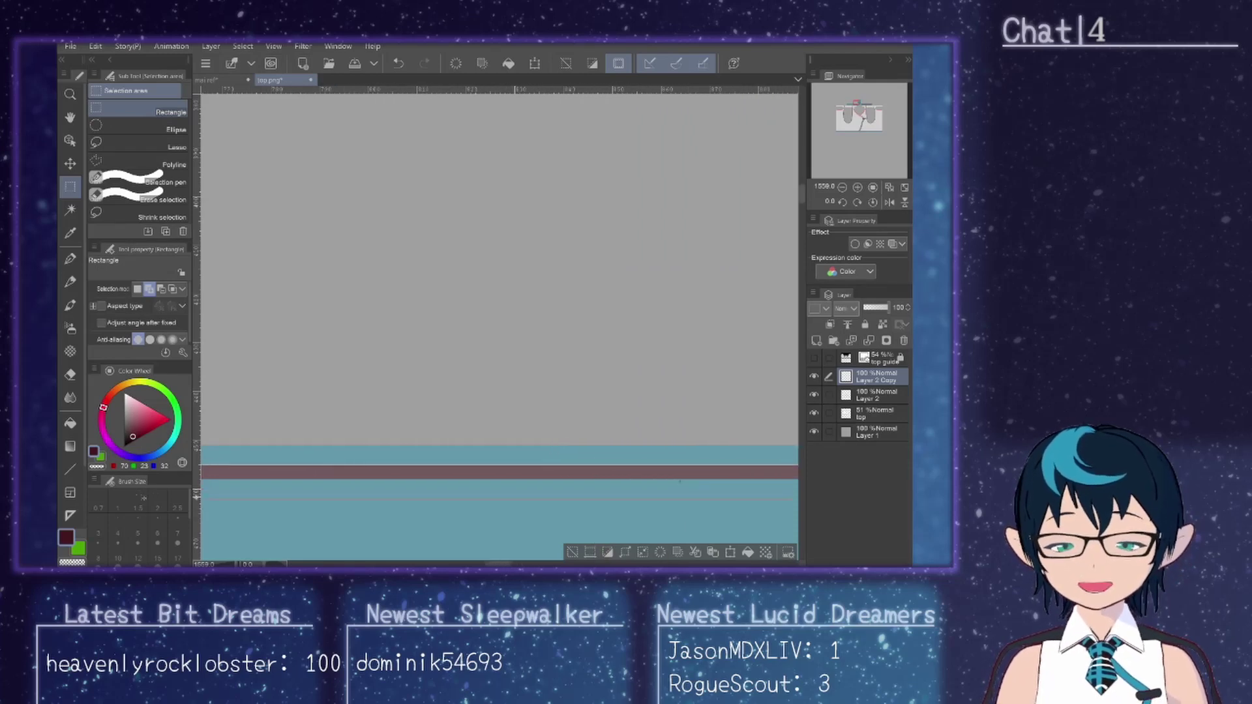
scroll(680, 481, "left", 5)
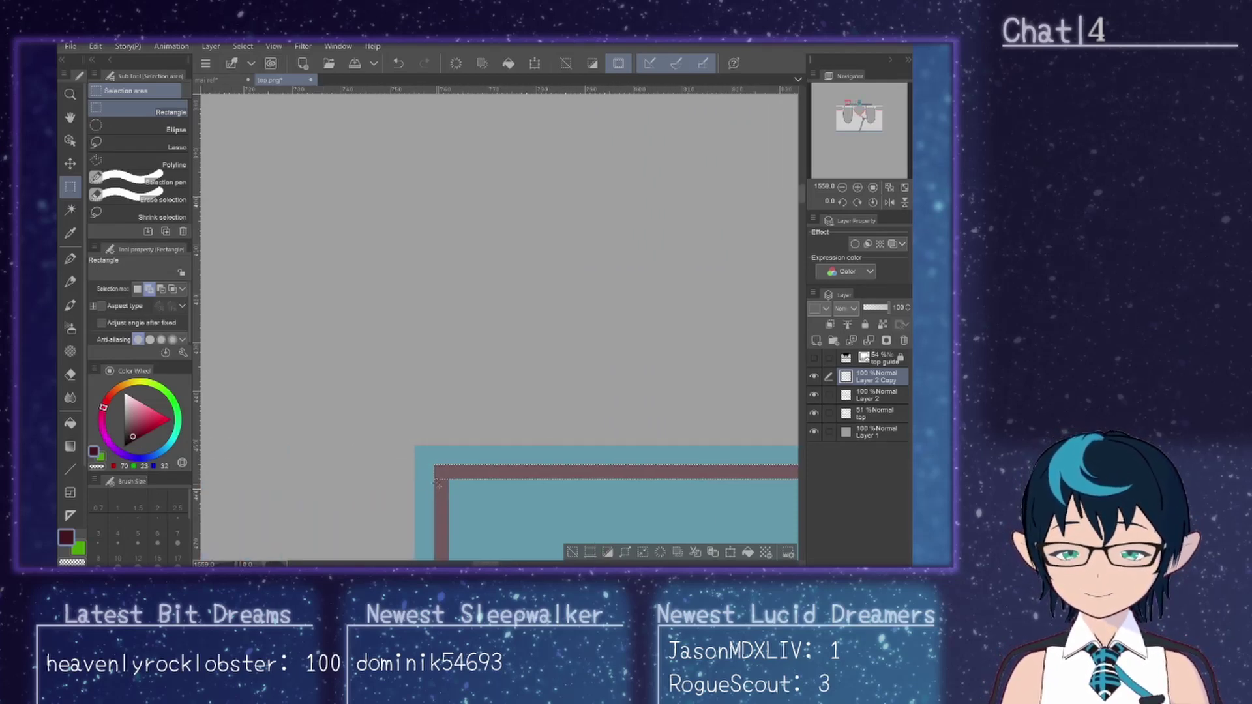
scroll(436, 484, "down", 3)
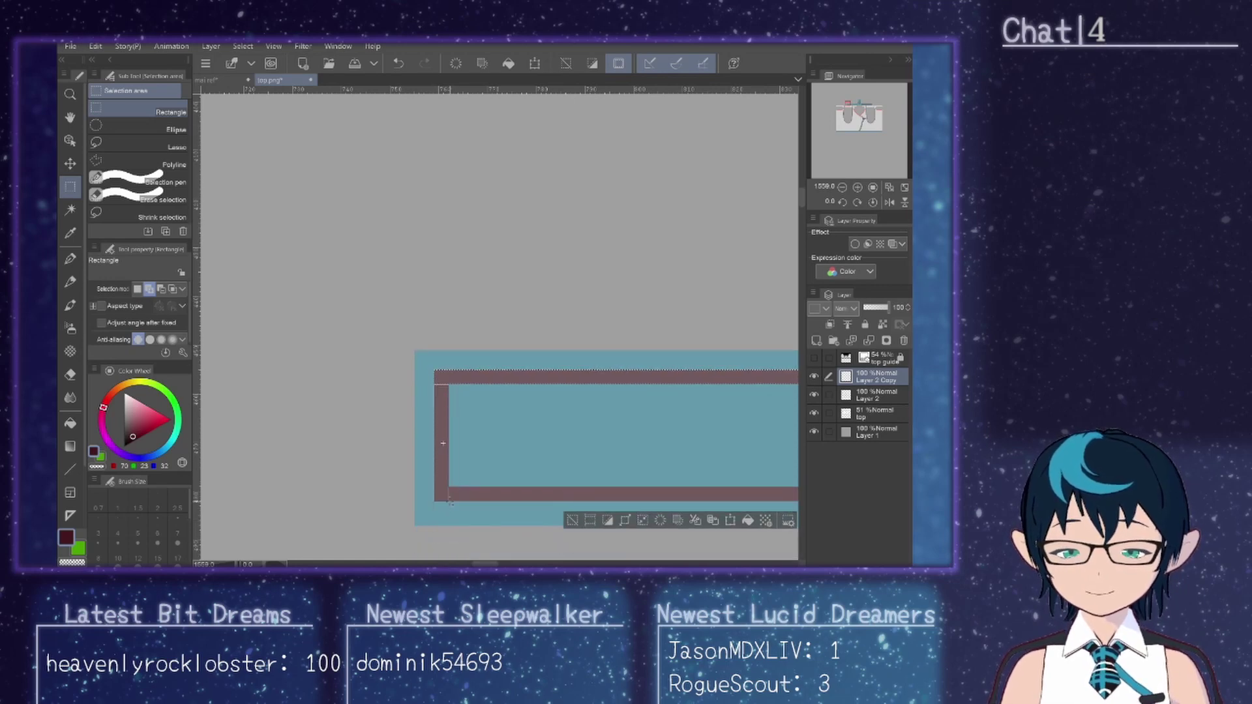
scroll(442, 443, "right", 3)
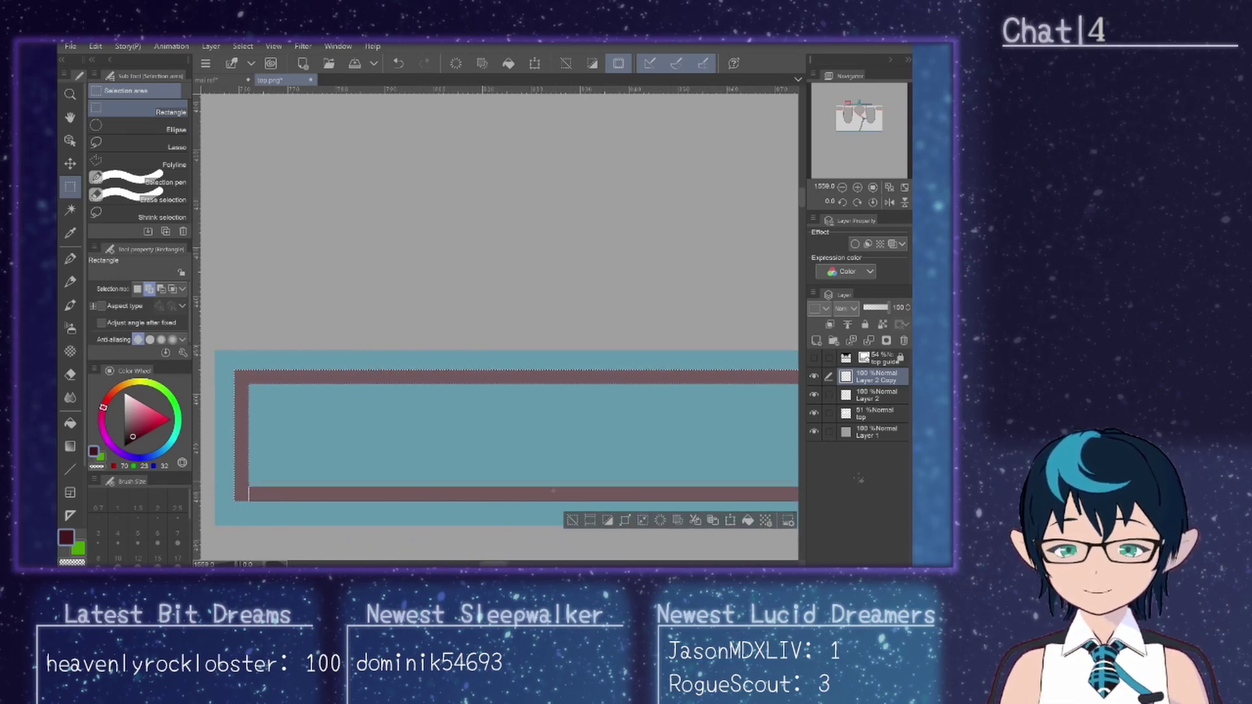
scroll(248, 494, "right", 6)
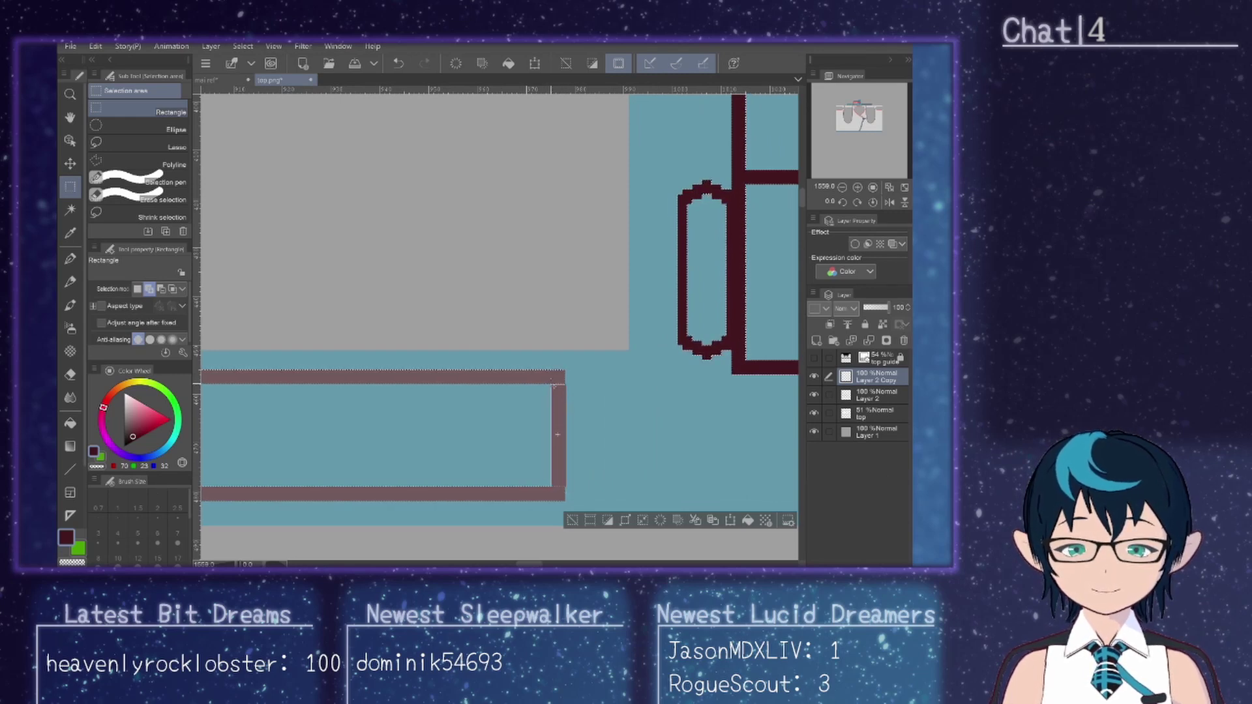
Step: Fill the left bar's selected outline with dark maroon and clear the selection
left_click(70, 423)
left_click(505, 374)
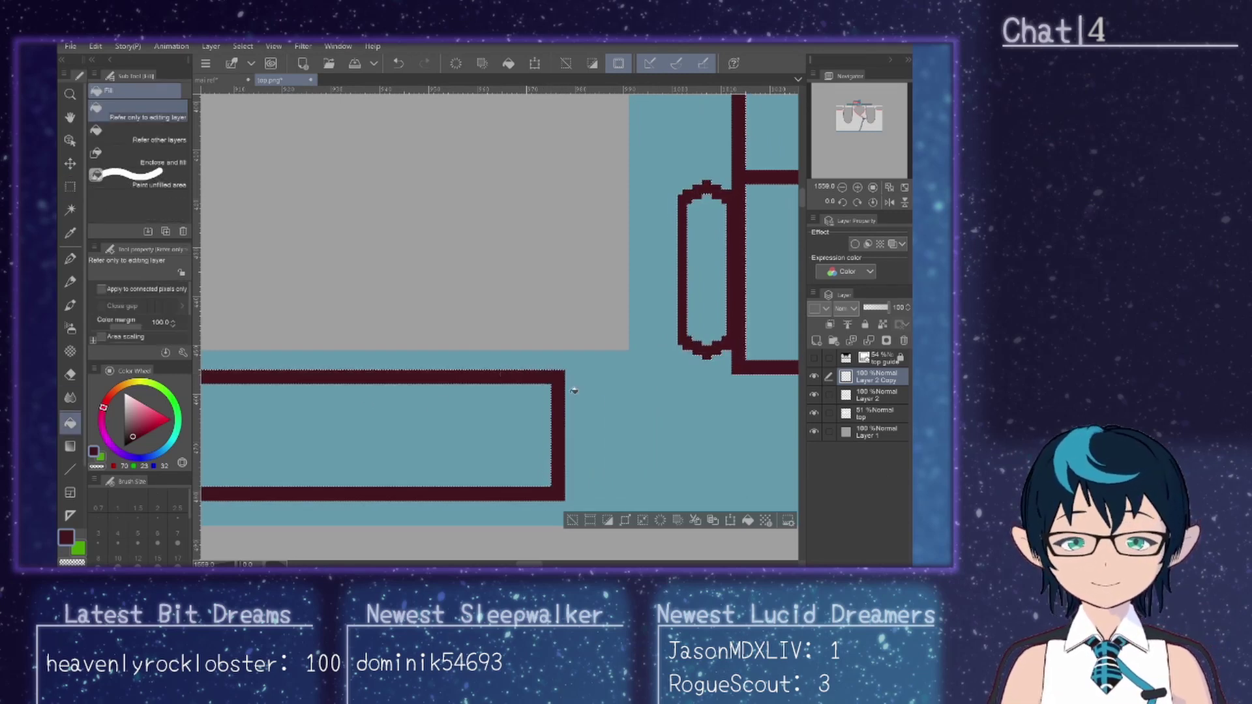
left_click(572, 521)
Step: Hide the top layer to check the dark maroon line art of the whole garment on its own
scroll(652, 512, "down", 5)
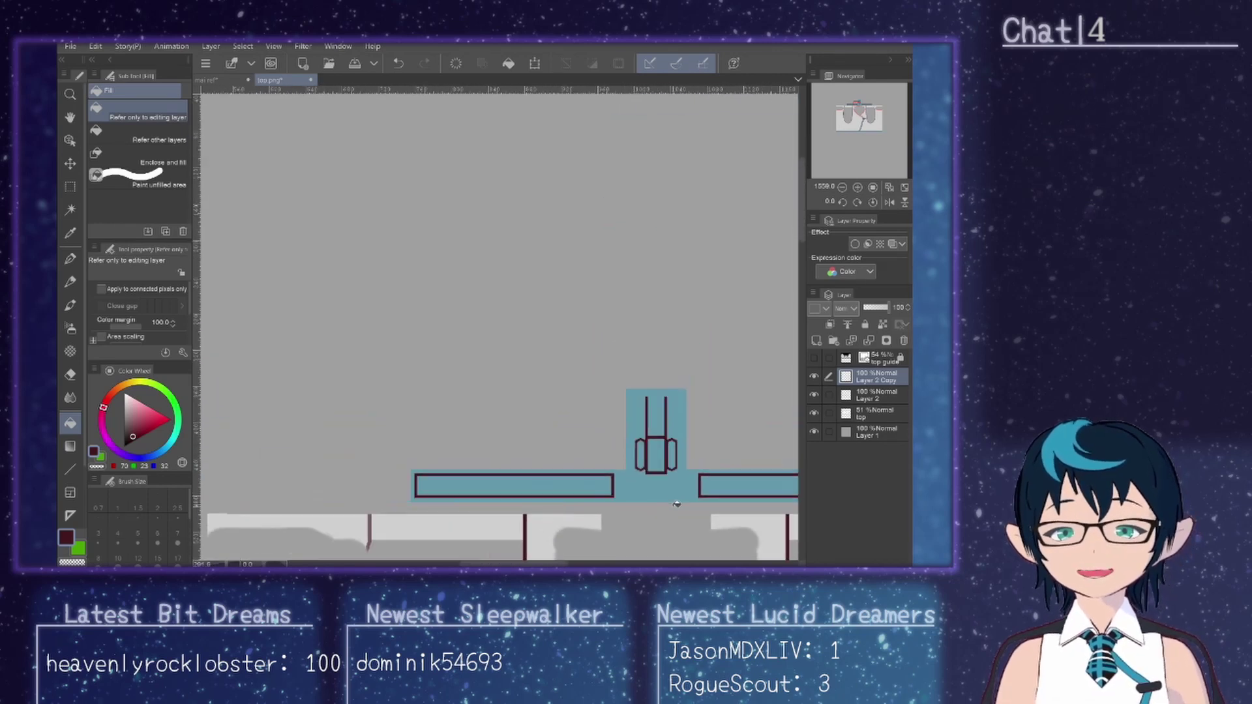
scroll(676, 504, "down", 2)
scroll(798, 260, "down", 3)
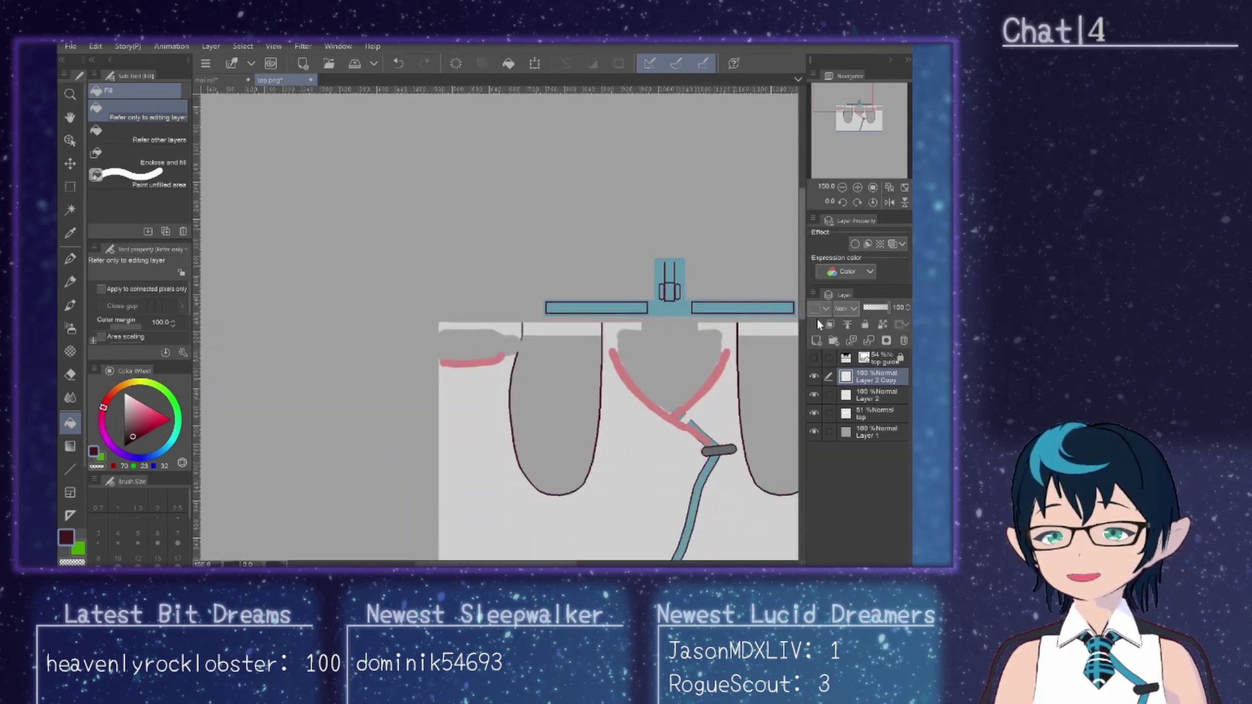
scroll(817, 324, "down", 2)
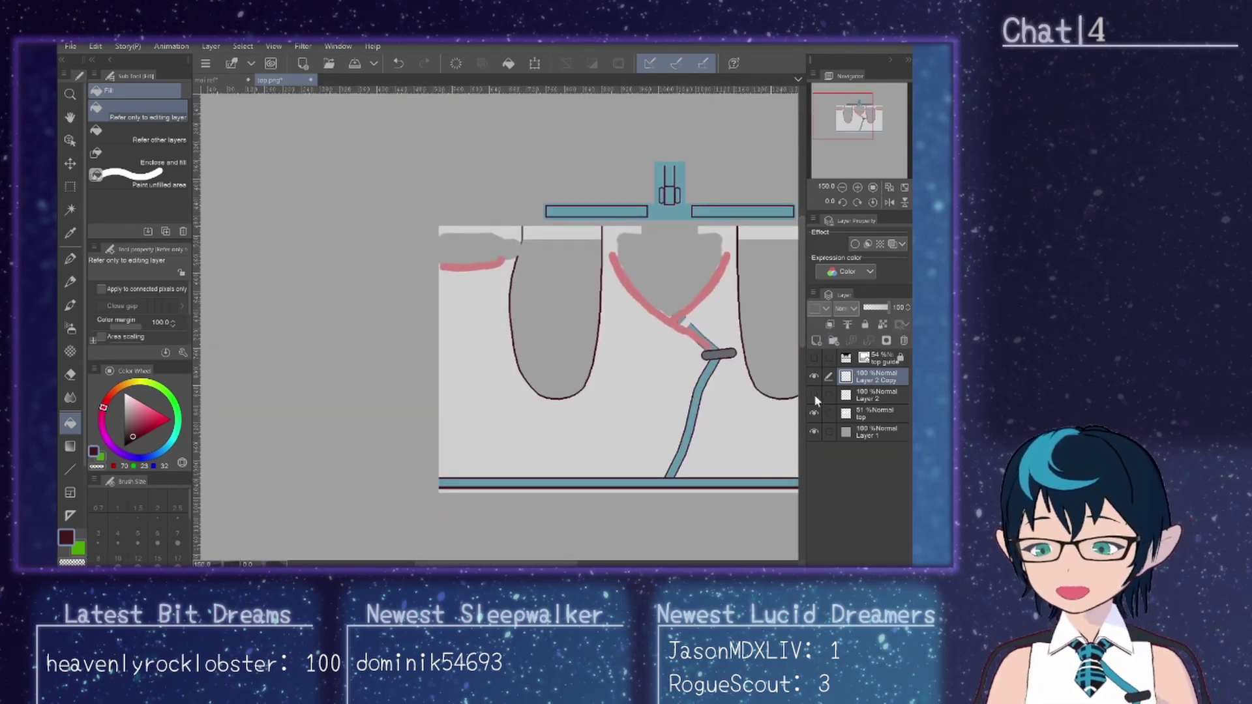
left_click(813, 413)
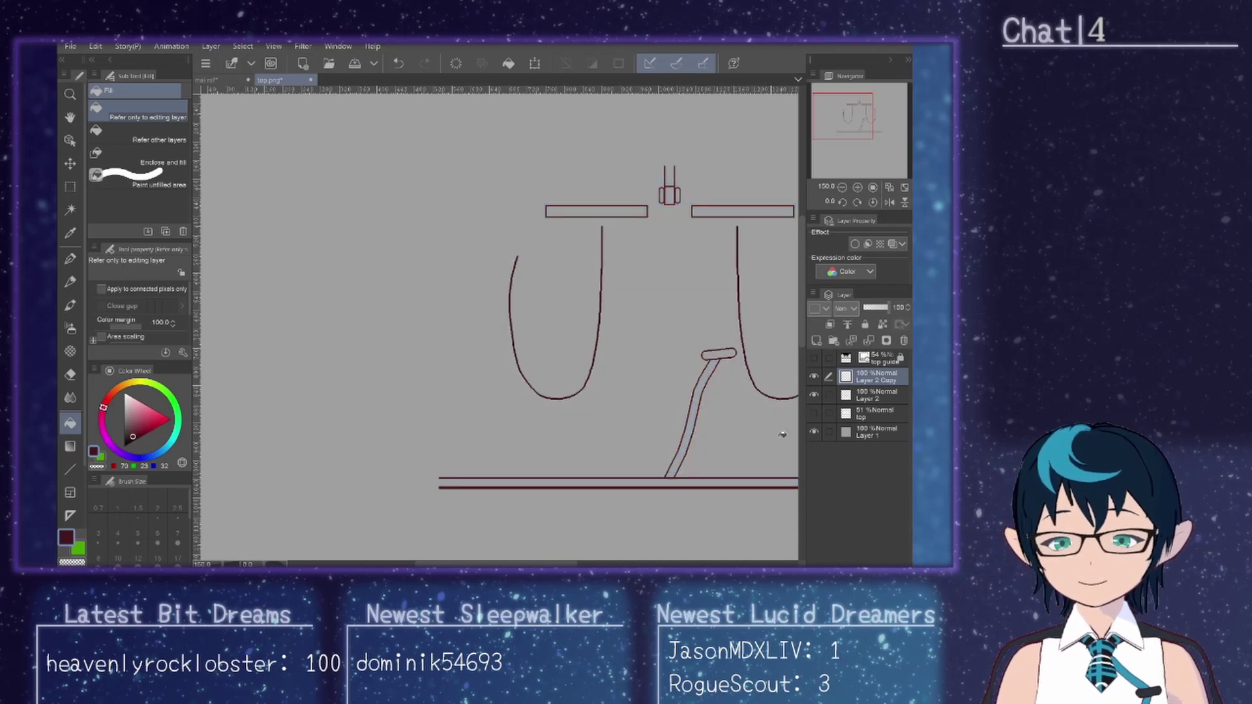
left_click_drag(566, 565, 614, 566)
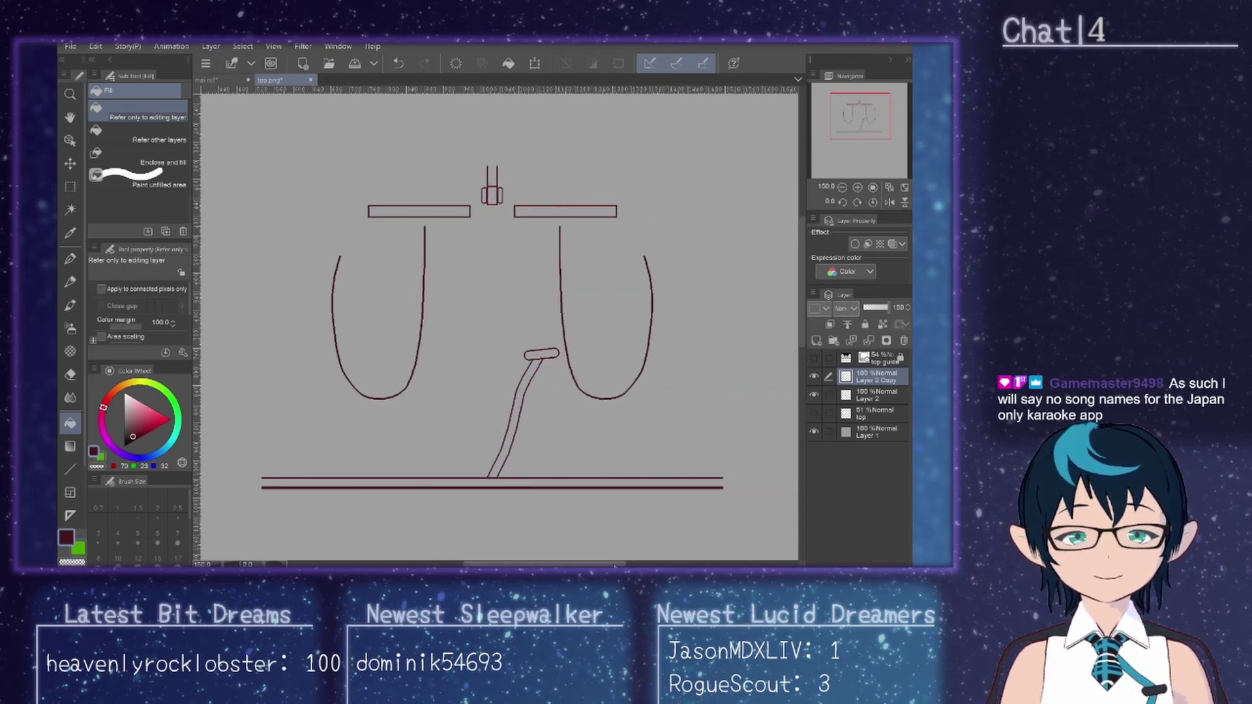
Step: Merge Layer 2 and Layer 2 Copy into one layer and show the top layer again
left_click(880, 396, "ctrl")
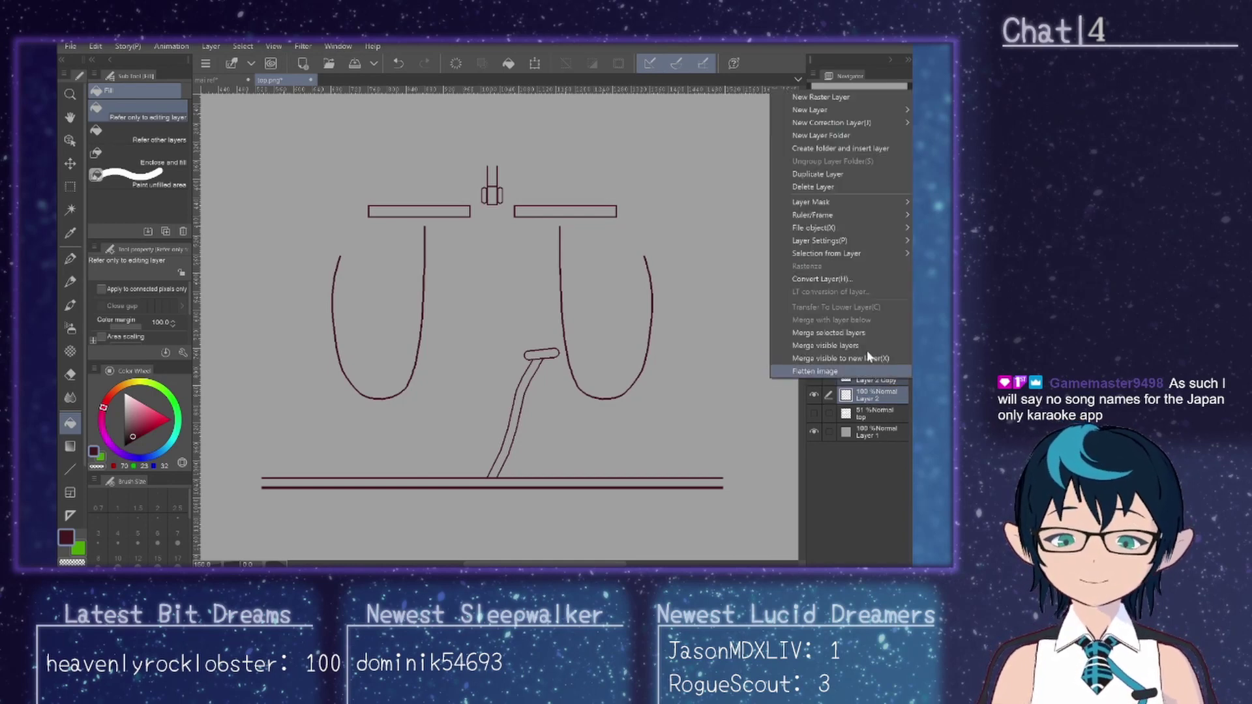
right_click(878, 378)
left_click(860, 334)
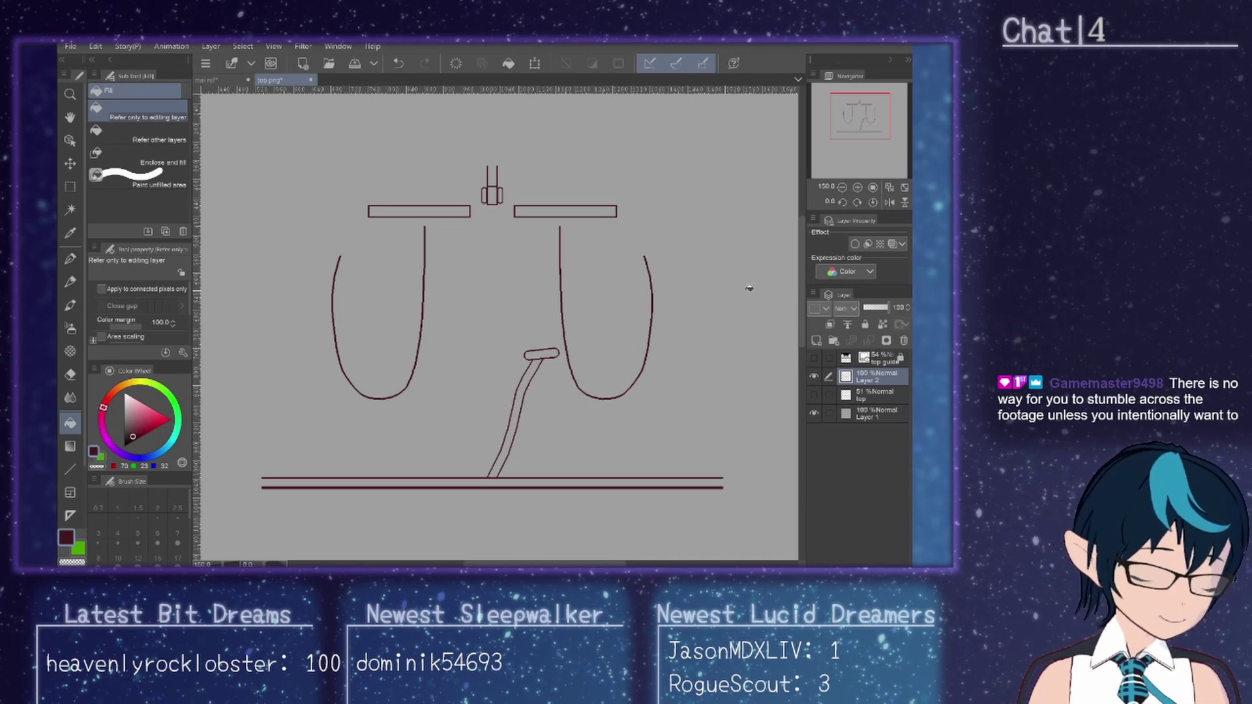
left_click(814, 397)
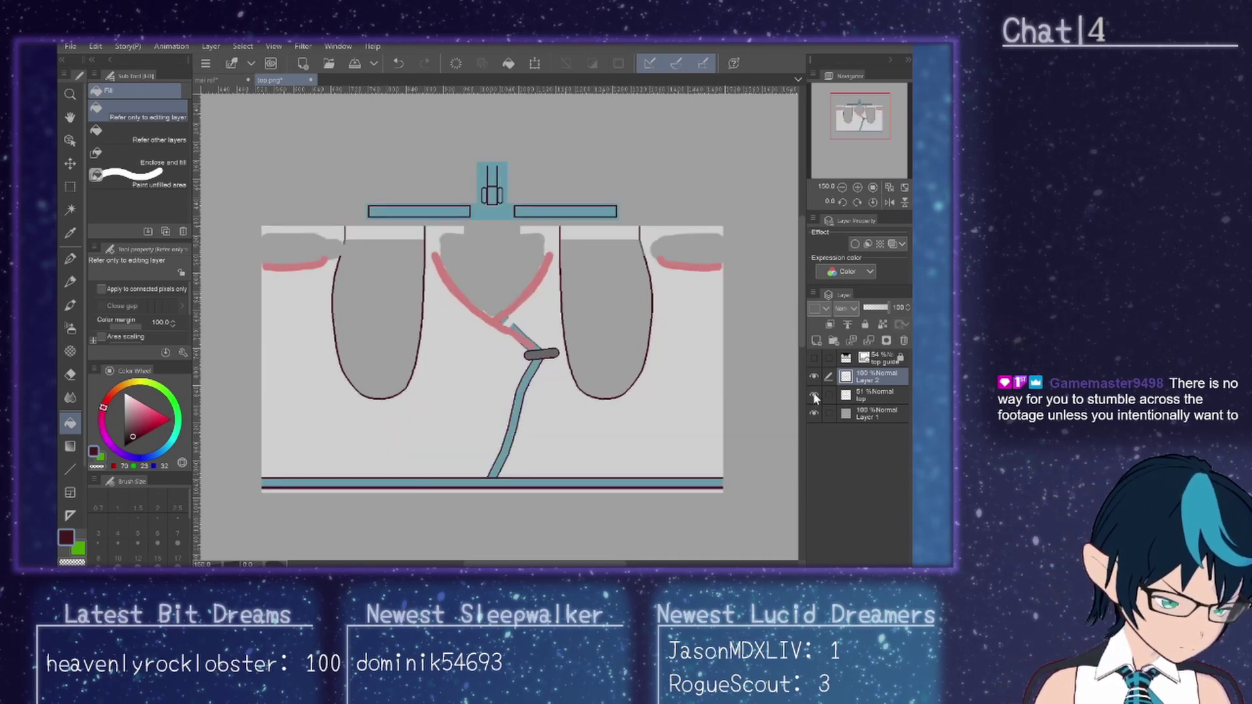
Step: Try a pale pink straight line of brush size 1 across the base of the diagonal teal strap
left_click(70, 468)
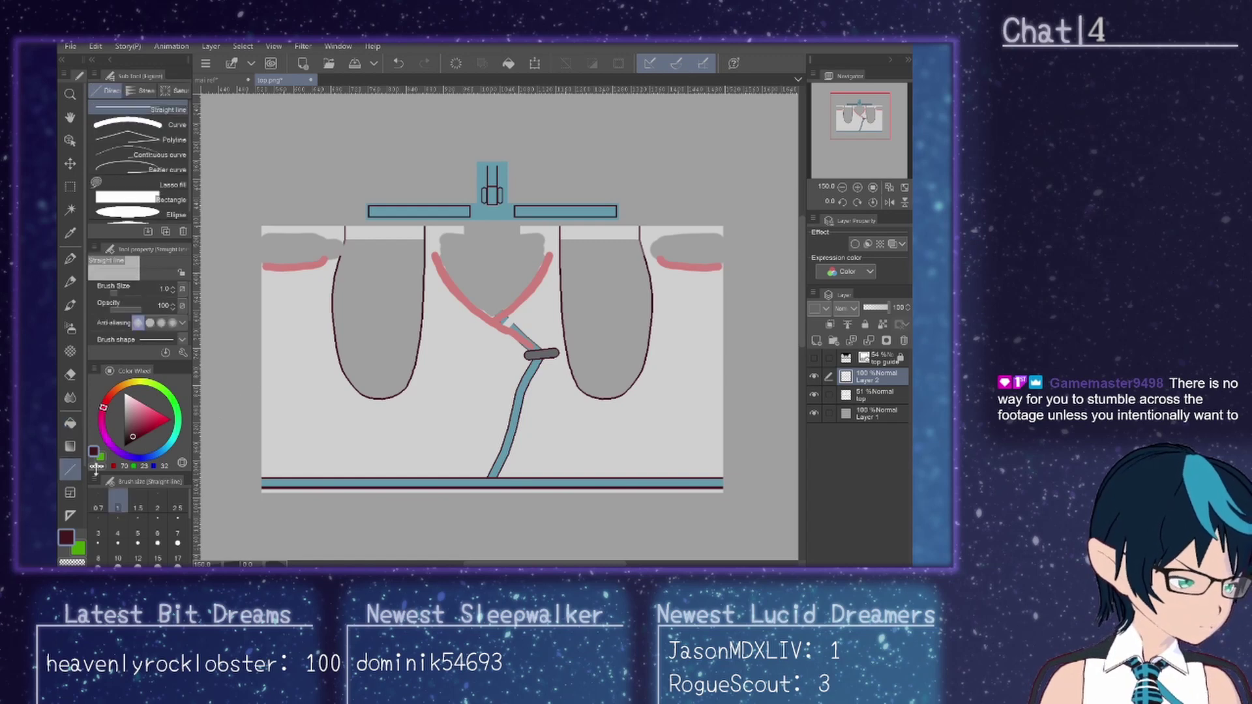
scroll(555, 371, "up", 1)
scroll(555, 371, "up", 6)
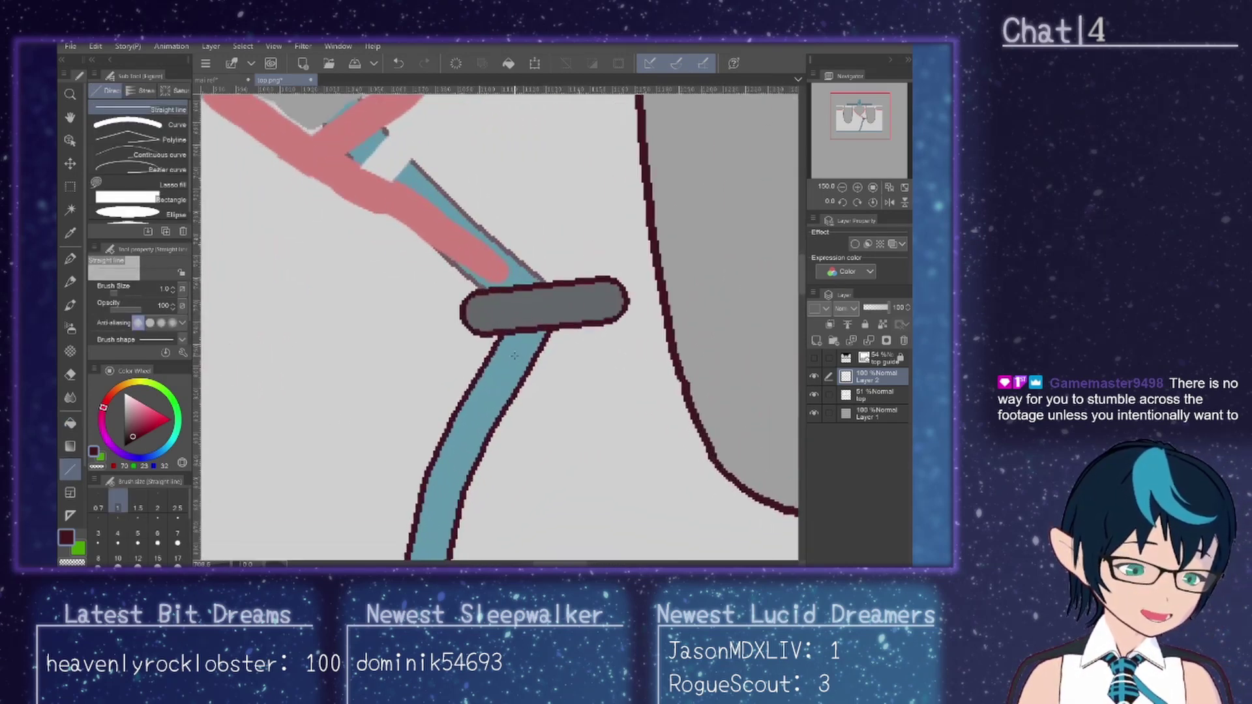
scroll(515, 349, "up", 4)
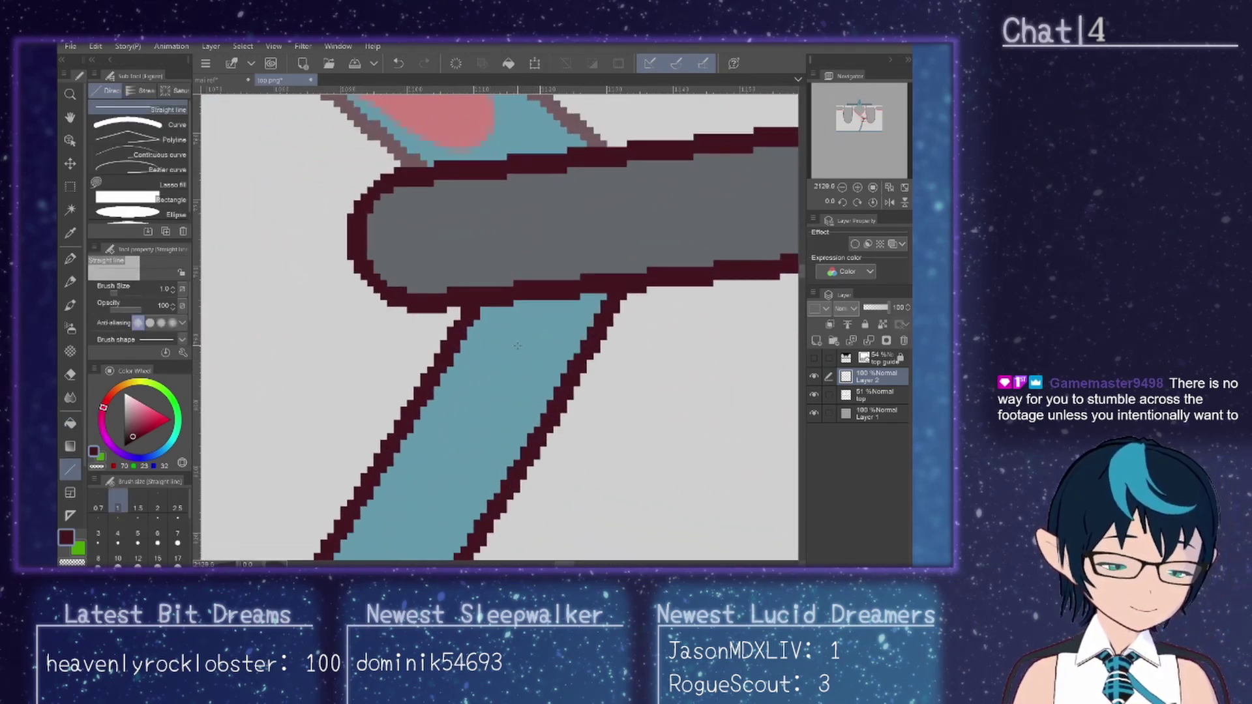
scroll(514, 349, "down", 2)
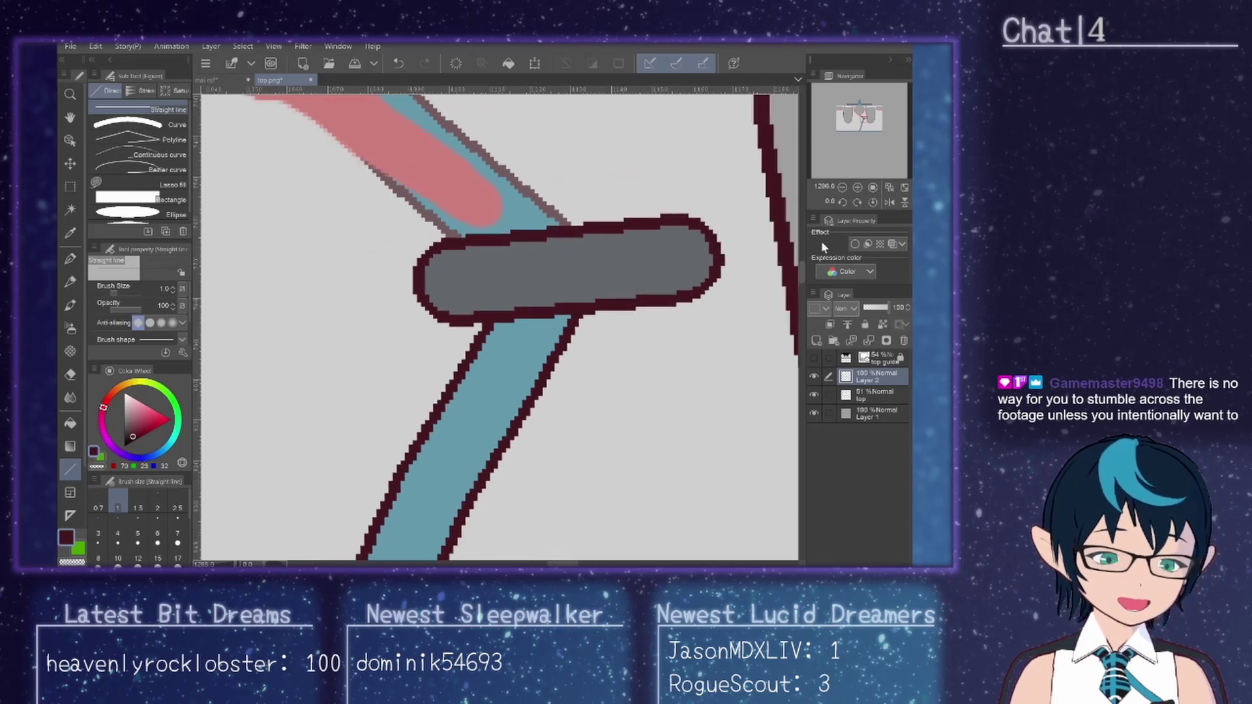
left_click_drag(804, 278, 802, 305)
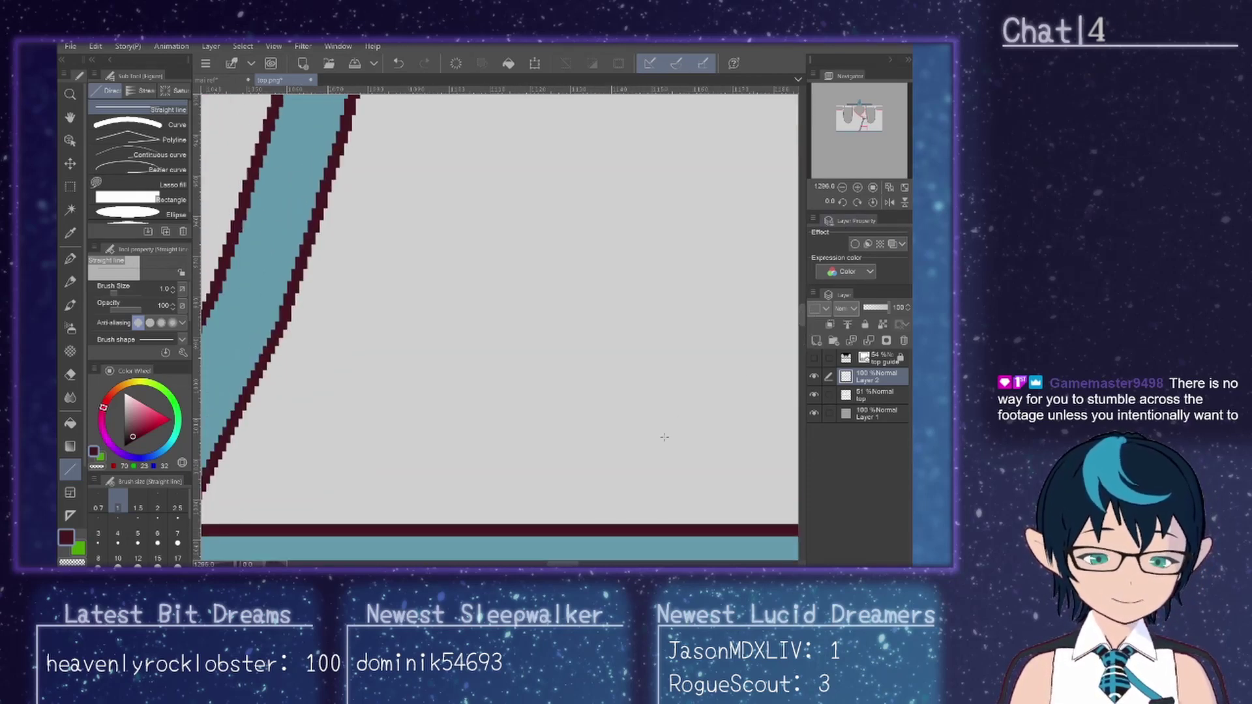
left_click_drag(563, 562, 533, 562)
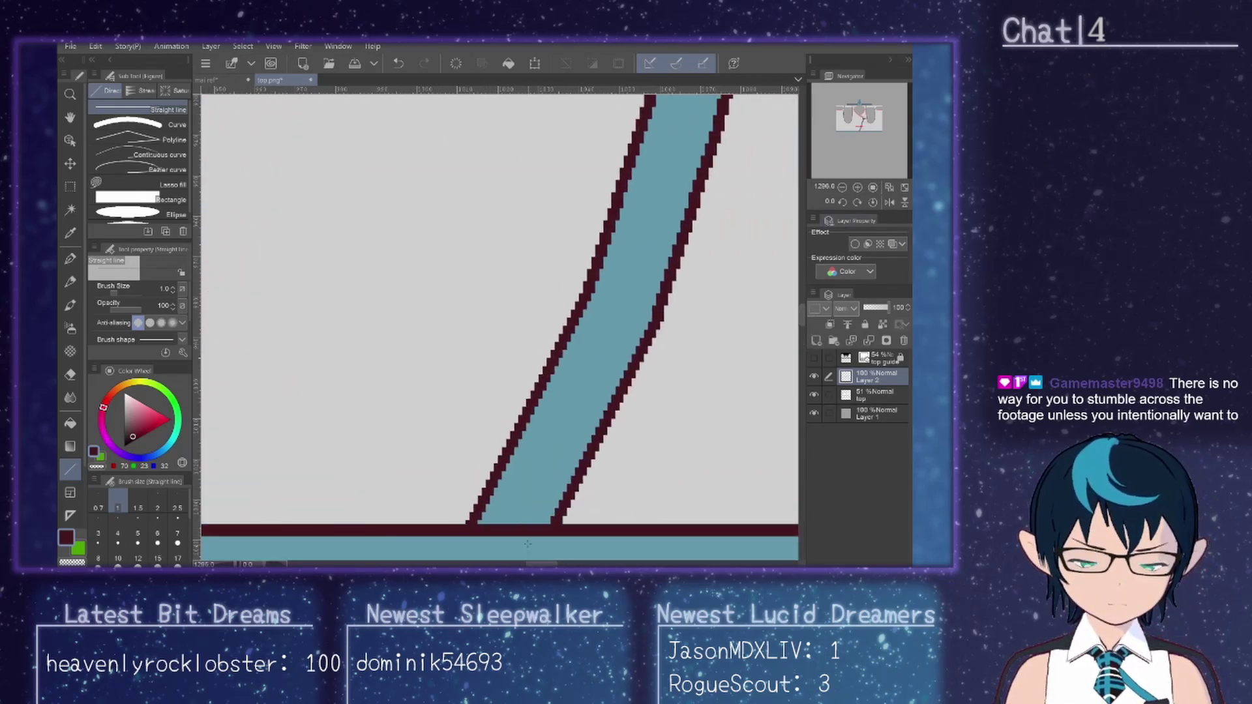
scroll(535, 548, "up", 3)
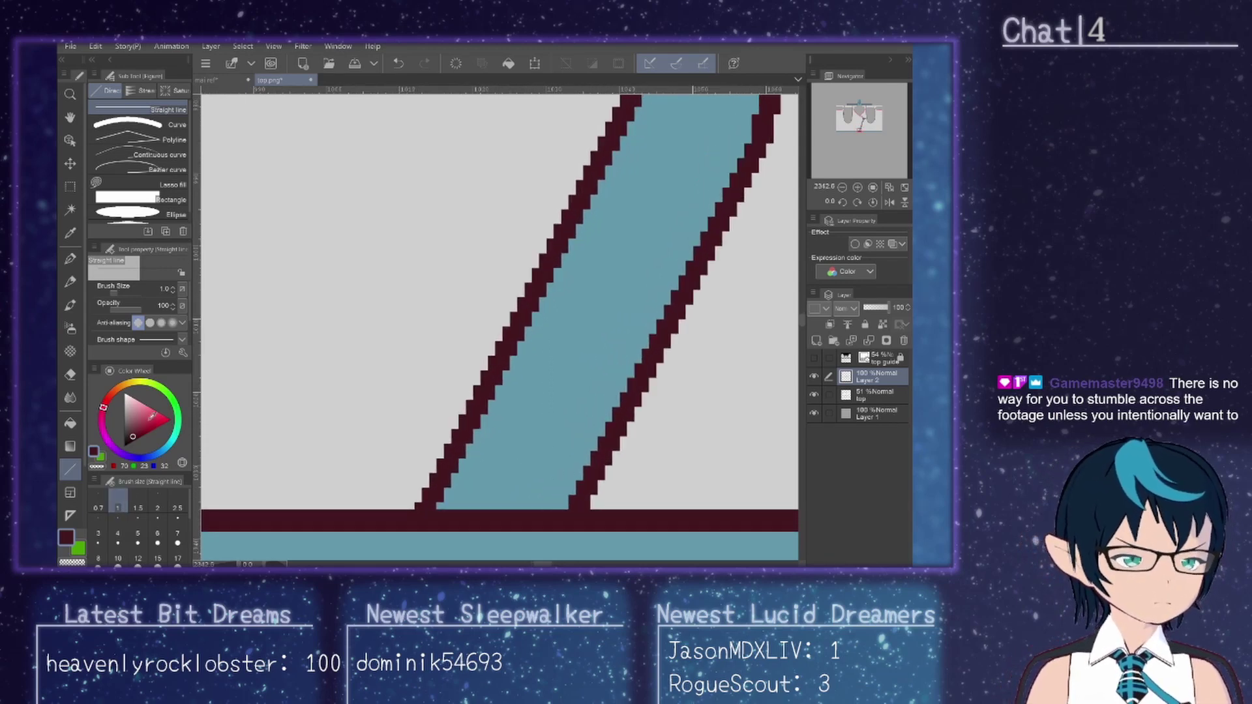
left_click(131, 397)
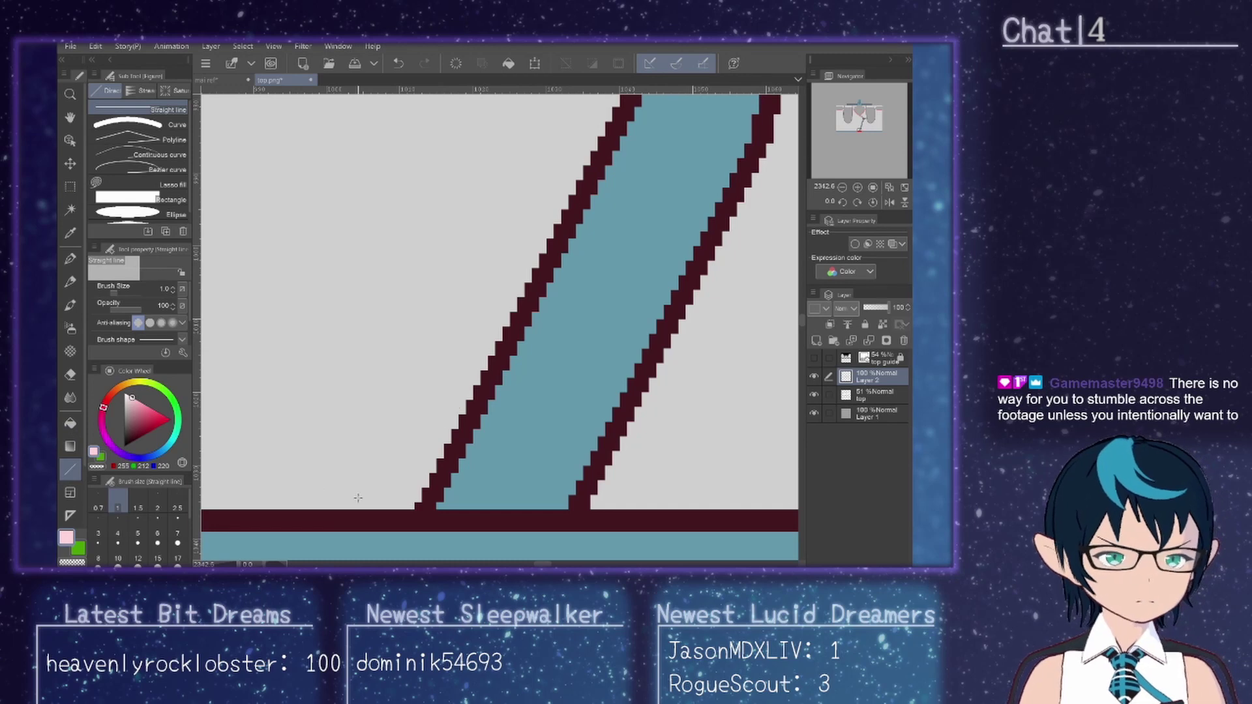
left_click_drag(439, 506, 568, 505)
key("ctrl+z")
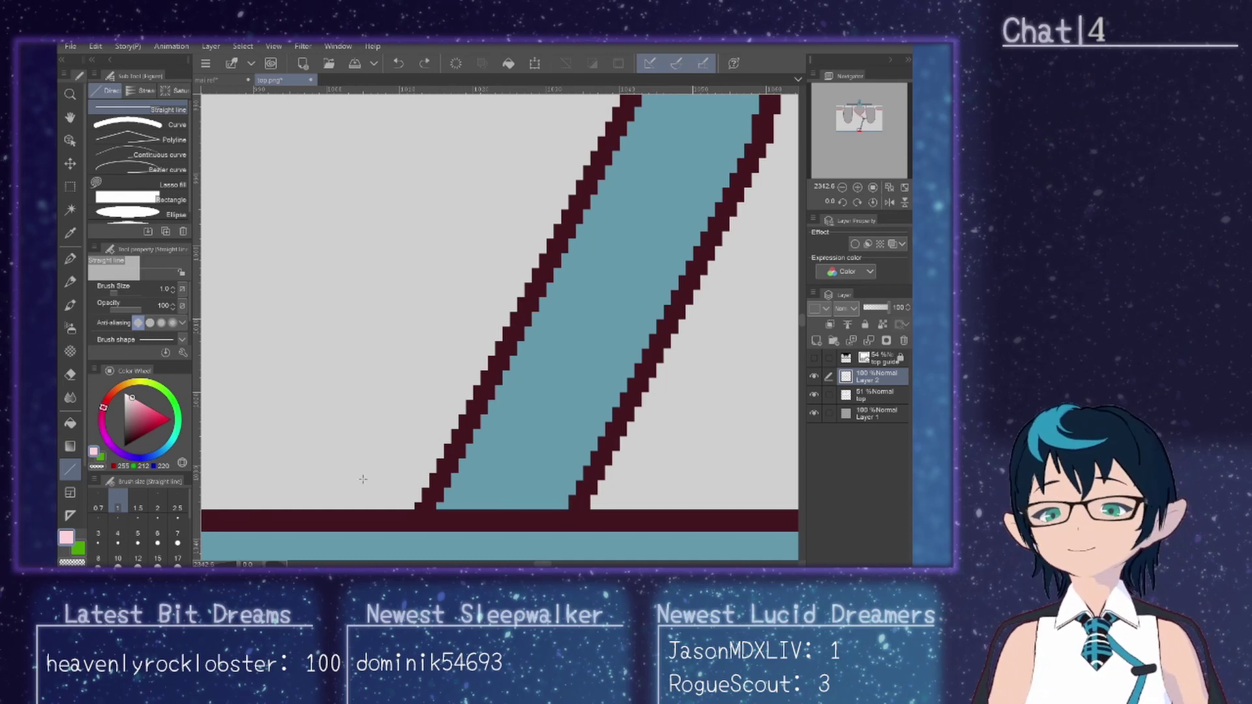
Step: Set the straight line's brush size to 18 and try a short pale pink stroke at the strap's base
scroll(175, 529, "down", 1)
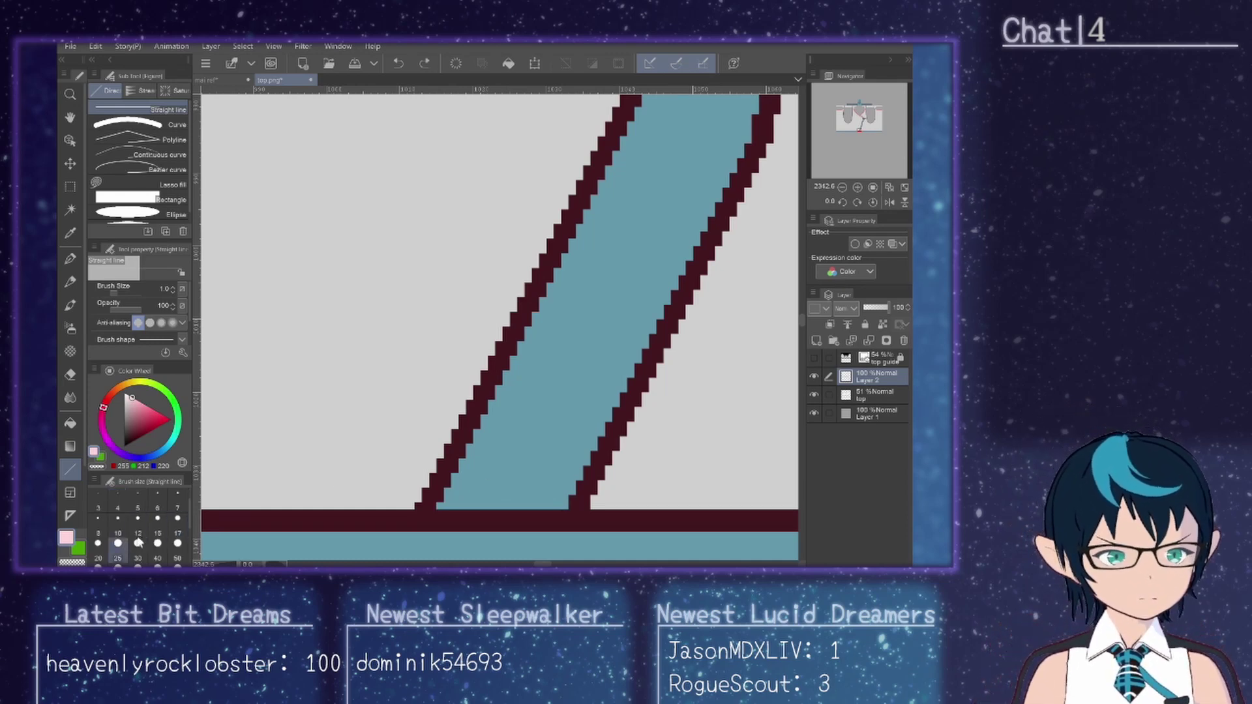
left_click(177, 530)
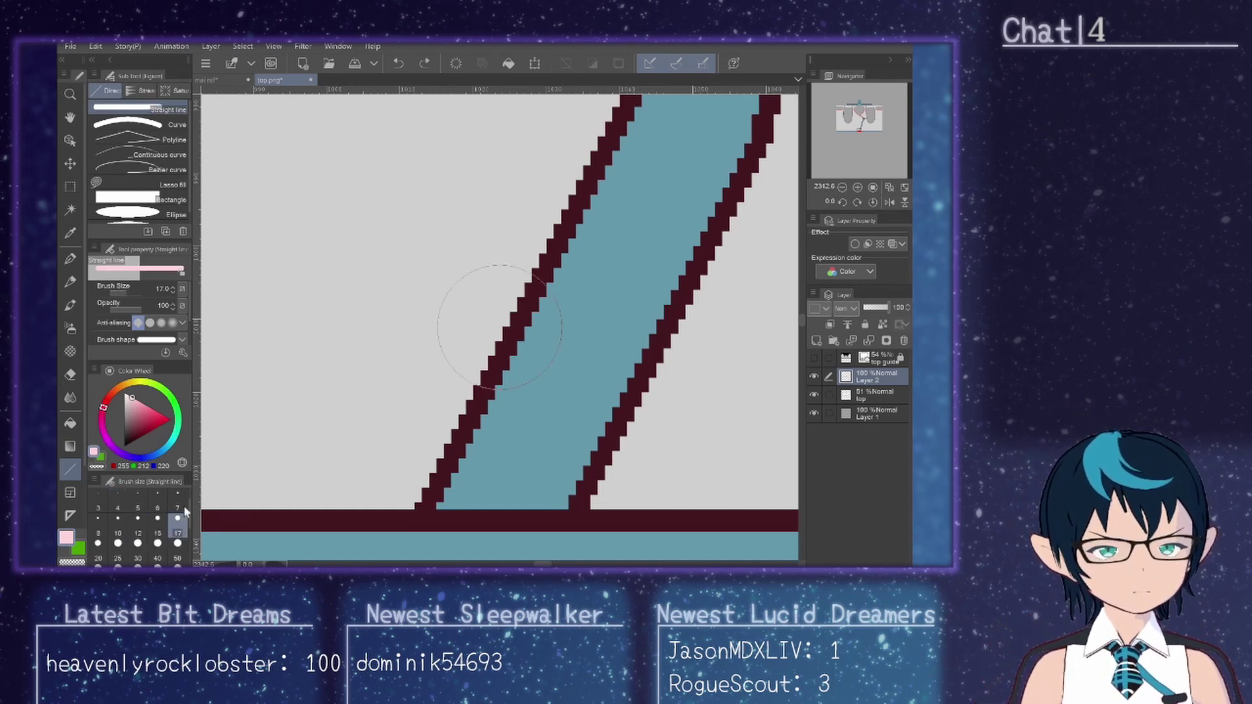
left_click(173, 287)
mouse_move(504, 502)
left_mouse_down()
mouse_move(487, 459)
mouse_move(500, 462)
left_mouse_up()
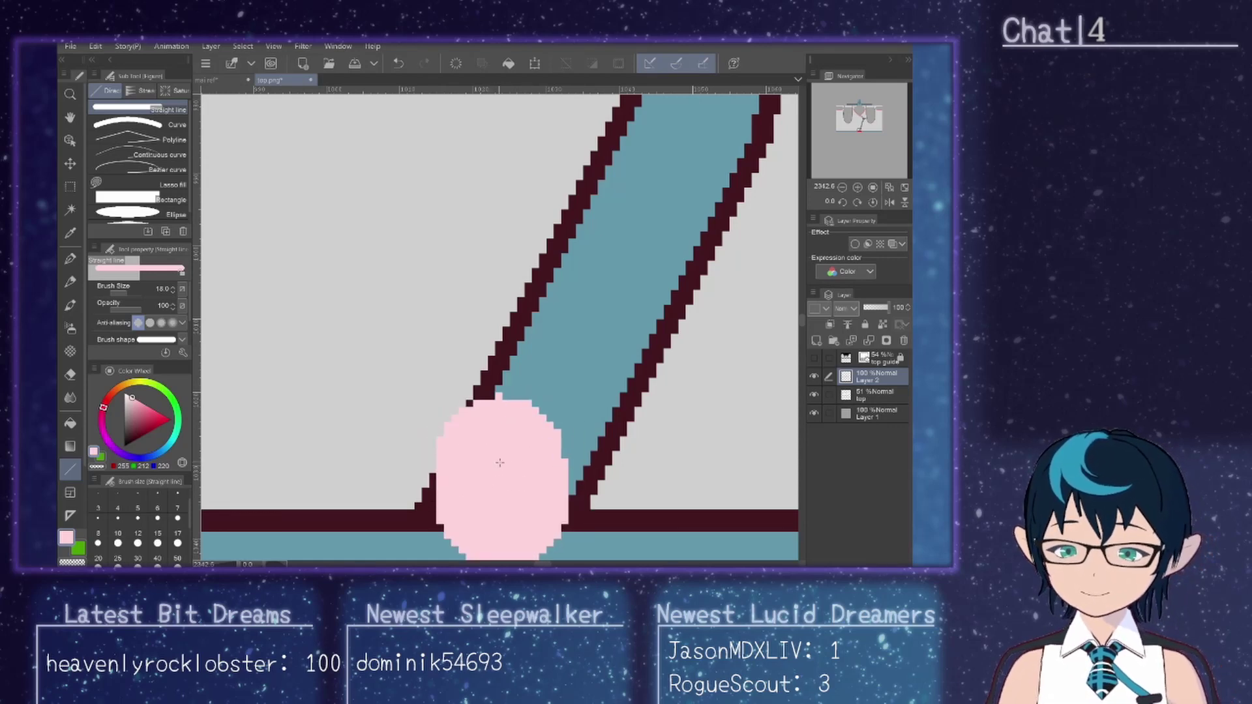
key("ctrl+z")
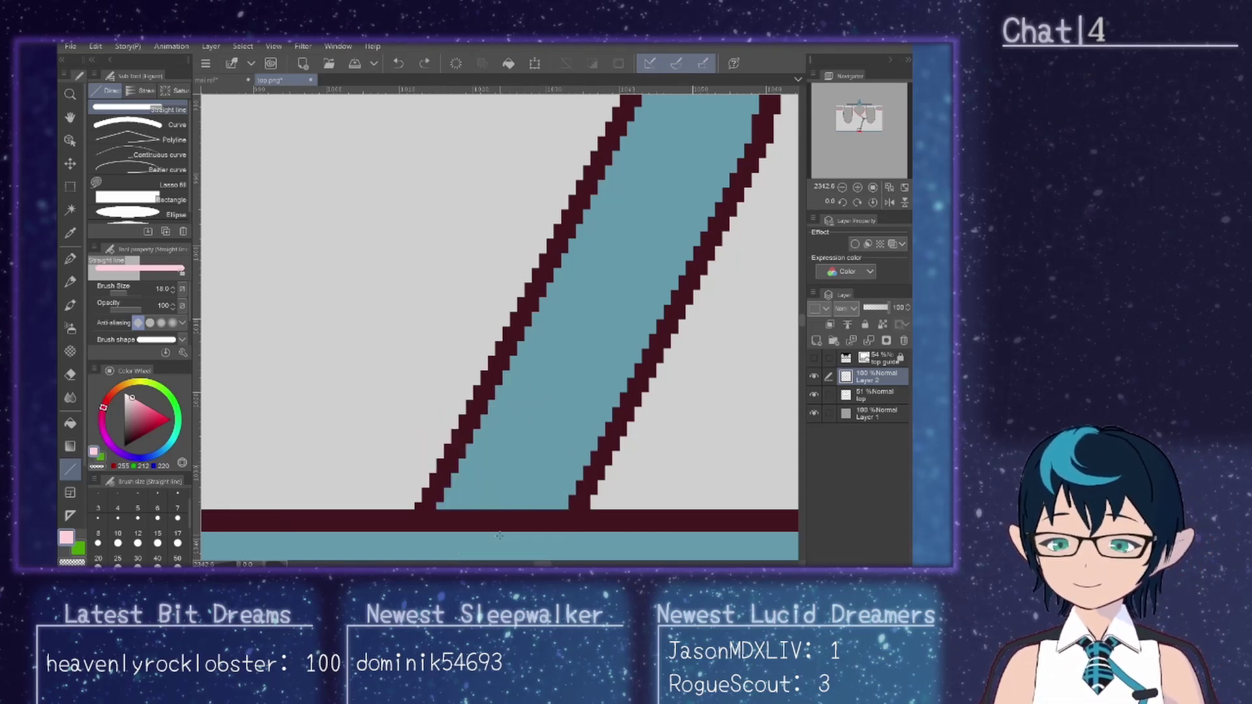
Step: Try a longer pale pink straight stroke of brush size 18 along the lower end of the strap
scroll(505, 531, "down", 2)
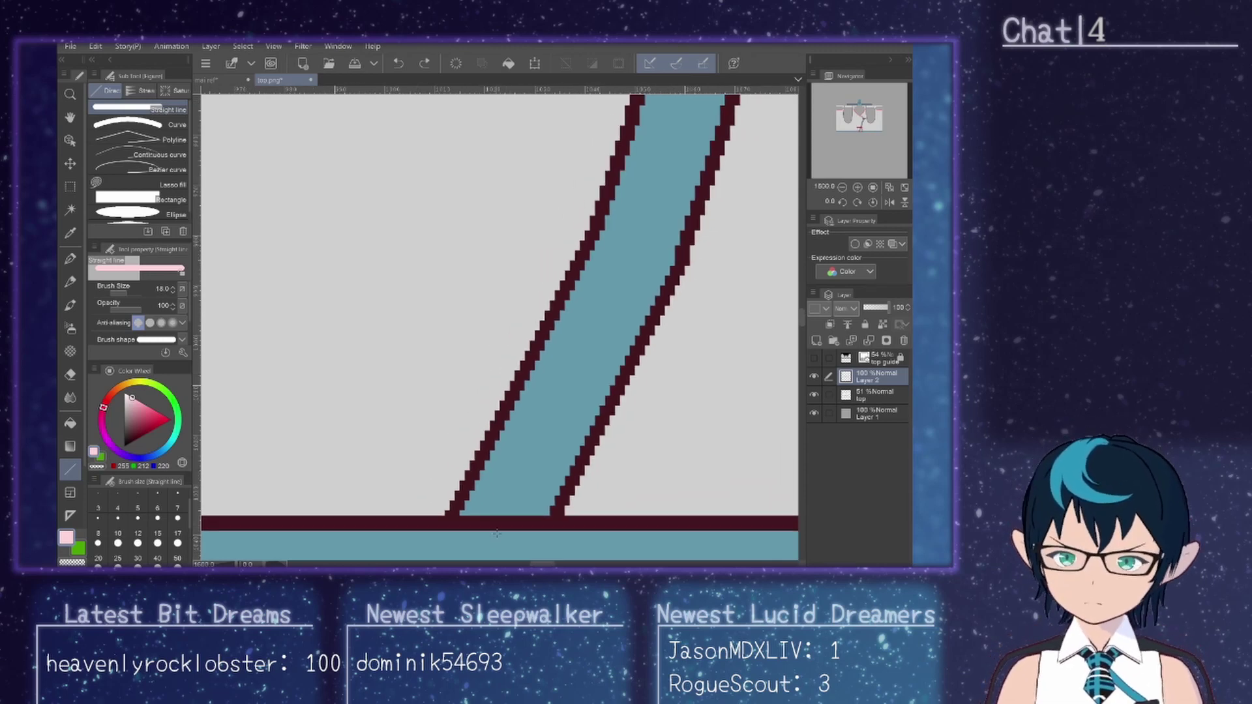
scroll(497, 534, "down", 2)
left_click_drag(510, 451, 502, 520)
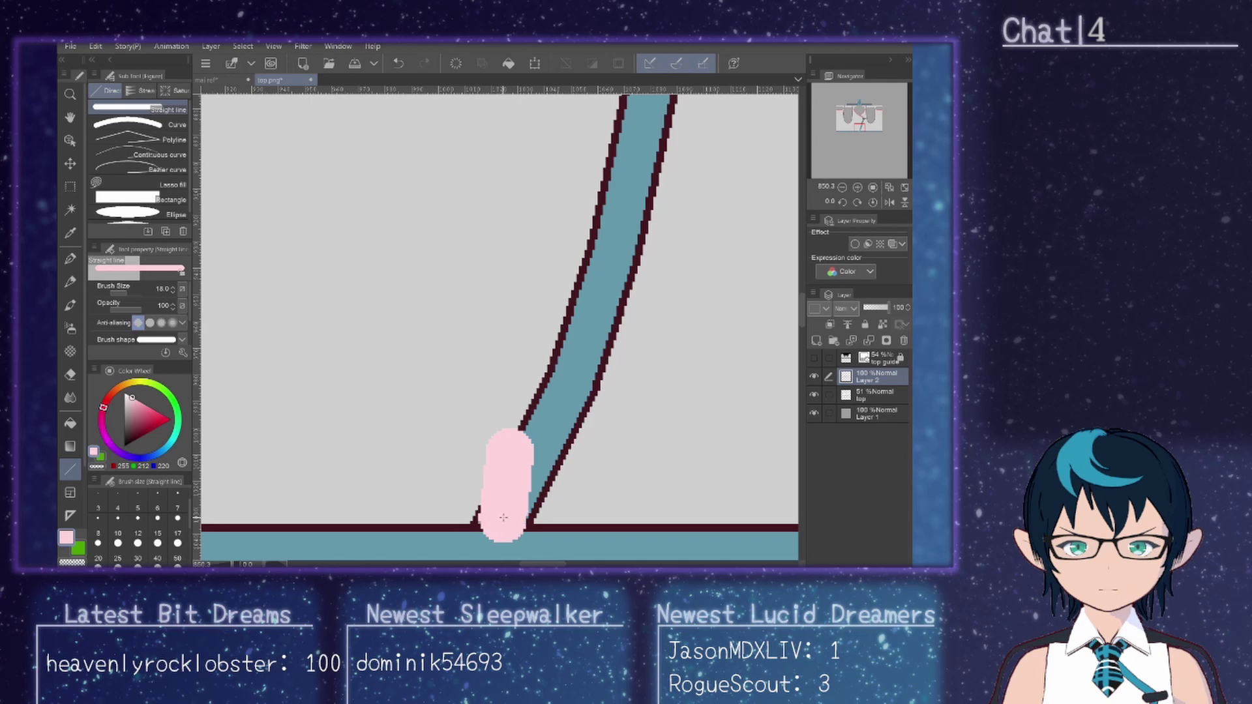
key("ctrl+z")
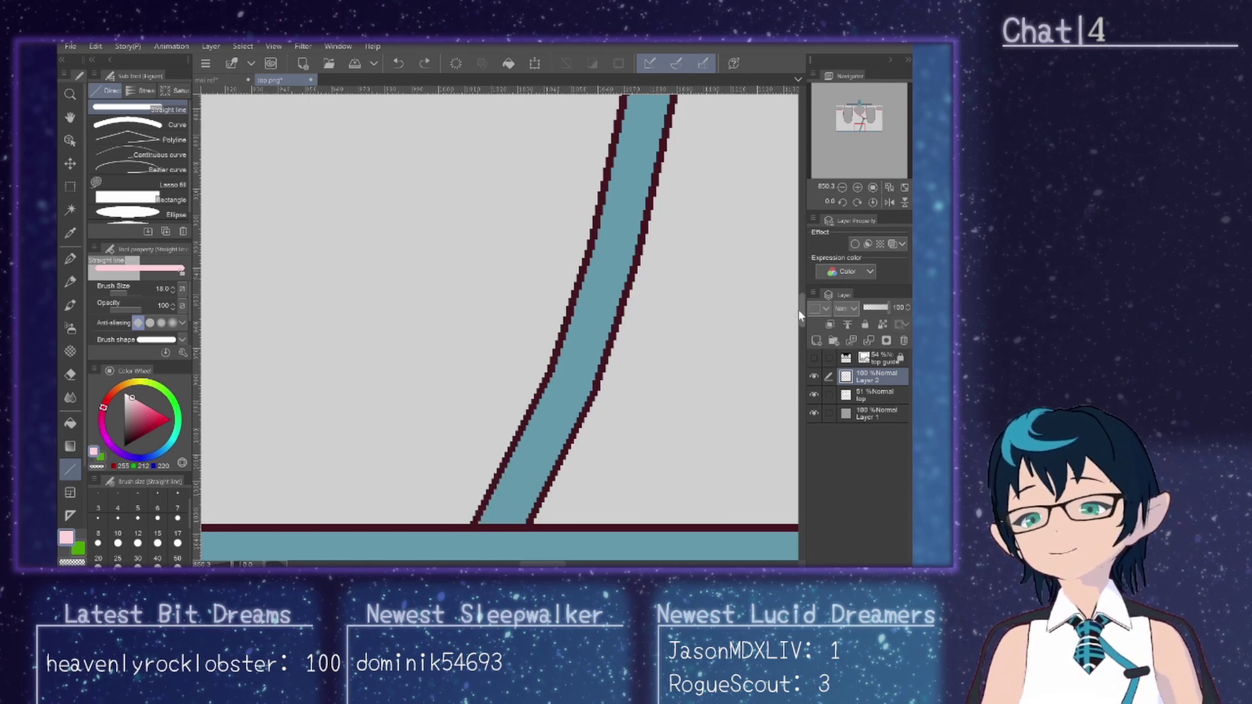
left_click_drag(800, 309, 806, 285)
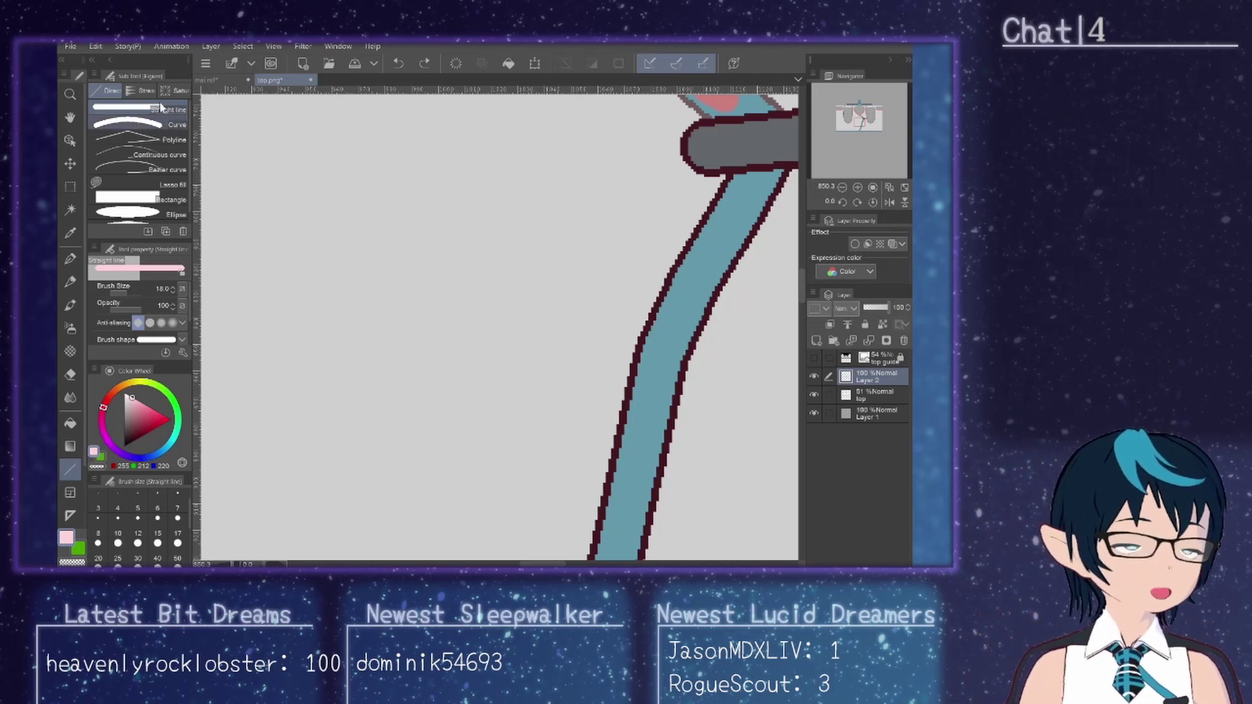
Step: In the character reference document, hide Layer 6, show Layer 7 Copy, sample the magenta of the chest ribbon, and return to the top texture
left_click(215, 79)
key("i")
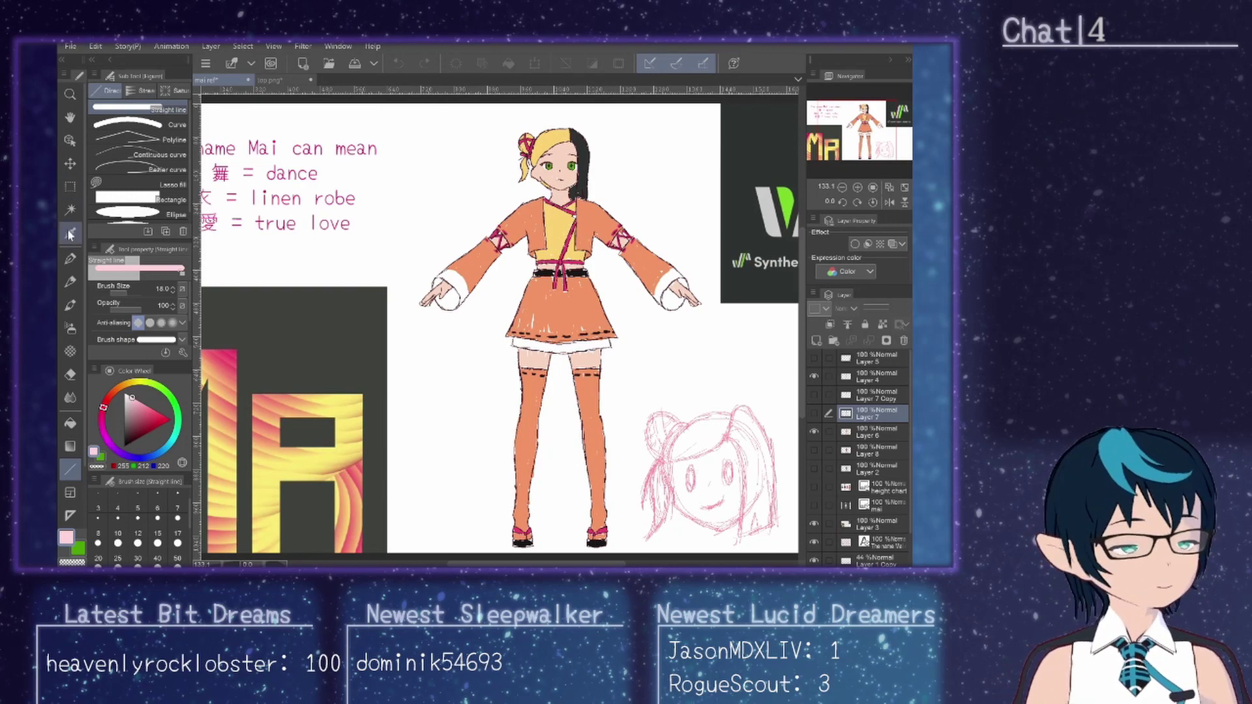
left_click(815, 432)
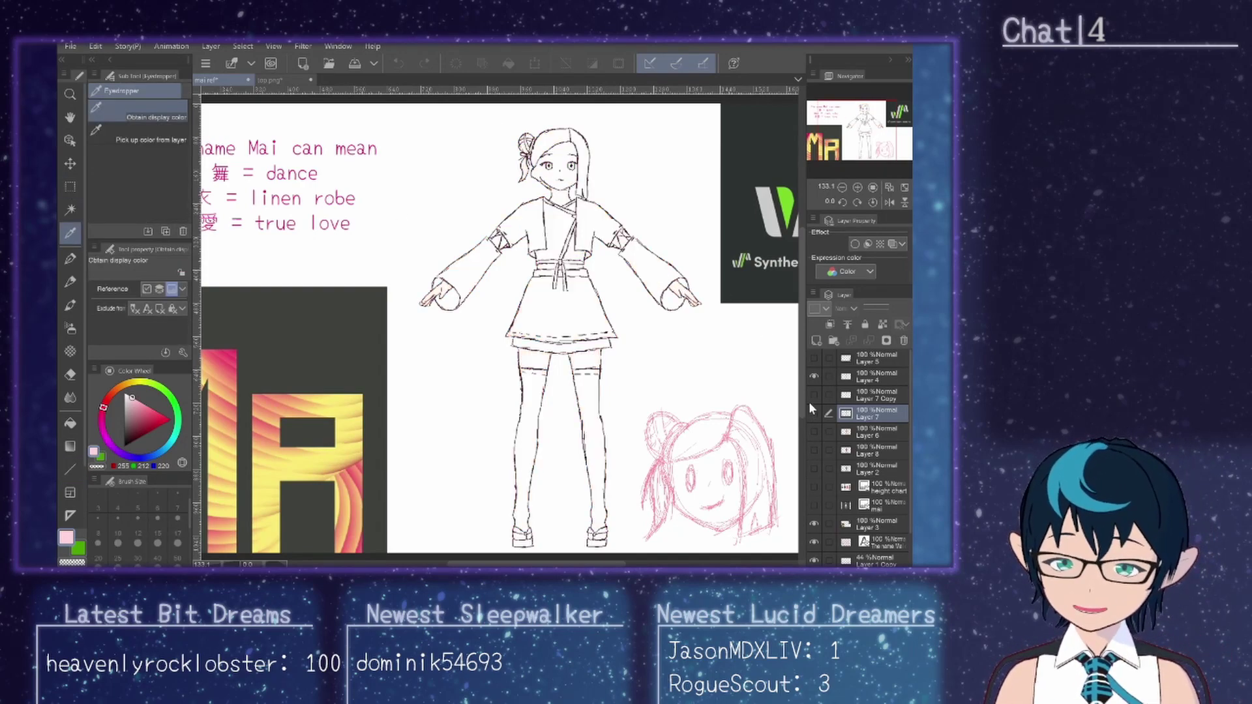
left_click(813, 395)
scroll(566, 232, "up", 10)
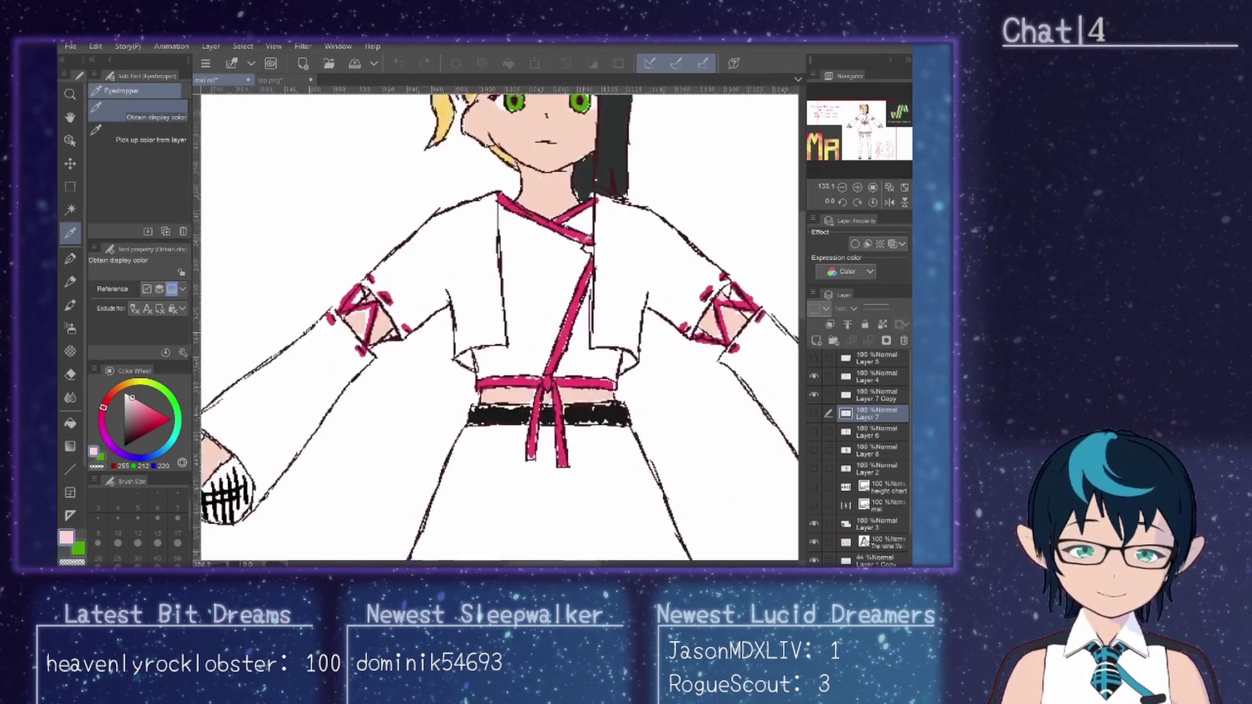
left_click(572, 350)
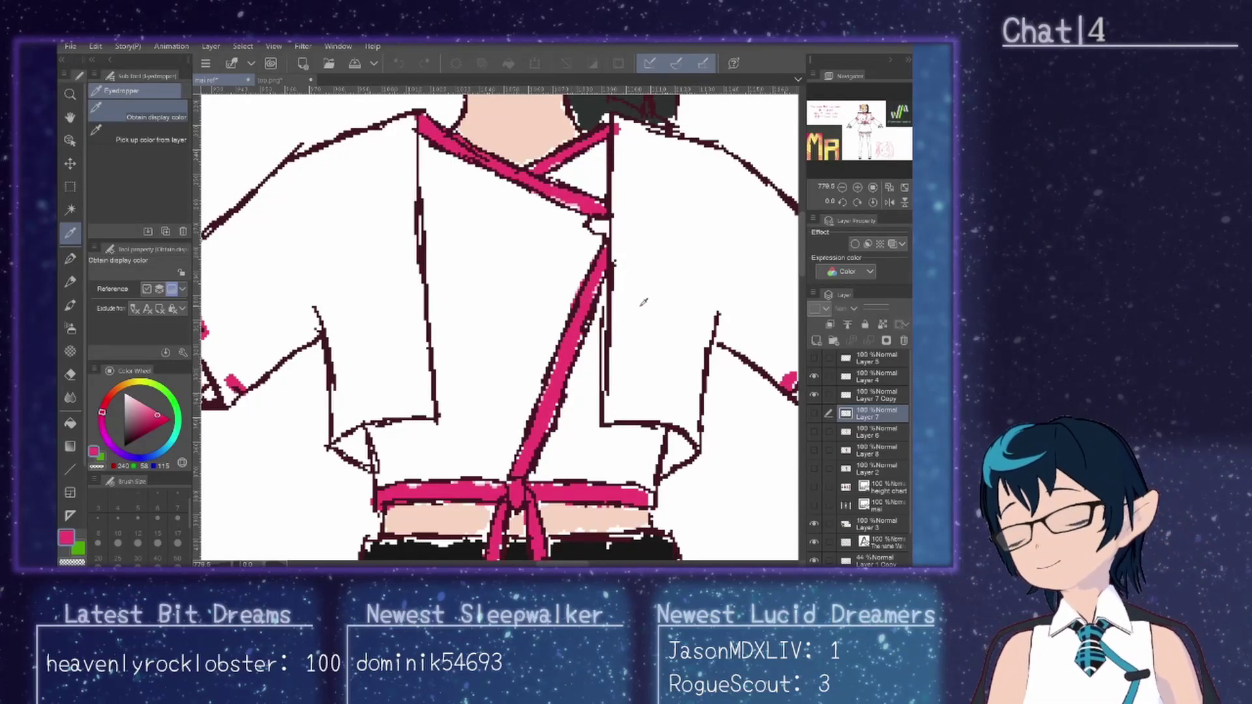
left_click(281, 83)
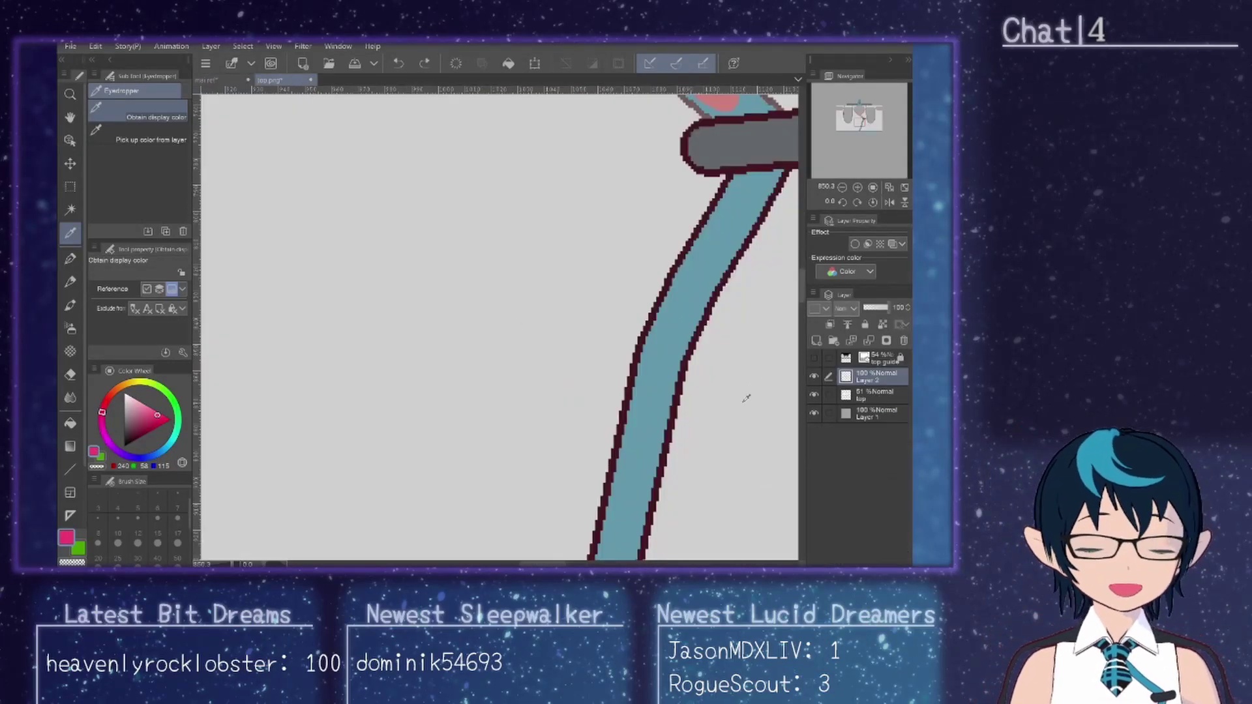
Step: Add a new raster layer directly above the top layer
scroll(736, 391, "down", 3)
left_click(882, 395)
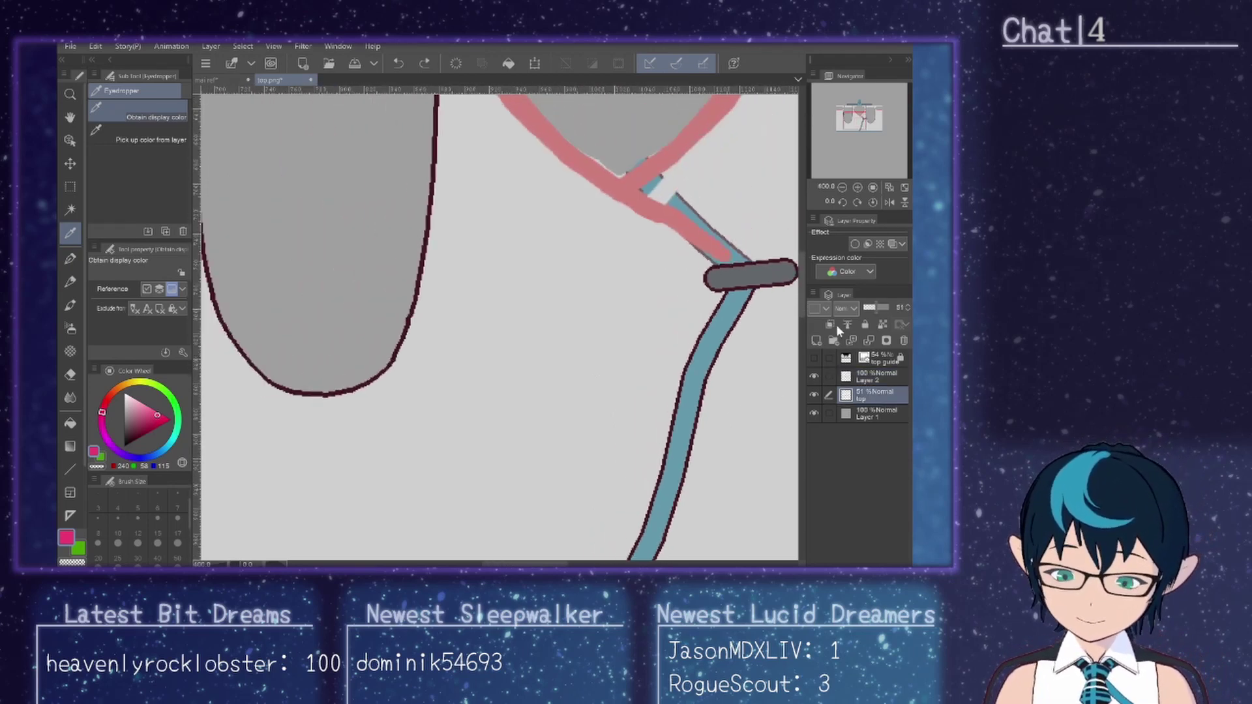
left_click(816, 340)
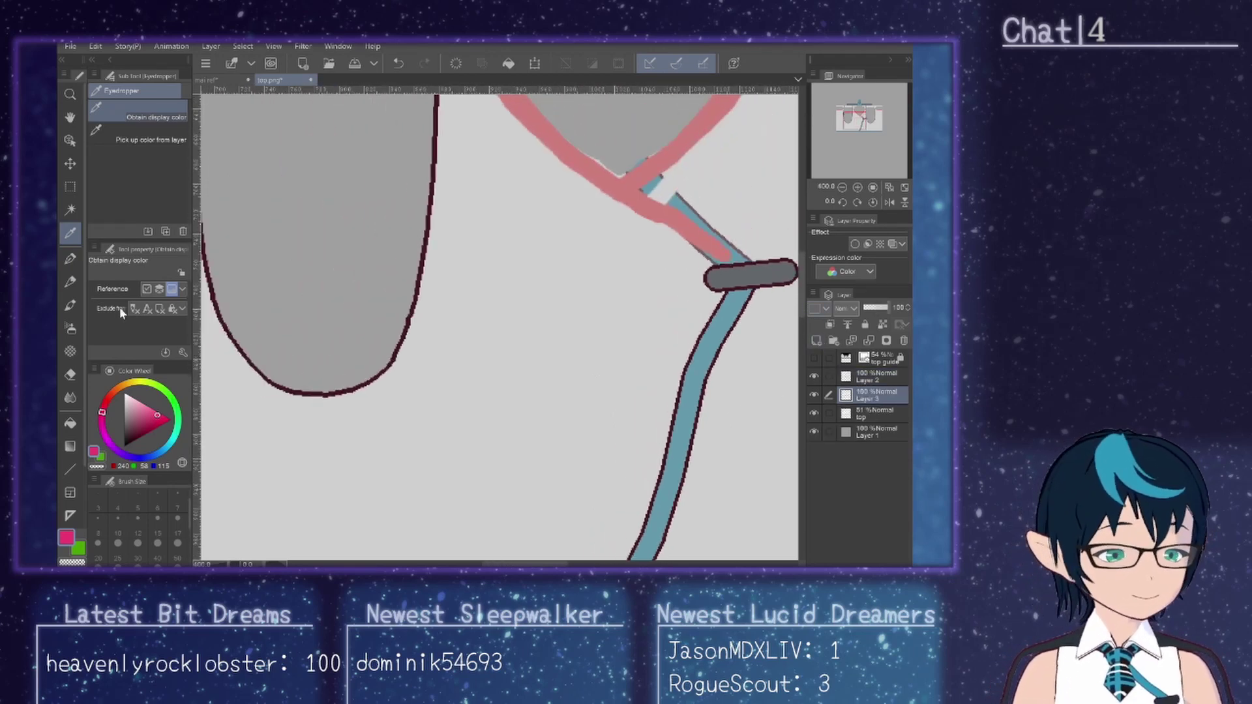
Step: Draw a magenta curve of brush size 18 over the pink guide, from the grey clasp up to the neckline's upper left end
left_click(70, 468)
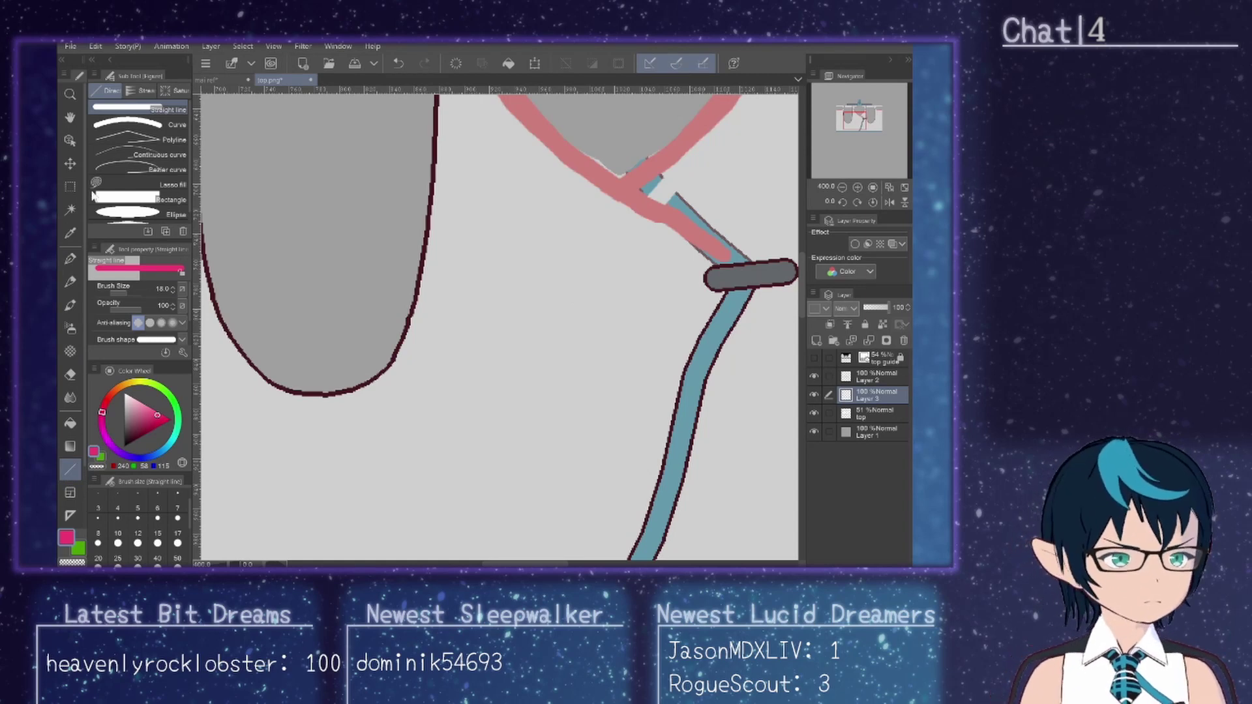
left_click(173, 123)
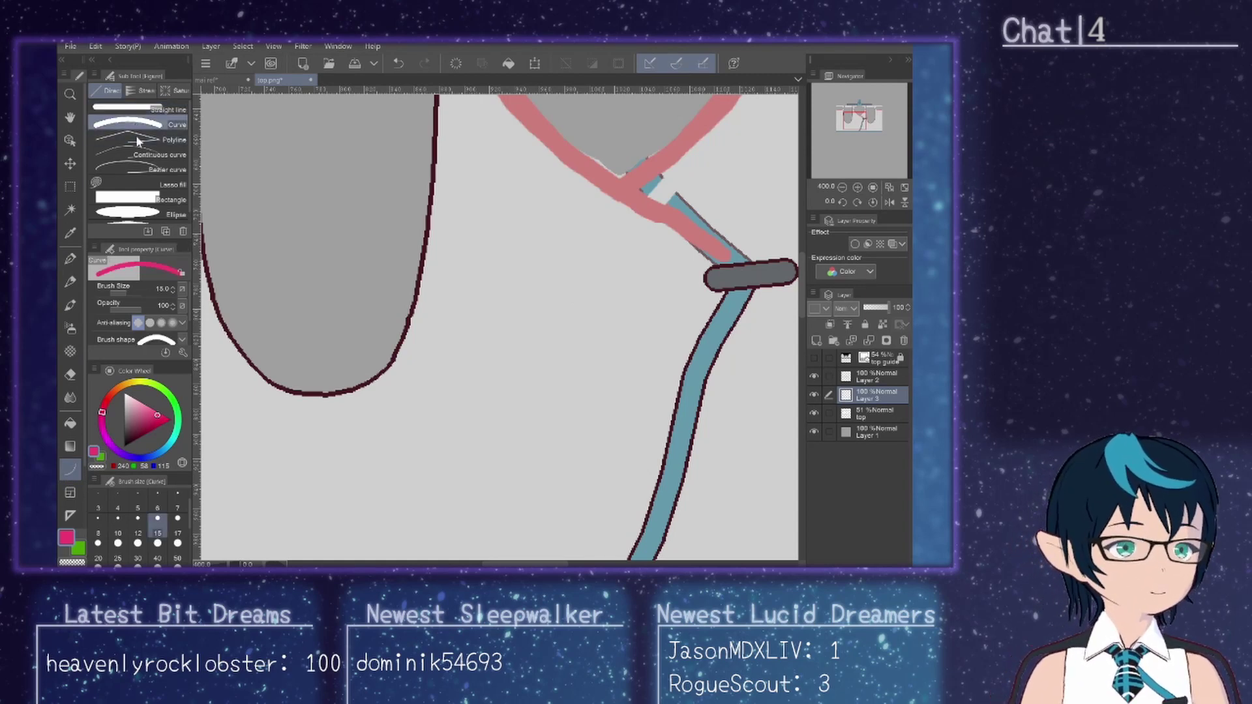
left_click(174, 285)
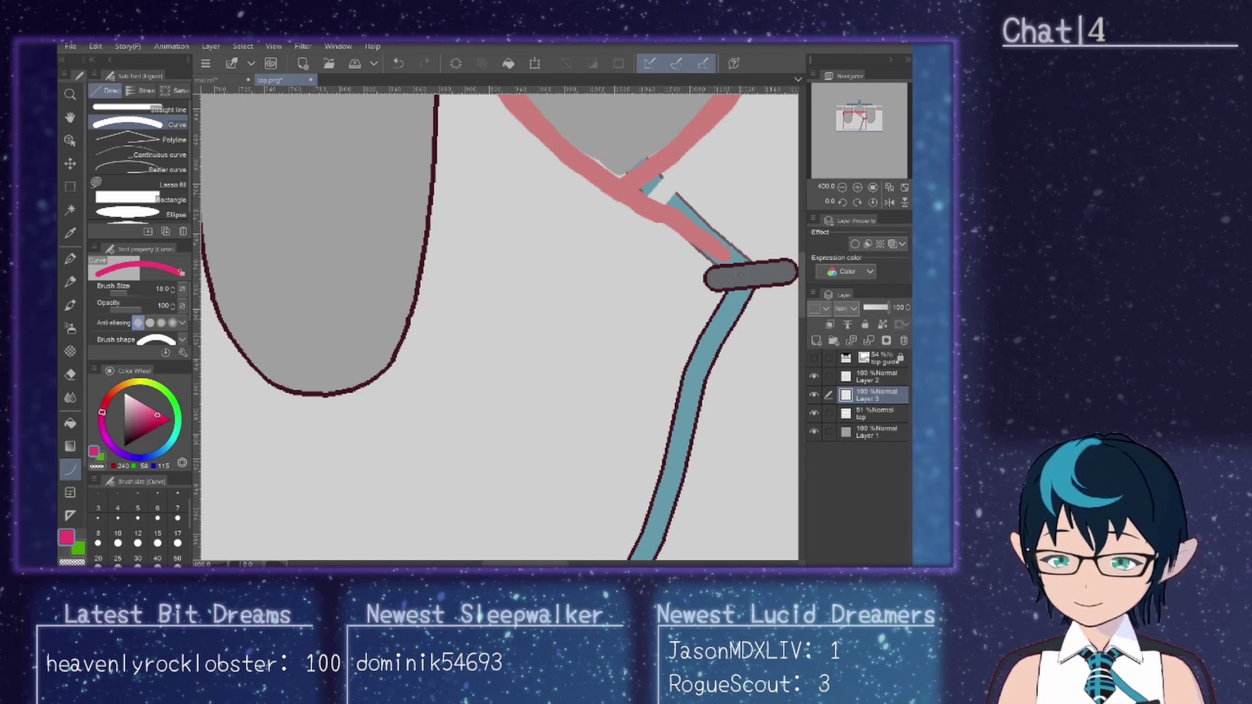
mouse_move(740, 274)
left_mouse_down()
mouse_move(695, 221)
mouse_move(618, 186)
mouse_move(620, 238)
left_mouse_up()
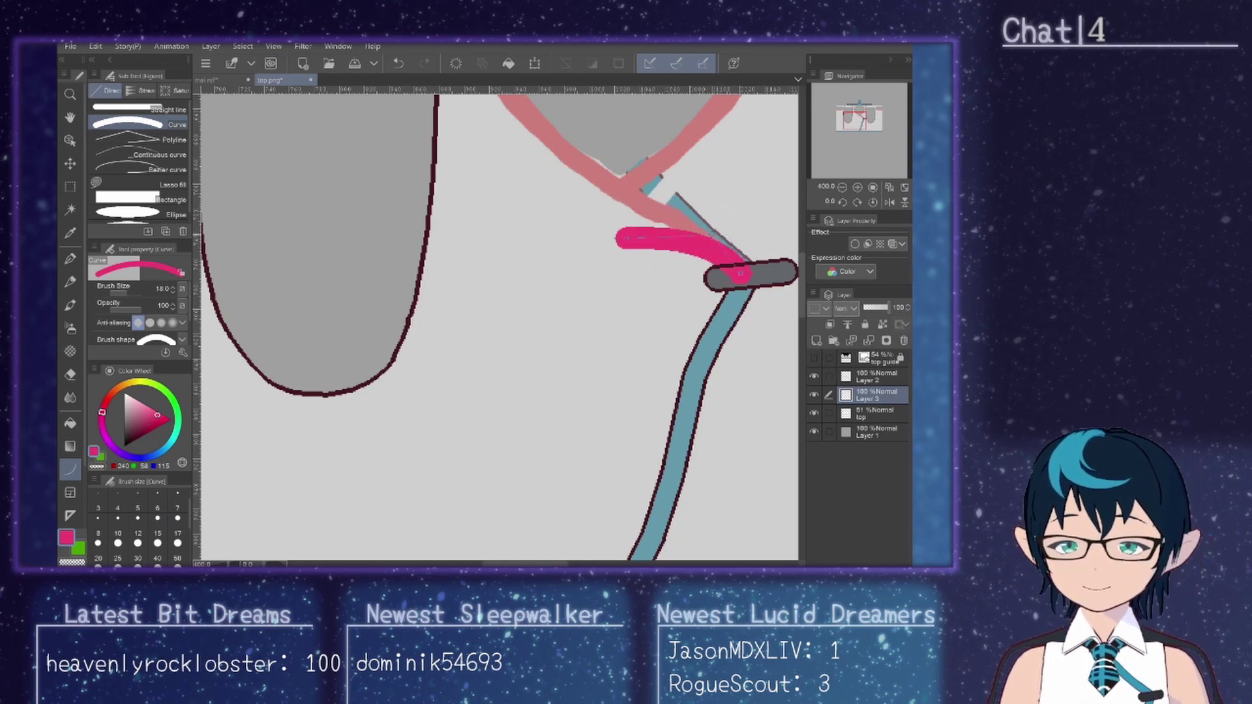
key("ctrl+z")
left_click_drag(741, 273, 464, 209)
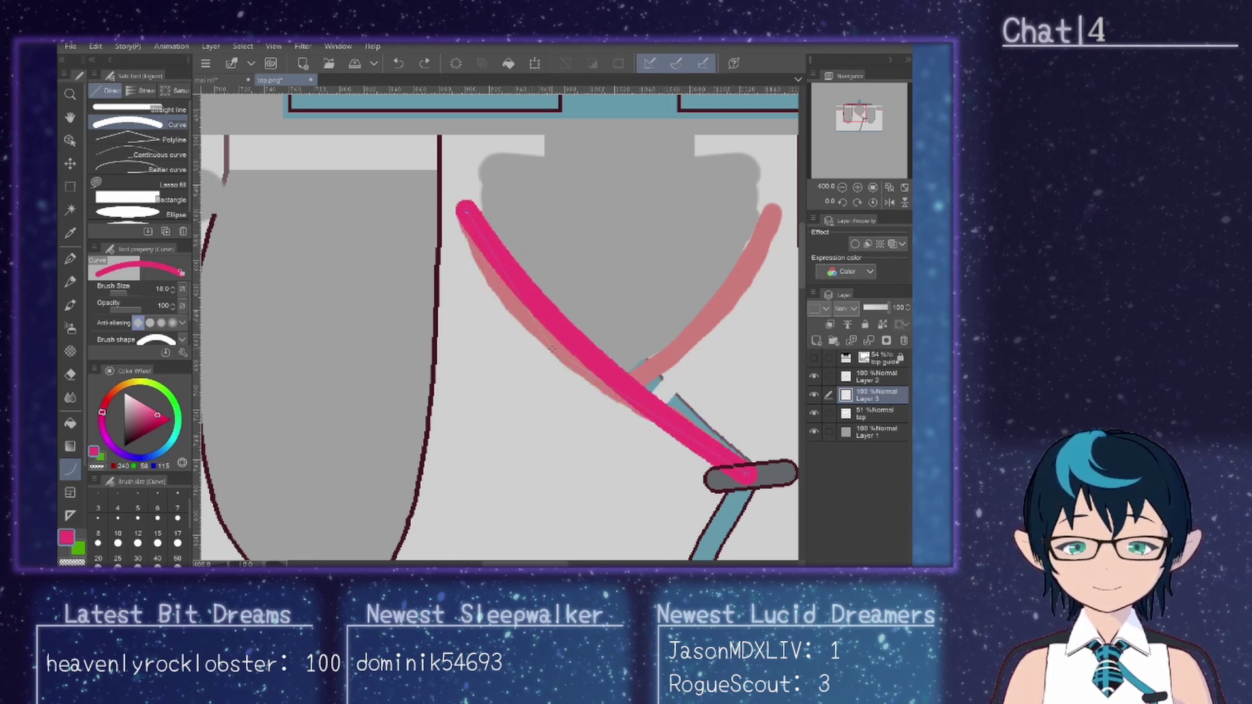
left_click(481, 313)
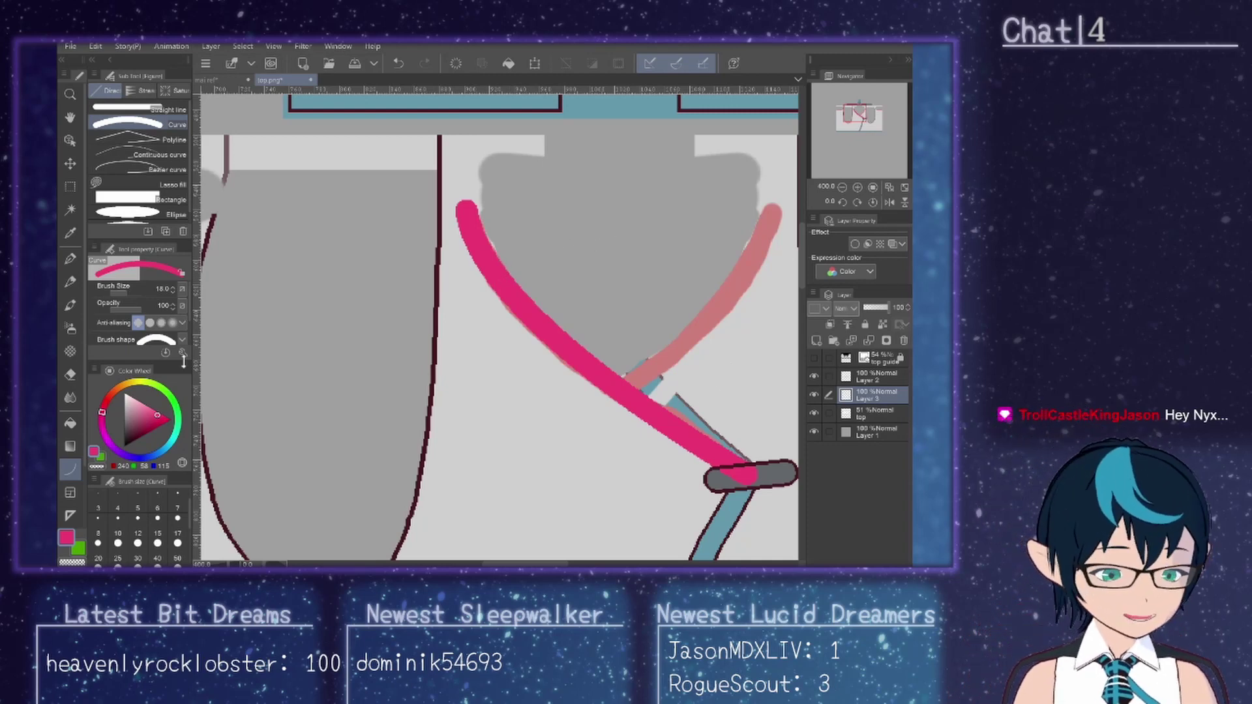
Step: Erase the end of the magenta curve overlapping the grey clasp with a hard eraser of brush size 17
left_click(70, 374)
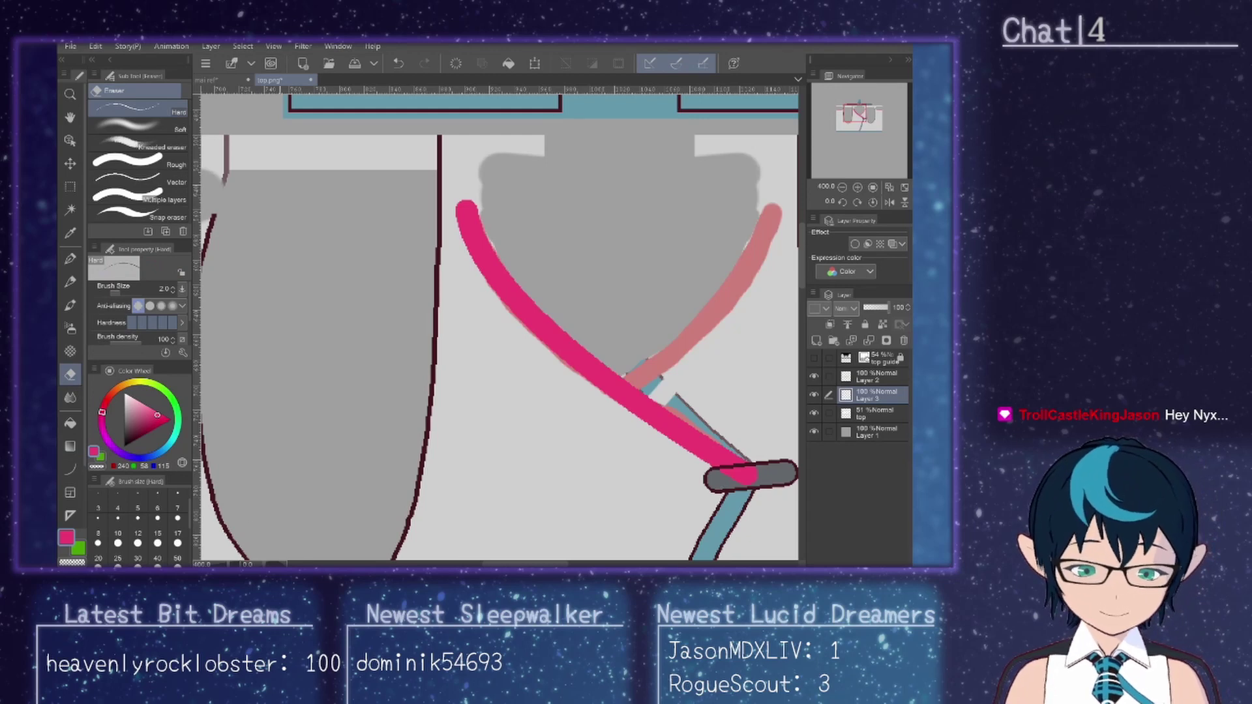
left_click(178, 533)
scroll(759, 469, "up", 5)
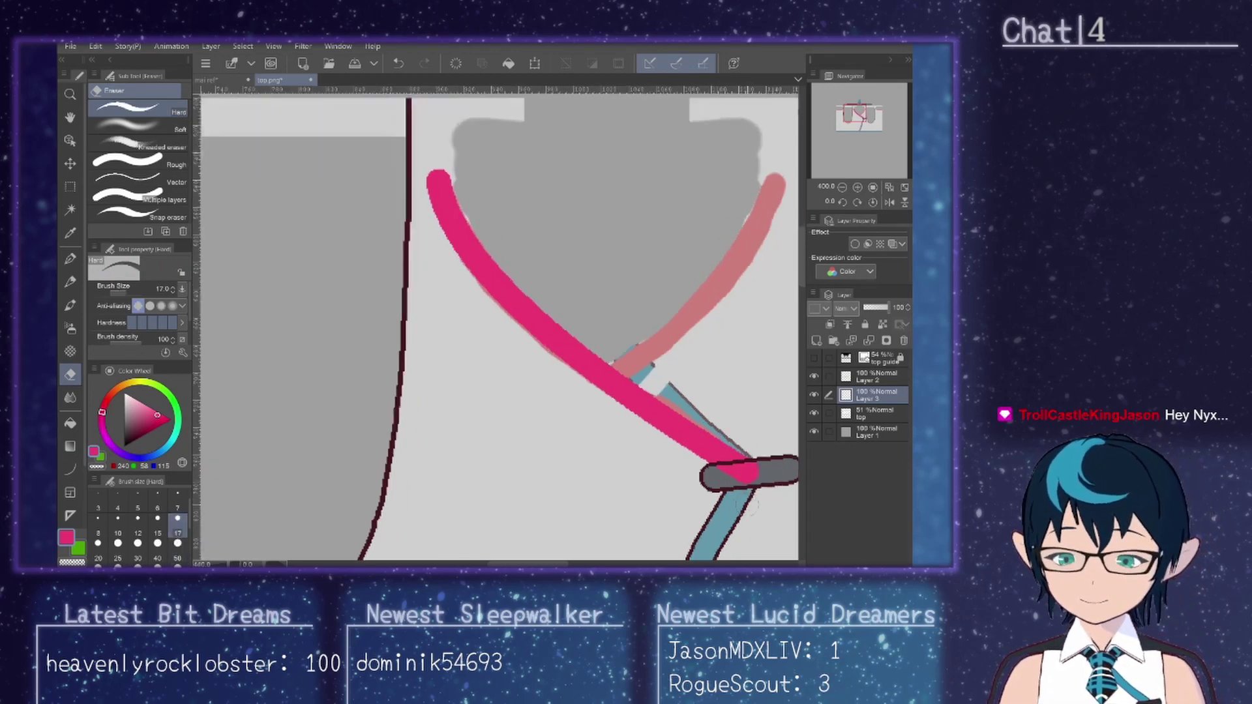
mouse_move(764, 443)
left_mouse_down()
mouse_move(685, 442)
mouse_move(737, 442)
left_mouse_up()
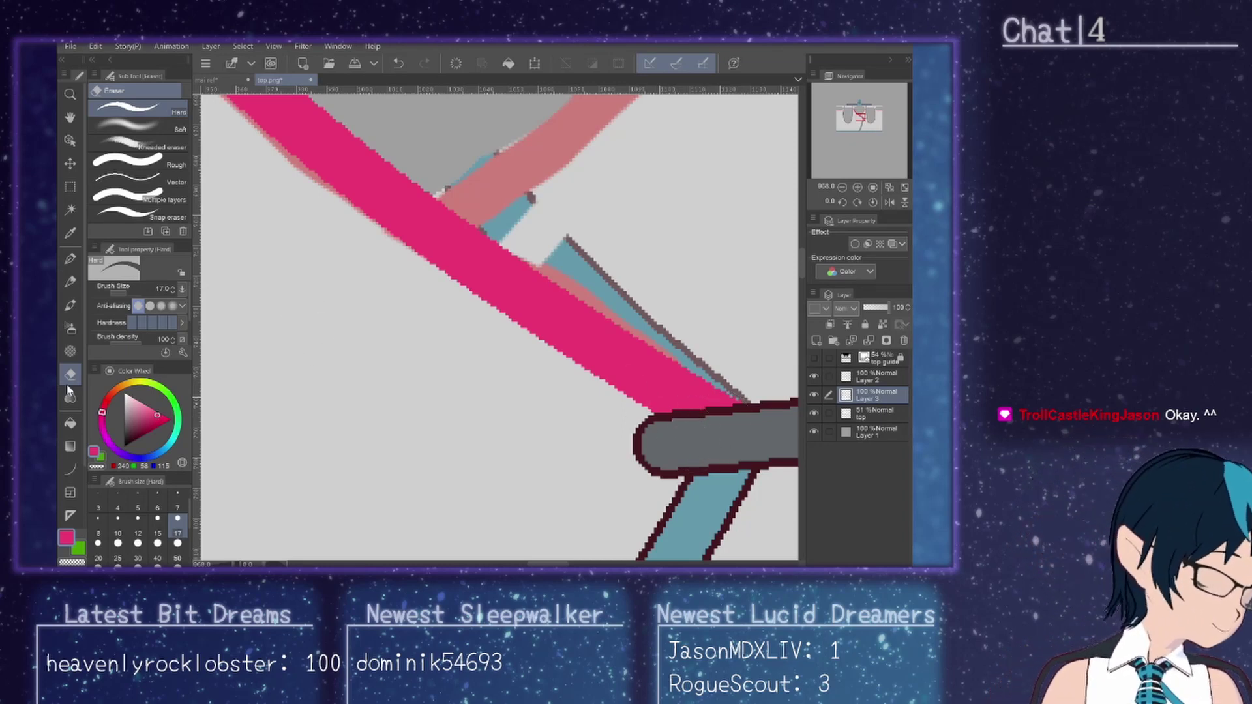
Step: Test a size 7 G-pen stroke on the strap below the clasp, undo it, and turn the pen's anti-aliasing off
left_click(70, 258)
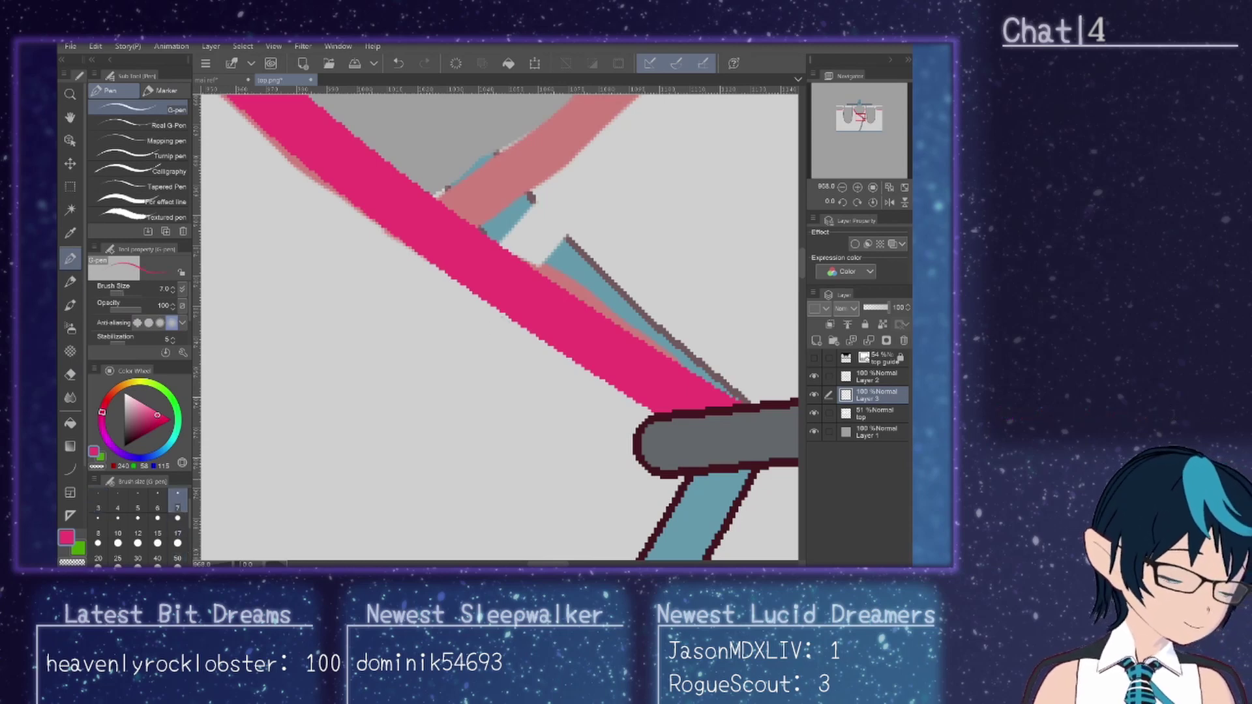
scroll(731, 515, "up", 3)
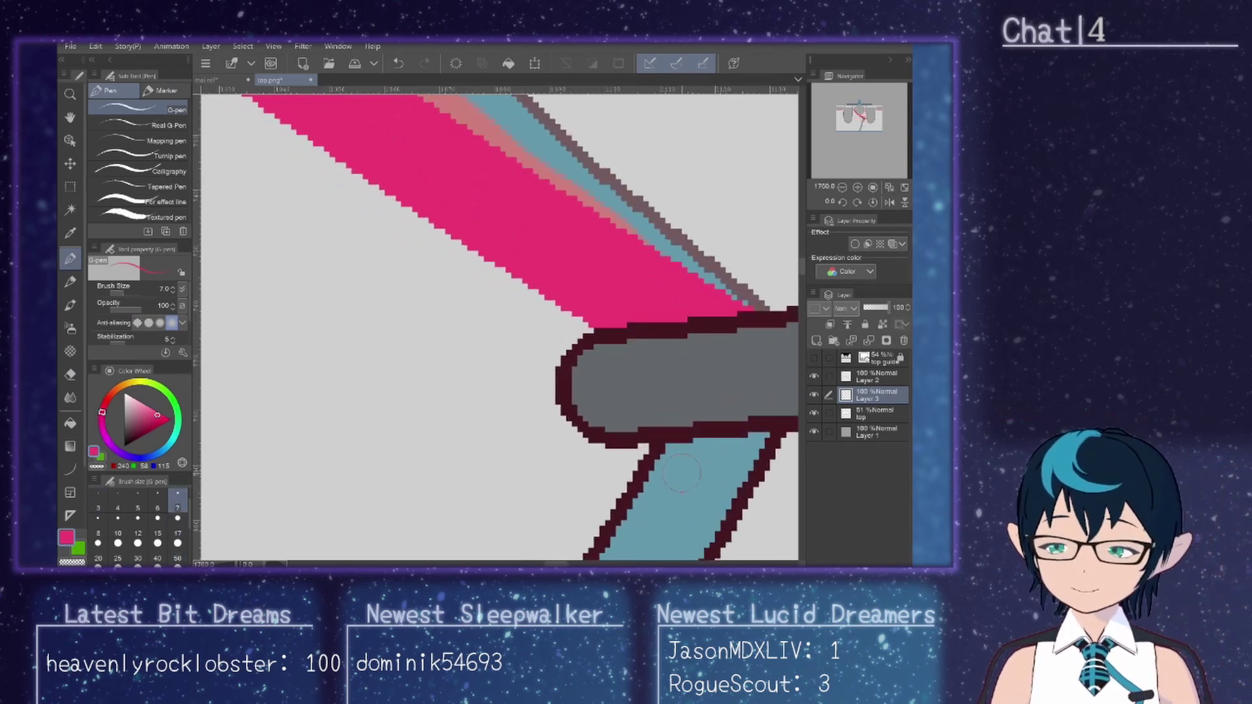
left_click_drag(802, 266, 802, 276)
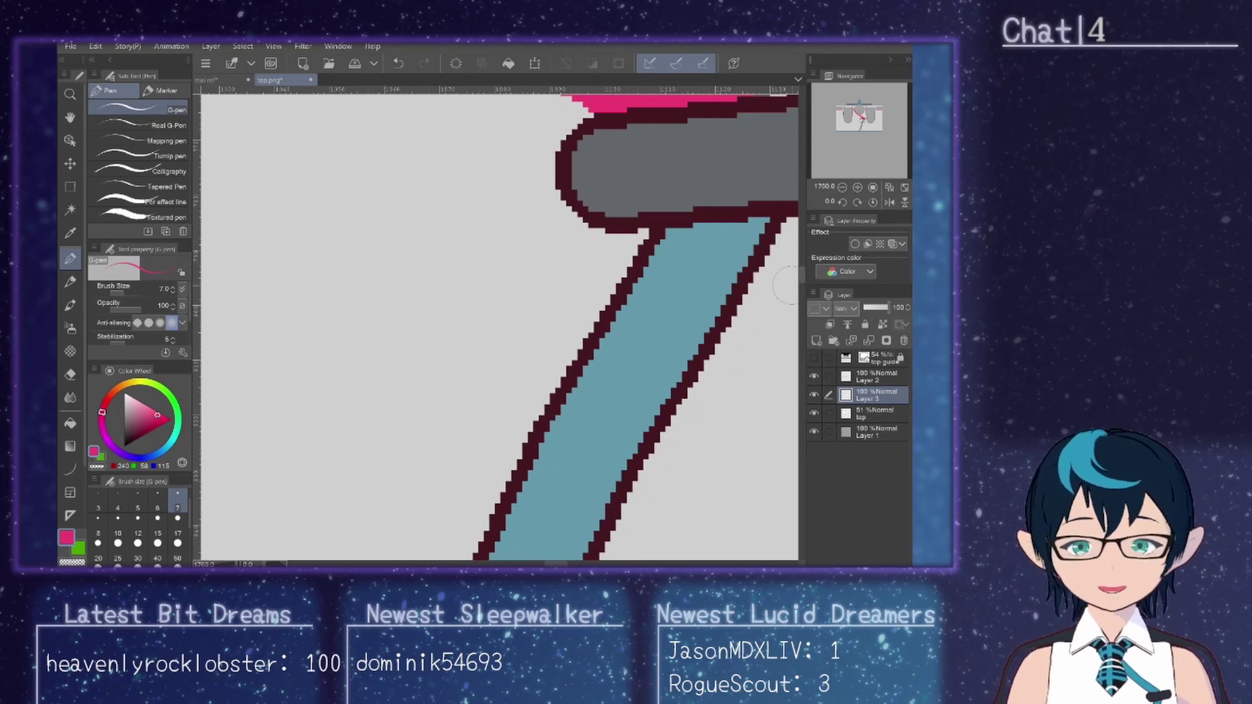
left_click_drag(678, 236, 672, 271)
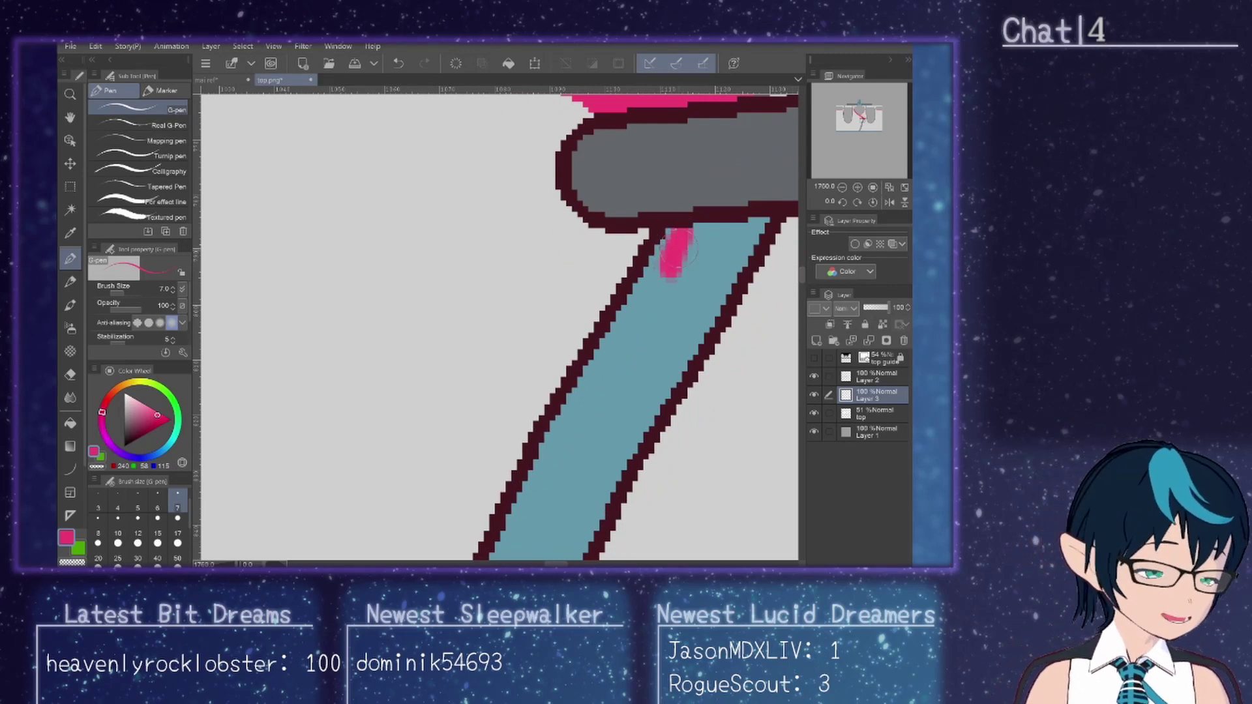
key("ctrl+z")
left_click(139, 322)
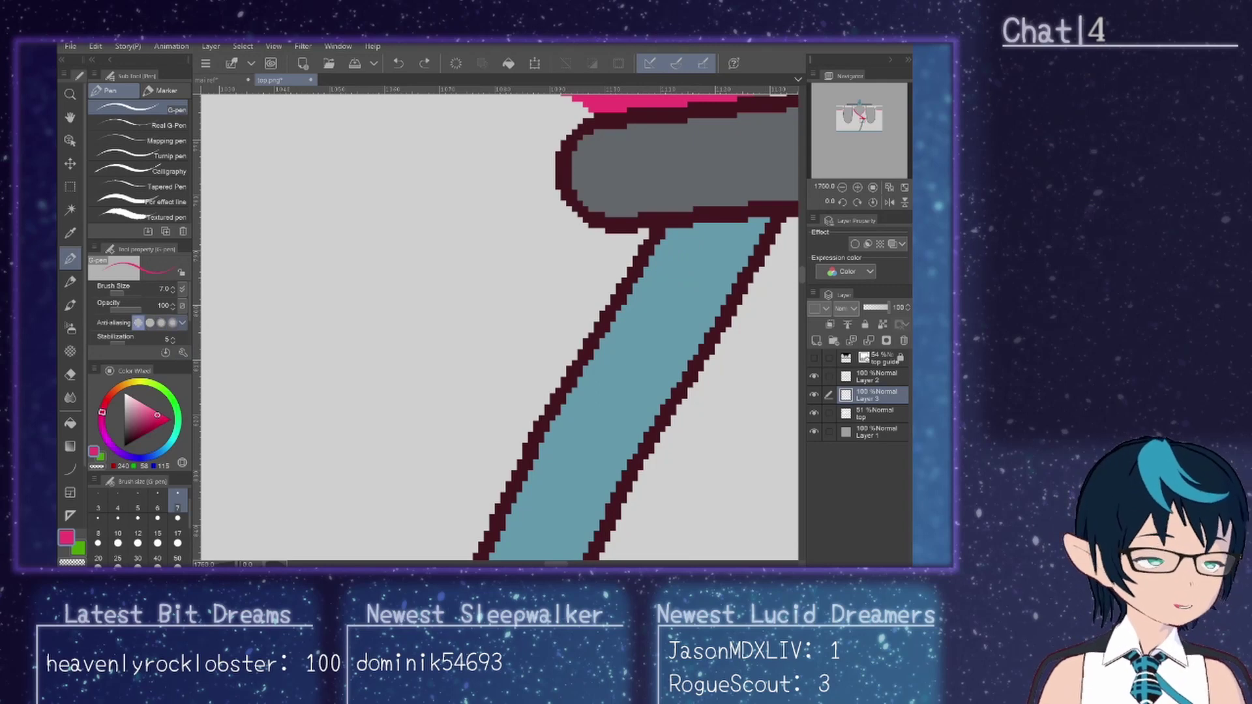
Step: Paint the upper end of the strap just below the grey clasp magenta on the new layer
mouse_move(682, 243)
left_mouse_down()
mouse_move(685, 221)
mouse_move(704, 287)
mouse_move(748, 220)
mouse_move(708, 326)
left_mouse_up()
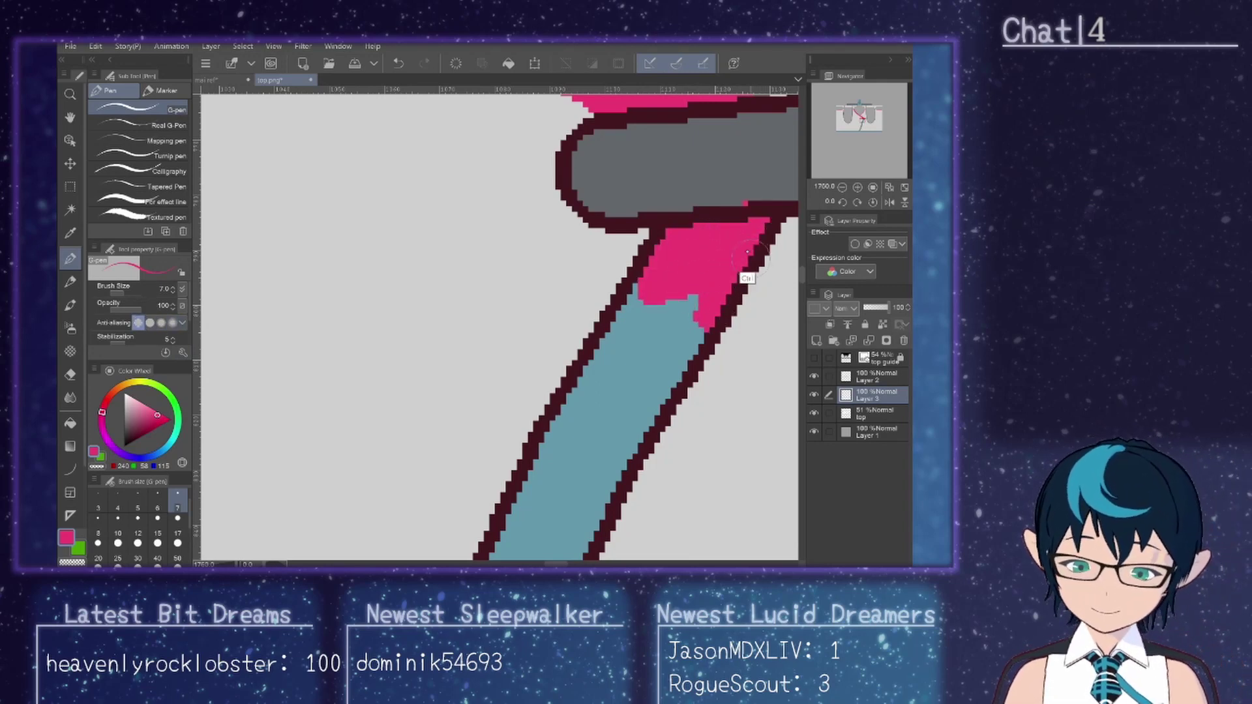
key("ctrl+z")
mouse_move(734, 238)
left_mouse_down()
mouse_move(685, 272)
mouse_move(657, 276)
mouse_move(674, 239)
mouse_move(665, 293)
mouse_move(633, 326)
mouse_move(648, 291)
mouse_move(626, 331)
mouse_move(659, 292)
mouse_move(654, 339)
mouse_move(696, 261)
mouse_move(688, 307)
mouse_move(742, 213)
left_mouse_up()
Step: Hide the top layer and erase the magenta spill above the clasp's lower outline
left_click(814, 413)
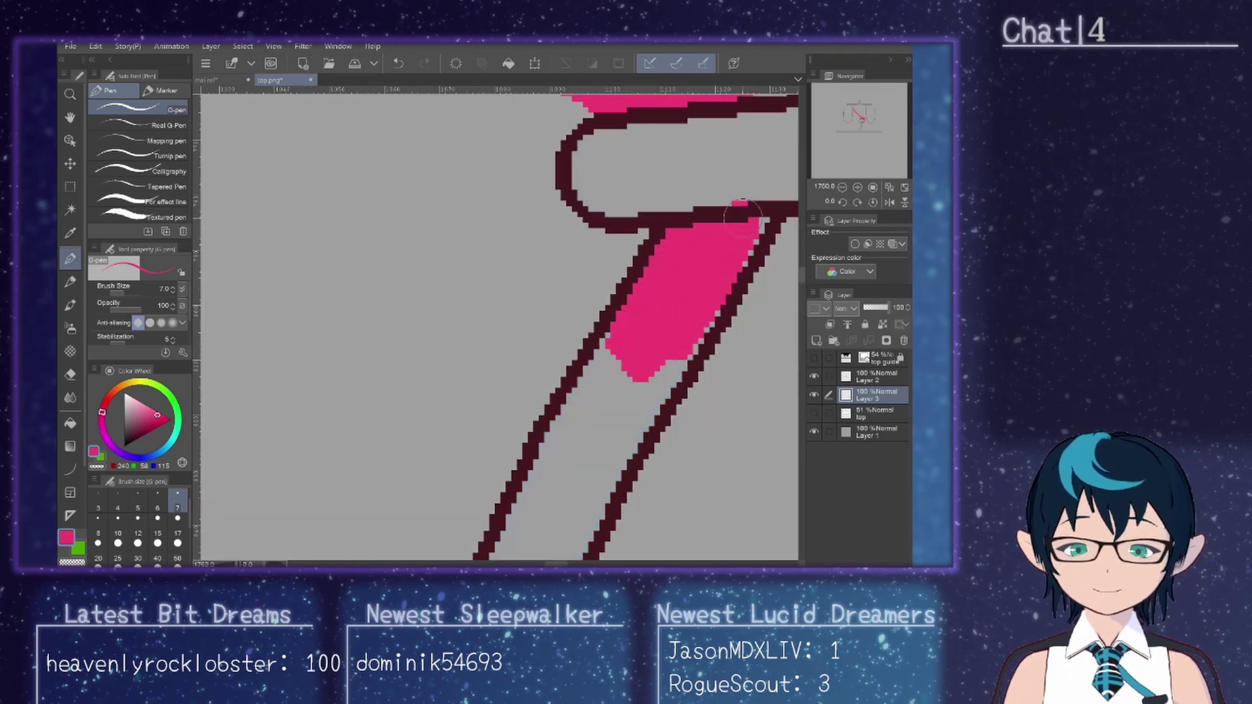
key("e")
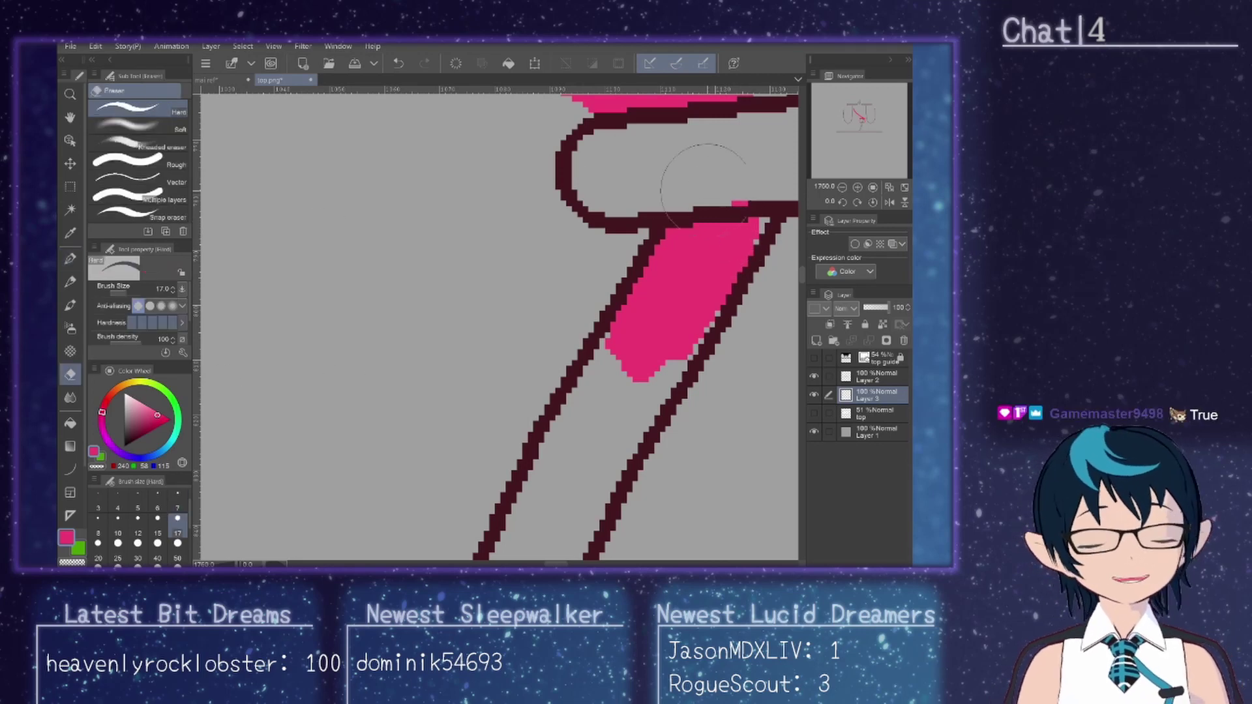
key("p")
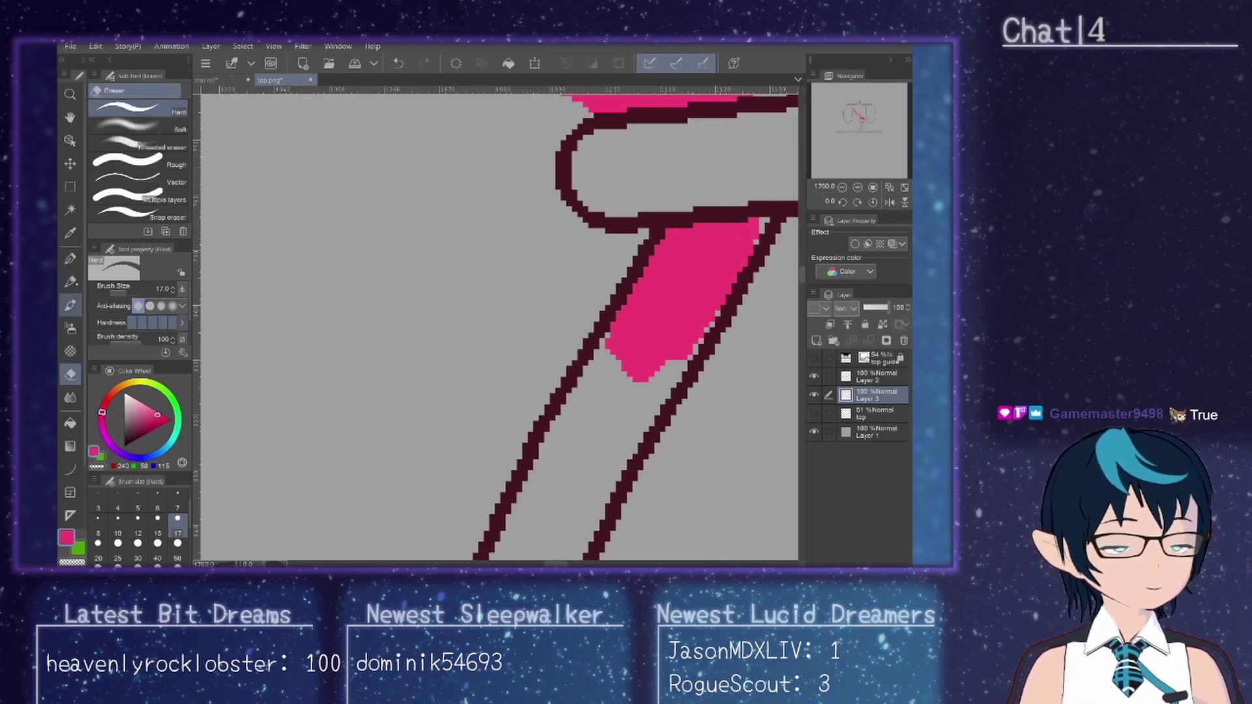
Step: Paint the strap below the grey clasp magenta between its outlines, from the clasp down through the middle, using the size 7 G-pen
mouse_move(736, 241)
left_mouse_down()
mouse_move(633, 411)
mouse_move(645, 383)
mouse_move(628, 440)
mouse_move(645, 345)
mouse_move(581, 450)
mouse_move(622, 336)
left_mouse_up()
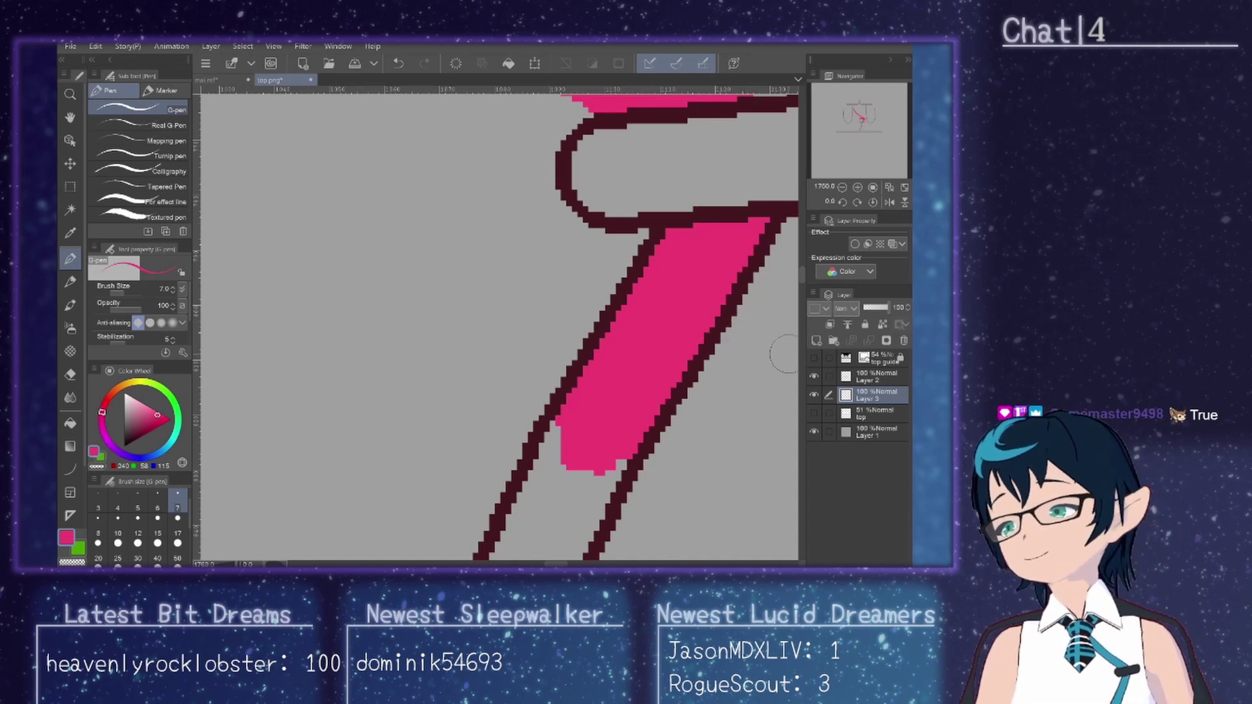
scroll(499, 326, "down", 5)
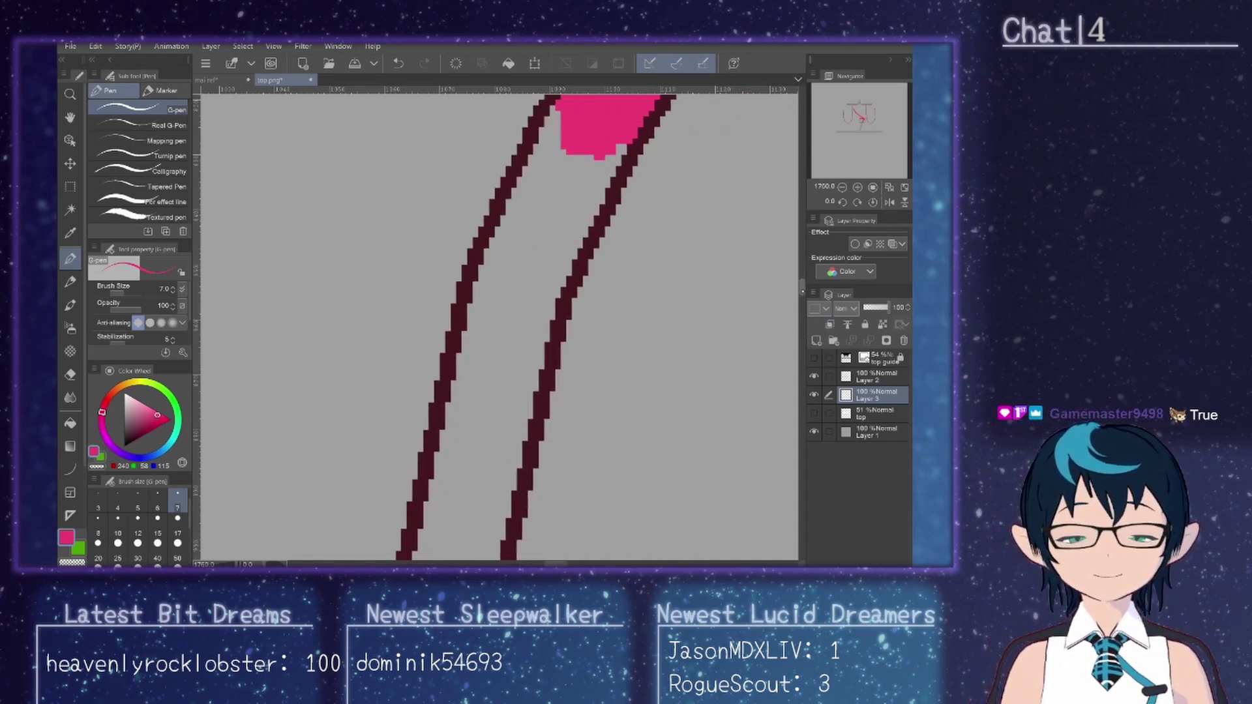
mouse_move(590, 195)
left_mouse_down()
mouse_move(541, 218)
mouse_move(559, 228)
mouse_move(532, 265)
mouse_move(598, 184)
mouse_move(620, 209)
mouse_move(603, 261)
mouse_move(621, 219)
mouse_move(551, 330)
mouse_move(519, 421)
mouse_move(515, 307)
mouse_move(540, 250)
mouse_move(499, 306)
mouse_move(486, 300)
mouse_move(466, 367)
mouse_move(483, 432)
mouse_move(469, 485)
mouse_move(499, 519)
mouse_move(525, 444)
left_mouse_up()
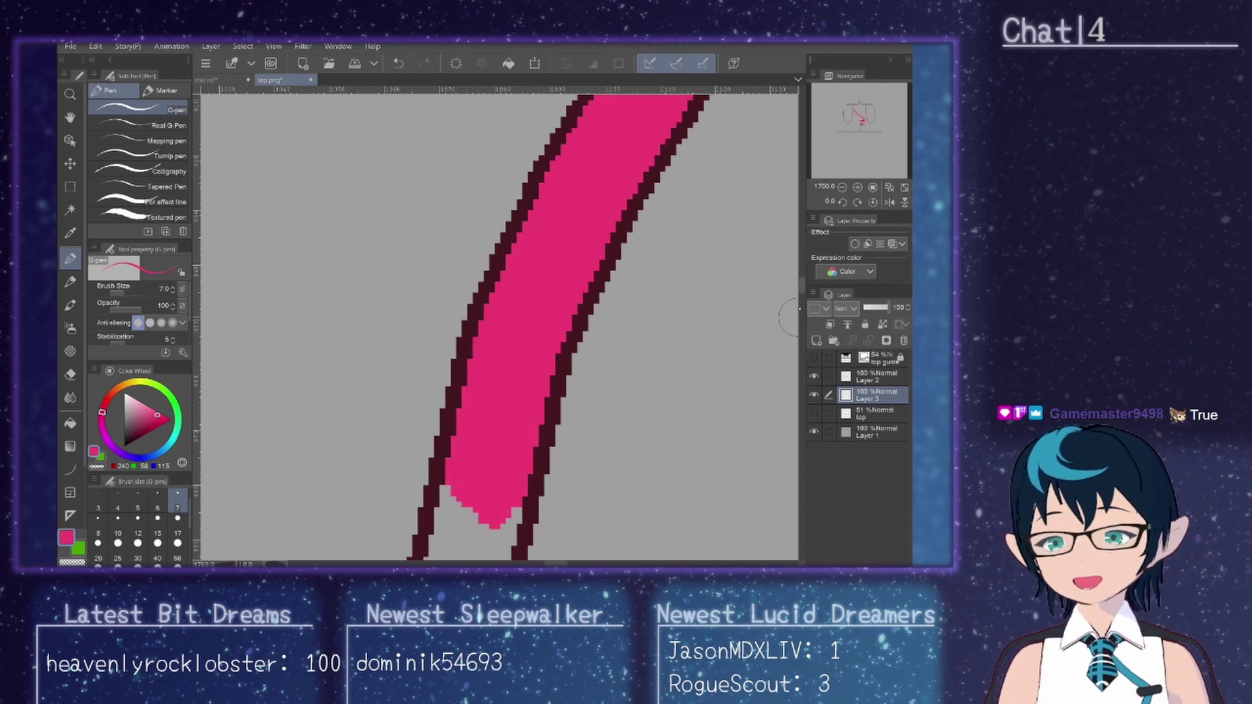
scroll(775, 293, "down", 5)
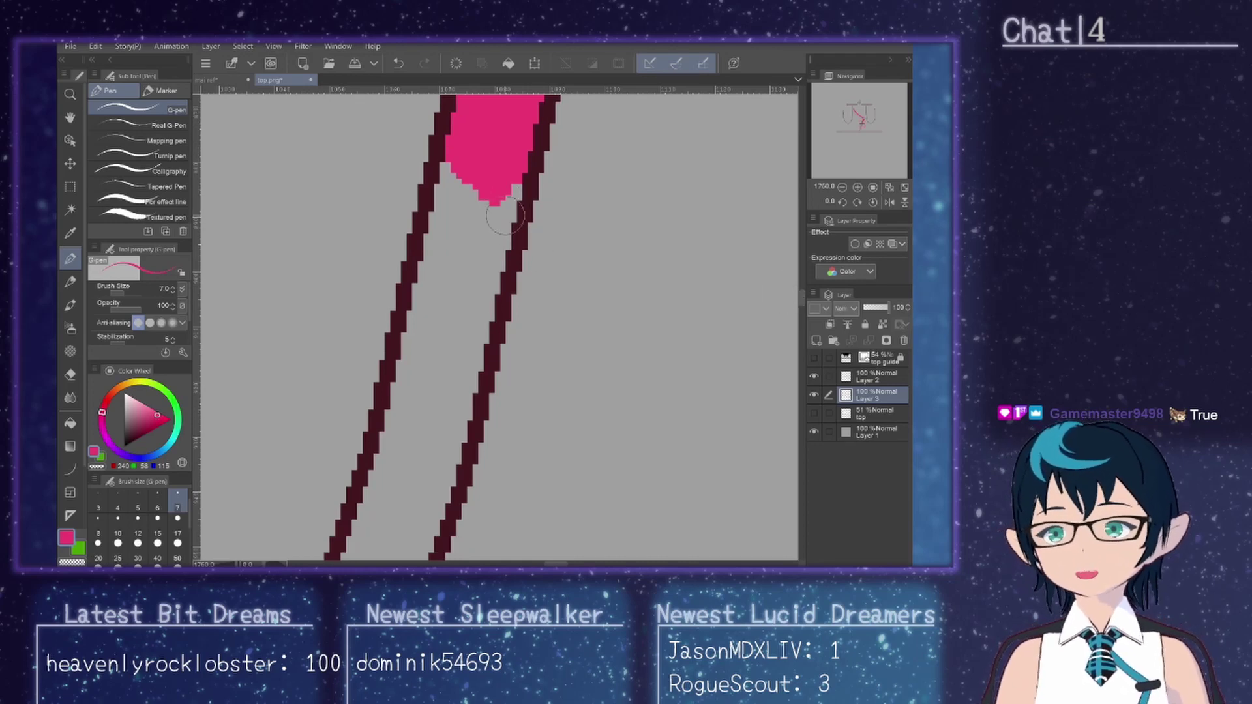
mouse_move(518, 189)
left_mouse_down()
mouse_move(469, 170)
mouse_move(448, 240)
mouse_move(458, 166)
mouse_move(466, 254)
mouse_move(476, 187)
mouse_move(499, 193)
mouse_move(496, 210)
mouse_move(506, 192)
mouse_move(501, 236)
mouse_move(497, 225)
mouse_move(478, 321)
mouse_move(474, 261)
mouse_move(459, 323)
mouse_move(456, 226)
mouse_move(434, 339)
mouse_move(451, 203)
mouse_move(416, 343)
mouse_move(437, 378)
left_mouse_up()
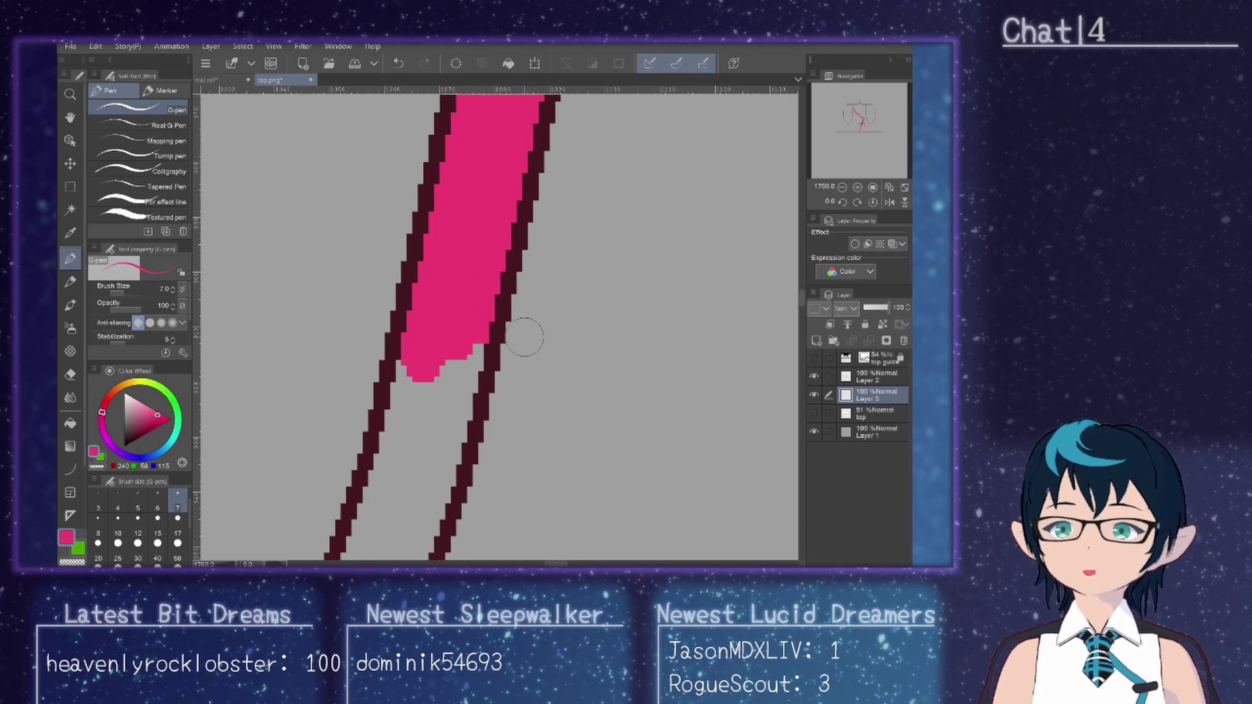
mouse_move(436, 328)
left_mouse_down()
mouse_move(409, 415)
mouse_move(417, 349)
mouse_move(400, 441)
mouse_move(443, 340)
mouse_move(443, 421)
mouse_move(466, 353)
left_mouse_up()
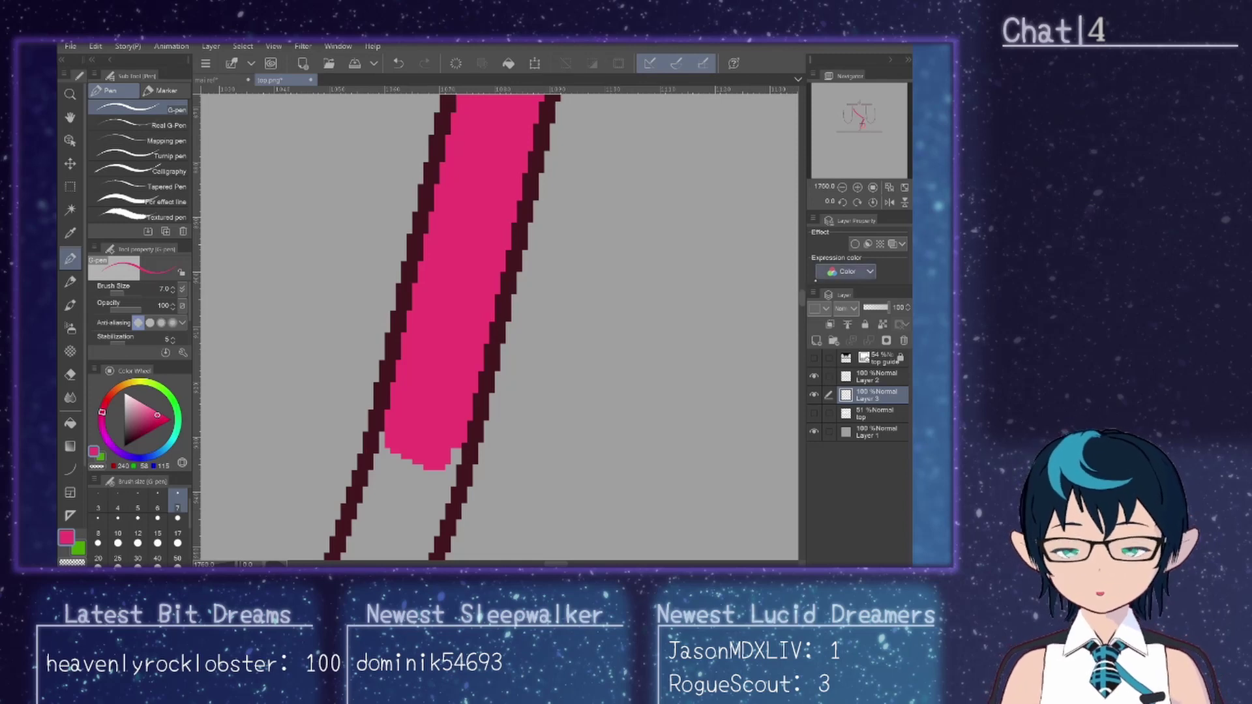
scroll(499, 326, "down", 5)
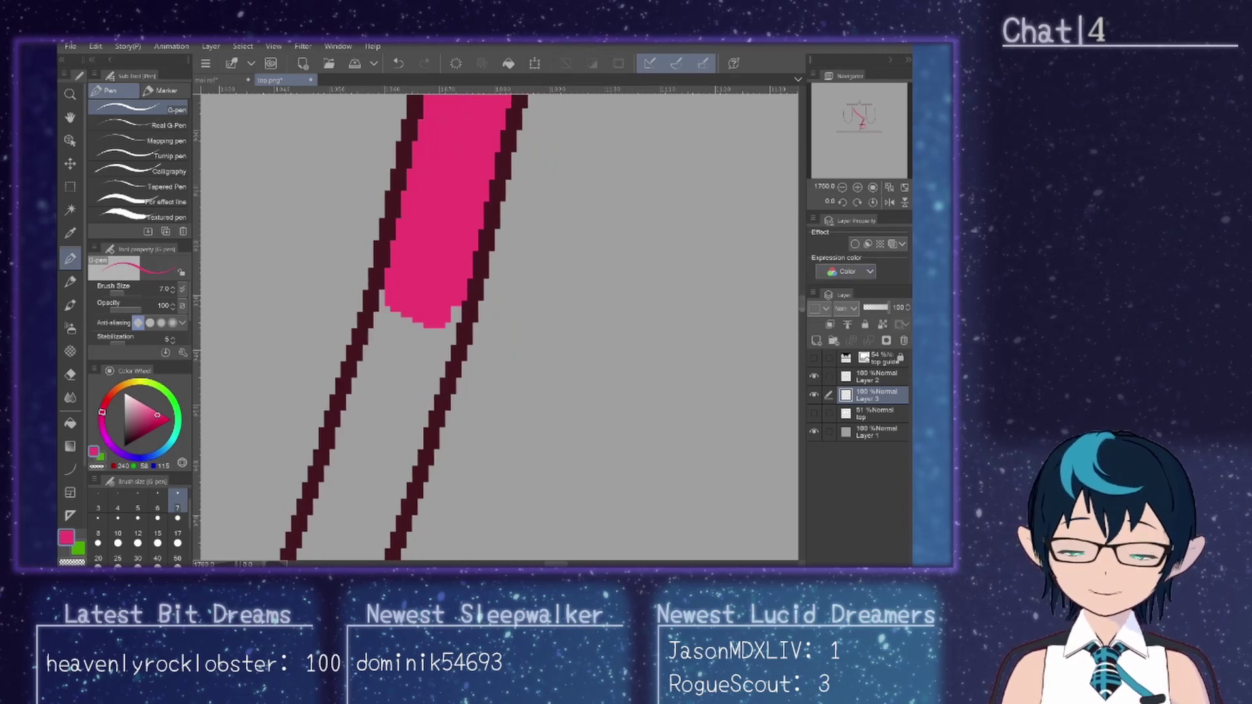
mouse_move(418, 335)
left_mouse_down()
mouse_move(388, 342)
mouse_move(381, 385)
mouse_move(427, 378)
mouse_move(425, 367)
mouse_move(411, 460)
mouse_move(392, 489)
mouse_move(357, 486)
mouse_move(352, 381)
mouse_move(334, 521)
left_mouse_up()
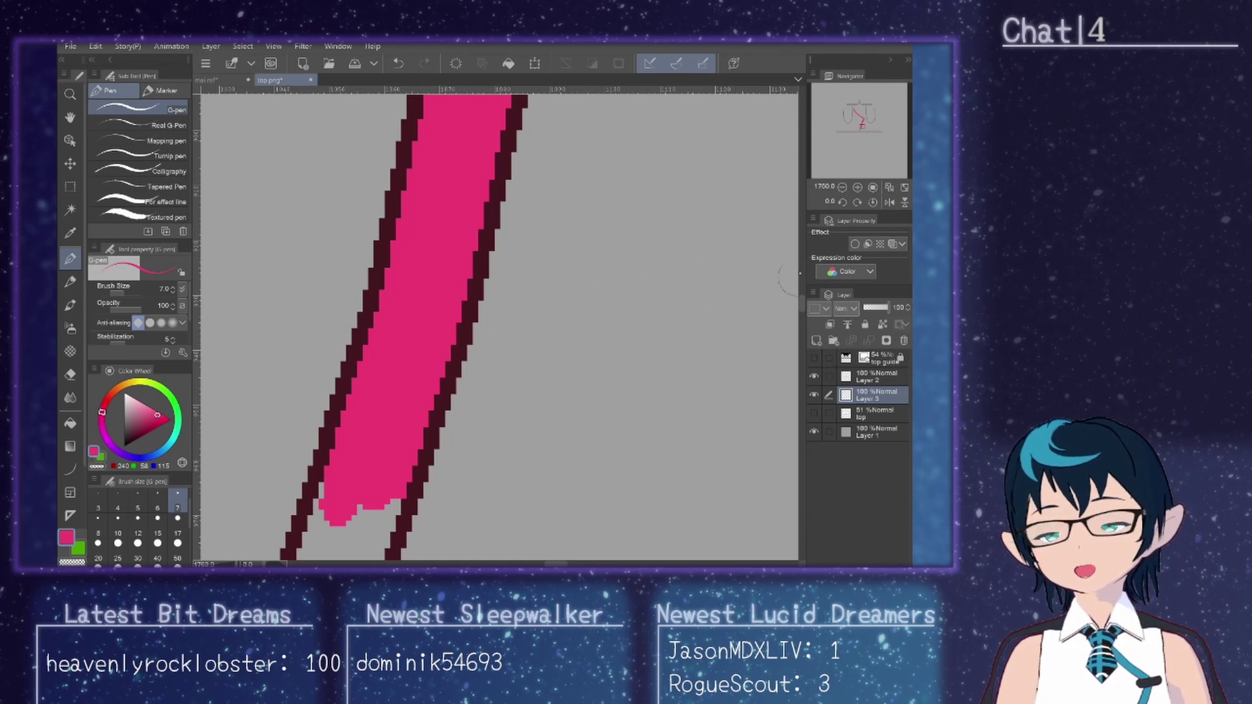
Step: Continue the magenta paint along the lower end of the strap down to the horizontal band, covering the strap's full width
scroll(792, 309, "down", 10)
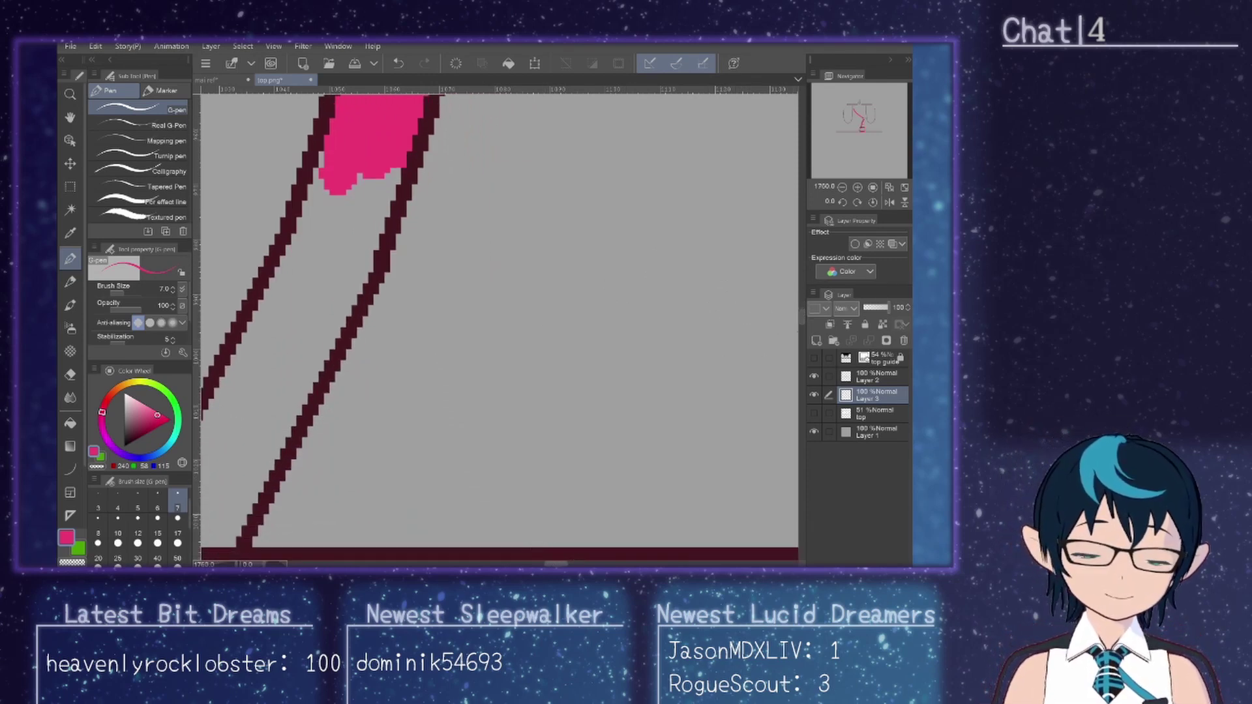
scroll(570, 472, "left", 10)
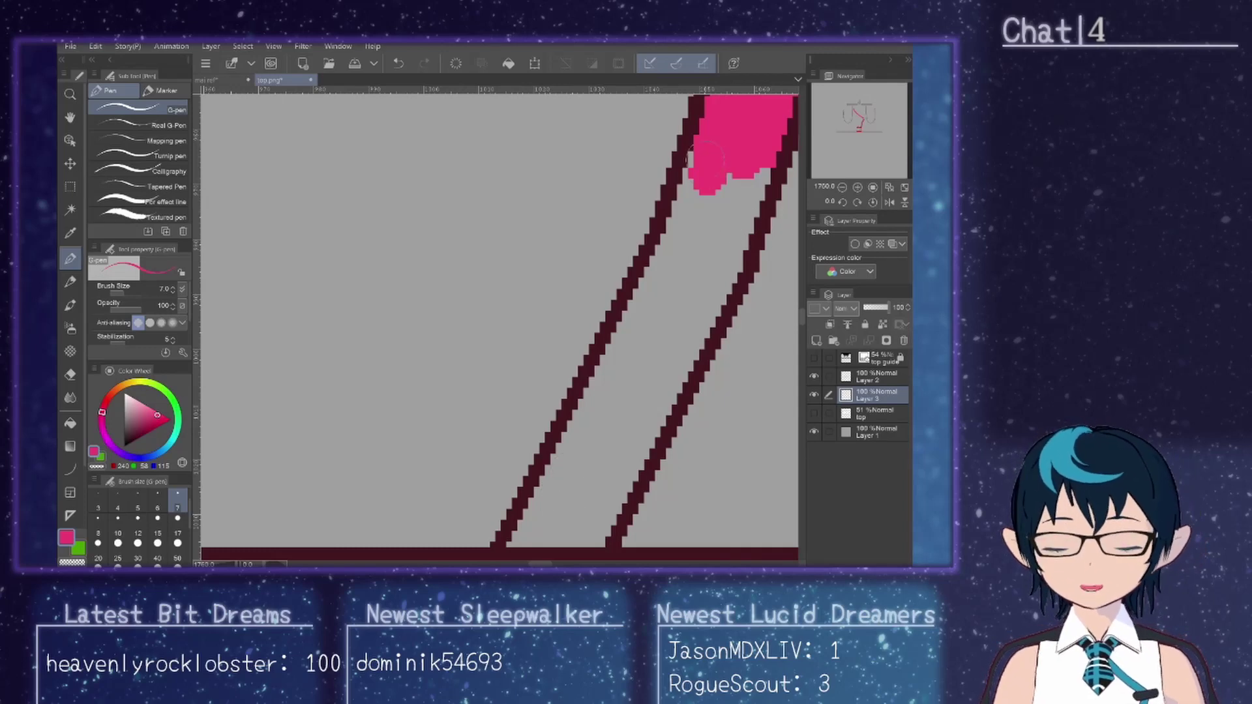
mouse_move(703, 157)
left_mouse_down()
mouse_move(688, 215)
mouse_move(709, 148)
mouse_move(688, 225)
mouse_move(730, 170)
left_mouse_up()
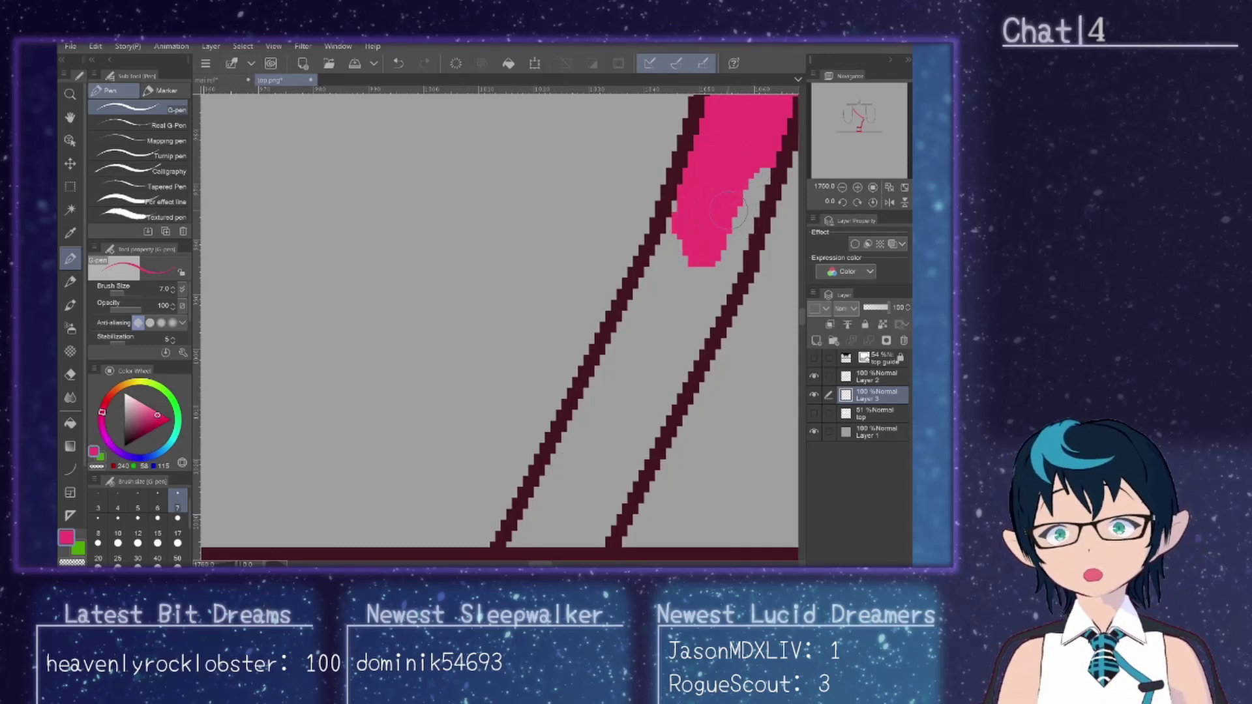
mouse_move(737, 225)
left_mouse_down()
mouse_move(753, 174)
mouse_move(730, 205)
mouse_move(735, 237)
mouse_move(742, 209)
mouse_move(717, 296)
left_mouse_up()
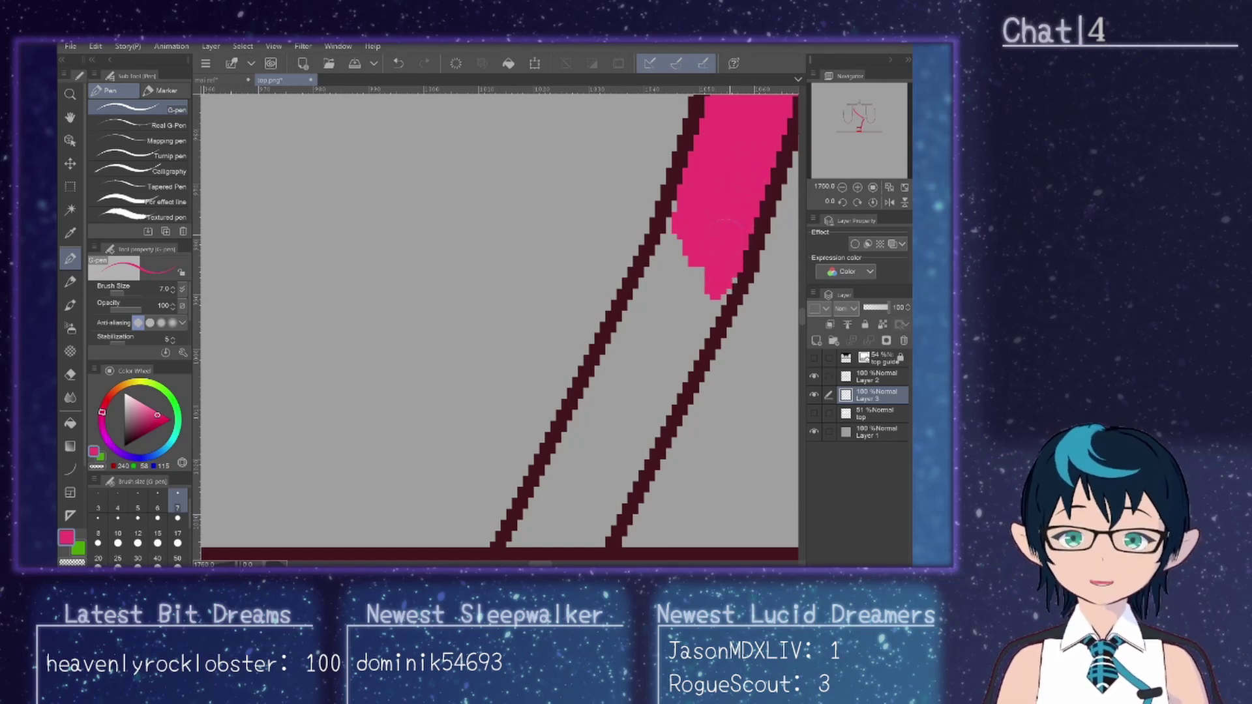
mouse_move(691, 199)
left_mouse_down()
mouse_move(658, 270)
mouse_move(686, 199)
mouse_move(675, 330)
mouse_move(708, 290)
mouse_move(700, 339)
mouse_move(727, 265)
mouse_move(646, 404)
mouse_move(666, 307)
mouse_move(622, 386)
mouse_move(656, 297)
mouse_move(631, 323)
left_mouse_up()
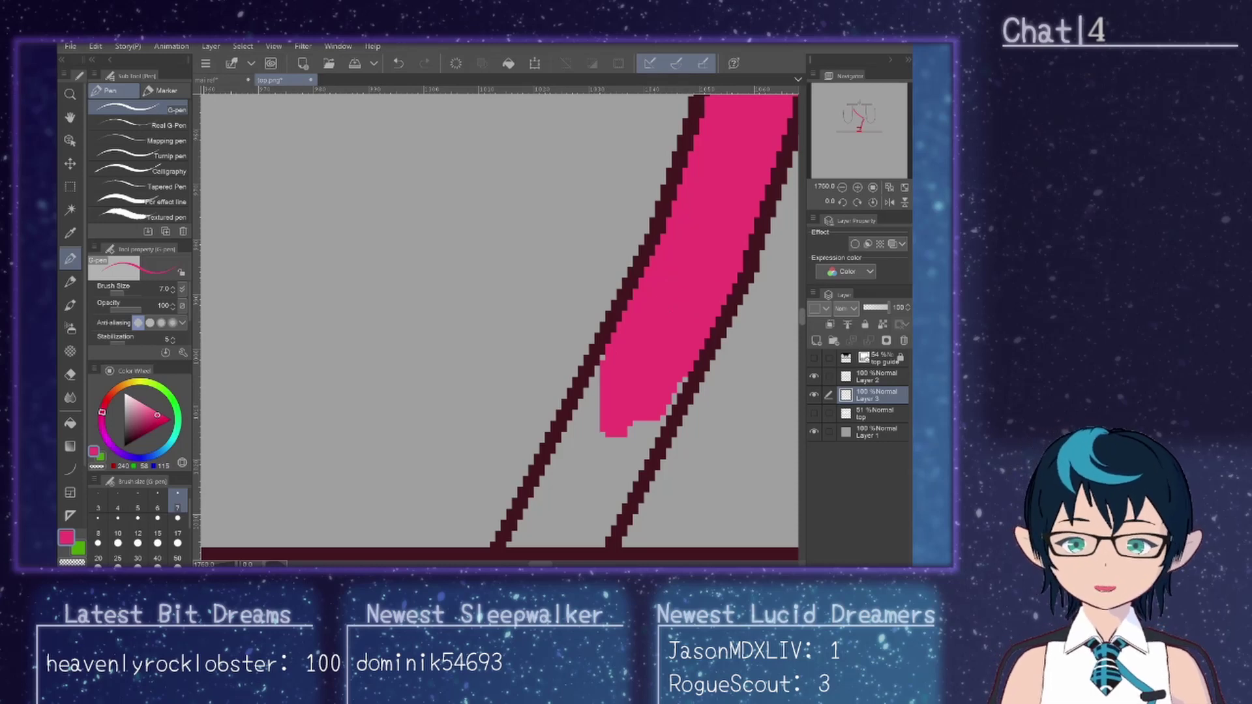
scroll(499, 326, "down", 5)
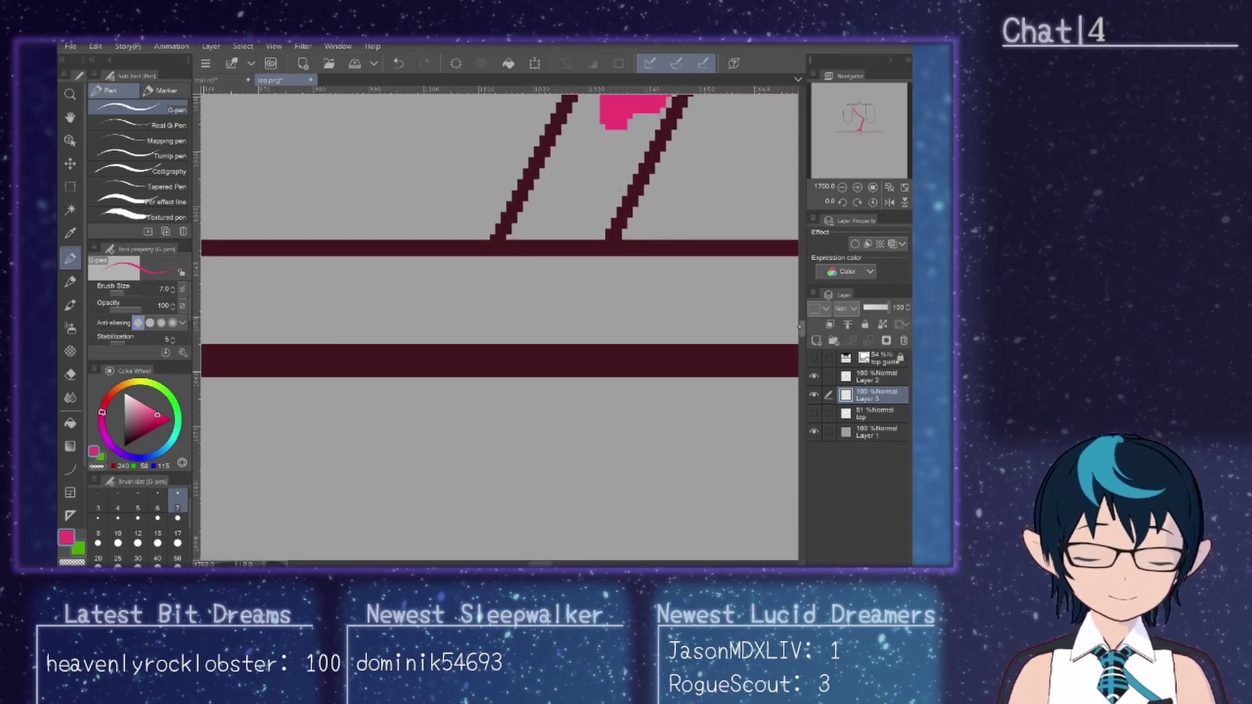
scroll(793, 333, "up", 3)
mouse_move(625, 241)
left_mouse_down()
mouse_move(573, 356)
mouse_move(569, 310)
mouse_move(550, 401)
mouse_move(550, 369)
mouse_move(515, 442)
mouse_move(553, 397)
mouse_move(545, 453)
mouse_move(598, 329)
mouse_move(581, 403)
mouse_move(599, 362)
mouse_move(610, 383)
mouse_move(685, 245)
left_mouse_up()
mouse_move(611, 480)
left_mouse_down()
mouse_move(565, 466)
mouse_move(566, 516)
mouse_move(569, 481)
mouse_move(549, 500)
mouse_move(559, 537)
mouse_move(540, 531)
mouse_move(528, 483)
mouse_move(522, 518)
left_mouse_up()
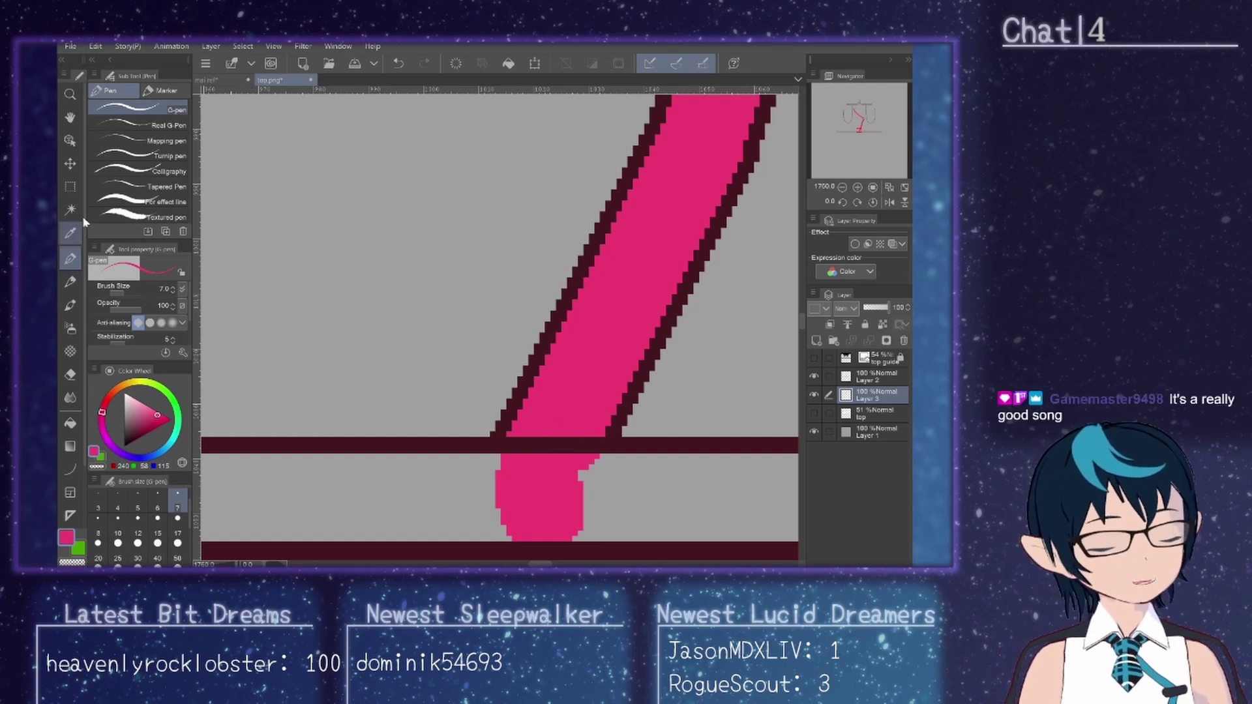
Step: Select the full length of the horizontal band between its two dark lines, fill it with magenta, and deselect
left_click(70, 187)
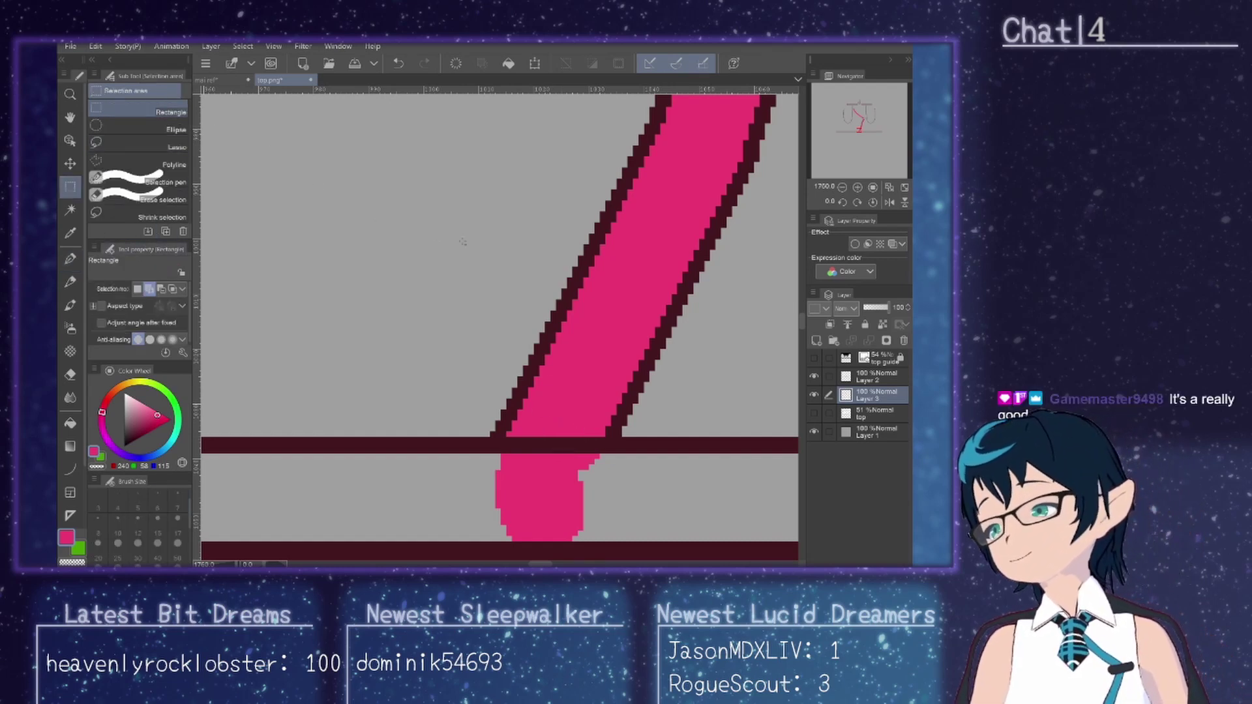
scroll(508, 330, "down", 3)
scroll(508, 330, "down", 5)
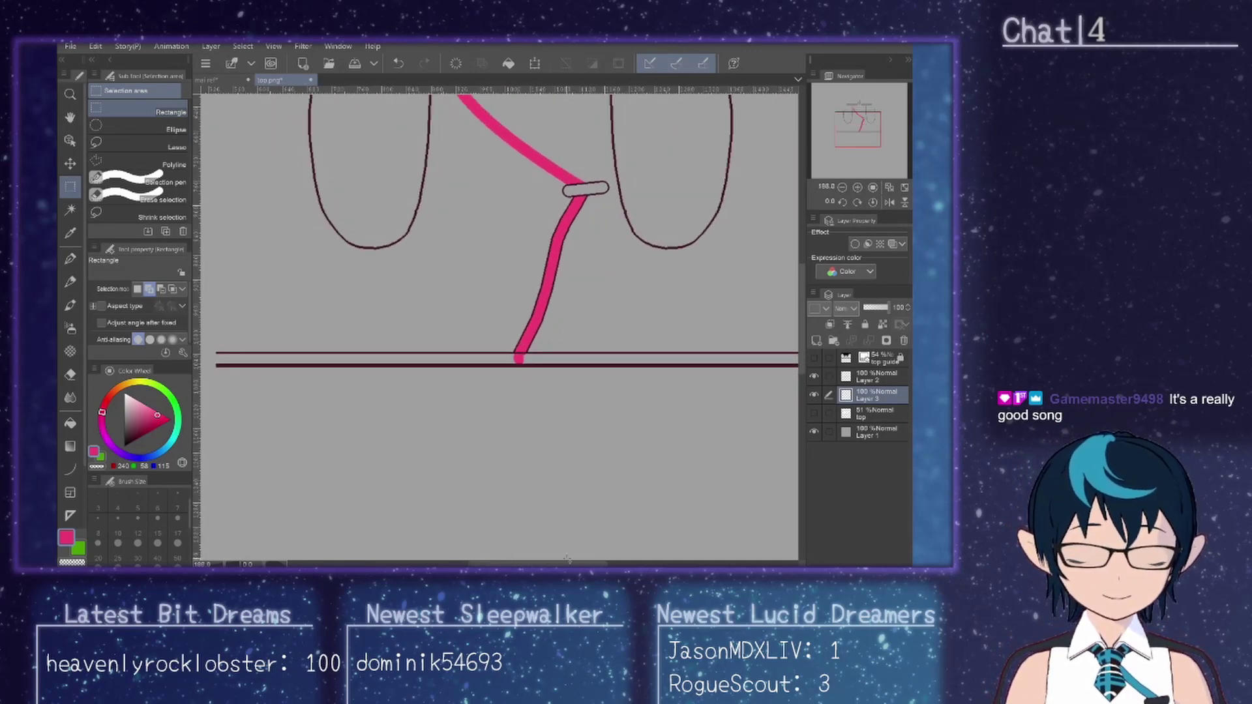
left_click_drag(560, 563, 545, 562)
scroll(277, 349, "up", 5)
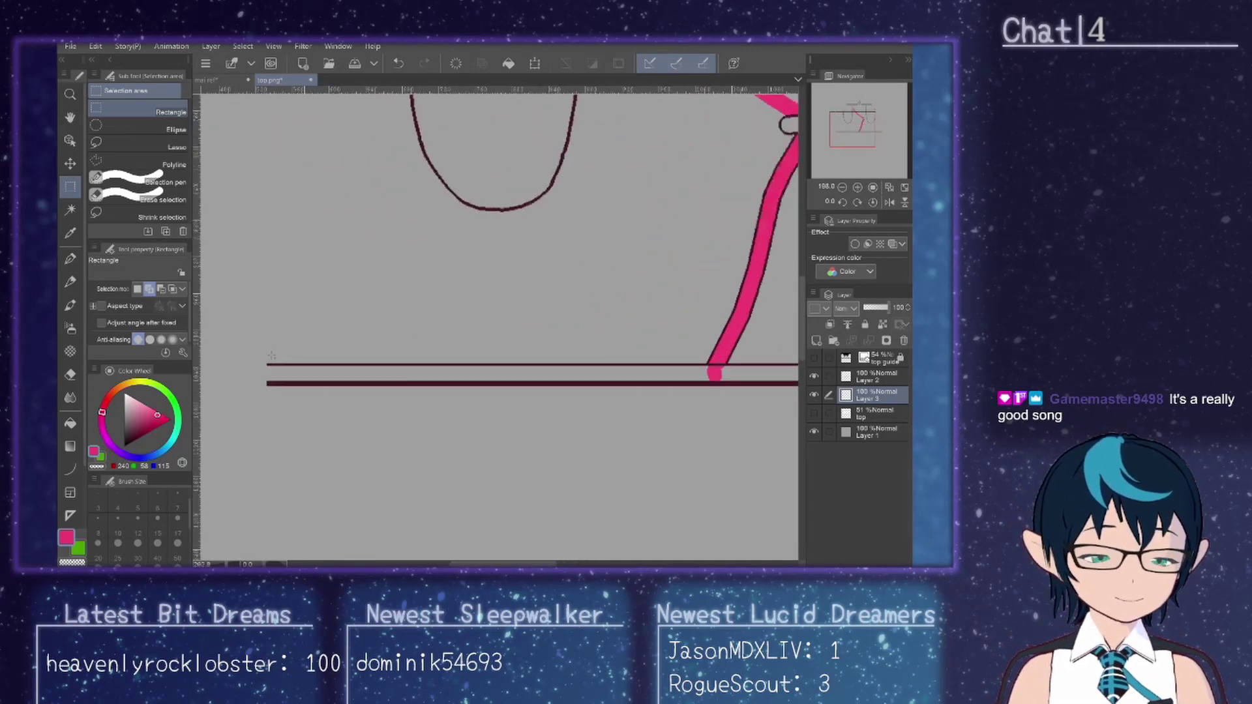
scroll(278, 349, "up", 2)
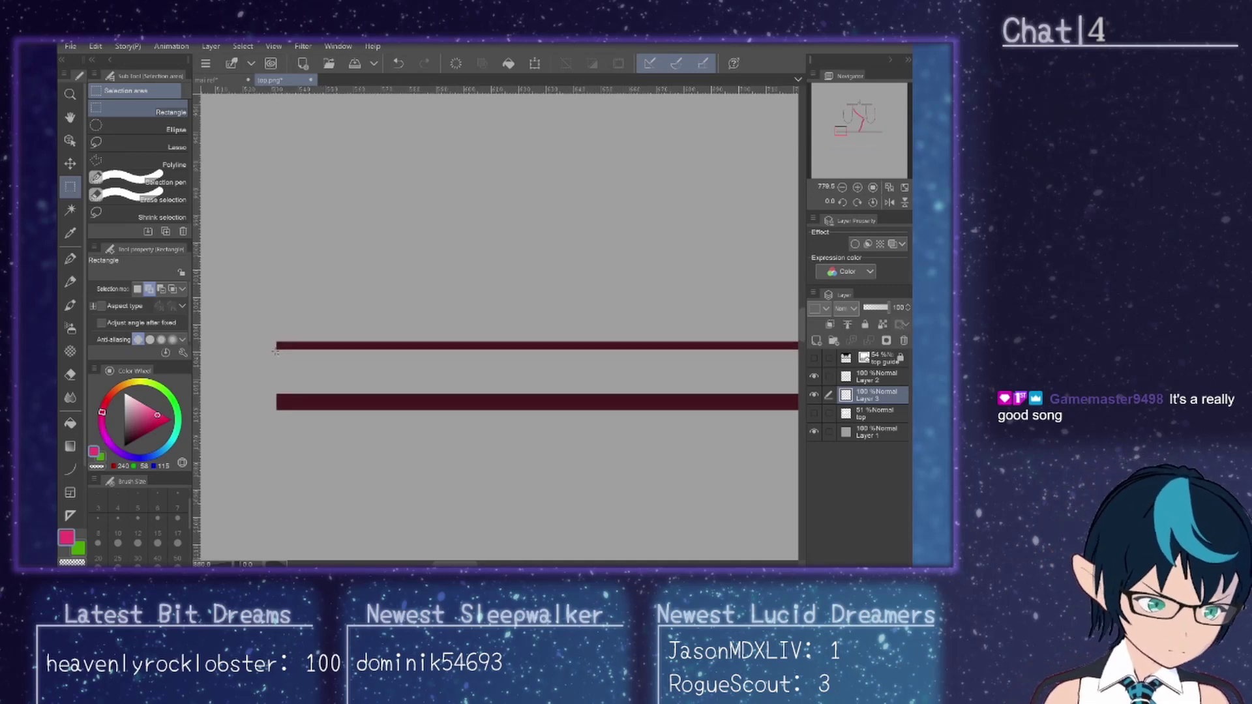
left_click_drag(277, 348, 467, 412)
left_click(71, 423)
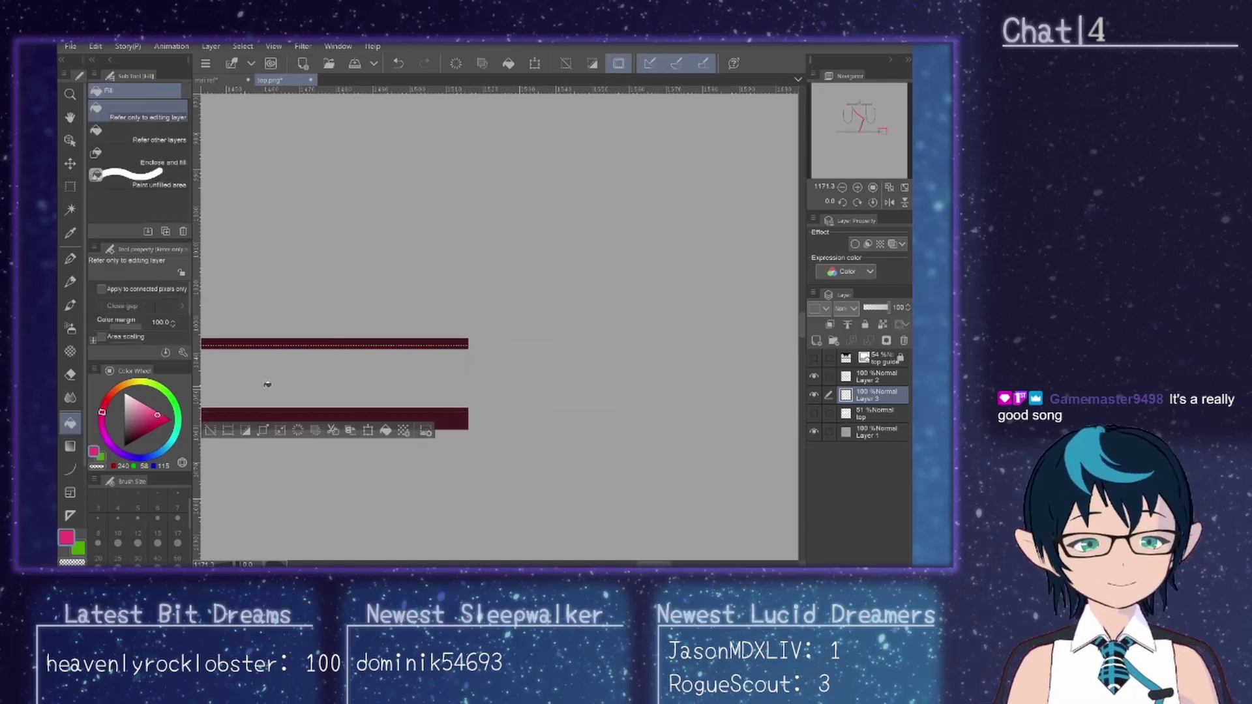
left_click(283, 396)
left_click(211, 430)
Step: Select a rectangle around the upper strap spanning the whole canvas width, and dab size 50 G-pen magenta marks at both canvas edges
scroll(355, 368, "down", 3)
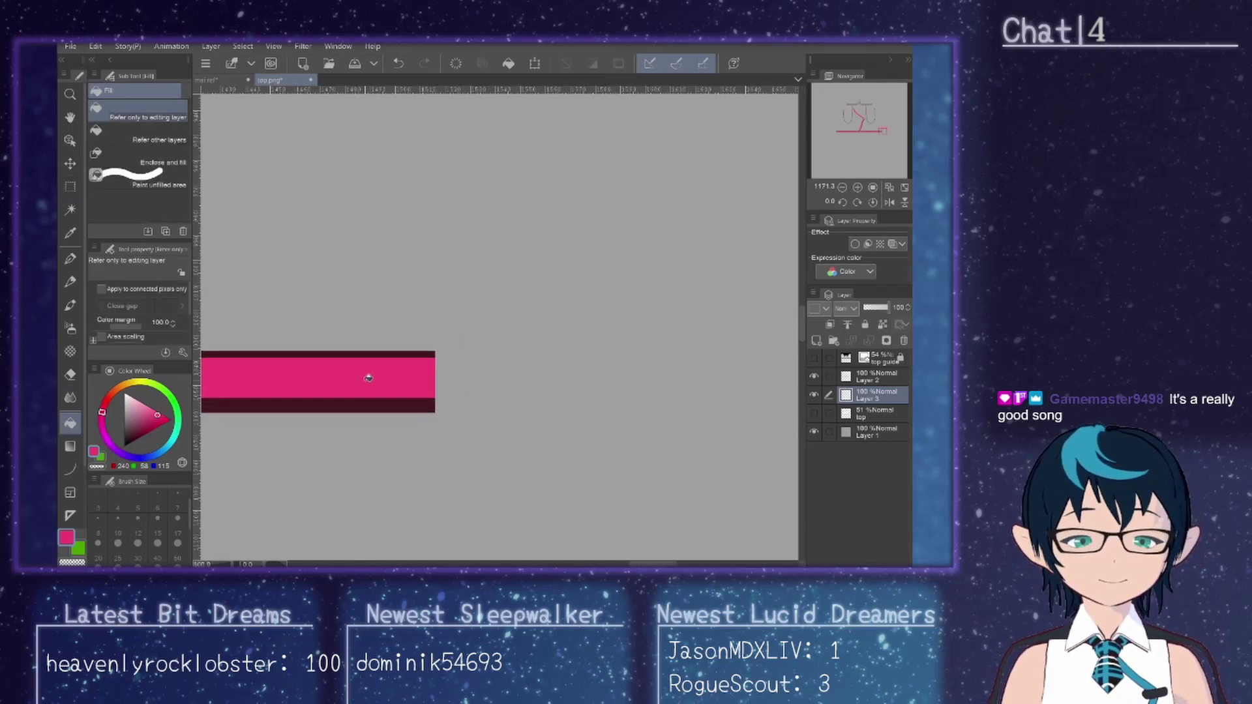
scroll(581, 528, "left", 15)
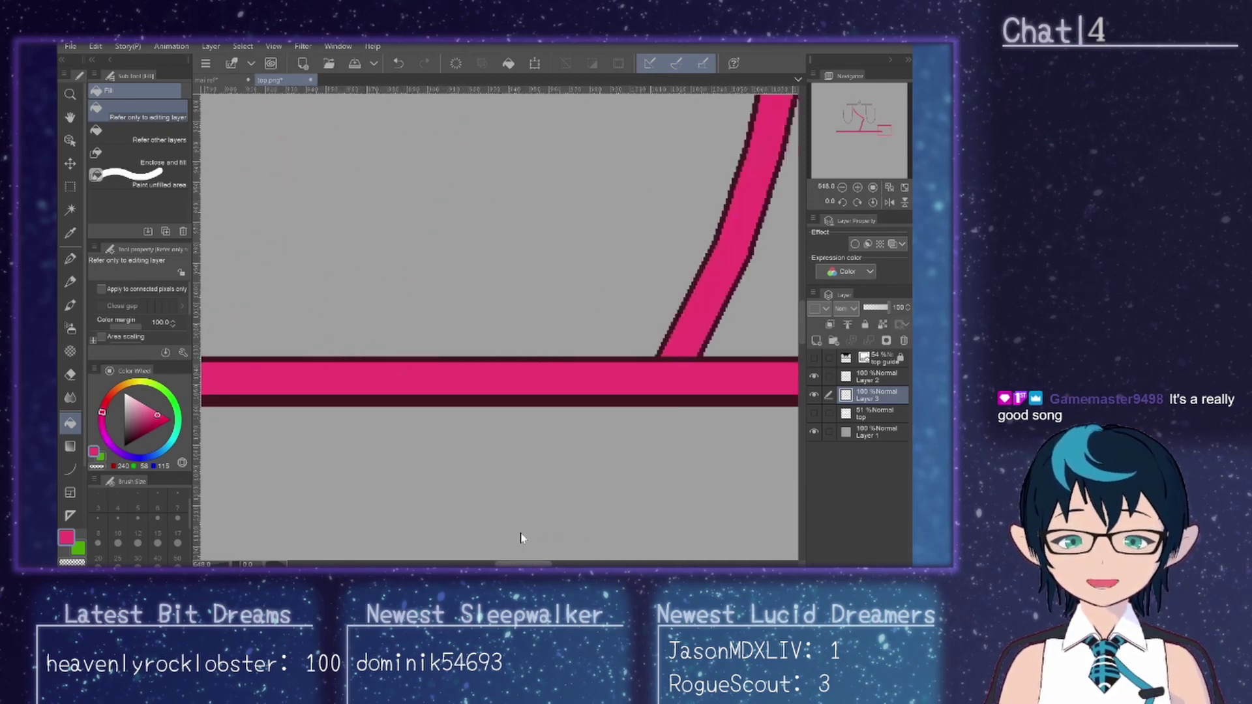
scroll(486, 532, "right", 8)
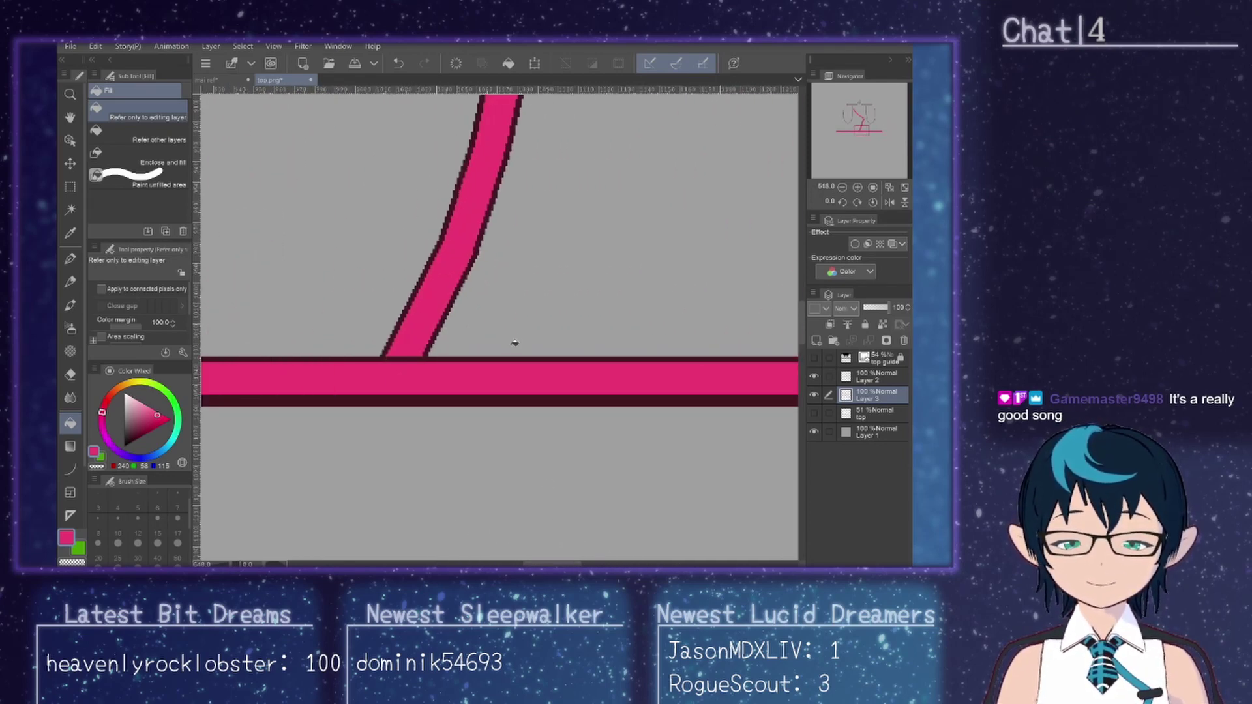
scroll(506, 331, "down", 6)
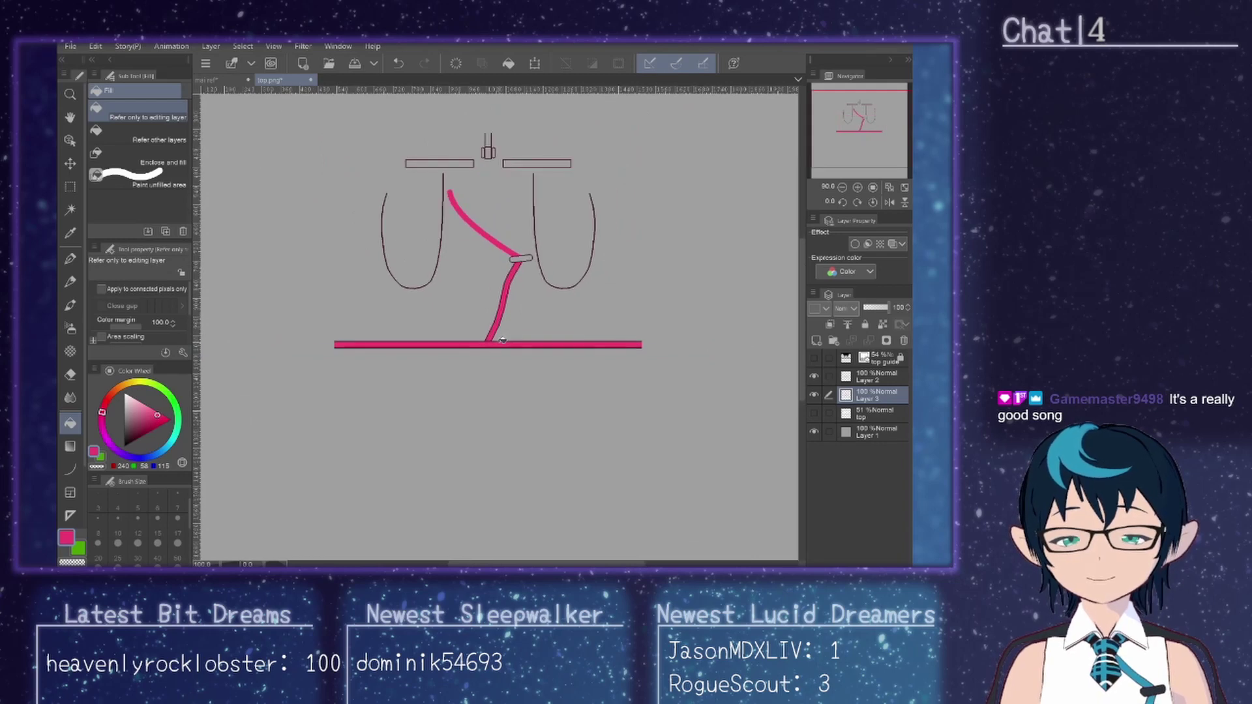
left_click(71, 187)
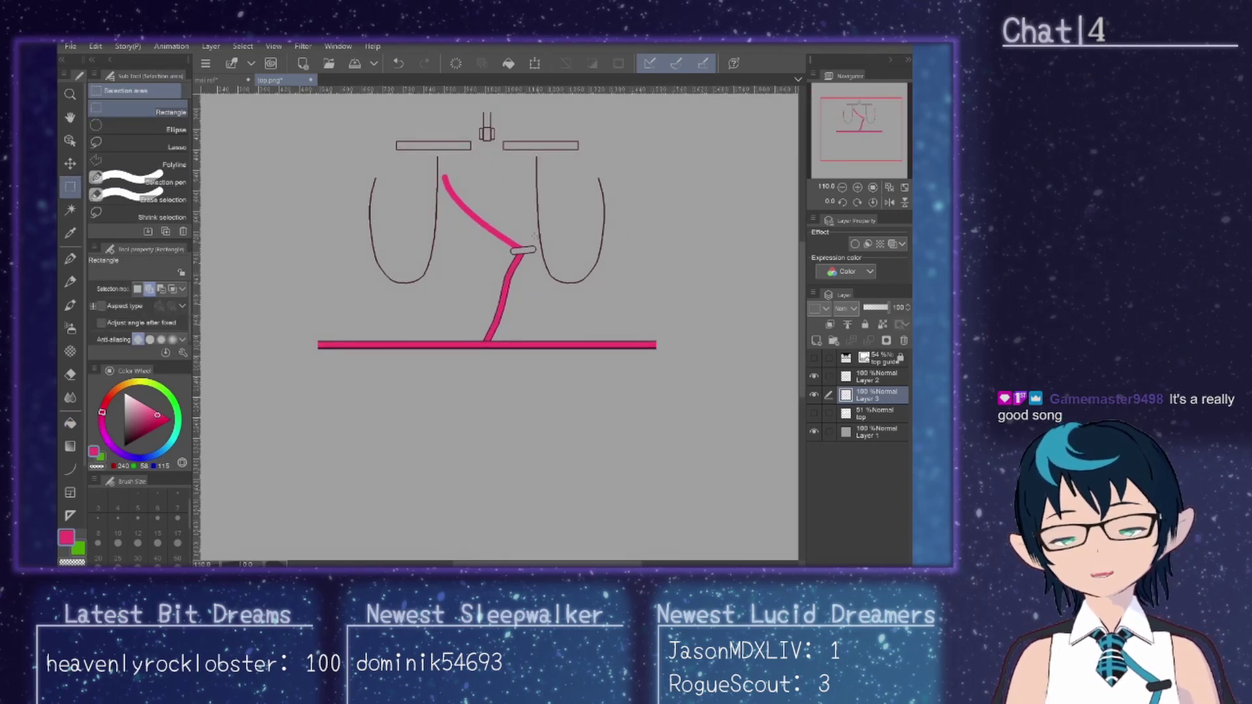
scroll(506, 313, "down", 3)
left_click_drag(318, 145, 691, 242)
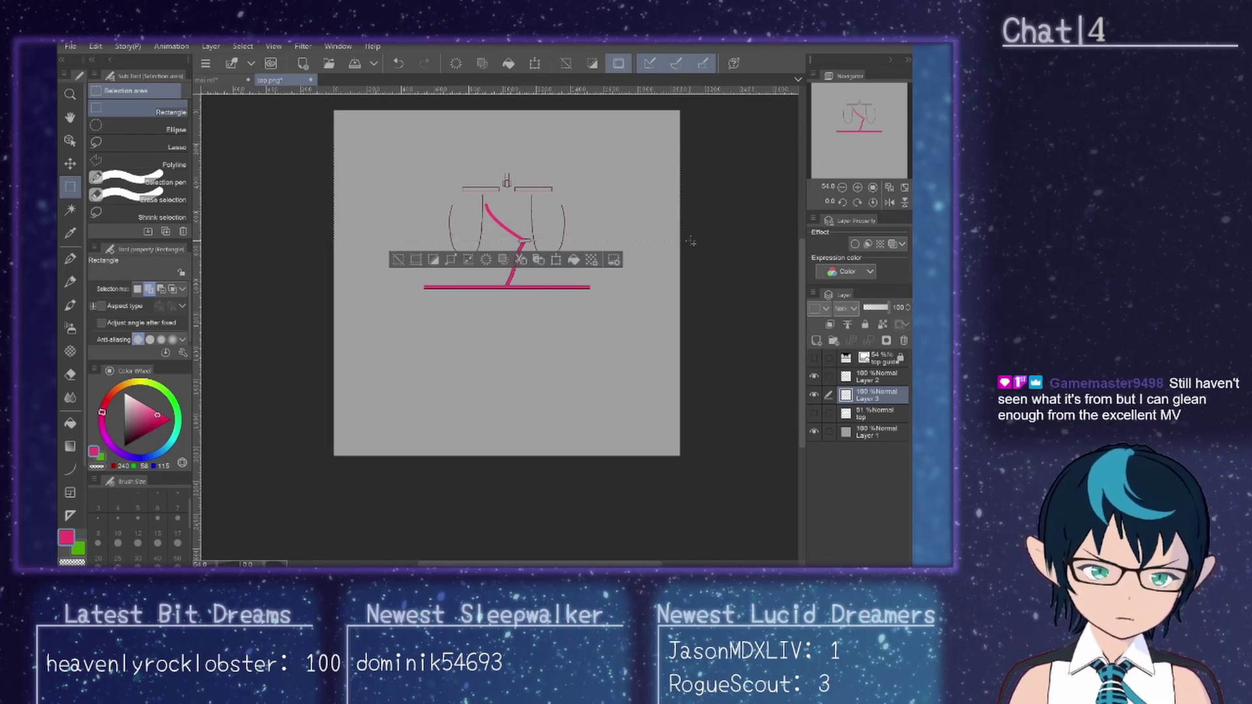
left_click(69, 259)
left_click(178, 557)
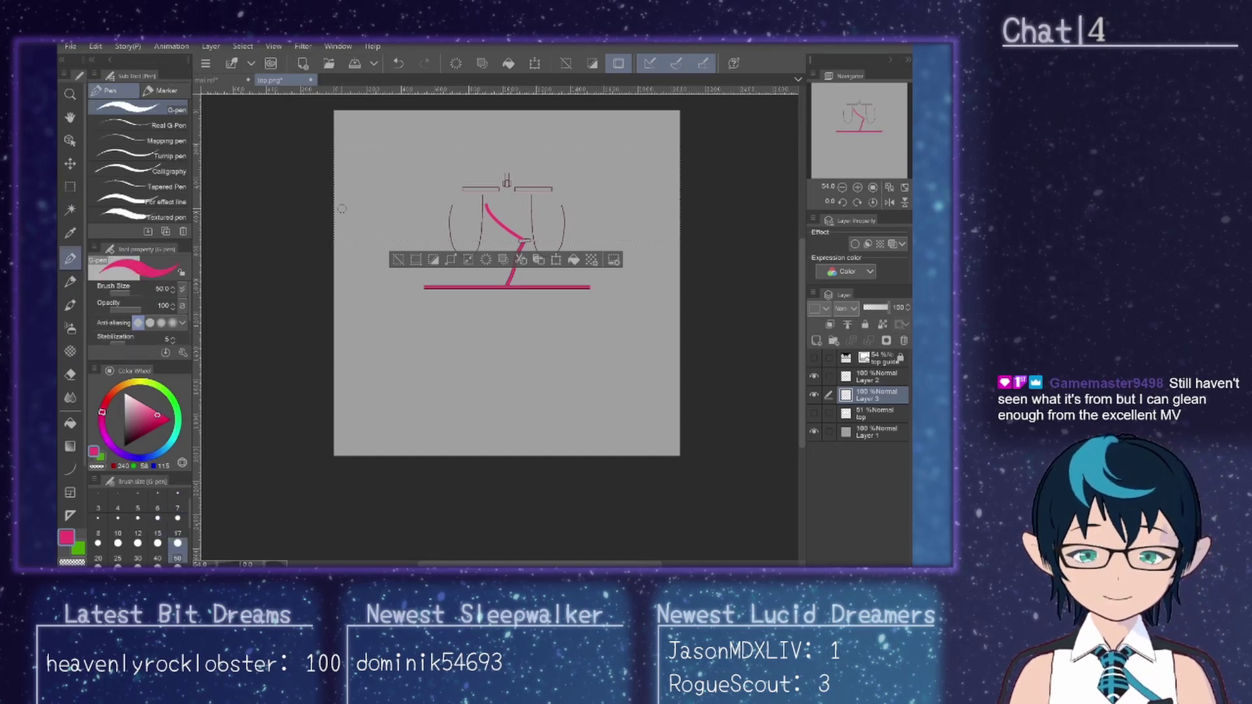
Step: Copy the selected strap and edge marks onto a new layer, flip the copy horizontally to form an X, and deselect
left_click(533, 262)
left_click(94, 47)
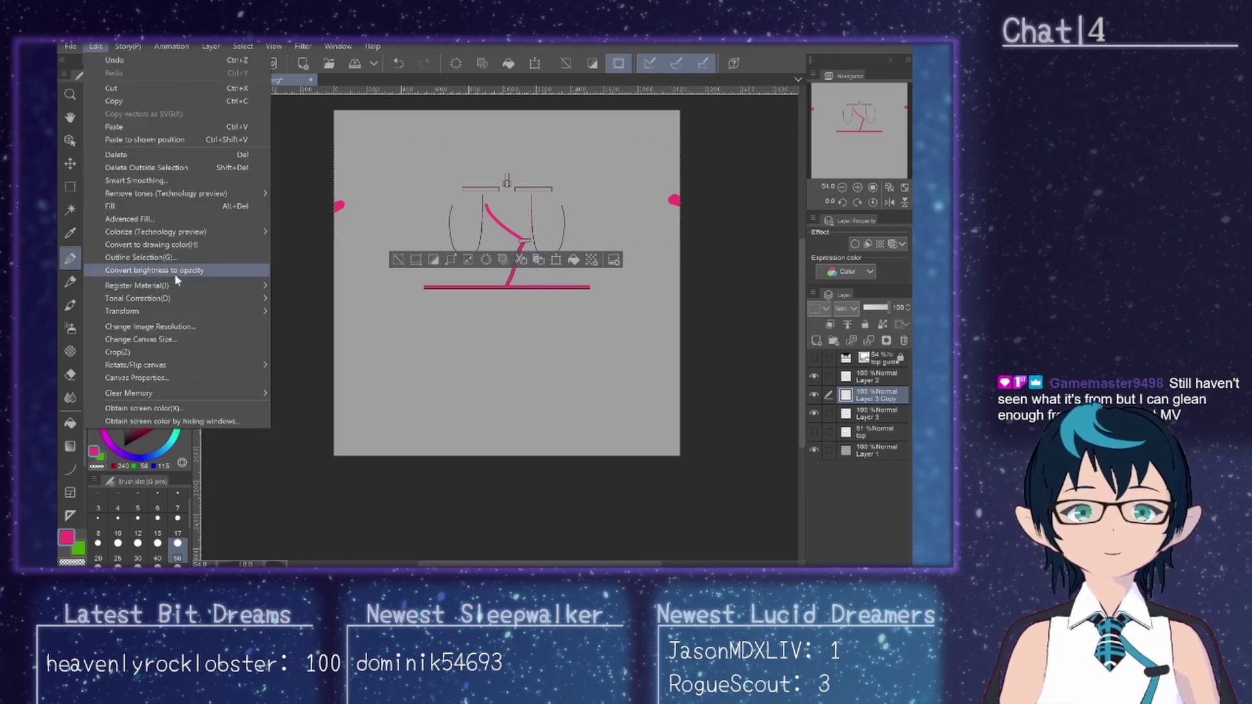
mouse_move(157, 311)
left_click(361, 409)
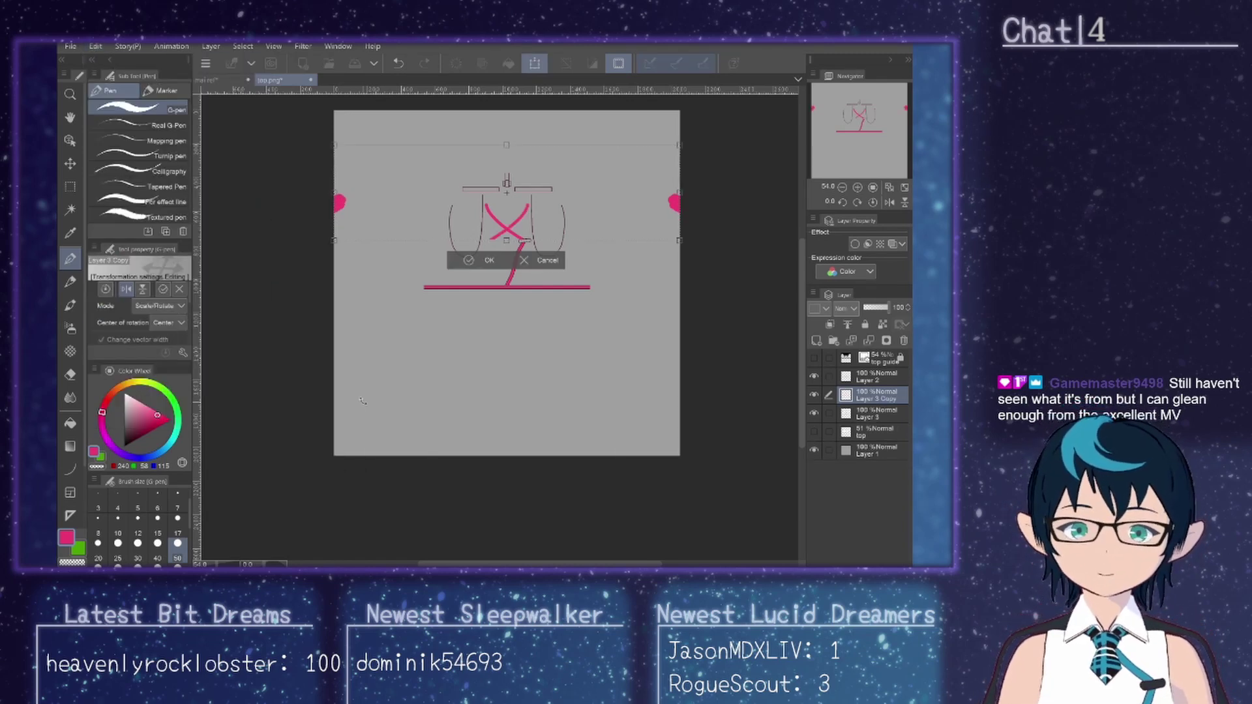
left_click(473, 261)
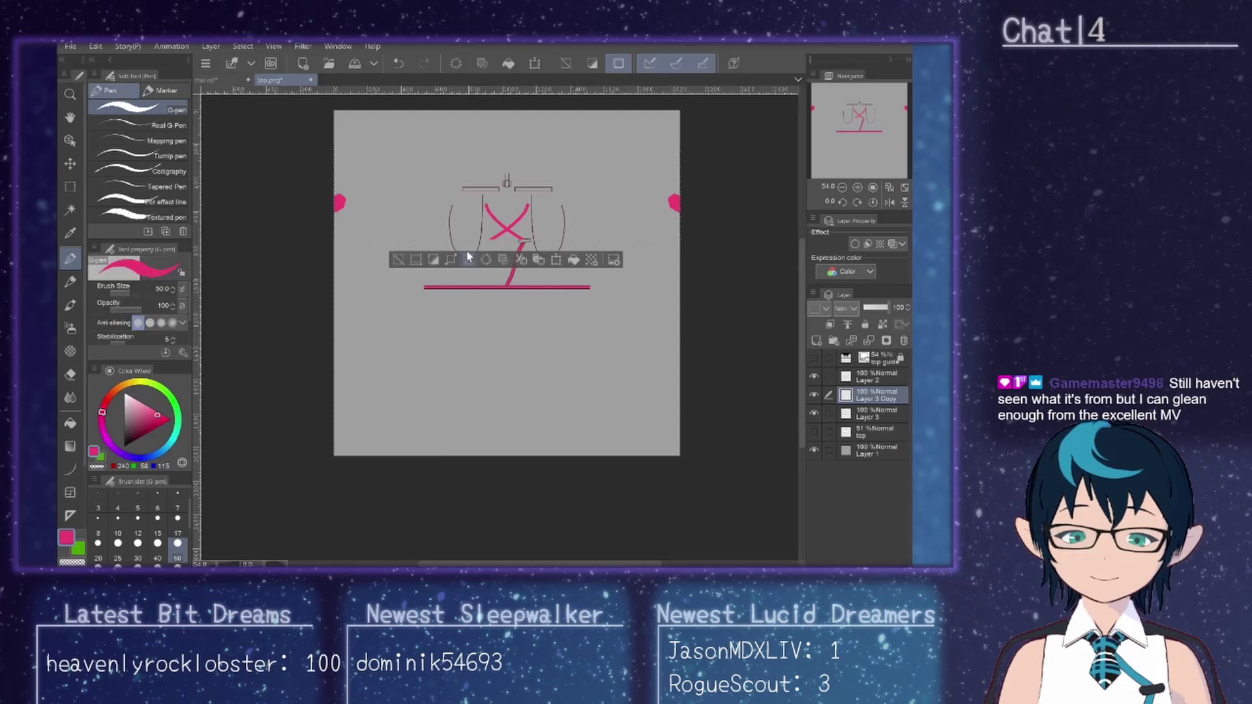
left_click(398, 260)
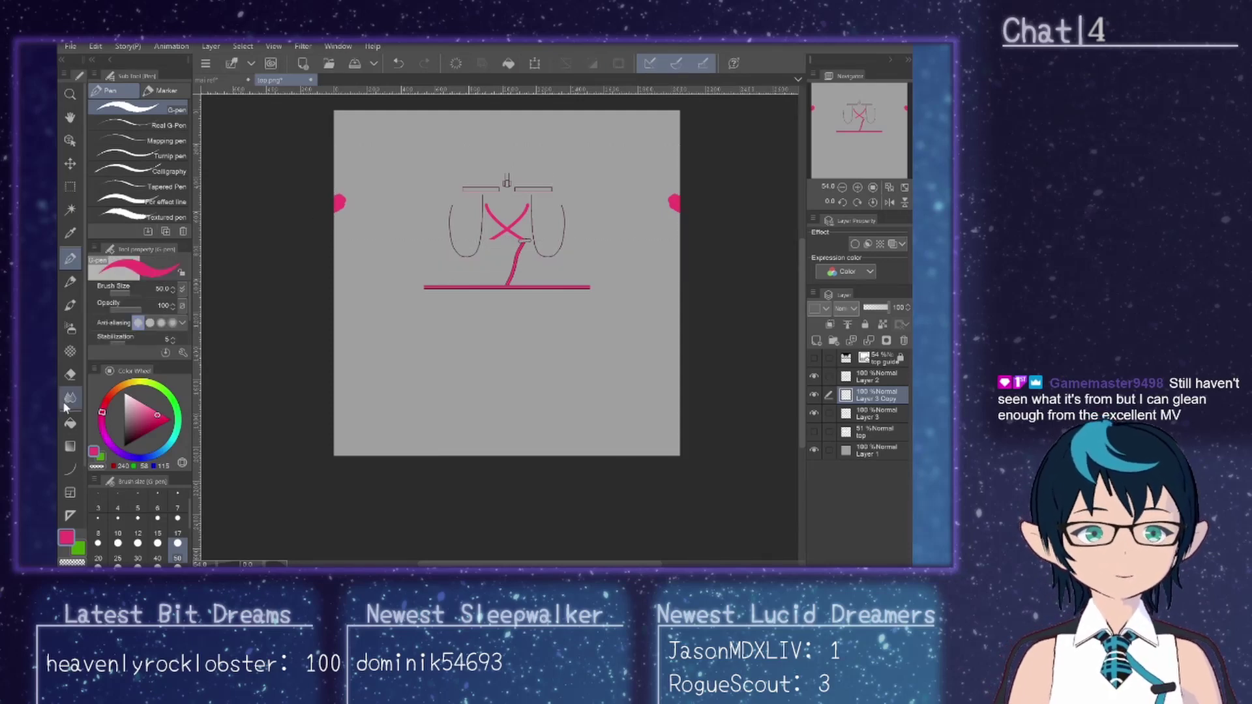
Step: Delete the magenta marks at both canvas edges from Layer 3 Copy and Layer 3, and deselect
left_click(71, 373)
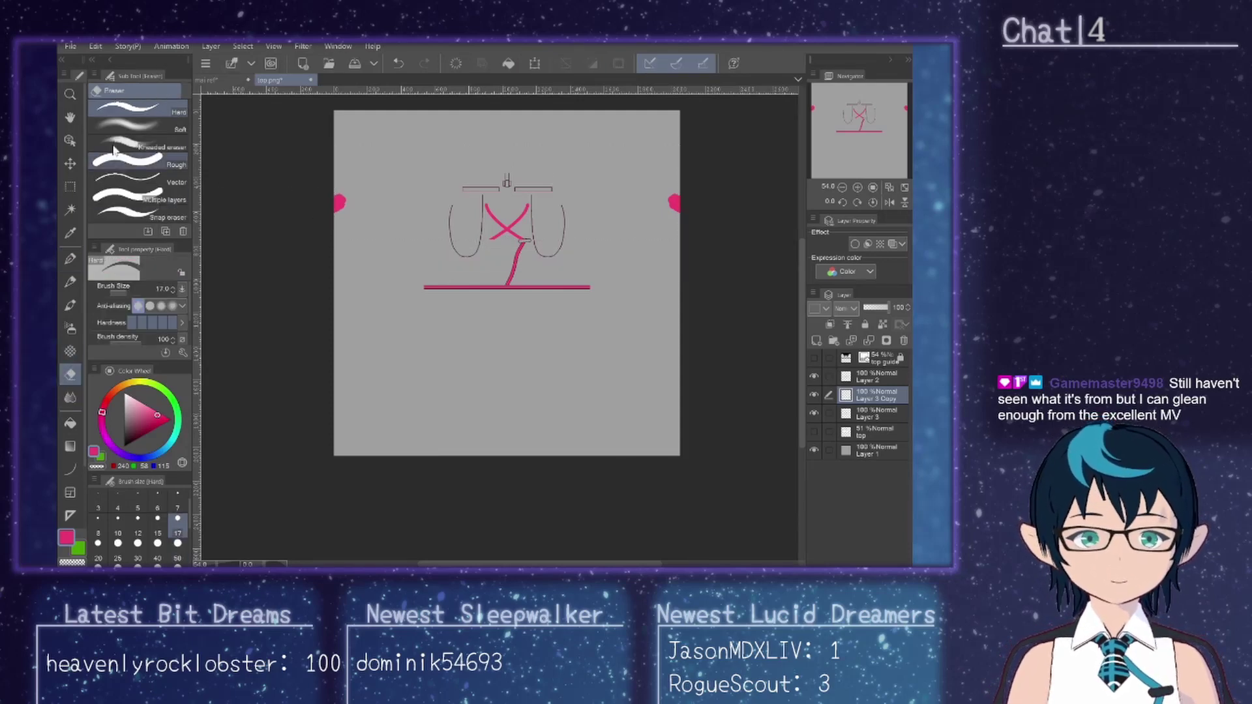
left_click(70, 187)
left_click_drag(302, 175, 401, 275)
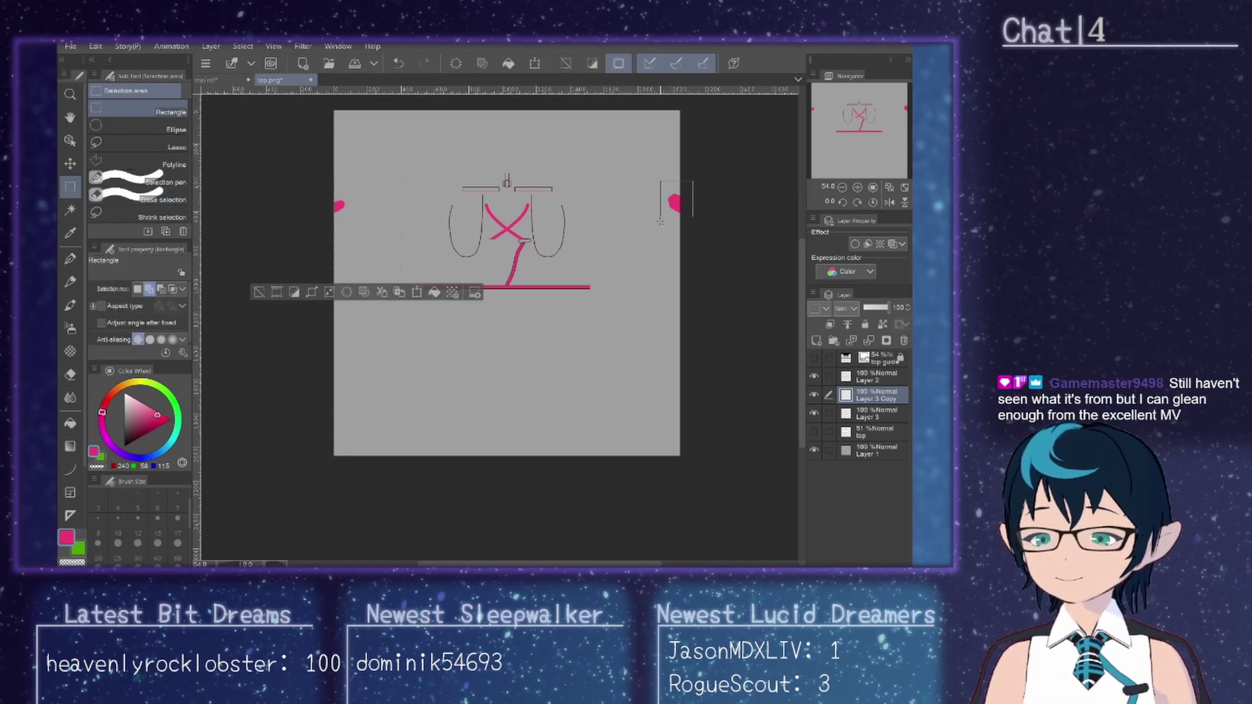
left_click_drag(660, 221, 659, 228)
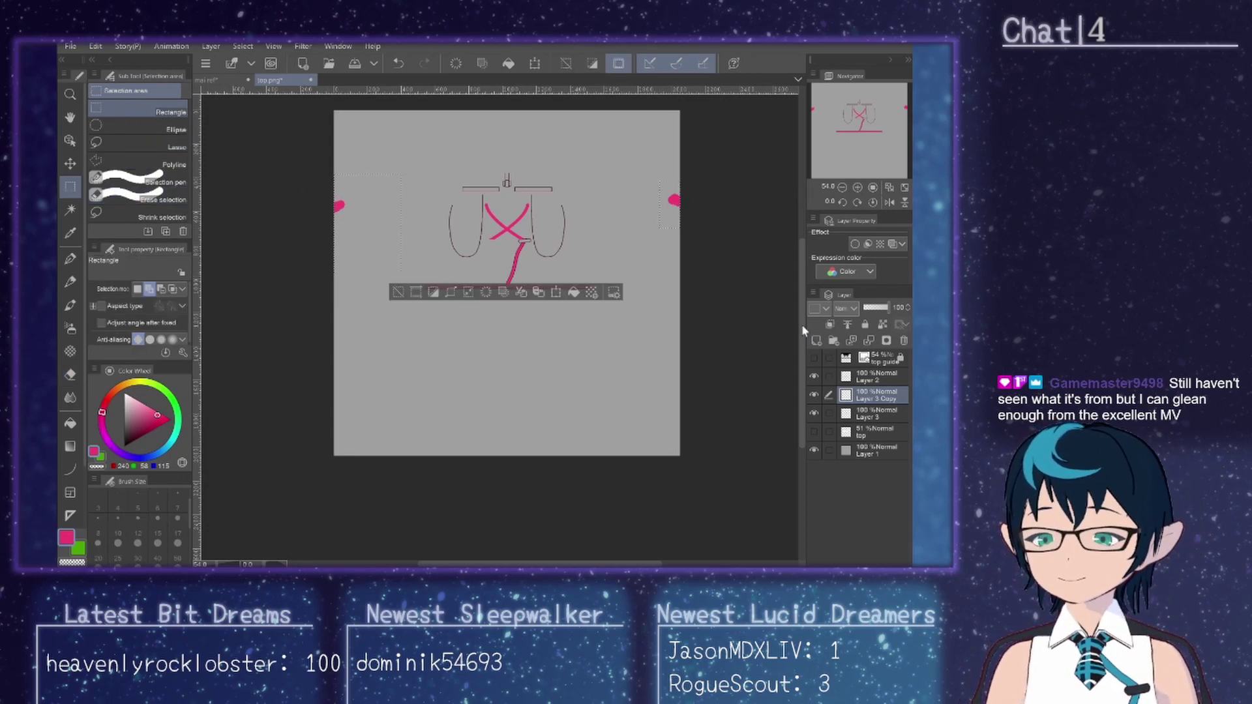
left_click(886, 411)
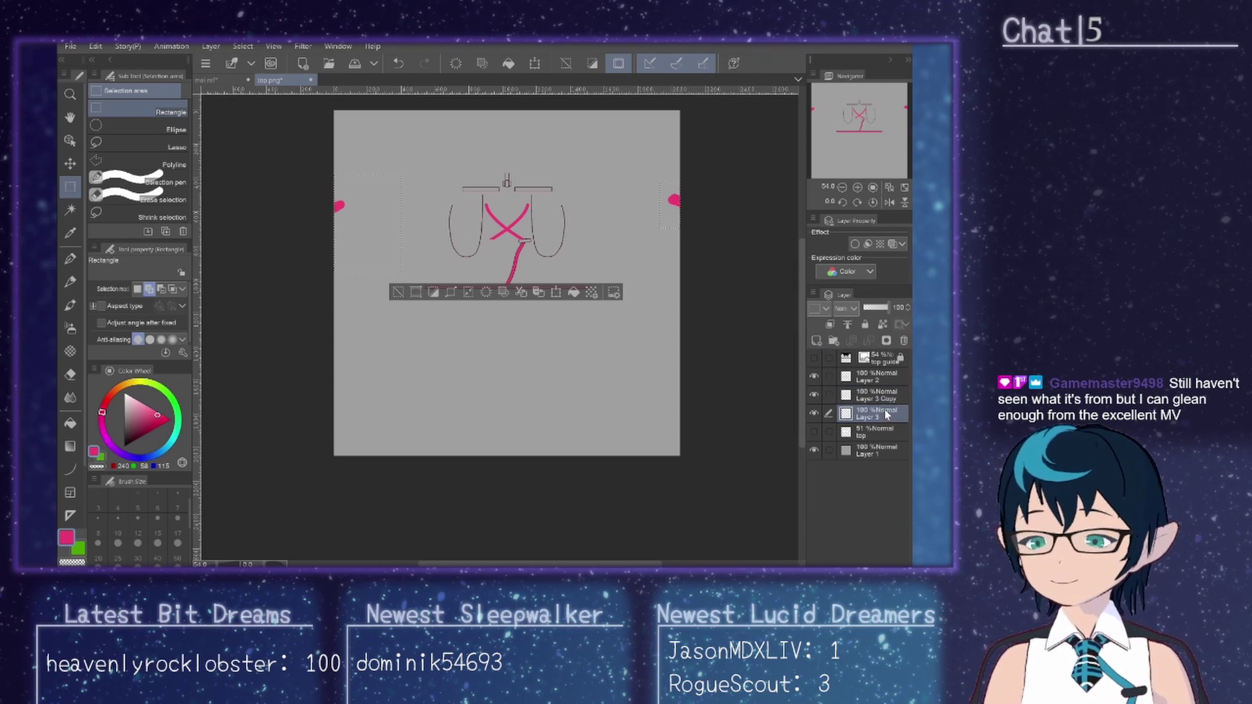
left_click(396, 292)
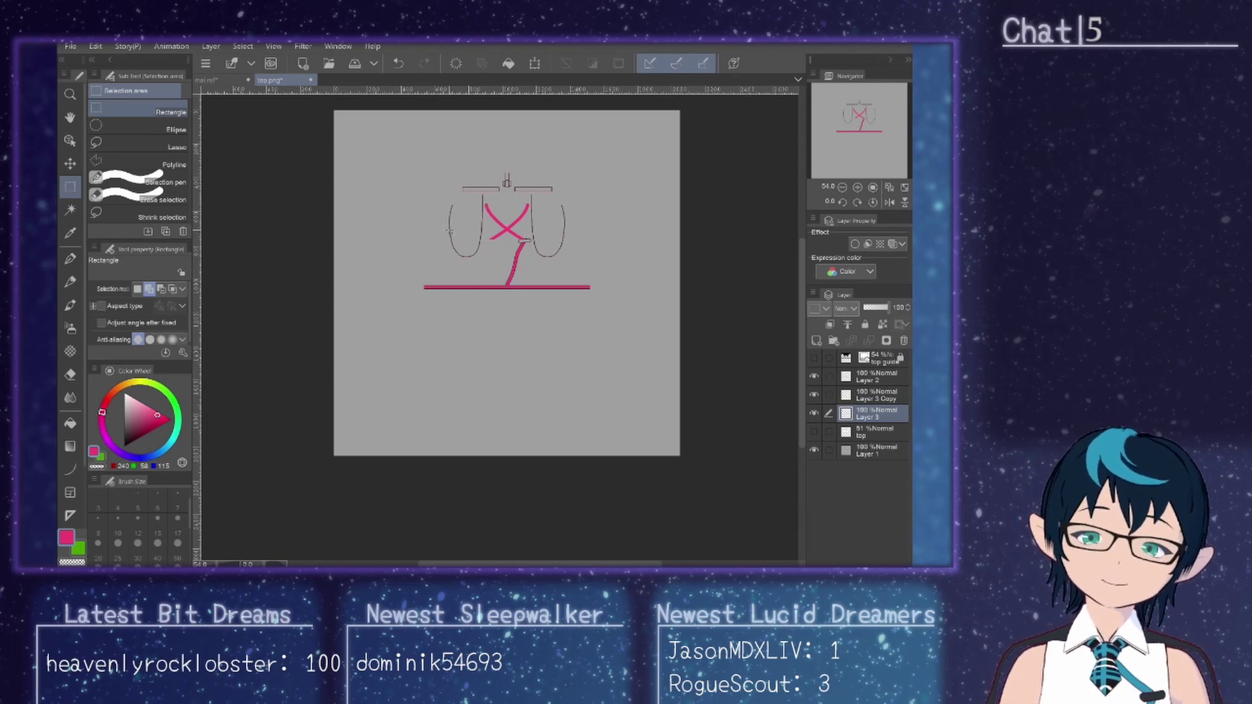
Step: Erase the lower leg of the mirrored strap on Layer 3 Copy up to the crossing, using the size 17 Hard eraser
scroll(515, 234, "up", 5)
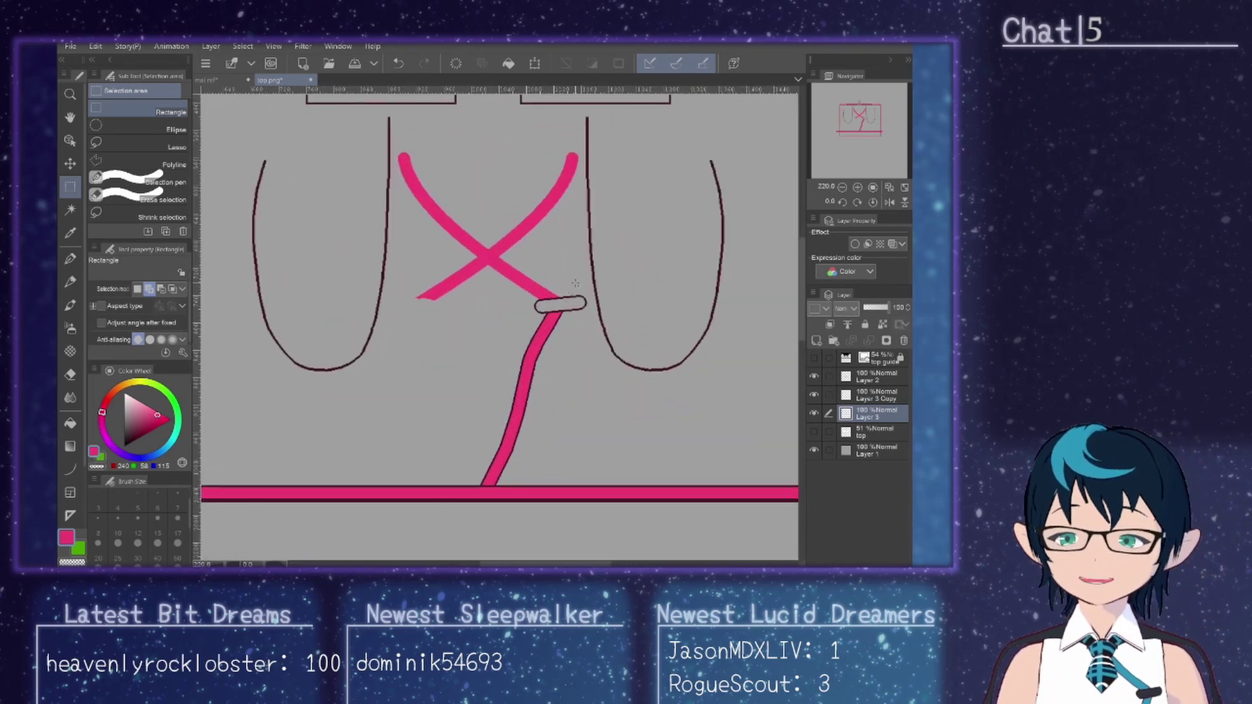
scroll(527, 267, "up", 3)
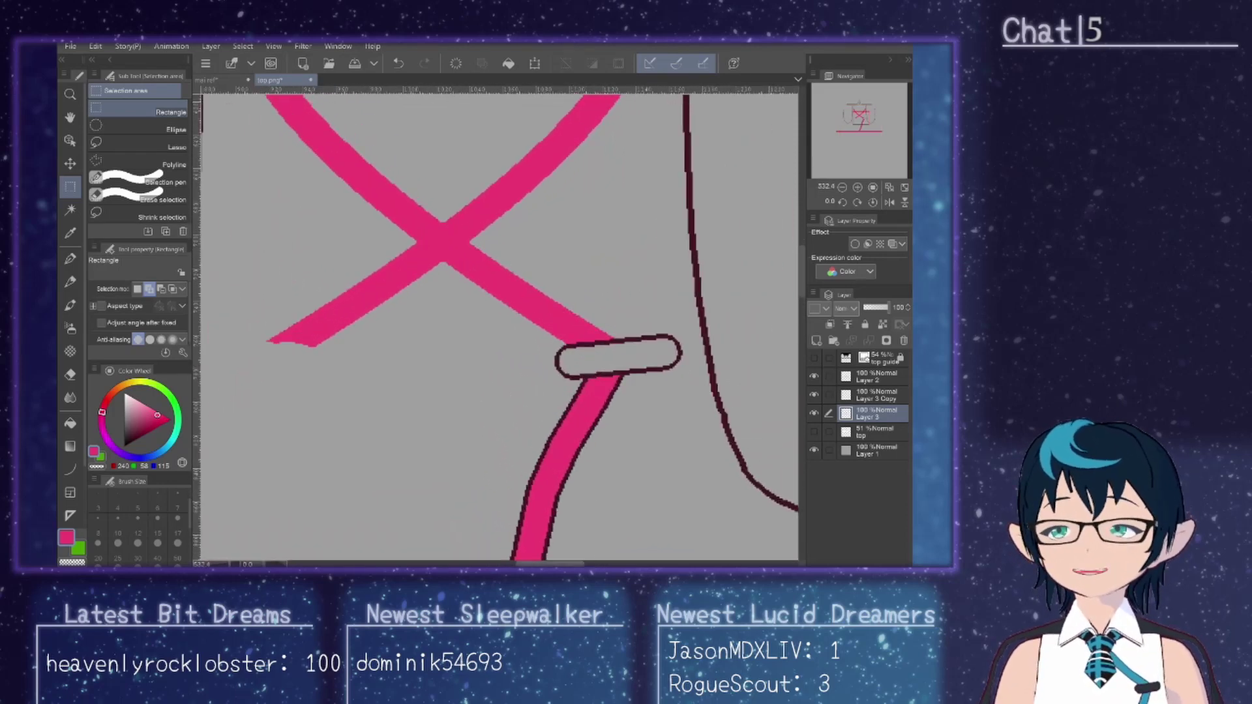
left_click_drag(574, 562, 558, 542)
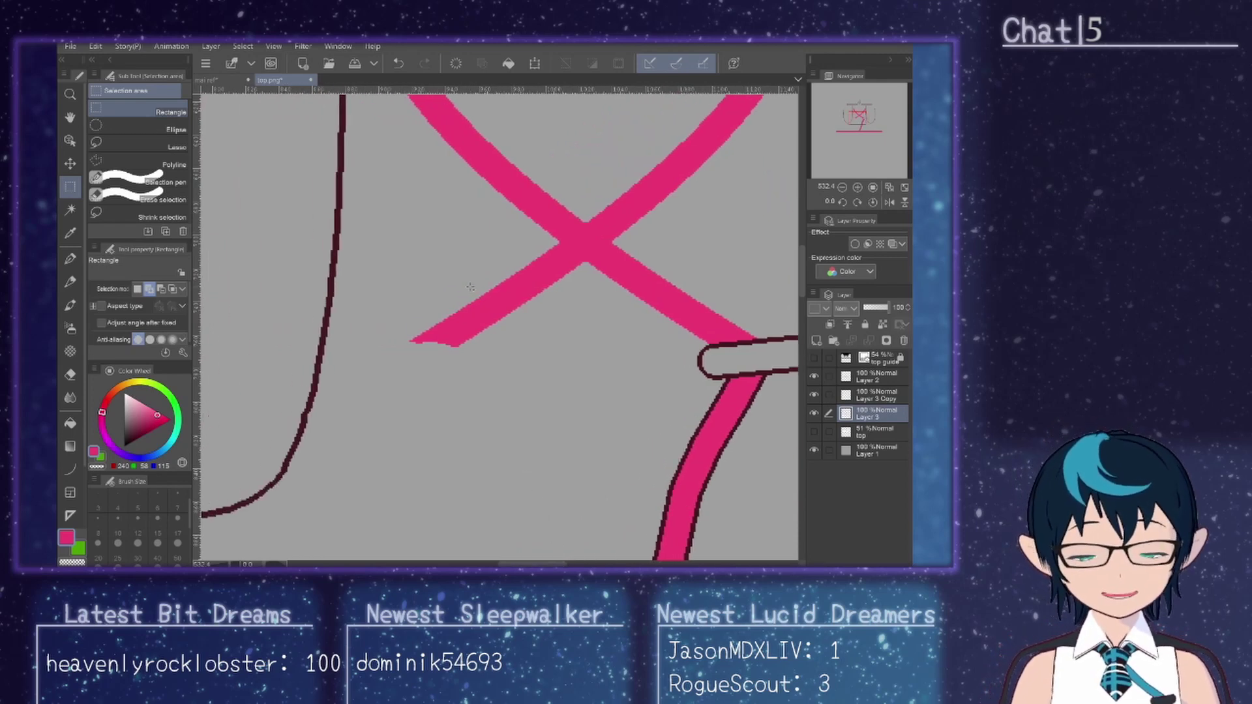
scroll(471, 292, "up", 1)
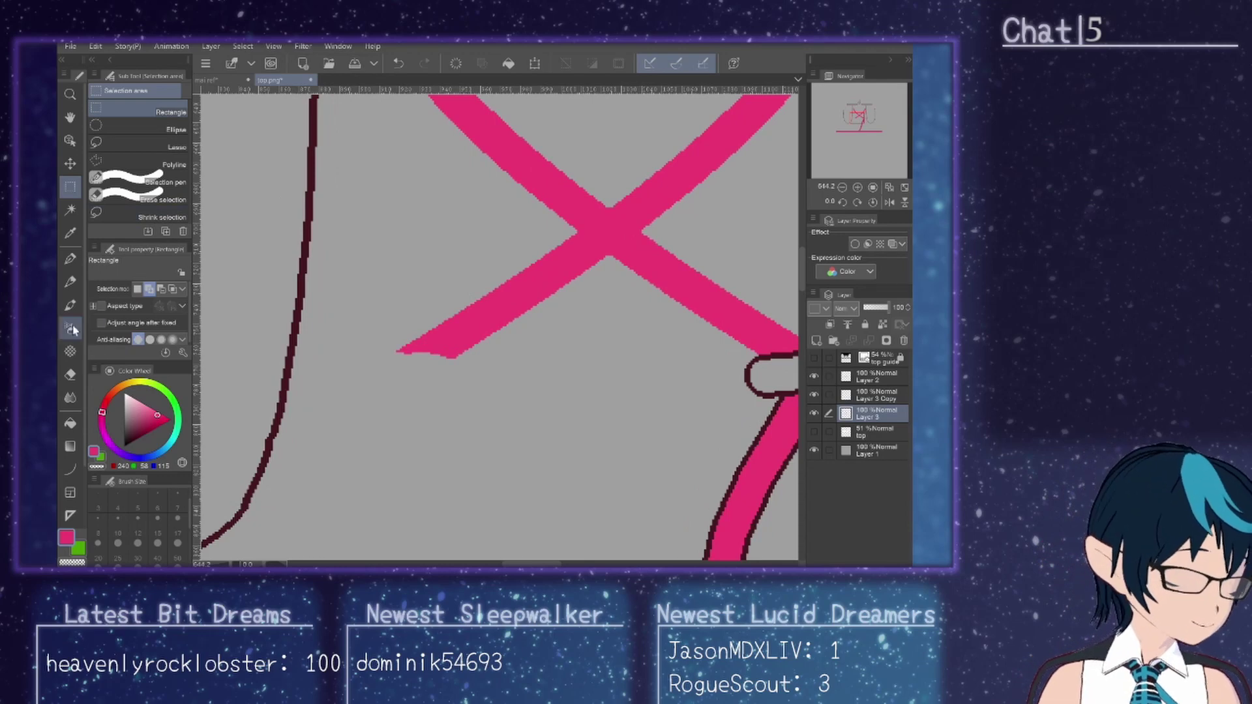
left_click(70, 373)
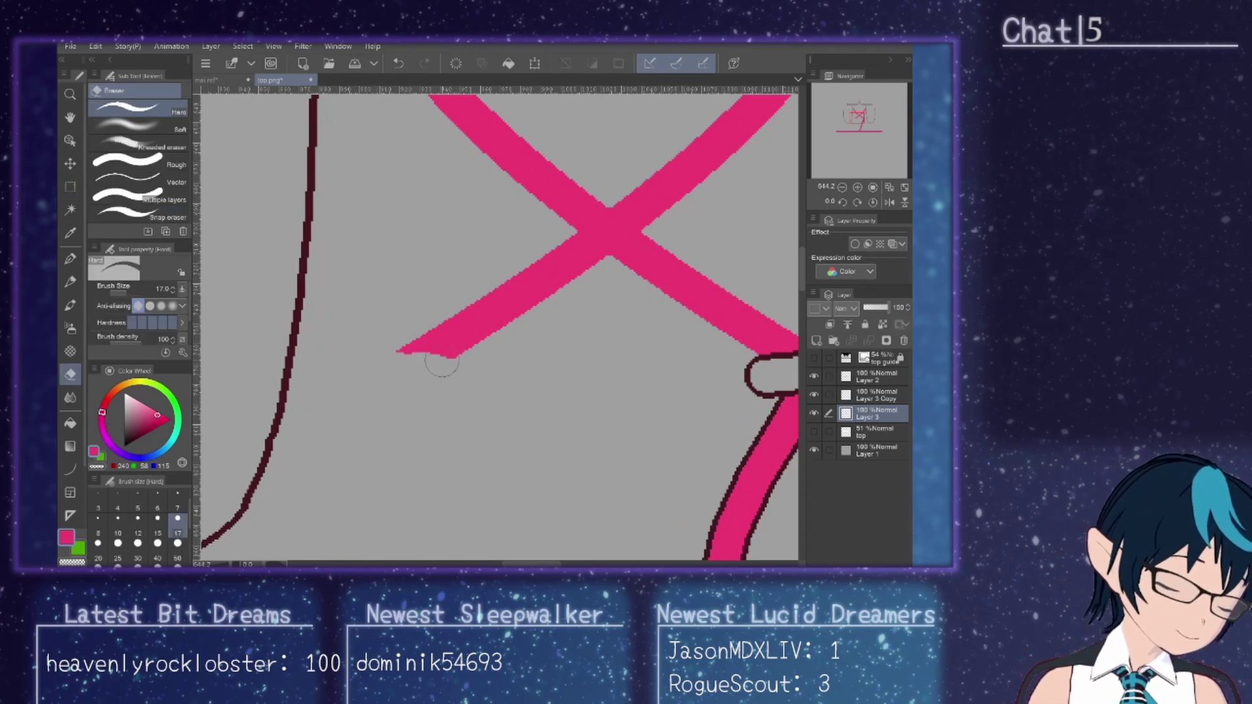
left_click(873, 394)
mouse_move(403, 352)
left_mouse_down()
mouse_move(551, 296)
mouse_move(561, 254)
mouse_move(609, 260)
mouse_move(580, 242)
left_mouse_up()
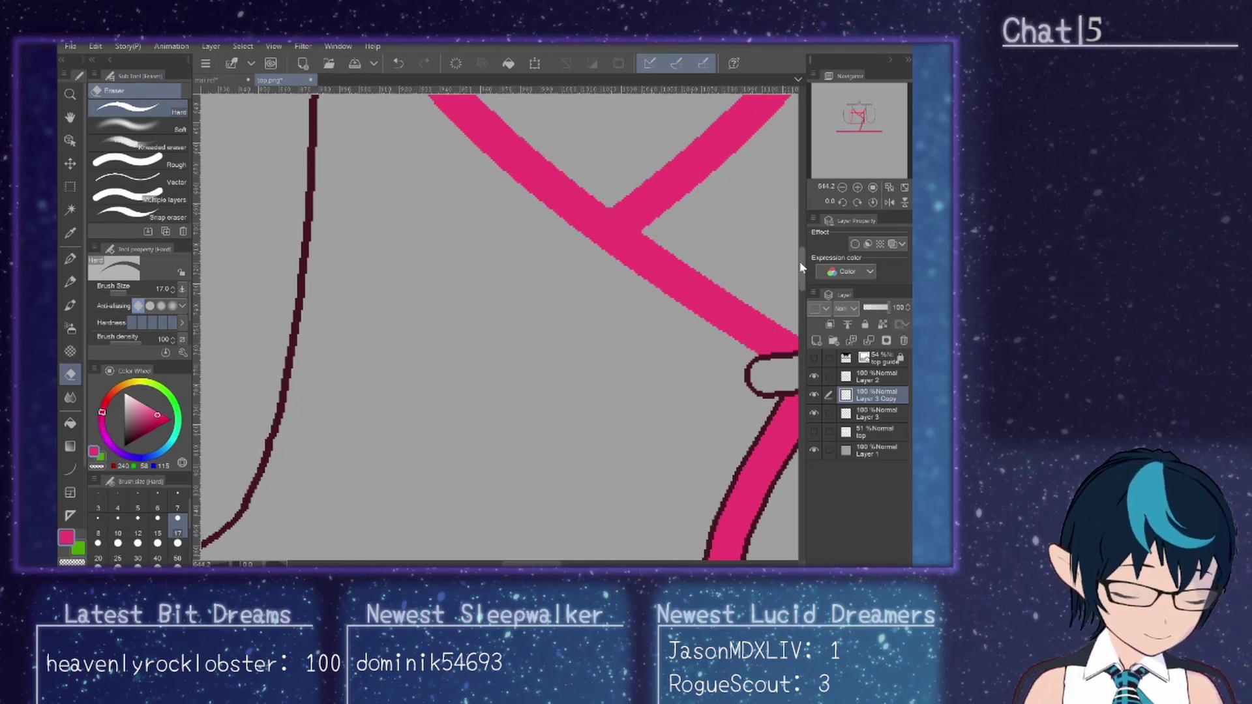
Step: Set the Straight line tool to brush size 1 and sample the dark maroon of the buckle outline as drawing colour
scroll(800, 264, "up", 5)
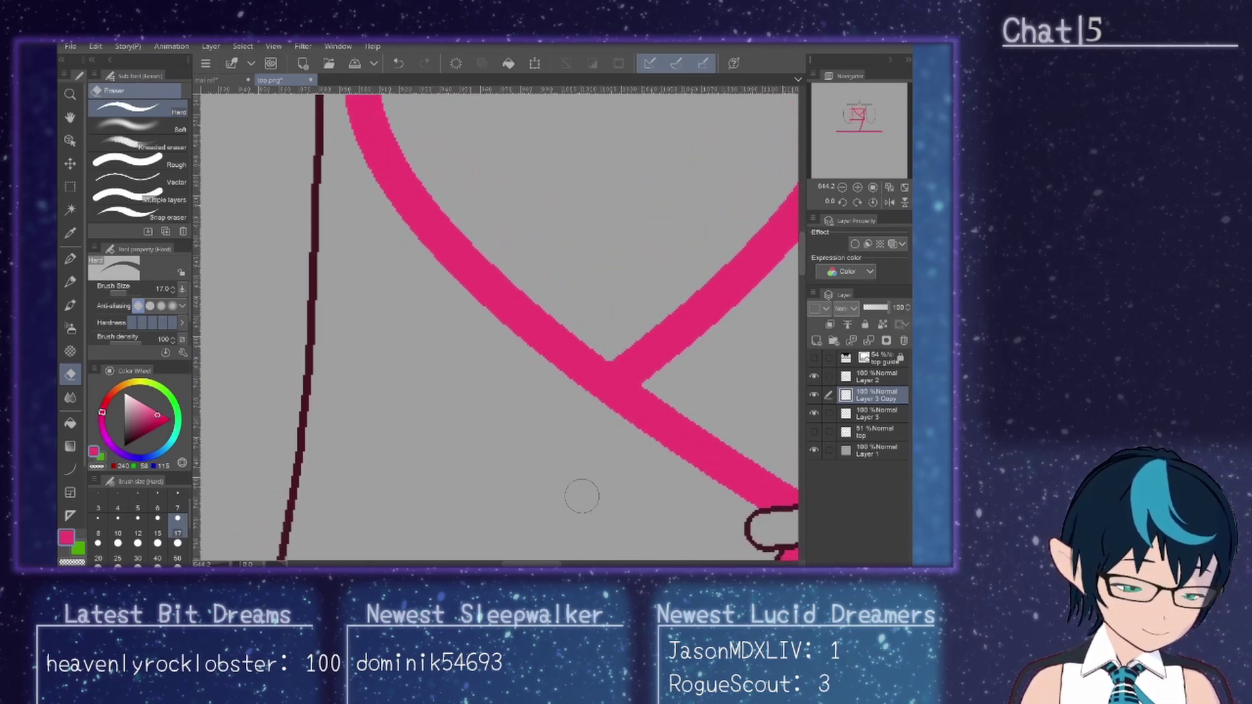
left_click_drag(535, 563, 555, 565)
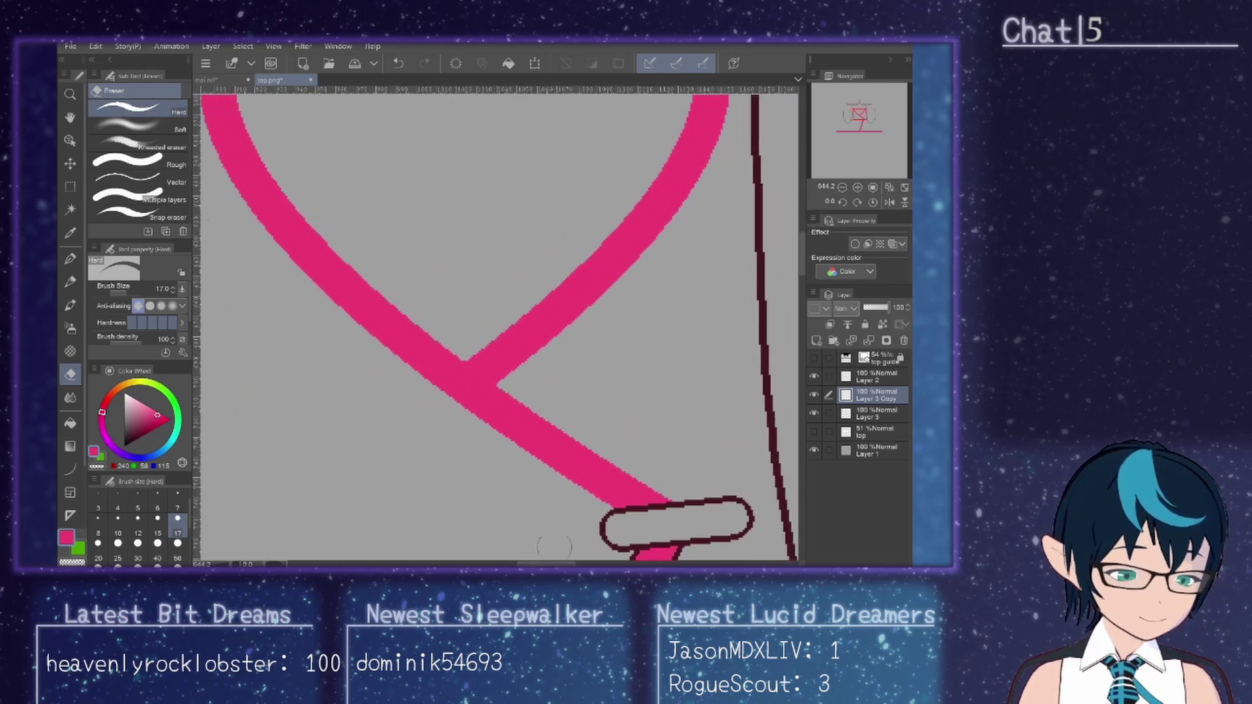
left_click(70, 467)
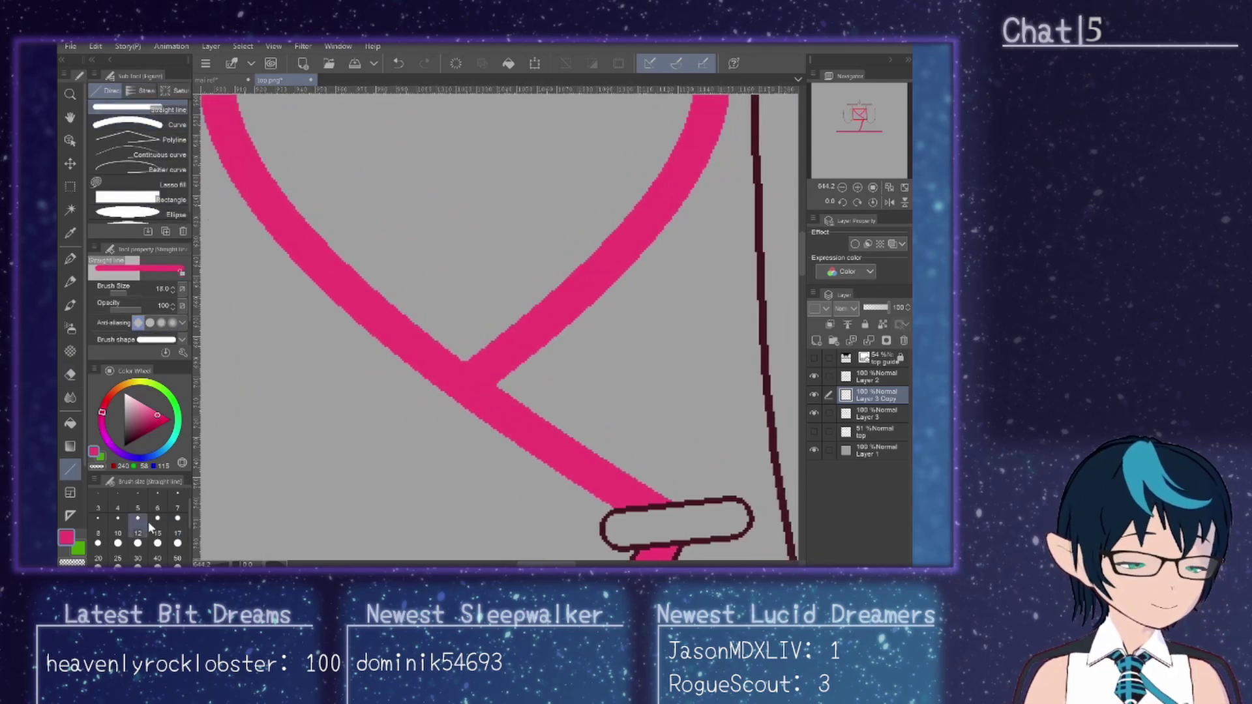
scroll(150, 526, "up", 2)
left_click(118, 505)
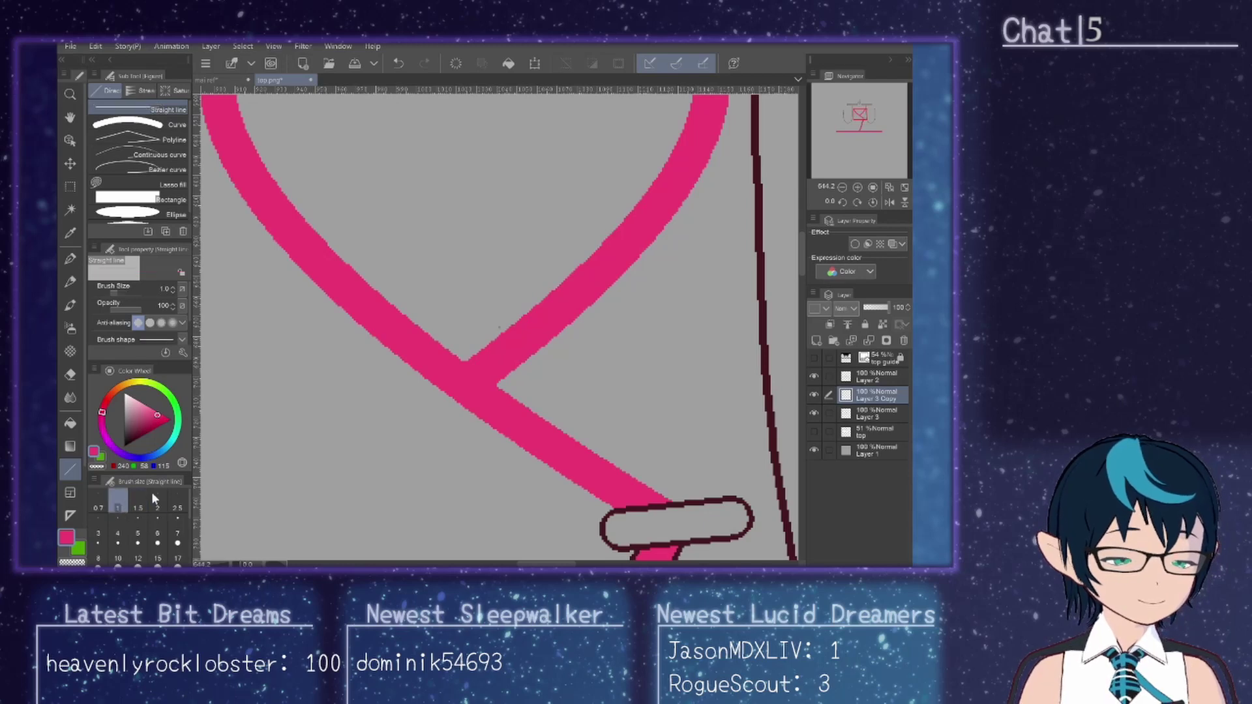
left_click(70, 232)
scroll(628, 521, "up", 2)
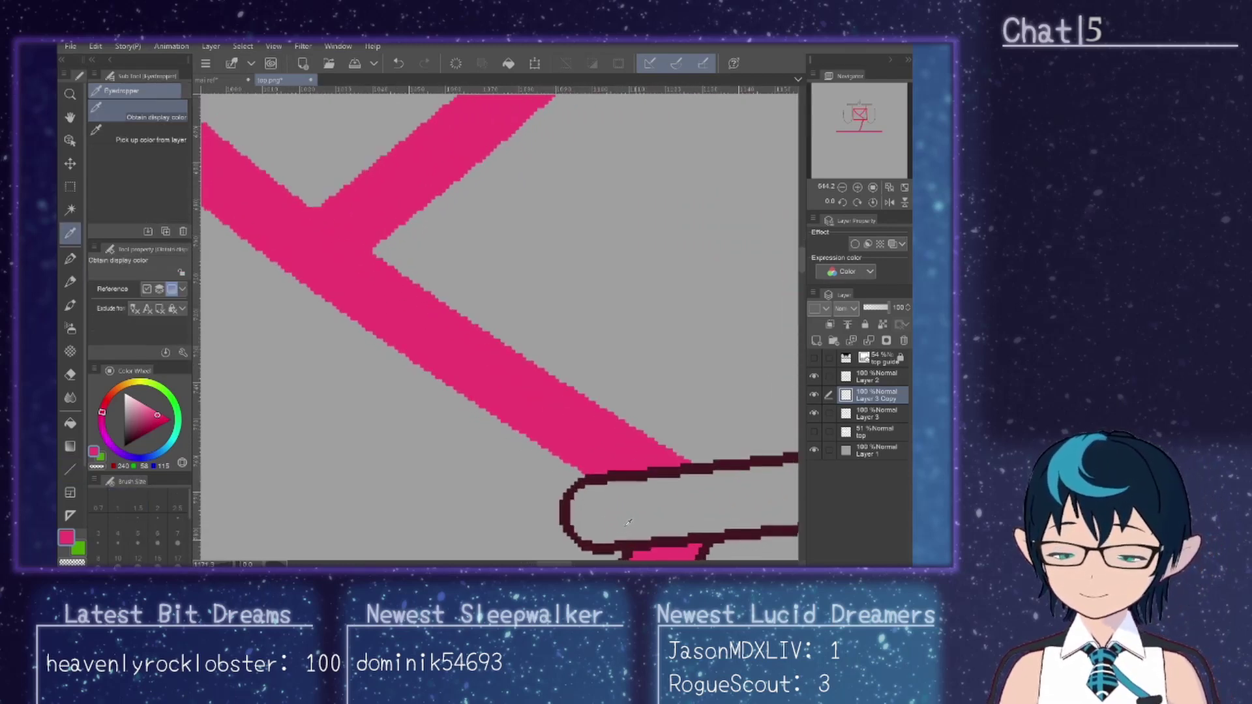
scroll(629, 522, "up", 1)
left_click(582, 458)
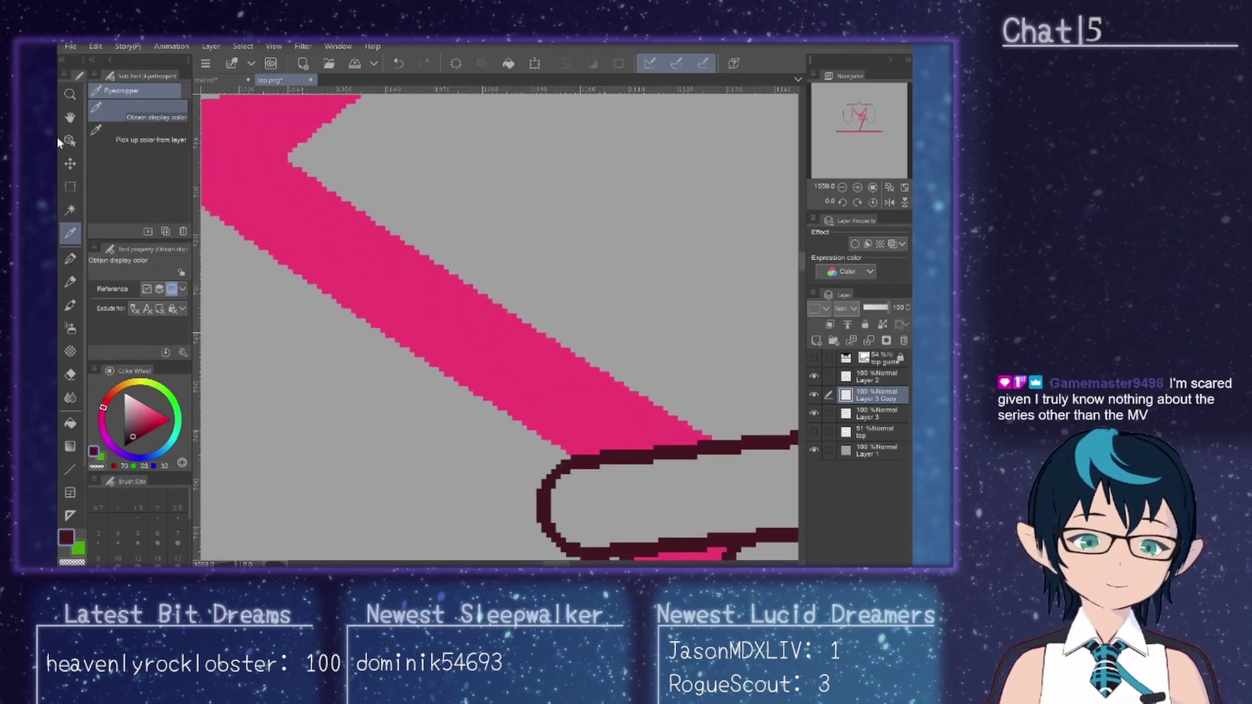
left_click(68, 470)
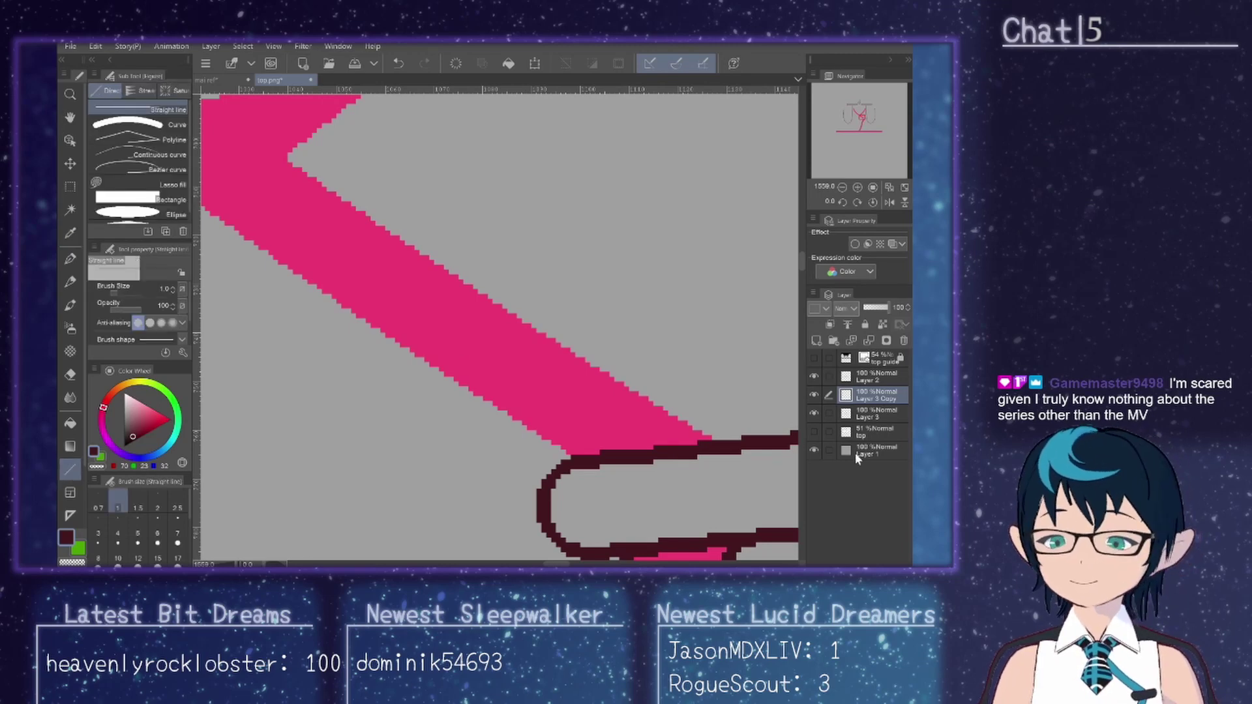
Step: Add a new layer above Layer 2, lower Layer 2's opacity to 51%, and make the new layer active
left_click(814, 376)
left_click(814, 376)
left_click(876, 377)
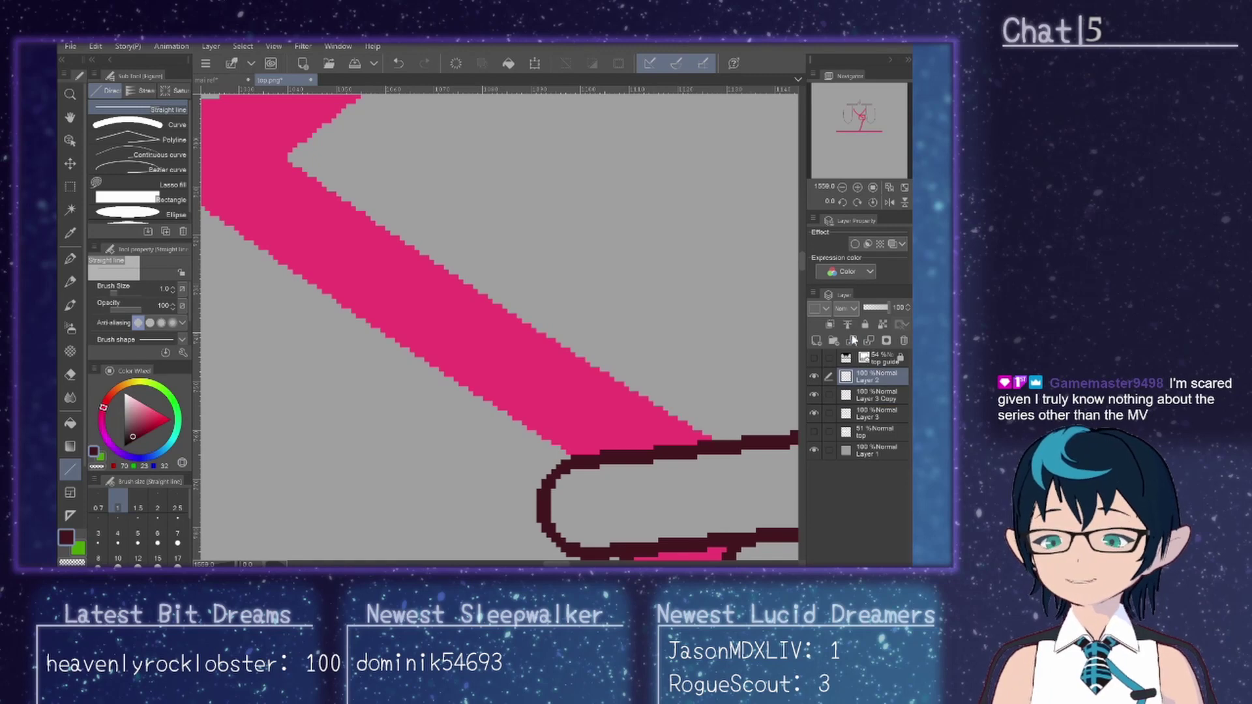
left_click(822, 342)
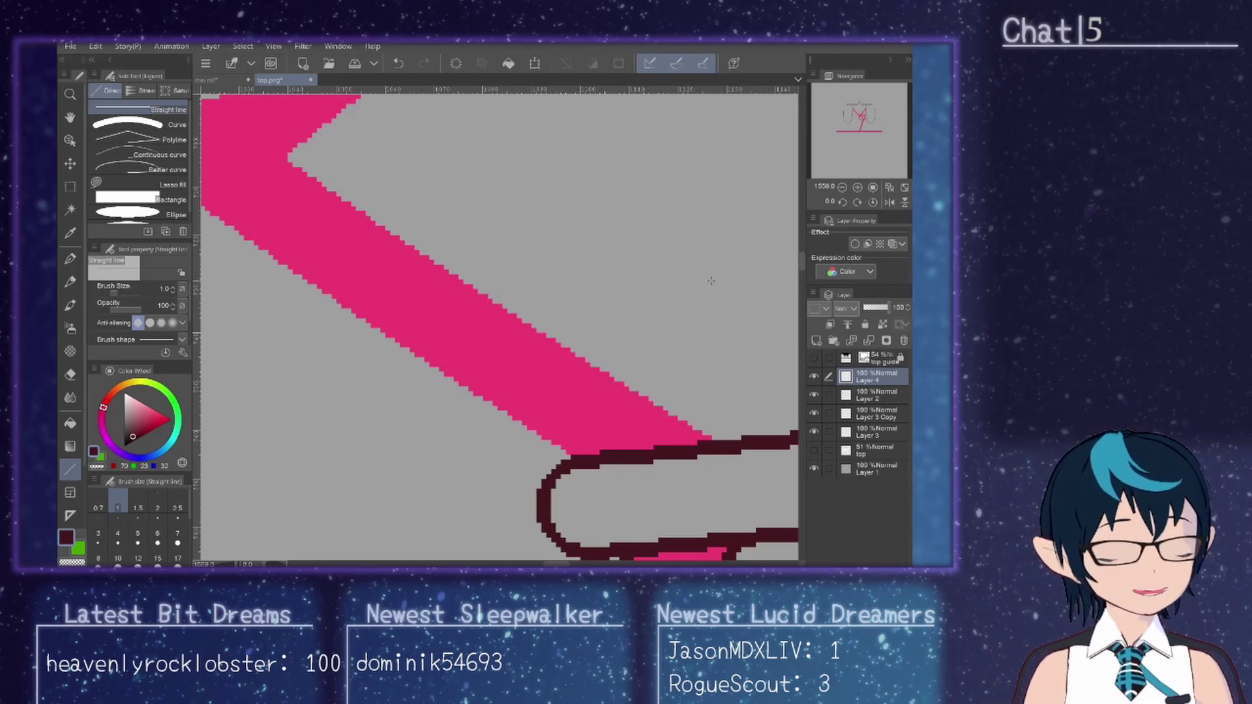
scroll(716, 302, "up", 4)
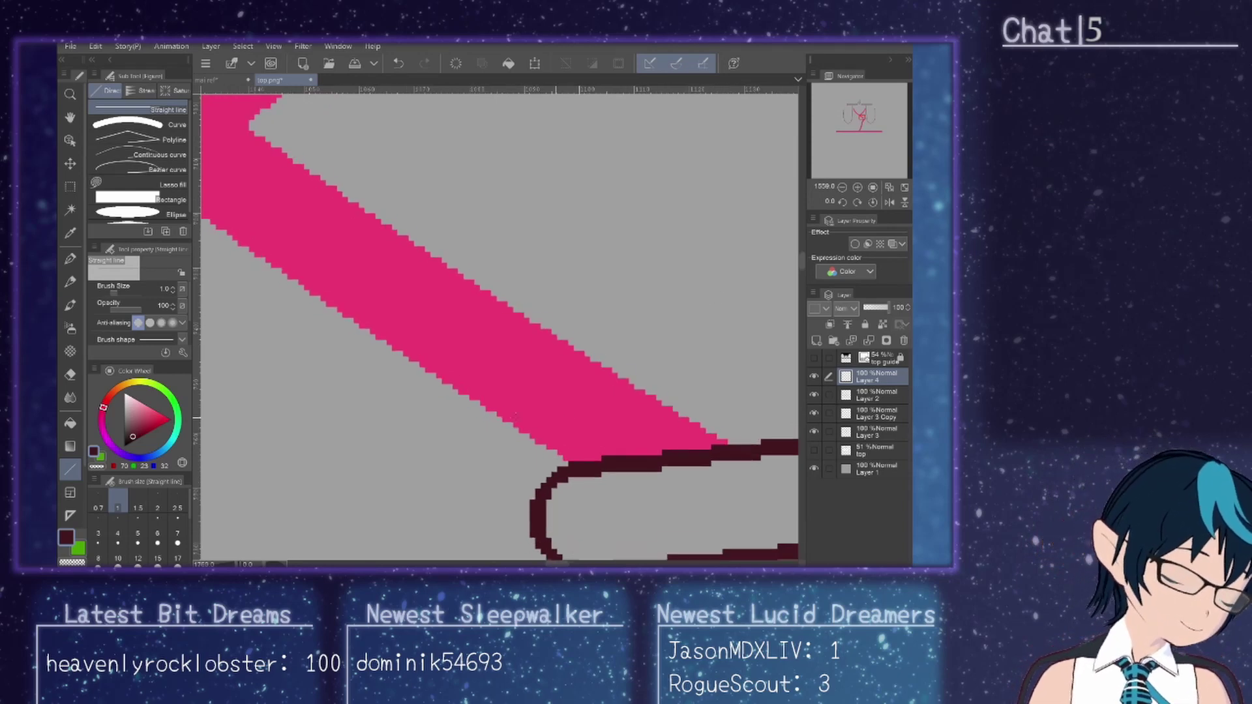
left_click(884, 395)
left_click(877, 308)
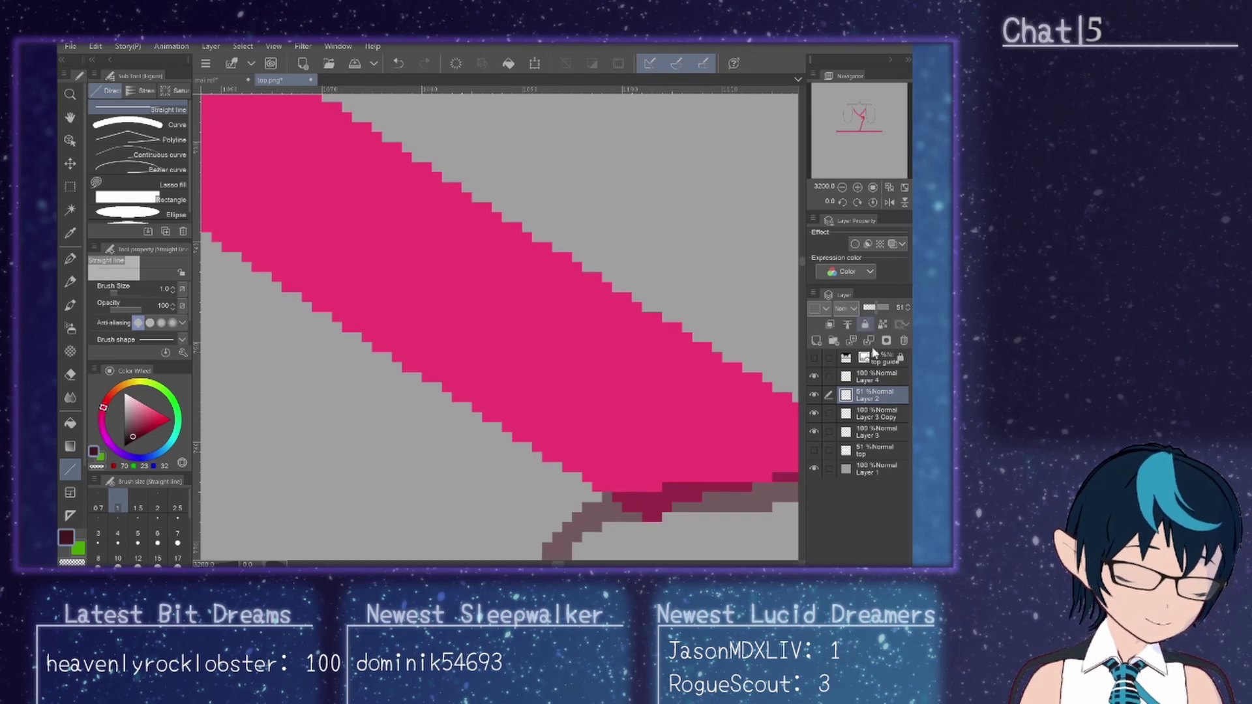
left_click(874, 381)
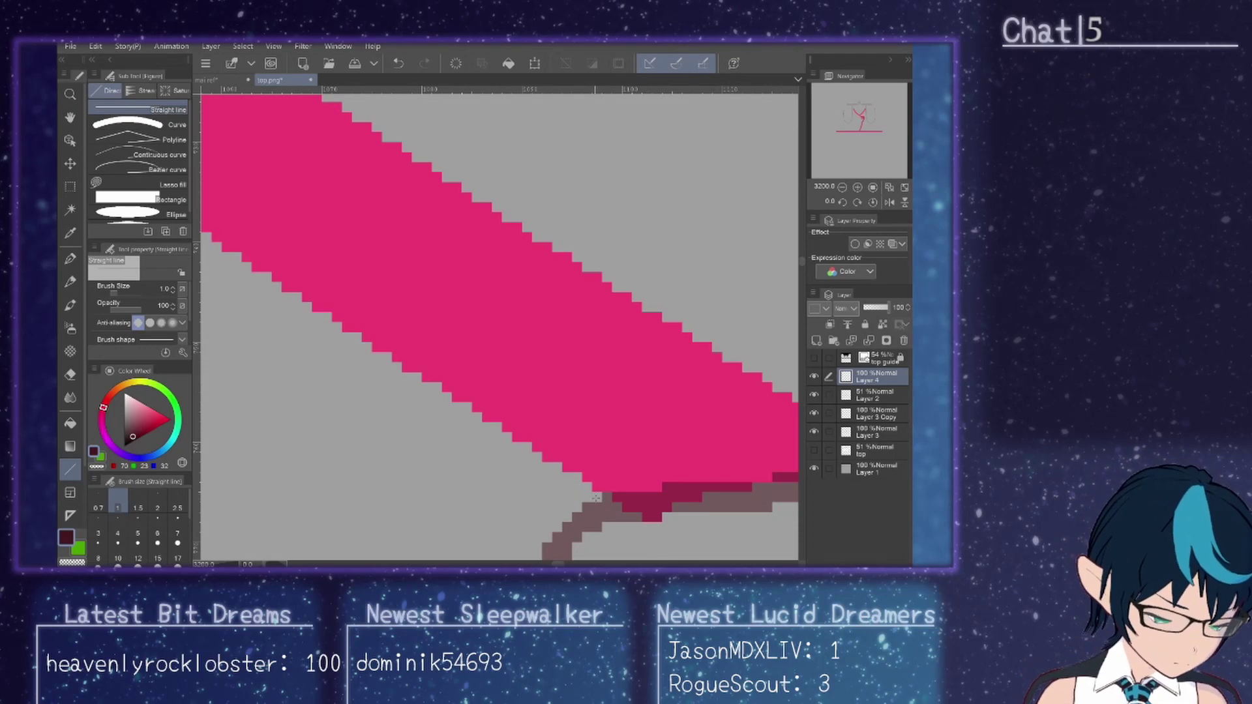
Step: Trace the strap's lower edge in one-pixel dark maroon line segments, starting at the buckle and working up toward the crossing
left_click_drag(596, 499, 496, 427)
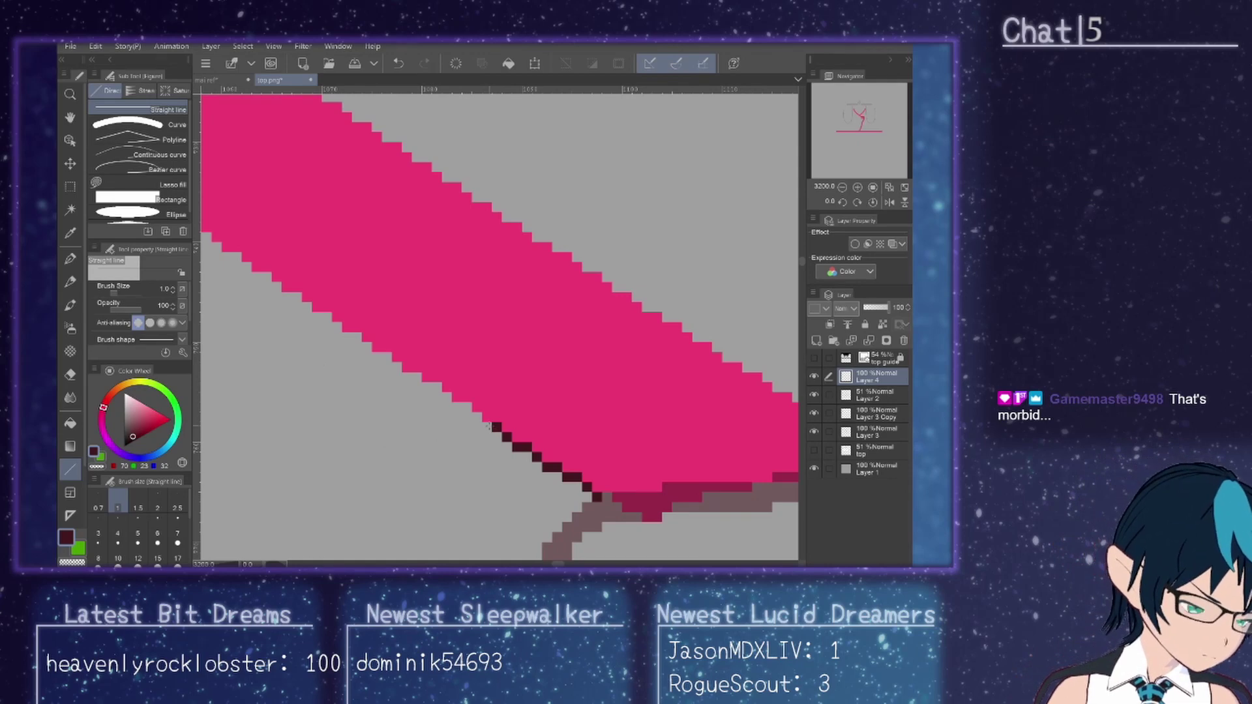
left_click_drag(486, 427, 466, 407)
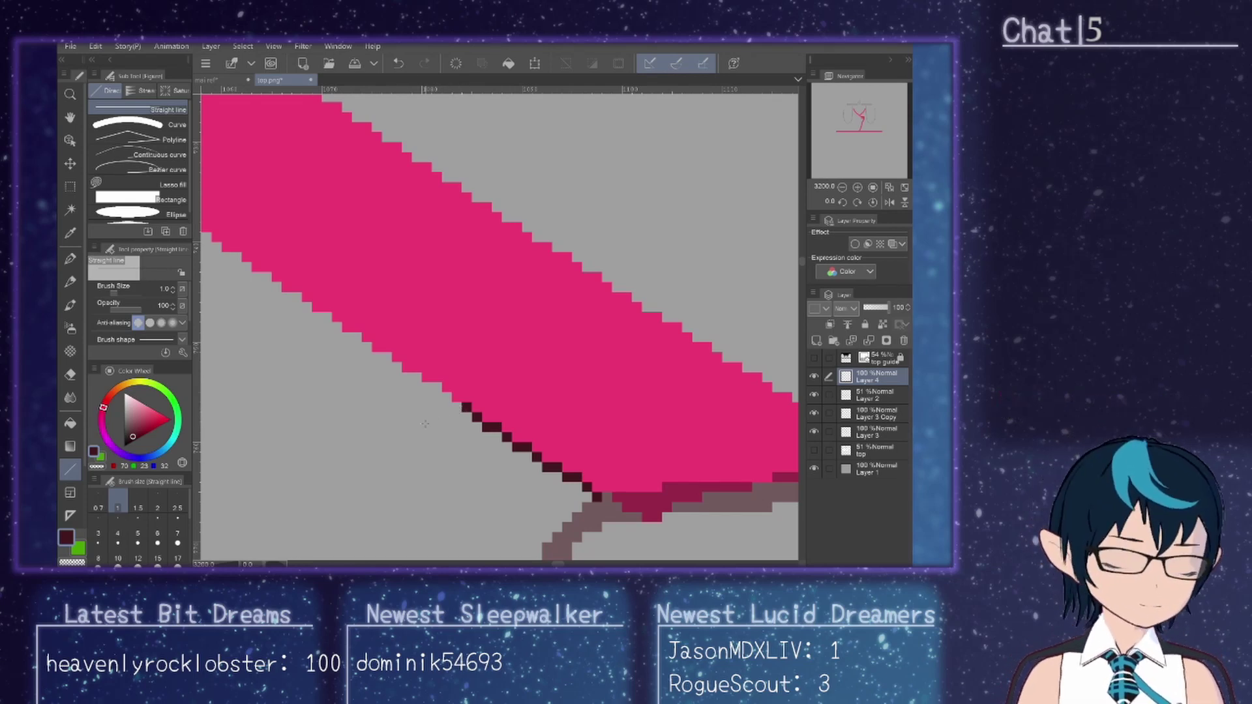
left_click_drag(454, 407, 326, 318)
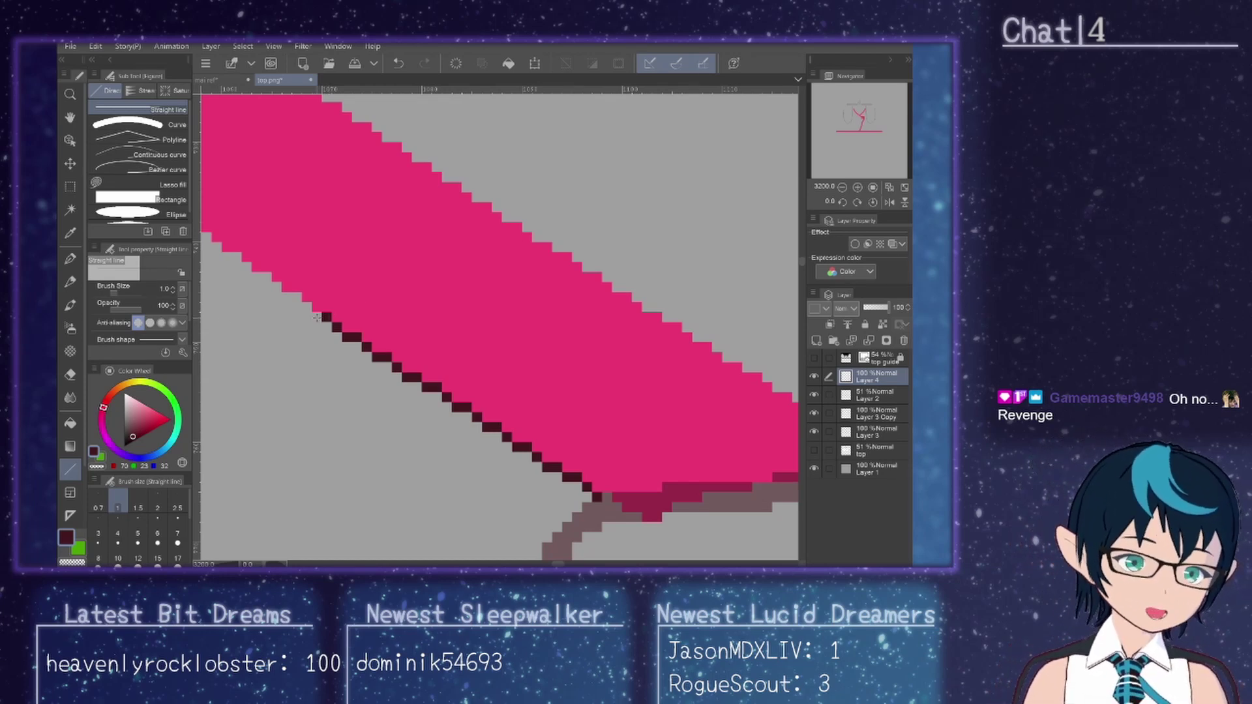
left_click_drag(317, 318, 296, 297)
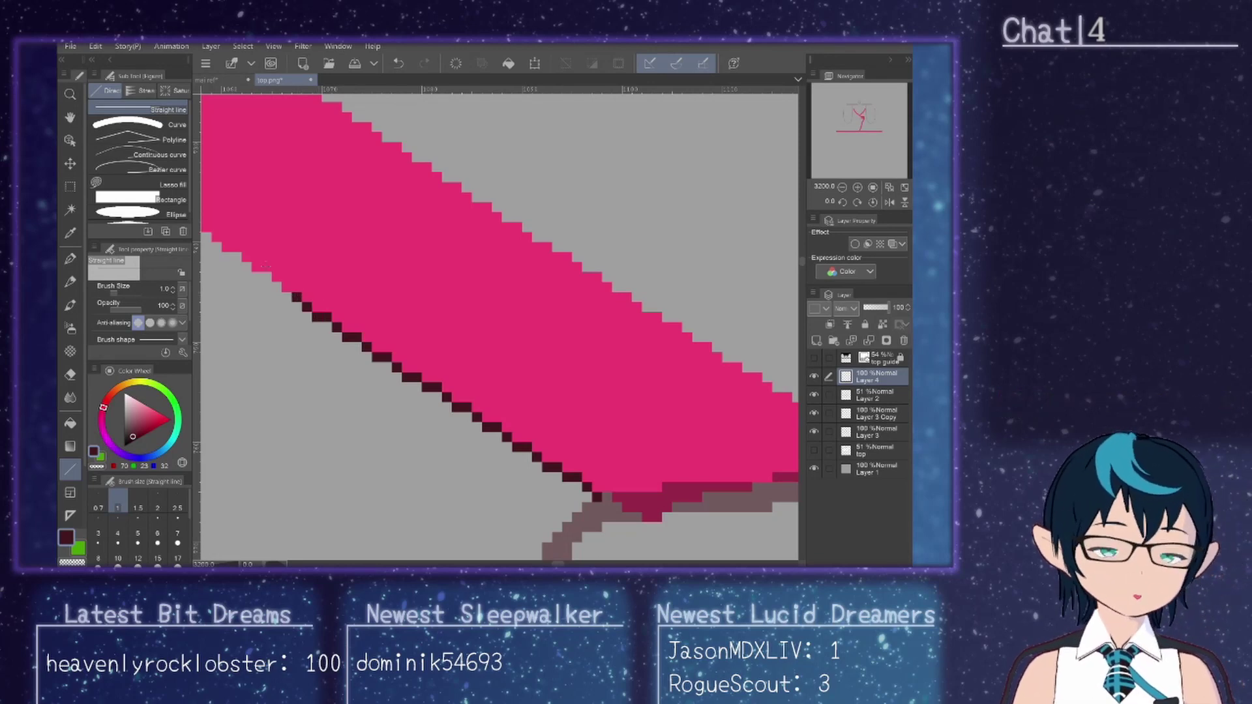
left_click_drag(287, 297, 266, 276)
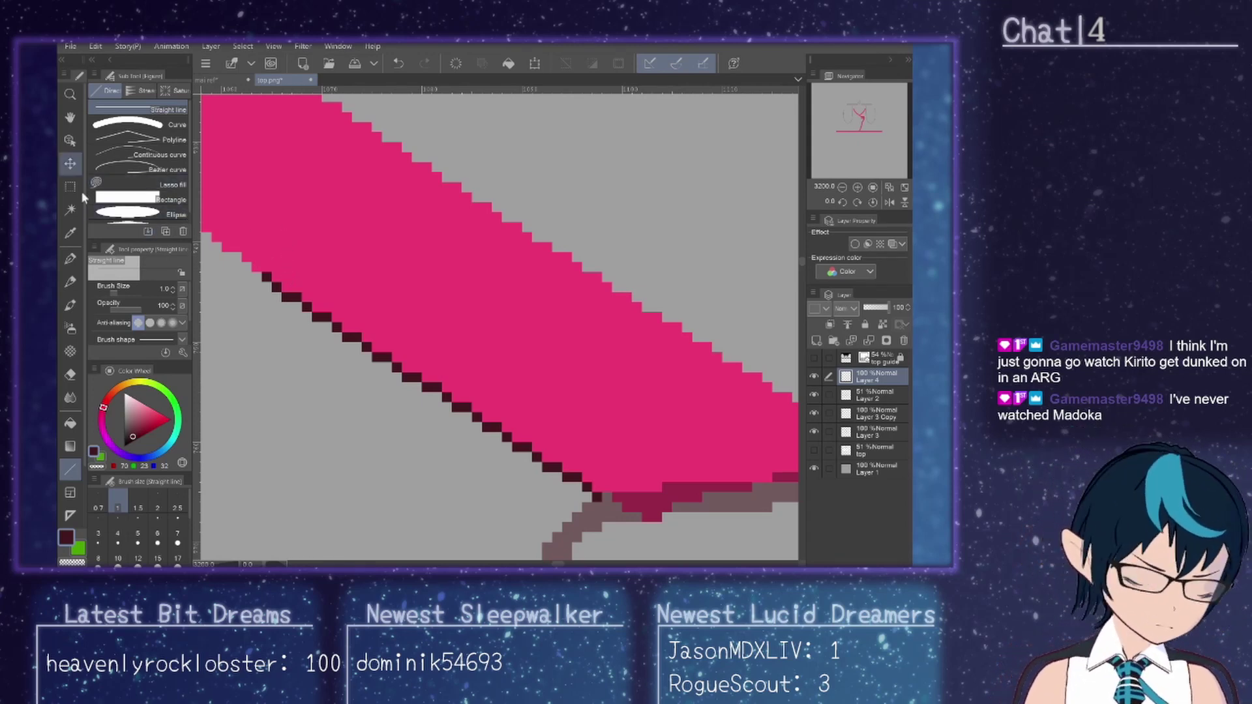
left_click_drag(259, 278, 233, 255)
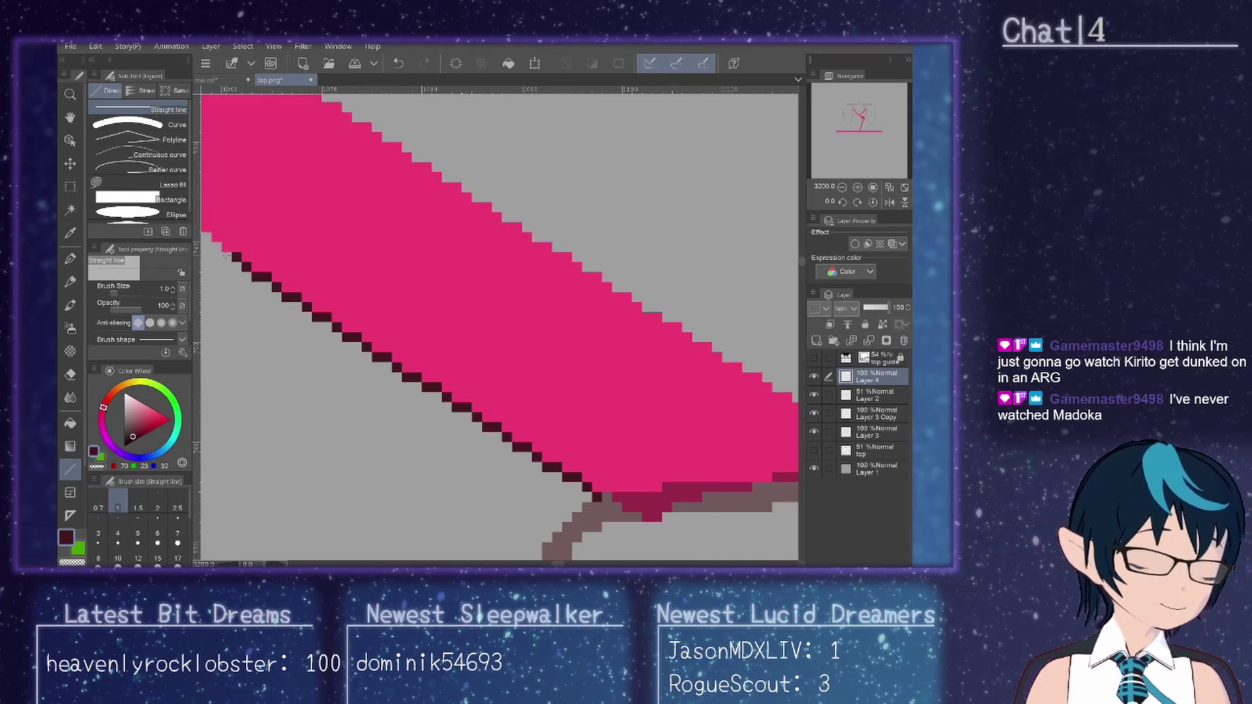
Step: Continue the maroon outline along the strap's lower edge to just below the crossing, undoing misplaced segments
mouse_move(222, 251)
left_mouse_down()
mouse_move(385, 258)
mouse_move(320, 186)
mouse_move(205, 99)
mouse_move(485, 393)
left_mouse_up()
mouse_move(497, 396)
left_mouse_down()
mouse_move(532, 481)
mouse_move(478, 378)
mouse_move(241, 217)
mouse_move(491, 350)
mouse_move(490, 363)
mouse_move(429, 313)
left_mouse_up()
key("ctrl+z")
key("ctrl+z")
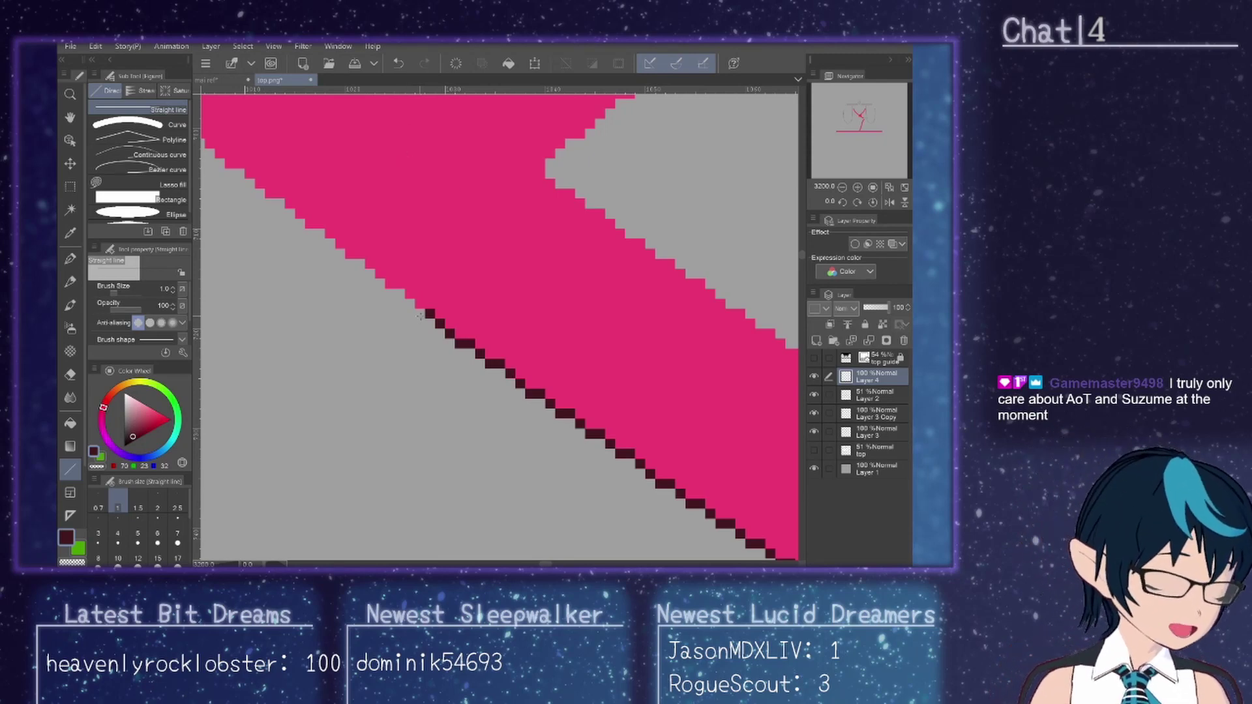
left_click_drag(420, 313, 399, 293)
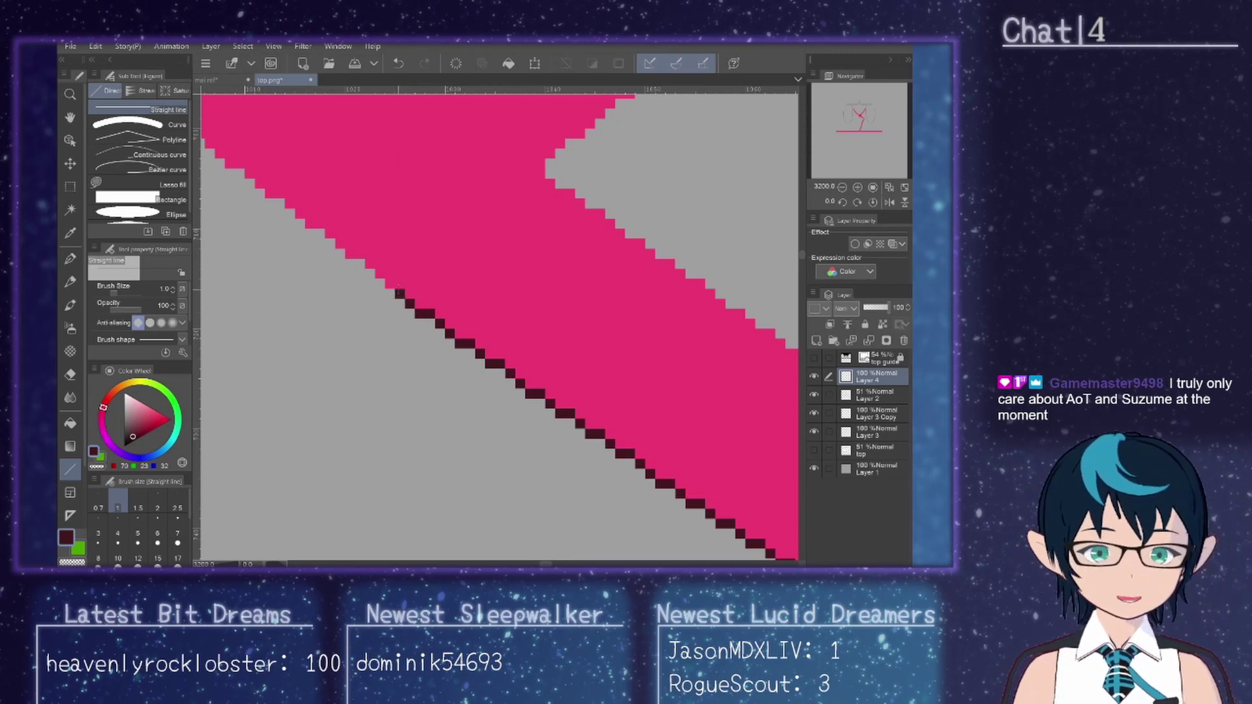
left_click_drag(397, 293, 388, 330)
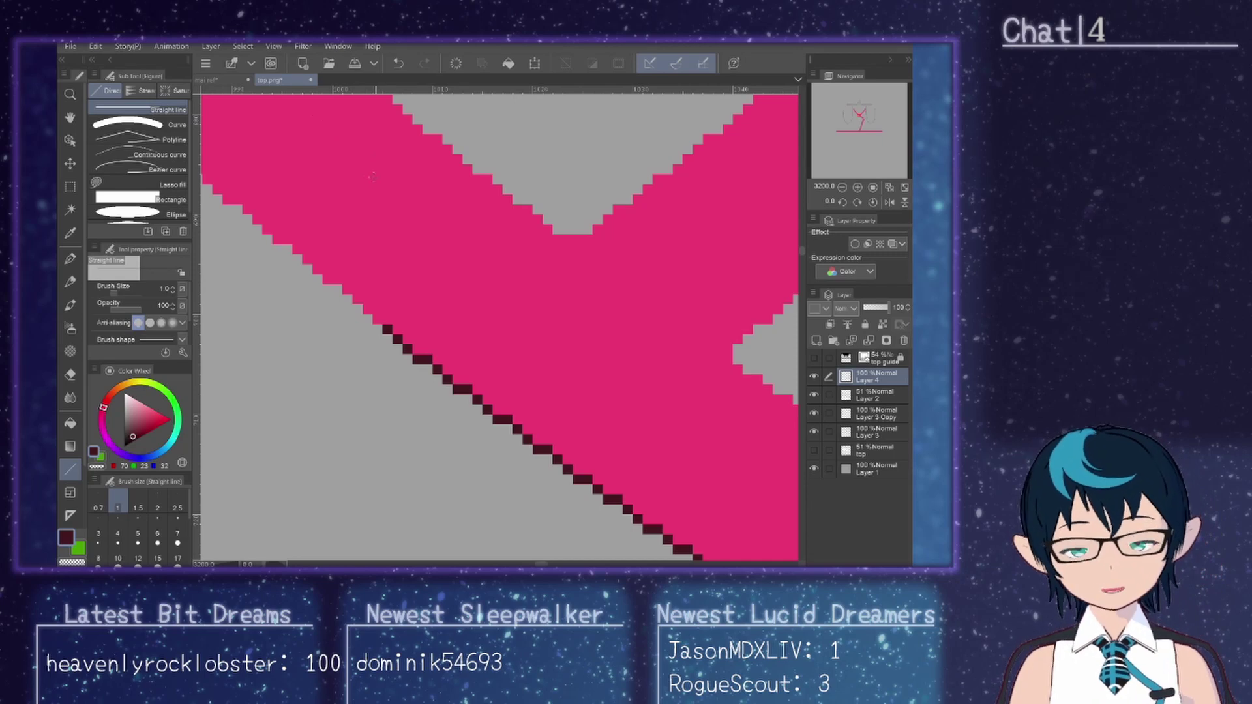
Step: Extend the maroon outline past the crossing along the outer edge of the strap's upper part, undoing a misplaced segment
mouse_move(380, 329)
left_mouse_down()
mouse_move(275, 252)
mouse_move(252, 195)
left_mouse_up()
scroll(352, 406, "up", 5)
key("ctrl+z")
left_click_drag(636, 555, 203, 182)
left_click_drag(307, 252, 238, 184)
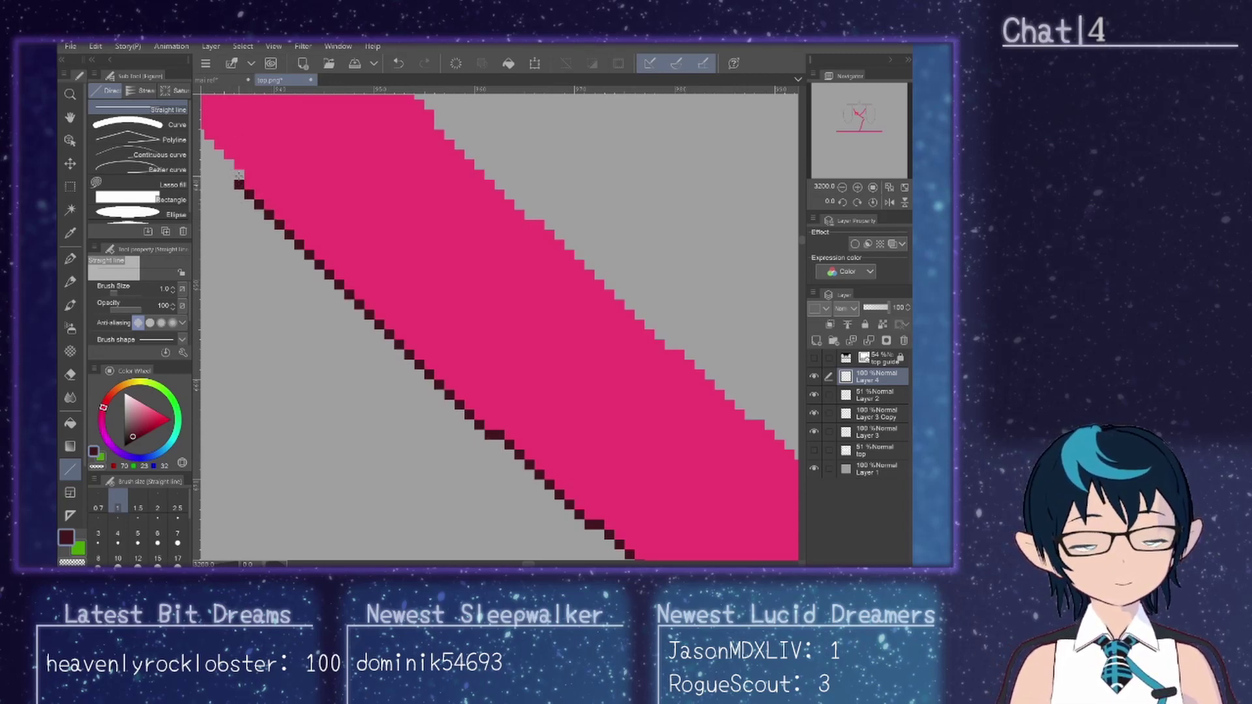
Step: Continue the one-pixel dark maroon outline up the outer edge of the strap's upper part, undoing a misplaced segment
left_click_drag(239, 175, 472, 175)
left_click_drag(582, 295, 498, 211)
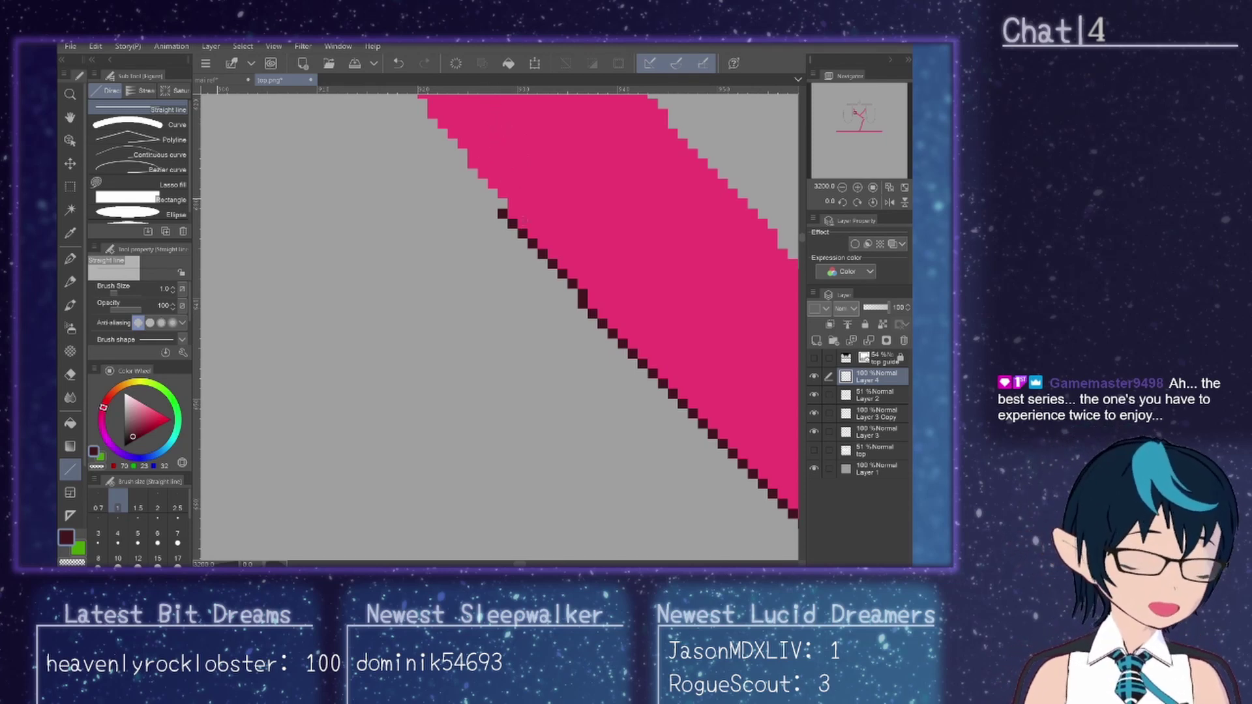
left_click_drag(502, 203, 462, 163)
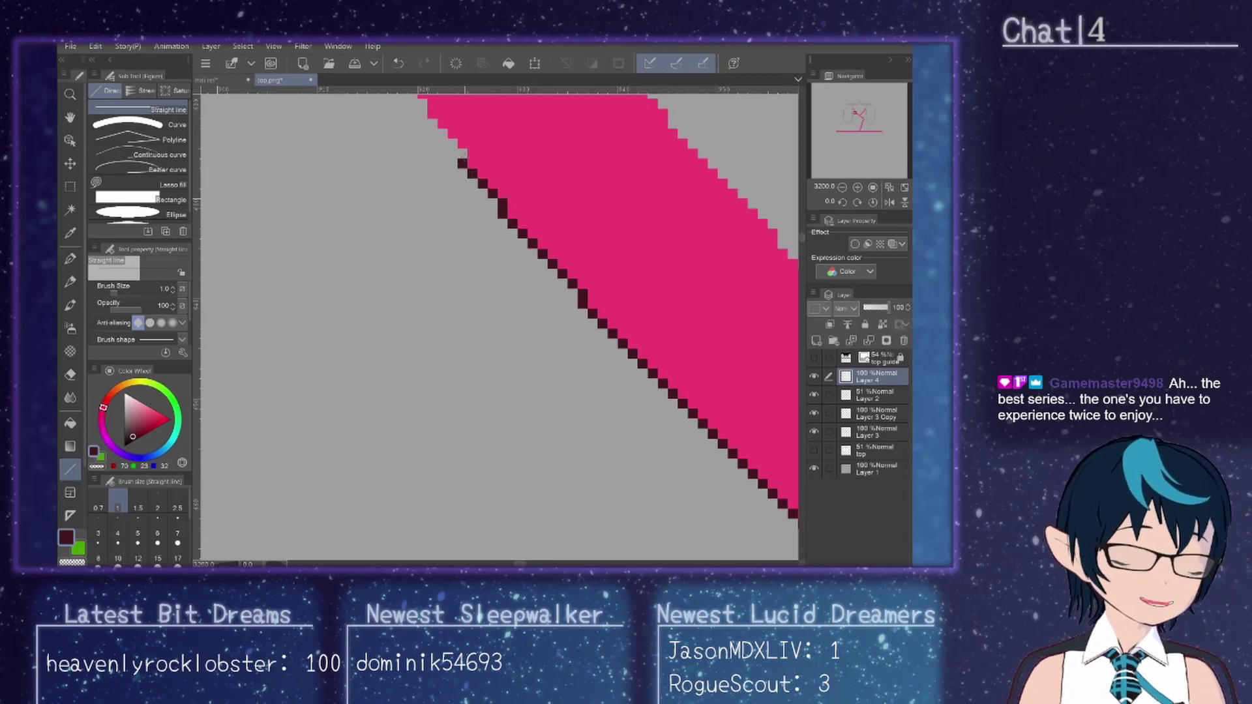
mouse_move(463, 164)
left_mouse_down()
mouse_move(432, 420)
mouse_move(371, 349)
left_mouse_up()
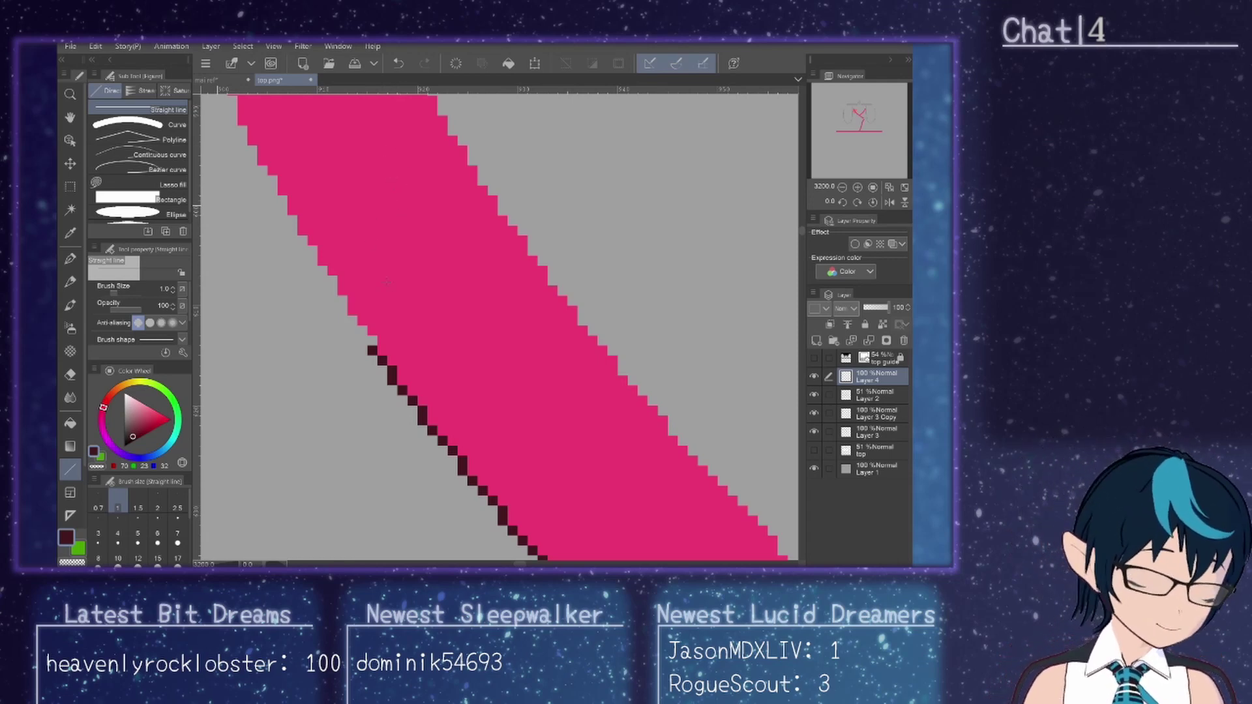
left_click_drag(372, 340, 310, 258)
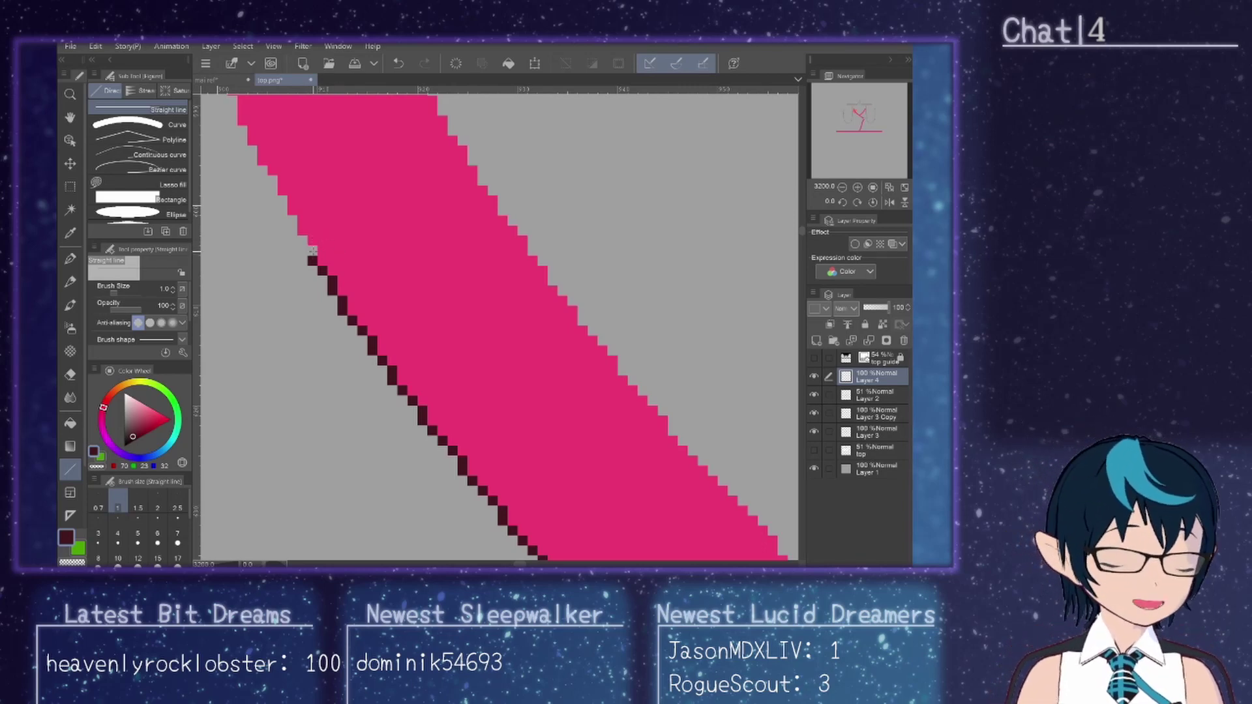
left_click_drag(313, 250, 291, 230)
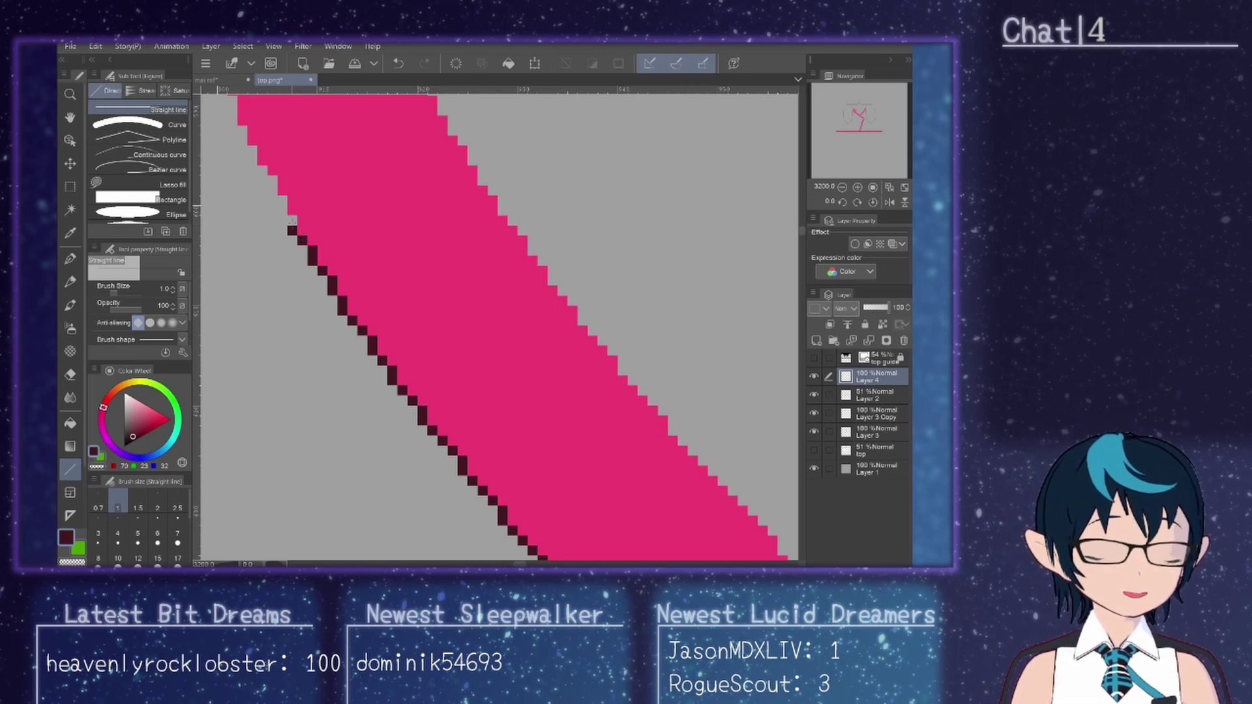
left_click_drag(292, 222, 282, 212)
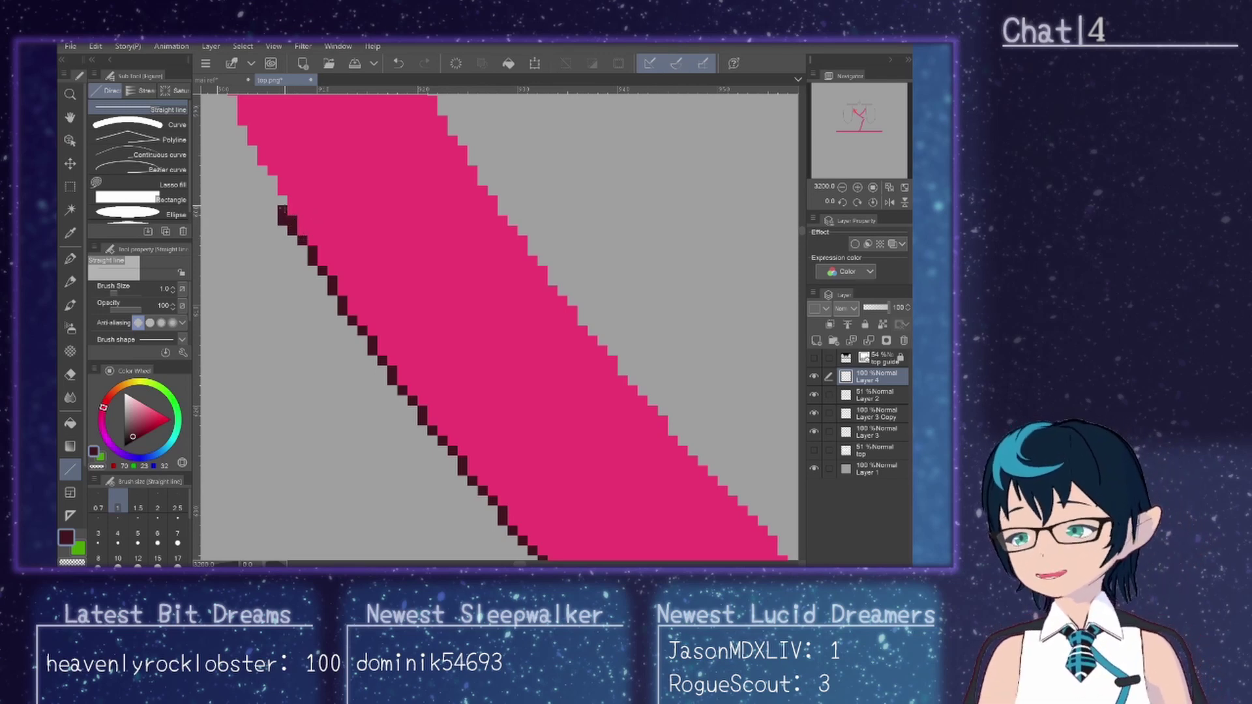
key("ctrl+z")
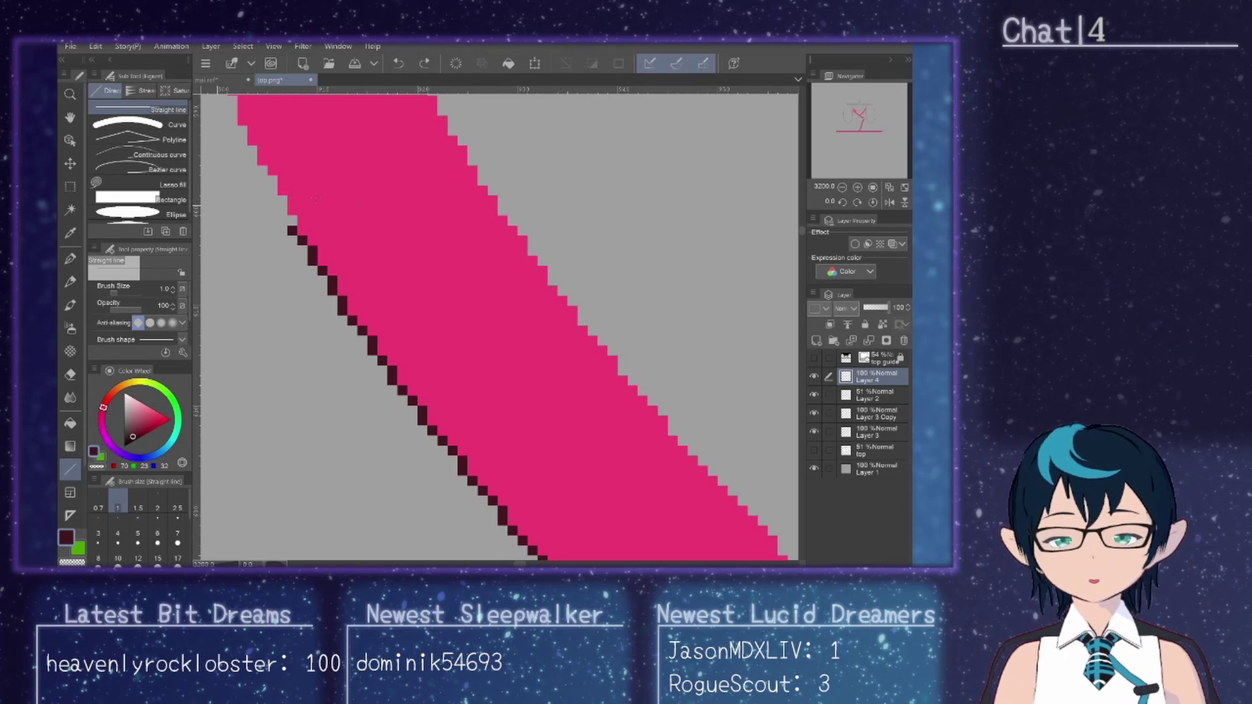
left_click_drag(290, 229, 251, 159)
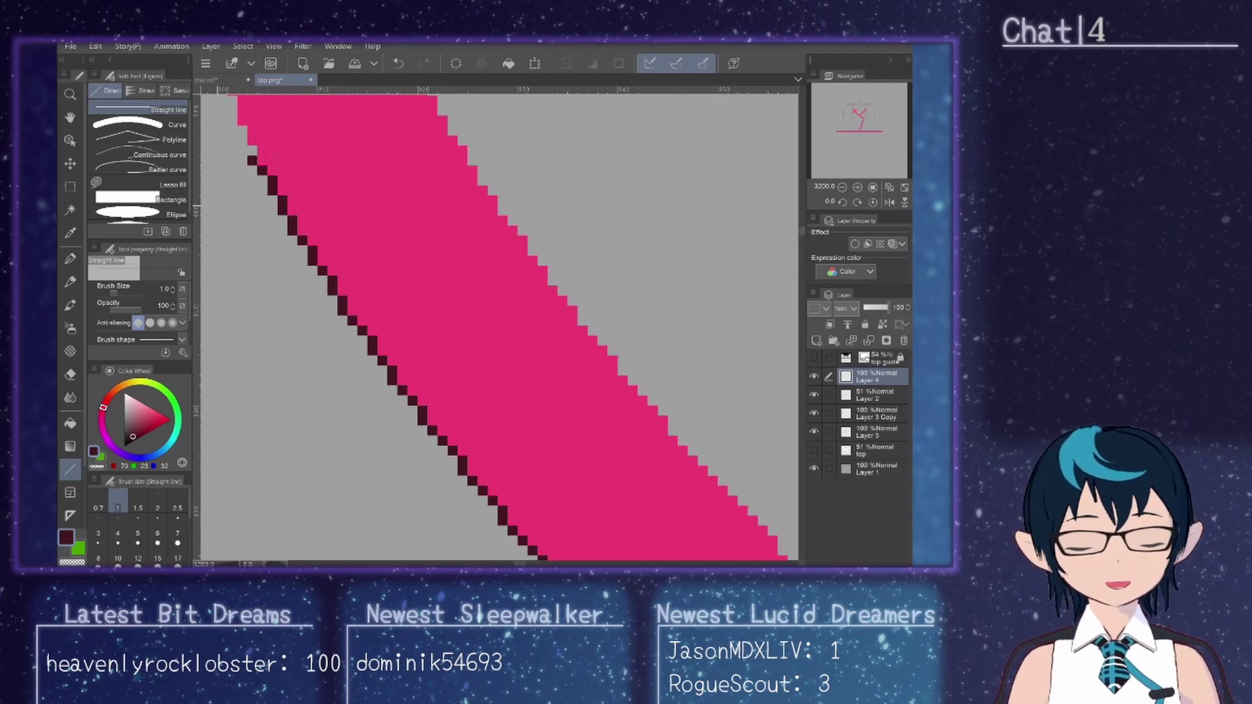
Step: Trace the steepening outer edge with short maroon segments up to the start of the strap's rounded tip
left_click_drag(251, 152, 432, 434)
scroll(229, 125, "up", 1)
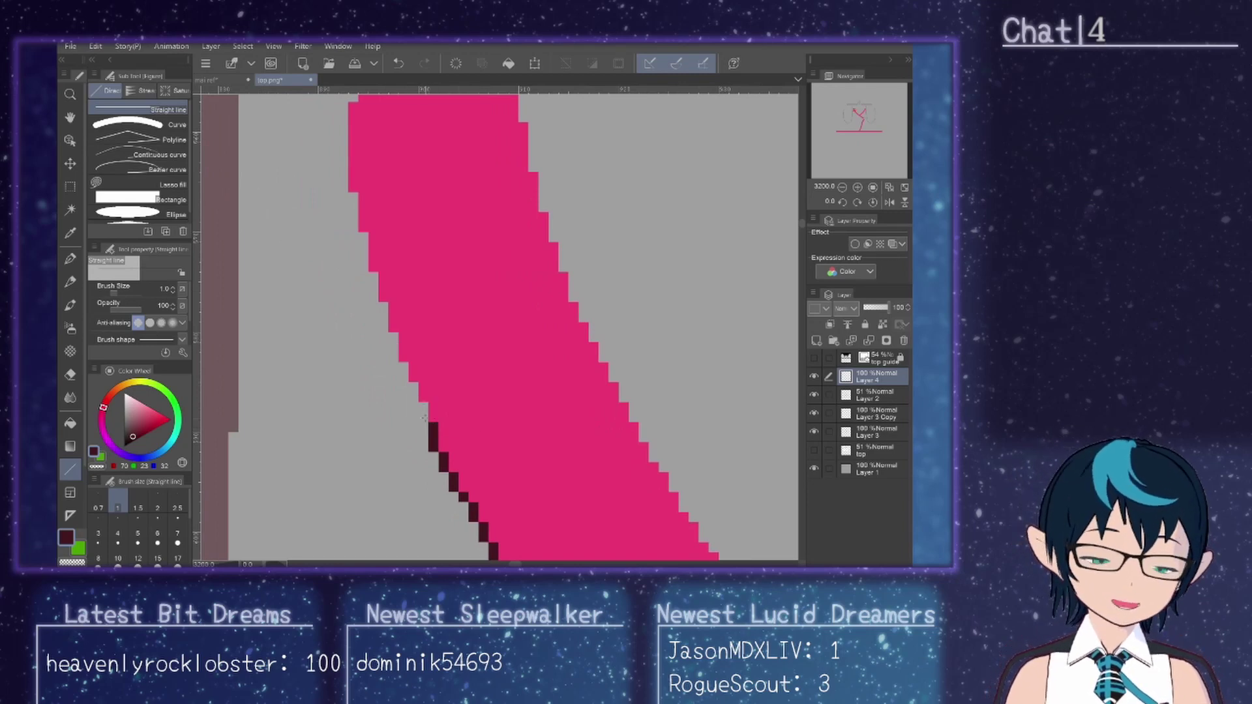
left_click(422, 409)
left_click(413, 392)
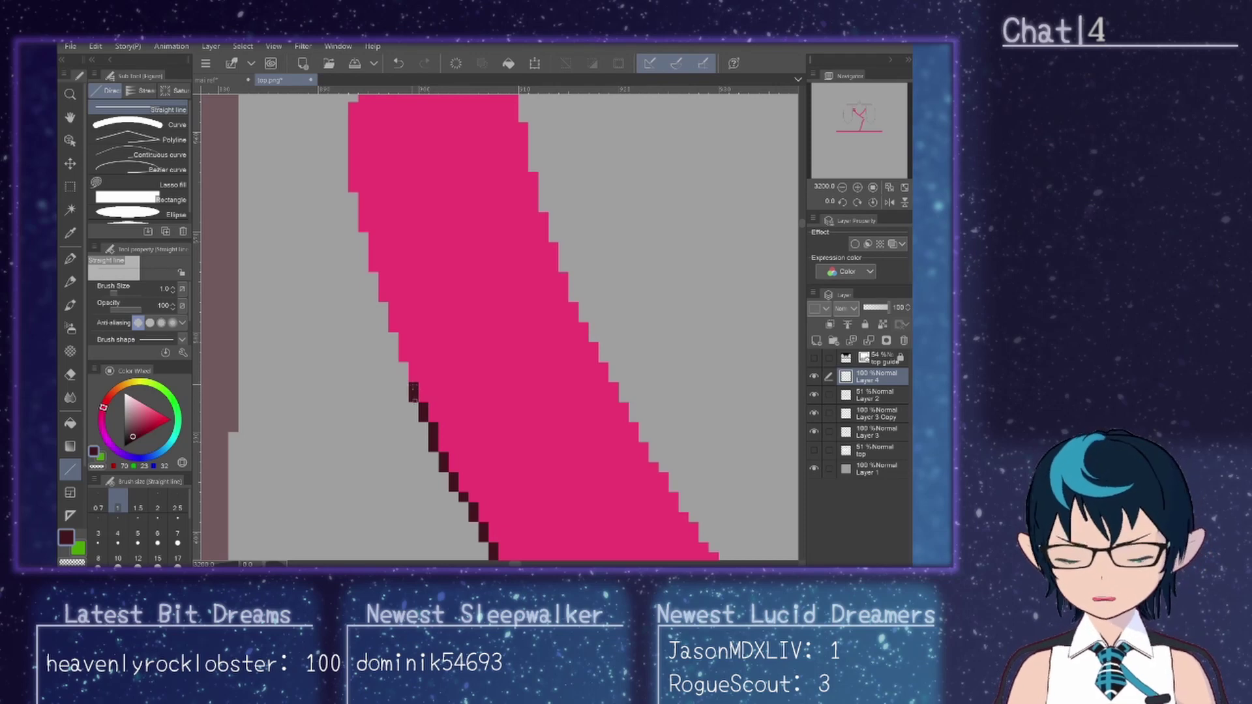
left_click(403, 370)
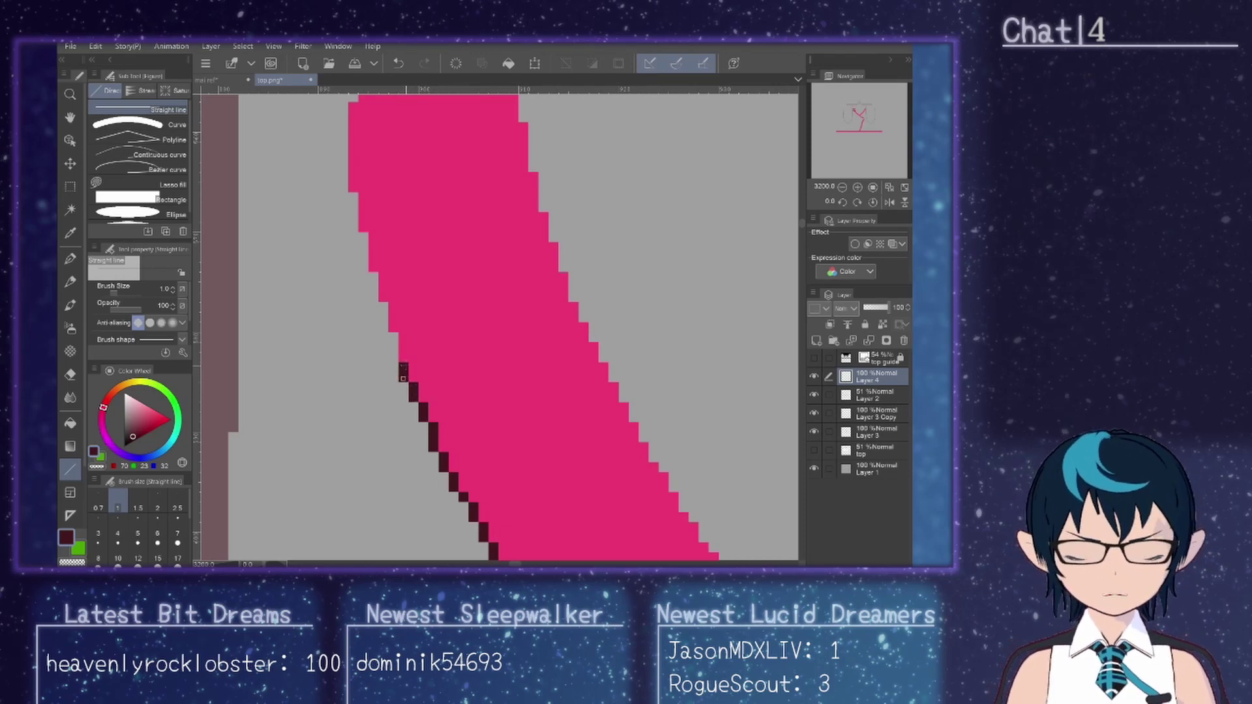
left_click(393, 352)
left_click(392, 337)
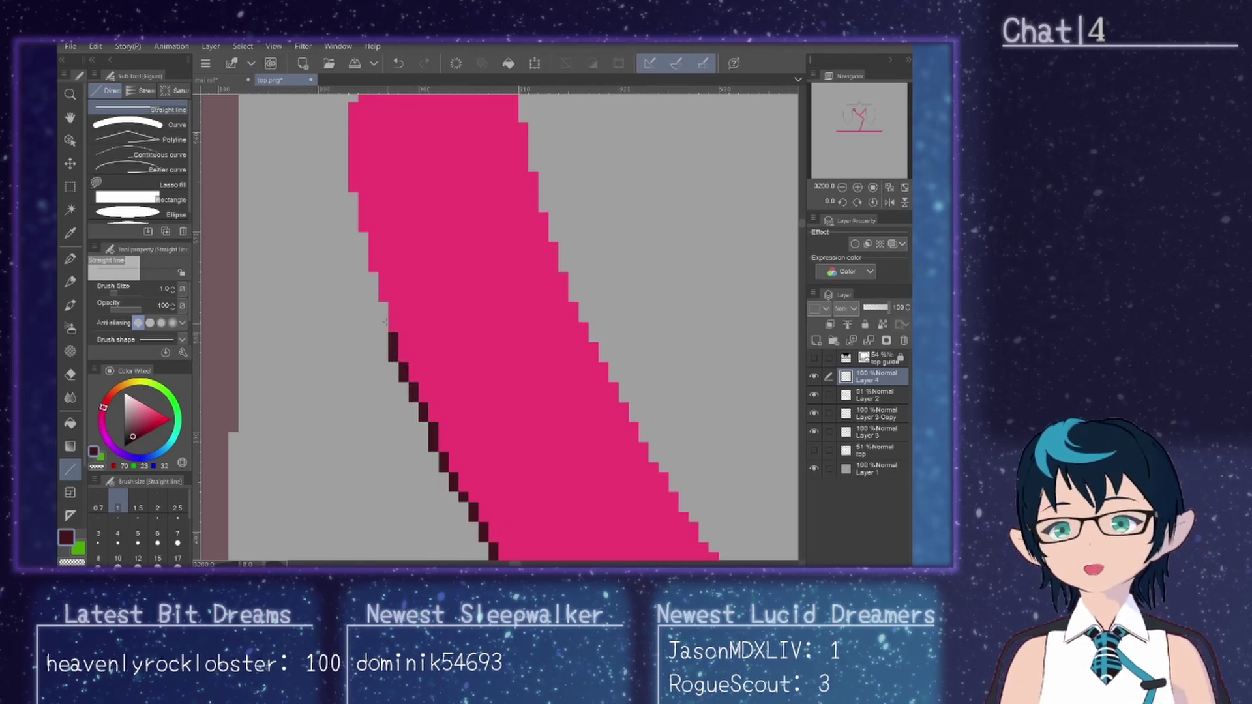
left_click(383, 318)
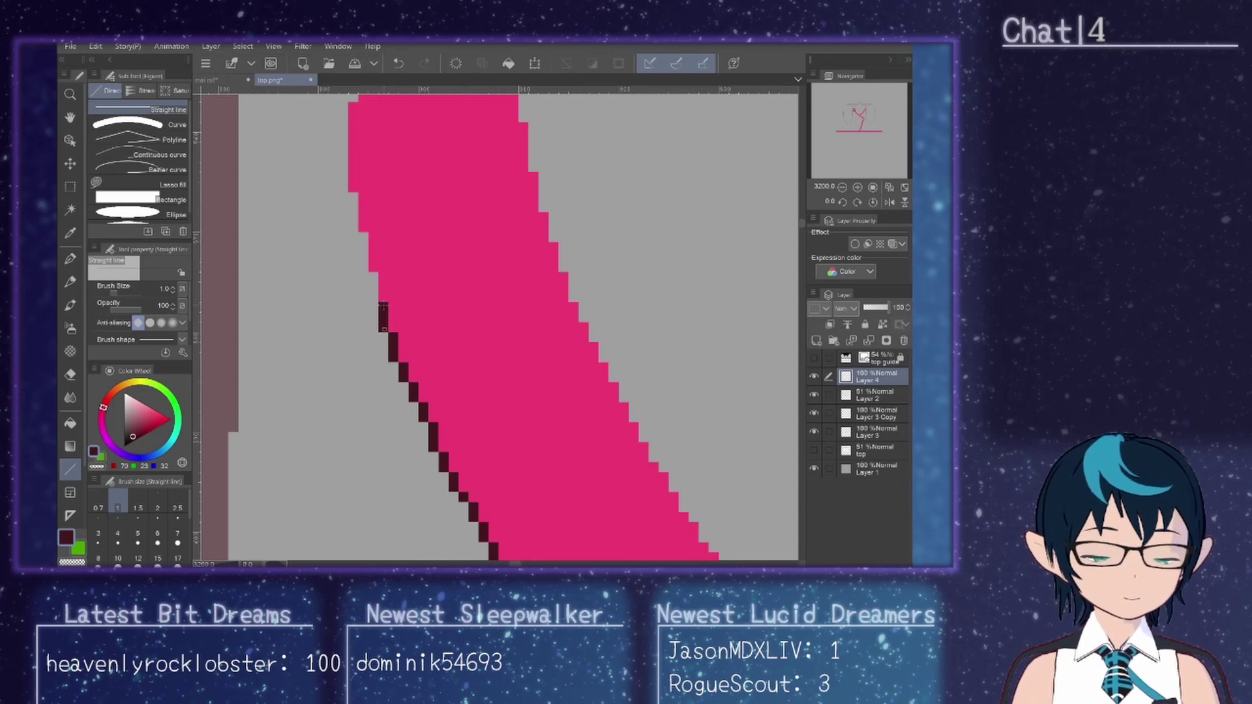
left_click_drag(371, 298, 352, 194)
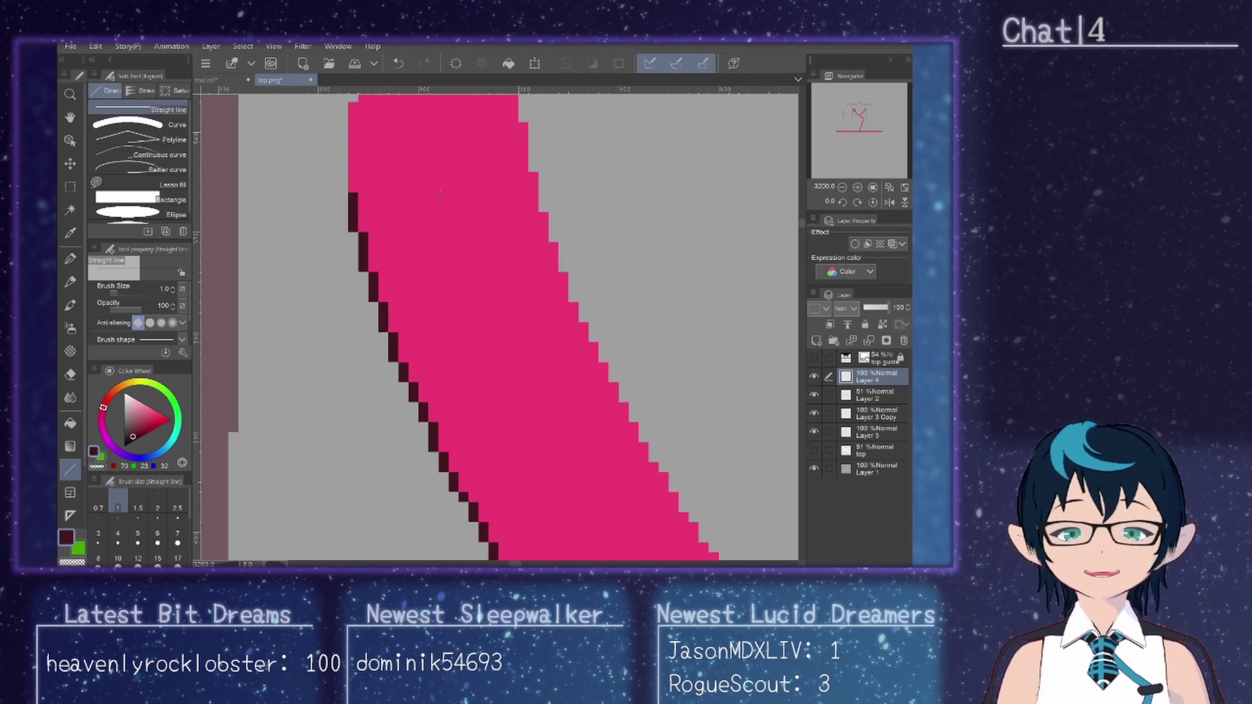
scroll(344, 188, "up", 4)
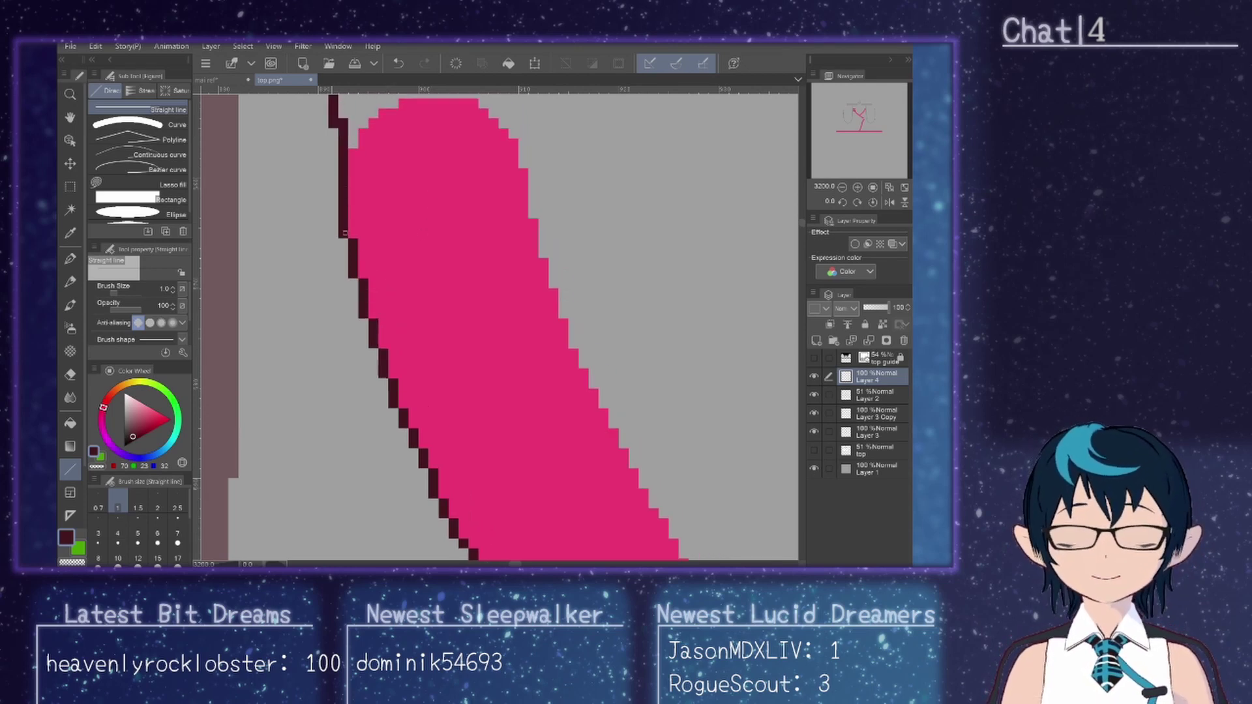
left_click_drag(344, 398, 344, 314)
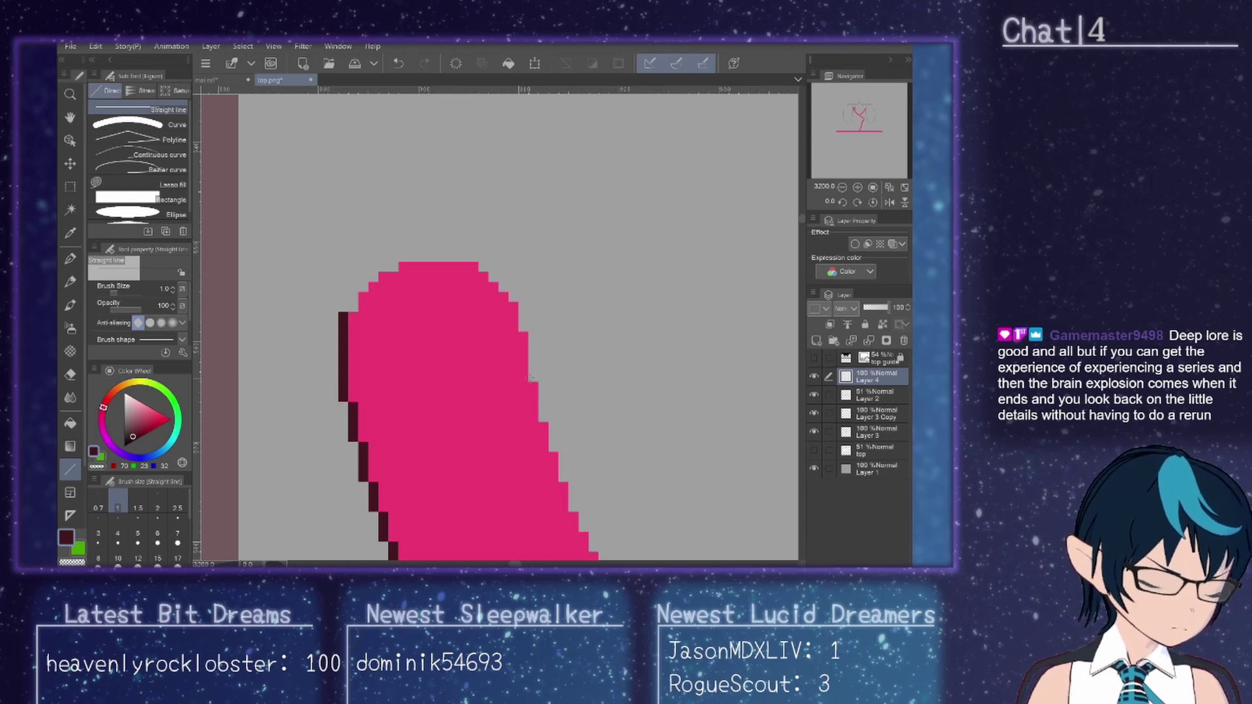
Step: Start the maroon outline on the strap's opposite edge just below the rounded tip, adding short vertical segments down the pixel steps
left_click_drag(530, 376, 532, 335)
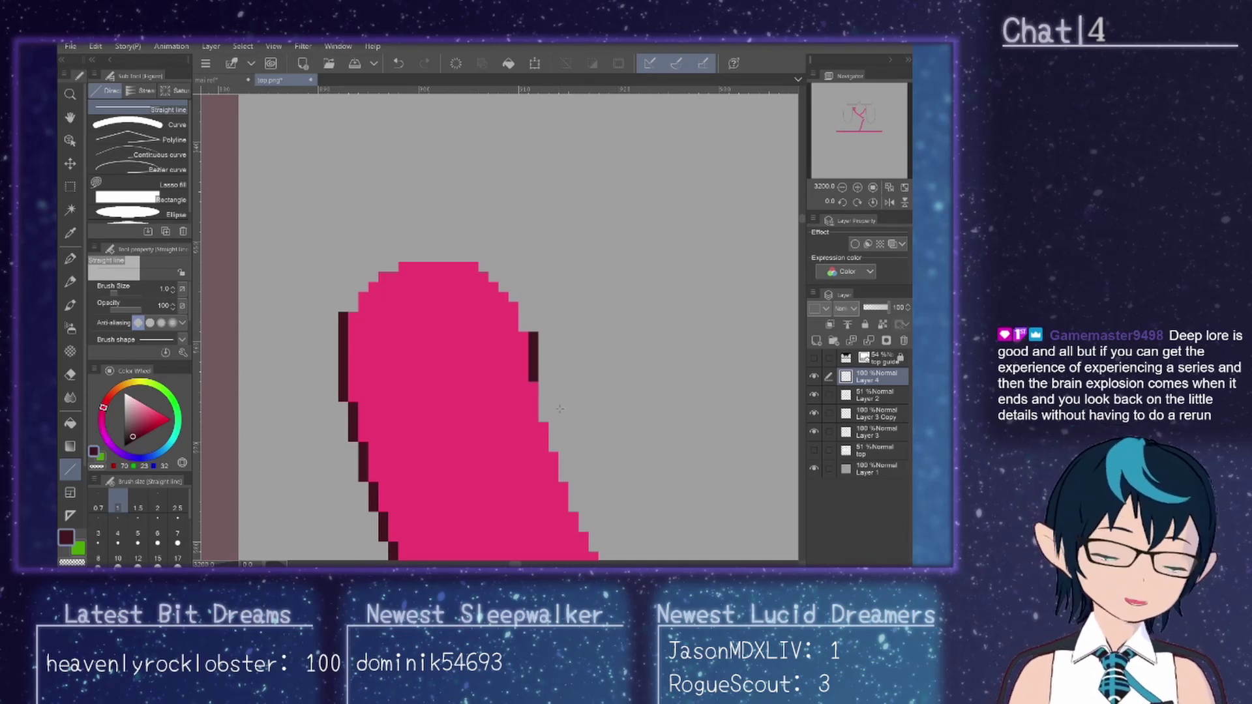
left_click_drag(542, 418, 543, 385)
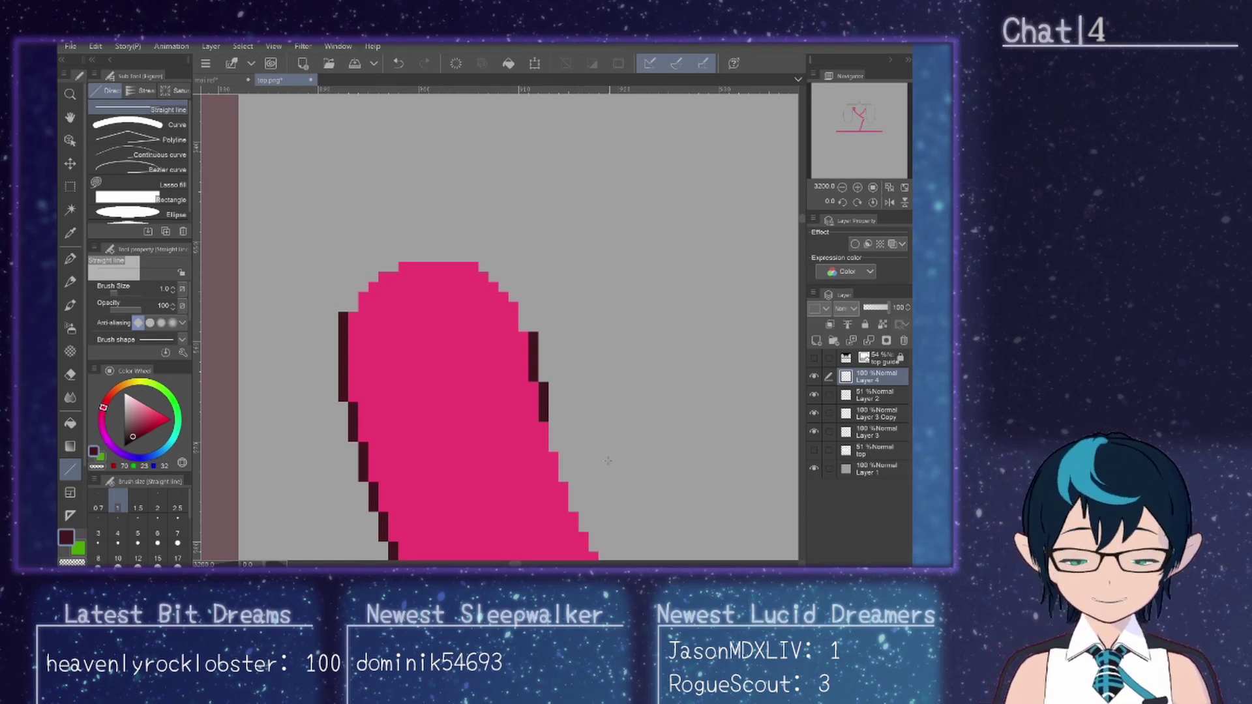
left_click_drag(552, 449, 552, 423)
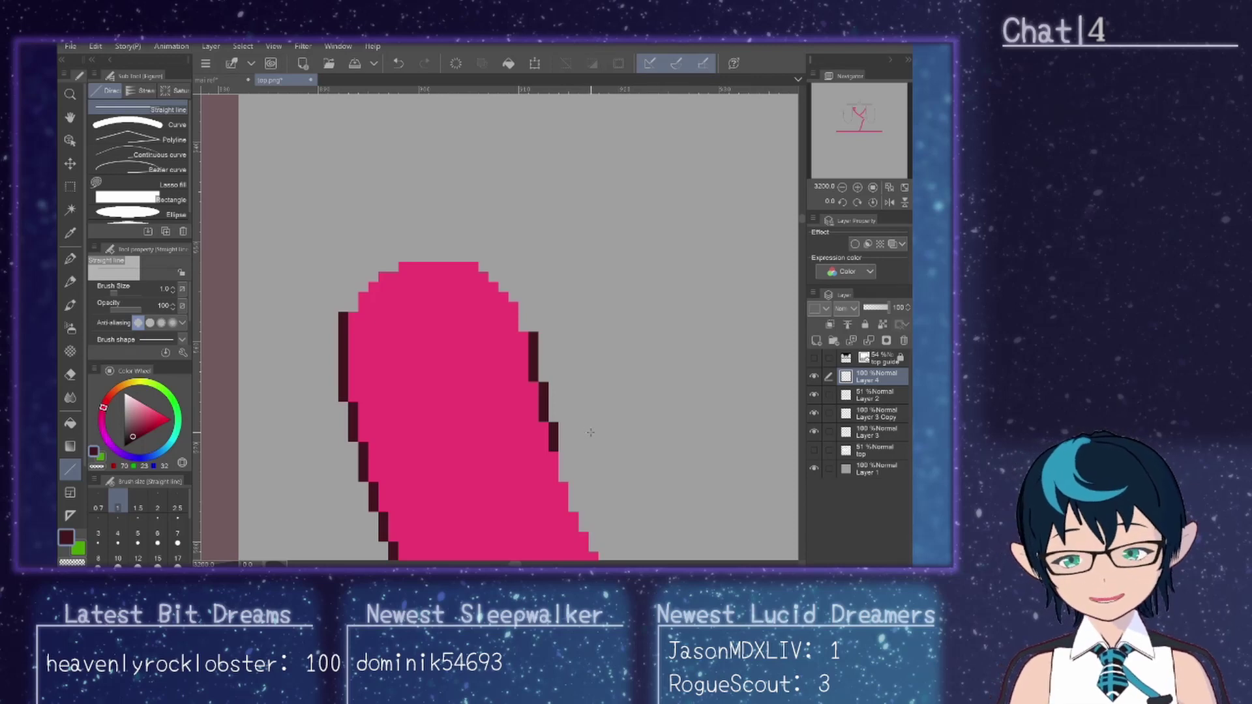
left_click_drag(563, 479, 563, 452)
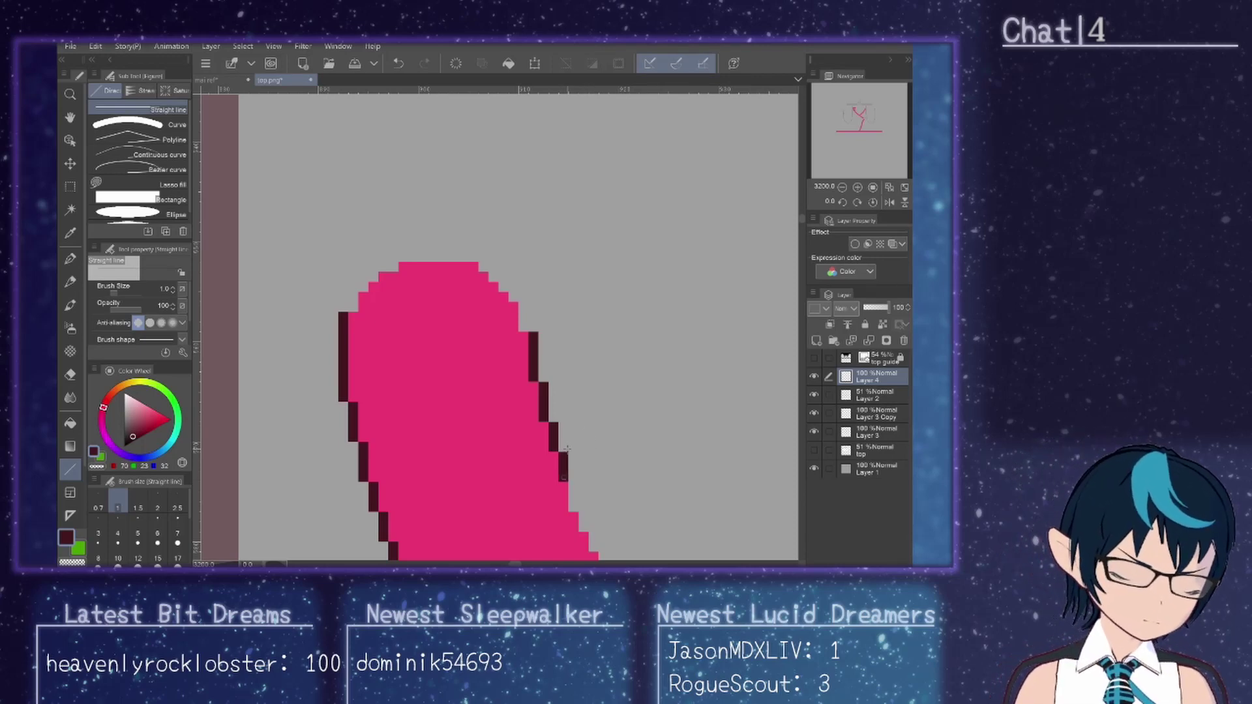
left_click_drag(573, 512, 573, 483)
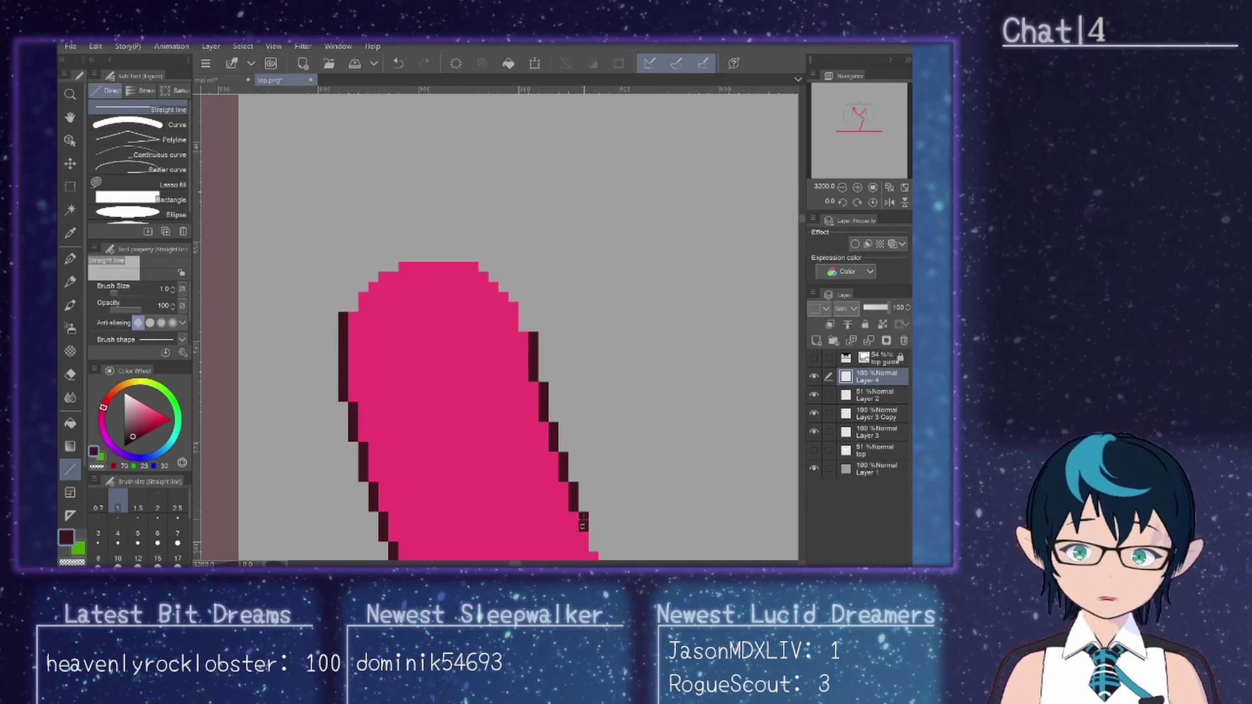
left_click_drag(598, 549, 592, 537)
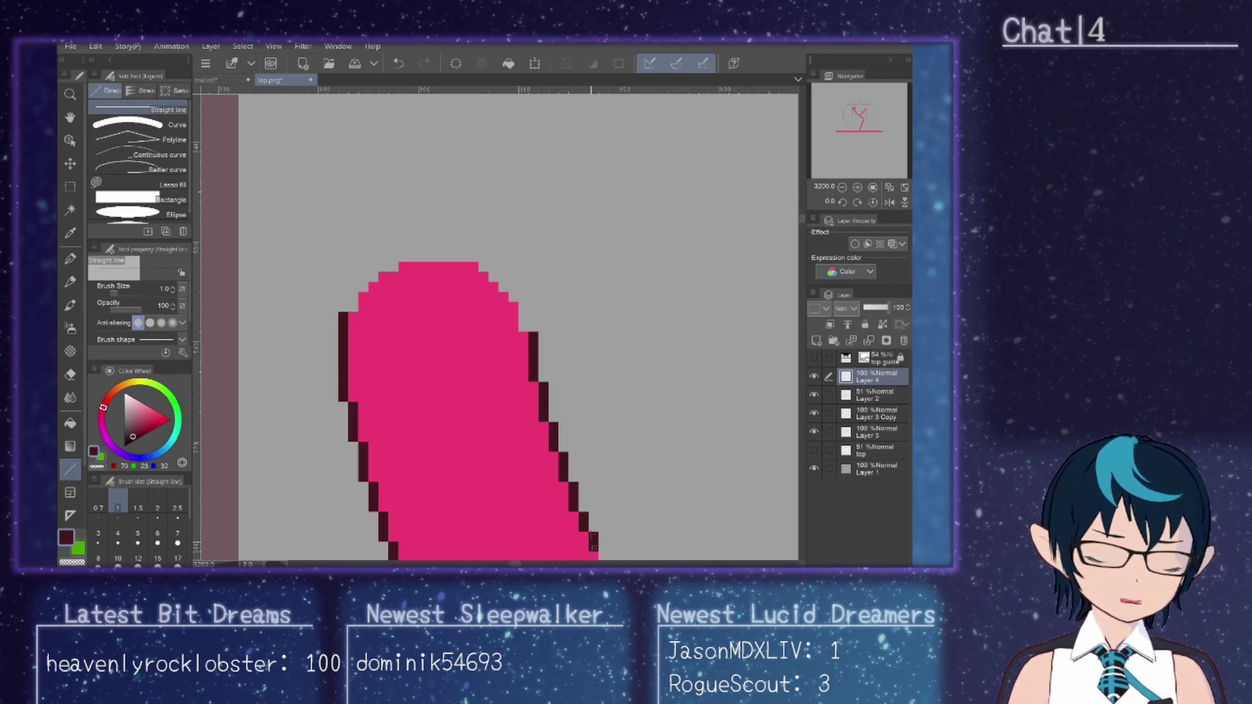
Step: Carry the opposite-edge outline down the strap's curve in short stepped maroon segments, undoing a misplaced line
scroll(605, 554, "down", 5)
mouse_move(460, 219)
left_mouse_down()
mouse_move(796, 515)
mouse_move(545, 290)
left_mouse_up()
key("ctrl+z")
left_click(460, 229)
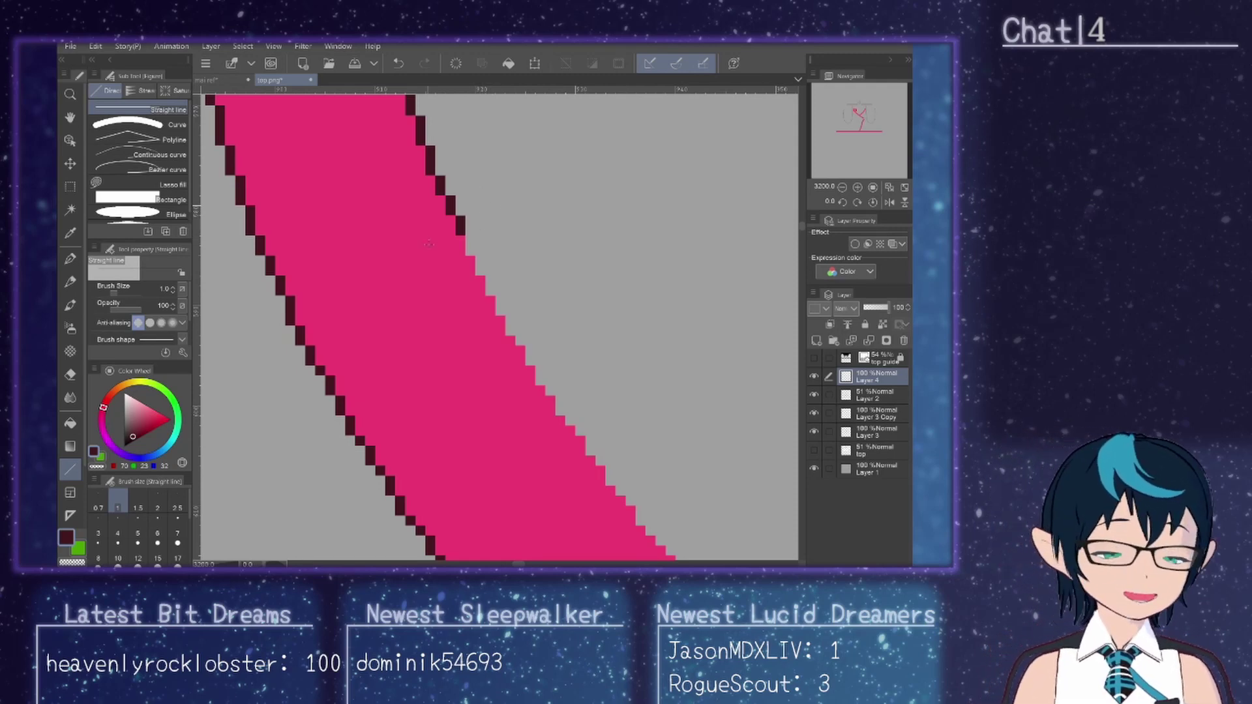
left_click(470, 247)
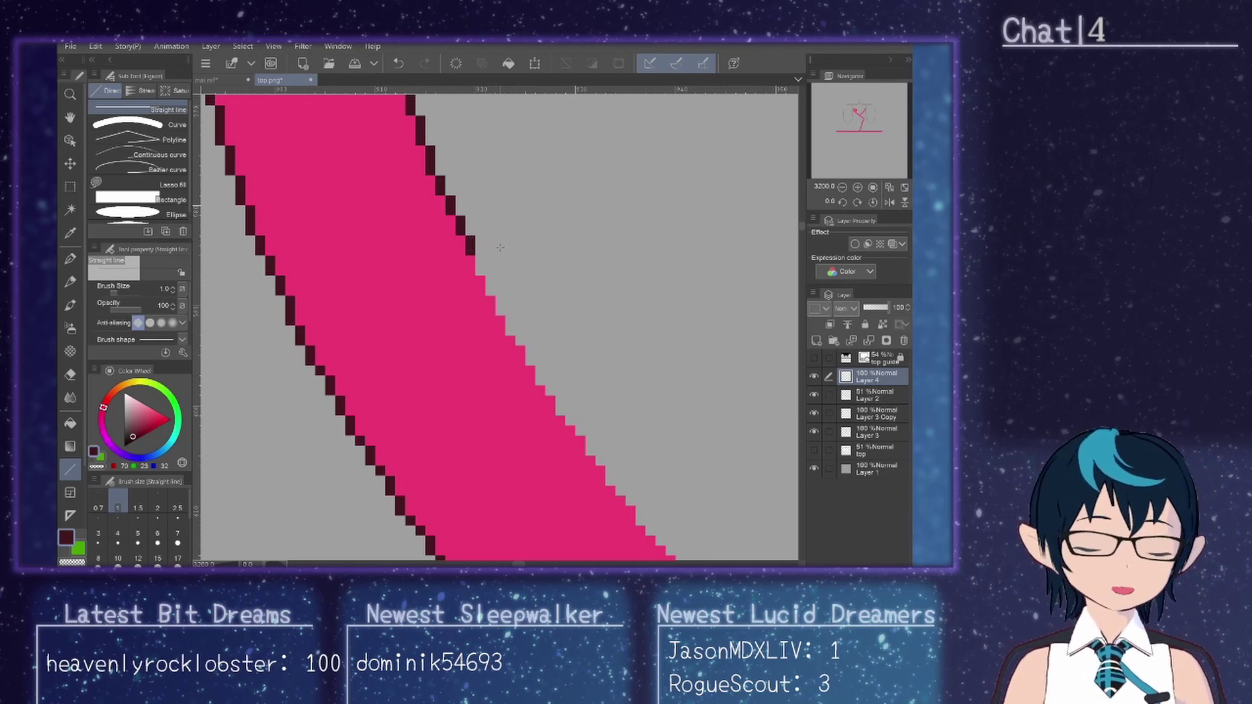
left_click(480, 265)
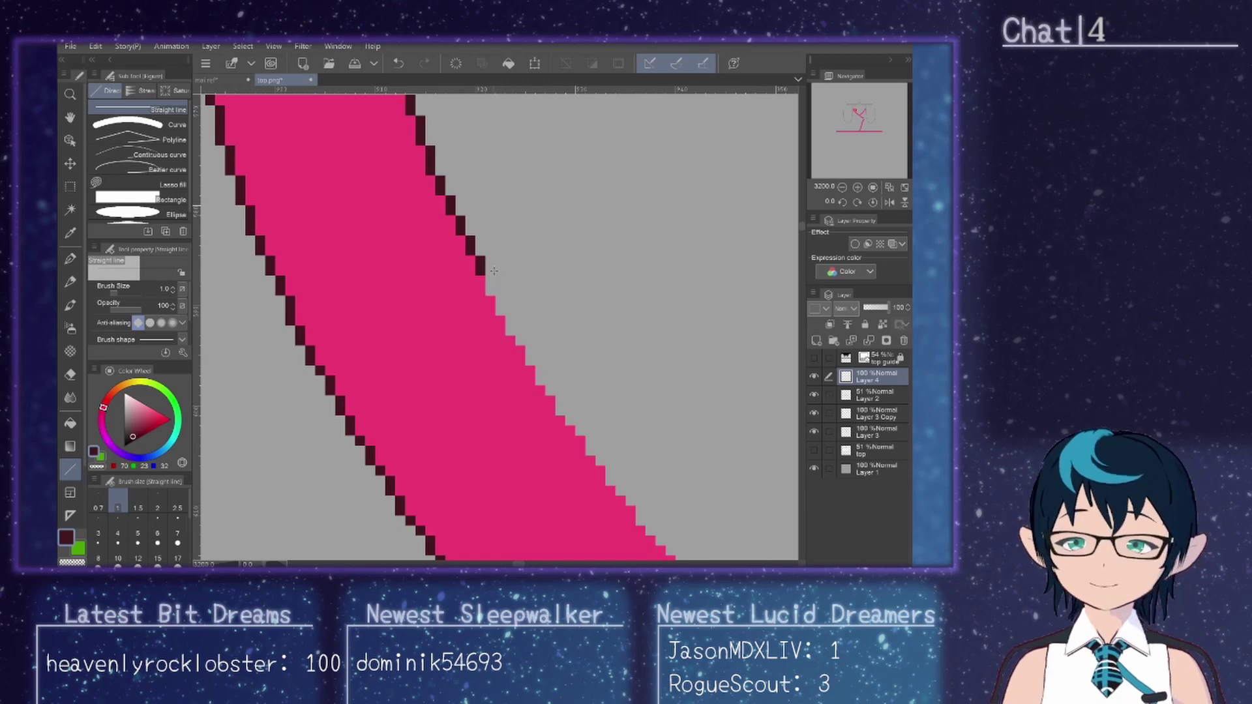
left_click(490, 285)
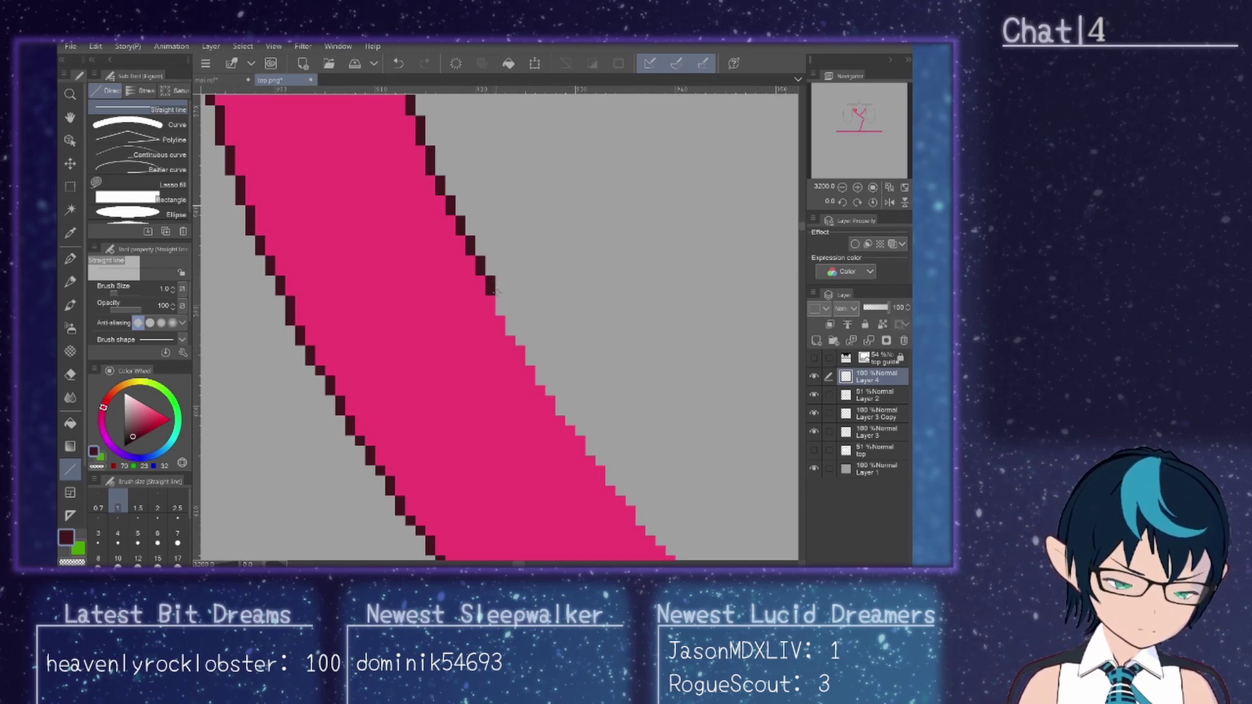
left_click(500, 303)
left_click(509, 321)
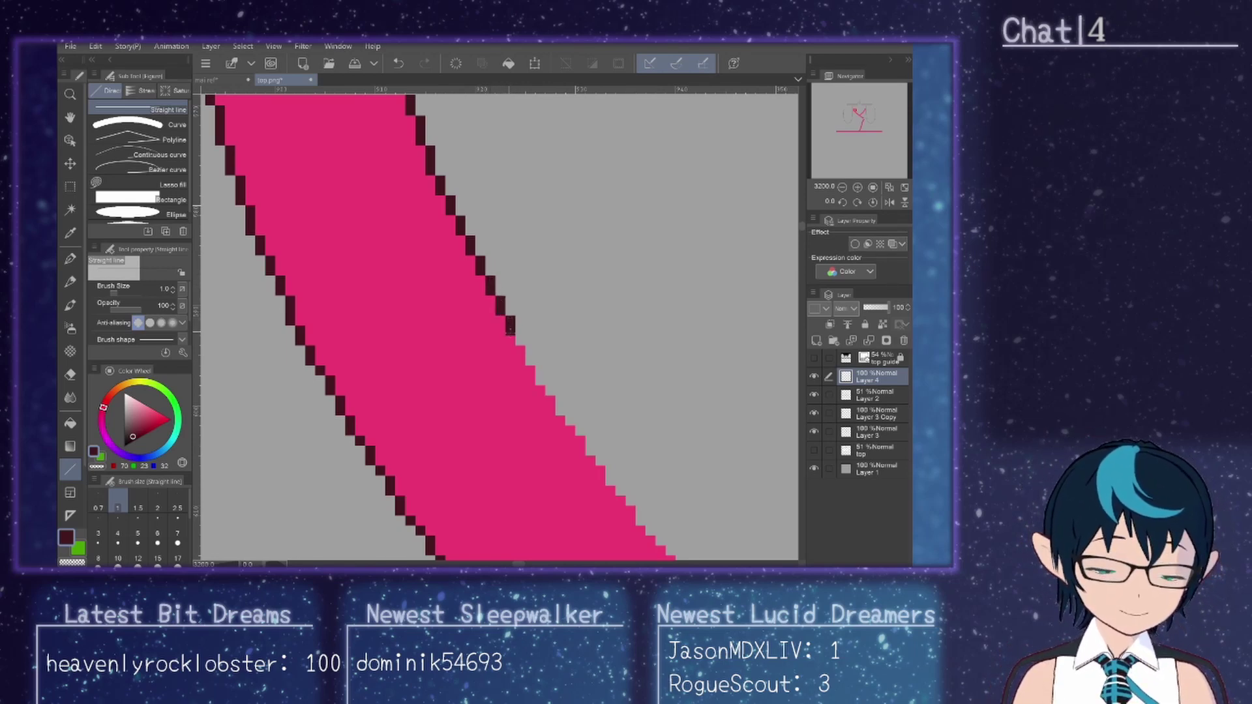
left_click(518, 340)
left_click(530, 357)
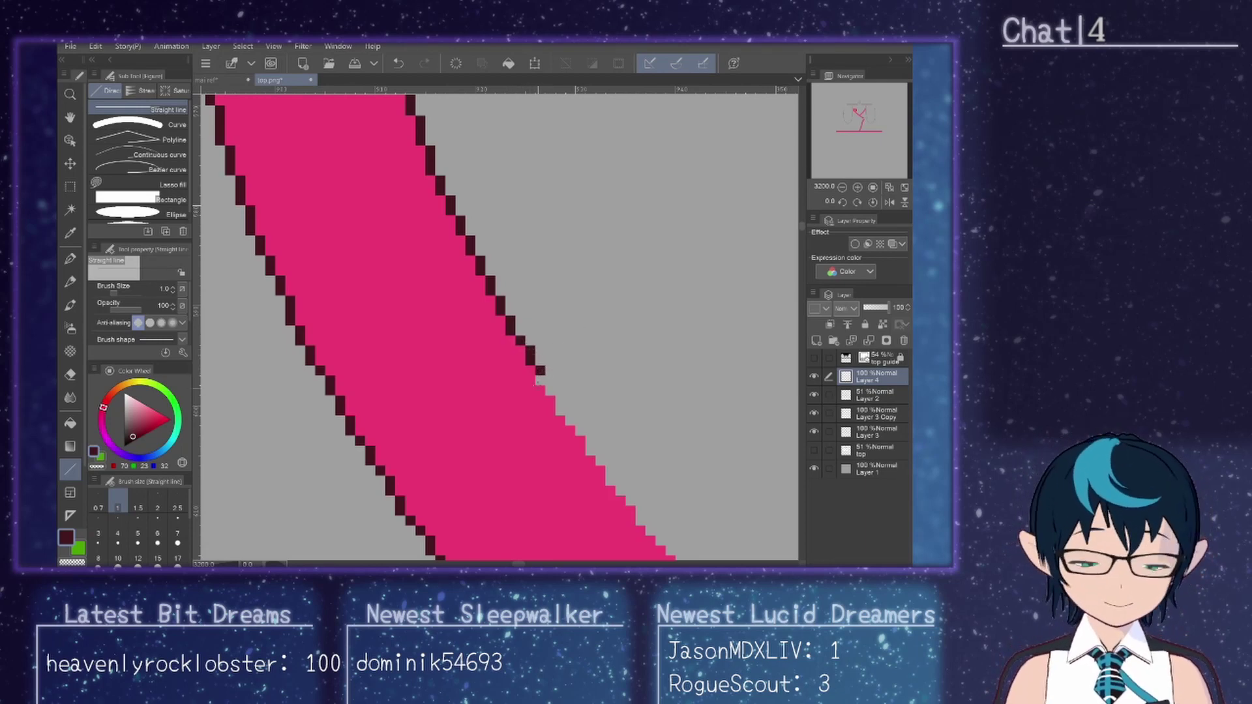
left_click(540, 376)
left_click(550, 392)
left_click(559, 405)
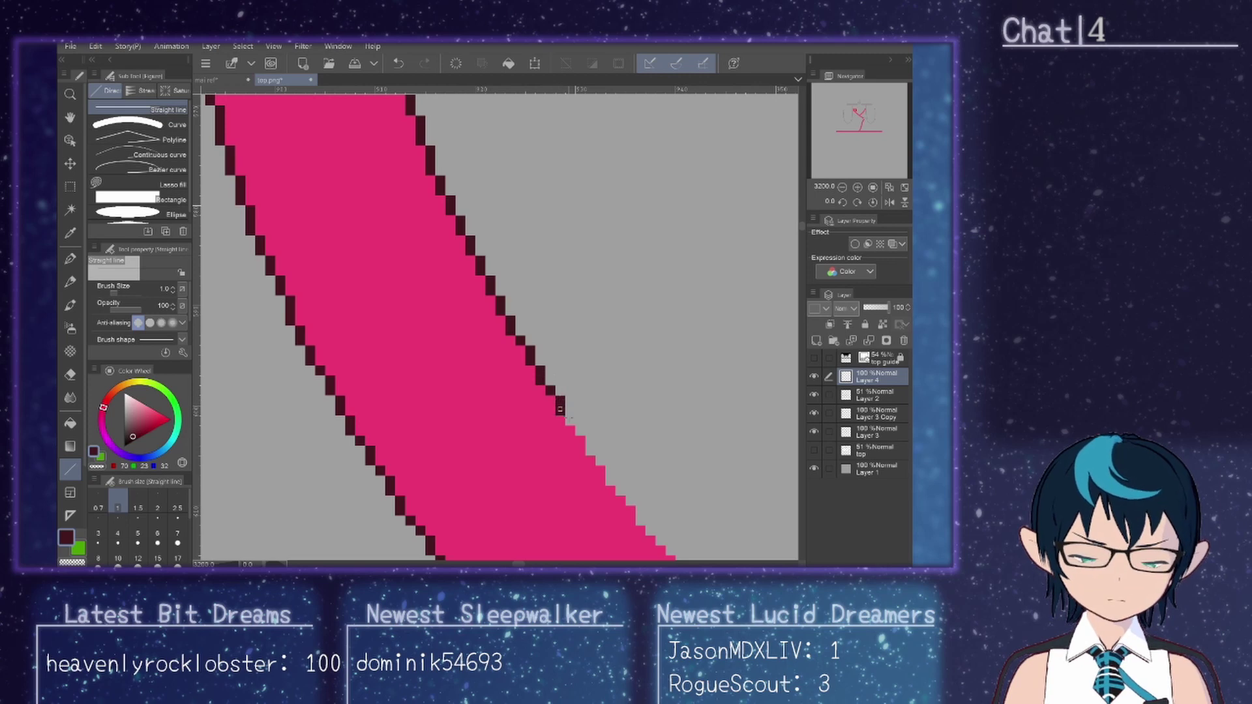
Step: Extend the opposite-edge outline diagonally down toward the strap crossing in longer maroon segments, undoing two misplaced marks
mouse_move(561, 411)
left_mouse_down()
mouse_move(635, 506)
mouse_move(639, 410)
mouse_move(446, 287)
mouse_move(606, 456)
left_mouse_up()
left_click(640, 514)
left_click(640, 521)
key("ctrl+z")
key("ctrl+z")
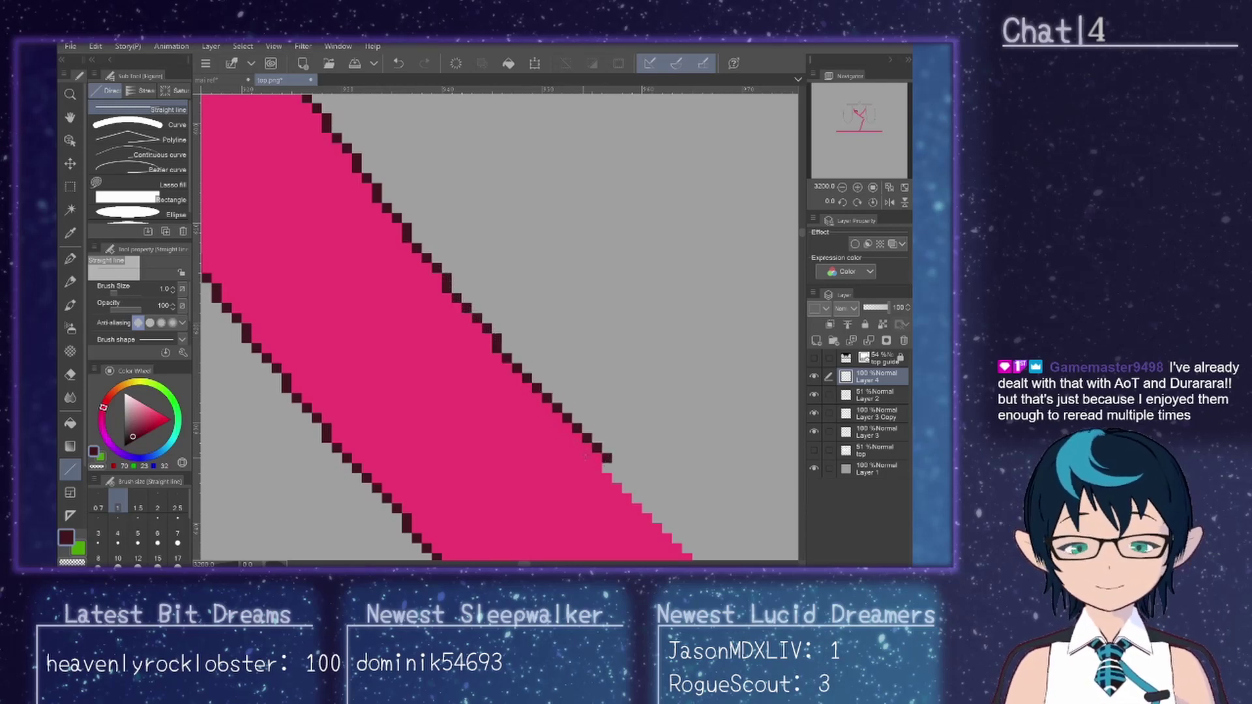
left_click_drag(607, 460, 334, 282)
mouse_move(334, 283)
left_mouse_down()
mouse_move(795, 502)
mouse_move(445, 363)
mouse_move(425, 376)
mouse_move(600, 502)
mouse_move(565, 505)
mouse_move(712, 559)
mouse_move(796, 545)
mouse_move(587, 307)
mouse_move(554, 351)
mouse_move(677, 453)
left_mouse_up()
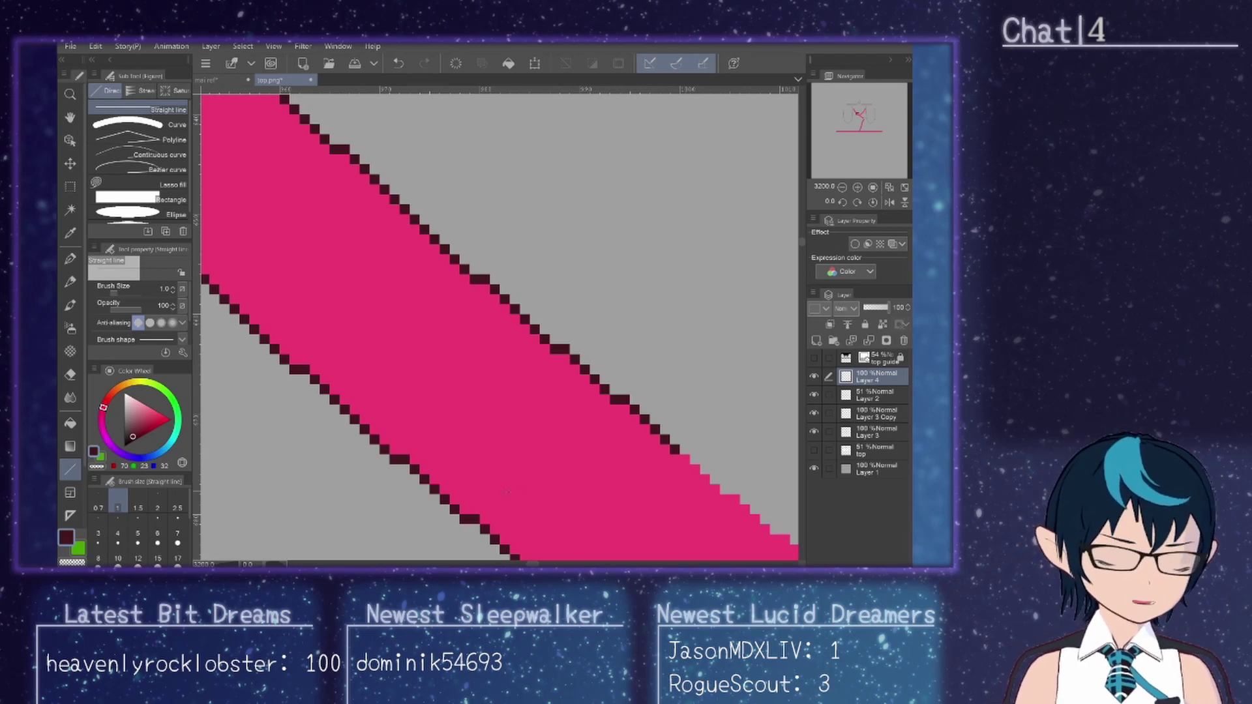
Step: Hide Layer 3 Copy and carry the maroon outline on Layer 4 diagonally down the strap's upper edge
left_click_drag(523, 565, 540, 564)
scroll(685, 427, "down", 1)
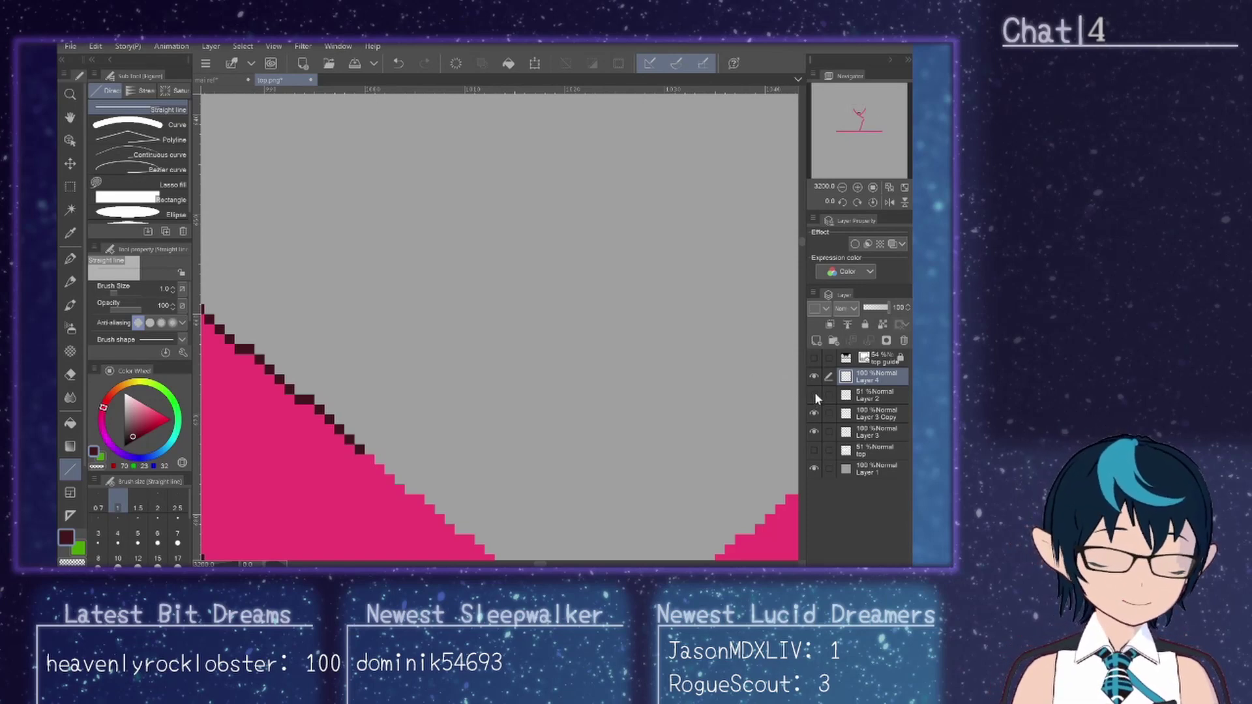
left_click(814, 413)
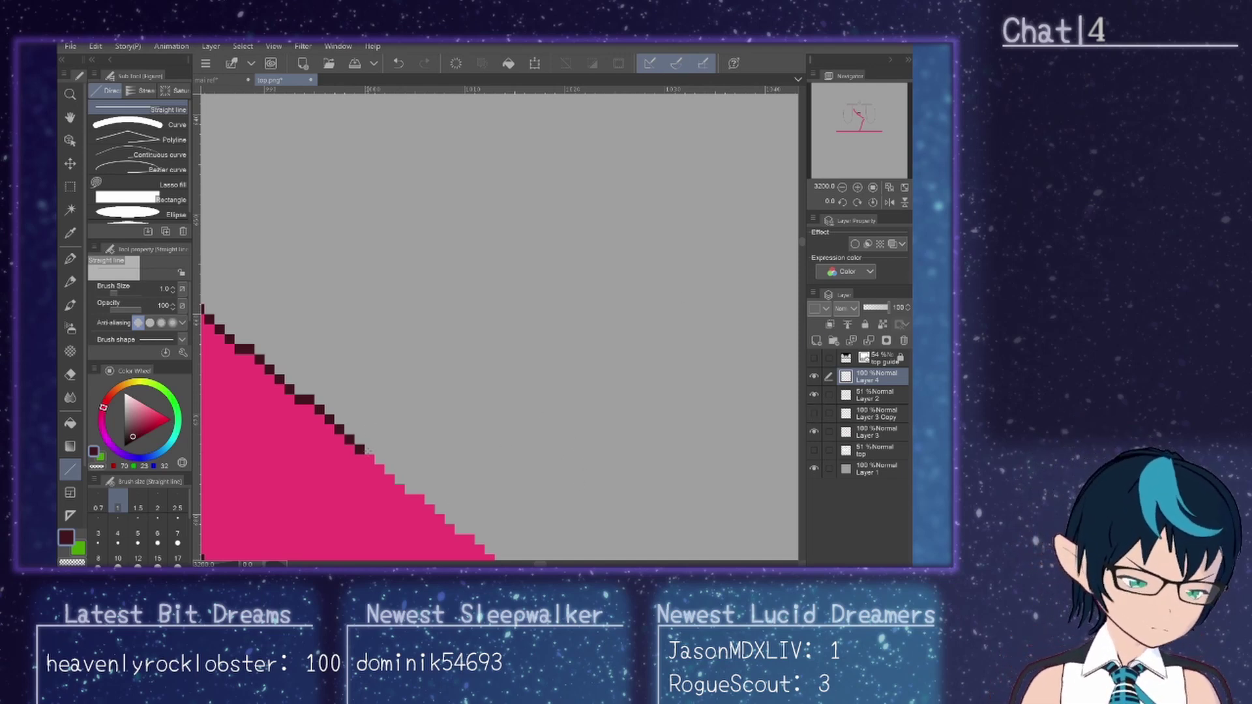
mouse_move(364, 448)
left_mouse_down()
mouse_move(456, 508)
mouse_move(502, 365)
mouse_move(541, 316)
mouse_move(459, 357)
left_mouse_up()
scroll(456, 509, "down", 5)
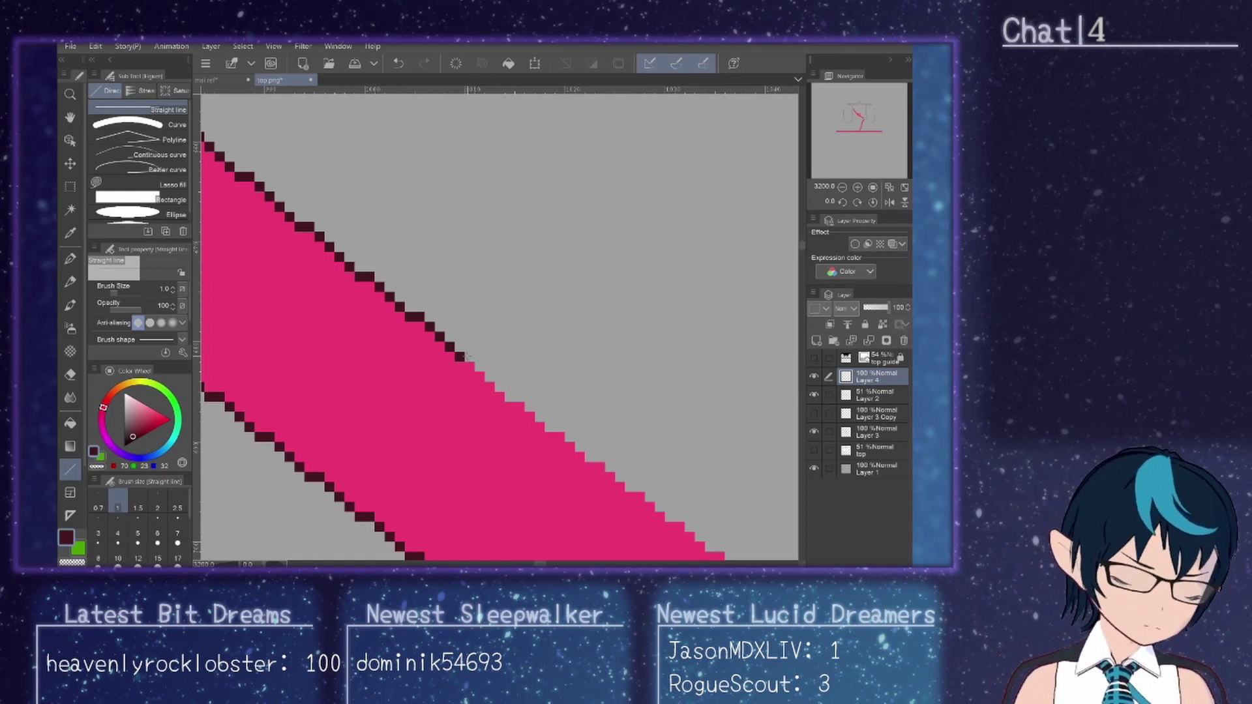
left_click_drag(465, 356, 509, 397)
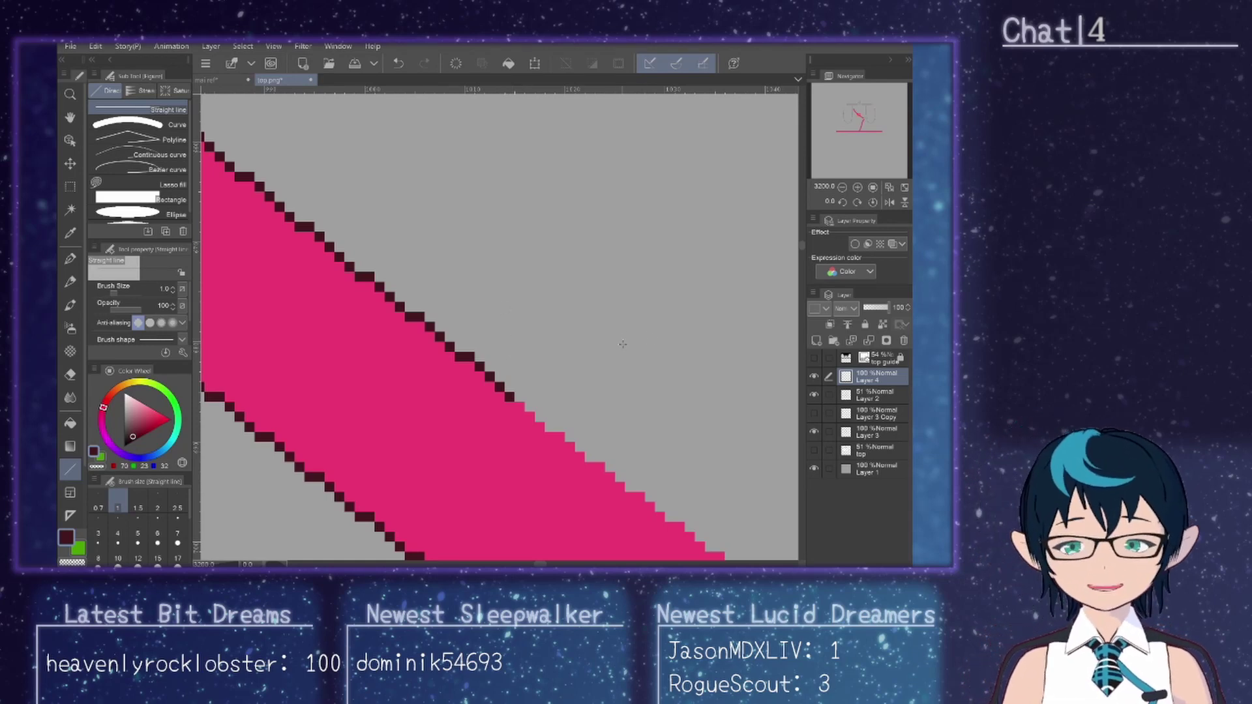
mouse_move(517, 396)
left_mouse_down()
mouse_move(636, 488)
mouse_move(362, 326)
mouse_move(550, 465)
left_mouse_up()
left_click(369, 336)
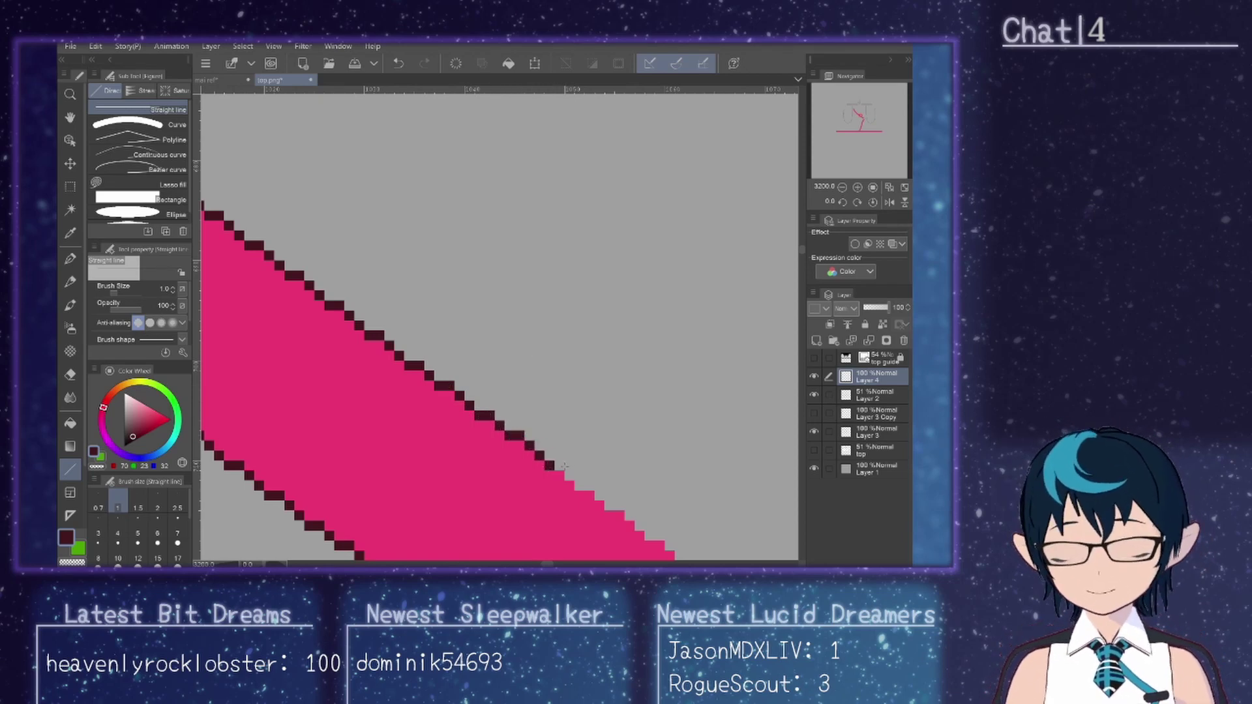
Step: Continue the upper-edge outline down the strap's shallower slope in short stepped maroon segments, undoing a misplaced line
mouse_move(559, 465)
left_mouse_down()
mouse_move(608, 506)
mouse_move(417, 215)
mouse_move(453, 249)
left_mouse_up()
key("ctrl+z")
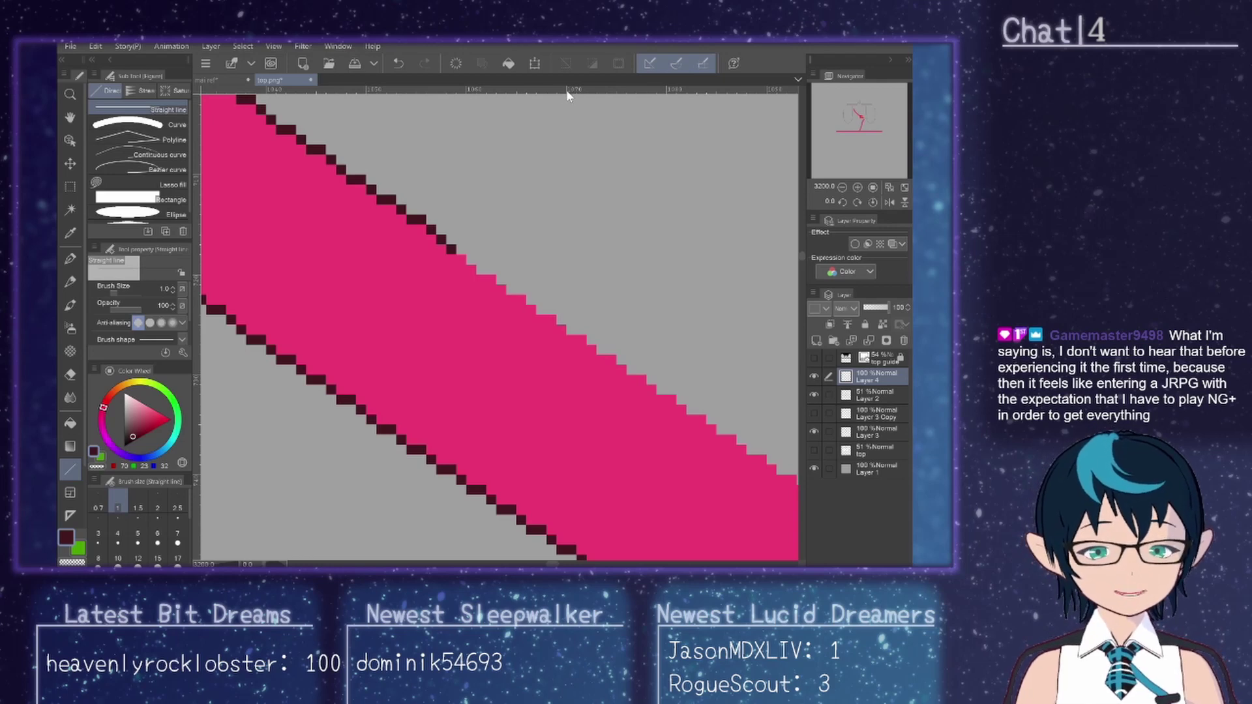
left_click_drag(460, 248, 486, 274)
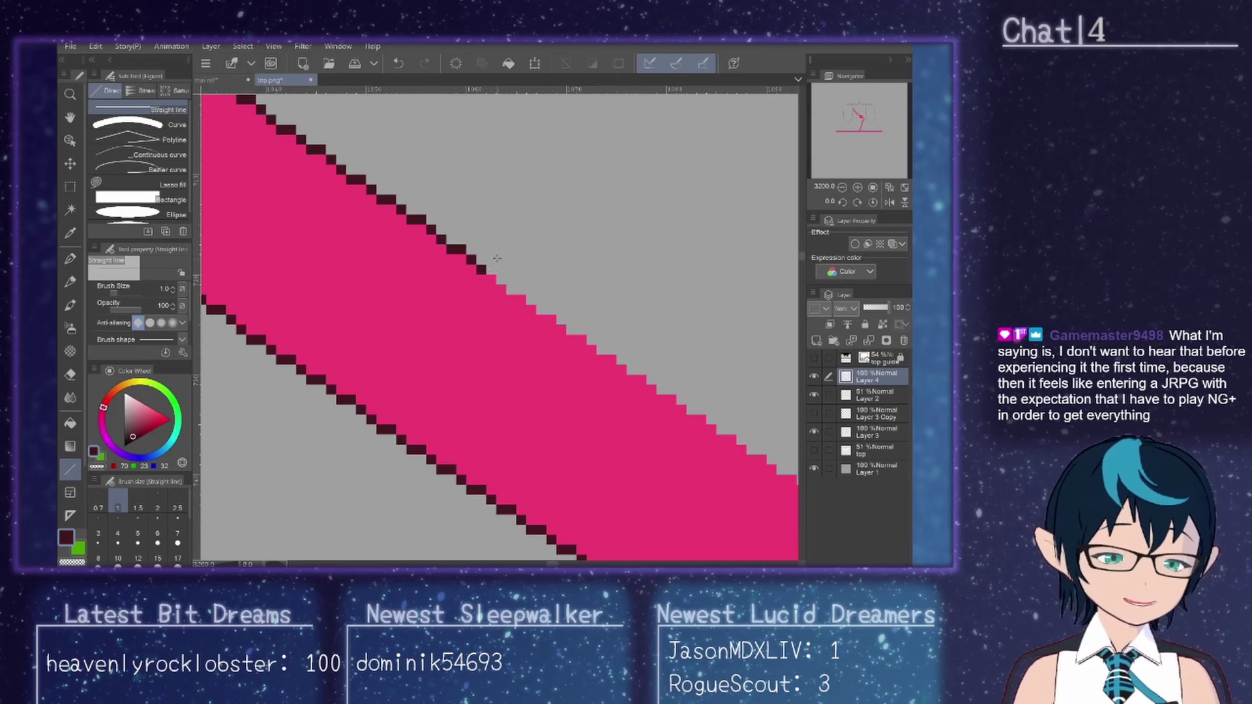
left_click_drag(489, 268, 510, 288)
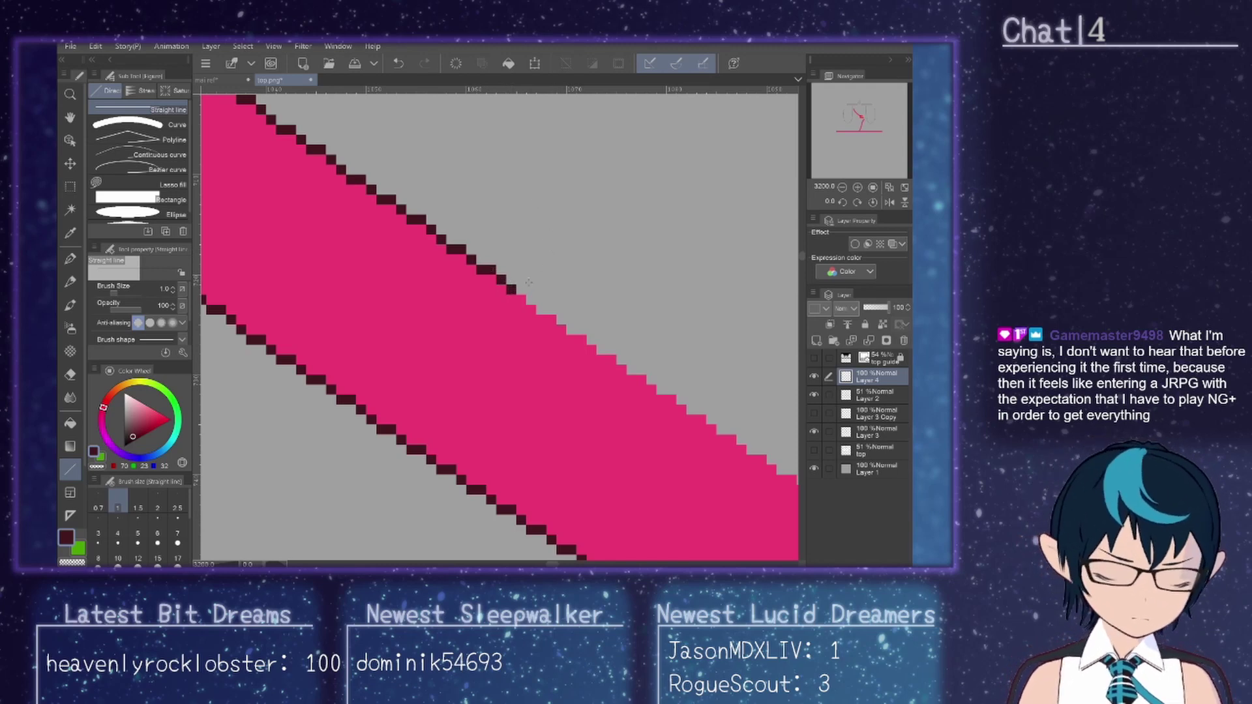
left_click_drag(517, 288, 541, 310)
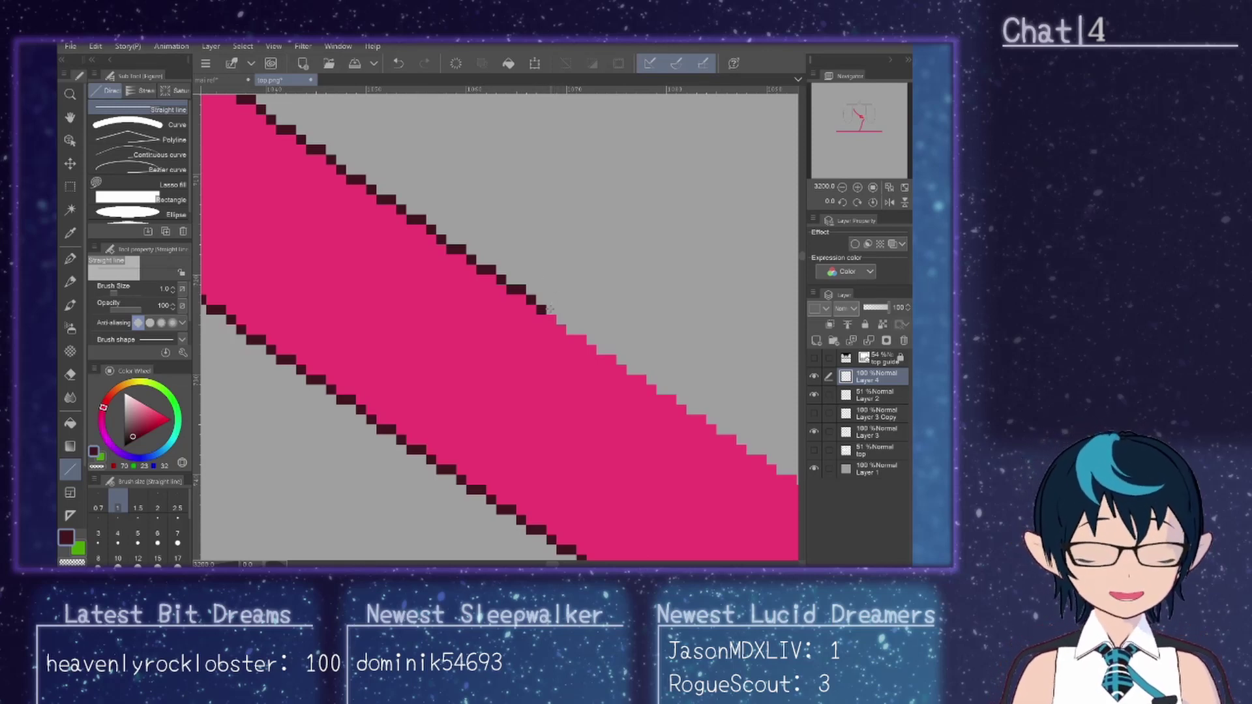
left_click_drag(549, 309, 600, 349)
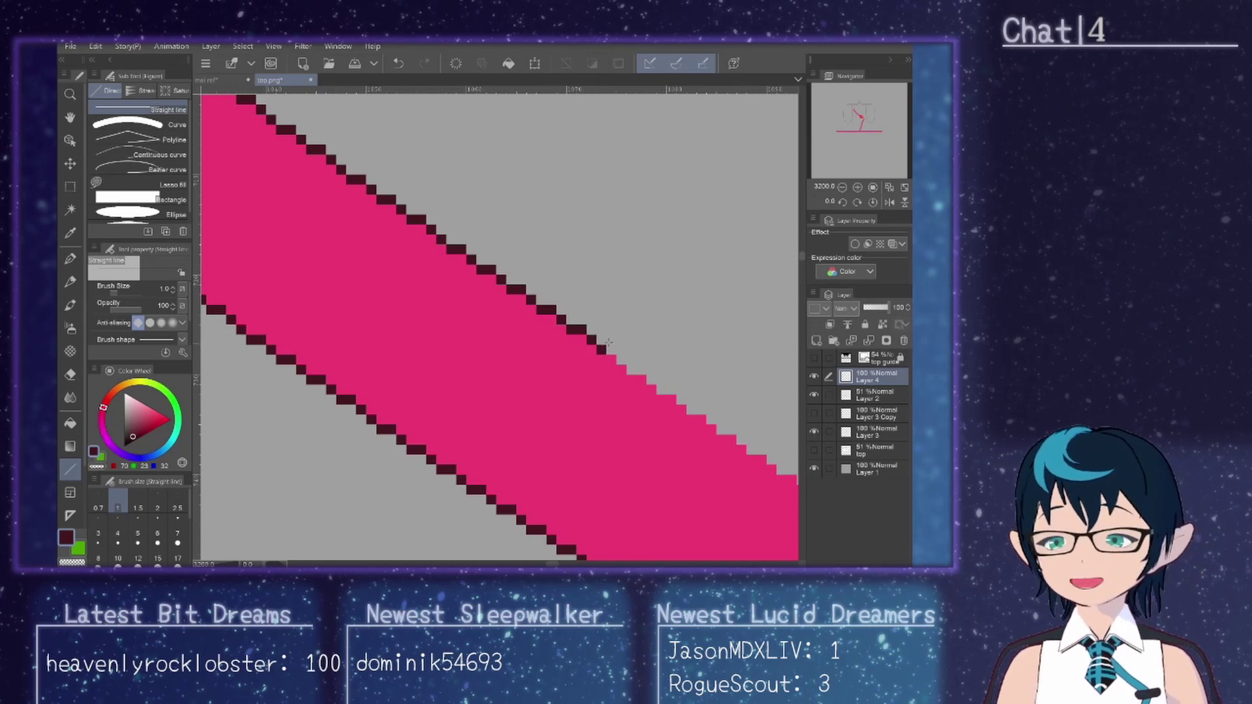
left_click_drag(608, 350, 661, 390)
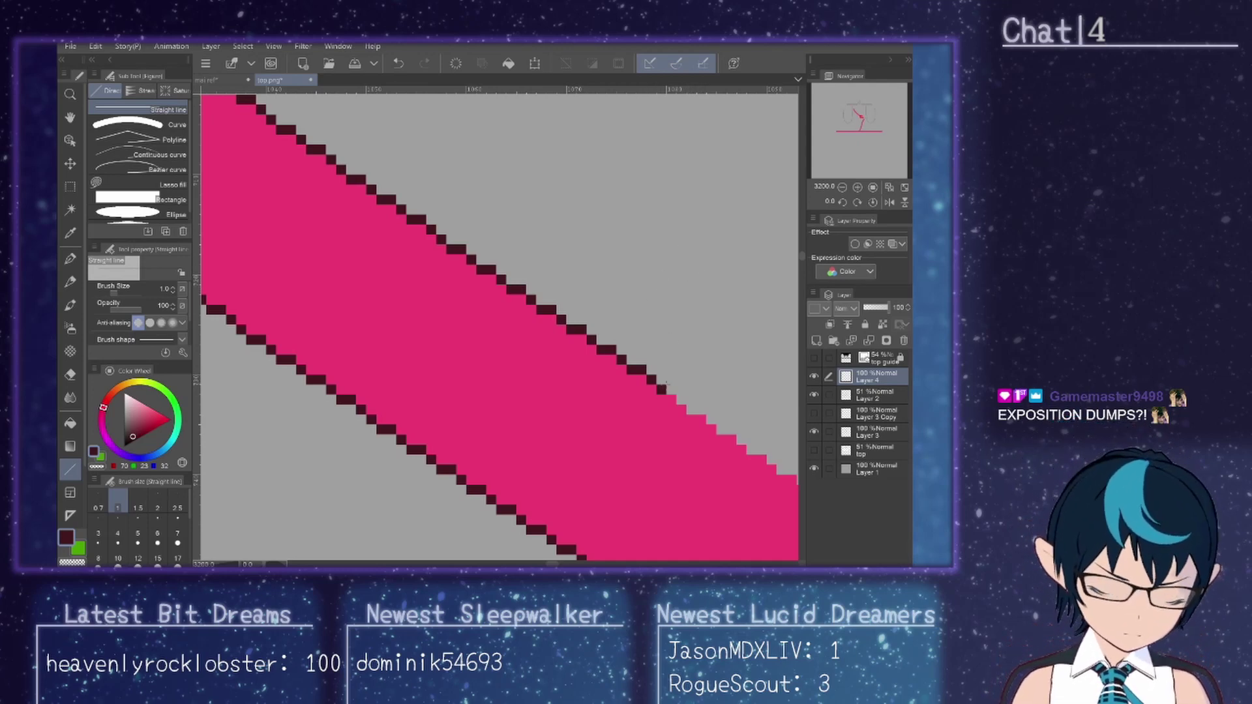
Step: Extend the maroon upper-edge outline toward the strap's lower end, following the two-pixel steps of the magenta fill
left_click_drag(671, 389, 692, 410)
left_click_drag(692, 406, 799, 460)
mouse_move(760, 449)
left_mouse_down()
mouse_move(619, 448)
mouse_move(525, 291)
left_mouse_up()
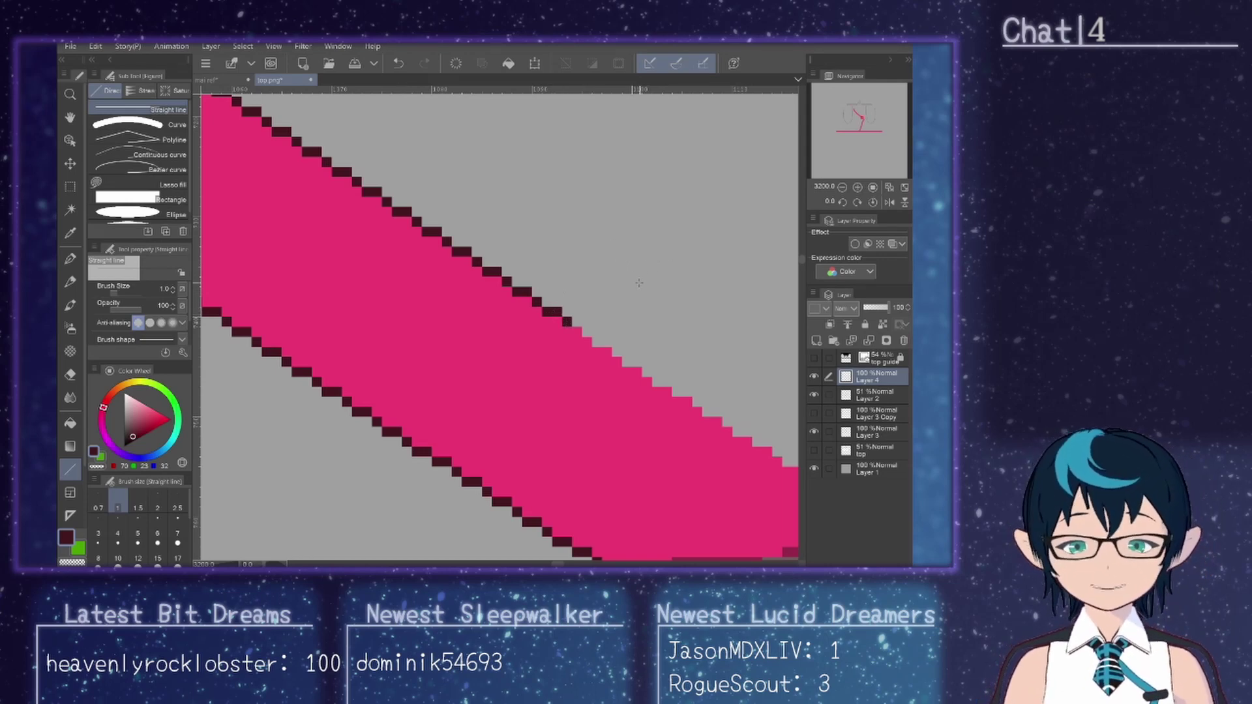
left_click_drag(572, 322, 596, 342)
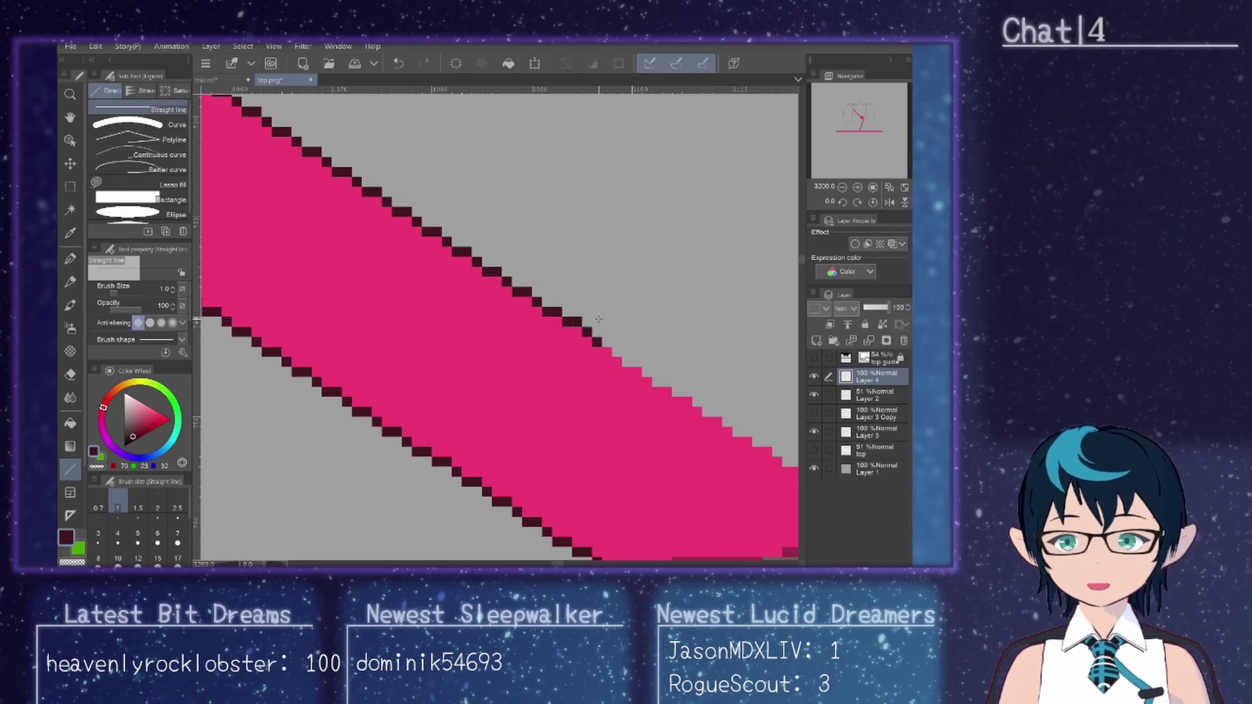
left_click_drag(601, 337, 657, 382)
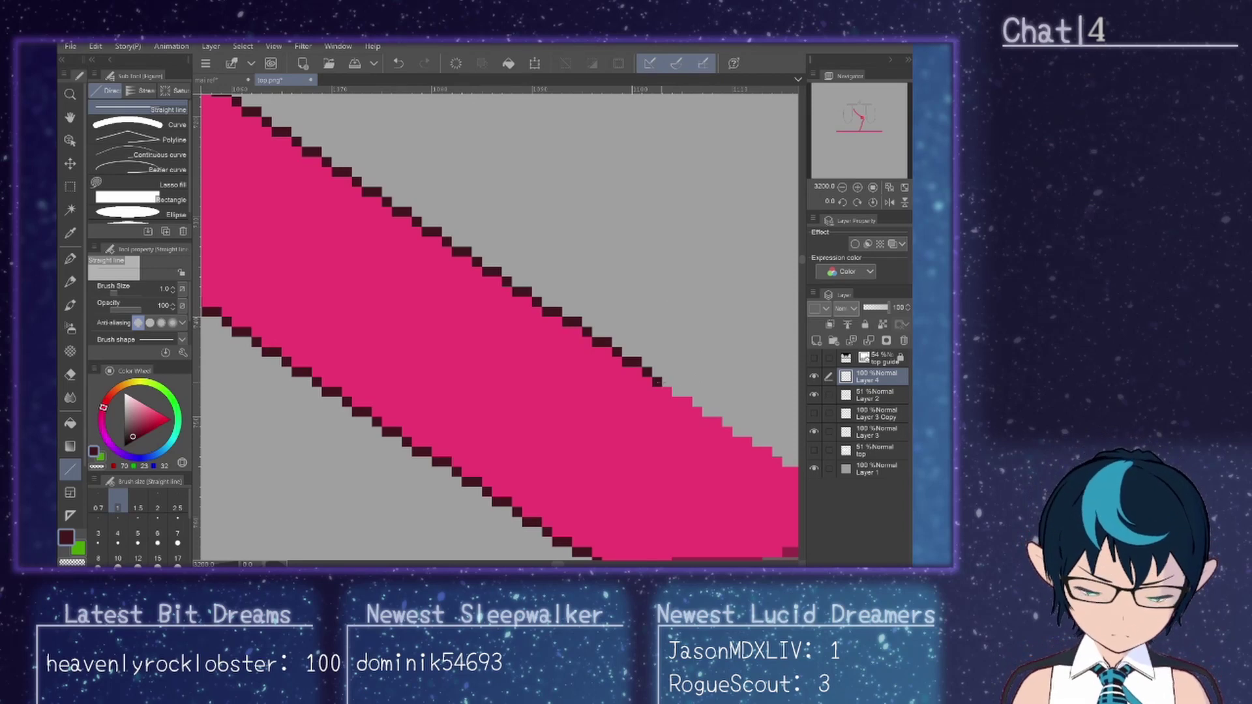
left_click(667, 381)
left_click(676, 392)
mouse_move(683, 393)
left_mouse_down()
mouse_move(756, 442)
mouse_move(549, 390)
left_mouse_up()
left_click(766, 445)
left_click(526, 372)
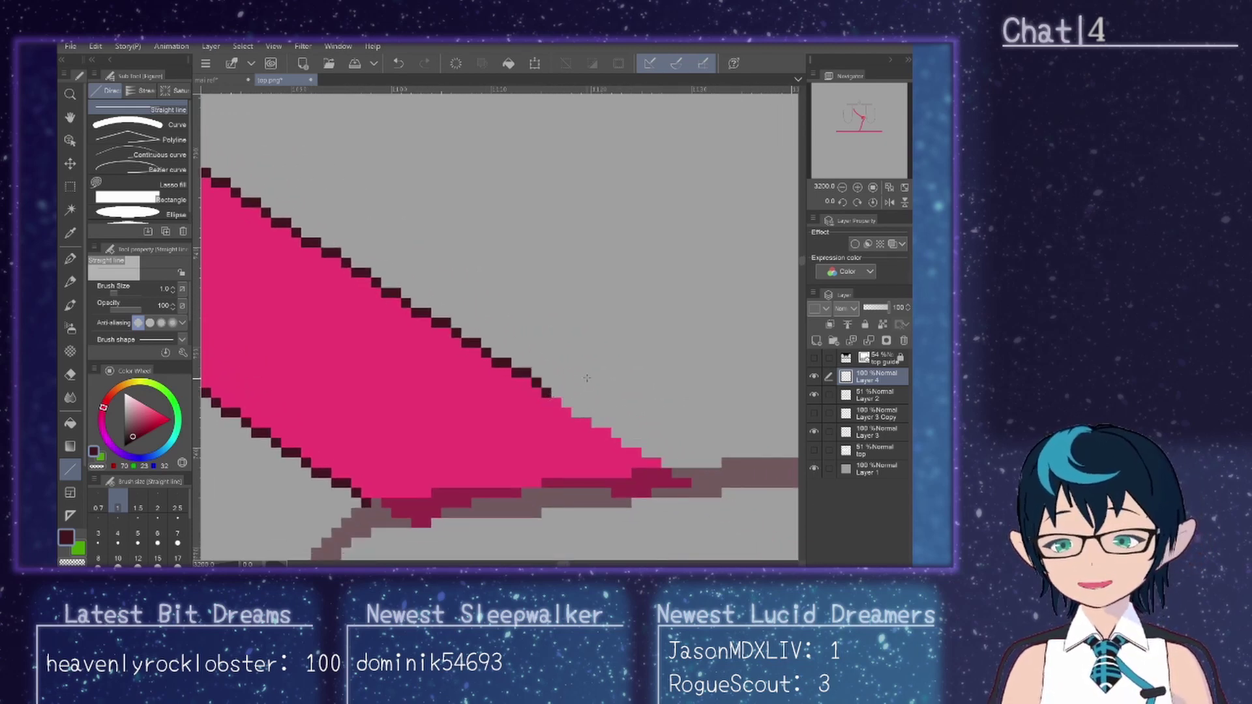
Step: Place the last stepped maroon pixels to join the upper-edge outline to the translucent brown line at the strap's lower end
left_click(555, 393)
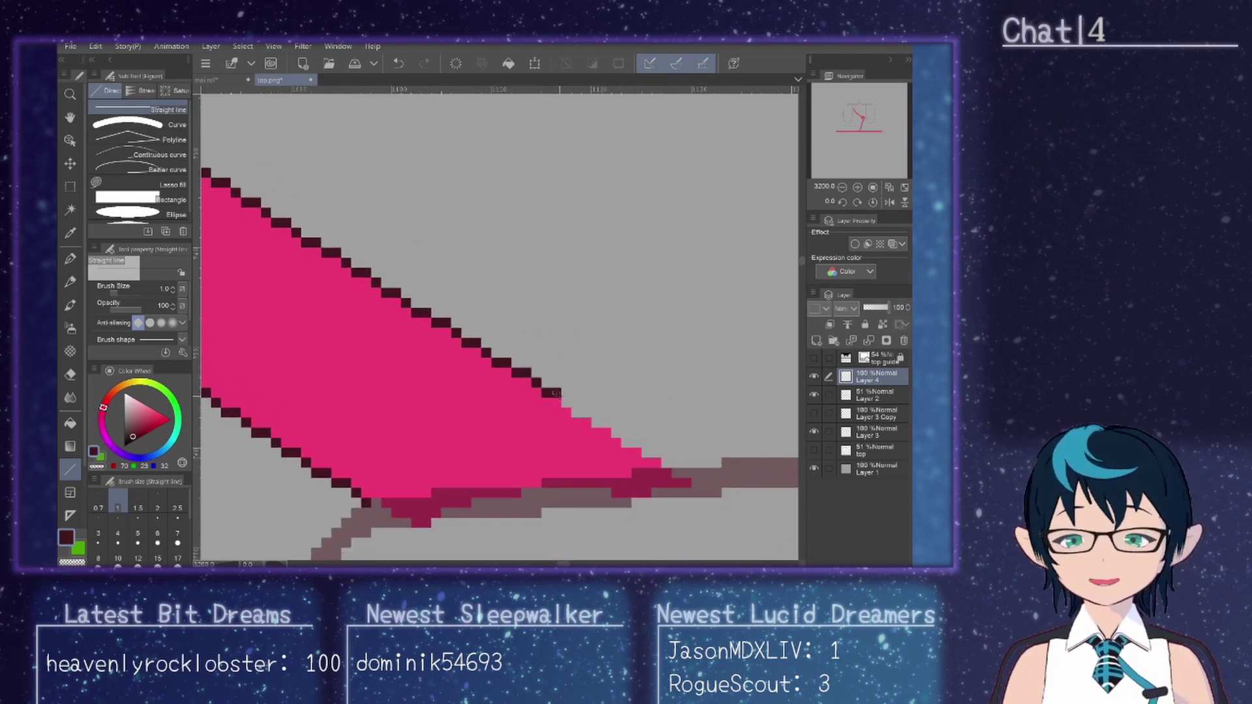
left_click(566, 402)
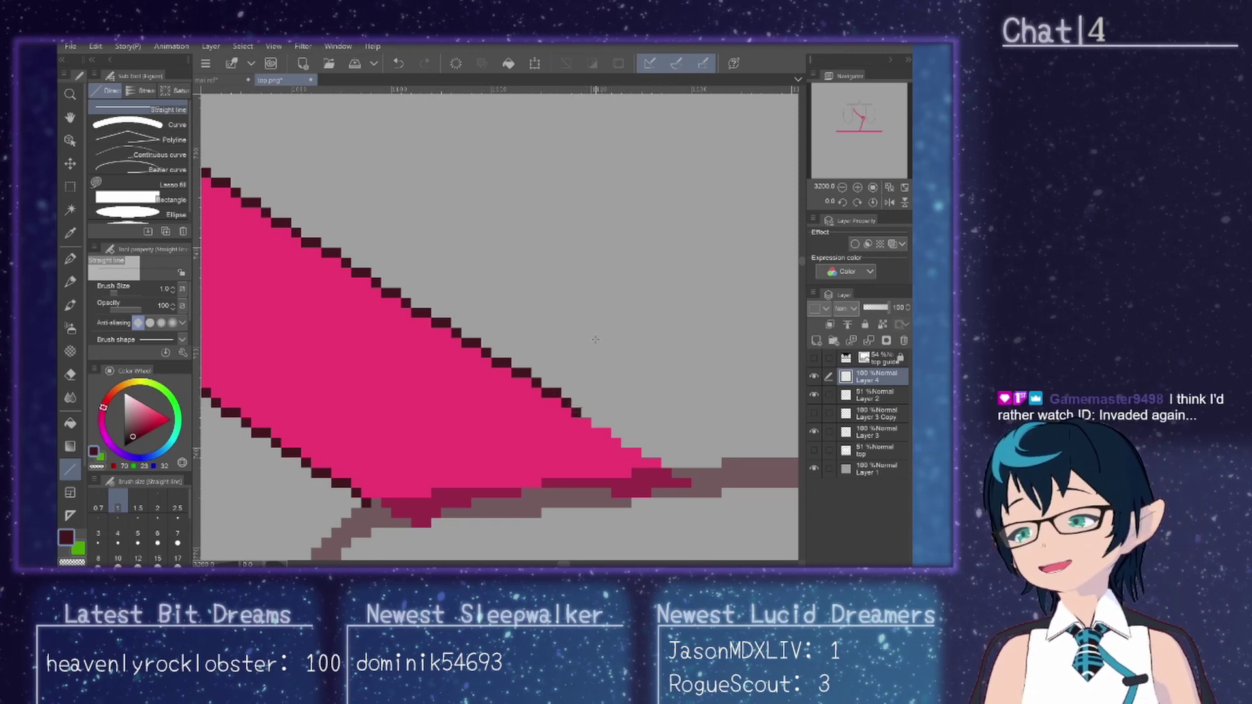
left_click(588, 421)
key("ctrl+z")
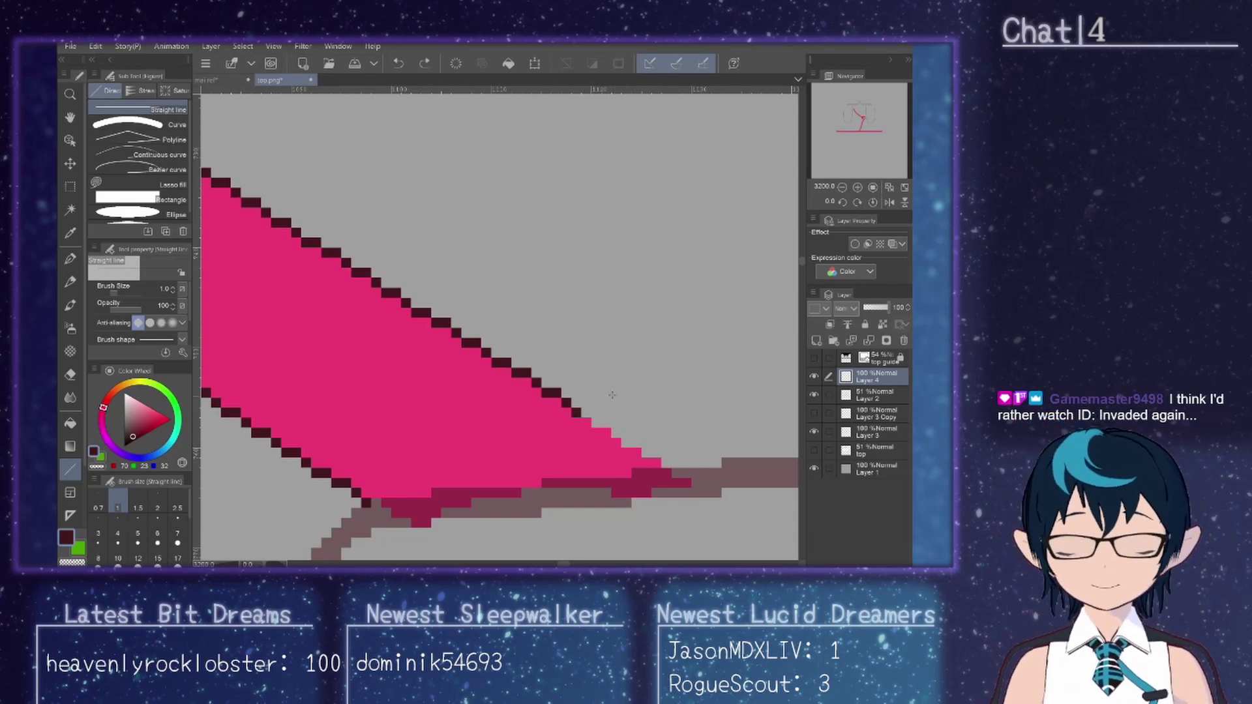
left_click(603, 423)
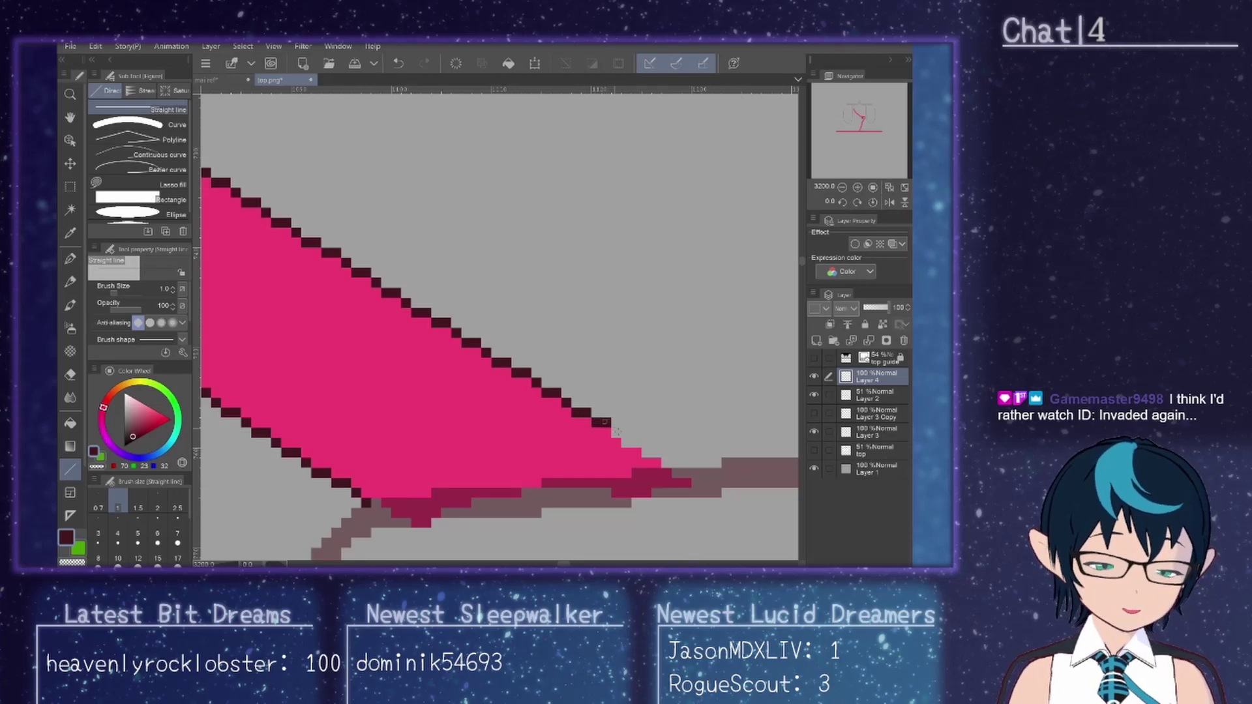
left_click(623, 440)
left_click(643, 448)
left_click(660, 458)
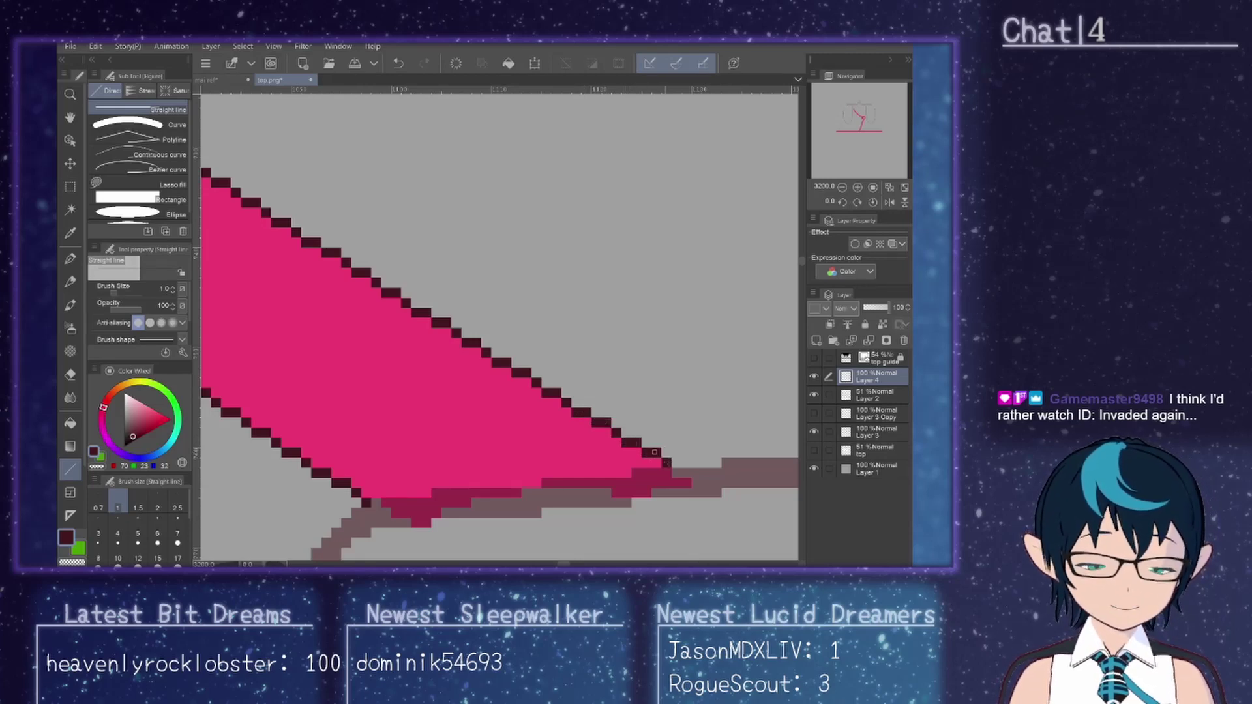
left_click(675, 471)
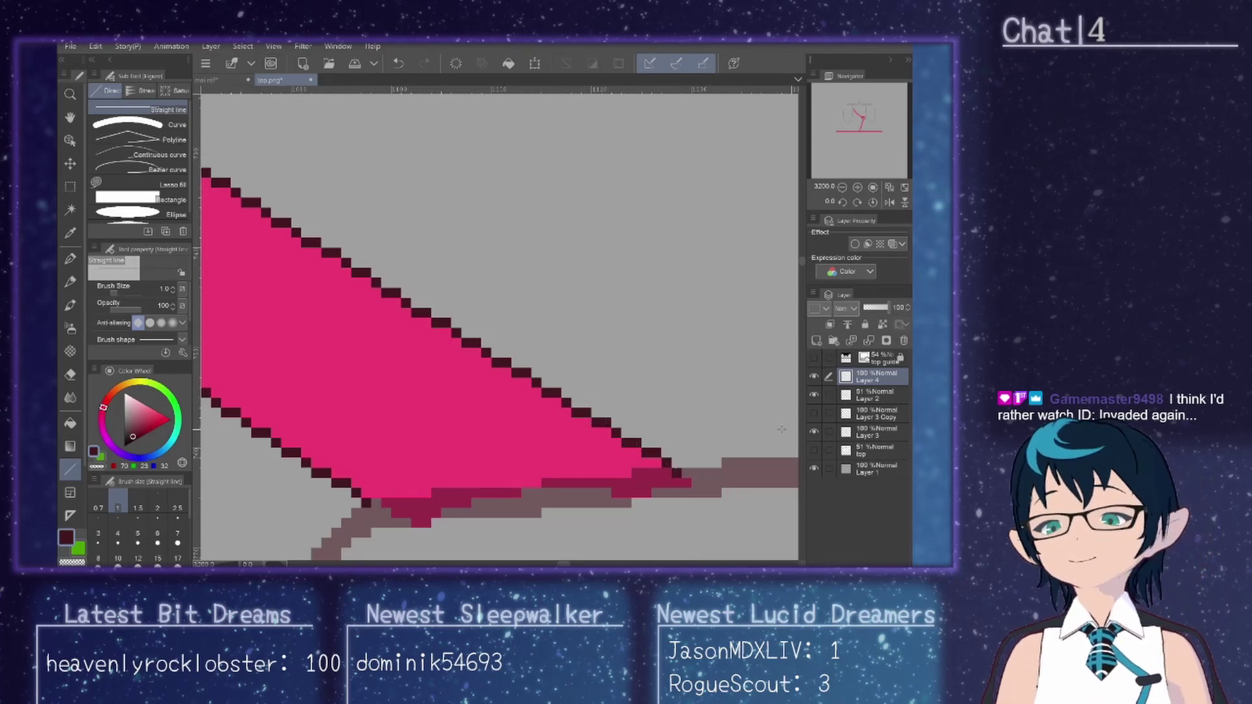
Step: Create a new layer above Layer 4 at 54% opacity and start a translucent maroon line outside the outline's lower end
left_click(829, 342)
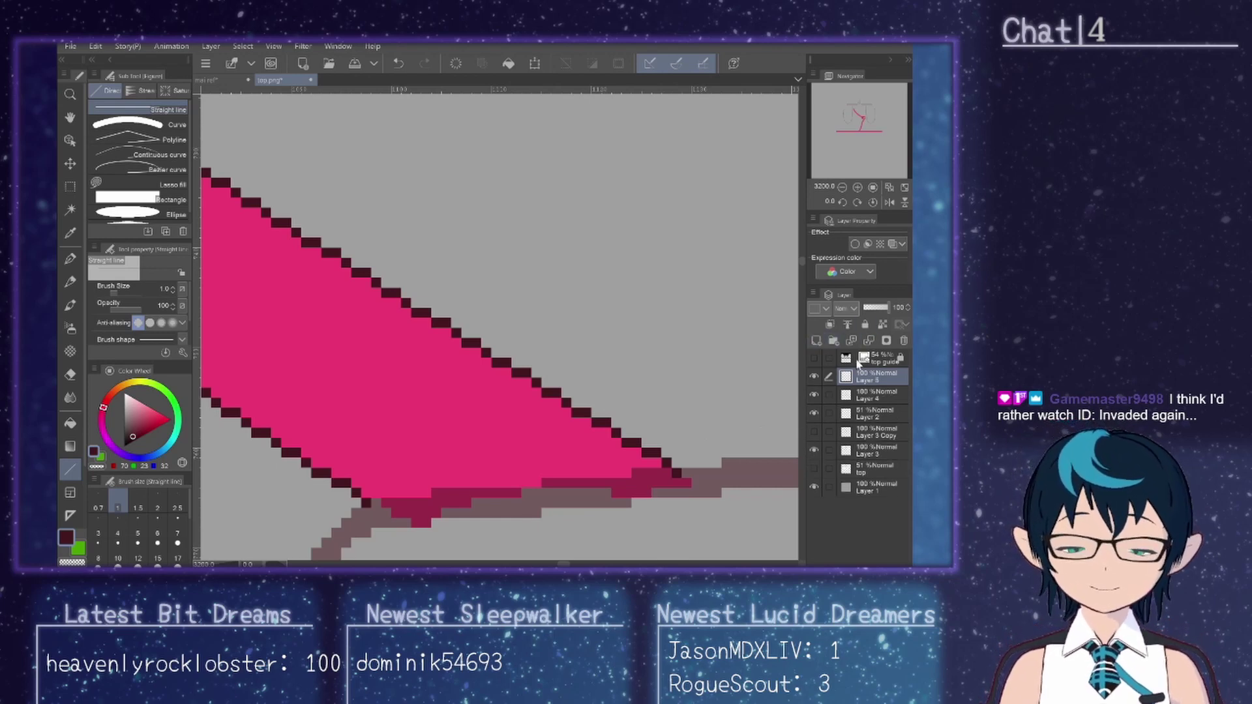
left_click_drag(886, 311, 877, 311)
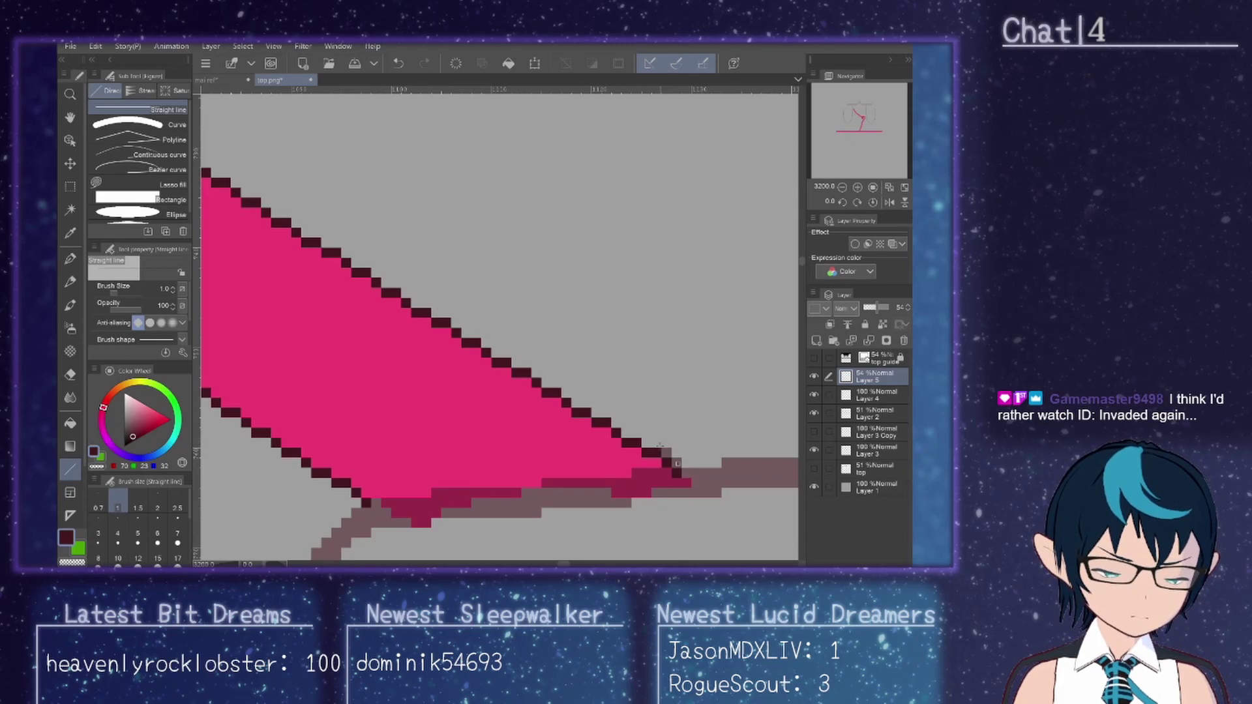
mouse_move(656, 444)
left_mouse_down()
mouse_move(676, 464)
mouse_move(648, 443)
left_mouse_up()
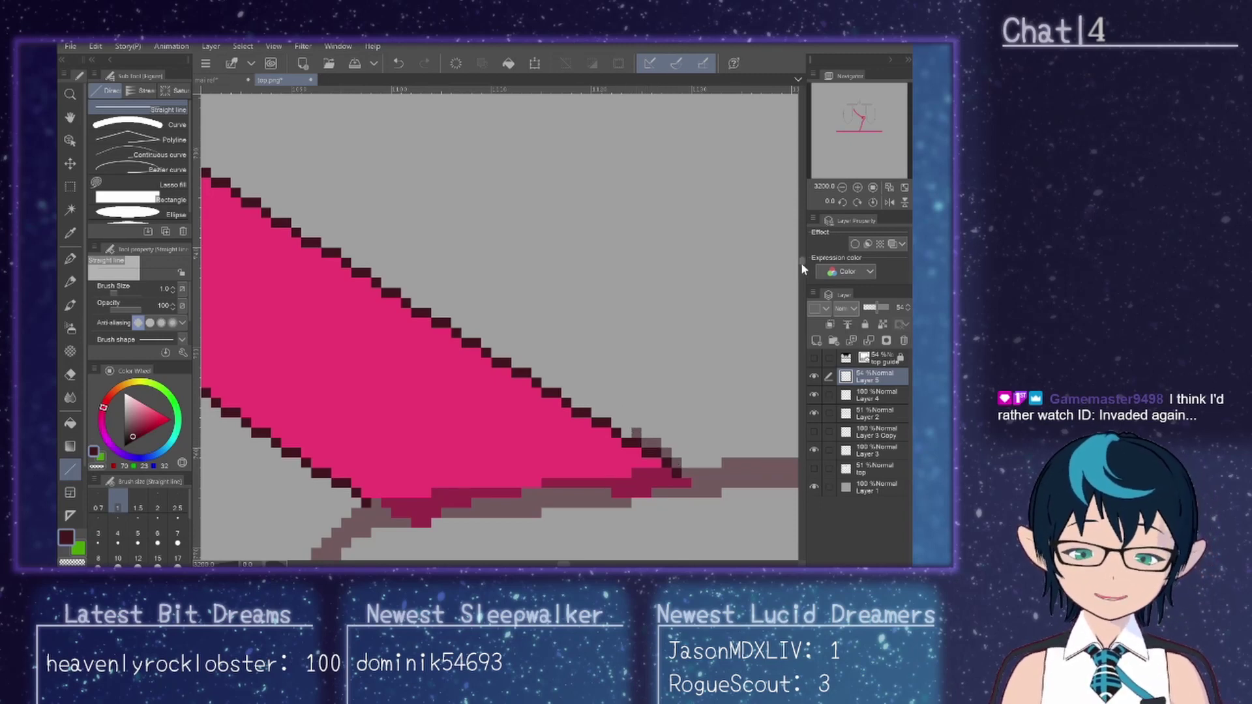
left_click_drag(800, 260, 801, 269)
left_click_drag(564, 403, 590, 400)
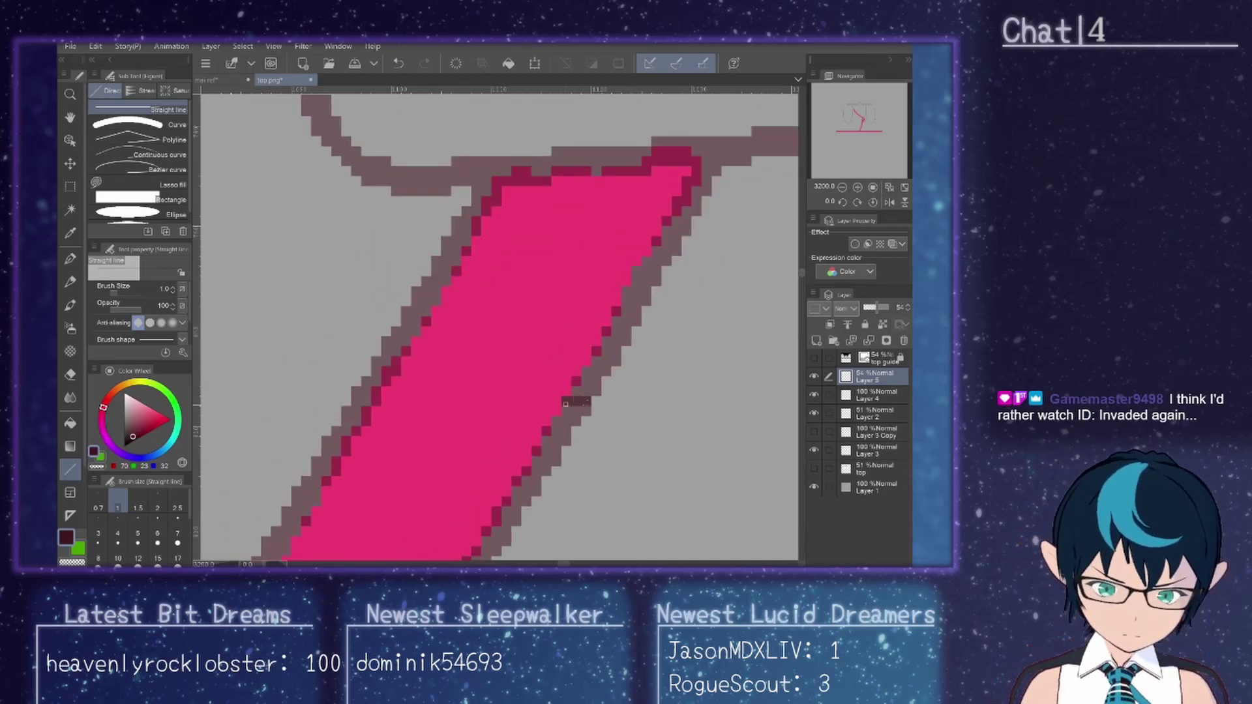
key("ctrl+z")
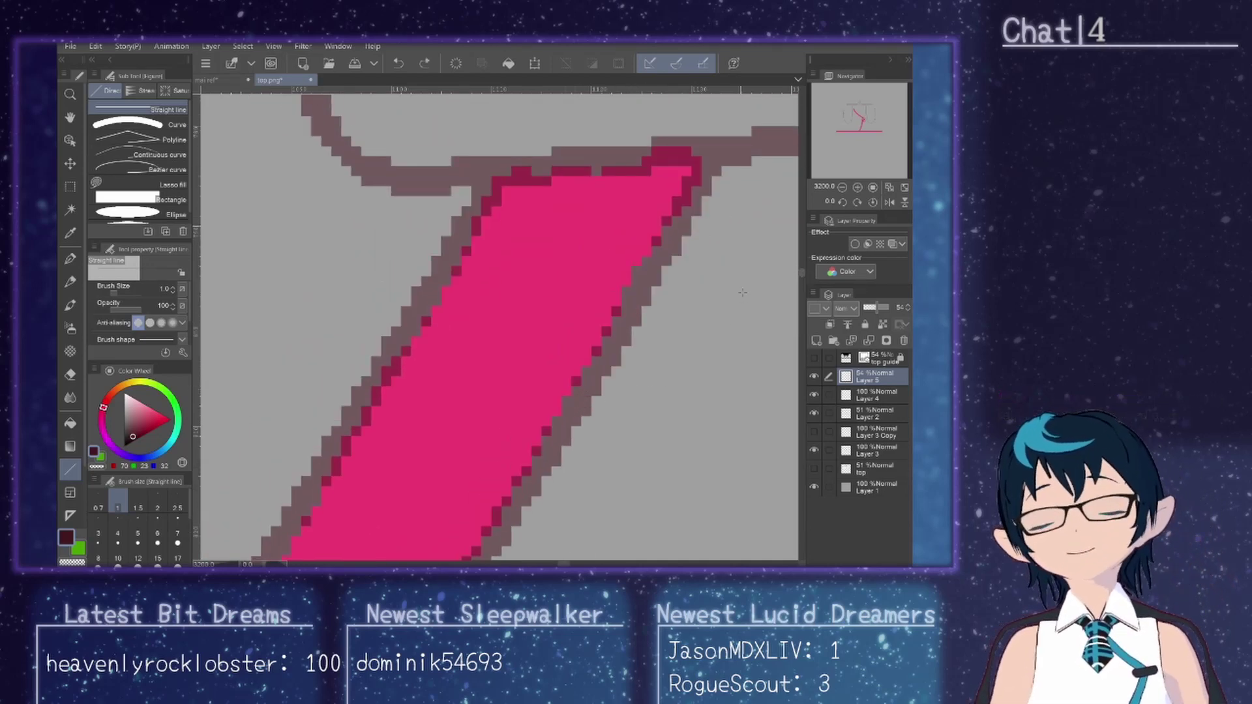
left_click_drag(799, 272, 798, 263)
scroll(798, 262, "down", 3)
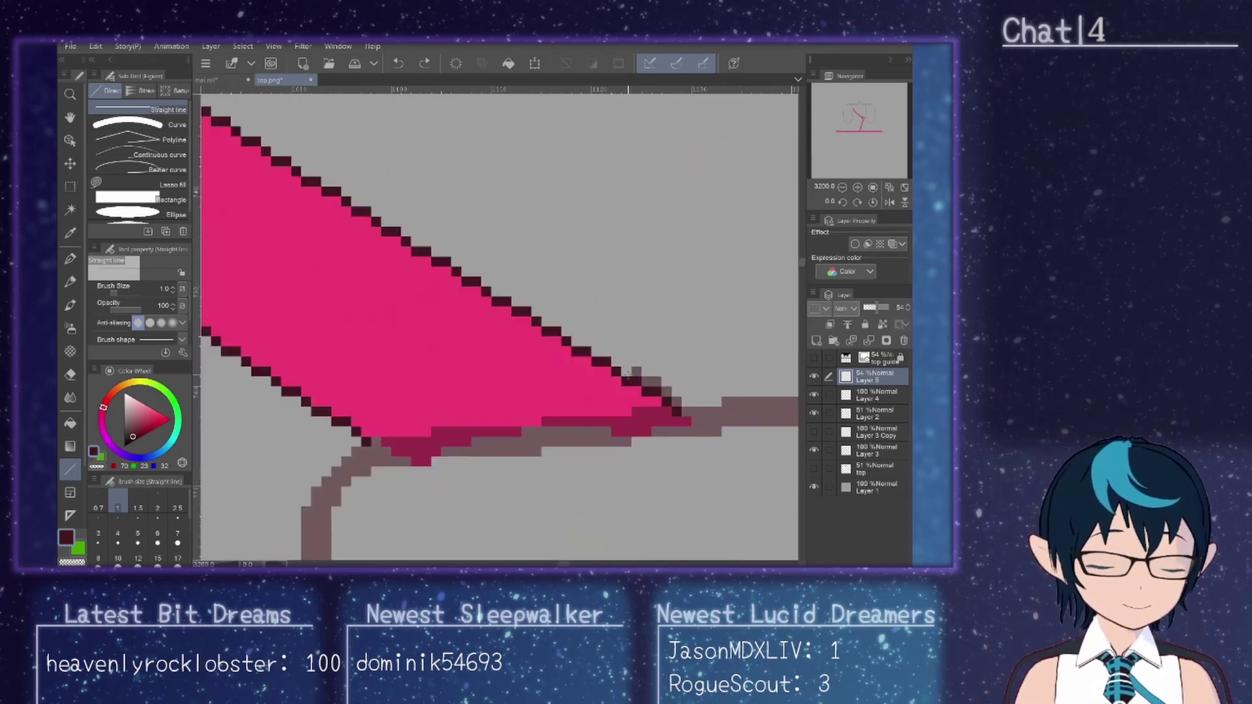
Step: Trace the translucent maroon line up along the outside of the strap's upper-edge outline, undoing a line that strays from it
left_click_drag(629, 373, 603, 352)
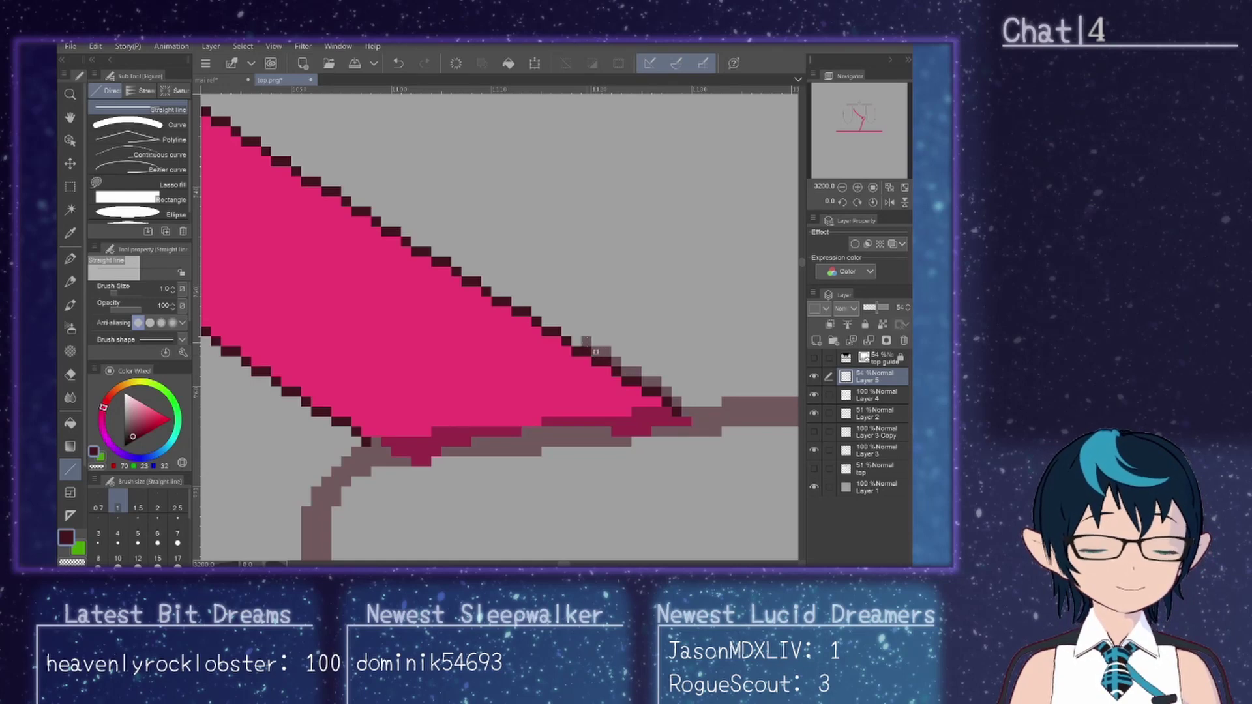
mouse_move(525, 301)
left_mouse_down()
mouse_move(546, 323)
mouse_move(255, 131)
mouse_move(522, 366)
mouse_move(548, 307)
mouse_move(257, 107)
mouse_move(490, 381)
left_mouse_up()
left_click_drag(262, 96, 372, 311)
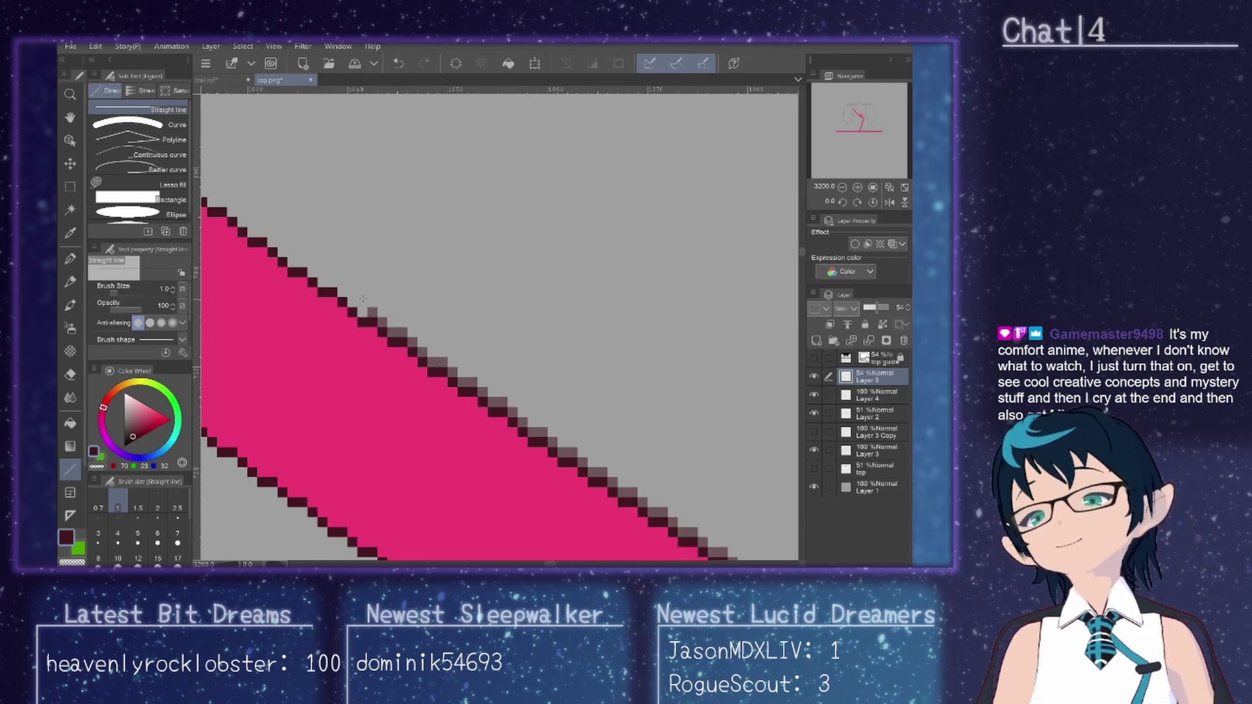
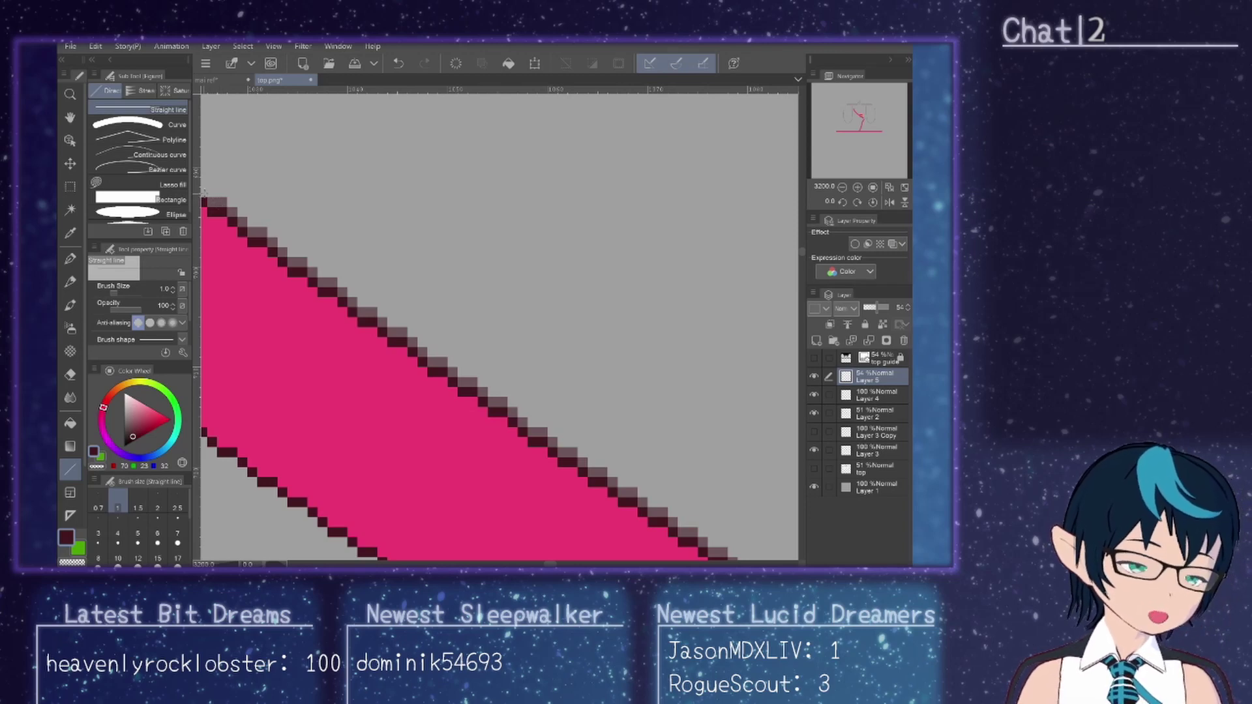
left_click_drag(204, 193, 468, 287)
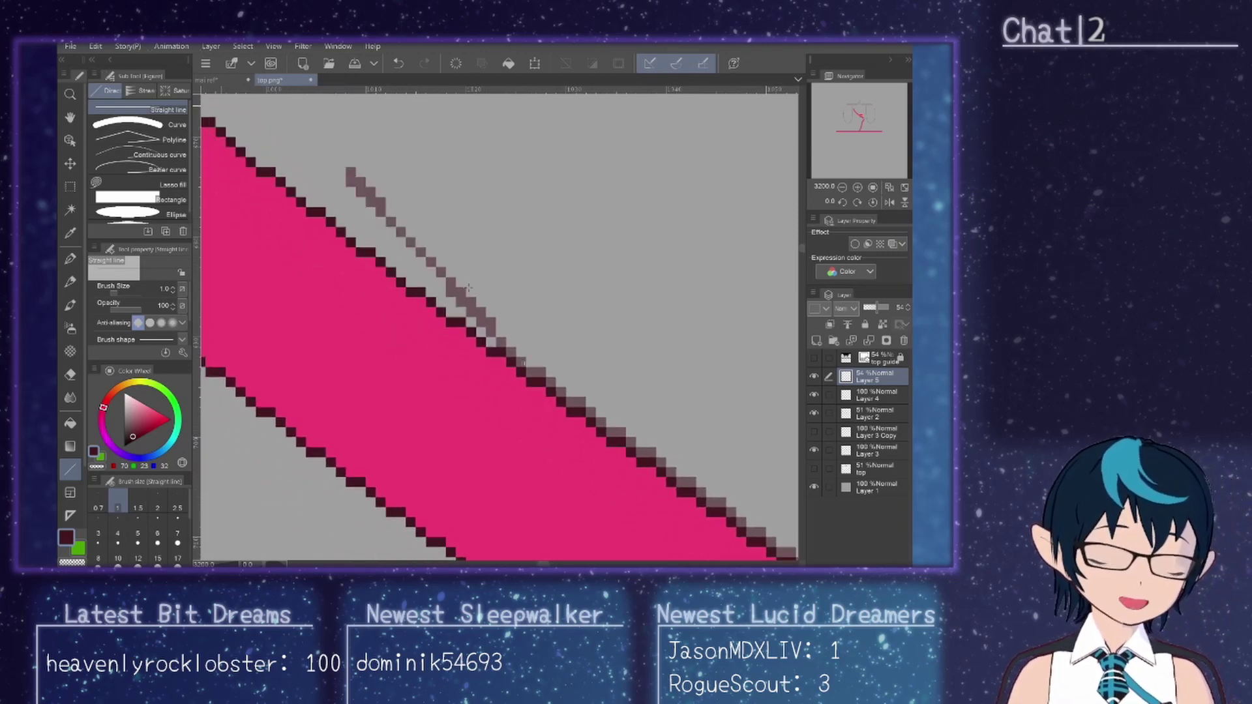
key("ctrl+z")
left_click_drag(497, 341, 415, 276)
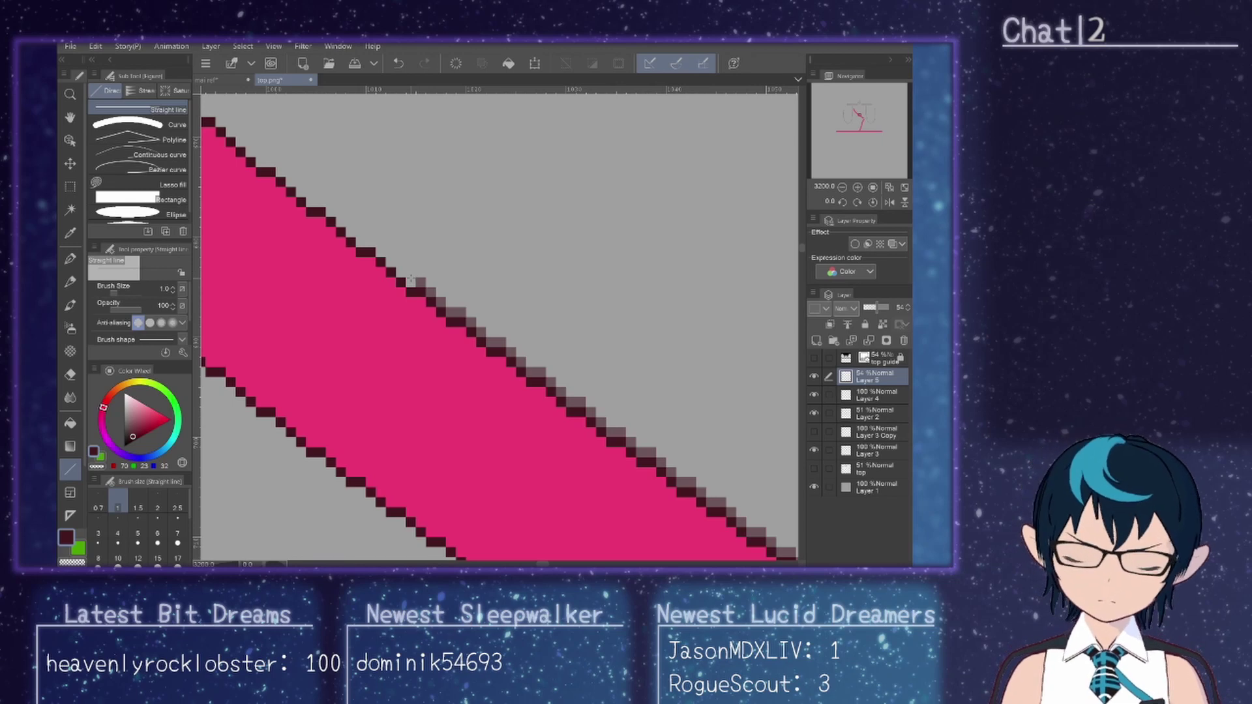
Step: Extend the translucent maroon line on Layer 5 up the strap's upper-edge outline, undoing the segment that veers away from it
left_click_drag(411, 282, 269, 162)
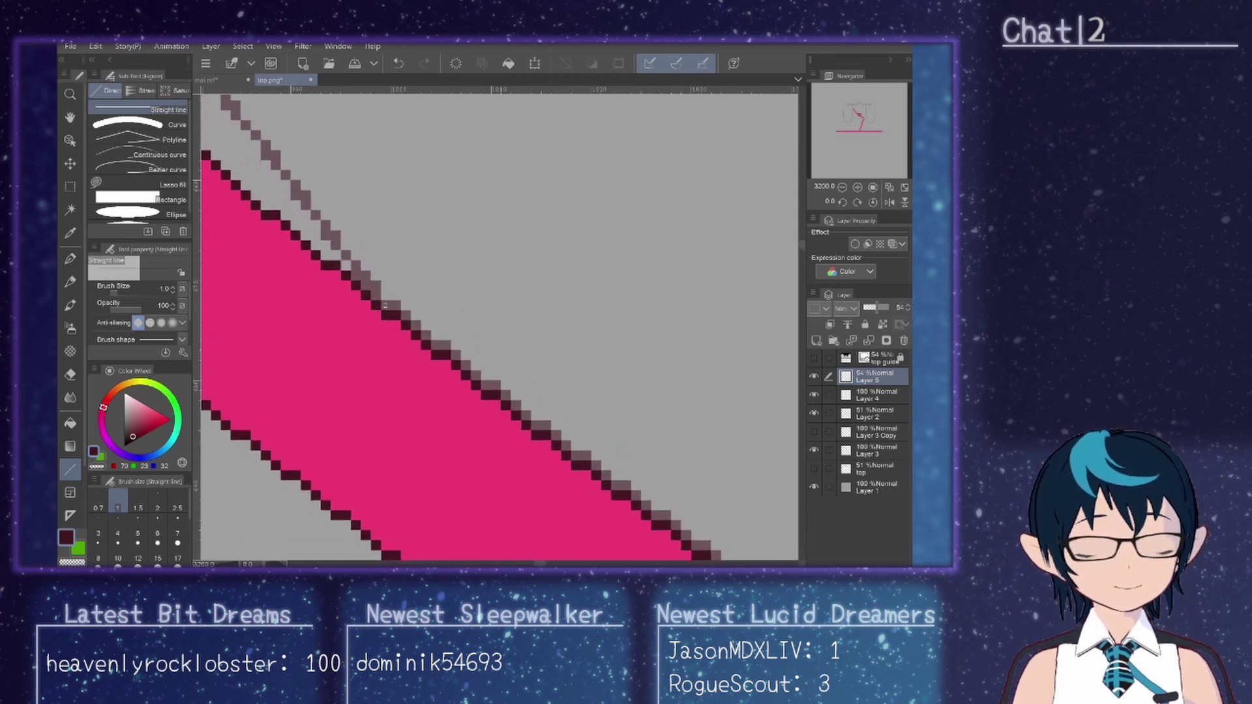
left_click_drag(427, 319, 342, 151)
key("ctrl+z")
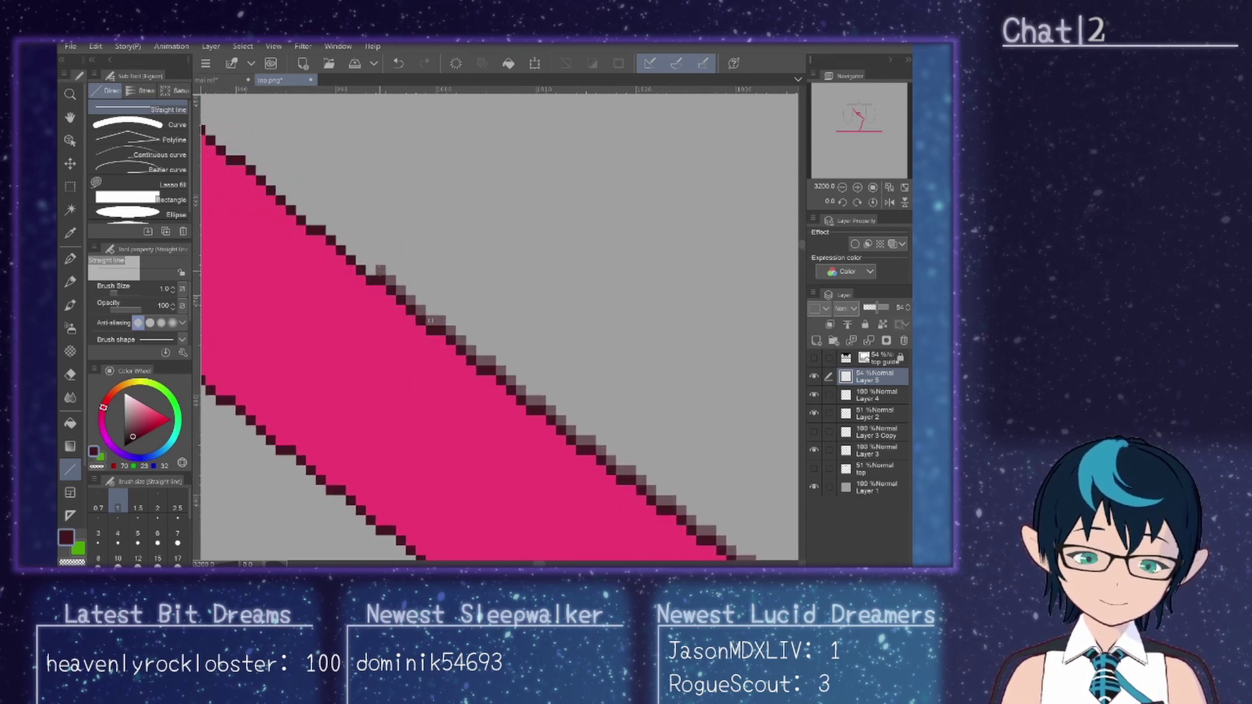
mouse_move(376, 270)
left_mouse_down()
mouse_move(240, 150)
mouse_move(530, 449)
left_mouse_up()
mouse_move(529, 448)
left_mouse_down()
mouse_move(272, 98)
mouse_move(458, 324)
mouse_move(394, 313)
mouse_move(305, 233)
mouse_move(462, 397)
left_mouse_up()
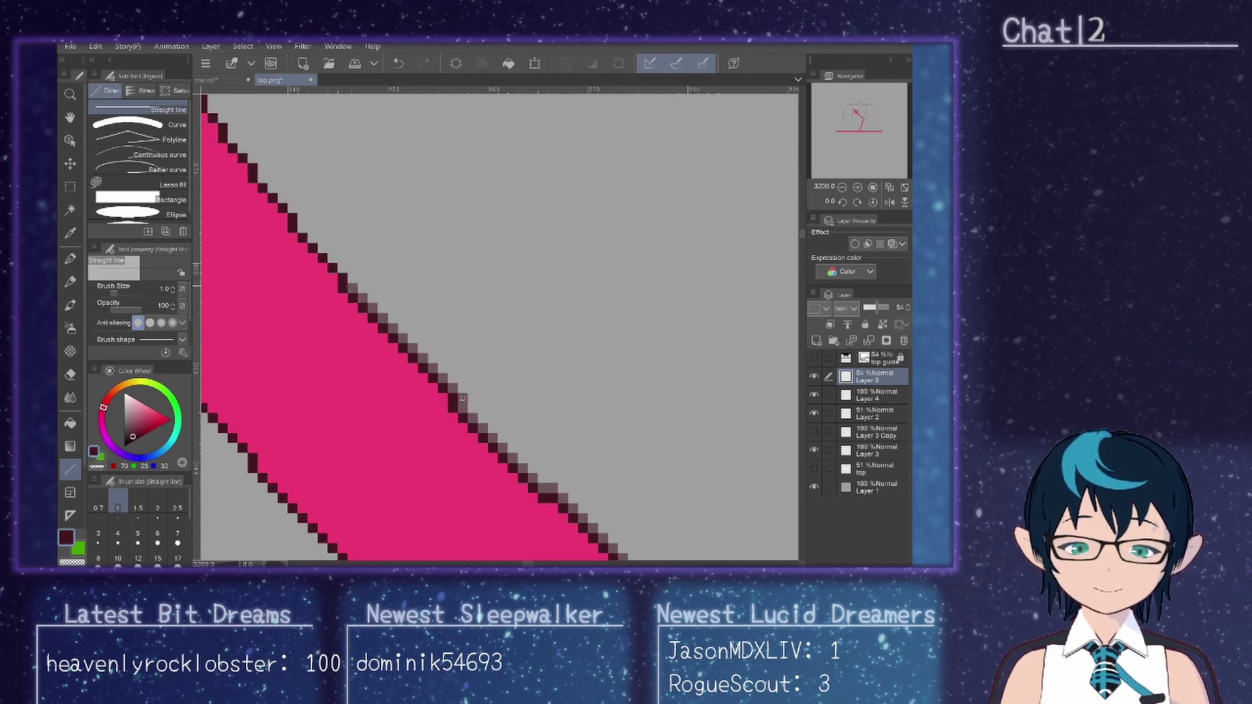
left_click_drag(351, 280, 302, 222)
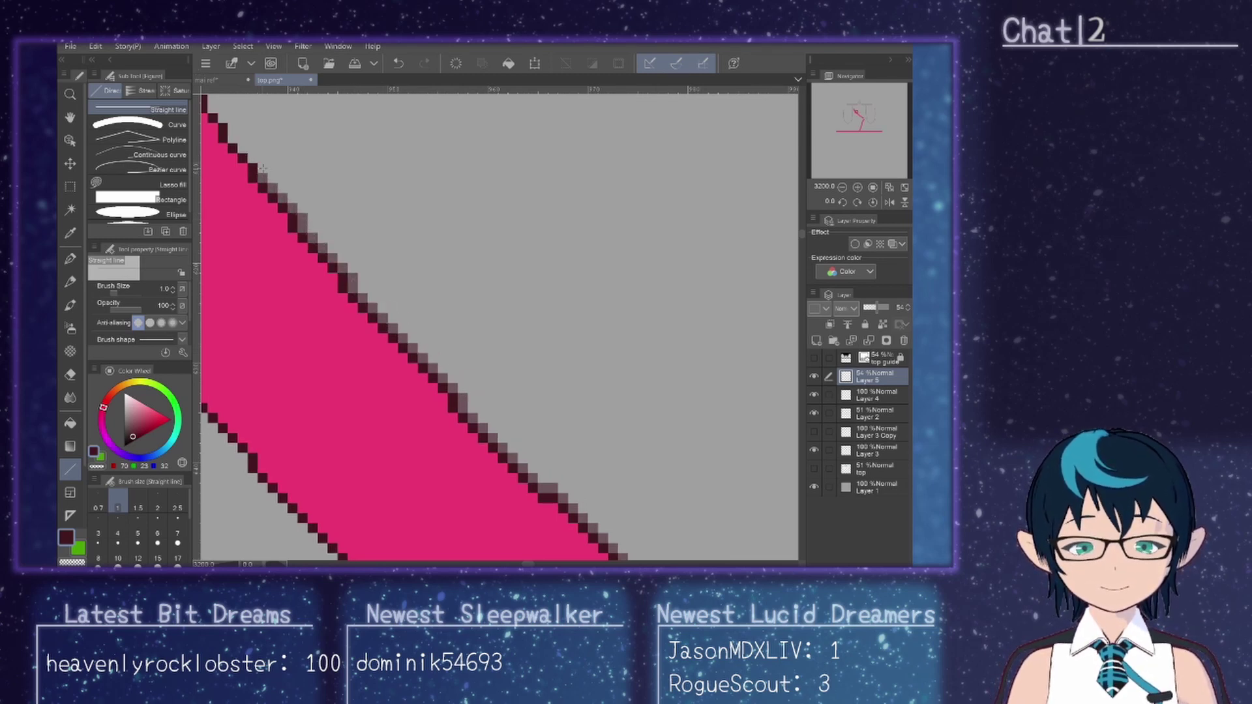
mouse_move(263, 168)
left_mouse_down()
mouse_move(313, 196)
mouse_move(483, 450)
mouse_move(381, 319)
mouse_move(379, 297)
left_mouse_up()
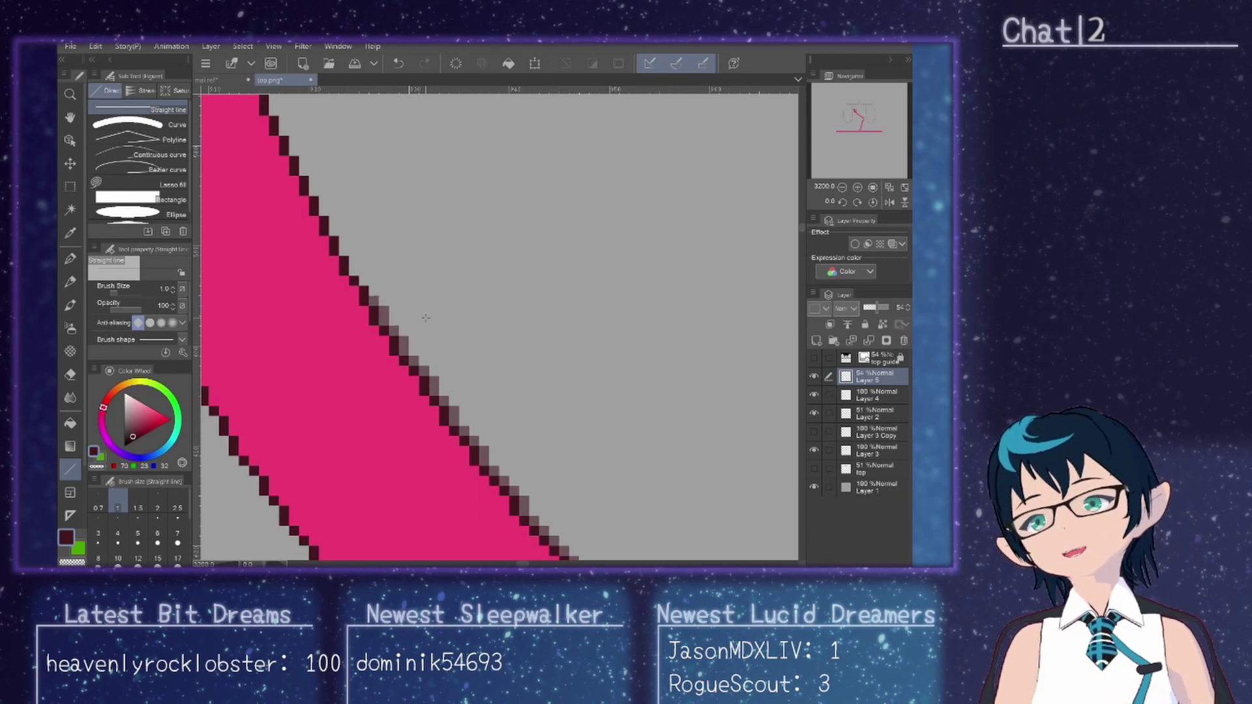
Step: Finish the translucent line along the steep part of the upper-edge outline, ending level with the outline's top at the strap's rounded end
left_click_drag(372, 291, 332, 228)
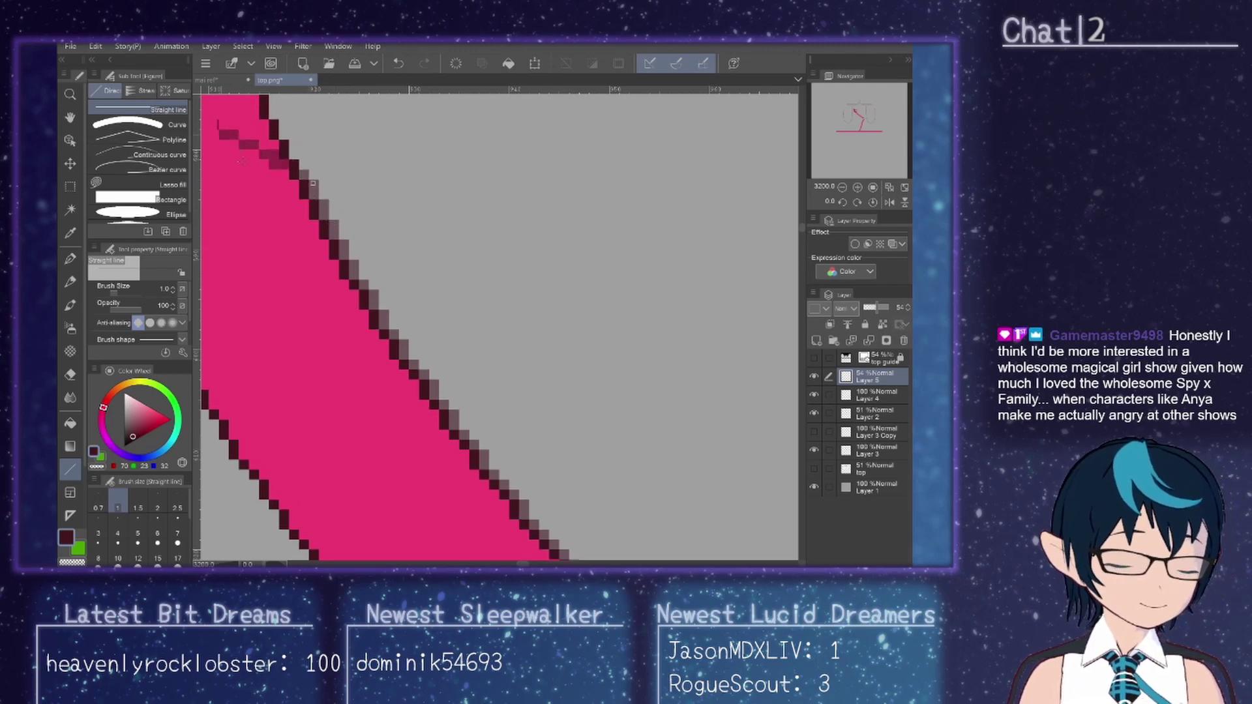
left_click_drag(312, 179, 464, 480)
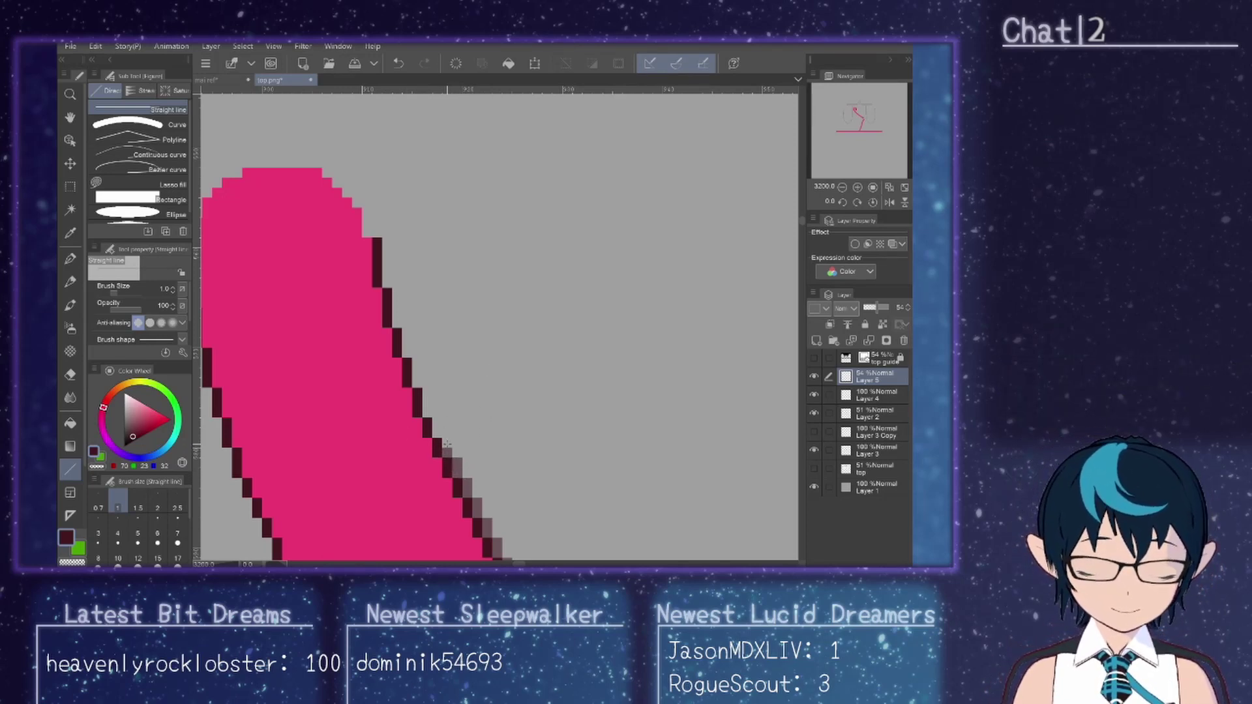
left_click_drag(447, 445, 419, 384)
left_click_drag(405, 331, 407, 356)
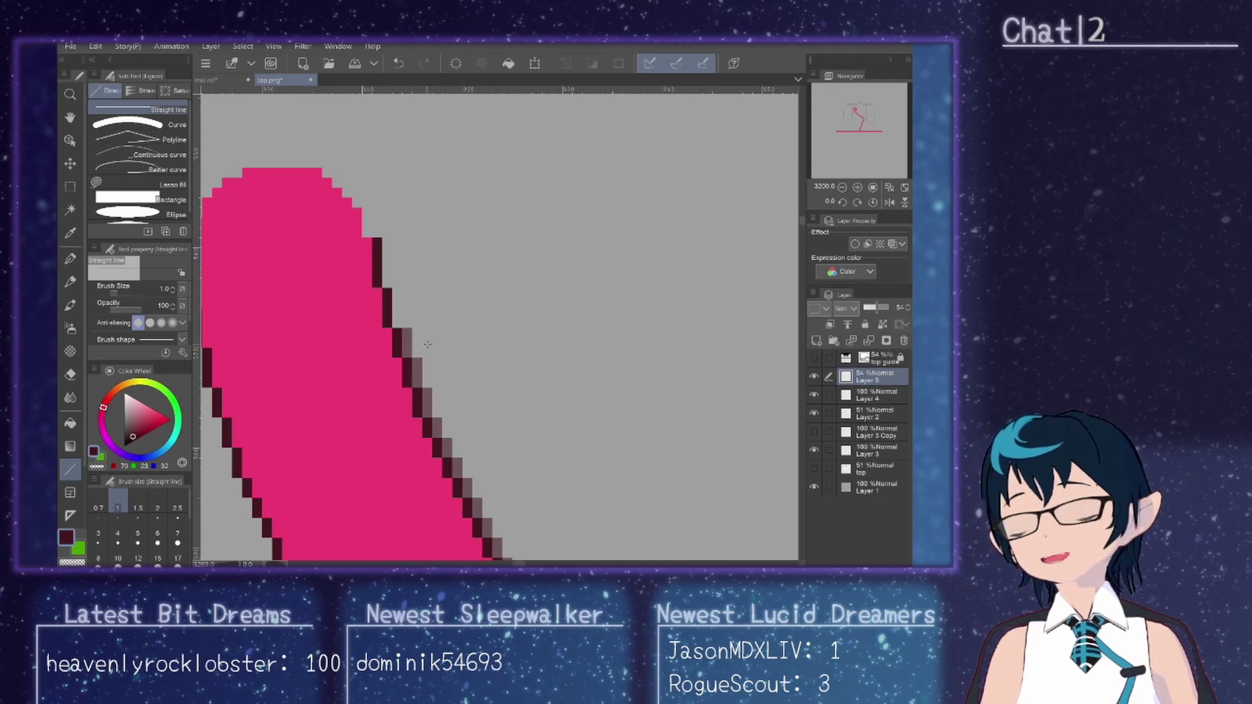
left_click_drag(403, 321, 388, 237)
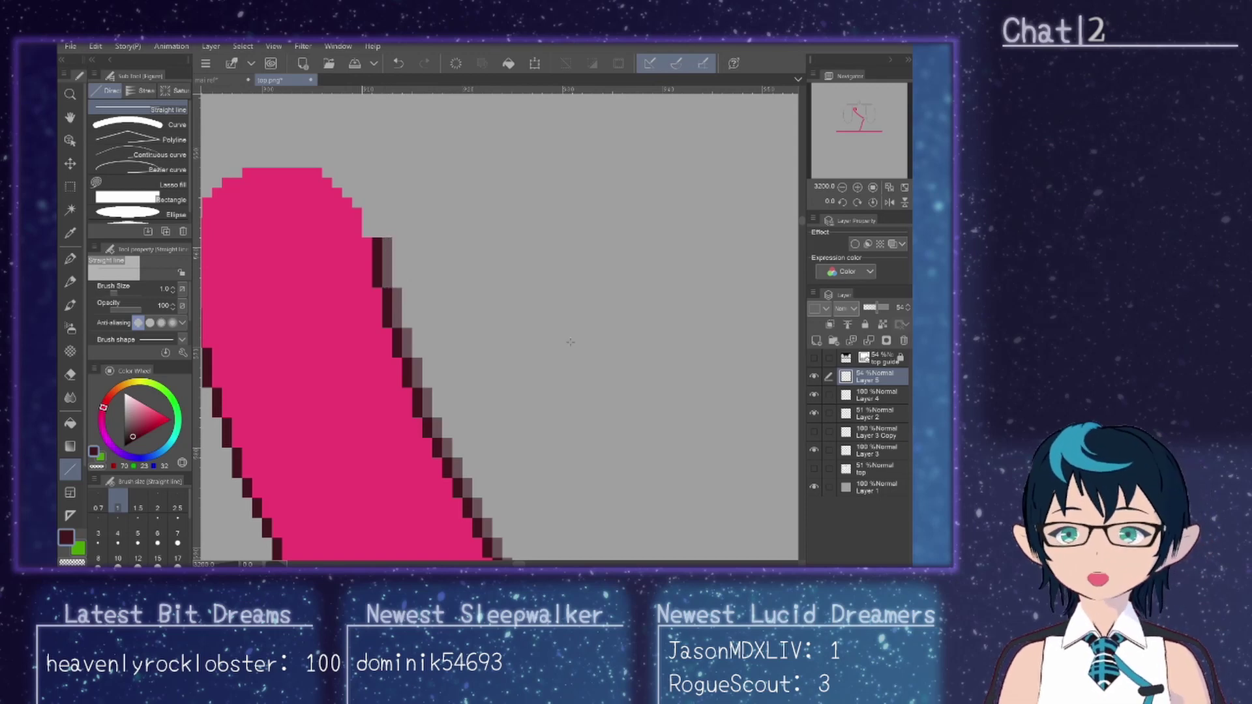
Step: Start a translucent maroon line outside the strap's lower-edge outline, tracing it down from the rounded end in matching pixel steps
left_click_drag(518, 565, 513, 563)
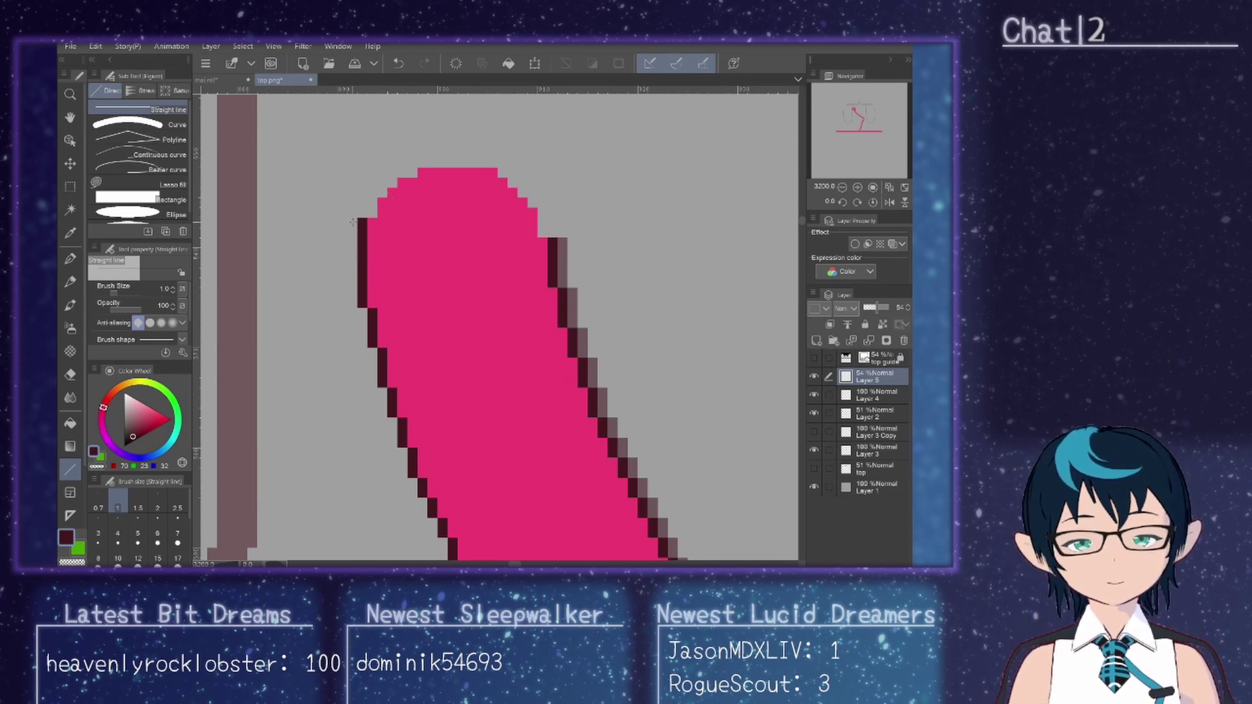
mouse_move(352, 222)
left_mouse_down()
mouse_move(351, 305)
mouse_move(391, 448)
left_mouse_up()
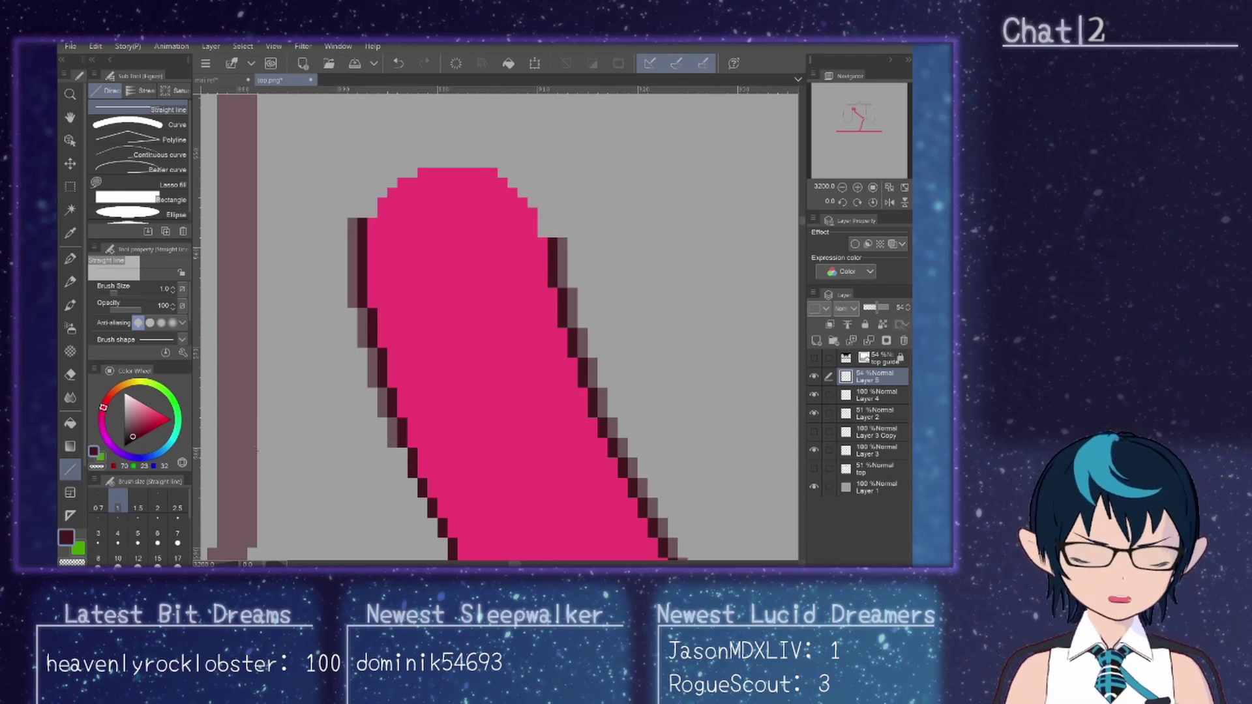
left_click_drag(403, 449, 402, 478)
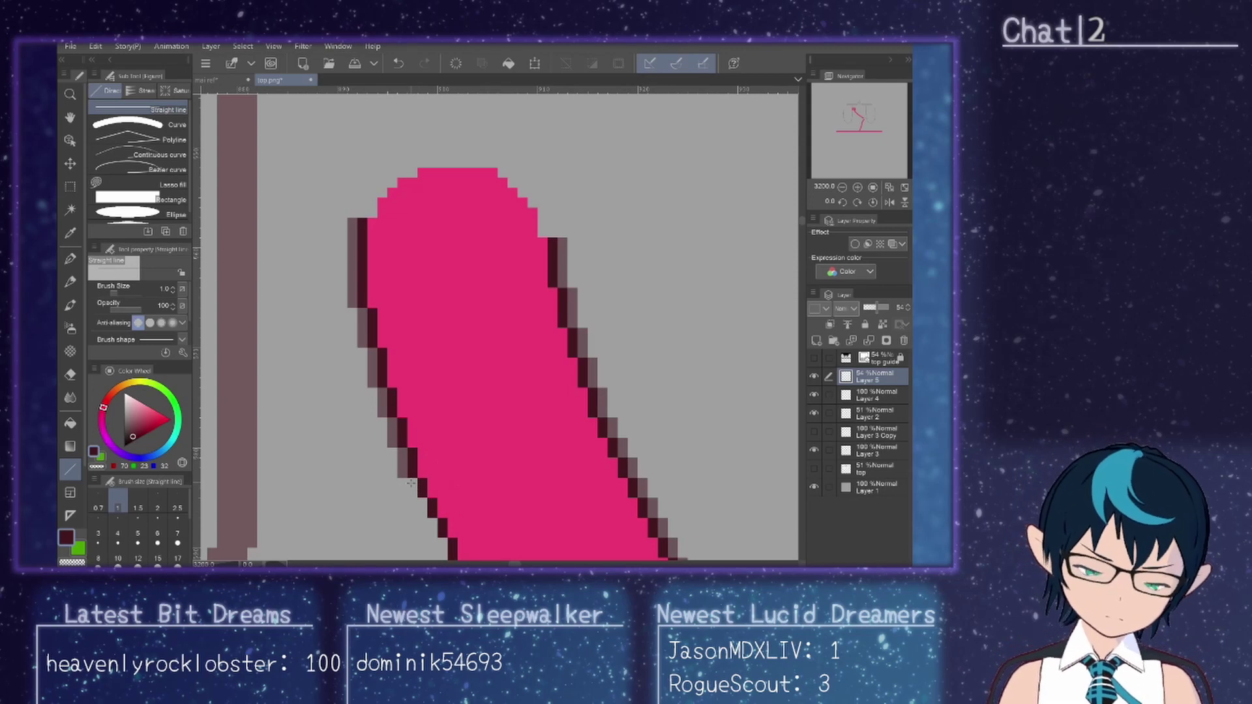
mouse_move(410, 479)
left_mouse_down()
mouse_move(421, 517)
mouse_move(432, 180)
left_mouse_up()
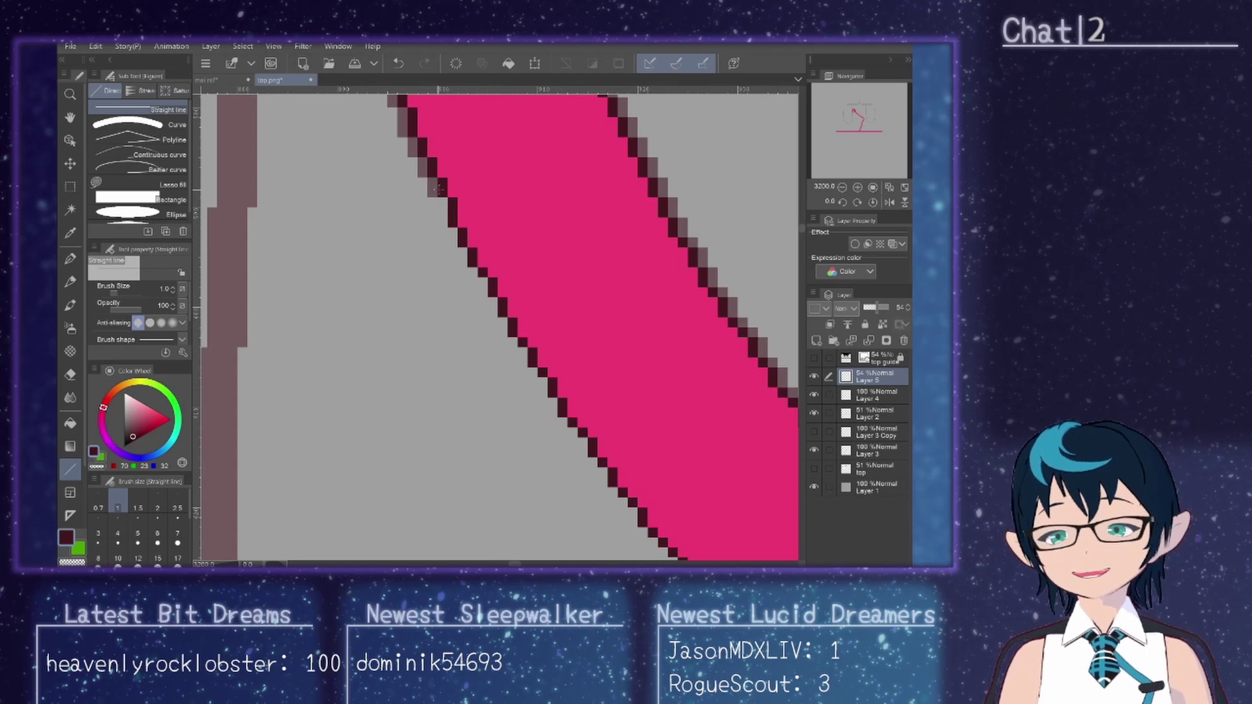
left_click_drag(442, 198, 461, 264)
left_click(452, 233)
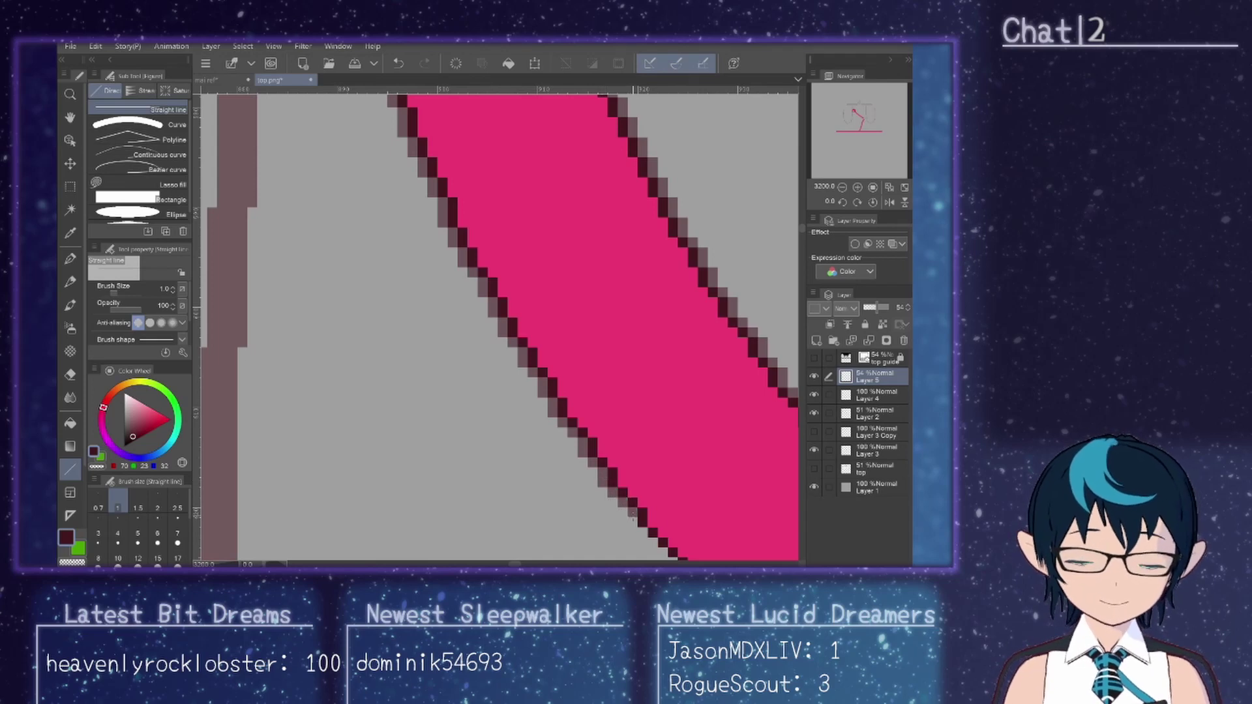
Step: Continue the translucent line down the lower-edge outline through the strap's bend, undoing segments that stray from the outline's steps
left_click_drag(633, 525, 633, 232)
key("ctrl+z")
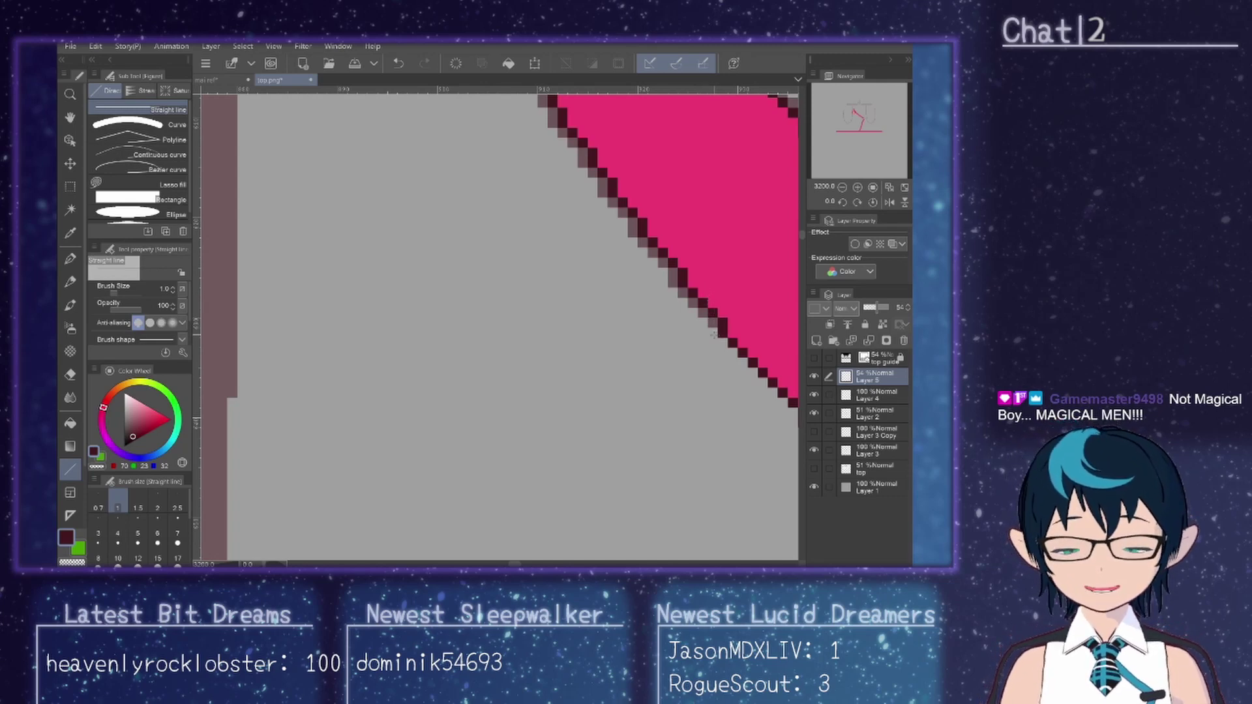
left_click_drag(713, 334, 481, 334)
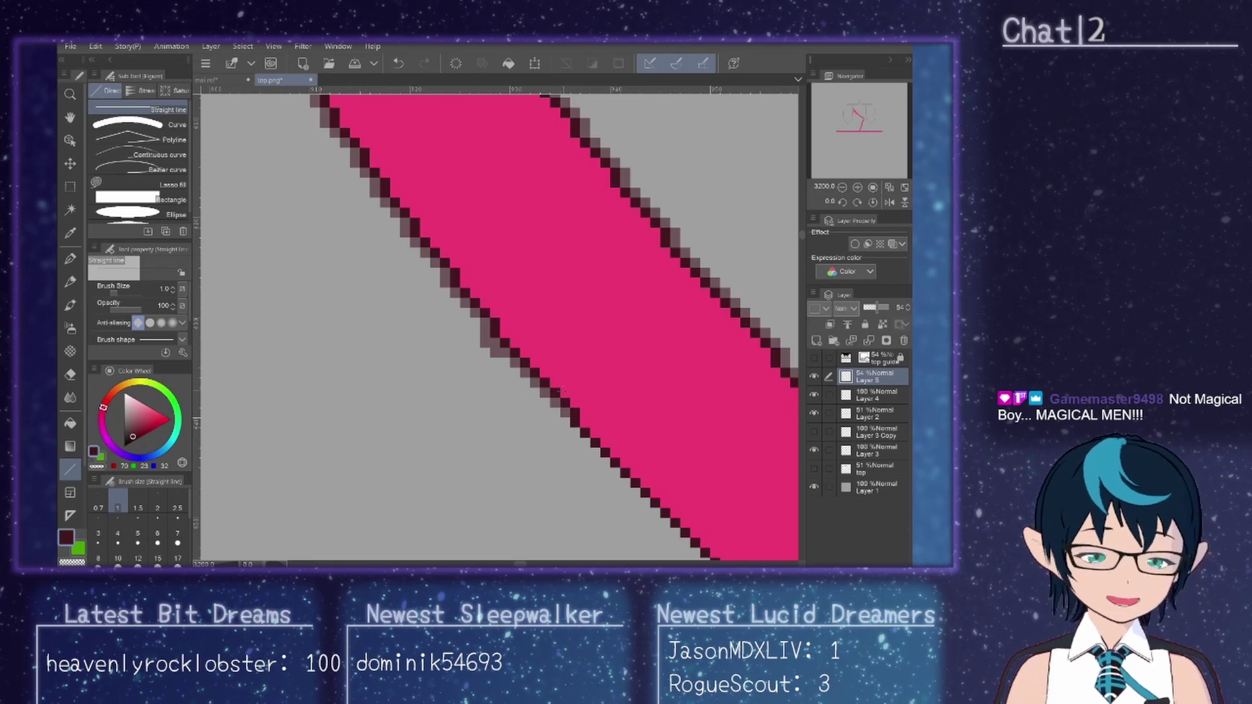
key("ctrl+z")
left_click_drag(483, 329, 565, 412)
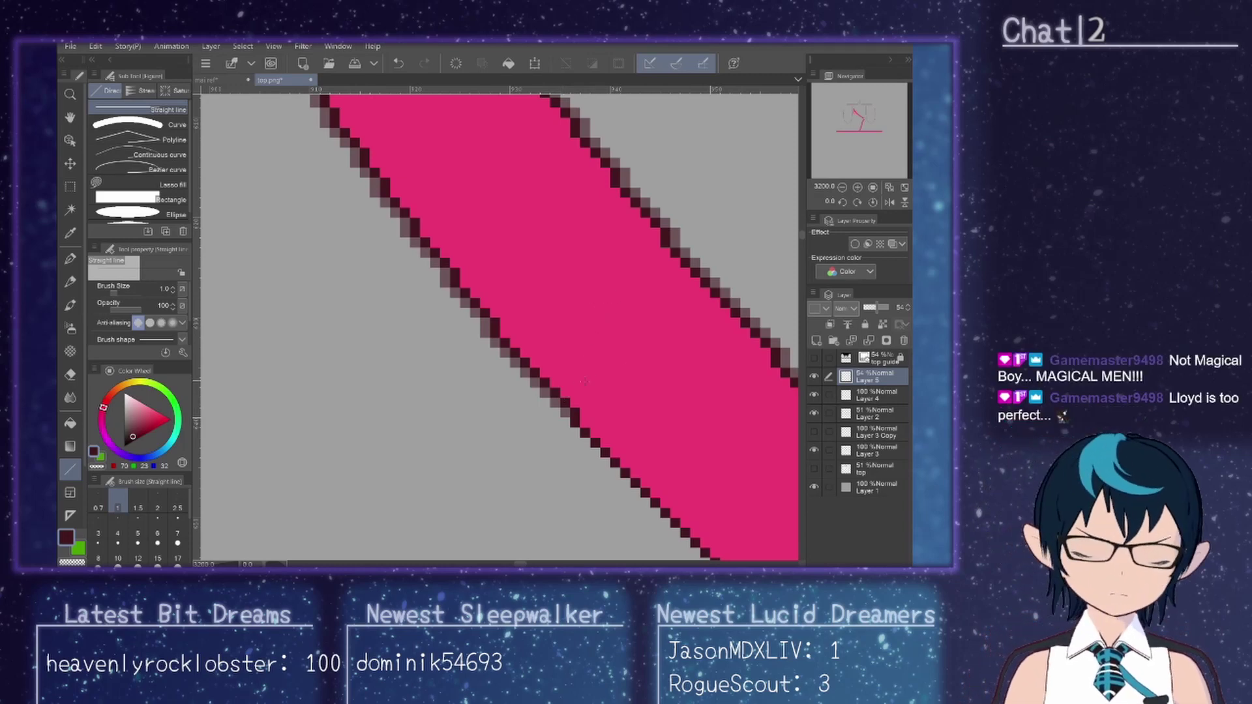
left_click_drag(563, 421, 592, 363)
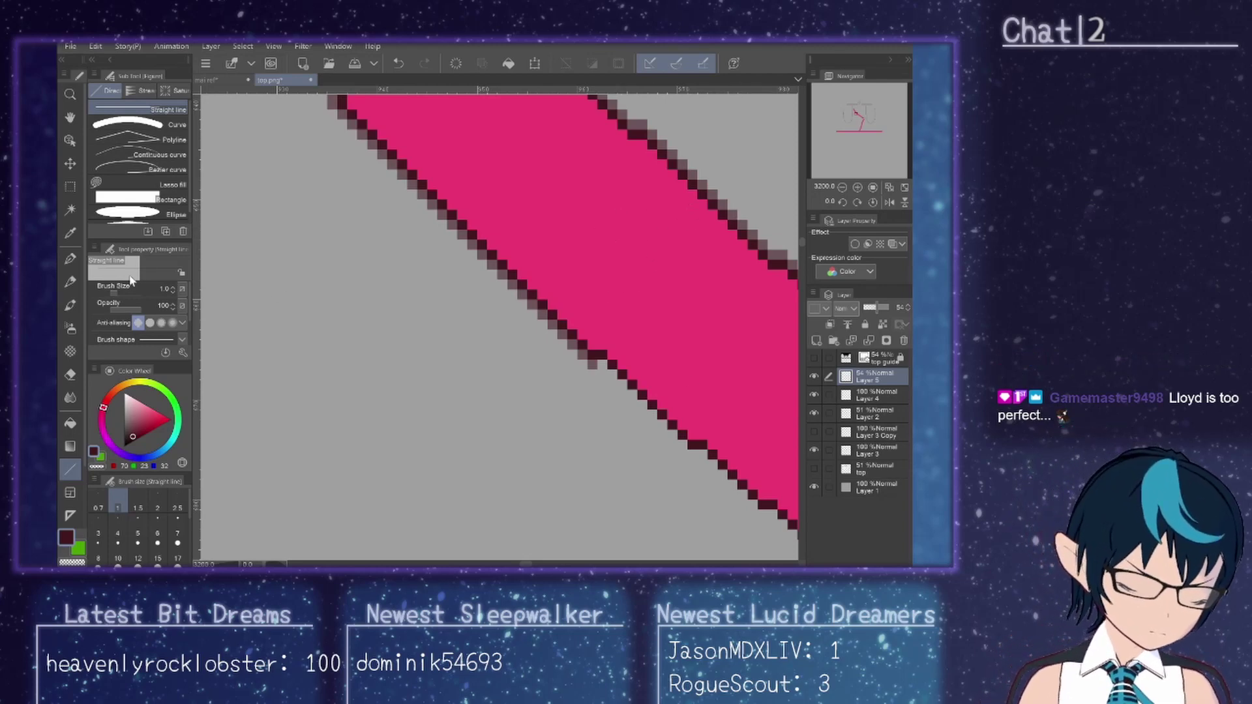
Step: Trace the translucent line along the diagonal middle of the lower-edge outline, replacing an overlong segment with shorter steps
mouse_move(600, 364)
left_mouse_down()
mouse_move(762, 513)
mouse_move(492, 269)
left_mouse_up()
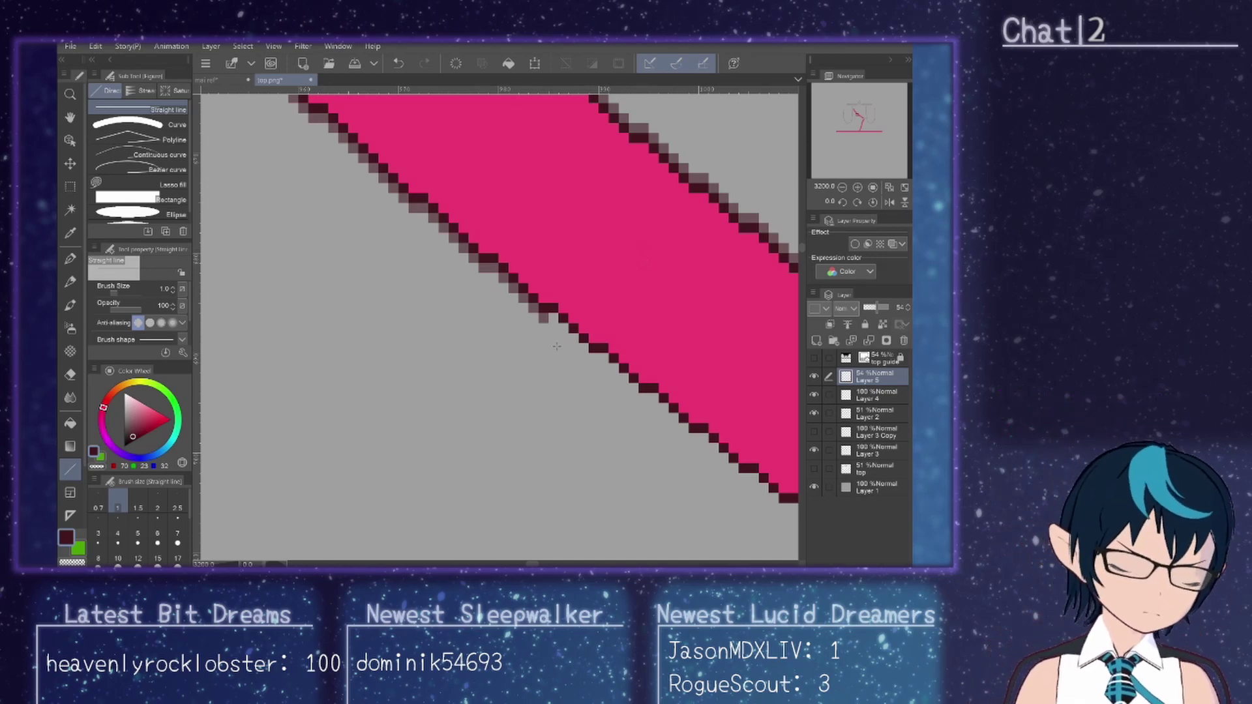
left_click_drag(552, 318, 734, 478)
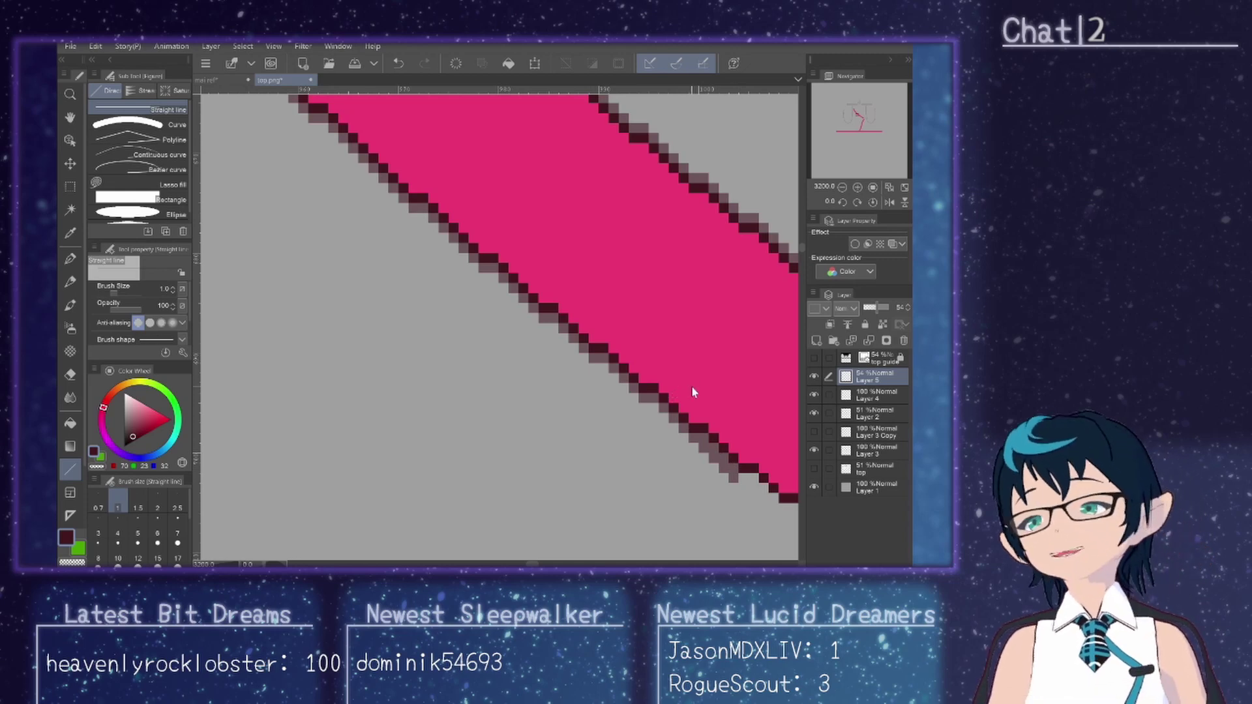
key("ctrl+z")
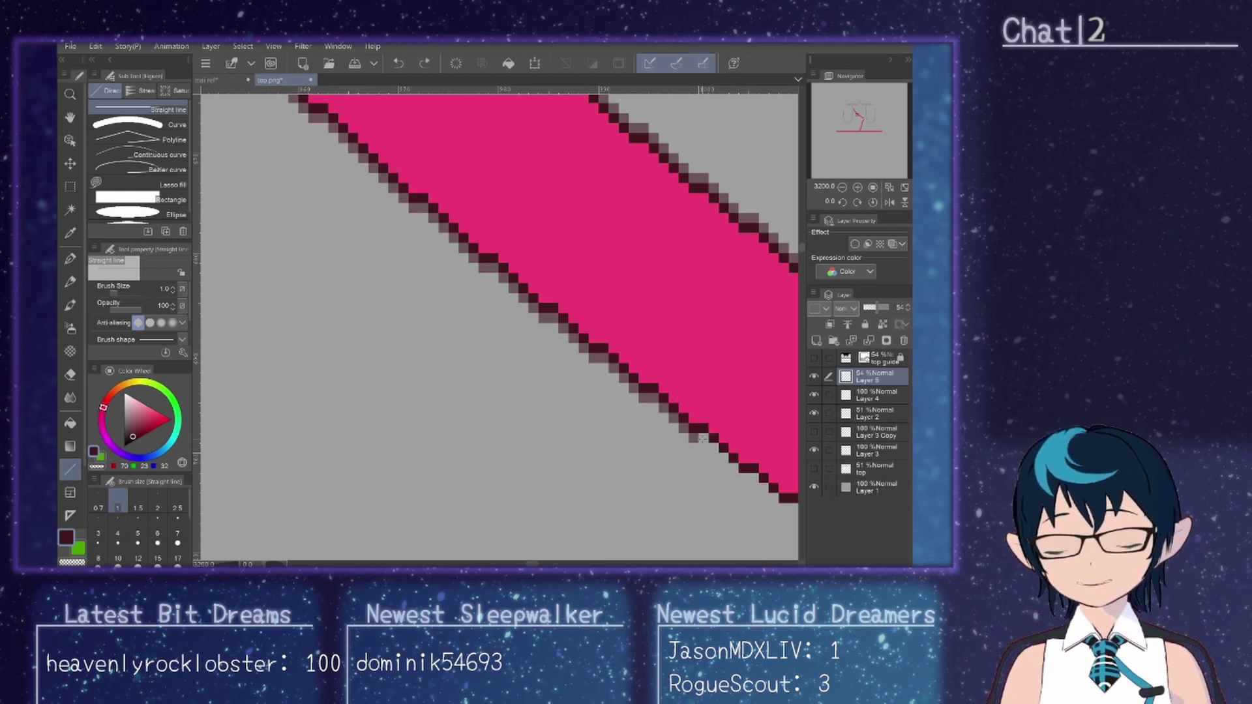
mouse_move(701, 439)
left_mouse_down()
mouse_move(753, 478)
mouse_move(561, 404)
mouse_move(548, 381)
mouse_move(490, 355)
mouse_move(522, 385)
left_mouse_up()
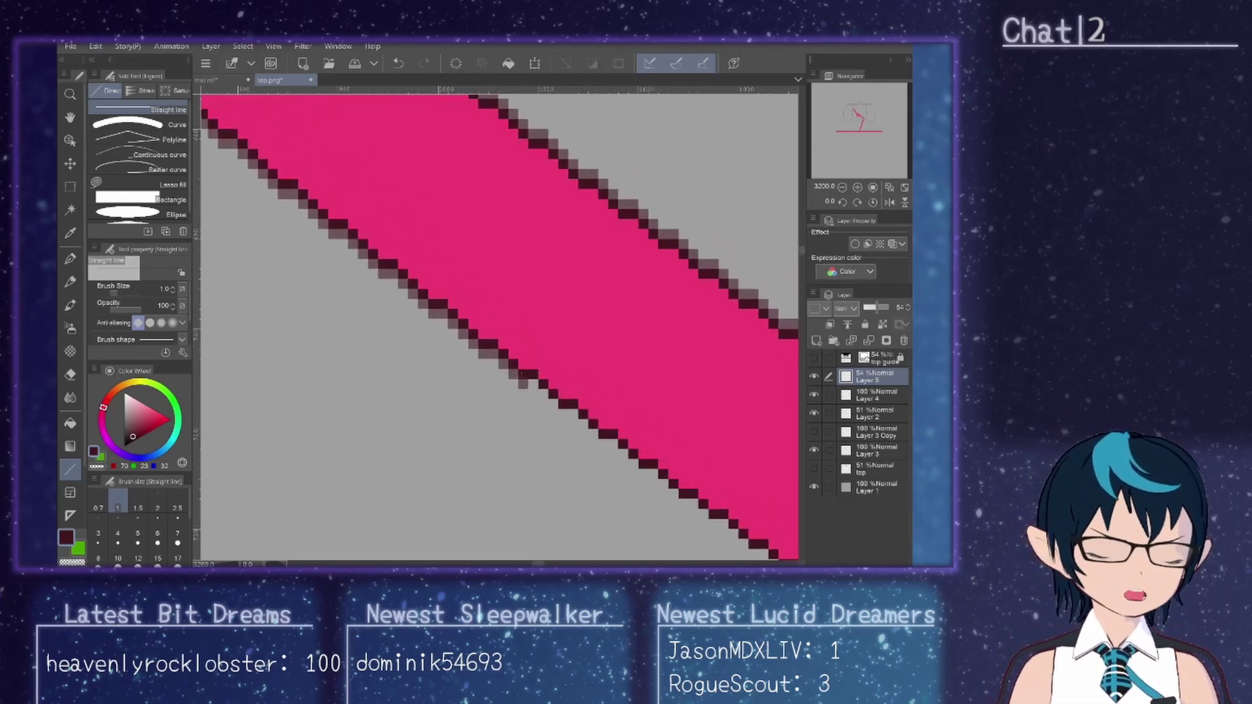
left_click_drag(532, 385, 649, 478)
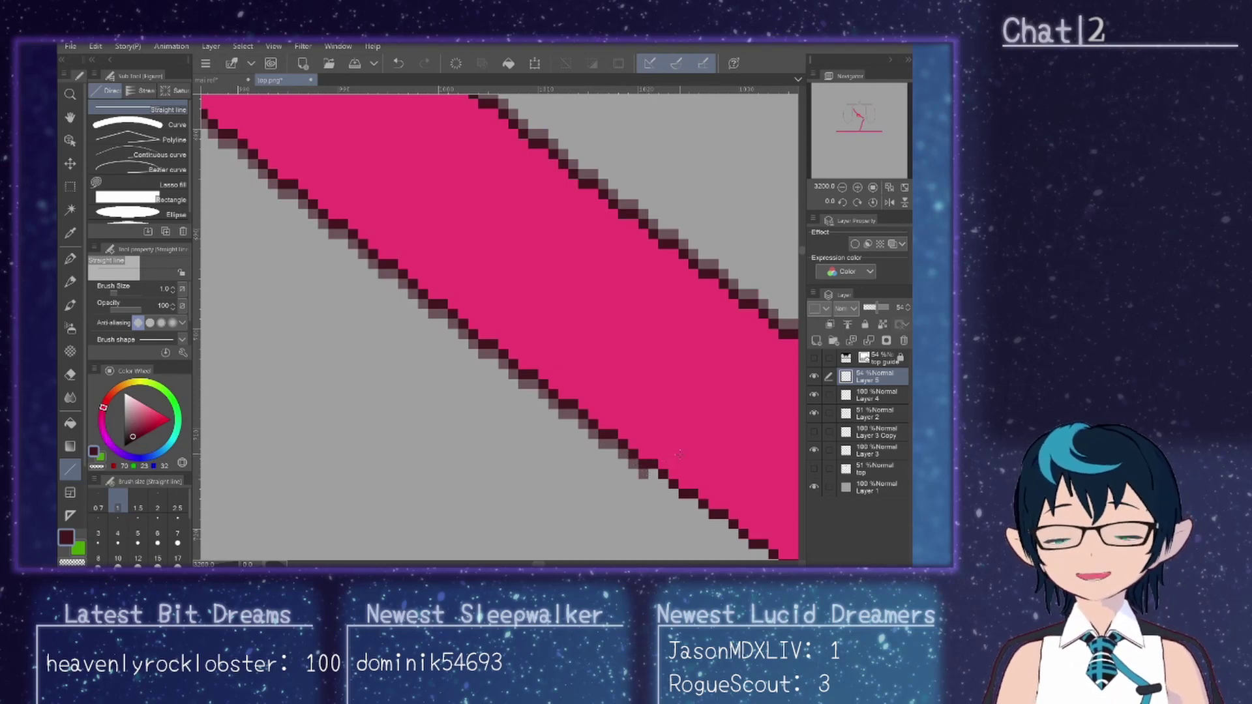
left_click(653, 472)
mouse_move(653, 472)
left_mouse_down()
mouse_move(713, 523)
mouse_move(520, 363)
left_mouse_up()
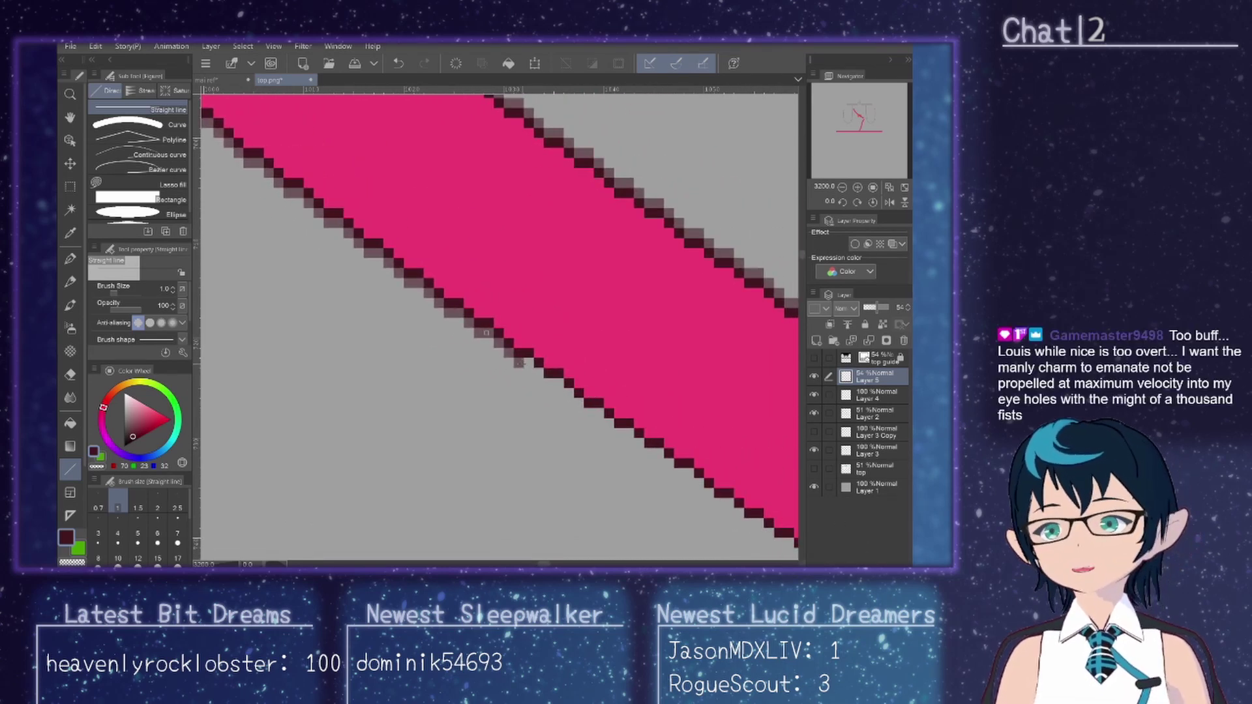
Step: Extend the translucent line in two- to three-pixel steps along the lower-edge outline toward the strap's lower end
left_click_drag(526, 361, 550, 380)
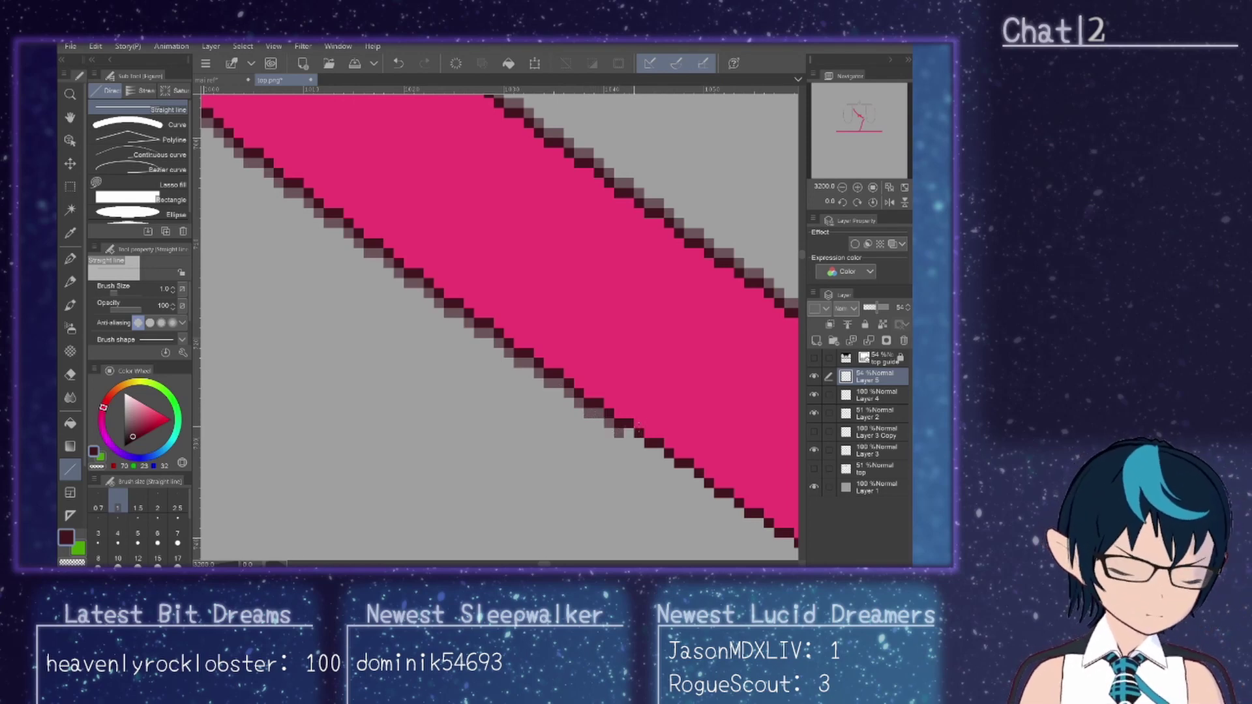
left_click_drag(630, 431, 648, 452)
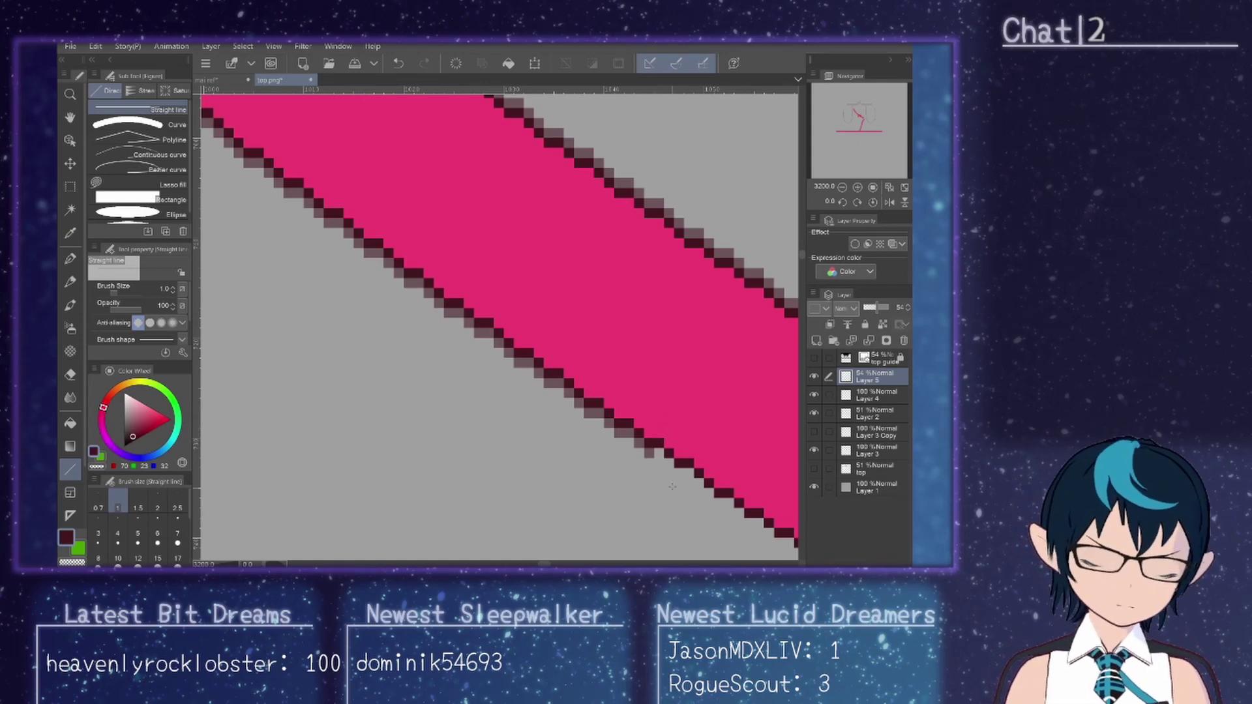
mouse_move(657, 454)
left_mouse_down()
mouse_move(770, 533)
mouse_move(507, 379)
mouse_move(563, 364)
mouse_move(541, 298)
mouse_move(562, 318)
left_mouse_up()
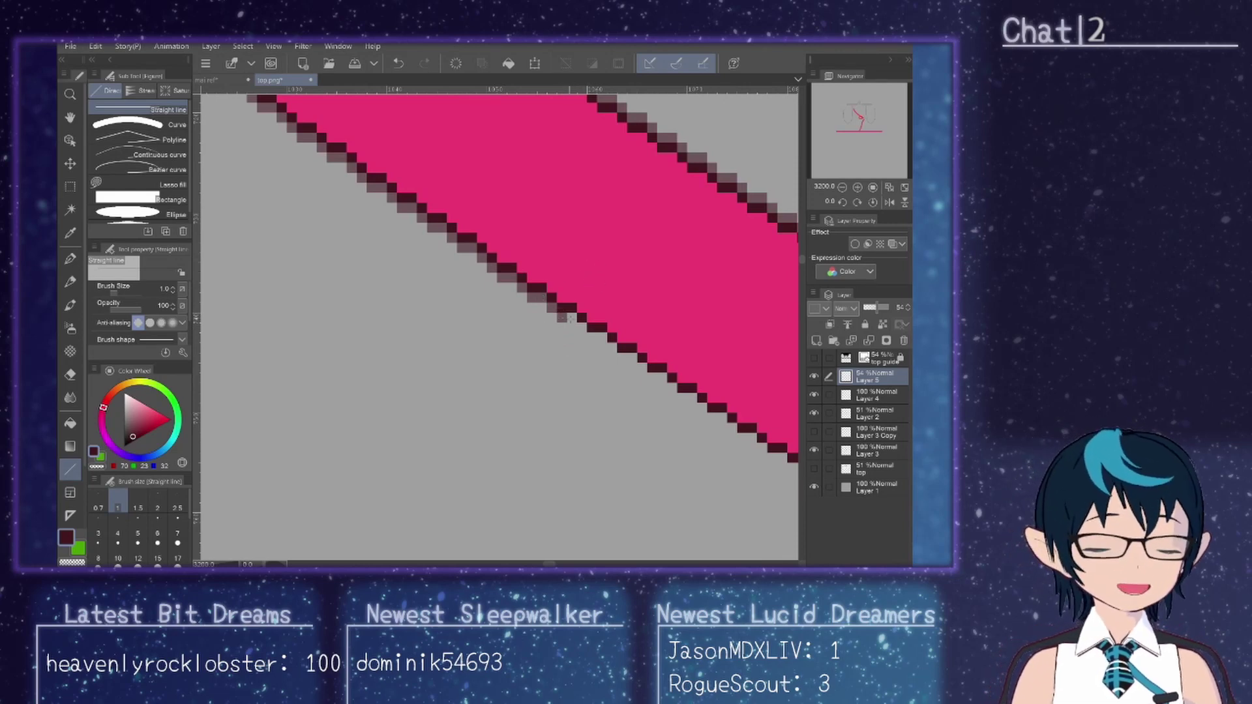
mouse_move(570, 318)
left_mouse_down()
mouse_move(776, 460)
mouse_move(577, 442)
mouse_move(529, 357)
left_mouse_up()
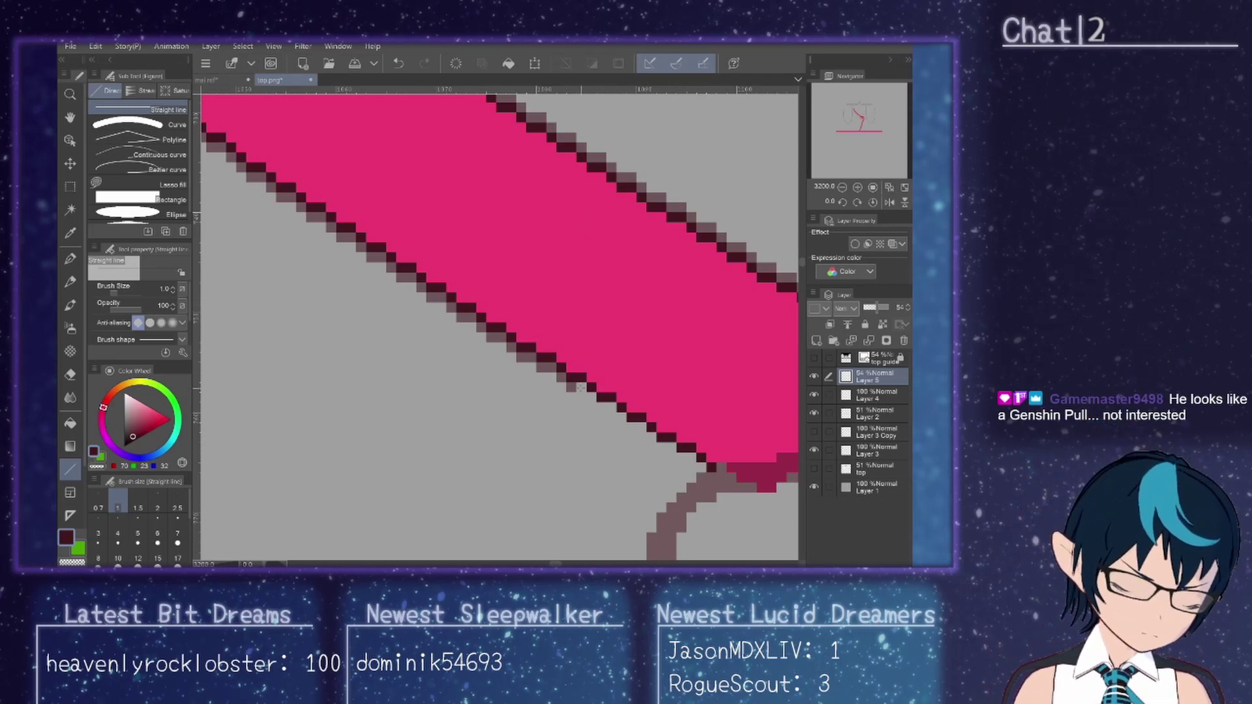
Step: Place the last translucent pixels under the lower-edge outline to join it to the curved brown line at the strap's lower end
left_click_drag(580, 387, 603, 404)
left_click(616, 414)
left_click(627, 427)
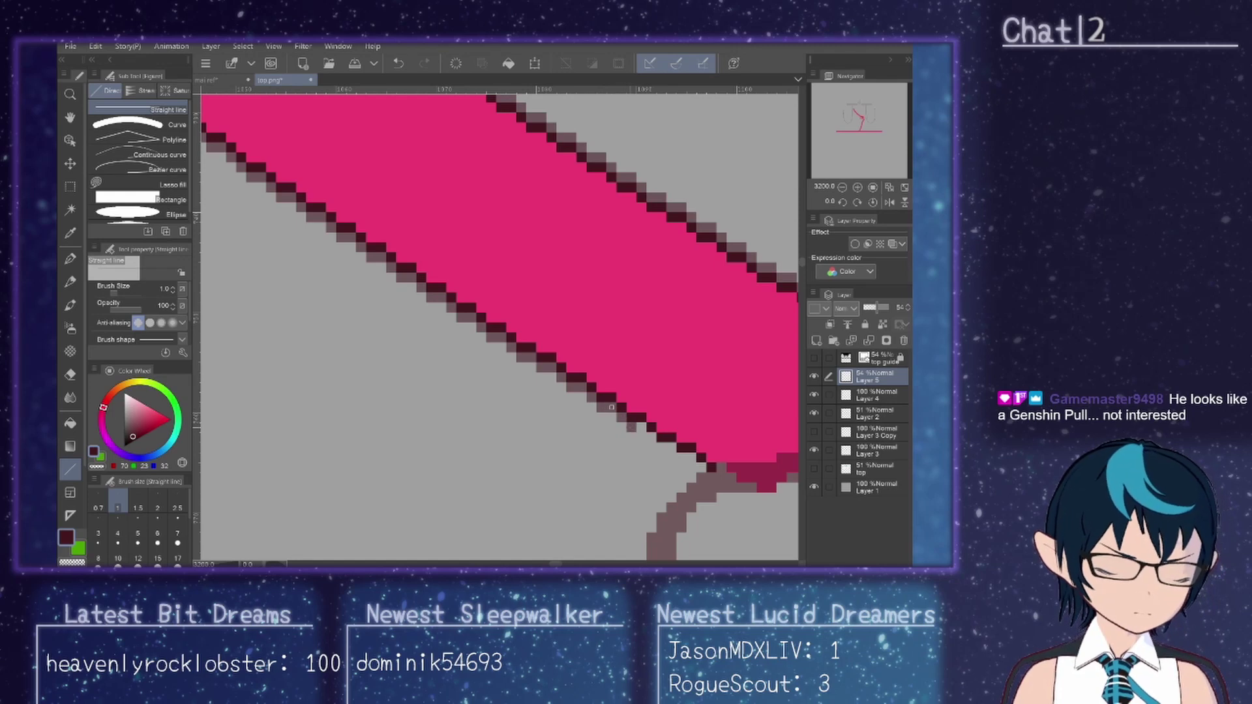
left_click(633, 427)
left_click(668, 448)
left_click(682, 457)
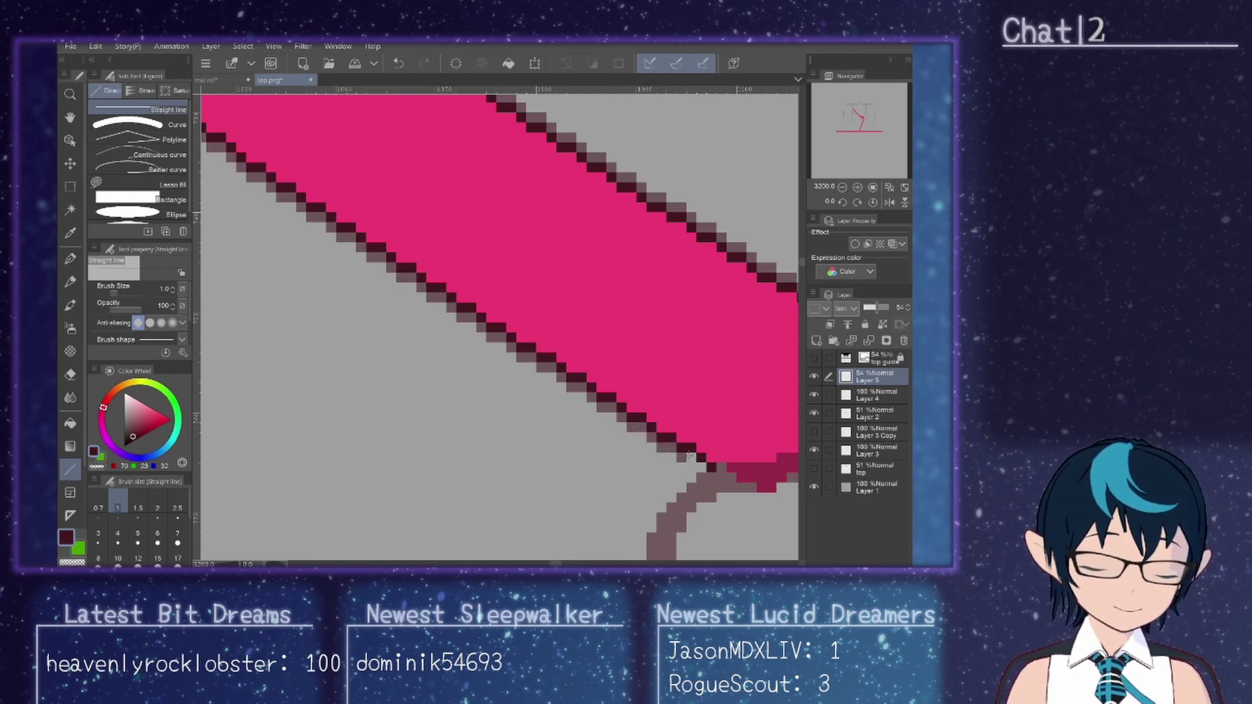
left_click(689, 453)
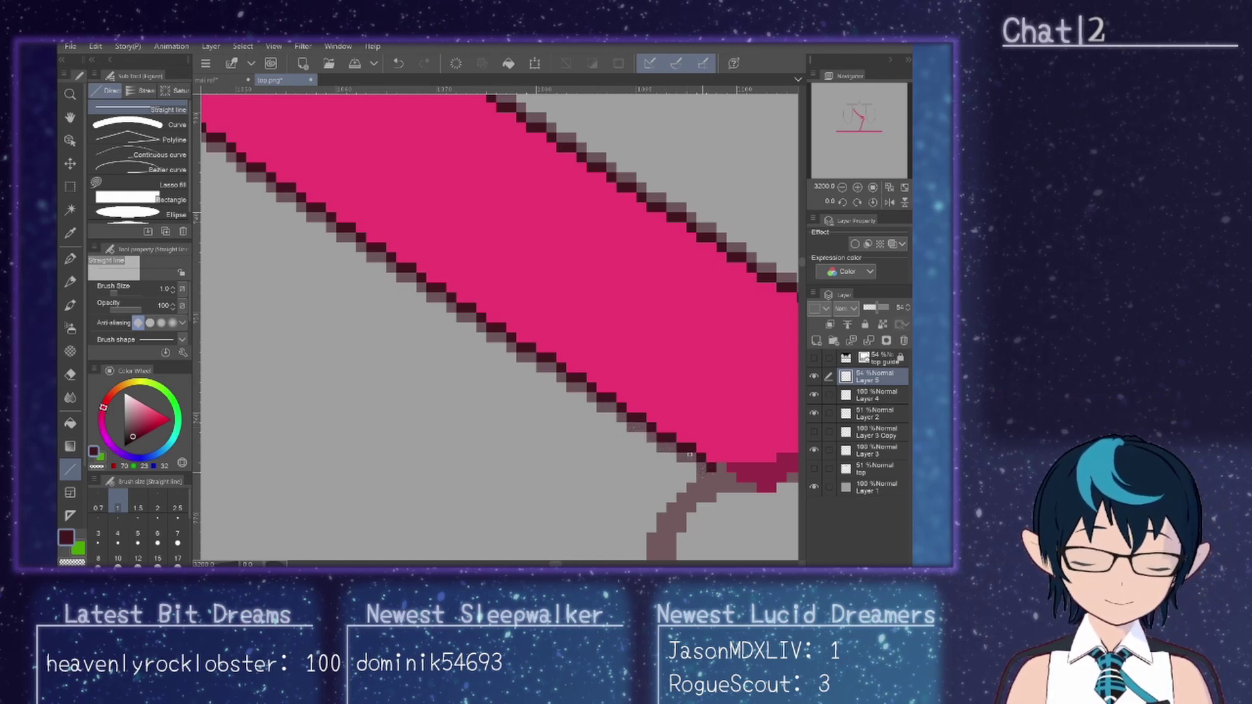
Step: On Layer 4, start the solid maroon outer line beside the translucent line at the upper edge's lower end, undoing a stray segment
scroll(567, 540, "right", 5)
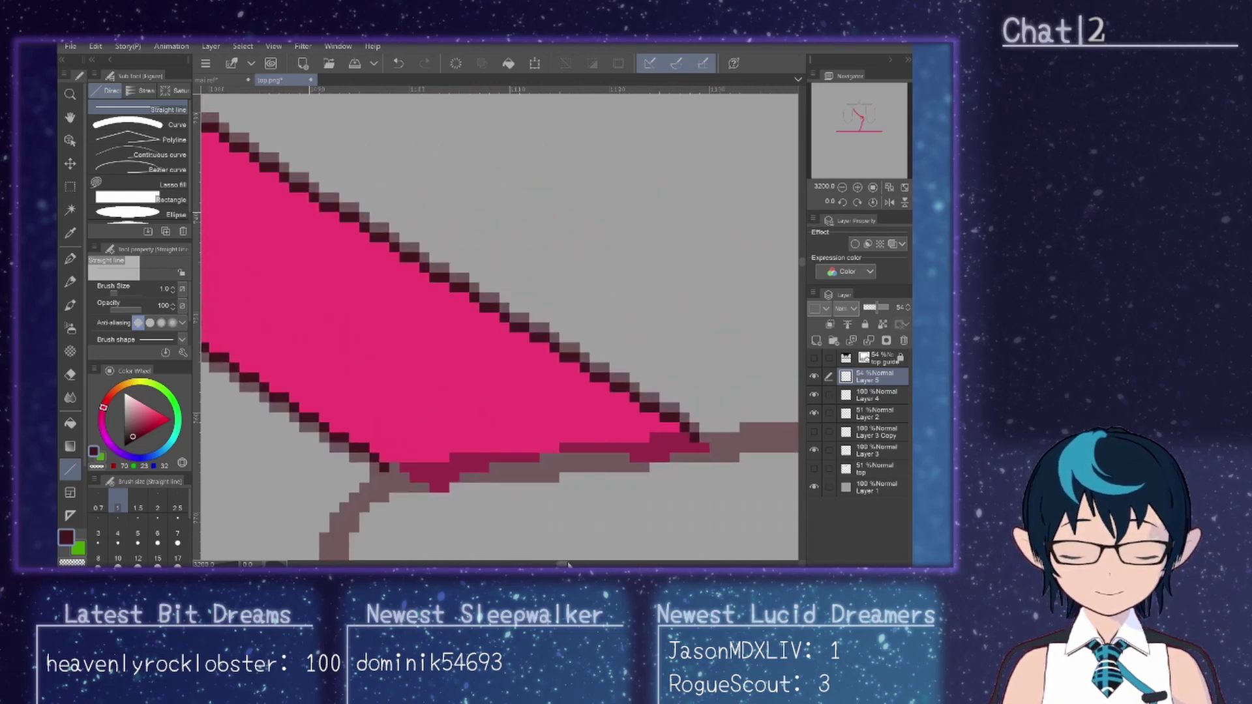
left_click(880, 398)
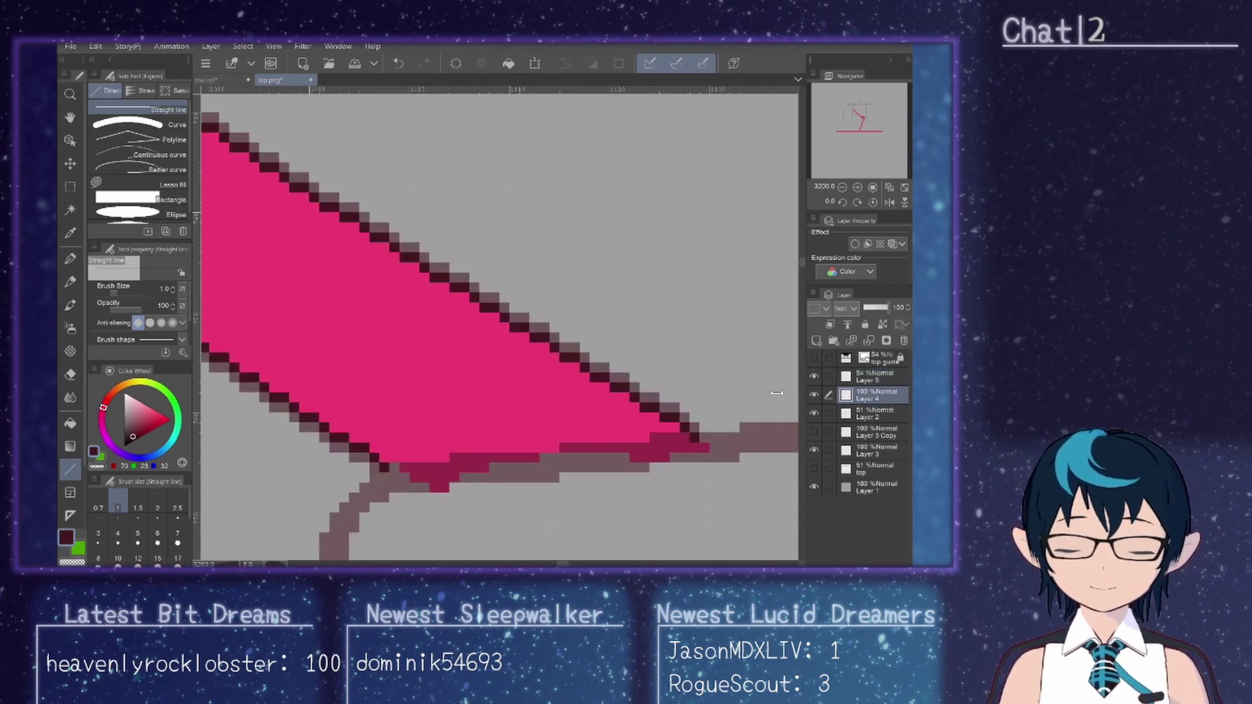
left_click_drag(703, 427, 673, 397)
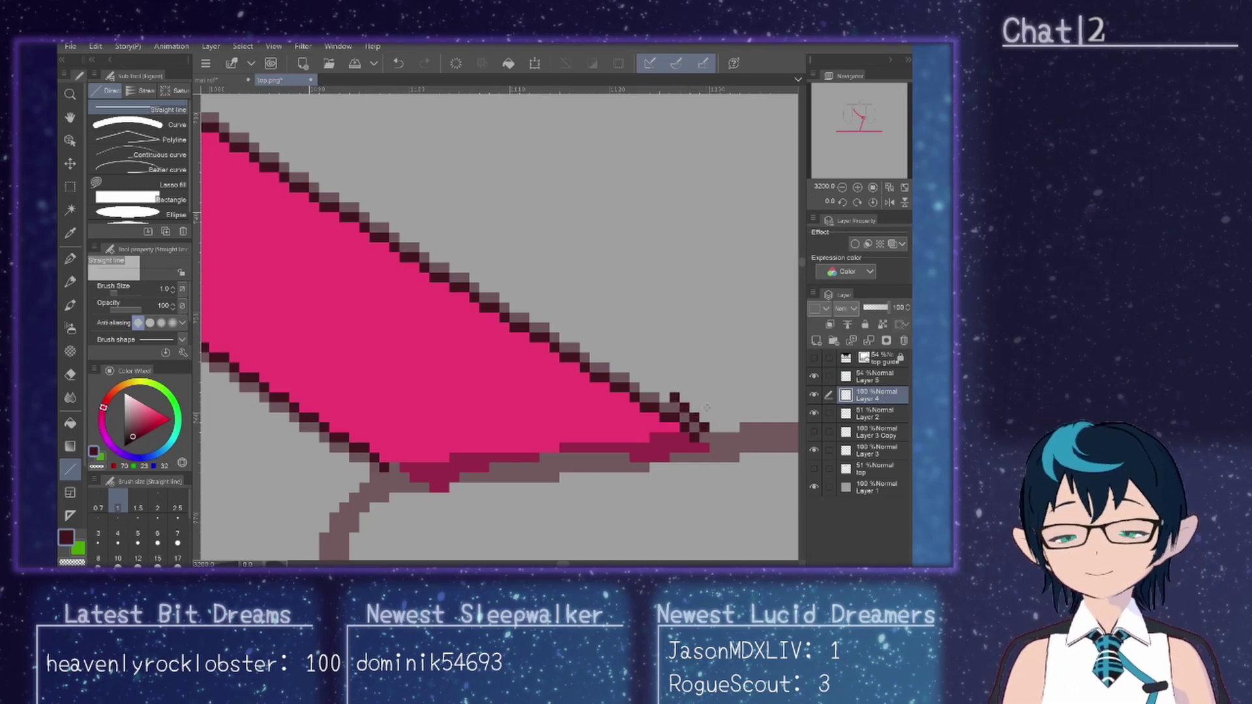
mouse_move(672, 395)
left_mouse_down()
mouse_move(243, 126)
mouse_move(744, 408)
left_mouse_up()
key("ctrl+z")
left_click(726, 389)
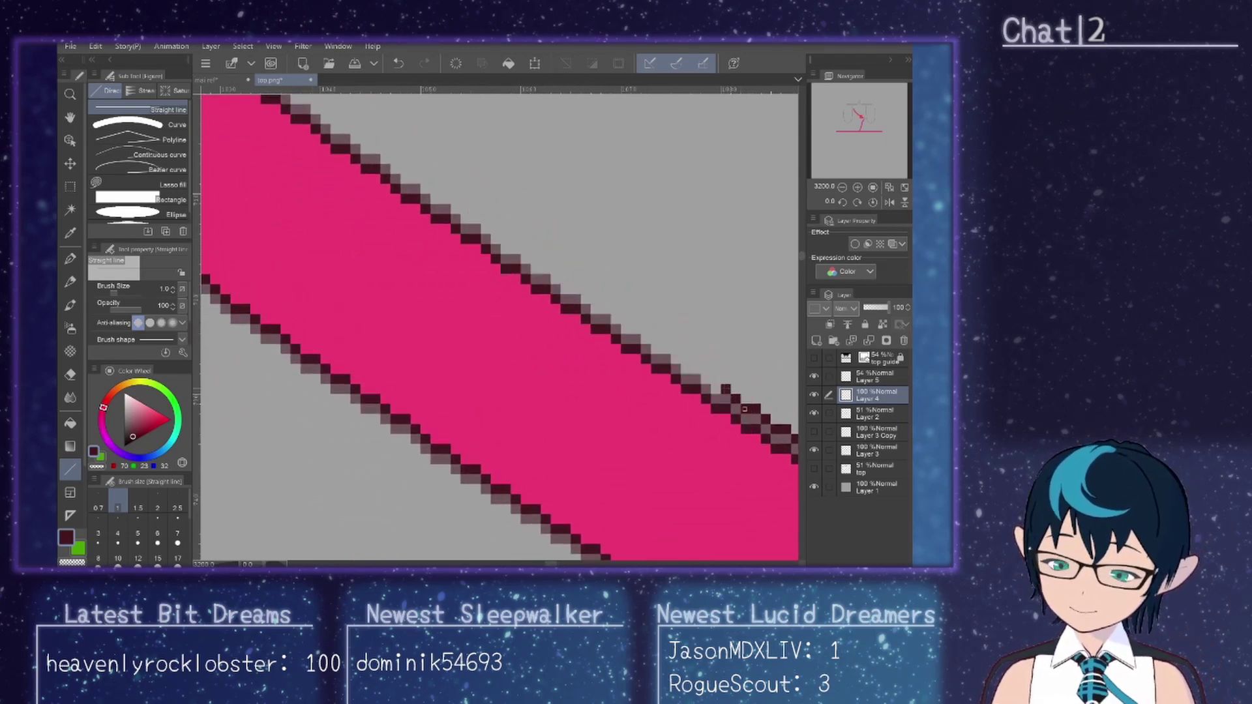
Step: Extend the solid outer line up the diagonal middle of the strap's upper edge in short steps, redrawing one misplaced segment
left_click(697, 370)
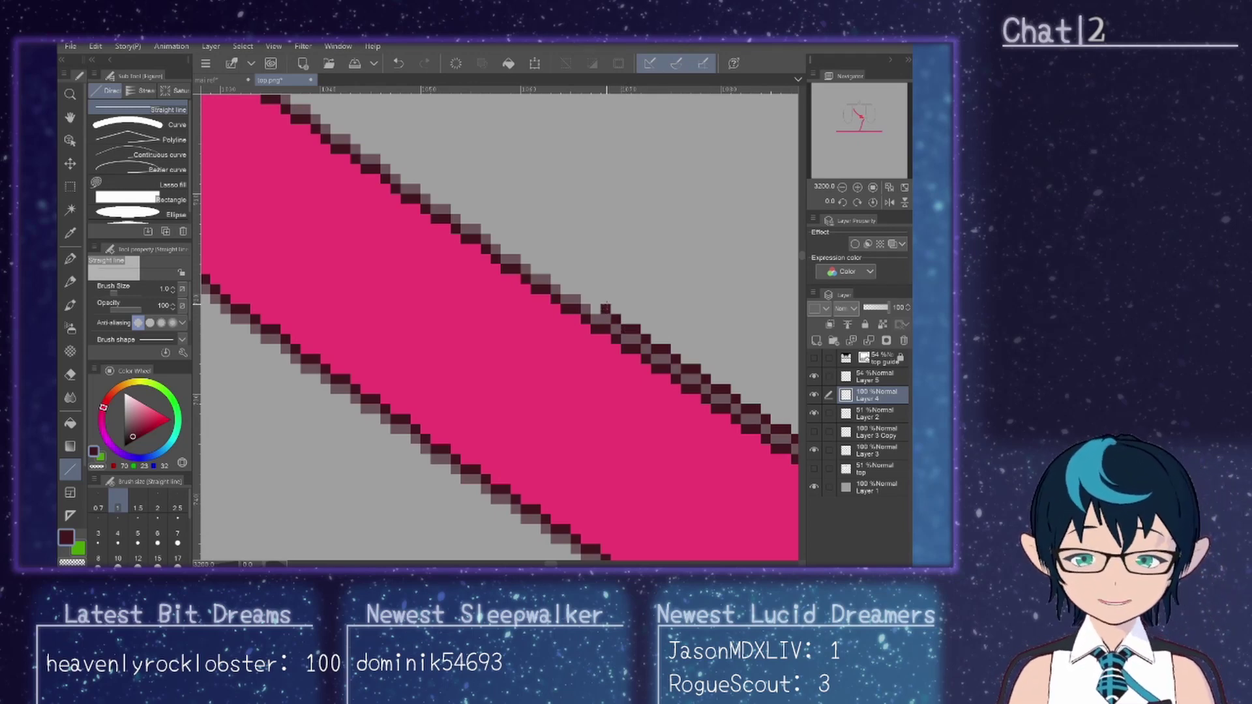
left_click(595, 311)
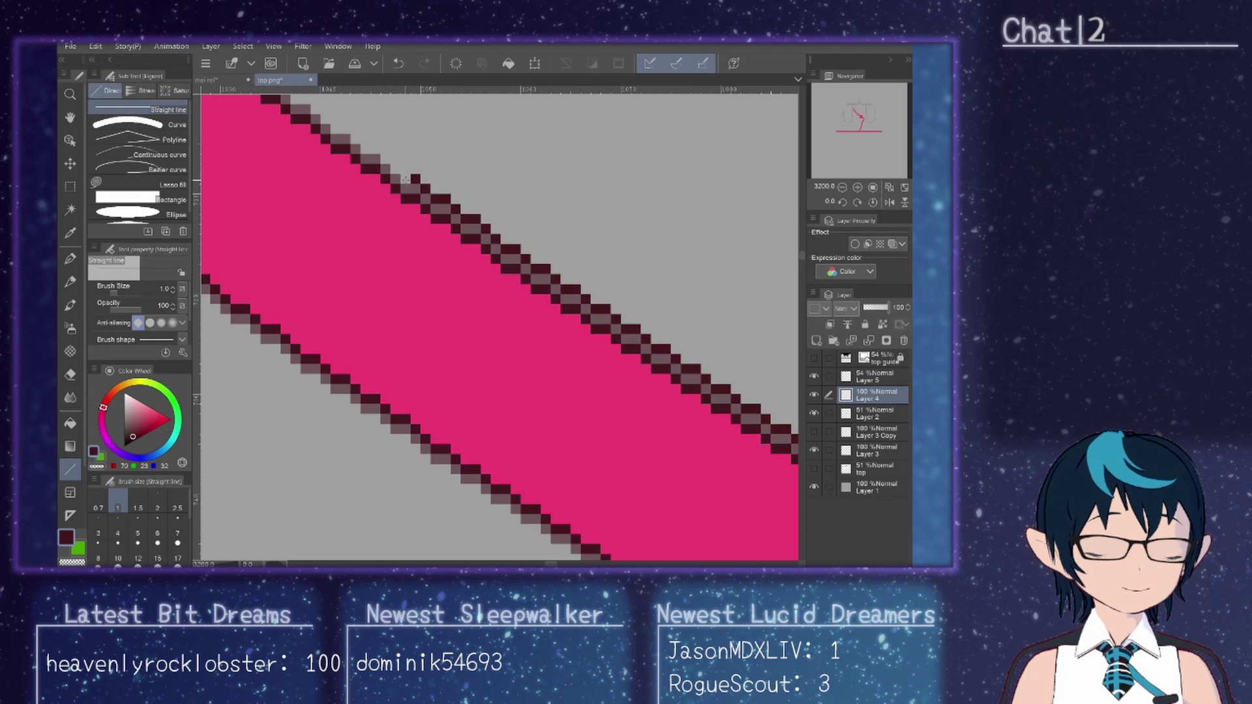
left_click_drag(405, 178, 375, 149)
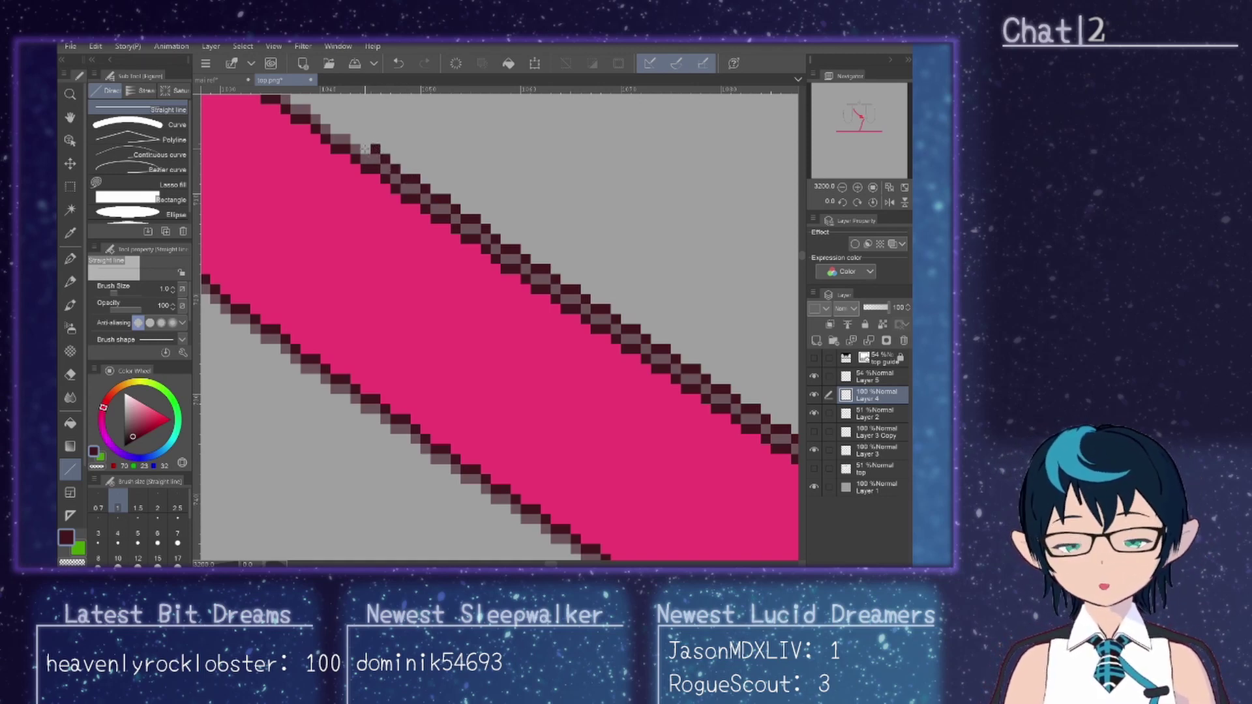
mouse_move(367, 149)
left_mouse_down()
mouse_move(340, 127)
mouse_move(369, 226)
mouse_move(538, 274)
left_mouse_up()
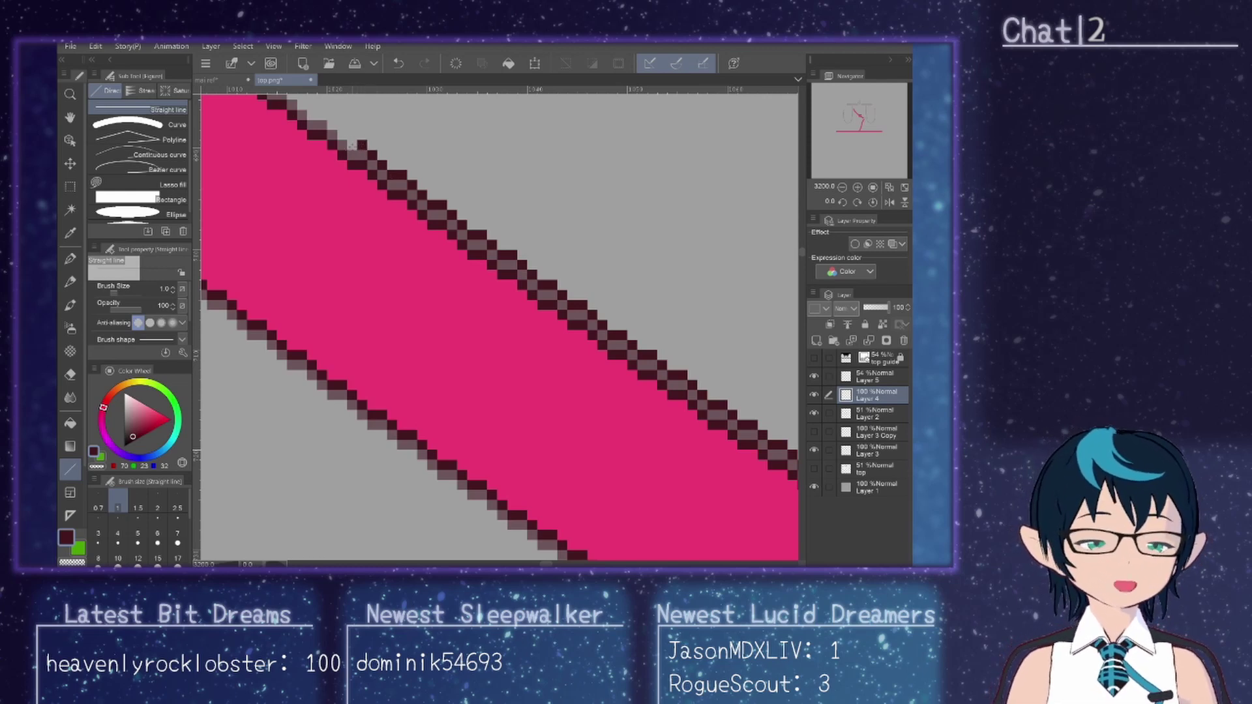
left_click_drag(312, 115, 565, 394)
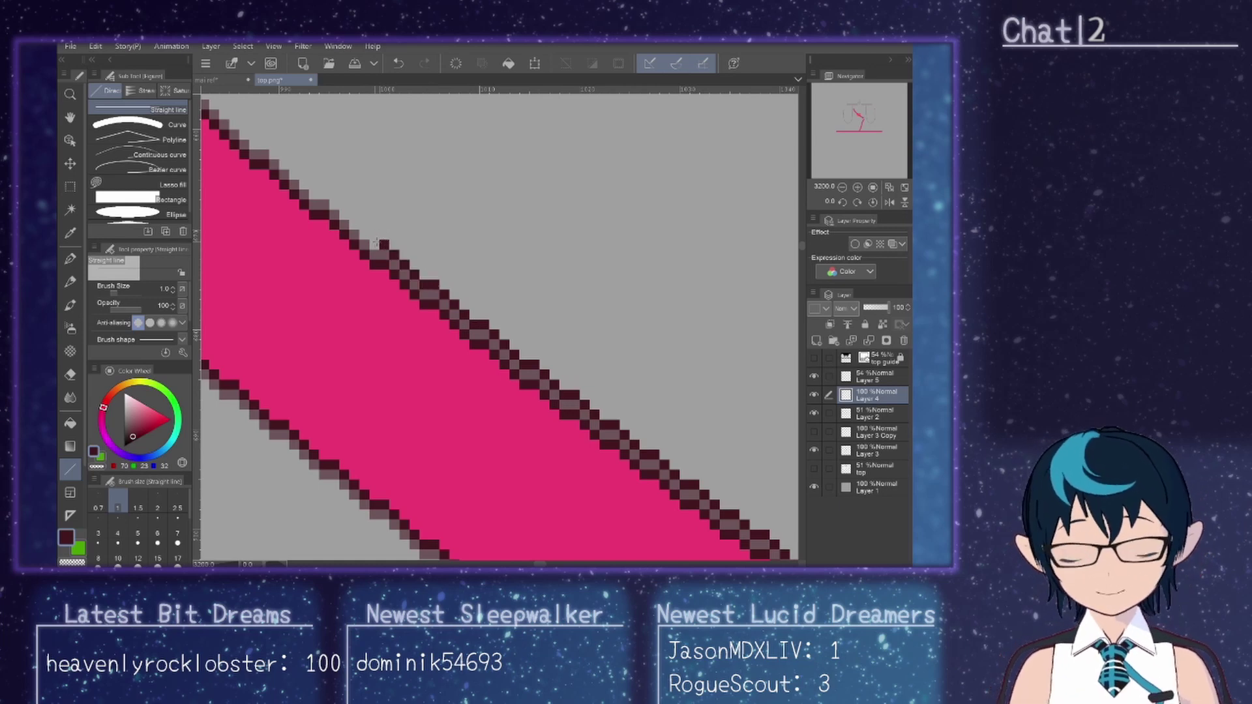
left_click(323, 196)
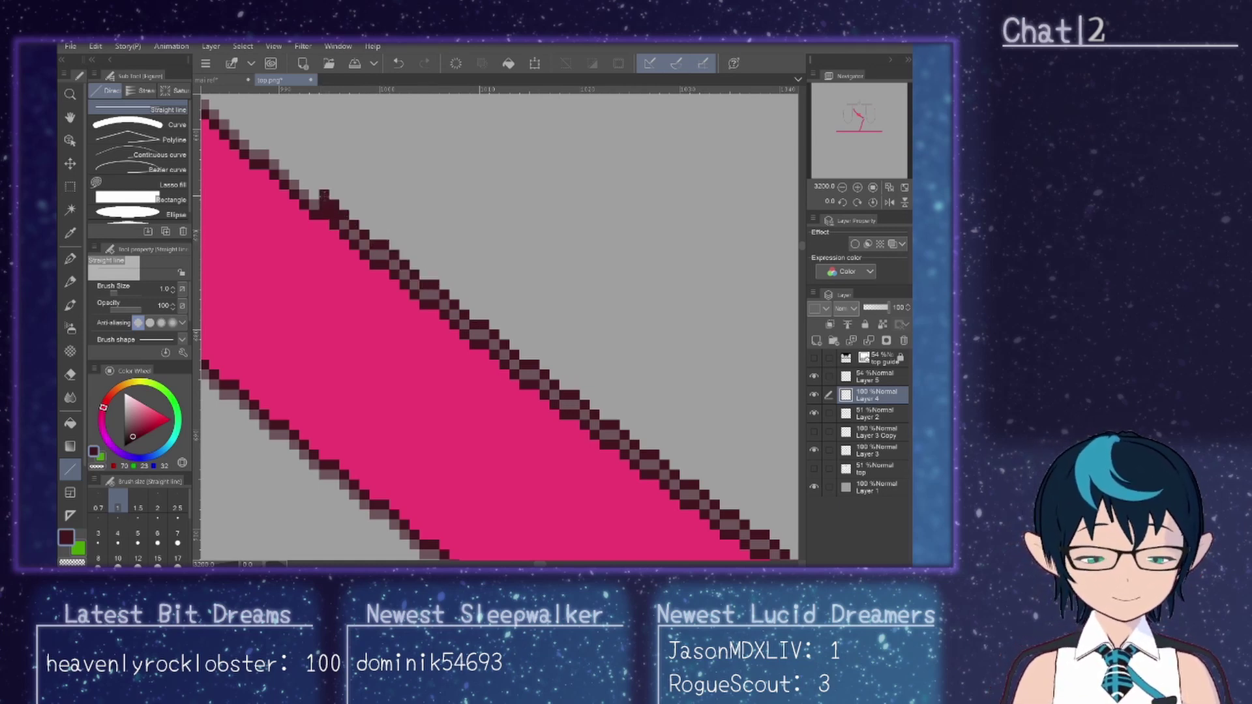
key("ctrl+z")
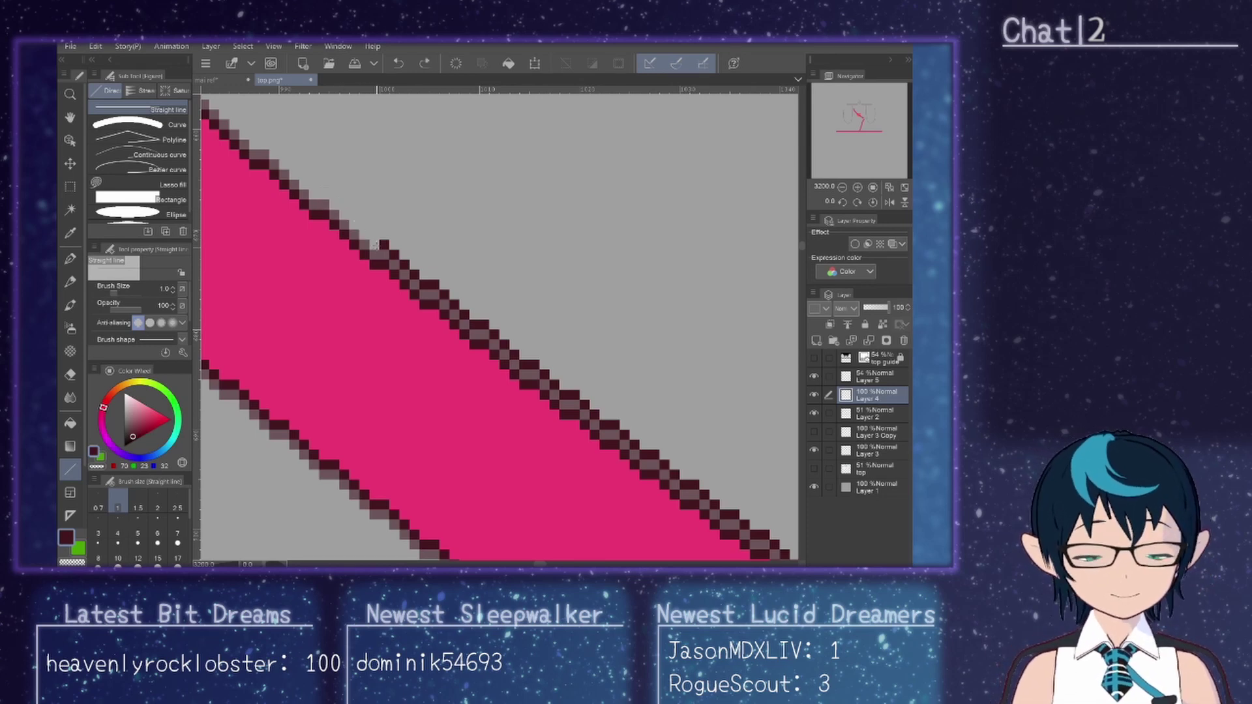
left_click(323, 194)
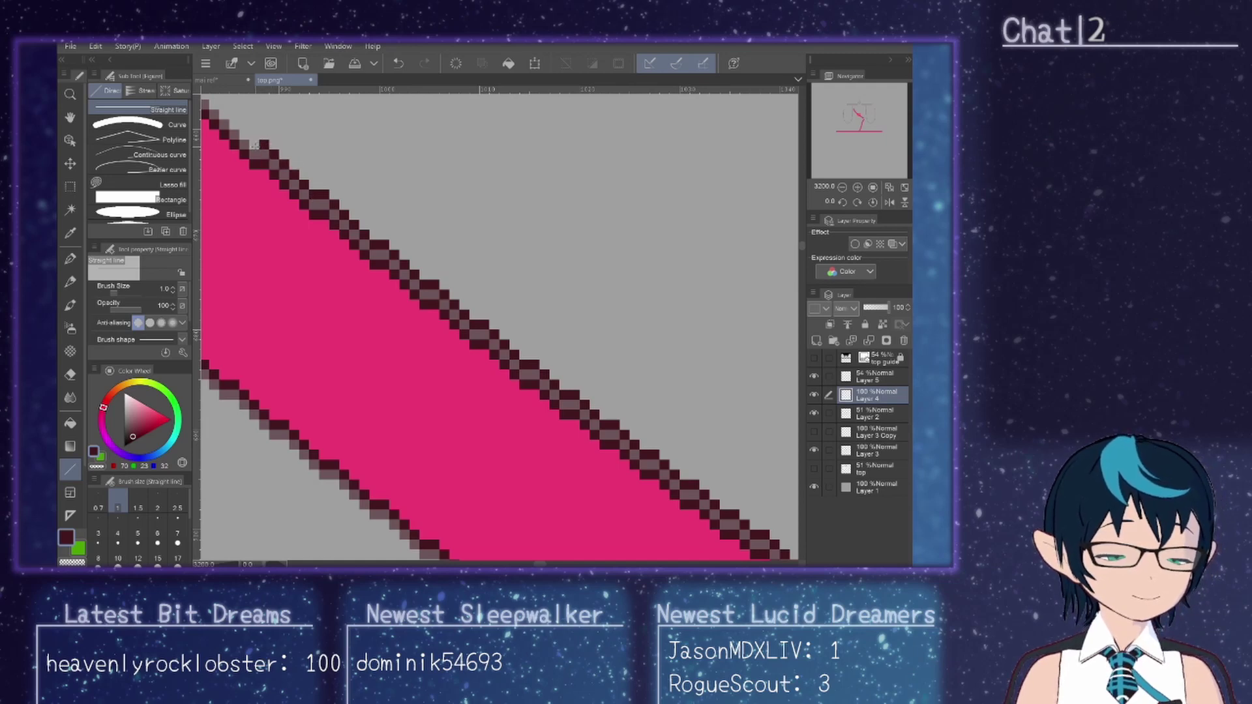
Step: Continue the solid outer line along the steeper part of the upper edge toward the strap's bend, matching the translucent line's steps
scroll(254, 155, "up", 1)
scroll(254, 155, "down", 3)
mouse_move(570, 383)
left_mouse_down()
mouse_move(620, 405)
mouse_move(641, 458)
left_mouse_up()
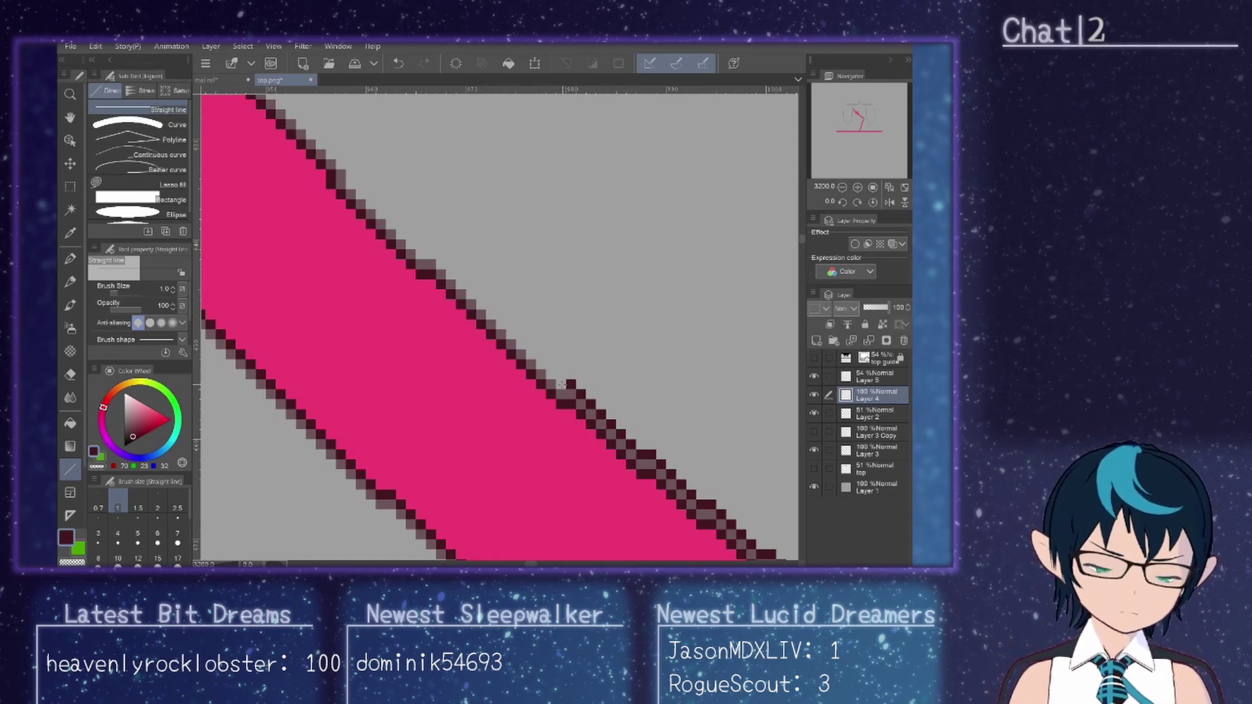
left_click_drag(561, 385, 431, 253)
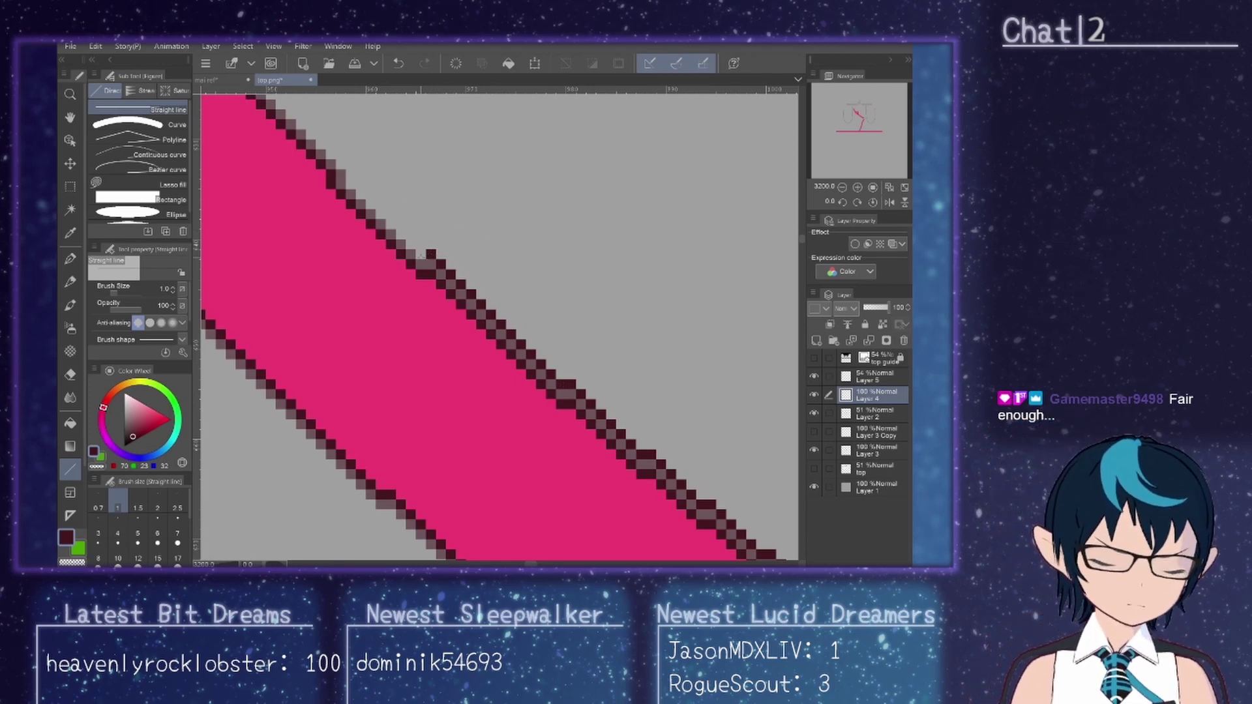
mouse_move(422, 254)
left_mouse_down()
mouse_move(351, 184)
mouse_move(431, 431)
left_mouse_up()
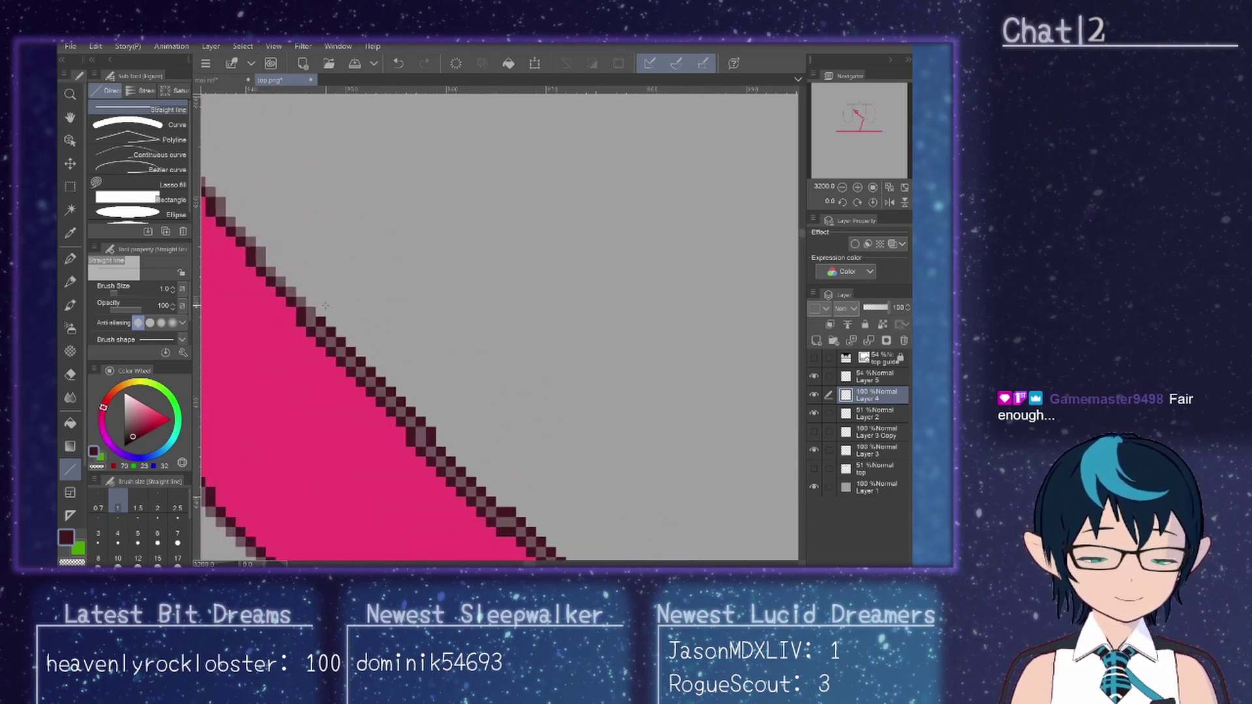
left_click_drag(320, 311, 229, 211)
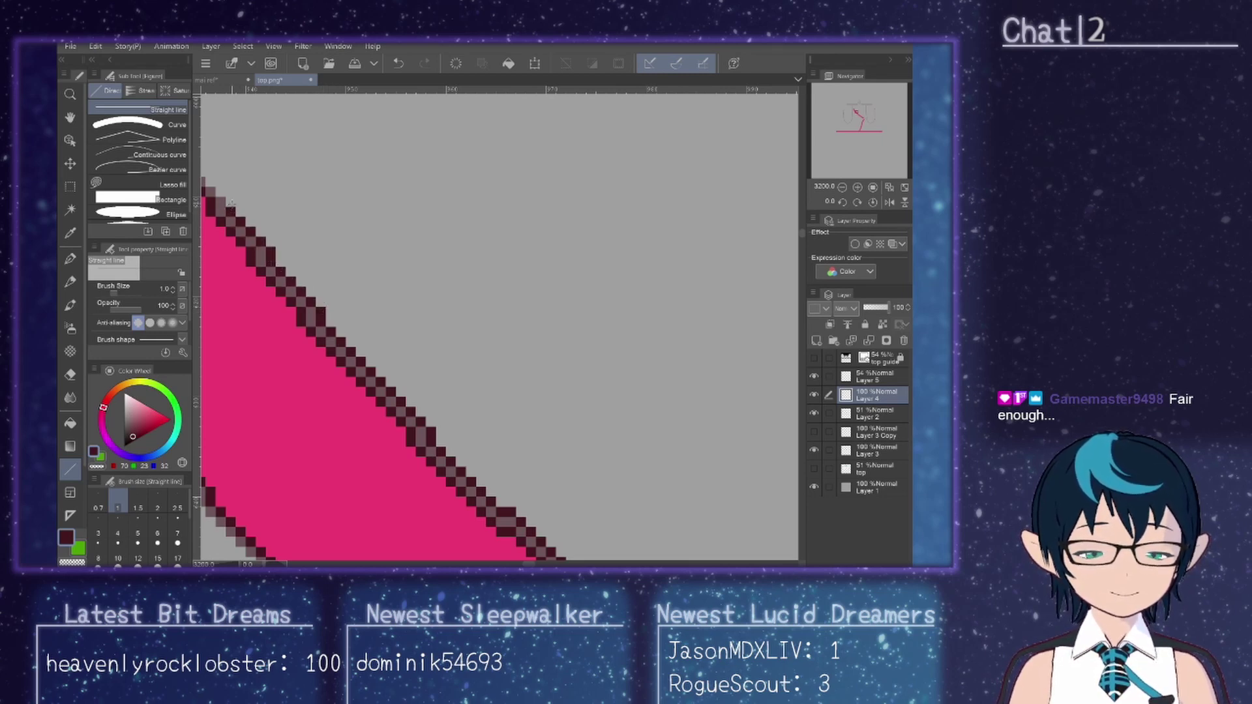
Step: Carry the solid outer line through the bend to the top of the strap's right edge, undoing segments that miss the steps
scroll(391, 326, "up", 3)
mouse_move(557, 390)
left_mouse_down()
mouse_move(612, 336)
mouse_move(514, 353)
mouse_move(525, 356)
mouse_move(503, 320)
mouse_move(526, 344)
left_mouse_up()
key("ctrl+z")
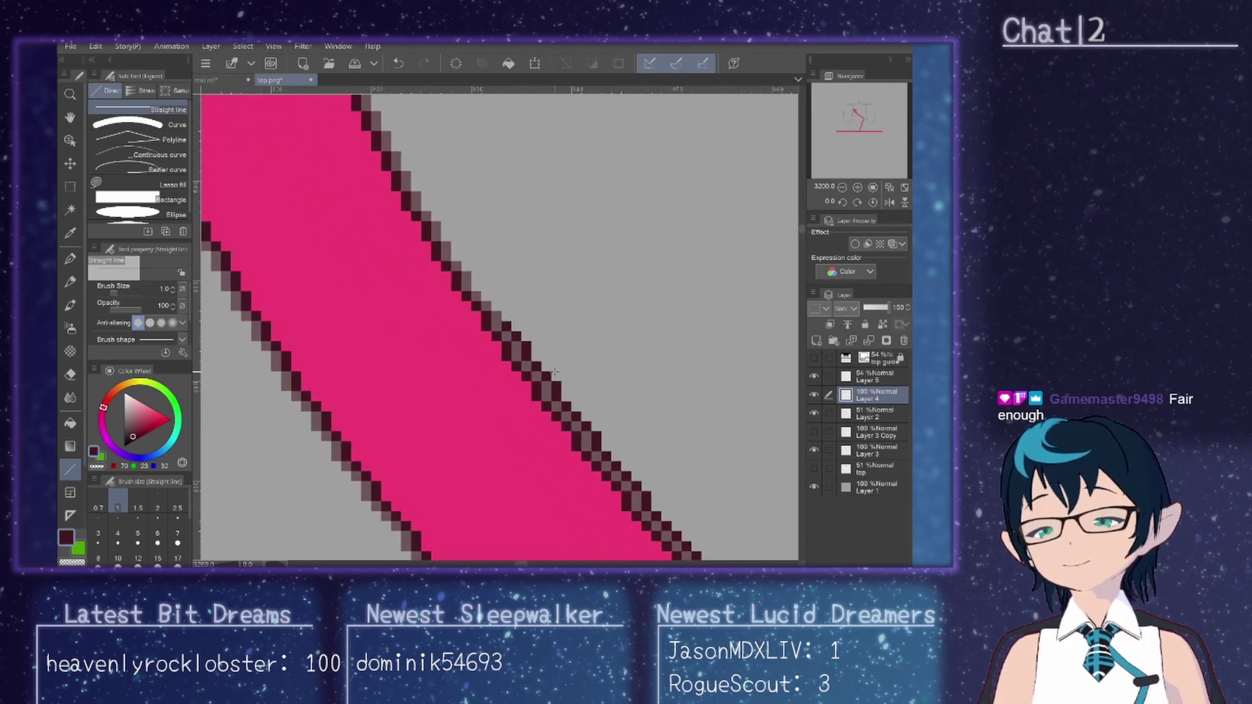
left_click_drag(502, 317, 446, 235)
key("ctrl+z")
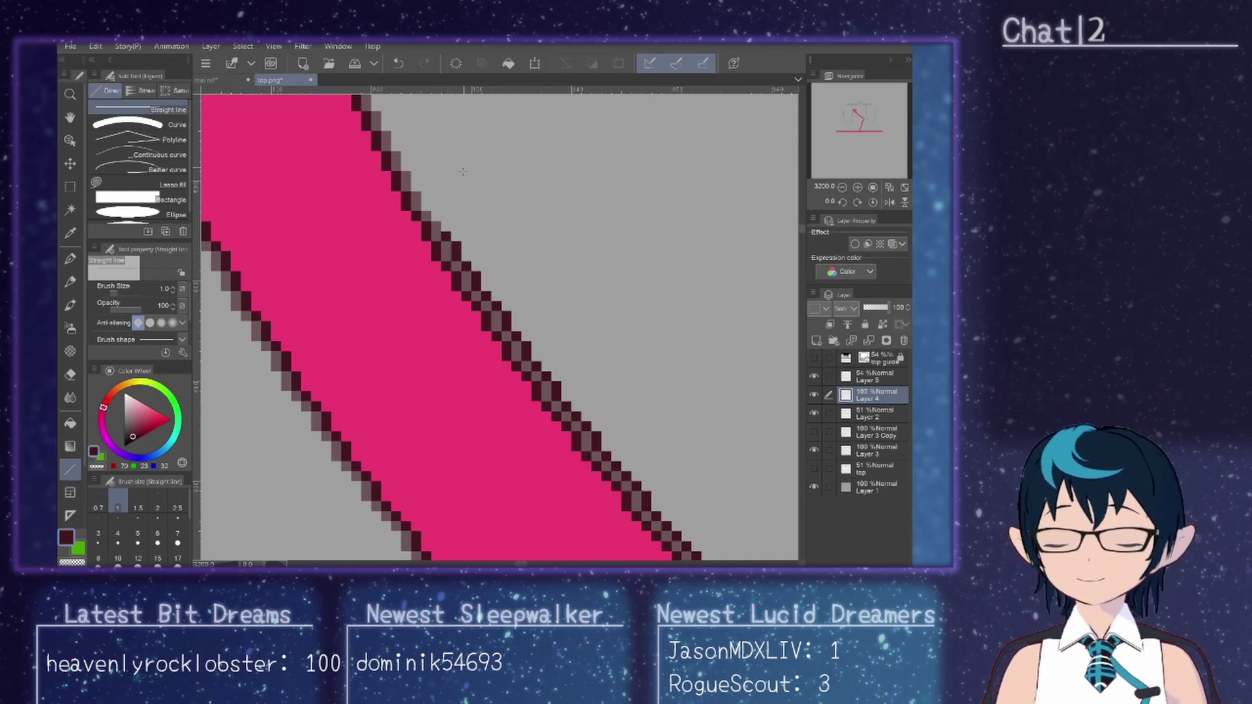
mouse_move(444, 226)
left_mouse_down()
mouse_move(390, 125)
mouse_move(386, 435)
mouse_move(335, 311)
left_mouse_up()
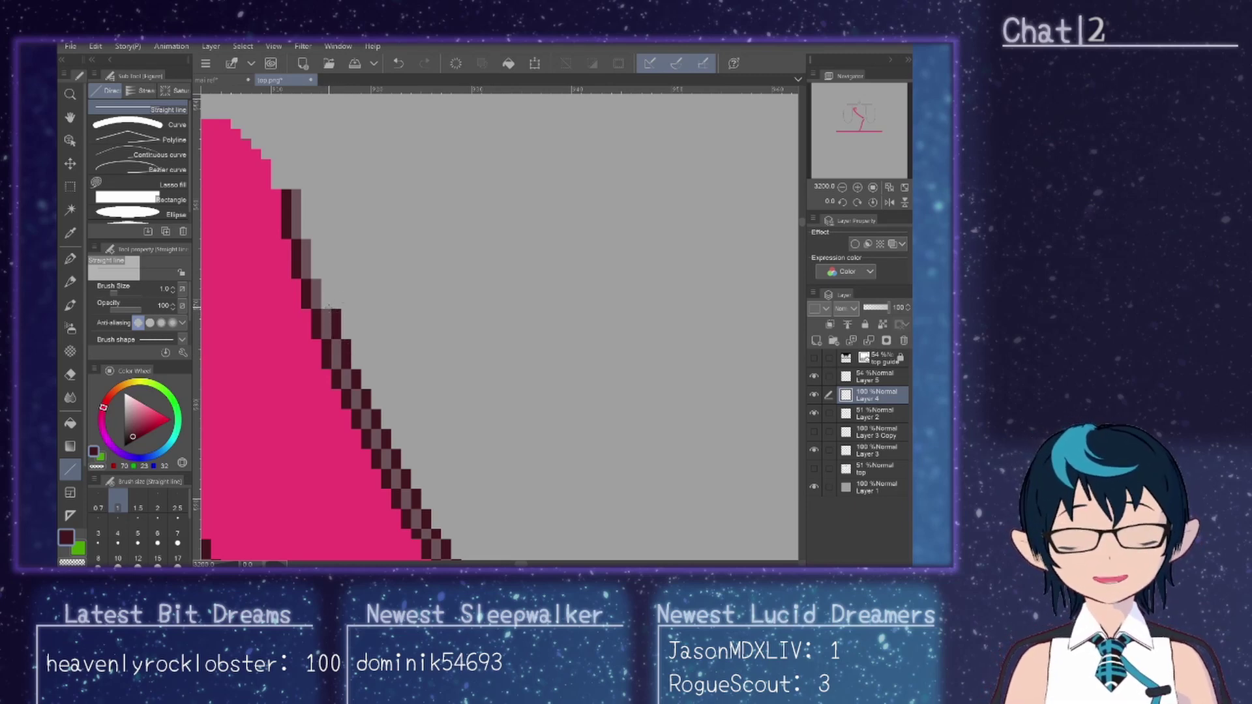
left_click_drag(331, 308, 304, 194)
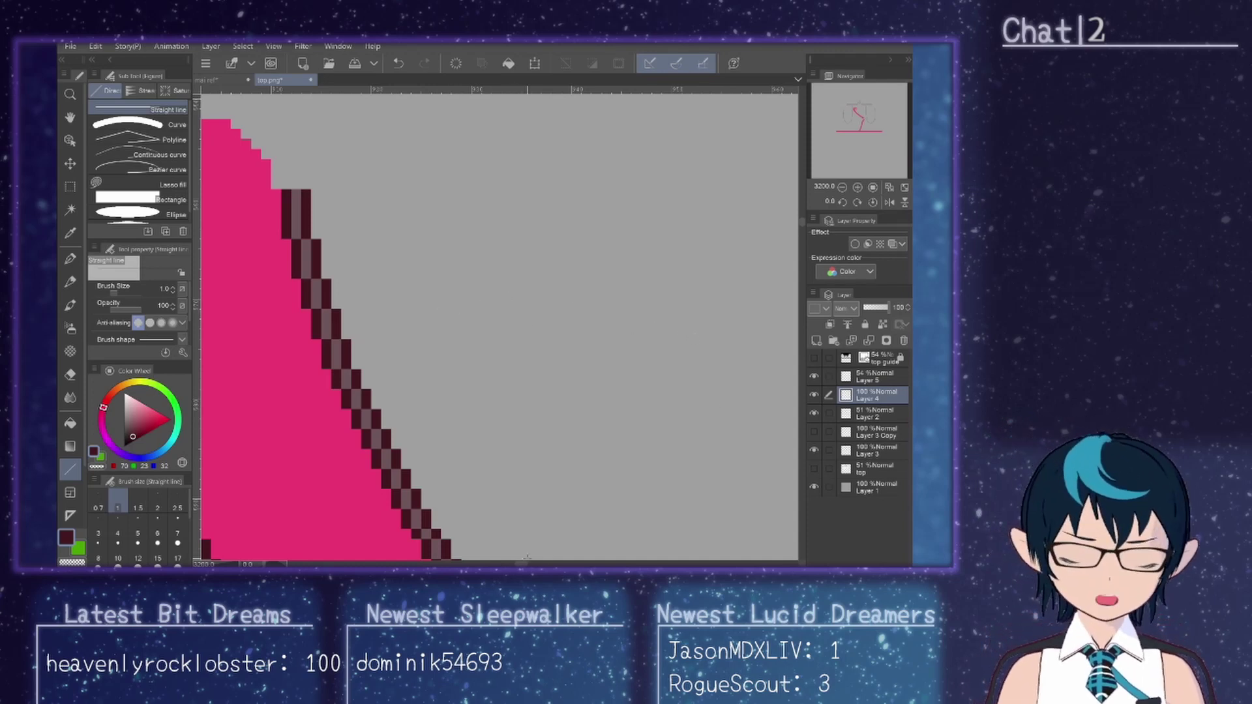
Step: Draw the solid outer line down the strap's left edge from its rounded top, along the outside of the translucent line
scroll(526, 551, "left", 5)
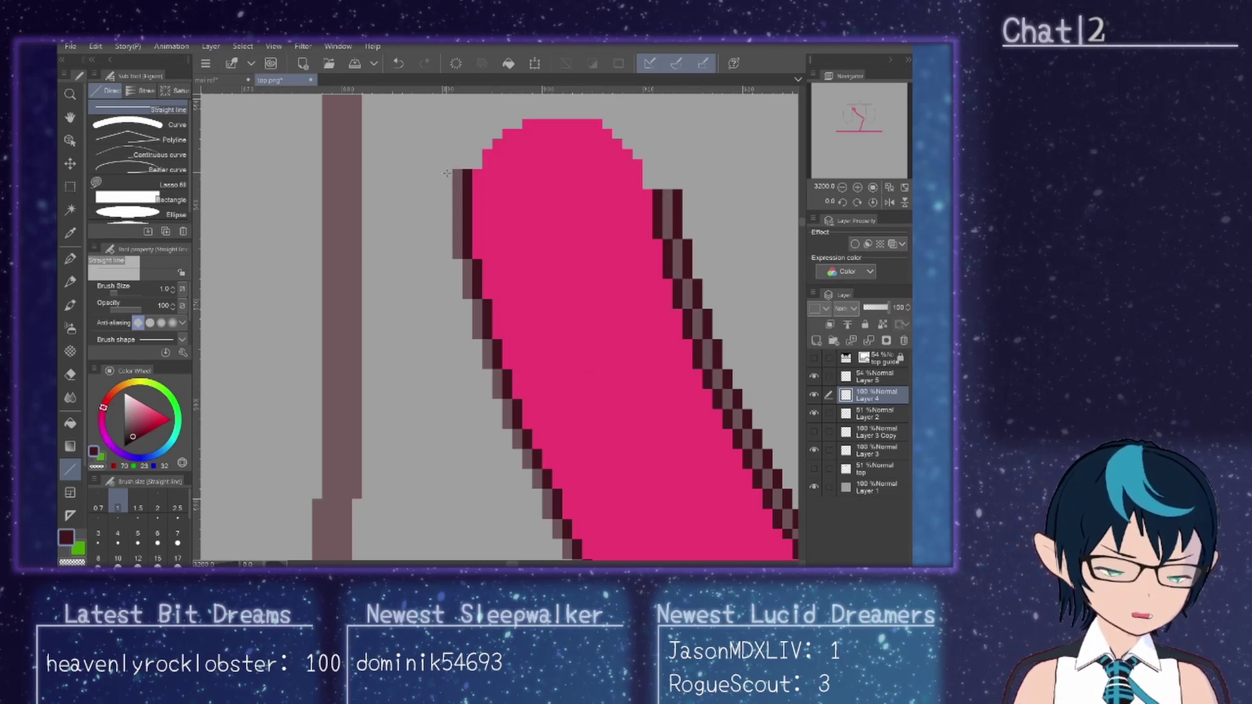
mouse_move(447, 172)
left_mouse_down()
mouse_move(447, 256)
mouse_move(486, 408)
mouse_move(486, 395)
left_mouse_up()
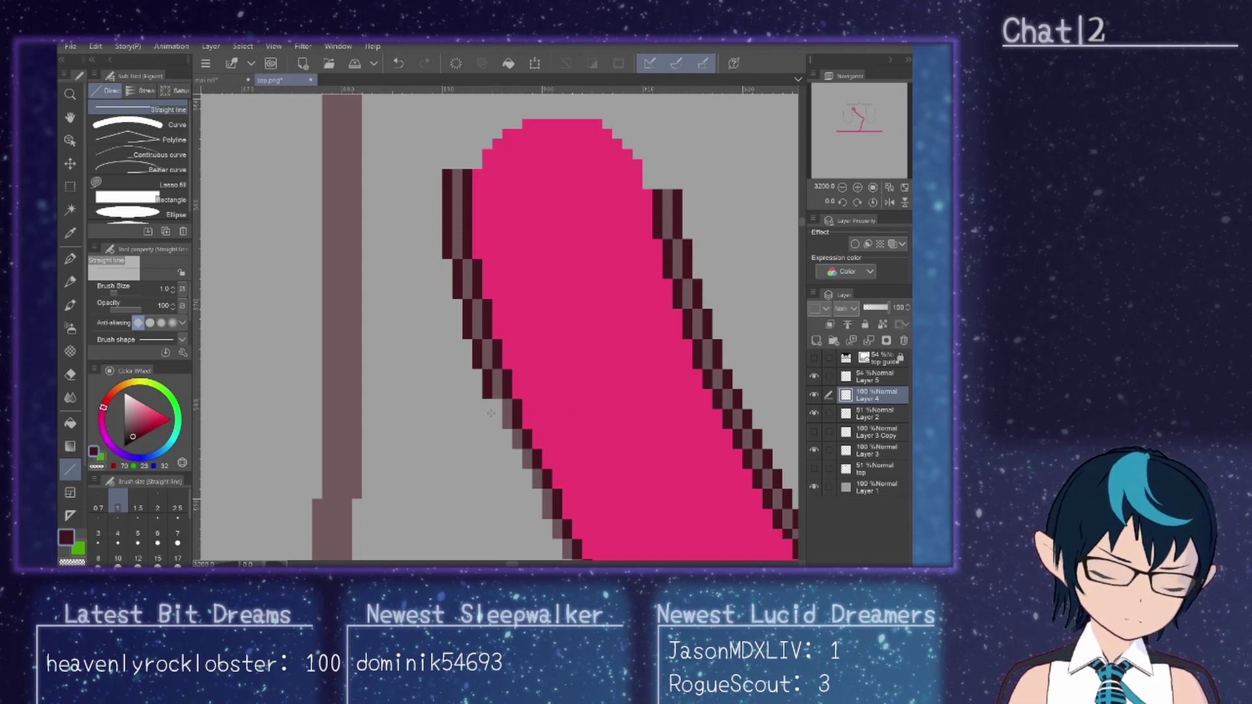
mouse_move(496, 404)
left_mouse_down()
mouse_move(514, 435)
mouse_move(514, 466)
mouse_move(544, 476)
mouse_move(525, 474)
mouse_move(546, 530)
left_mouse_up()
scroll(547, 457, "down", 3)
scroll(545, 444, "down", 7)
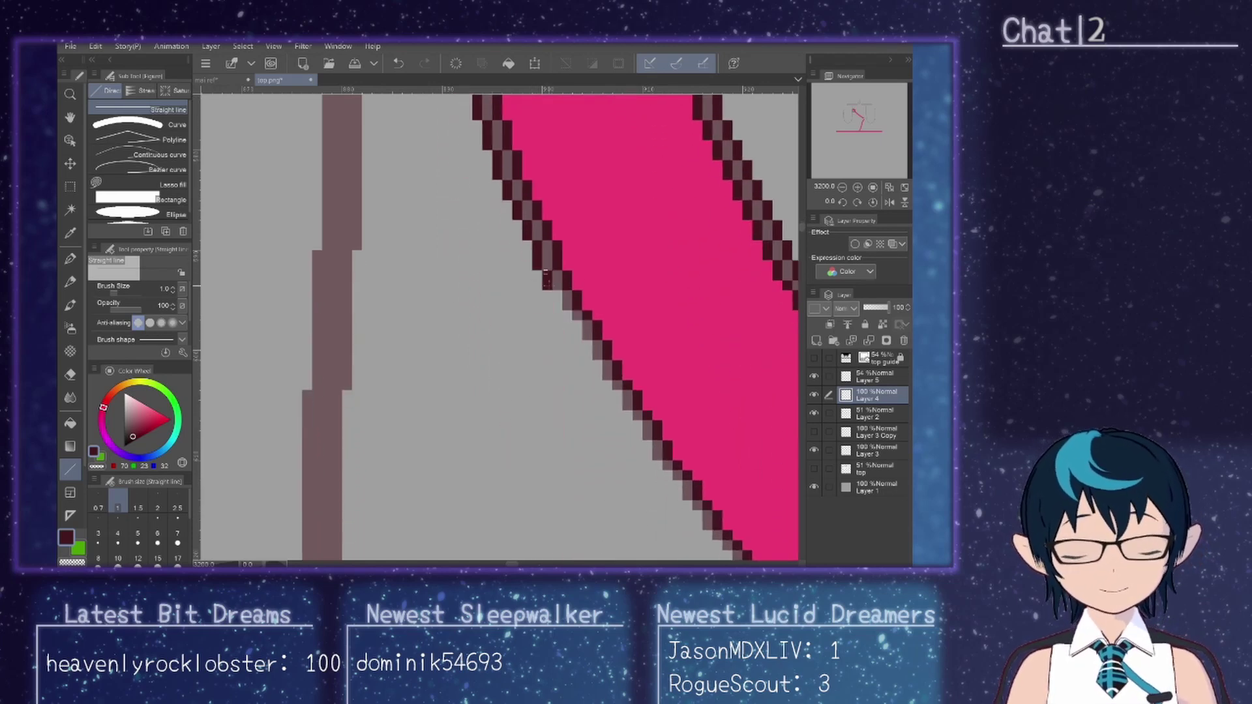
Step: Continue the solid outer line down the left edge into the bend, undoing the overlong vertical segment
mouse_move(559, 296)
left_mouse_down()
mouse_move(682, 491)
mouse_move(683, 427)
mouse_move(651, 445)
mouse_move(695, 542)
left_mouse_up()
scroll(697, 441, "down", 3)
scroll(696, 442, "down", 5)
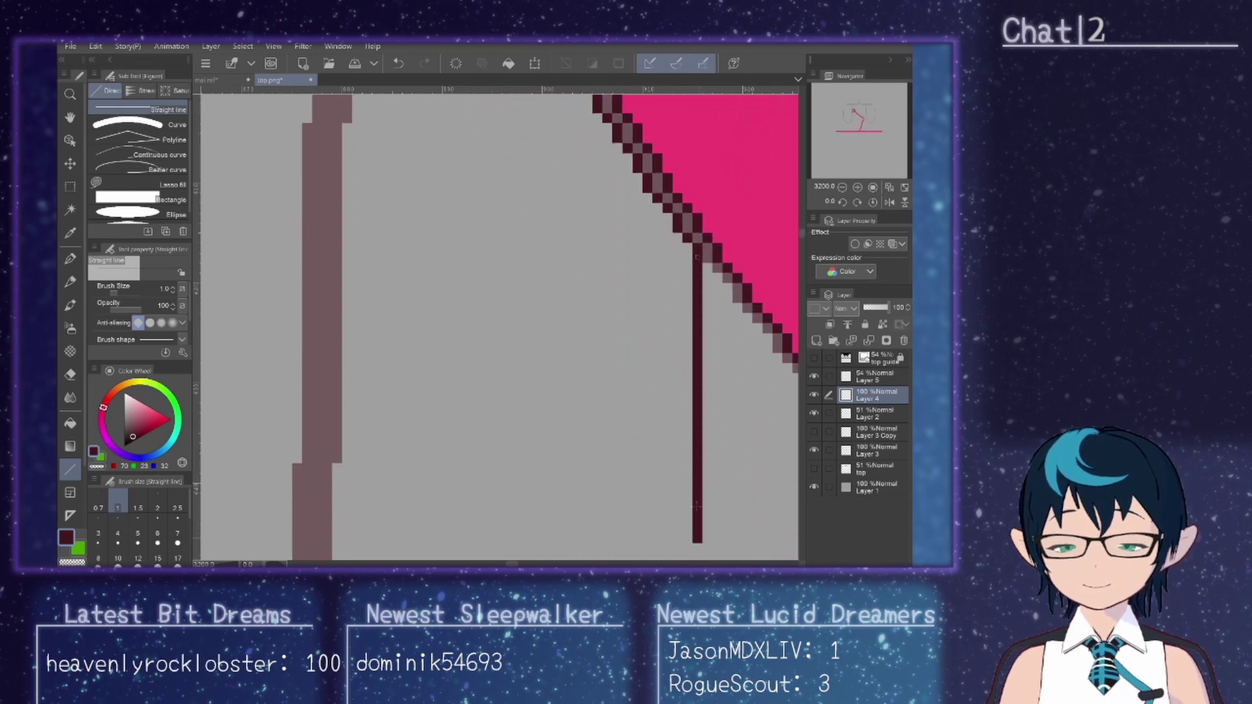
key("ctrl+z")
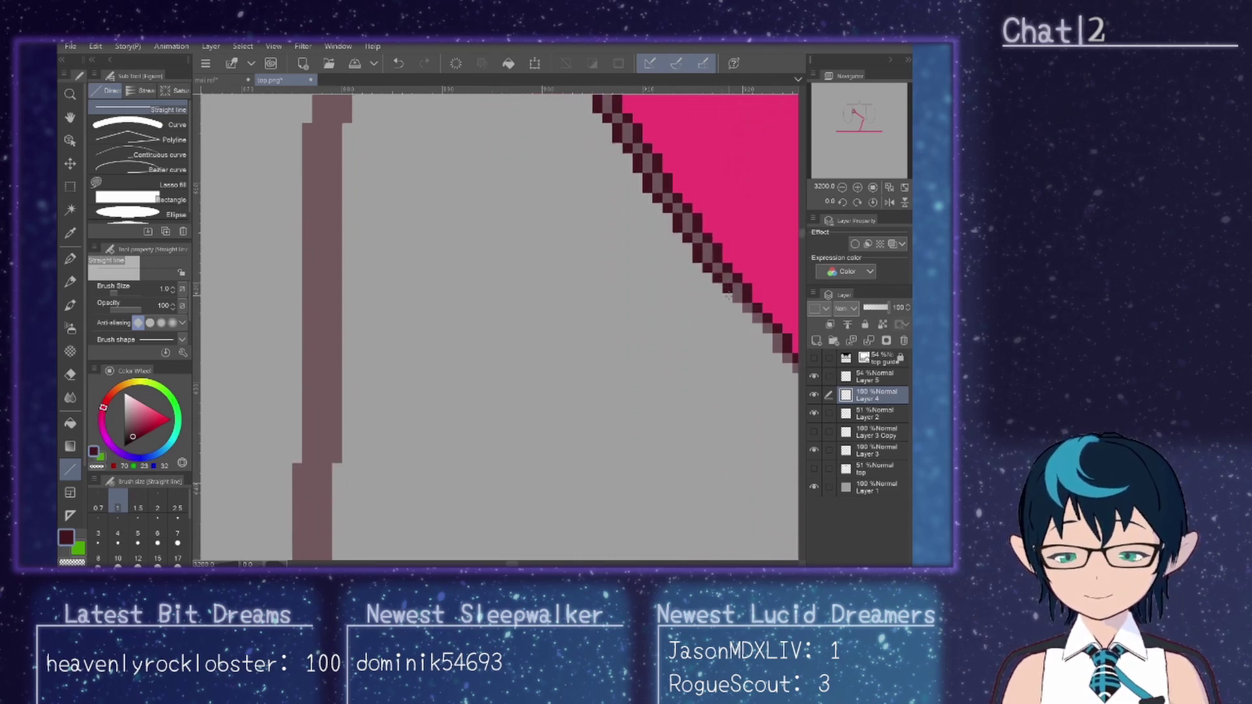
mouse_move(726, 291)
left_mouse_down()
mouse_move(768, 348)
mouse_move(636, 348)
mouse_move(627, 211)
mouse_move(492, 364)
mouse_move(455, 294)
mouse_move(479, 173)
mouse_move(502, 283)
mouse_move(542, 315)
left_mouse_up()
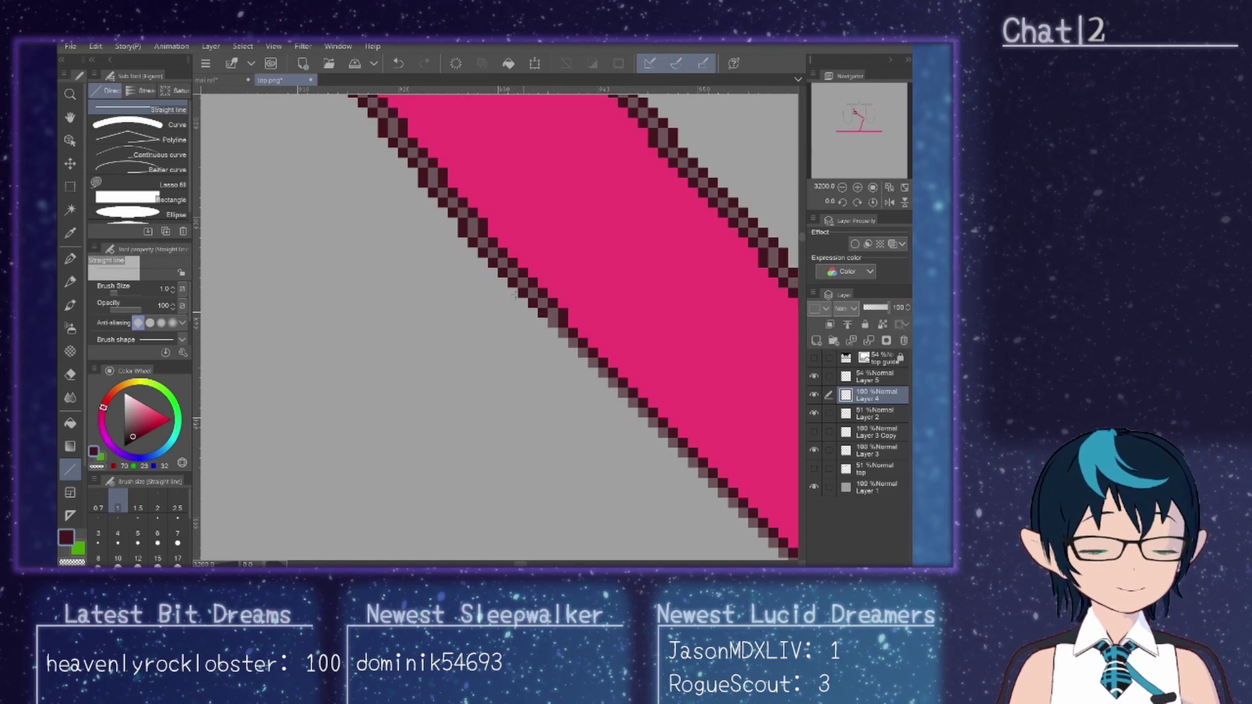
Step: Trace the solid outer line along the lower edge just past the bend, undoing the pixels that stray from the translucent line
left_click_drag(541, 321, 711, 422)
scroll(710, 423, "down", 3)
scroll(711, 421, "right", 3)
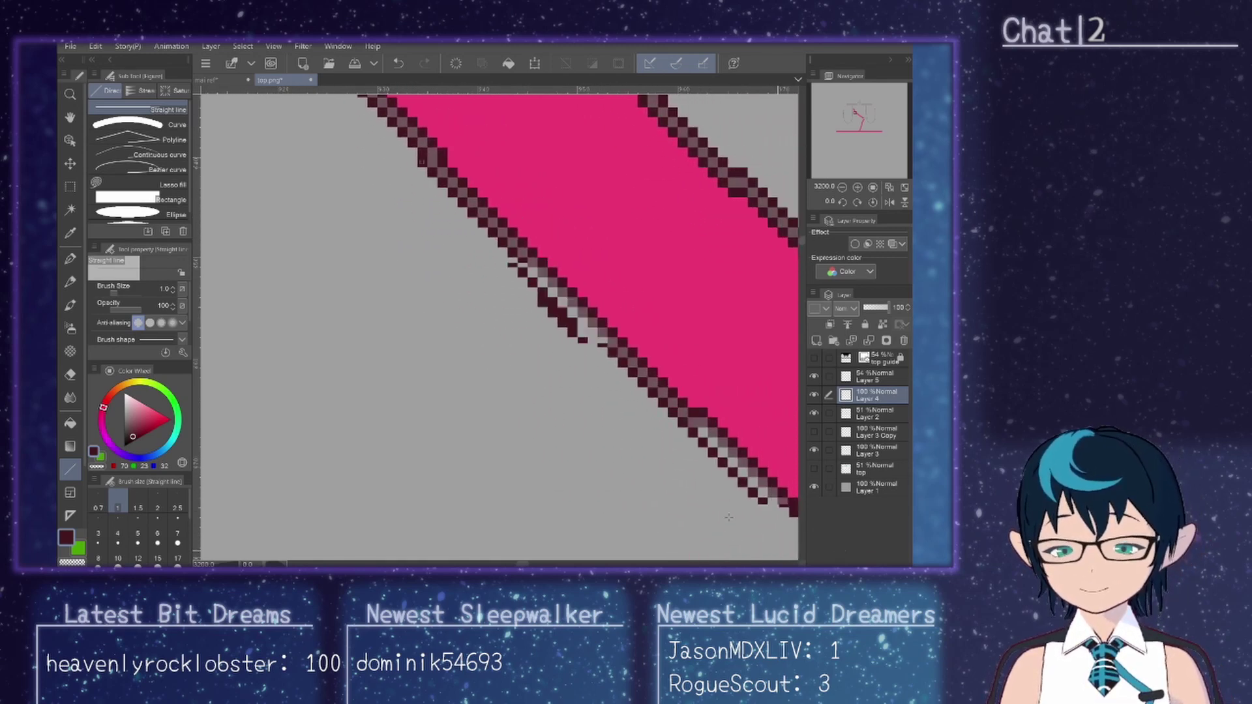
key("ctrl+z")
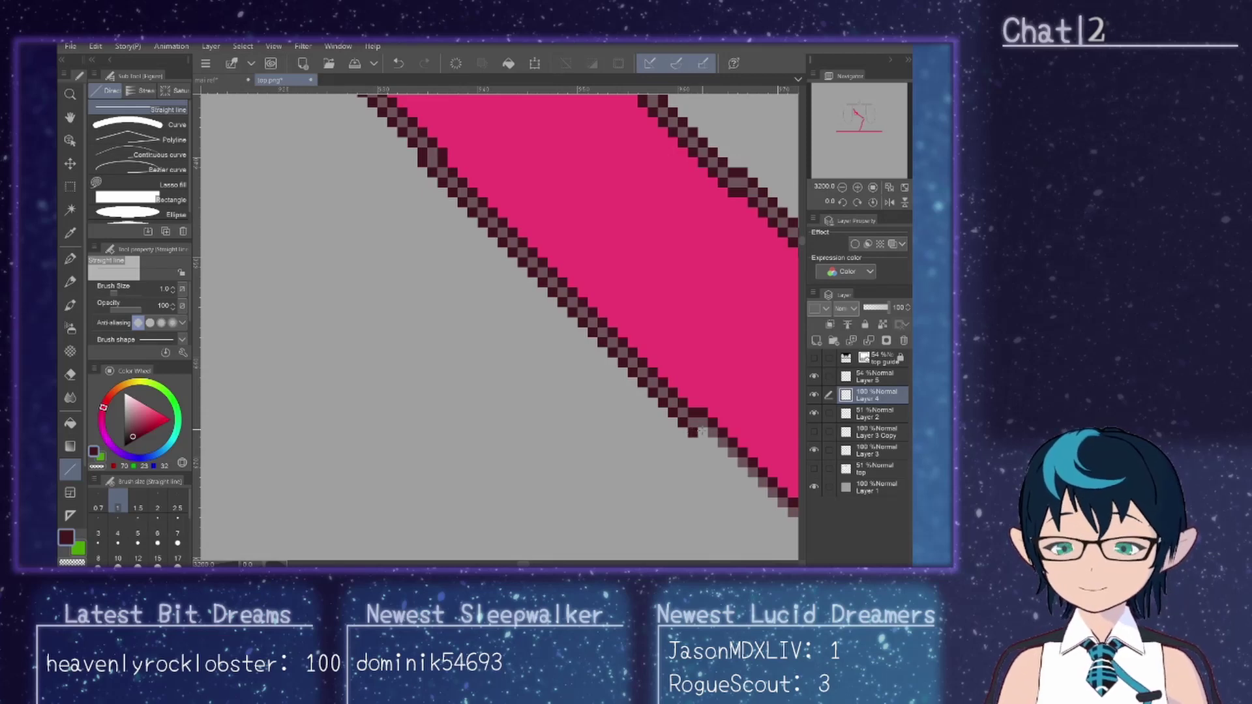
Step: Extend the solid outer line in short segments along the diagonal middle of the lower edge, undoing a misplaced segment
left_click_drag(699, 431, 782, 559)
scroll(782, 560, "down", 3)
scroll(782, 560, "right", 3)
key("ctrl+z")
mouse_move(596, 312)
left_mouse_down()
mouse_move(496, 203)
mouse_move(638, 343)
mouse_move(782, 457)
mouse_move(717, 456)
mouse_move(629, 421)
mouse_move(651, 410)
mouse_move(750, 487)
mouse_move(596, 362)
left_mouse_up()
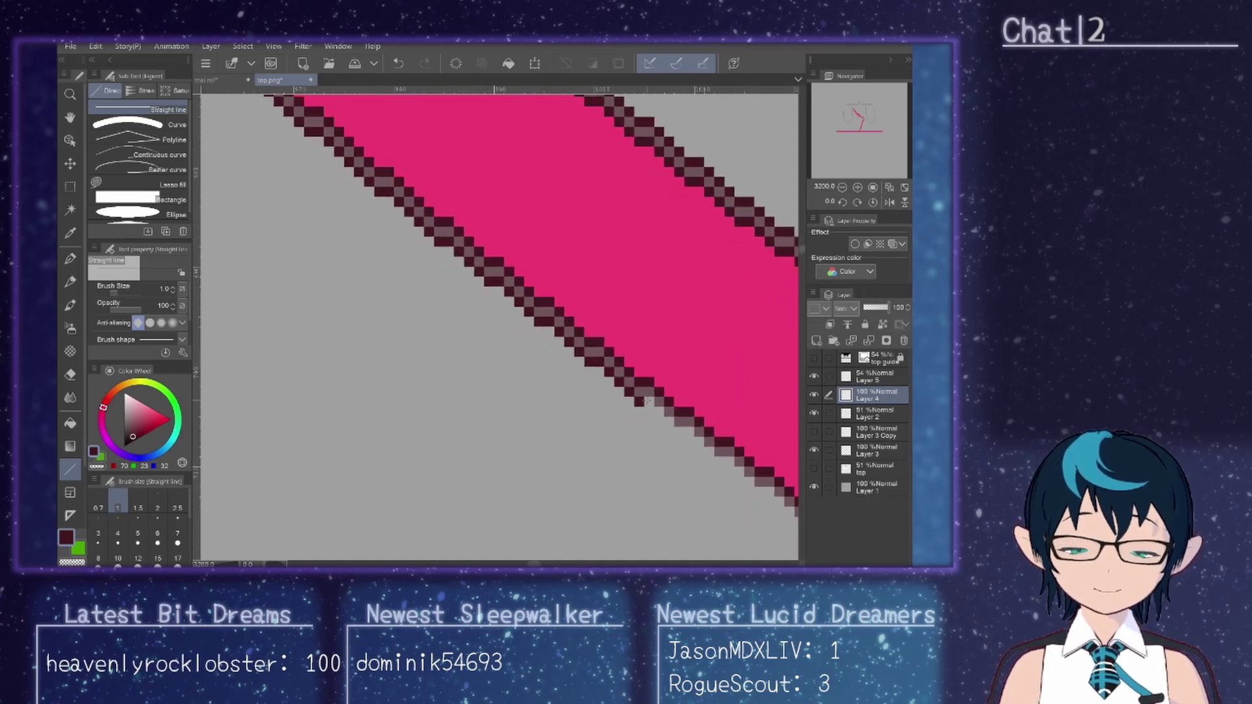
left_click_drag(642, 400, 761, 493)
mouse_move(761, 492)
left_mouse_down()
mouse_move(546, 384)
mouse_move(695, 502)
mouse_move(659, 545)
mouse_move(685, 560)
mouse_move(502, 378)
mouse_move(391, 213)
left_mouse_up()
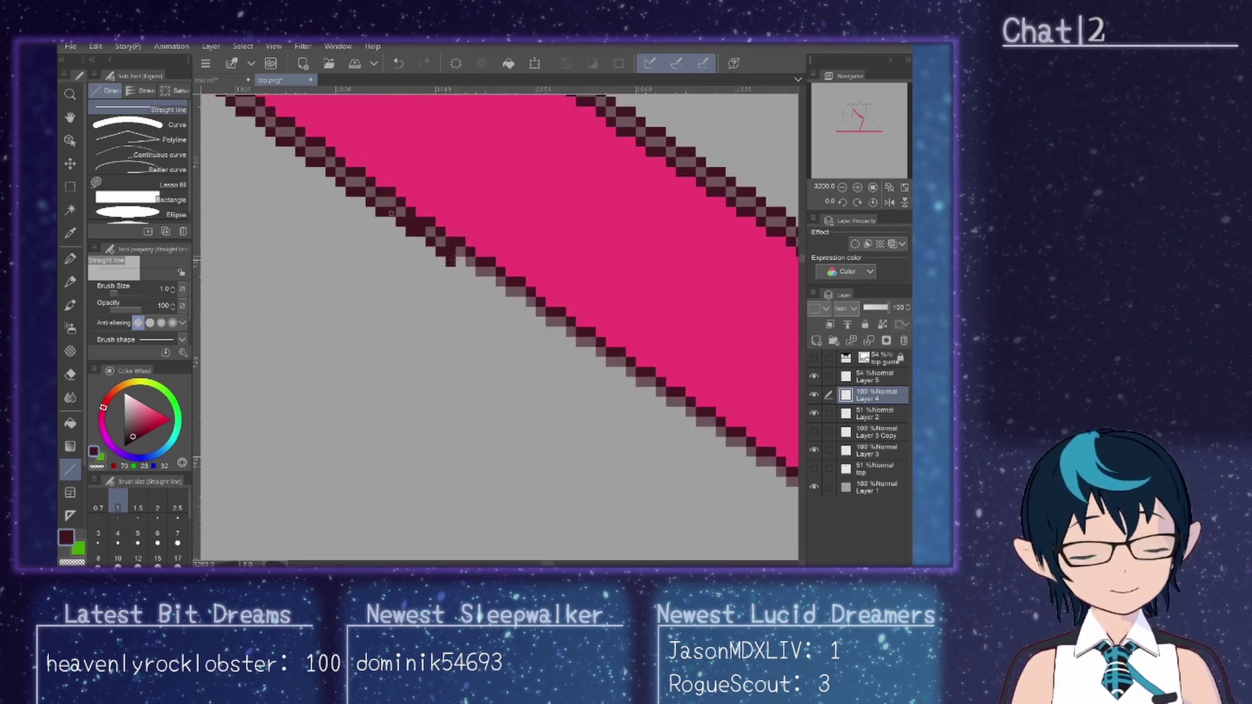
left_click_drag(449, 262, 502, 376)
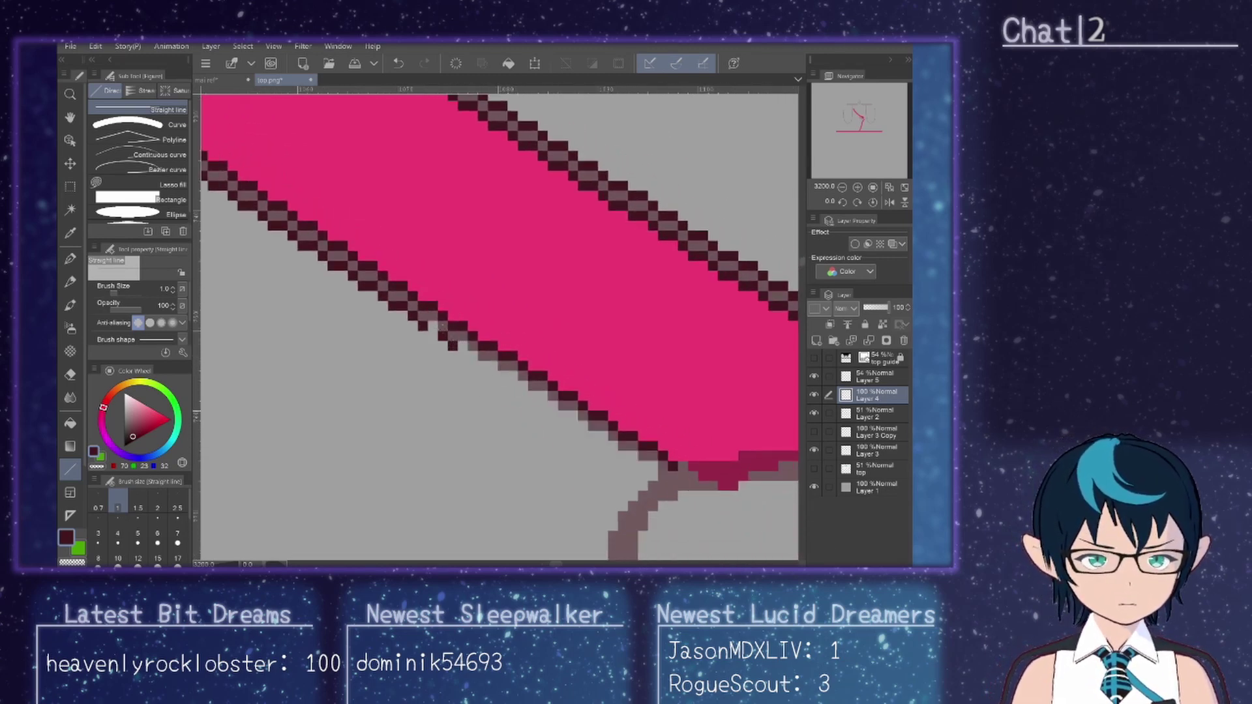
Step: Continue the solid outer line in short segments along the strap's lower diagonal edge until it meets the ring outline
left_click(433, 327)
left_click(464, 346)
left_click(473, 356)
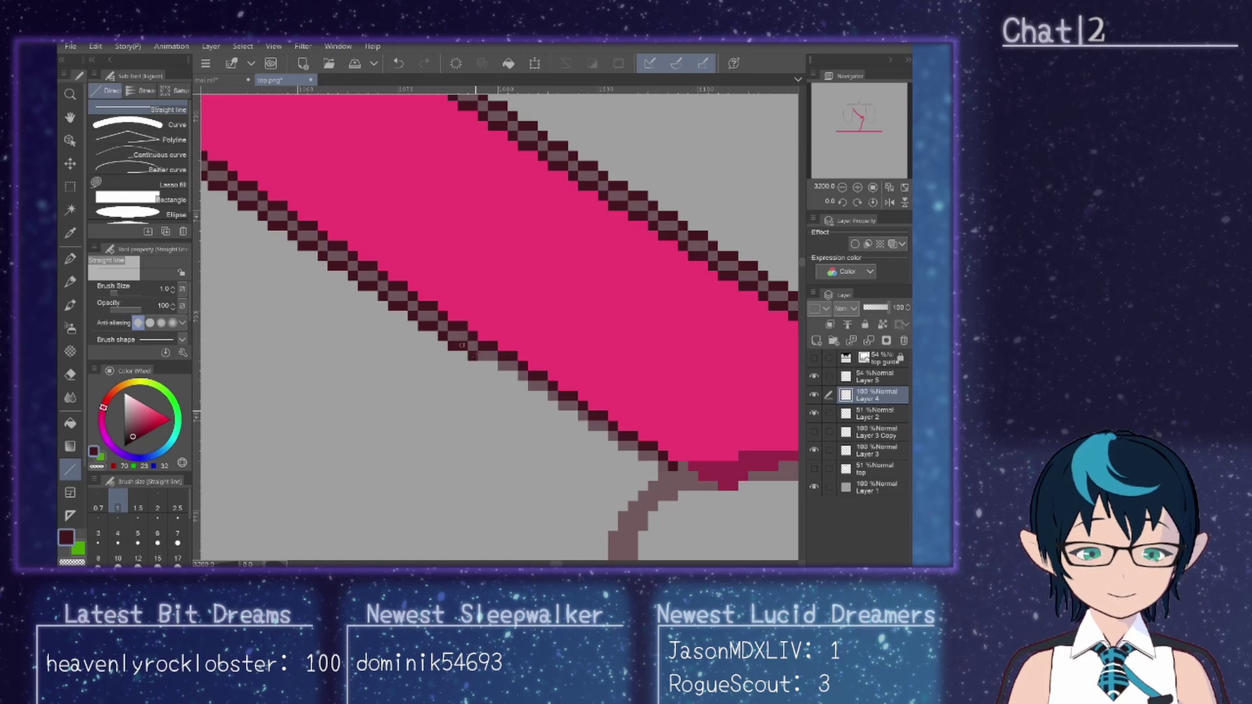
left_click(482, 363)
left_click(502, 373)
left_click(517, 382)
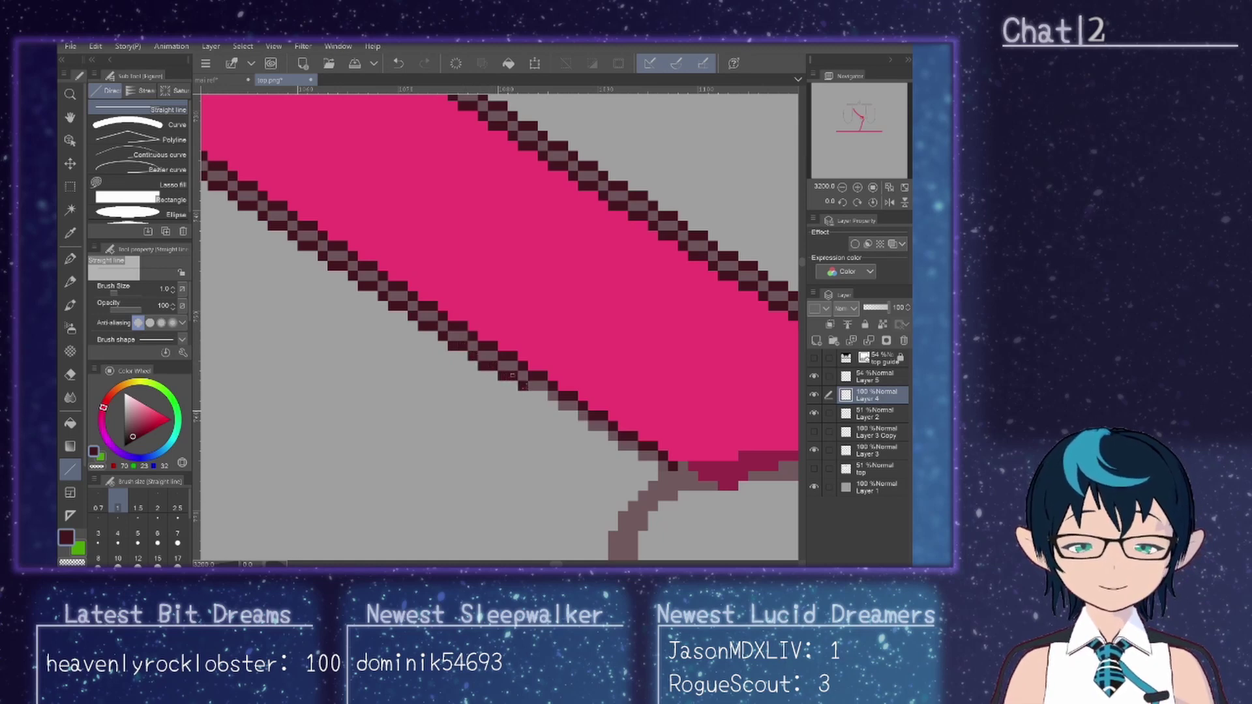
left_click(532, 395)
left_click(543, 398)
left_click(562, 415)
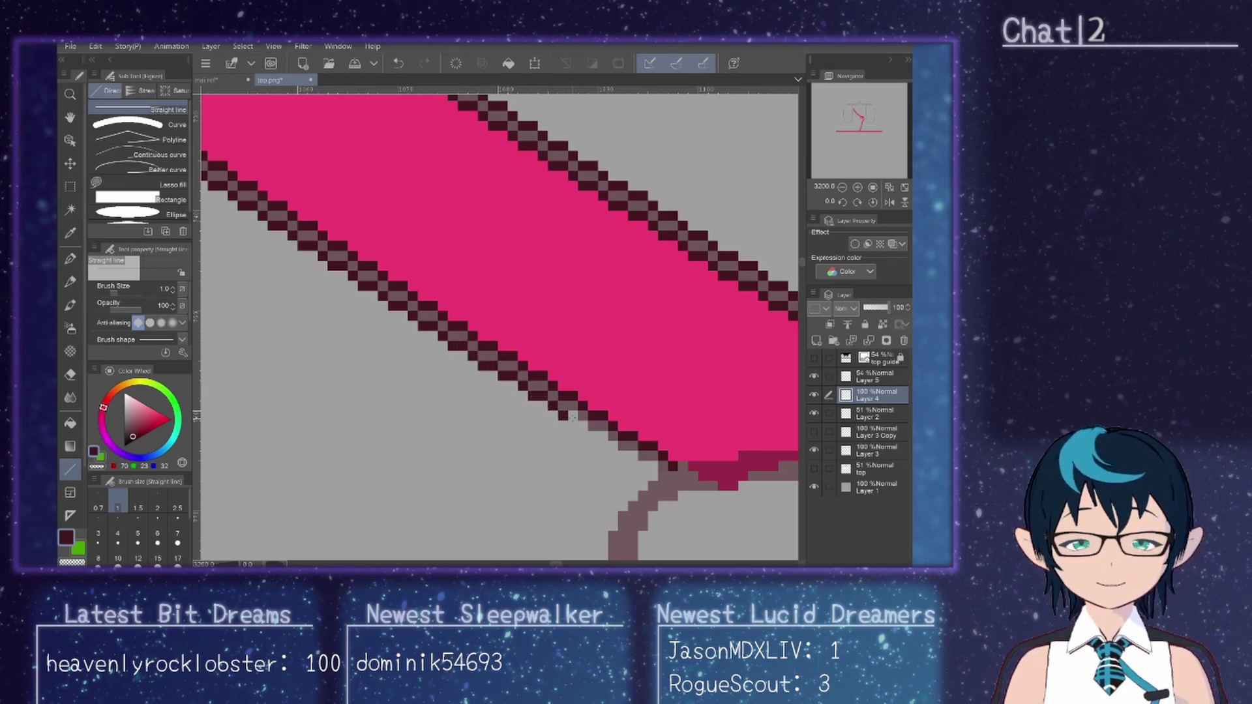
left_click(571, 418)
left_click(603, 436)
left_click(613, 449)
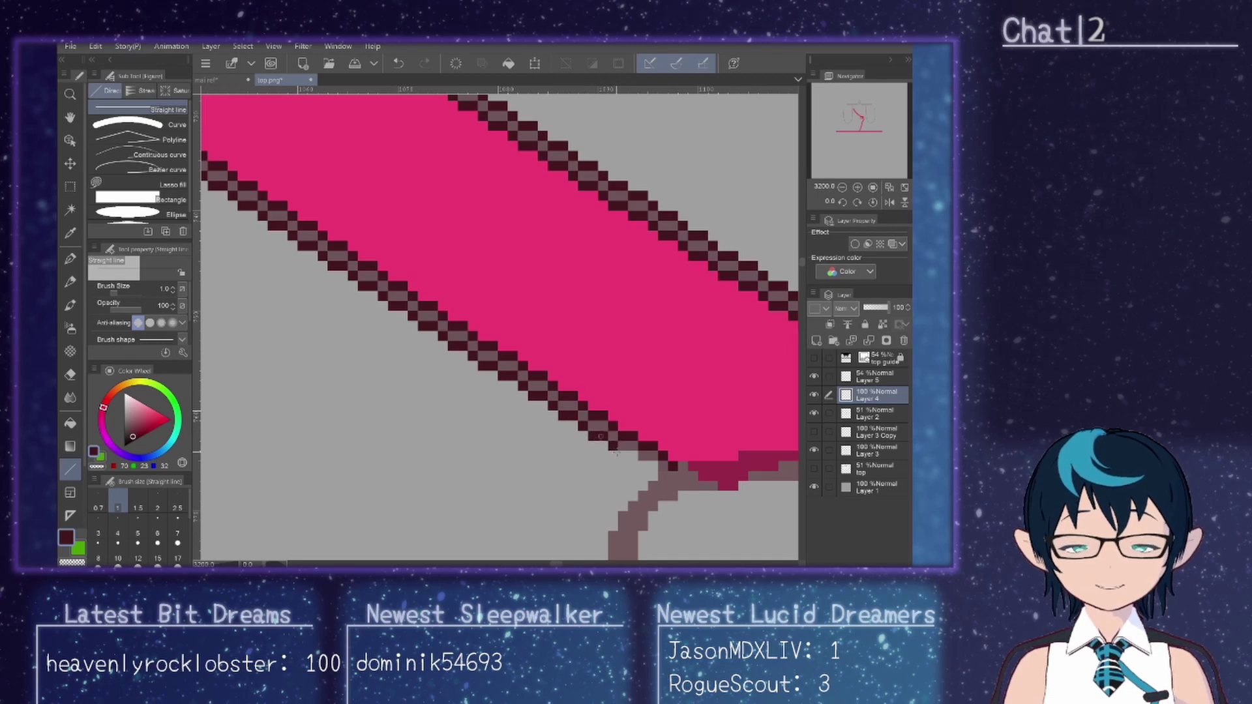
left_click(623, 455)
left_click(632, 458)
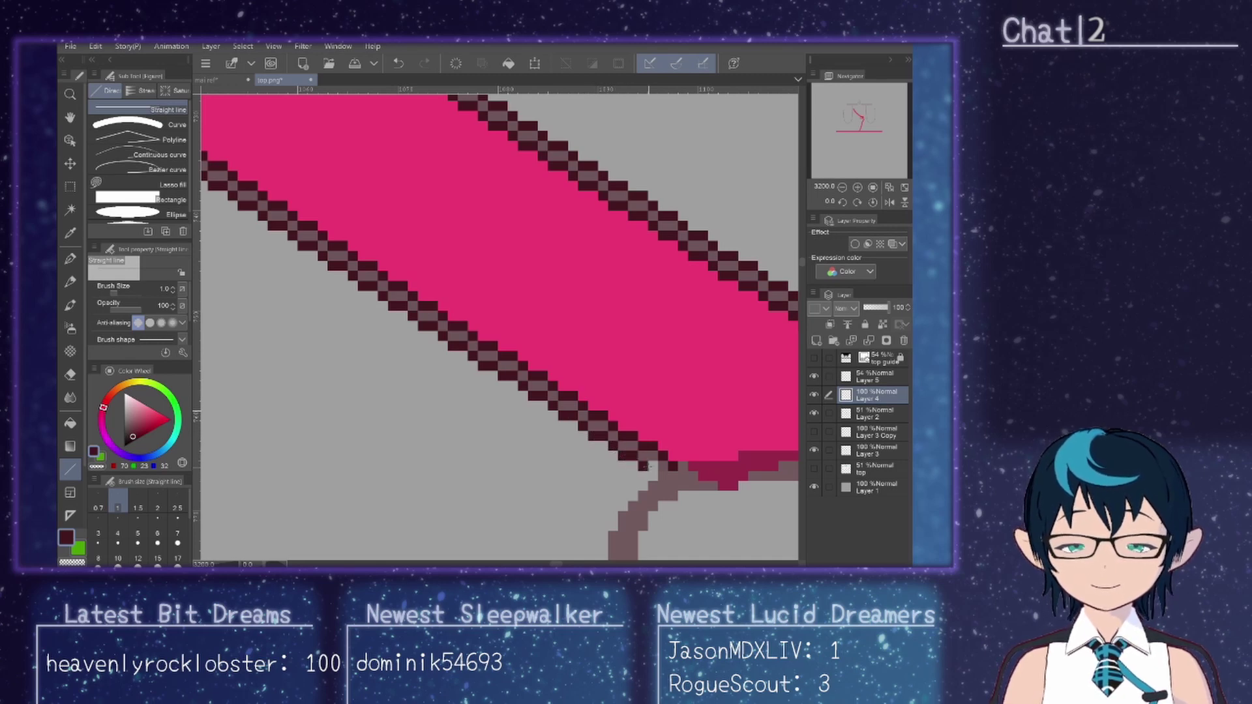
left_click(652, 465)
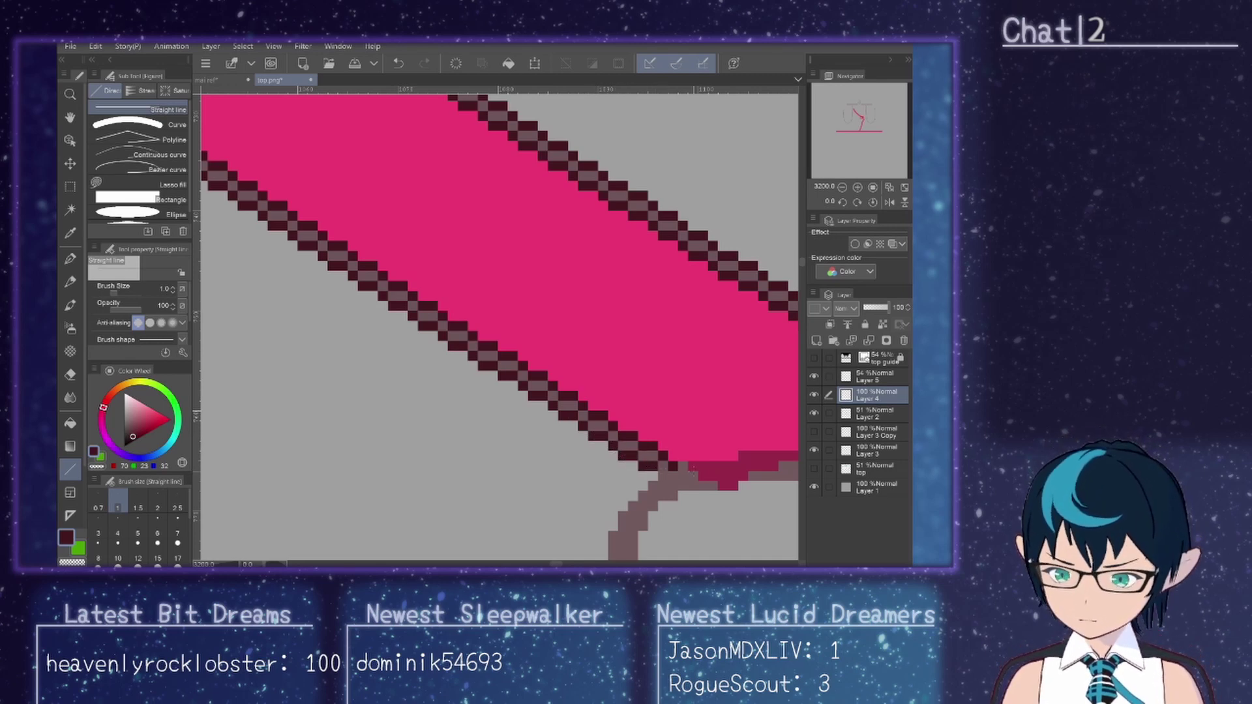
left_click(654, 475)
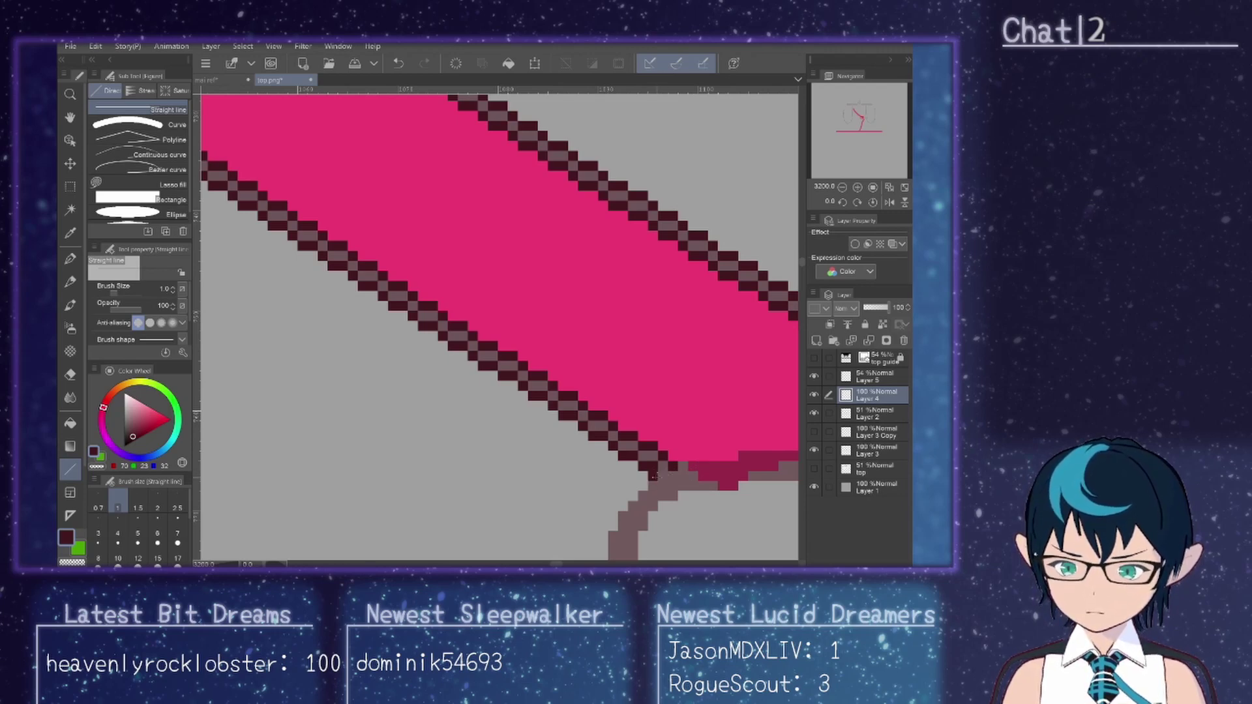
Step: Raise the opacity of Layer 5 and Layer 2 to 100% so both line layers are fully solid
scroll(673, 465, "down", 5)
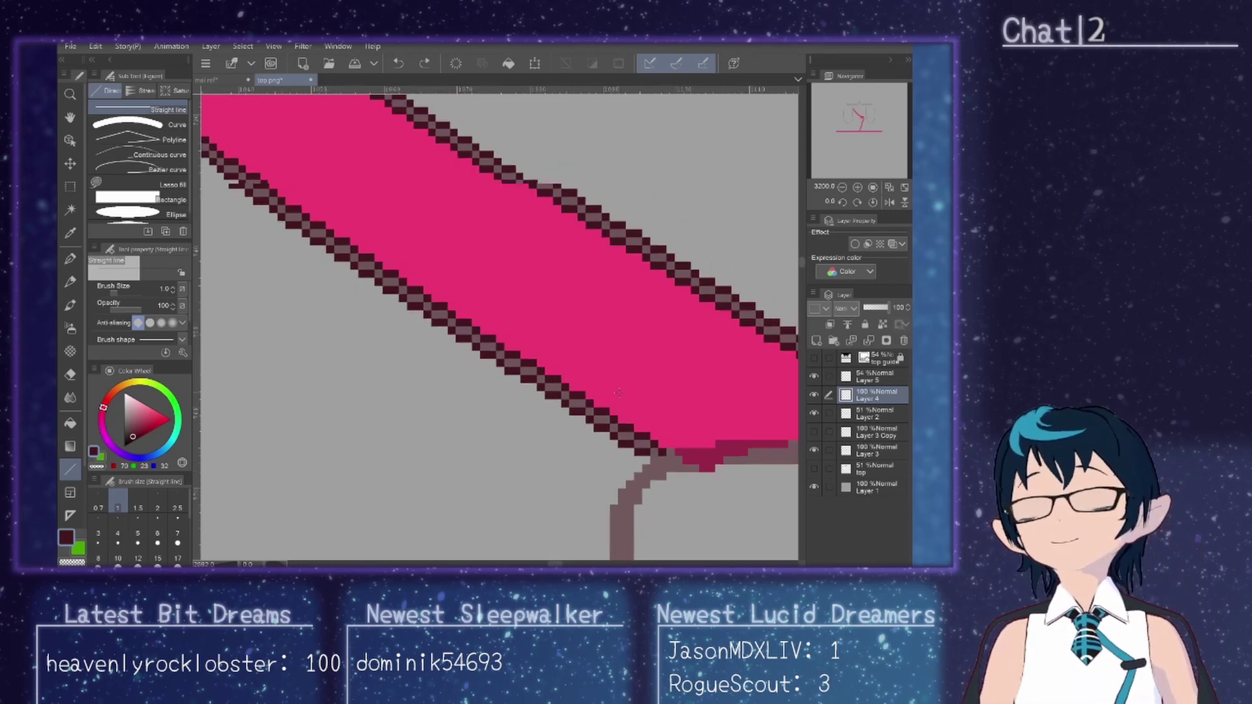
scroll(621, 392, "down", 2)
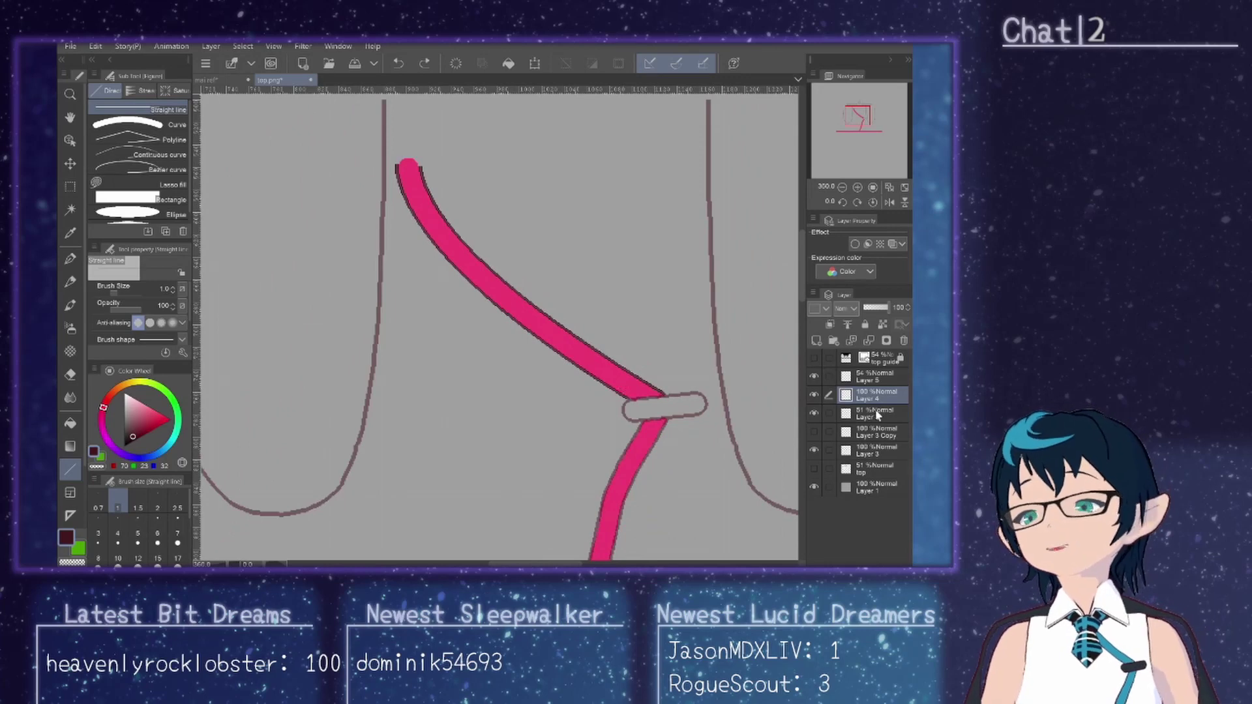
left_click(879, 375)
left_click_drag(878, 309, 890, 308)
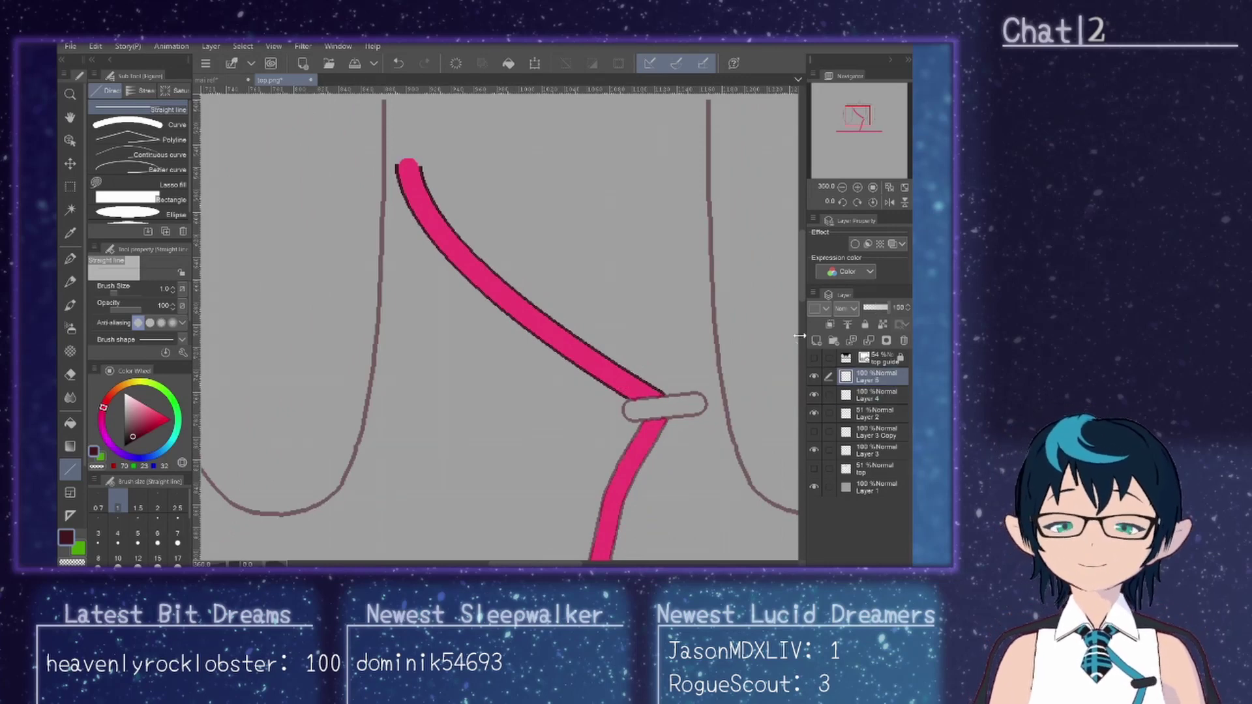
left_click(882, 414)
left_click_drag(879, 308, 890, 307)
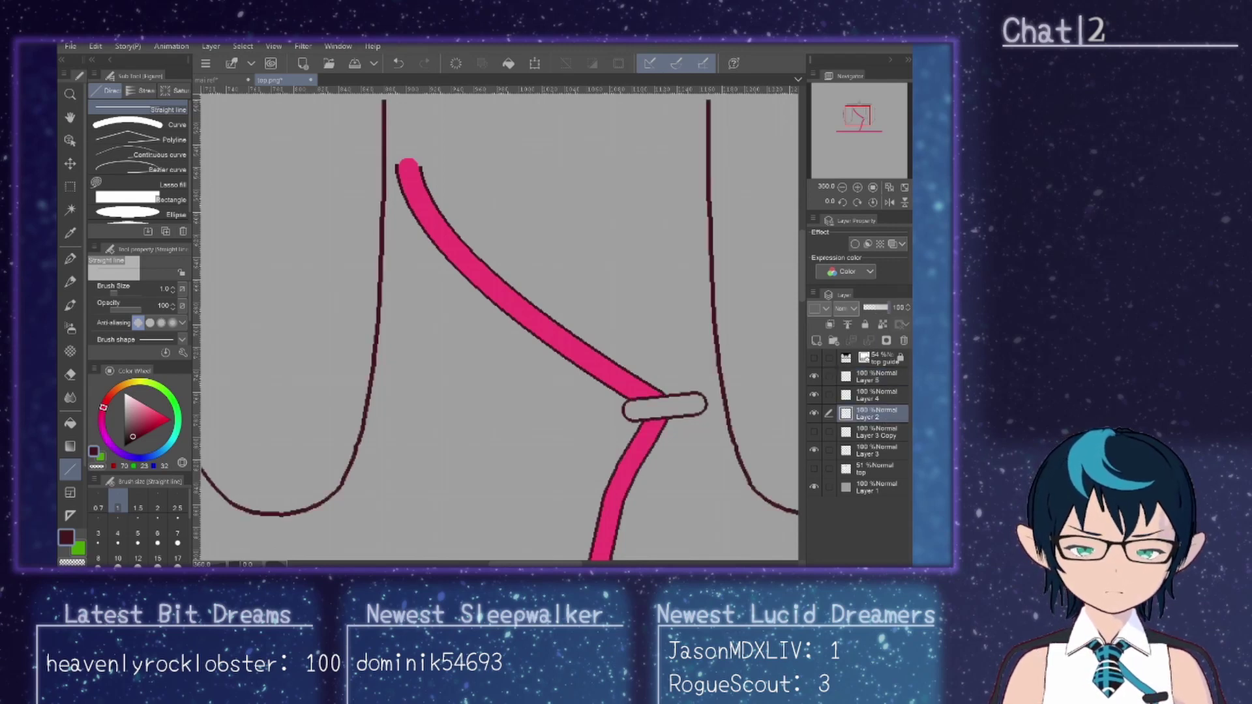
Step: Show the top guide layer and, on Layer 3, select a rectangular area around the bar and buckle pieces above the armholes
scroll(555, 429, "down", 5)
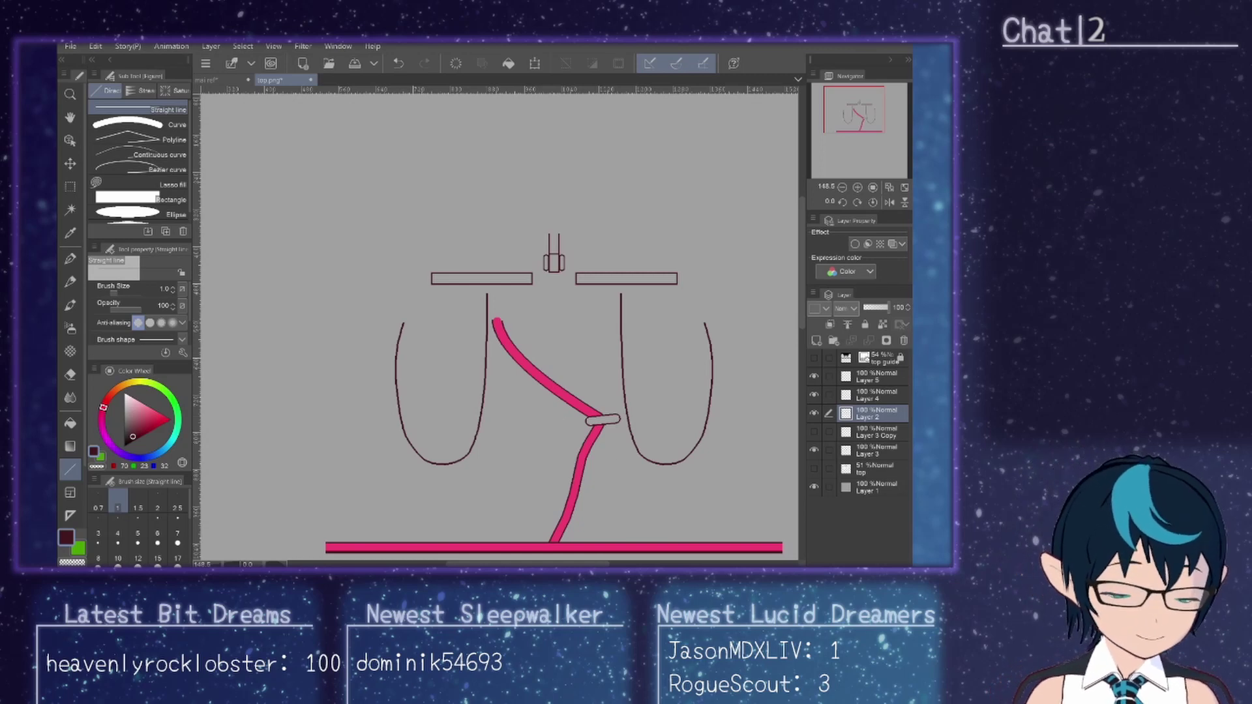
left_click(813, 450)
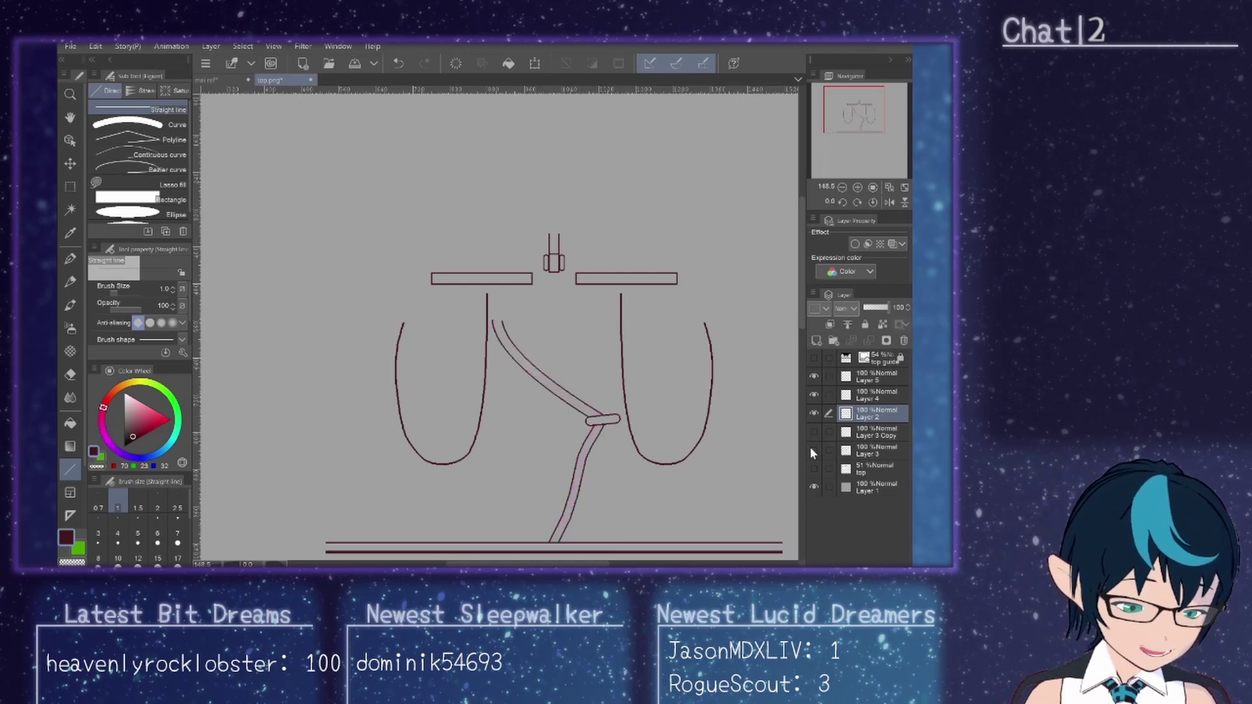
left_click(813, 450)
left_click(868, 452)
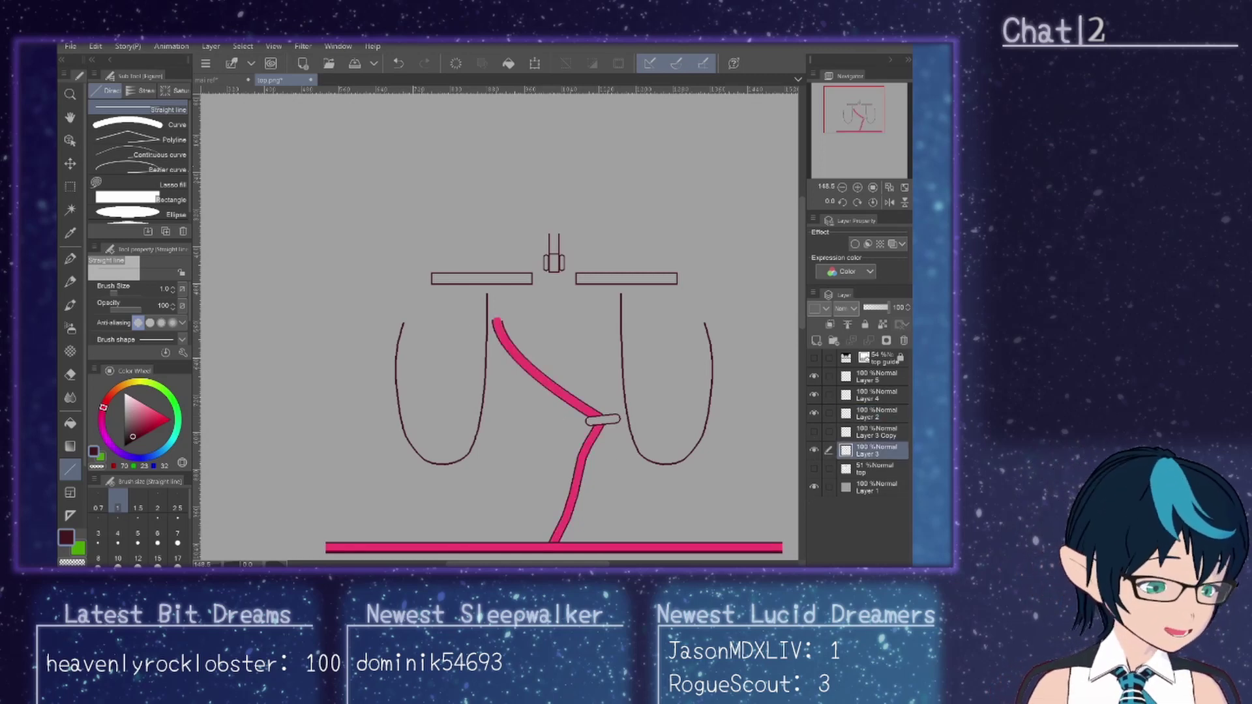
left_click(69, 186)
left_click(814, 358)
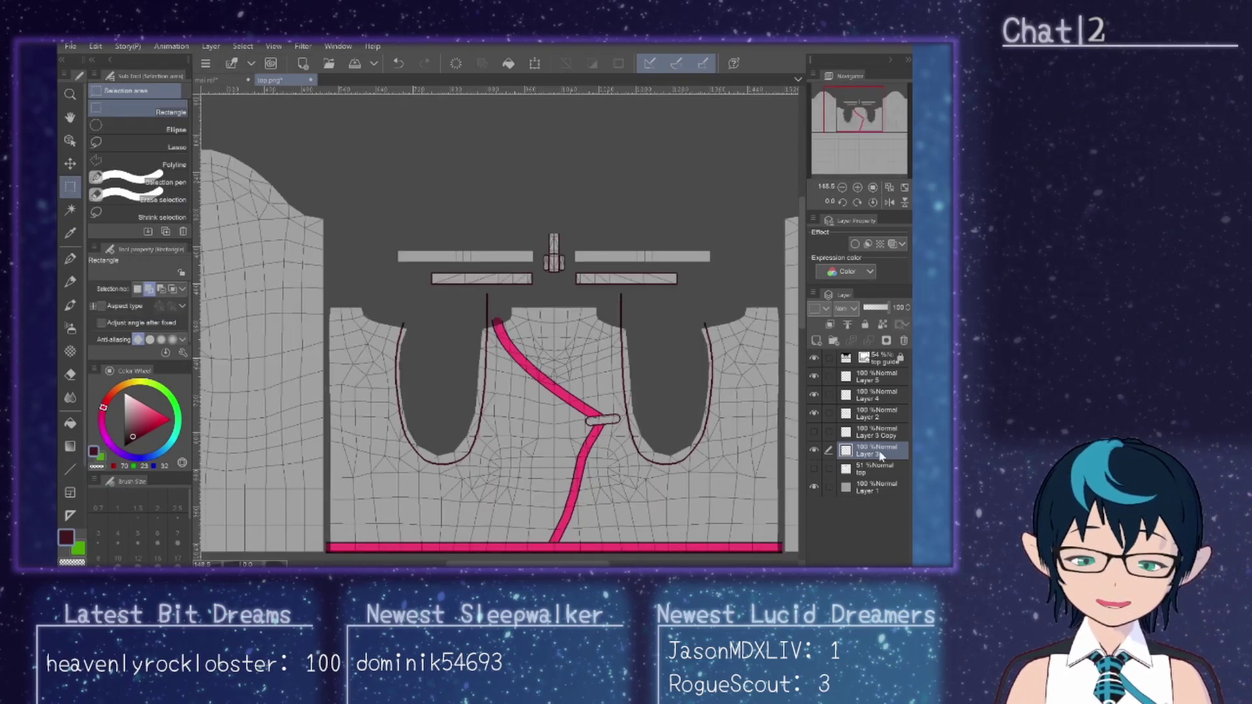
left_click_drag(378, 201, 732, 289)
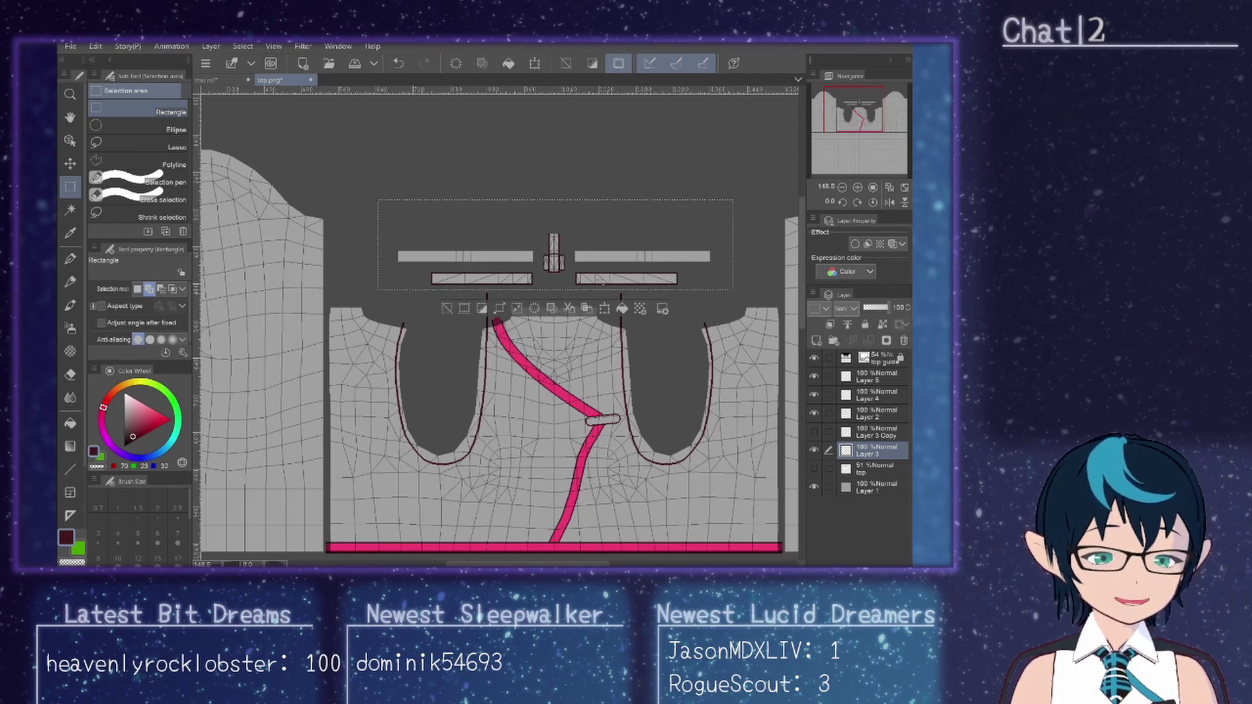
left_click(71, 422)
left_click(475, 238)
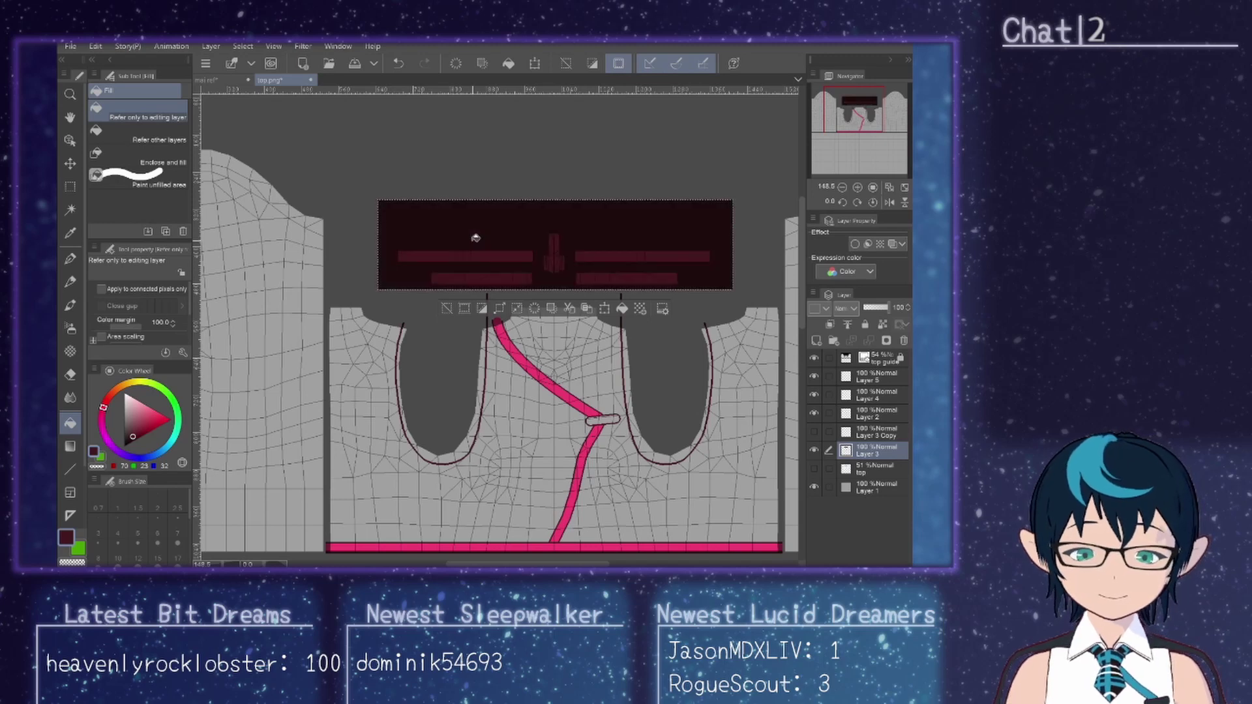
key("ctrl+z")
Step: Sample the strap's magenta, fill the selected area around the bars and buckle with it, and deselect
key("i")
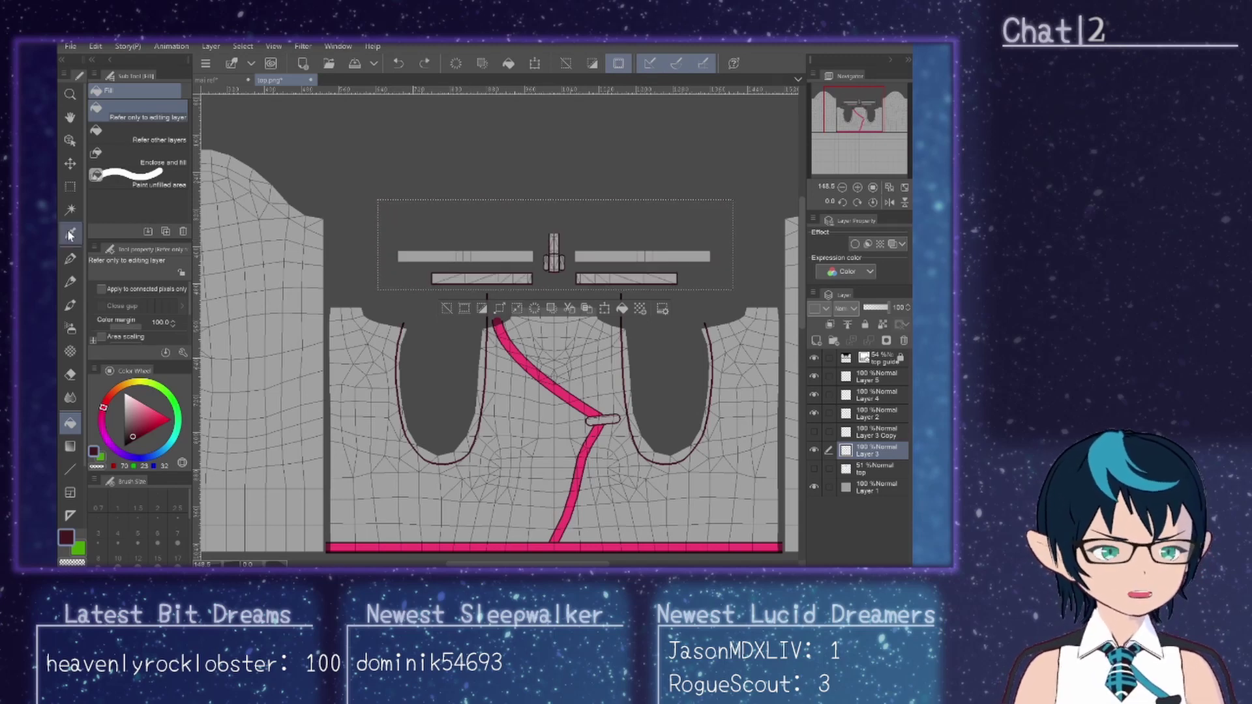
left_click(564, 386)
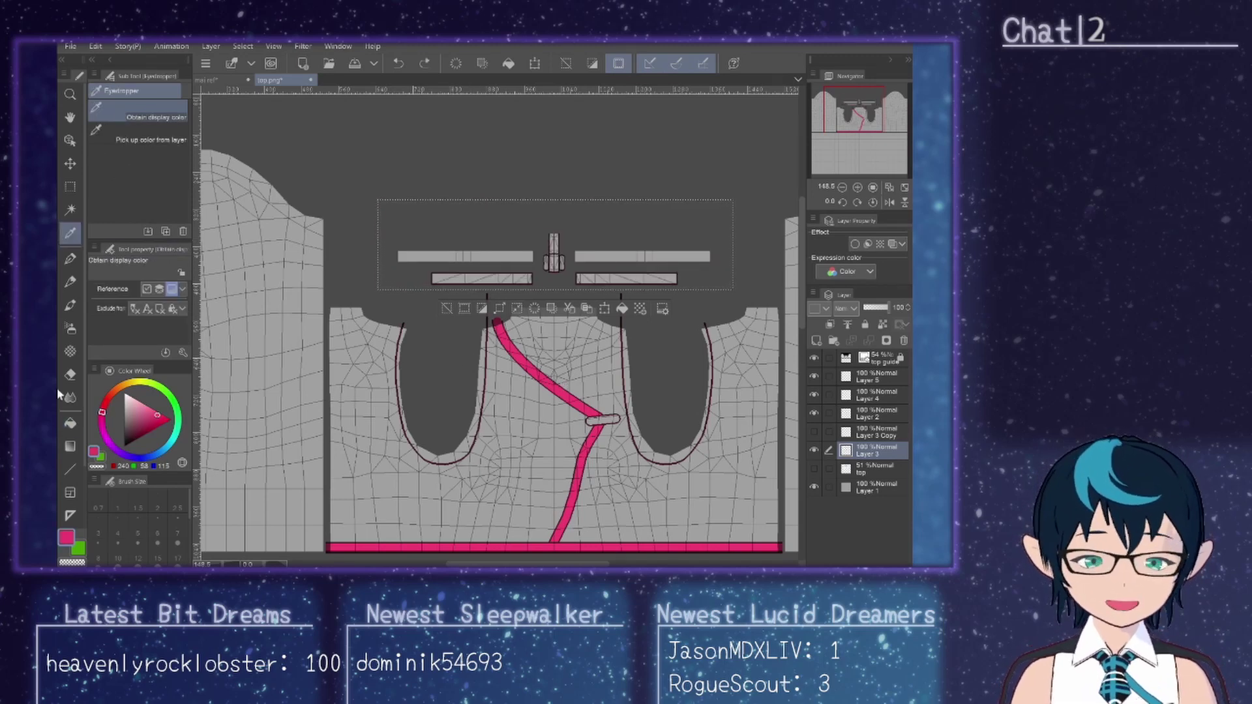
left_click(71, 423)
left_click(489, 270)
left_click(447, 308)
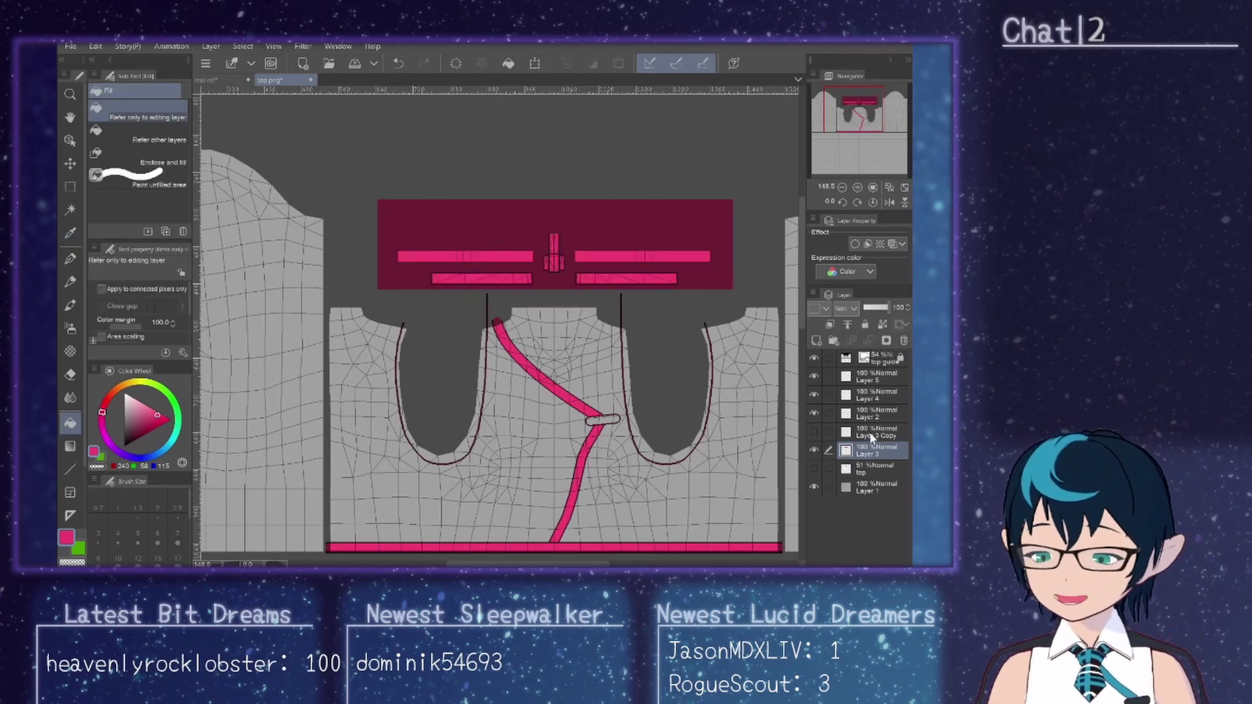
Step: Show Layer 3 Copy with the mirrored strap, make it the active layer and check its content by toggling visibility
left_click(814, 432)
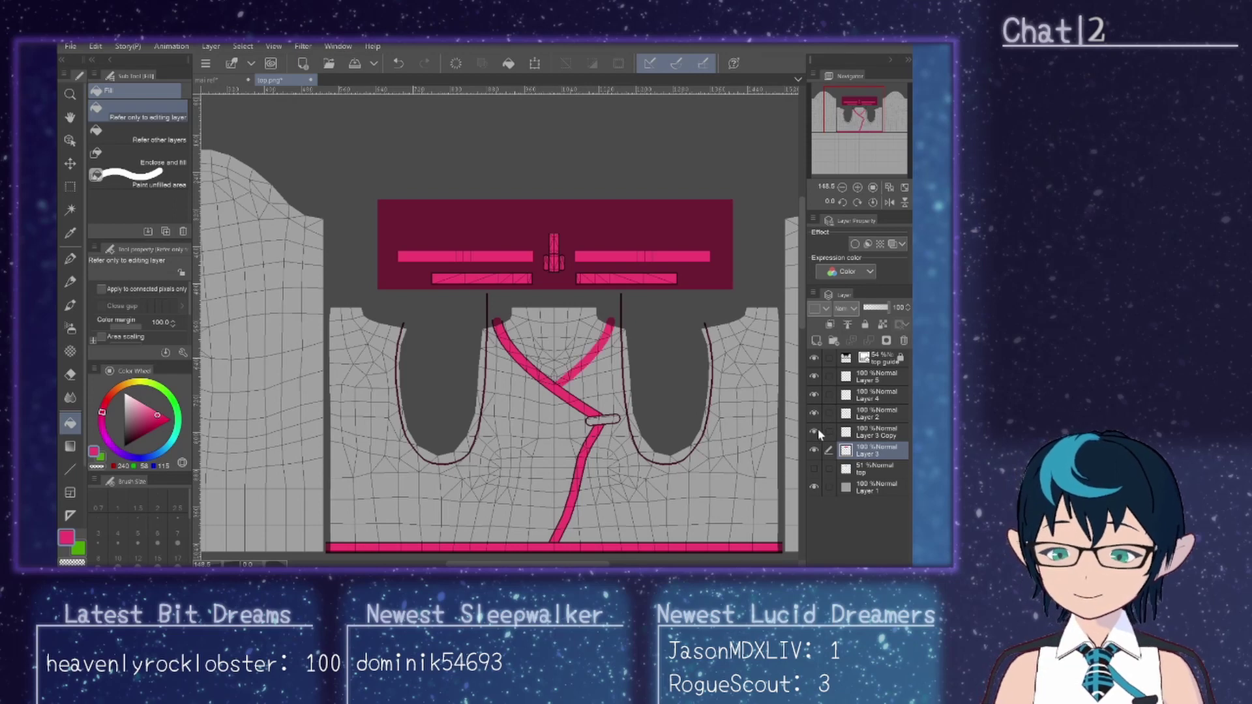
left_click(888, 432)
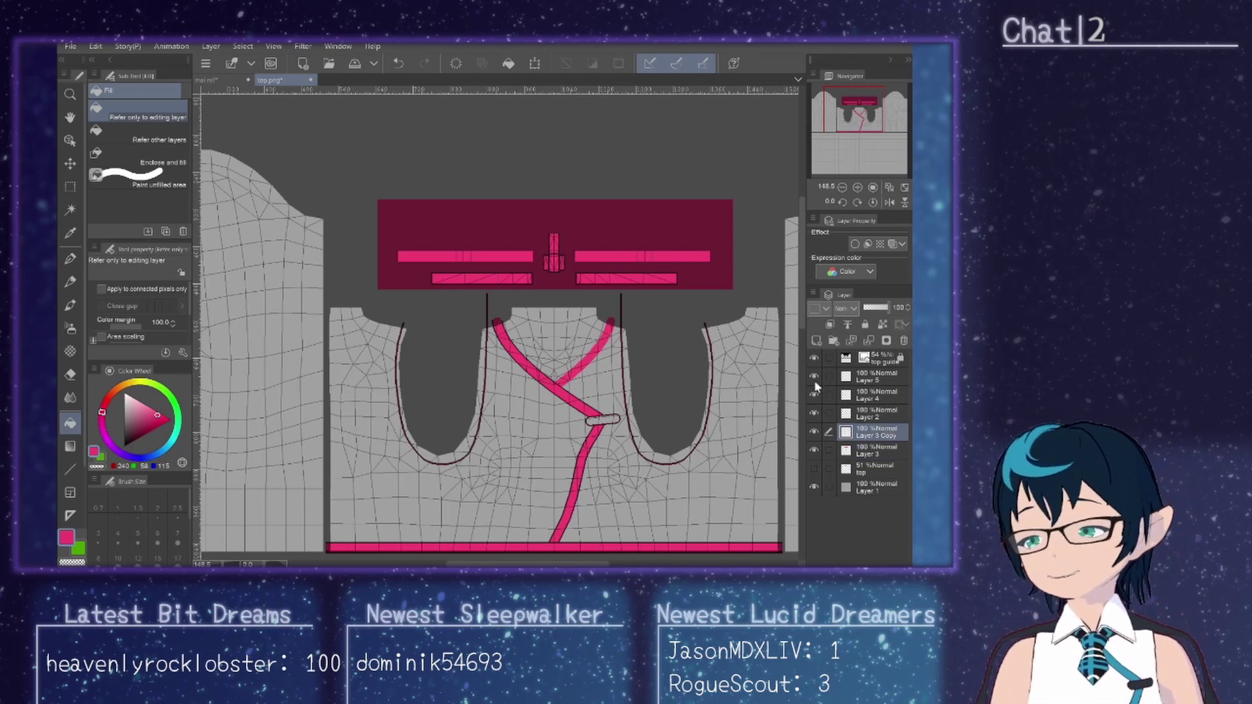
scroll(546, 331, "up", 5)
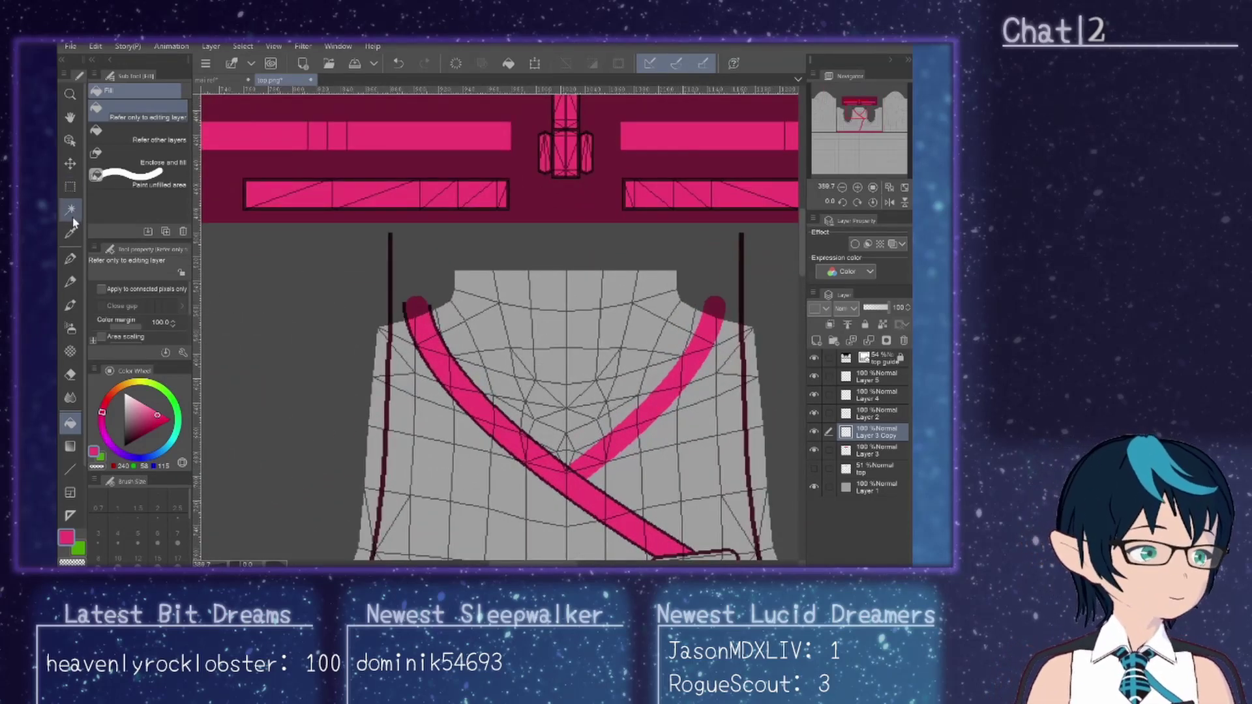
left_click(814, 432)
left_click(815, 432)
Step: Check what Layer 2 holds, then merge Layer 2, Layer 4 and Layer 5 into a single line art layer
left_click(869, 412)
left_click(814, 414)
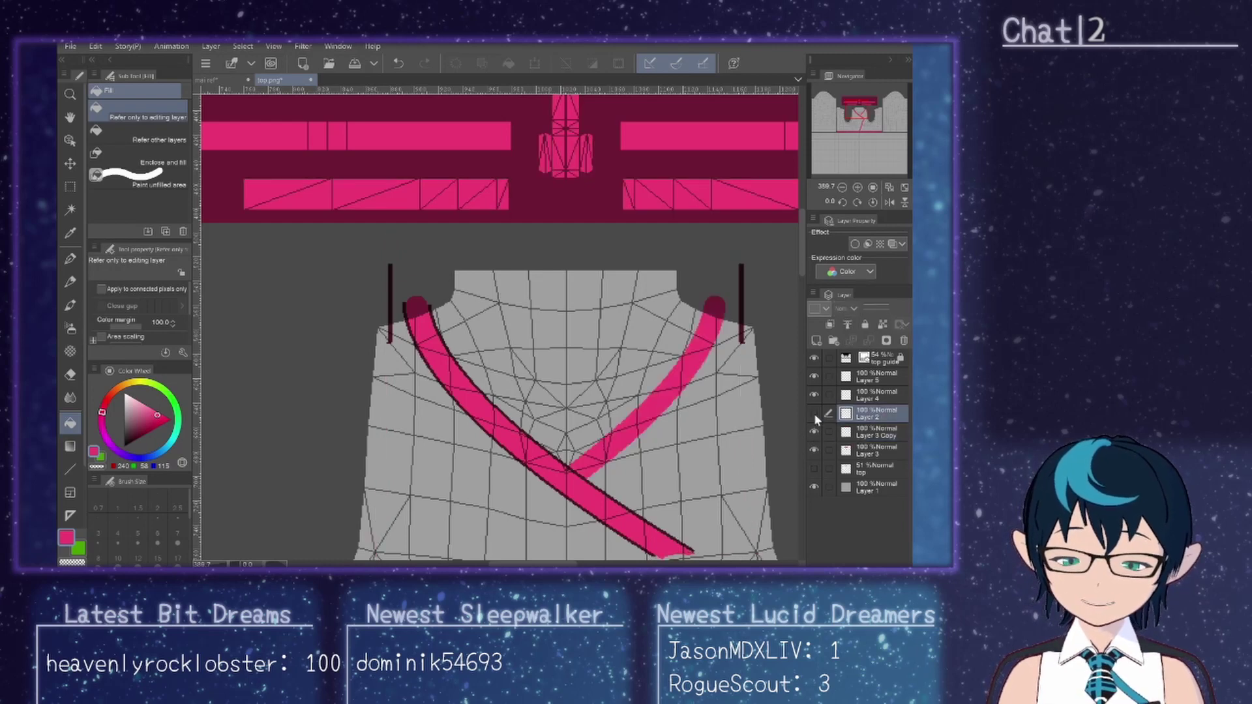
left_click(813, 411)
left_click(875, 381, "shift")
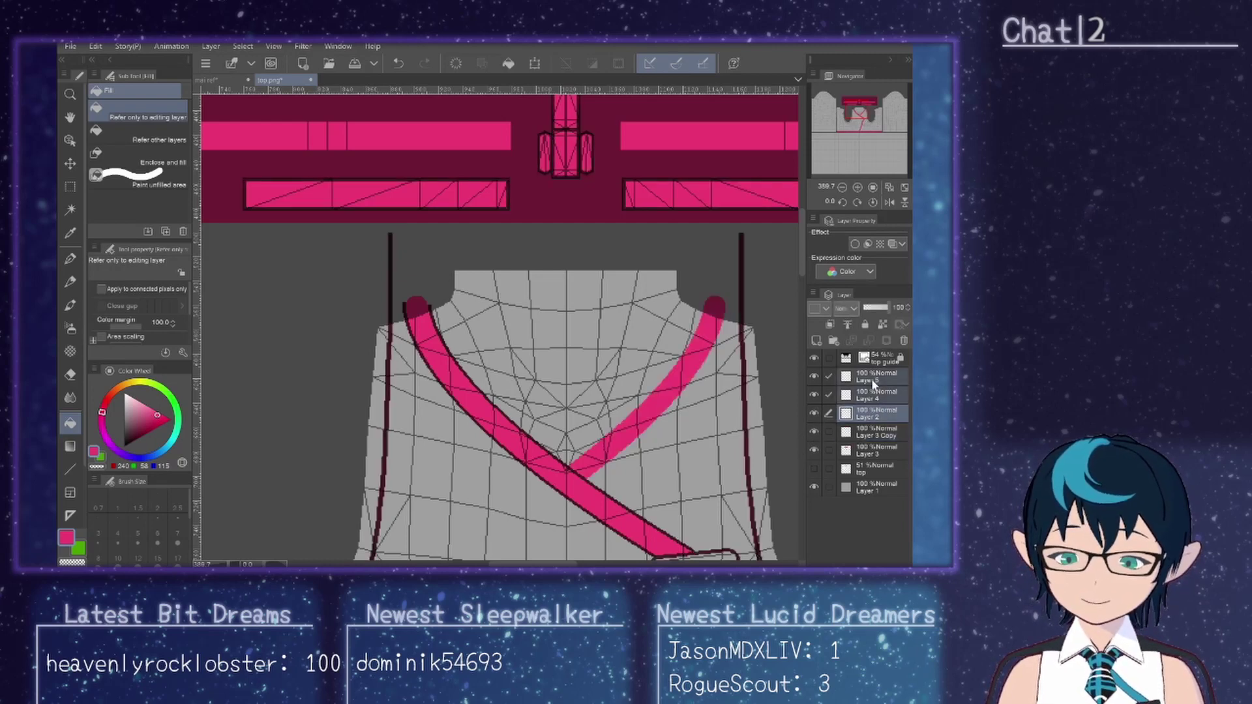
right_click(872, 378)
left_click(864, 331)
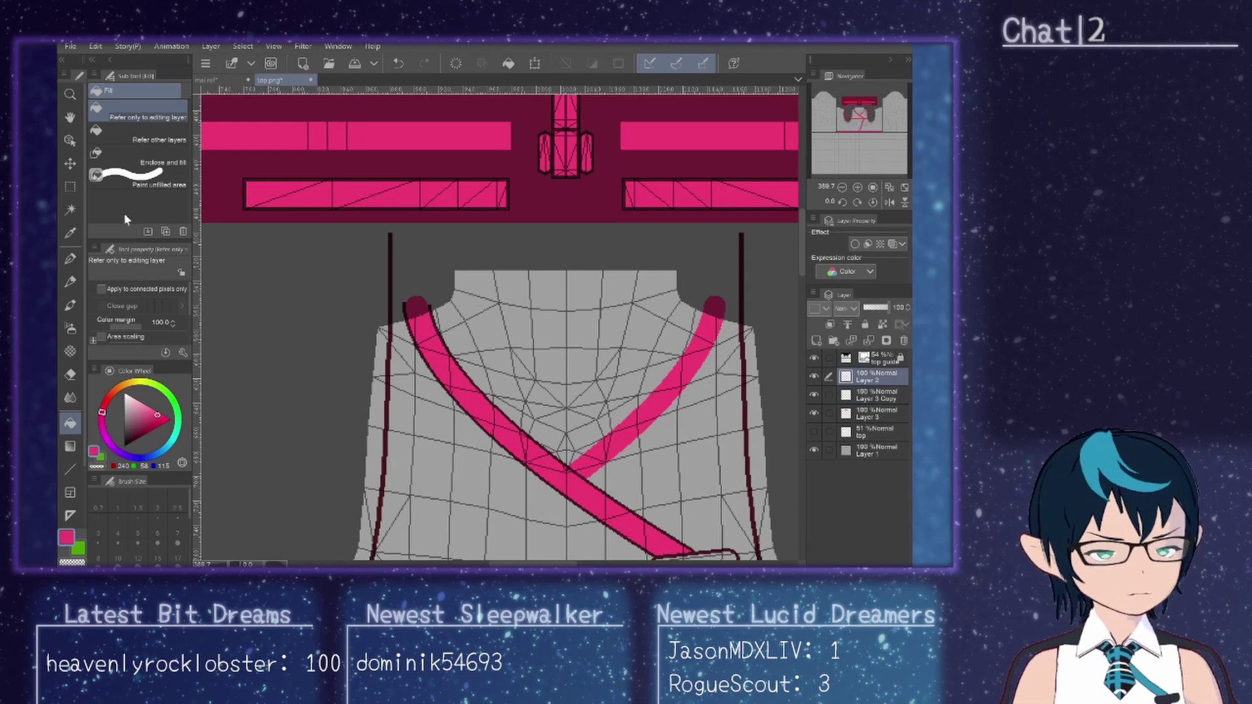
Step: Select a rectangular area around the upper diagonal strap's outline and duplicate it onto a new layer
left_click(69, 186)
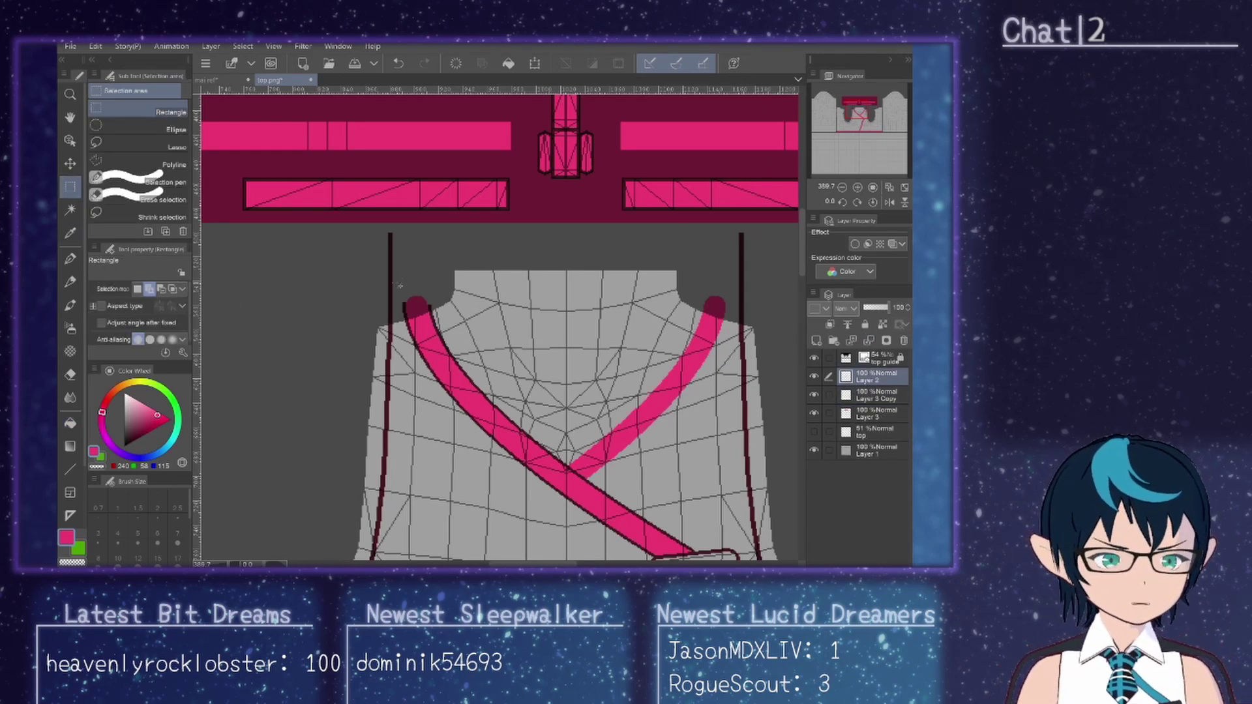
left_click_drag(399, 285, 599, 515)
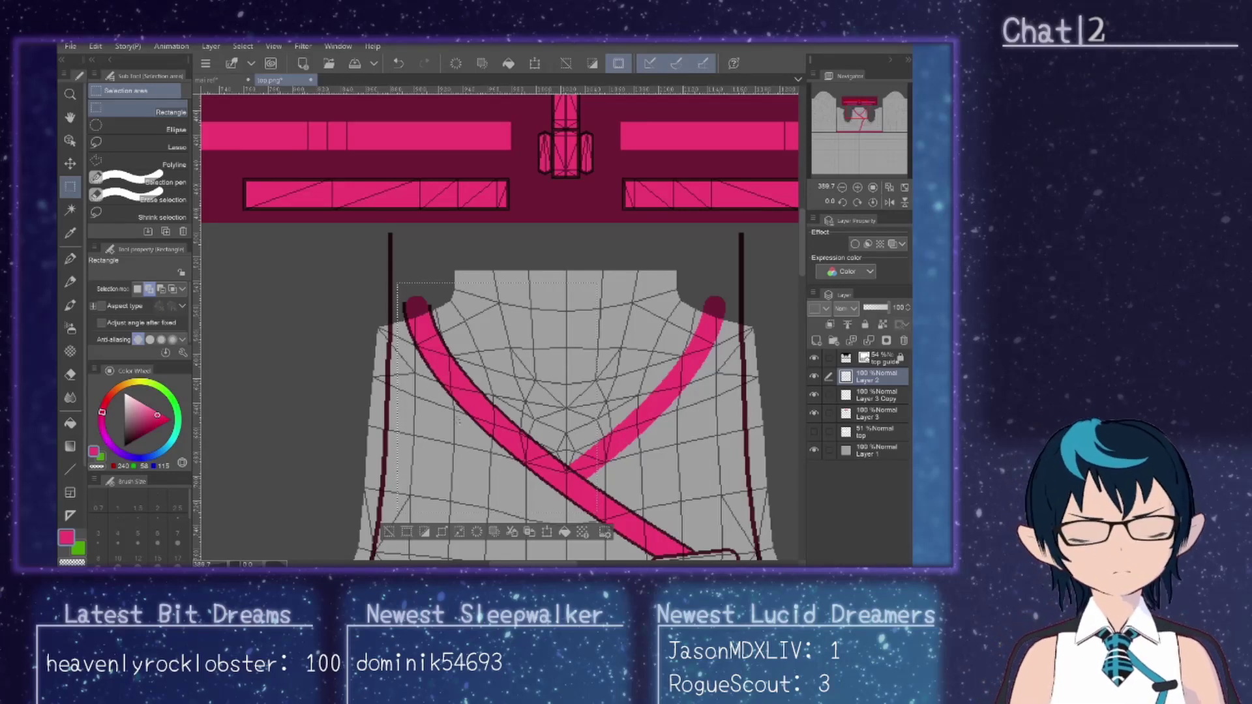
left_click(529, 532)
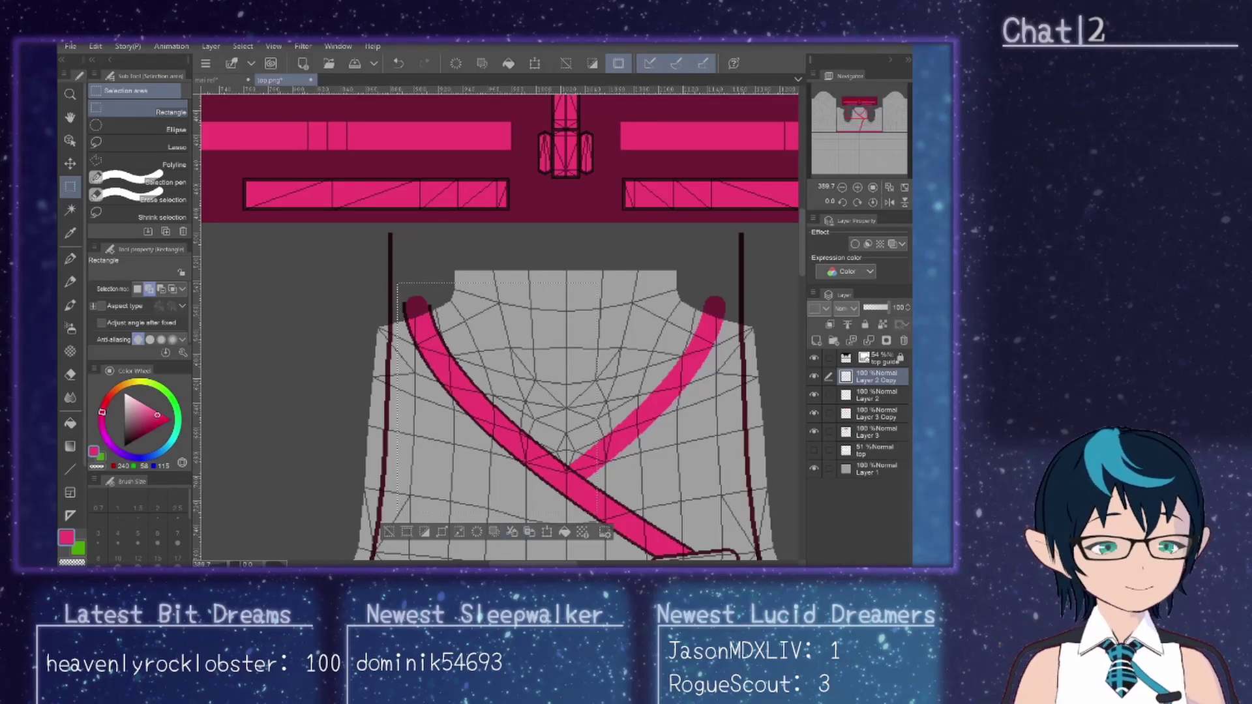
Step: Flip the copied strap outline horizontally, align it with the edges of the mirrored magenta strap and apply the transformation
left_click(94, 47)
mouse_move(194, 312)
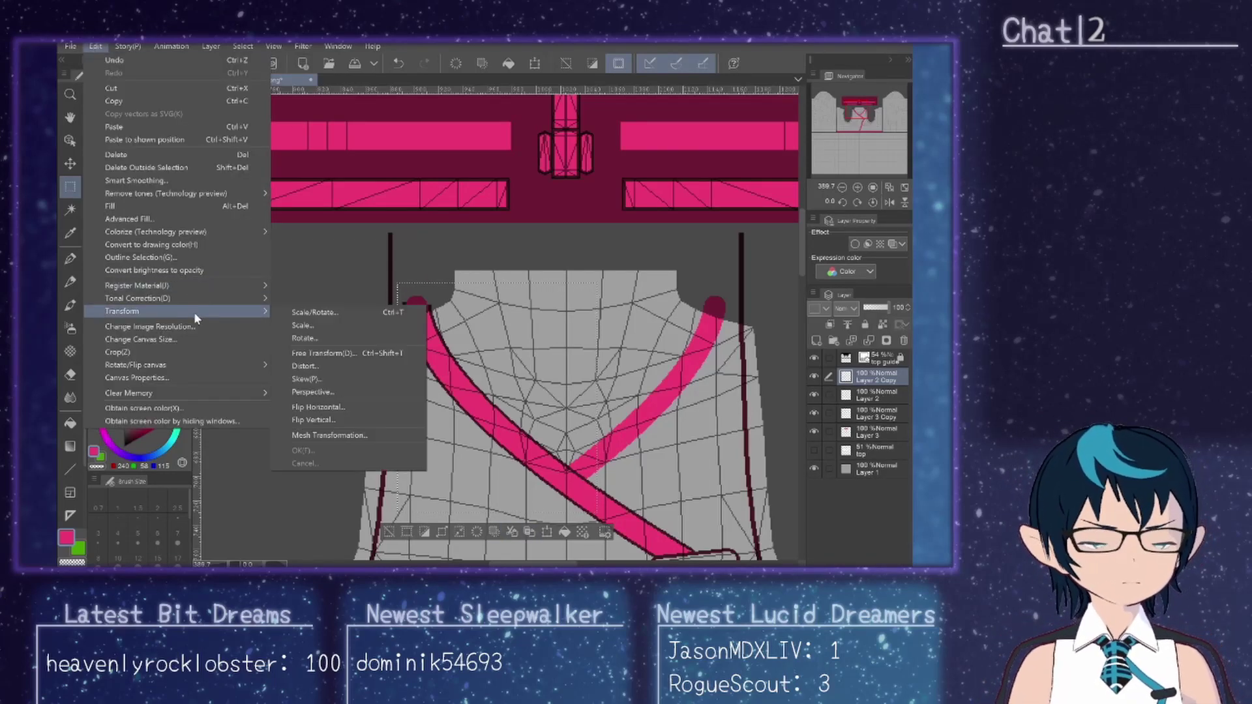
left_click(388, 407)
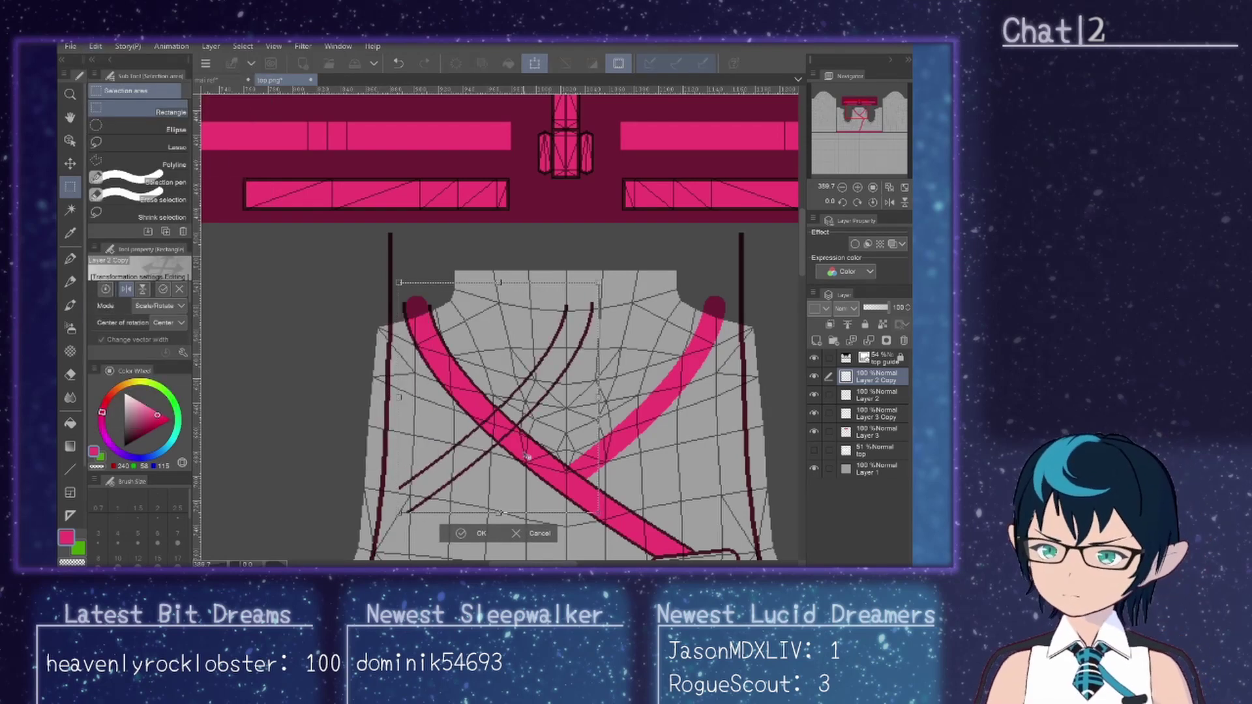
left_click_drag(539, 455, 587, 446)
left_click_drag(632, 386, 695, 364)
mouse_move(691, 314)
left_mouse_down()
mouse_move(718, 311)
mouse_move(710, 327)
left_mouse_up()
scroll(717, 311, "up", 8)
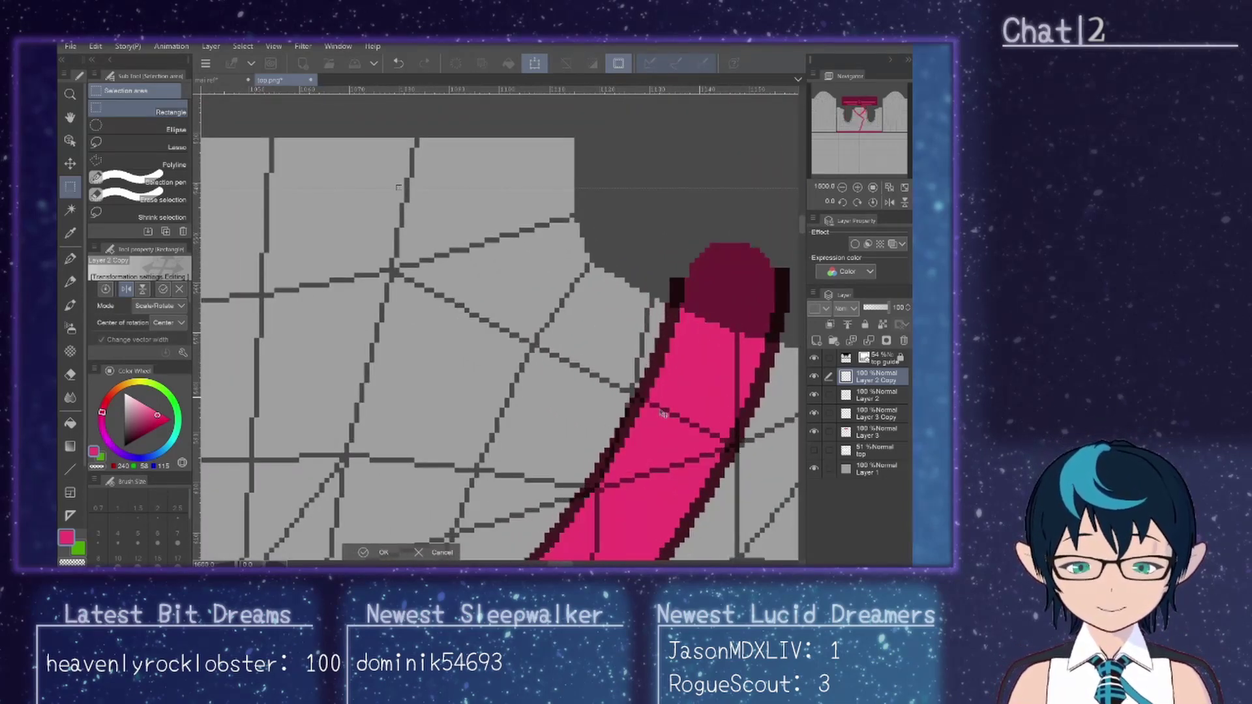
left_click(380, 552)
Step: Erase the copied strap outline's excess ends below the strap crossing with the Hard eraser and clear the selection
left_click(70, 374)
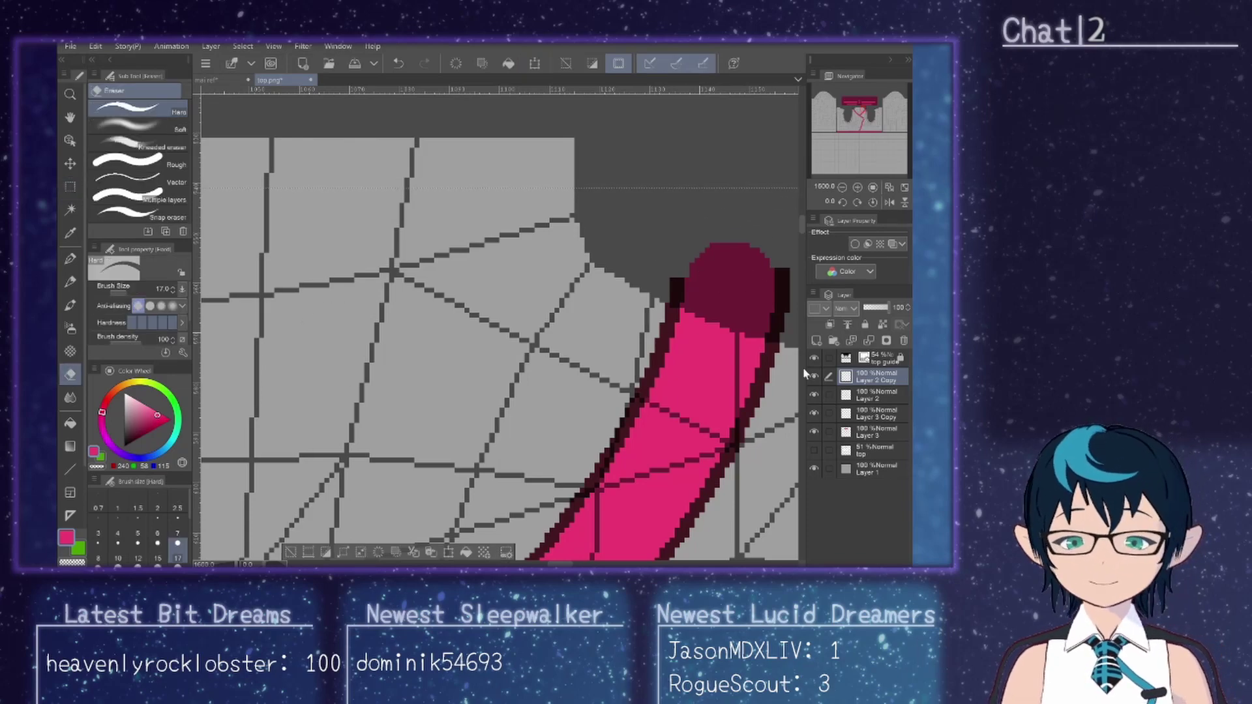
left_click_drag(801, 233, 806, 261)
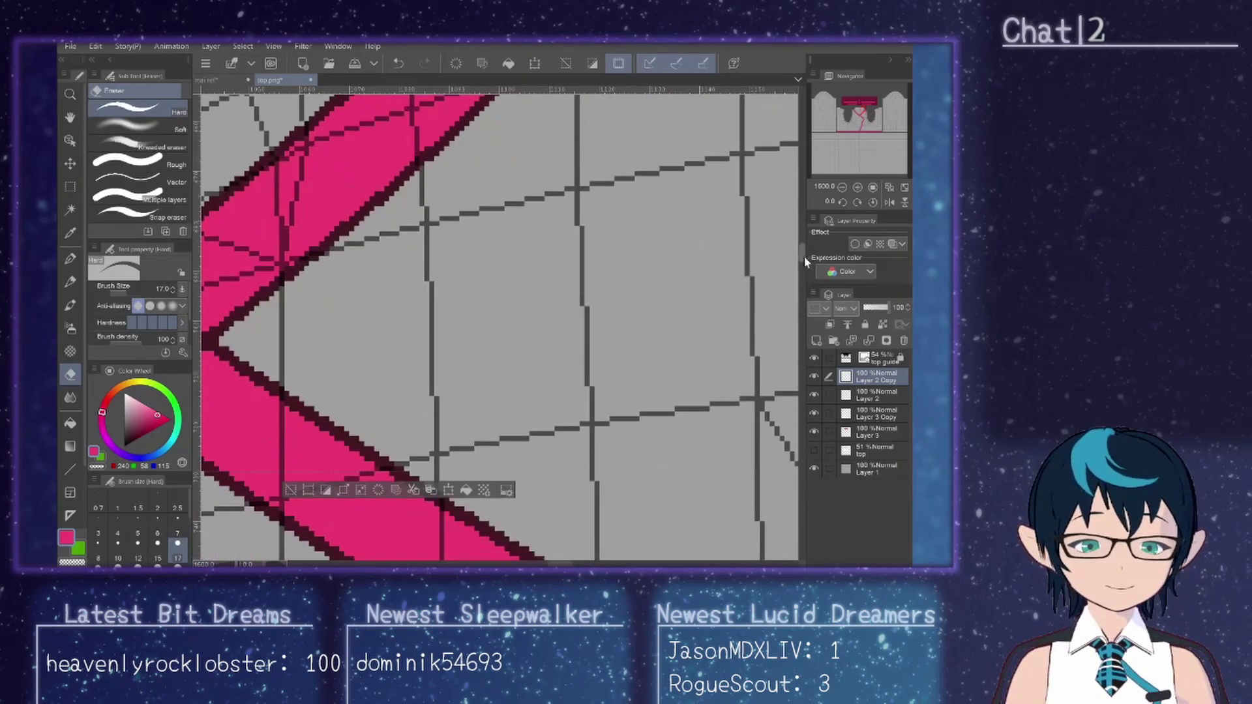
scroll(449, 326, "down", 3)
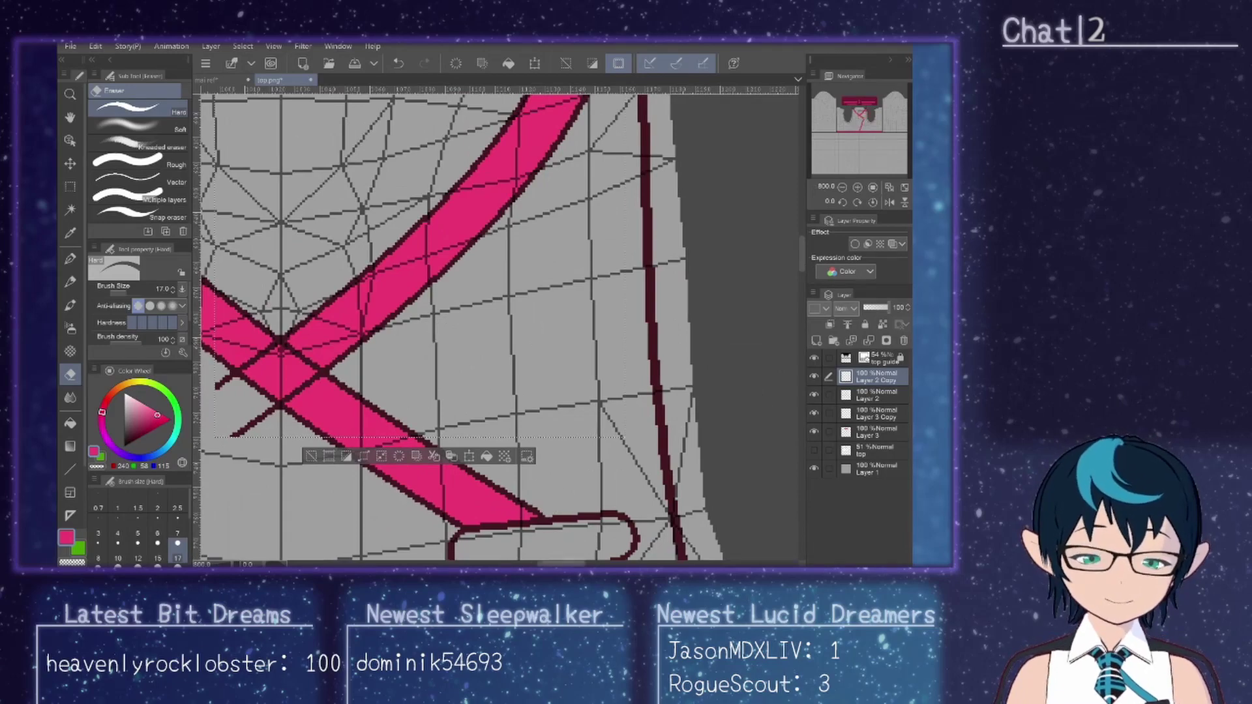
left_click_drag(281, 342, 475, 362)
scroll(449, 425, "up", 2)
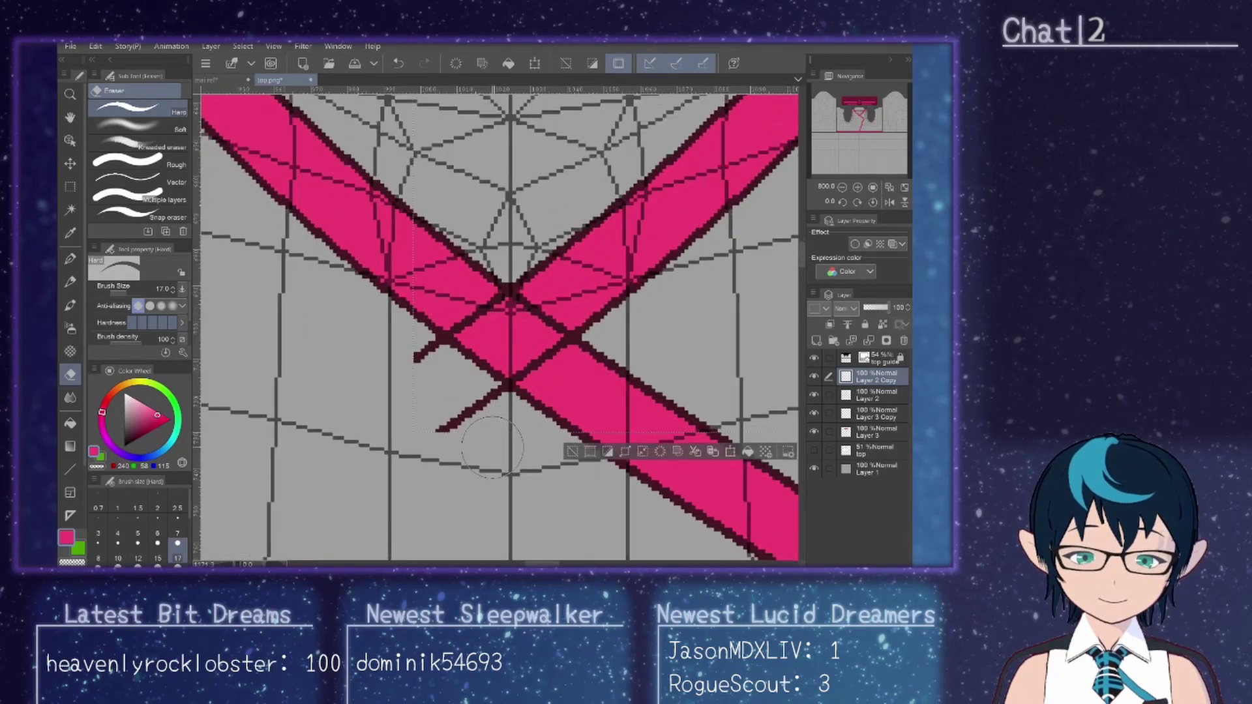
mouse_move(449, 425)
left_mouse_down()
mouse_move(564, 342)
mouse_move(560, 355)
left_mouse_up()
mouse_move(457, 317)
left_mouse_down()
mouse_move(406, 345)
mouse_move(468, 307)
left_mouse_up()
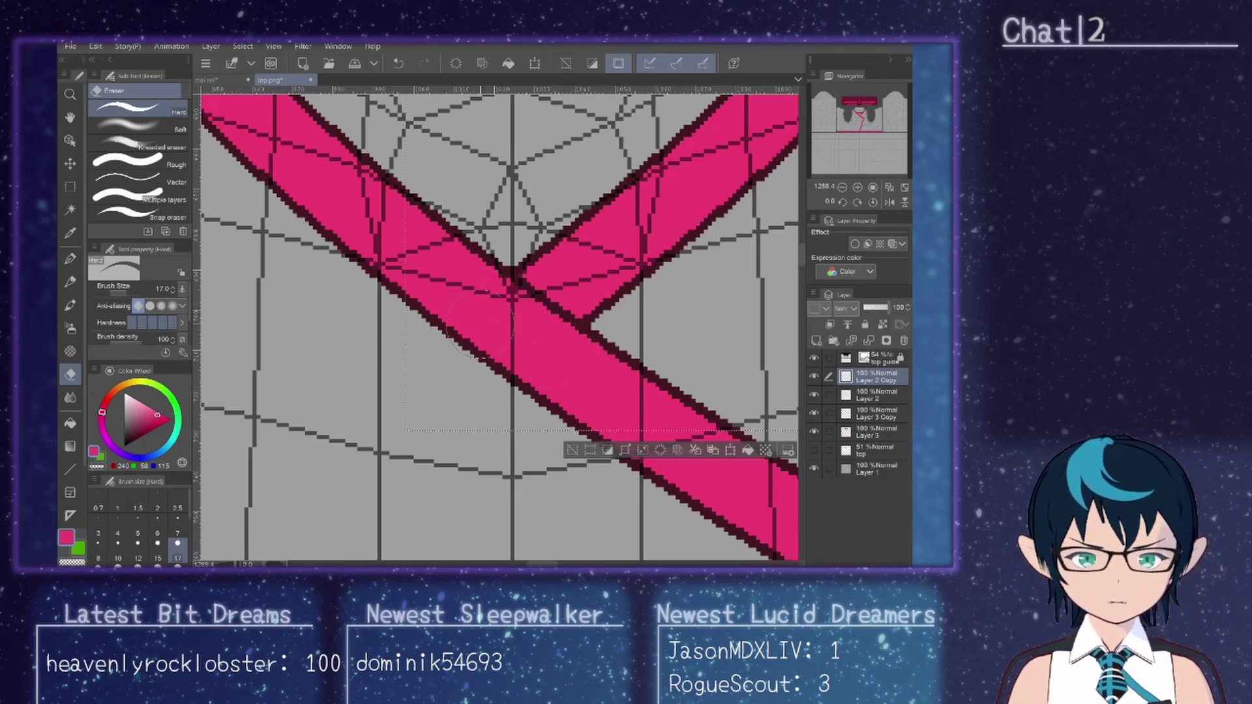
scroll(513, 371, "down", 1)
scroll(513, 370, "down", 5)
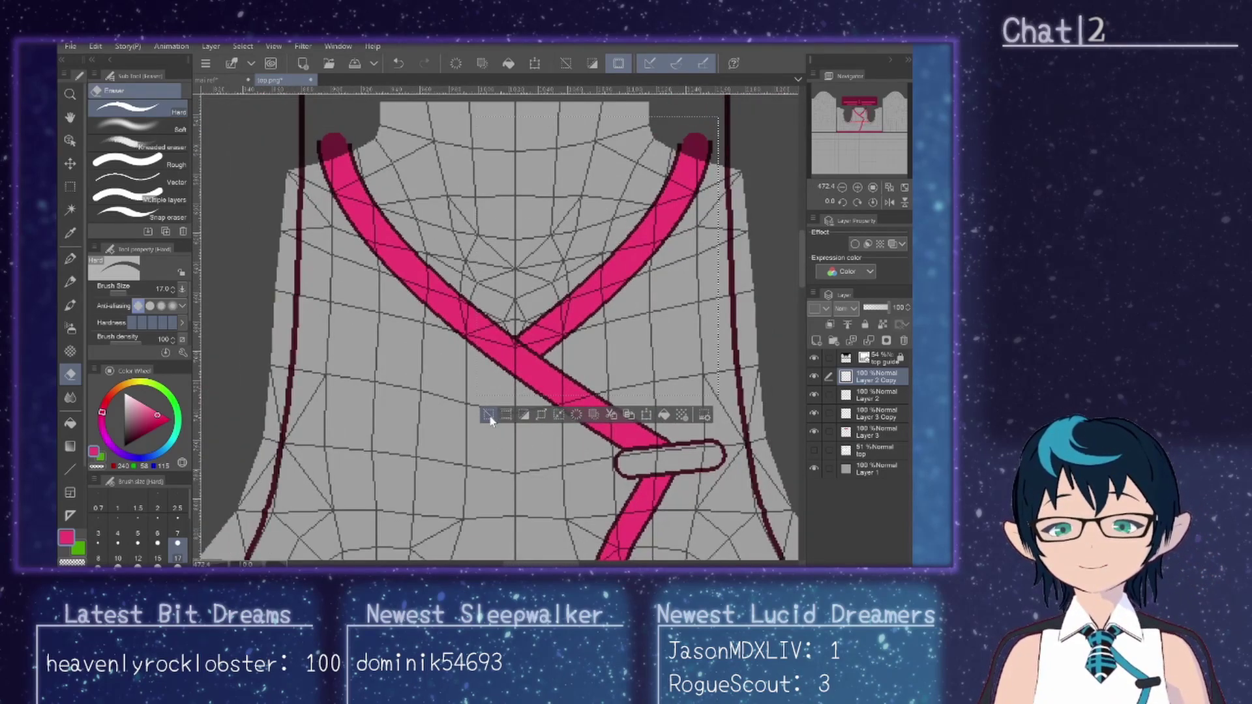
key("ctrl+d")
scroll(625, 370, "down", 3)
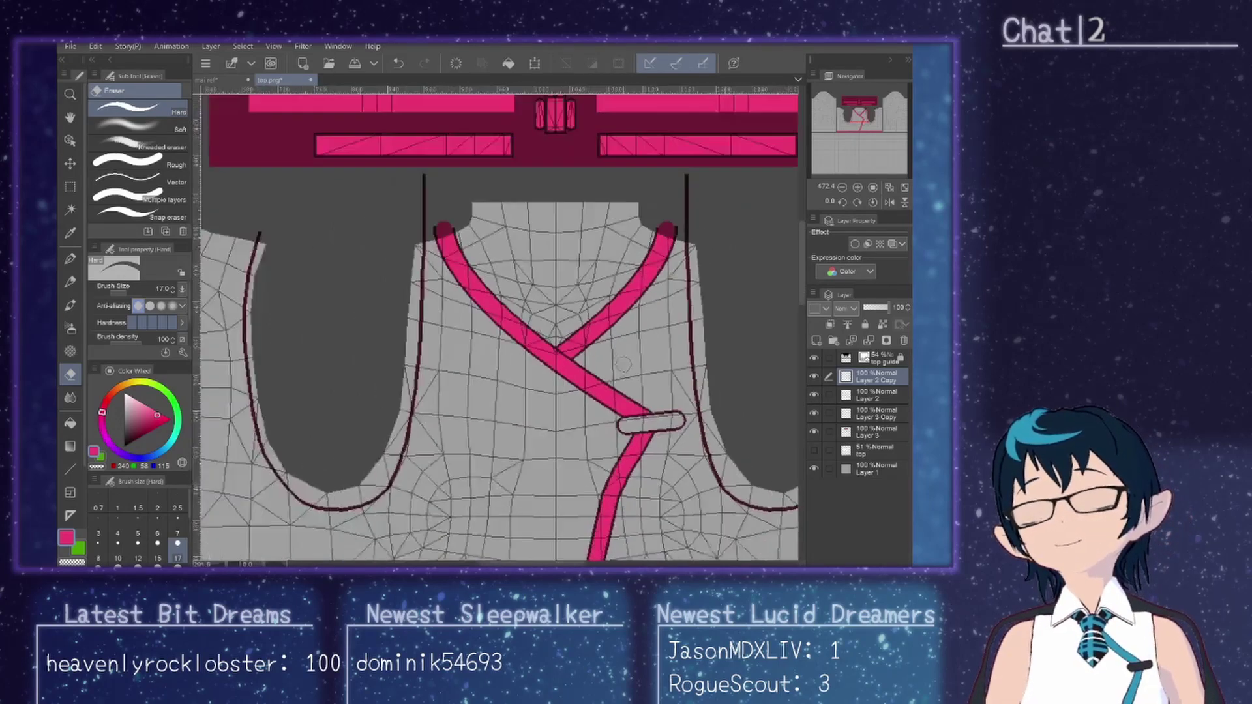
scroll(624, 370, "down", 4)
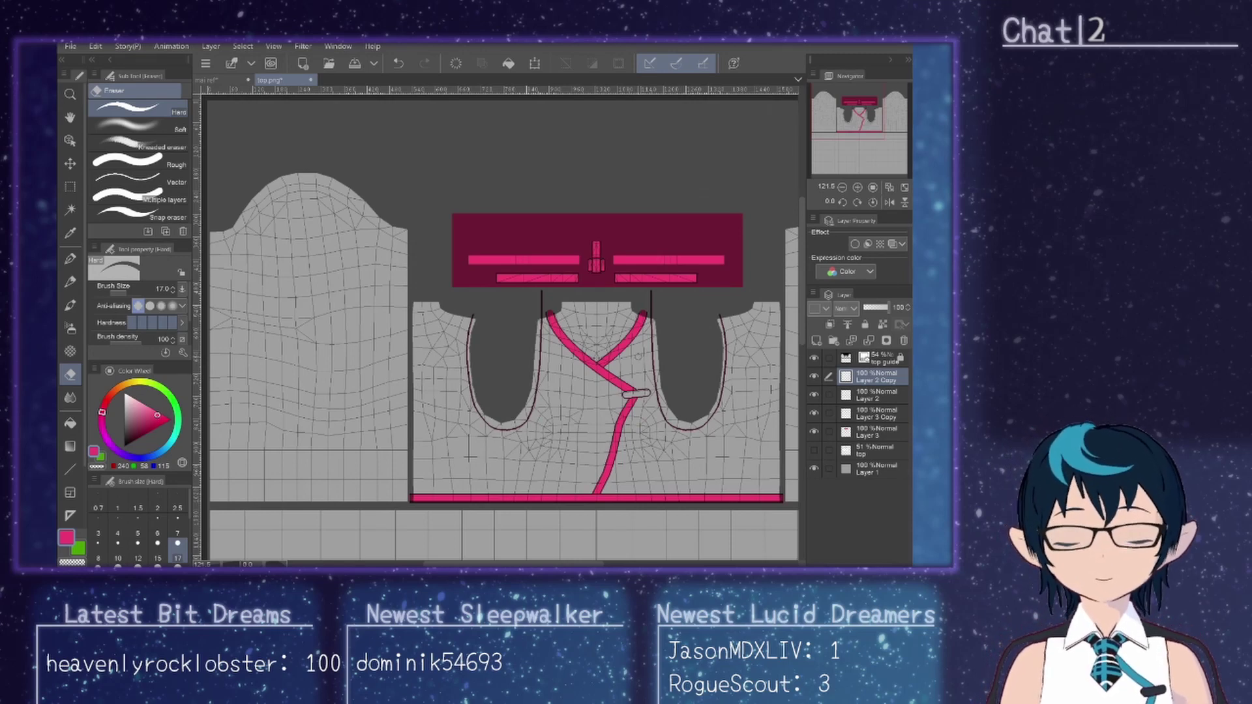
Step: Switch to the character reference drawing and compare the outfit color variants on Layer 7 Copy, Layer 7, Layer 6, Layer 8 and Layer 2
left_click(225, 79)
scroll(574, 375, "down", 5)
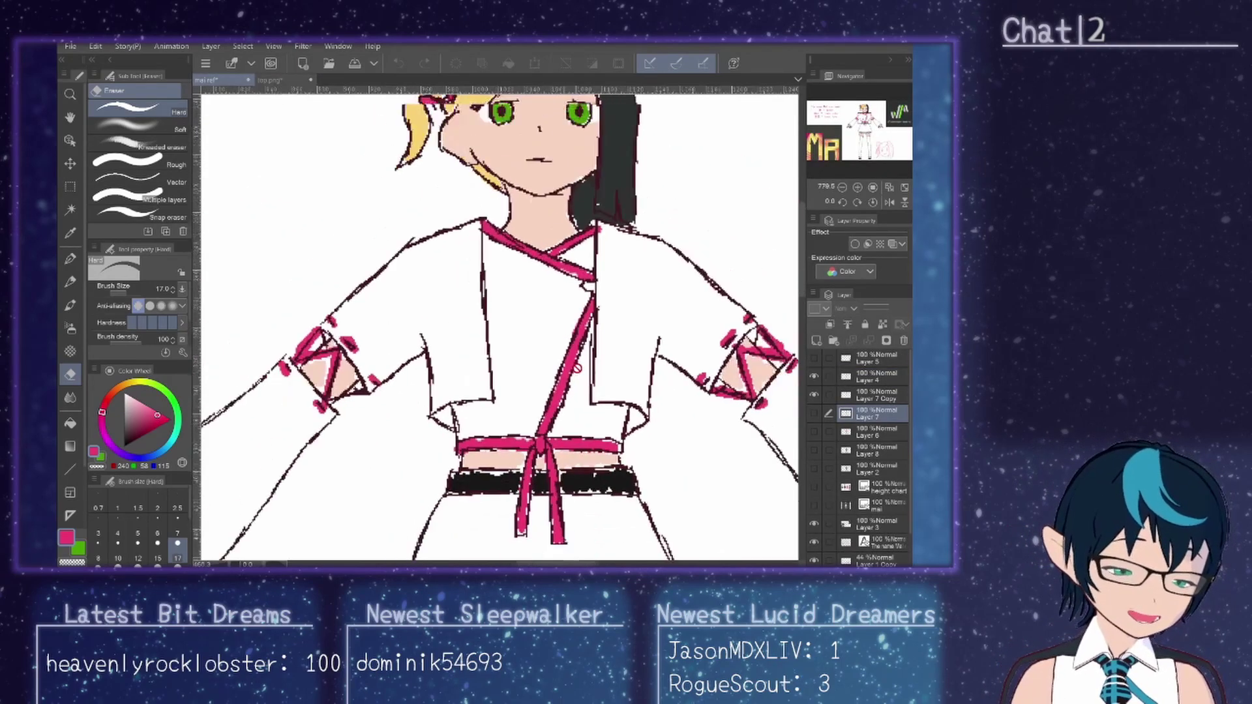
scroll(573, 375, "down", 2)
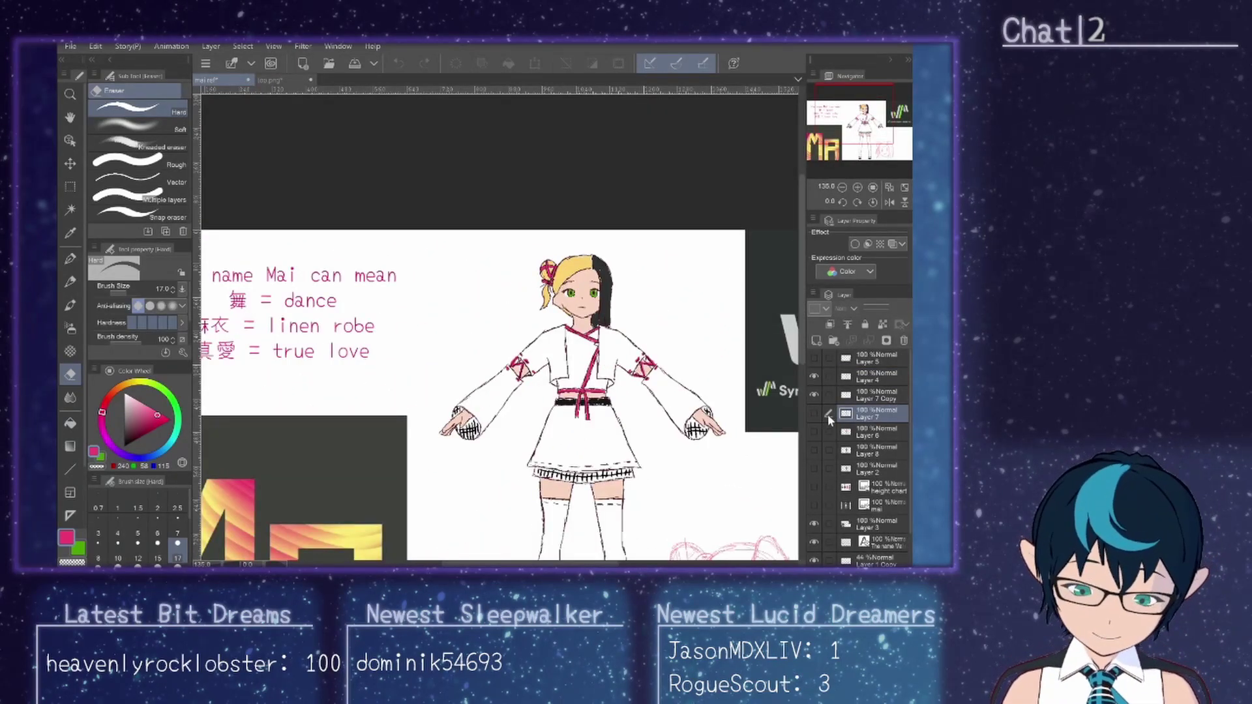
left_click(812, 394)
left_click(815, 411)
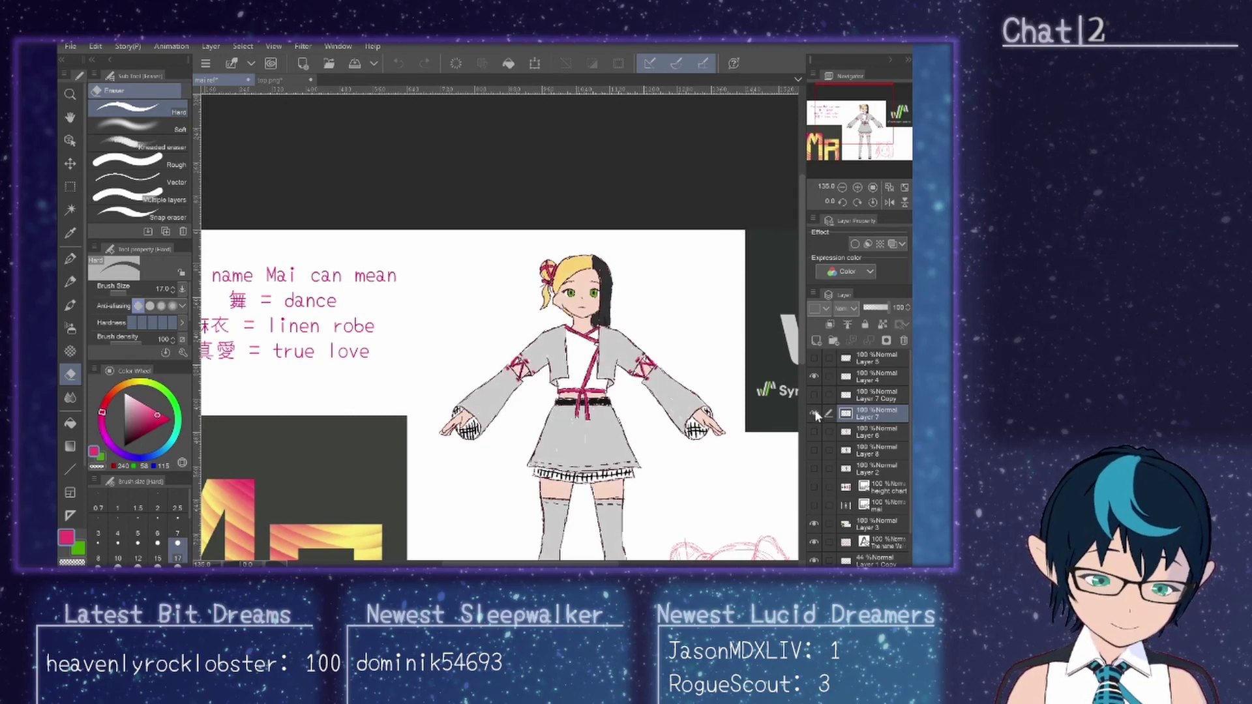
left_click(816, 413)
left_click(815, 430)
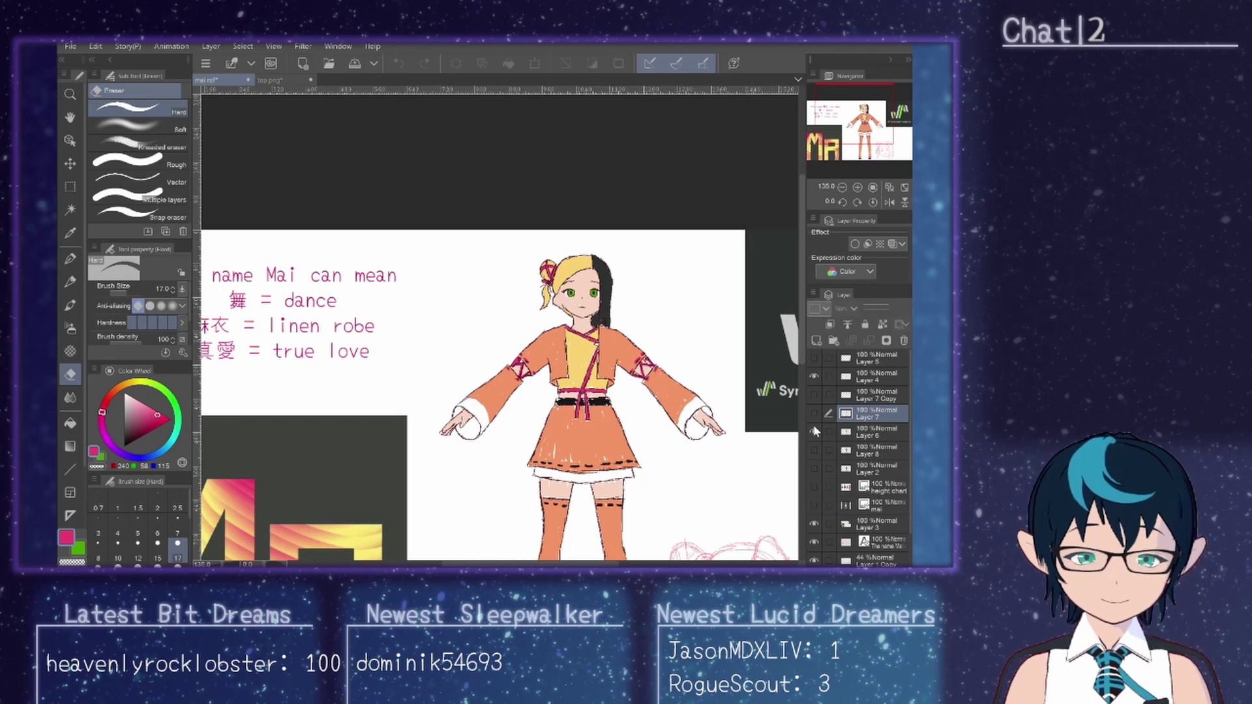
left_click(814, 430)
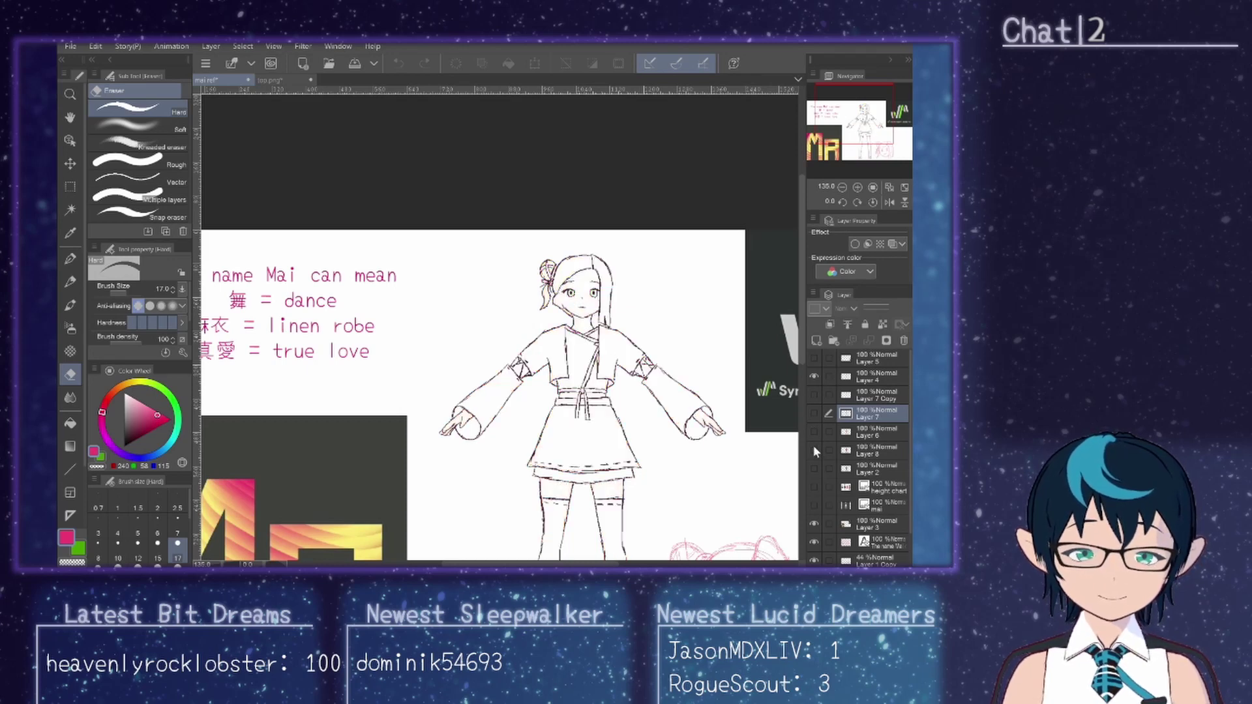
left_click(813, 449)
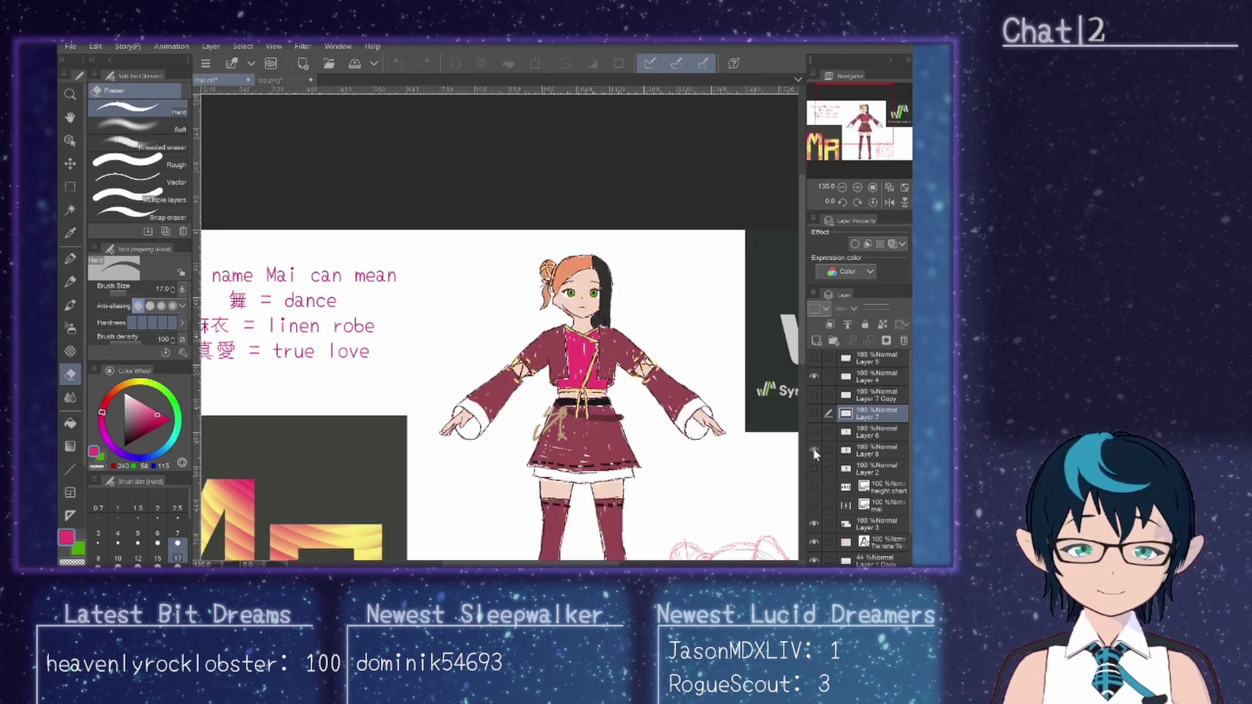
left_click(813, 449)
left_click(816, 465)
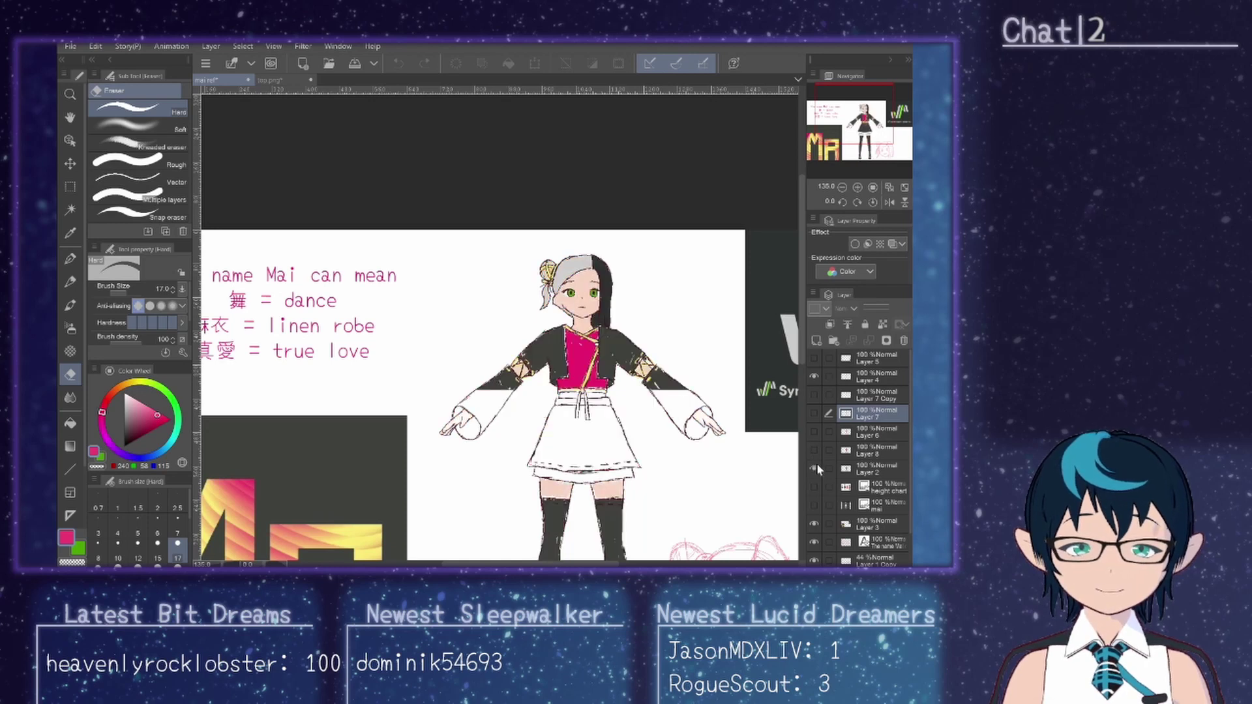
left_click(816, 463)
left_click(813, 450)
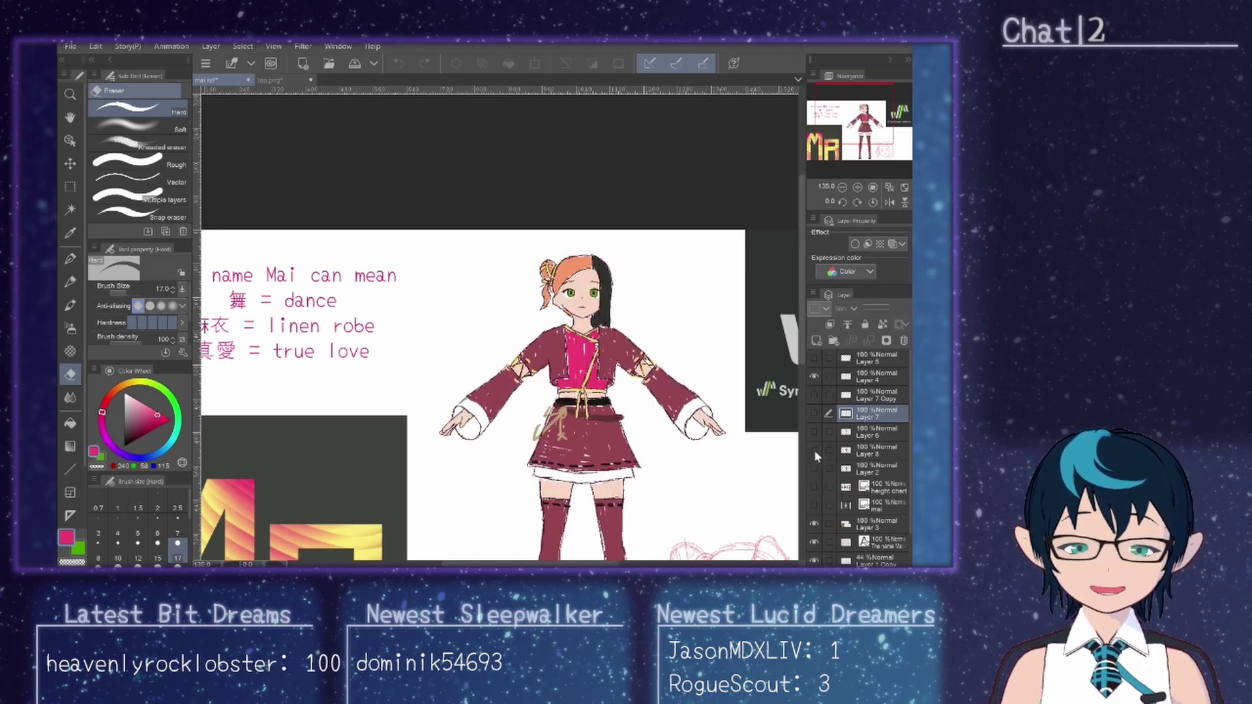
left_click(814, 450)
Step: Show the Layer 6 color variant and sample the jacket's orange as the drawing color
left_click(813, 433)
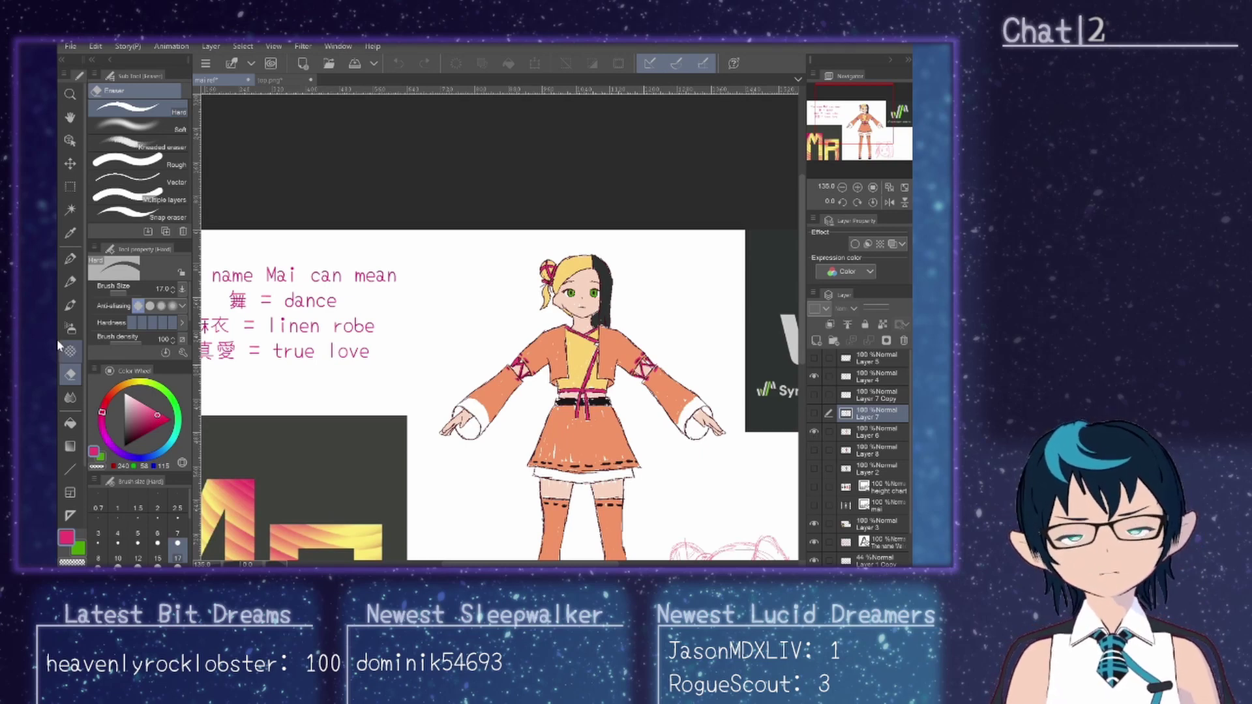
left_click(70, 233)
left_click(550, 336)
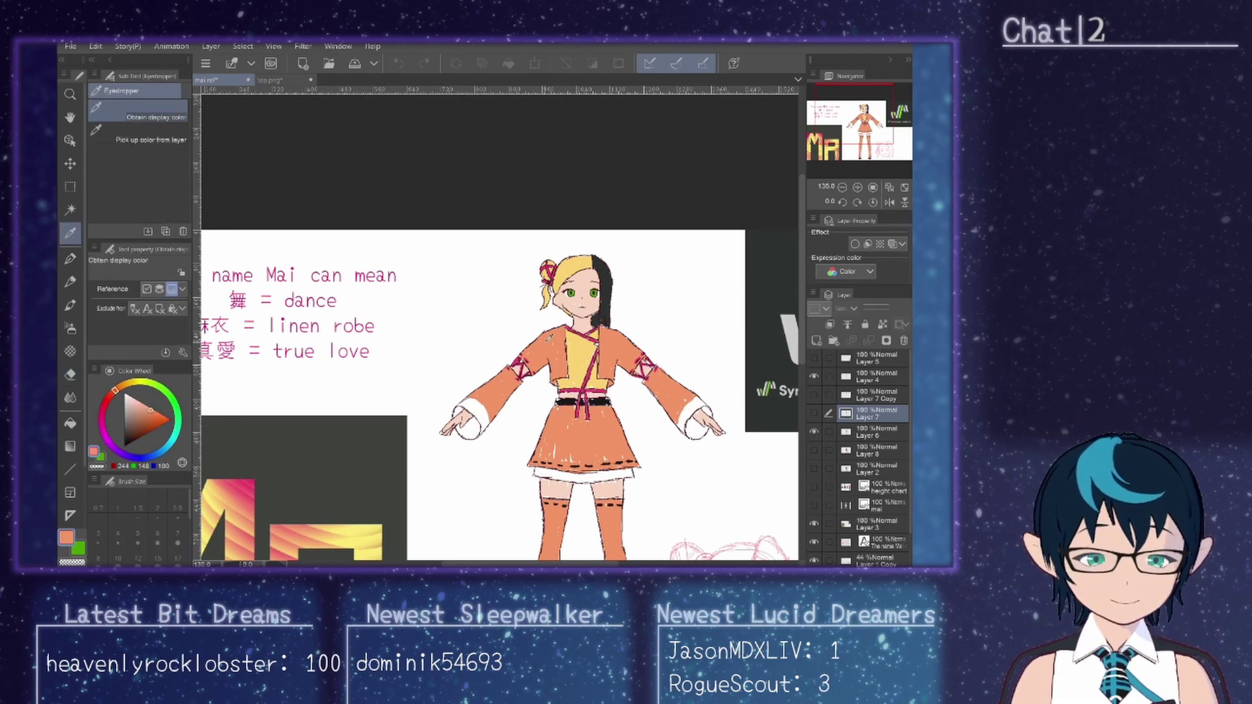
Step: Return to the top.png document and add a new layer directly above Layer 3
left_click(269, 80)
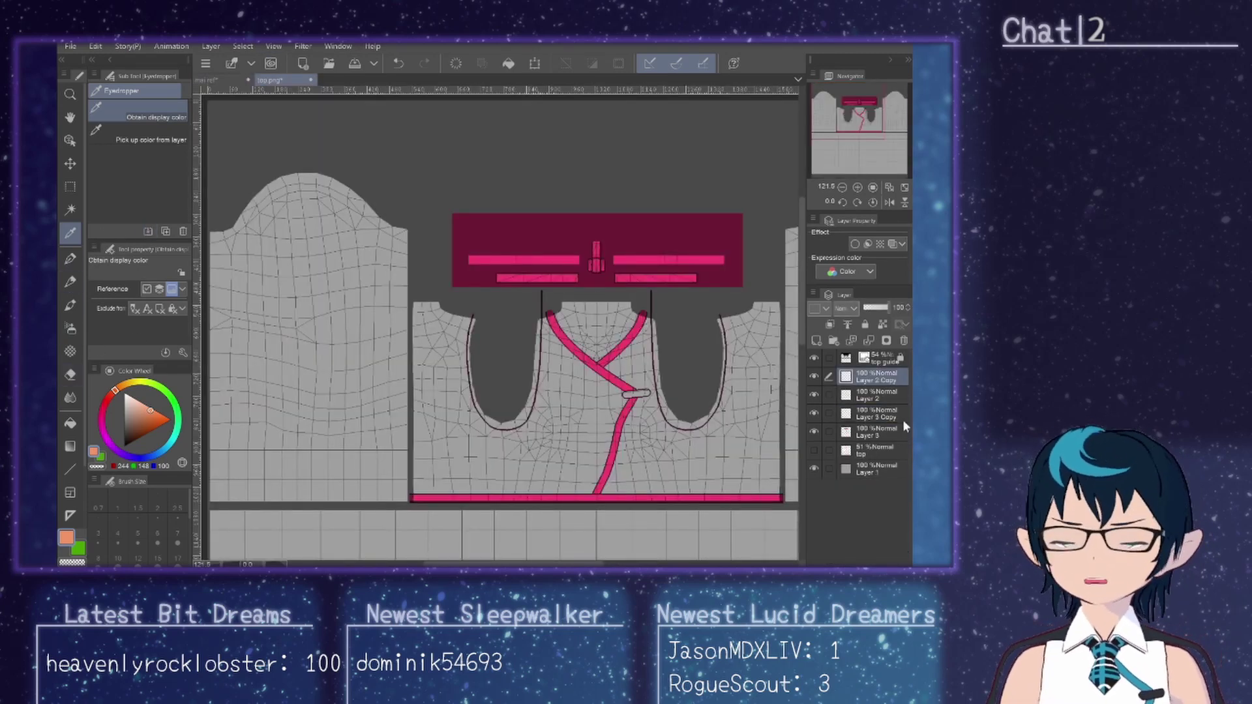
left_click(871, 434)
left_click(816, 340)
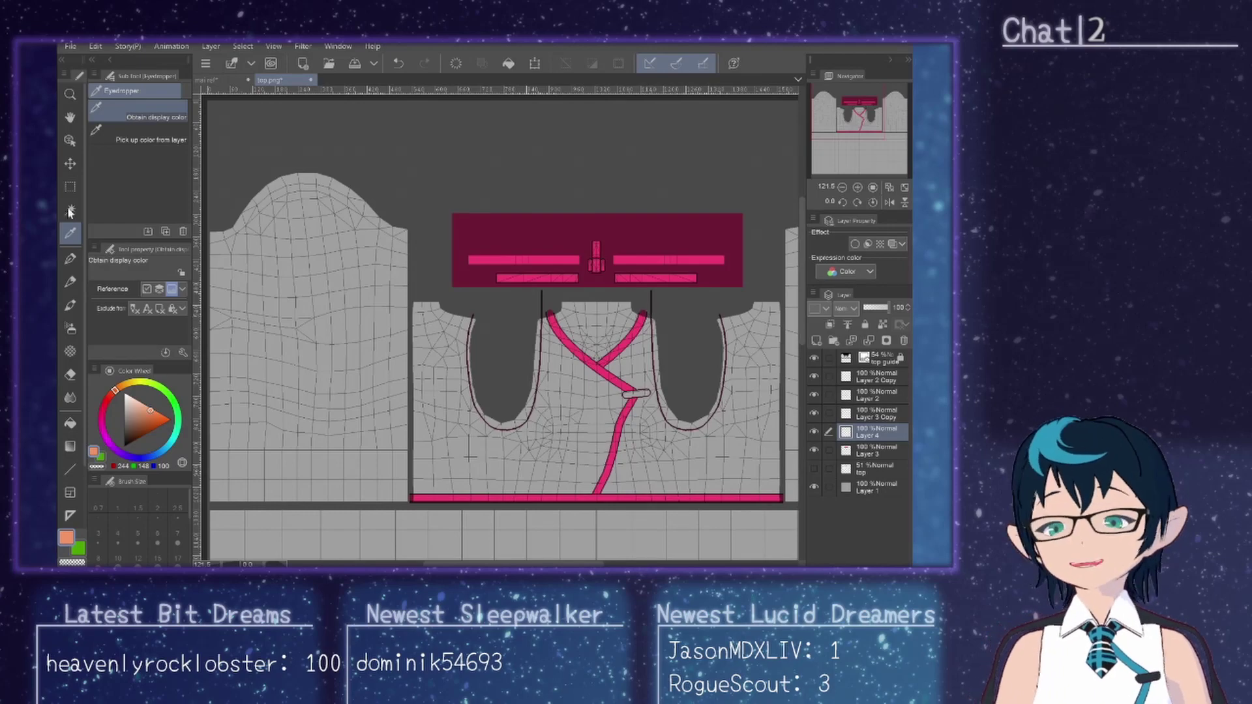
Step: Hide the top guide layer, paint orange beside the clasp and adjoining straps with the G-pen at size 7, and move Layer 4 below Layer 3
left_click(71, 258)
scroll(742, 400, "up", 3)
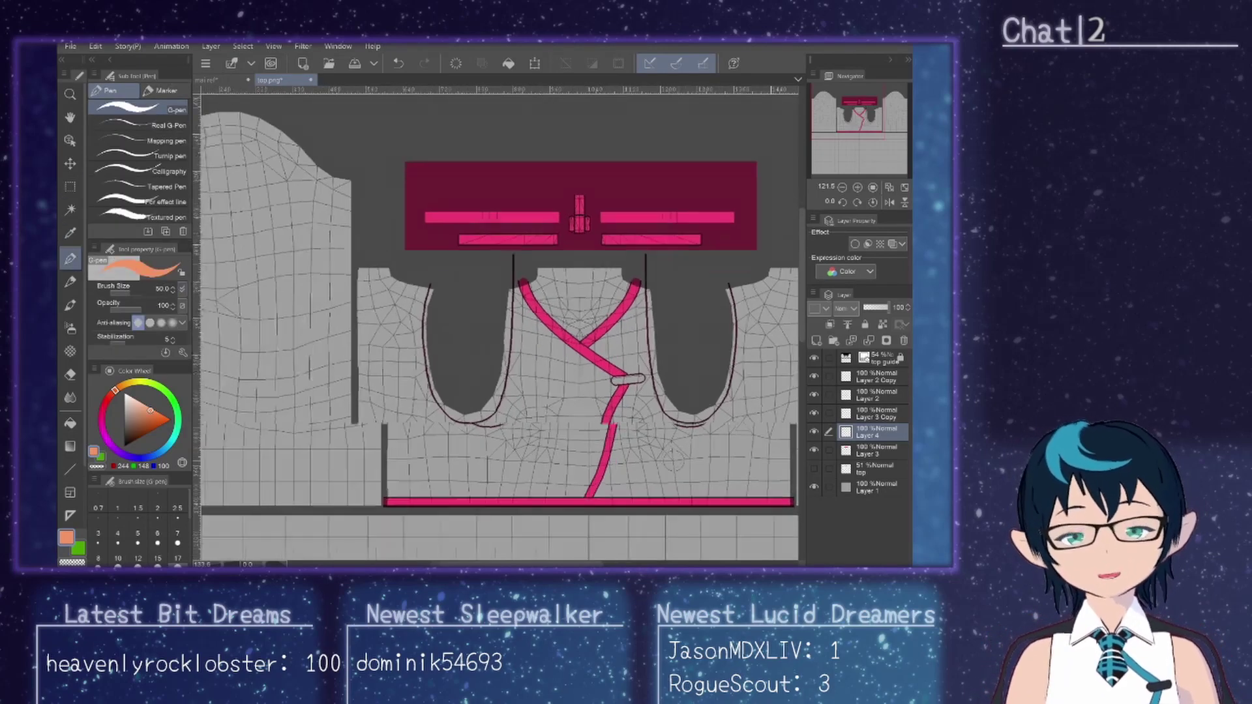
scroll(496, 365, "up", 3)
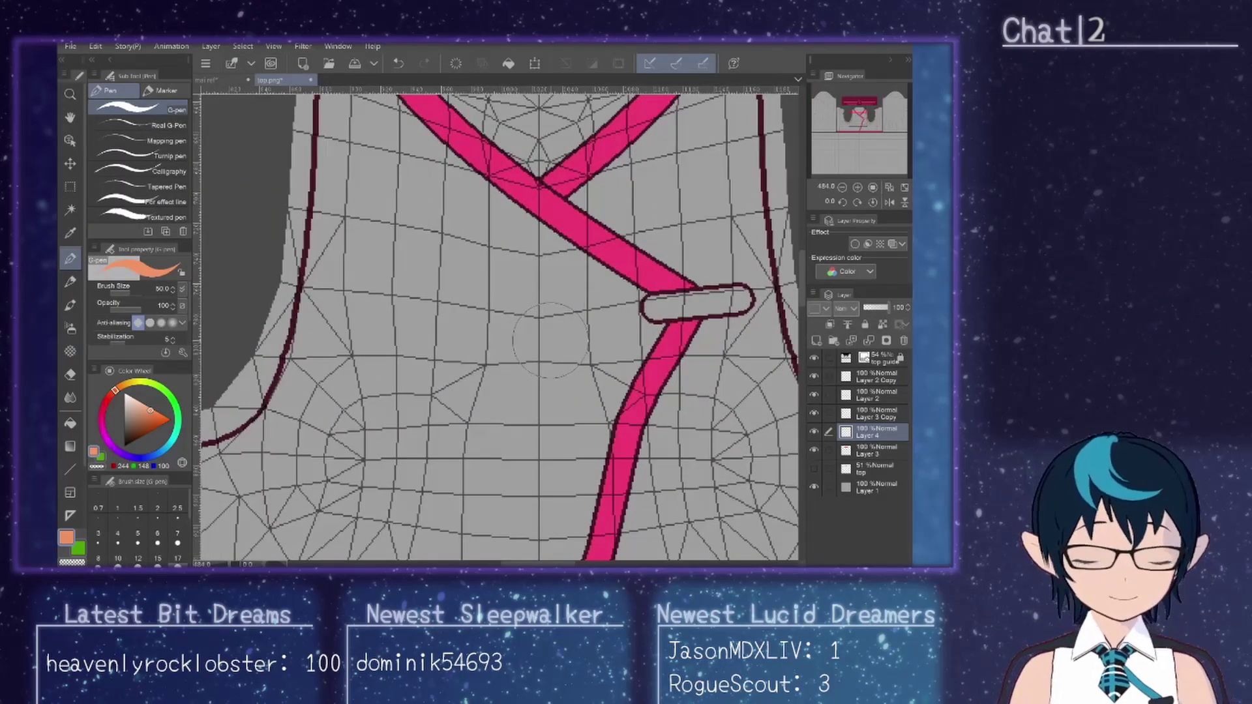
scroll(547, 343, "up", 3)
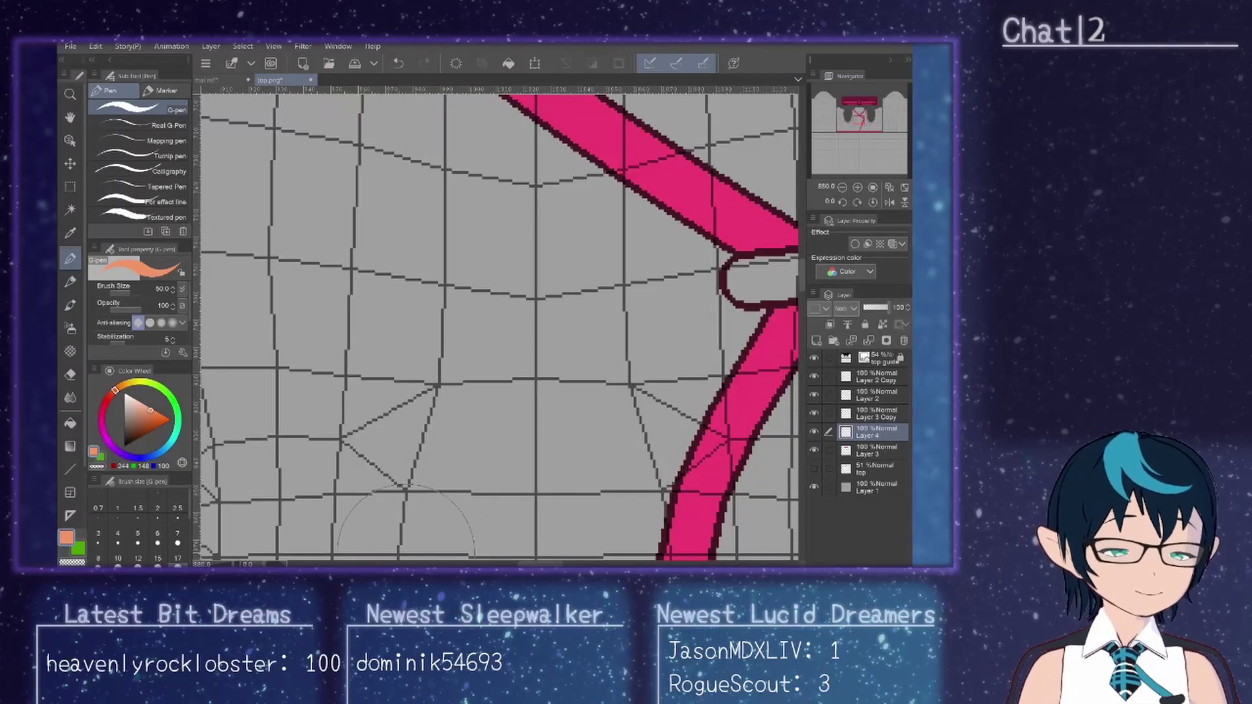
left_click(178, 534)
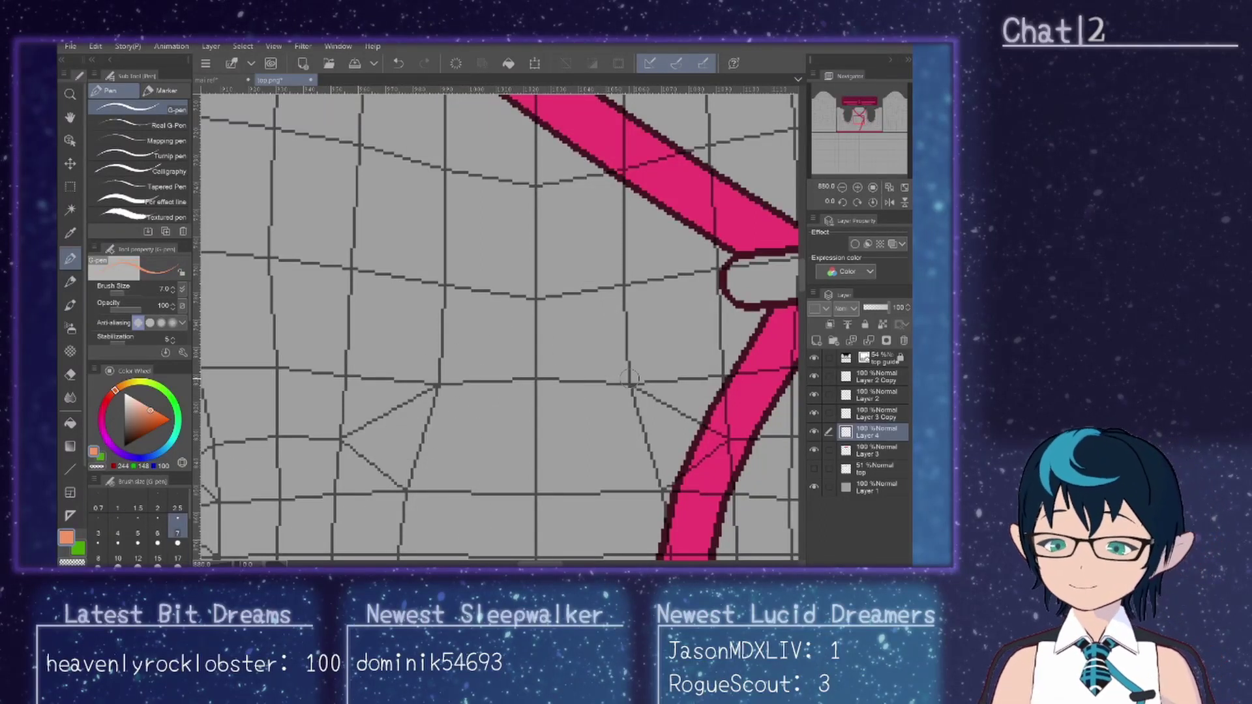
left_click(813, 358)
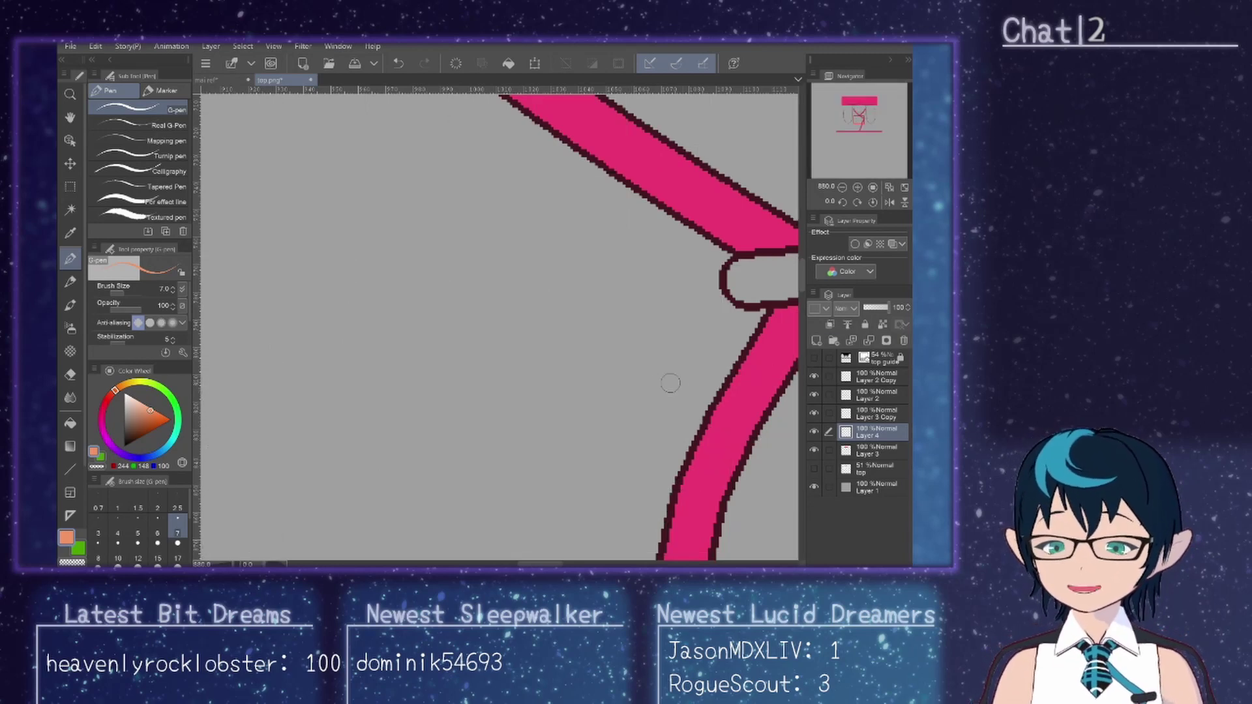
mouse_move(736, 333)
left_mouse_down()
mouse_move(740, 316)
mouse_move(729, 353)
mouse_move(711, 272)
mouse_move(724, 258)
mouse_move(706, 258)
left_mouse_up()
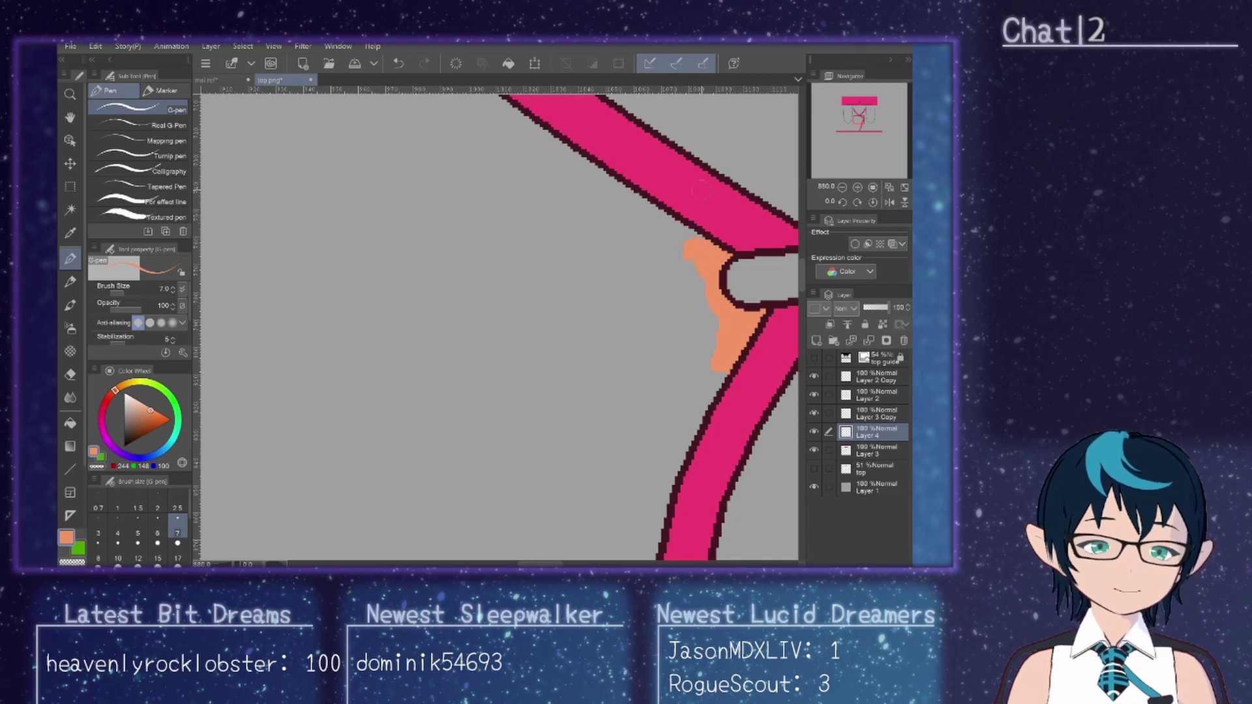
left_click_drag(712, 388, 694, 421)
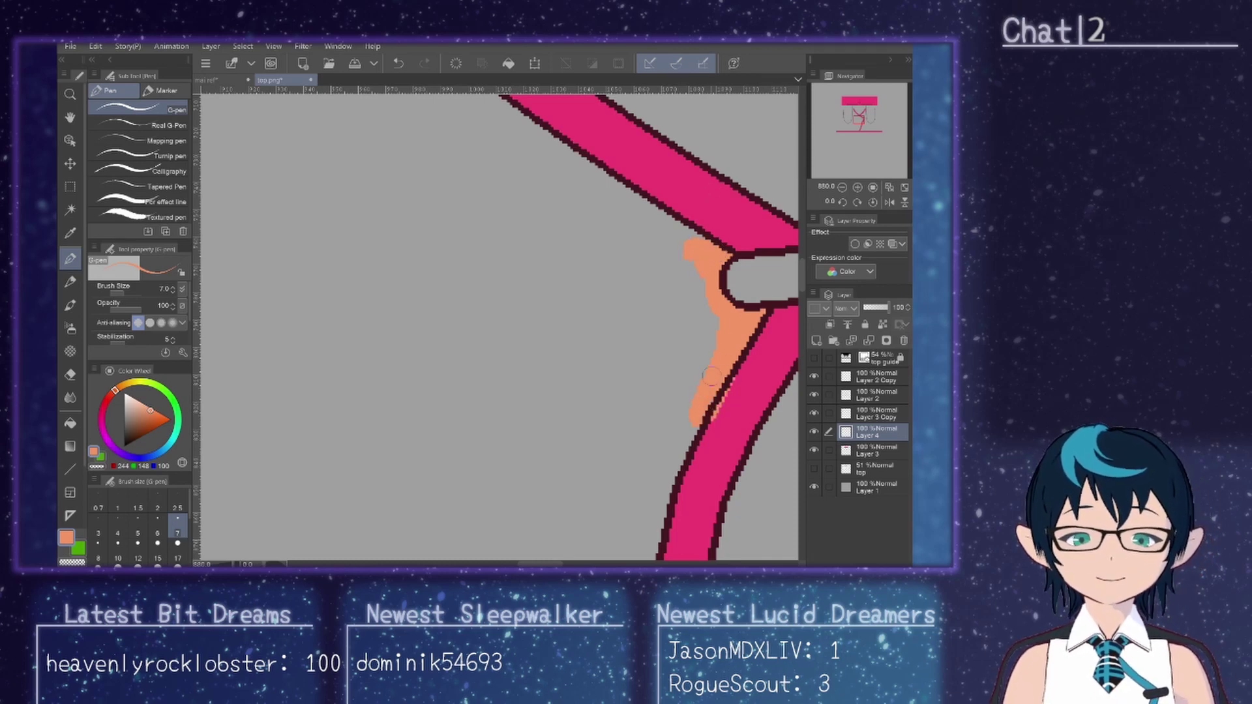
key("ctrl+[")
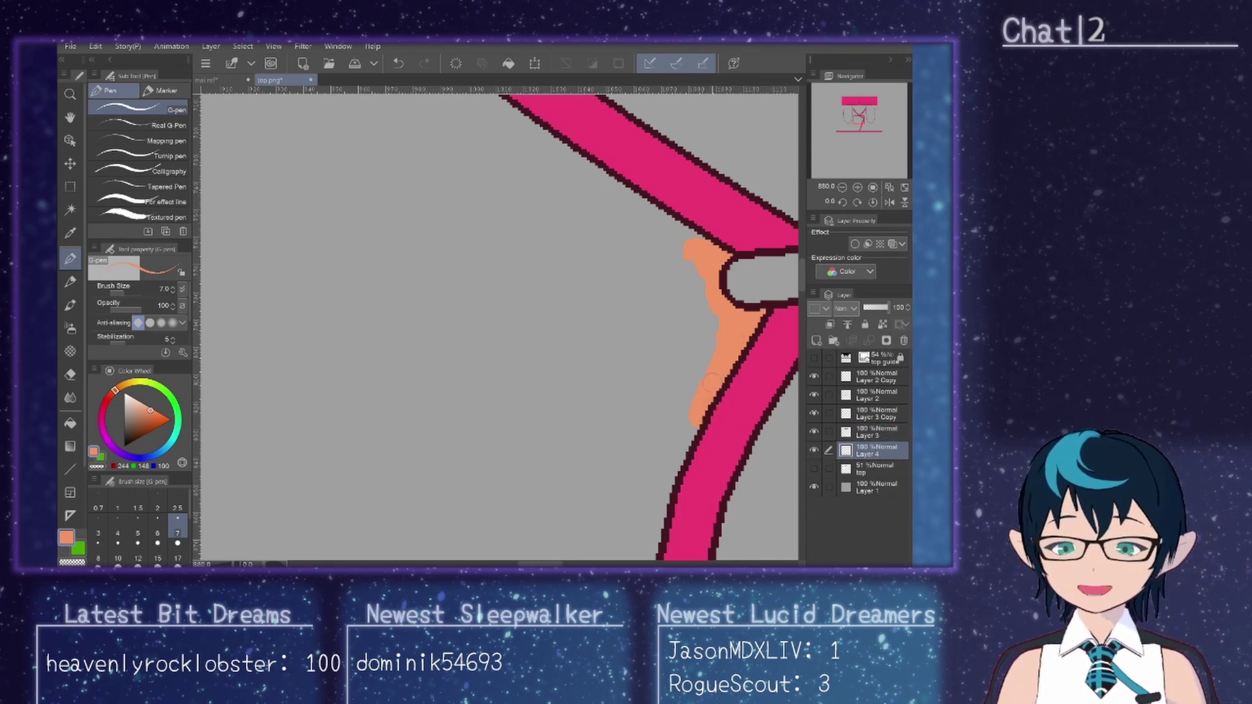
mouse_move(678, 425)
left_mouse_down()
mouse_move(707, 349)
mouse_move(693, 405)
mouse_move(697, 268)
mouse_move(691, 329)
mouse_move(690, 280)
left_mouse_up()
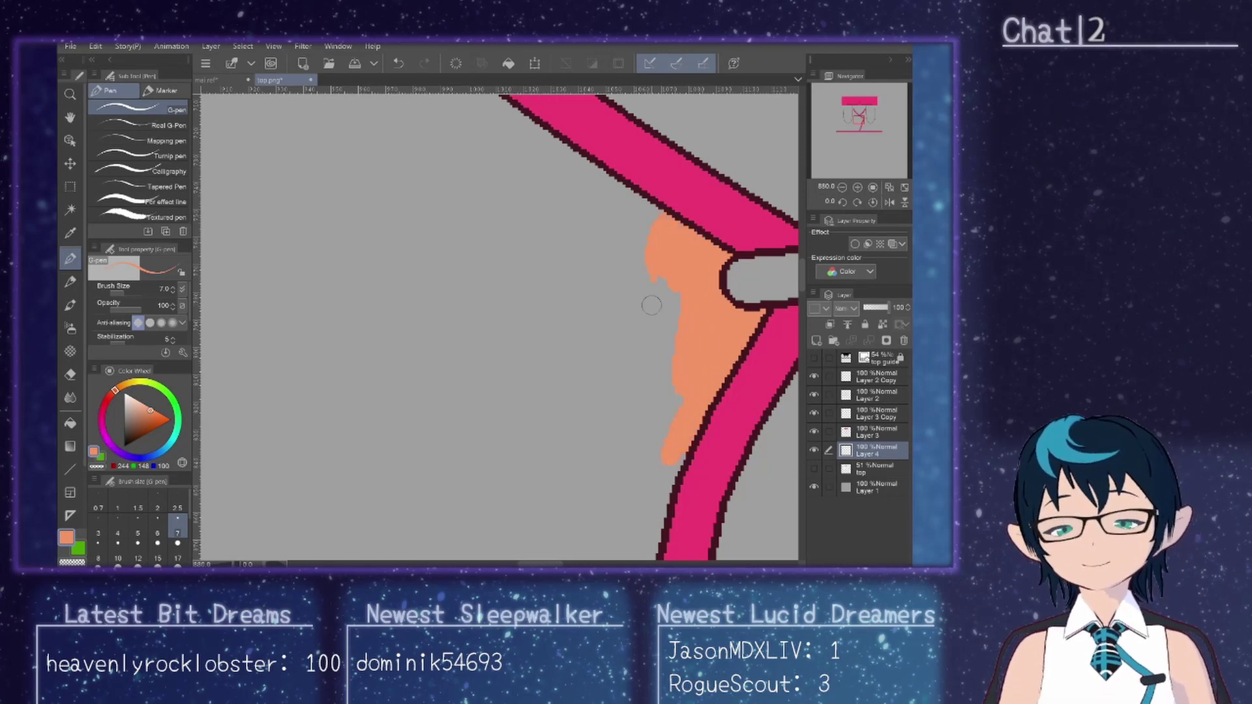
Step: Enlarge the G-pen to size 50 and paint the area left of the lower strap orange, from the crossing down to the hem band
scroll(651, 305, "down", 5)
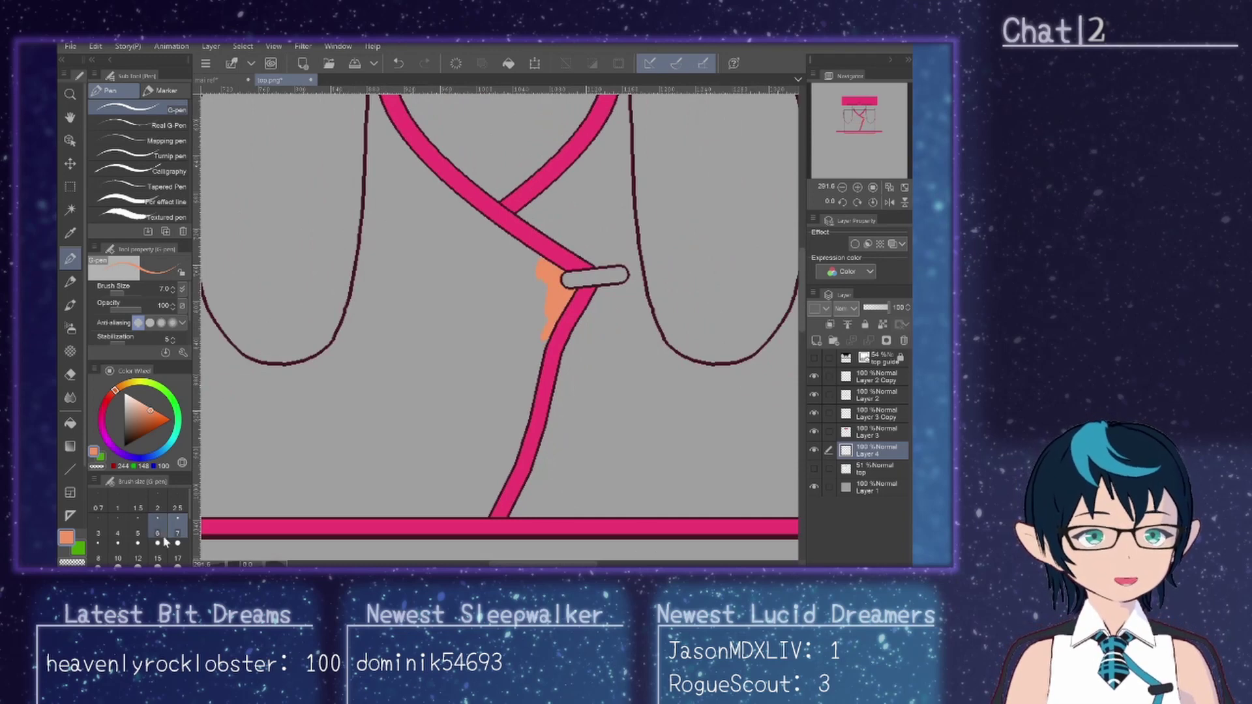
left_click(178, 551)
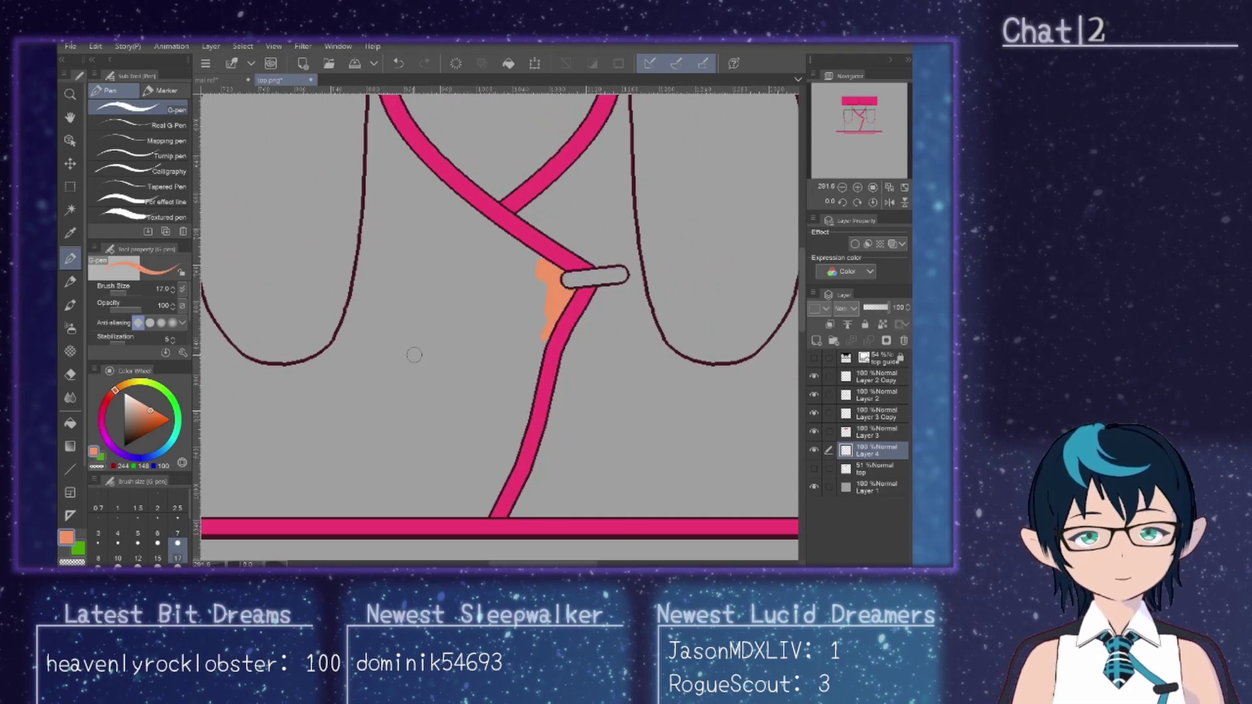
key("bracketright")
key("bracketright")
key("bracketright")
key("bracketright")
key("bracketright")
mouse_move(526, 300)
left_mouse_down()
mouse_move(530, 274)
mouse_move(512, 372)
mouse_move(498, 356)
left_mouse_up()
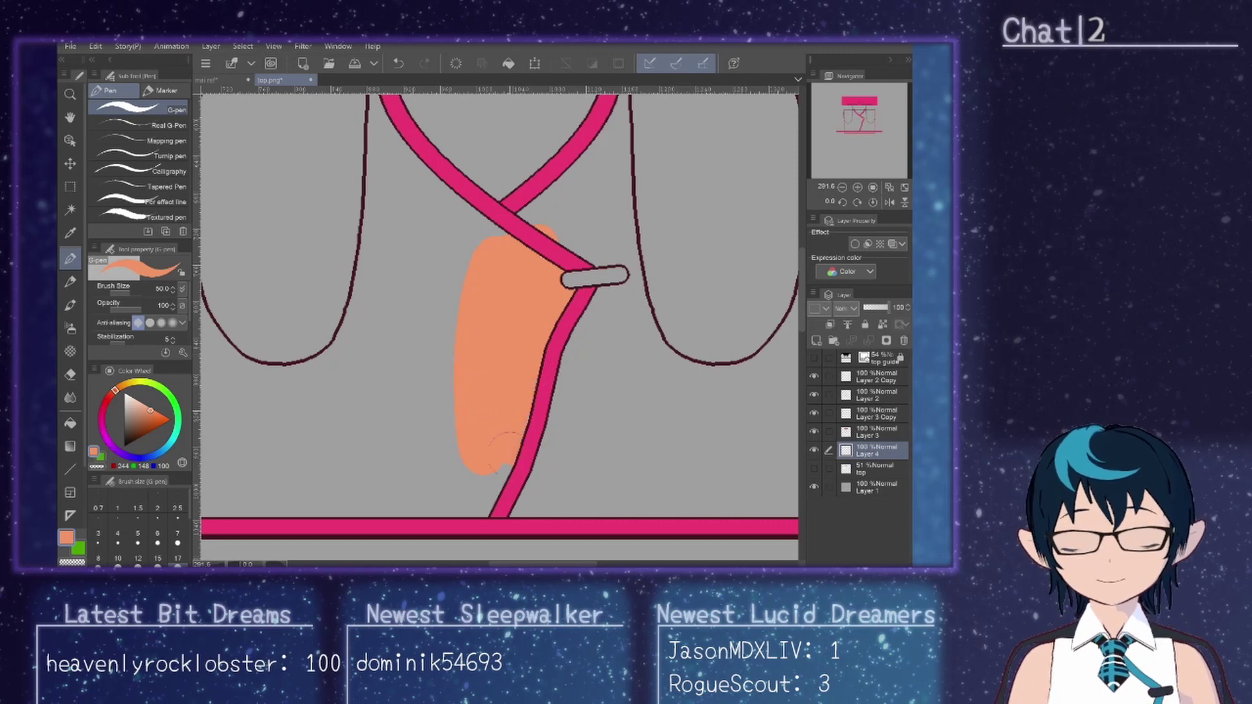
mouse_move(491, 486)
left_mouse_down()
mouse_move(427, 495)
mouse_move(466, 274)
mouse_move(462, 225)
left_mouse_up()
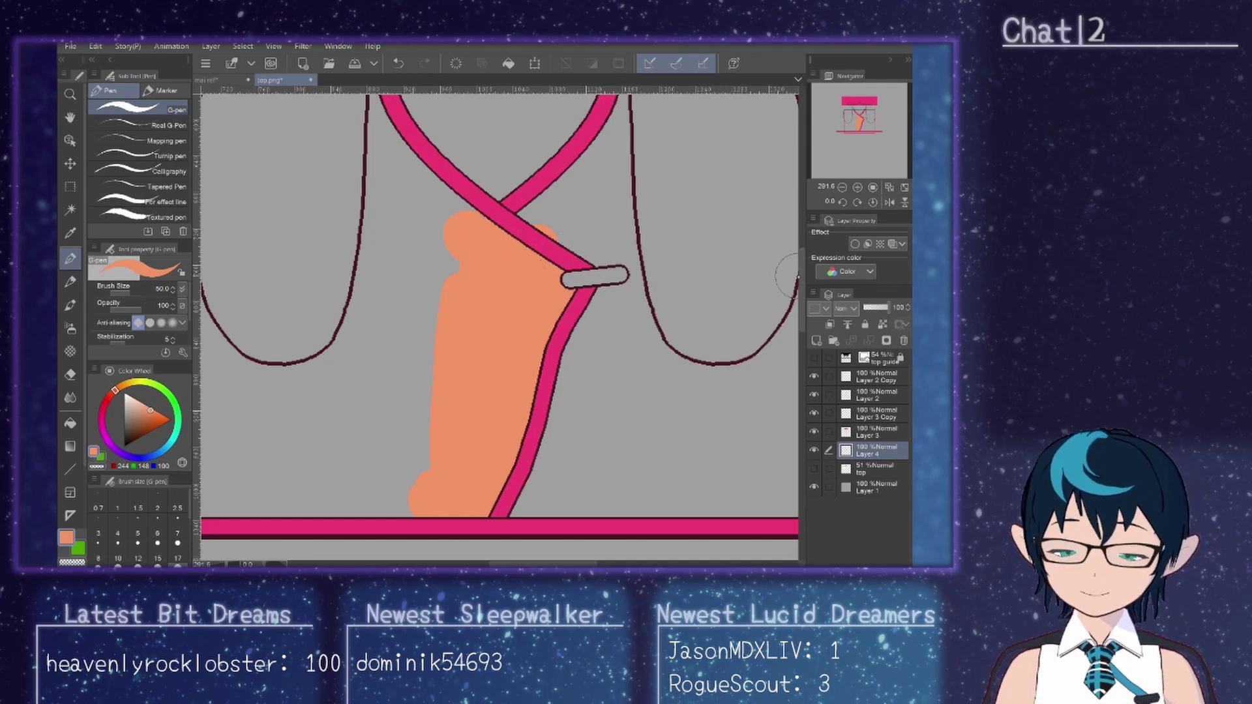
Step: Paint orange around the clasp and from the upper strap to the right armhole outline, and erase the overspill with the Hard eraser at size 17
scroll(525, 324, "up", 3)
mouse_move(525, 324)
left_mouse_down()
mouse_move(567, 293)
mouse_move(581, 313)
mouse_move(607, 241)
mouse_move(551, 370)
left_mouse_up()
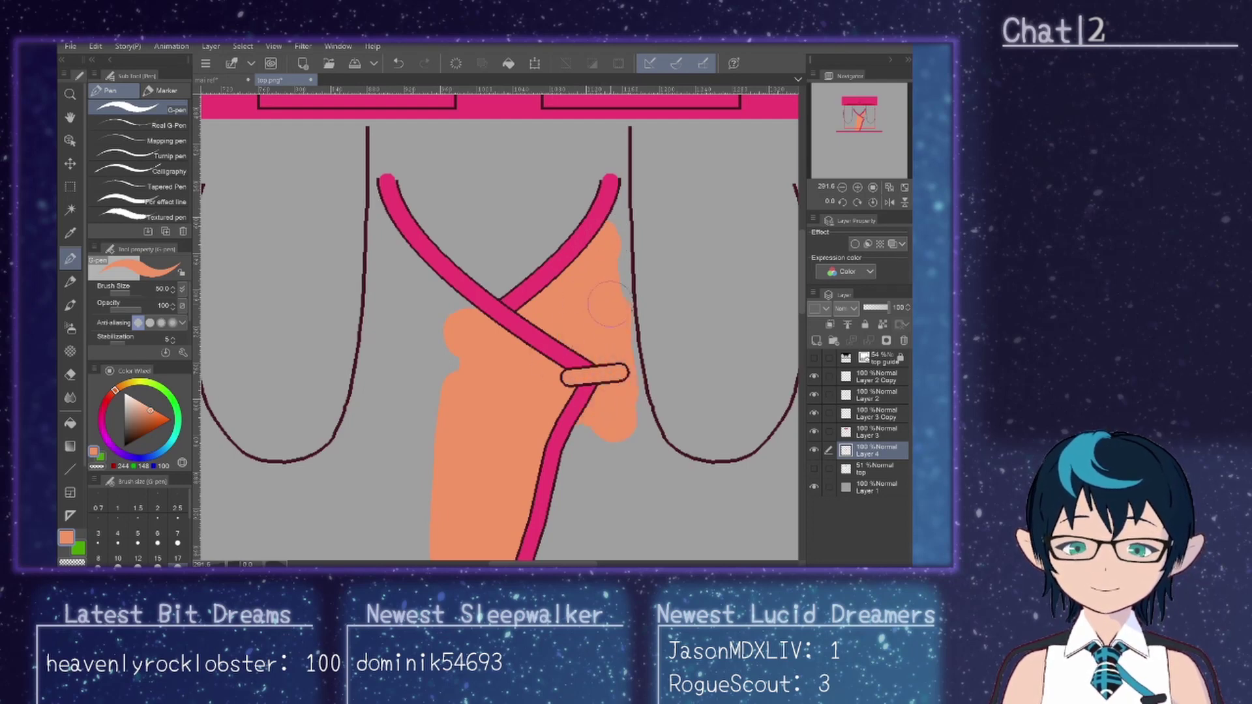
mouse_move(610, 303)
left_mouse_down()
mouse_move(617, 236)
mouse_move(610, 252)
mouse_move(646, 218)
left_mouse_up()
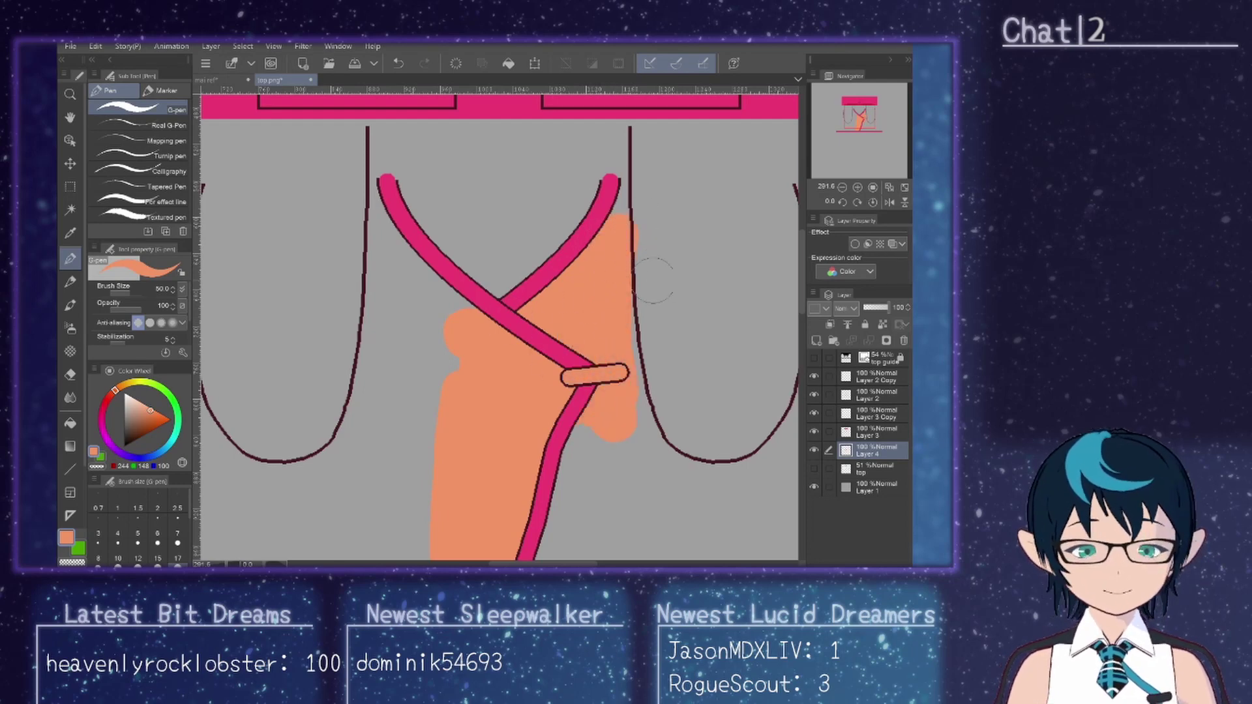
key("e")
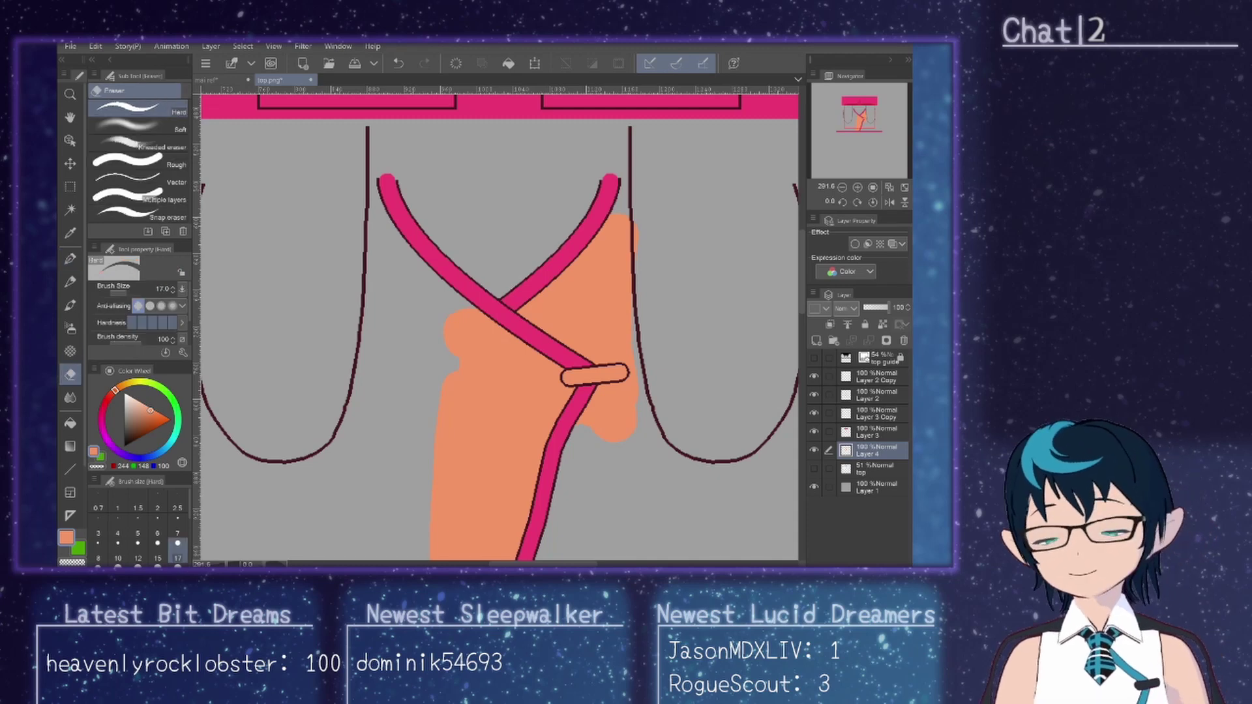
scroll(651, 240, "up", 4)
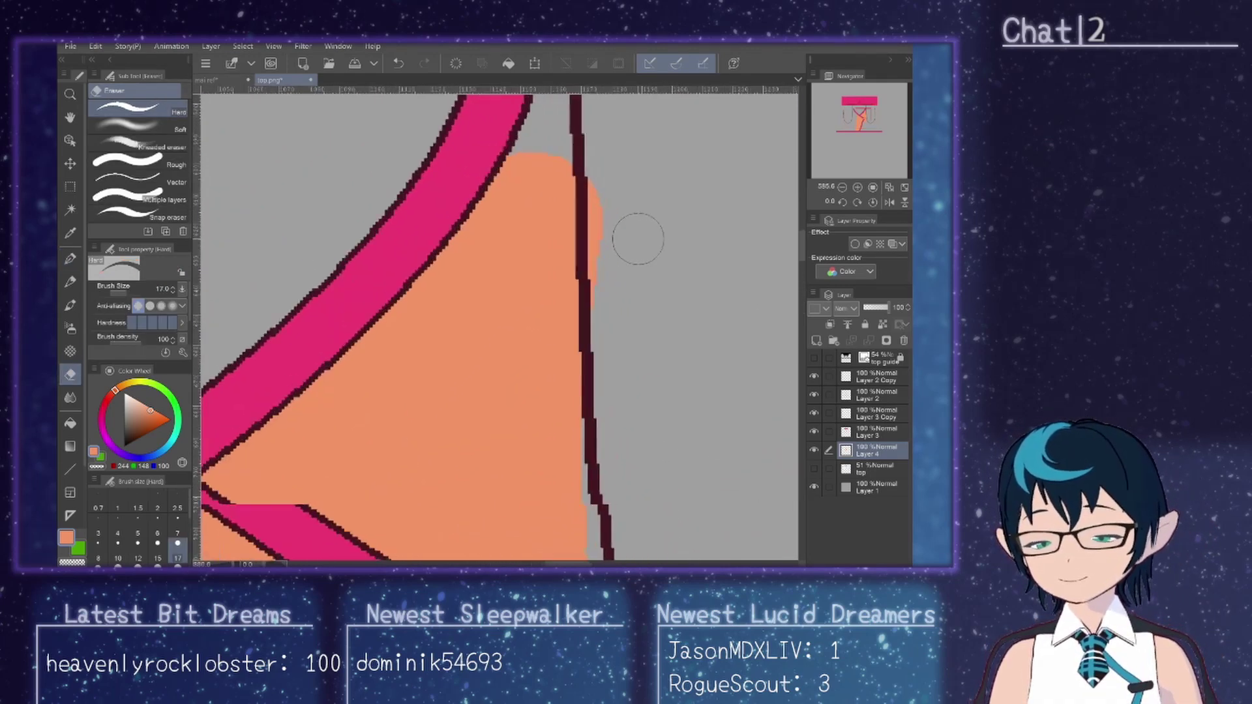
scroll(638, 238, "up", 3)
mouse_move(609, 196)
left_mouse_down()
mouse_move(616, 226)
mouse_move(596, 245)
mouse_move(618, 280)
left_mouse_up()
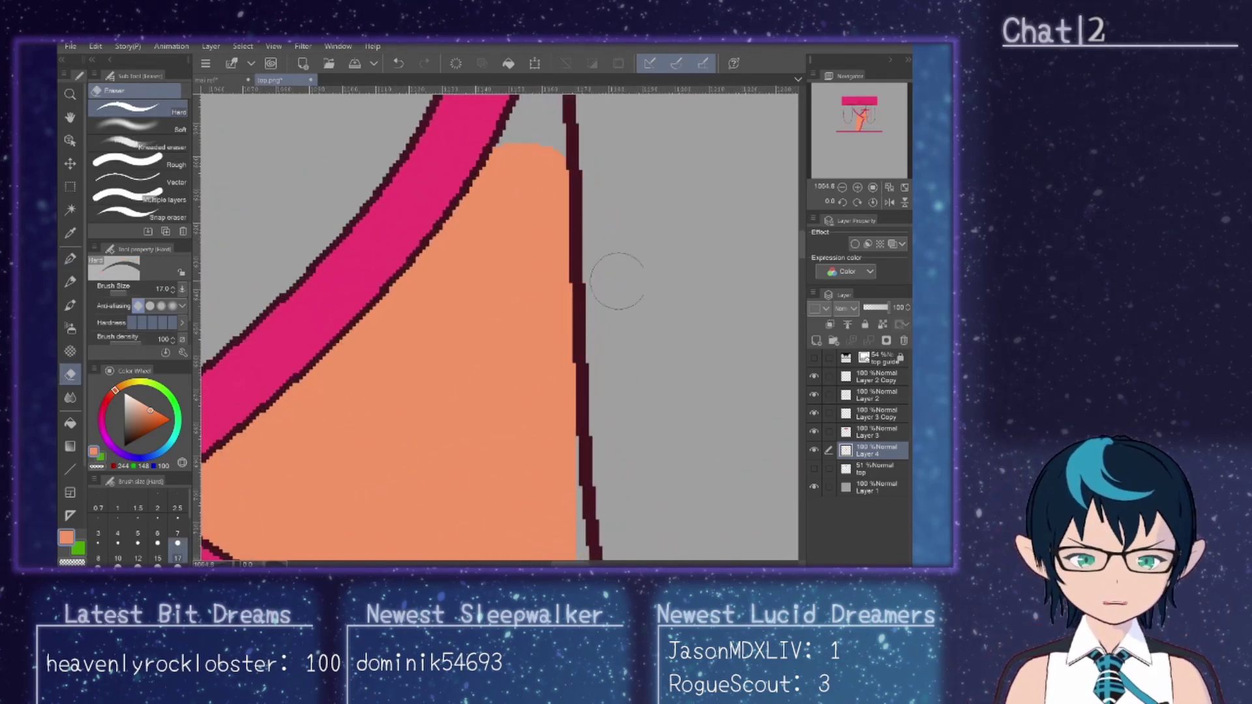
Step: Fill the remaining gaps along the right armhole's inner edge with the G-pen at size 7, from the strap's upper end past the clasp
key("p")
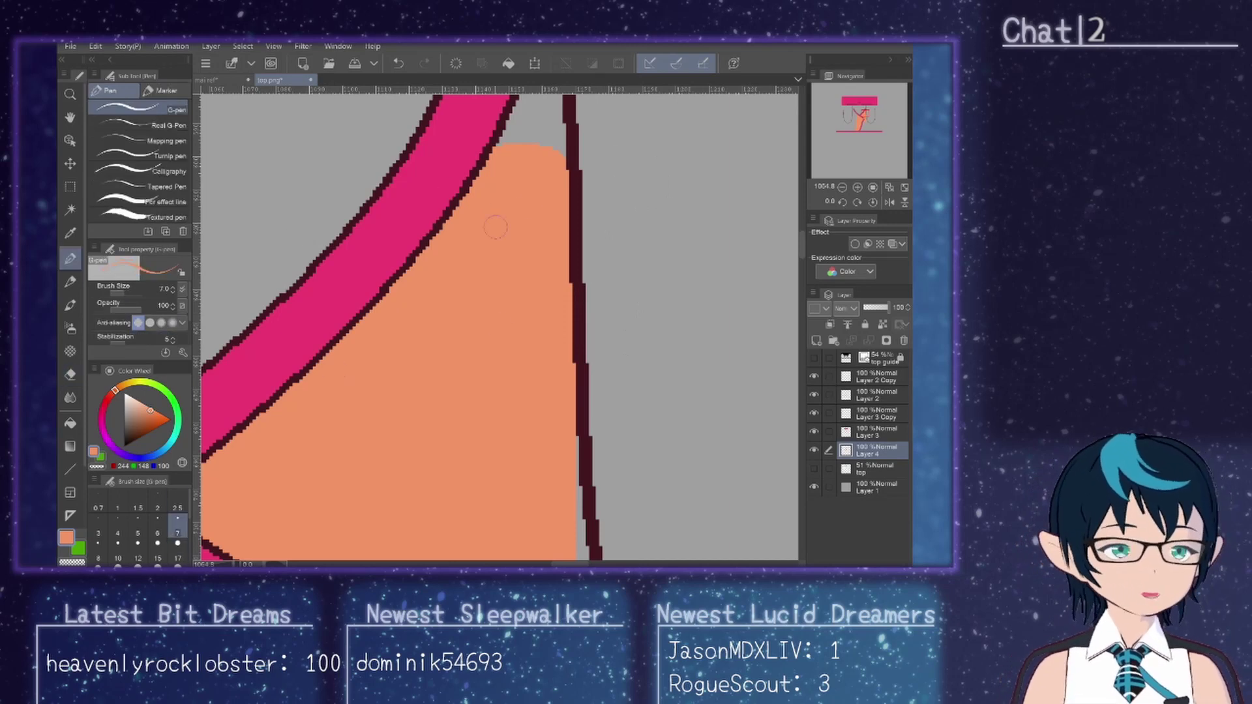
left_click_drag(803, 248, 803, 233)
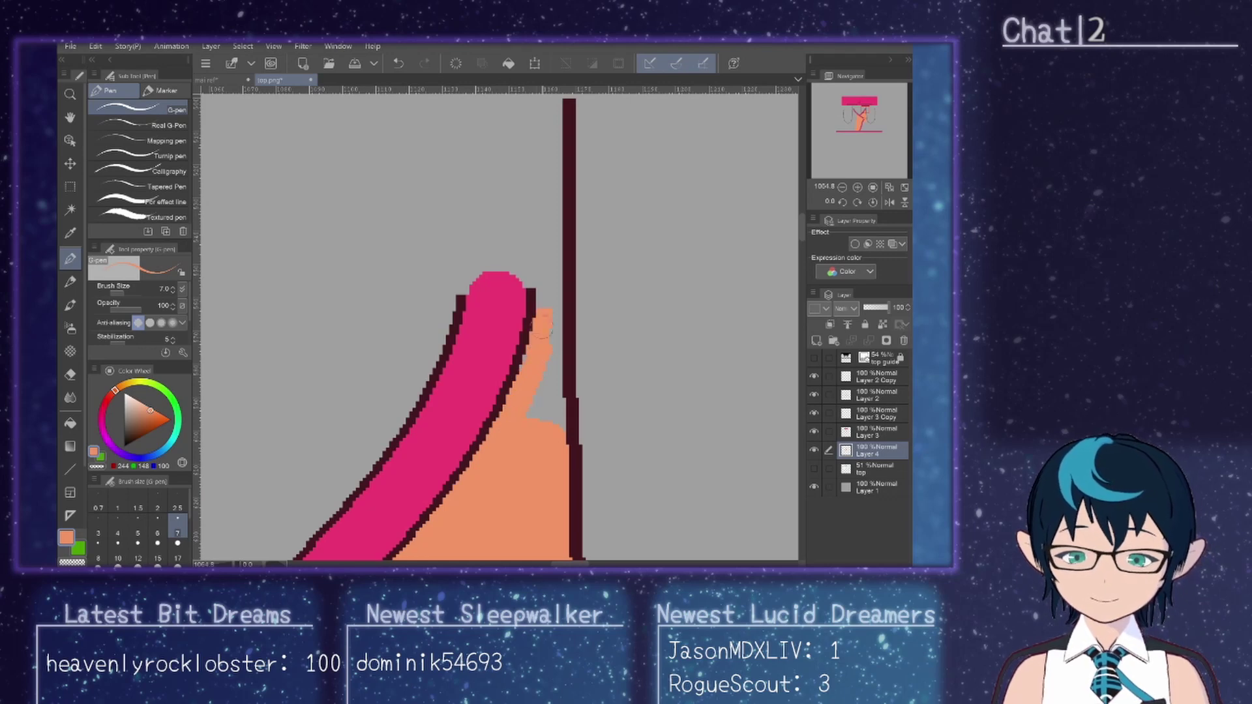
mouse_move(525, 381)
left_mouse_down()
mouse_move(546, 301)
mouse_move(548, 393)
mouse_move(552, 345)
left_mouse_up()
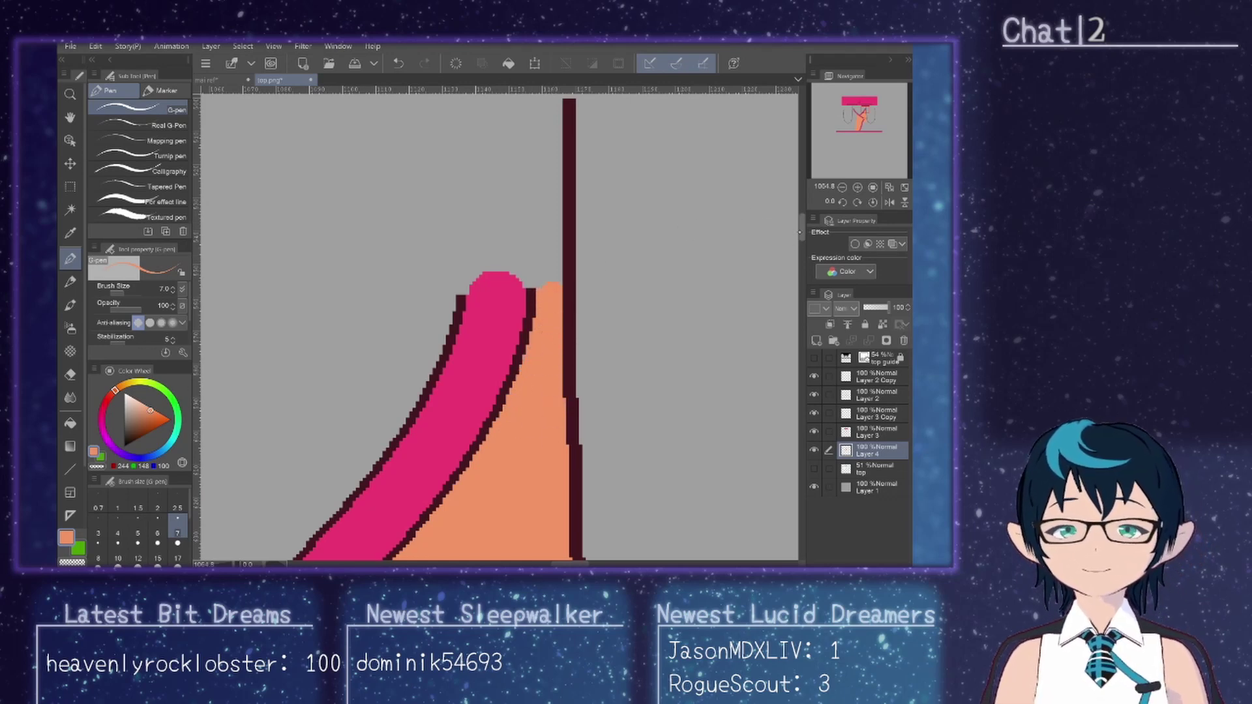
scroll(747, 232, "down", 10)
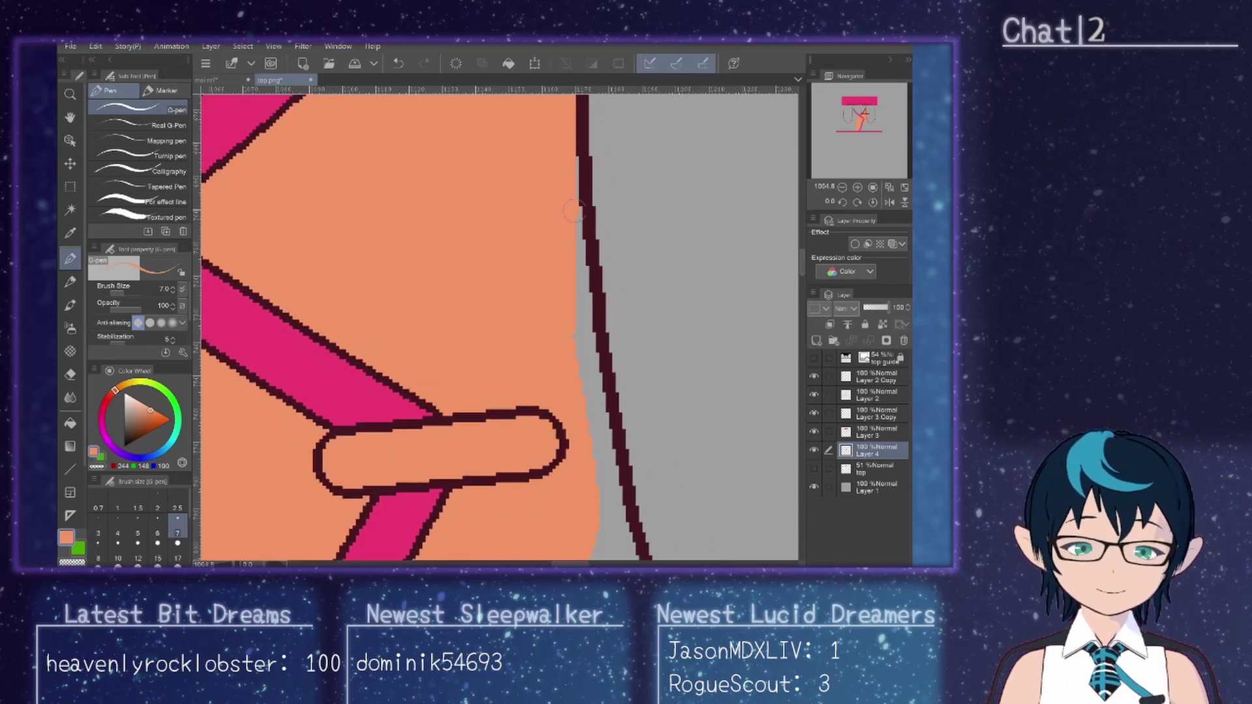
left_click_drag(578, 365, 578, 307)
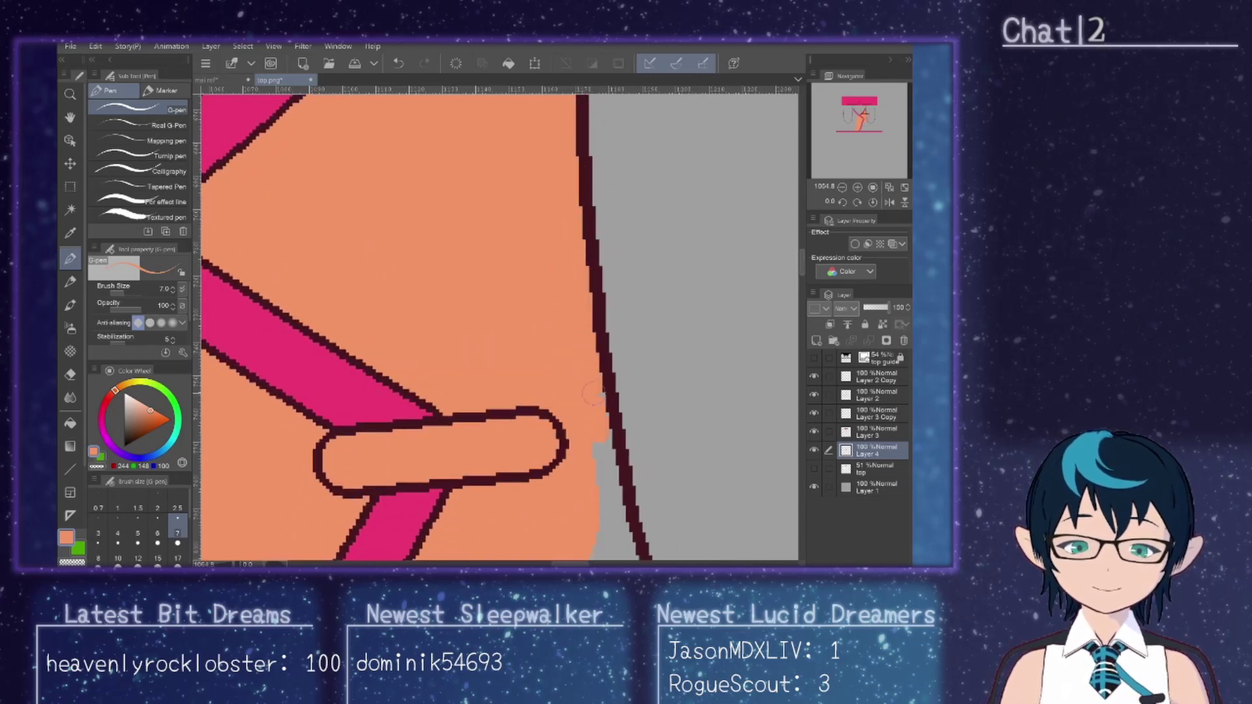
left_click_drag(600, 468, 616, 499)
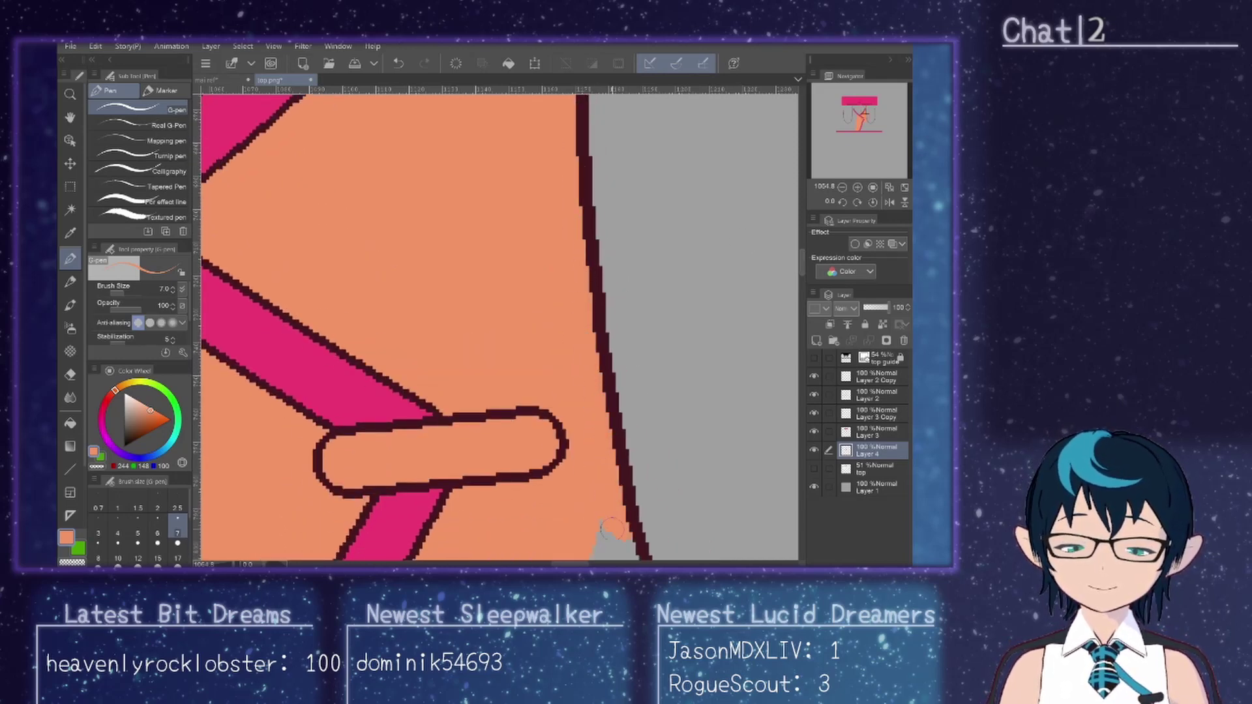
Step: Trace an orange border beneath the right armhole's U-shaped lower curve with the size 7 G-pen
scroll(802, 274, "down", 5)
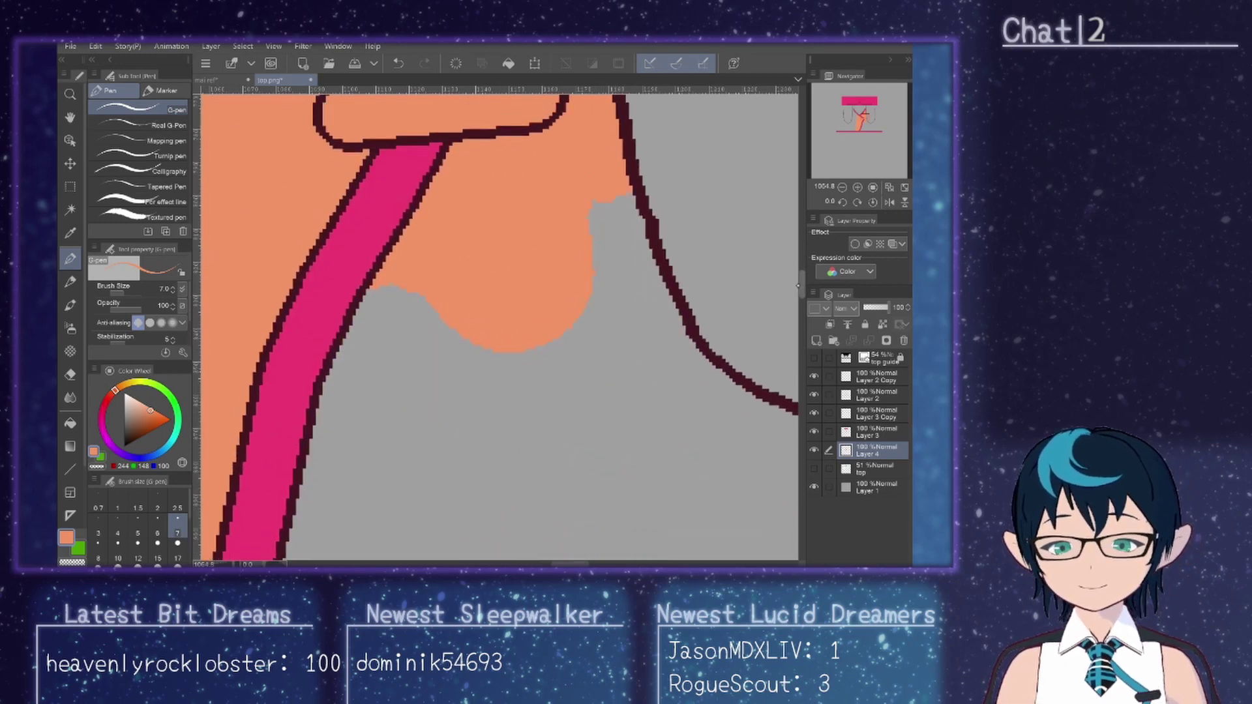
left_click_drag(799, 285, 799, 287)
mouse_move(624, 191)
left_mouse_down()
mouse_move(652, 274)
mouse_move(604, 261)
mouse_move(734, 395)
mouse_move(349, 404)
left_mouse_up()
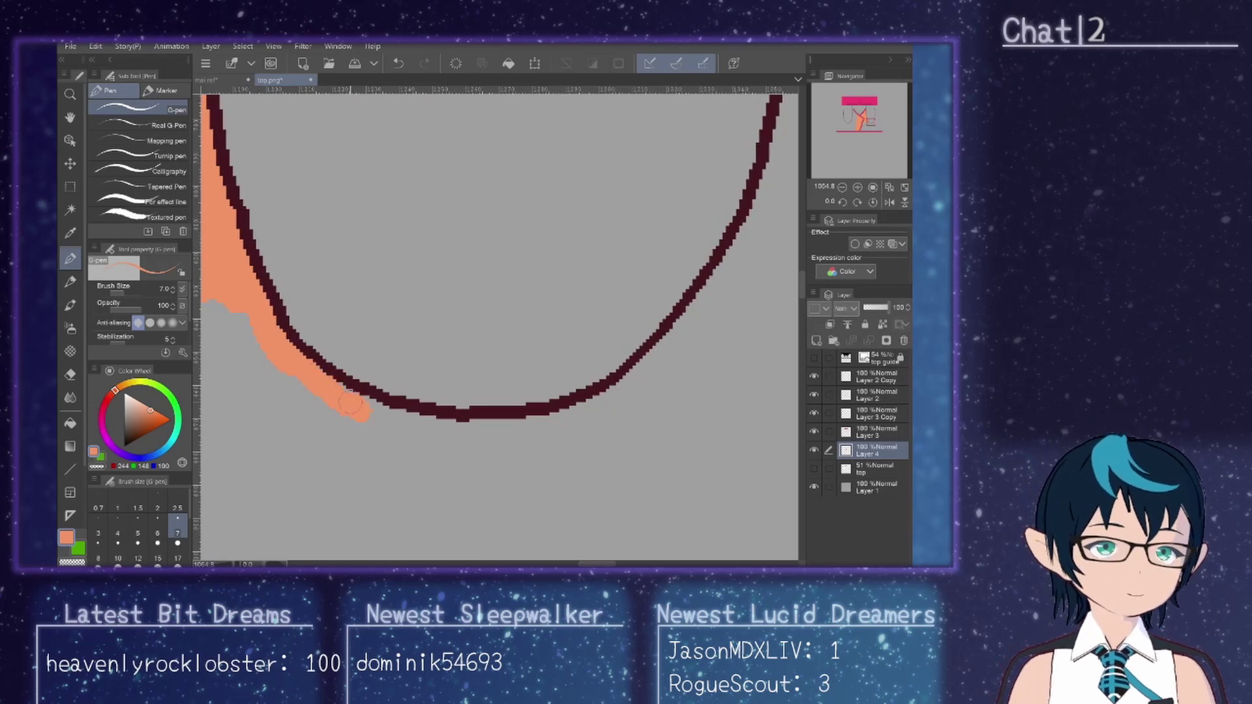
mouse_move(447, 428)
left_mouse_down()
mouse_move(551, 424)
mouse_move(512, 431)
mouse_move(612, 398)
mouse_move(596, 410)
mouse_move(661, 345)
mouse_move(643, 386)
left_mouse_up()
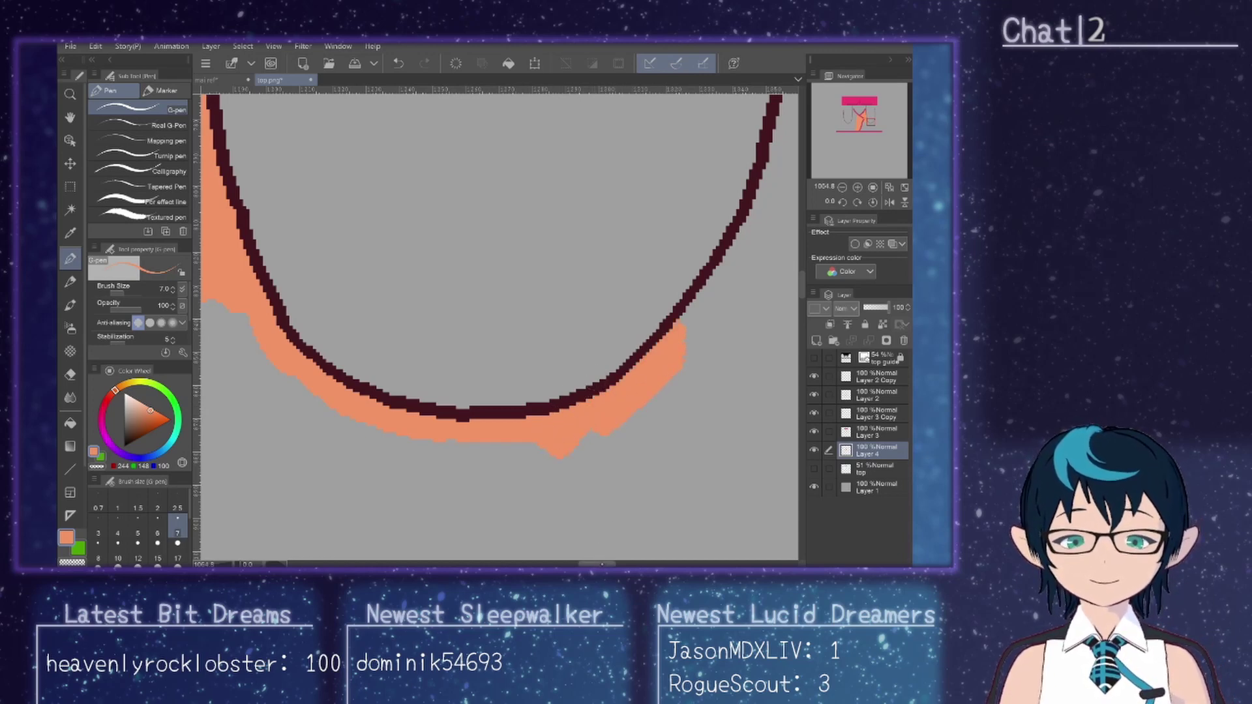
Step: Enlarge the G-pen to size 50 and paint the fabric right of the lower strap orange, from the clasp and armhole down to the hem band
left_click_drag(598, 563, 567, 563)
scroll(582, 552, "down", 1)
scroll(582, 553, "down", 5)
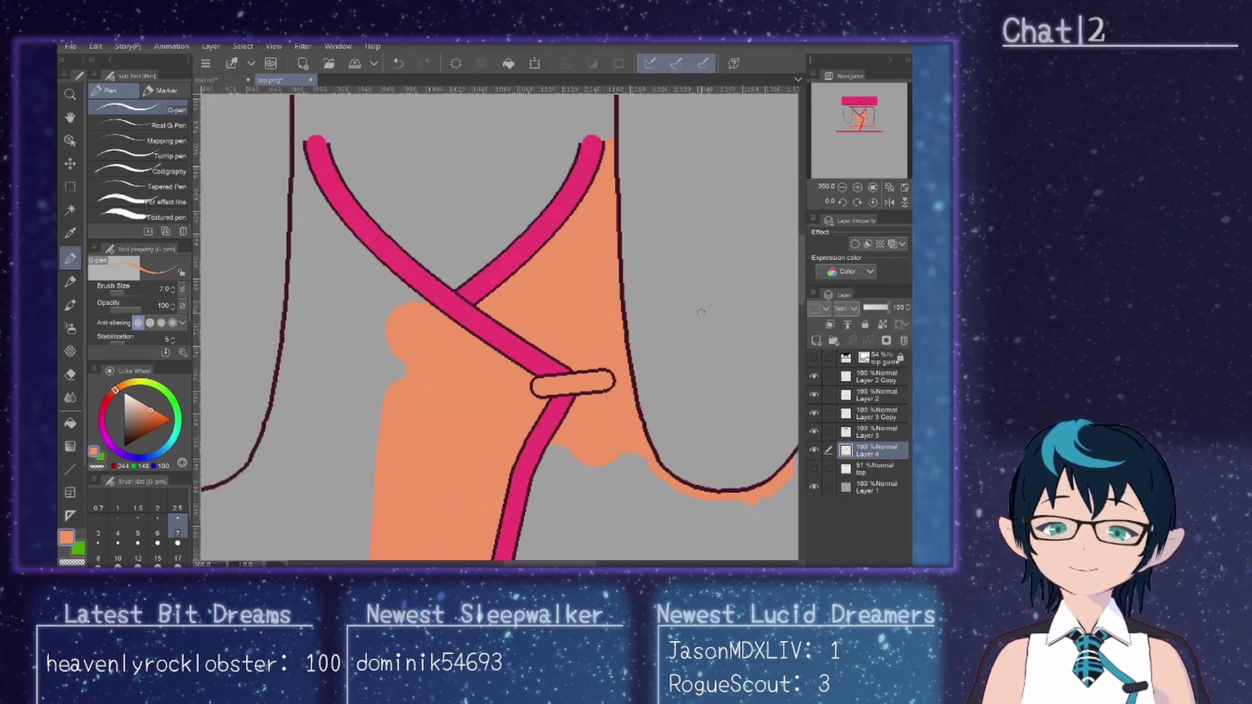
left_click_drag(800, 280, 818, 317)
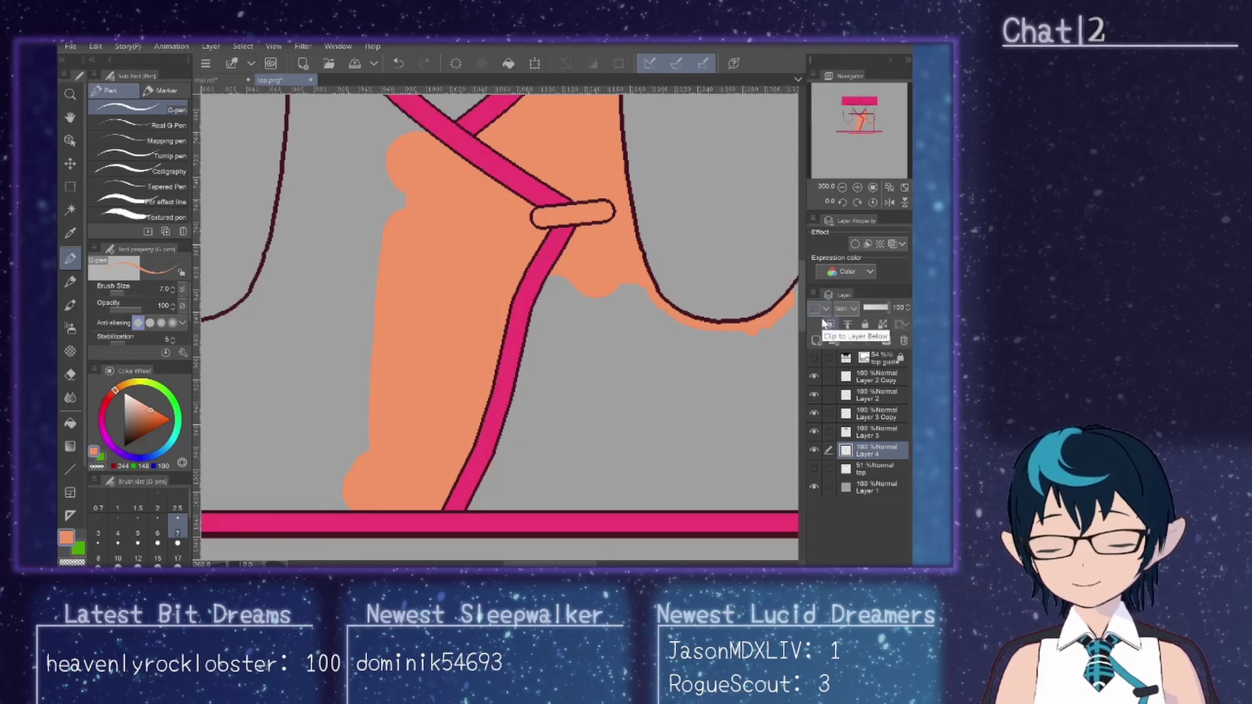
key("bracketright")
key("bracketright")
key("bracketright")
key("bracketright")
key("bracketright")
key("bracketright")
key("bracketright")
key("bracketright")
key("bracketright")
key("bracketright")
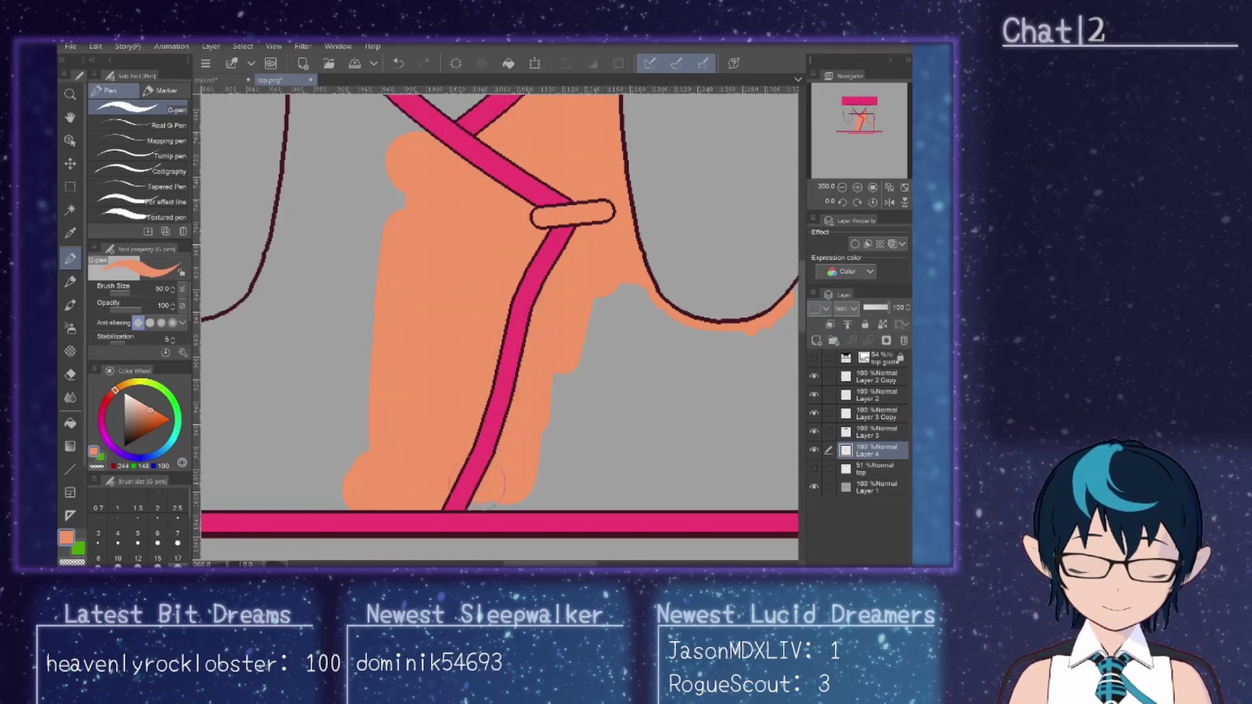
mouse_move(517, 489)
left_mouse_down()
mouse_move(597, 488)
mouse_move(539, 382)
mouse_move(564, 485)
mouse_move(574, 369)
mouse_move(605, 376)
left_mouse_up()
left_click_drag(632, 311, 652, 329)
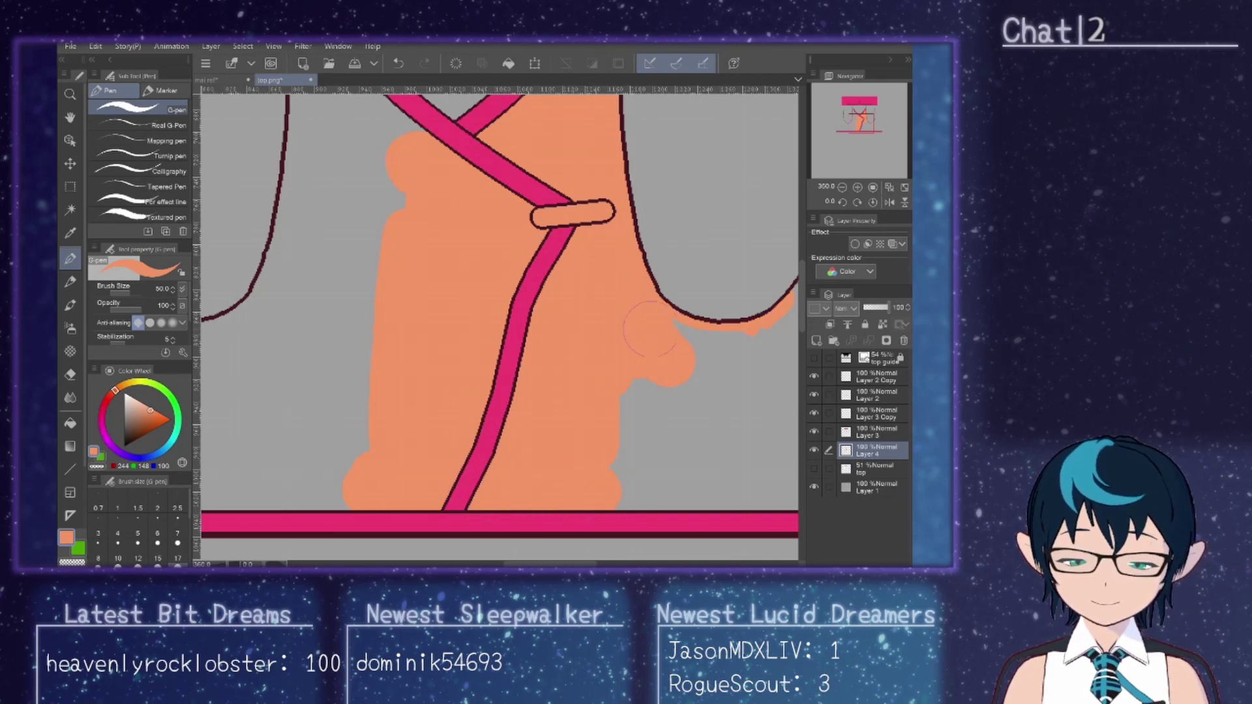
mouse_move(656, 399)
left_mouse_down()
mouse_move(623, 416)
mouse_move(605, 453)
left_mouse_up()
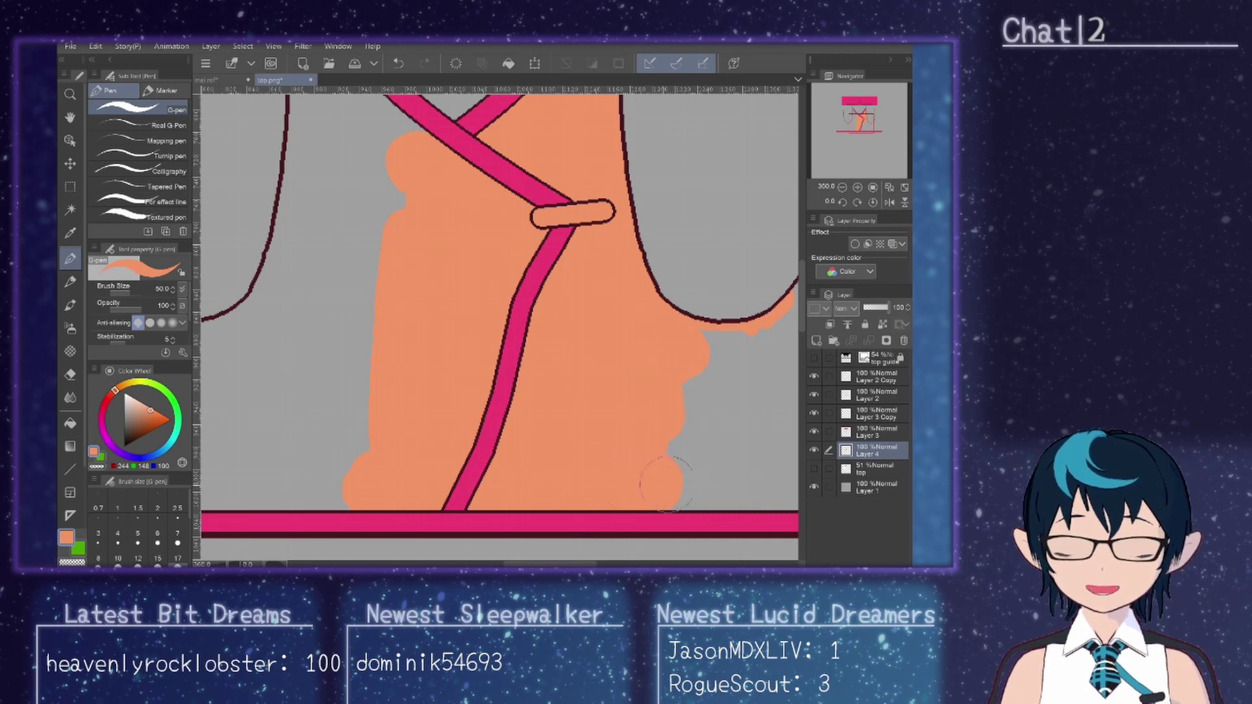
mouse_move(665, 483)
left_mouse_down()
mouse_move(717, 460)
mouse_move(601, 455)
left_mouse_up()
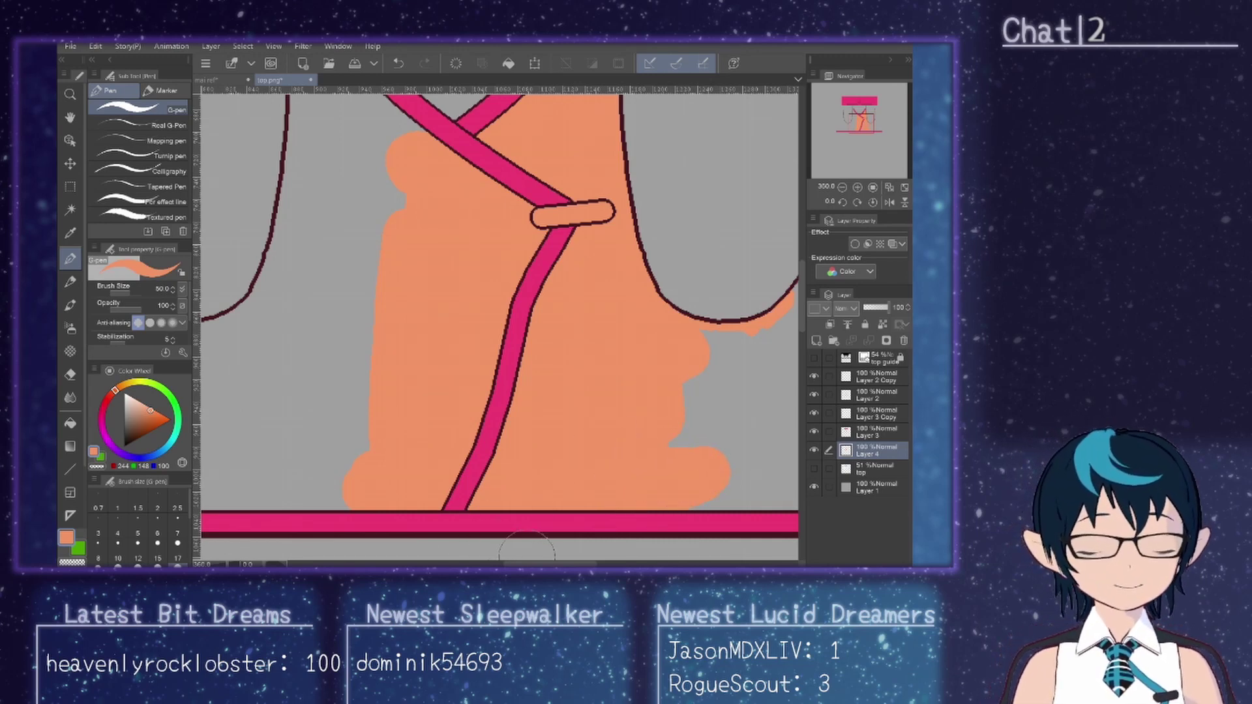
Step: Extend the orange fill beneath the right armhole to its outer side, from the hem band up along the curve
scroll(587, 541, "right", 5)
scroll(603, 541, "left", 2)
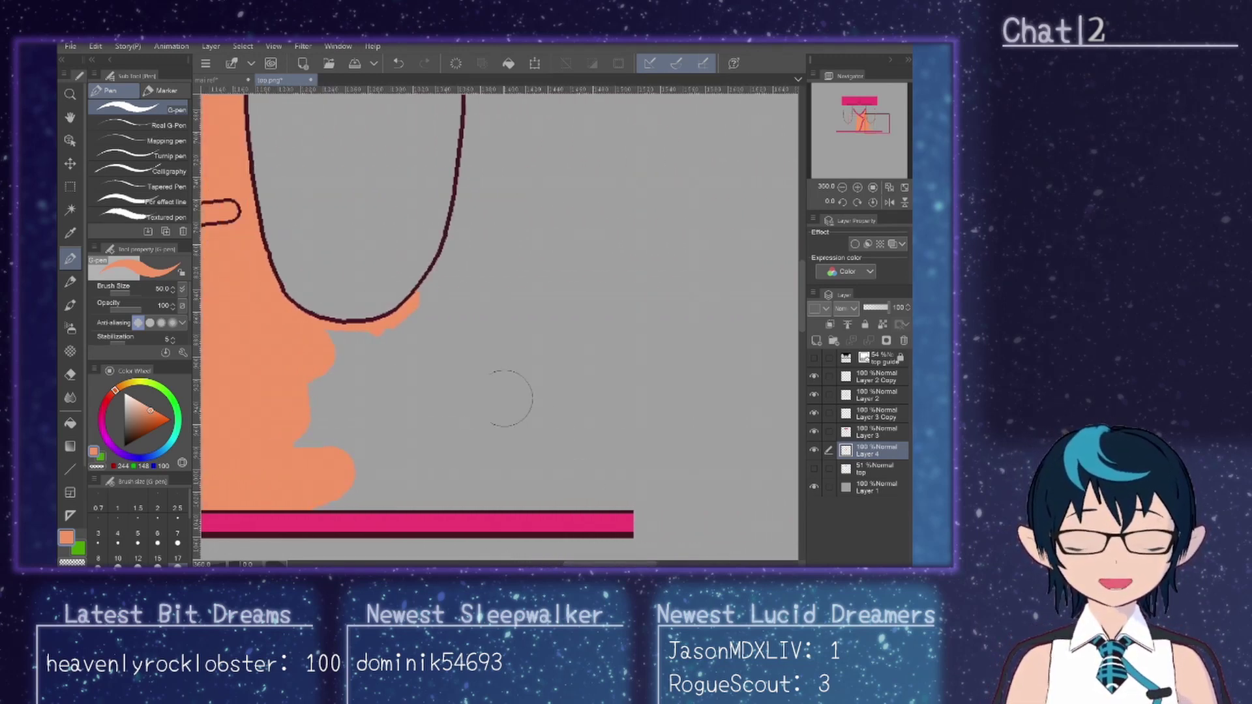
mouse_move(350, 350)
left_mouse_down()
mouse_move(391, 362)
mouse_move(450, 332)
left_mouse_up()
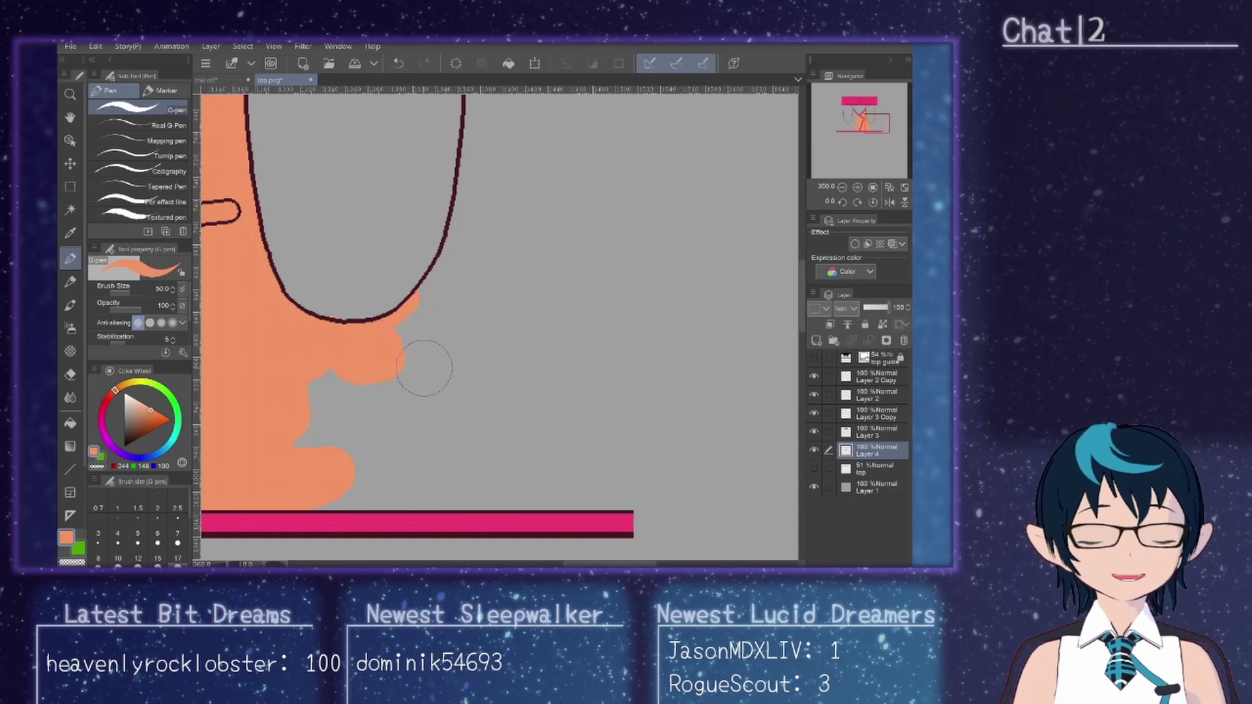
mouse_move(327, 350)
left_mouse_down()
mouse_move(396, 354)
mouse_move(375, 362)
mouse_move(409, 342)
mouse_move(378, 360)
left_mouse_up()
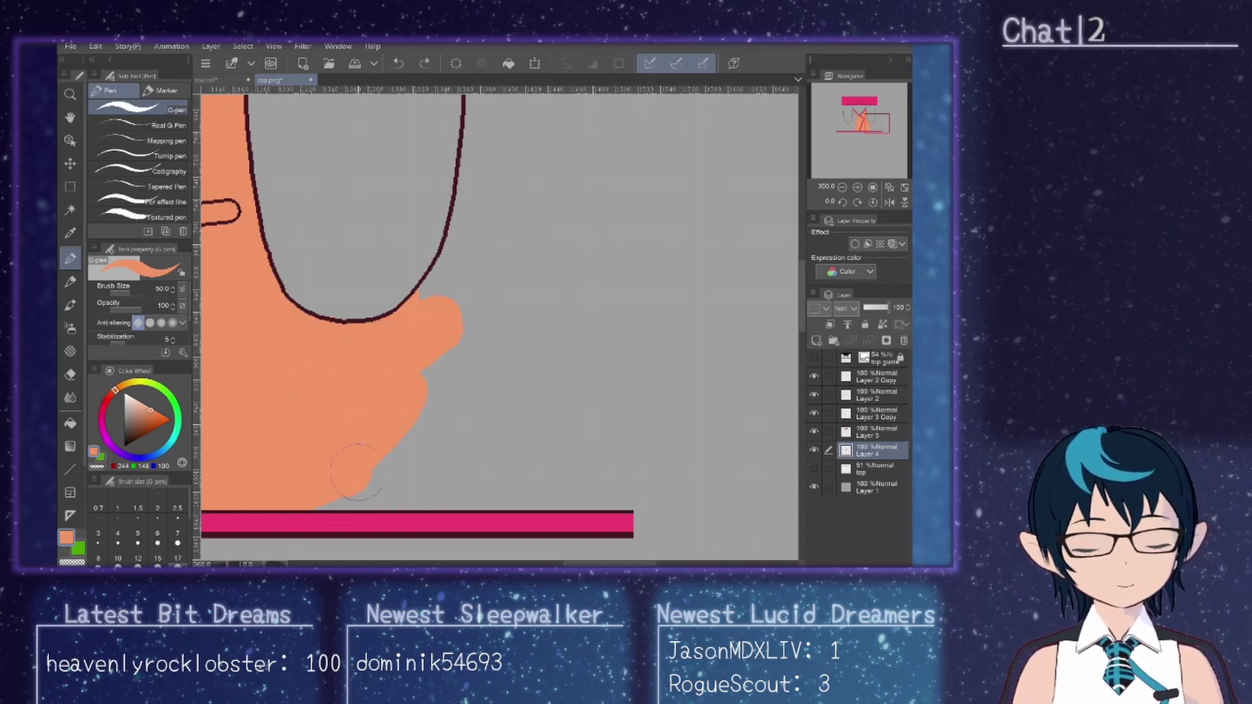
left_click_drag(313, 483, 475, 483)
mouse_move(428, 418)
left_mouse_down()
mouse_move(455, 373)
mouse_move(442, 352)
mouse_move(492, 251)
left_mouse_up()
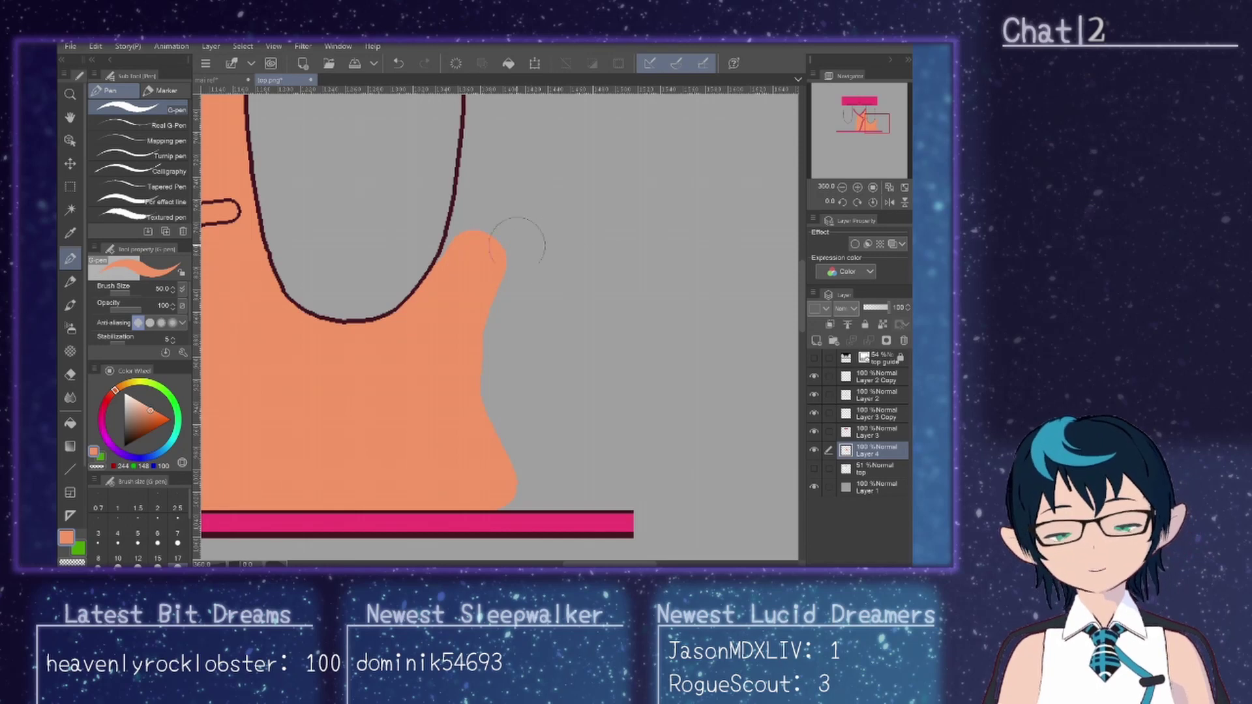
scroll(517, 246, "up", 6)
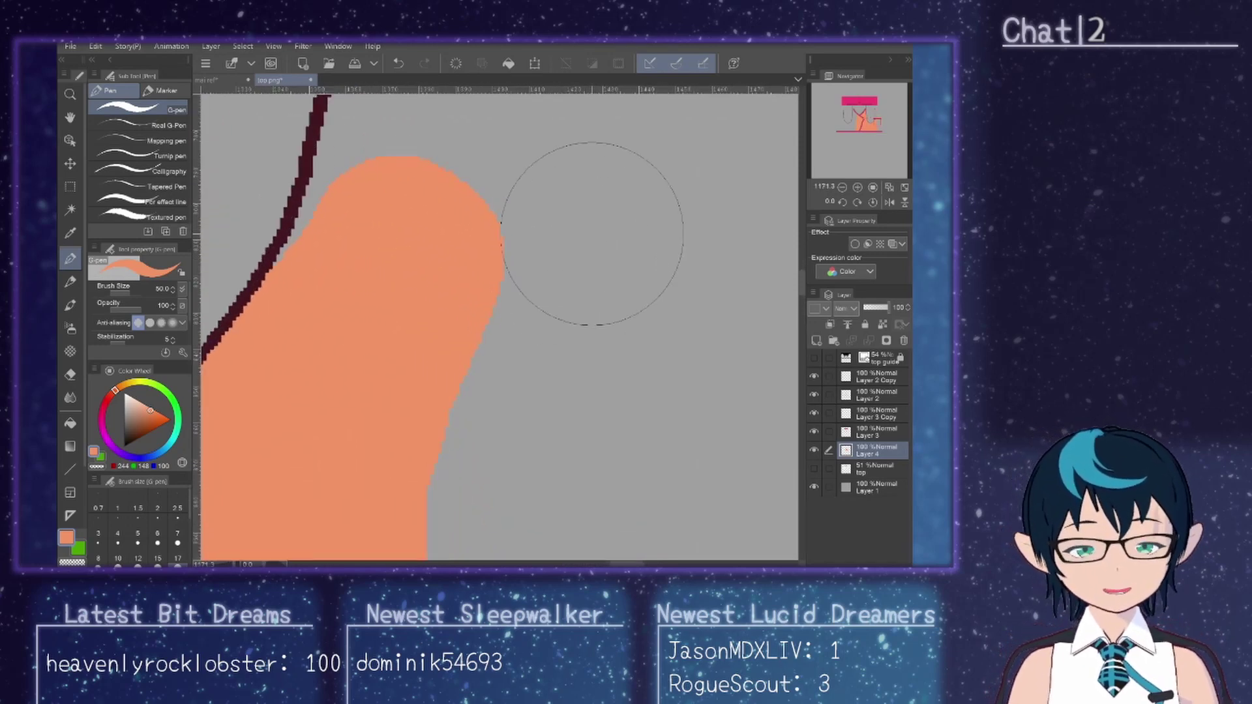
mouse_move(391, 261)
left_mouse_down()
mouse_move(356, 251)
mouse_move(399, 198)
left_mouse_up()
Step: Trace orange along the right armhole's outer edge up to its upper end with the G-pen at size 7, and show the top guide layer
left_click(177, 533)
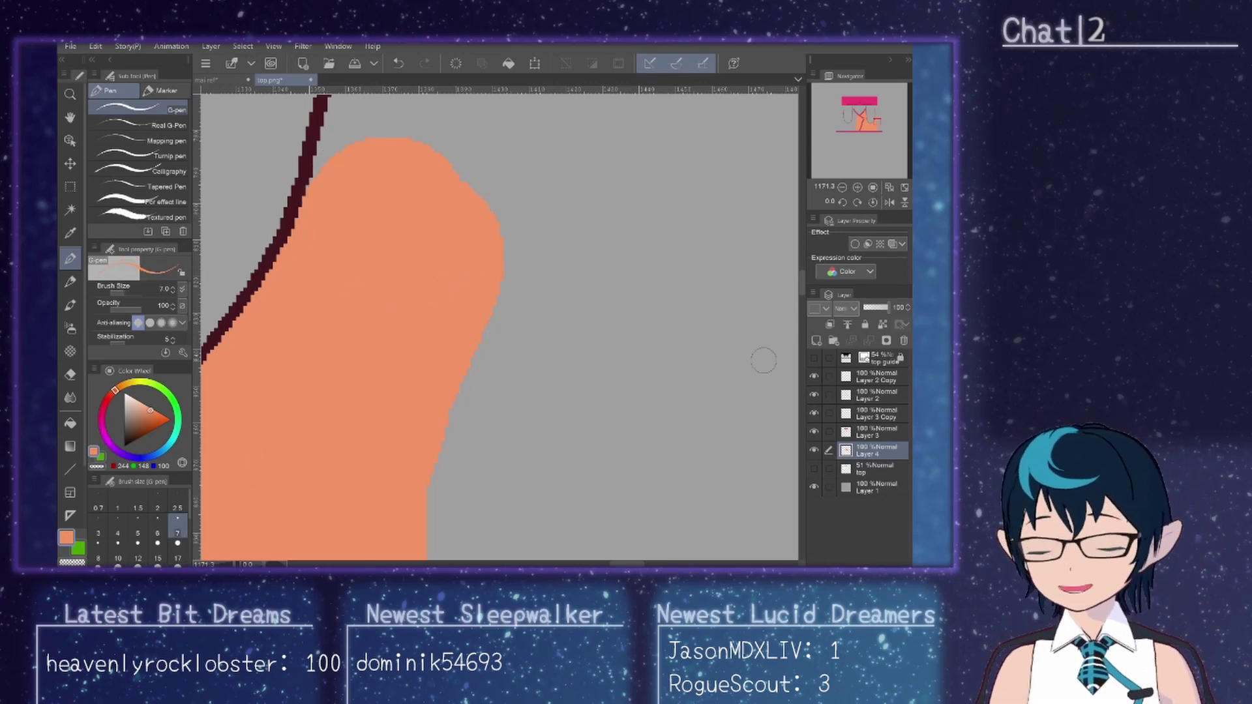
left_click_drag(807, 278, 808, 257)
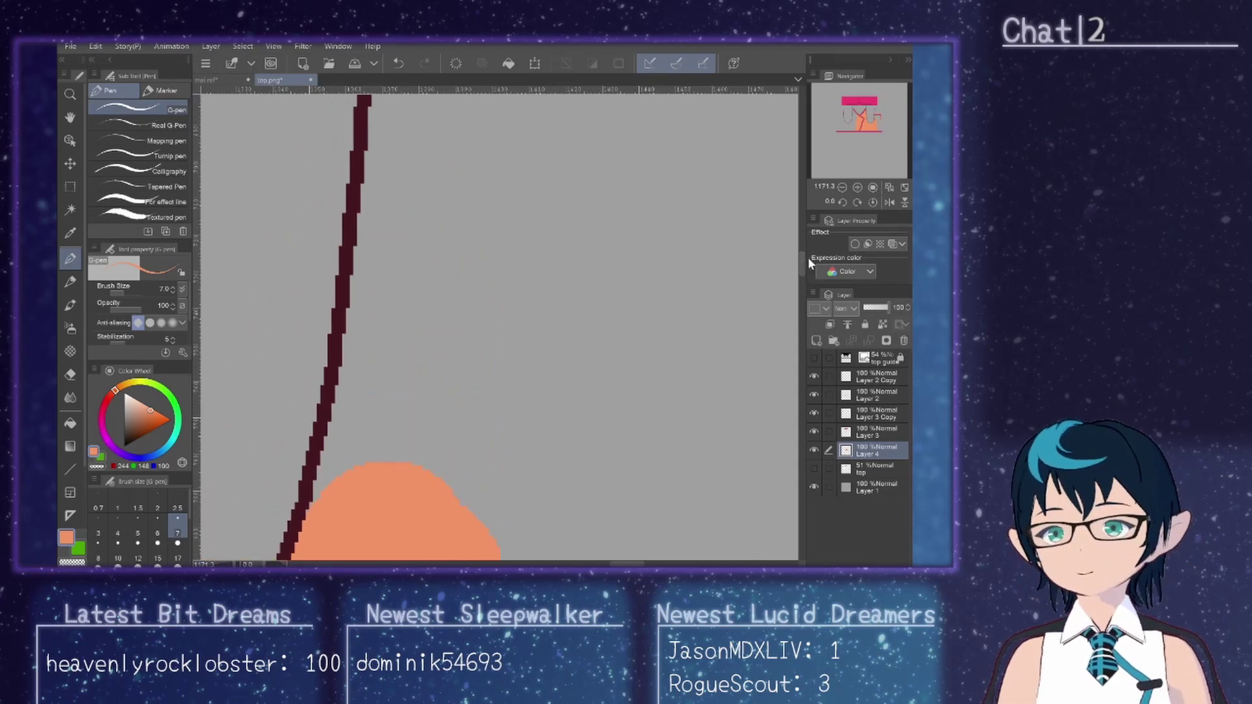
left_click_drag(330, 454, 310, 525)
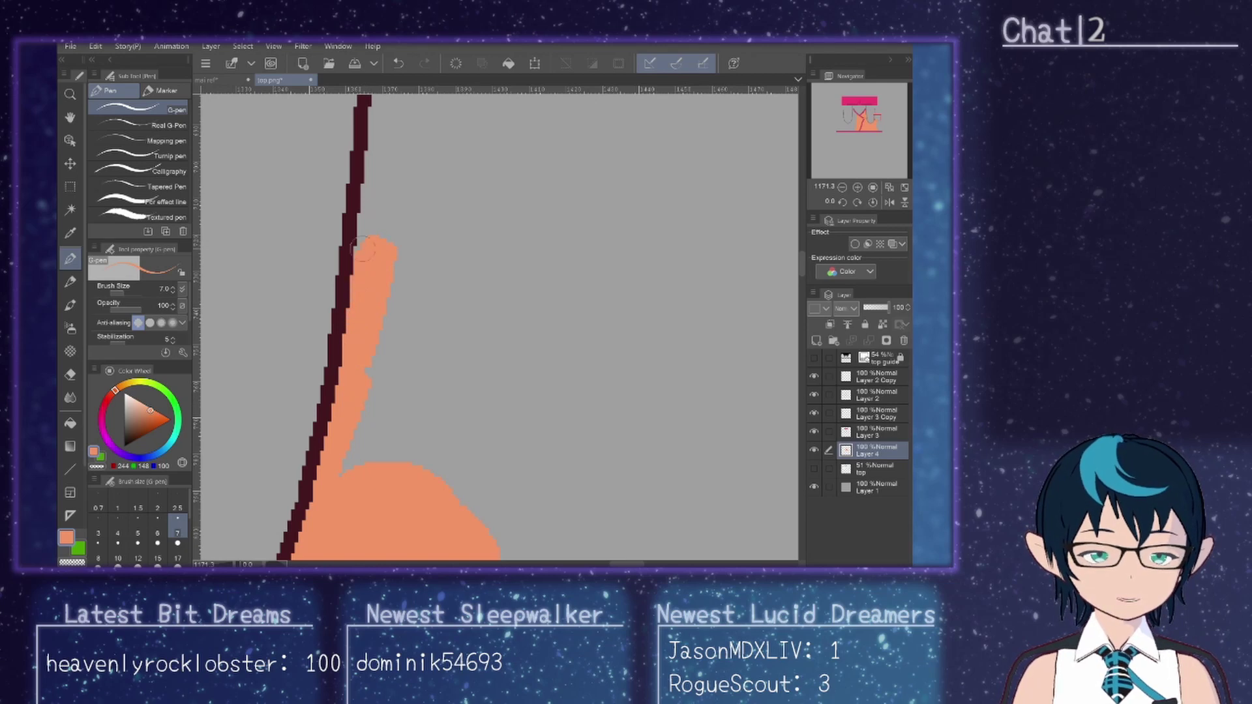
left_click_drag(364, 248, 380, 118)
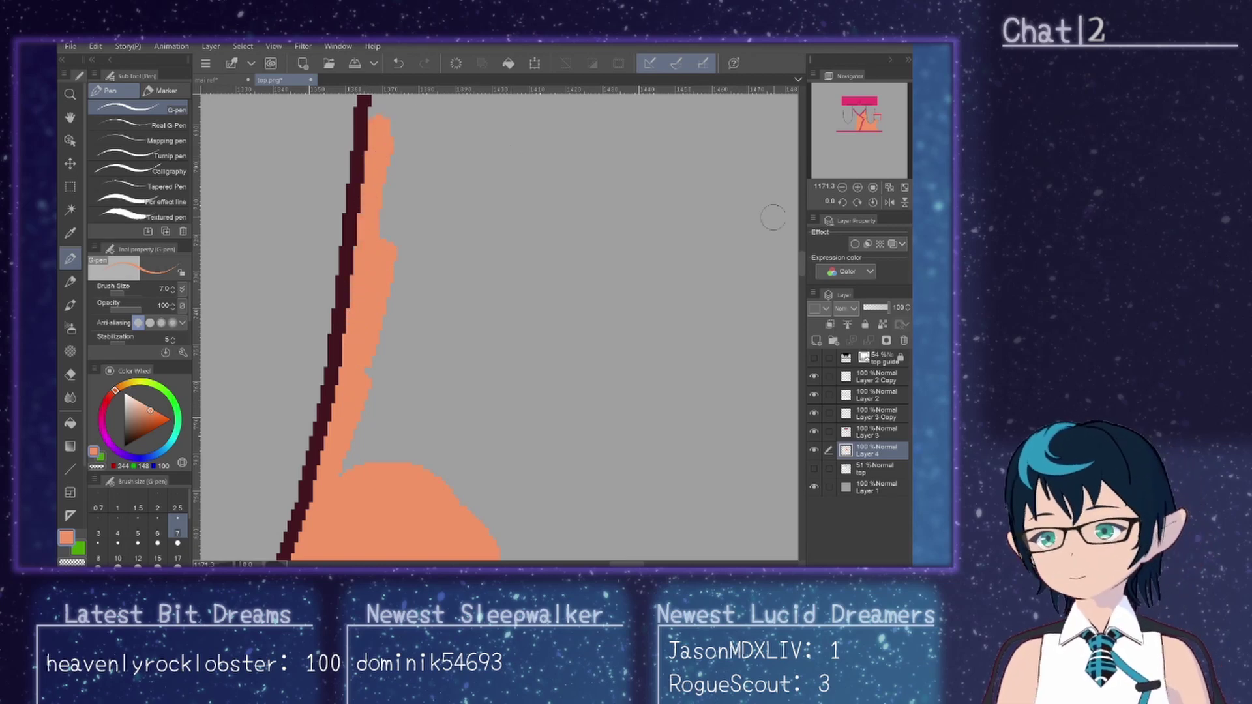
left_click_drag(802, 265, 802, 248)
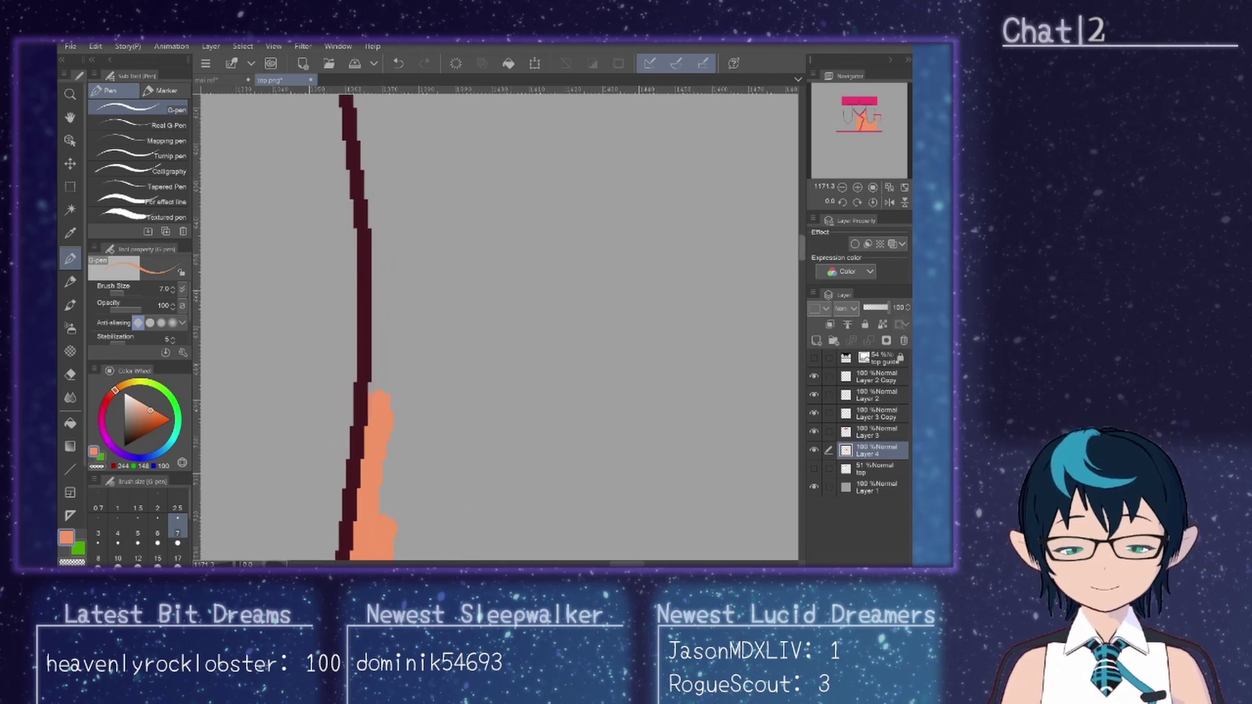
left_click_drag(383, 386, 386, 323)
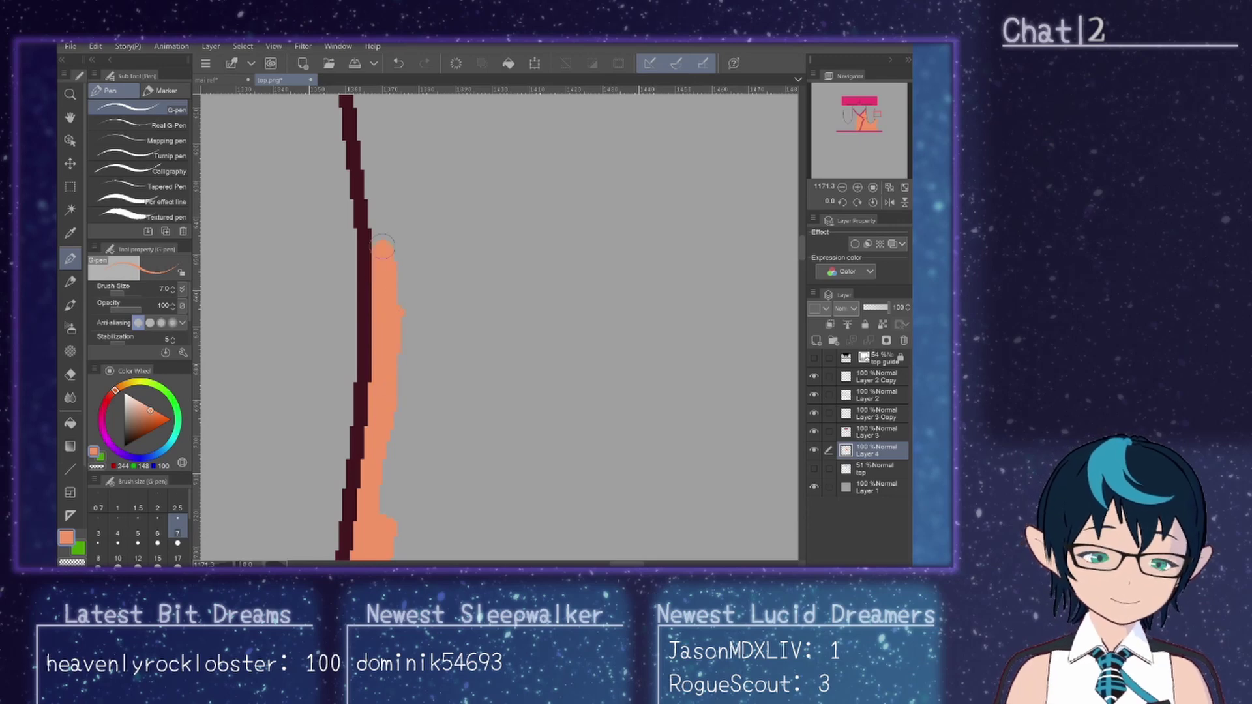
left_click_drag(377, 210, 368, 114)
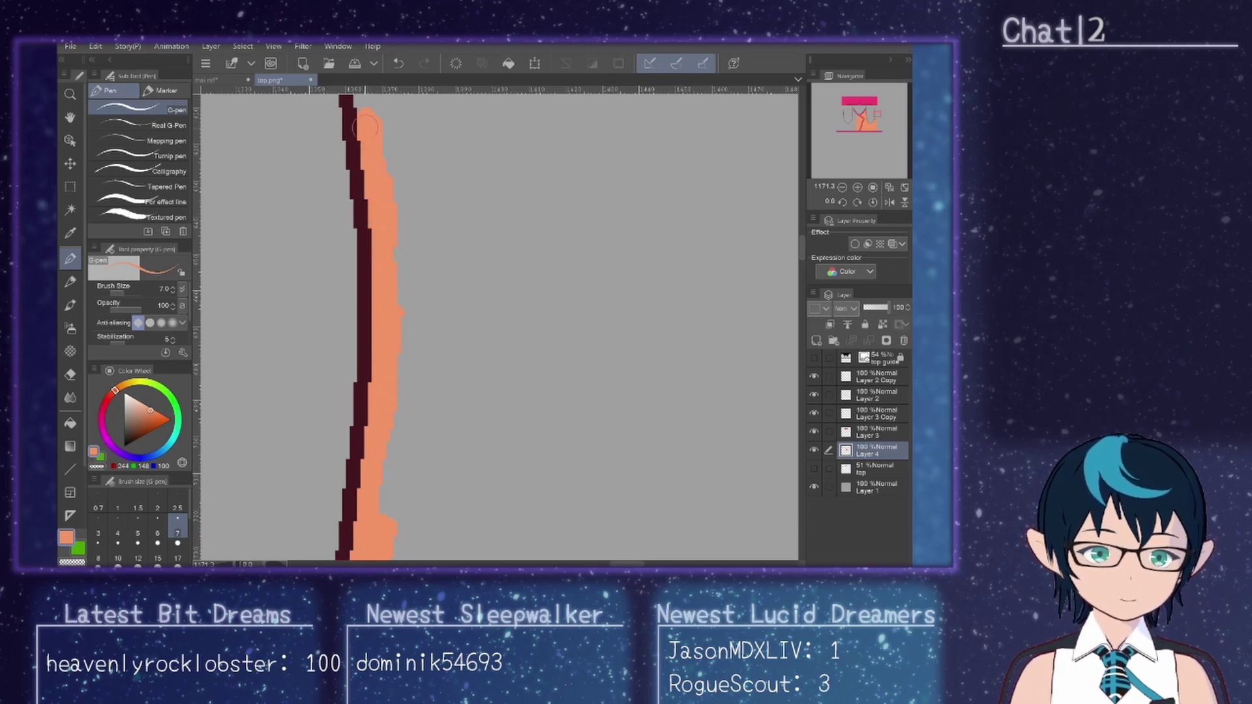
left_click_drag(803, 247, 803, 230)
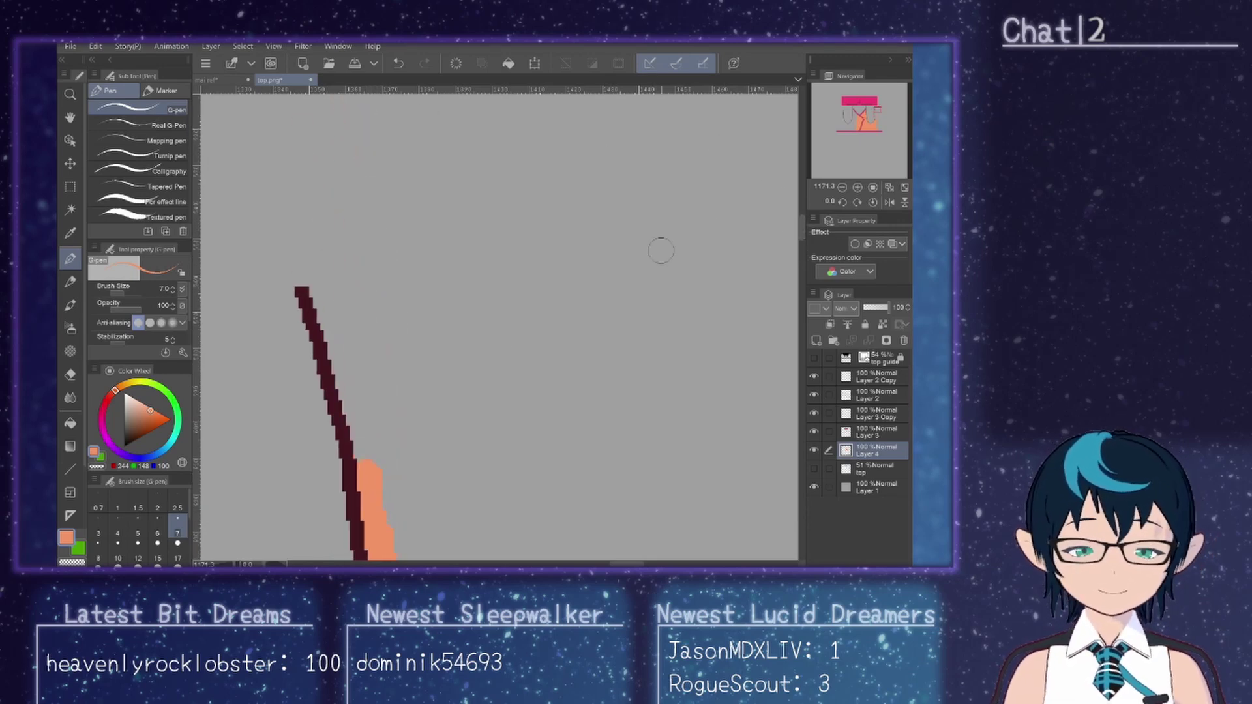
mouse_move(360, 415)
left_mouse_down()
mouse_move(332, 323)
mouse_move(339, 350)
left_mouse_up()
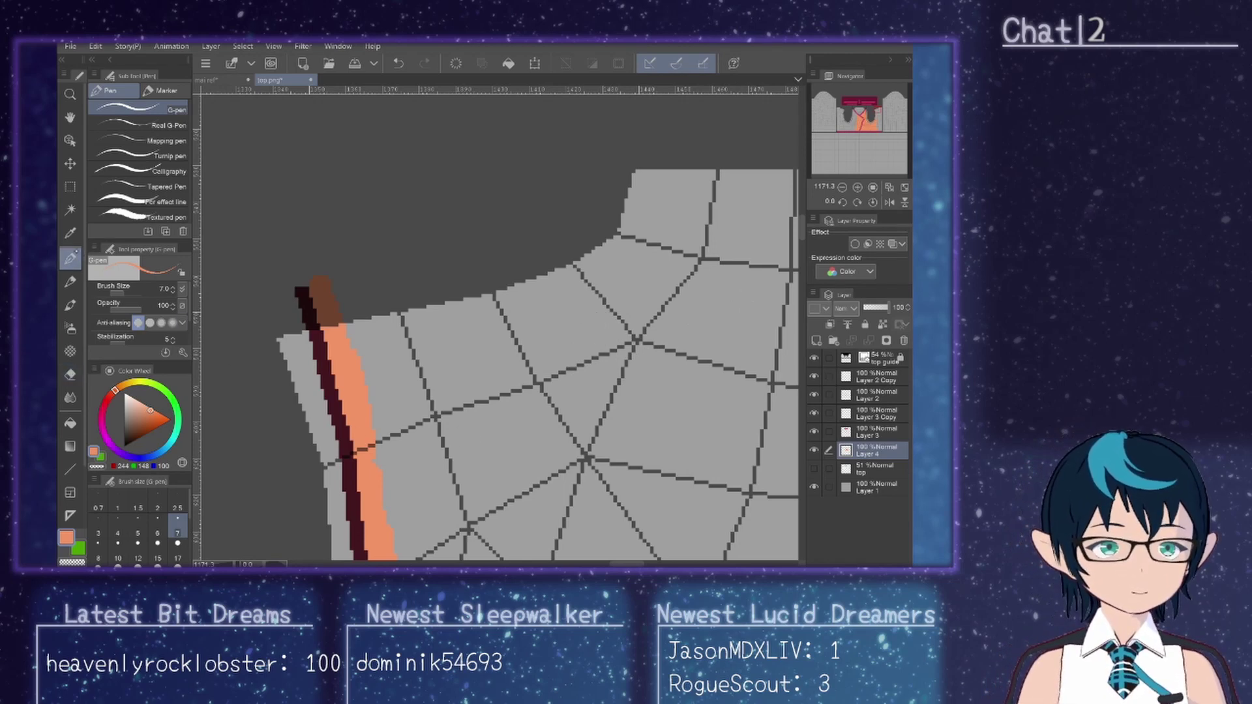
Step: Enlarge the G-pen to size 50, show the original top layer, and paint the upper fabric outside the right armhole orange below the red-marked edge
left_click(177, 564)
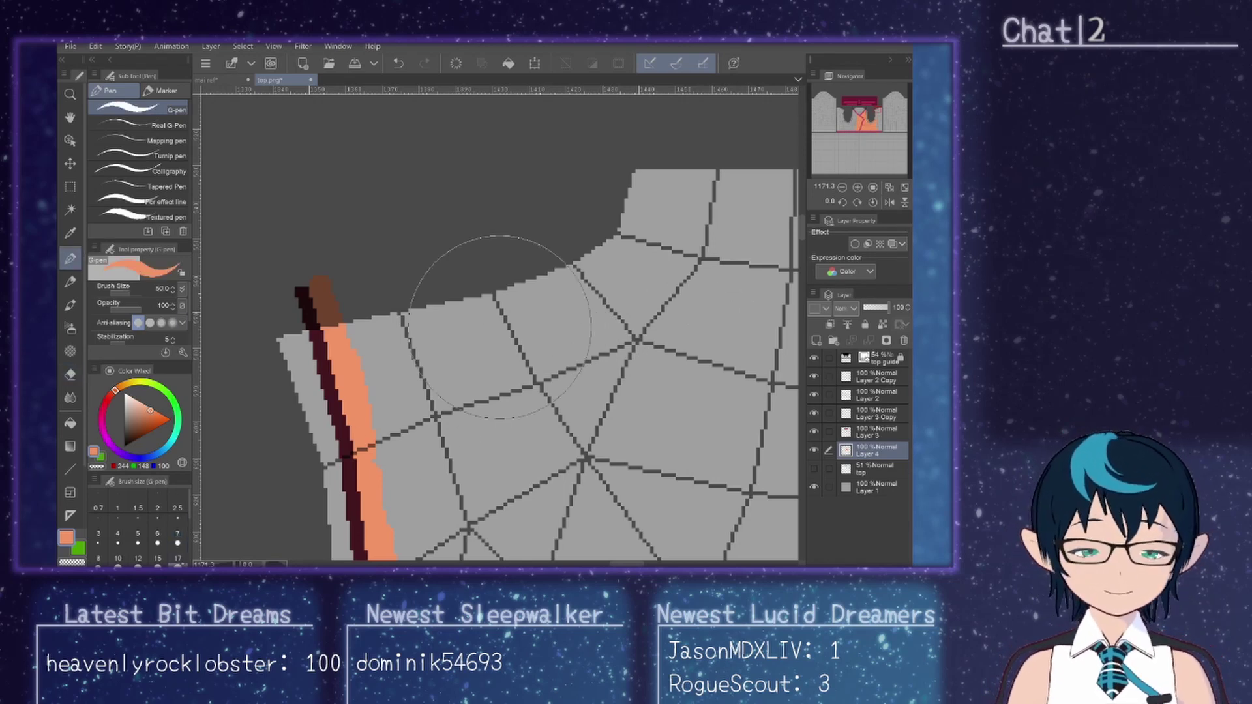
scroll(409, 427, "down", 10)
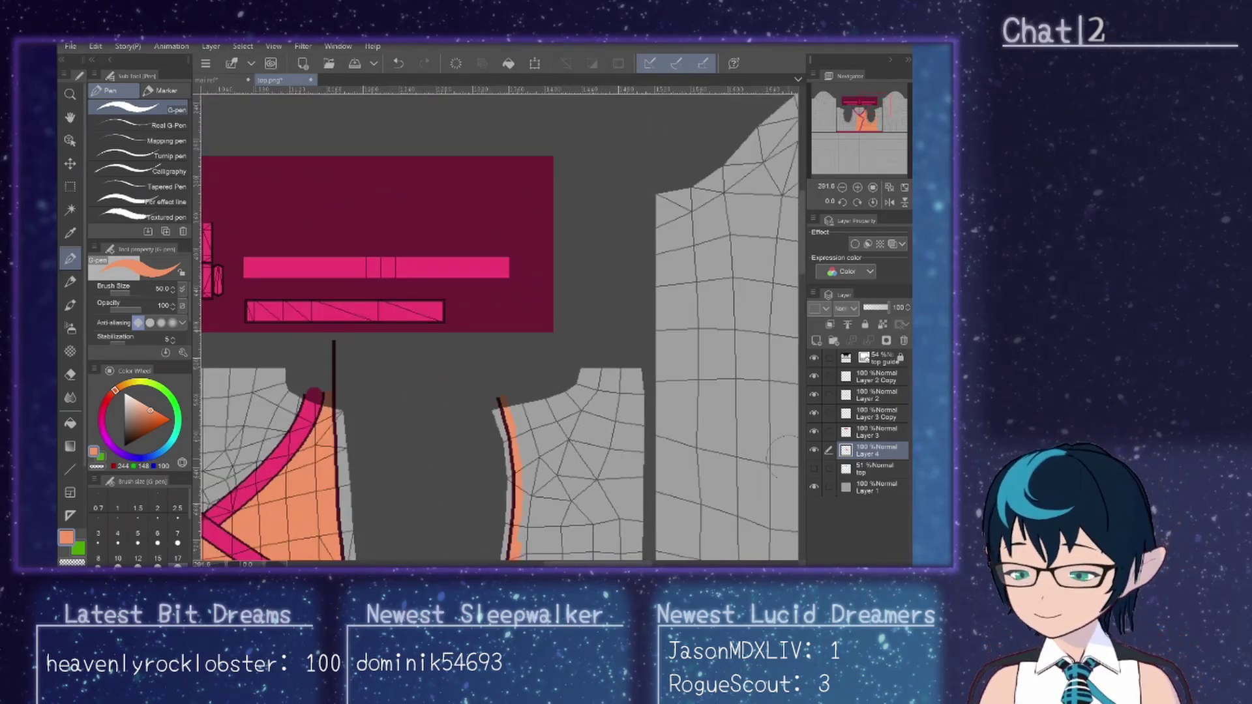
left_click(813, 468)
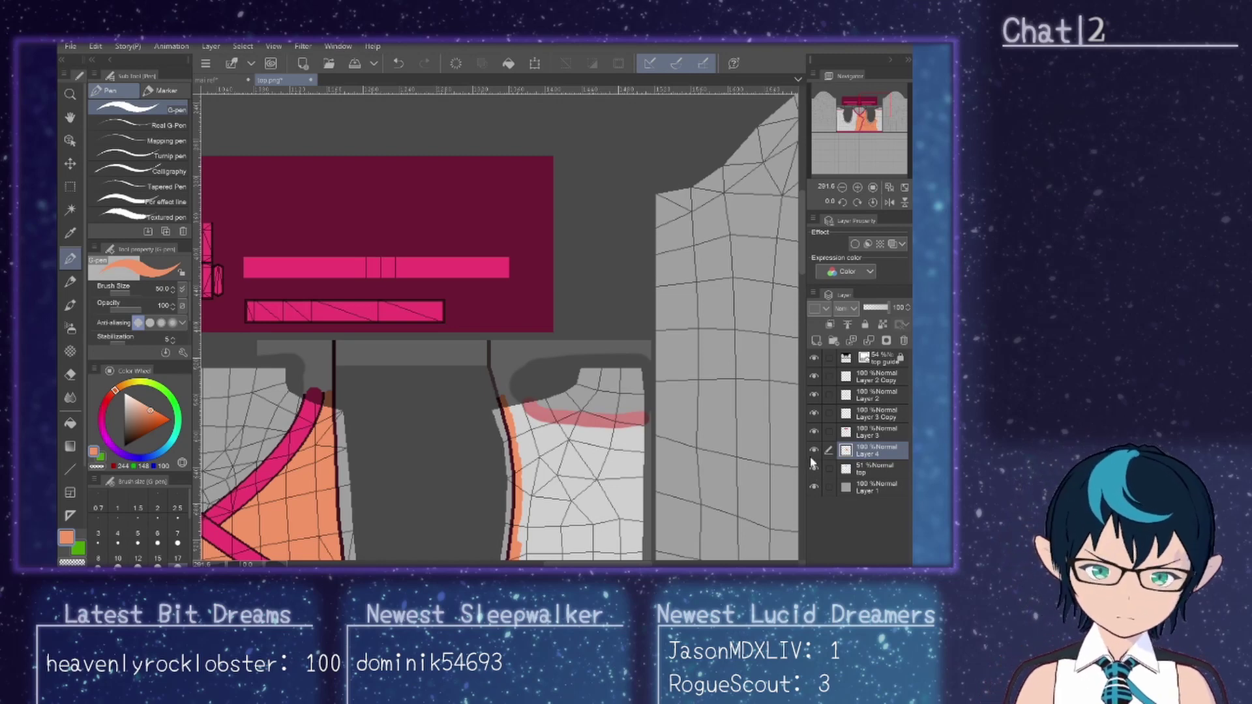
mouse_move(508, 437)
left_mouse_down()
mouse_move(517, 408)
mouse_move(505, 398)
mouse_move(534, 432)
mouse_move(590, 450)
mouse_move(649, 443)
mouse_move(626, 482)
mouse_move(570, 499)
mouse_move(528, 469)
mouse_move(561, 528)
mouse_move(600, 531)
mouse_move(623, 480)
mouse_move(646, 522)
mouse_move(648, 483)
left_mouse_up()
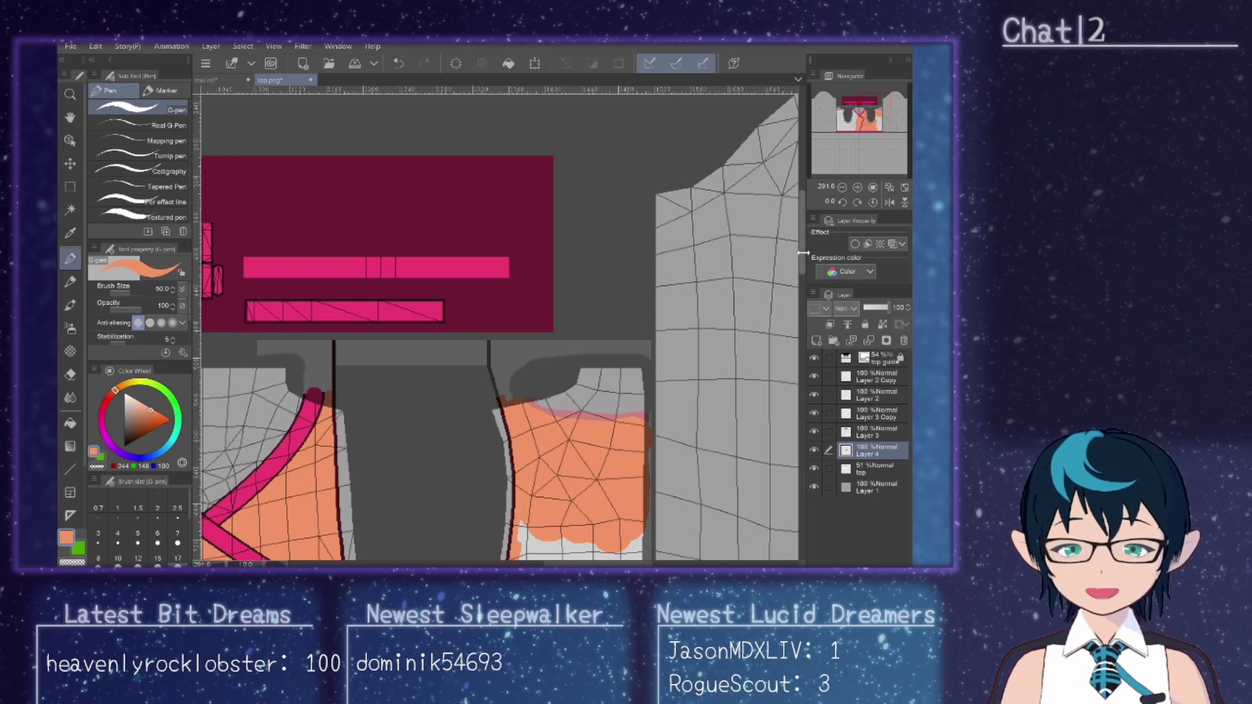
left_click_drag(803, 253, 803, 307)
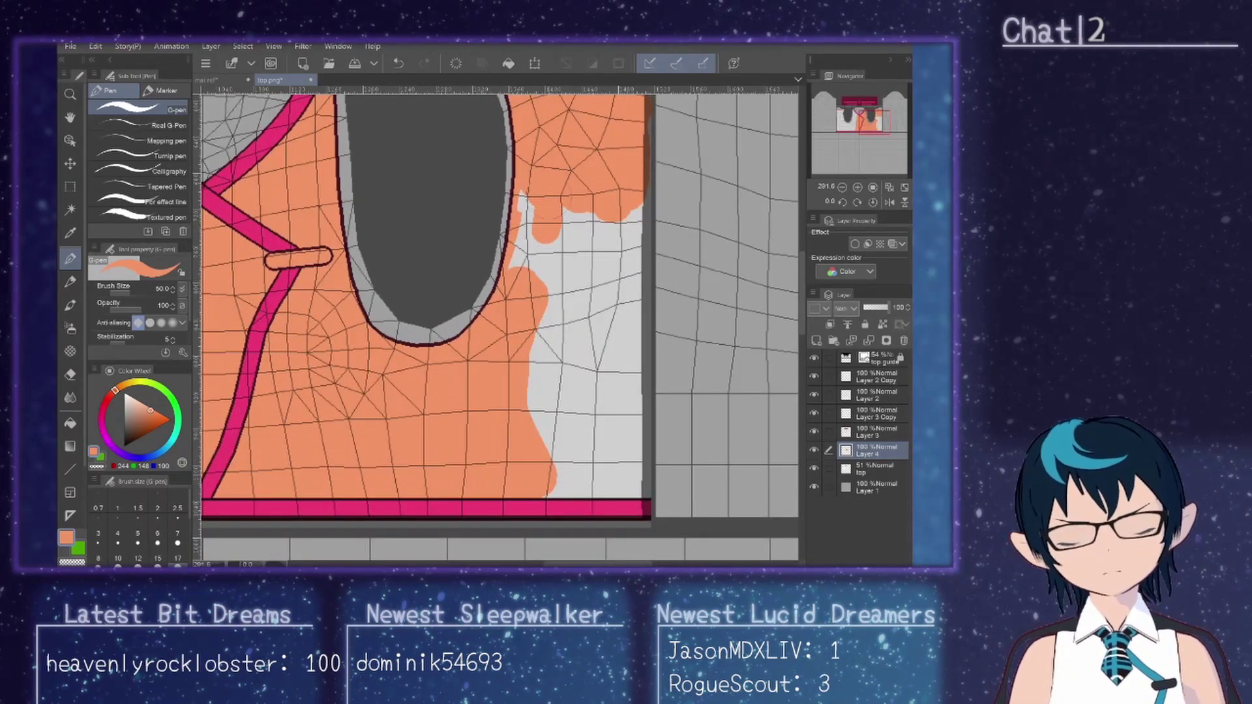
Step: Undo the last stray strokes and paint the remaining pale fabric beside the right armhole orange, out to the side edge and down to the hem band
key("ctrl+z")
key("ctrl+z")
key("ctrl+z")
key("ctrl+z")
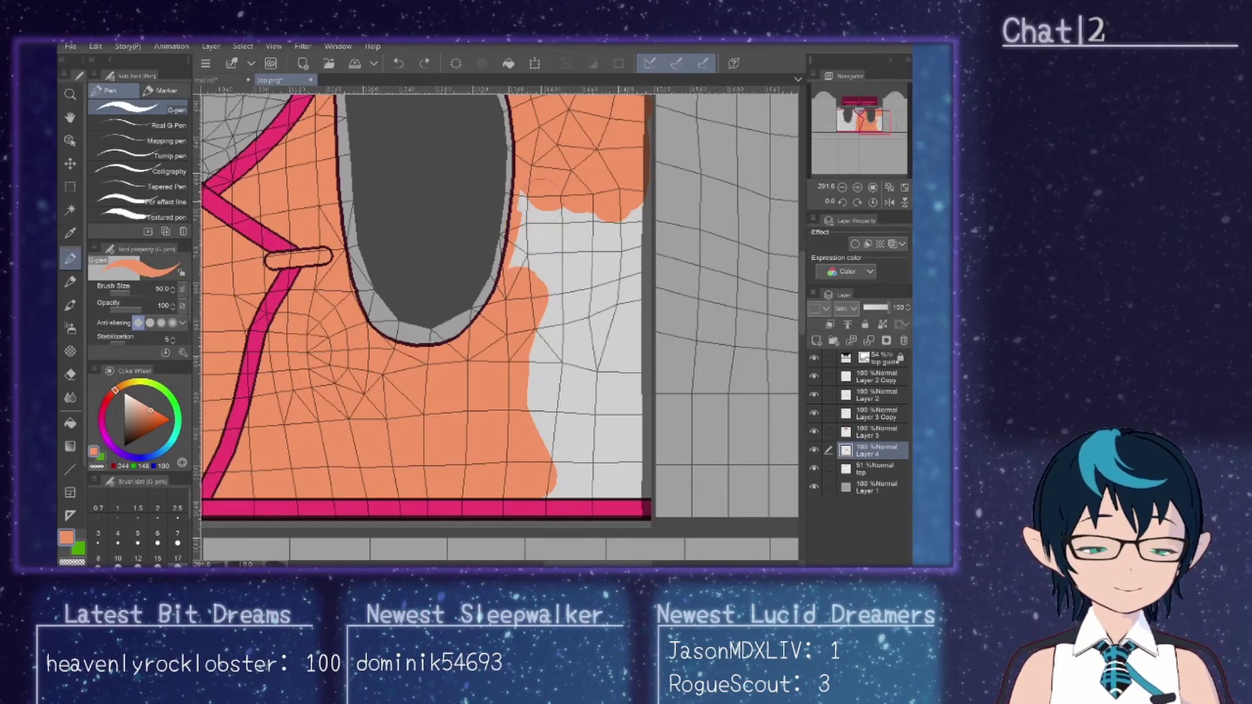
key("ctrl+z")
key("ctrl+z")
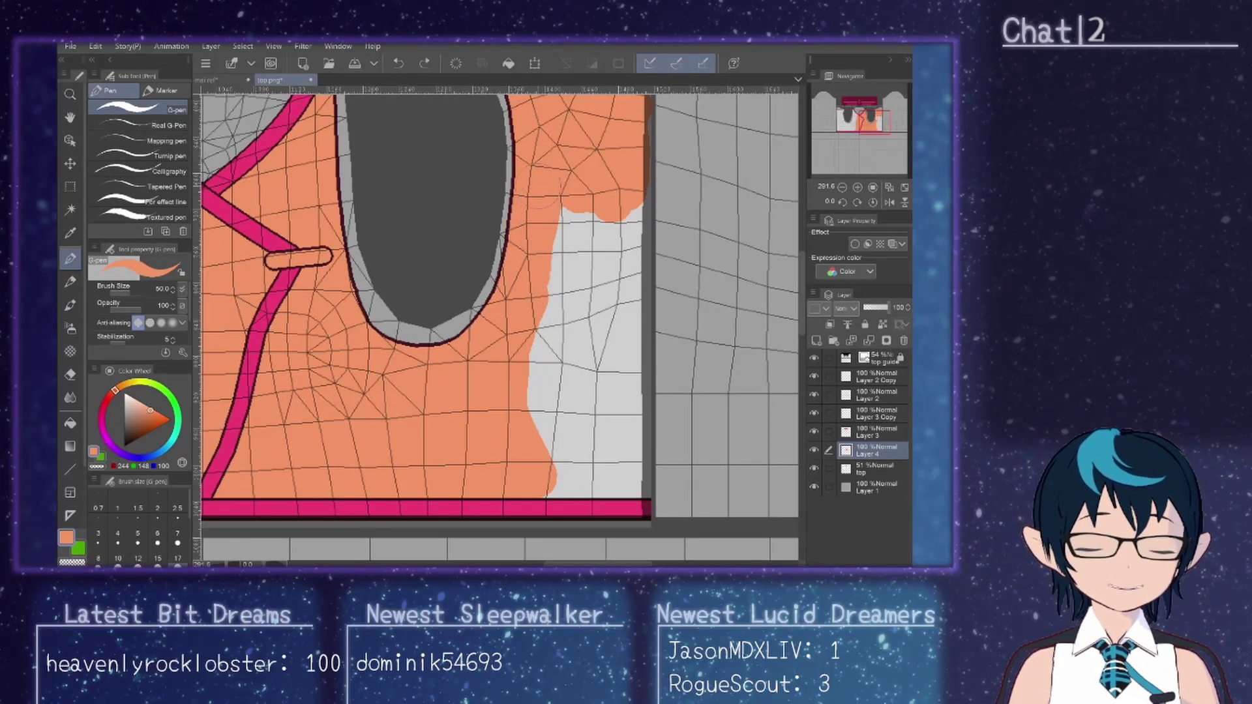
mouse_move(561, 211)
left_mouse_down()
mouse_move(577, 306)
mouse_move(541, 420)
mouse_move(570, 483)
mouse_move(633, 482)
mouse_move(642, 459)
mouse_move(597, 401)
mouse_move(583, 356)
mouse_move(593, 287)
mouse_move(620, 339)
mouse_move(631, 215)
mouse_move(636, 287)
mouse_move(616, 395)
mouse_move(647, 313)
mouse_move(647, 456)
mouse_move(647, 431)
left_mouse_up()
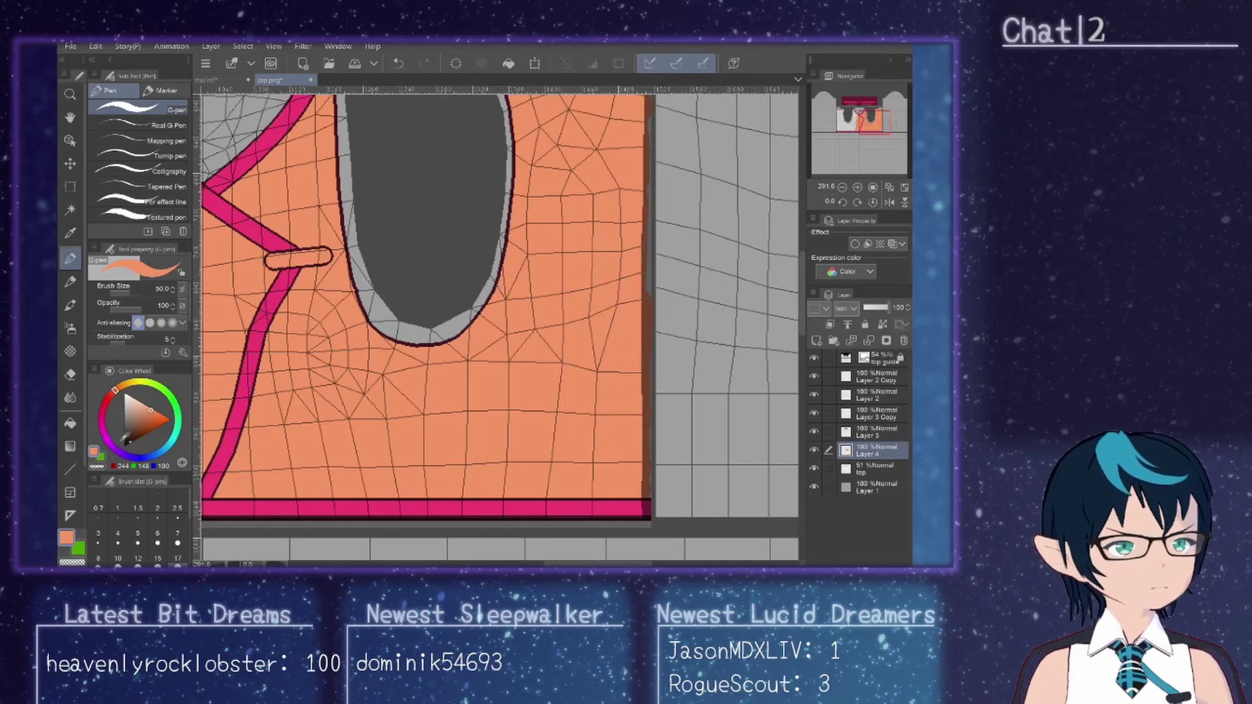
Step: Duplicate Layer 4, the layer holding the orange fill on one half of the top
left_click(71, 374)
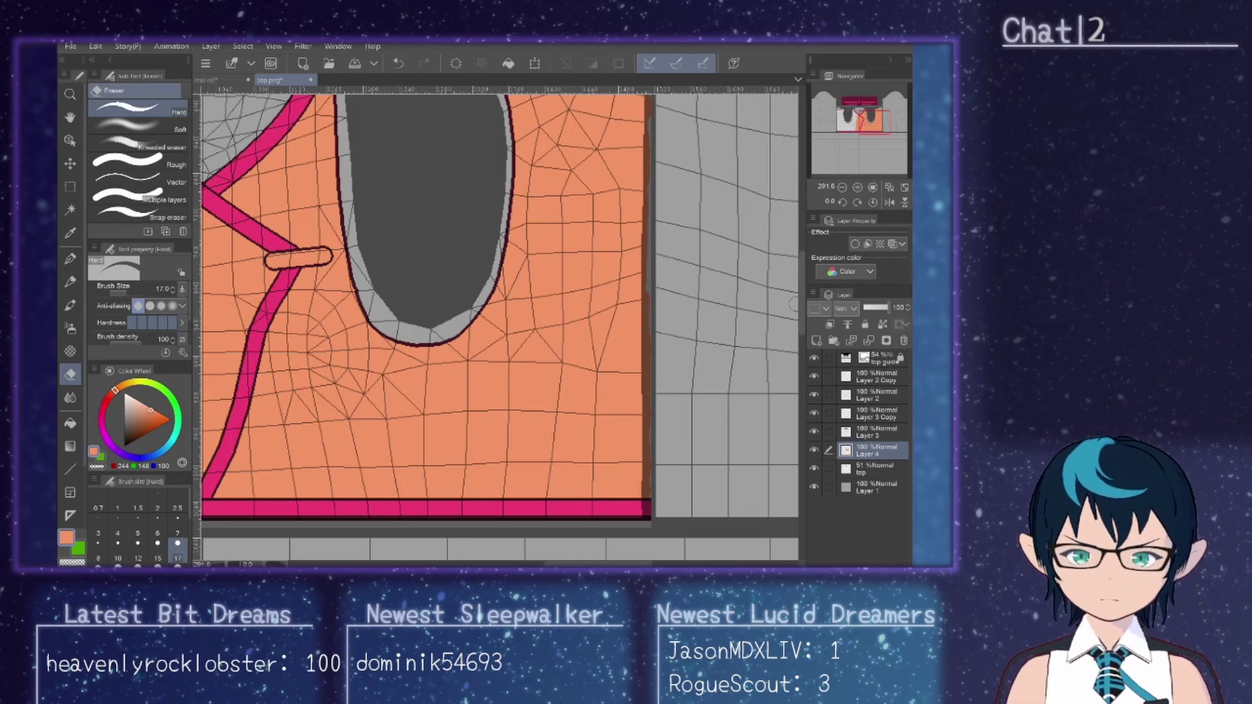
scroll(652, 286, "up", 3)
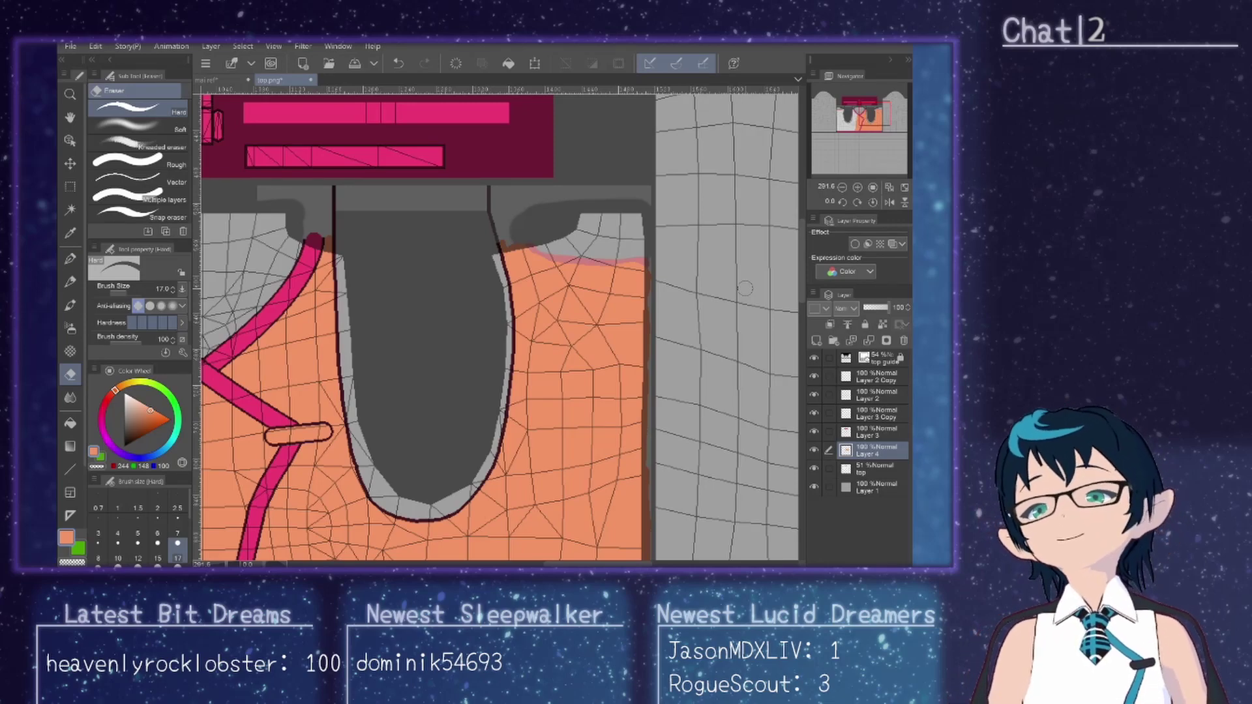
scroll(652, 313, "down", 5)
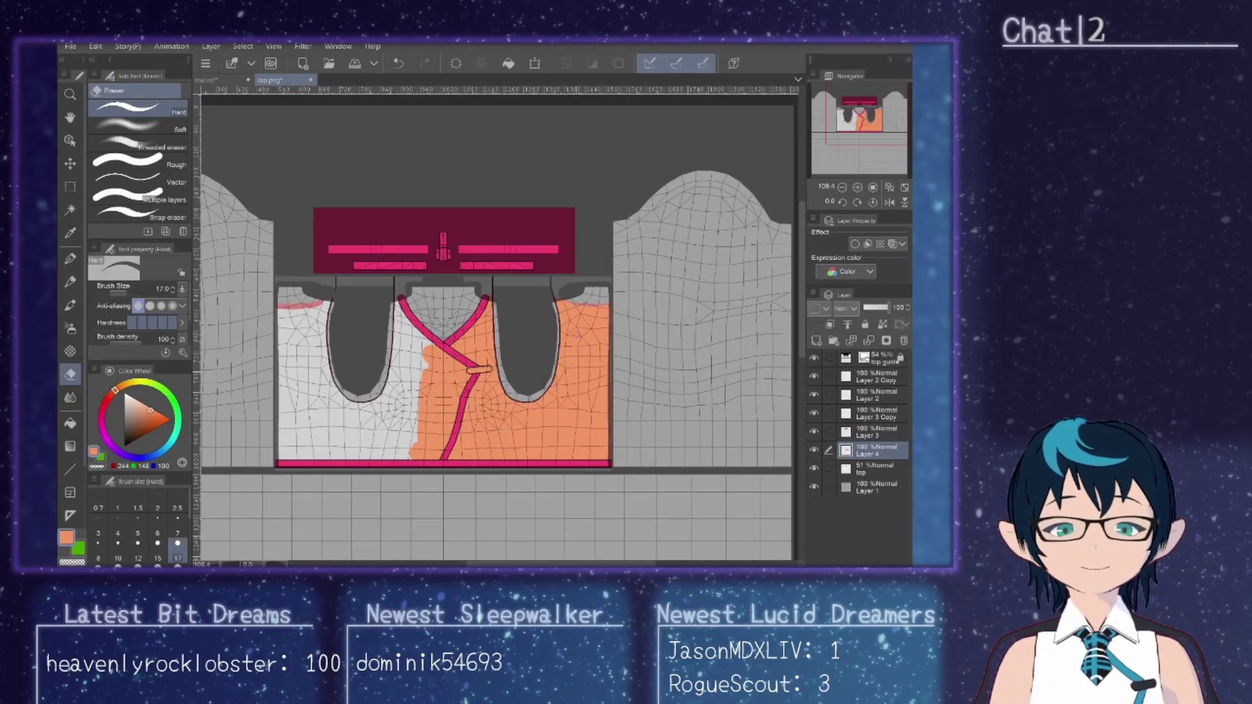
scroll(495, 326, "down", 3)
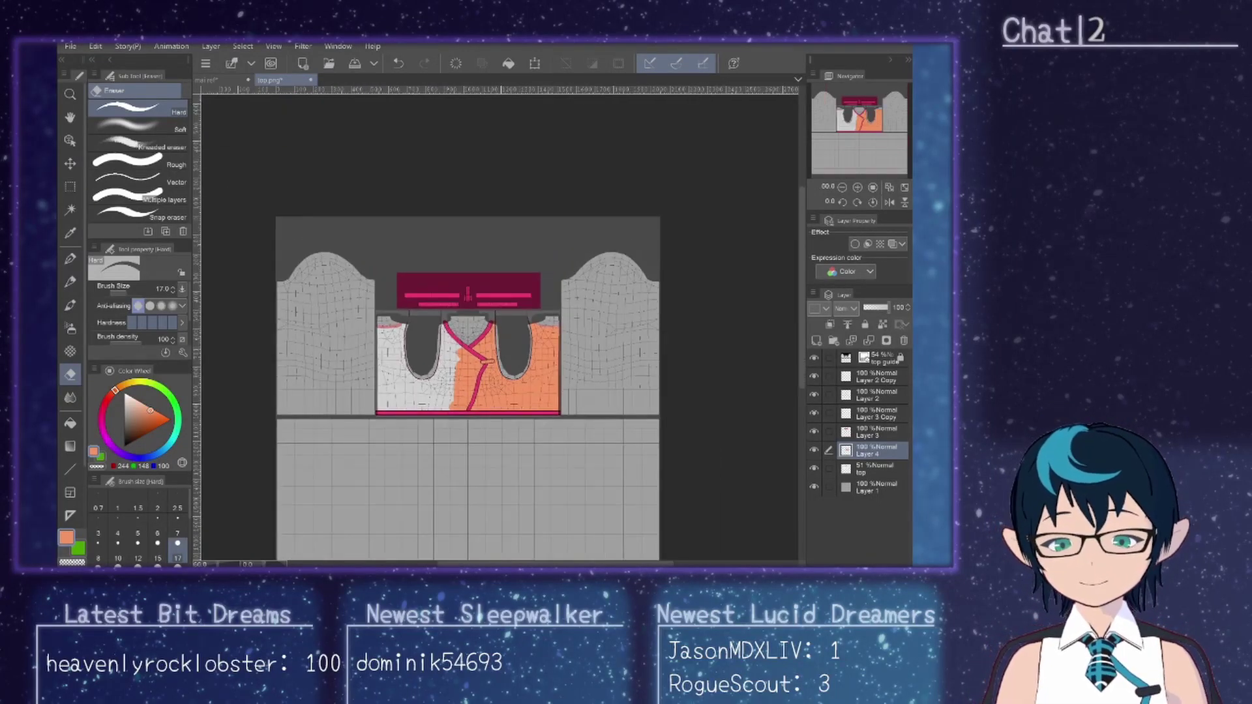
right_click(875, 444)
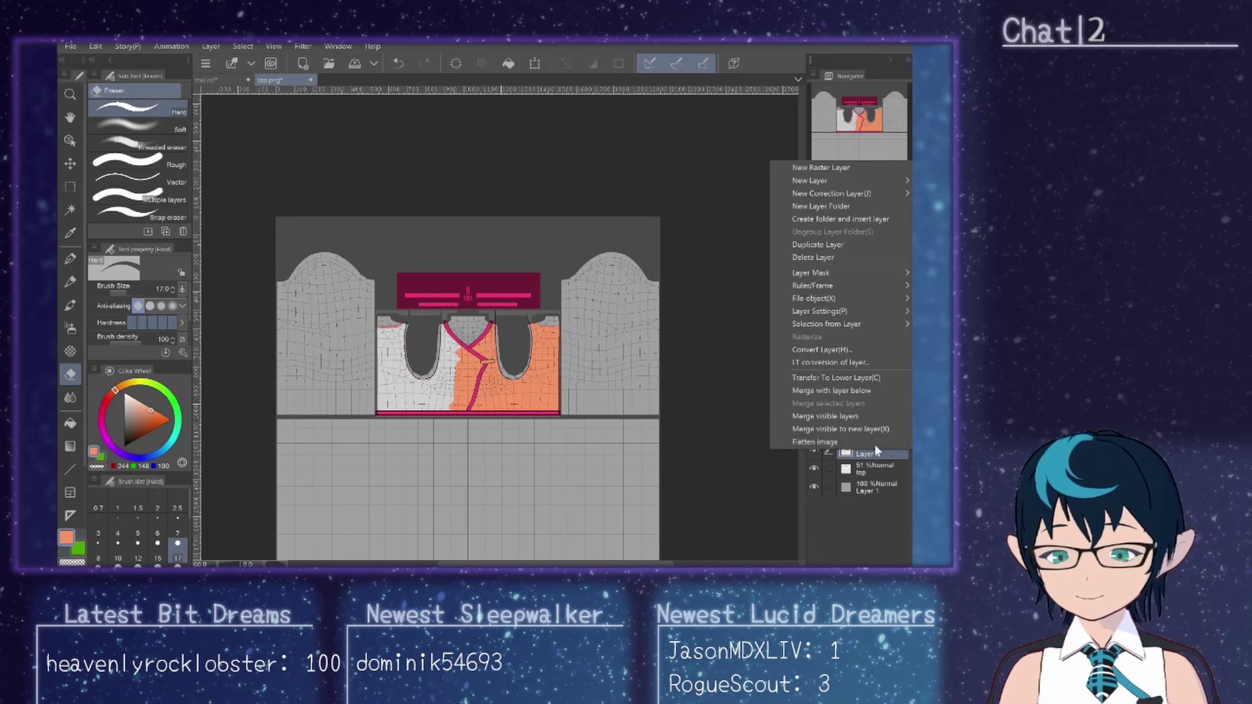
left_click(828, 245)
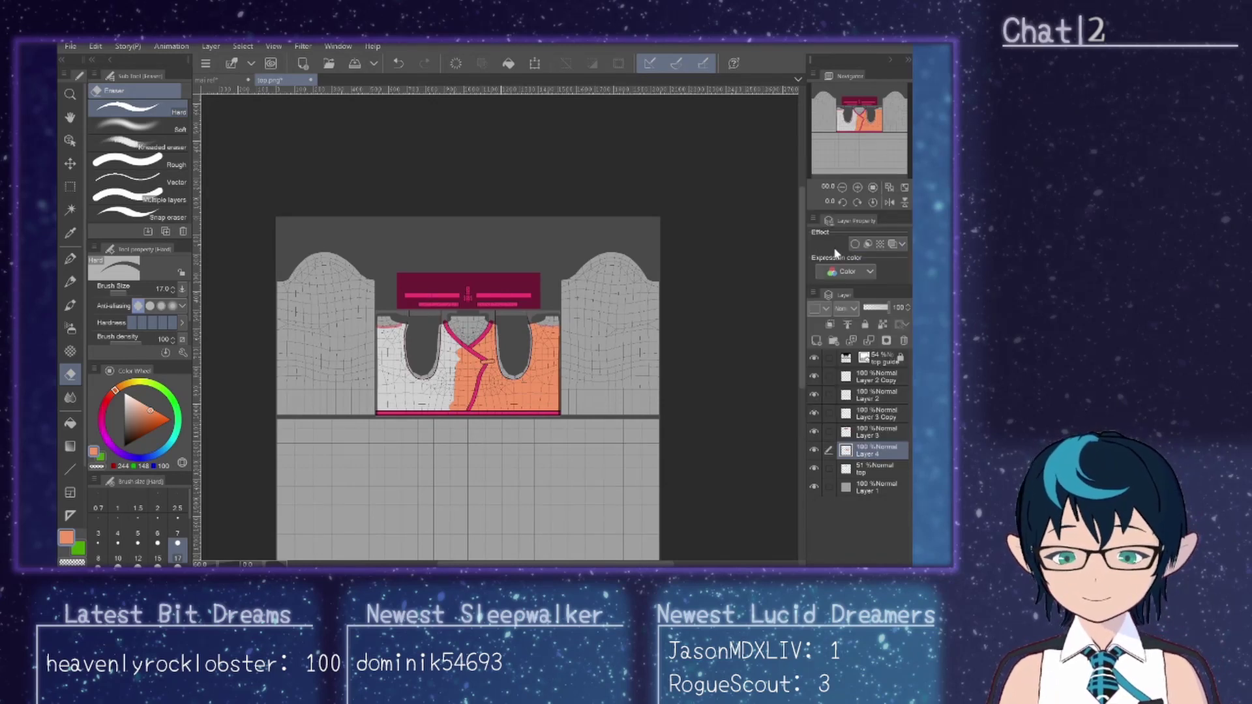
Step: Select a wide rectangular area across the top and paint small orange pen marks at the outer edges of both sleeves
left_click(70, 186)
left_click_drag(251, 261, 720, 366)
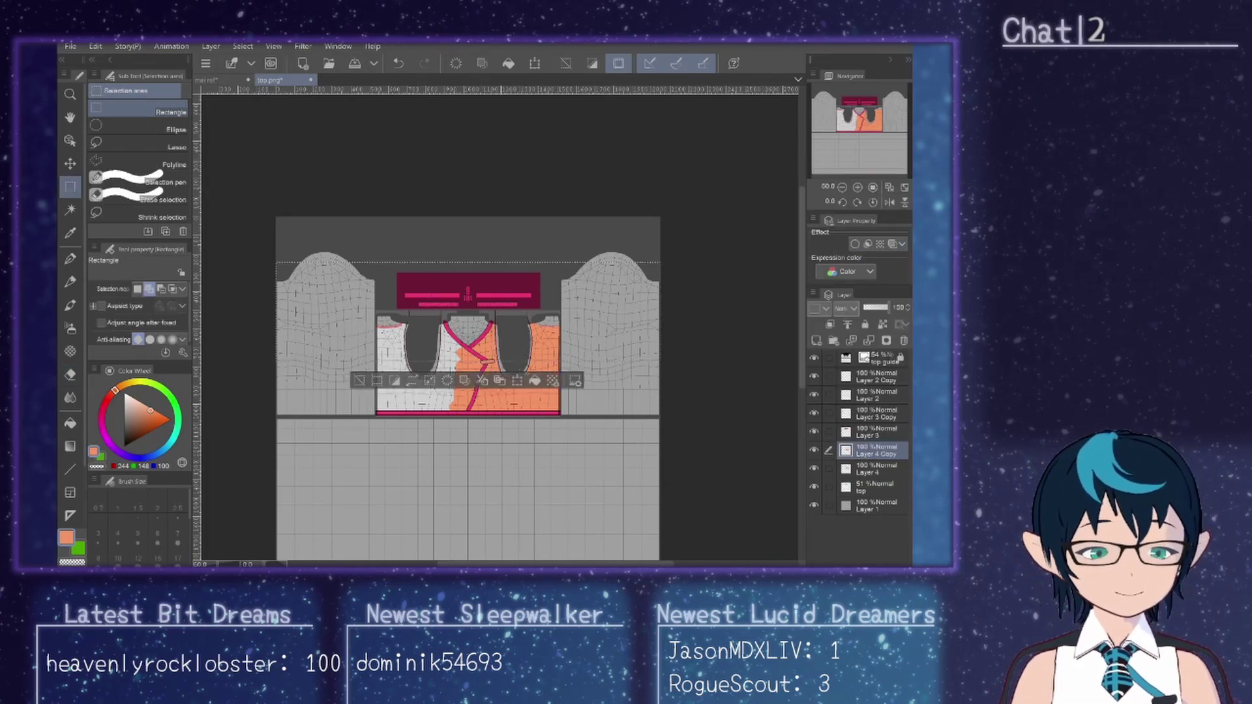
left_click(69, 259)
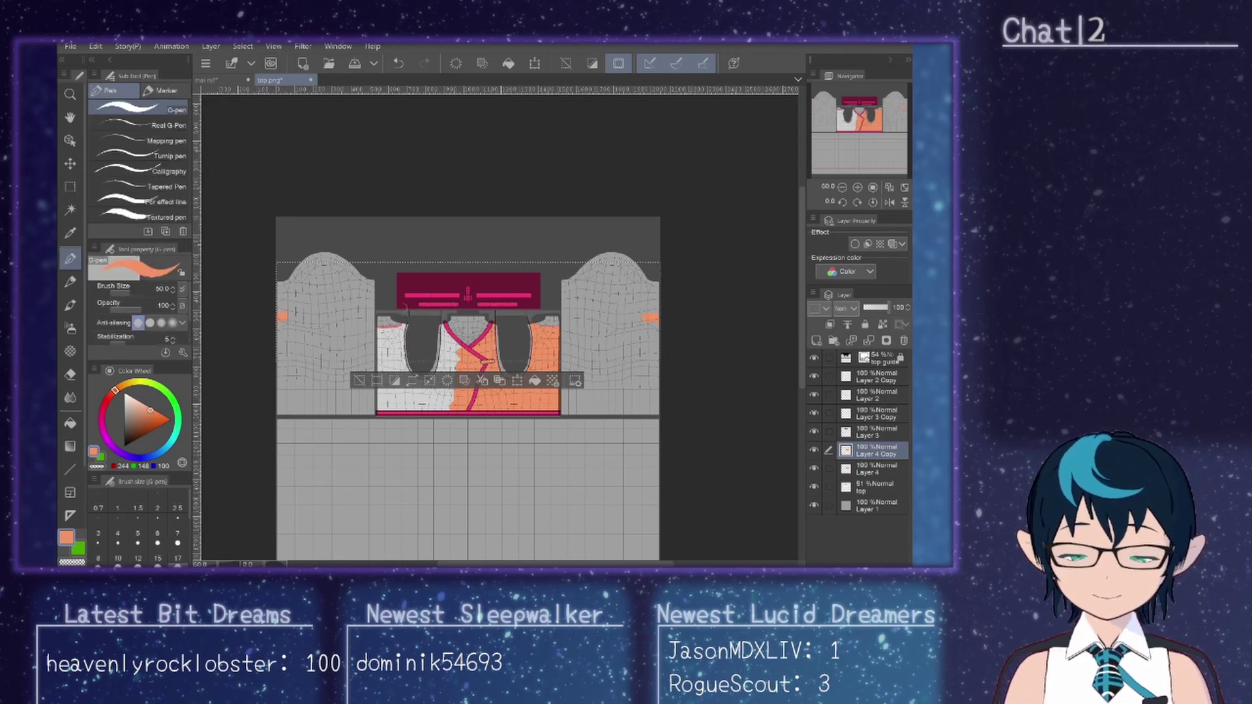
left_click(95, 46)
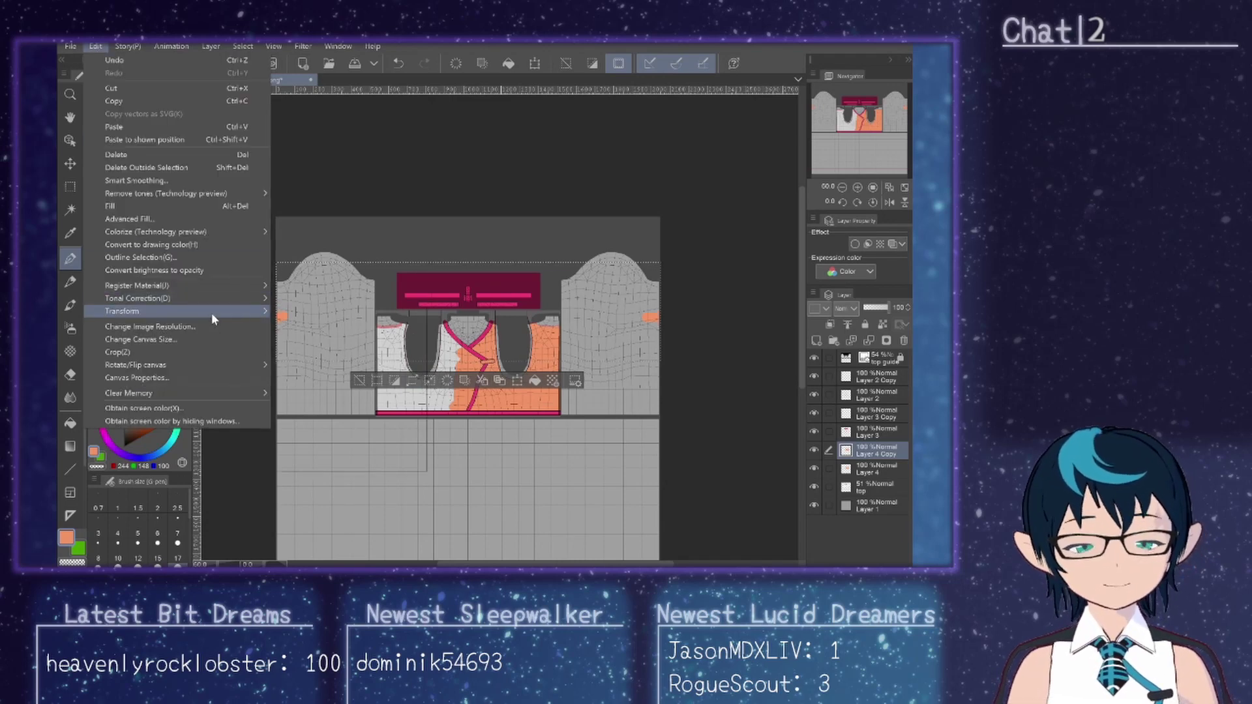
mouse_move(212, 312)
left_click(332, 409)
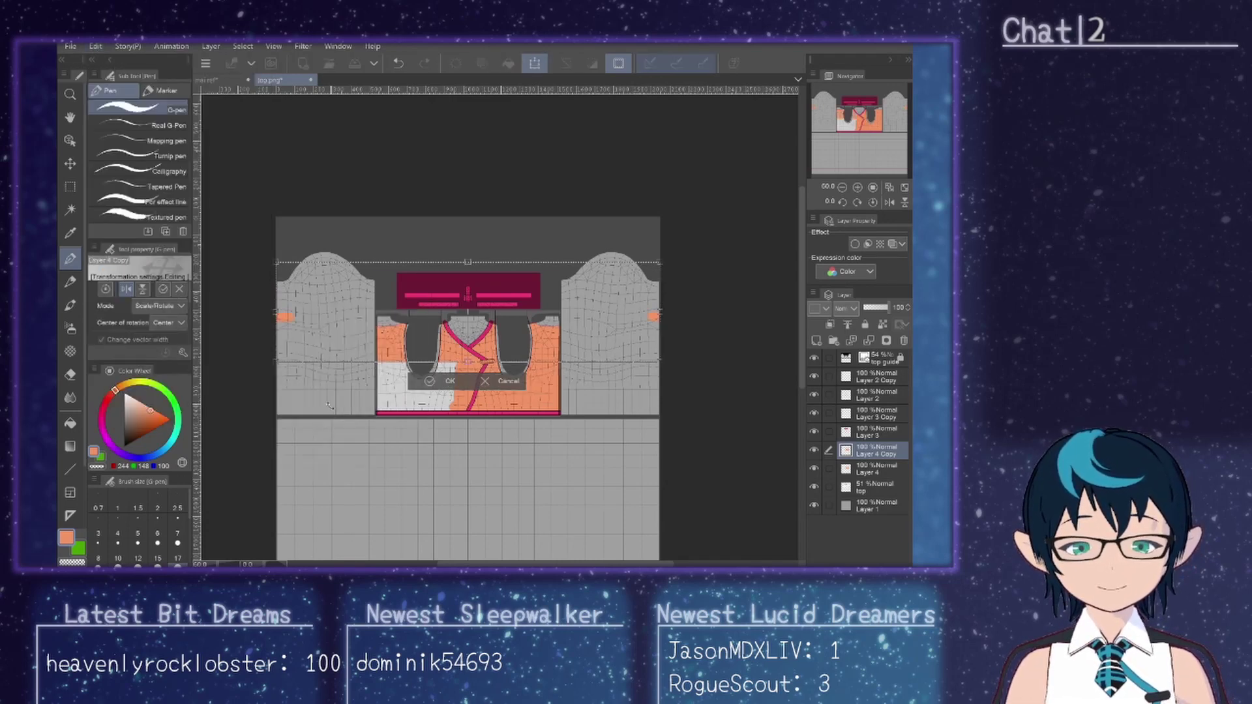
left_click(436, 383)
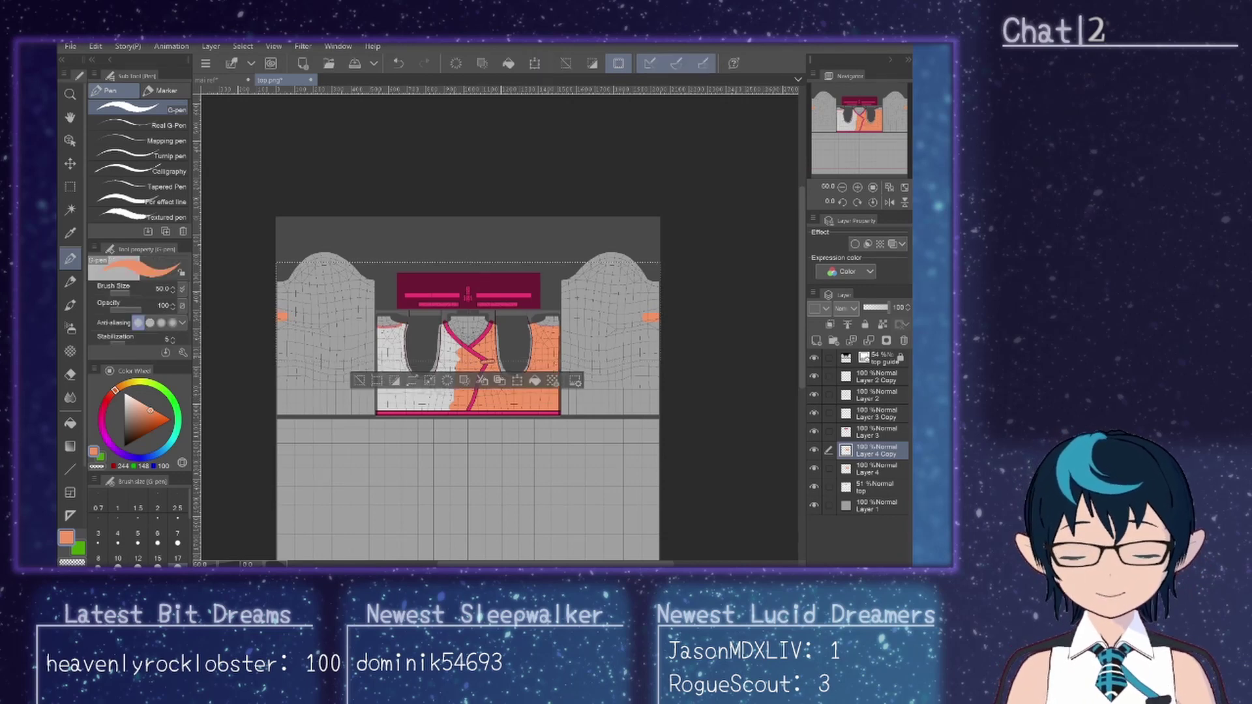
left_click(360, 380)
Step: Flip the whole Layer 4 Copy horizontally so its orange fill covers the other half of the top
left_click(95, 45)
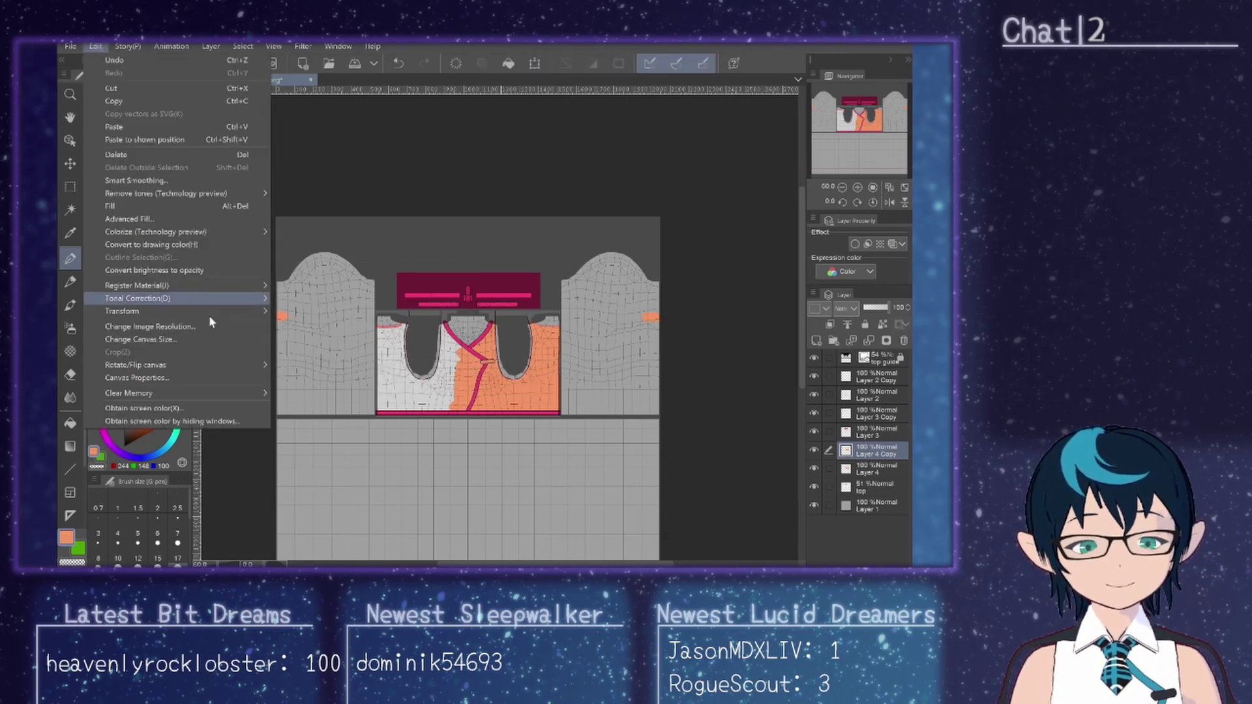
mouse_move(211, 314)
left_click(304, 380)
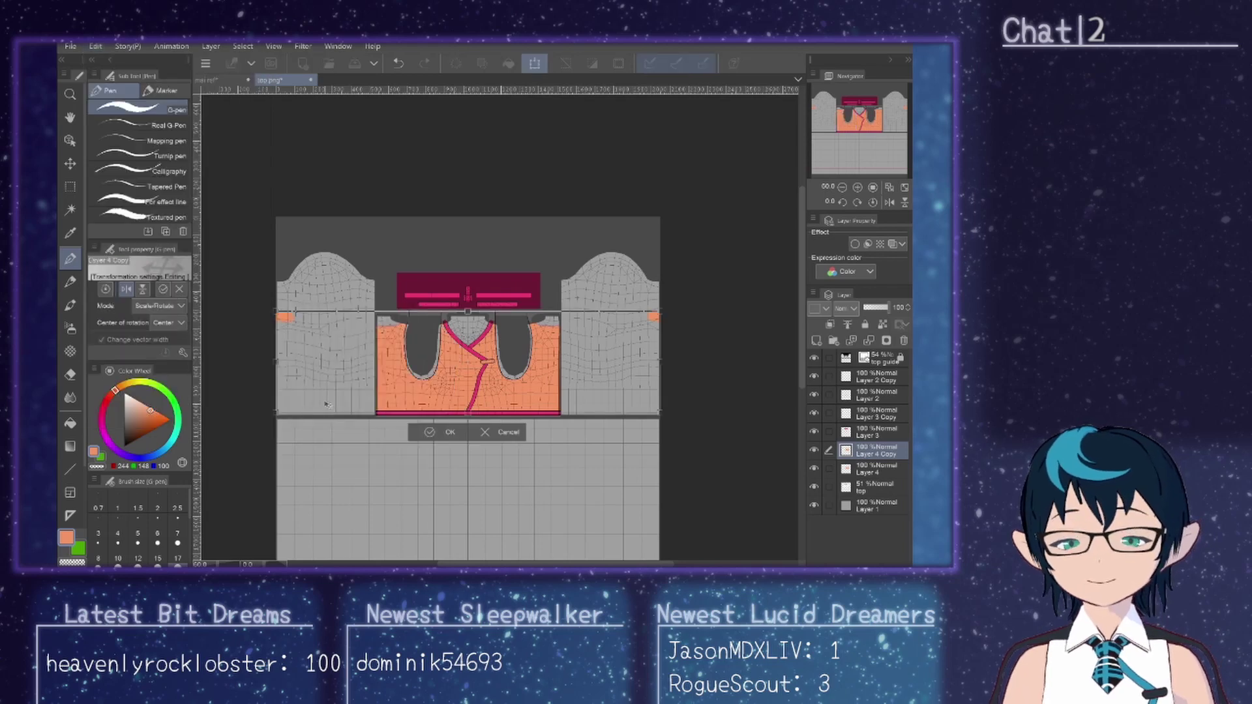
left_click(434, 435)
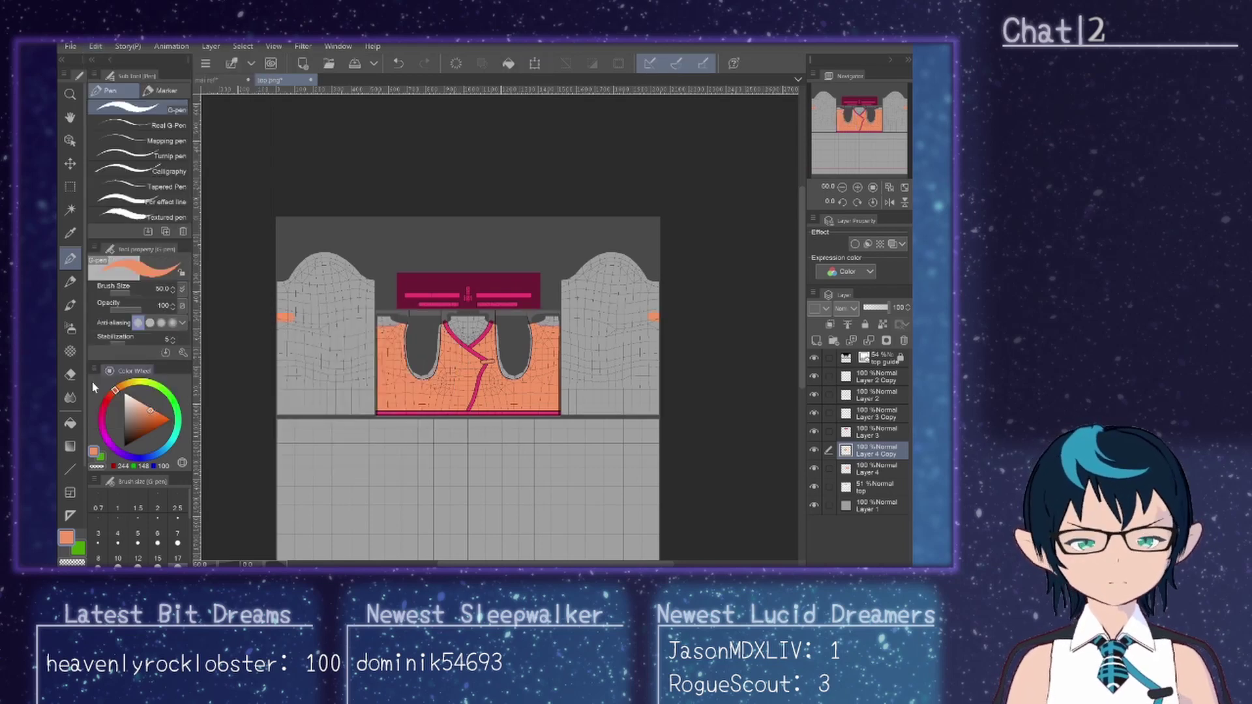
Step: Erase the orange marks at the outer sleeve edges using the Hard eraser at size 120
left_click(70, 375)
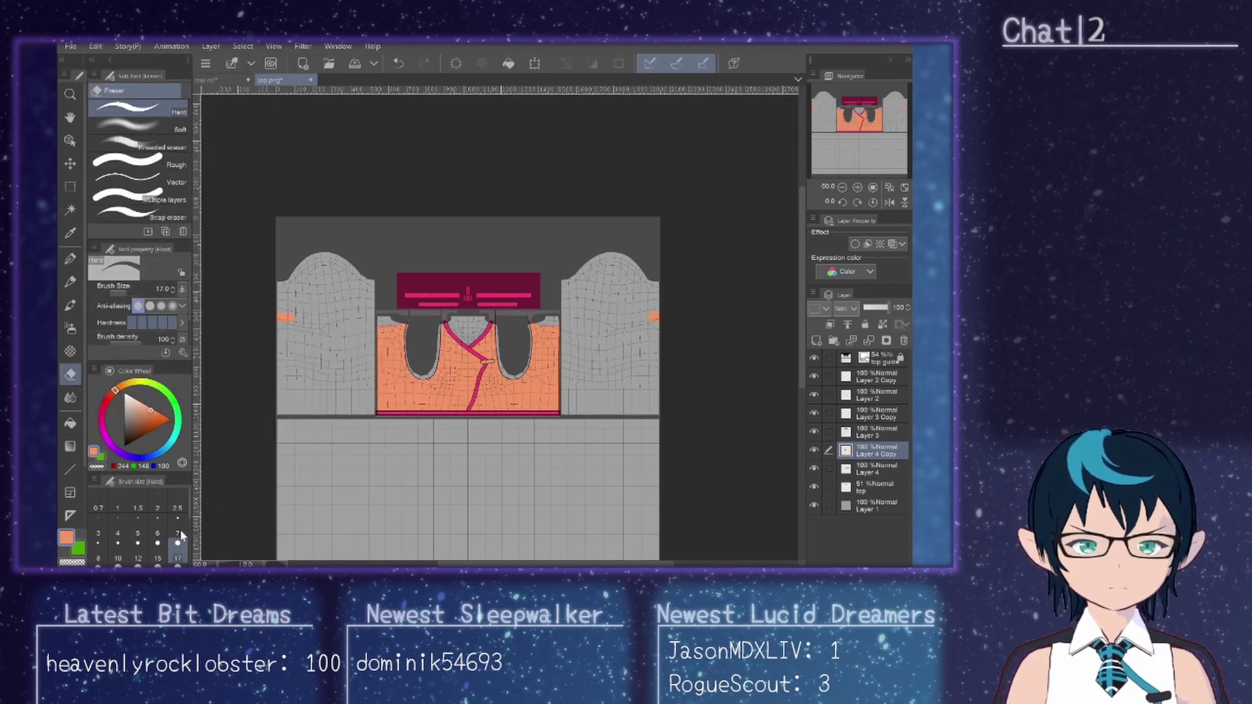
scroll(180, 535, "down", 2)
left_click(177, 558)
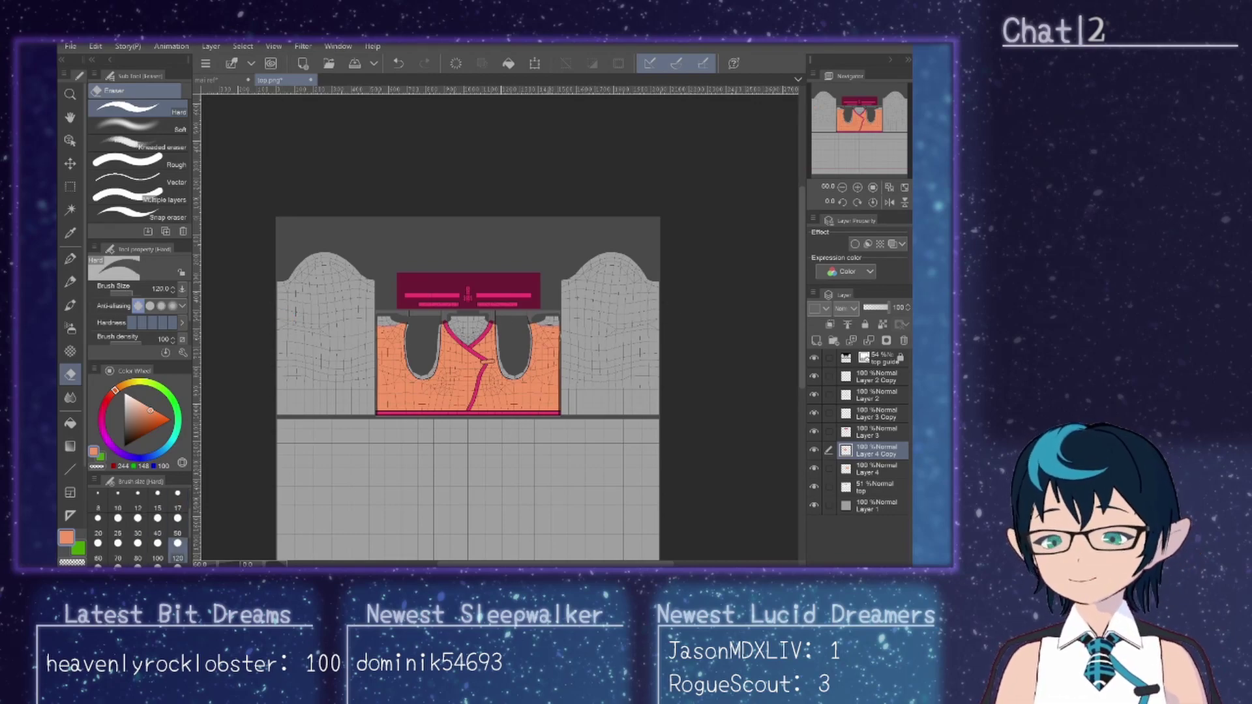
Step: Merge Layer 4 Copy and Layer 4 into a single layer
scroll(535, 337, "up", 5)
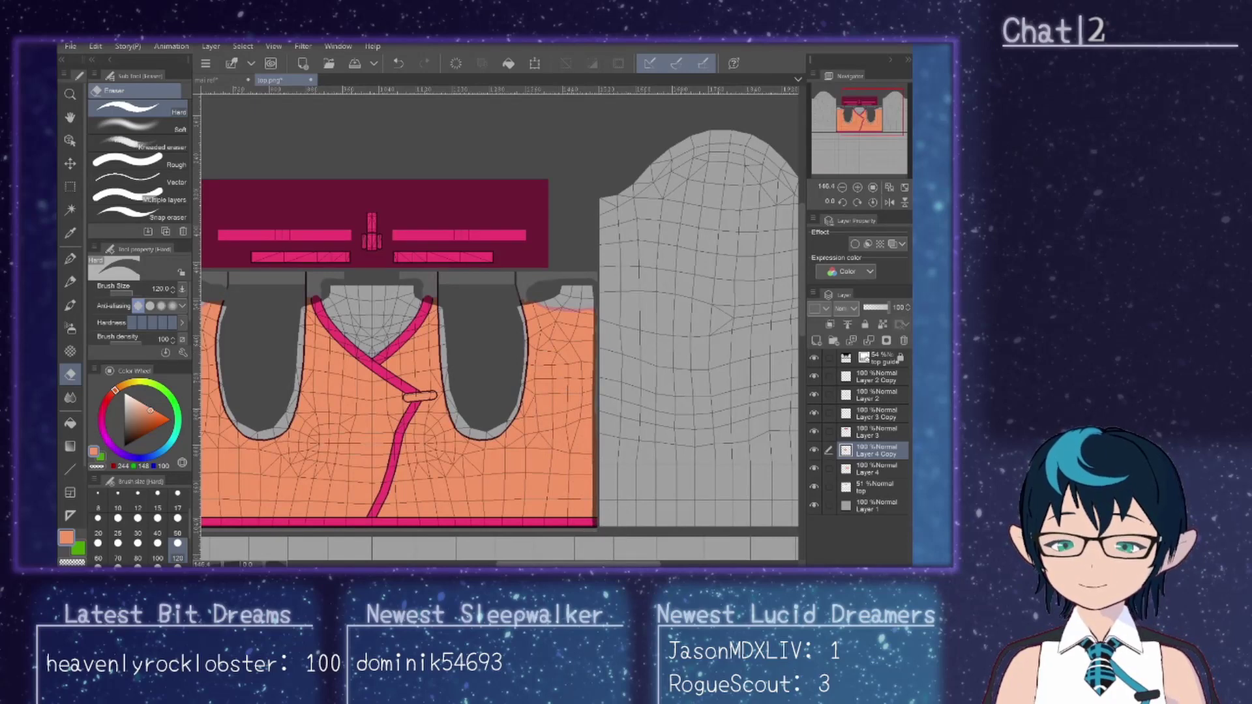
scroll(500, 326, "left", 3)
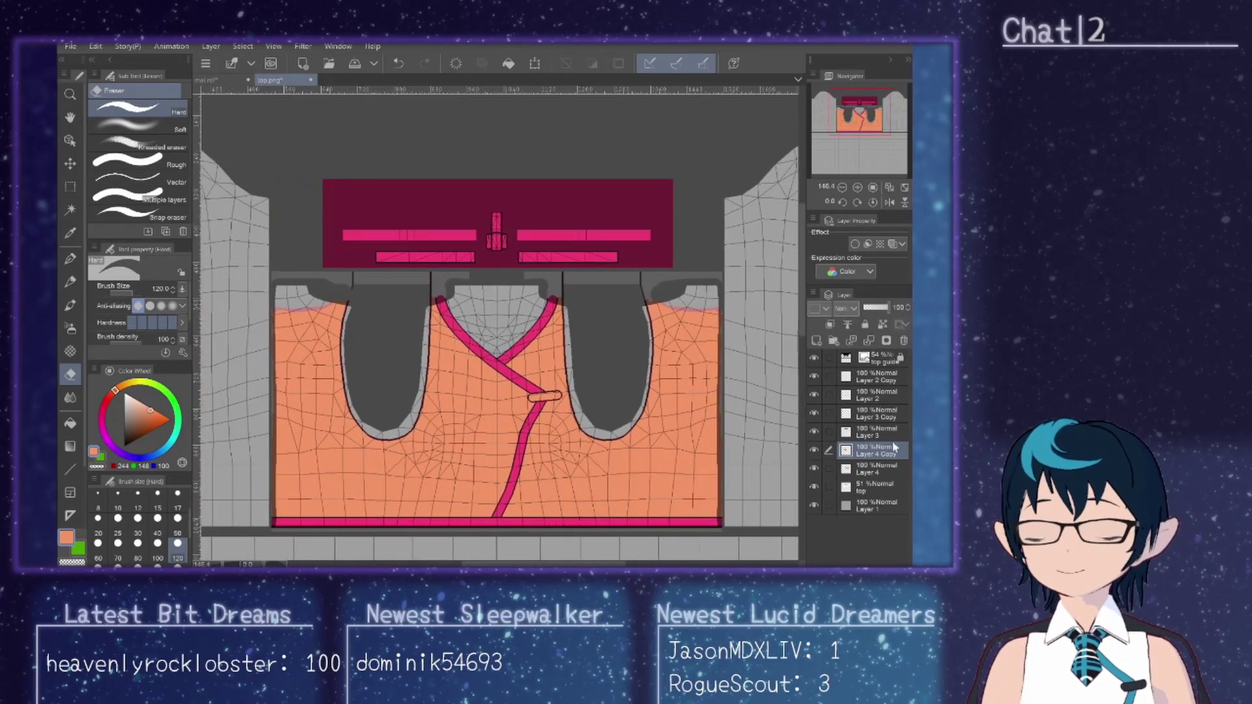
left_click(875, 474, "ctrl")
right_click(876, 476)
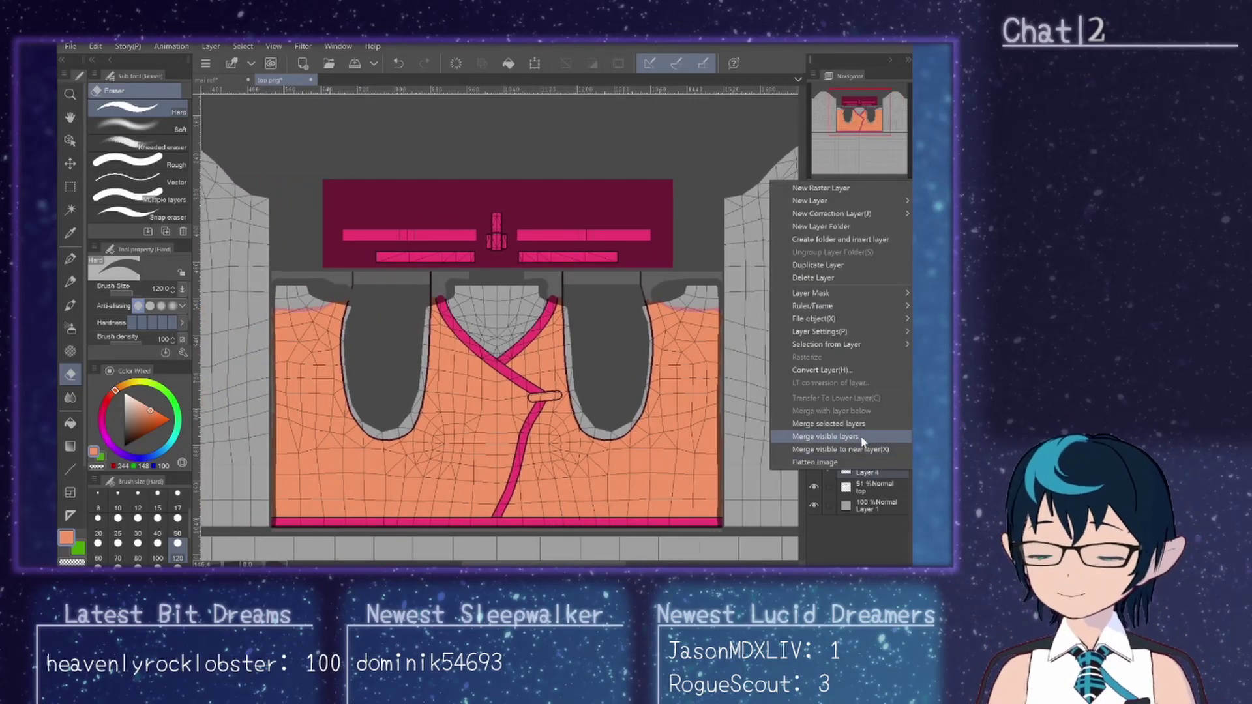
left_click(862, 423)
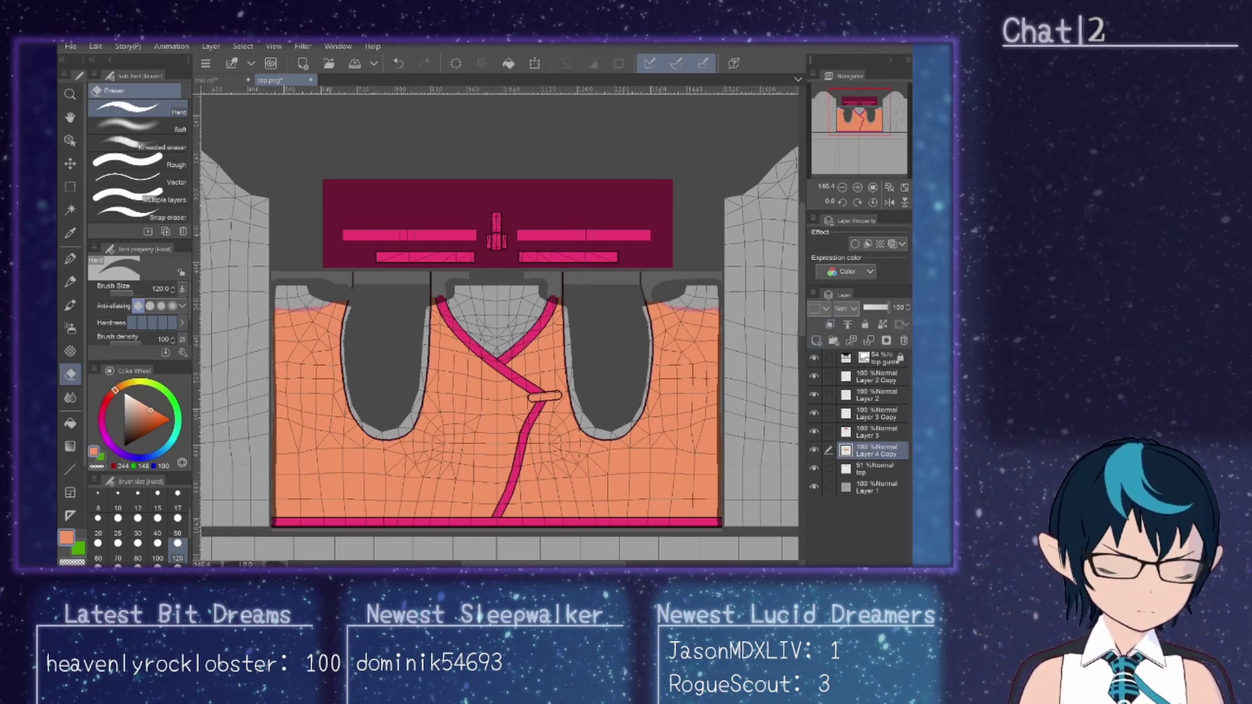
Step: Switch to the Texture Editor and examine how the red guide line follows the back neckline and shoulder on the 3D model
key("alt+Tab")
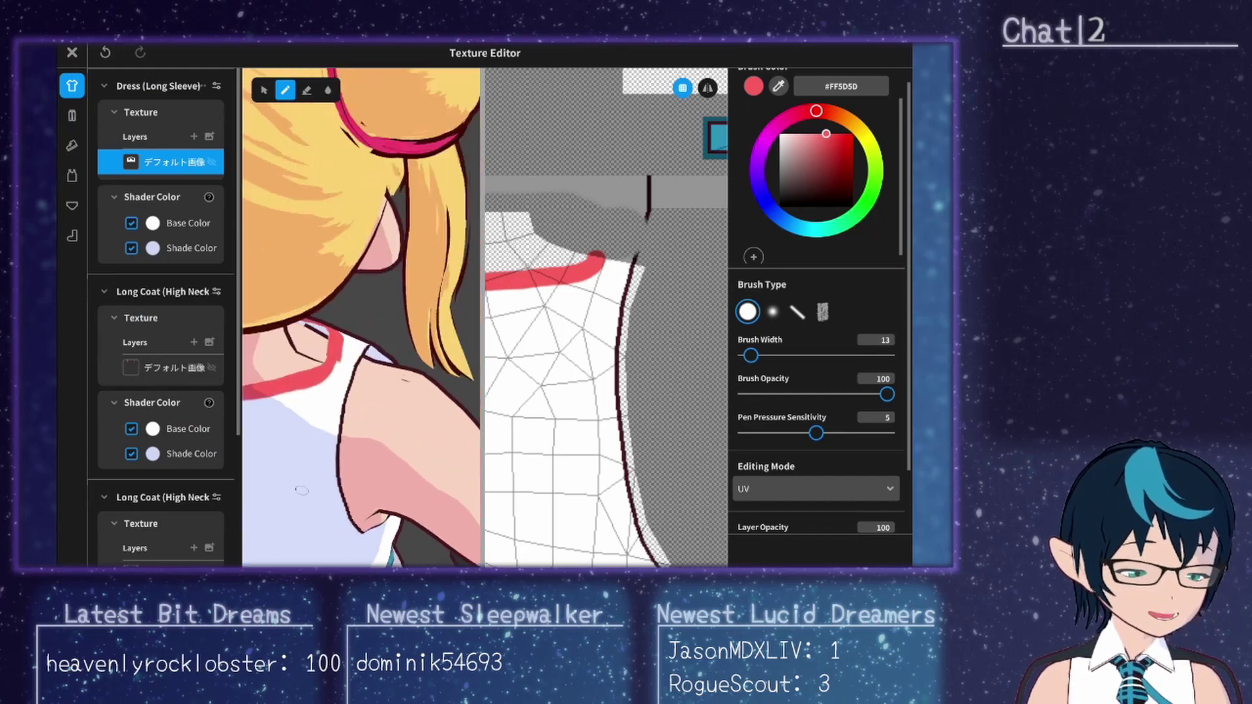
left_click_drag(301, 490, 375, 364)
scroll(376, 363, "up", 2)
scroll(376, 364, "down", 2)
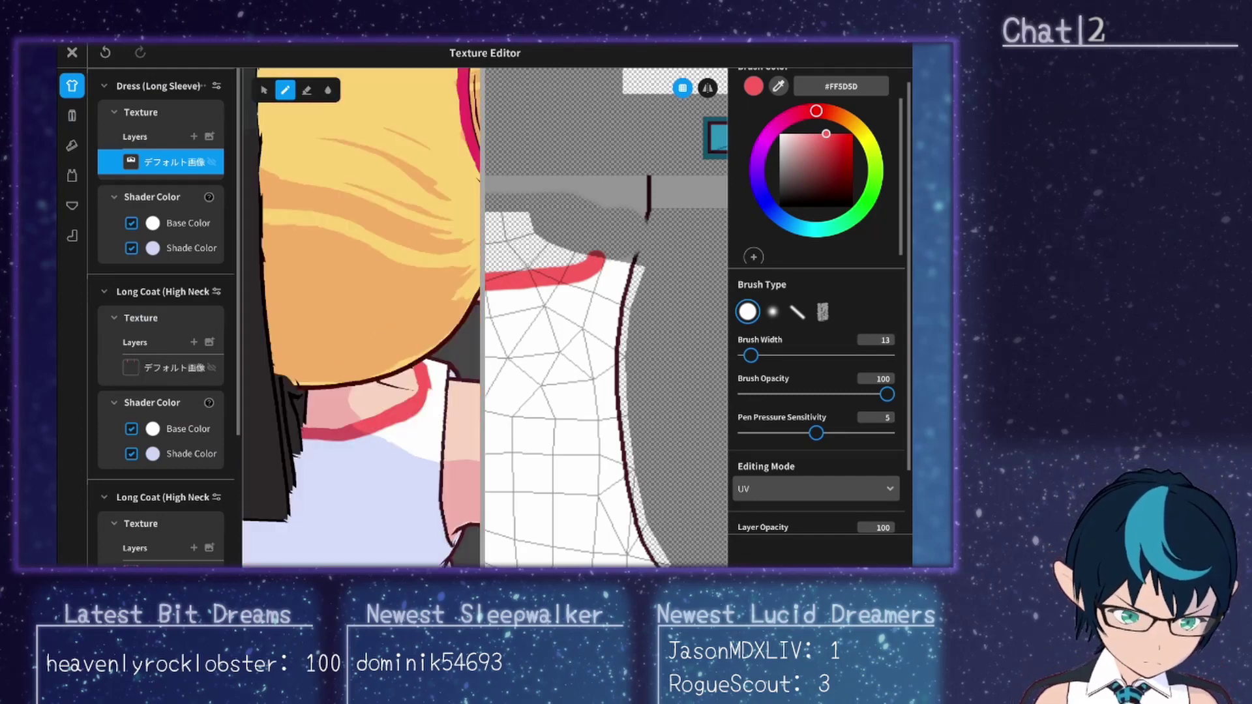
scroll(363, 363, "up", 3)
scroll(363, 363, "down", 2)
scroll(363, 363, "up", 2)
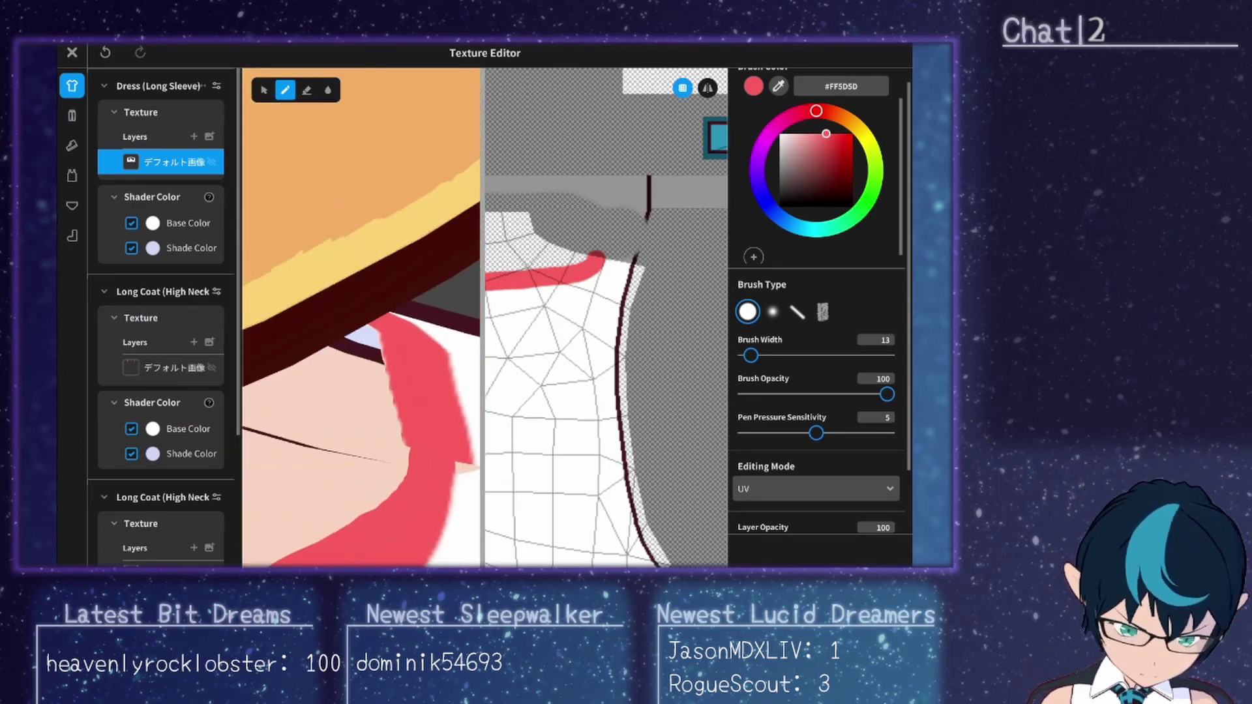
left_click_drag(355, 339, 326, 352)
scroll(288, 262, "down", 3)
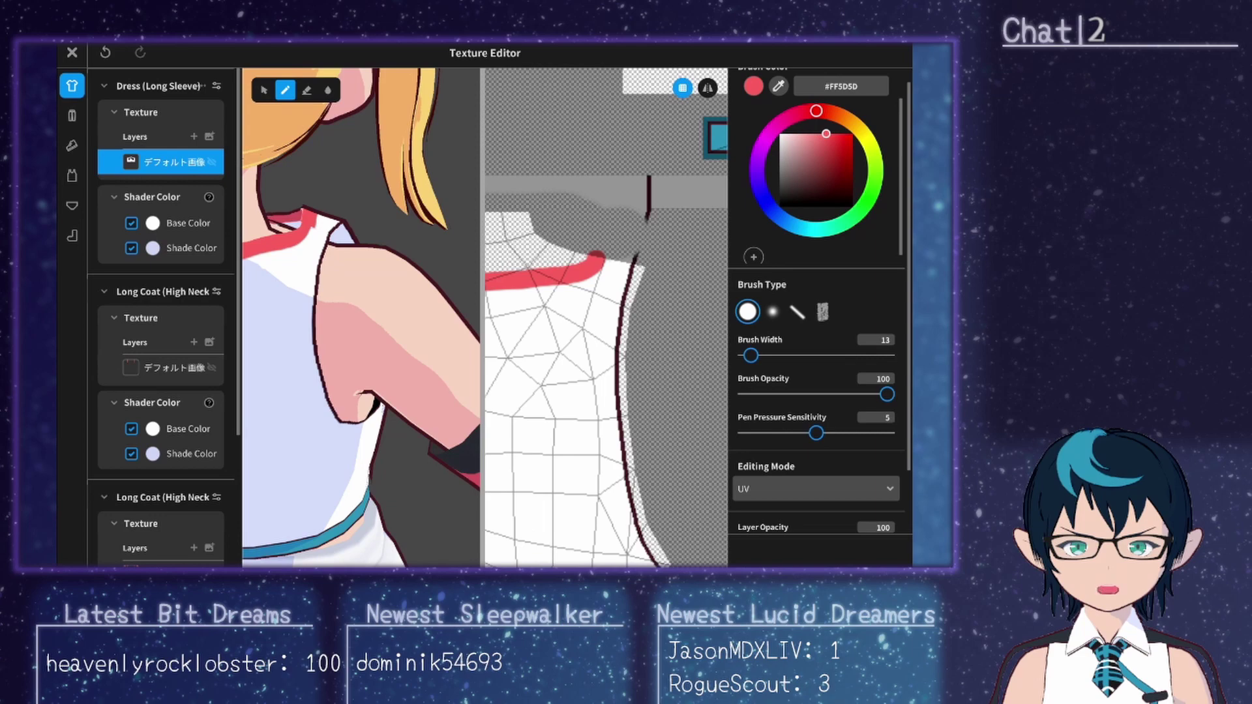
Step: Switch back to Clip Studio Paint, choose the Curve tool and add a new raster layer above Layer 3
key("alt+Tab")
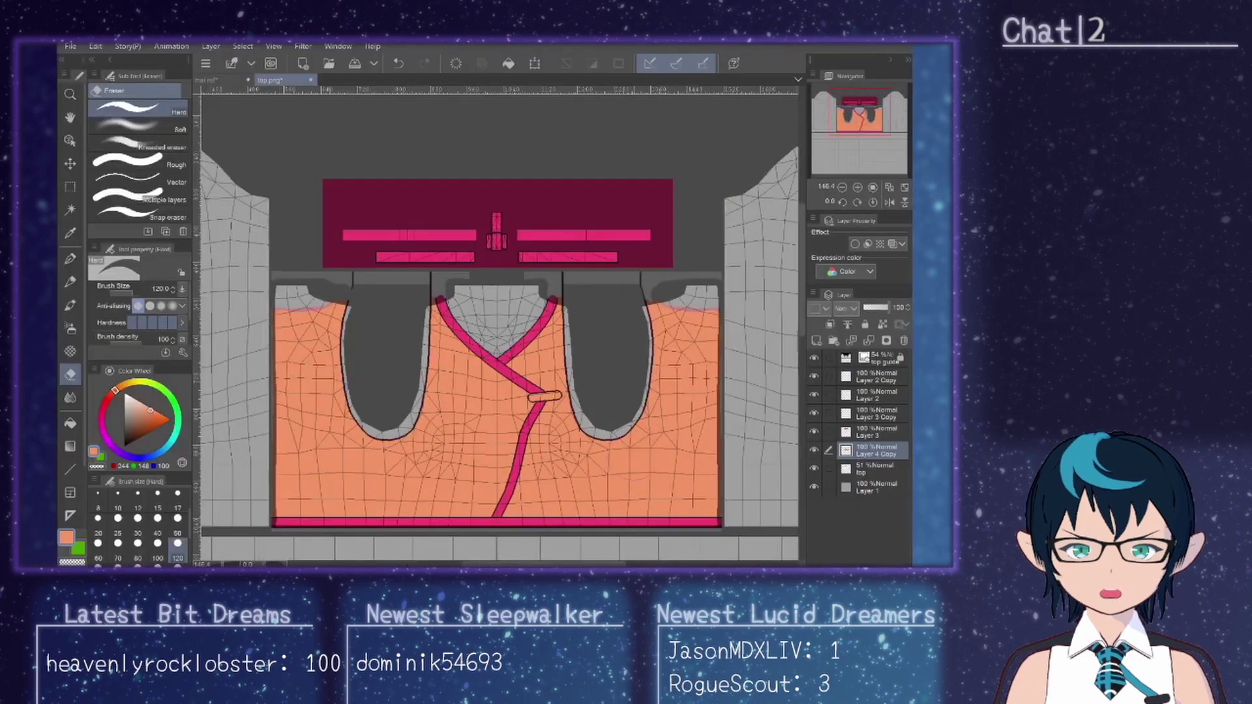
left_click(878, 436)
left_click(70, 468)
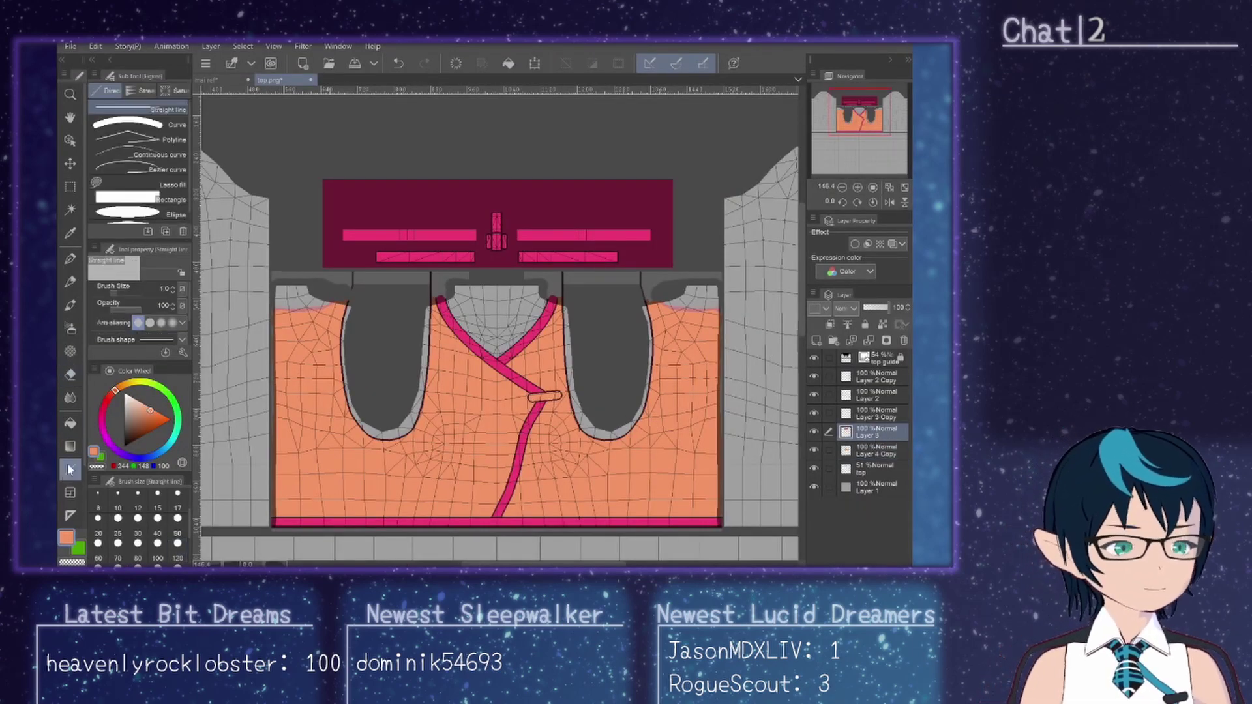
left_click(125, 124)
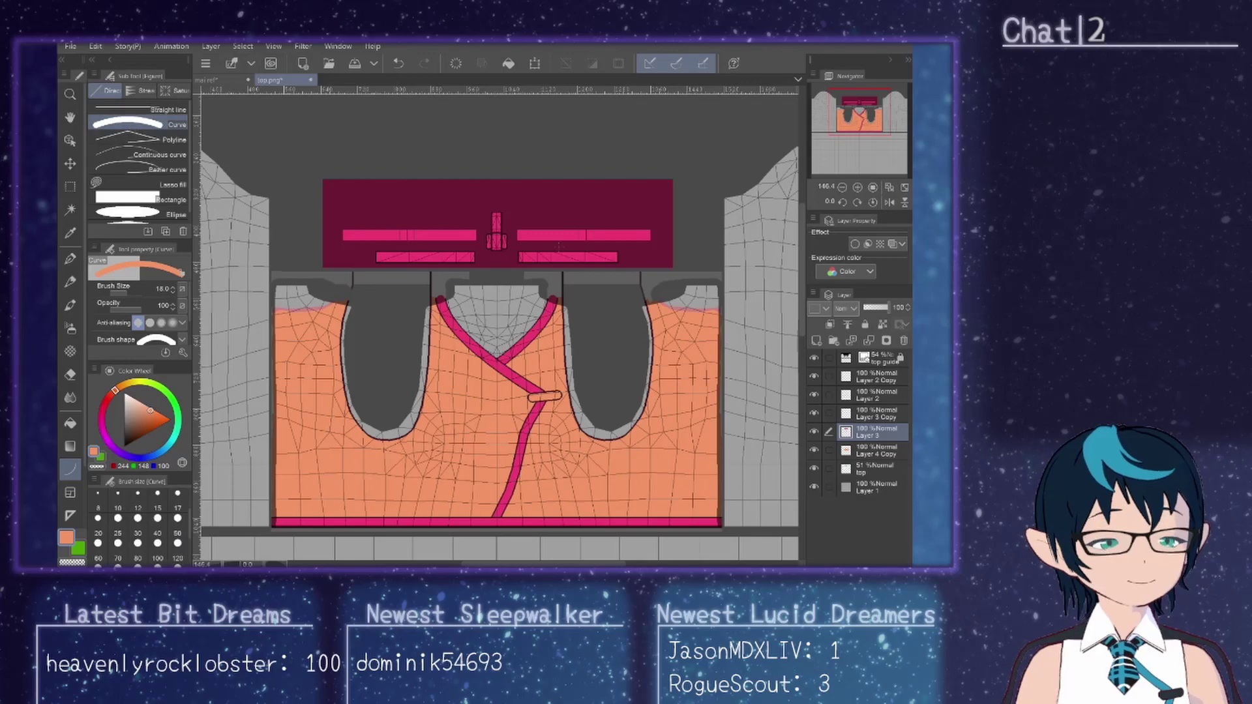
left_click(817, 340)
scroll(707, 300, "up", 5)
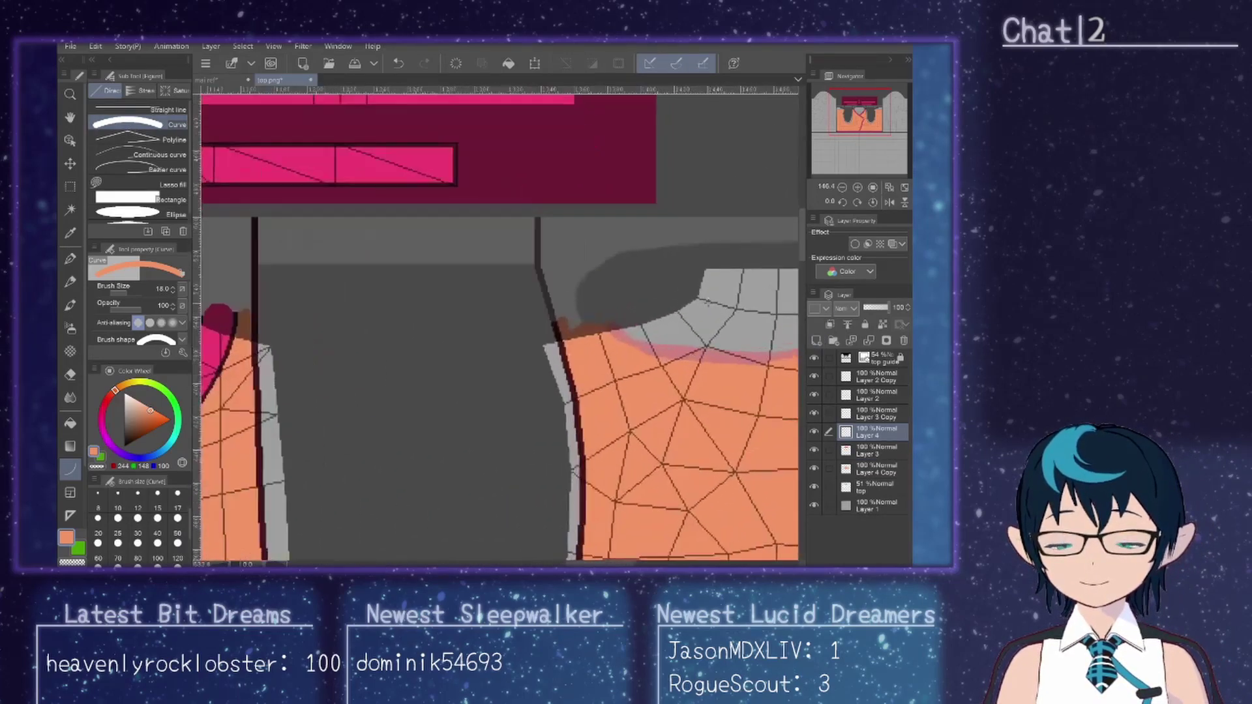
scroll(706, 301, "up", 2)
scroll(499, 326, "right", 3)
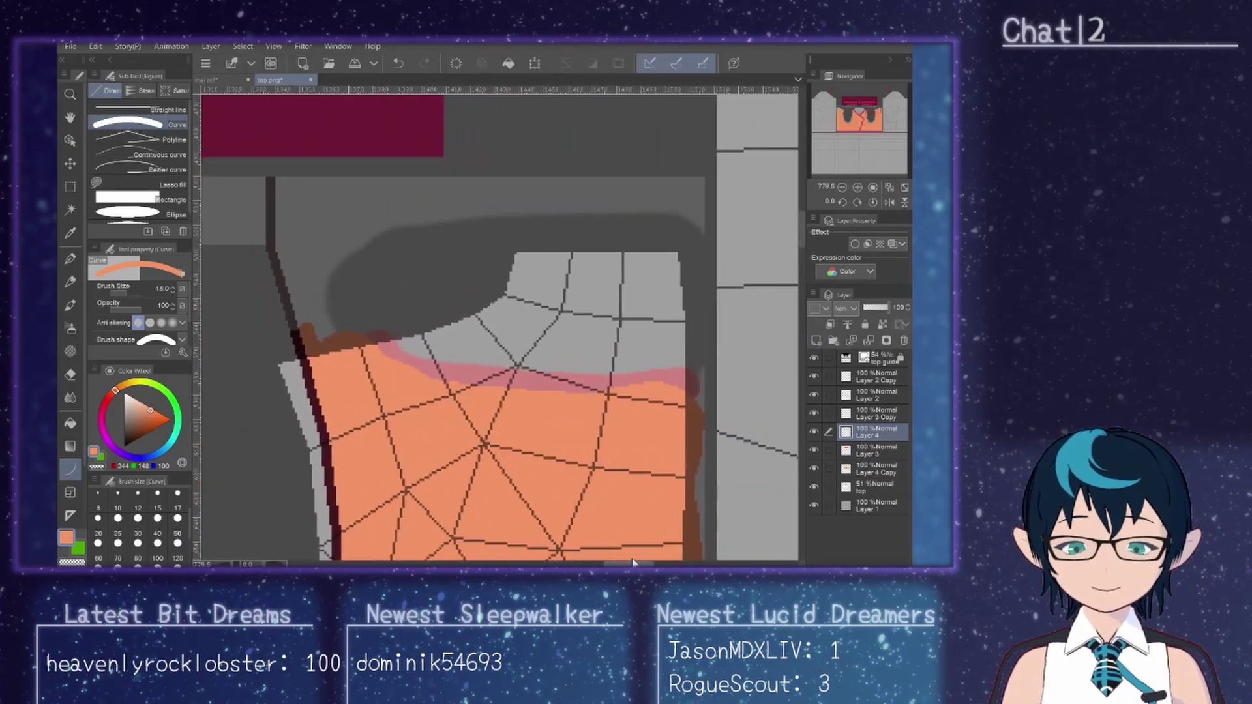
mouse_move(394, 342)
left_mouse_down()
mouse_move(379, 339)
mouse_move(402, 351)
left_mouse_up()
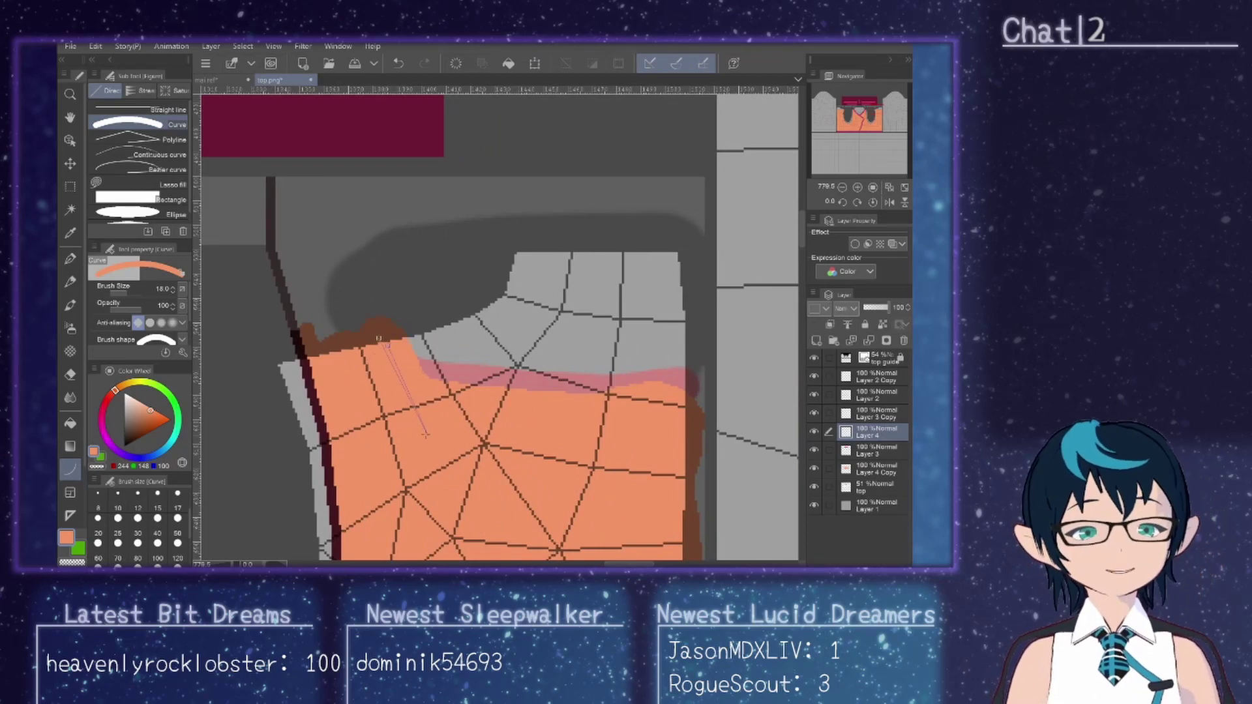
key("ctrl+z")
key("ctrl+z")
Step: Sample the pink from the front neckline trim as the drawing color and return to the Curve tool at the back neckline
scroll(570, 557, "left", 10)
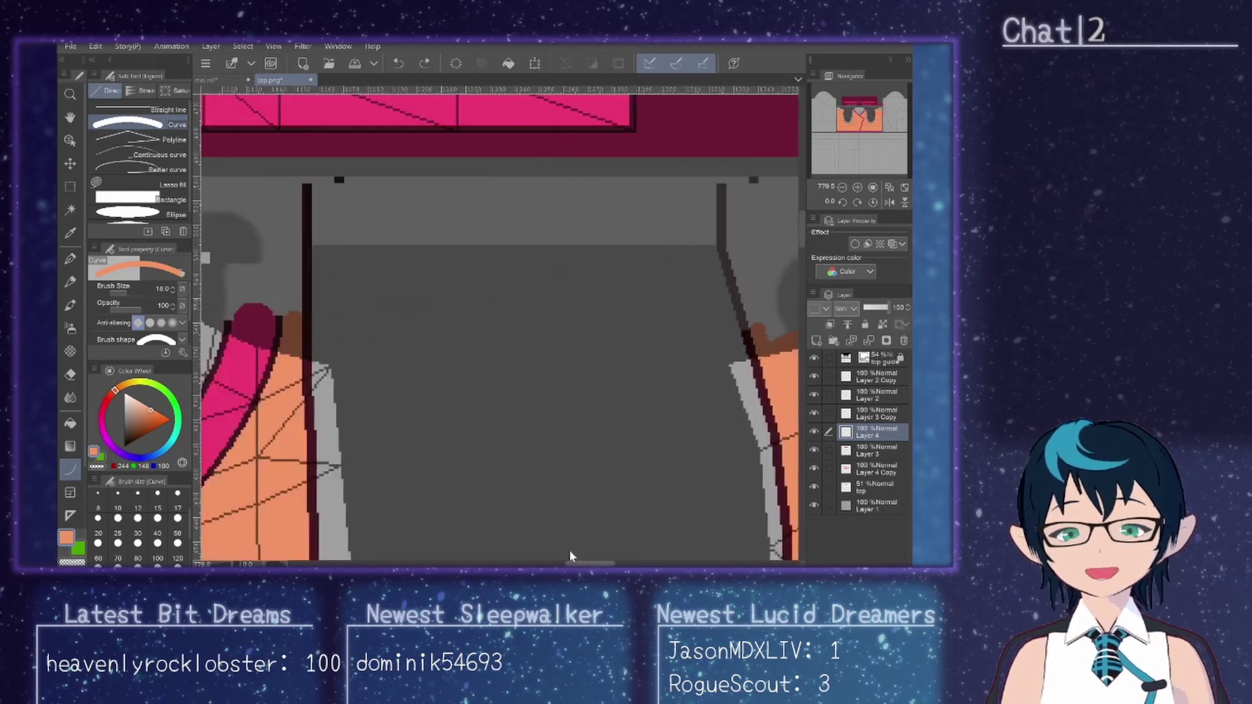
left_click(70, 233)
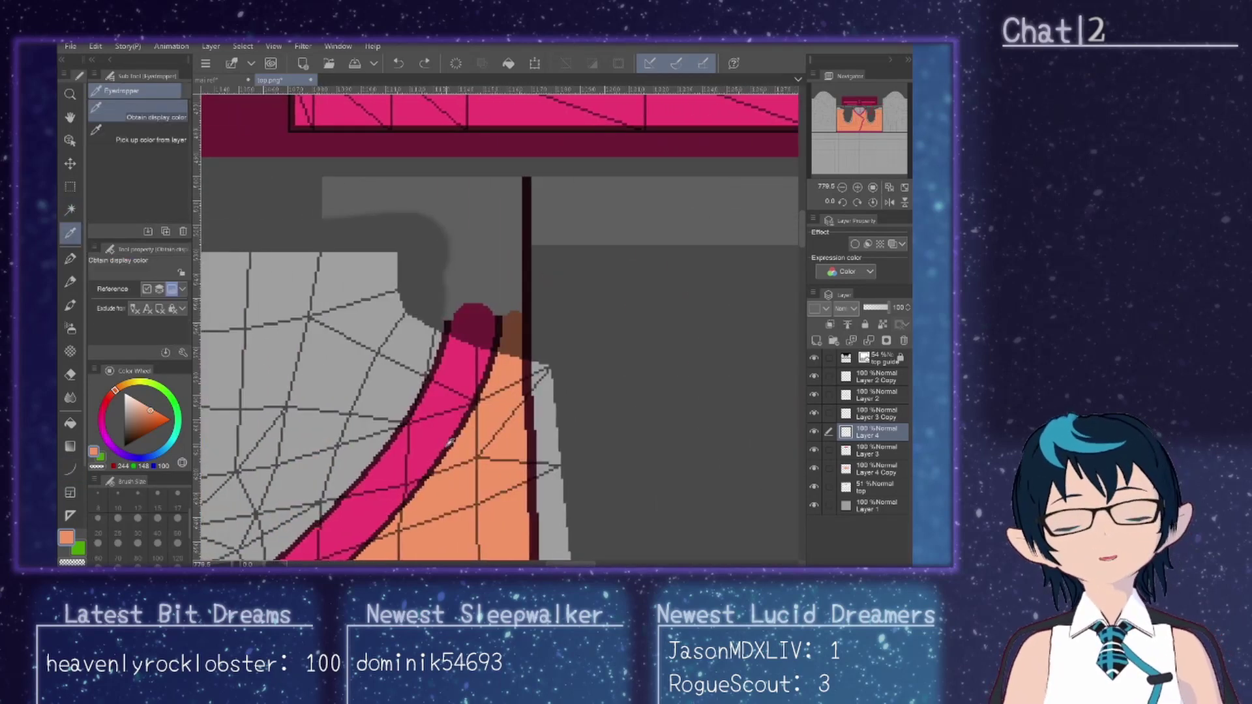
left_click(434, 434)
left_click(69, 469)
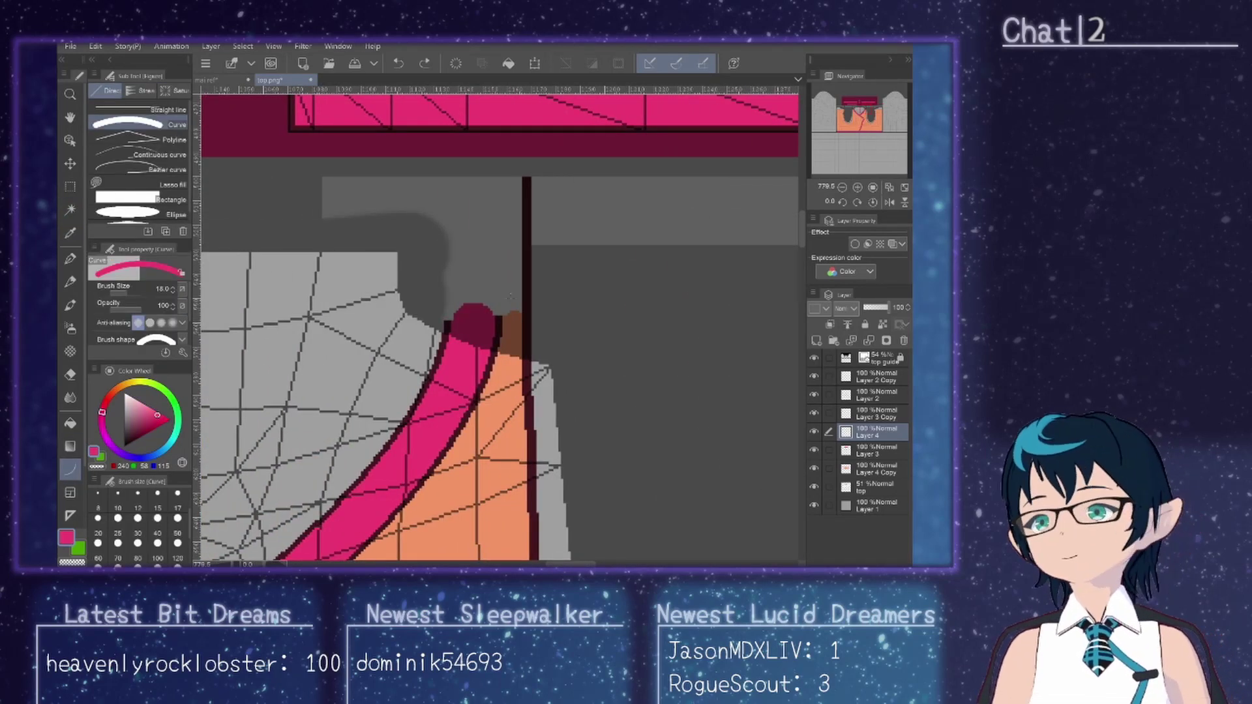
scroll(570, 563, "right", 10)
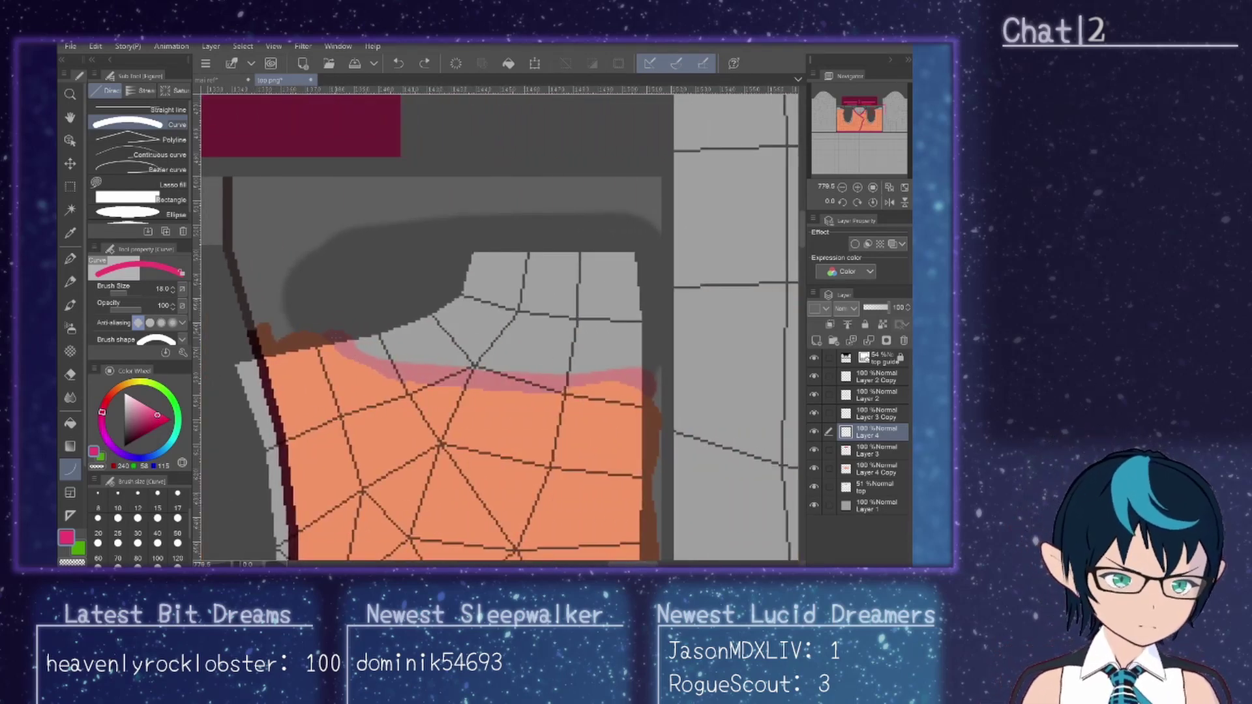
mouse_move(335, 339)
left_mouse_down()
mouse_move(298, 326)
mouse_move(351, 391)
mouse_move(417, 401)
left_mouse_up()
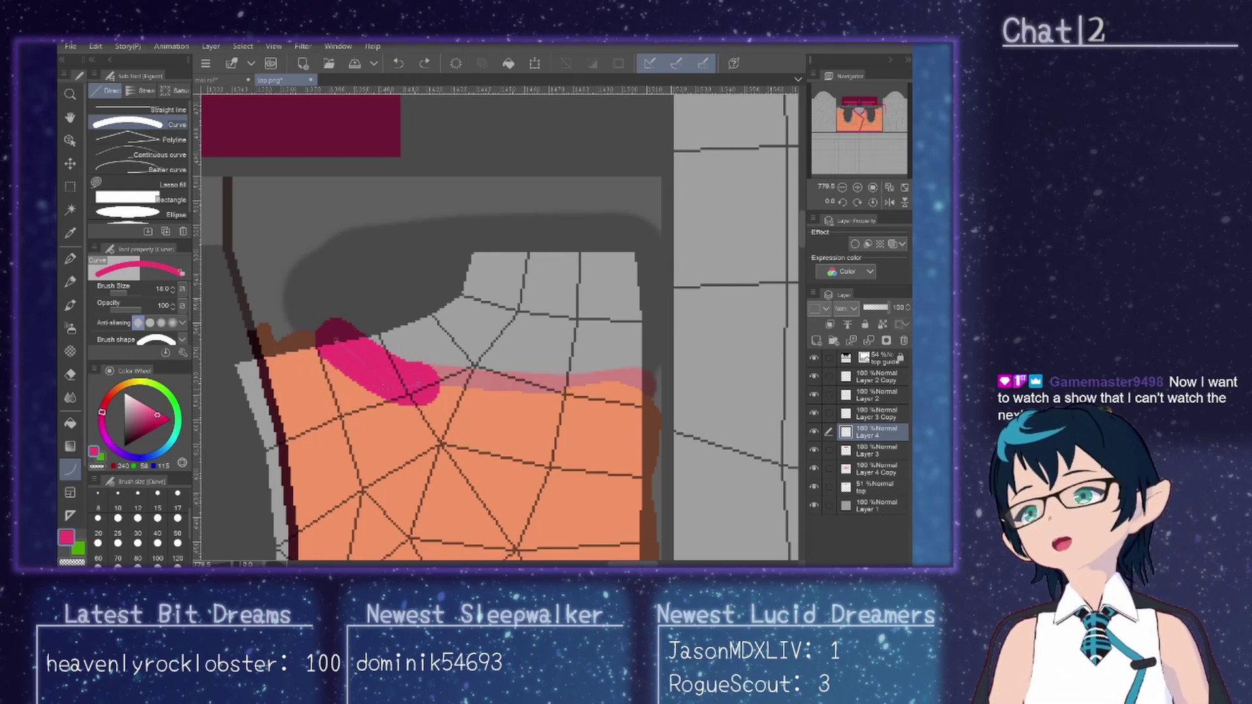
left_click(373, 391)
key("ctrl+z")
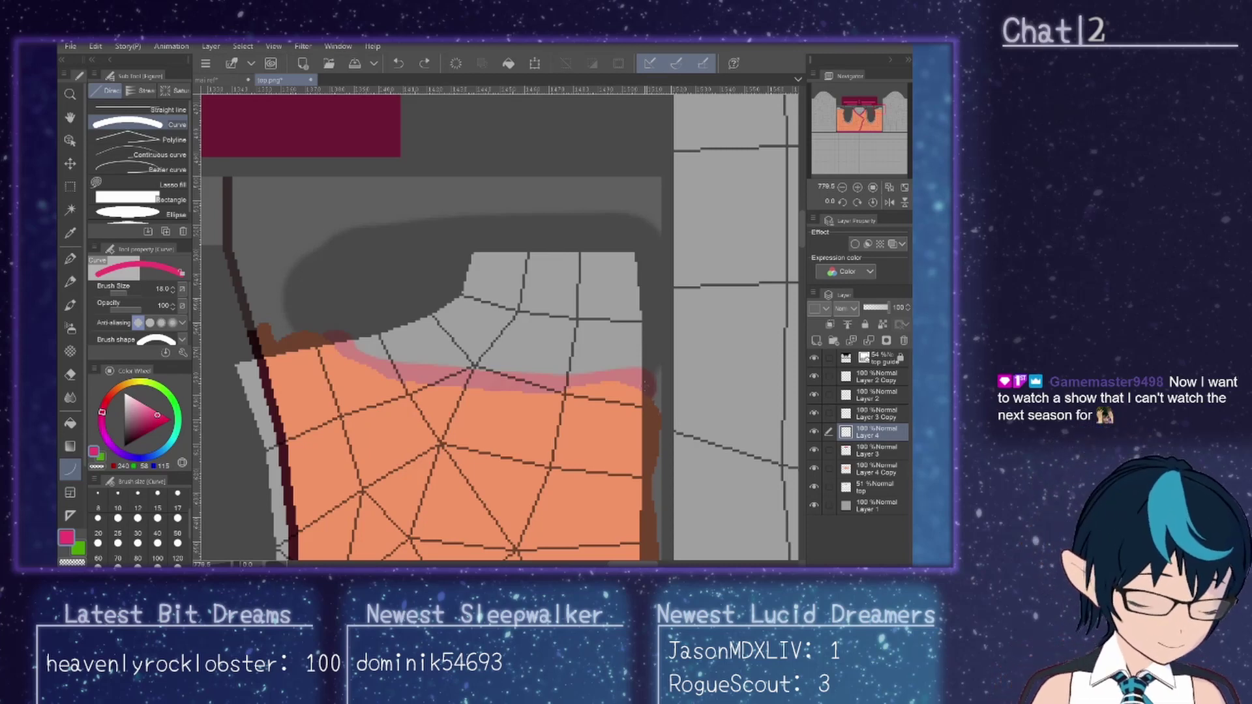
Step: Draw a size 18 pink curve along the back neckline following the guide, and hide the top guide, top and Layer 1 layers
mouse_move(646, 387)
left_mouse_down()
mouse_move(336, 356)
mouse_move(642, 386)
left_mouse_up()
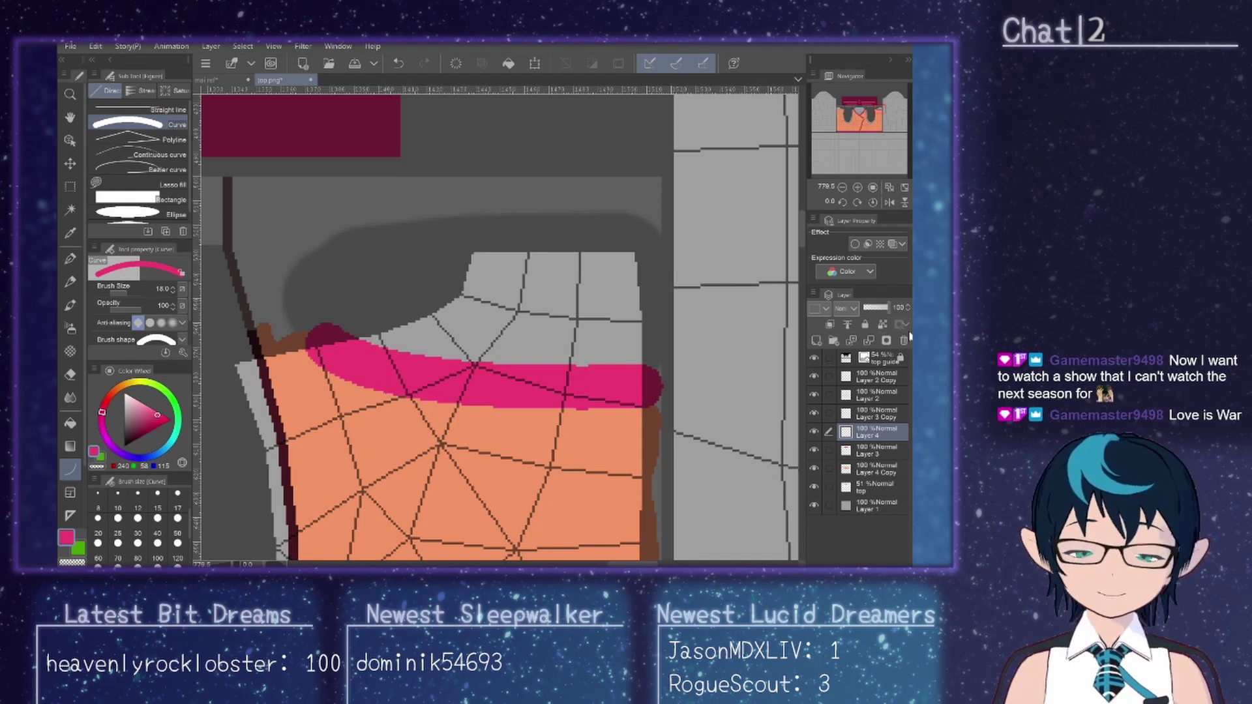
left_click(815, 358)
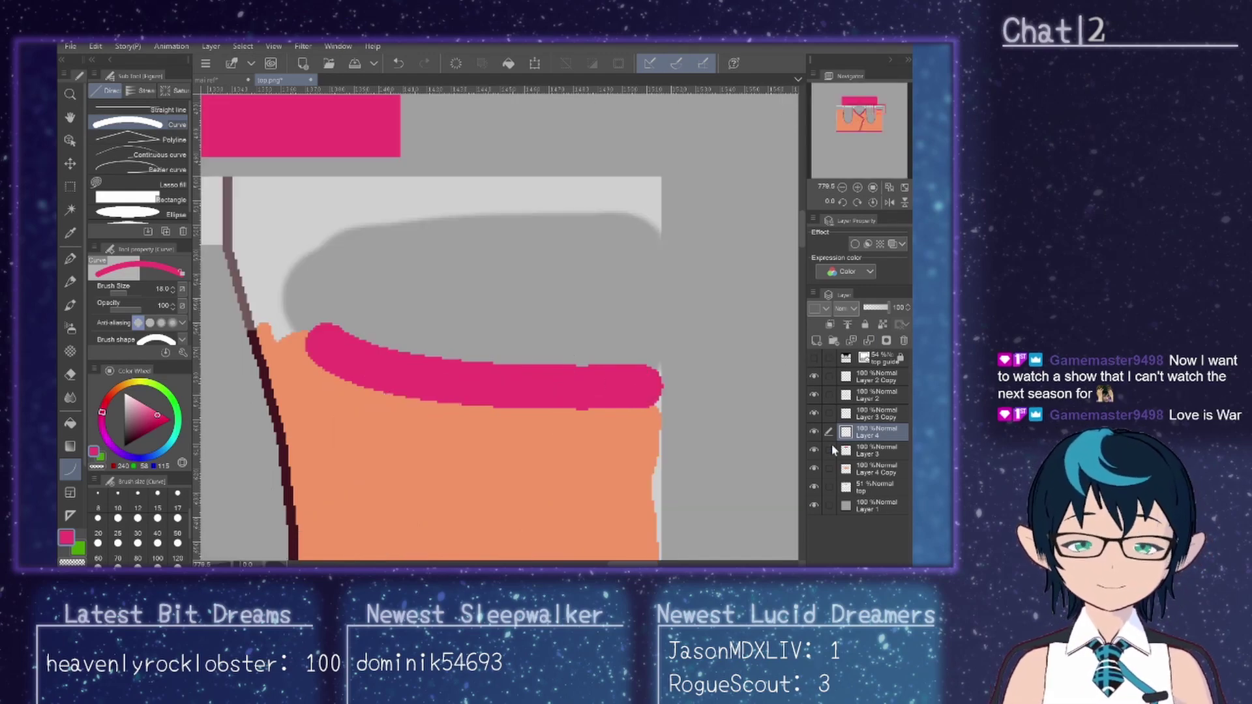
left_click(813, 506)
left_click(814, 487)
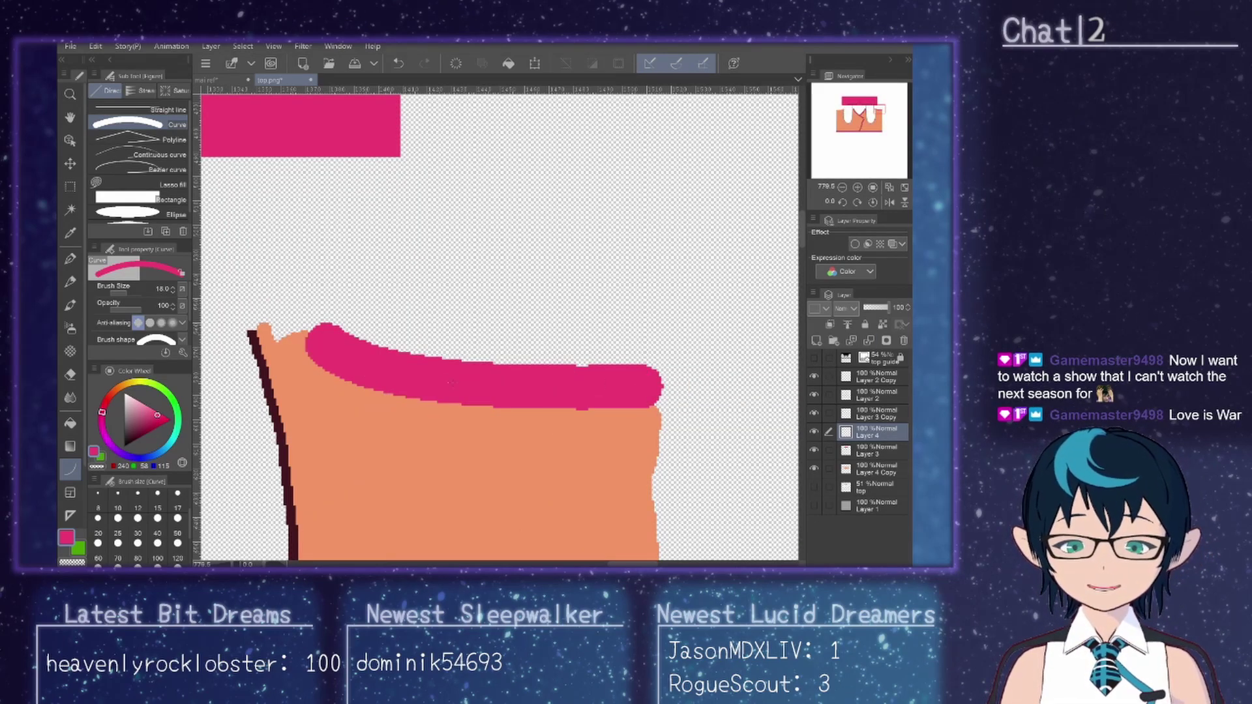
Step: Switch from the Texture Editor back to Clip Studio Paint, check Layer 4's trim by toggling its visibility, and show the top guide layer
scroll(435, 381, "down", 3)
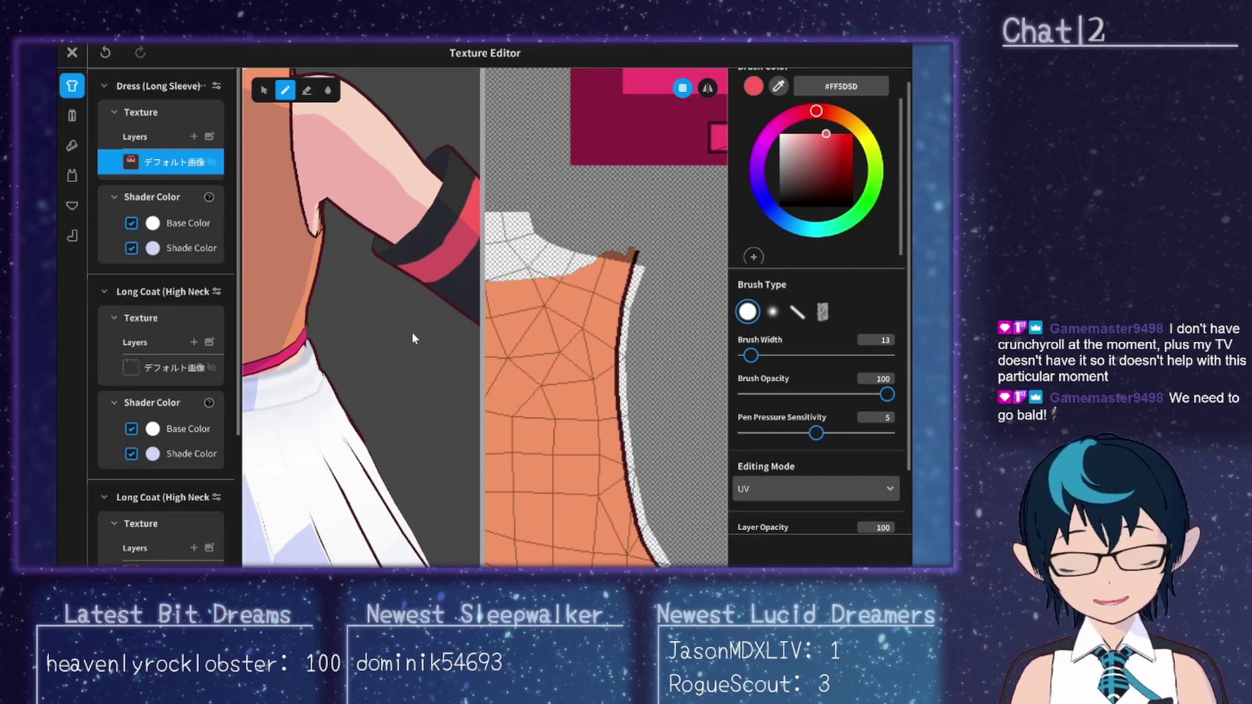
key("alt+Tab")
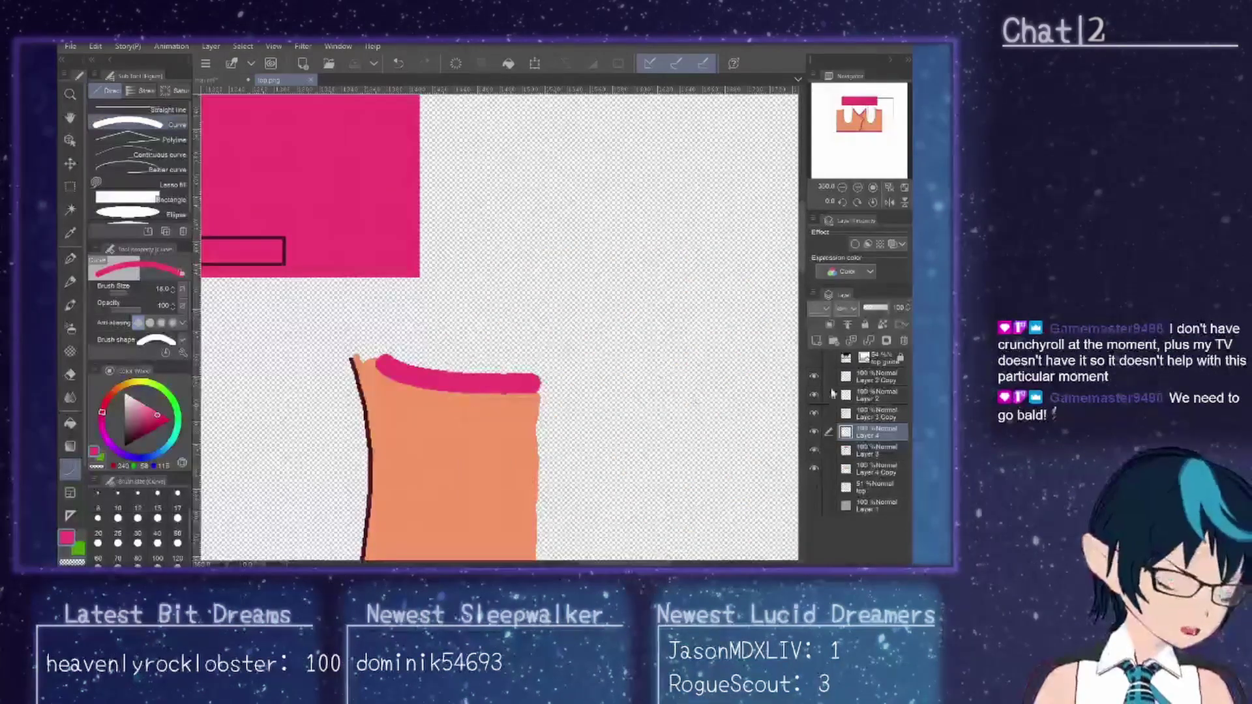
left_click(813, 433)
left_click(813, 433)
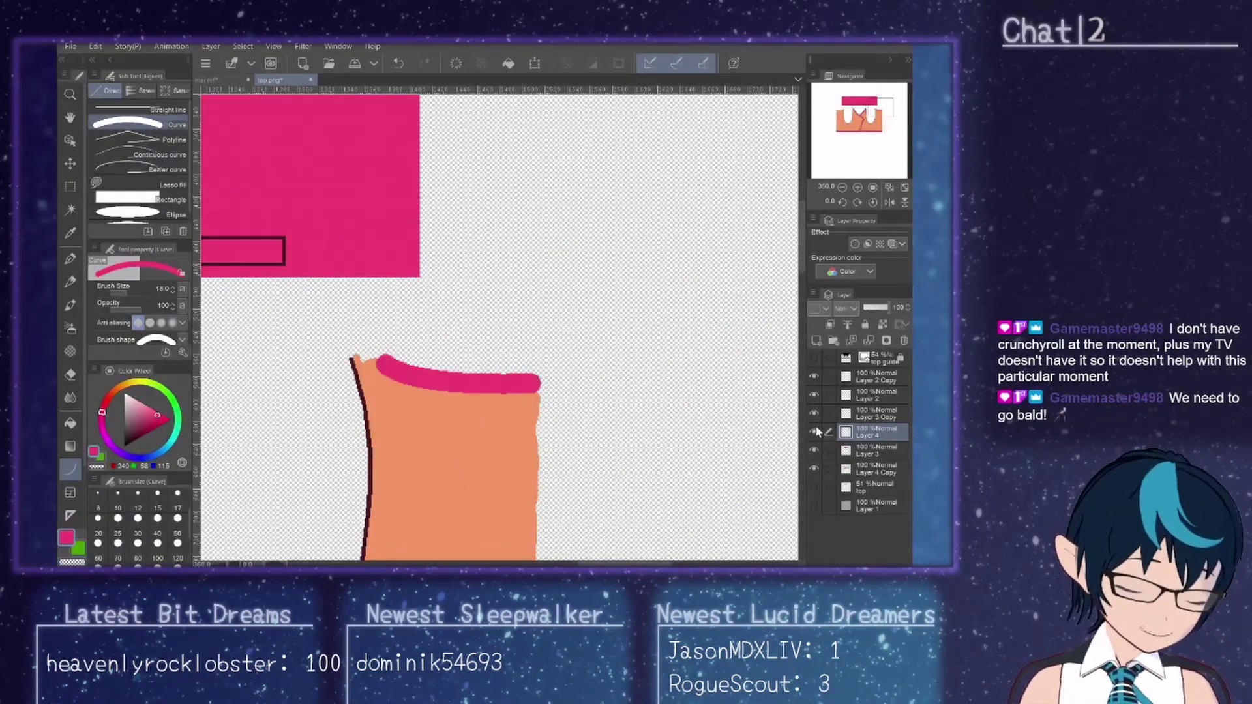
left_click(814, 358)
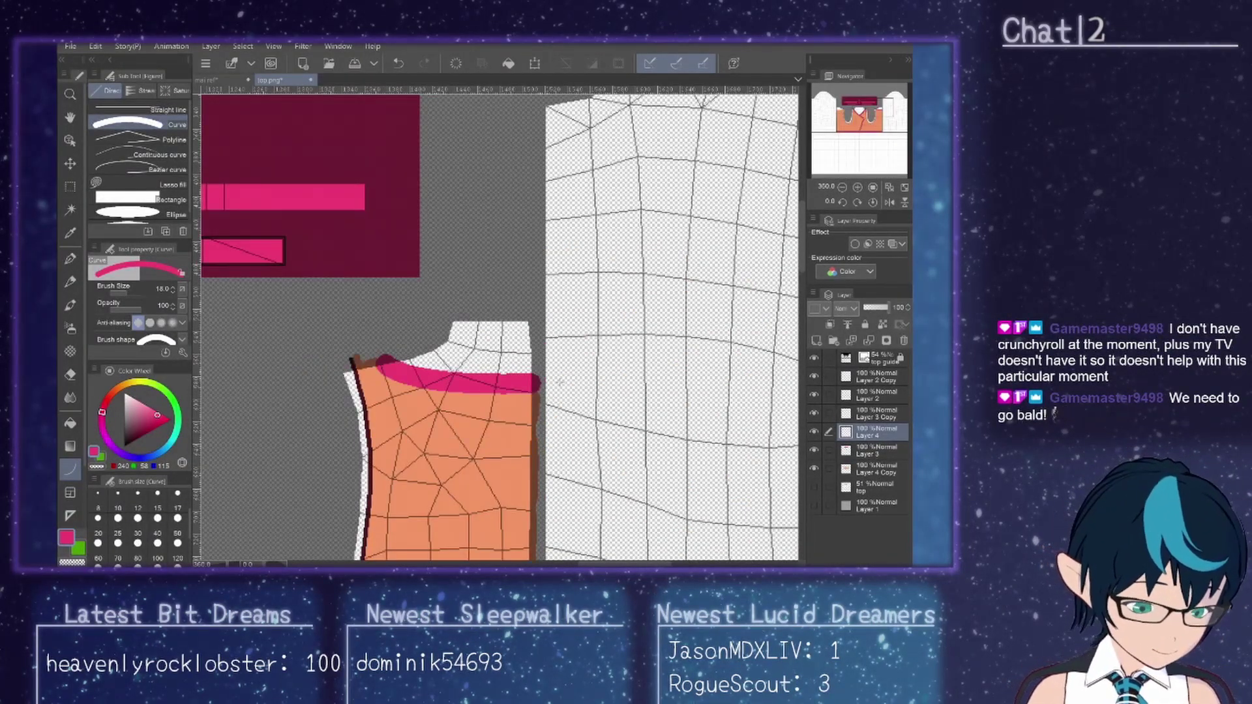
scroll(274, 457, "up", 3)
scroll(374, 364, "up", 5)
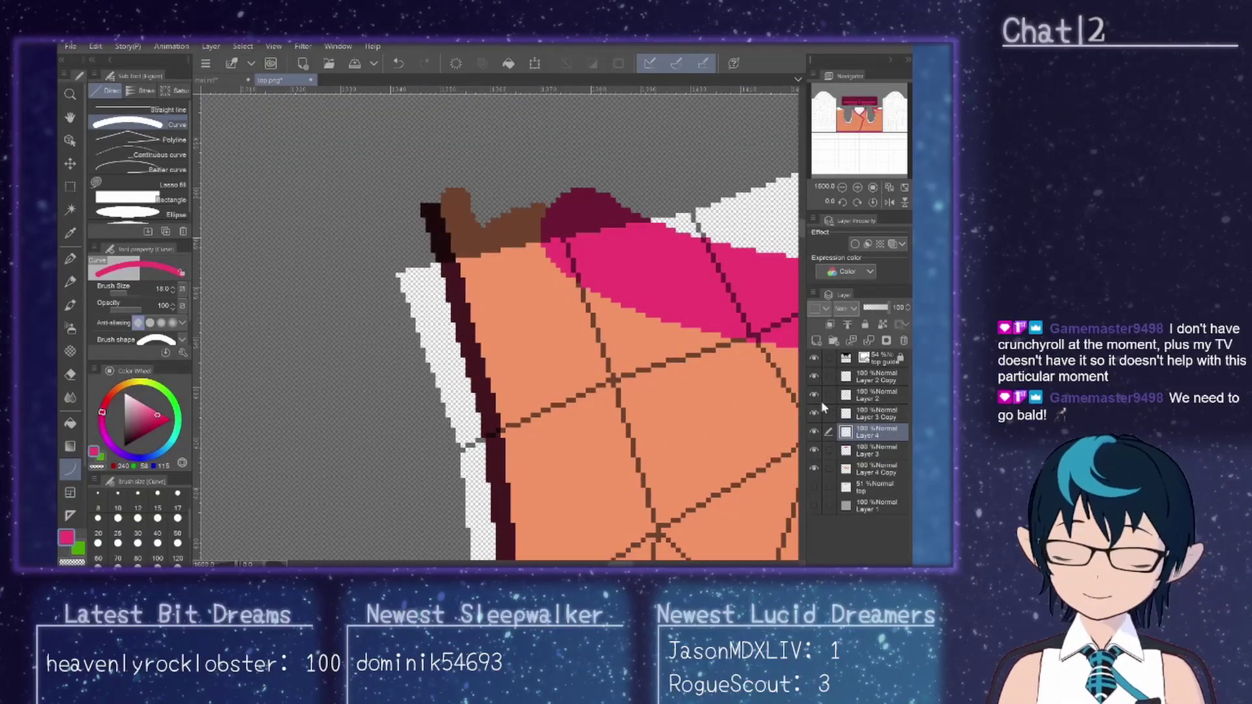
Step: Flip the pink back neckline curve on Layer 4 horizontally
right_click(877, 432)
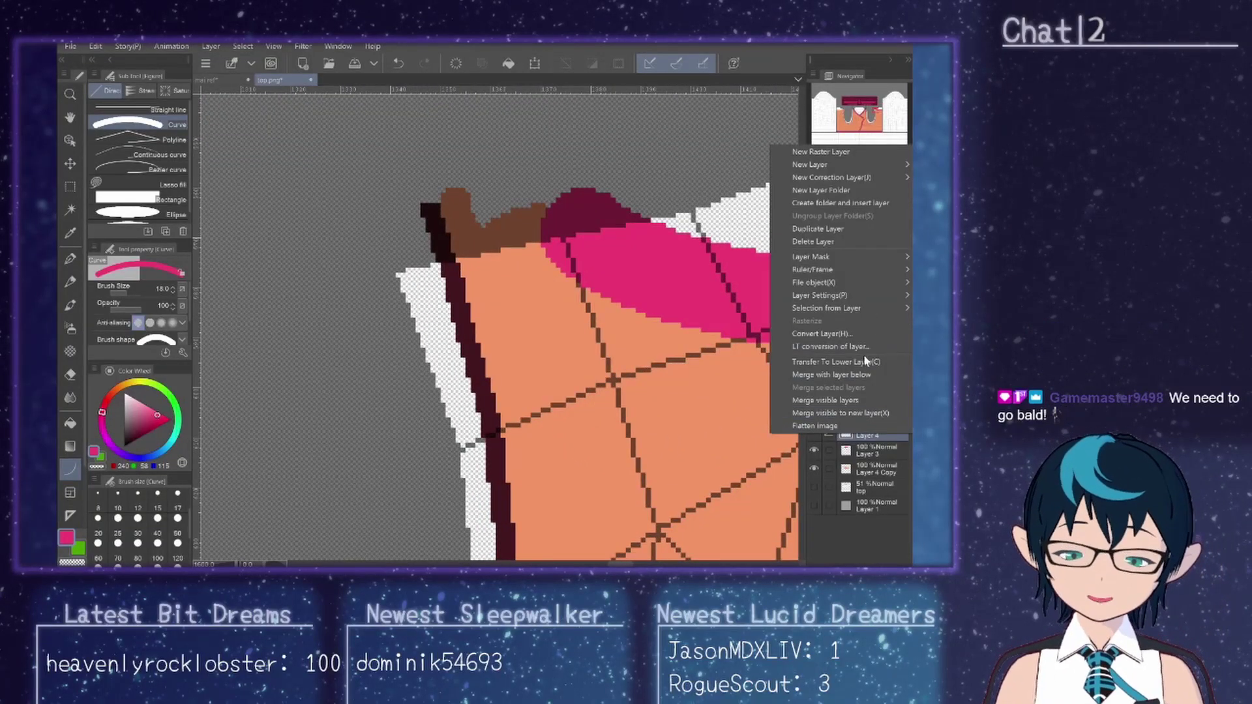
left_click(885, 437)
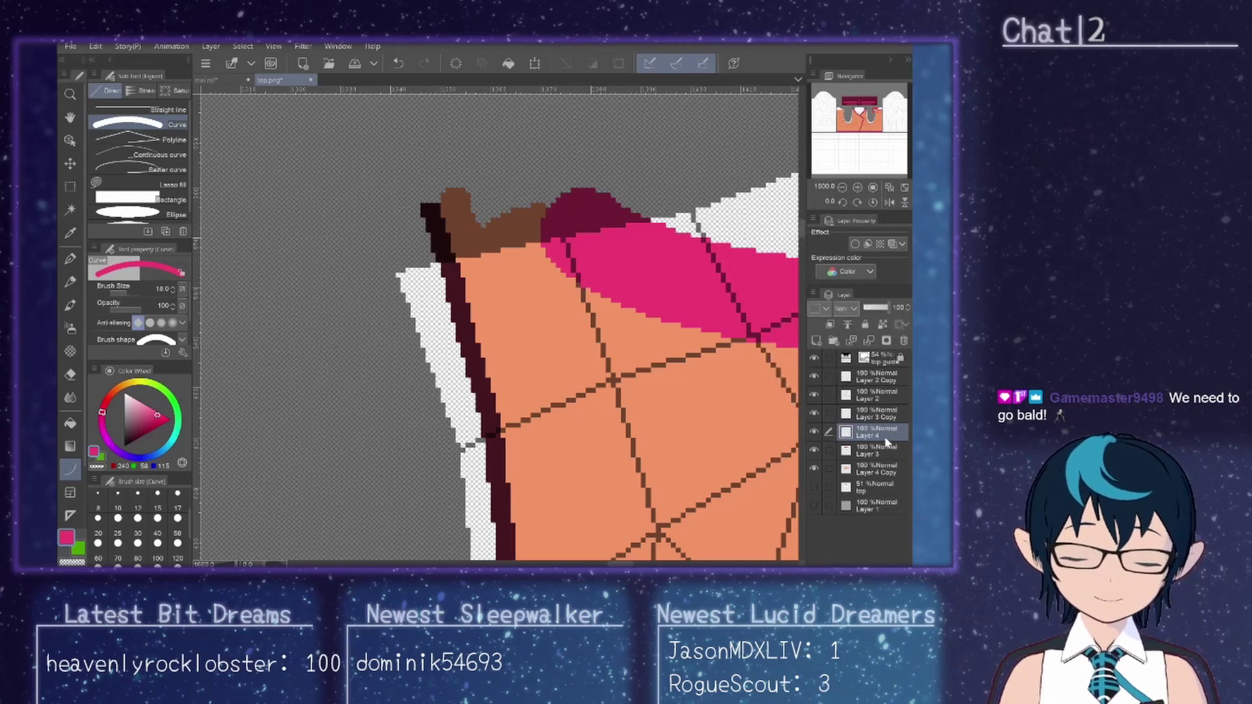
left_click(93, 47)
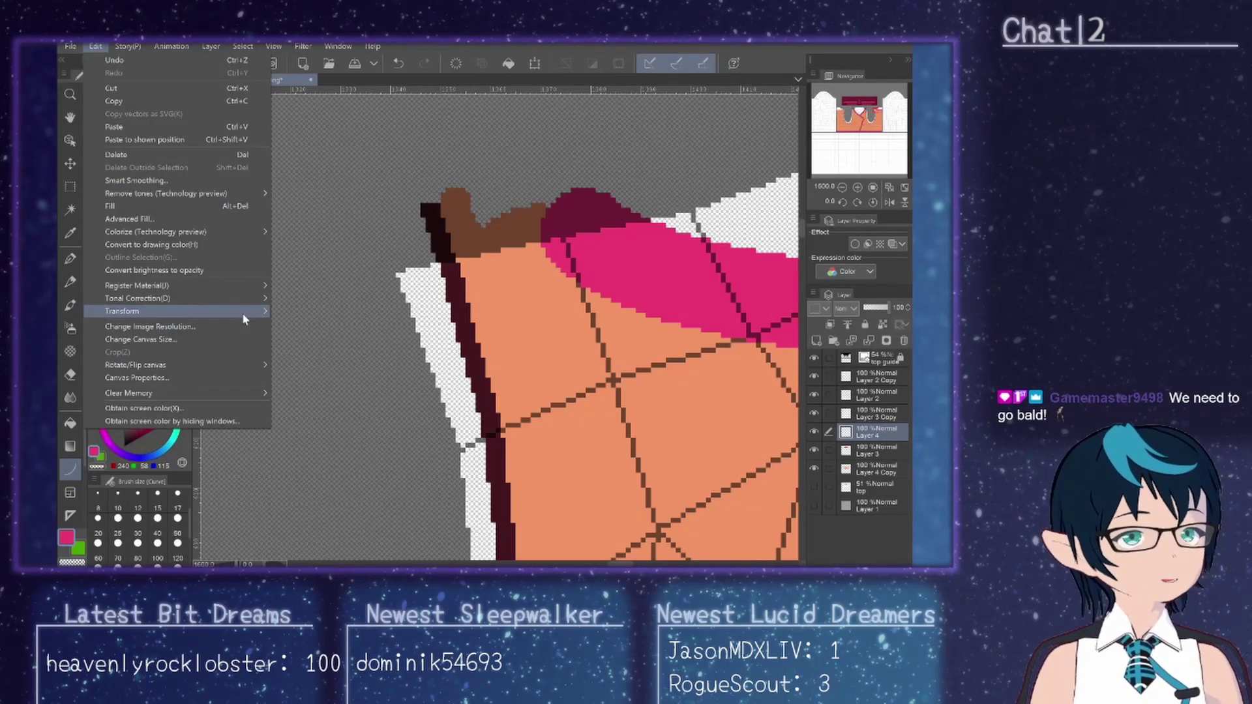
mouse_move(244, 319)
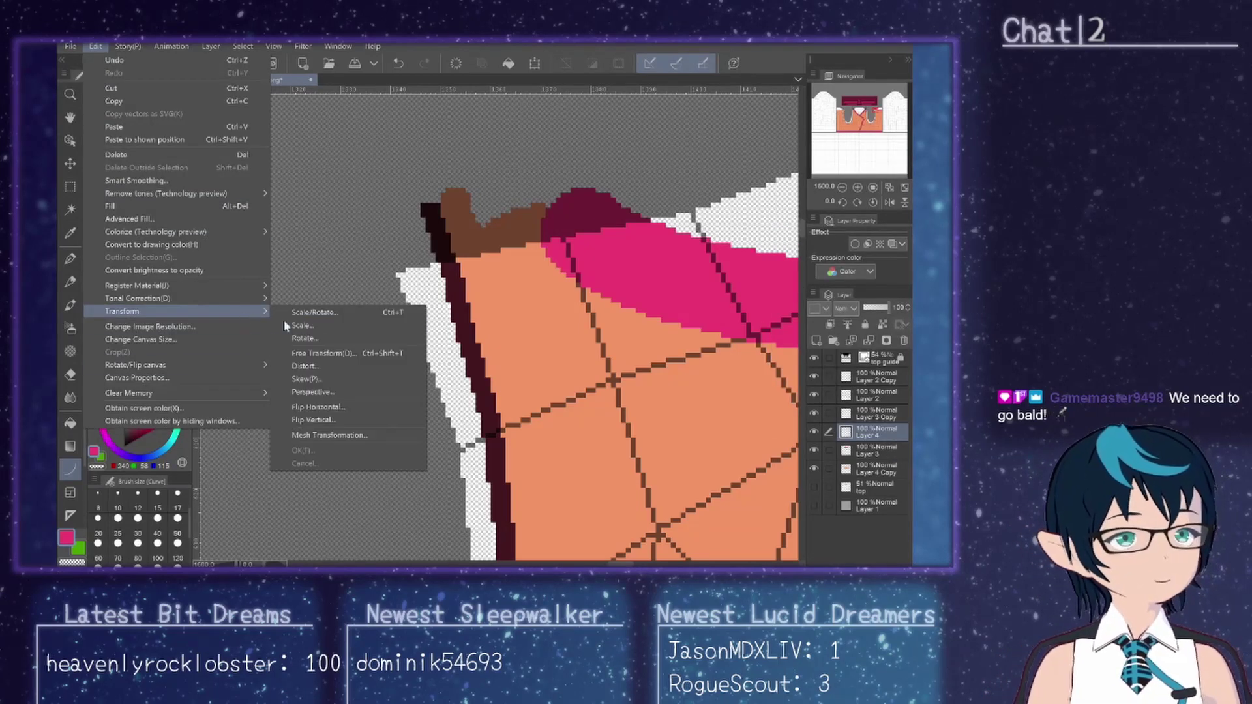
left_click(355, 408)
Step: Move the flipped curve to the neckline of the opposite back piece, align it with the guide mesh, and apply the transform
scroll(586, 320, "down", 5)
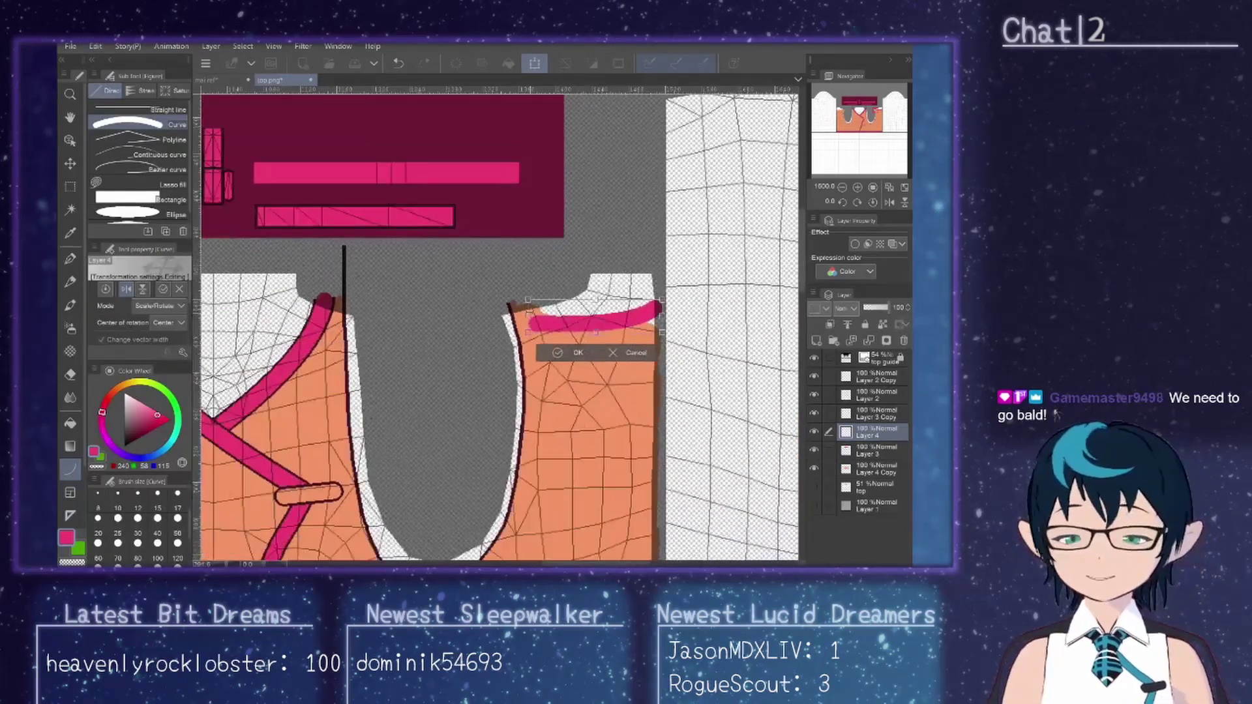
scroll(518, 319, "down", 1)
left_click_drag(630, 353, 396, 356)
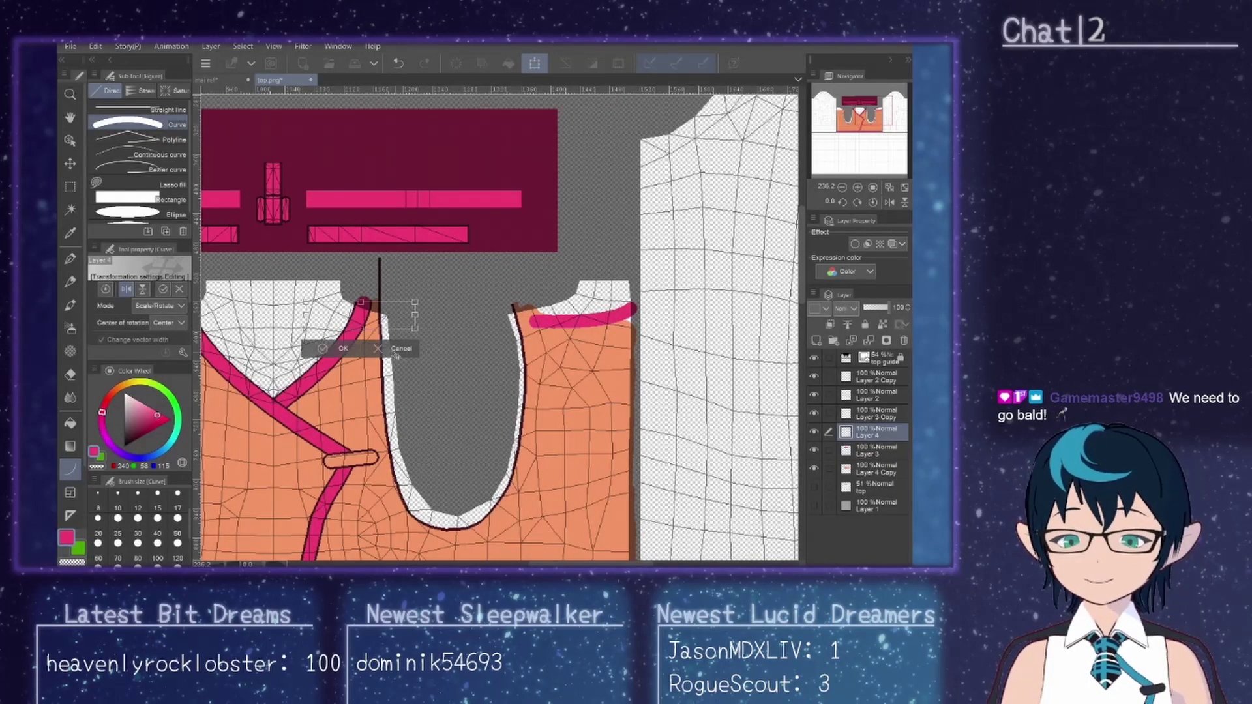
left_click_drag(569, 563, 529, 555)
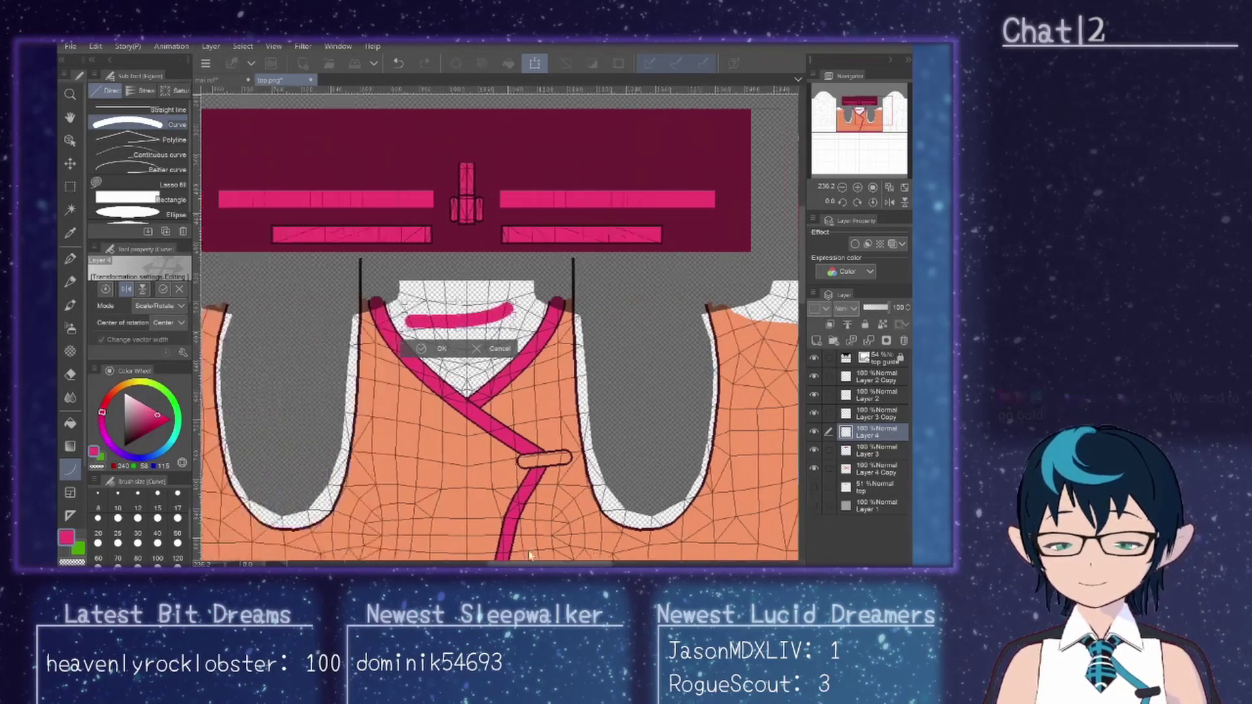
left_click_drag(746, 329, 445, 340)
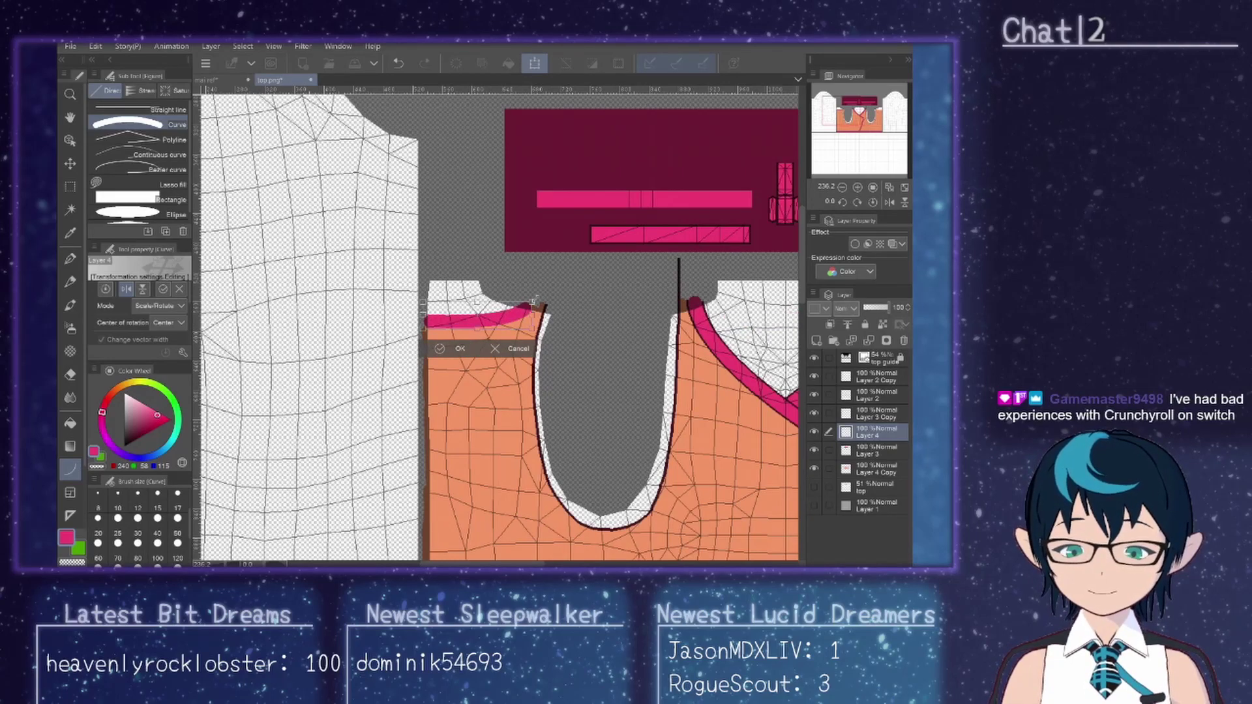
scroll(533, 301, "up", 5)
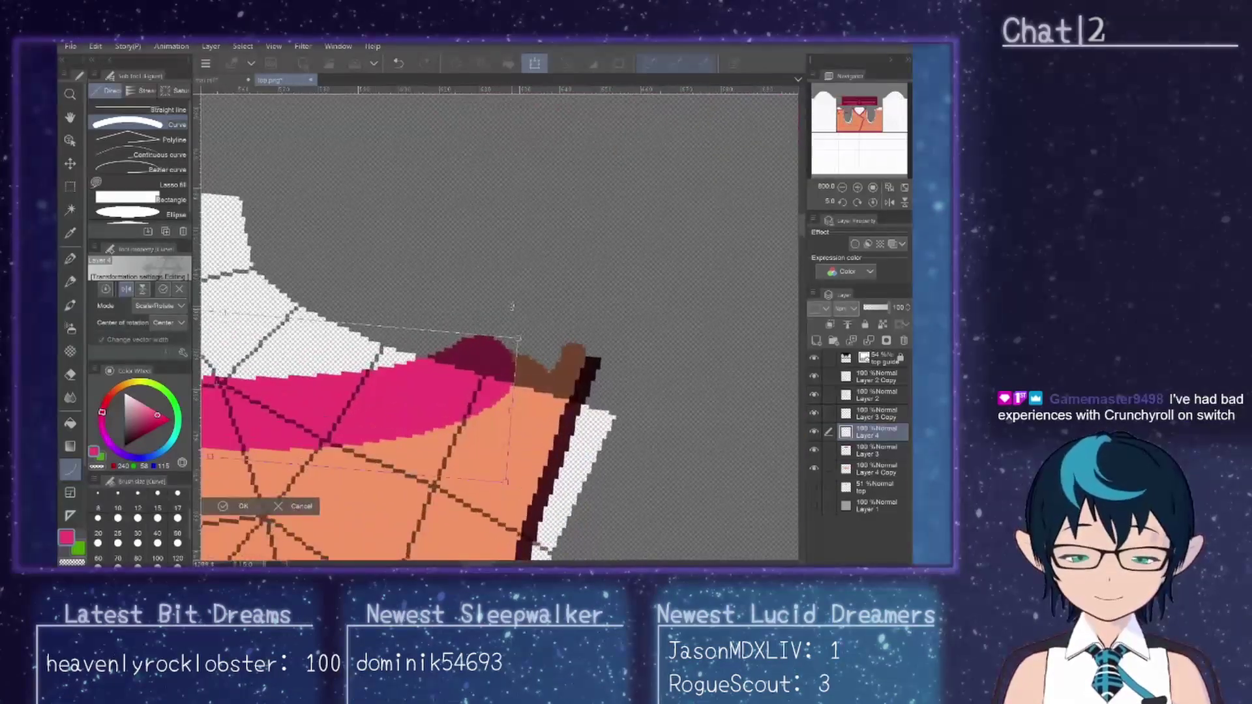
scroll(512, 307, "up", 3)
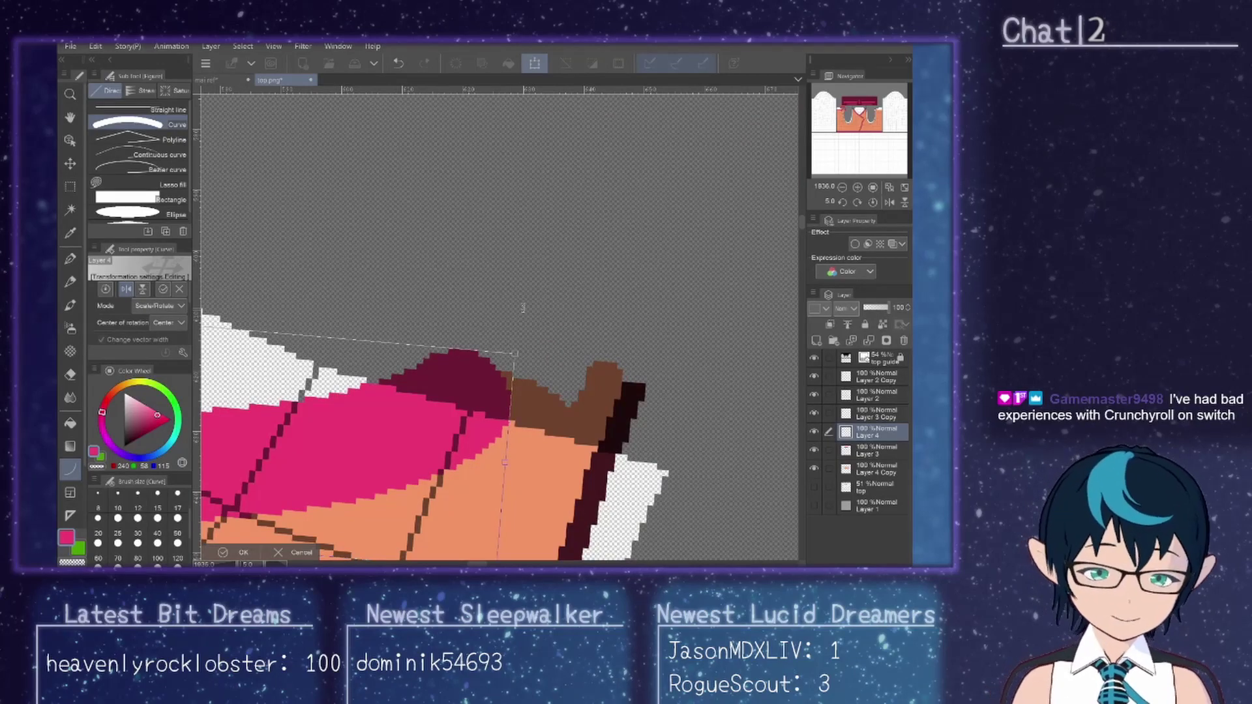
mouse_move(522, 308)
left_mouse_down()
mouse_move(506, 308)
mouse_move(516, 307)
left_mouse_up()
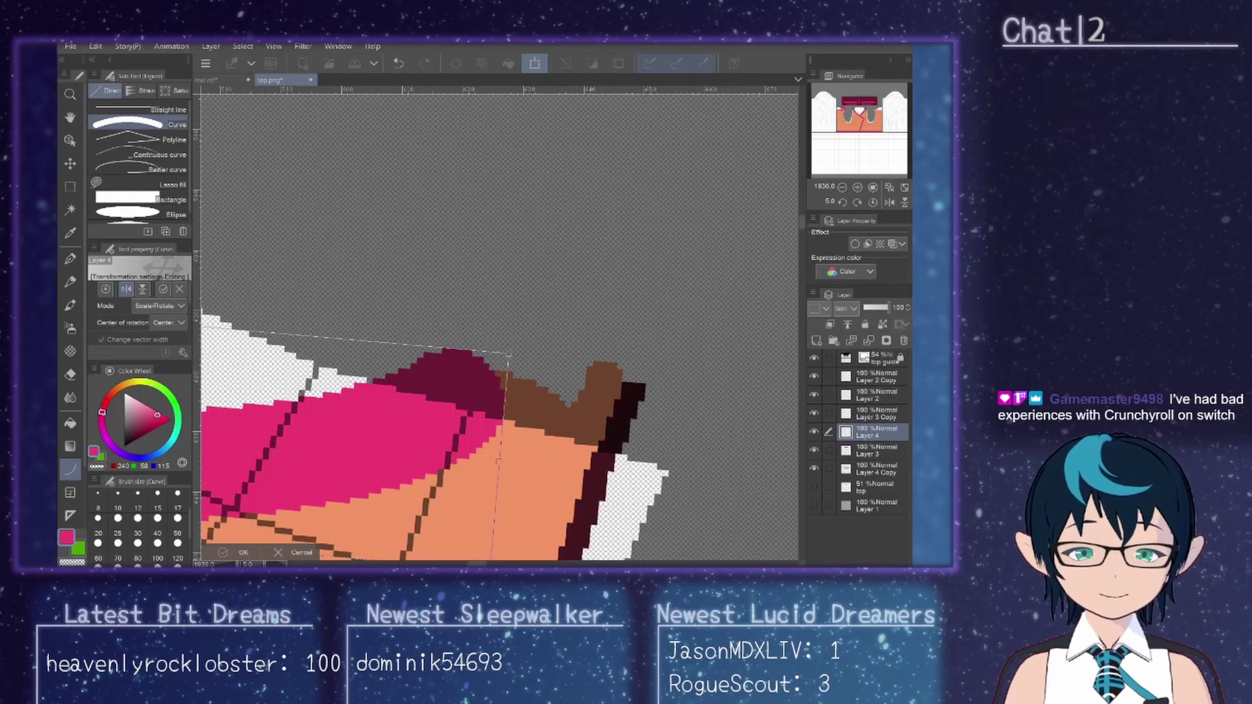
left_click(242, 553)
Step: Compare the pink trim with the top layer by temporarily showing that layer and lowering Layer 4's opacity
left_click(815, 487)
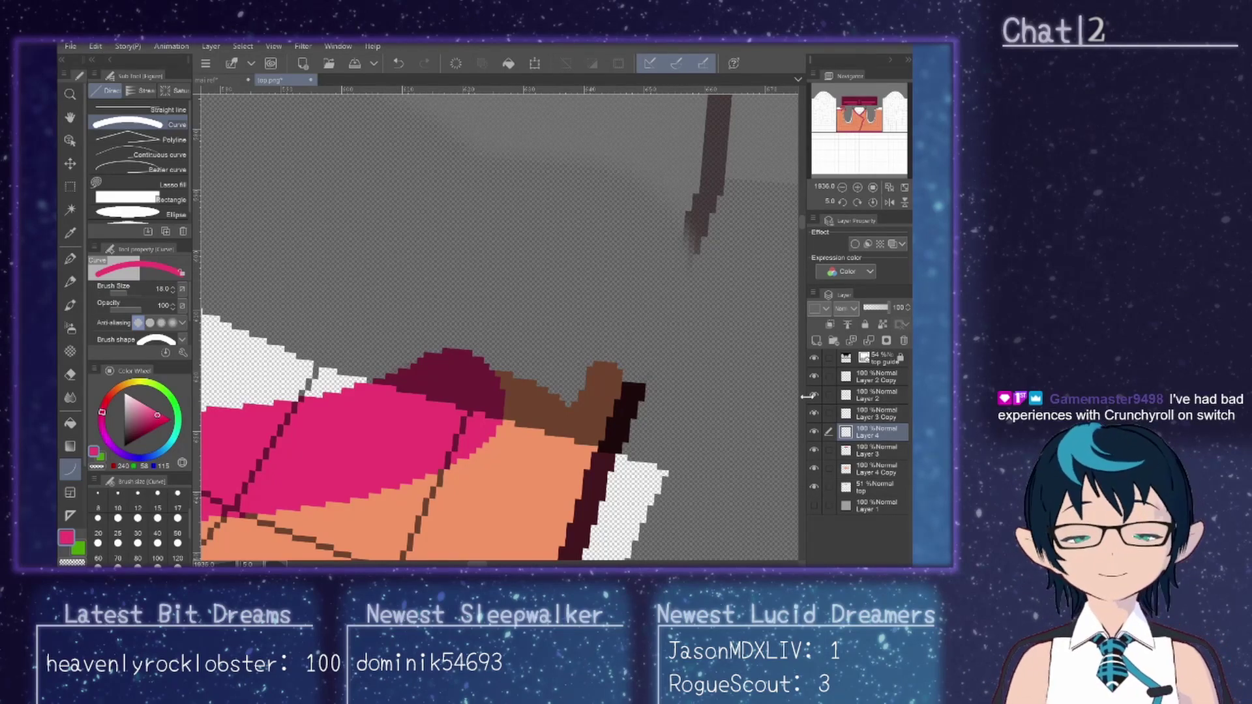
left_click_drag(886, 307, 876, 307)
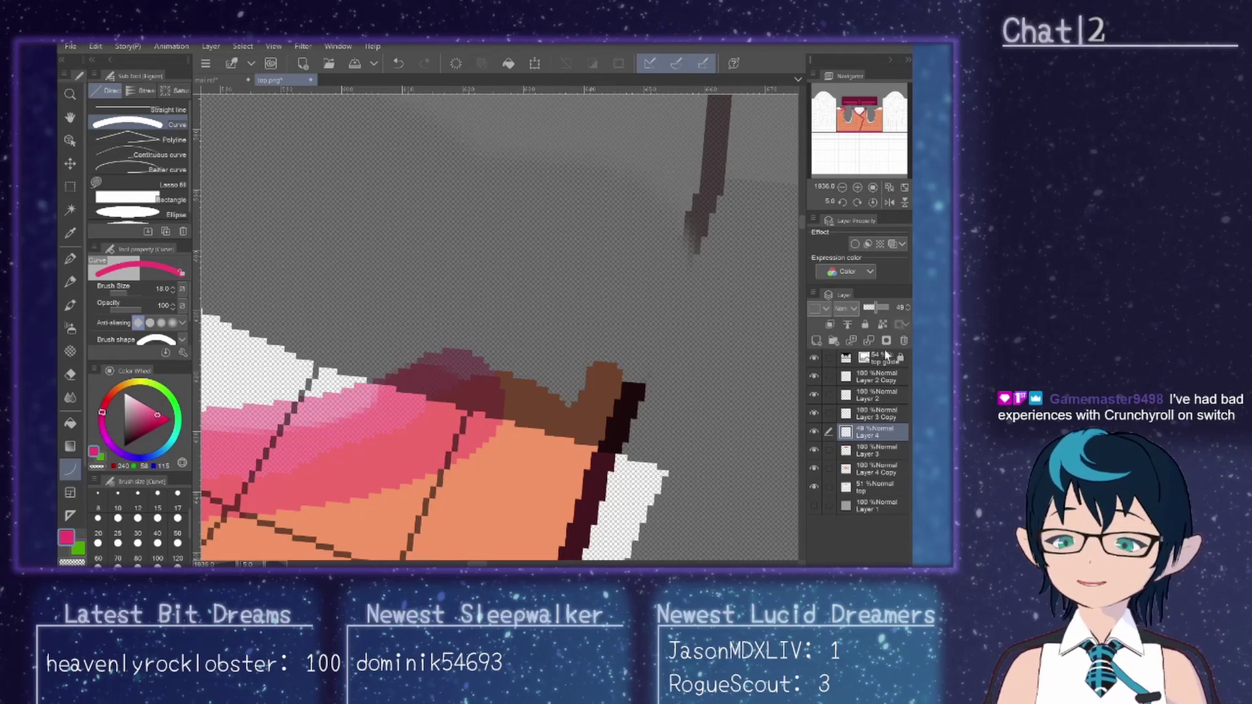
left_click_drag(878, 304, 890, 307)
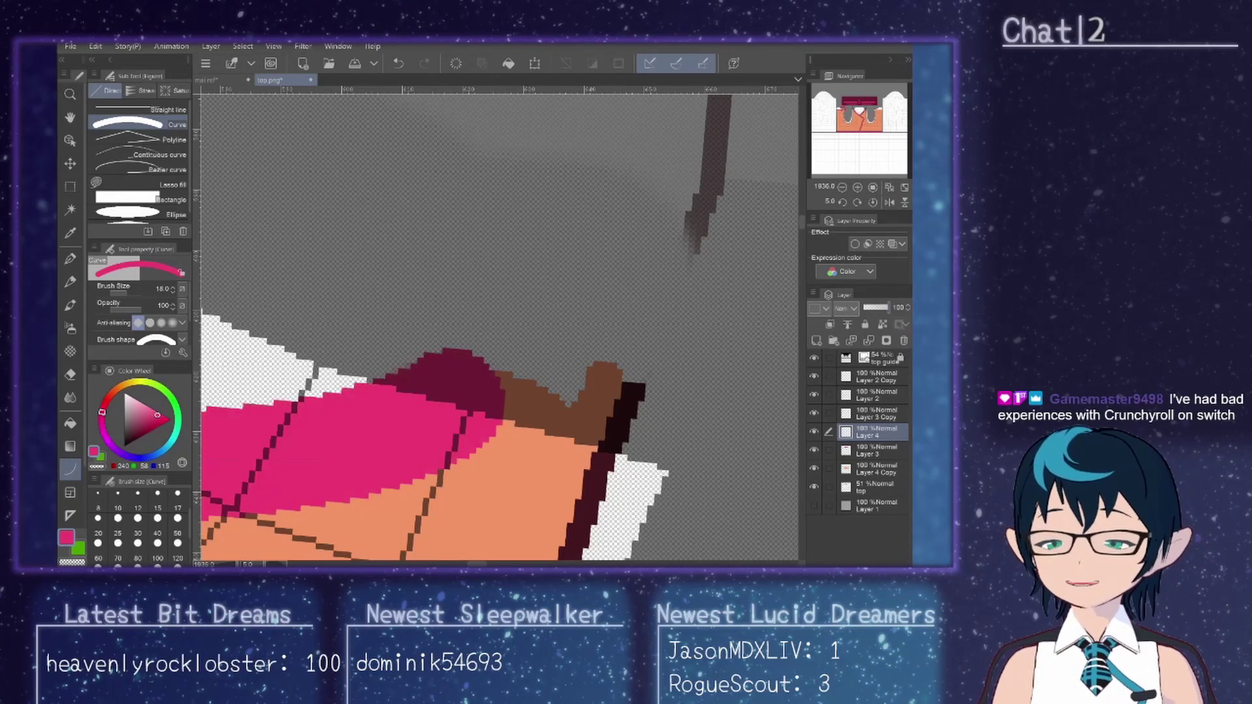
left_click(813, 487)
Step: Hide the top guide layer and save the texture as the PNG file top, replacing the existing file and accepting the loss of layer information
left_click(814, 358)
key("ctrl+minus")
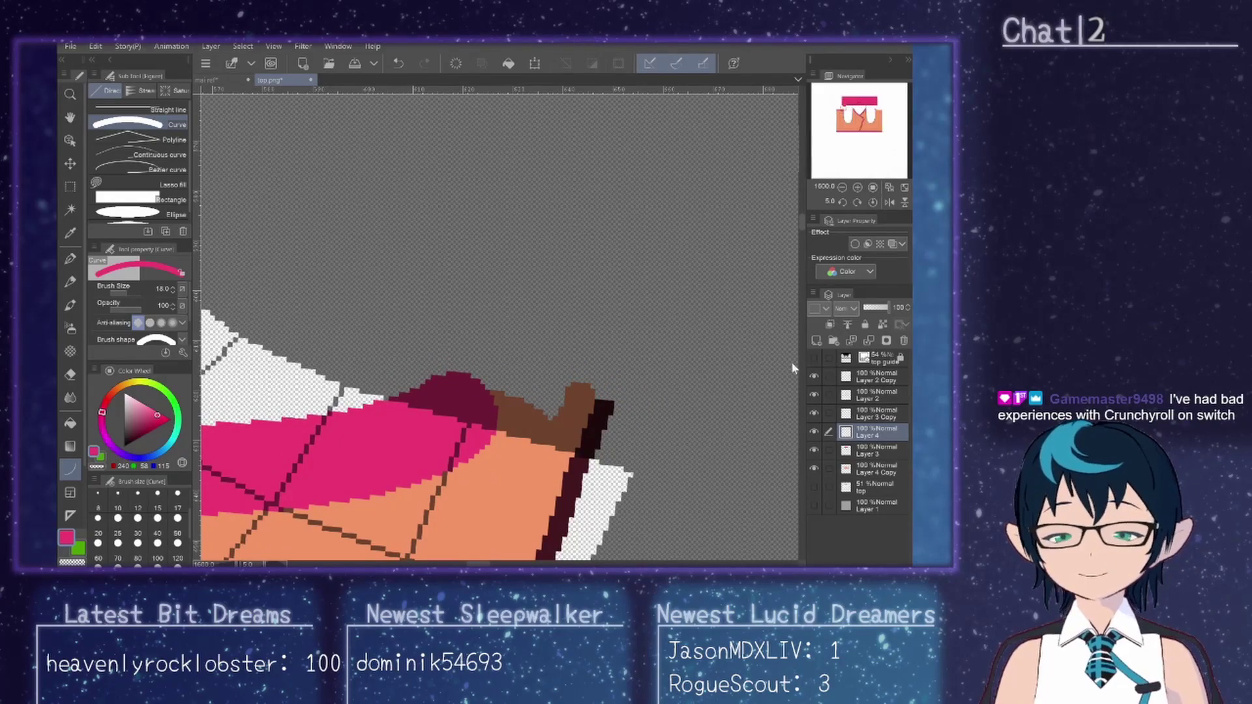
scroll(794, 369, "down", 8)
left_click(71, 46)
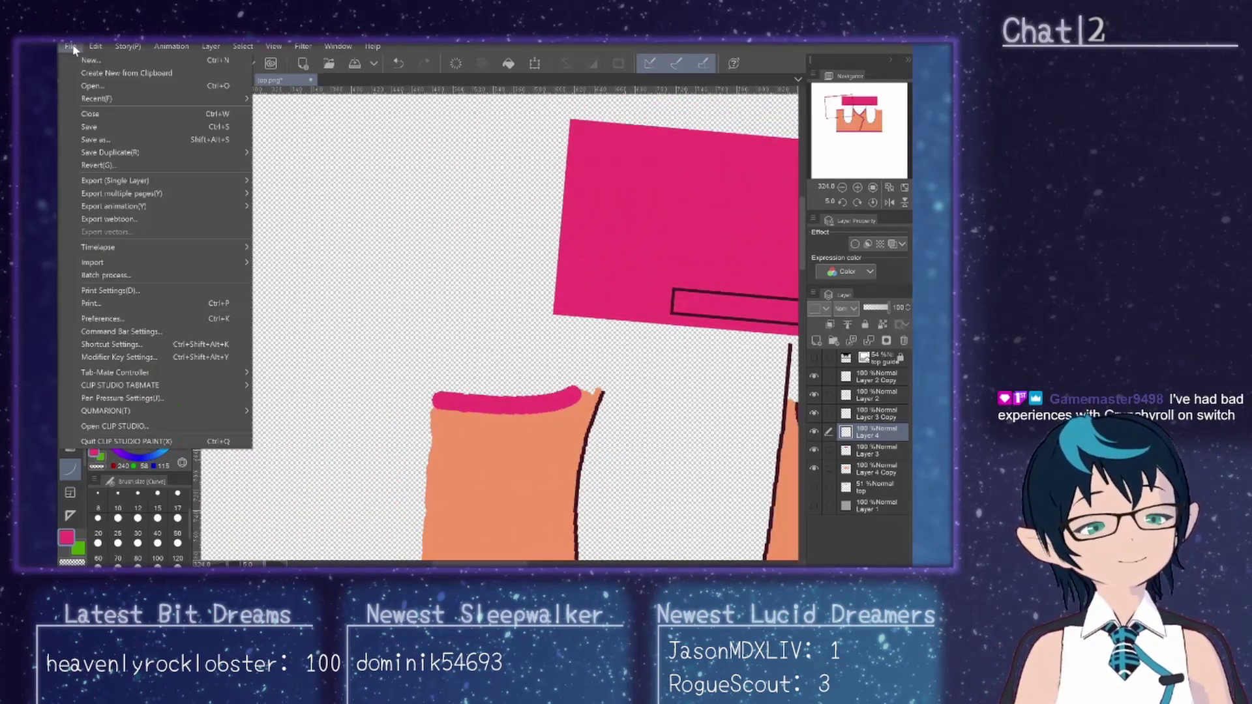
left_click(112, 123)
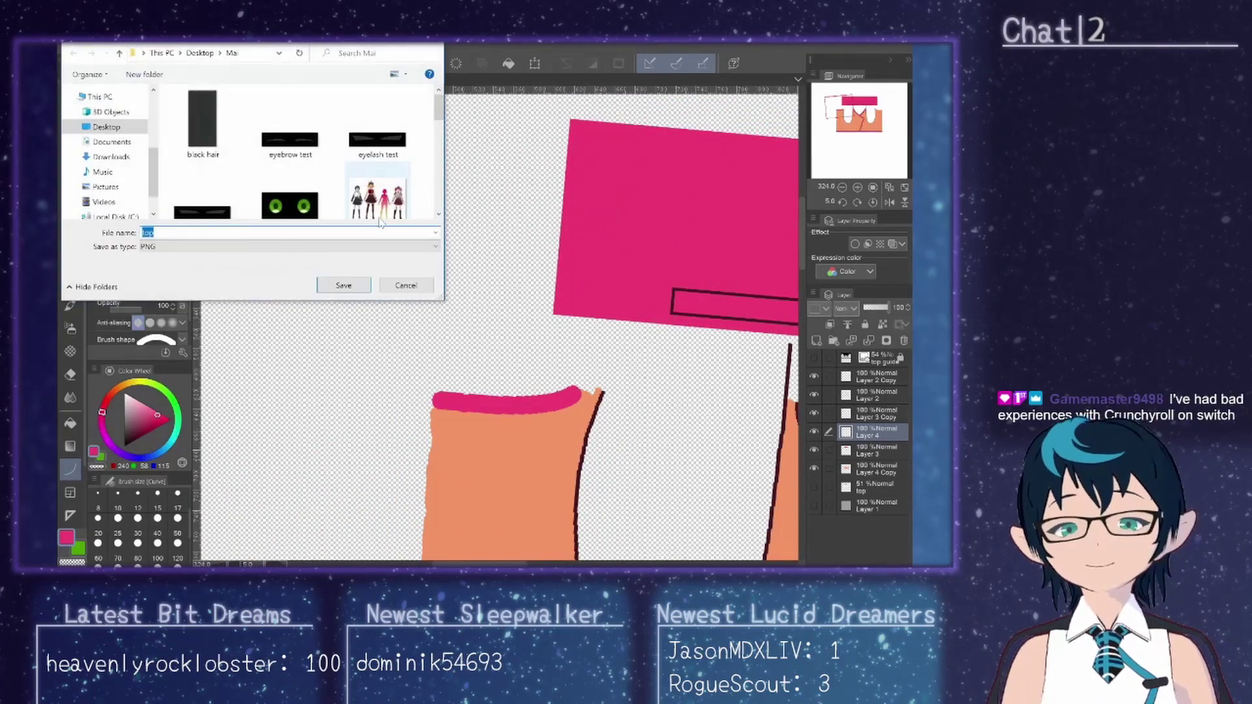
left_click(353, 286)
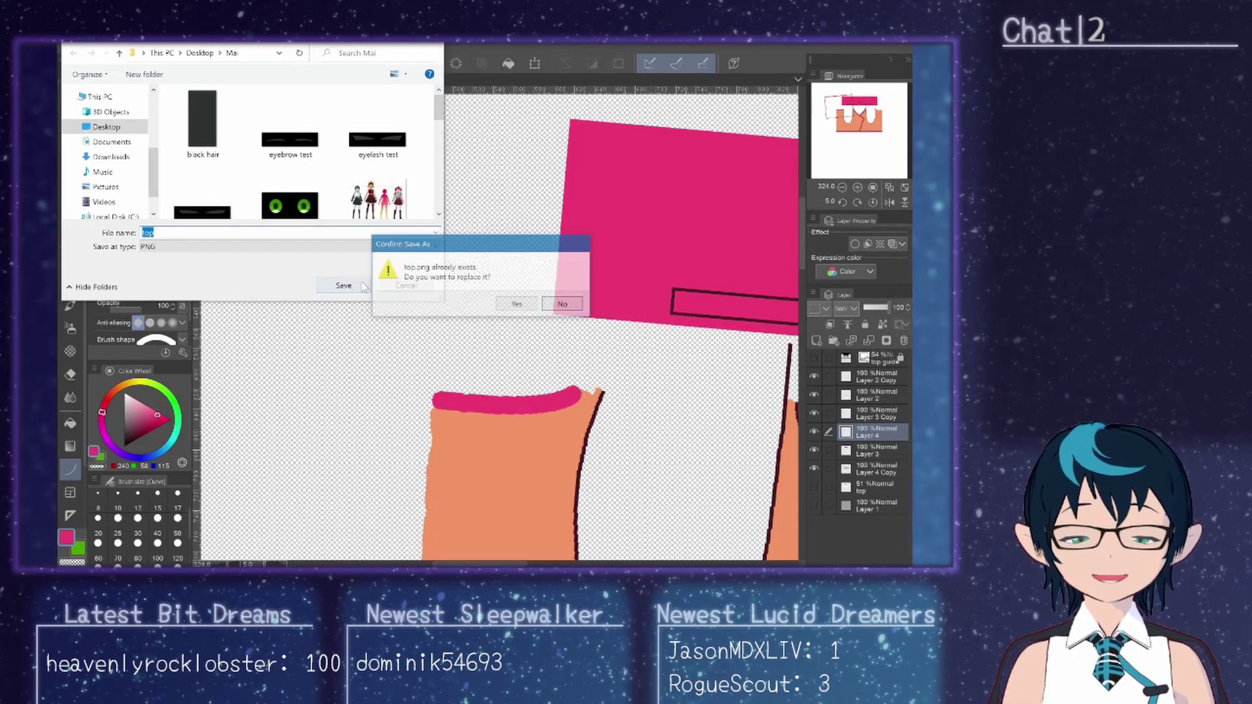
left_click(517, 305)
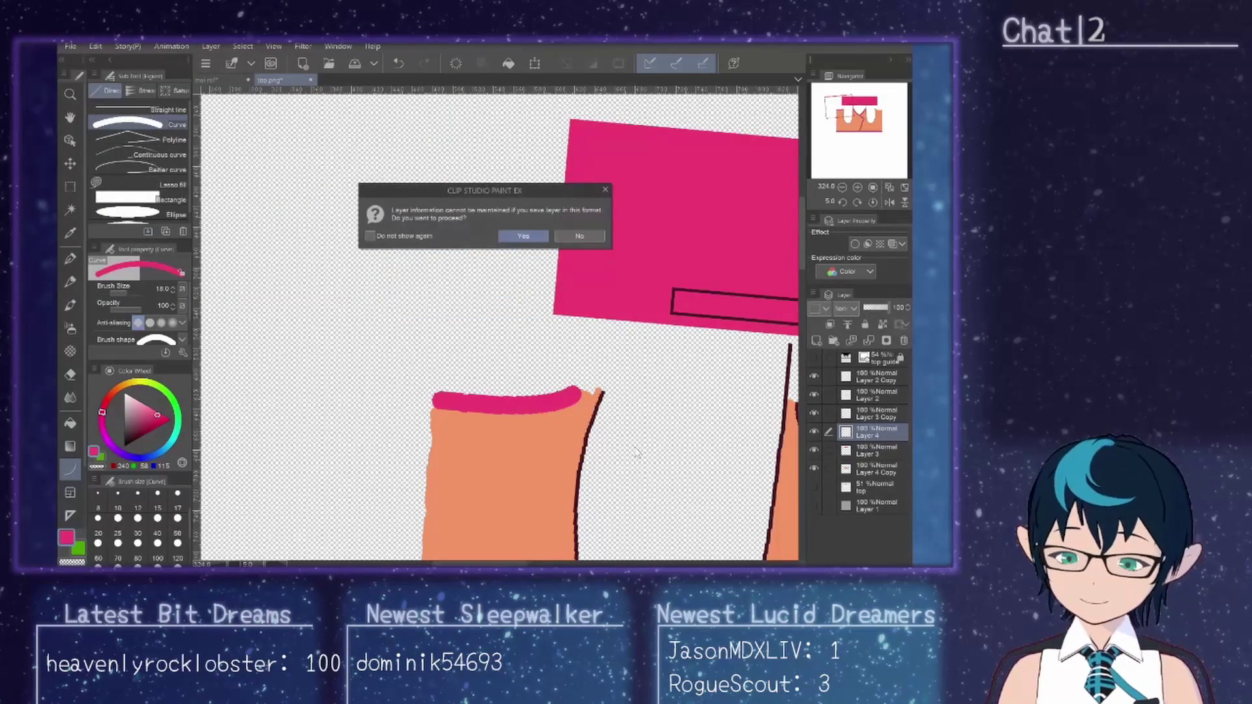
left_click(525, 236)
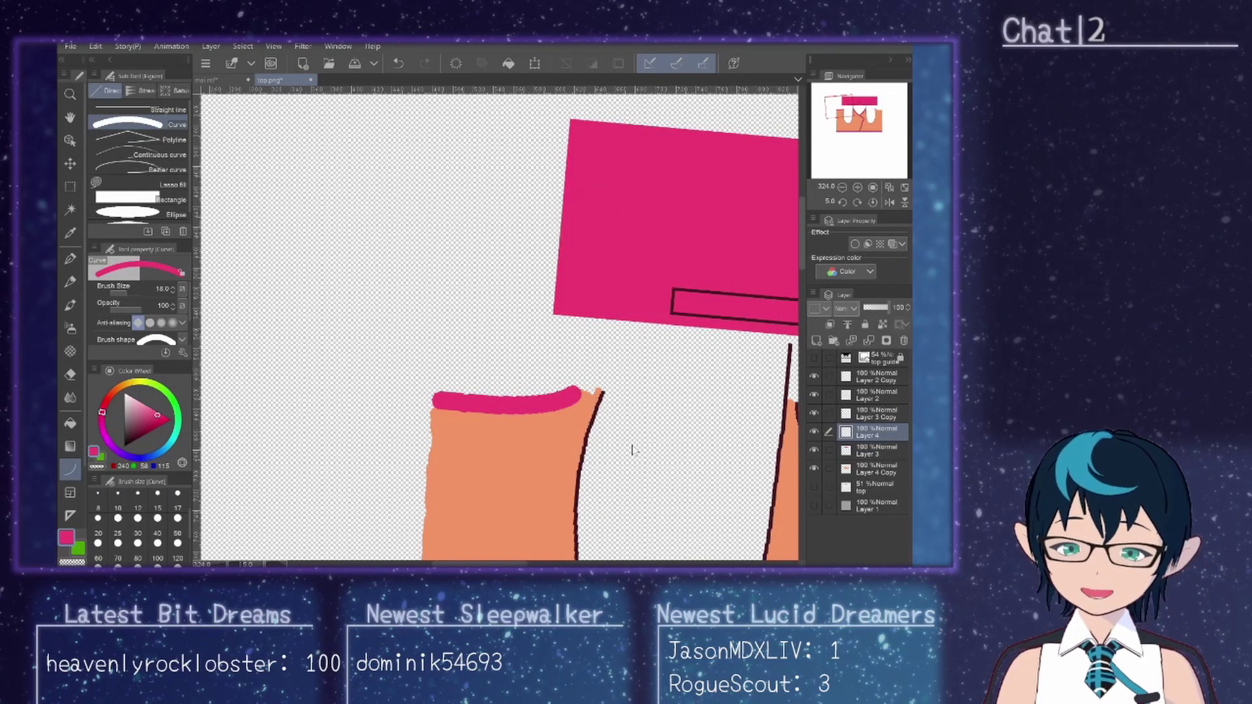
scroll(632, 450, "down", 5)
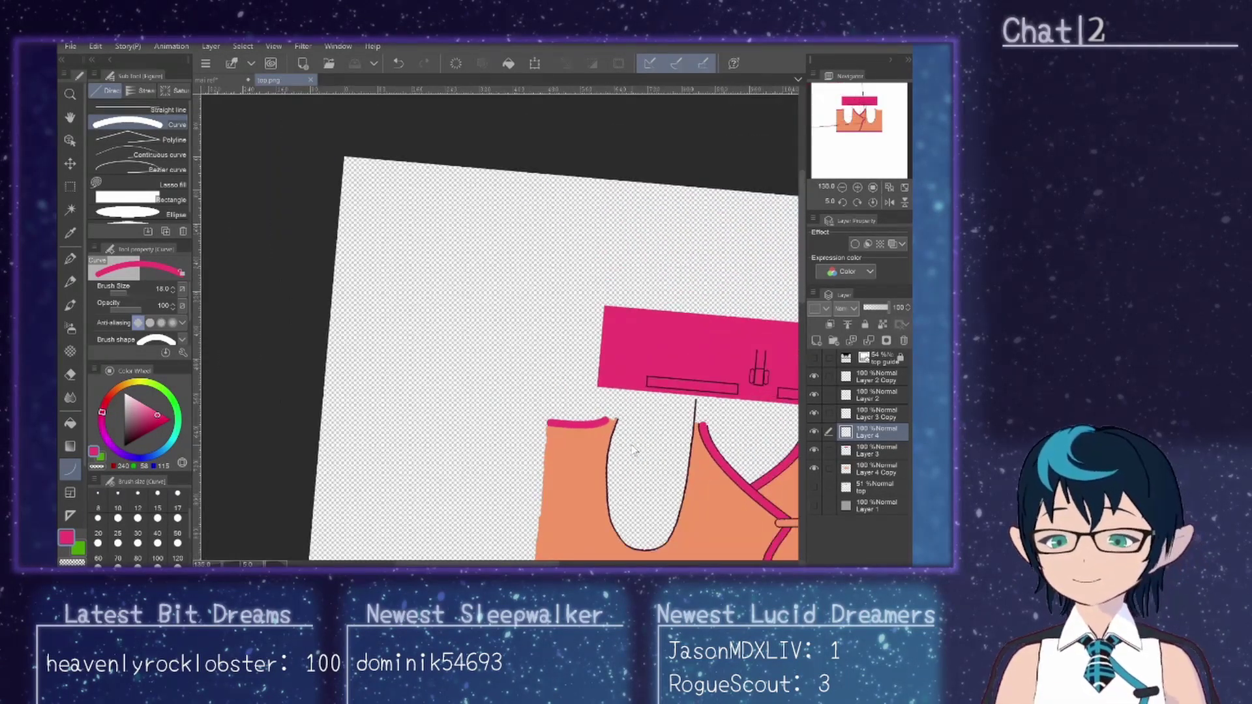
Step: Reset the canvas view's rotation to 0 degrees
scroll(634, 451, "down", 2)
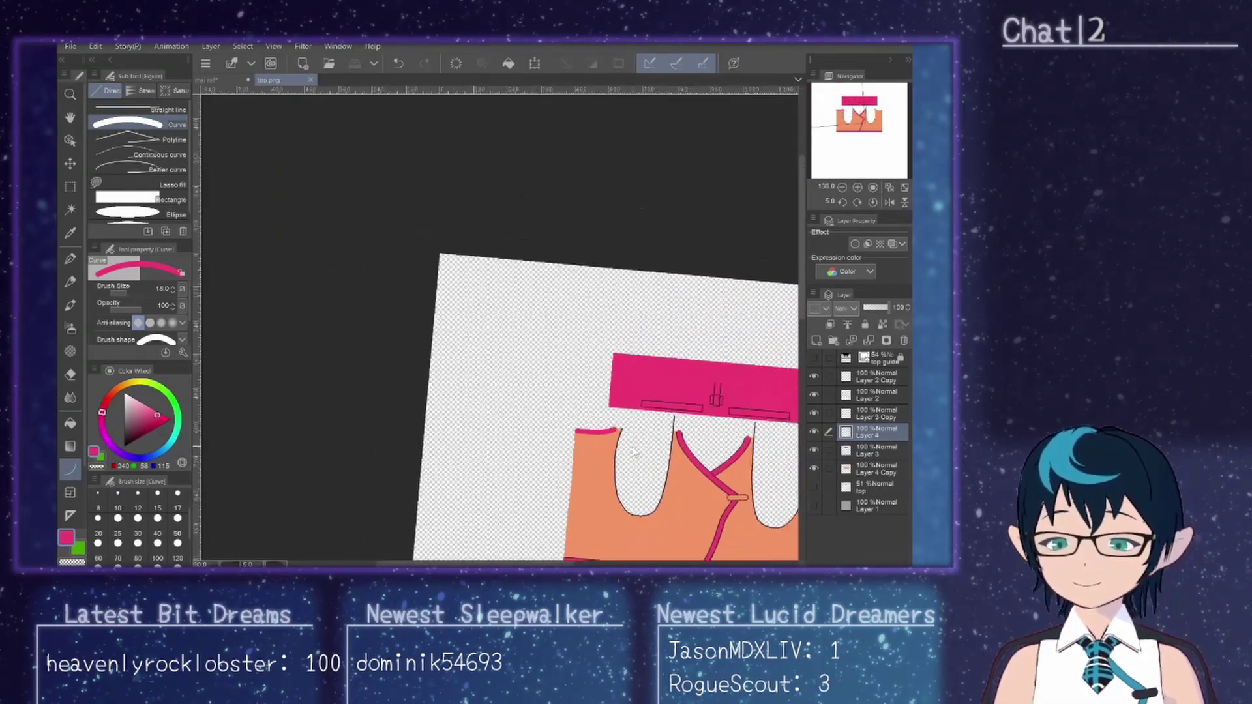
left_click(857, 202)
left_click(843, 202)
left_click(841, 203)
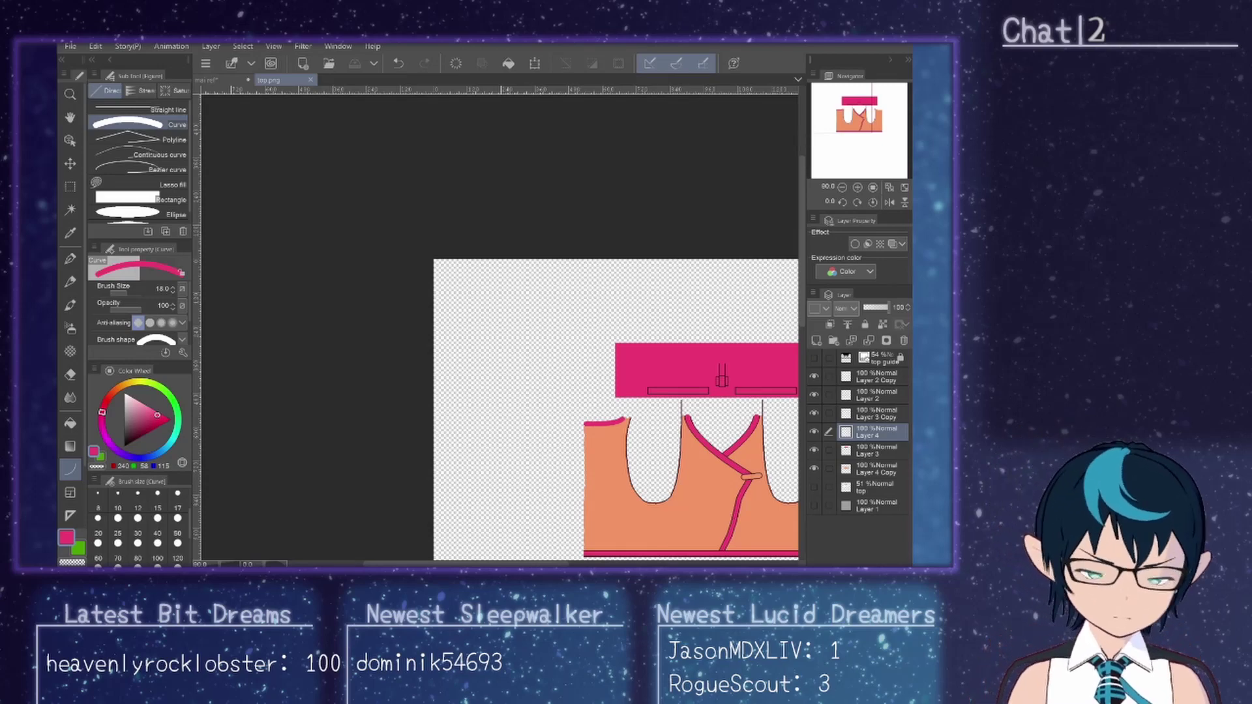
Step: Switch to the Texture Editor and import the image top into the selected Dress (Long Sleeve) texture layer
key("alt+Tab")
left_click(167, 162)
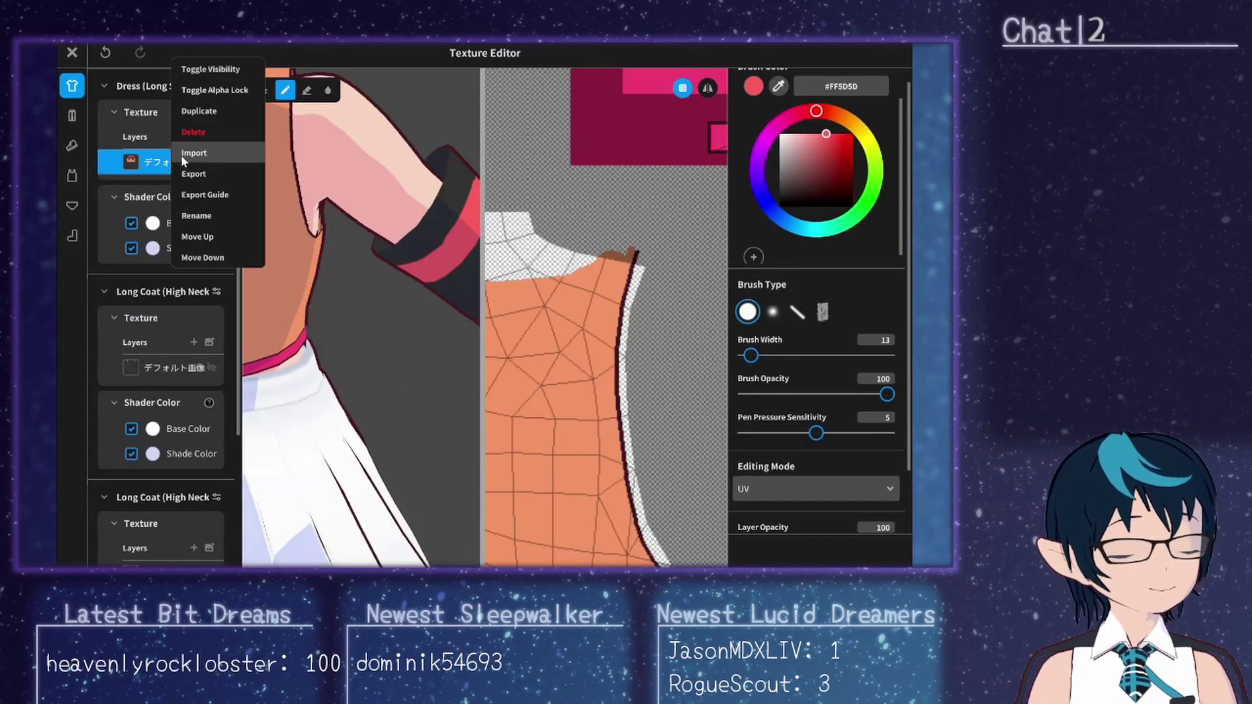
left_click(182, 157)
scroll(289, 204, "down", 3)
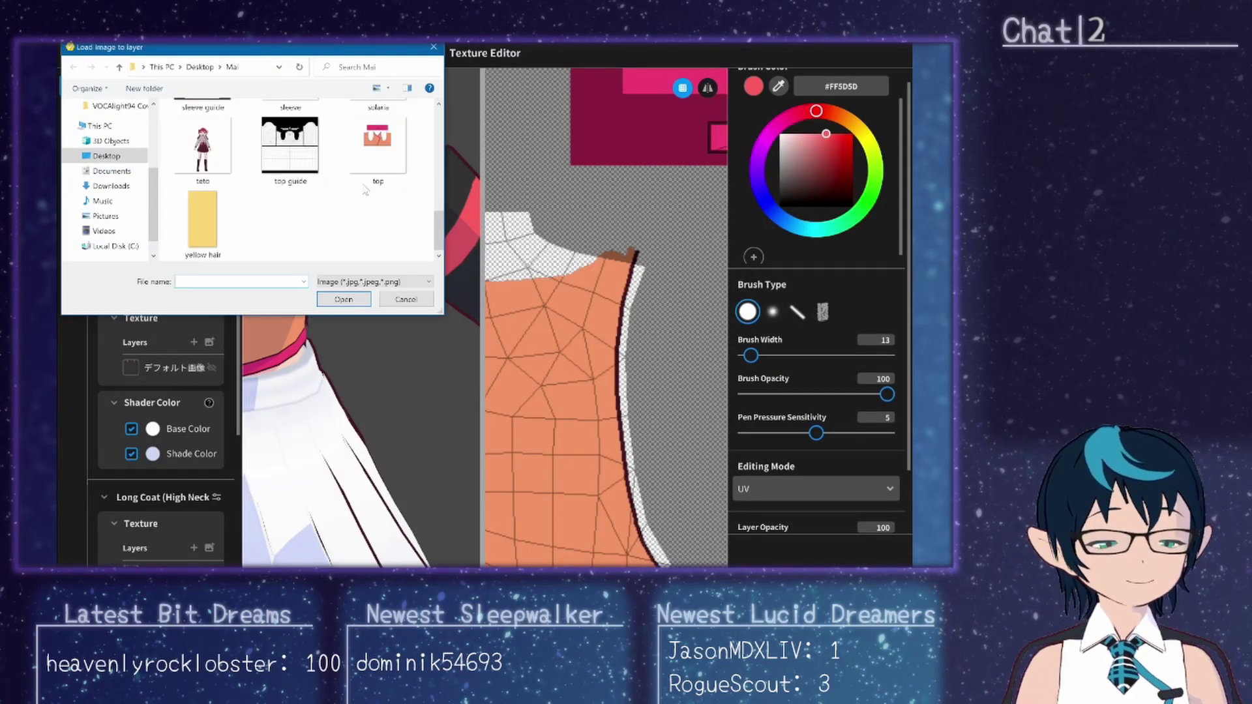
left_click(378, 145)
left_click(344, 298)
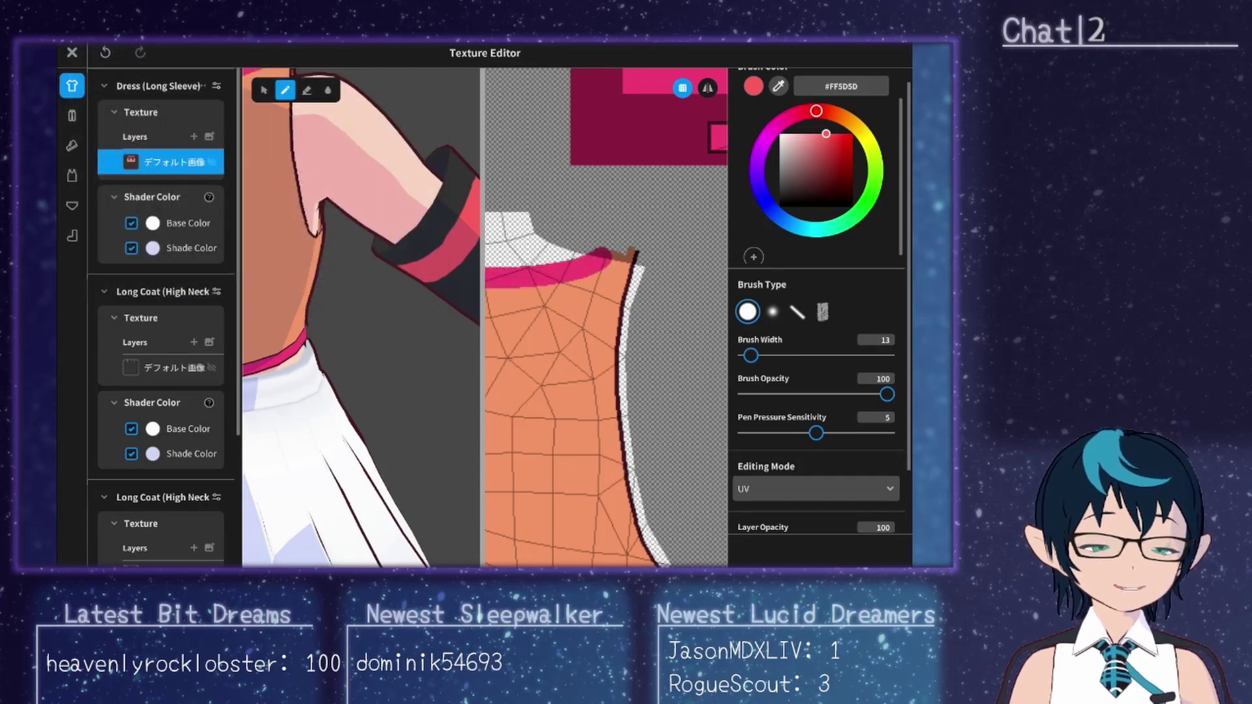
Step: Examine the pink back neckline trim and its dark outline on the 3D avatar from several angles
scroll(332, 346, "up", 5)
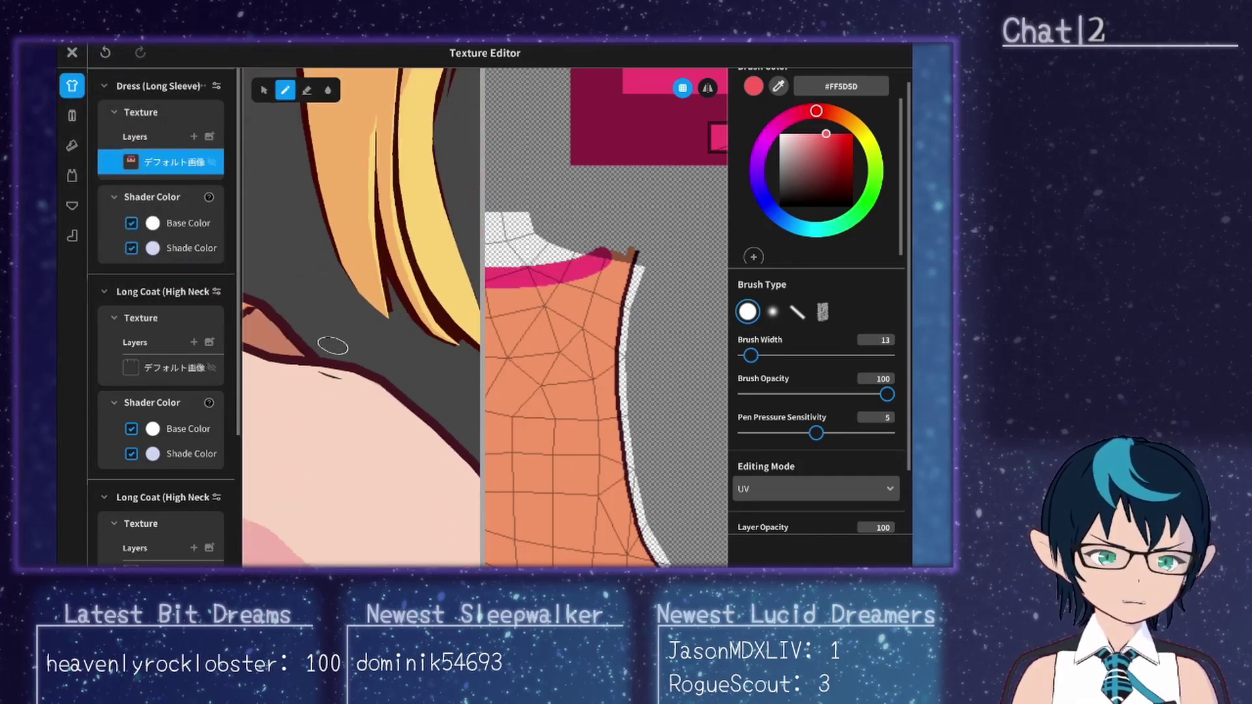
scroll(333, 346, "up", 5)
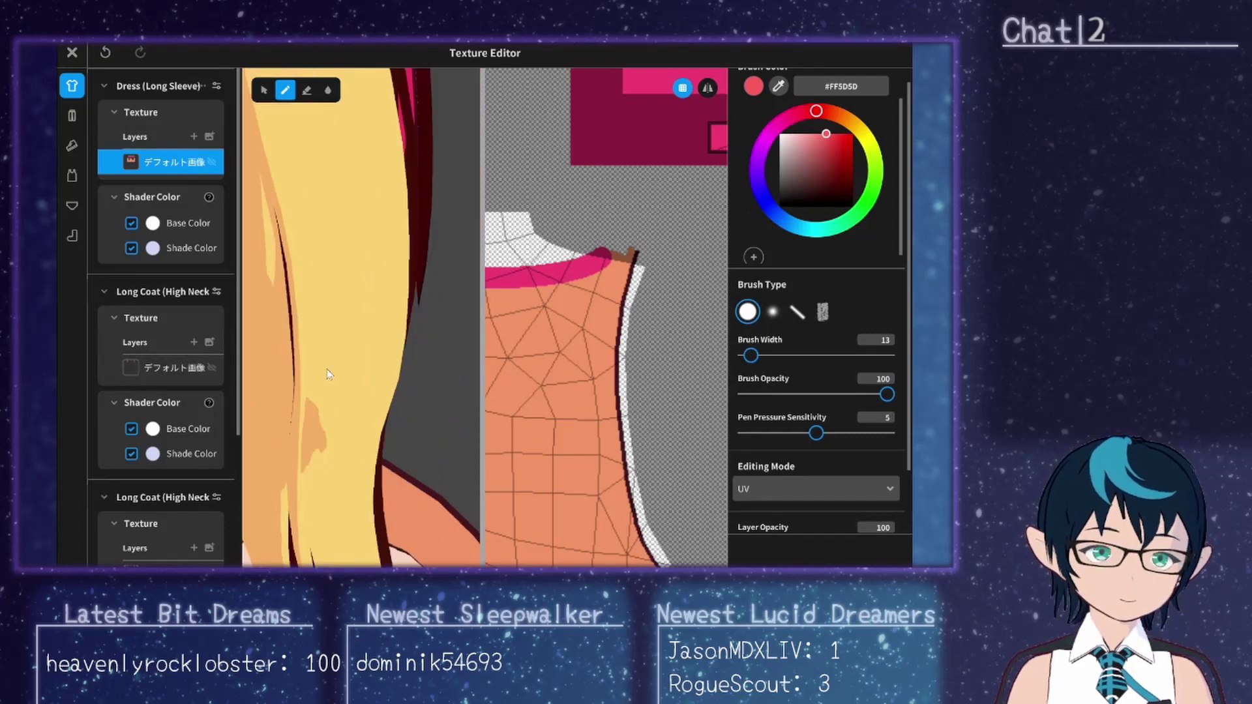
scroll(329, 371, "down", 5)
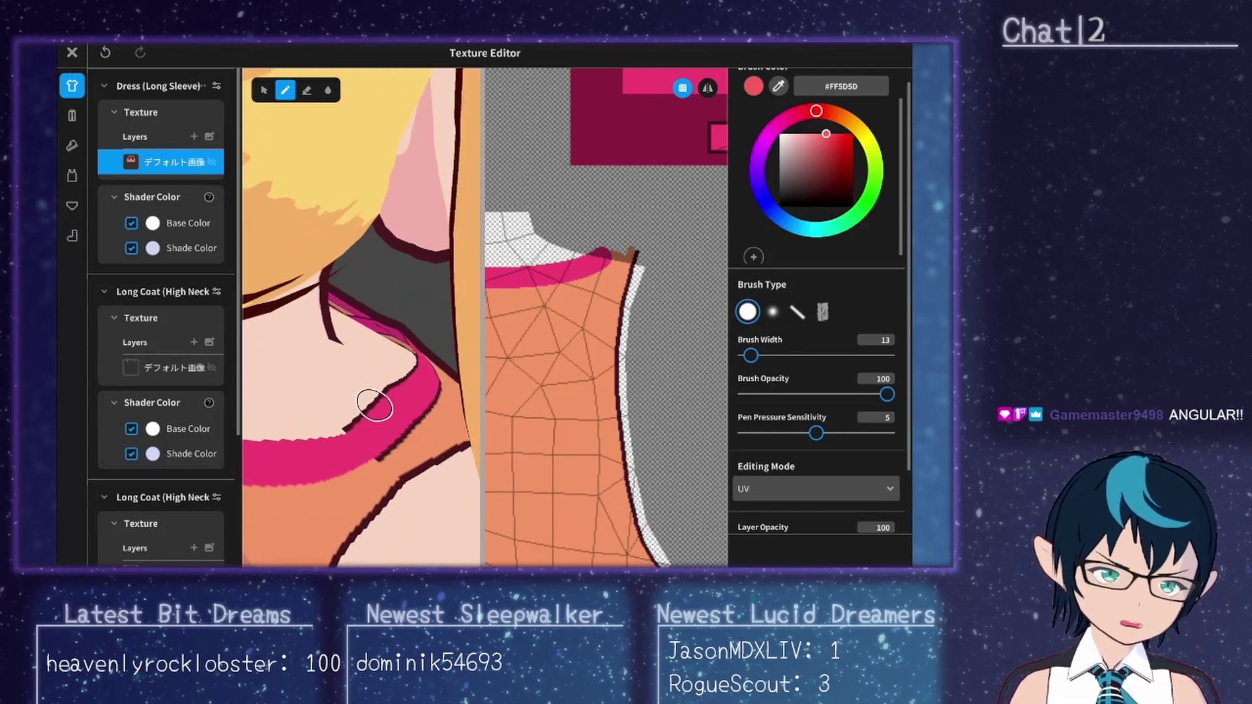
scroll(346, 417, "down", 2)
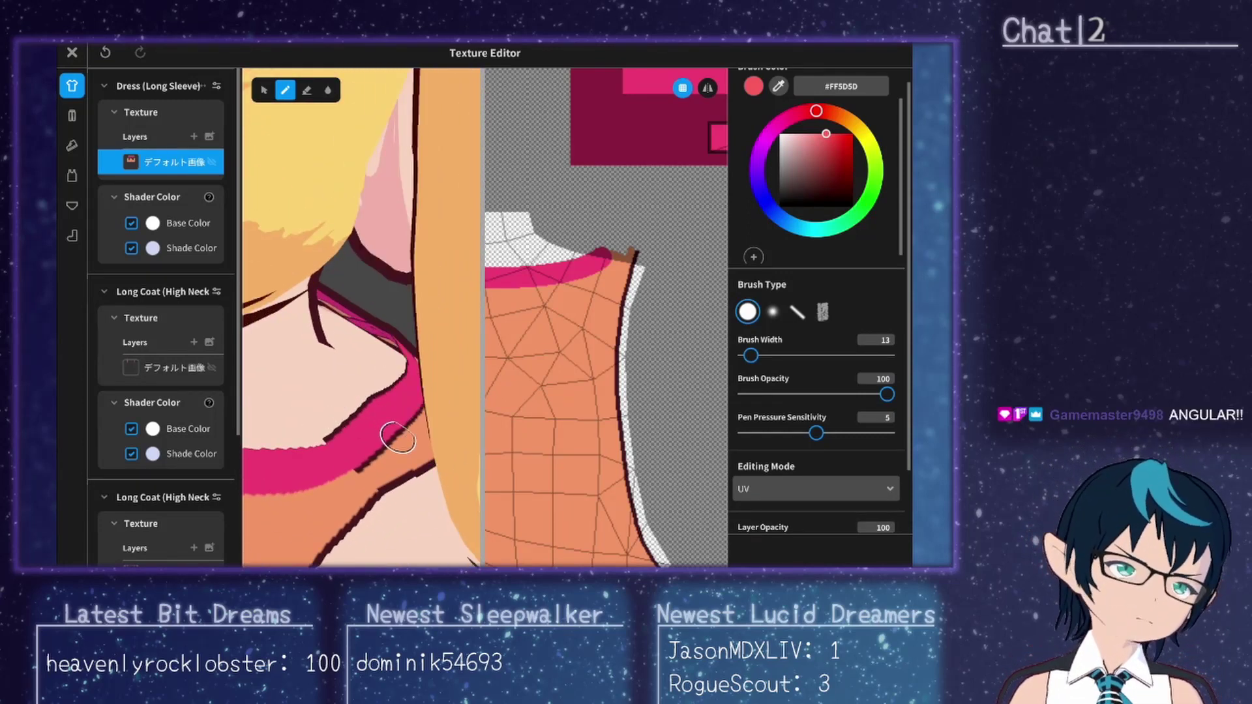
mouse_move(395, 440)
left_mouse_down()
mouse_move(396, 509)
mouse_move(378, 430)
mouse_move(377, 442)
left_mouse_up()
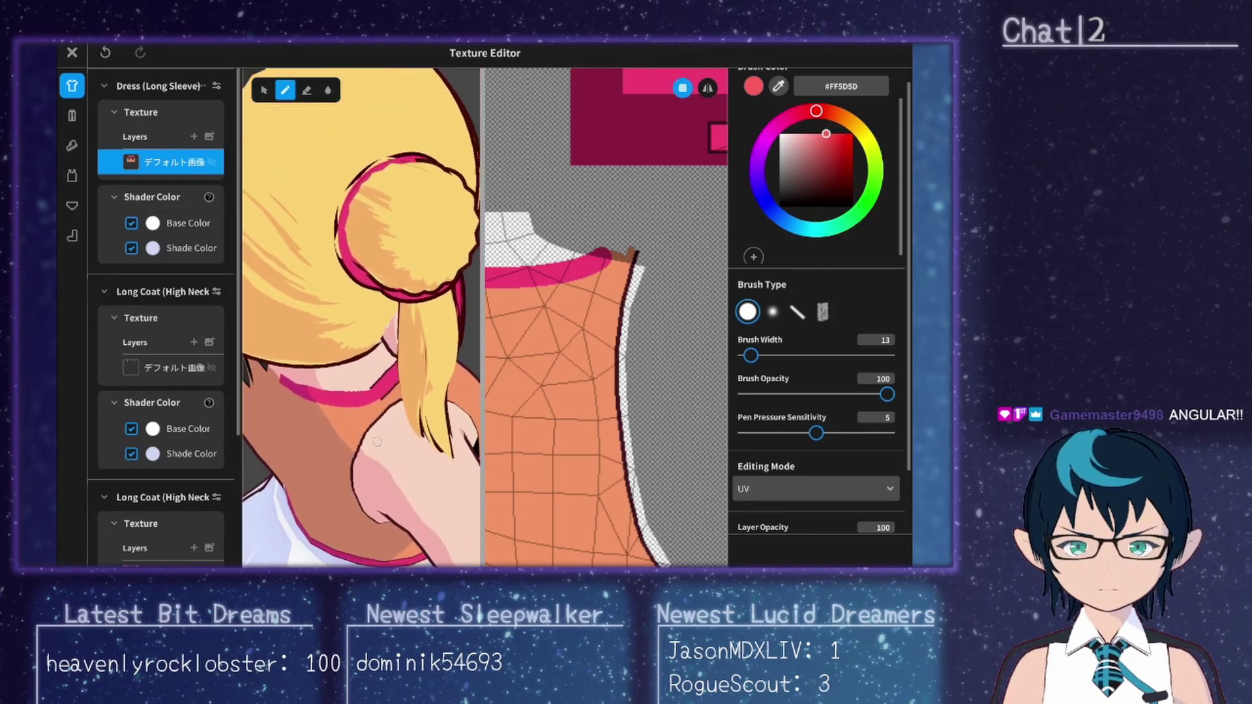
scroll(377, 441, "up", 5)
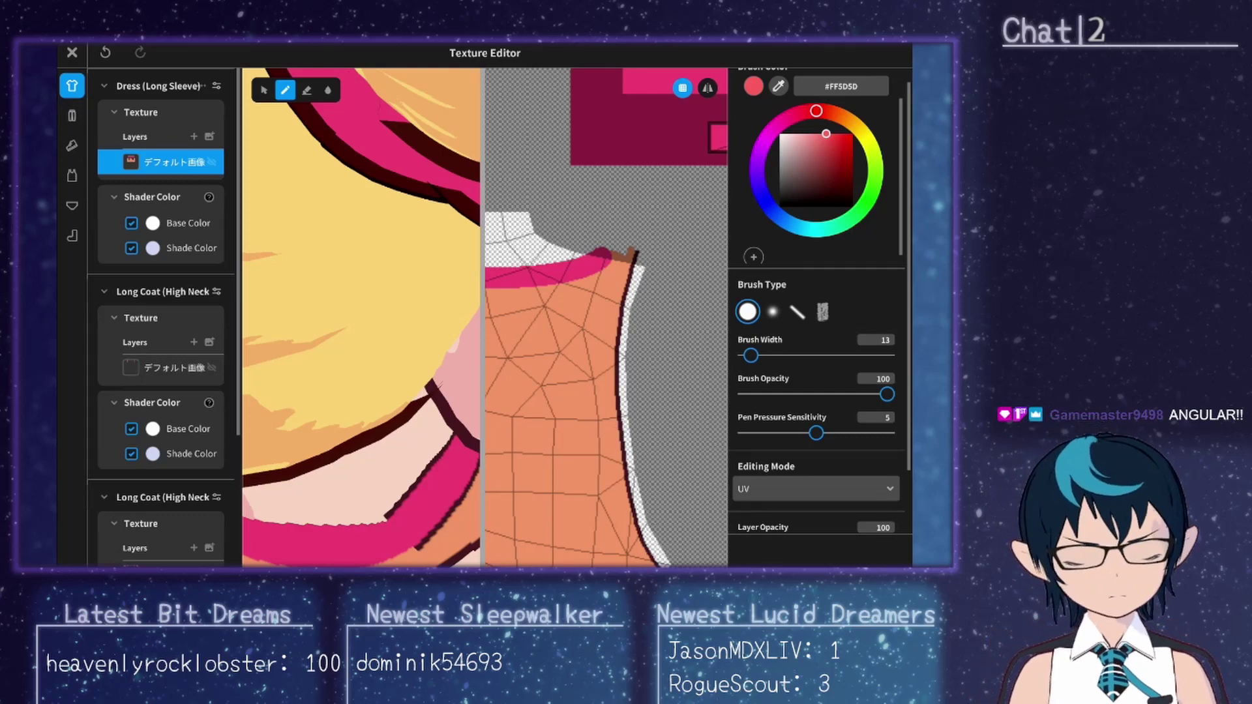
Step: Switch back to Clip Studio Paint, add a new layer above Layer 4, and show the grey Layer 1 backdrop
key("alt+Tab")
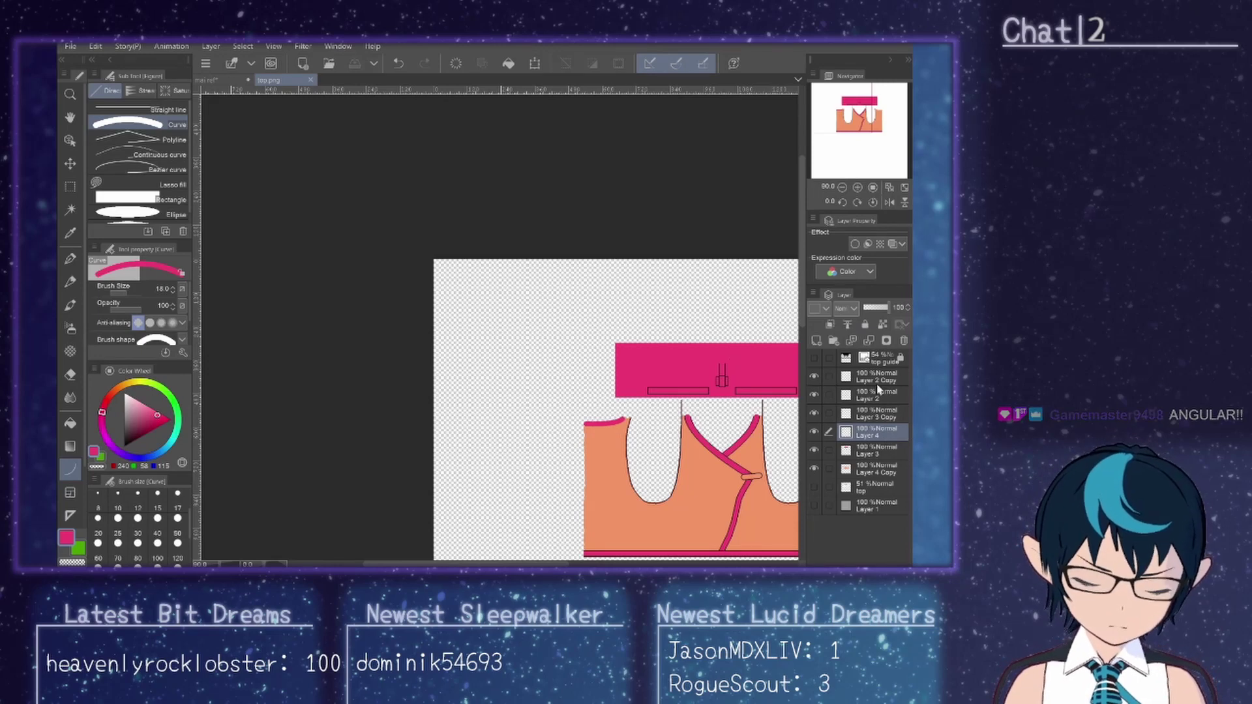
left_click(816, 341)
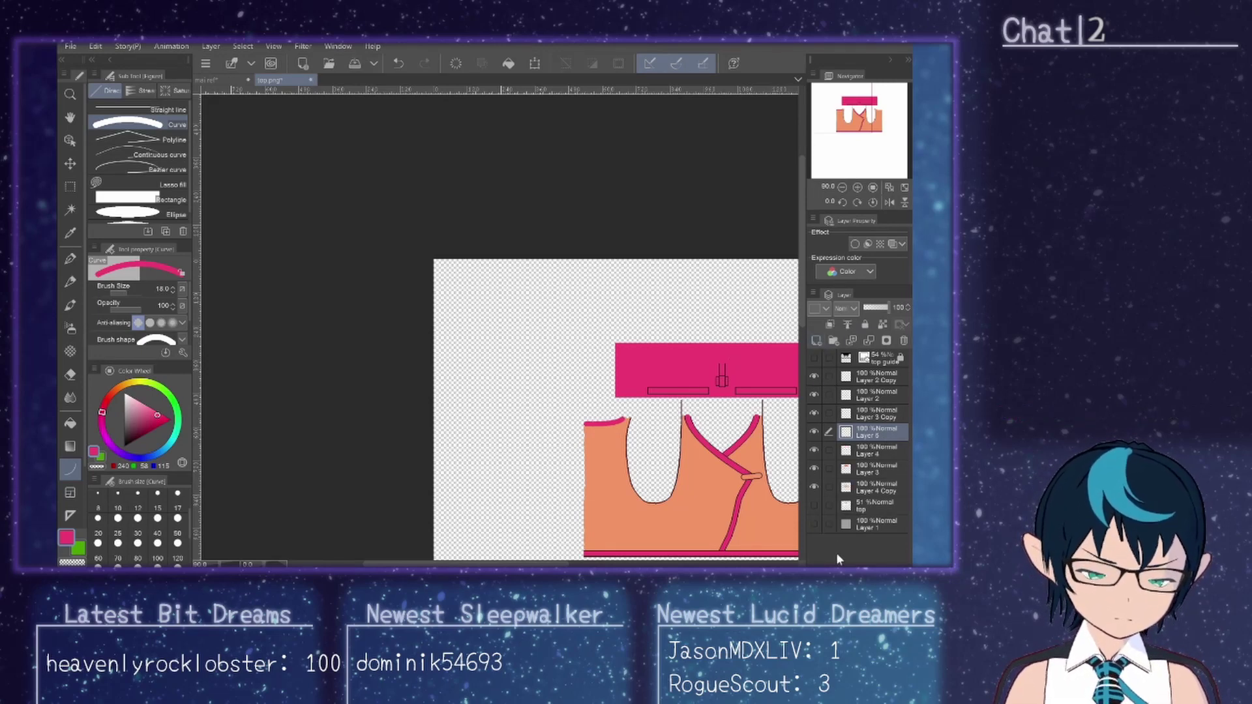
left_click(814, 524)
Step: Sample the dark maroon outline colour from the armhole edge beside the pink neckline trim
left_click(70, 232)
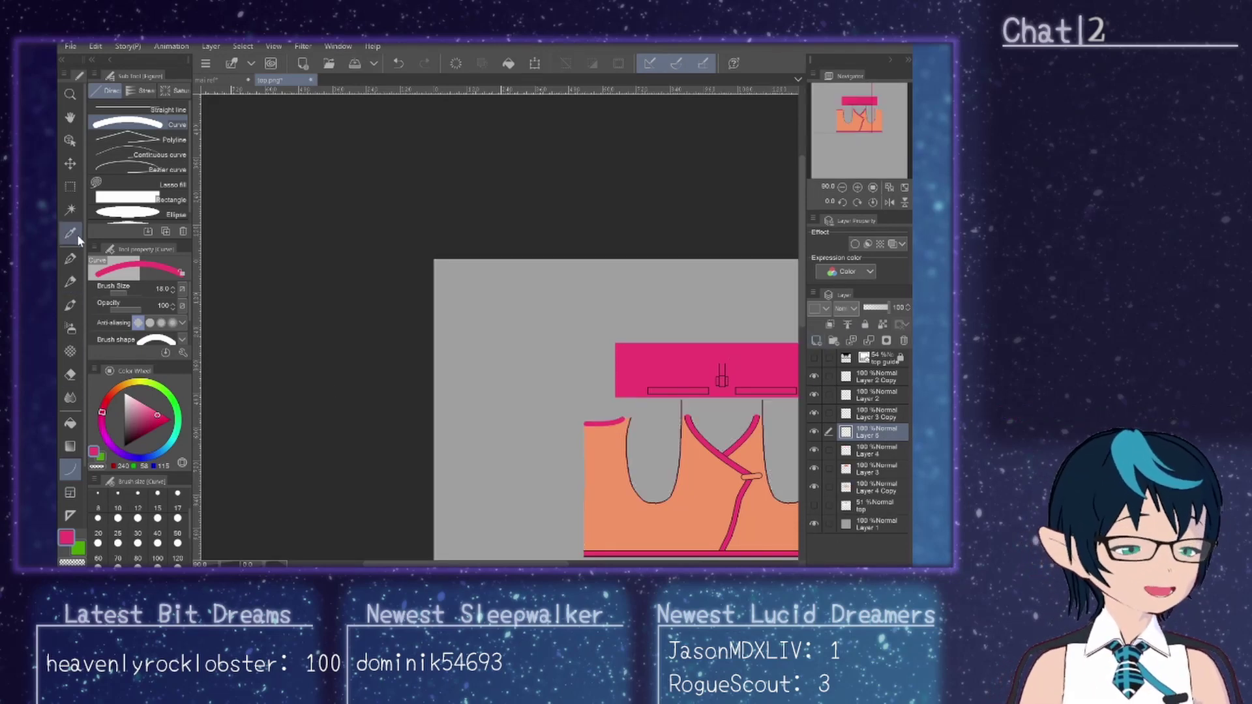
scroll(639, 404, "up", 5)
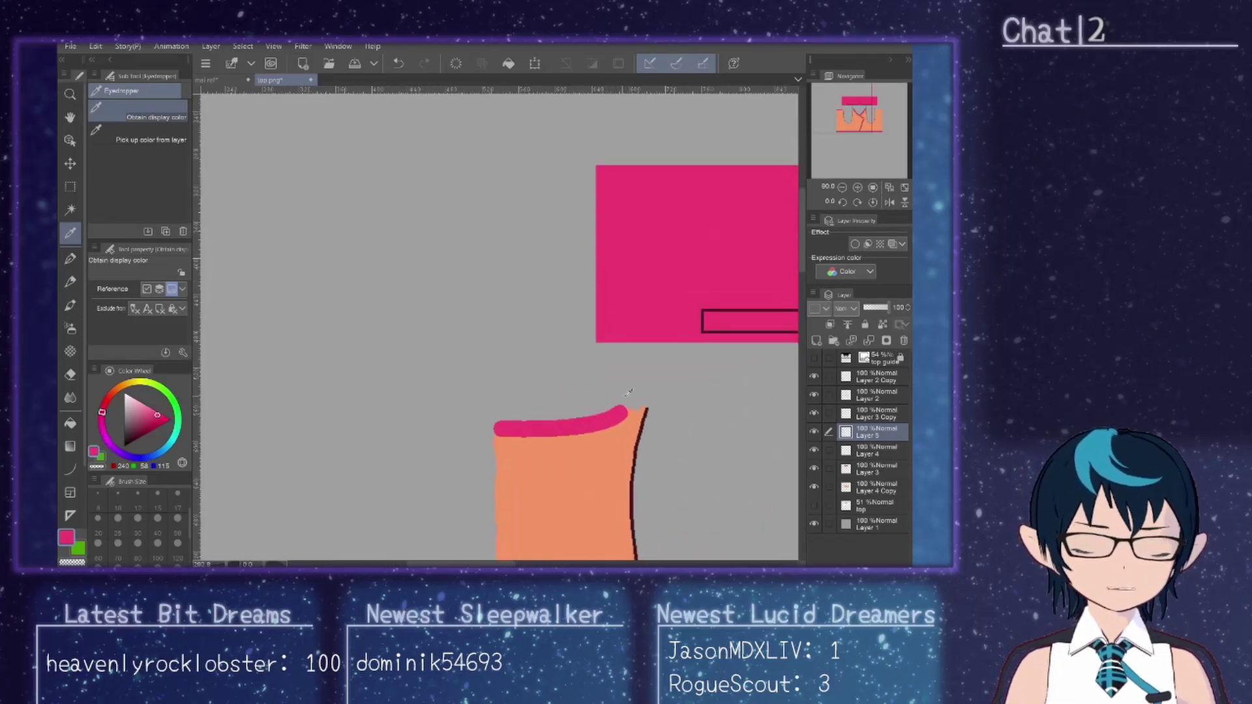
scroll(639, 405, "up", 4)
left_click(665, 438)
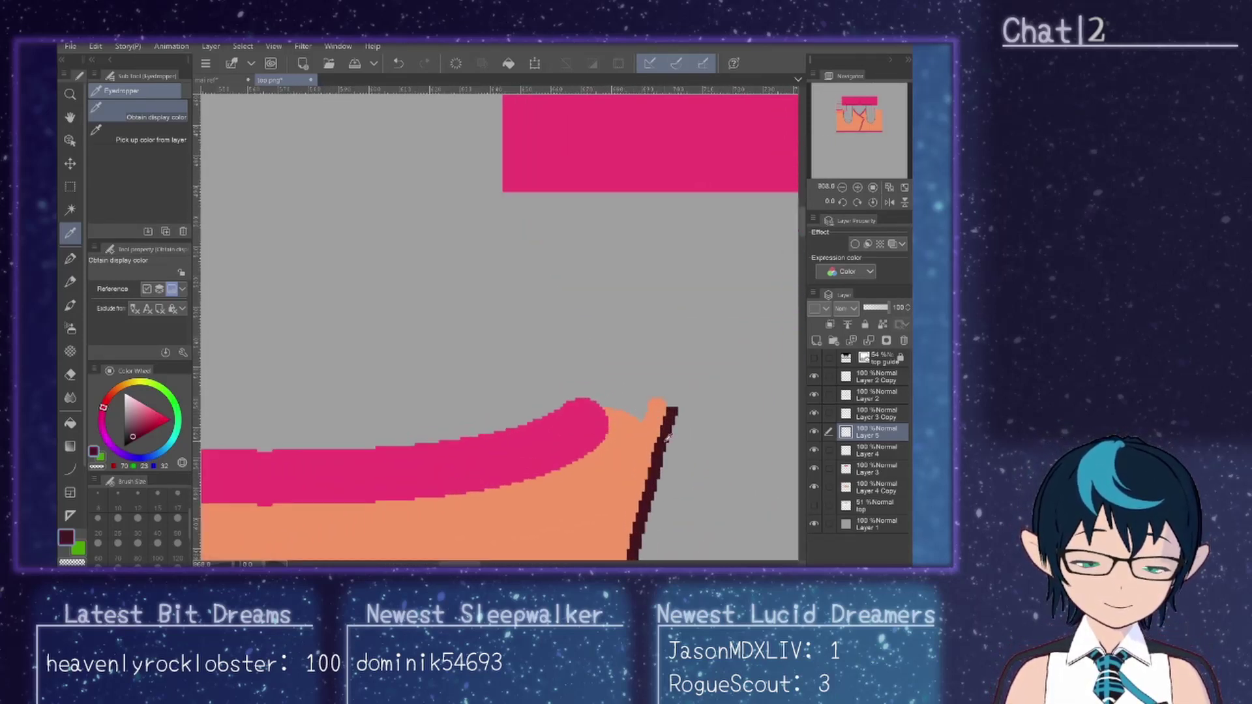
Step: Show the top guide and draw short 1.0-size straight lines in dark maroon along the pink trim's upper edge near the shoulder
left_click(815, 358)
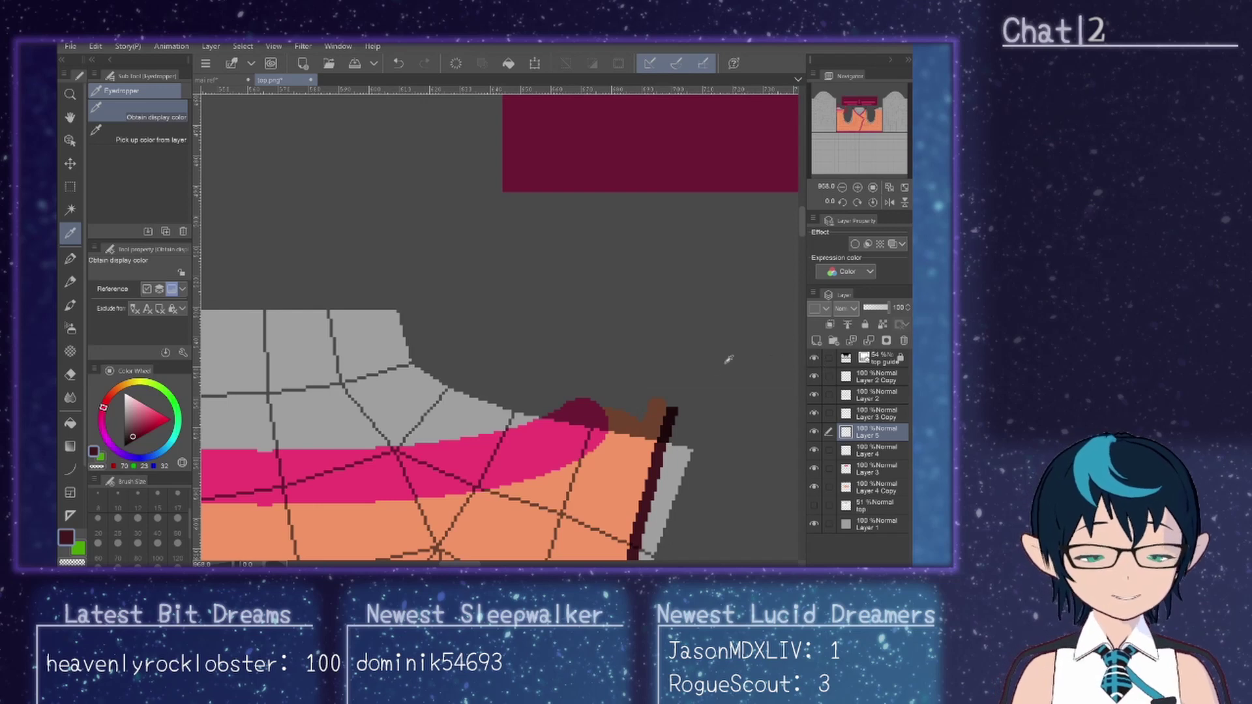
left_click(69, 470)
scroll(539, 442, "up", 4)
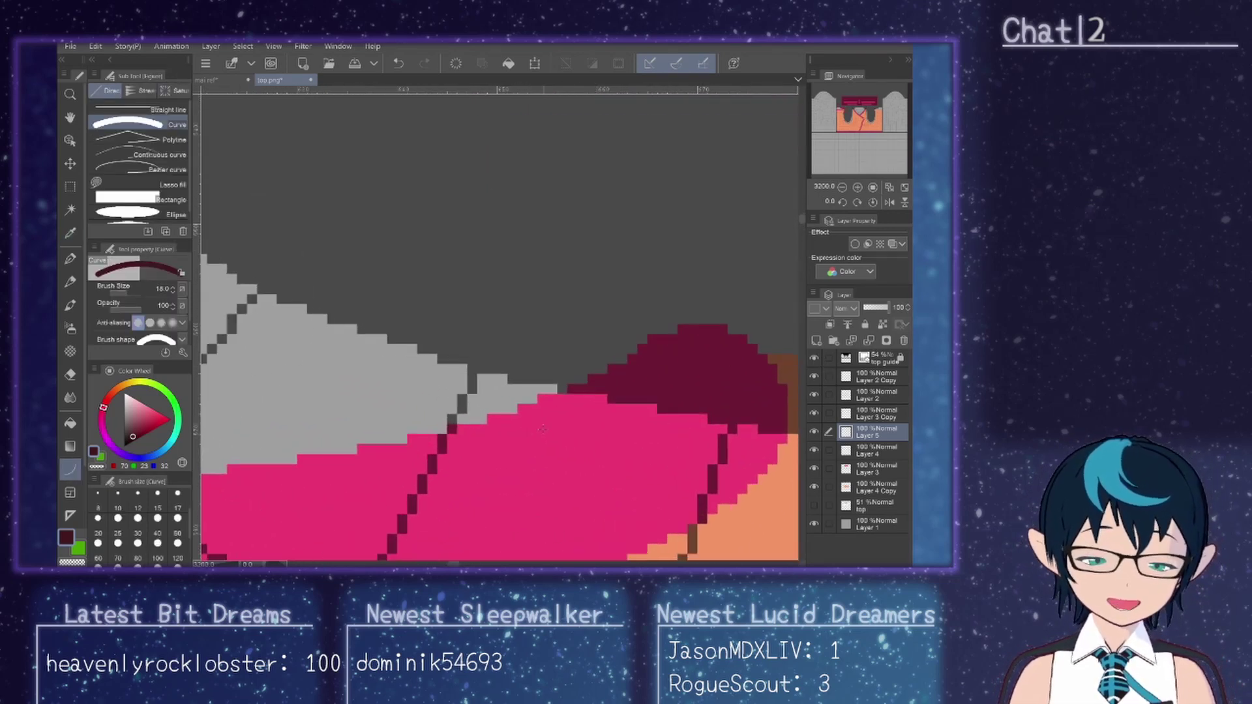
left_click(127, 111)
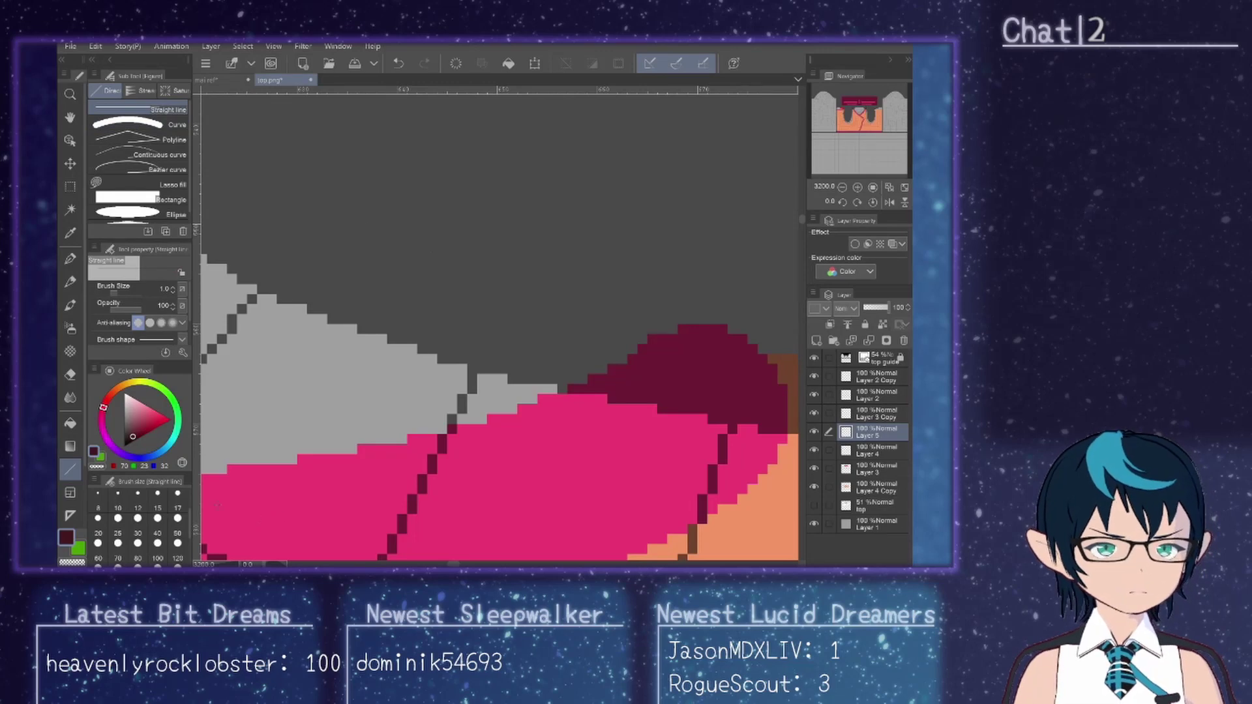
scroll(137, 522, "up", 2)
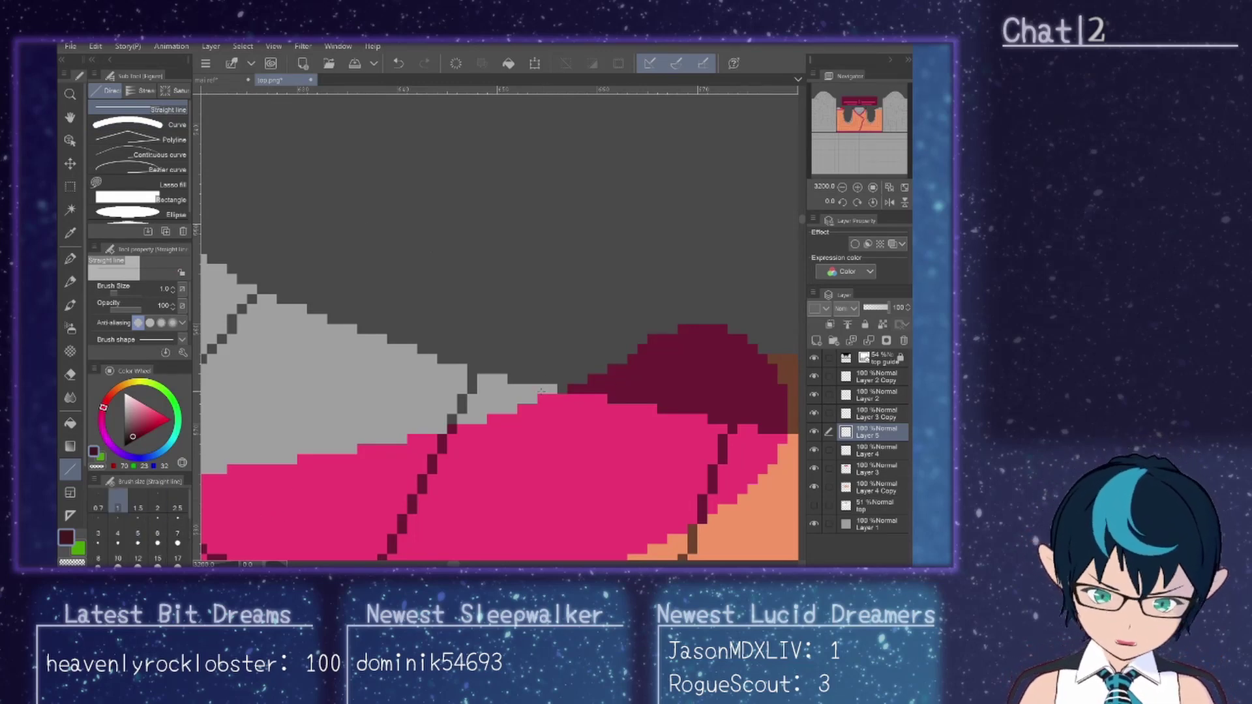
left_click_drag(541, 391, 564, 390)
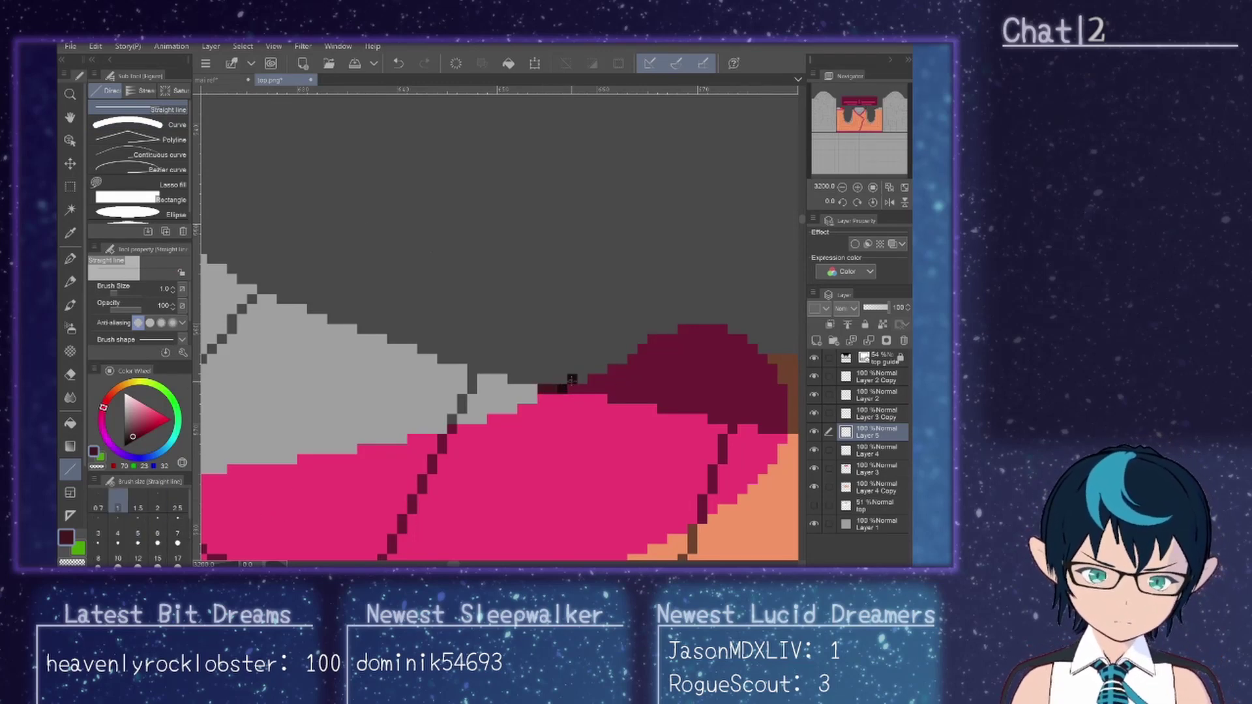
mouse_move(532, 398)
left_mouse_down()
mouse_move(520, 395)
mouse_move(576, 369)
left_mouse_up()
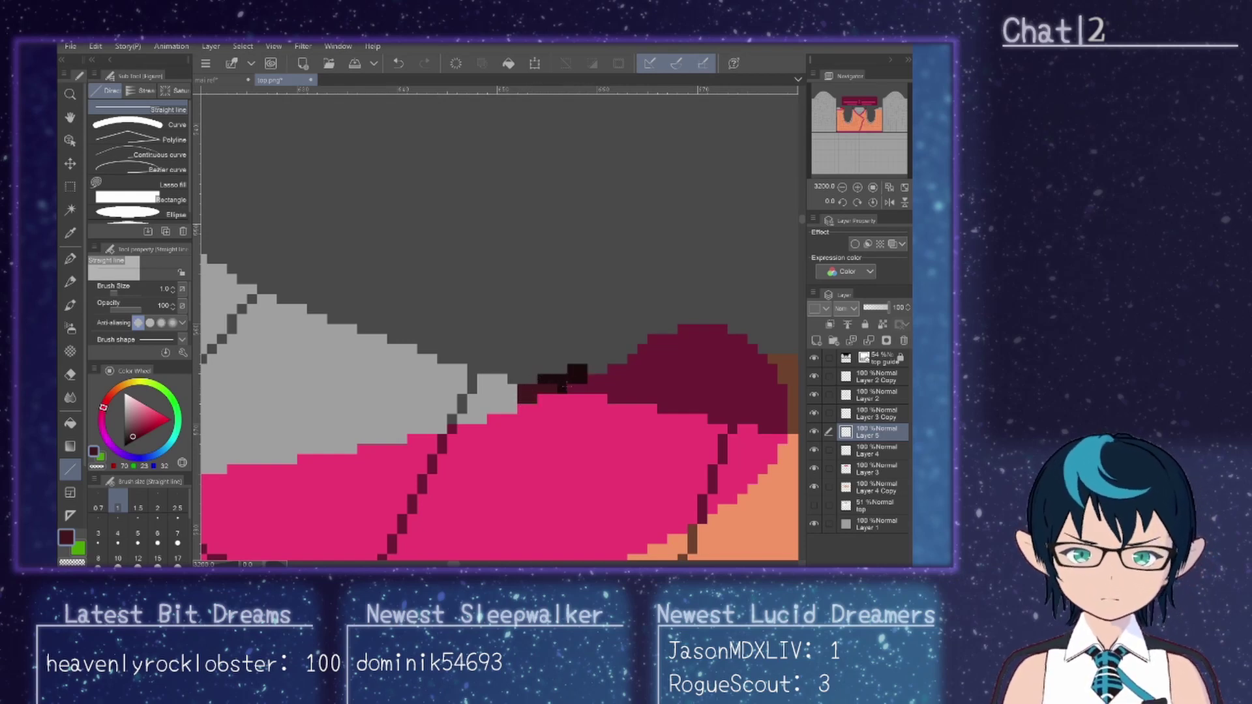
mouse_move(511, 408)
left_mouse_down()
mouse_move(491, 399)
mouse_move(580, 358)
left_mouse_up()
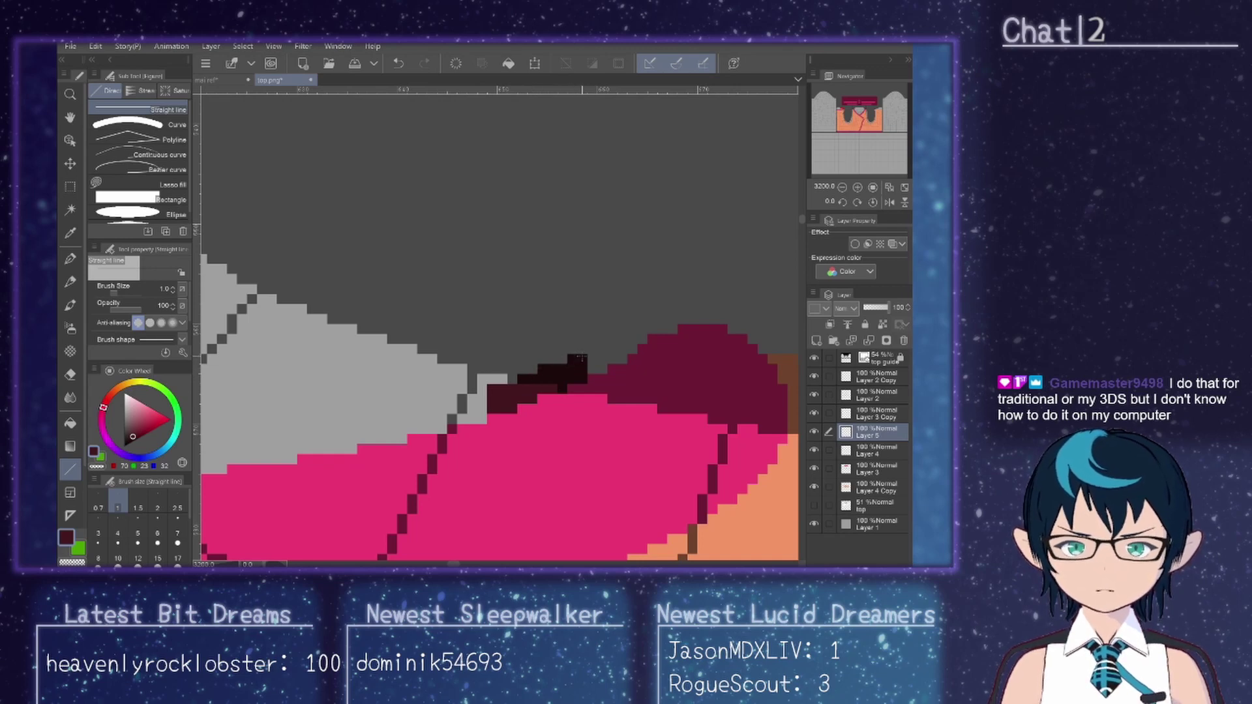
Step: Hide the top guide and Layer 1, and save the texture as the PNG file top, replacing the existing file
left_click(813, 357)
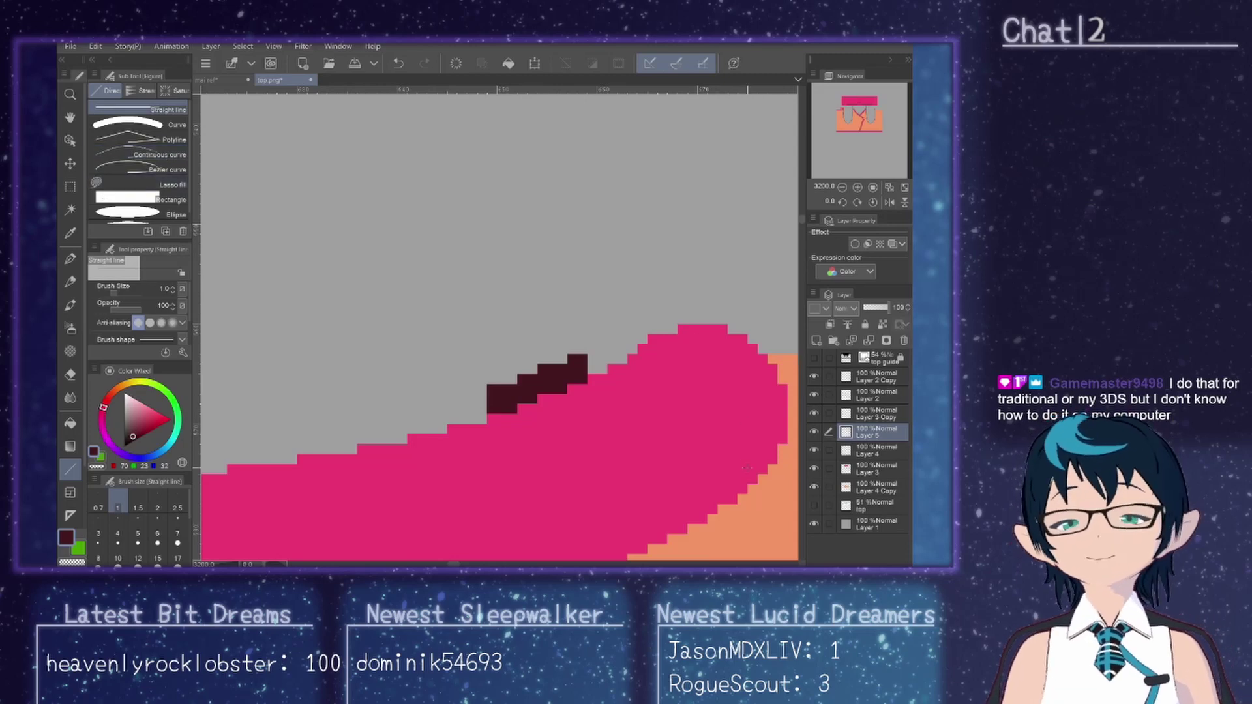
left_click(814, 523)
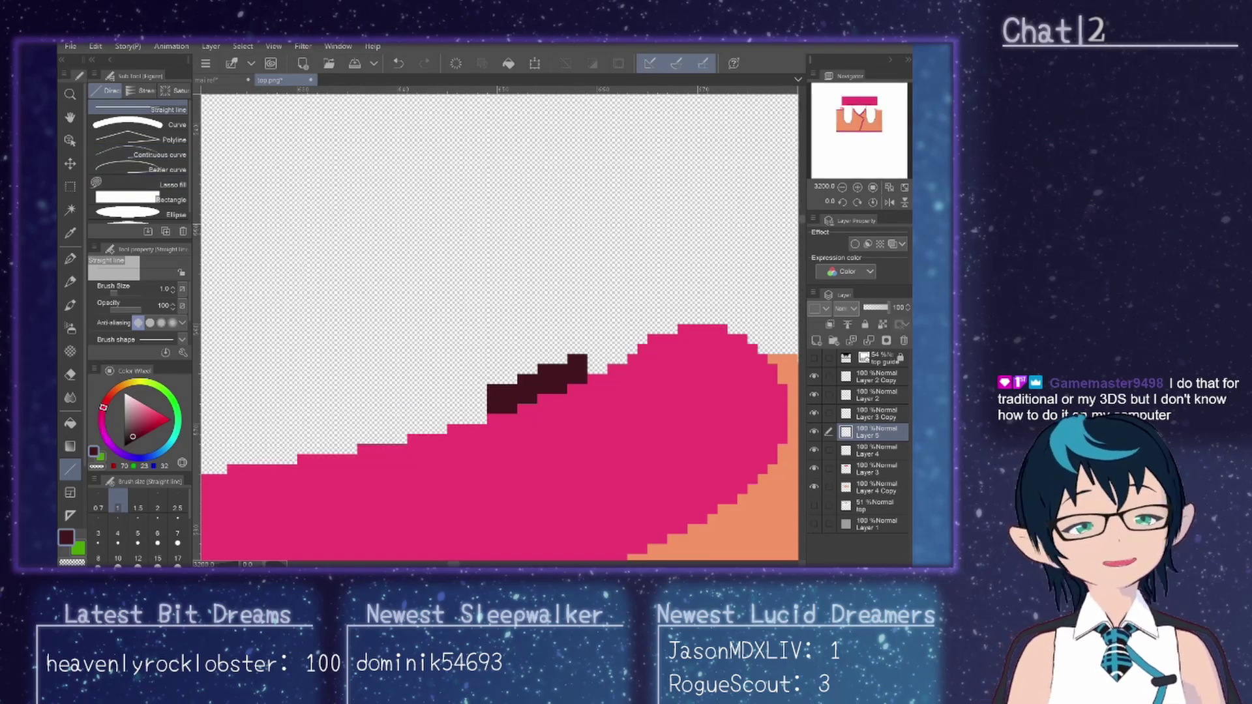
left_click(70, 45)
left_click(107, 129)
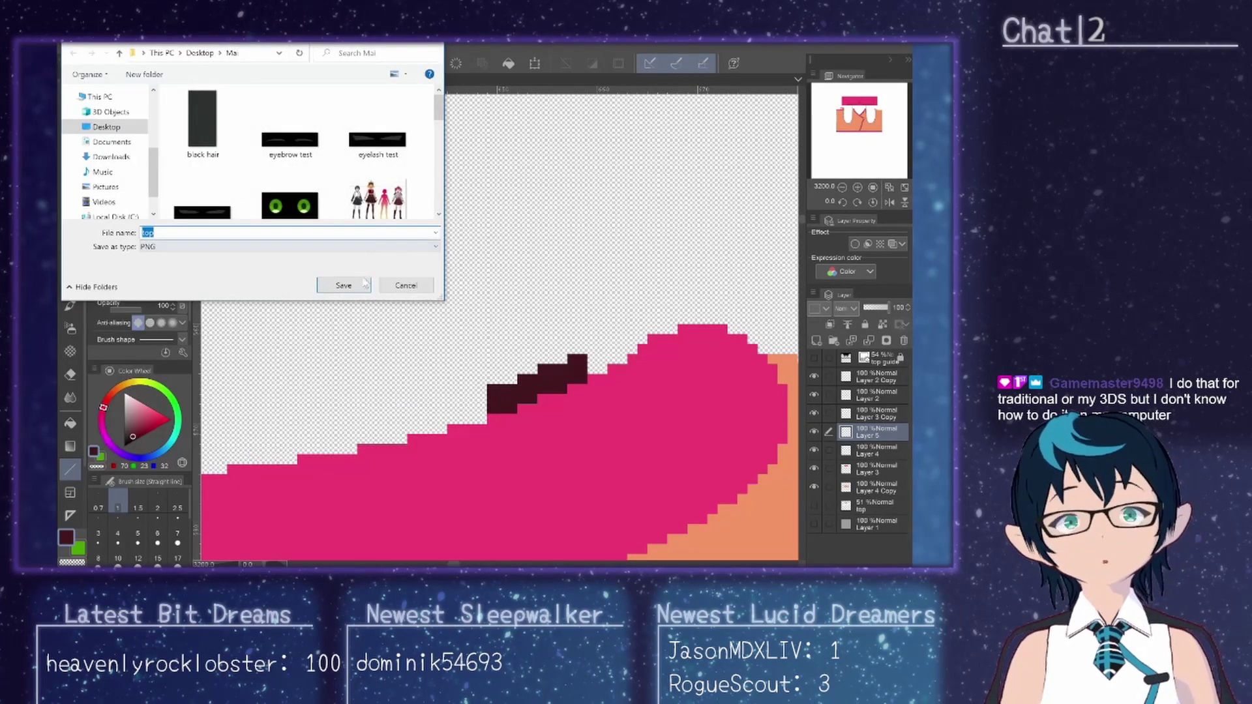
left_click(355, 291)
left_click(519, 306)
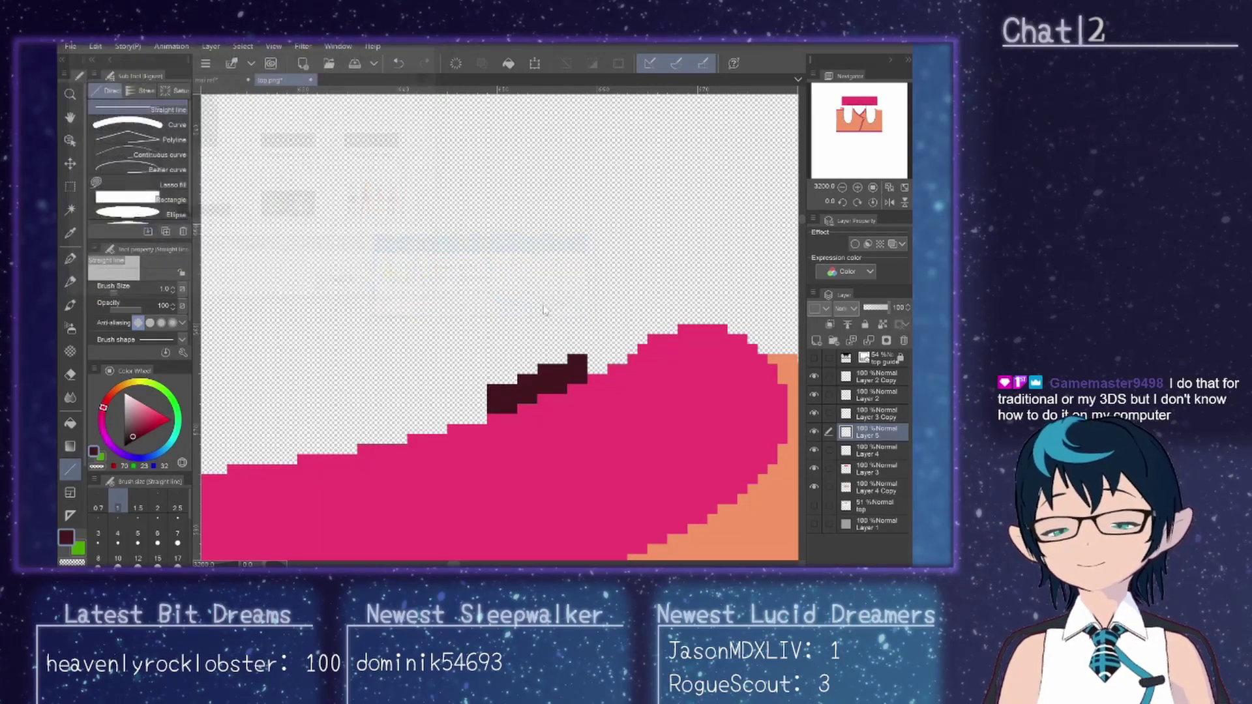
left_click(533, 243)
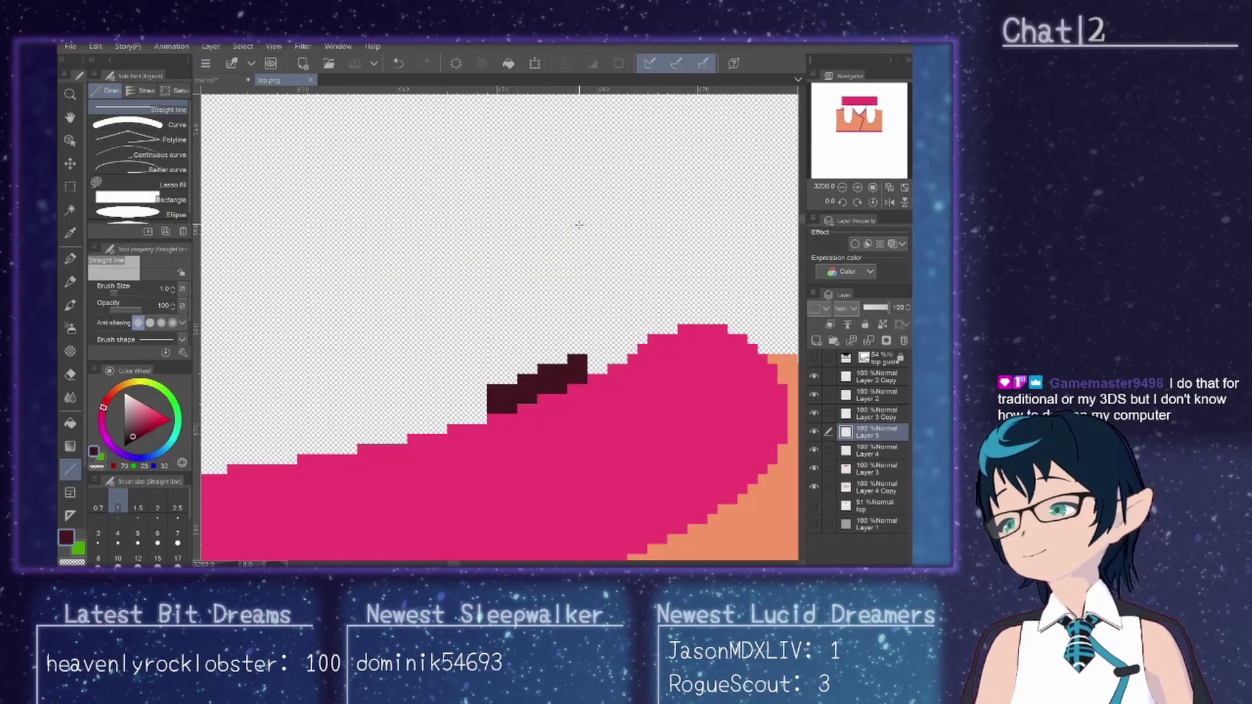
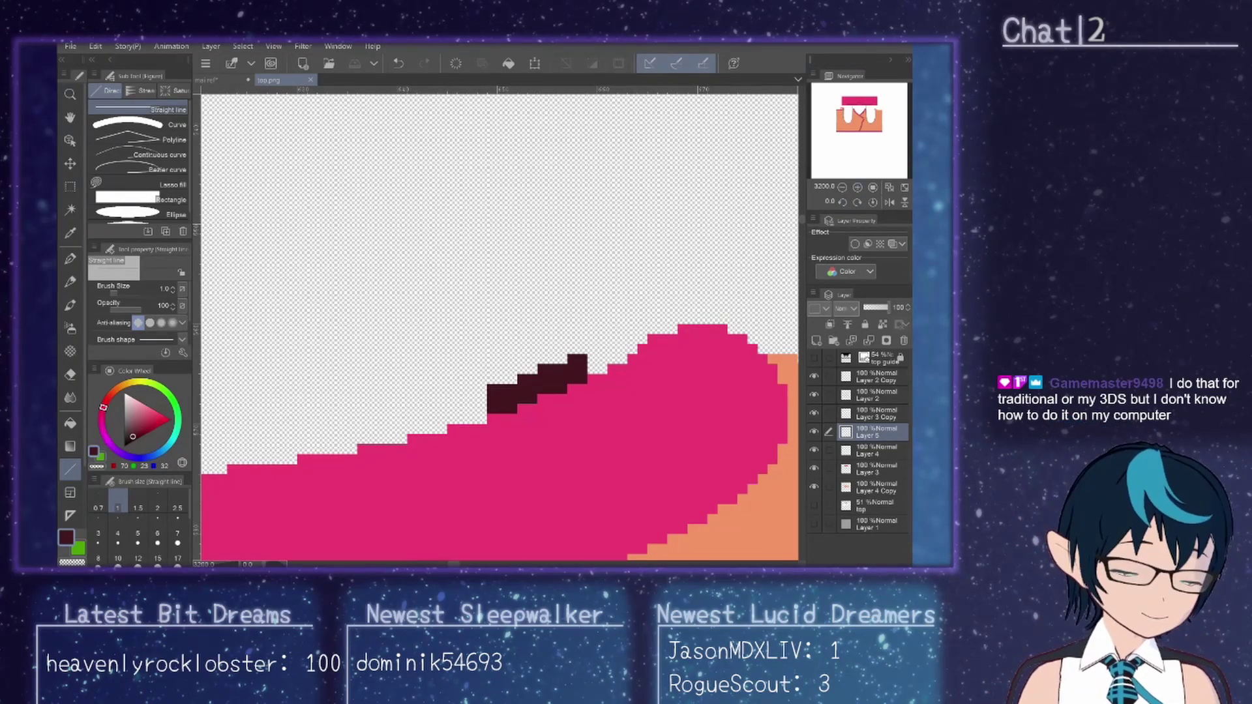
Step: Switch to the Texture Editor and re-import the updated top image into the Dress (Long Sleeve) layer
key("alt+Tab")
right_click(181, 173)
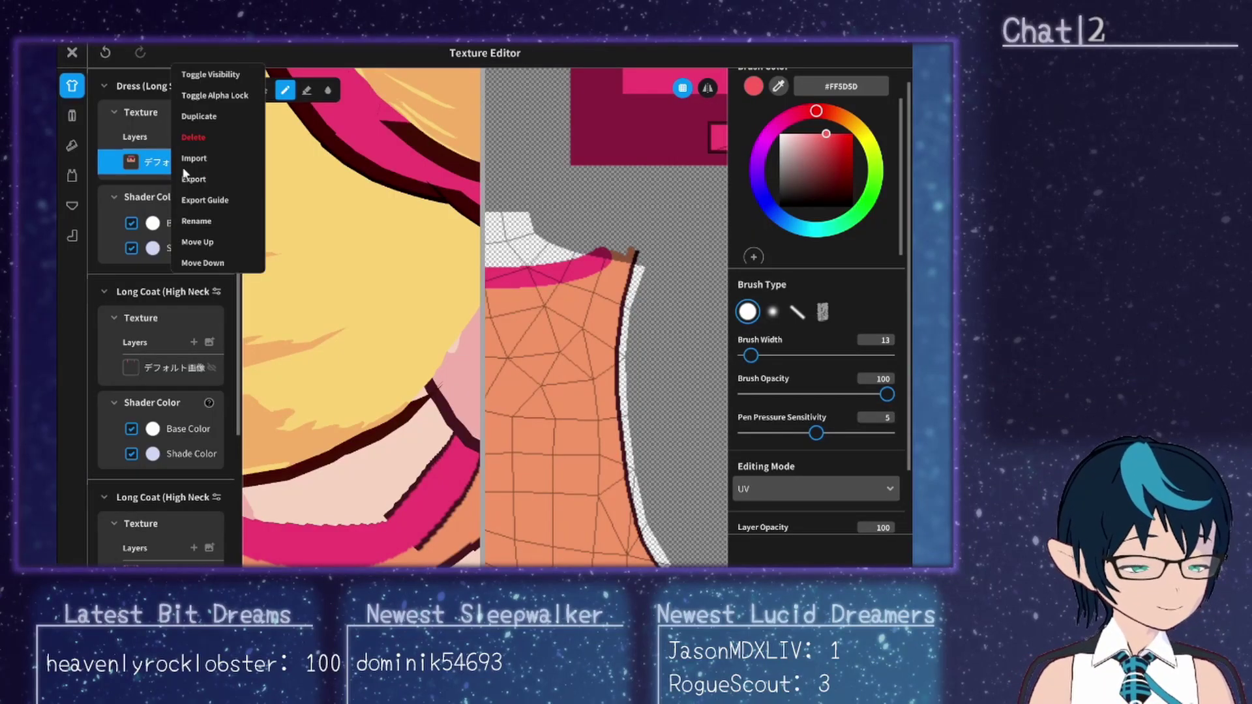
left_click(194, 159)
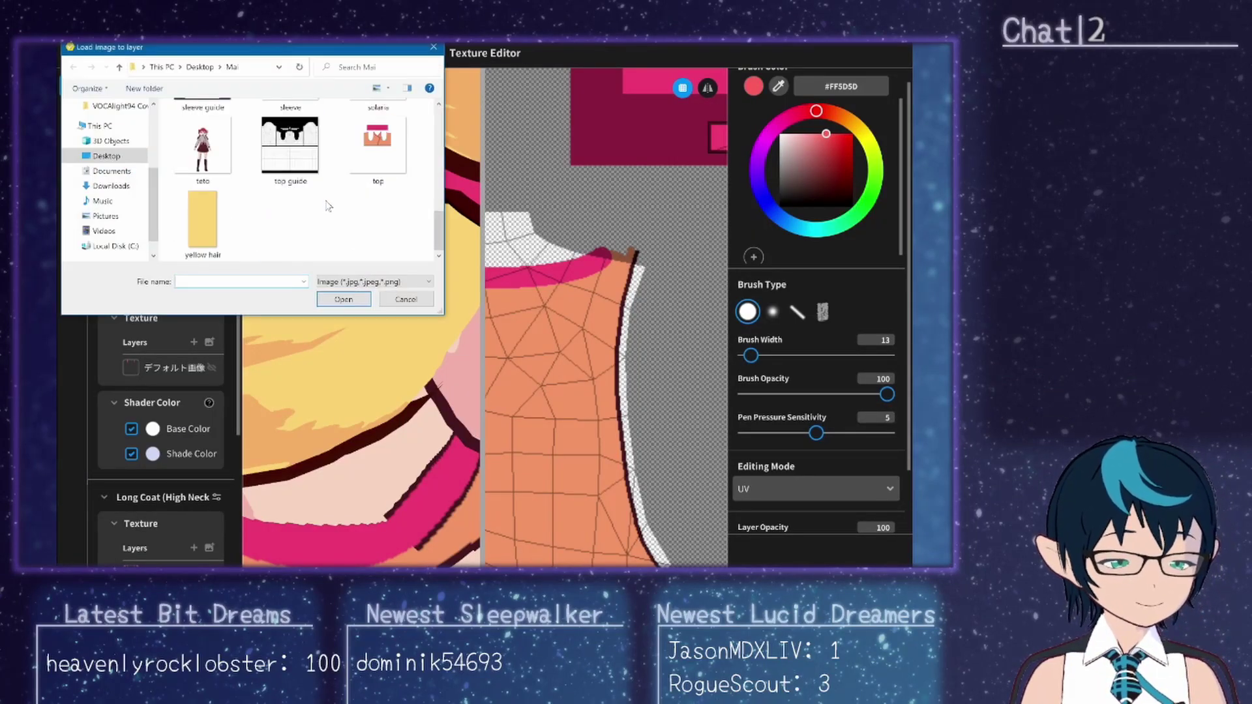
left_click(365, 183)
left_click(355, 300)
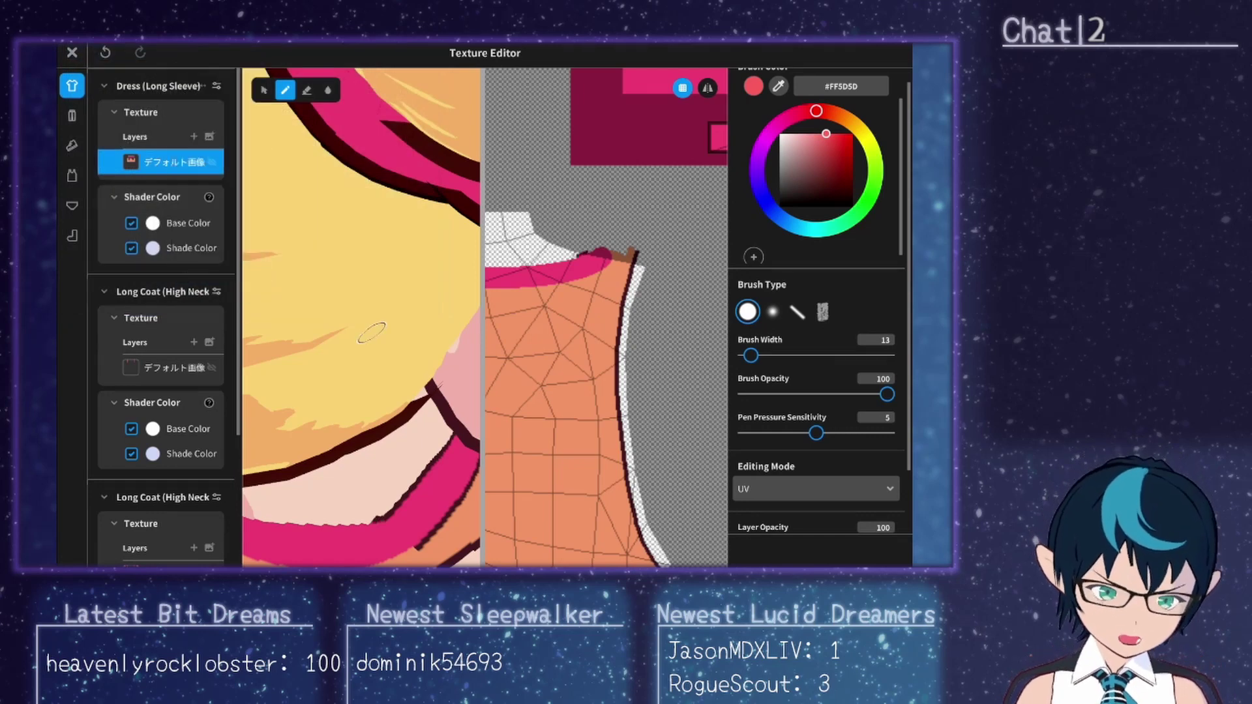
Step: Check the added dark neckline outline on the avatar's back, and return to Clip Studio Paint
scroll(380, 371, "down", 3)
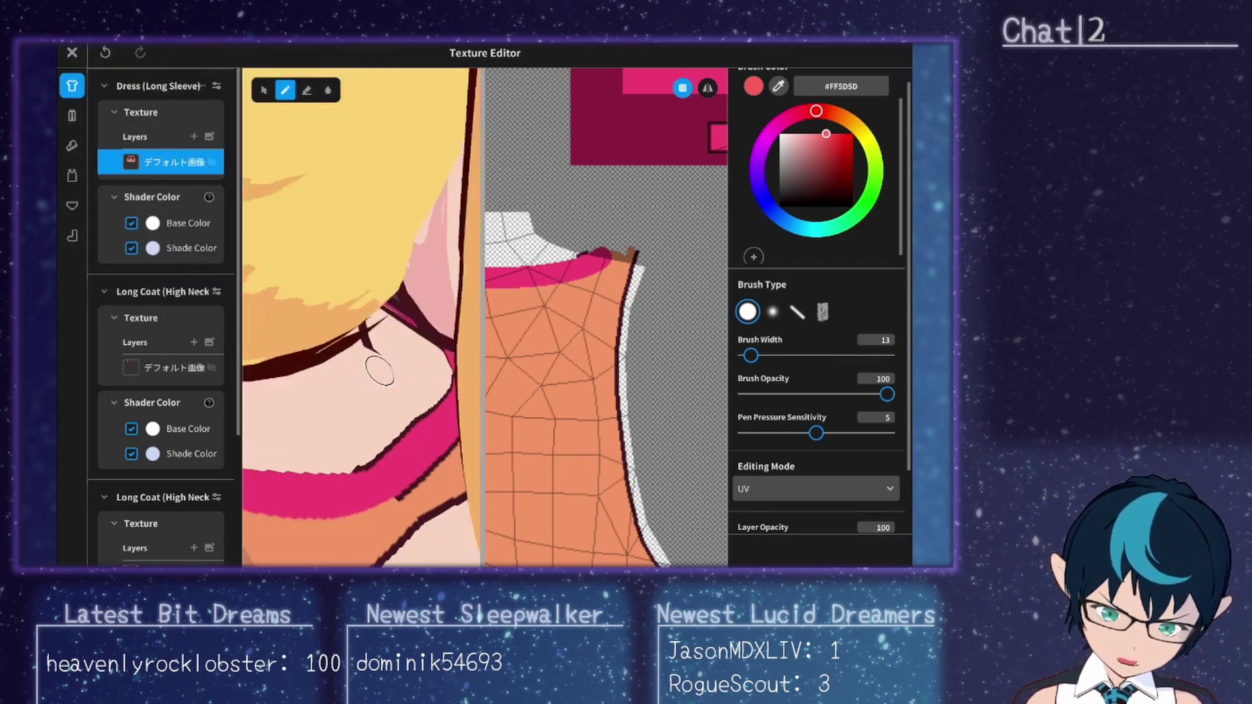
scroll(379, 372, "down", 2)
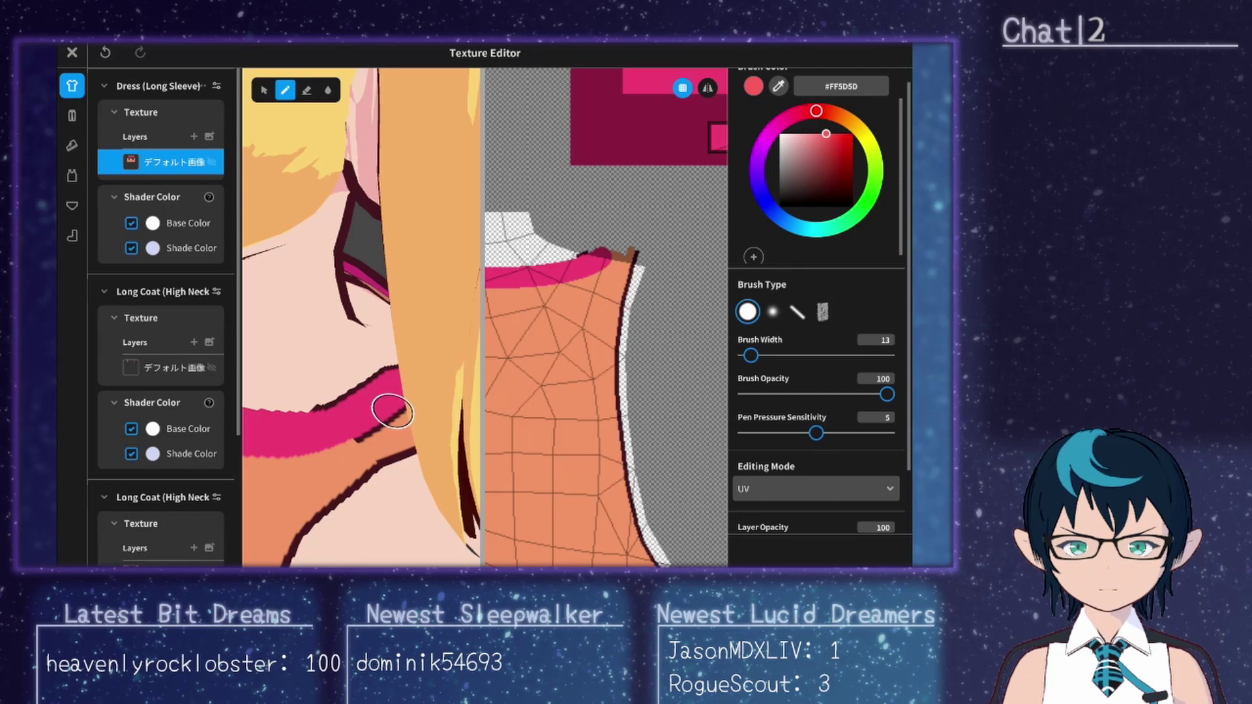
key("alt+Tab")
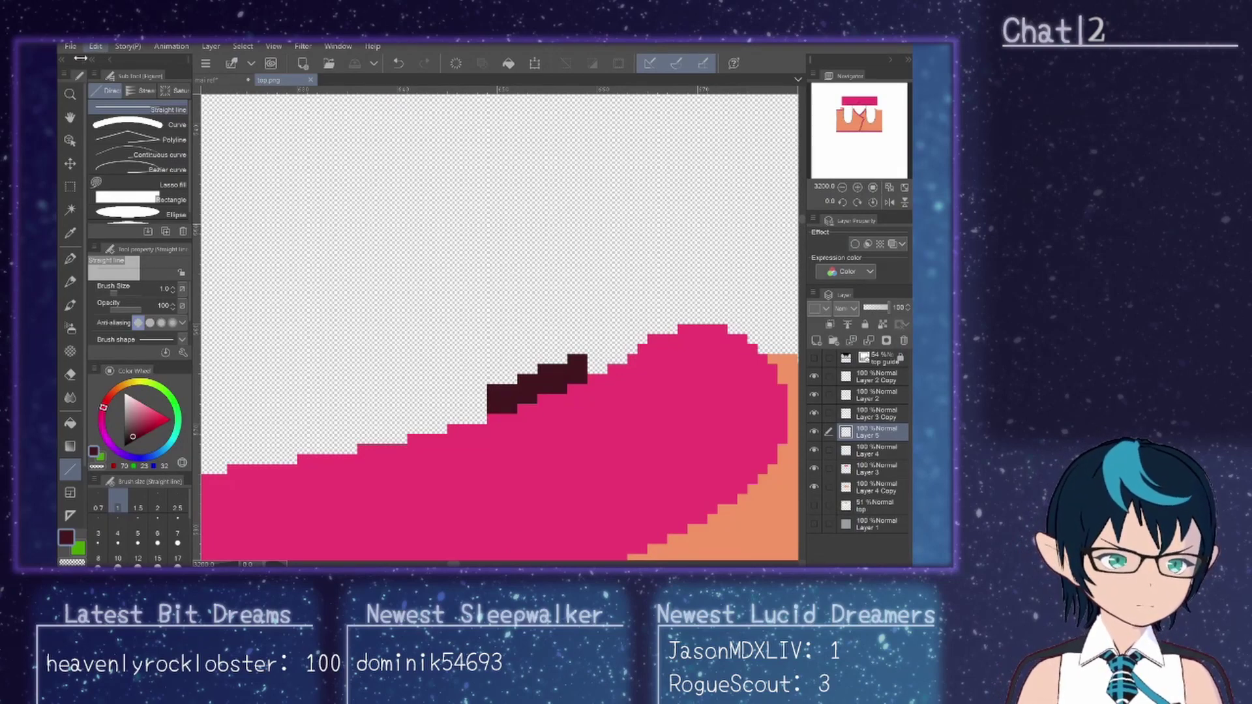
Step: Nudge Layer 5's dark neckline outline down one pixel and save the texture as the PNG file top, replacing the existing file
left_click(70, 140)
key("Down")
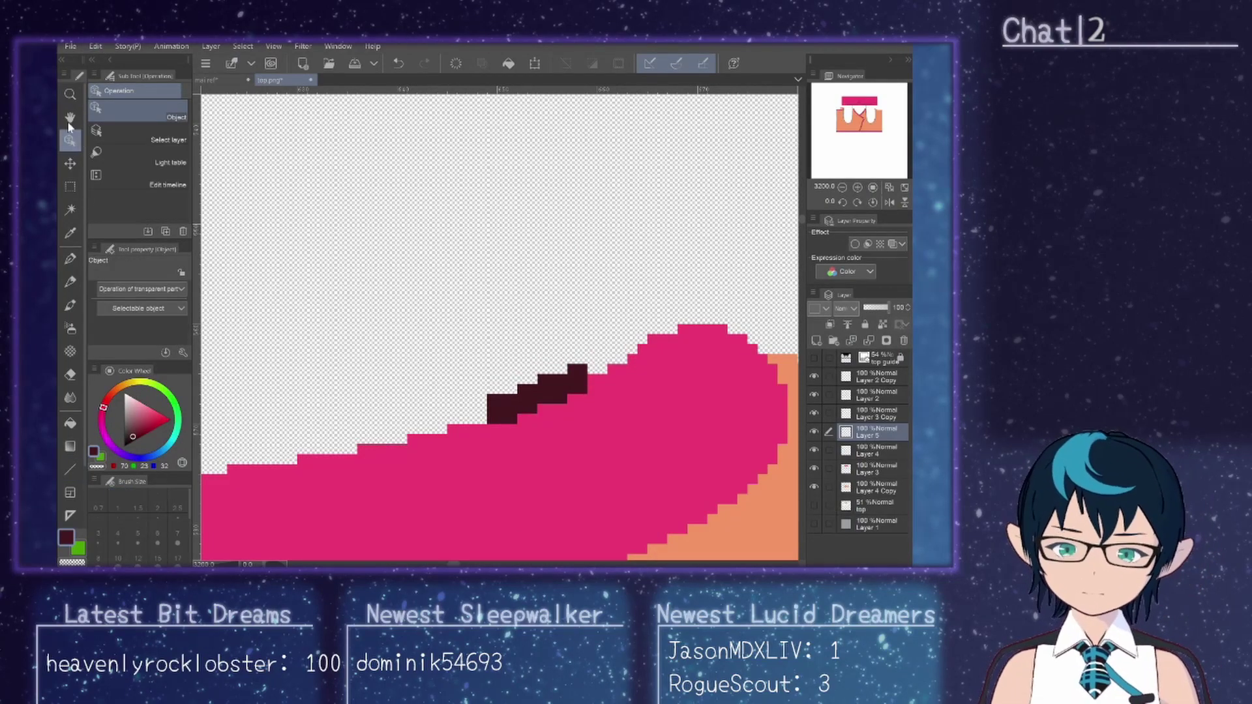
left_click(70, 46)
left_click(114, 137)
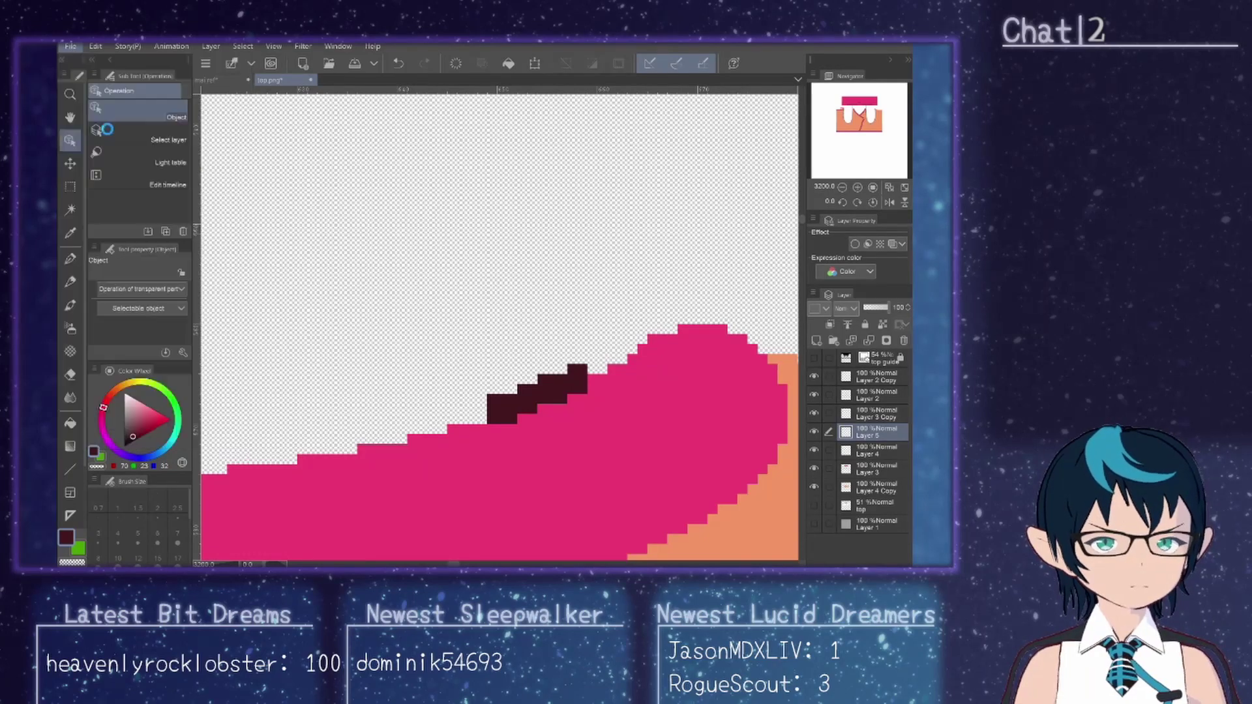
left_click(344, 285)
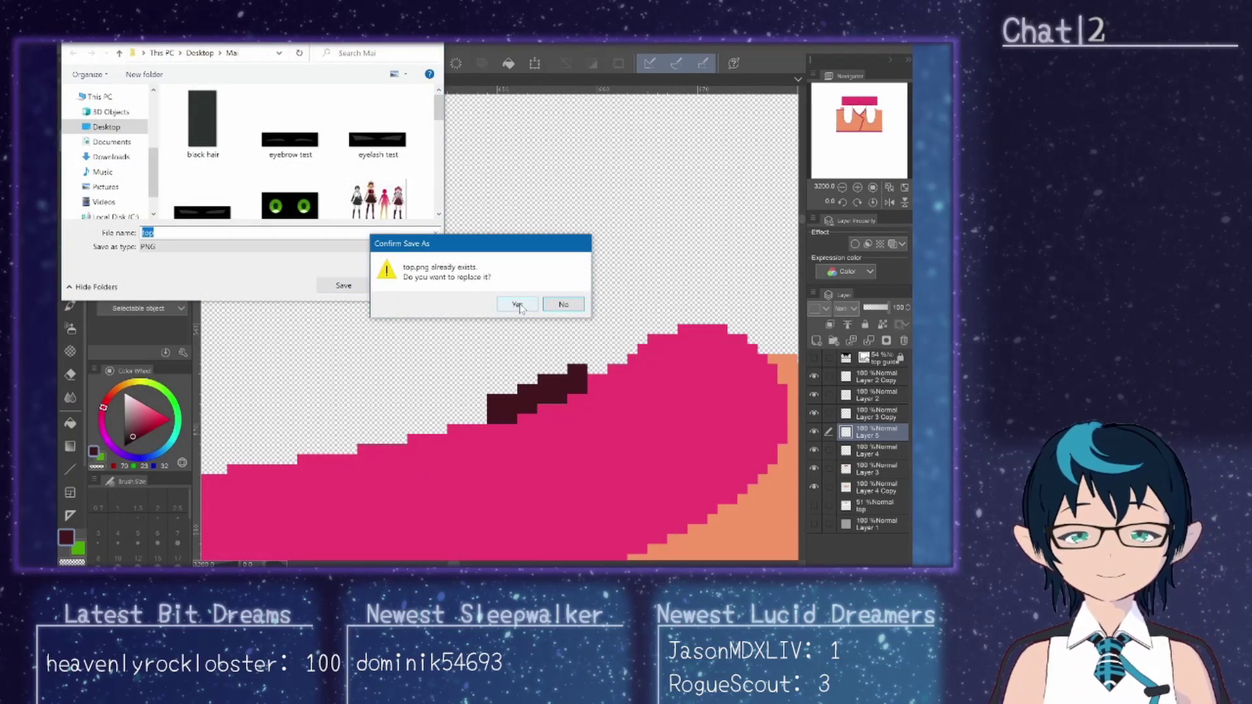
left_click(517, 305)
key("Return")
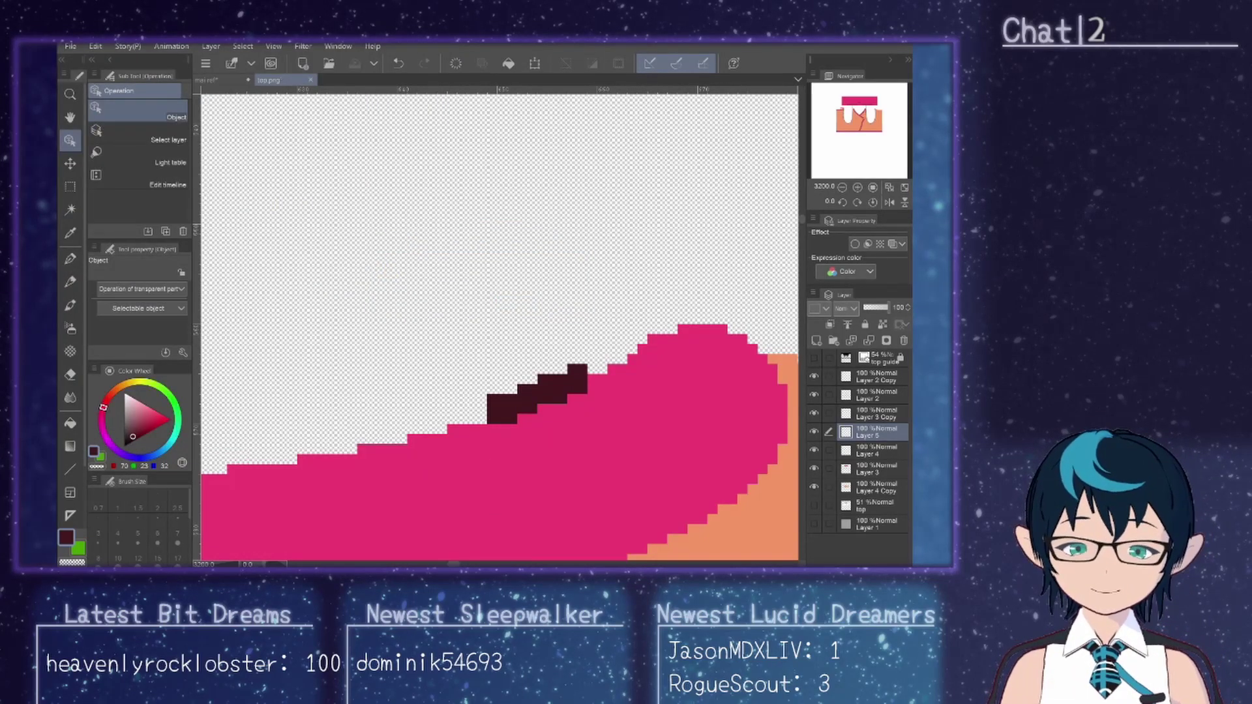
Step: Switch to the Texture Editor and import the nudged version of the top image into the Dress (Long Sleeve) texture layer
key("alt+Tab")
right_click(176, 161)
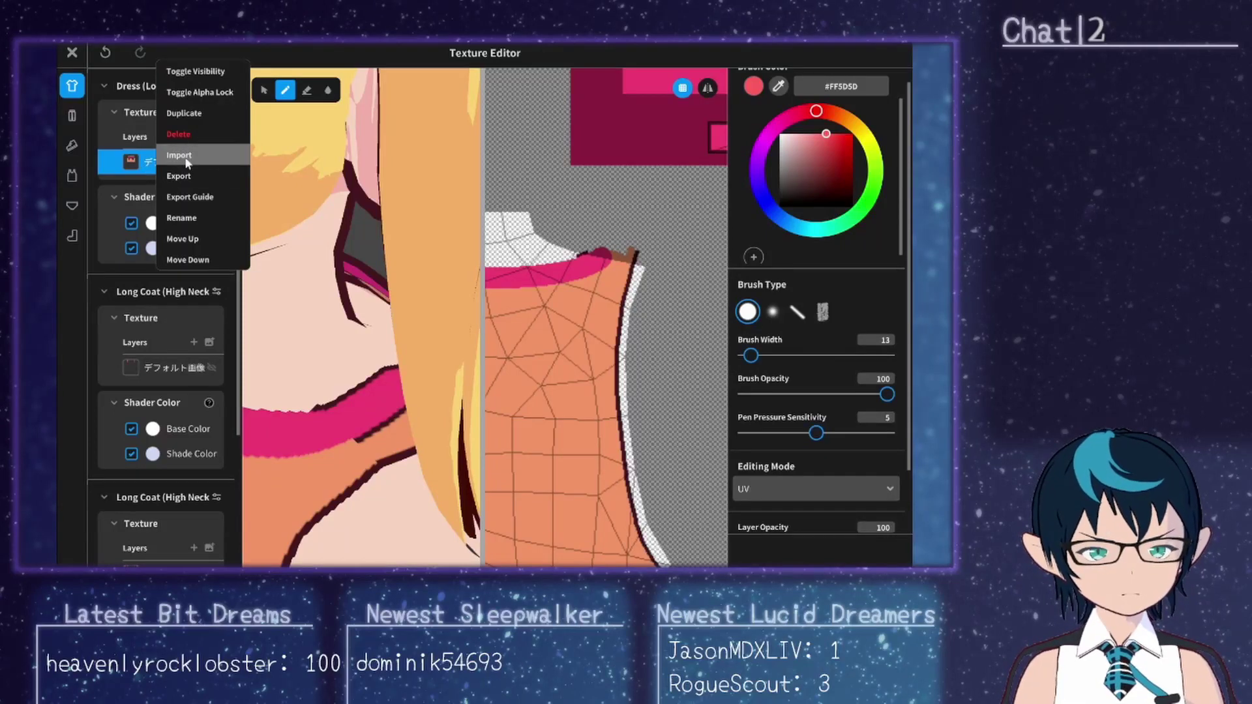
left_click(180, 155)
scroll(358, 172, "down", 3)
left_click(358, 172)
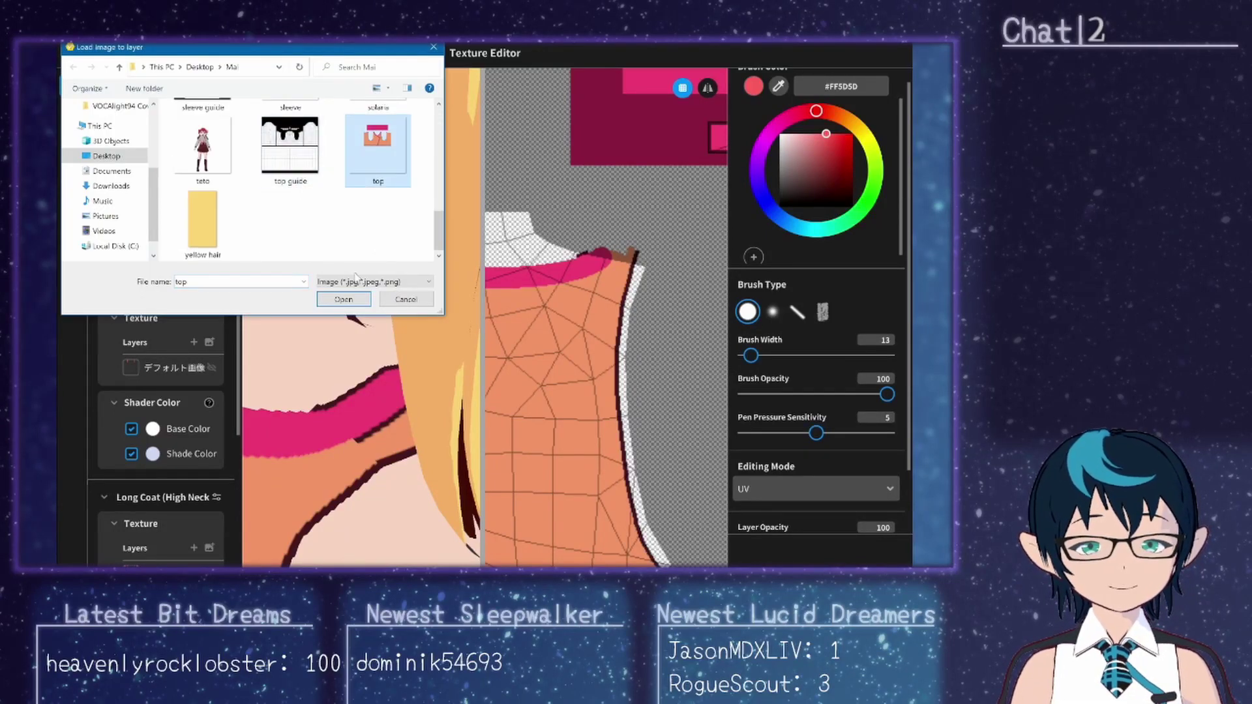
left_click(344, 299)
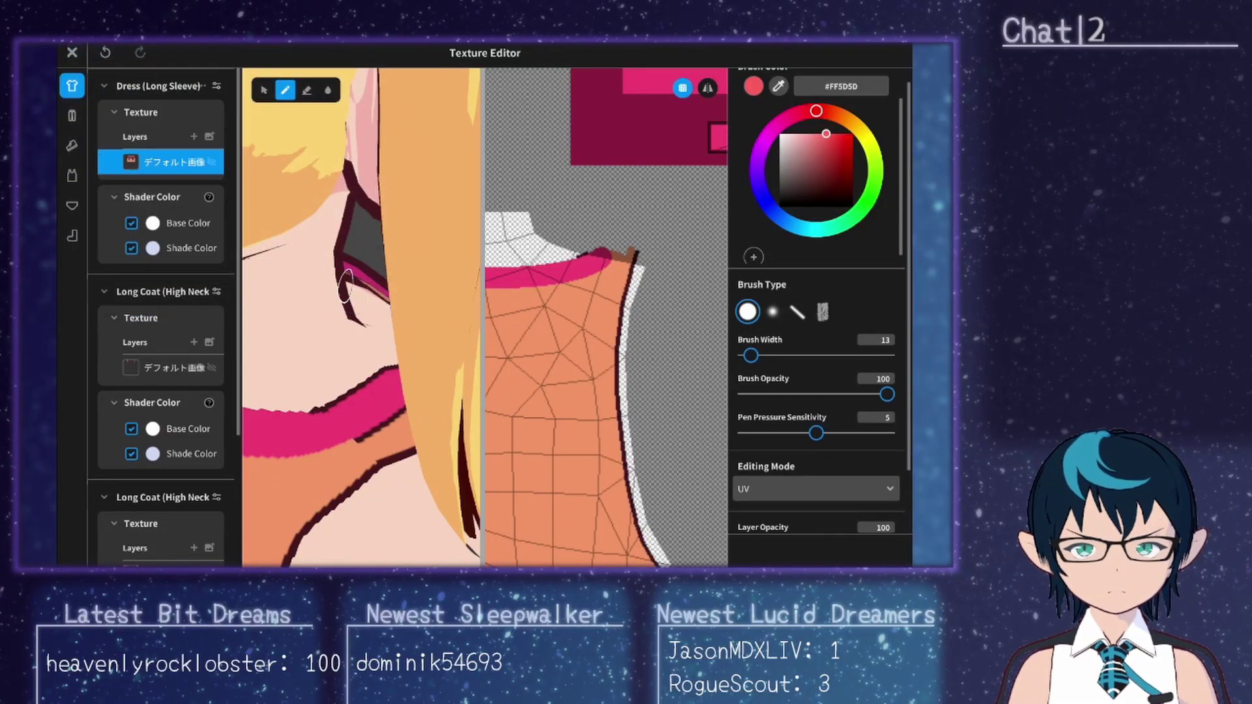
Step: Return to Clip Studio Paint, shift the dark outline back up one pixel, and thin it to one pixel with a size 7 Hard eraser
key("alt+Tab")
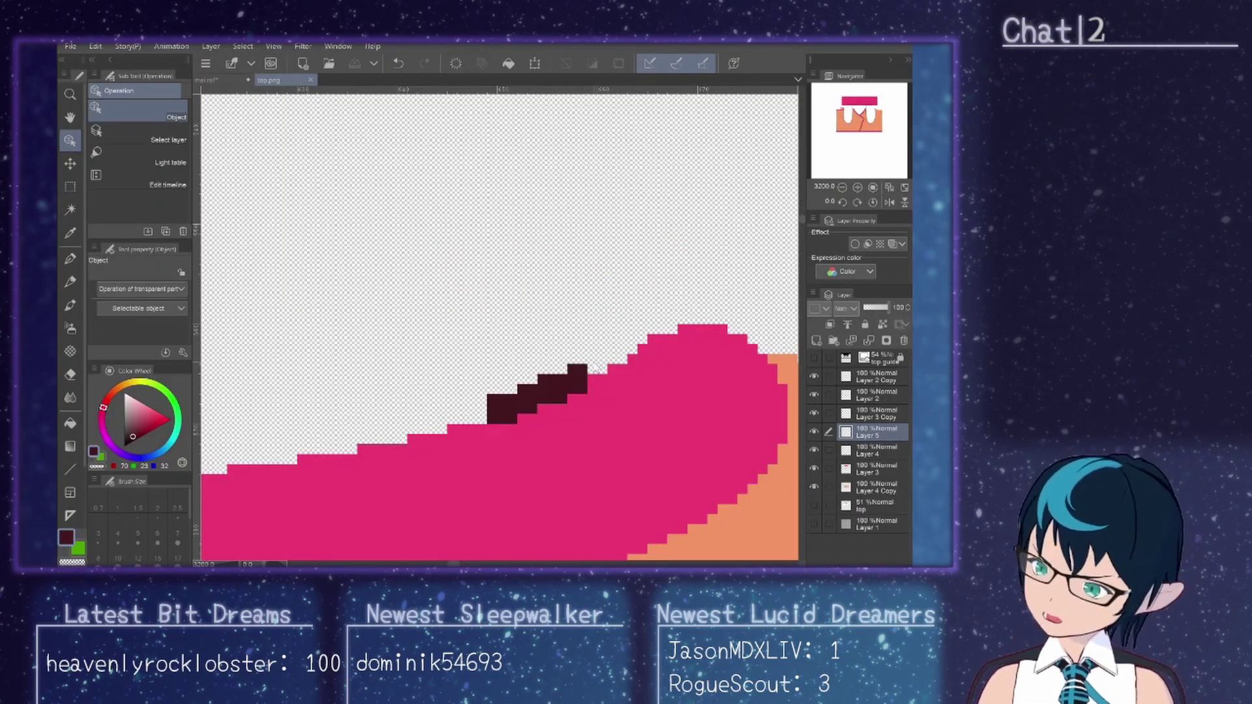
left_click_drag(590, 369, 594, 362)
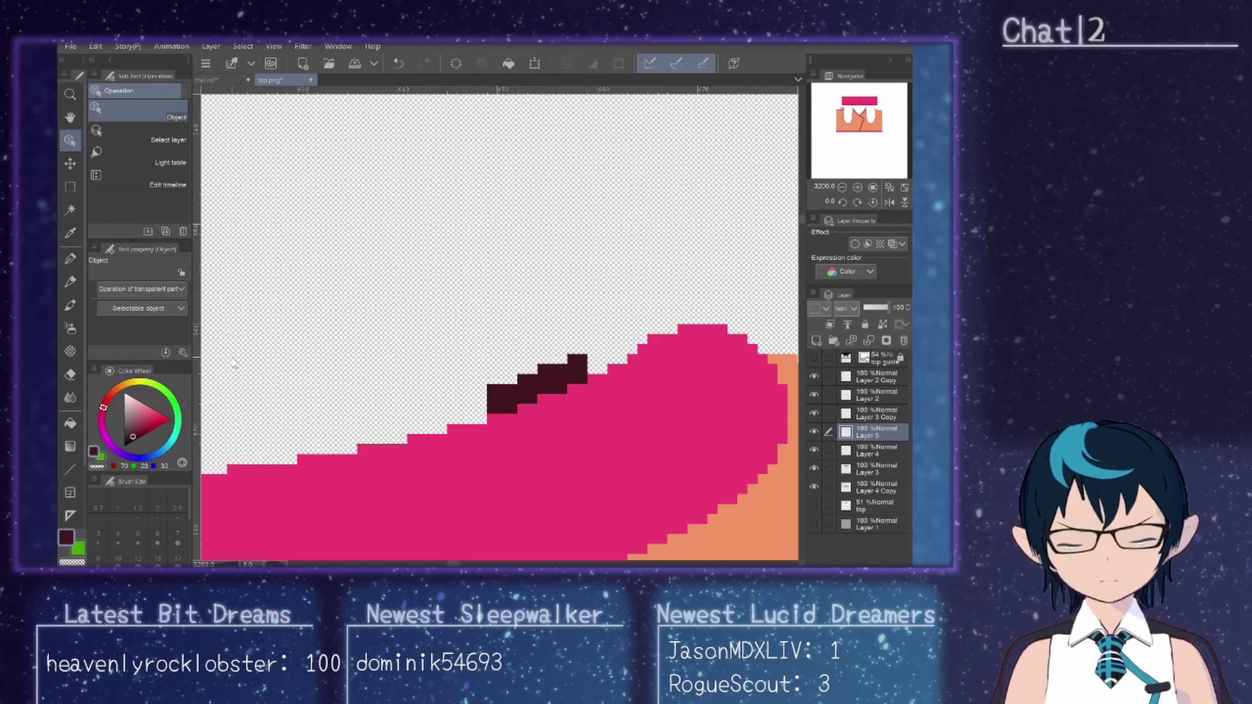
left_click(70, 374)
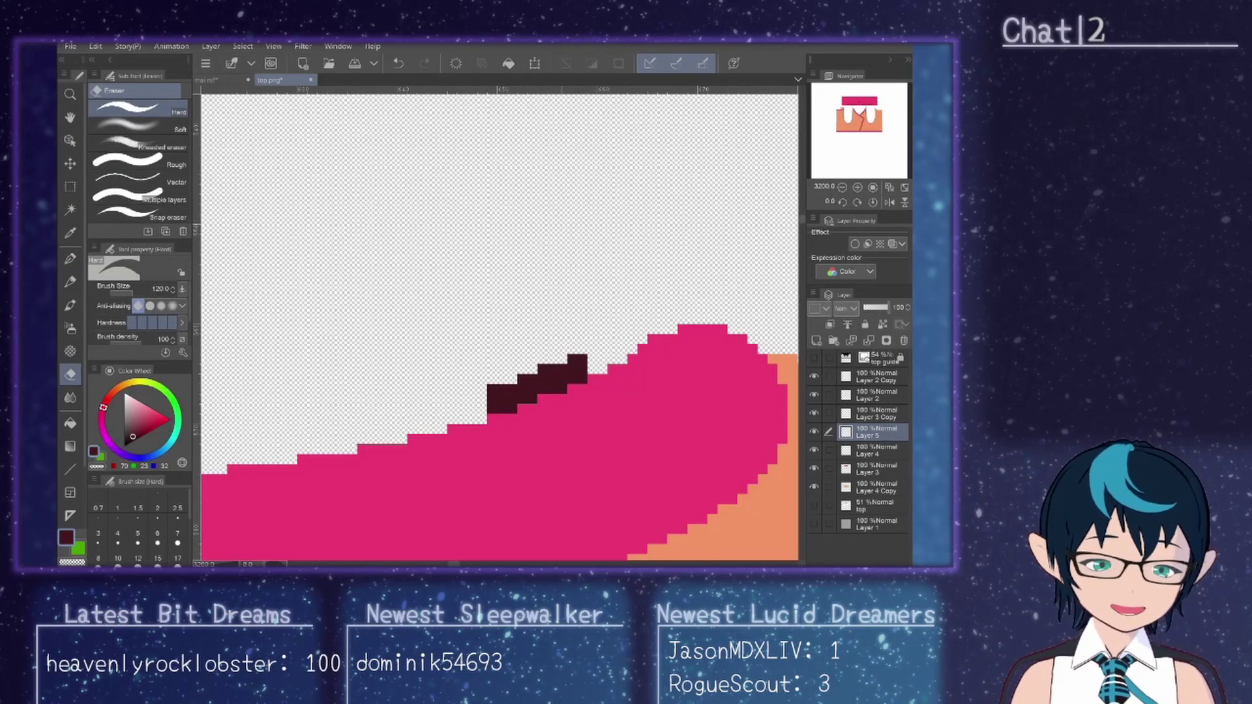
left_click(177, 533)
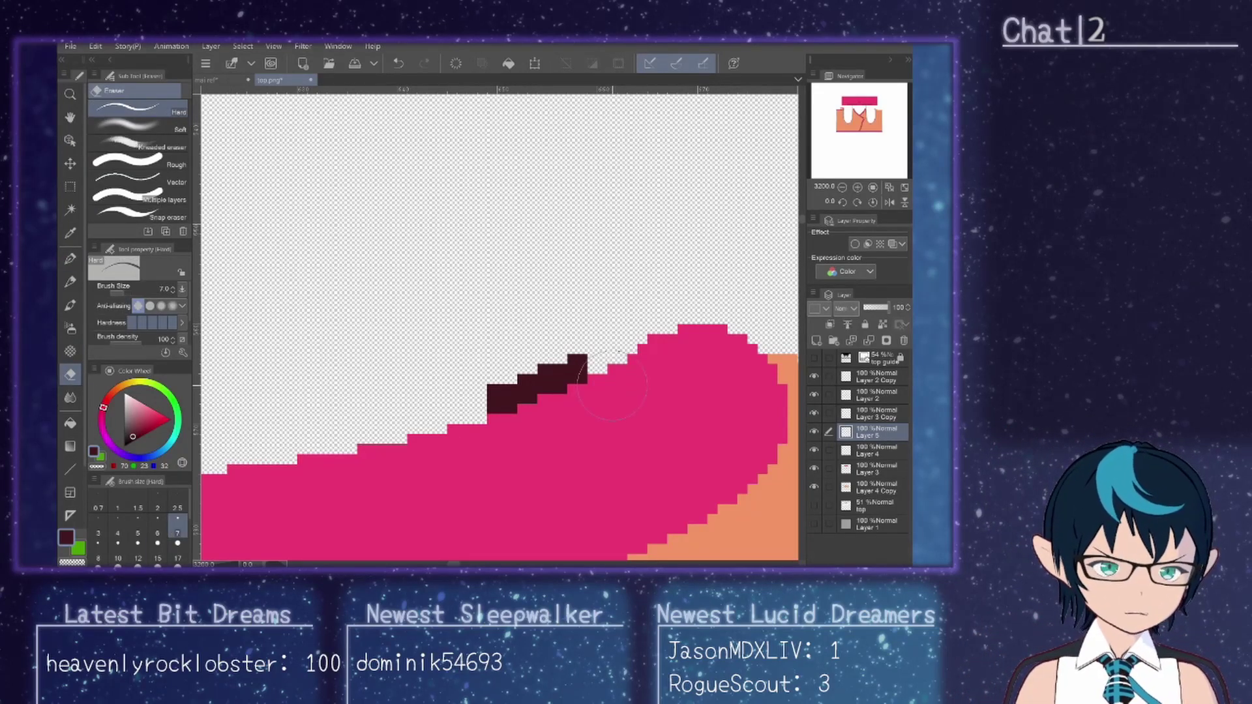
mouse_move(489, 350)
left_mouse_down()
mouse_move(448, 358)
mouse_move(492, 371)
mouse_move(503, 350)
mouse_move(536, 347)
mouse_move(545, 332)
mouse_move(554, 343)
mouse_move(559, 330)
mouse_move(587, 336)
left_mouse_up()
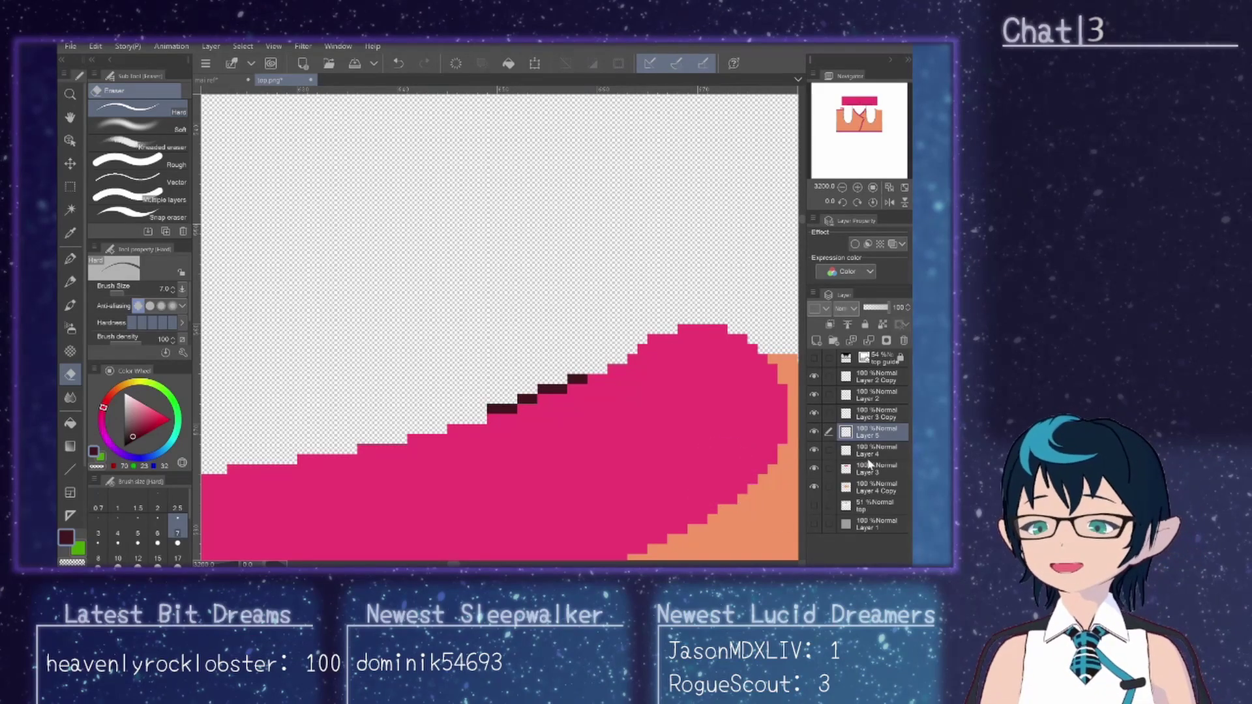
Step: Show the gray Layer 1 and continue the 1.0-size dark maroon straight lines on Layer 5 along the pink trim's upper edge
left_click(813, 429)
left_click(812, 429)
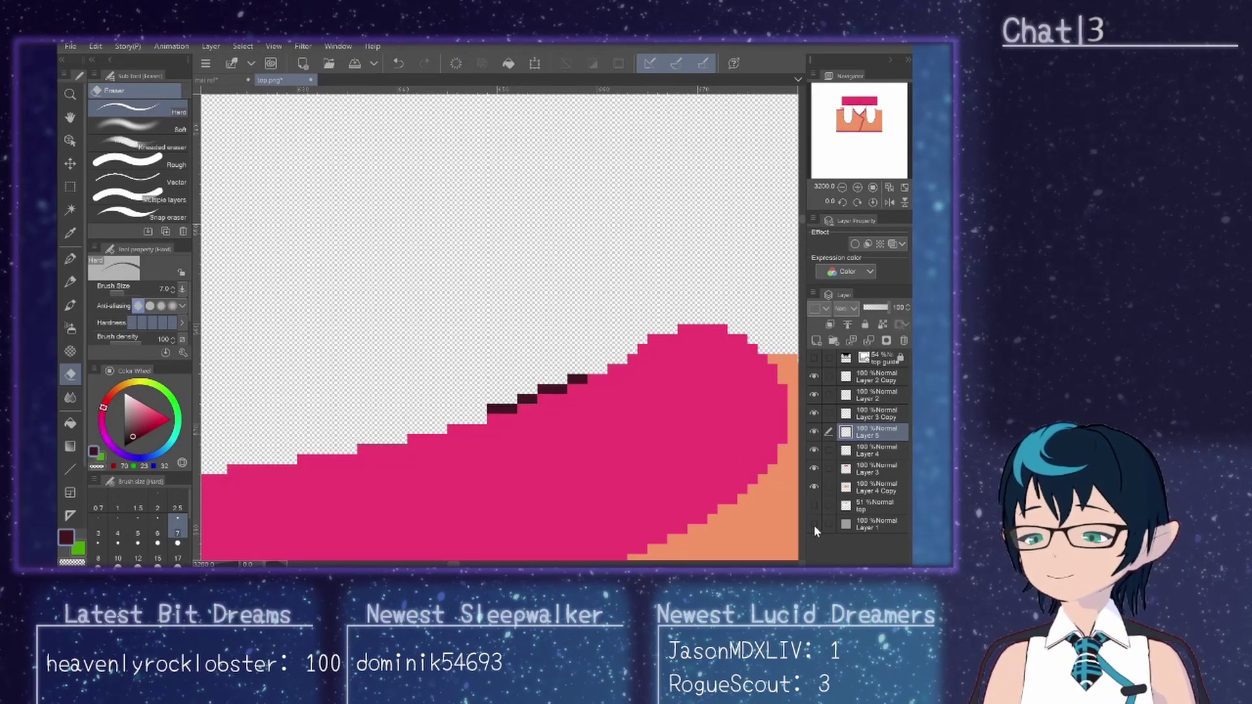
left_click(814, 525)
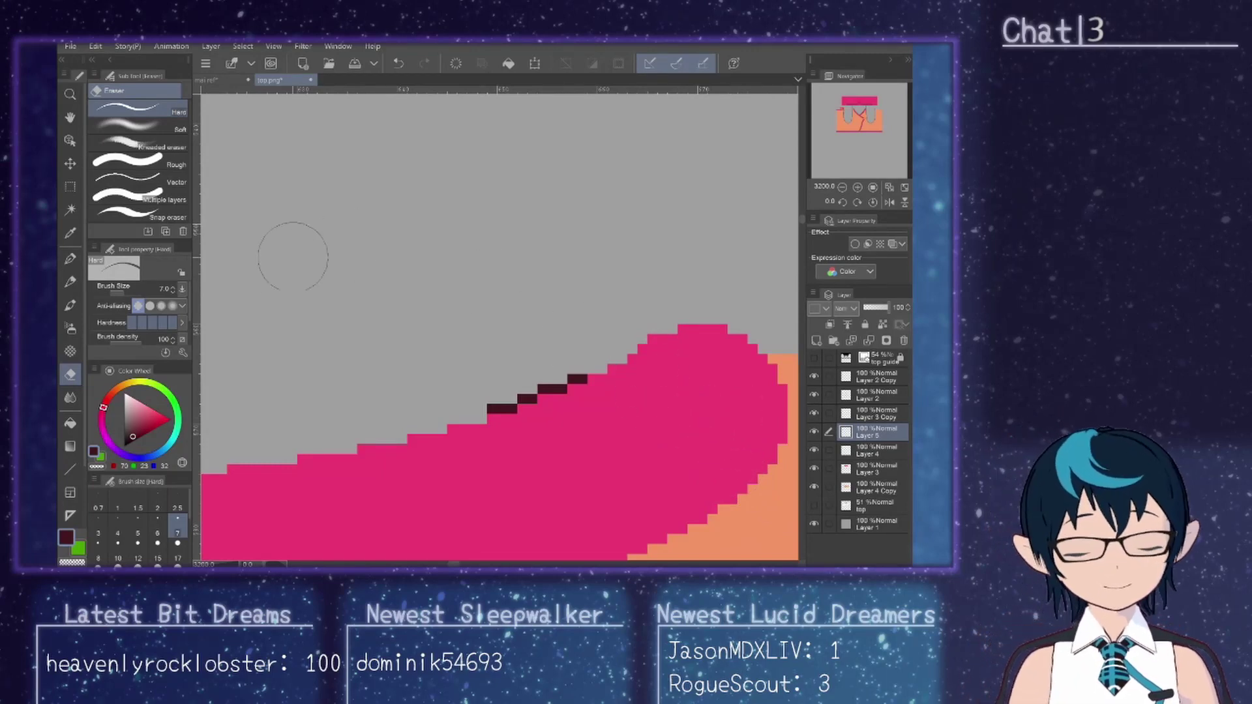
left_click(71, 469)
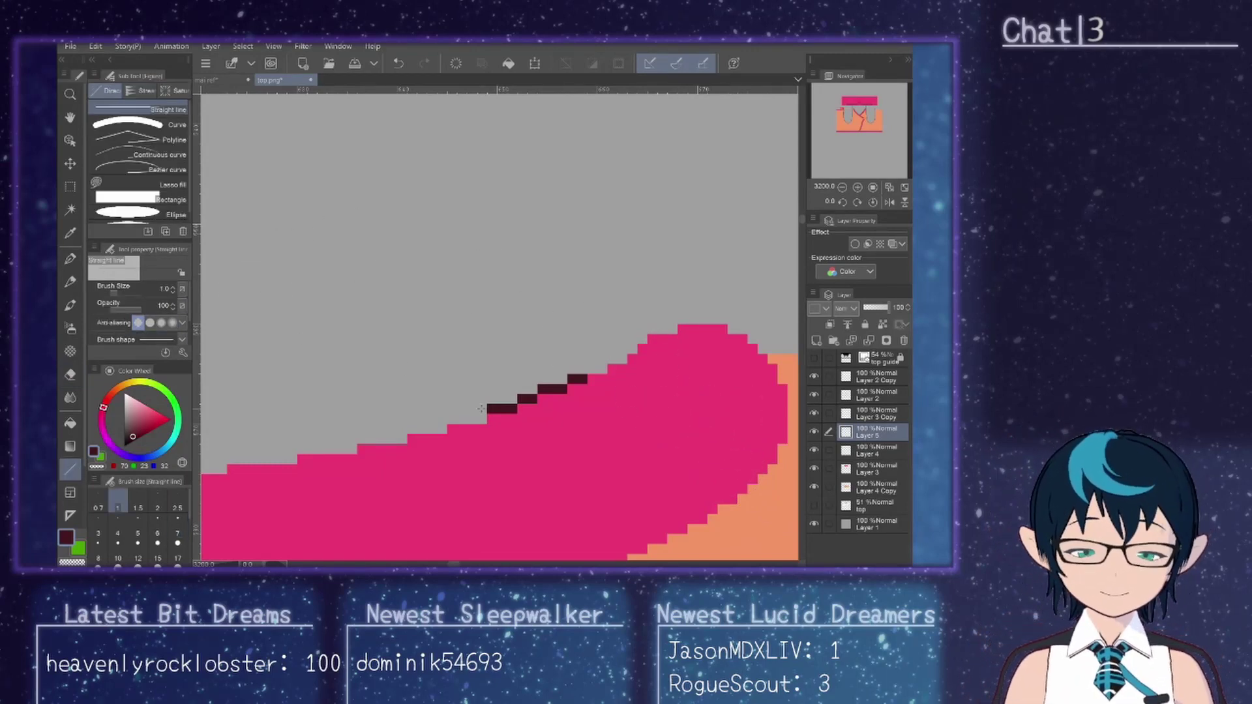
mouse_move(485, 420)
left_mouse_down()
mouse_move(198, 469)
mouse_move(427, 469)
mouse_move(304, 480)
left_mouse_up()
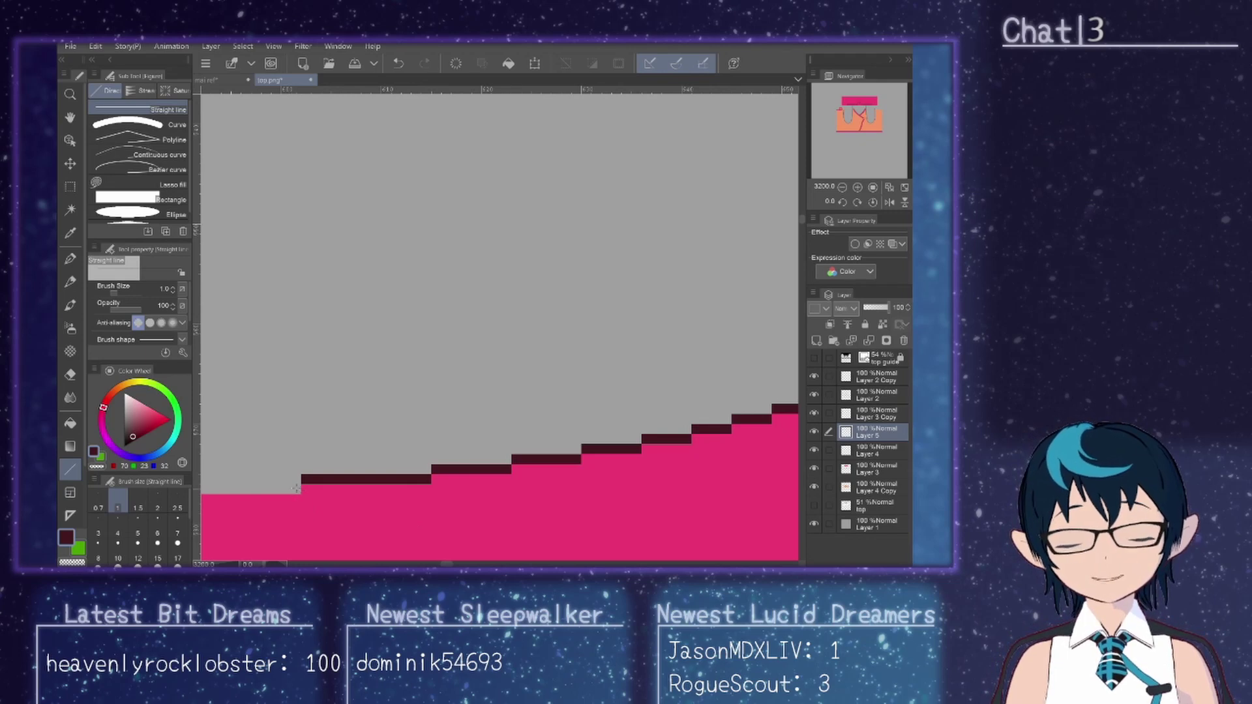
mouse_move(295, 487)
left_mouse_down()
mouse_move(205, 485)
mouse_move(216, 456)
mouse_move(573, 441)
mouse_move(455, 441)
mouse_move(472, 442)
mouse_move(202, 381)
mouse_move(240, 441)
left_mouse_up()
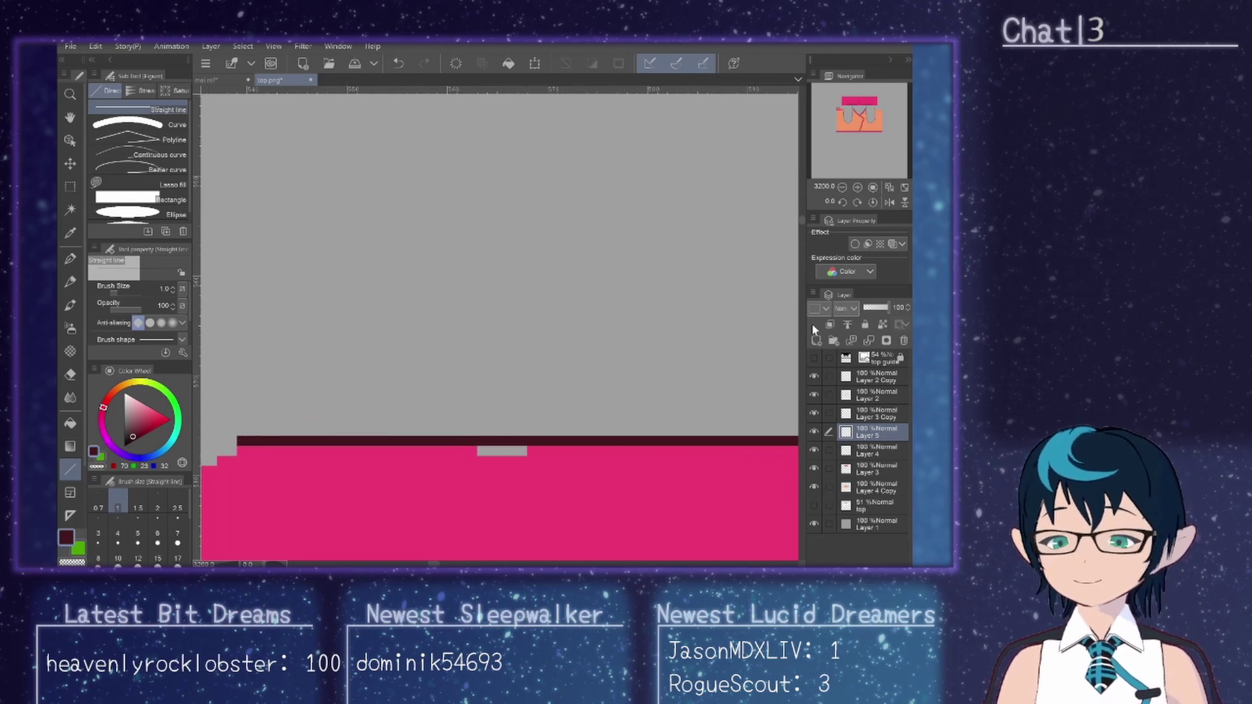
Step: On Layer 4, fill the gap in the trim's upper edge with sampled pink using the G-pen, and erase the bump below its lower edge
scroll(800, 221, "up", 1)
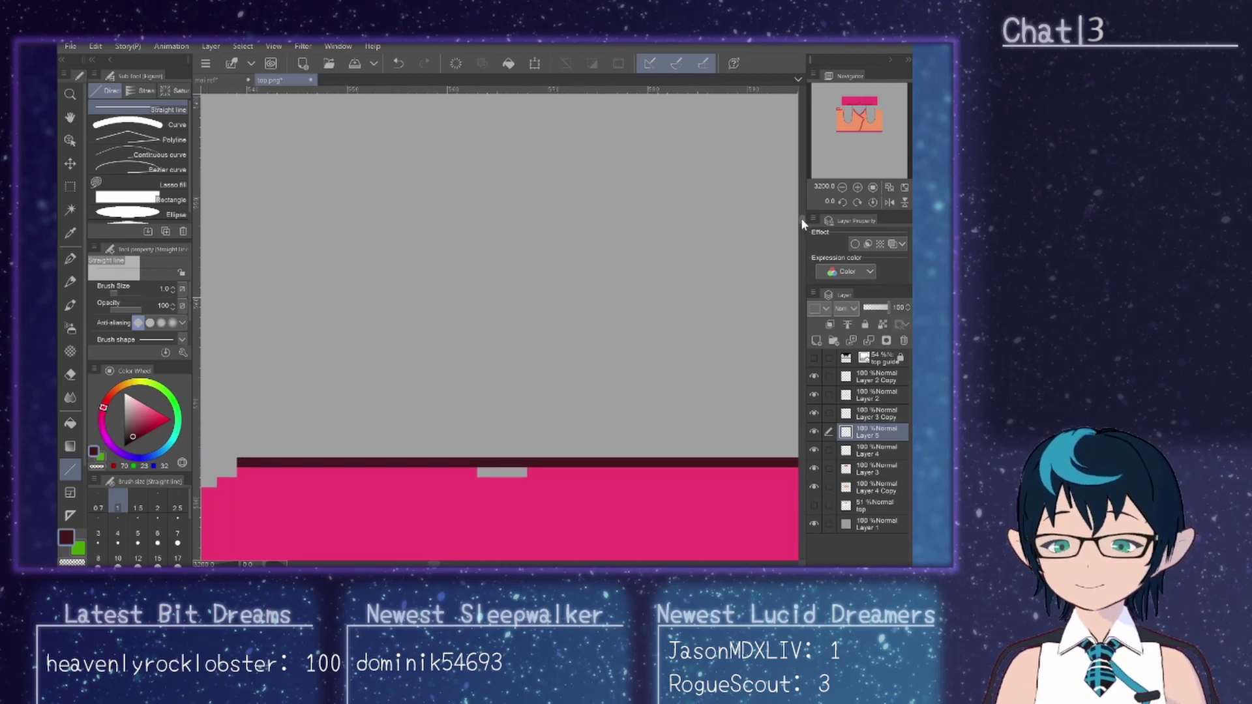
scroll(800, 222, "down", 5)
scroll(800, 221, "up", 3)
scroll(806, 232, "down", 3)
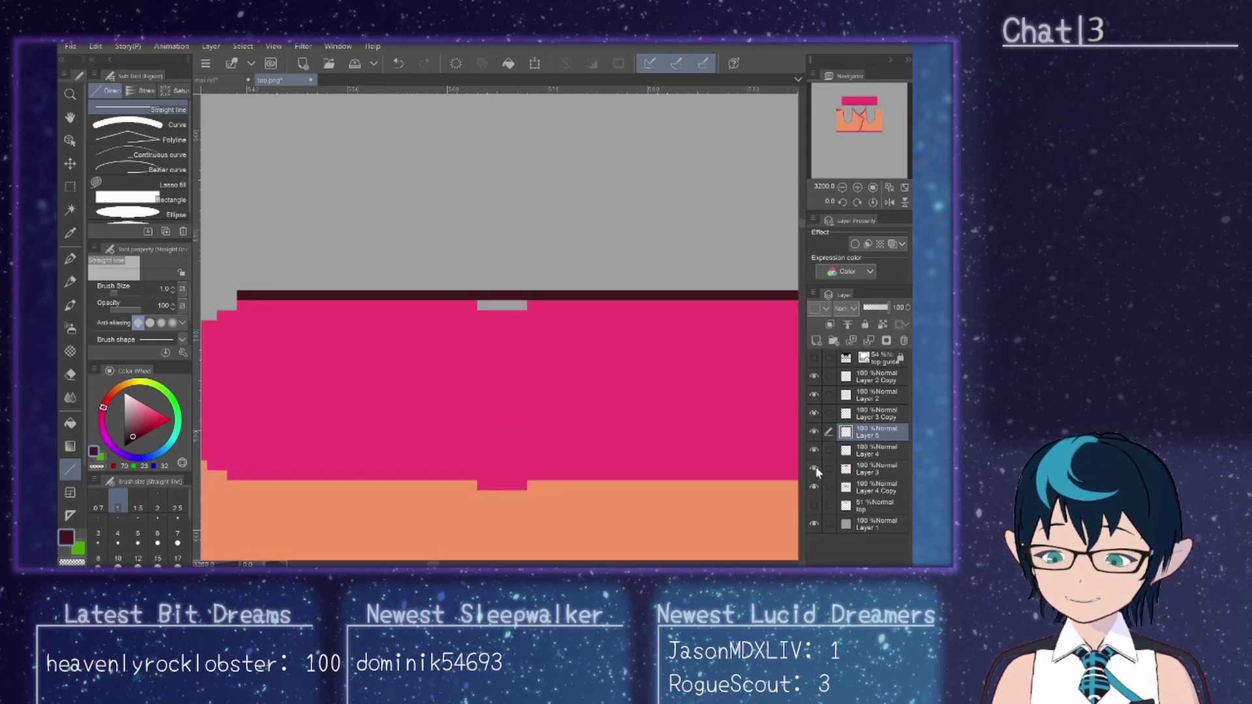
left_click(814, 449)
left_click(814, 450)
left_click(874, 450)
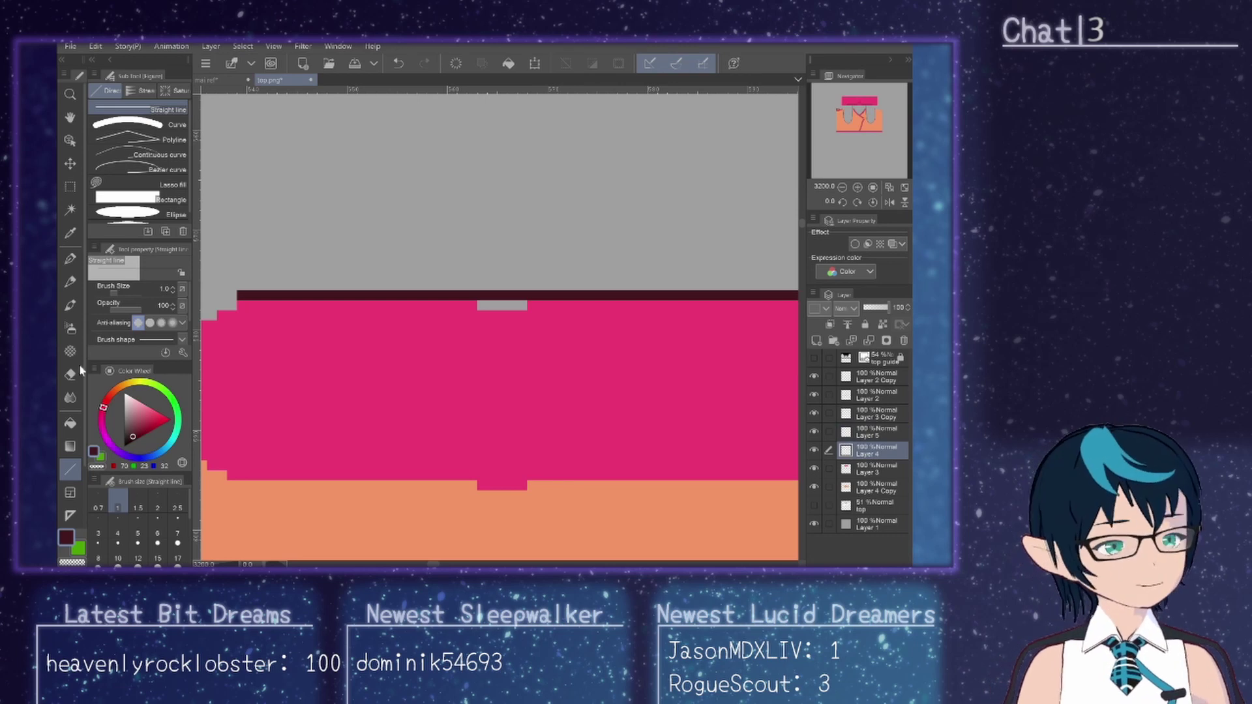
left_click(70, 258)
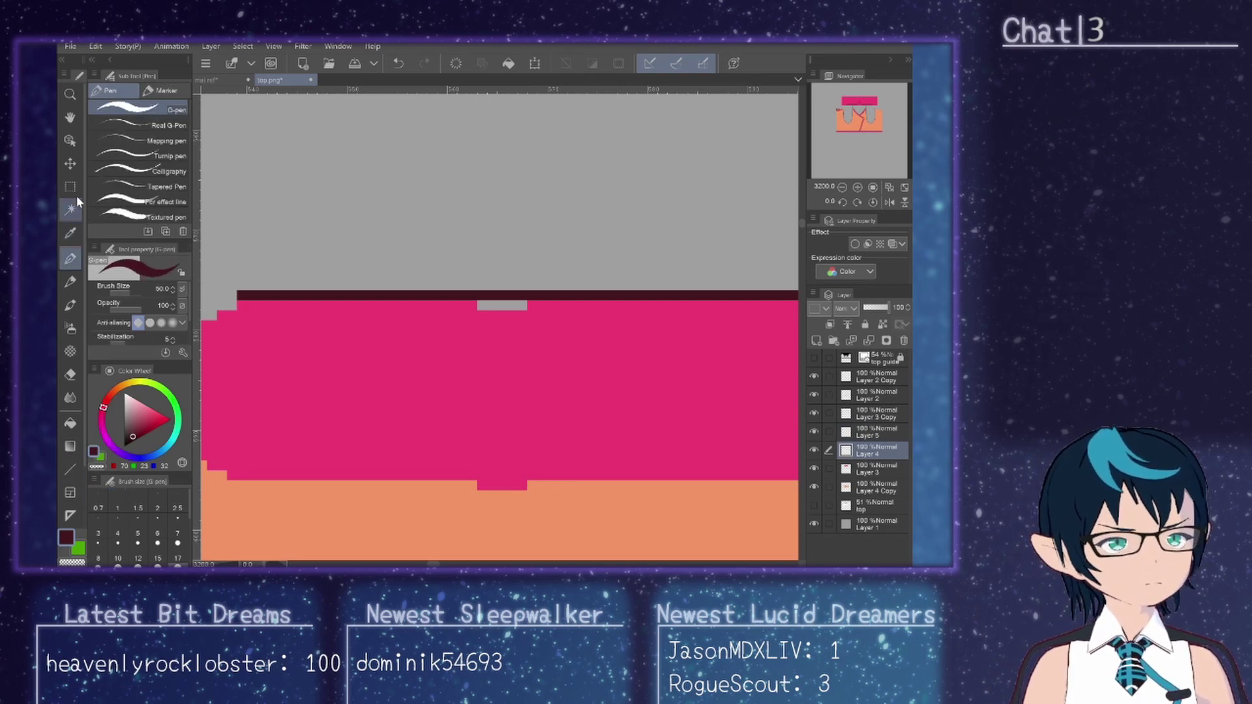
left_click(70, 233)
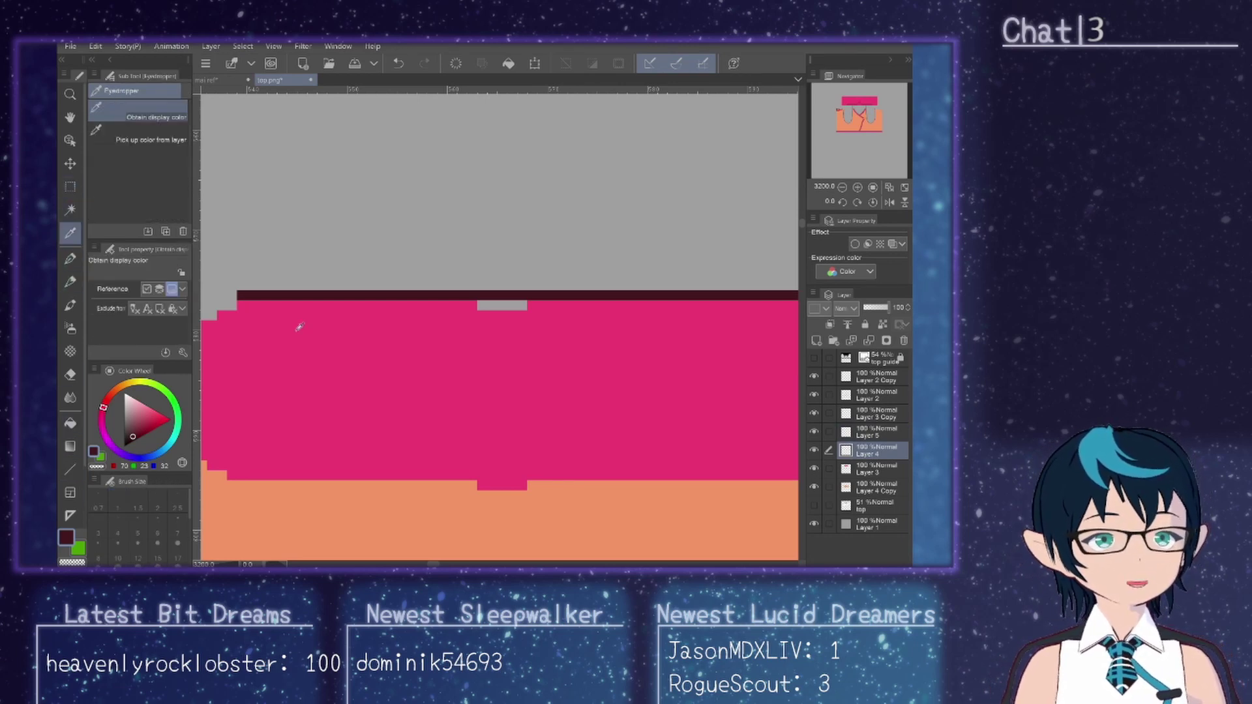
left_click(300, 326)
left_click(70, 258)
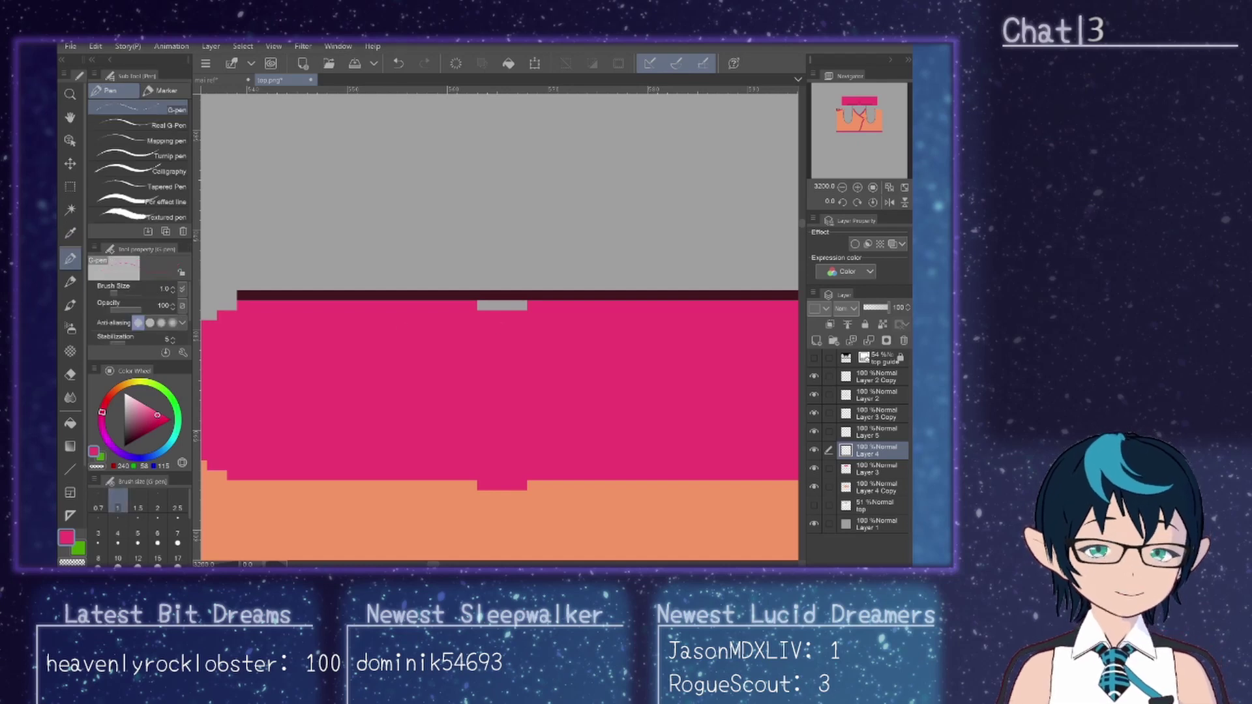
left_click_drag(477, 305, 527, 305)
left_click(69, 375)
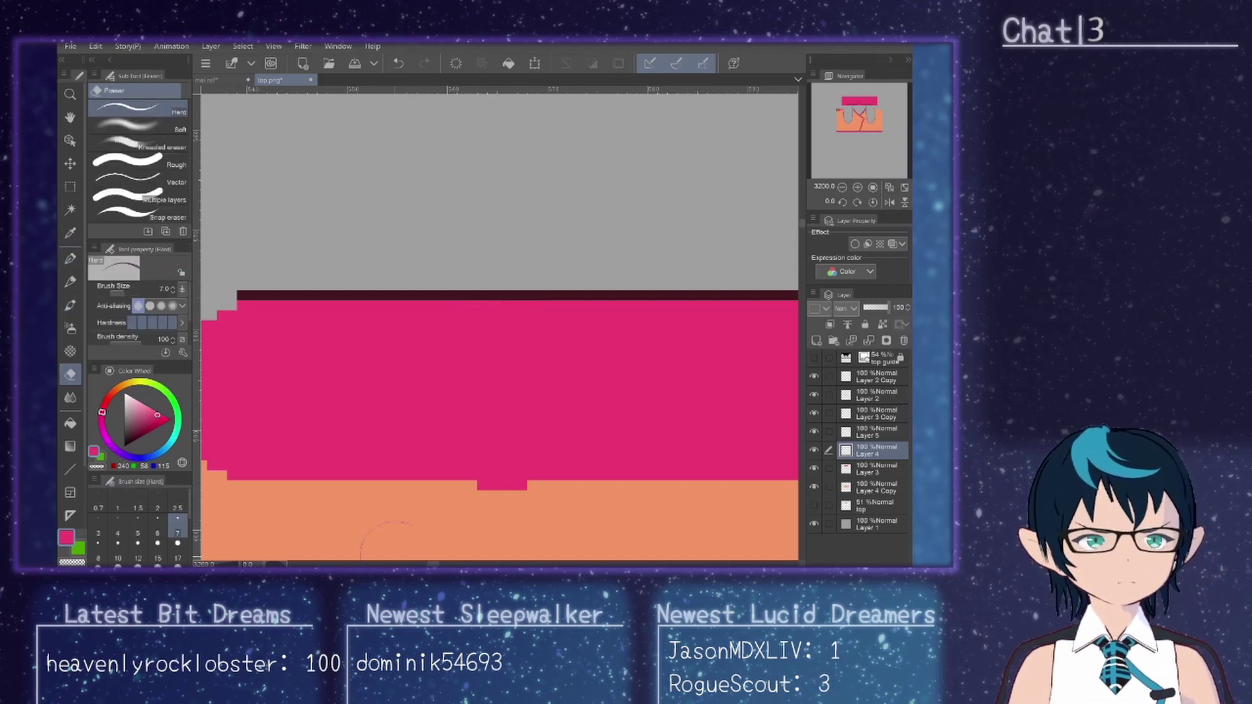
left_click_drag(484, 521, 522, 500)
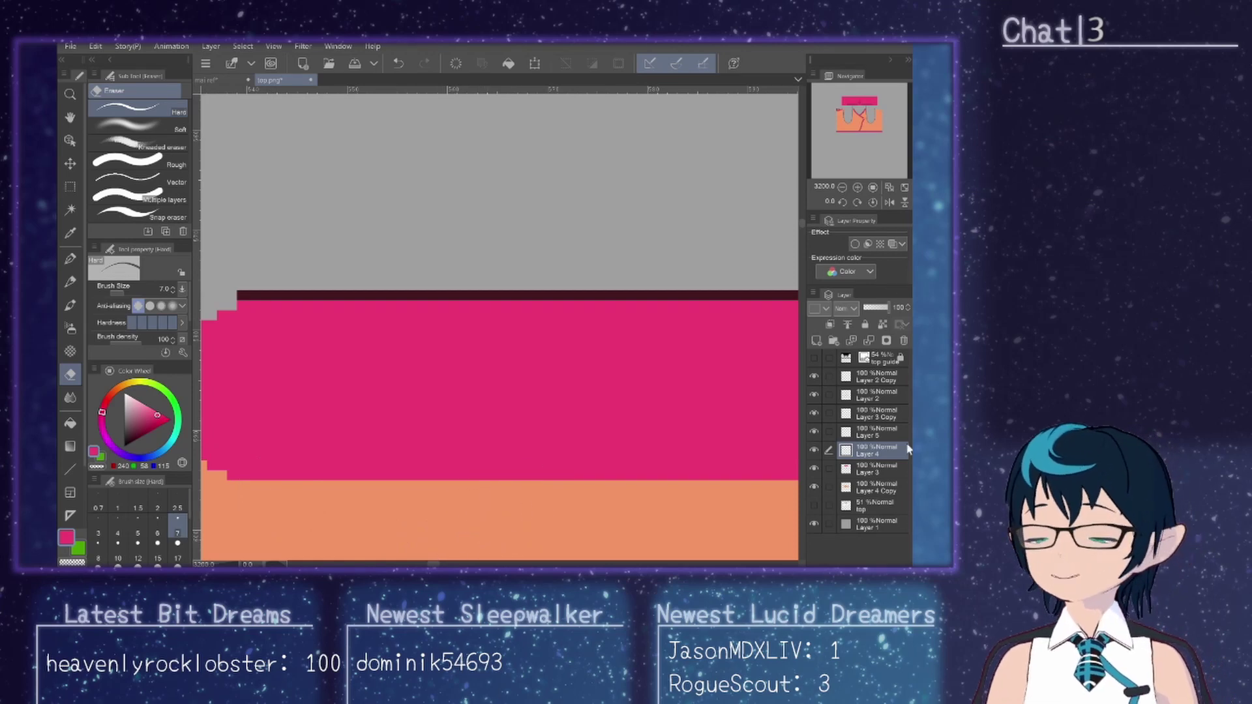
Step: On Layer 5, sample the dark maroon outline color and draw 1.0-size straight lines along the pink trim's lower edge
left_click(881, 432)
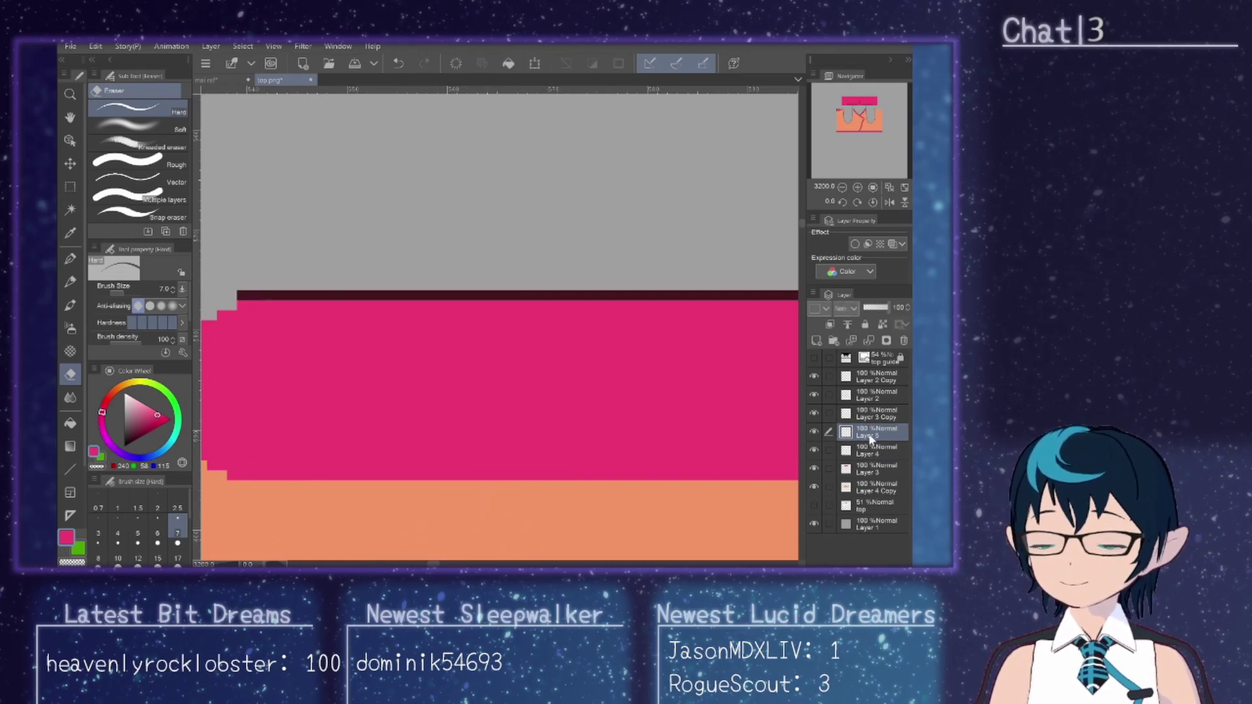
left_click(70, 233)
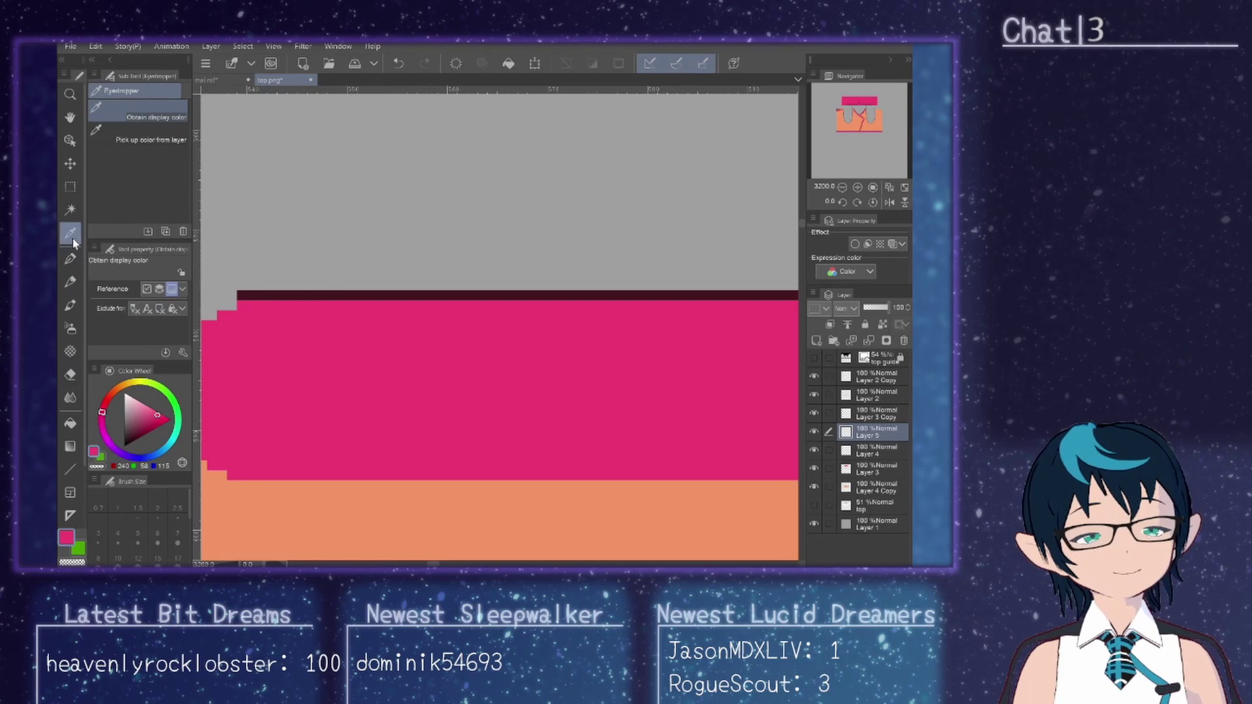
left_click(285, 292)
left_click(70, 470)
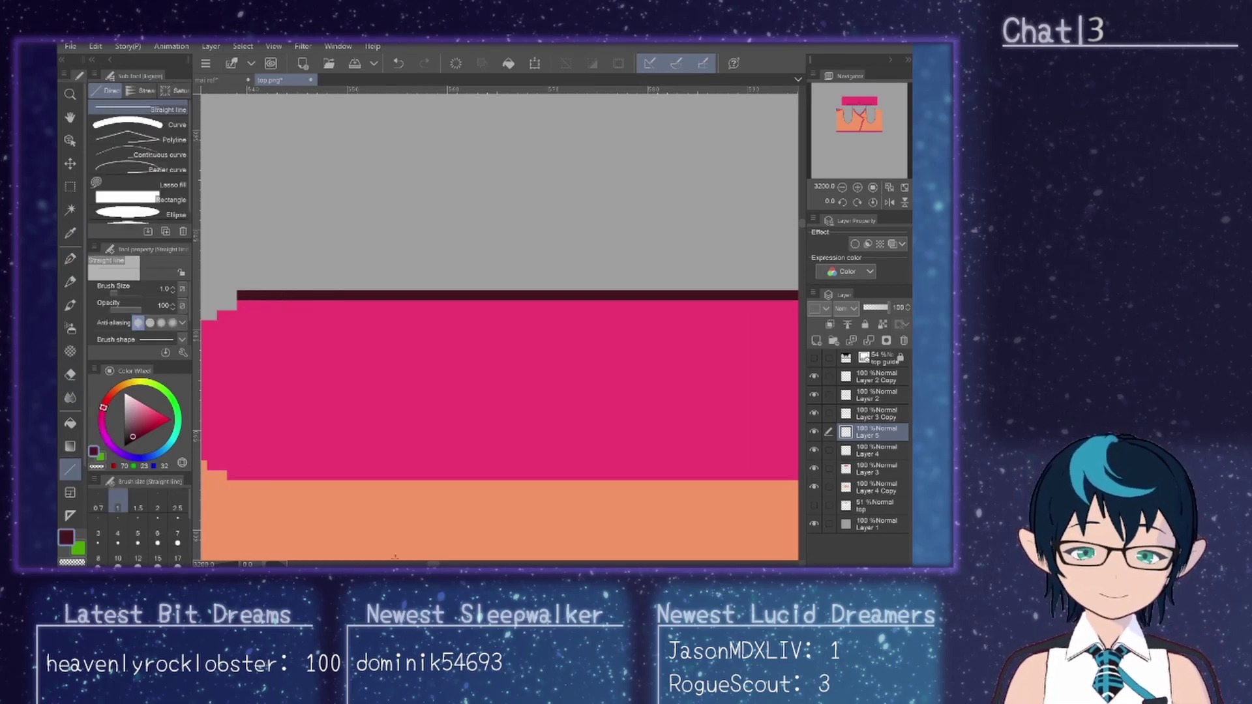
scroll(432, 563, "left", 2)
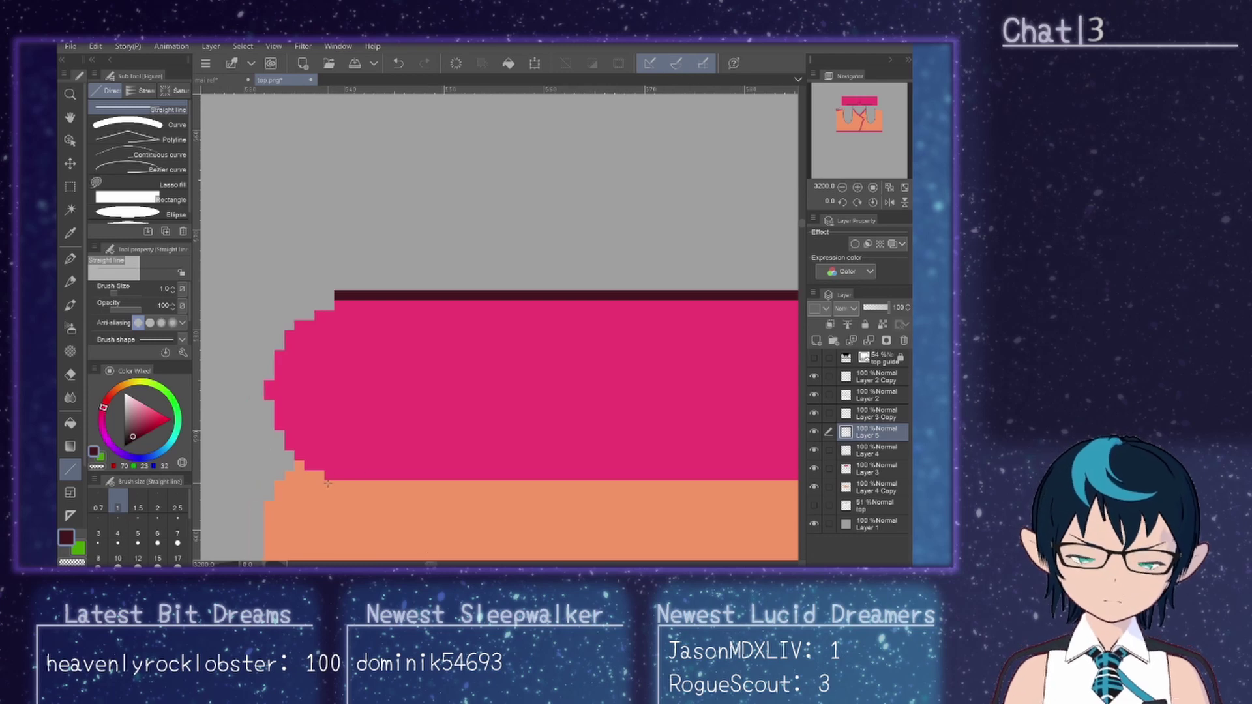
mouse_move(326, 483)
left_mouse_down()
mouse_move(491, 518)
mouse_move(782, 464)
mouse_move(769, 515)
mouse_move(306, 478)
mouse_move(543, 460)
mouse_move(797, 409)
mouse_move(272, 409)
mouse_move(284, 399)
left_mouse_up()
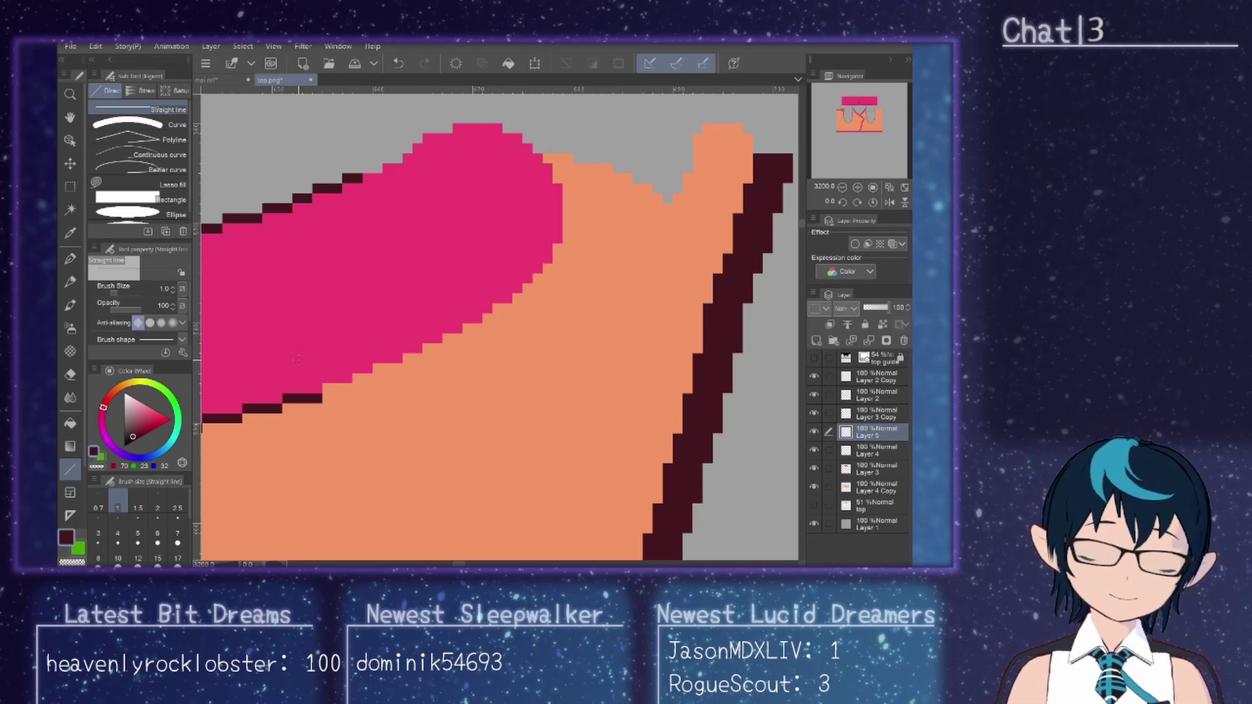
left_click_drag(325, 388, 399, 369)
left_click_drag(405, 365, 421, 356)
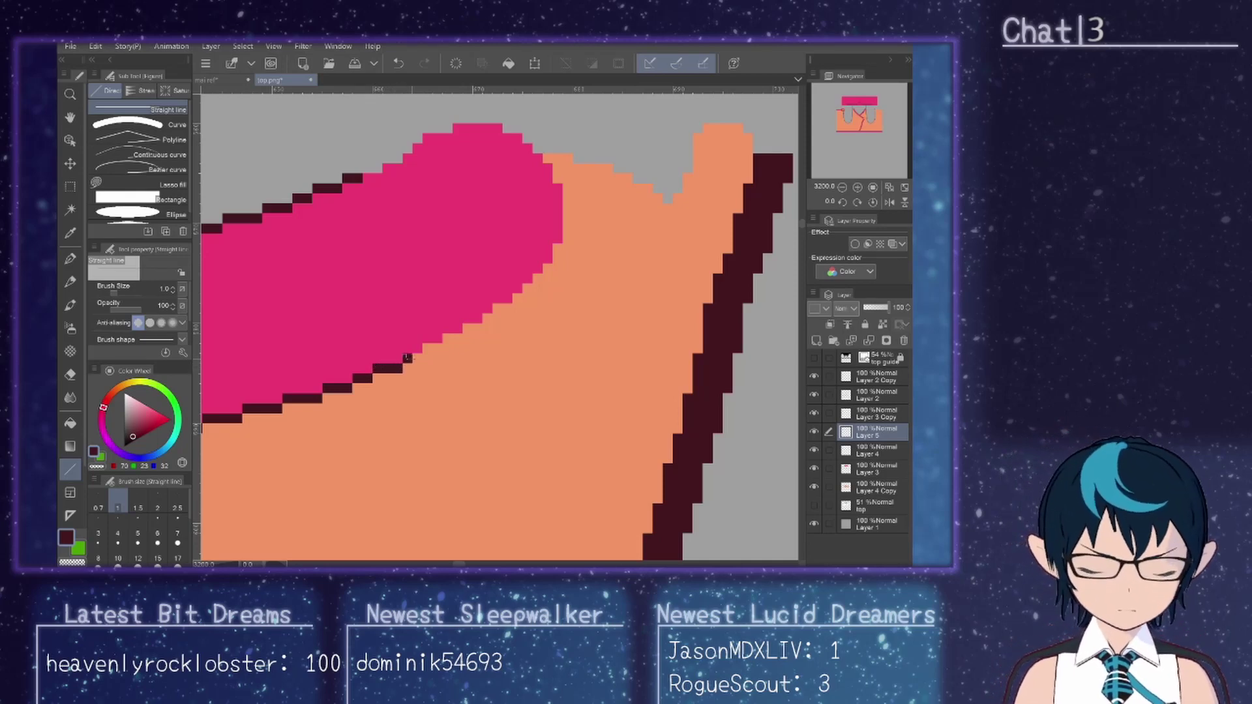
Step: Show the top guide, extend the dark outline along the trim's lower edge toward the shoulder, and undo the last line drawn
left_click(814, 358)
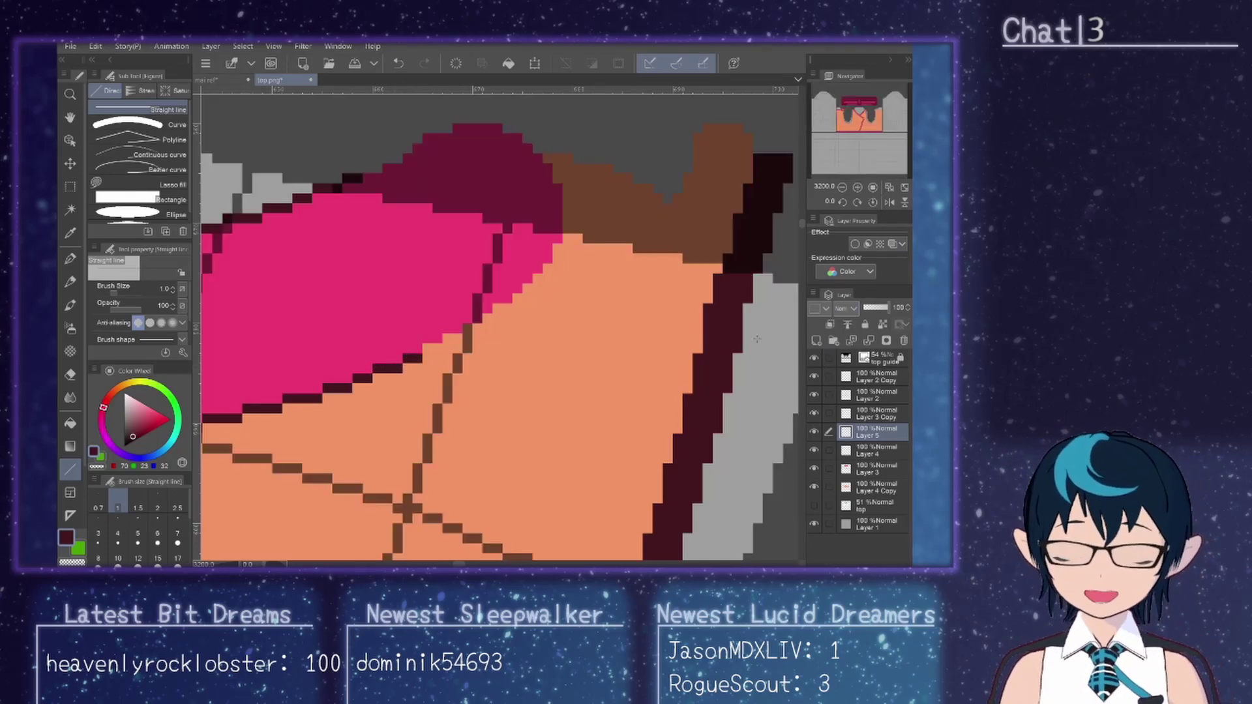
left_click_drag(422, 353, 441, 346)
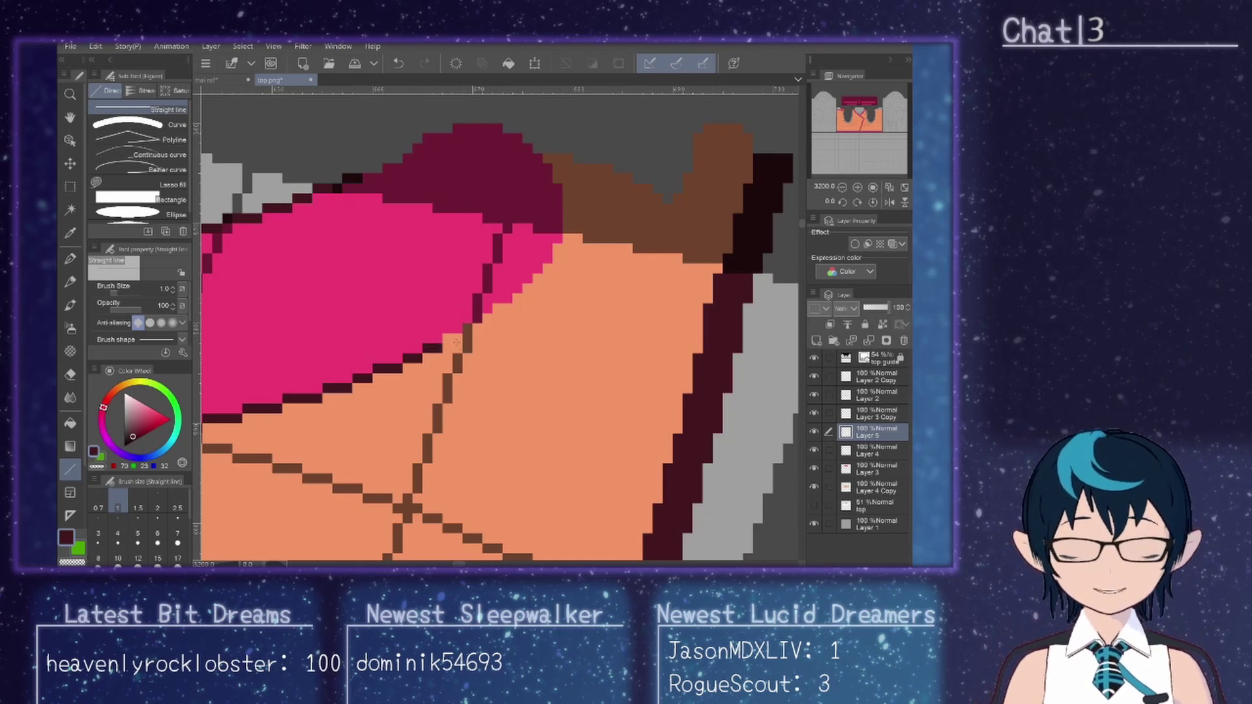
left_click_drag(443, 339, 550, 268)
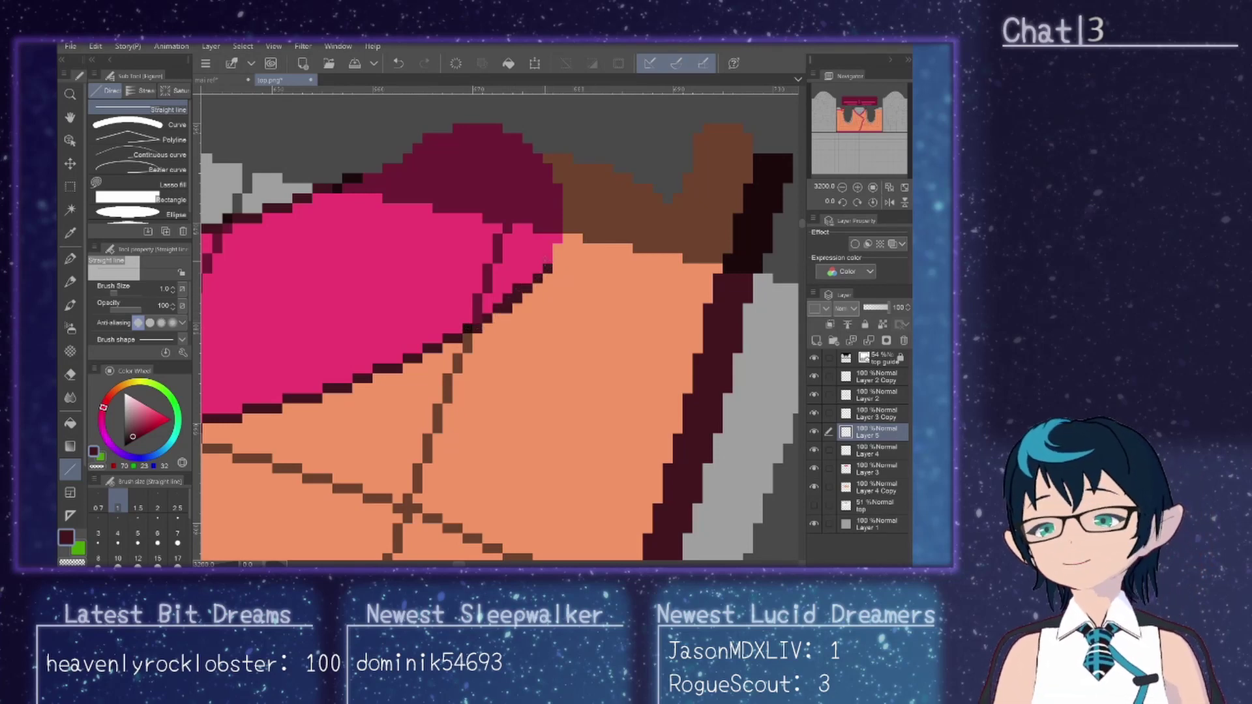
key("ctrl+z")
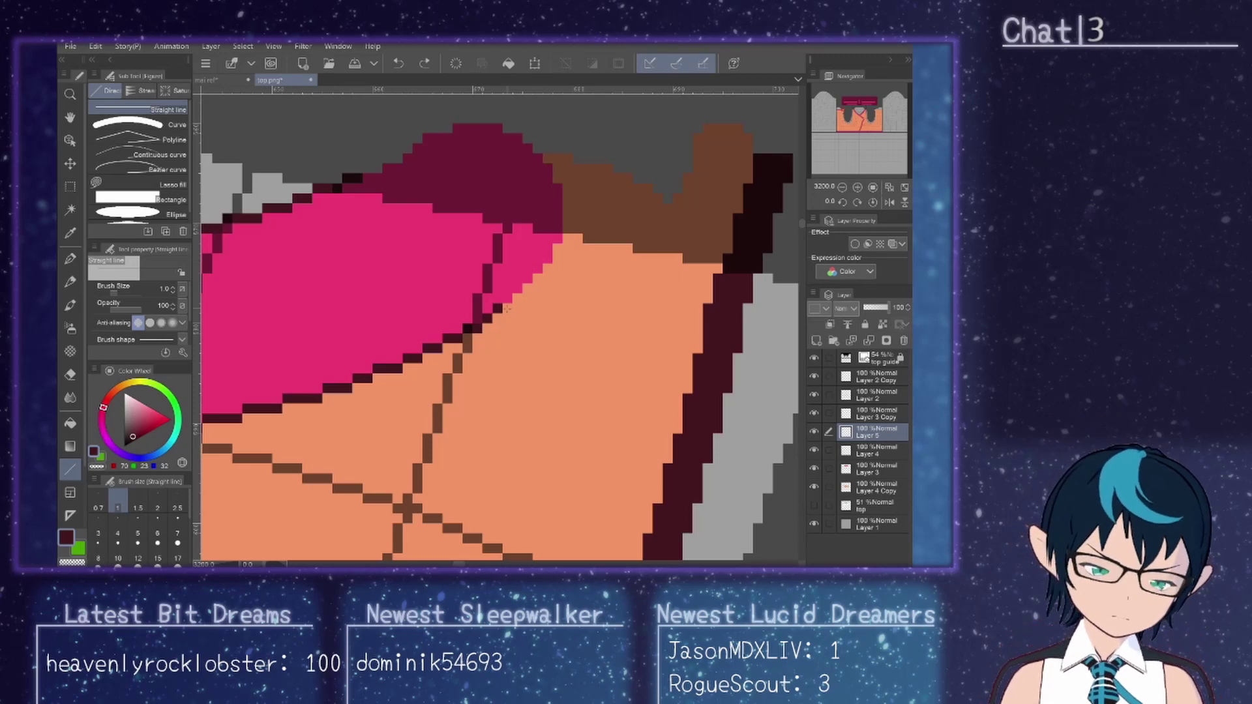
Step: On Layer 5, extend the 1.0-size dark maroon outline along the pink trim's lower edge up to the shoulder
left_click_drag(507, 304, 569, 236)
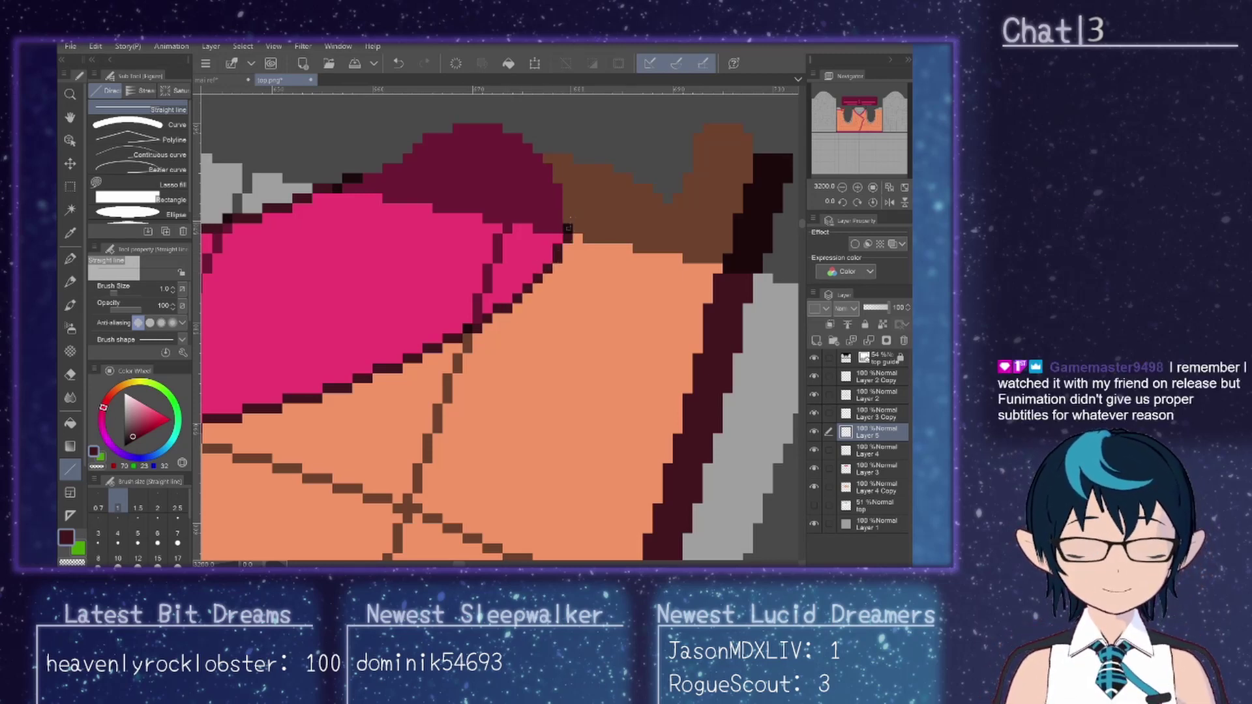
key("ctrl+z")
left_click(578, 228)
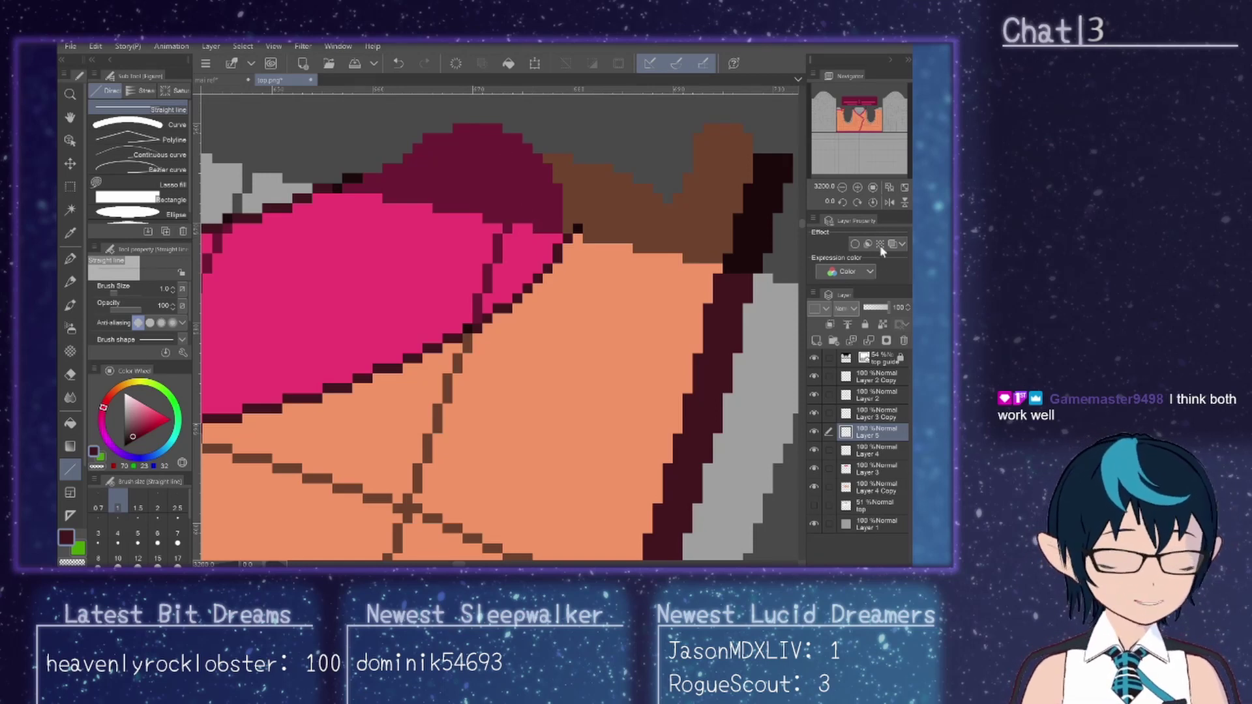
Step: Add a new raster layer above Layer 5 and lower its opacity to about 50%
left_click(818, 339)
left_click(874, 307)
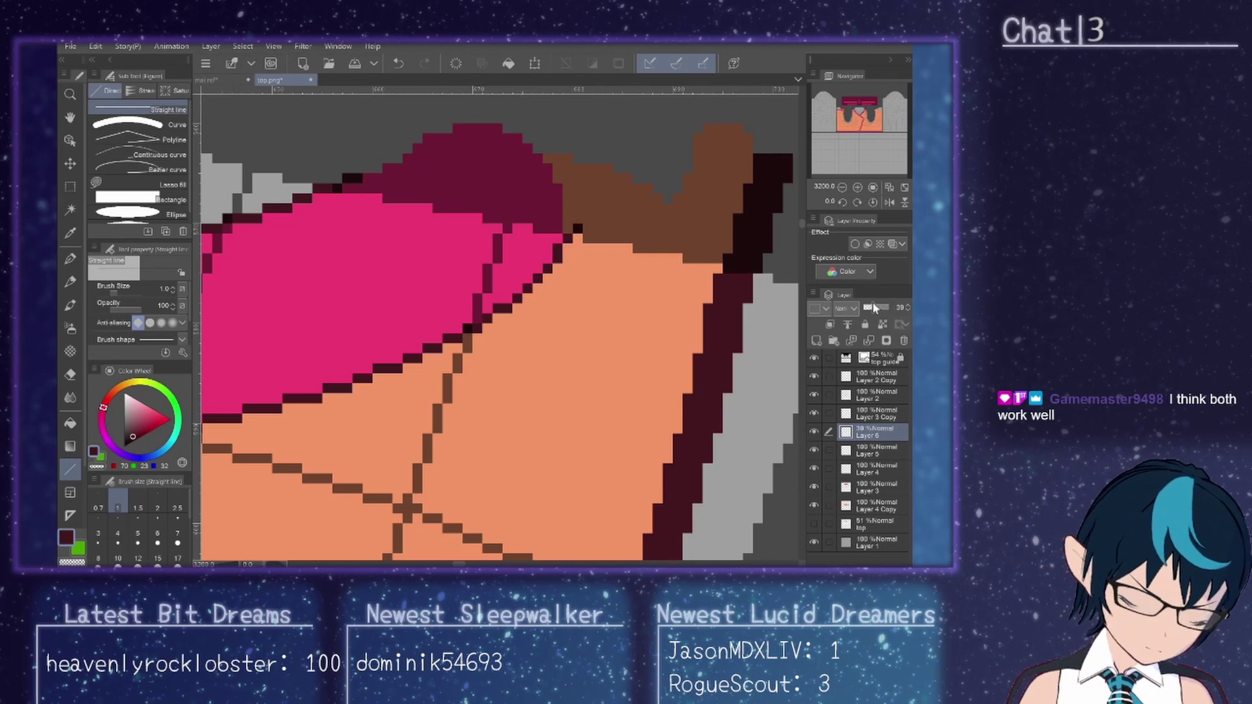
left_click_drag(875, 303, 885, 304)
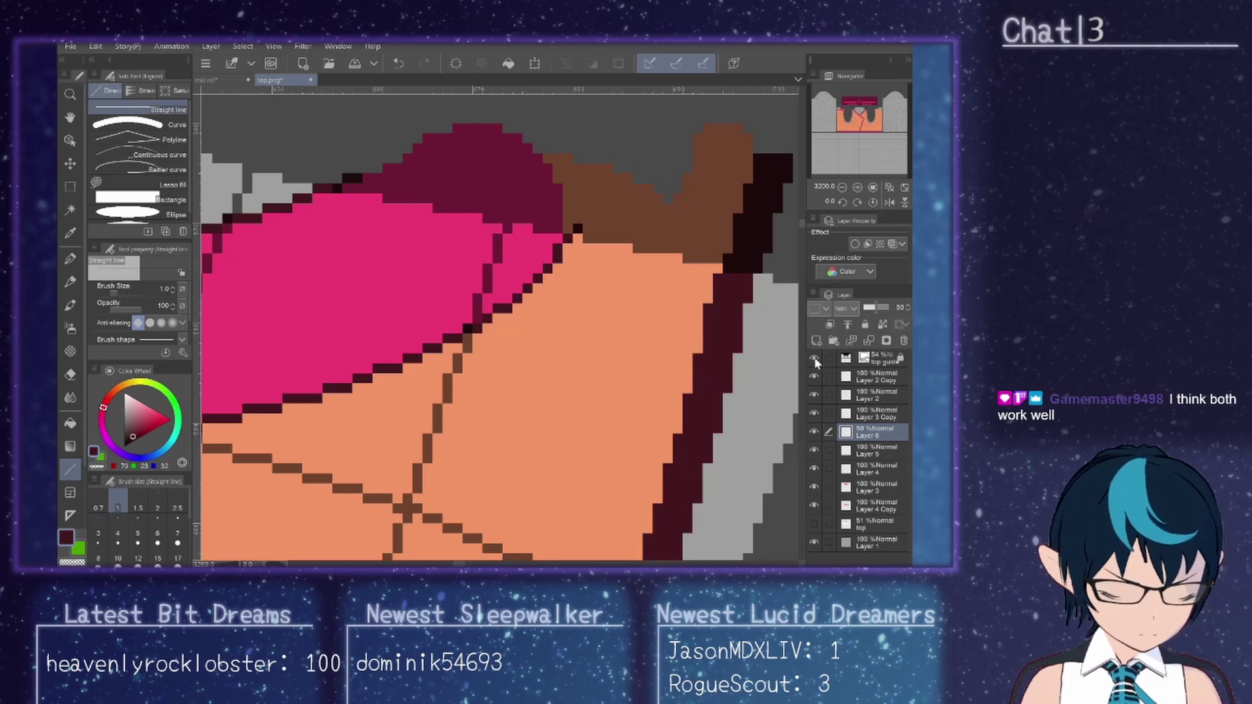
Step: Add one outline pixel at the shoulder end on Layer 5, and start a translucent maroon line just below it on Layer 6
left_click(876, 448)
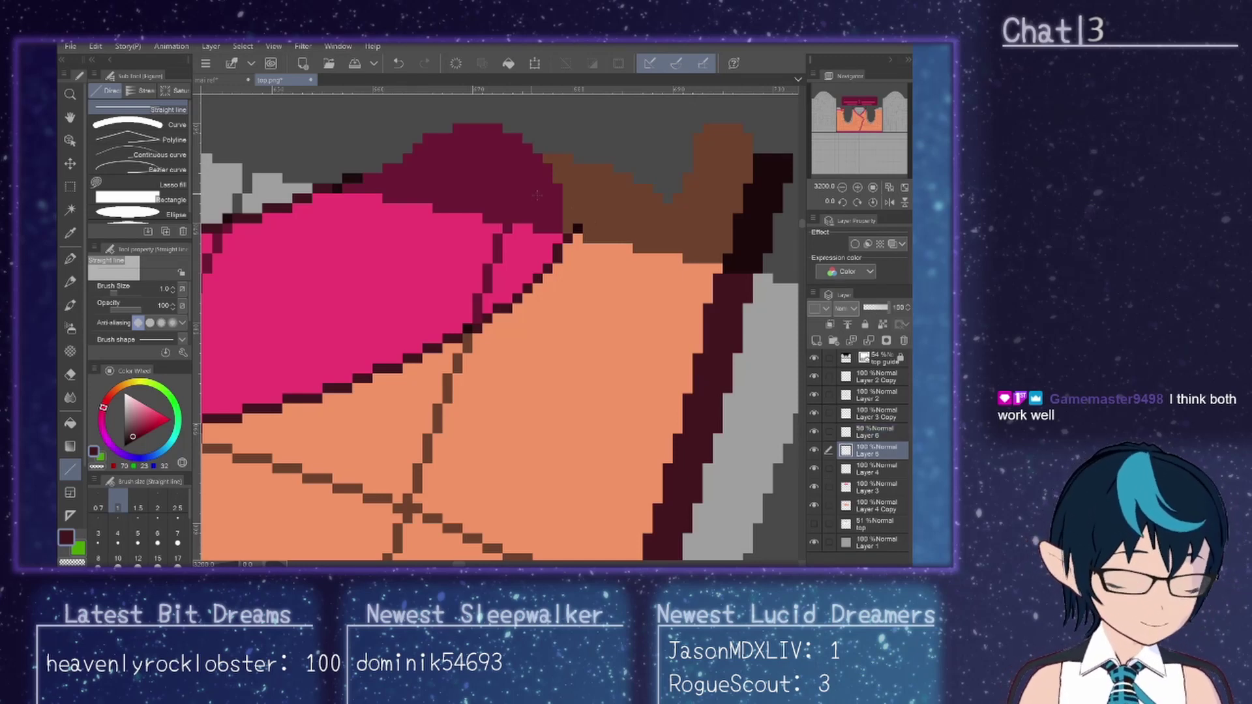
left_click(585, 217)
left_click(881, 431)
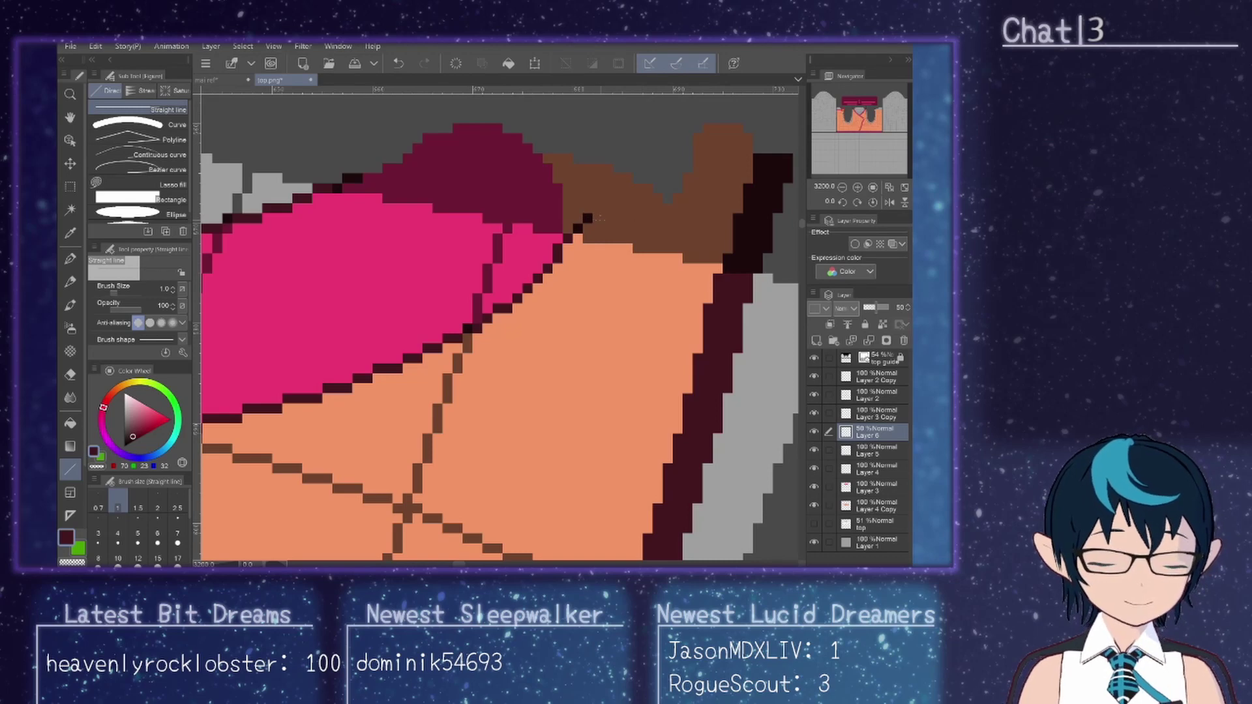
left_click_drag(598, 218, 567, 248)
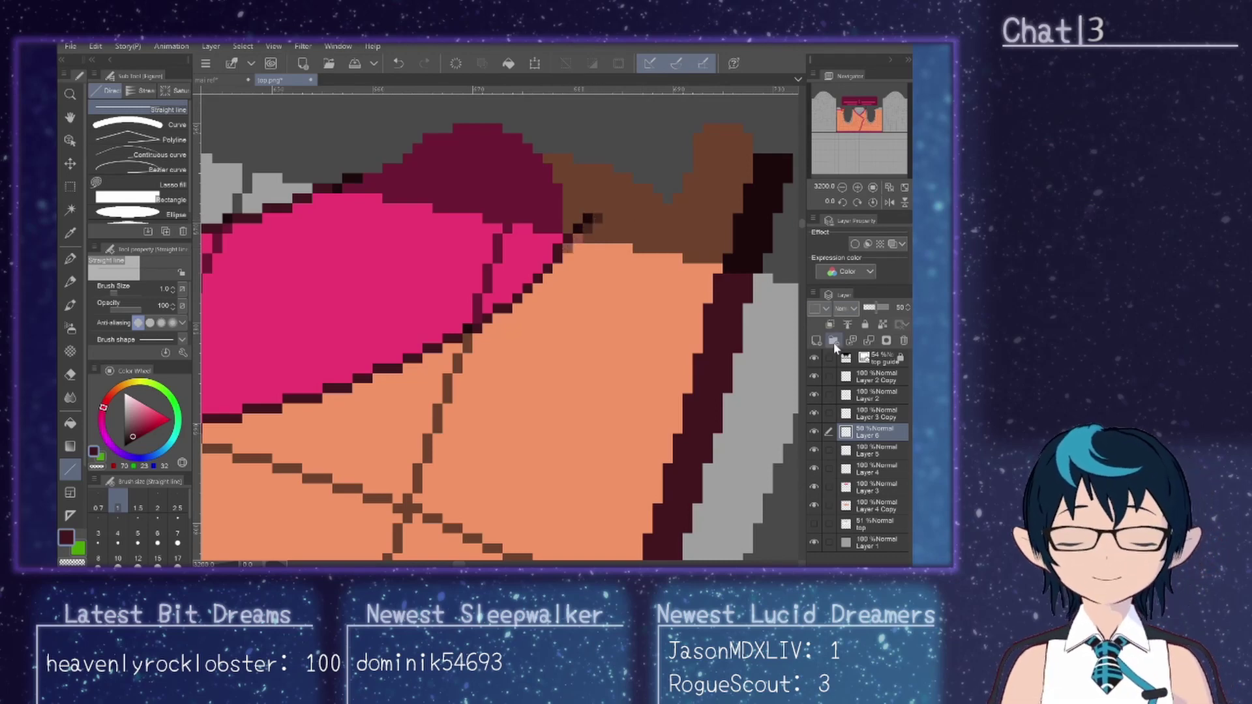
Step: Hide the top guide and continue the translucent maroon lines on Layer 6 directly beneath the trim's entire lower outline
left_click(814, 356)
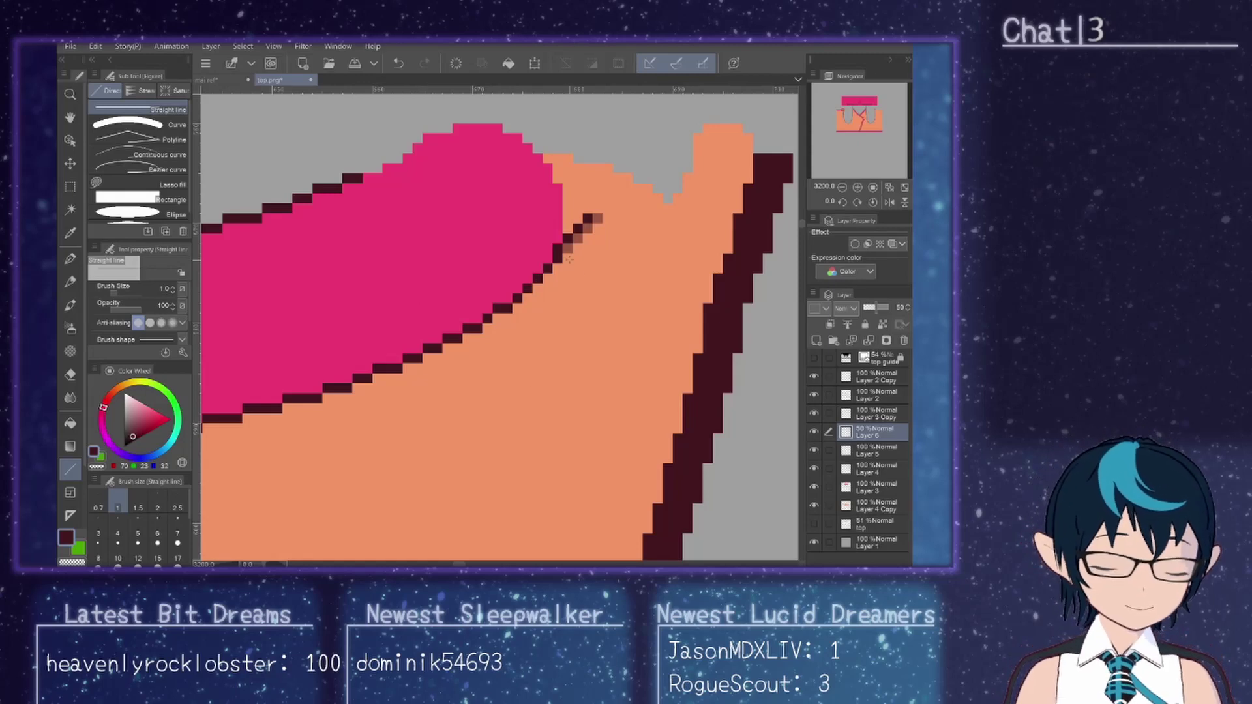
mouse_move(568, 259)
left_mouse_down()
mouse_move(507, 319)
mouse_move(386, 377)
left_mouse_up()
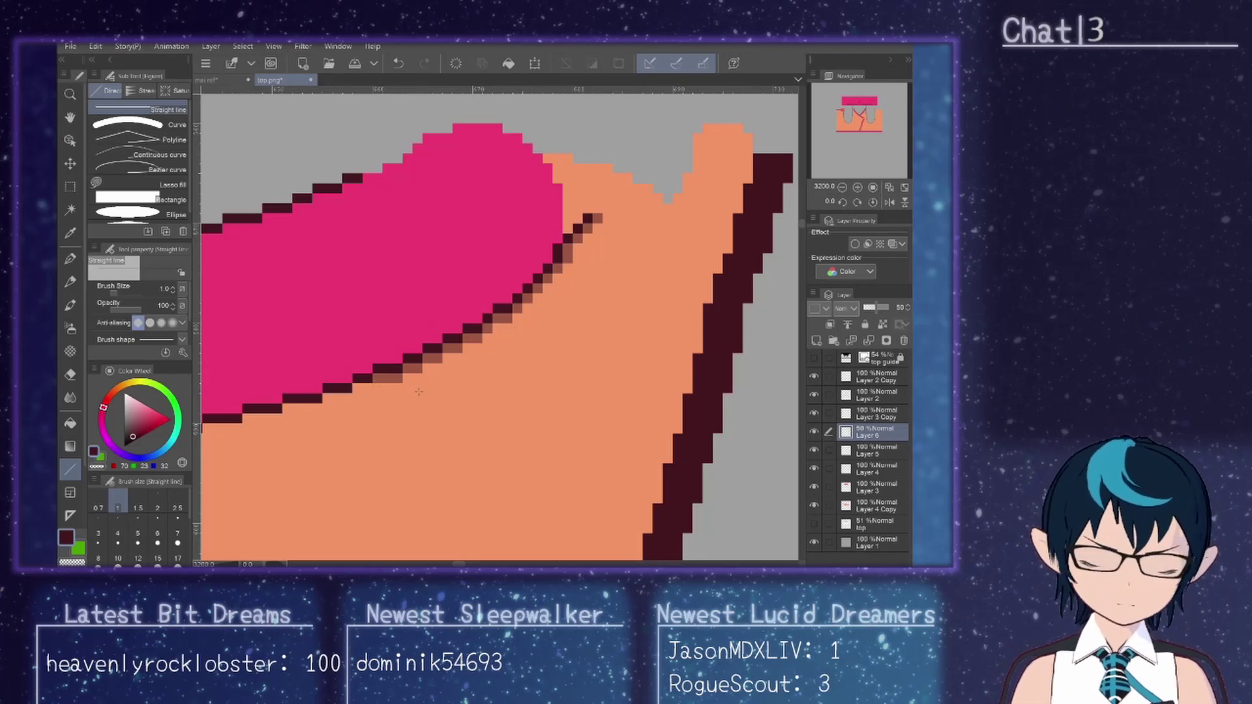
left_click_drag(373, 391, 356, 387)
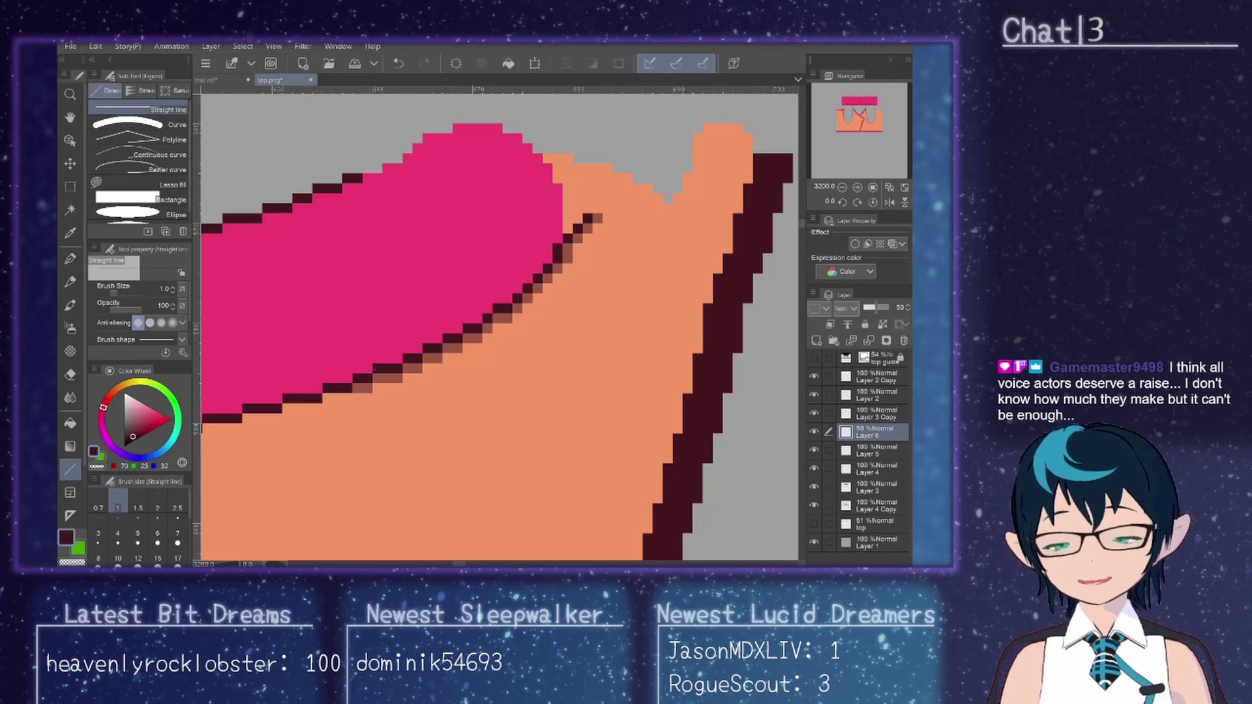
mouse_move(349, 399)
left_mouse_down()
mouse_move(243, 418)
mouse_move(260, 430)
mouse_move(468, 421)
left_mouse_up()
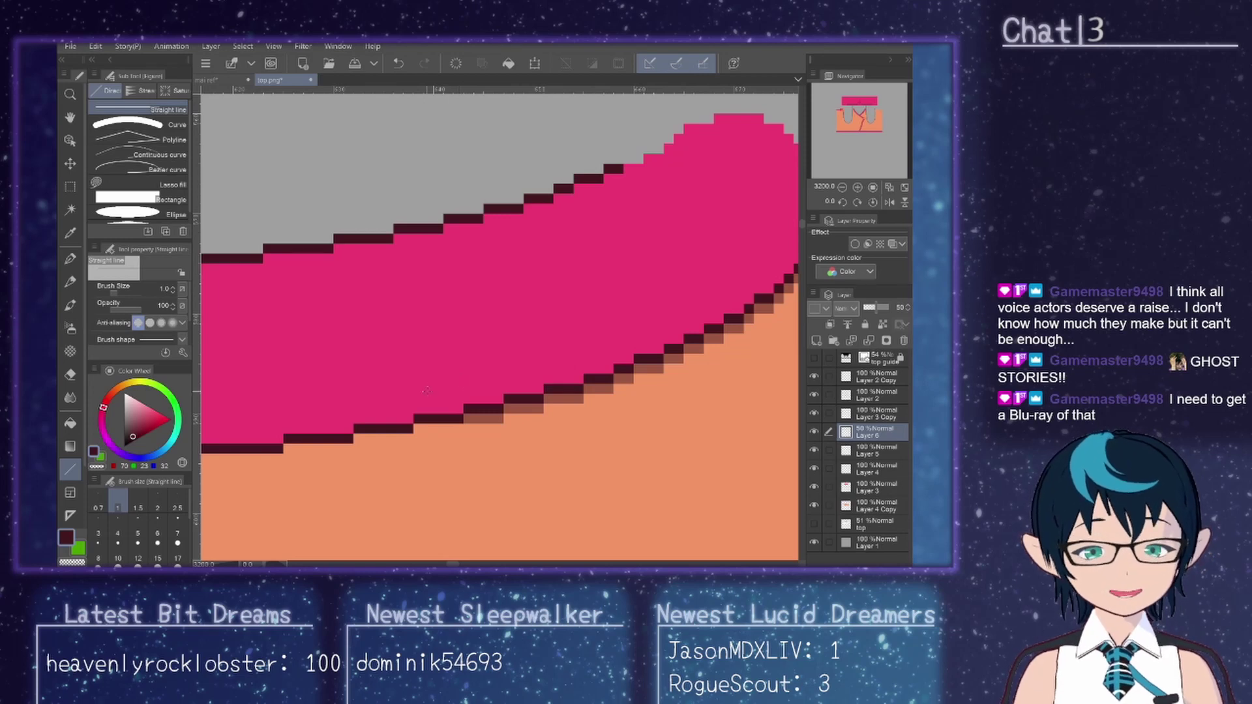
left_click_drag(463, 430, 416, 430)
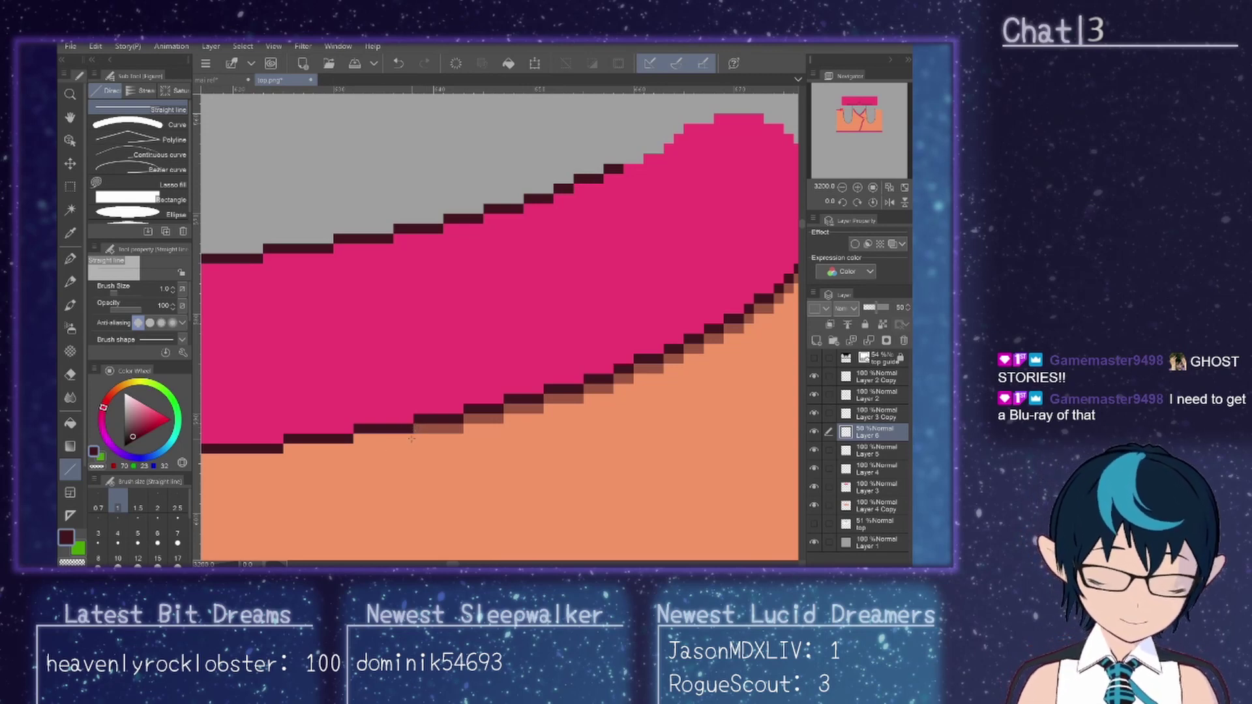
mouse_move(414, 436)
left_mouse_down()
mouse_move(214, 459)
mouse_move(591, 460)
left_mouse_up()
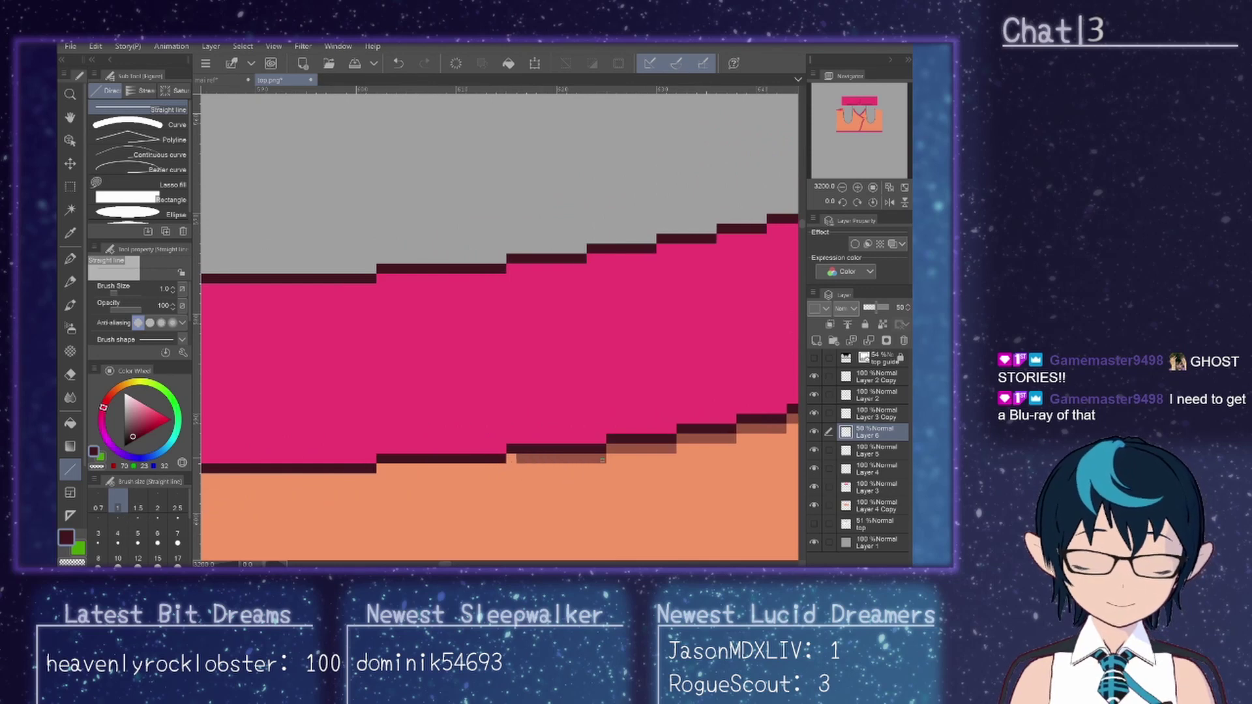
left_click_drag(503, 470, 379, 476)
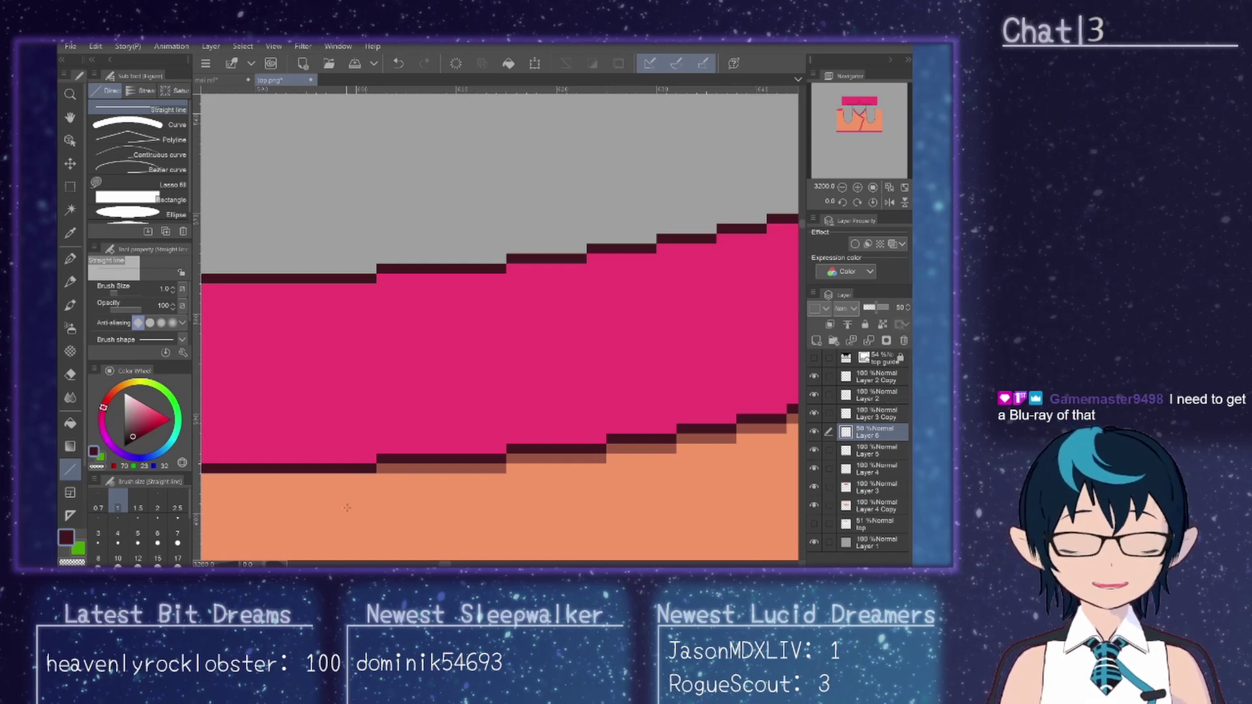
mouse_move(379, 478)
left_mouse_down()
mouse_move(252, 478)
mouse_move(768, 480)
left_mouse_up()
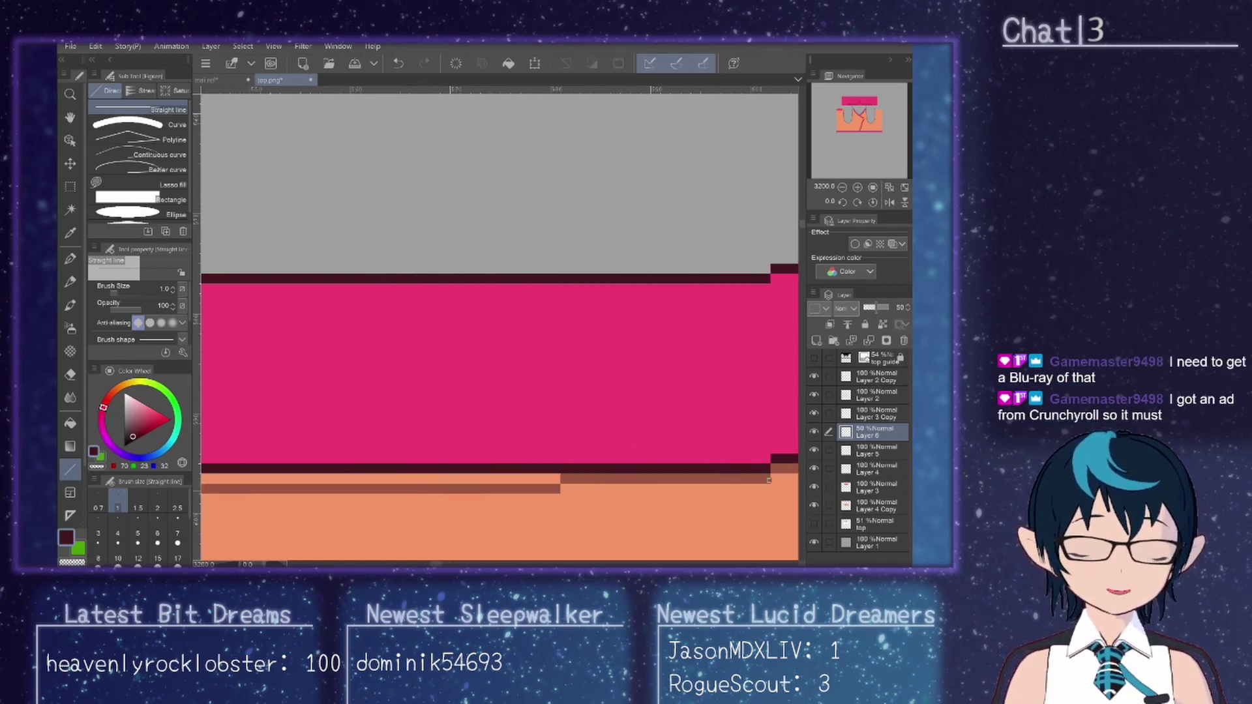
mouse_move(408, 480)
left_mouse_down()
mouse_move(770, 479)
mouse_move(490, 478)
left_mouse_up()
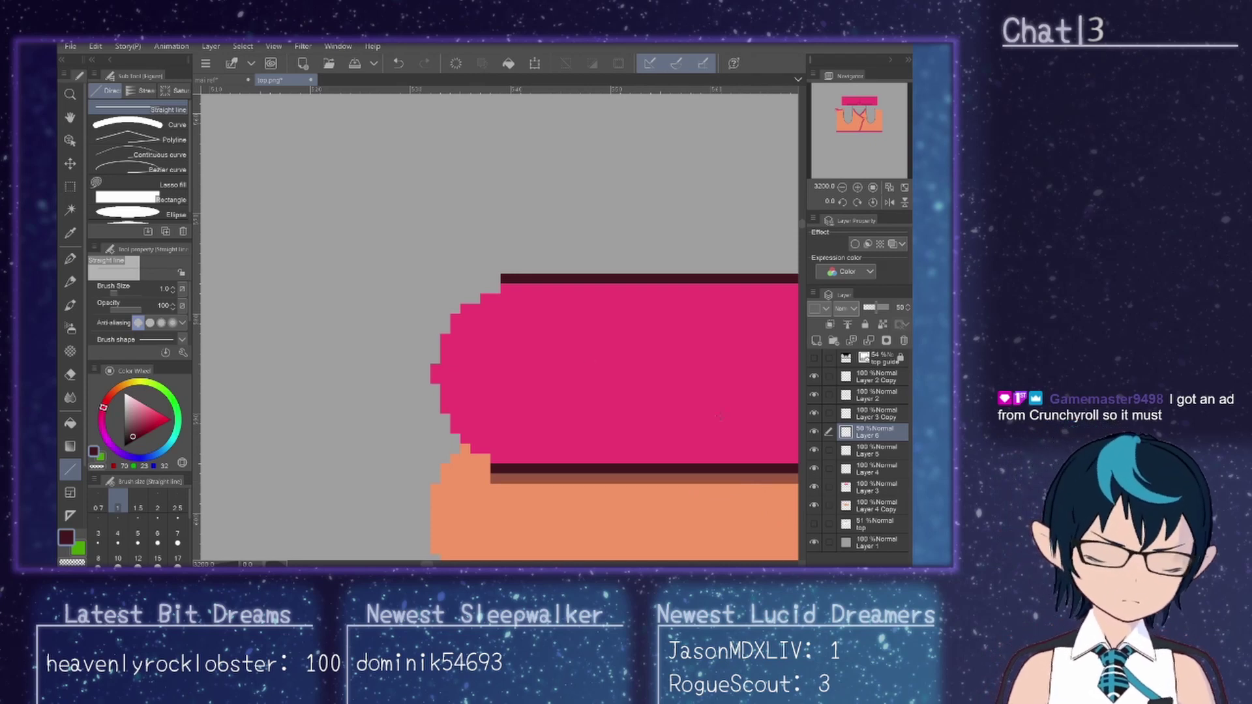
Step: On Layer 6, draw translucent maroon lines directly above the outline along the pink trim's upper edge
mouse_move(506, 264)
left_mouse_down()
mouse_move(658, 268)
mouse_move(416, 269)
mouse_move(779, 227)
mouse_move(400, 228)
mouse_move(456, 219)
left_mouse_up()
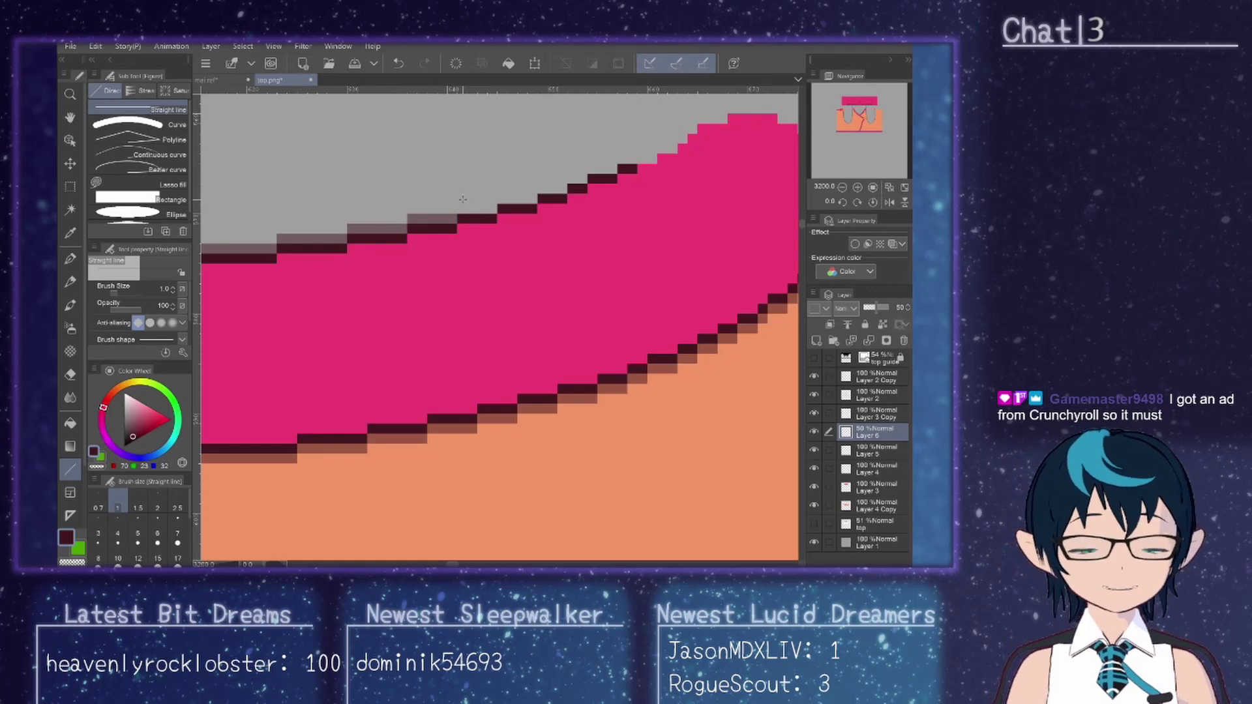
left_click_drag(462, 210, 568, 188)
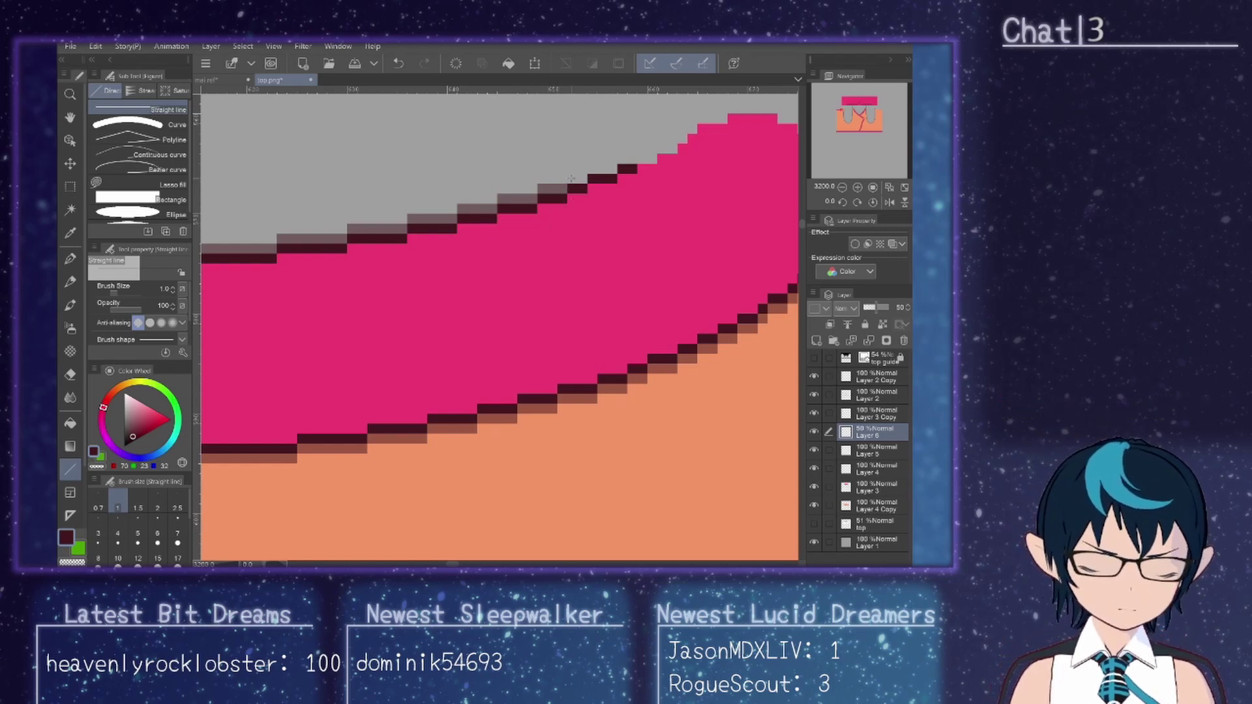
left_click_drag(570, 177, 633, 159)
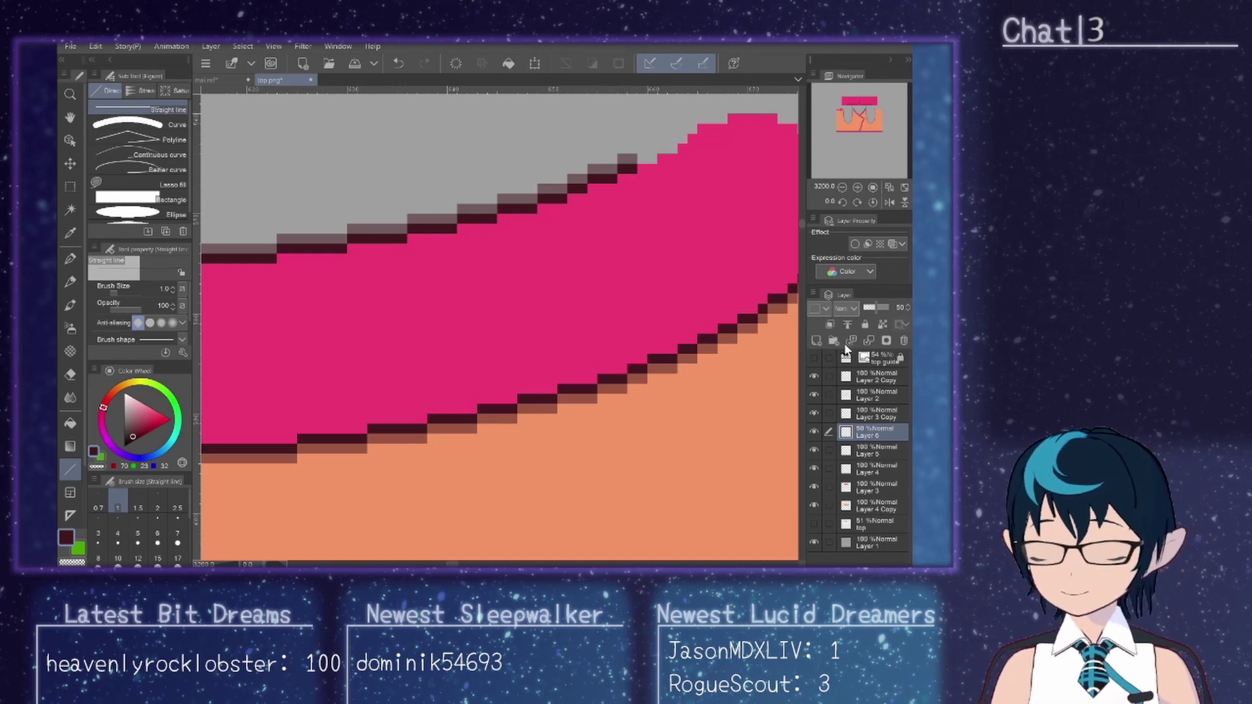
Step: On Layer 5, draw solid maroon lines above the translucent row along the trim's upper edge, undoing stray lines
left_click(814, 450)
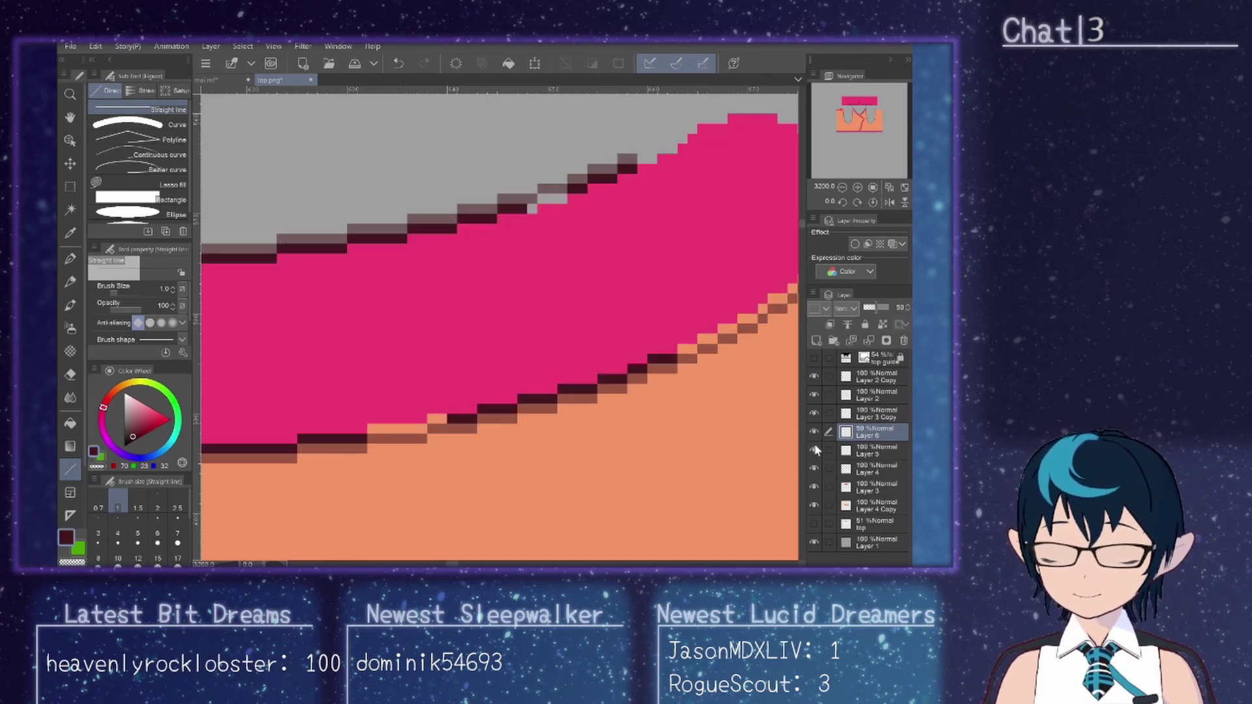
left_click(814, 450)
left_click(872, 450)
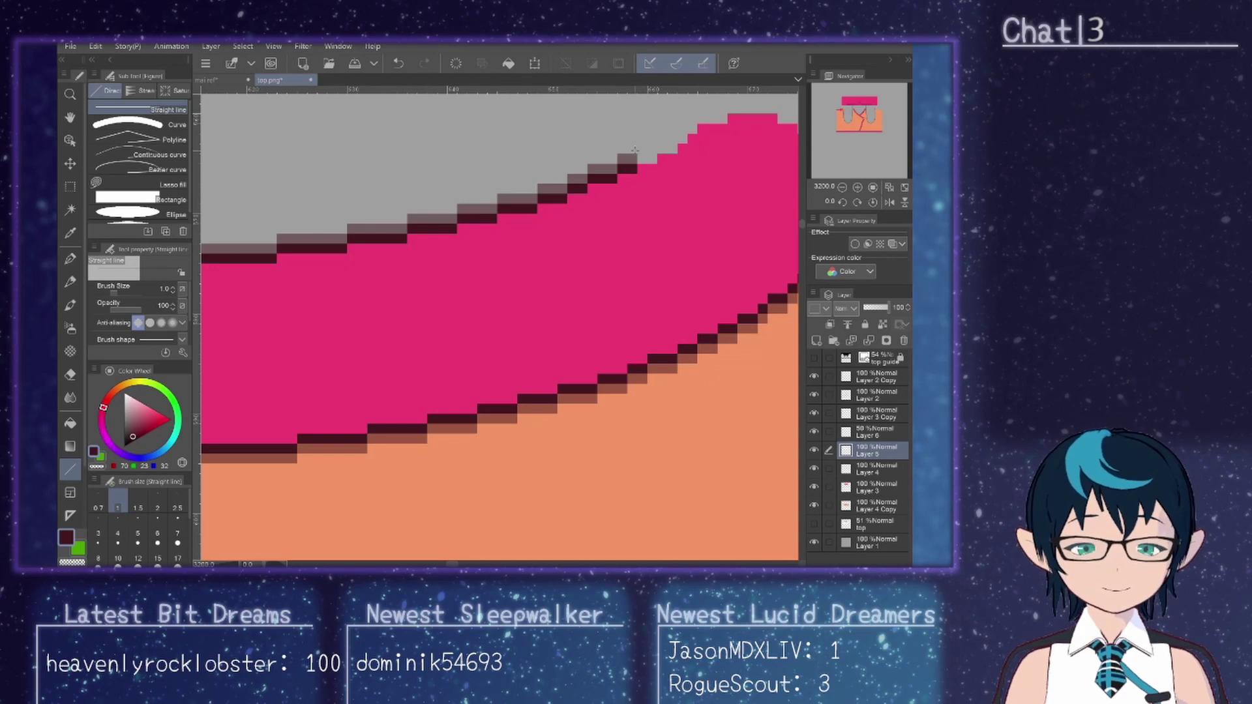
left_click_drag(637, 149, 558, 171)
key("ctrl+z")
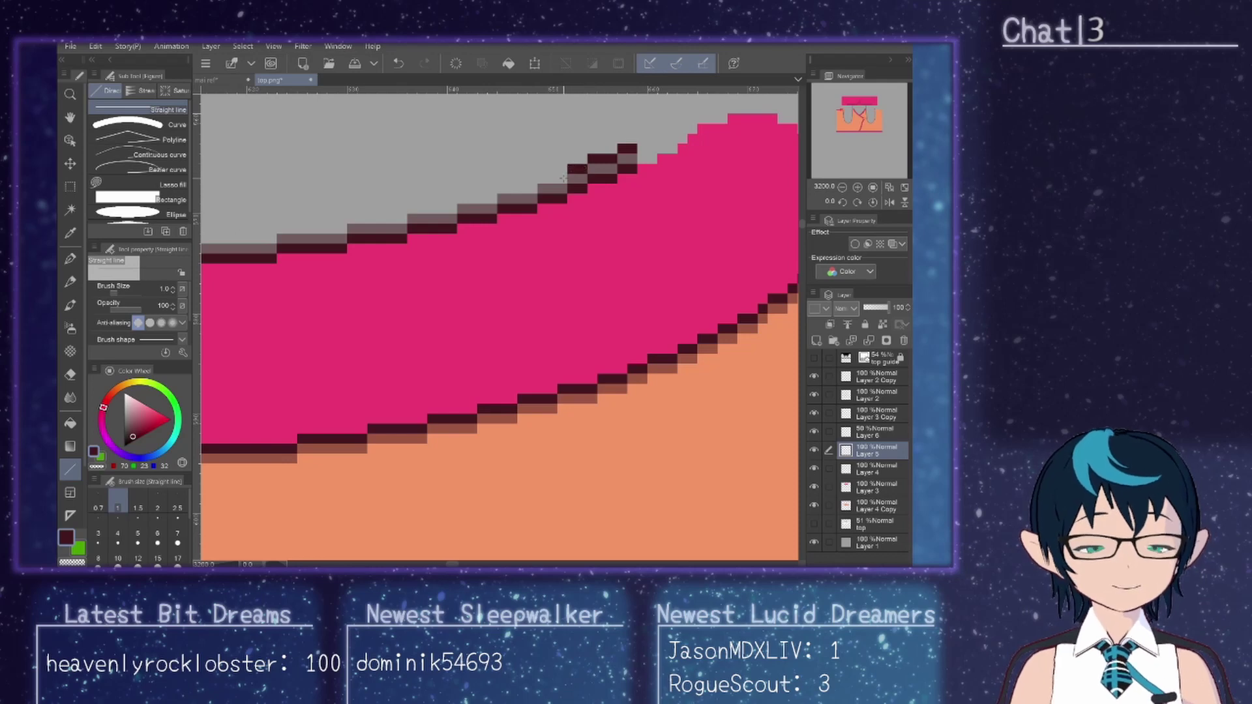
mouse_move(564, 178)
left_mouse_down()
mouse_move(250, 239)
mouse_move(456, 239)
mouse_move(280, 246)
left_mouse_up()
scroll(269, 259, "left", 10)
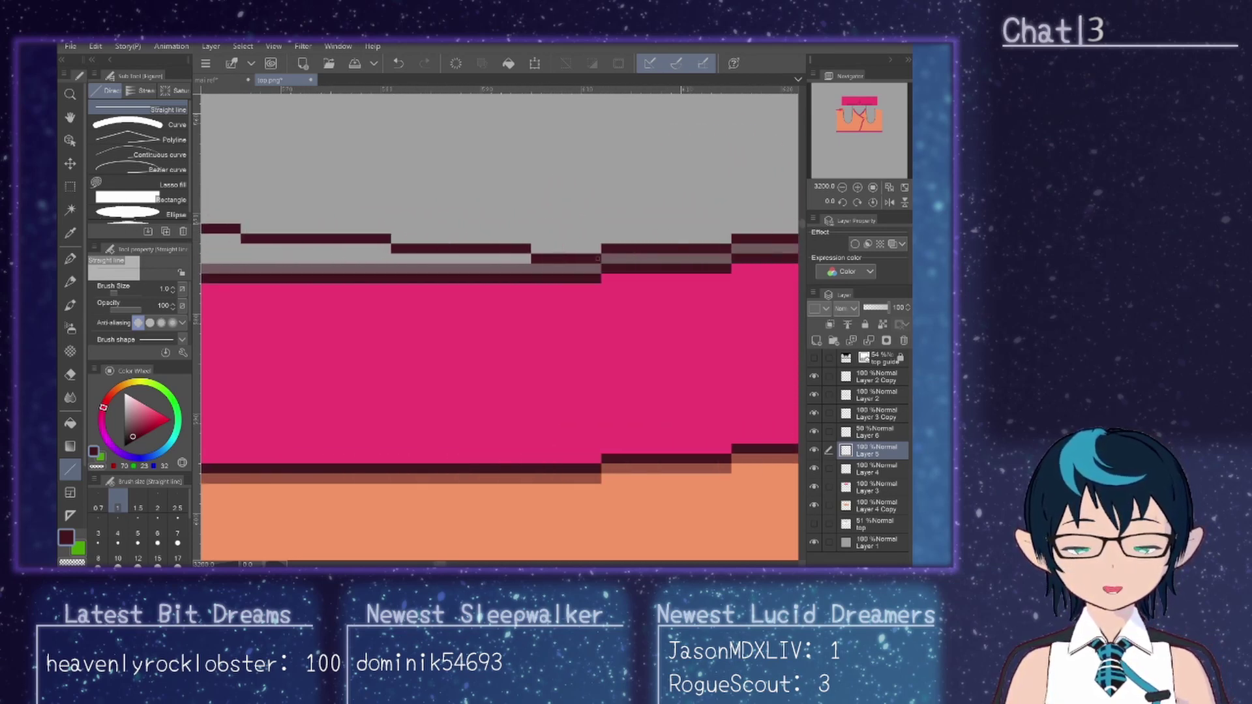
key("ctrl+z")
key("ctrl+z")
left_click_drag(793, 259, 478, 259)
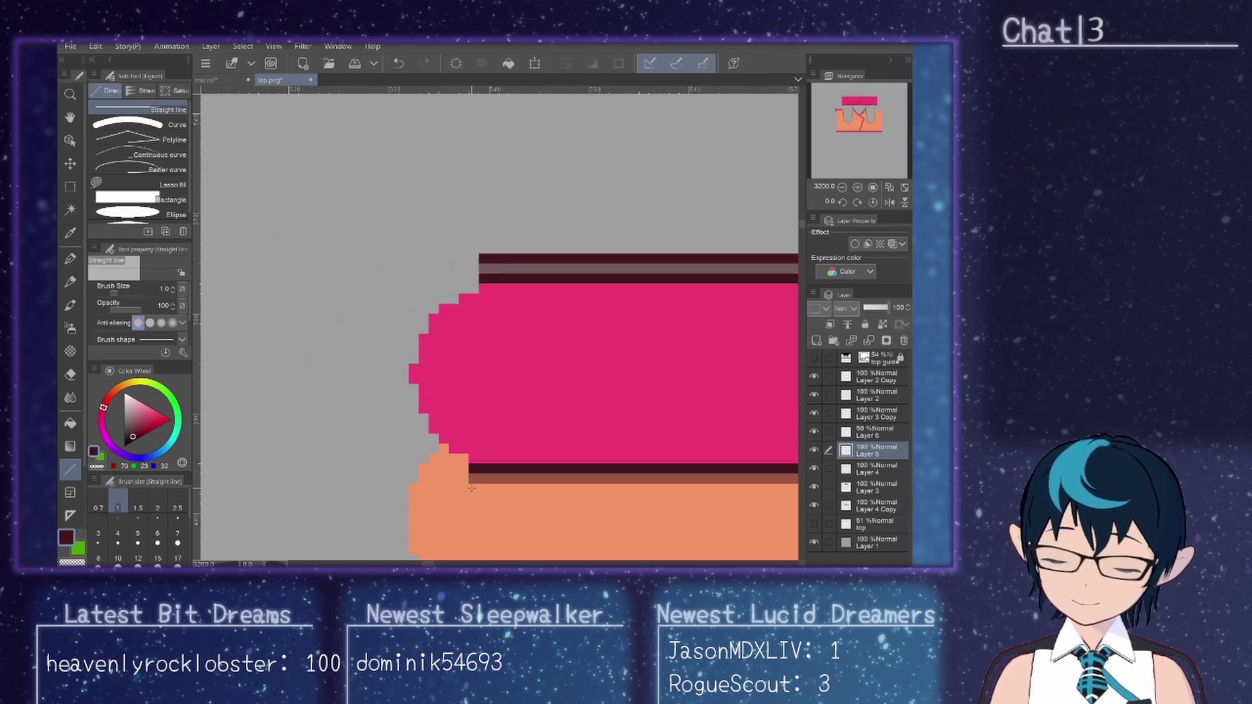
Step: On Layer 5, draw solid maroon lines beneath the translucent row along the trim's lower edge up to the shoulder
mouse_move(471, 487)
left_mouse_down()
mouse_move(741, 493)
mouse_move(456, 491)
mouse_move(684, 448)
mouse_move(704, 461)
mouse_move(788, 451)
mouse_move(375, 441)
mouse_move(590, 399)
left_mouse_up()
scroll(741, 493, "right", 10)
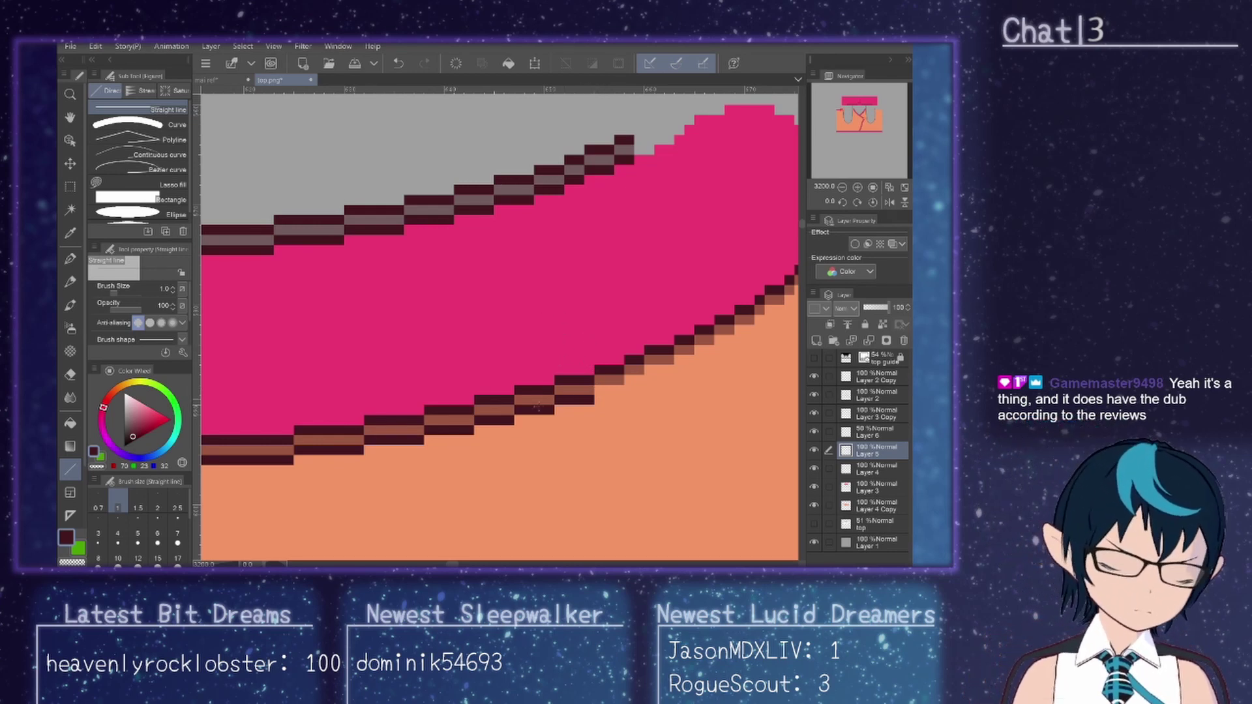
left_click_drag(596, 390, 624, 391)
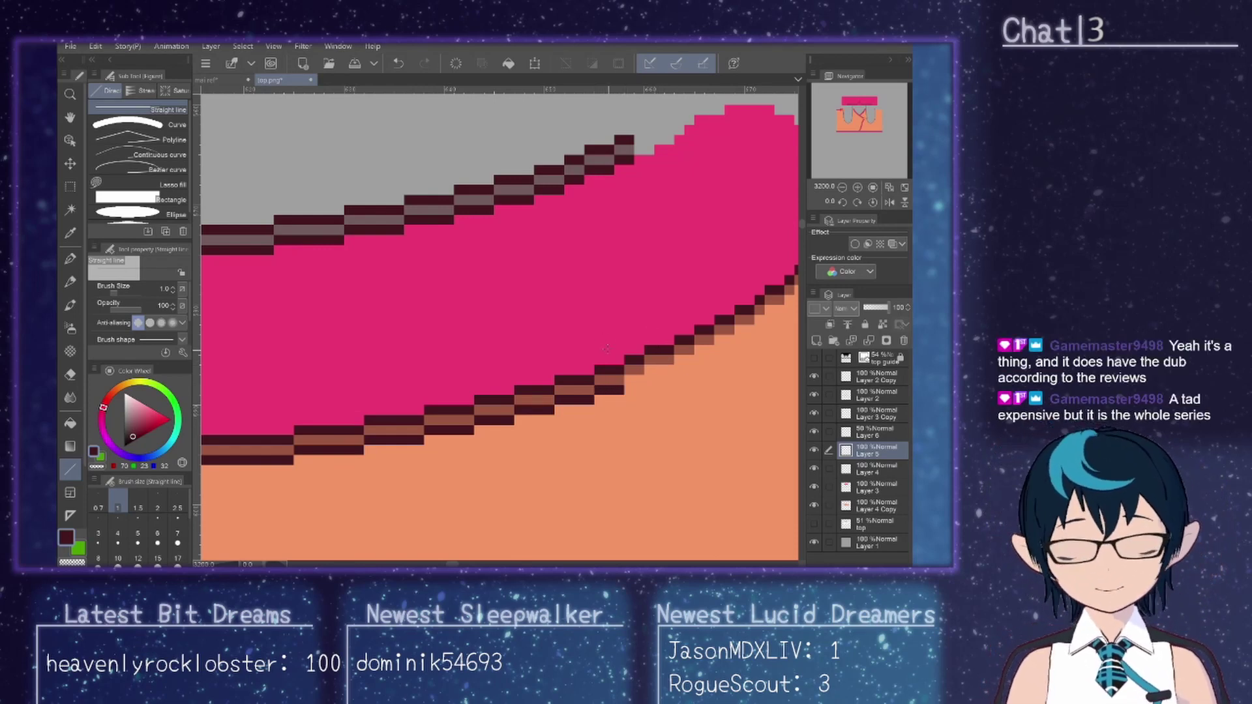
mouse_move(625, 384)
left_mouse_down()
mouse_move(740, 335)
mouse_move(773, 305)
left_mouse_up()
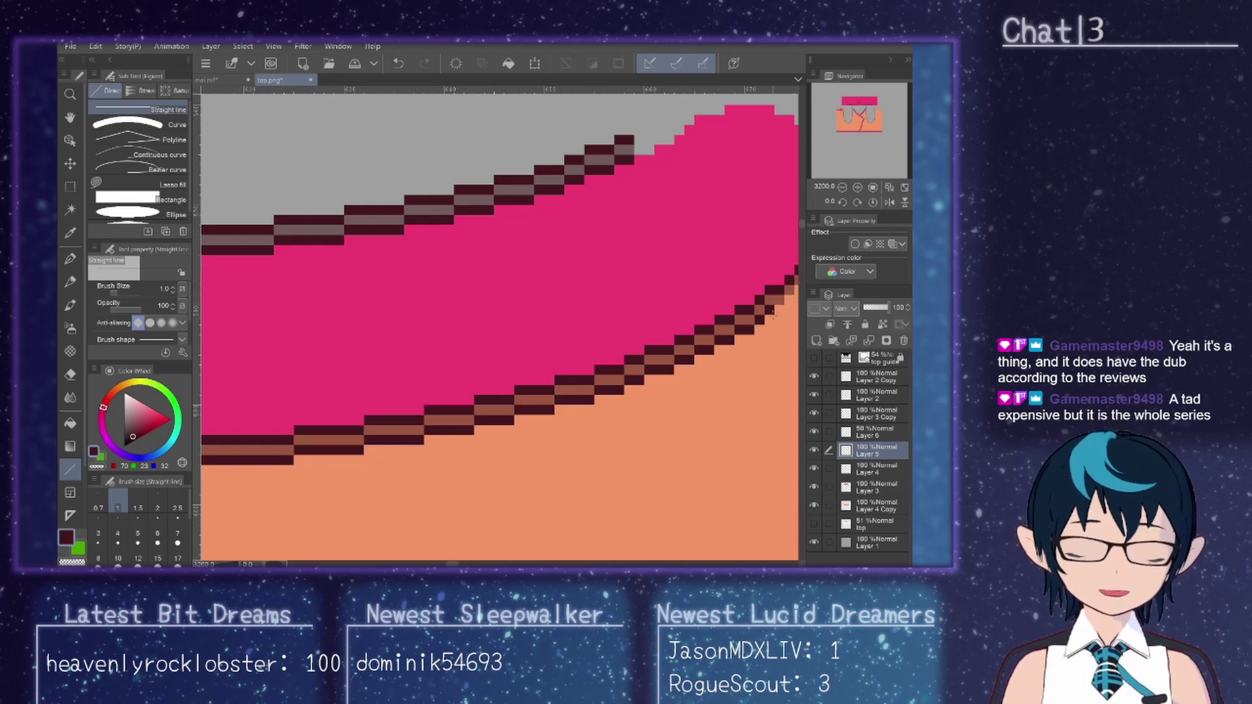
left_click_drag(778, 310, 484, 311)
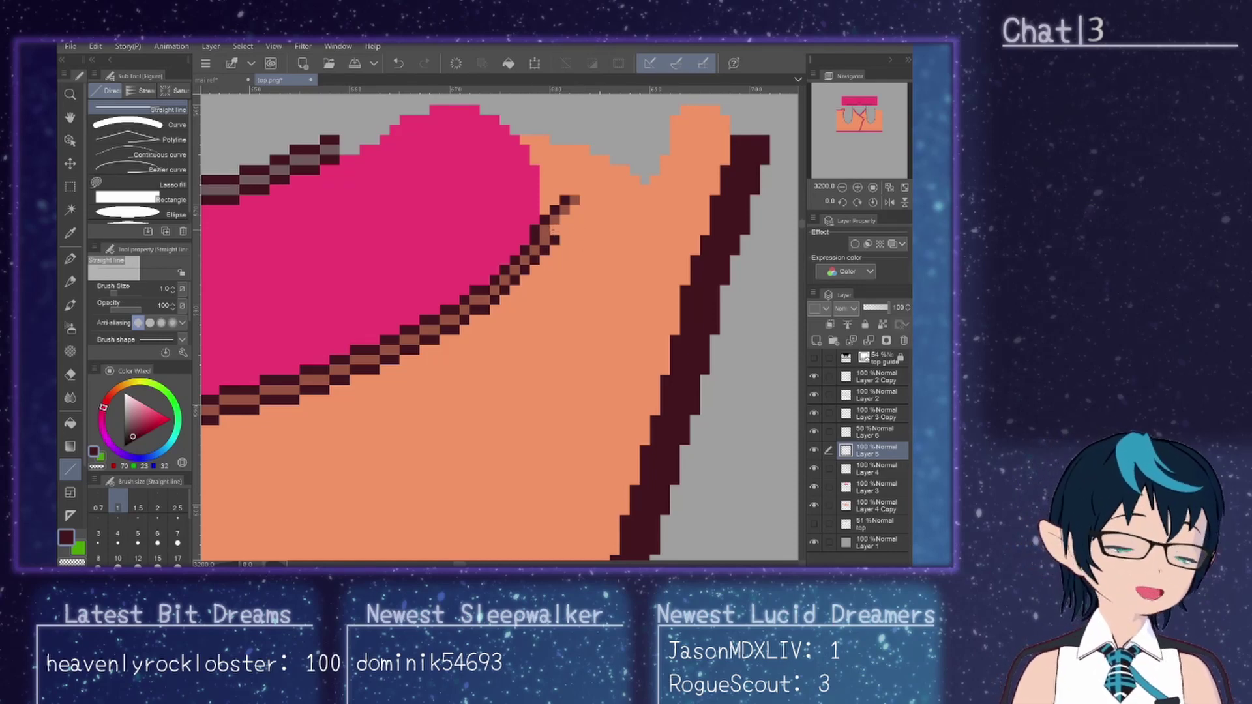
left_click_drag(577, 198, 588, 199)
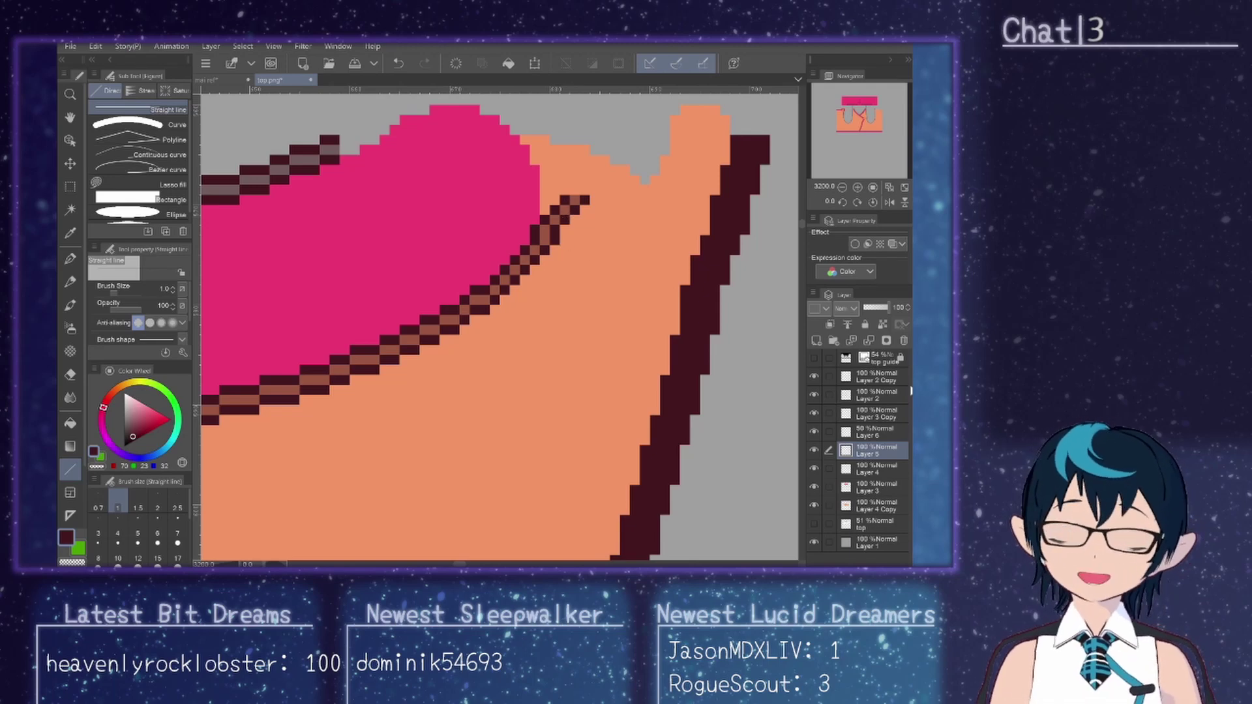
Step: Set Layer 6's opacity to 100% and toggle Layer 5's visibility to compare the outline thickness
left_click(877, 432)
mouse_move(887, 307)
left_mouse_down()
mouse_move(869, 307)
mouse_move(905, 314)
left_mouse_up()
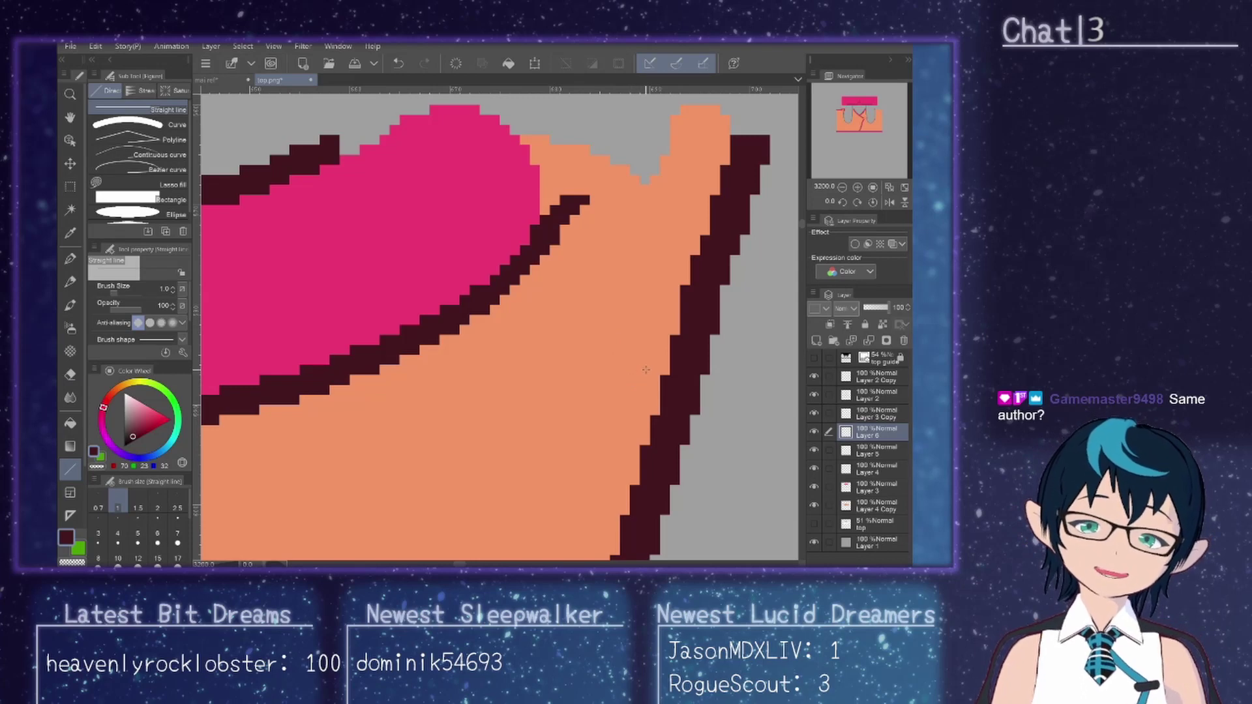
scroll(723, 439, "down", 4)
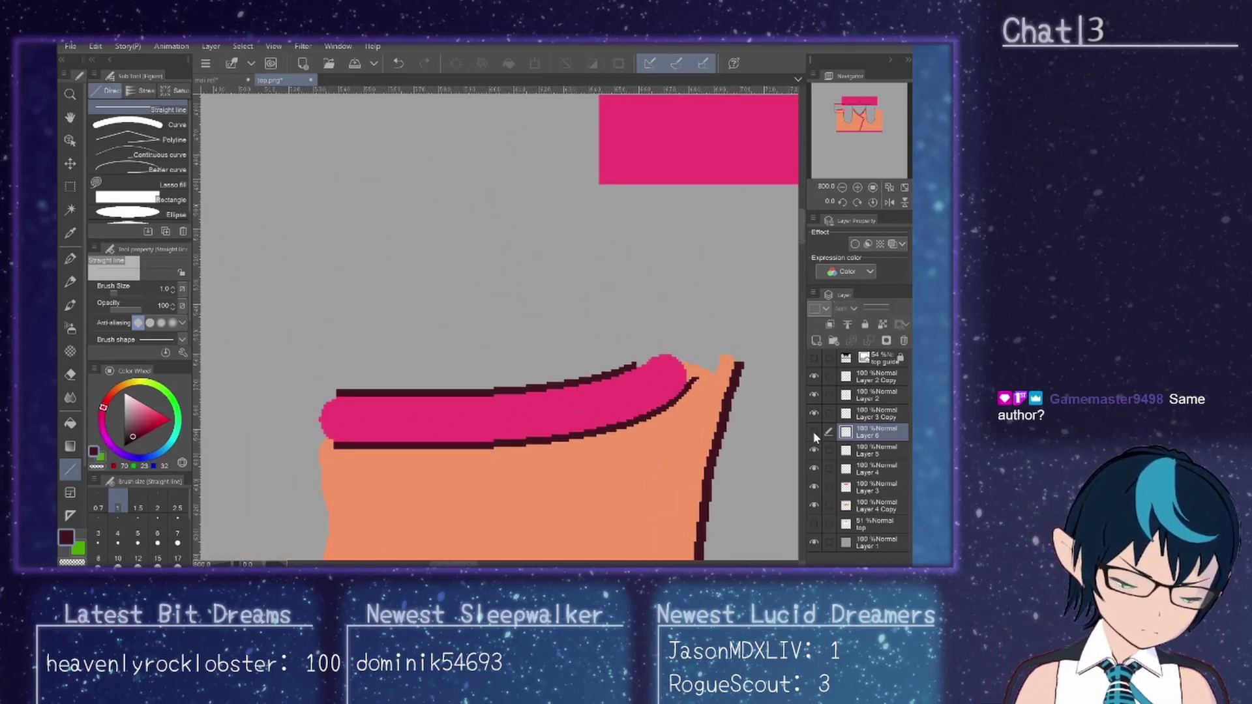
left_click(813, 449)
left_click(813, 448)
left_click(813, 449)
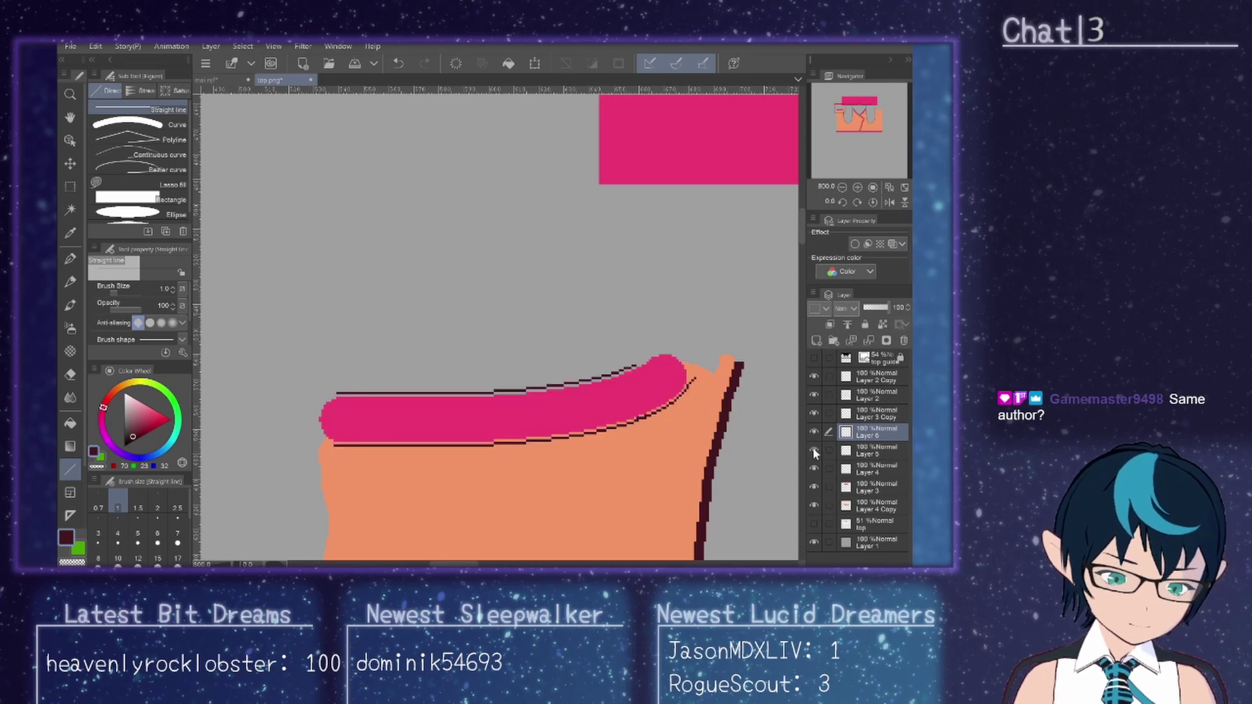
left_click(812, 447)
Step: Merge the selected Layers 5 and 6 into one outline layer
right_click(884, 451)
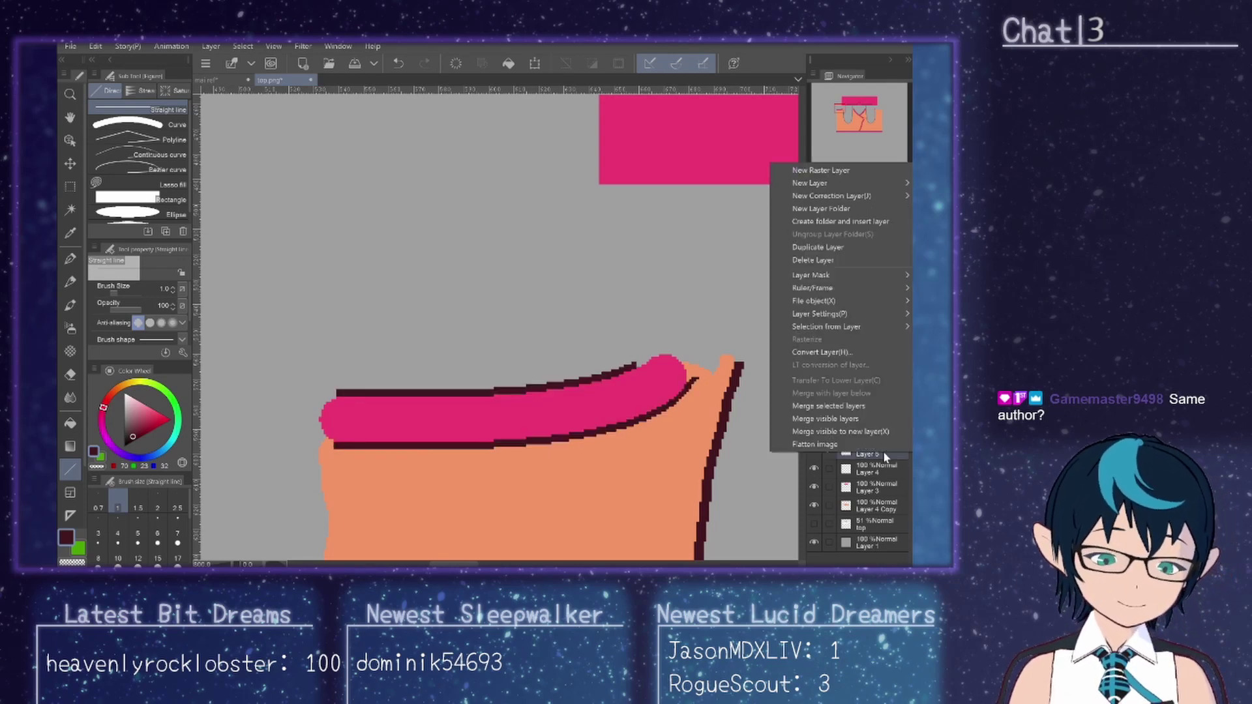
left_click(845, 406)
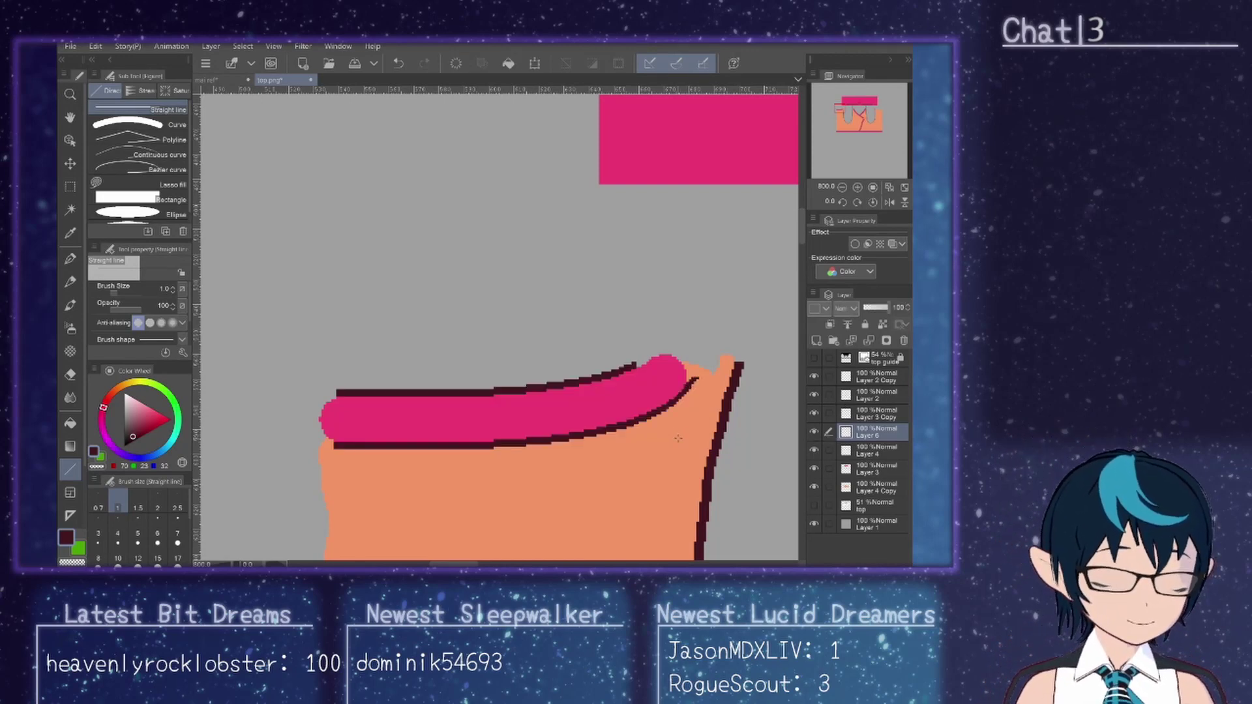
scroll(687, 442, "down", 2)
scroll(686, 442, "down", 1)
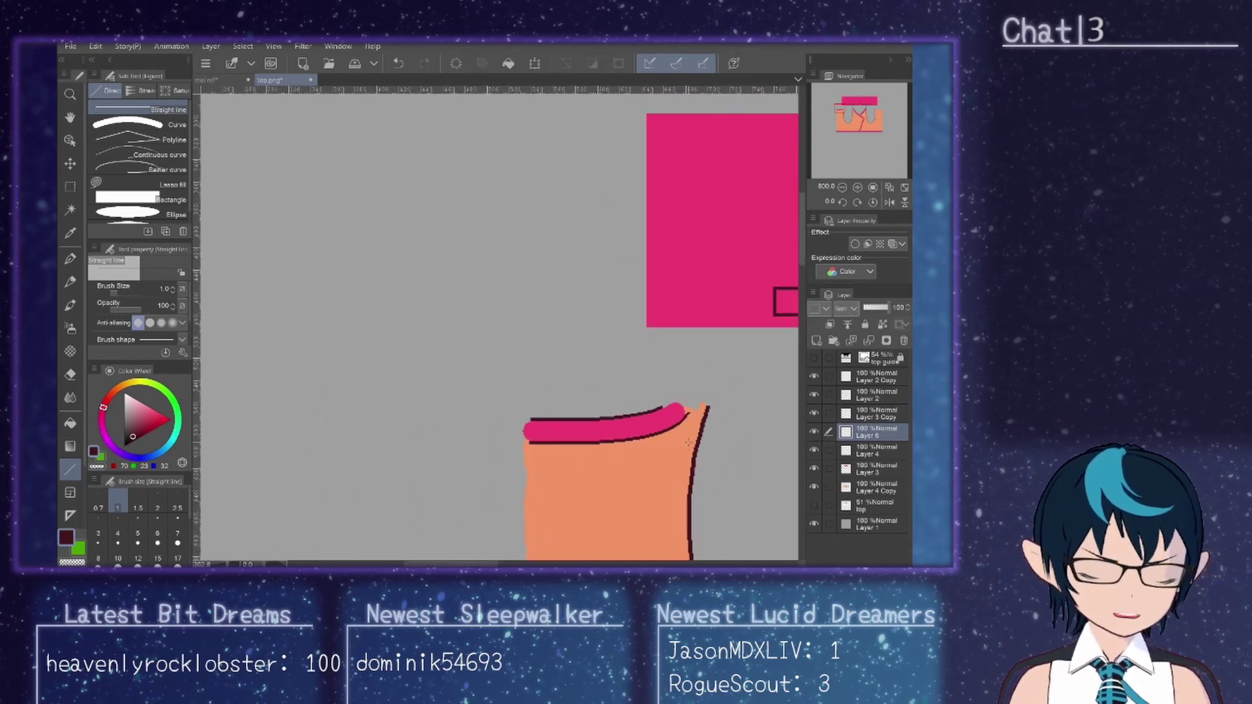
Step: Hide the grey background Layer 1 and save the texture as a PNG named top, replacing the existing file
left_click(813, 524)
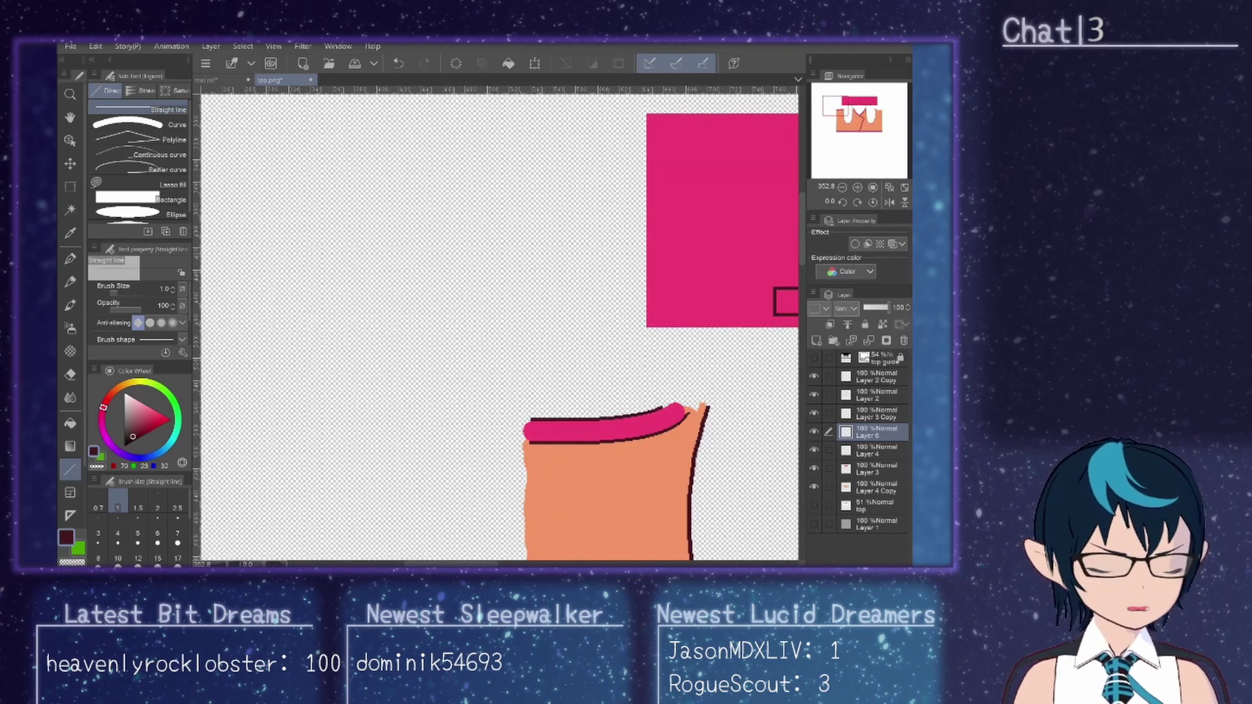
left_click(71, 46)
left_click(101, 123)
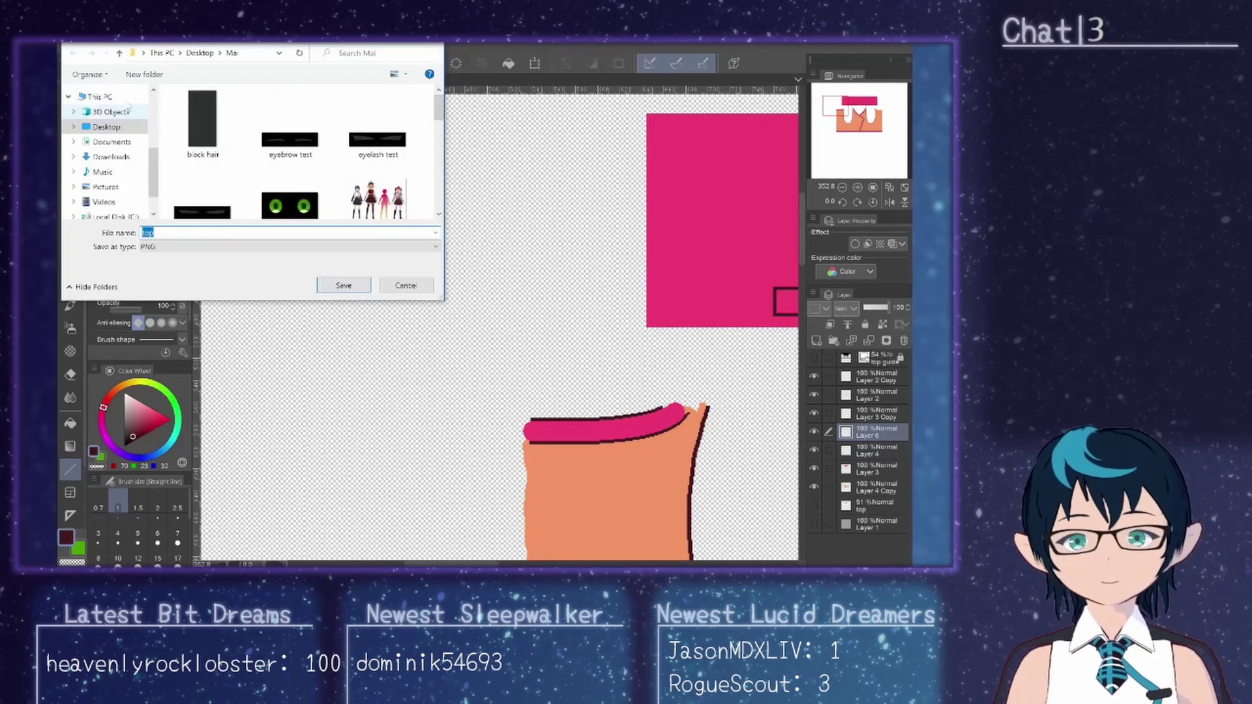
left_click(365, 288)
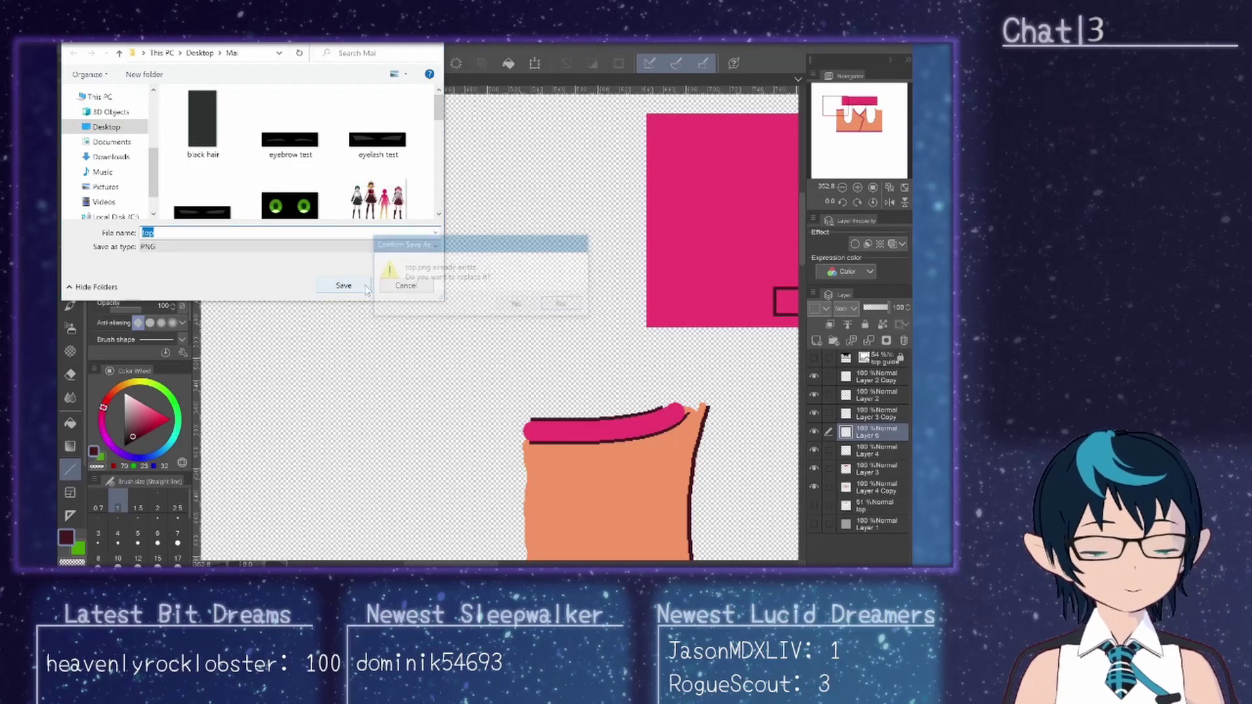
left_click(514, 304)
left_click(517, 238)
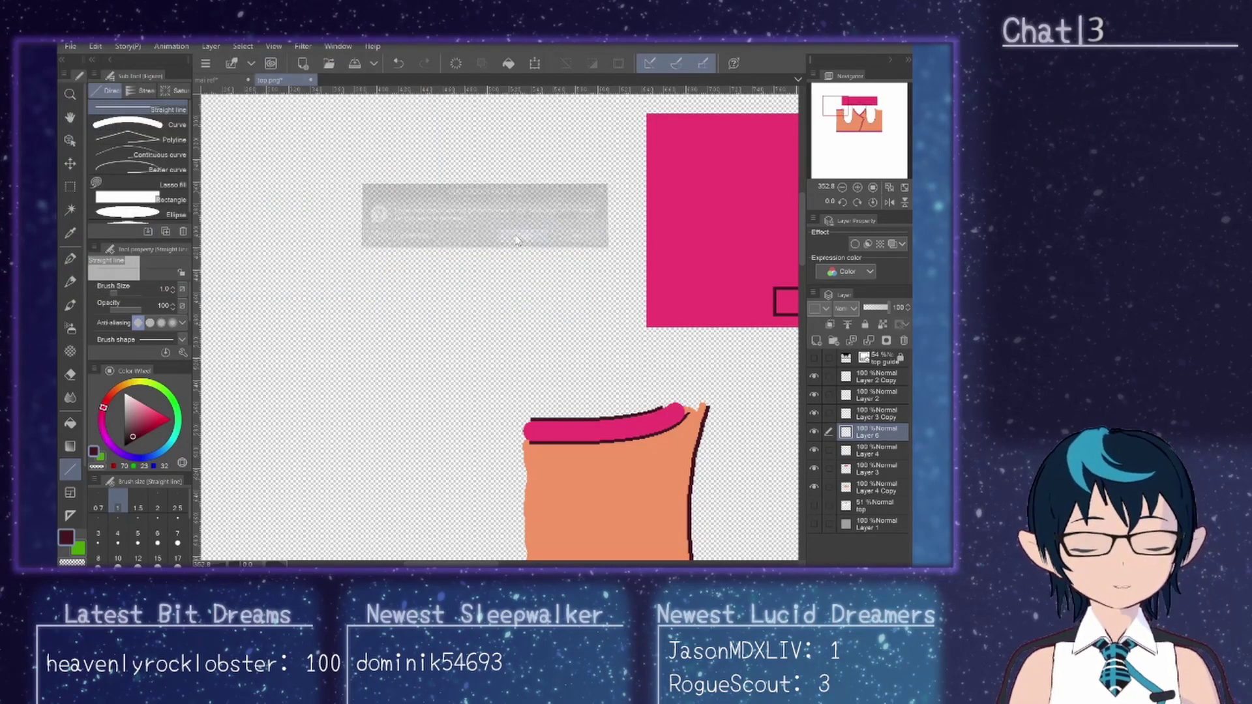
Step: Switch to the avatar's Texture Editor and load the top image into the long-sleeve dress's default texture layer
key("alt+Tab")
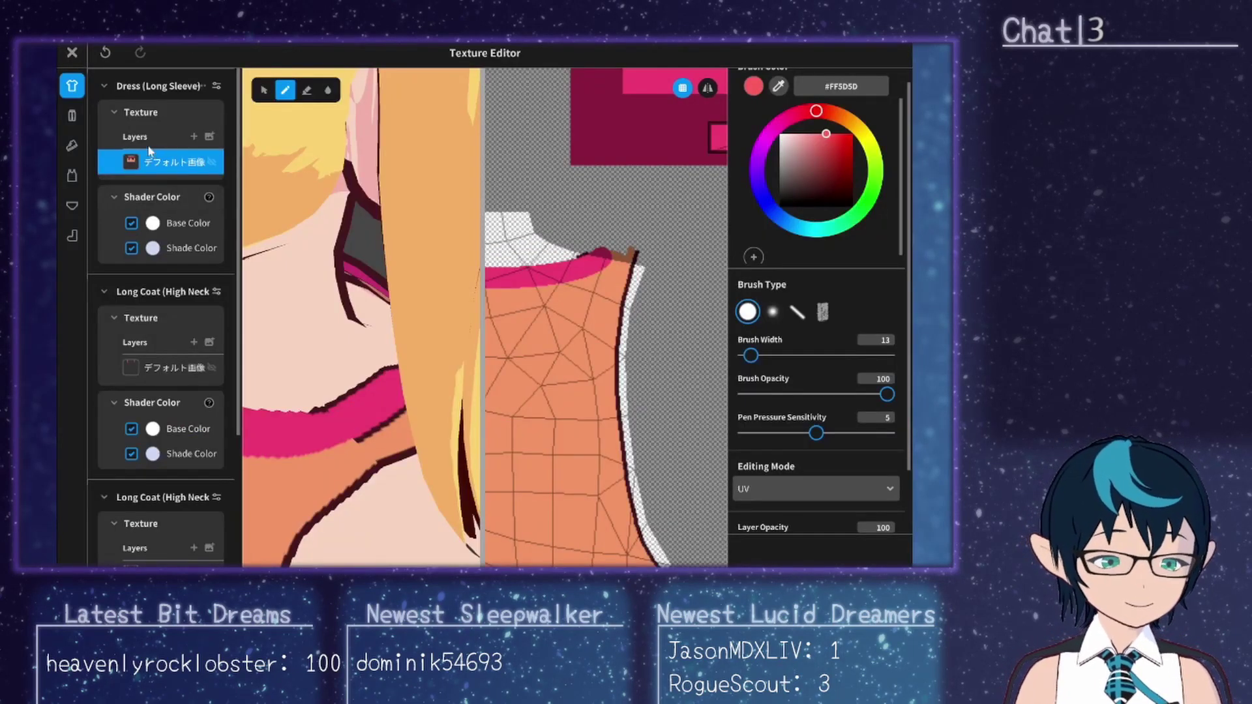
right_click(158, 163)
left_click(193, 156)
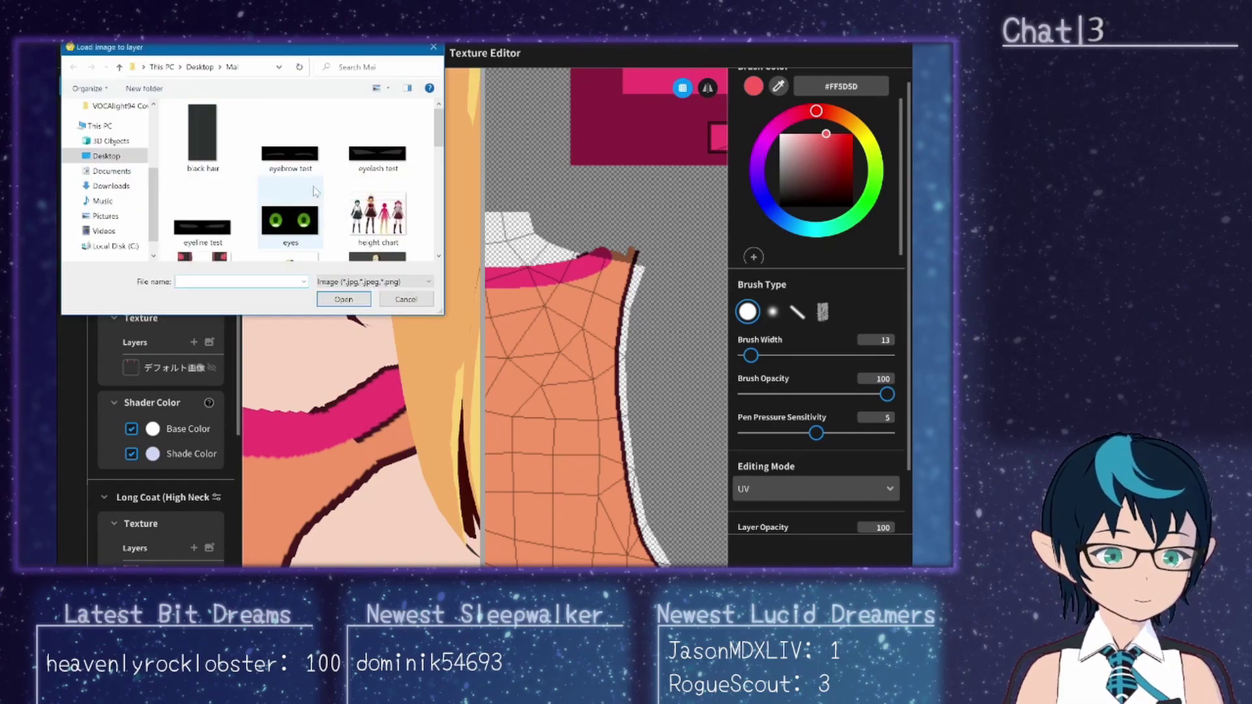
left_click(377, 143)
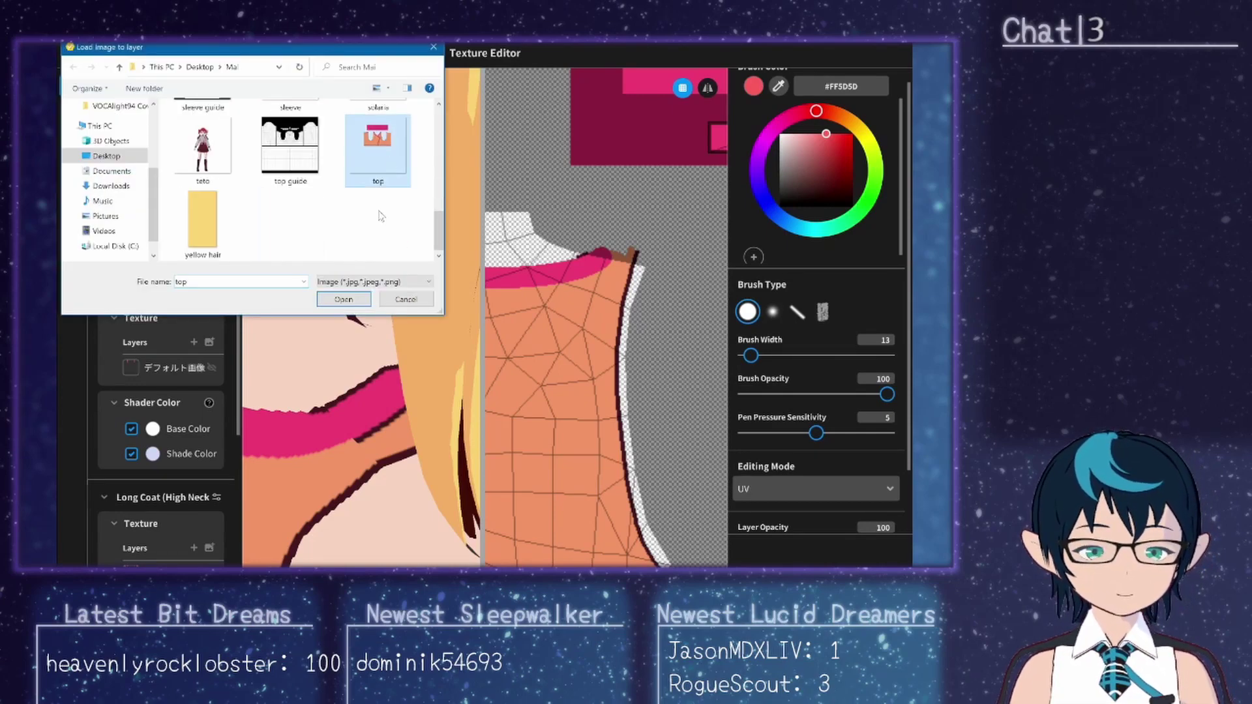
left_click(346, 300)
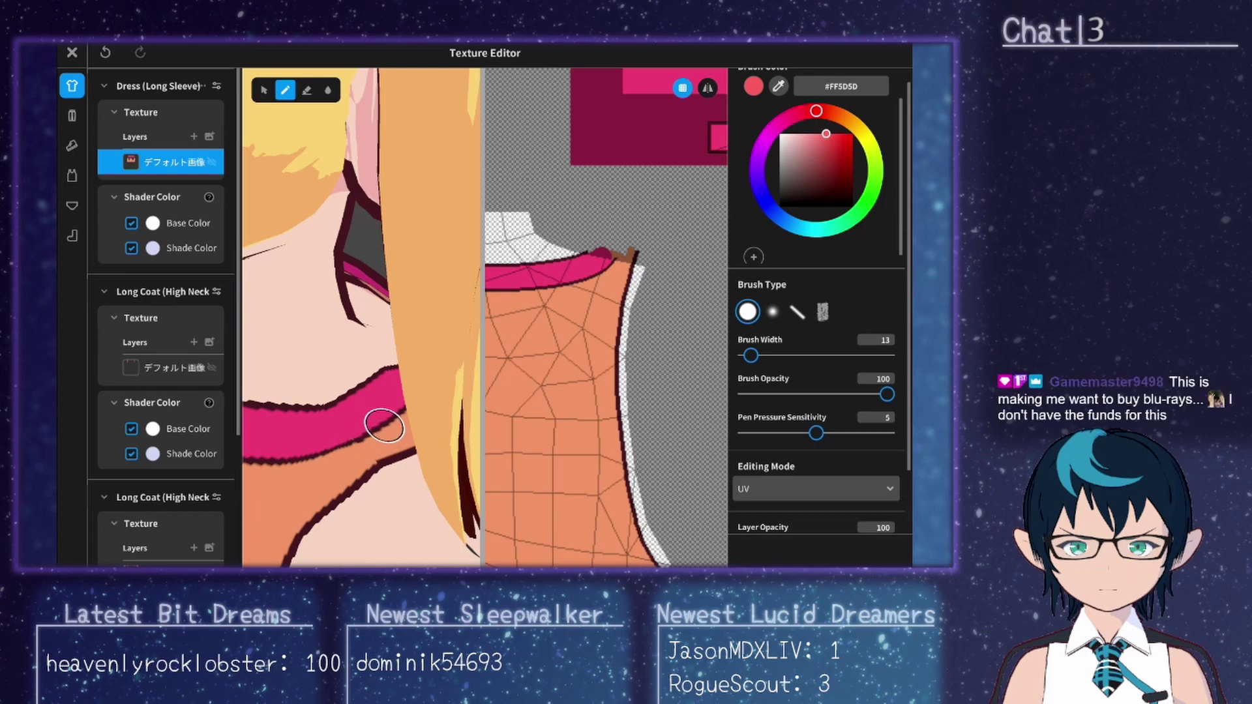
Step: Switch back to Clip Studio Paint and, on Layer 4, extend the trim's shoulder end to its lower outline with the sampled pink using the G-pen
key("alt+Tab")
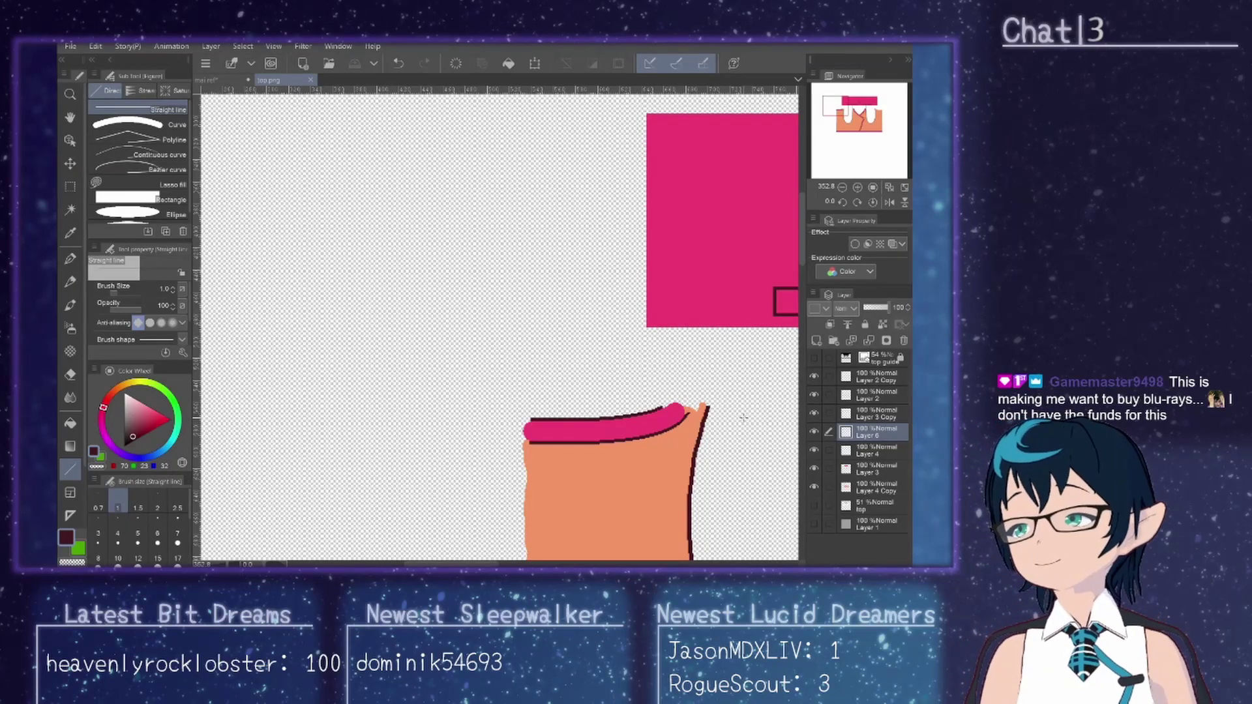
left_click(885, 451)
scroll(728, 429, "up", 3)
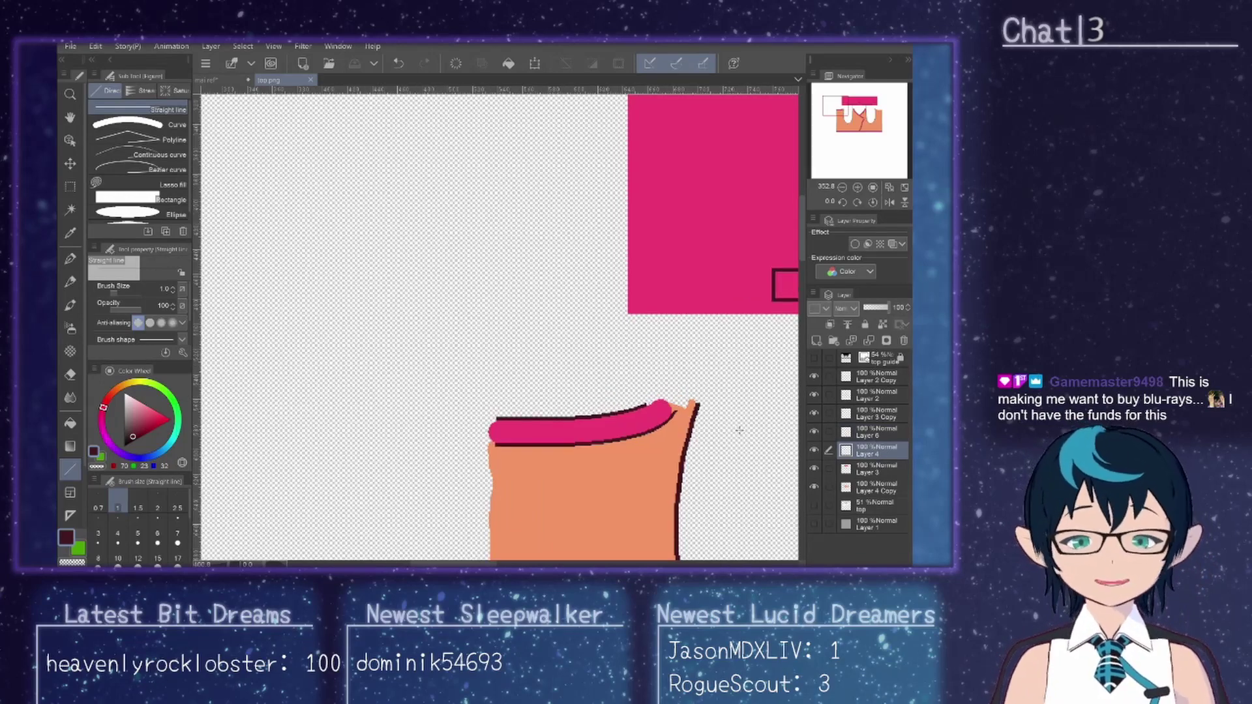
scroll(658, 401, "up", 3)
left_click(71, 233)
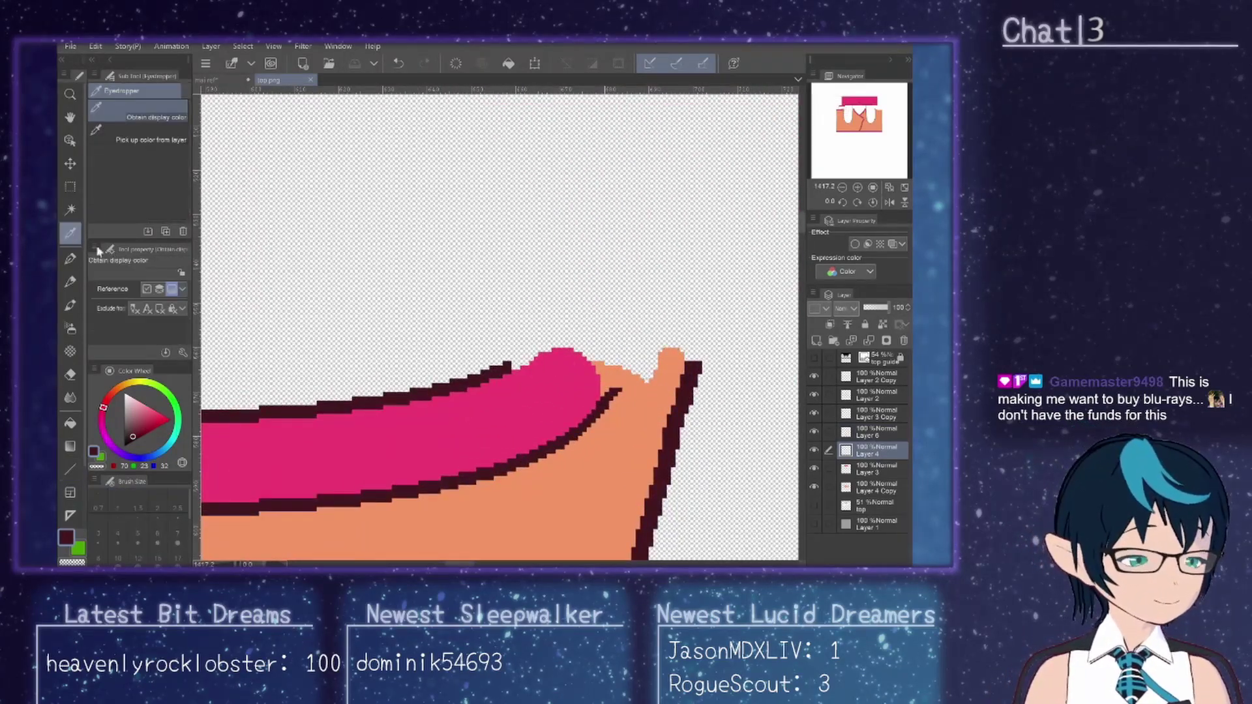
left_click(555, 404)
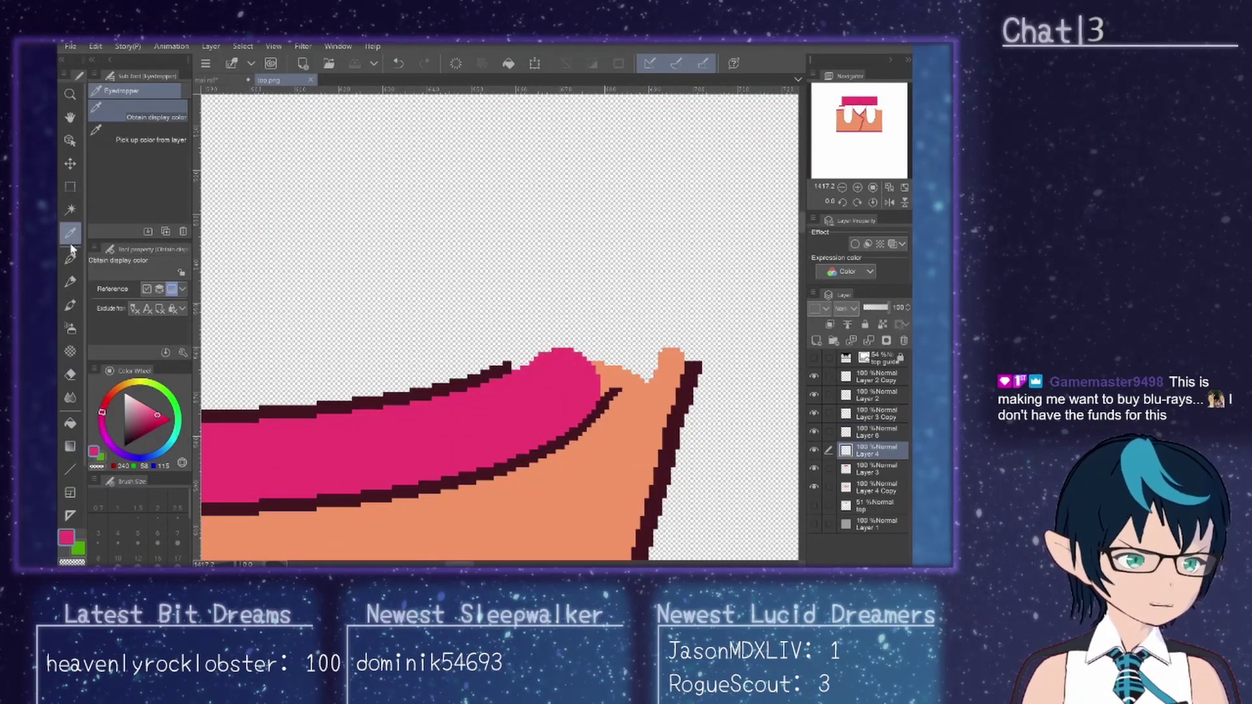
left_click(71, 259)
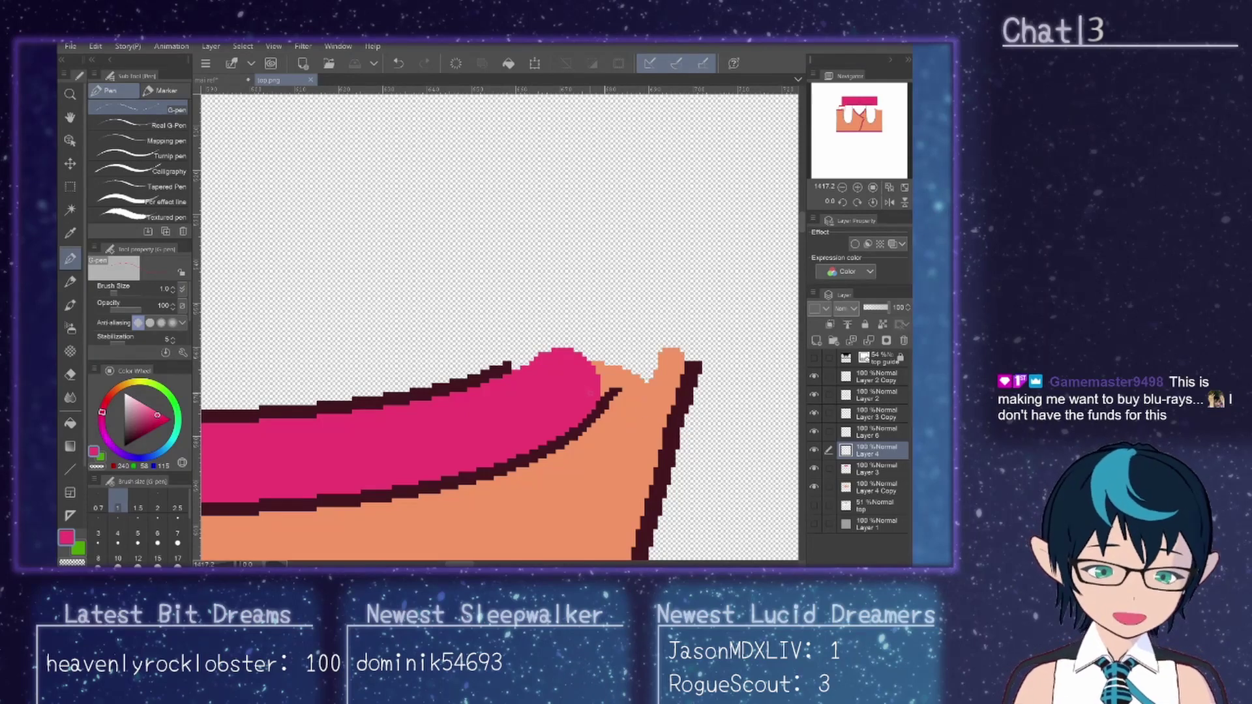
left_click_drag(603, 398, 610, 389)
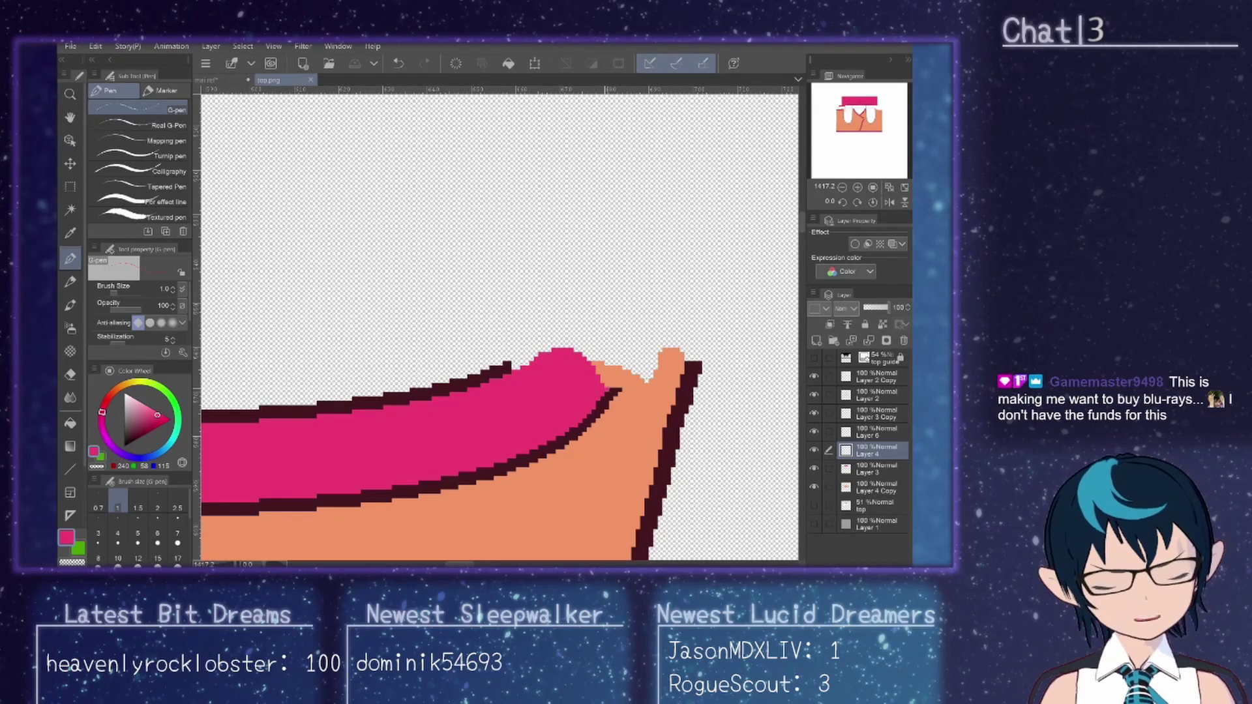
left_click(608, 383)
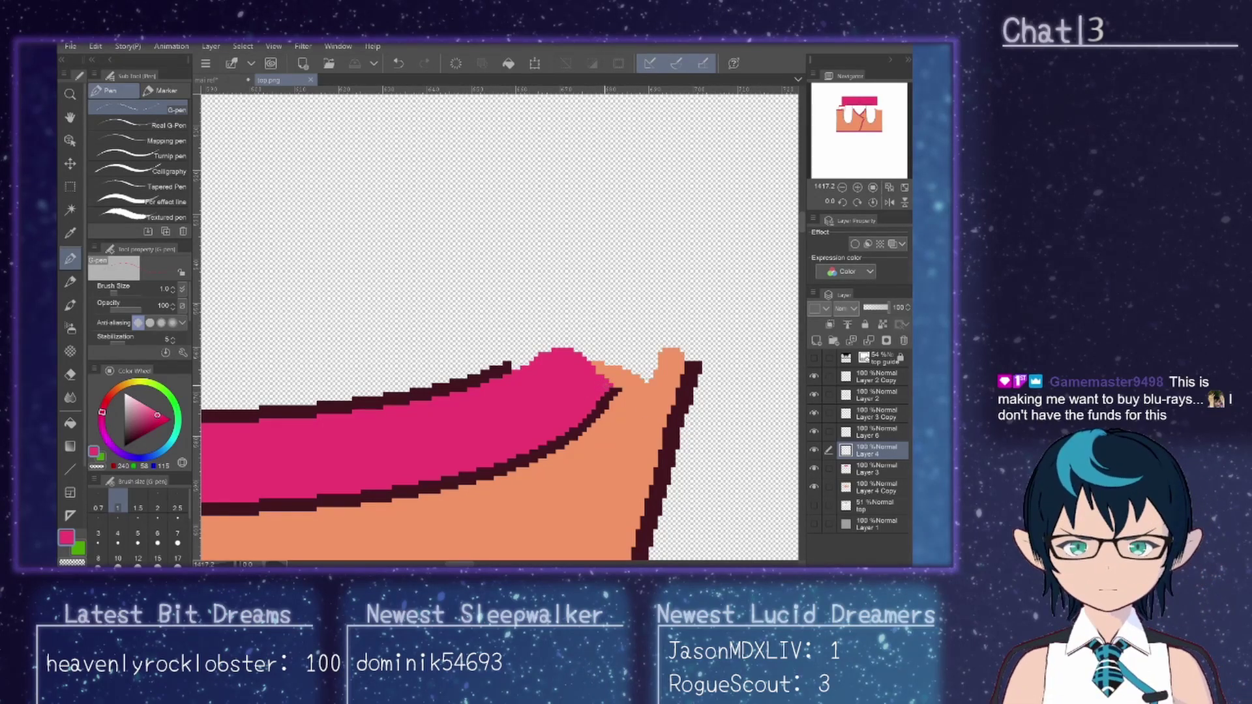
left_click_drag(613, 389, 589, 356)
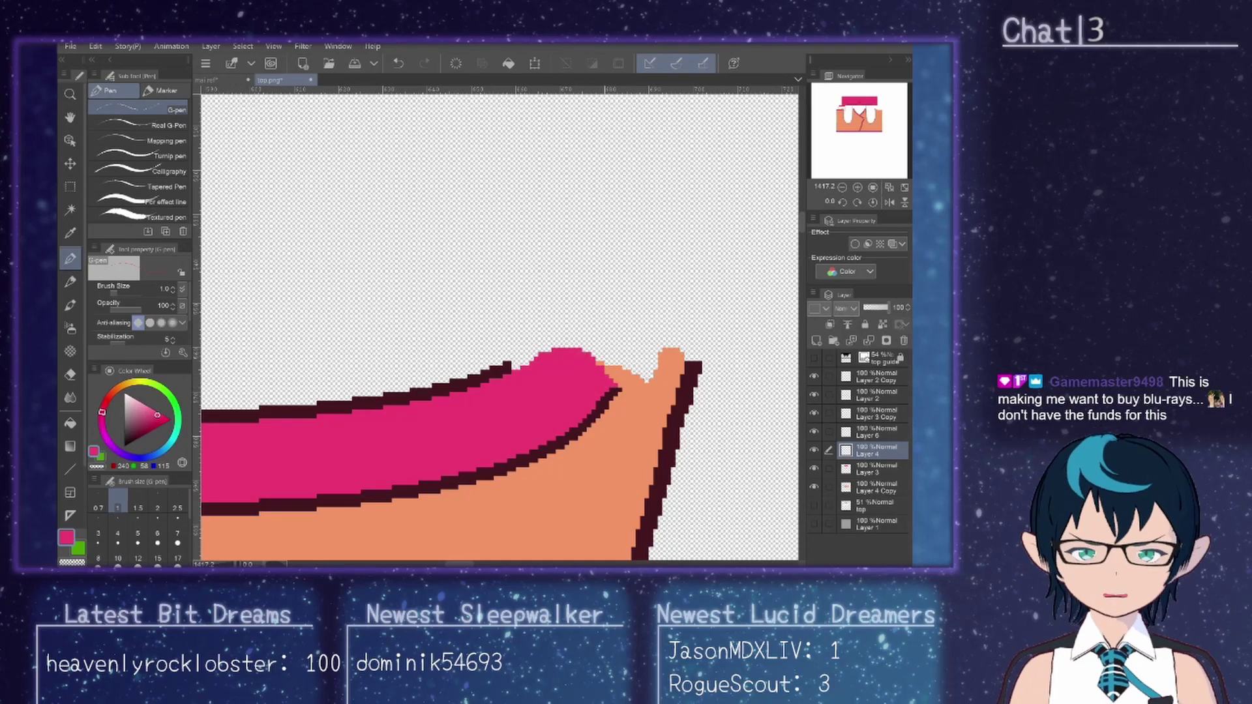
Step: On Layer 6, sample the dark maroon and extend the trim's lower outline slightly at its shoulder end, undoing the stray line
left_click(873, 432)
left_click(814, 432)
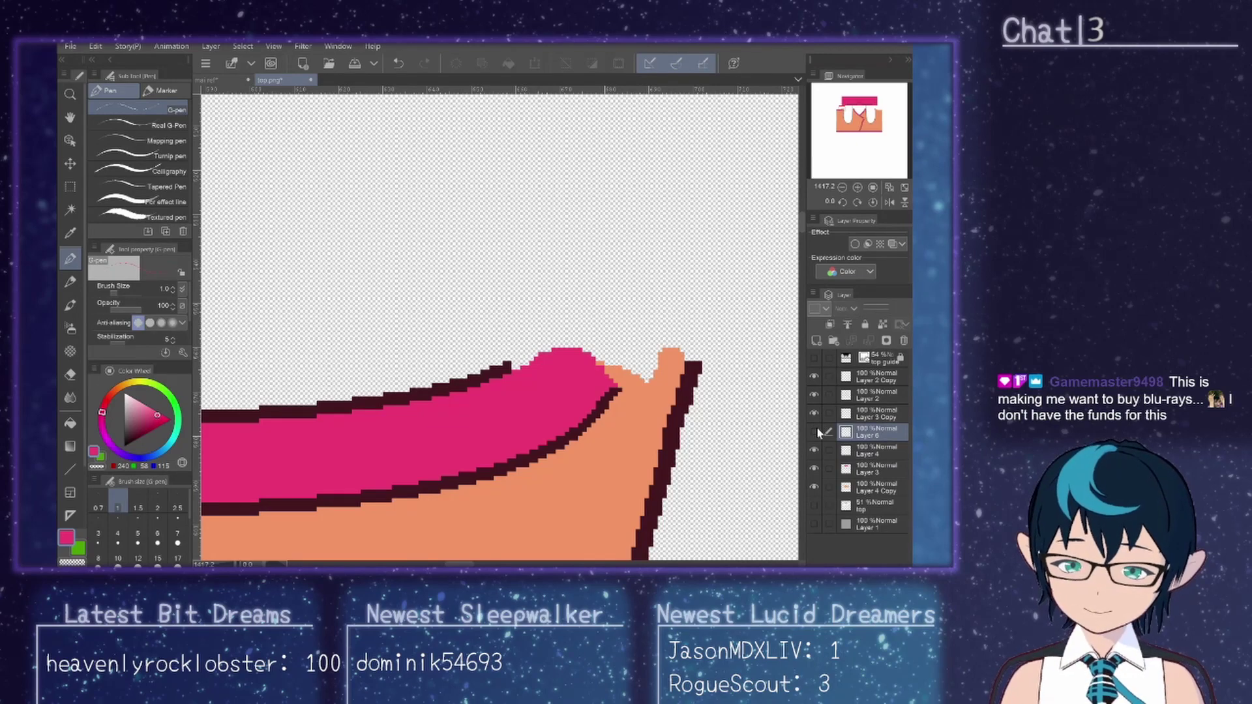
left_click(814, 432)
key("i")
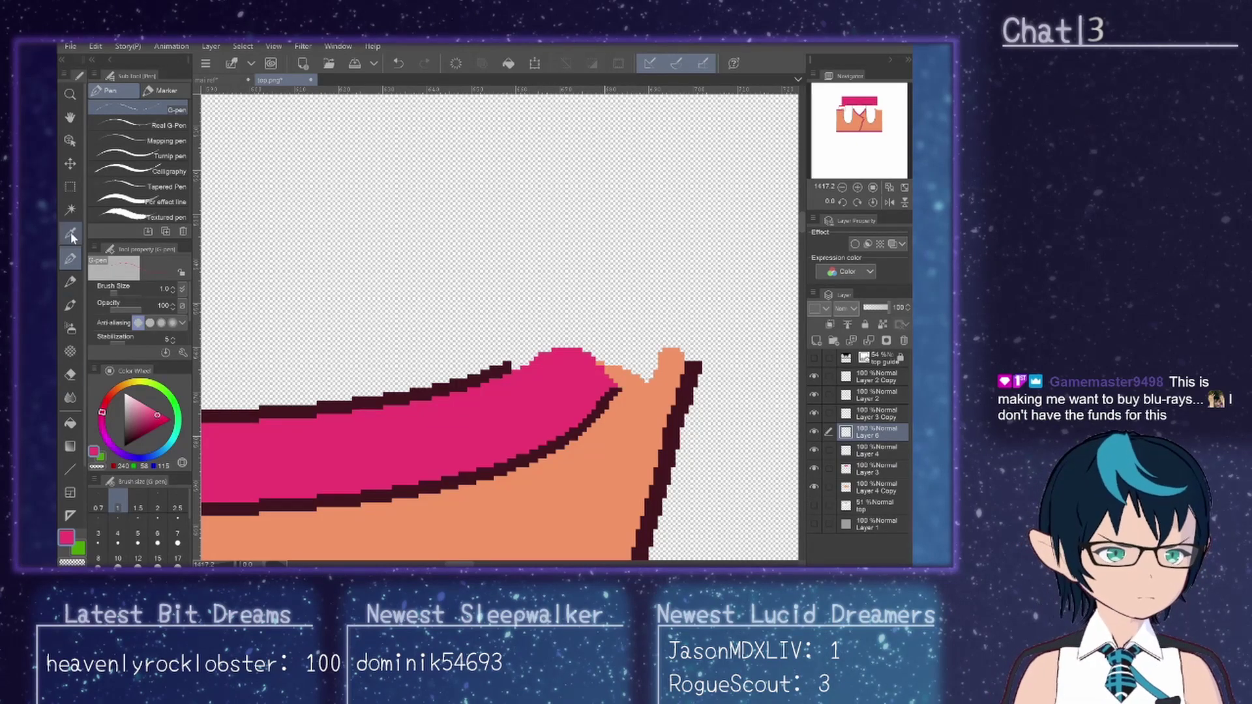
left_click(578, 433)
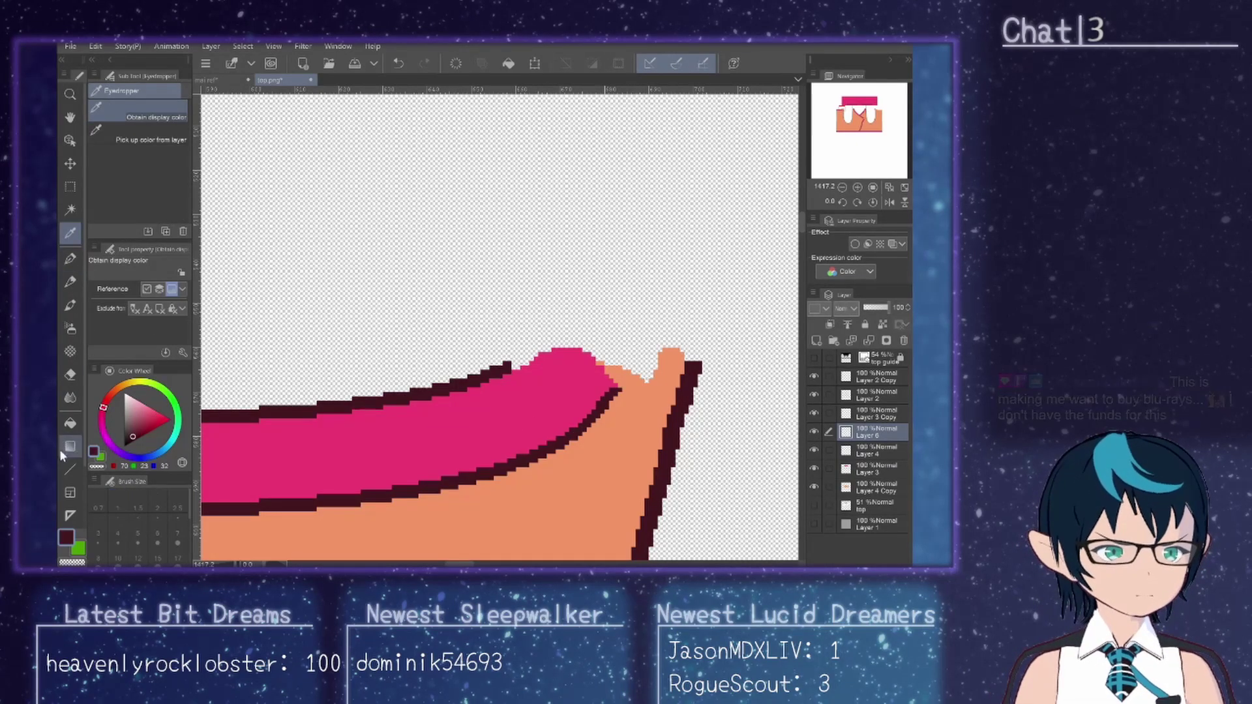
key("u")
scroll(662, 349, "up", 3)
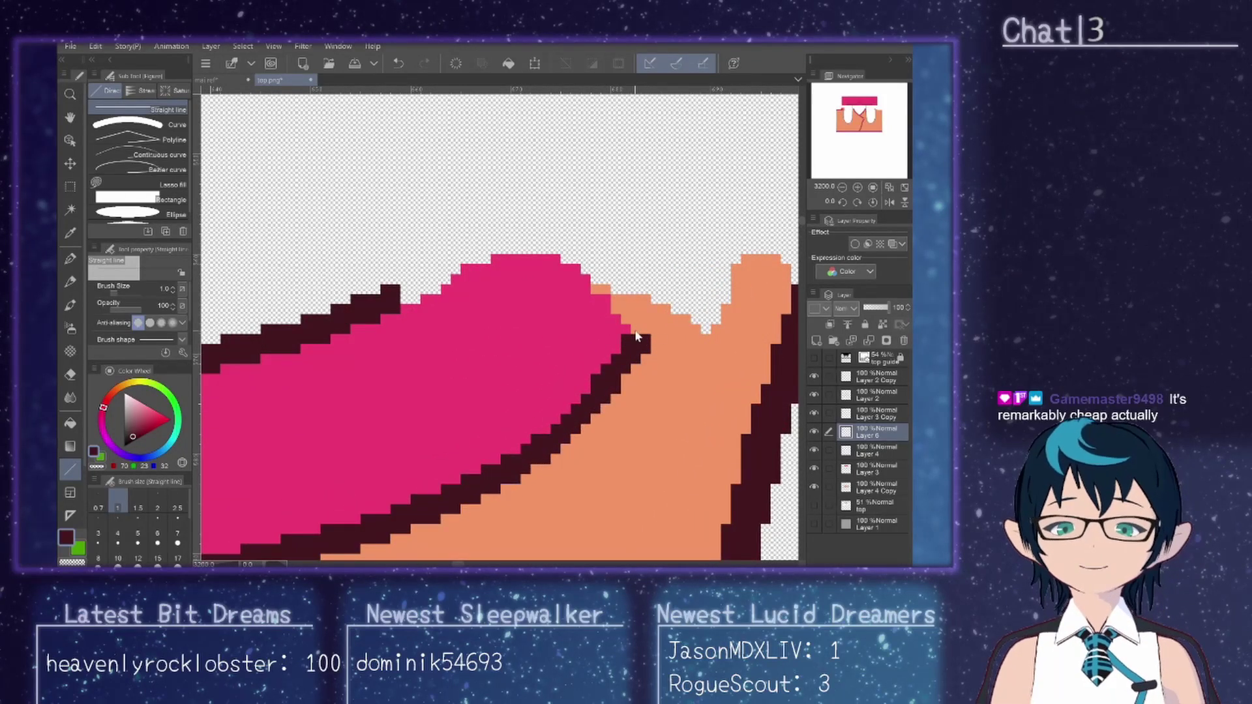
key("ctrl+z")
left_click(653, 338)
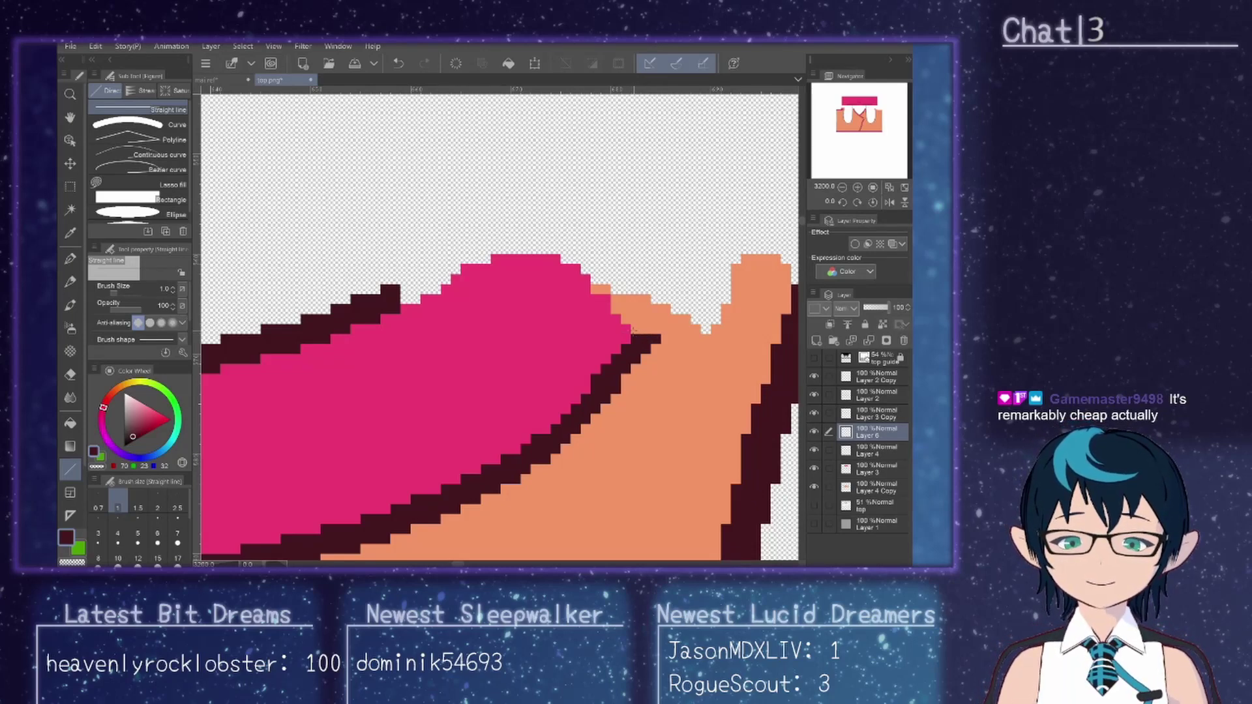
mouse_move(638, 333)
left_mouse_down()
mouse_move(657, 326)
mouse_move(641, 332)
left_mouse_up()
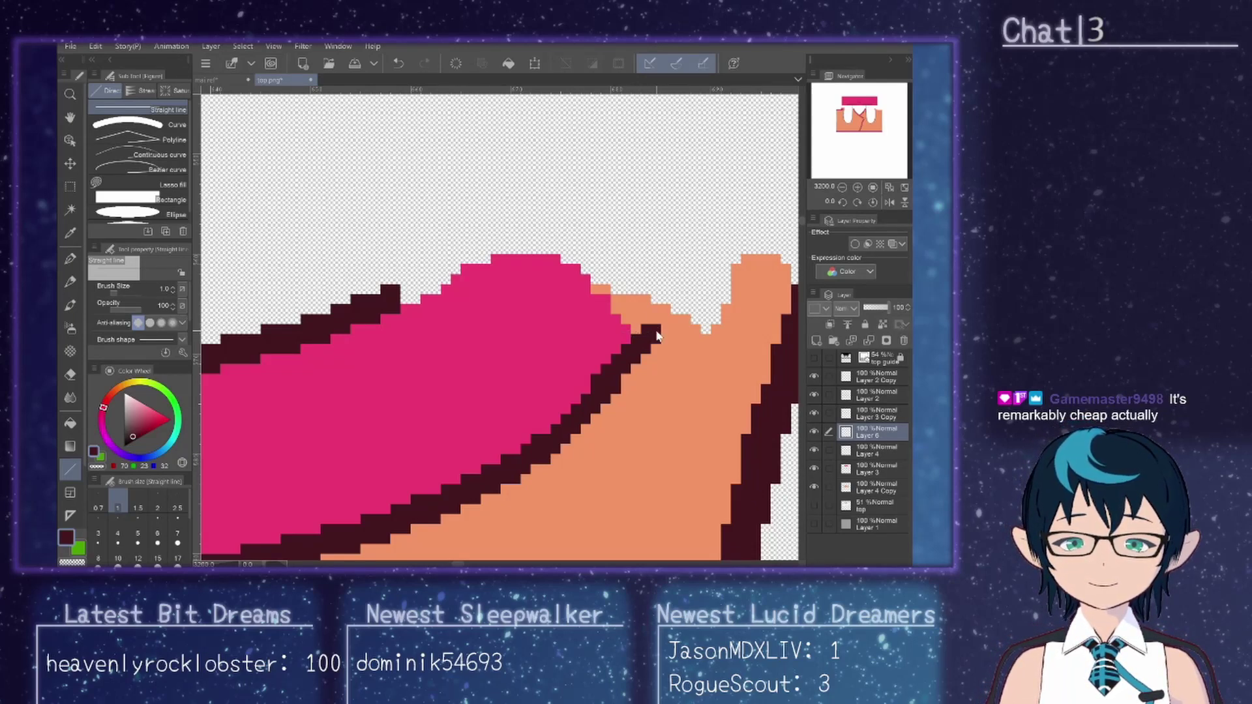
key("ctrl+z")
Step: Save the touched-up shoulder trim over the existing top.png file
left_click(70, 47)
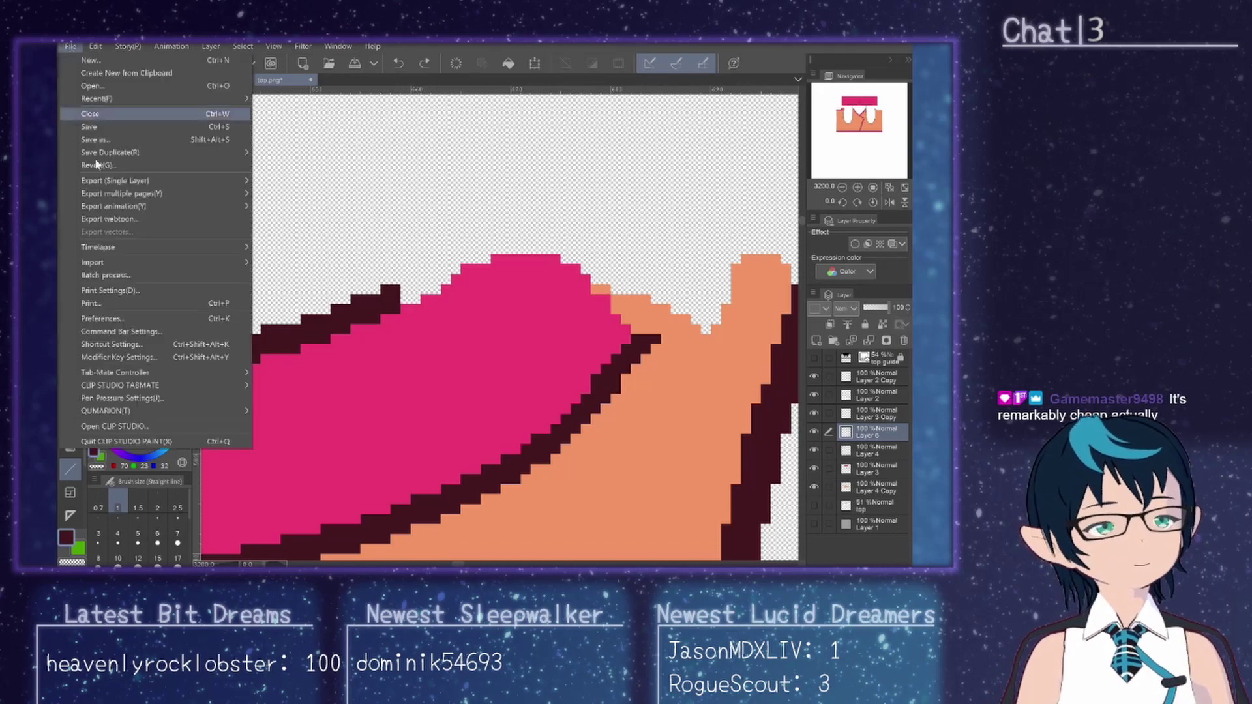
left_click(98, 141)
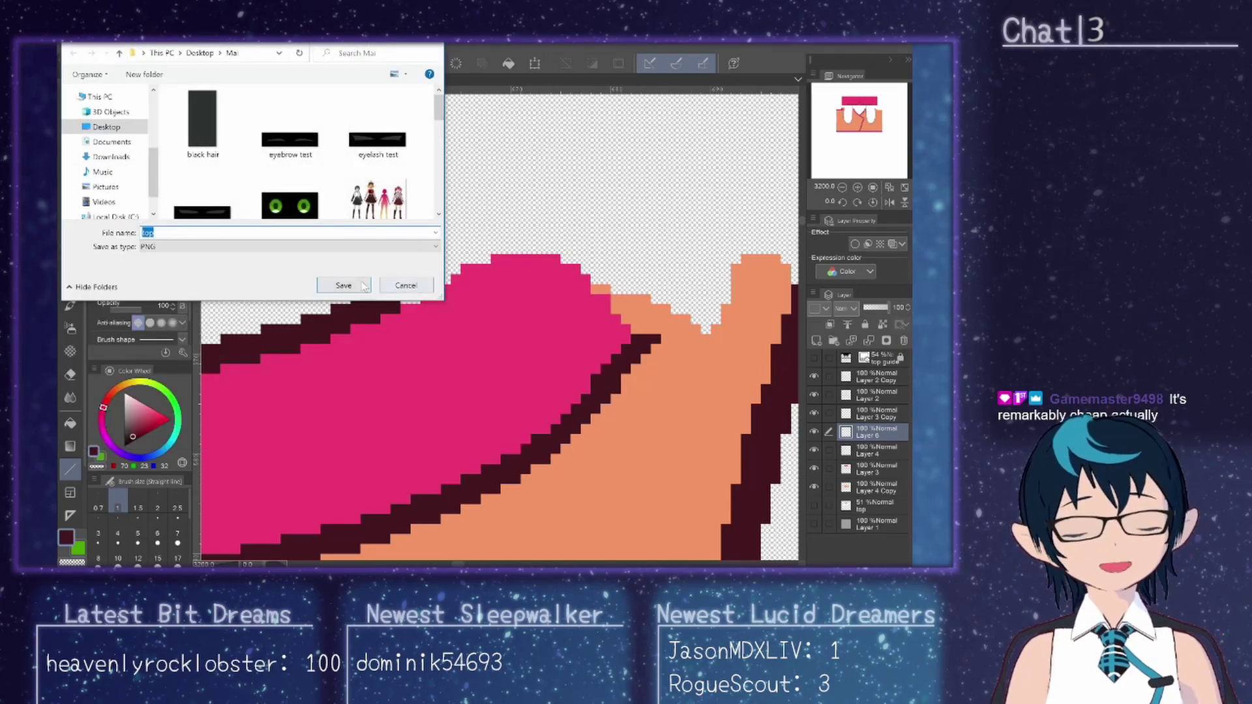
left_click(364, 287)
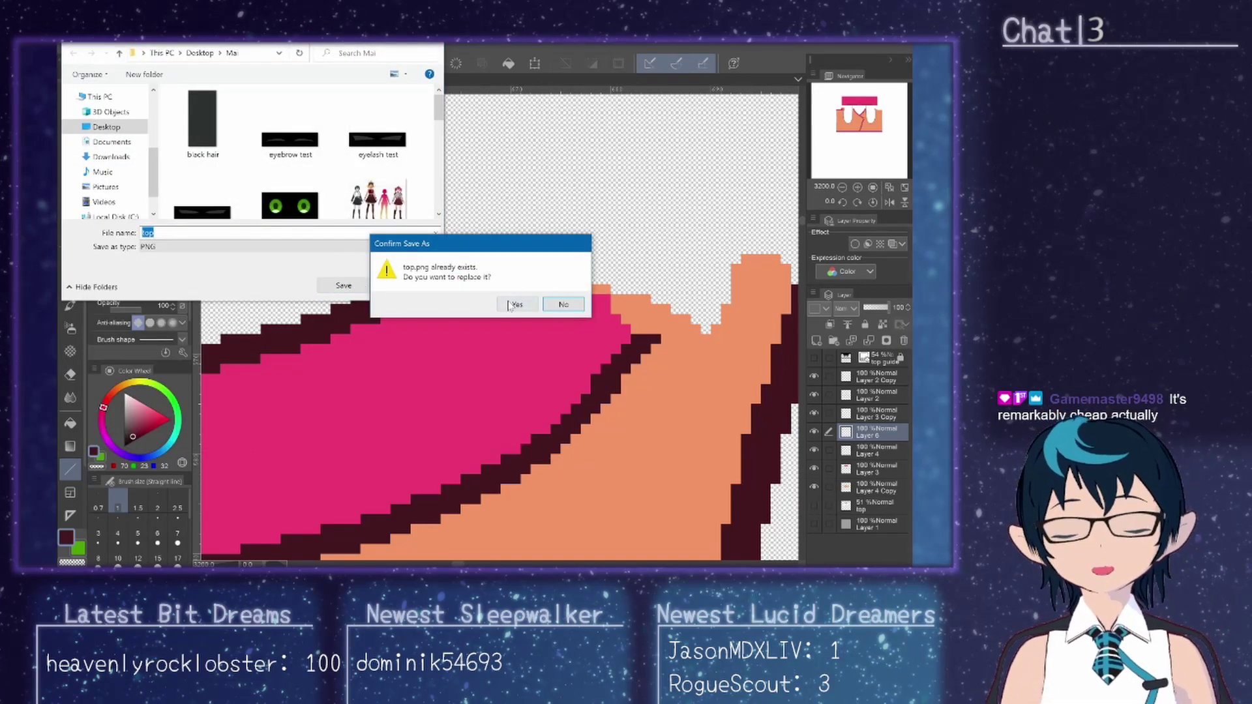
left_click(512, 304)
left_click(525, 235)
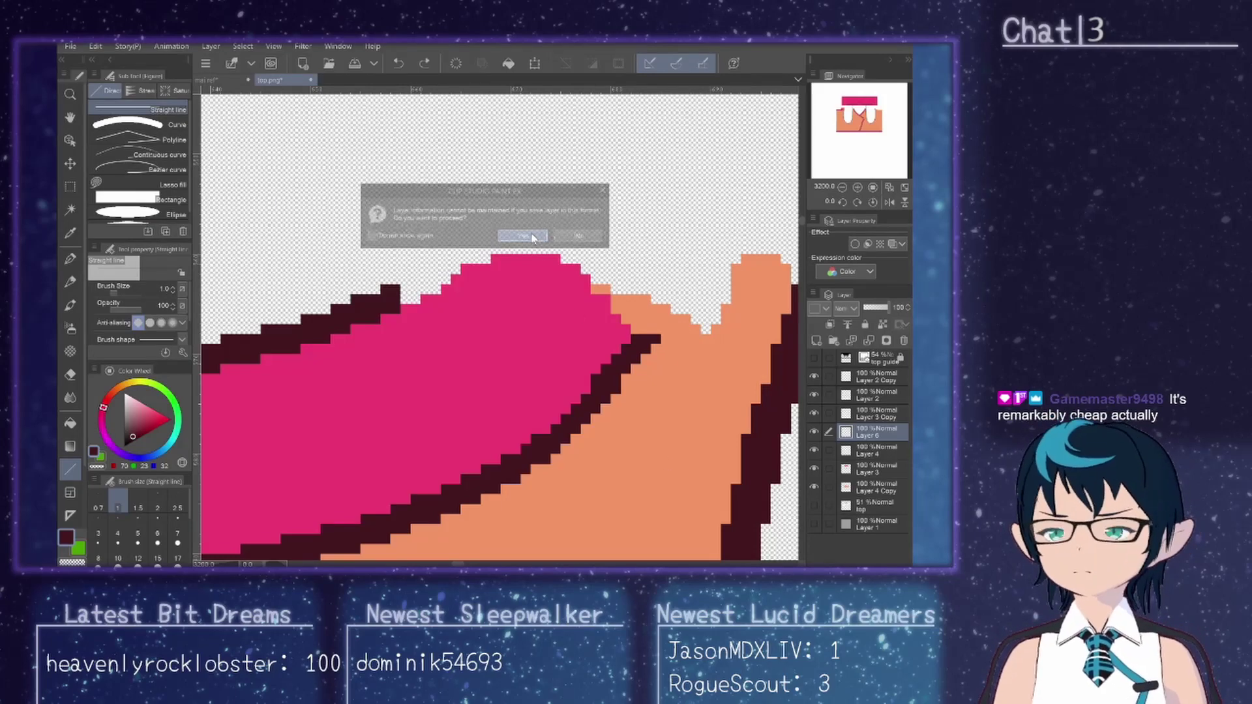
Step: Switch to the Texture Editor, reload the top image into the dress's default layer and inspect the top on the avatar
key("alt+Tab")
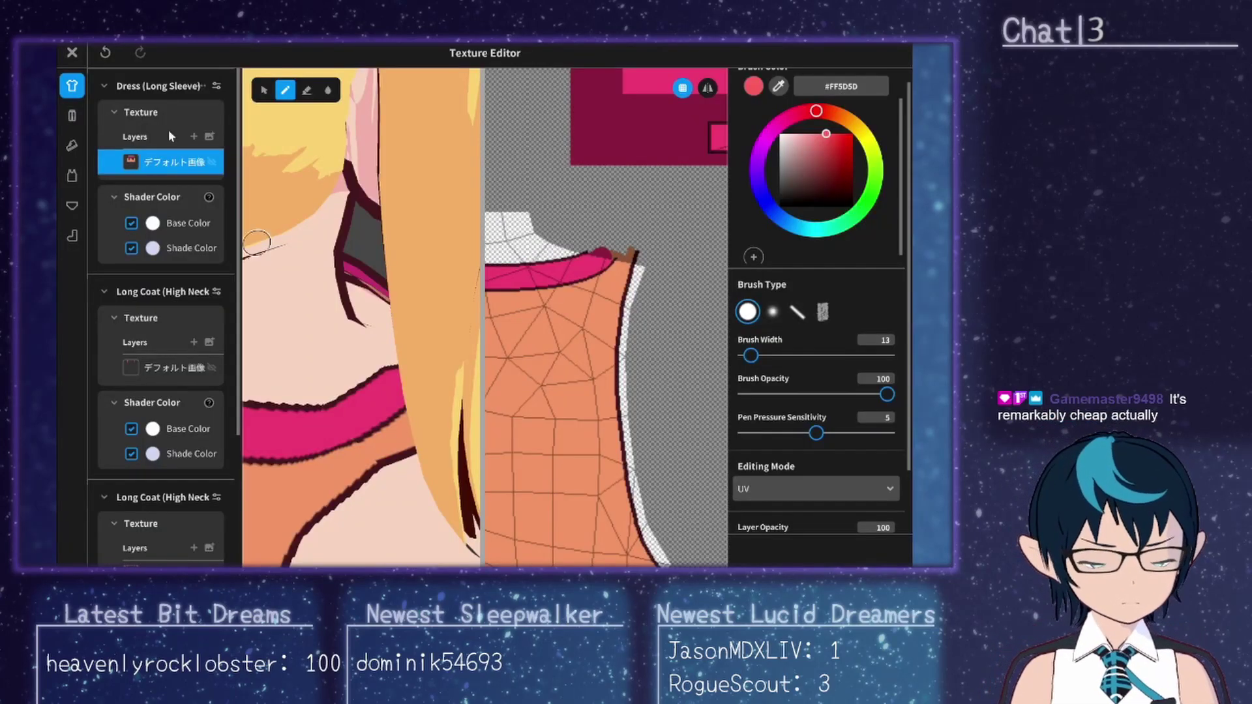
right_click(146, 162)
left_click(177, 150)
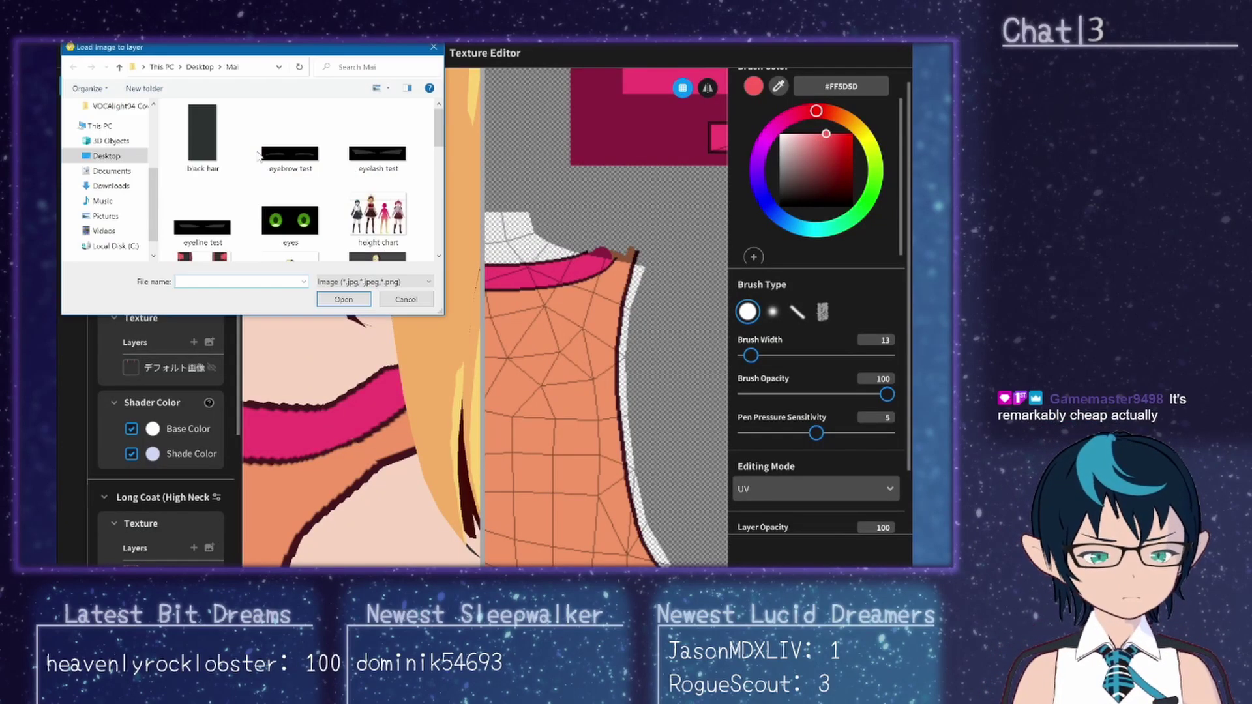
left_click(378, 148)
left_click(343, 299)
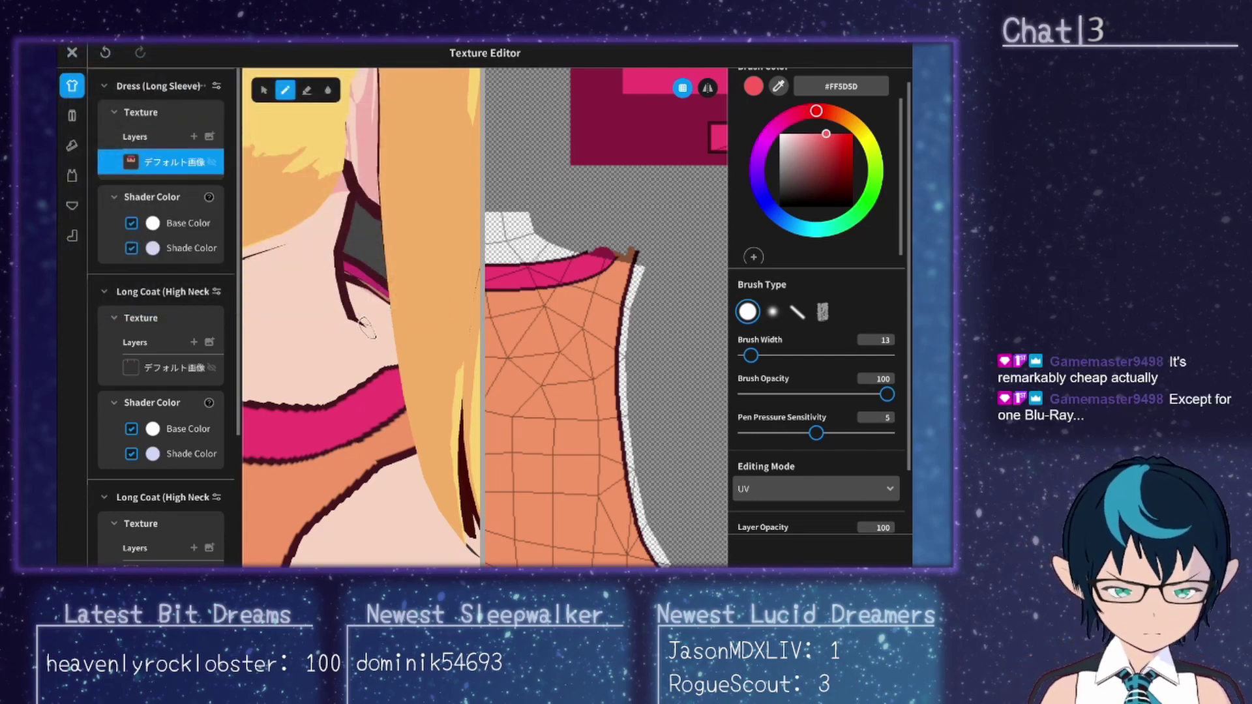
scroll(367, 326, "down", 5)
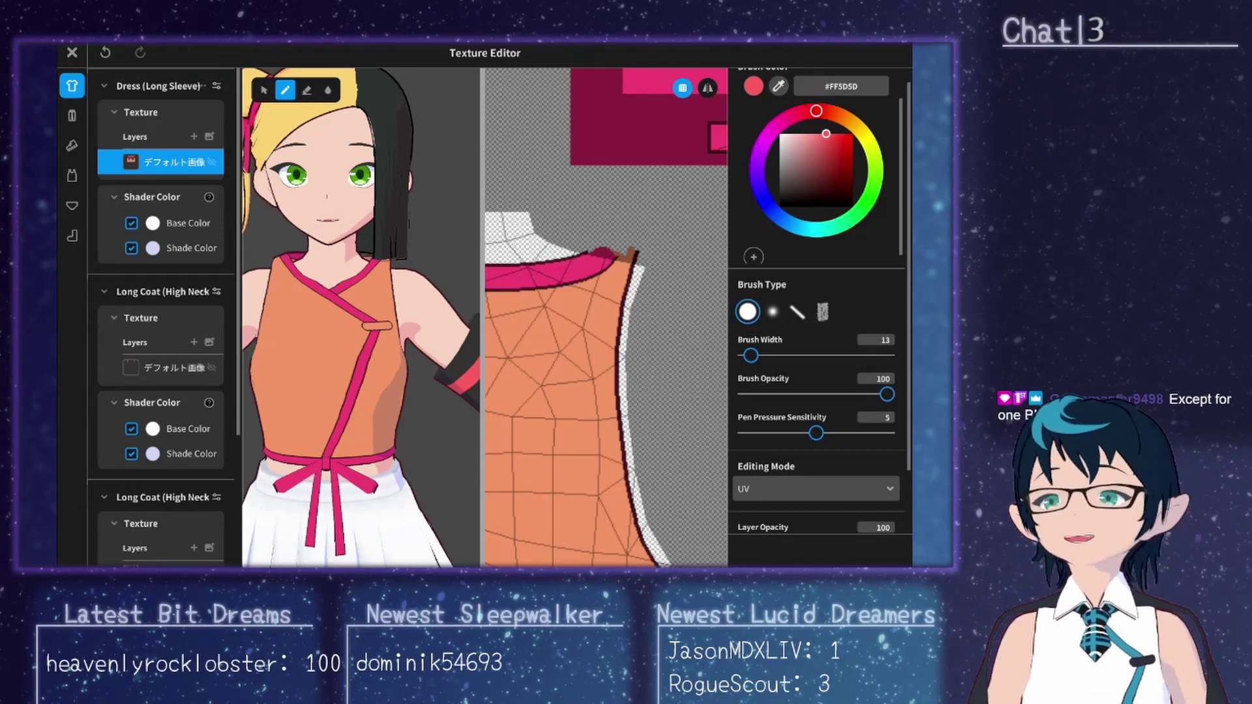
Step: Switch to Clip Studio Paint and duplicate Layer 4, which holds the pink shoulder trim
key("alt+Tab")
scroll(580, 347, "down", 10)
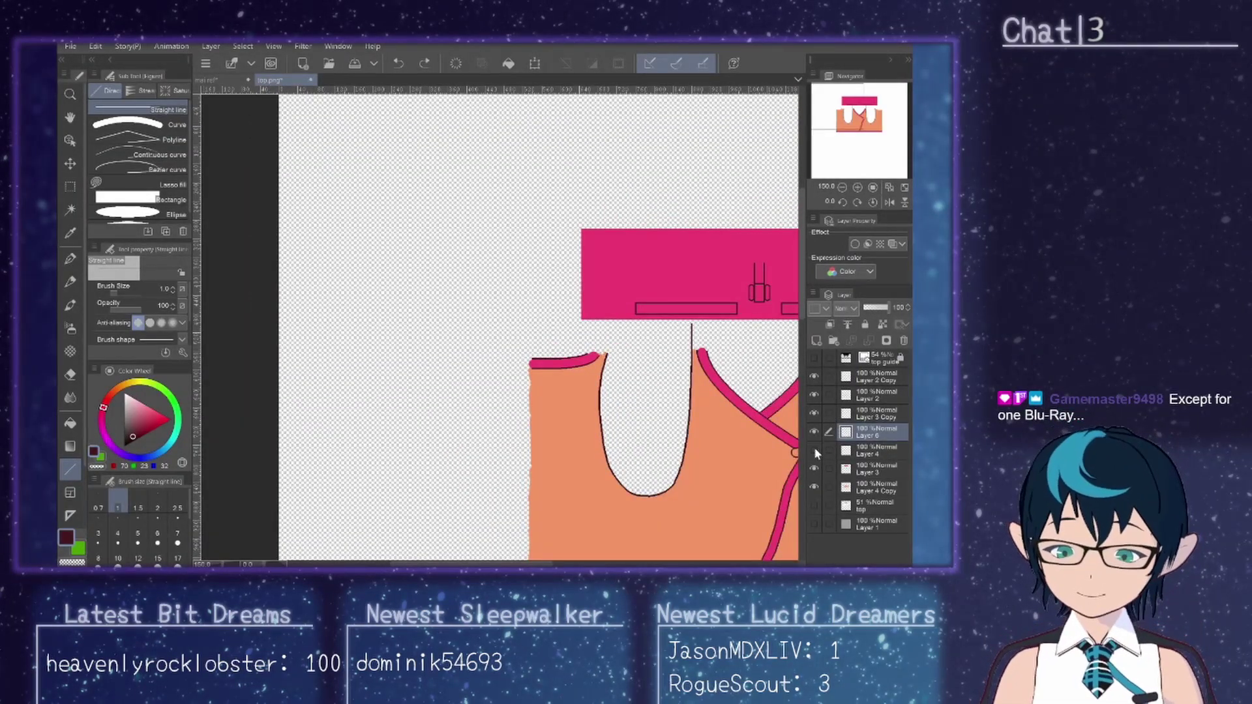
left_click(815, 446)
left_click(815, 446)
left_click(867, 452)
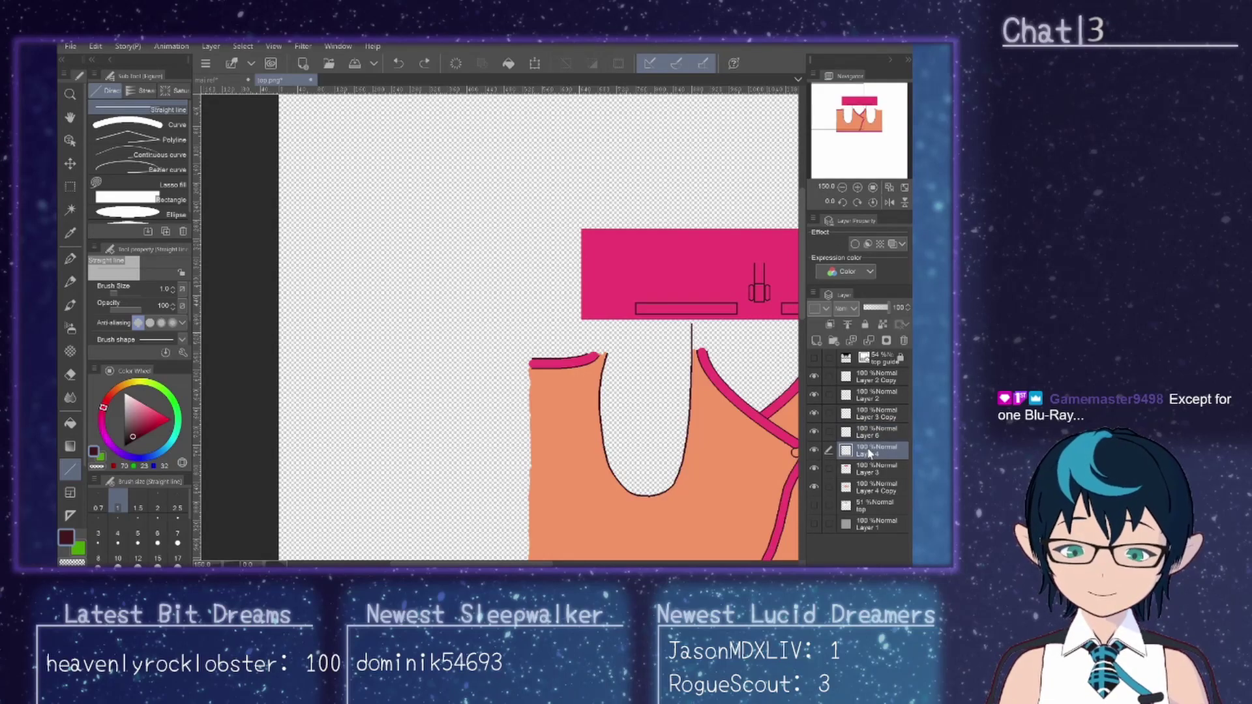
right_click(870, 451)
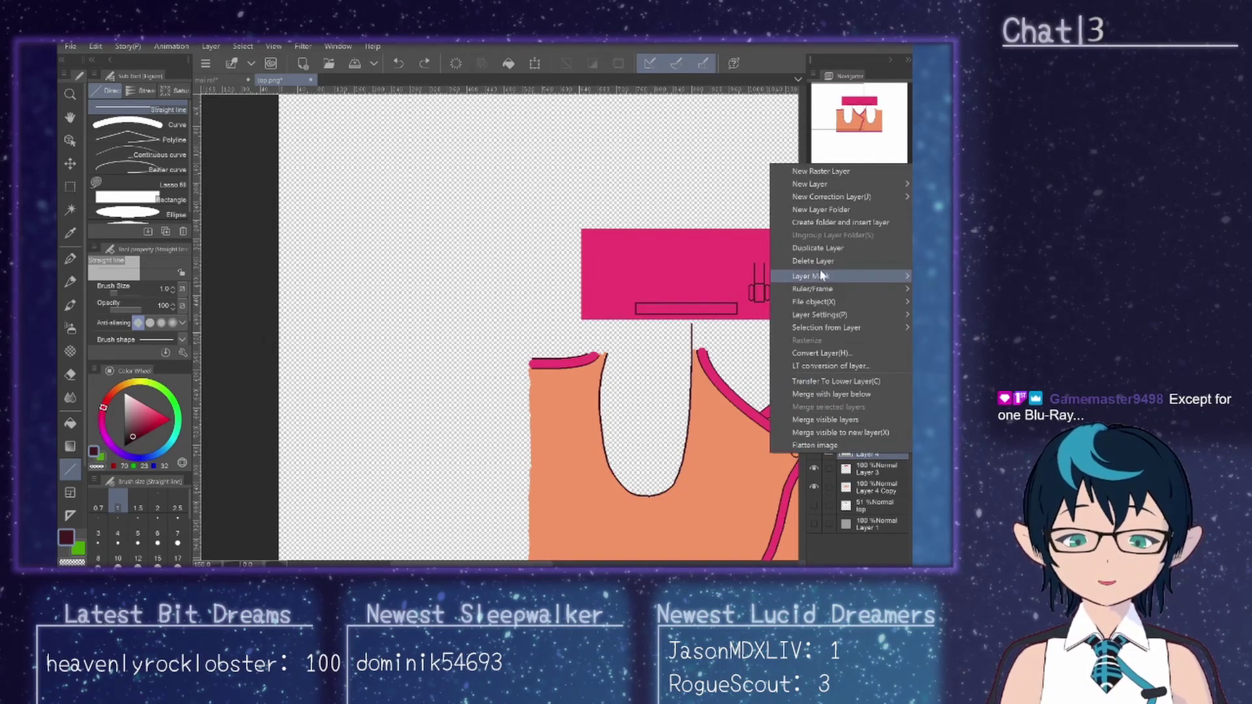
left_click(818, 249)
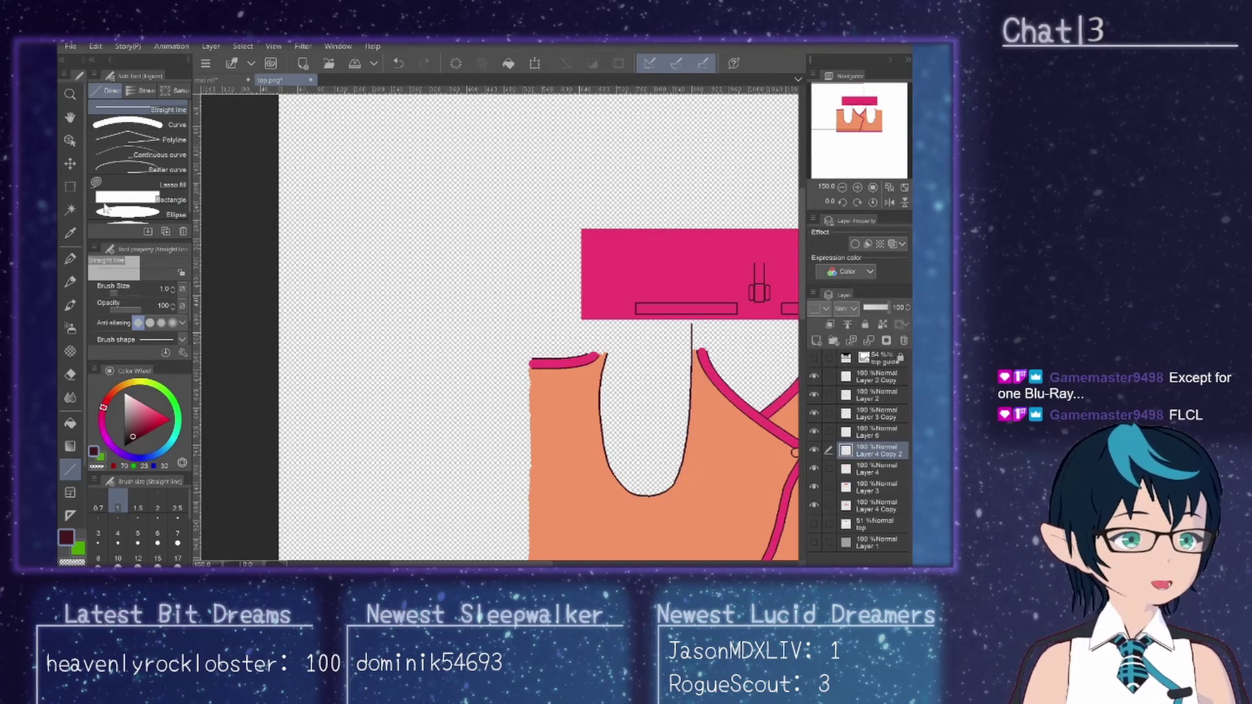
Step: On the copied layer, make a rectangular selection and paint short dark G-pen marks at size 50 on both side edges of the canvas
key("m")
scroll(502, 326, "right", 2)
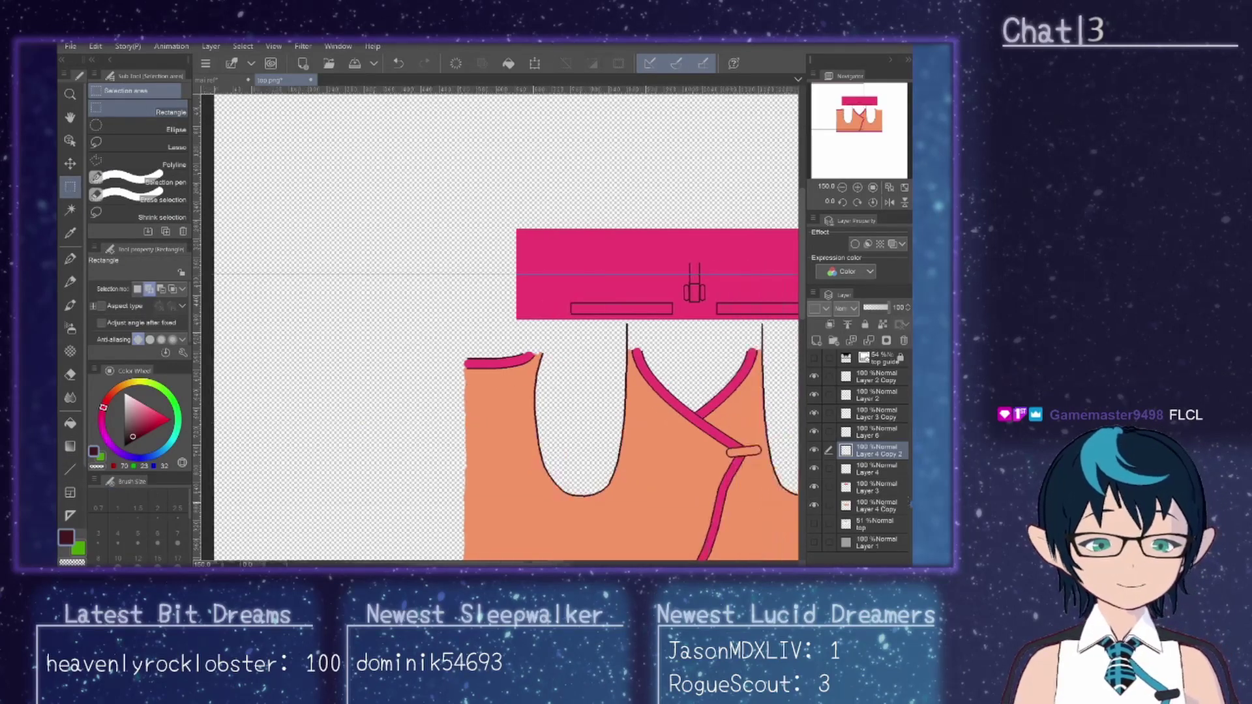
scroll(502, 326, "right", 5)
scroll(330, 346, "down", 5)
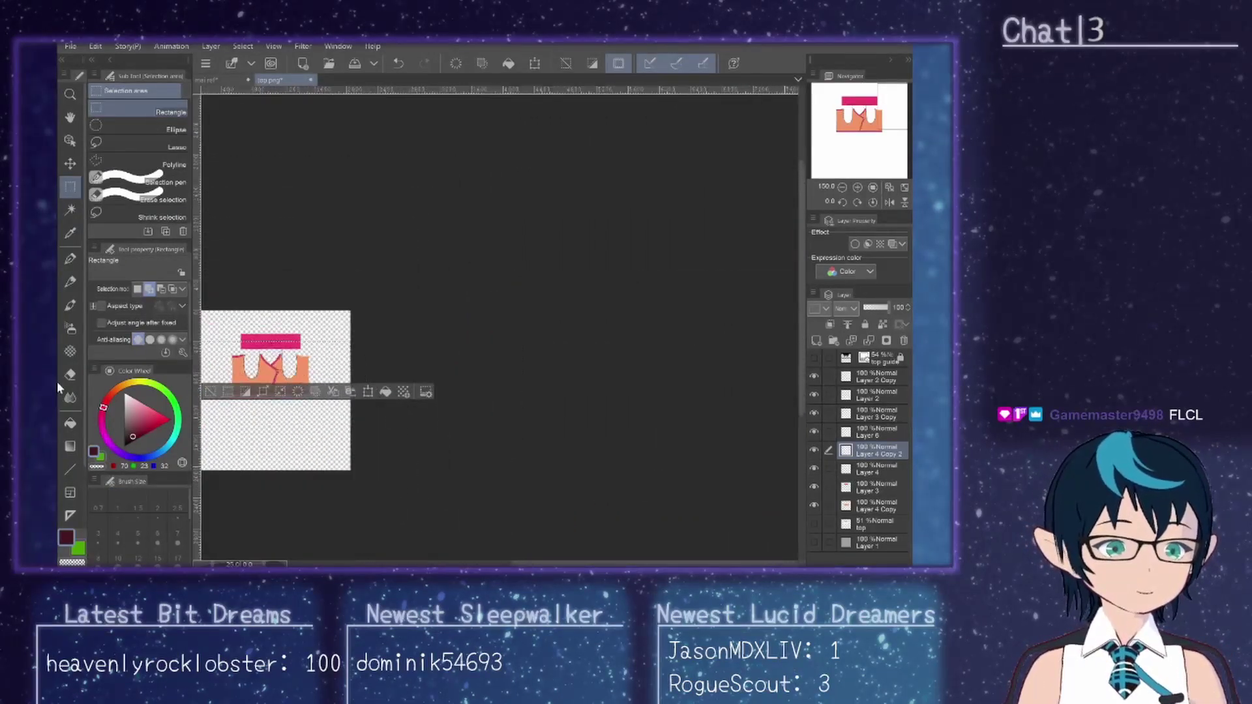
left_click(71, 258)
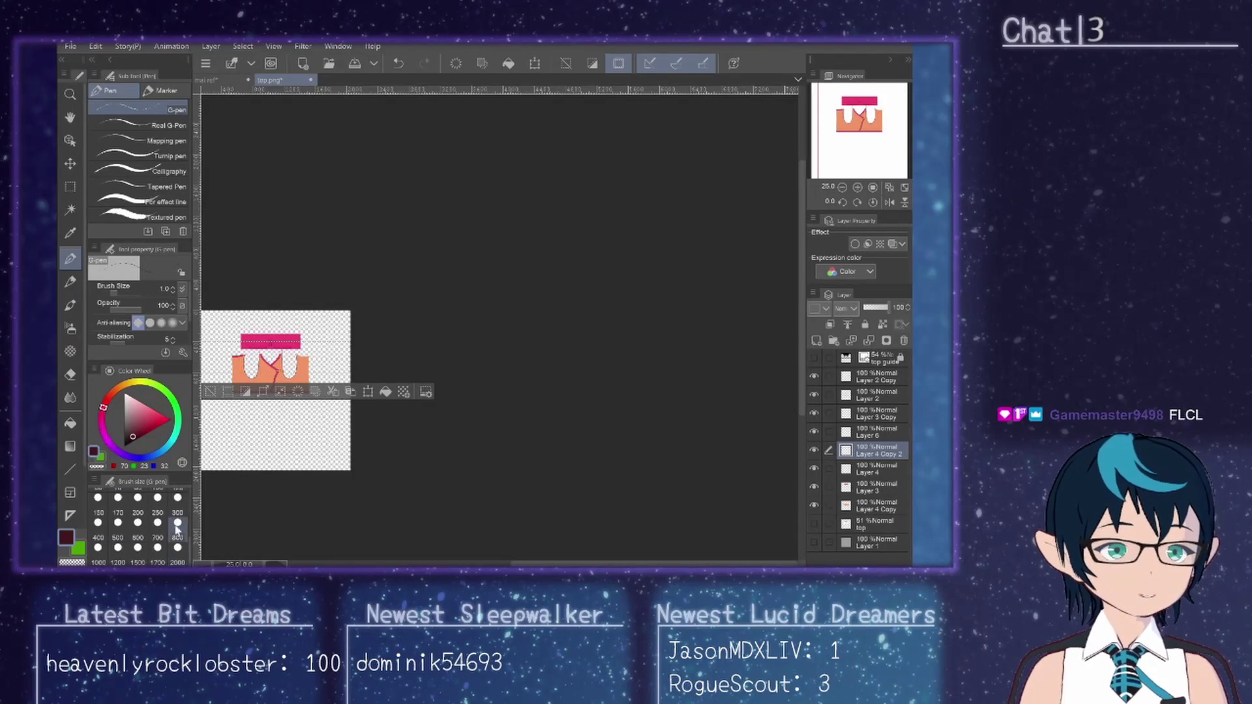
scroll(177, 525, "up", 2)
left_click(177, 514)
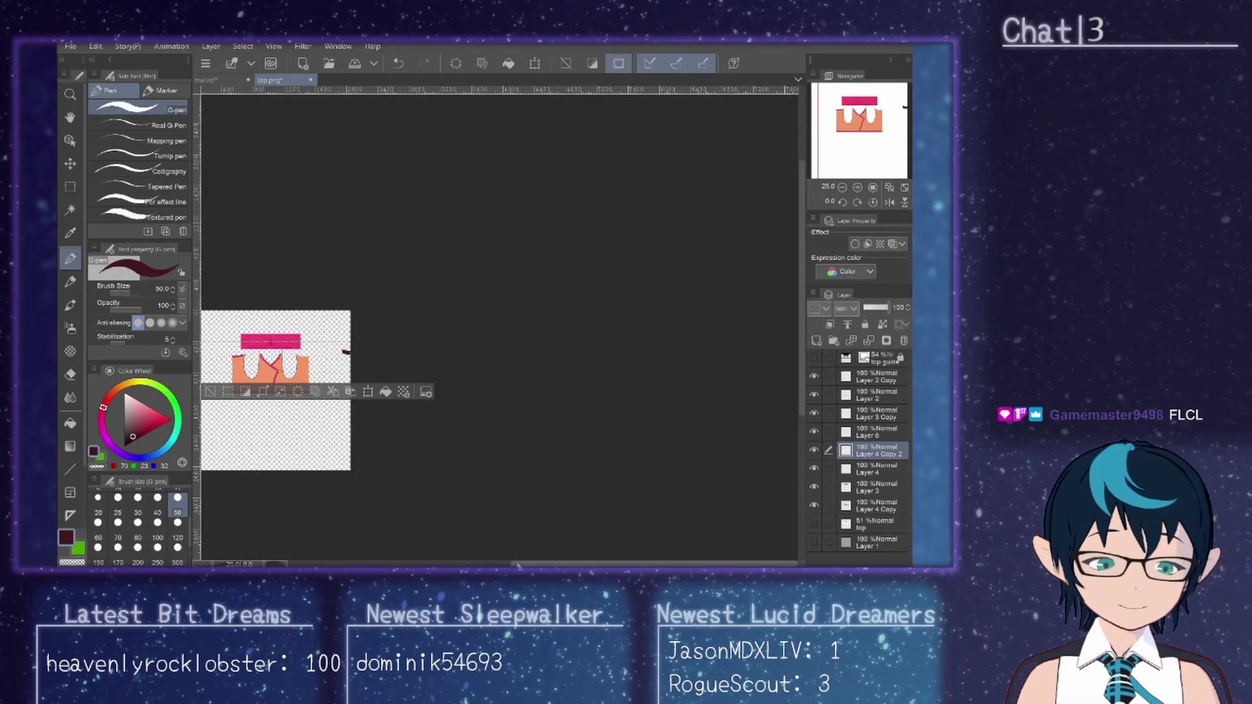
left_click_drag(499, 564, 429, 562)
left_click_drag(339, 353, 369, 361)
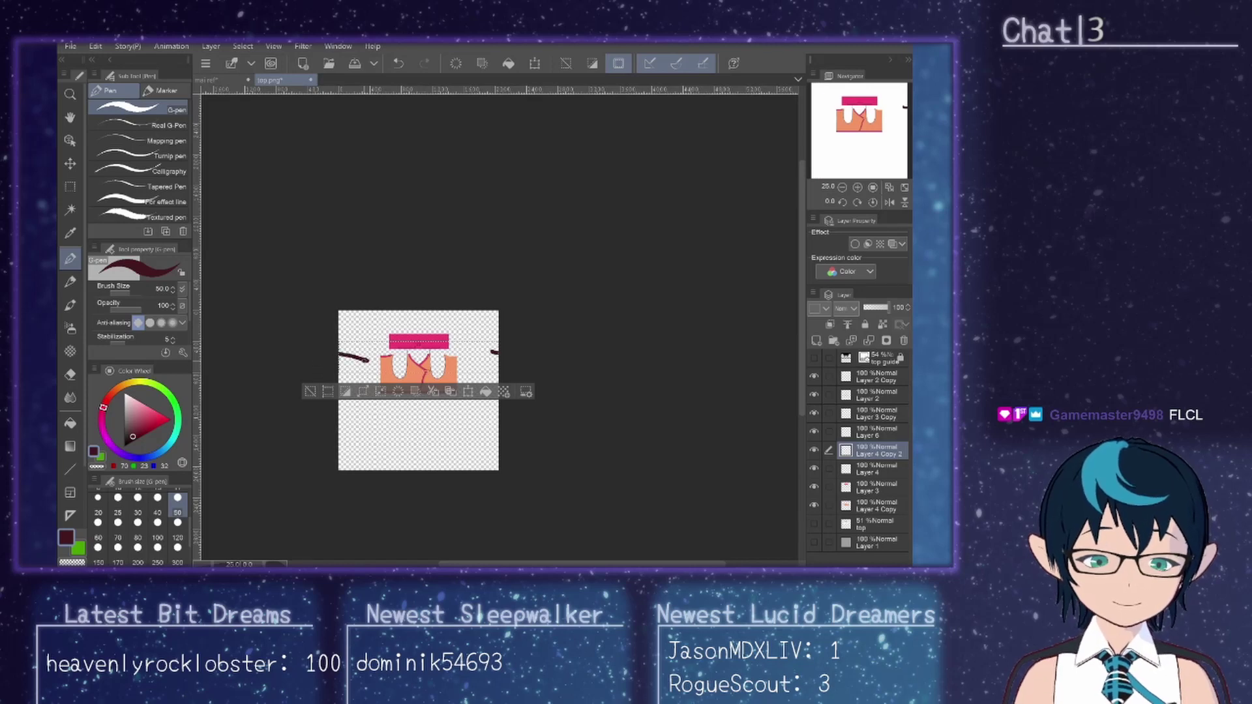
key("ctrl+z")
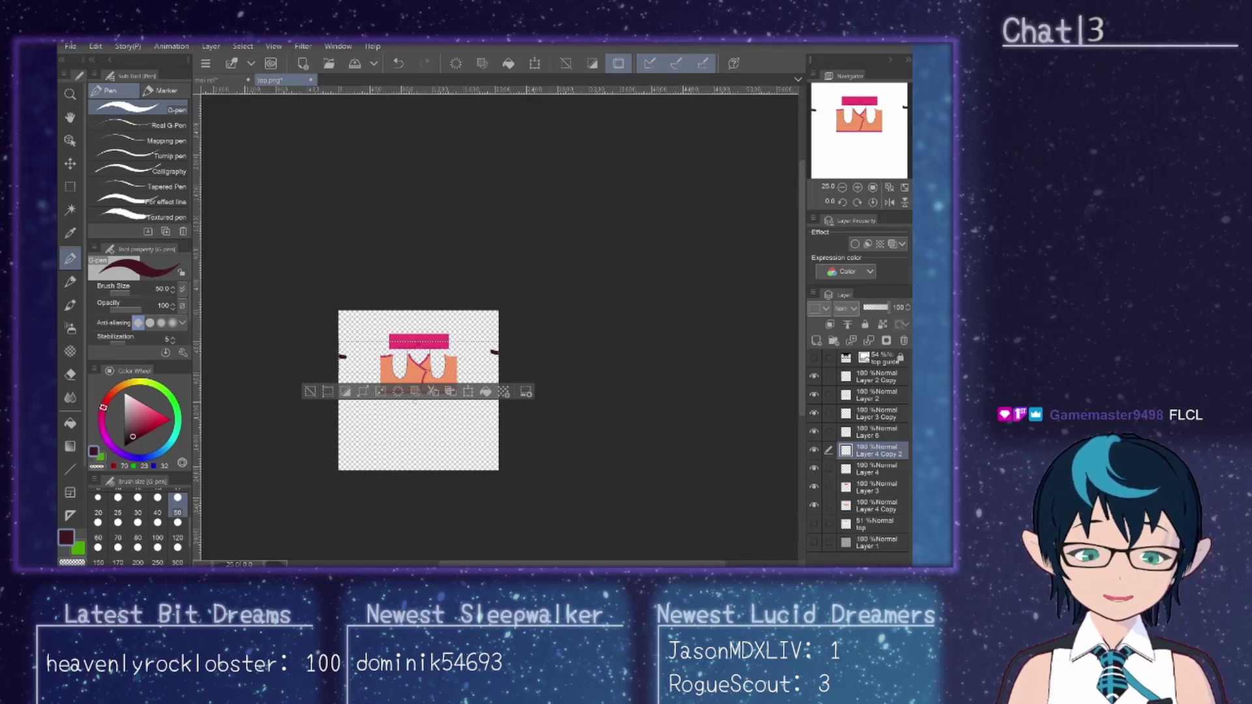
Step: Flip the selected content of Layer 4 Copy 2 horizontally to mirror the pink shoulder trim, and apply the transformation
left_click(96, 47)
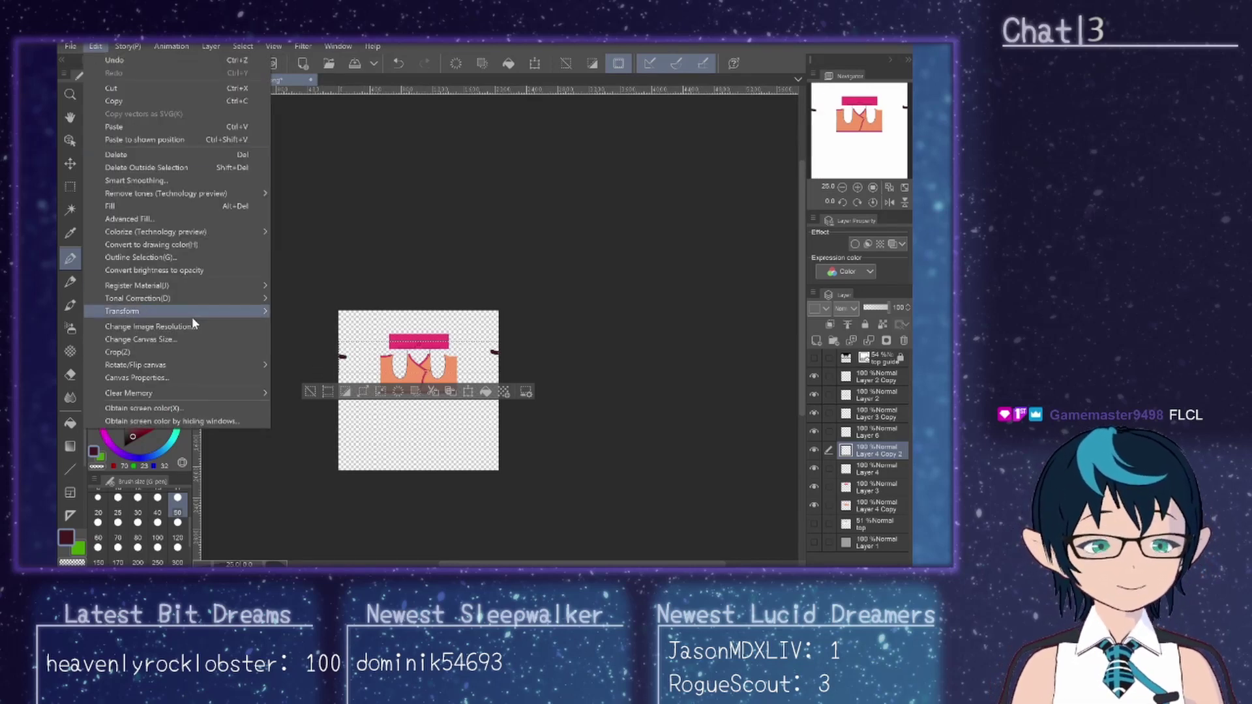
mouse_move(193, 314)
left_click(374, 406)
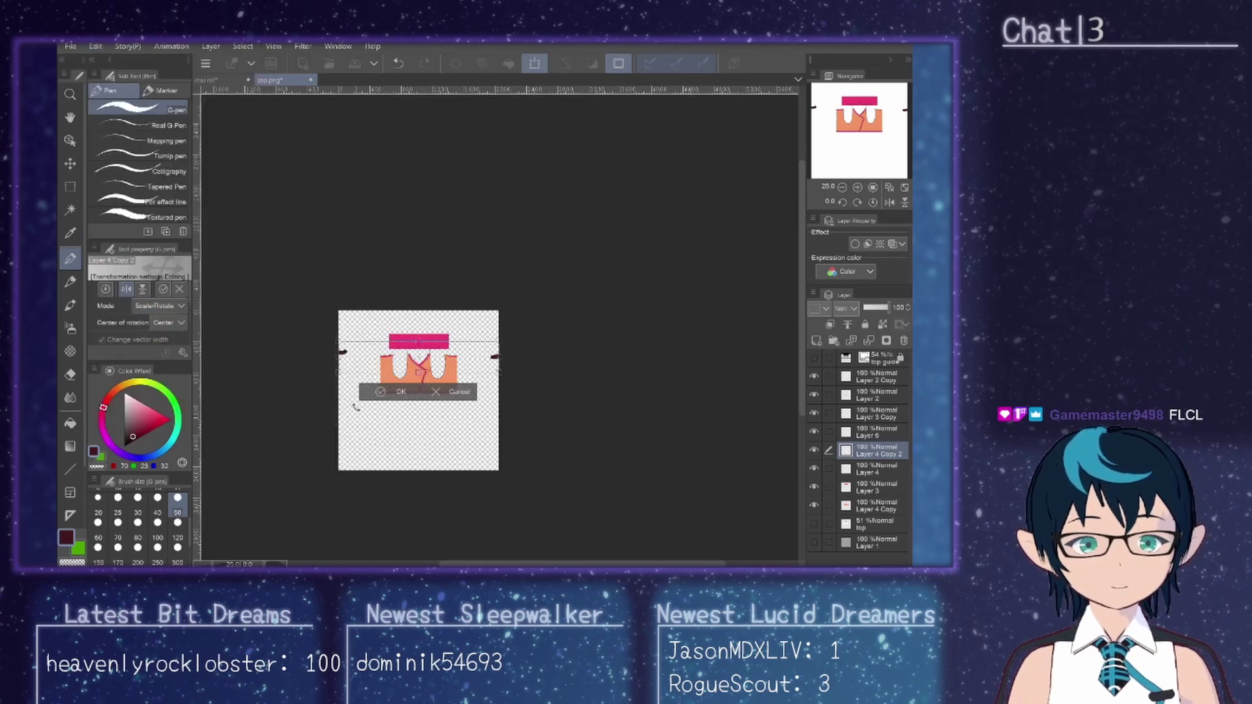
left_click(380, 395)
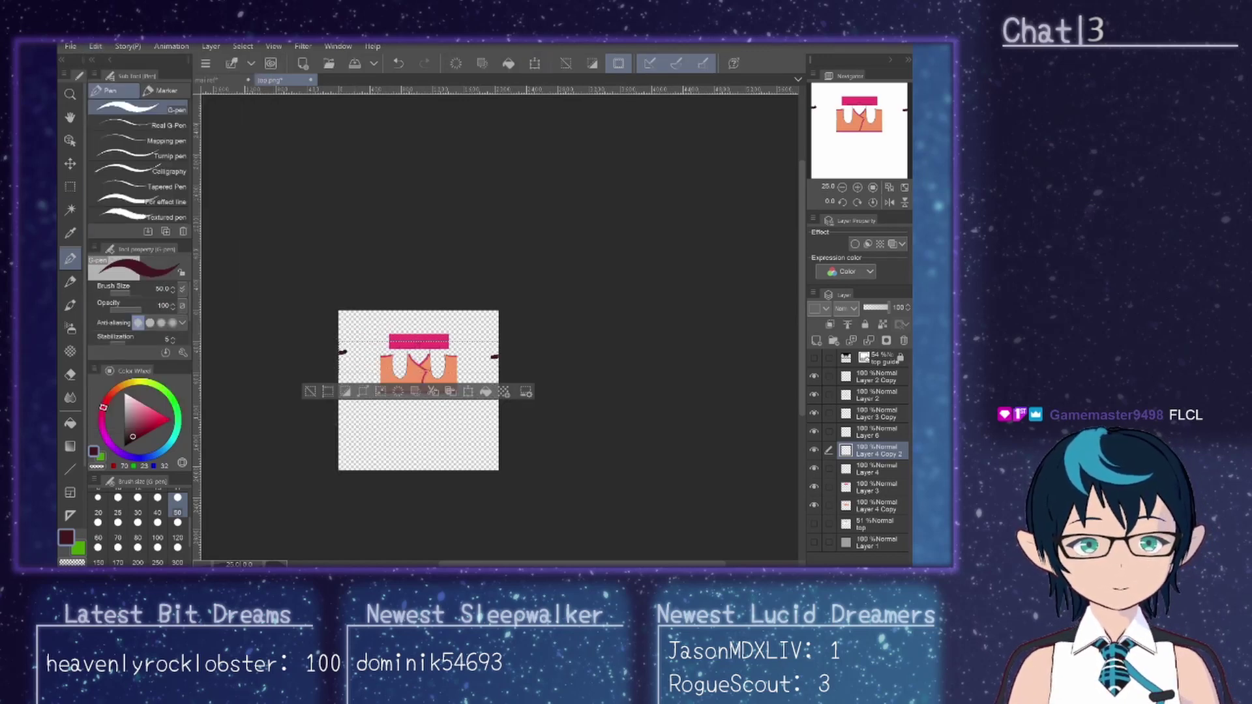
Step: Clear the selection and erase the dark marks at the canvas edges with the hard eraser at size 120
key("ctrl+d")
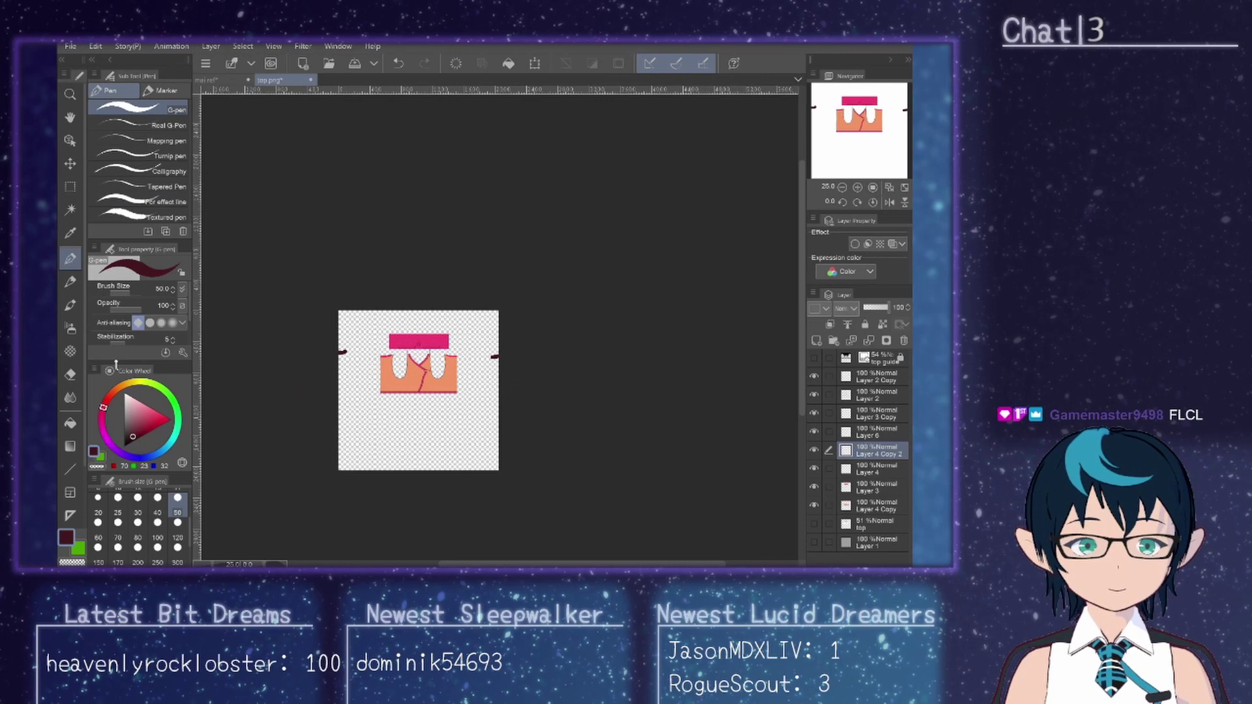
left_click(71, 375)
left_click(177, 527)
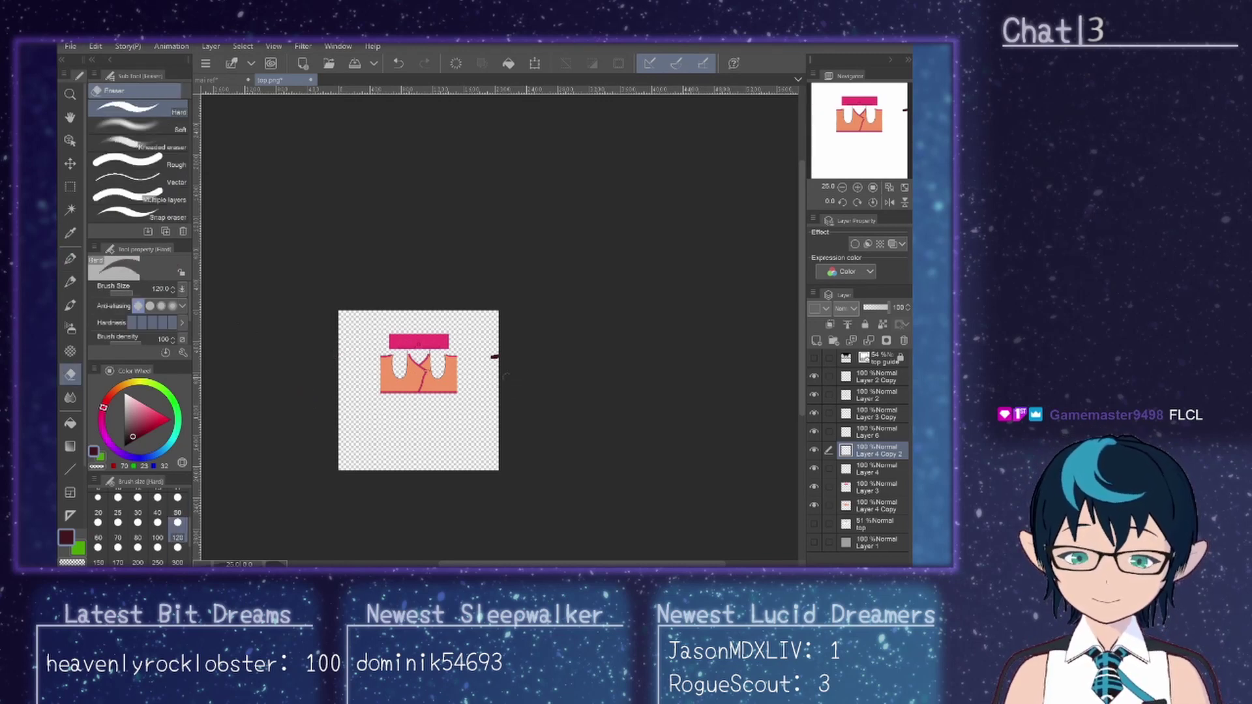
Step: Merge Layer 4 Copy 2, Layer 4 and Layer 3 into a single layer
scroll(418, 343, "up", 6)
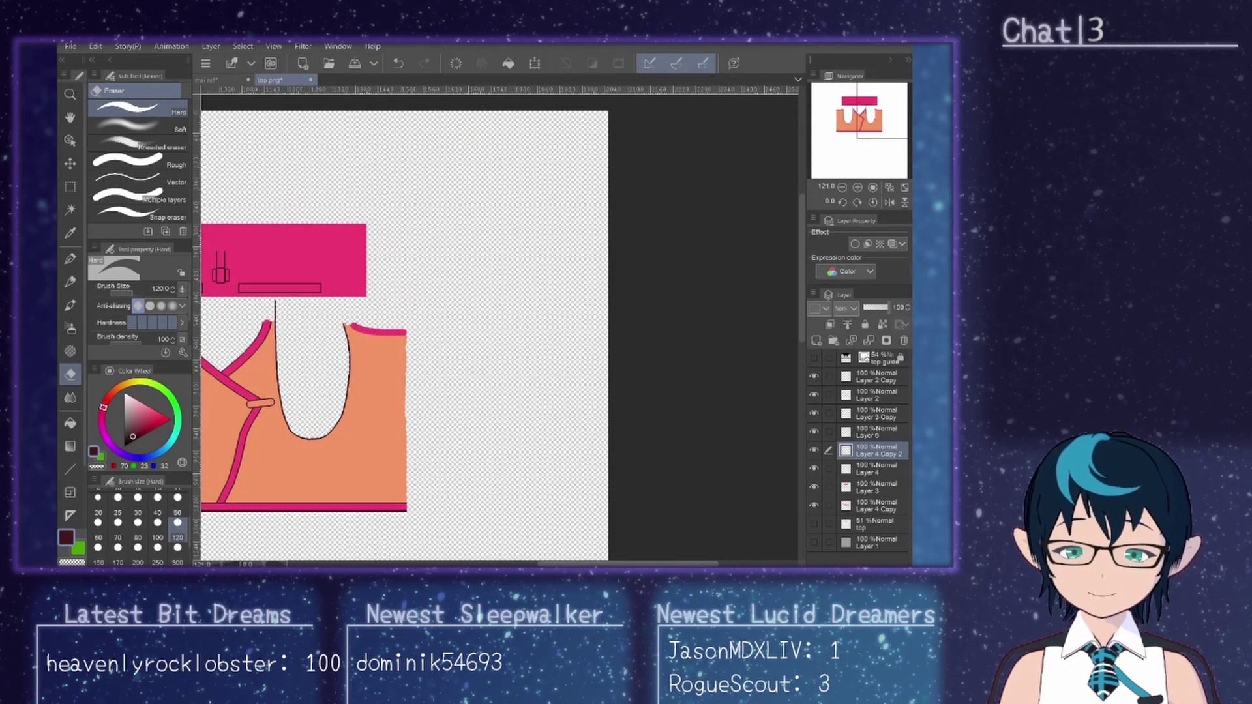
left_click_drag(666, 482, 903, 482)
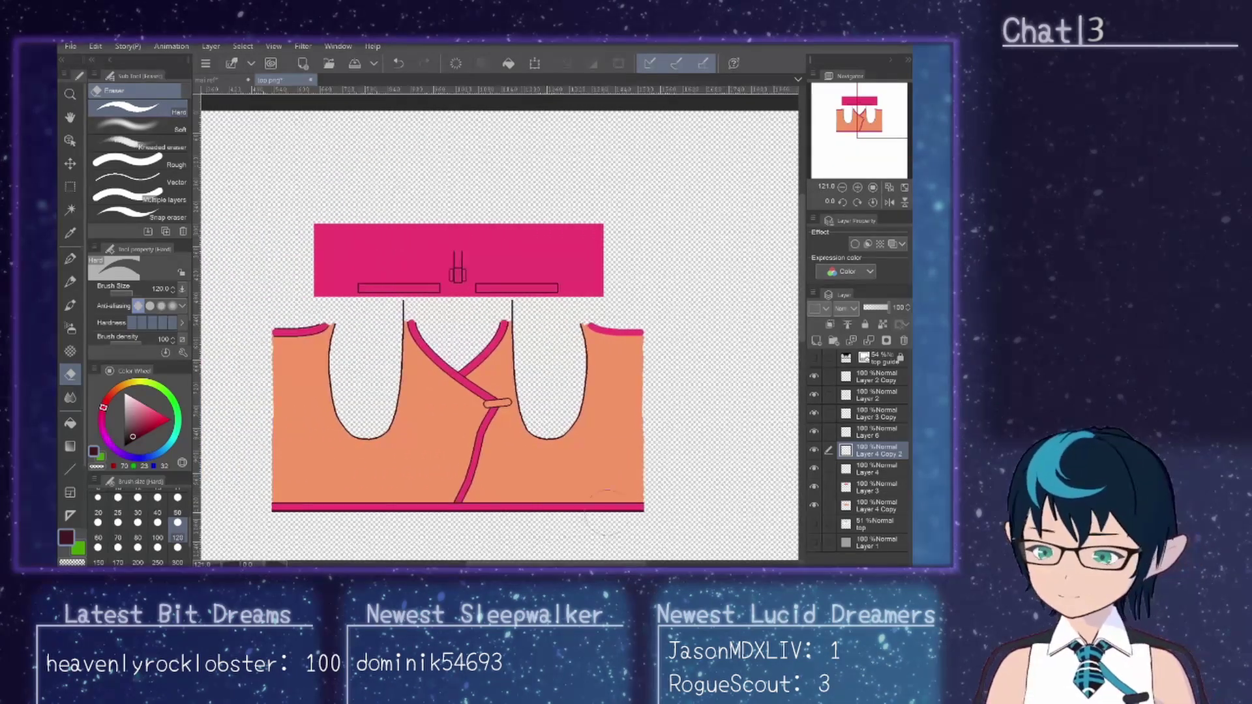
left_click(879, 486, "shift")
right_click(878, 486)
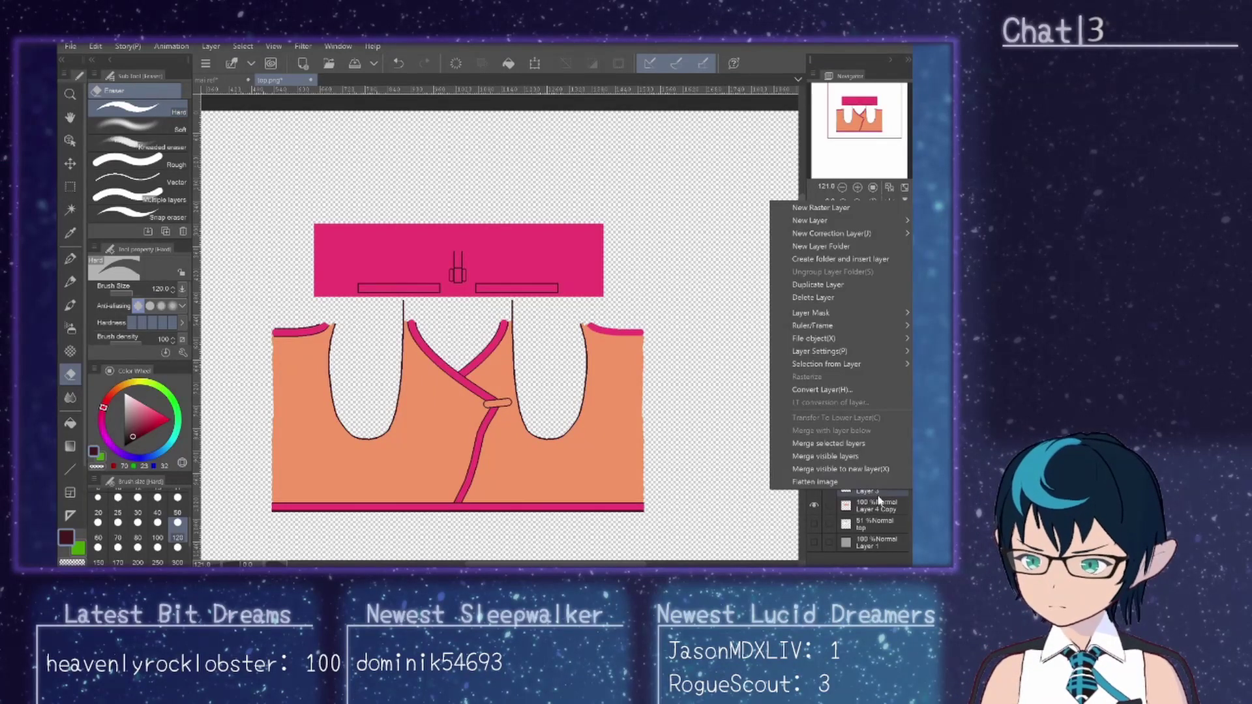
left_click(848, 444)
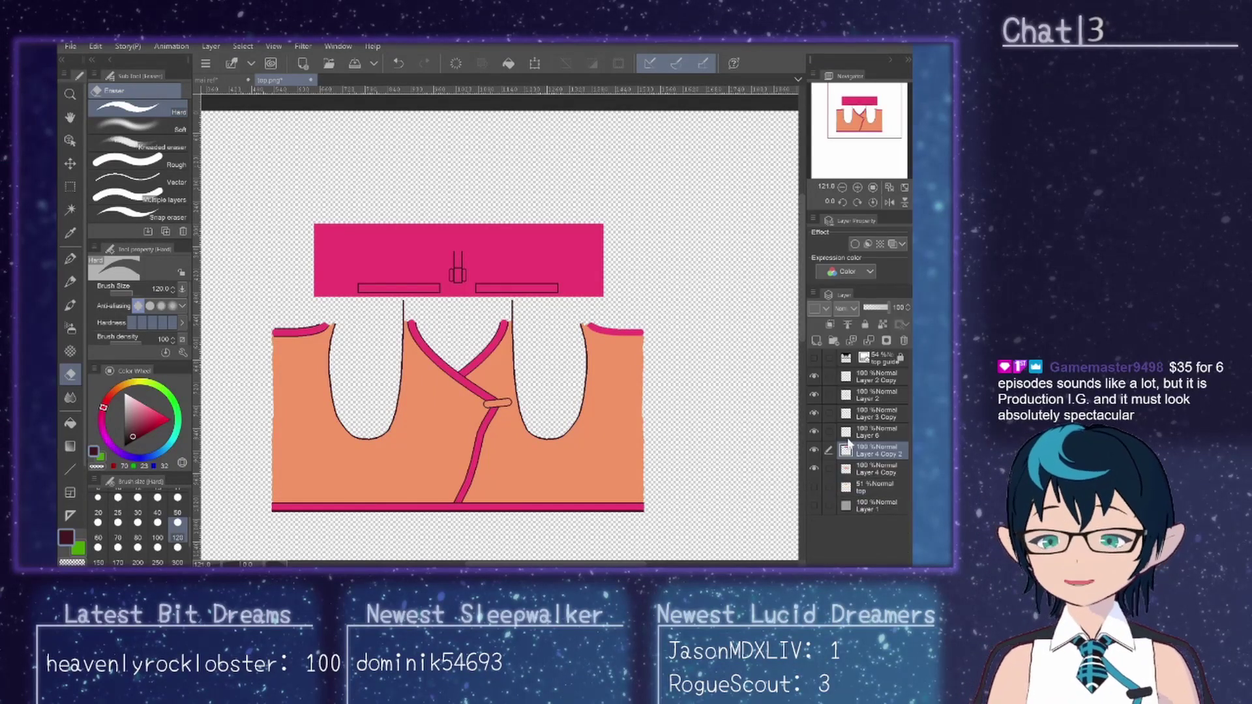
Step: Check the trim layers' contents by toggling their visibility, move Layer 3 Copy below Layer 6 and merge it with Layer 4 Copy 2
left_click(814, 450)
left_click(814, 450)
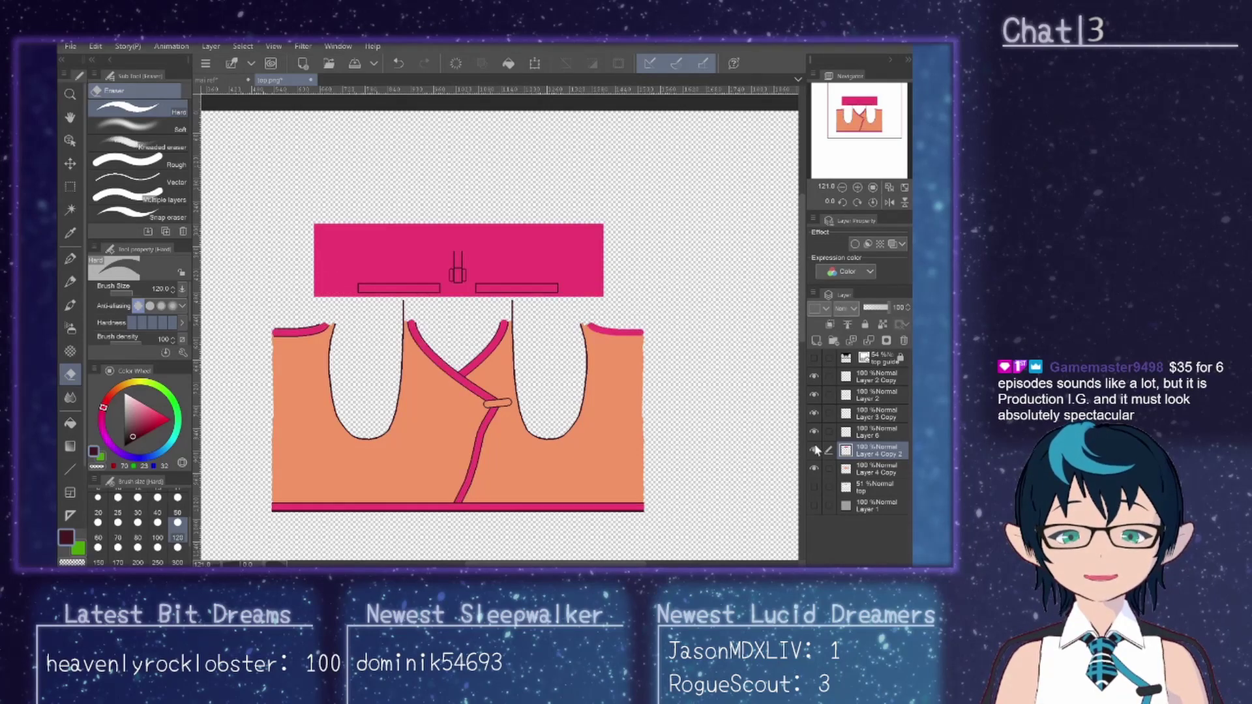
left_click(814, 450)
left_click(814, 450)
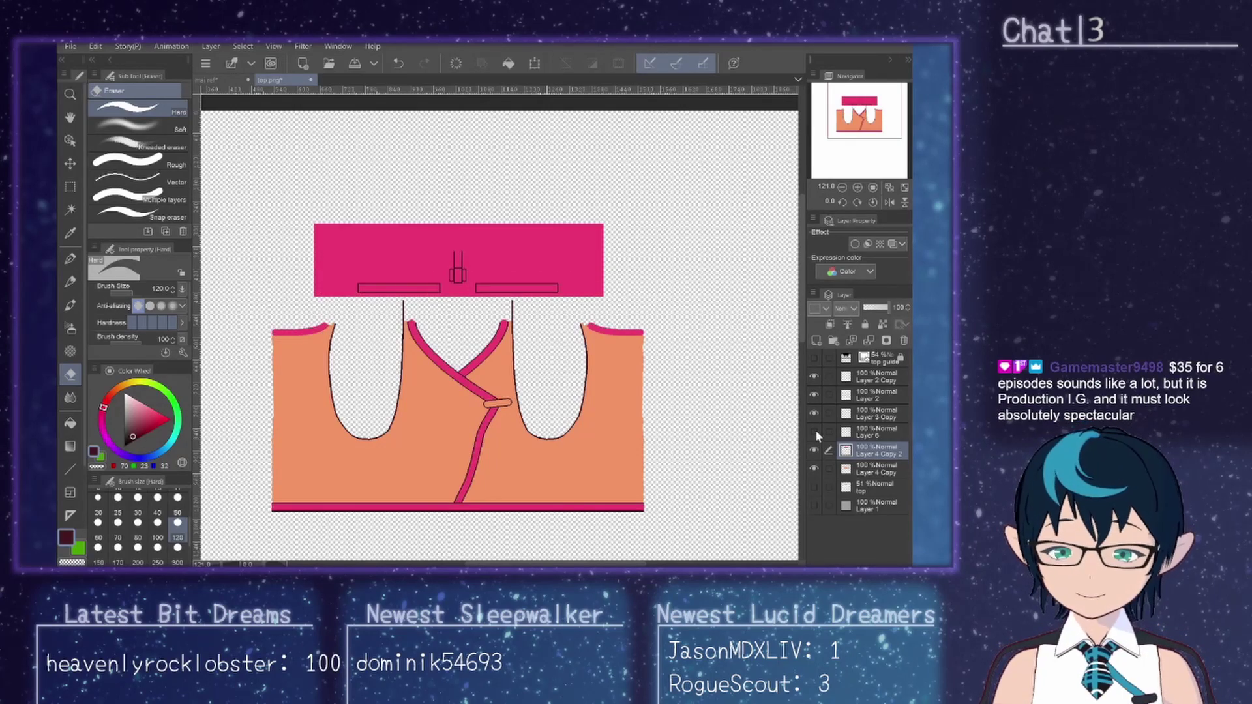
left_click(815, 431)
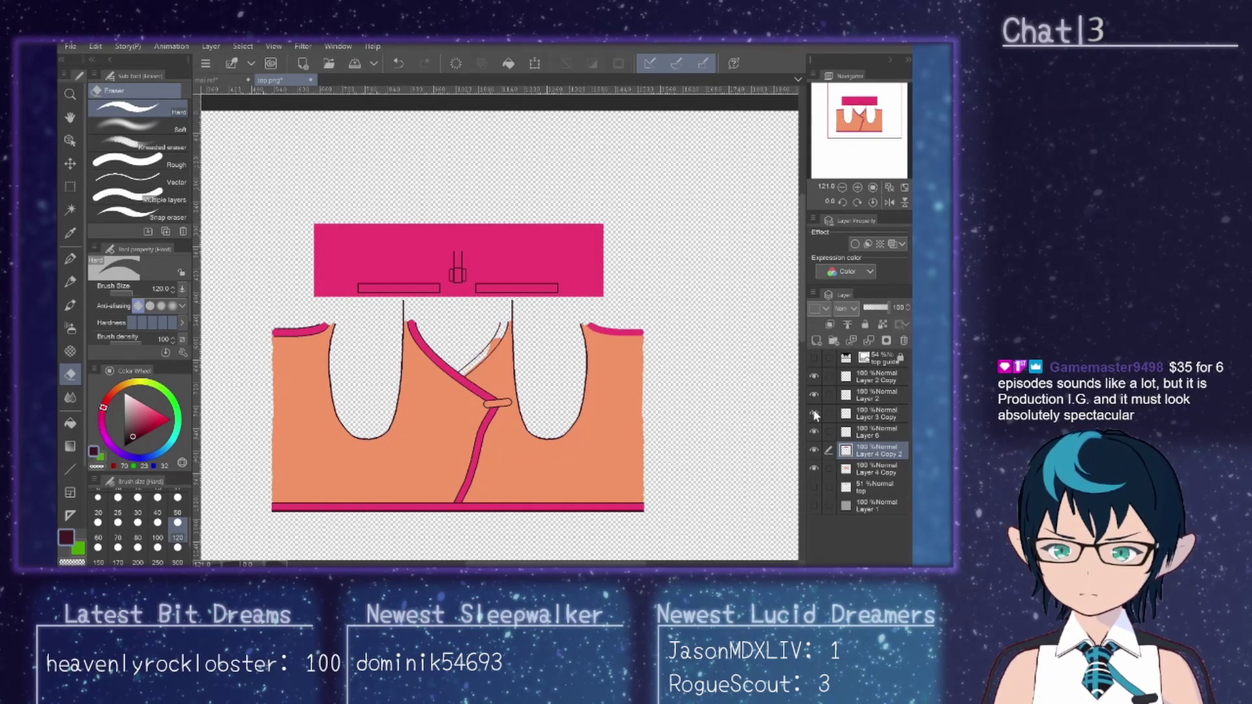
left_click(814, 413)
left_click_drag(871, 420, 875, 449)
left_click(876, 449, "ctrl")
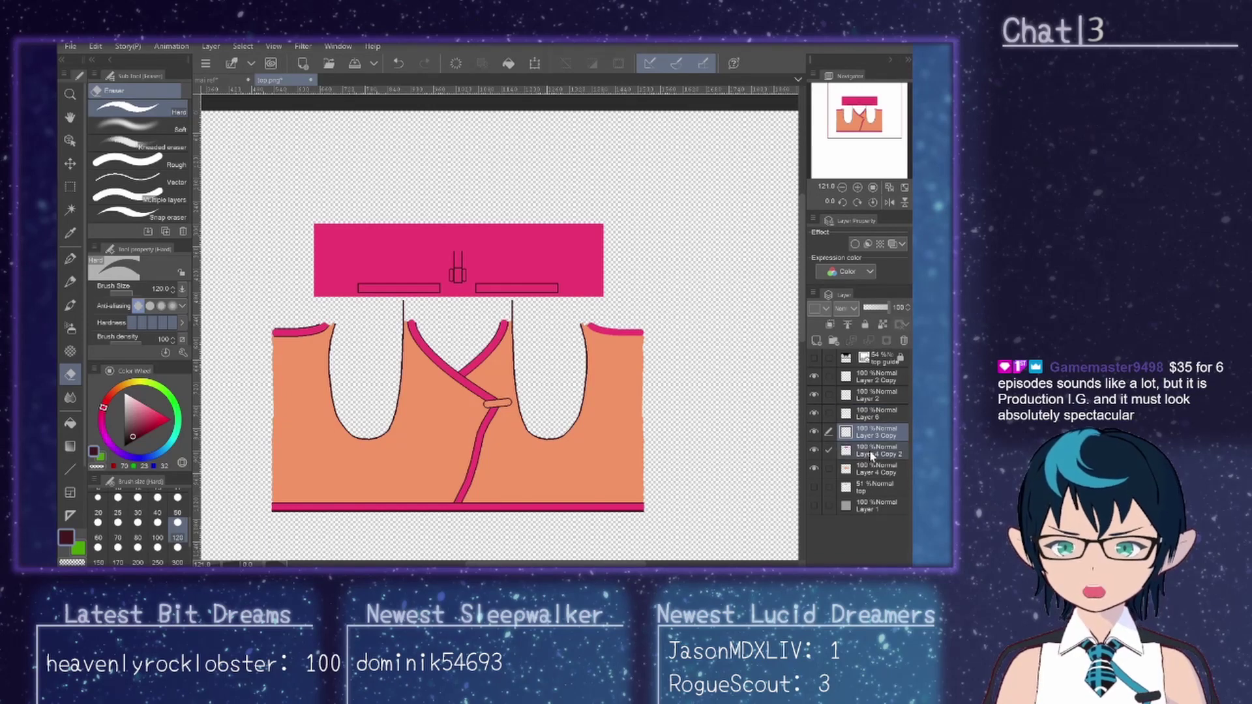
right_click(875, 450)
left_click(841, 405)
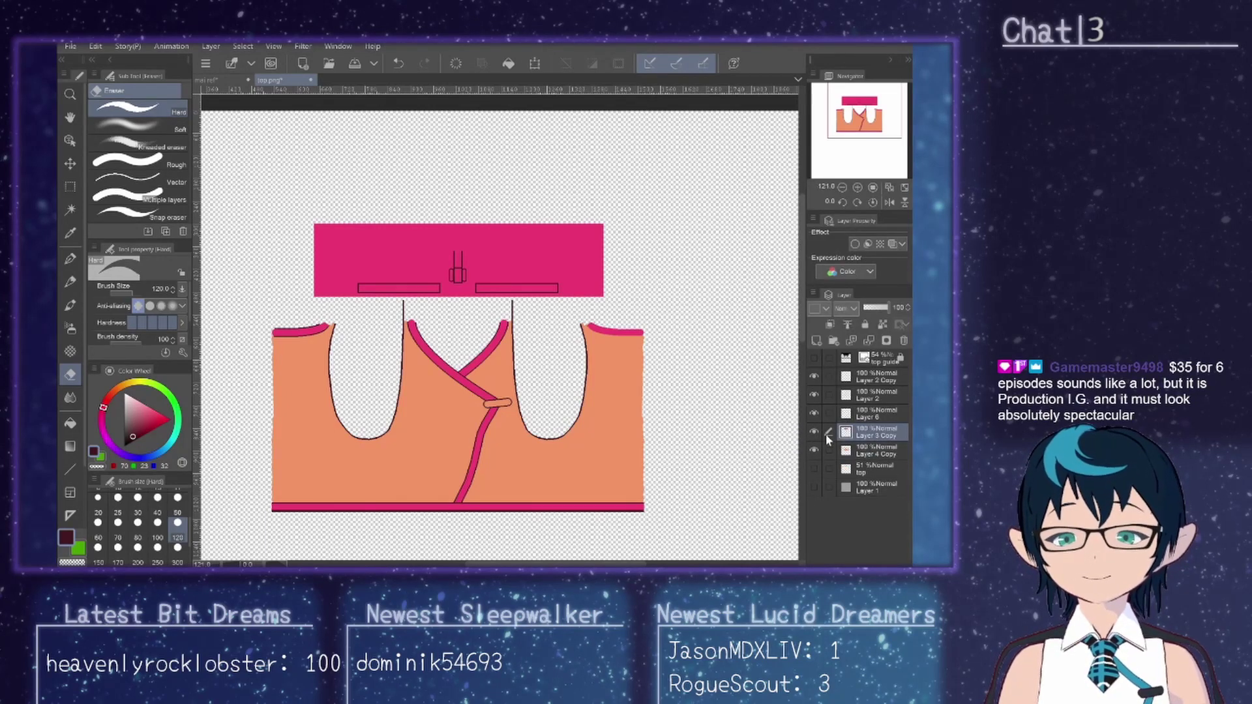
Step: Check the merged trim layer's visibility and duplicate Layer 6, which holds the shoulder trim's dark outlines
left_click(814, 431)
left_click(814, 431)
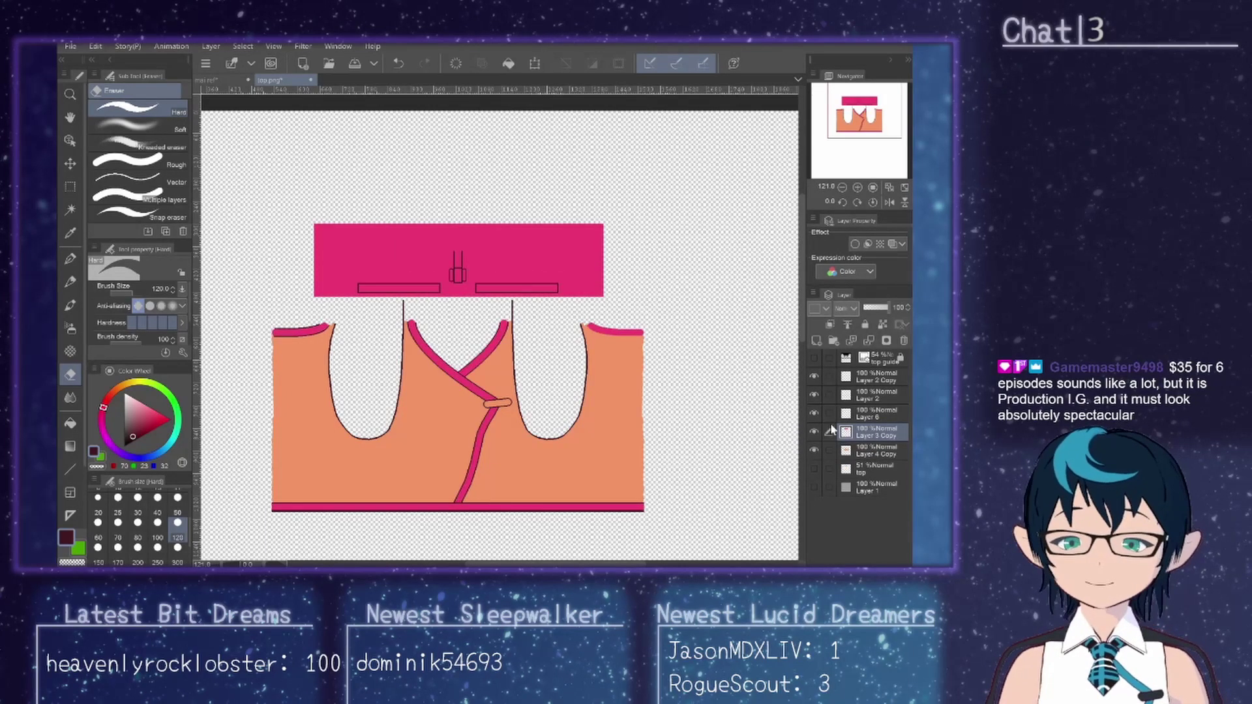
left_click(815, 413)
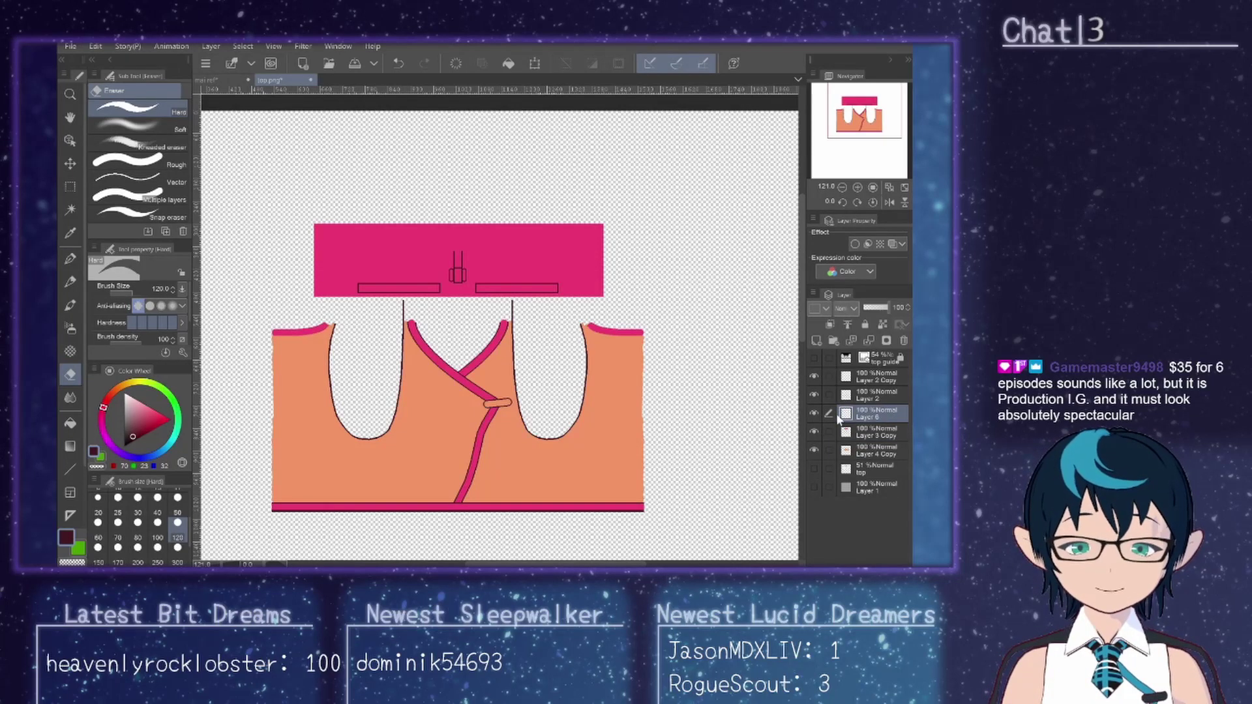
left_click(814, 413)
right_click(880, 424)
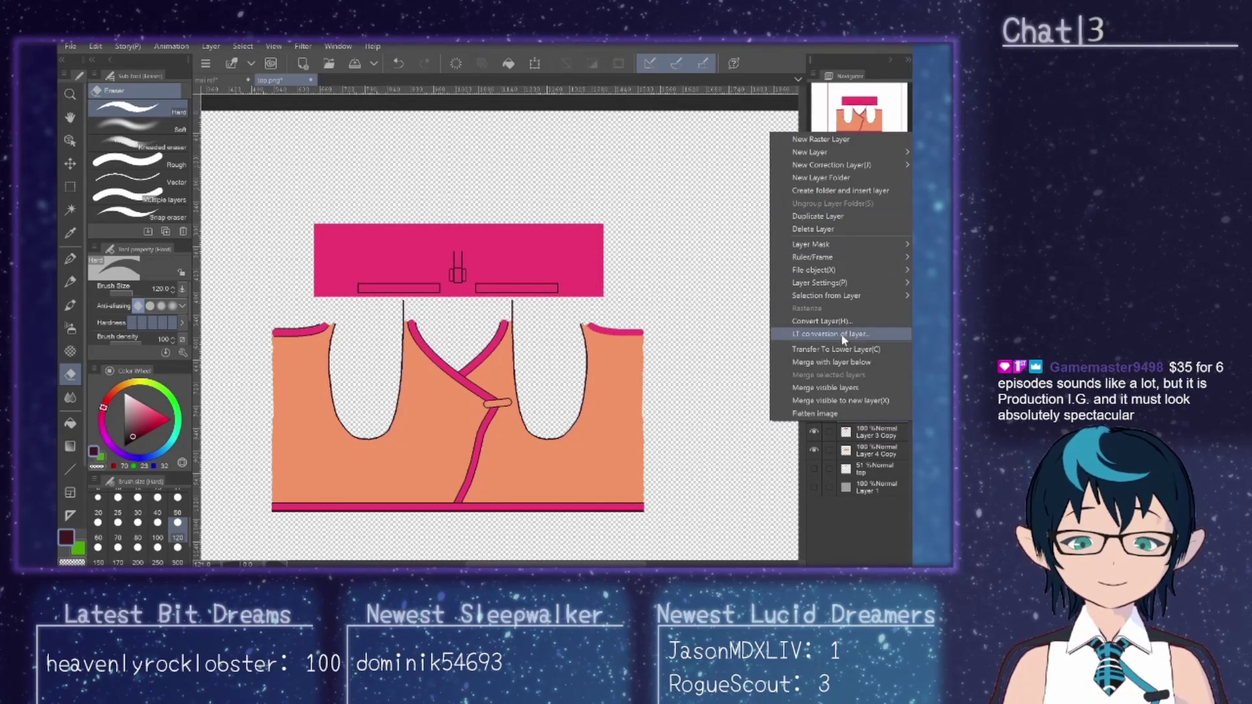
left_click(825, 221)
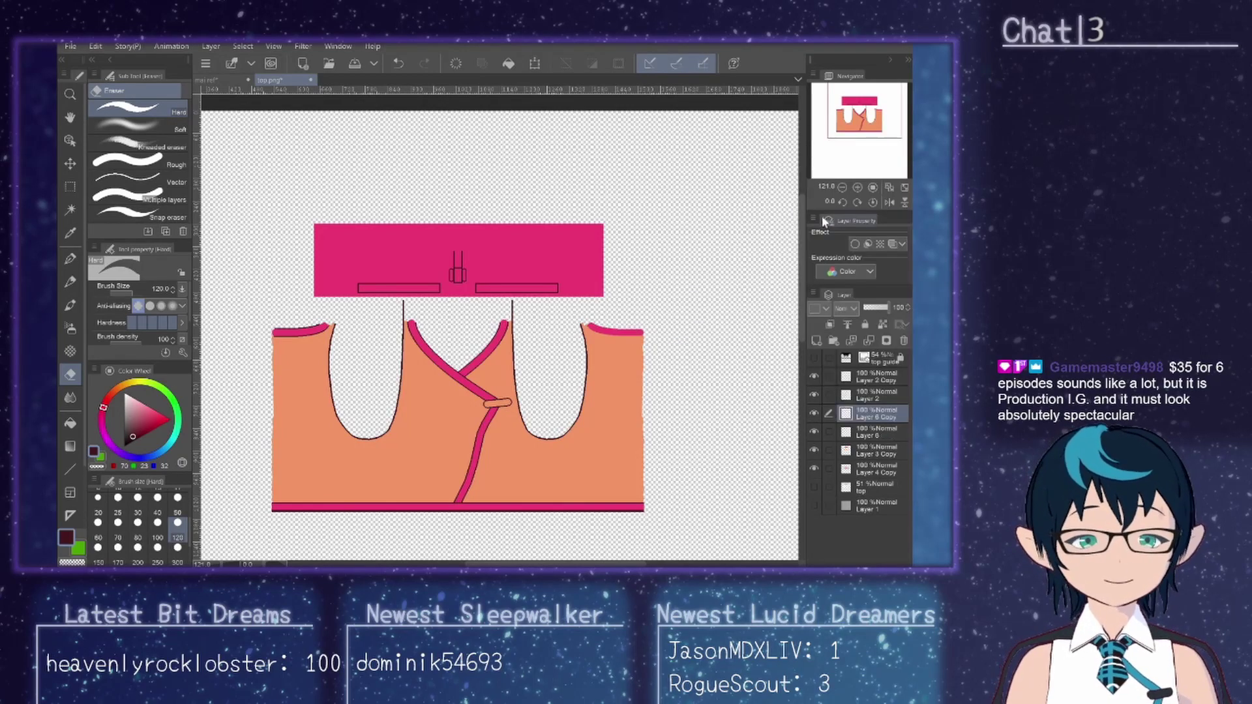
Step: Flip Layer 6 Copy horizontally and move the mirrored outlines onto the pink trim of the opposite shoulder
left_click(95, 46)
mouse_move(201, 314)
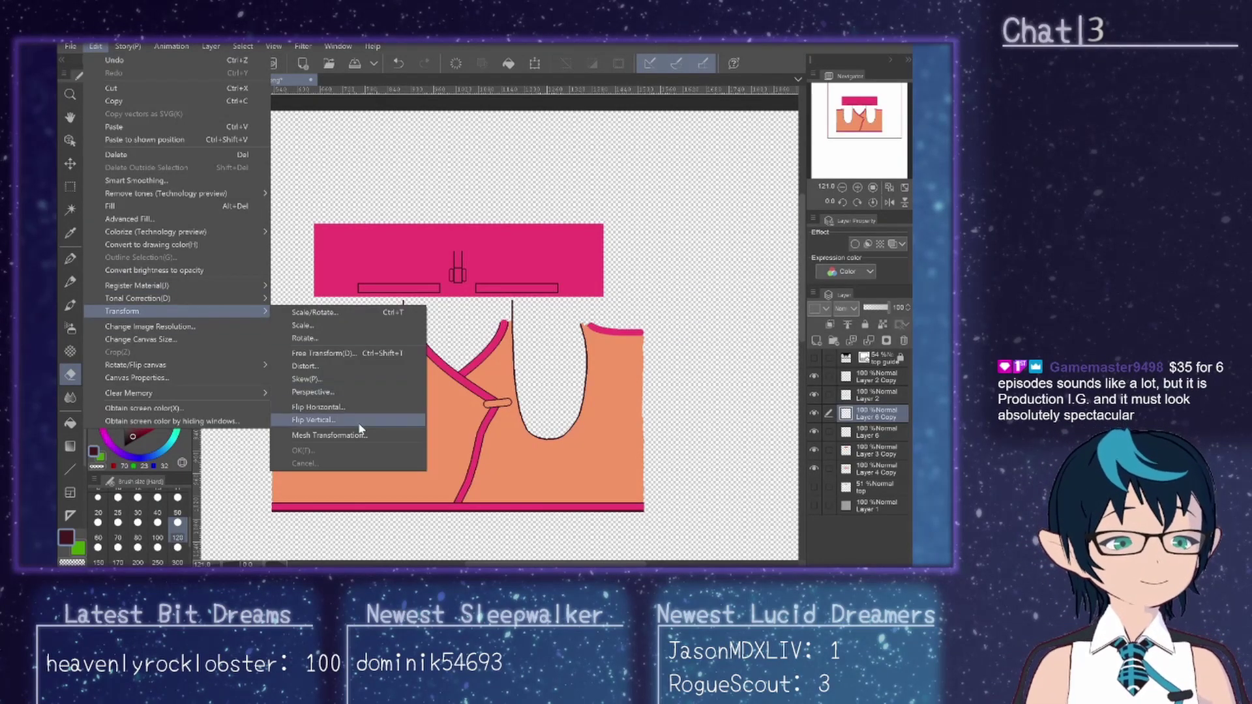
left_click(351, 405)
left_click_drag(324, 333, 632, 333)
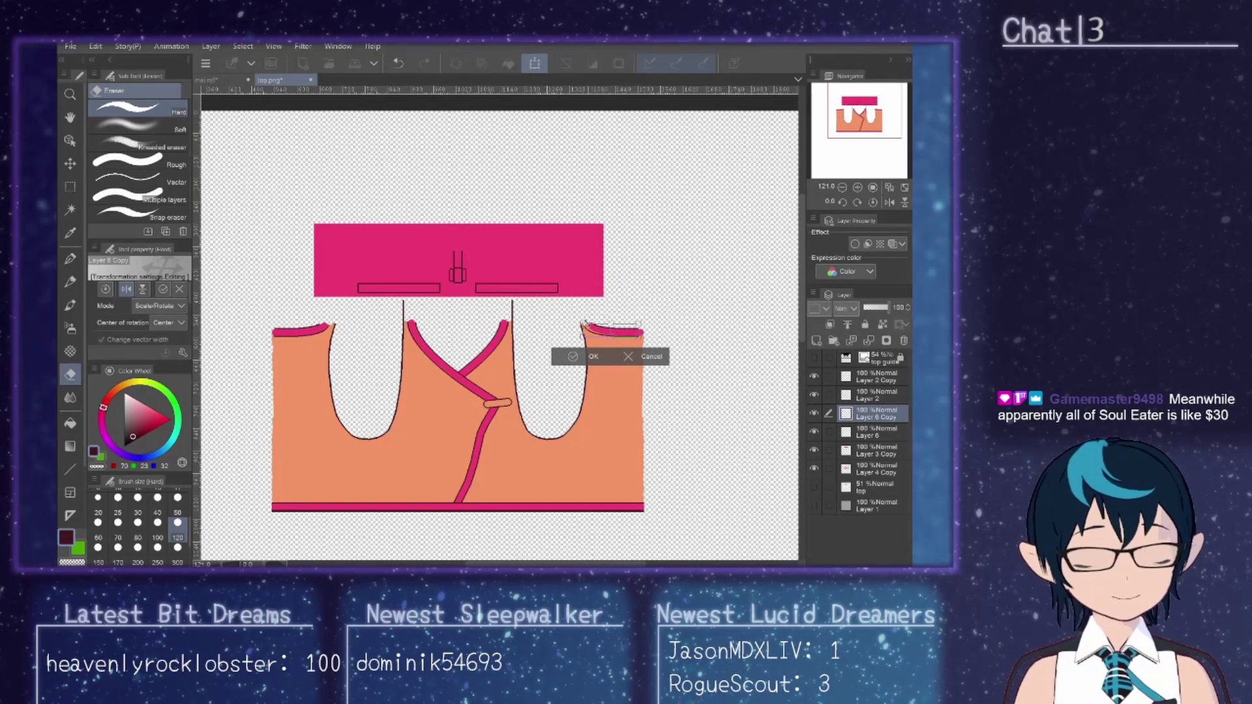
Step: Nudge the mirrored outlines sideways until they line up with the pink shoulder trim and apply the transformation
scroll(585, 324, "up", 5)
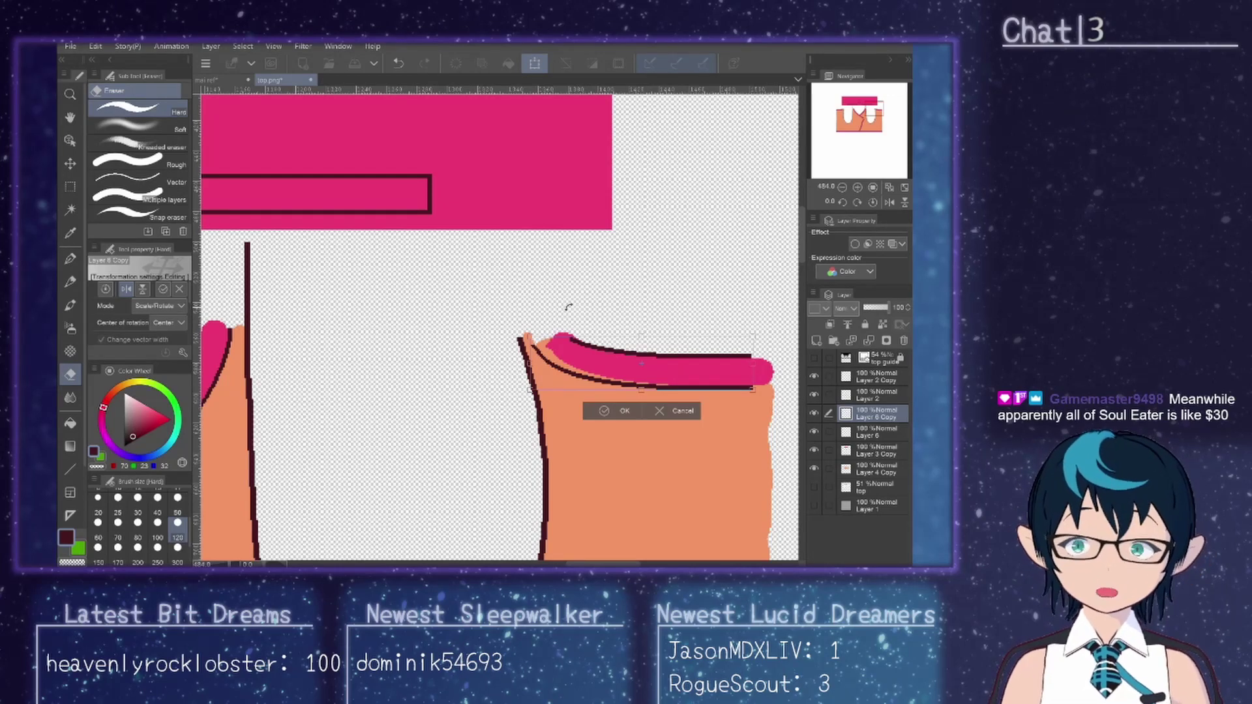
scroll(547, 288, "up", 8)
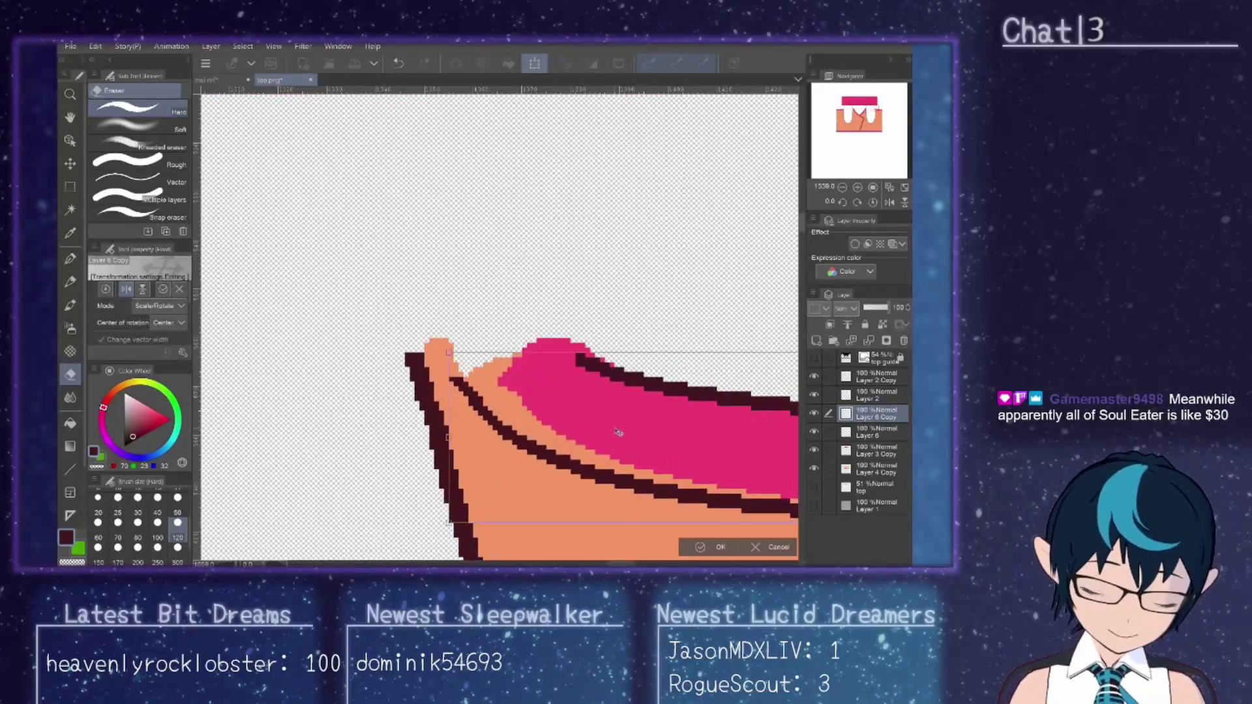
key("Right")
key("Right")
key("Right")
key("Right")
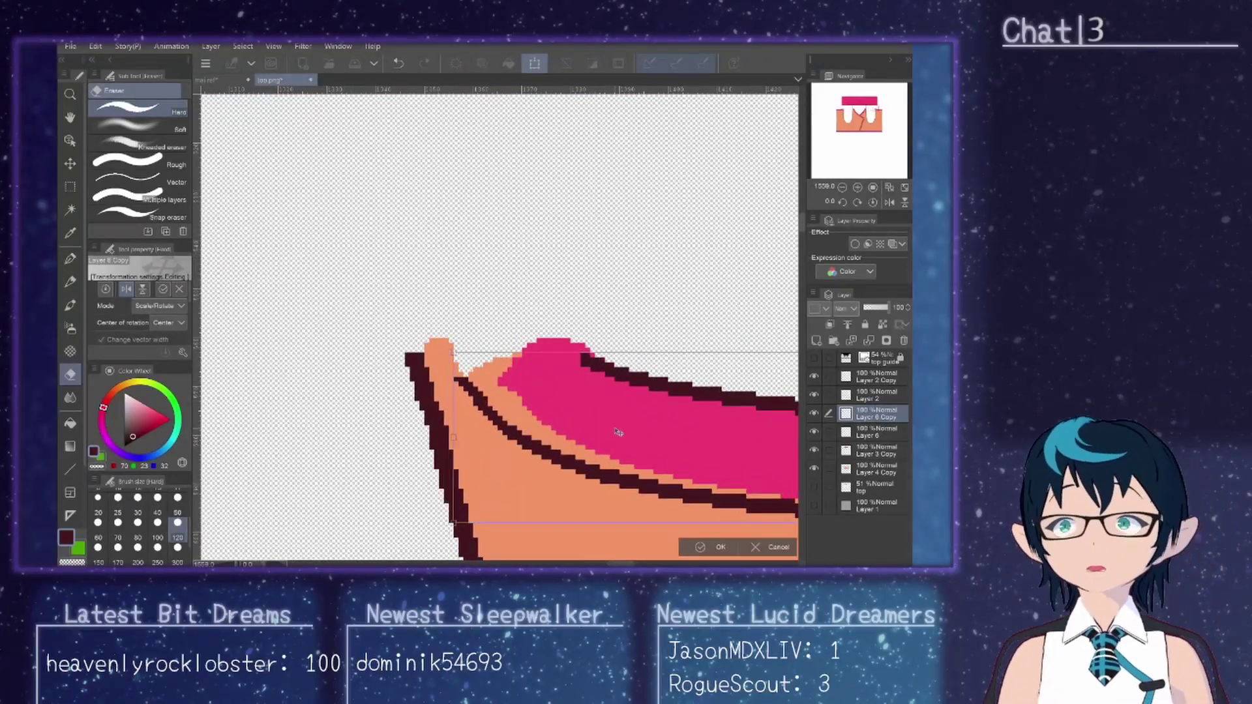
key("Right")
key("Right")
key("Right")
key("Right")
key("Right")
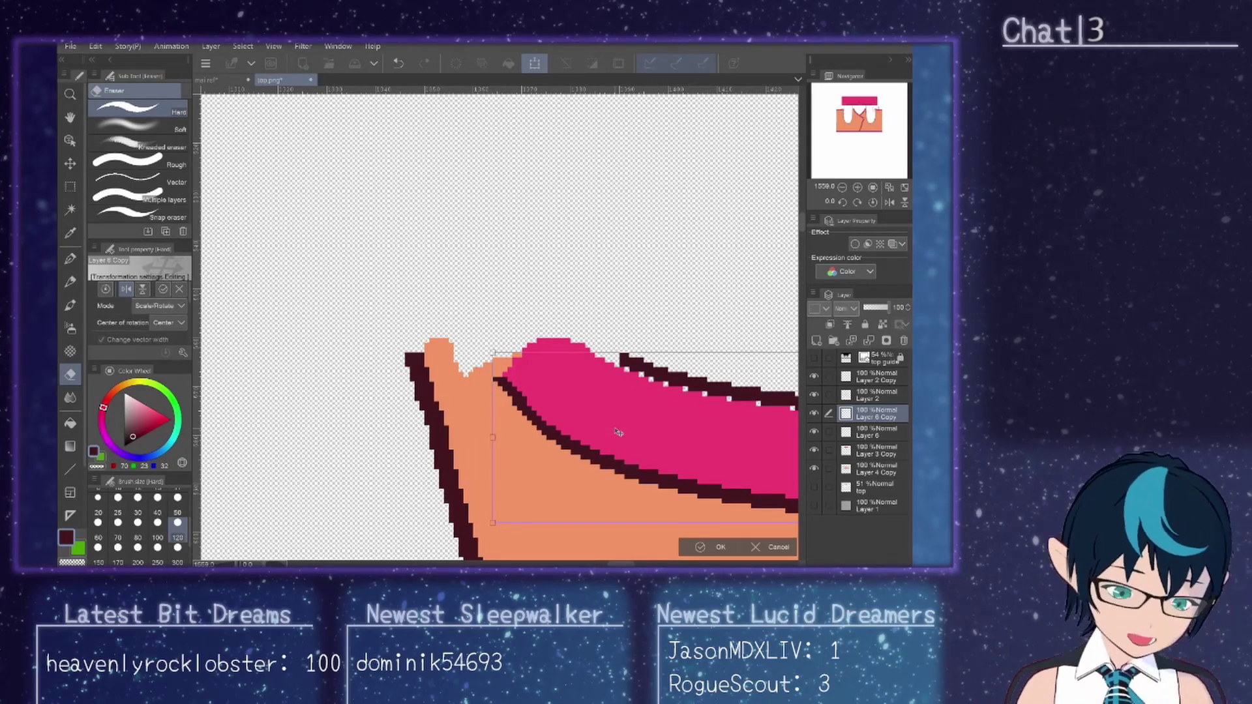
key("Left")
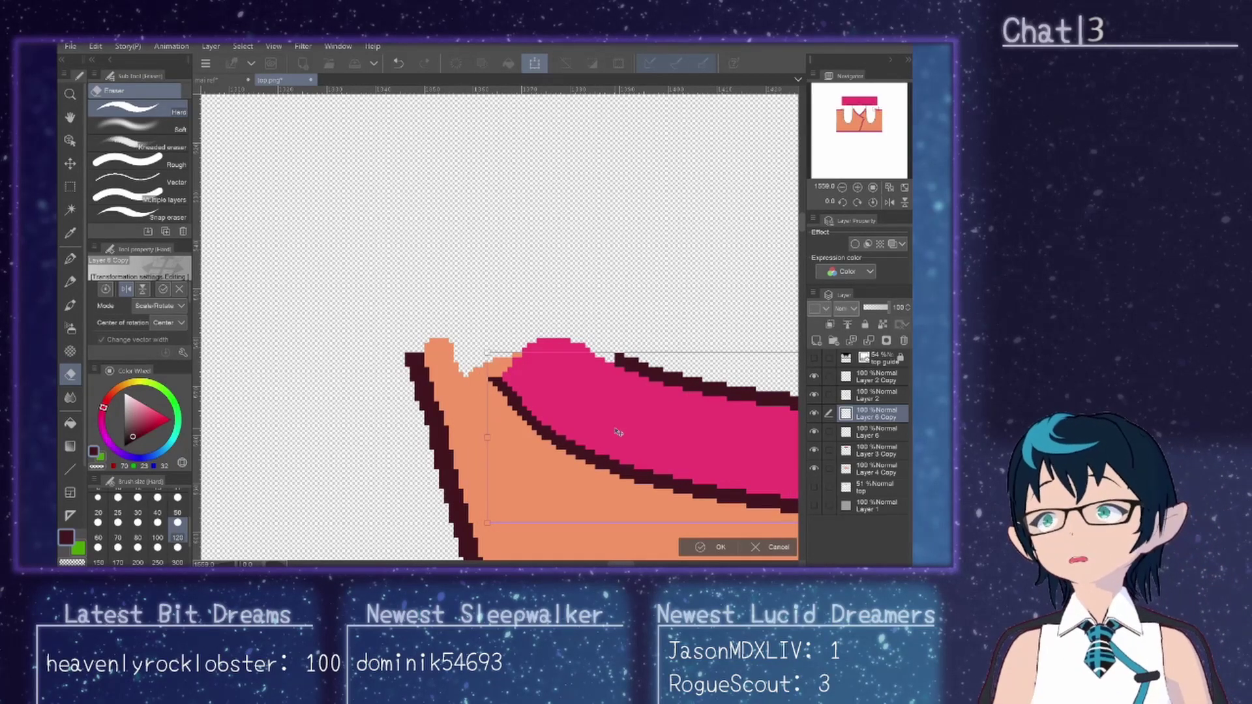
left_click(718, 549)
Step: Save the texture as a PNG over the existing top.png, accepting the loss of layer information
scroll(590, 398, "down", 10)
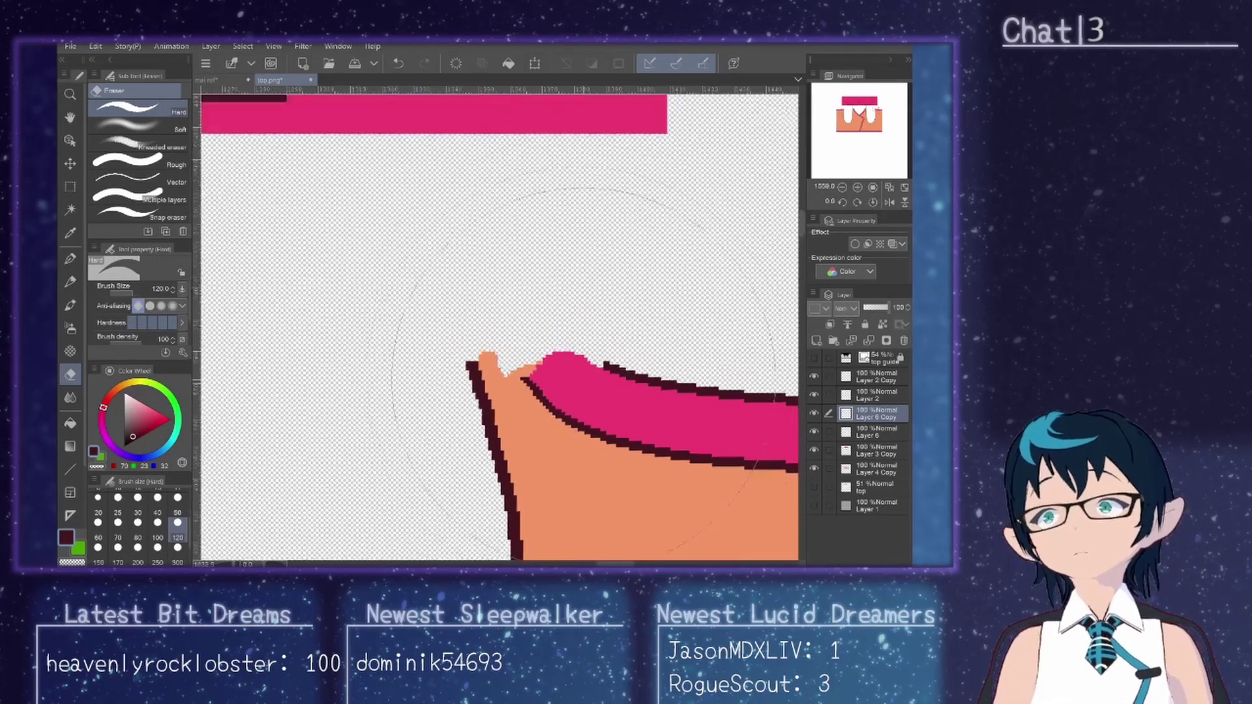
scroll(590, 398, "down", 4)
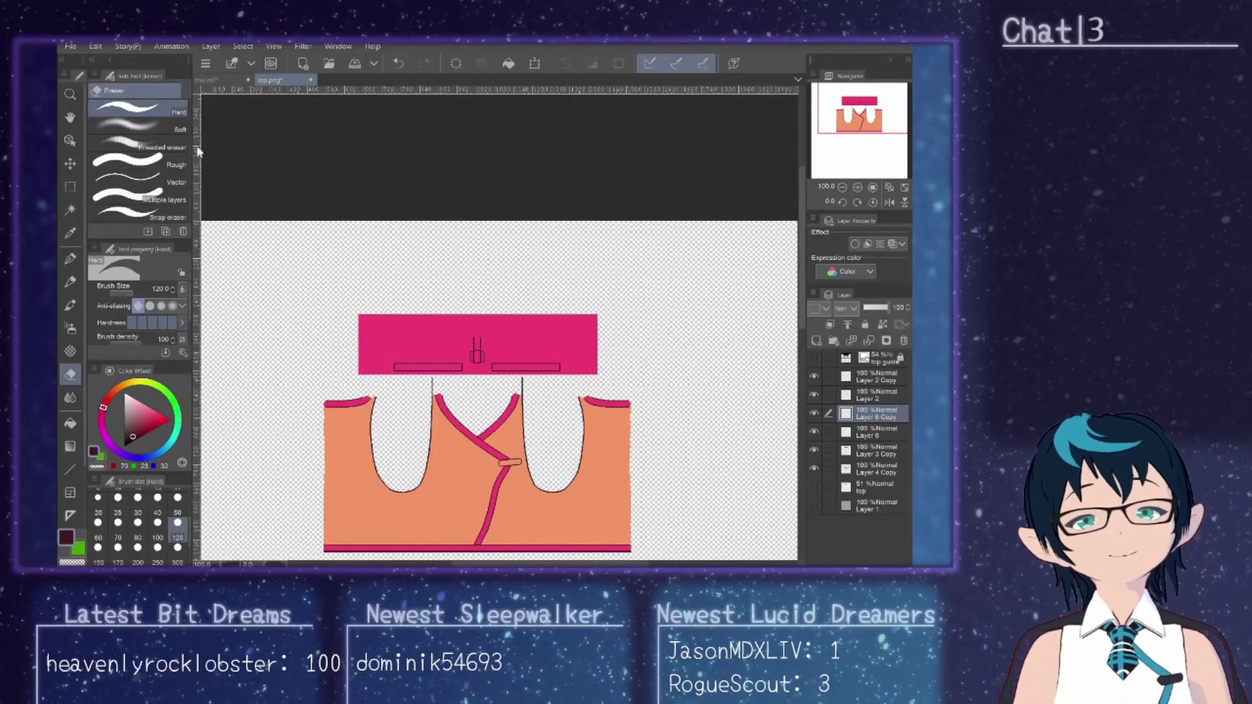
left_click(73, 47)
left_click(108, 124)
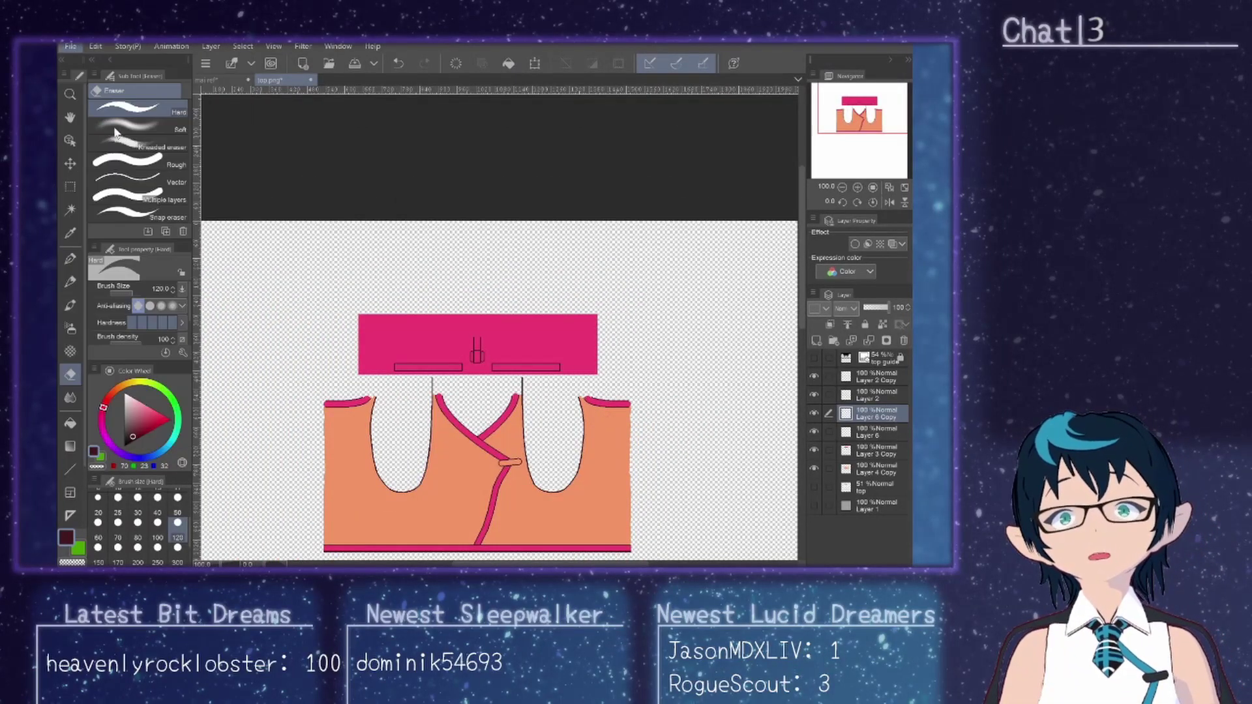
left_click(340, 287)
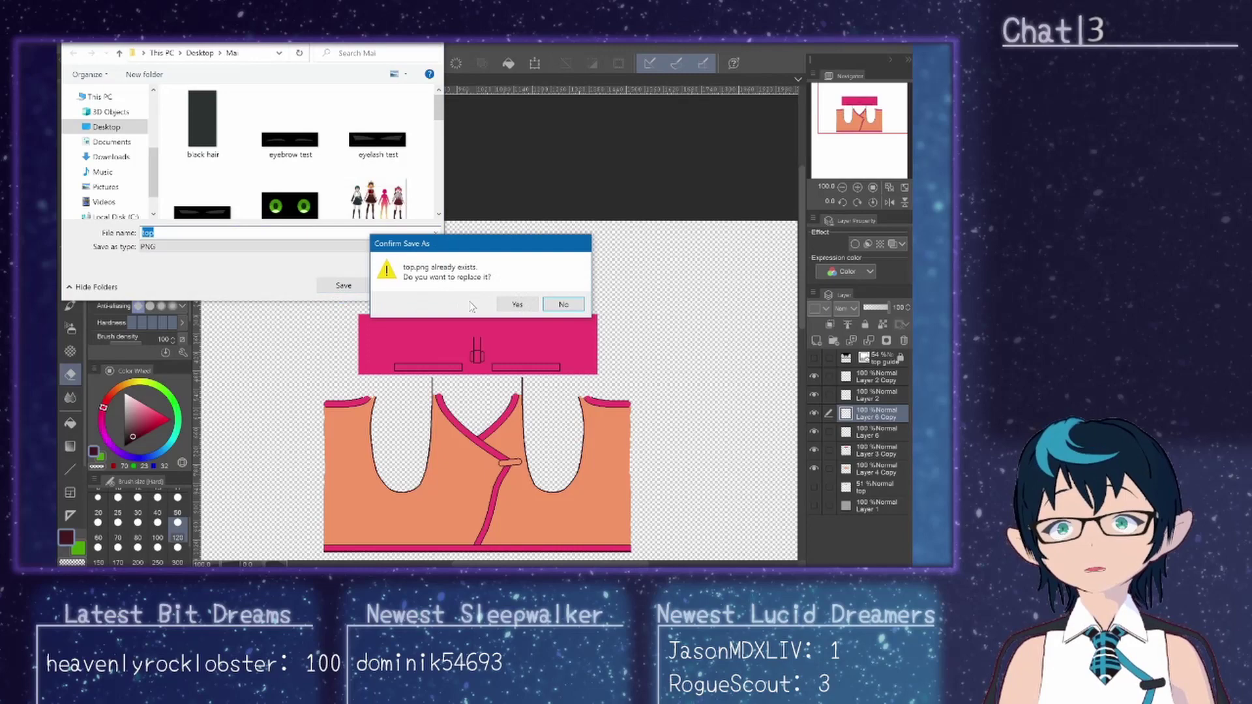
left_click(515, 304)
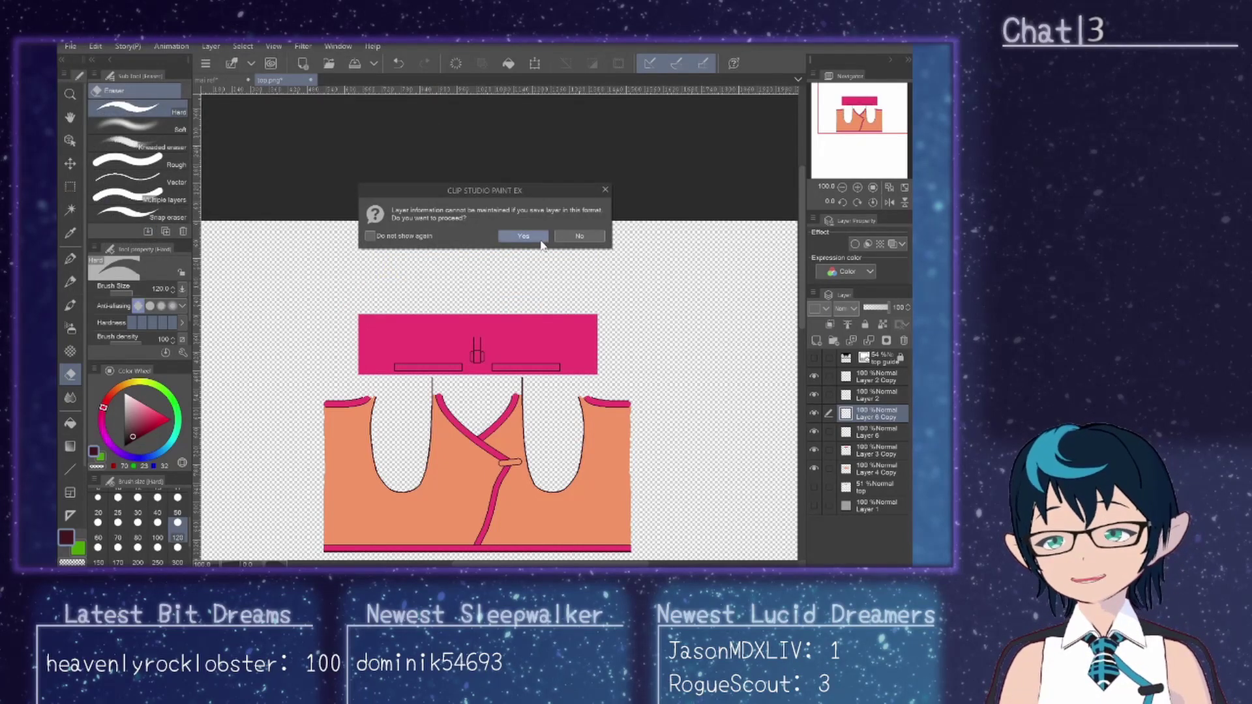
left_click(523, 235)
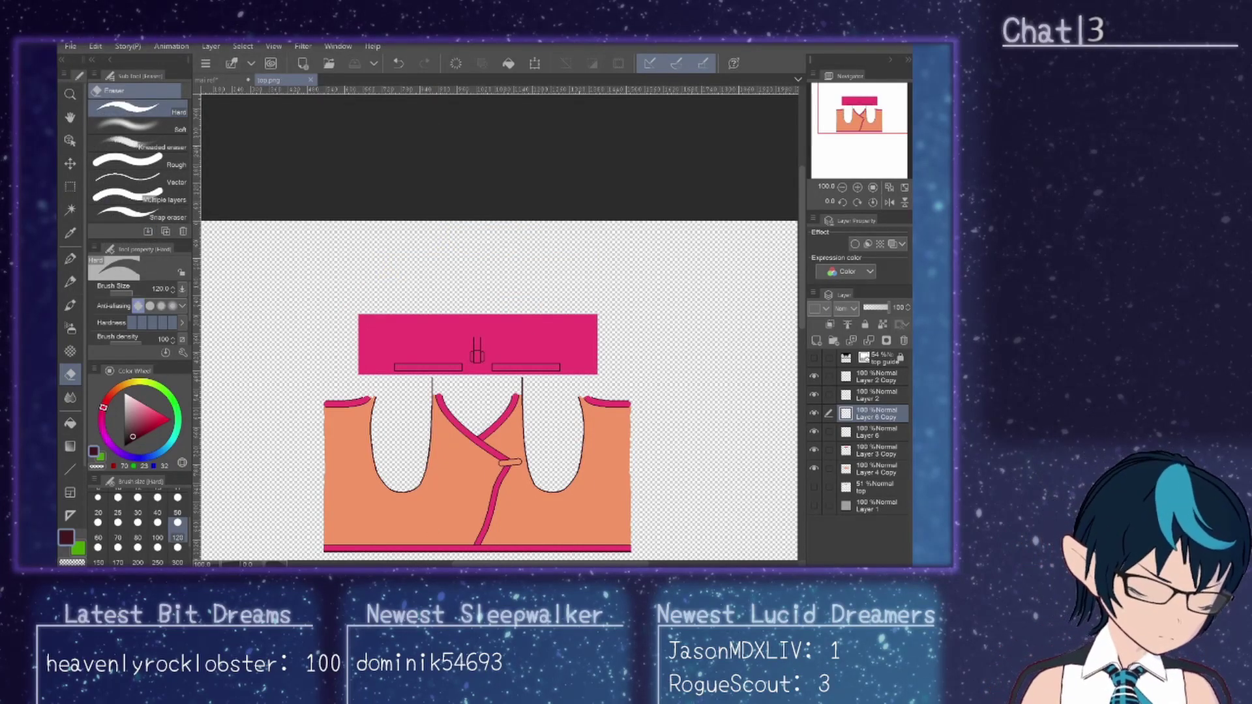
Step: Switch to the avatar's Texture Editor, import top.png into the Dress (Long Sleeve) texture layer and inspect the top on the model
key("alt+Tab")
left_click(194, 162)
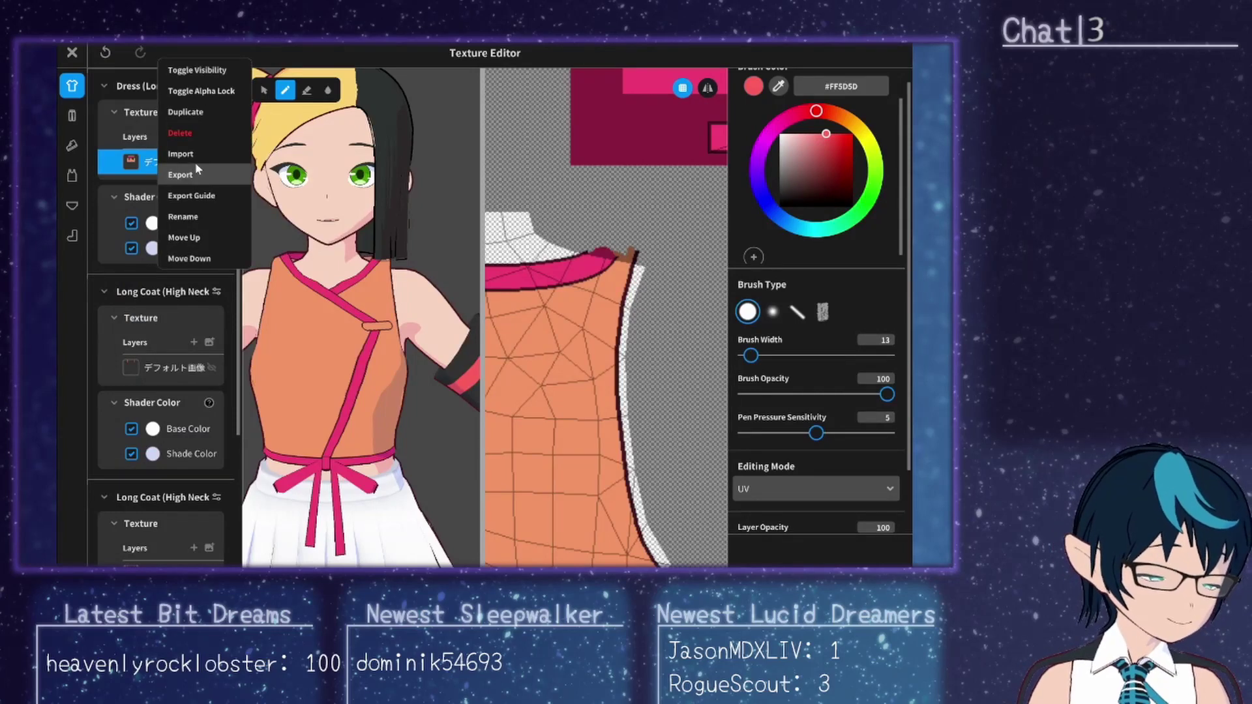
left_click(186, 154)
scroll(378, 176, "down", 3)
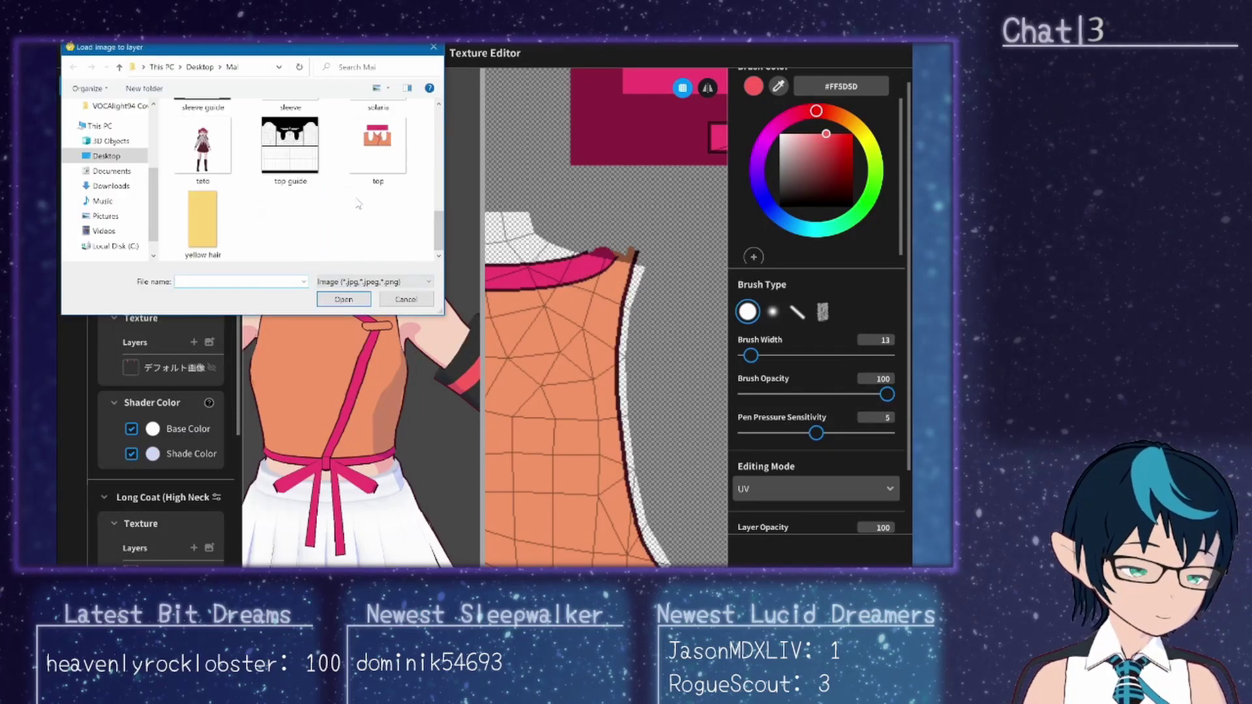
left_click(385, 173)
left_click(344, 300)
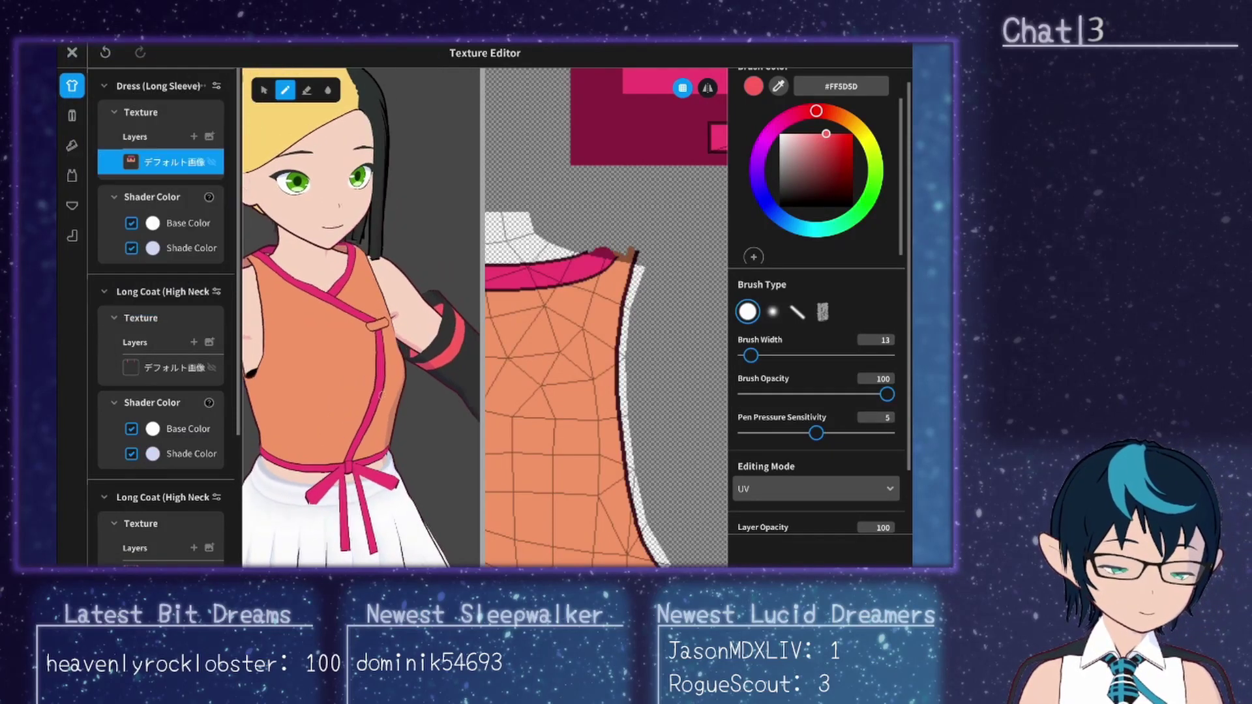
left_click_drag(381, 394, 277, 395)
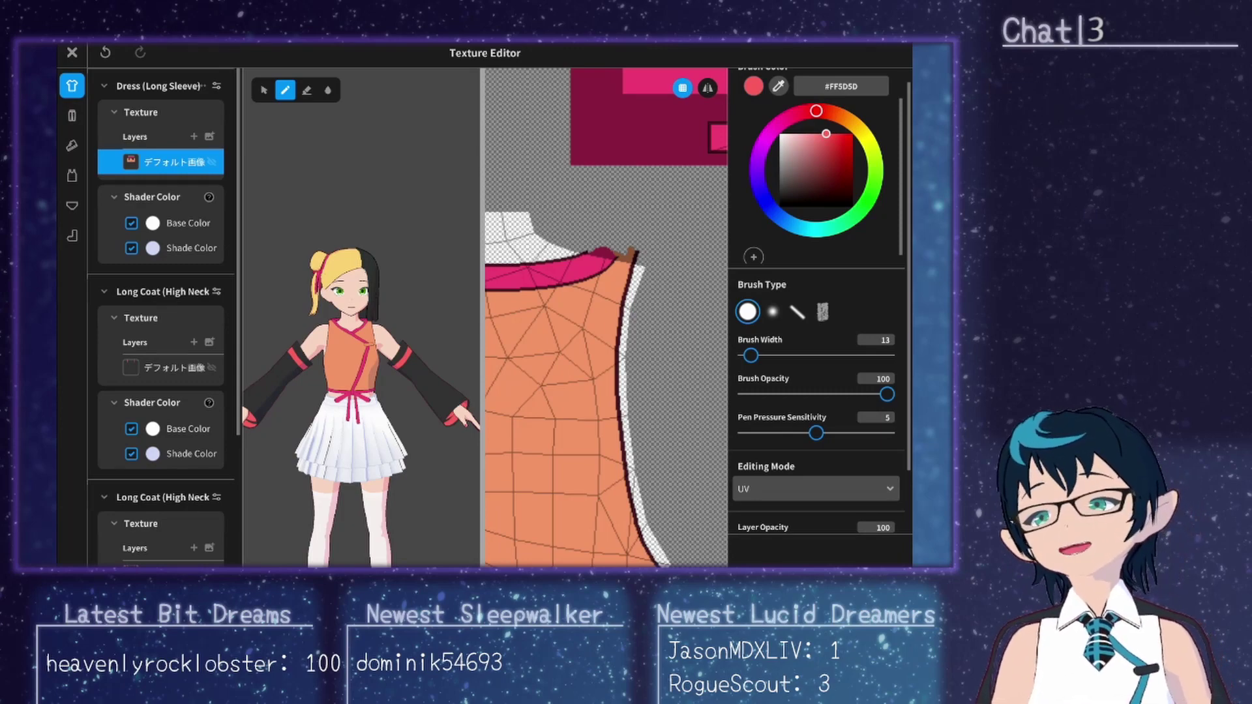
Step: Switch back to Clip Studio Paint, add a new layer above Layer 4 Copy and clip it to the layer below
key("alt+Tab")
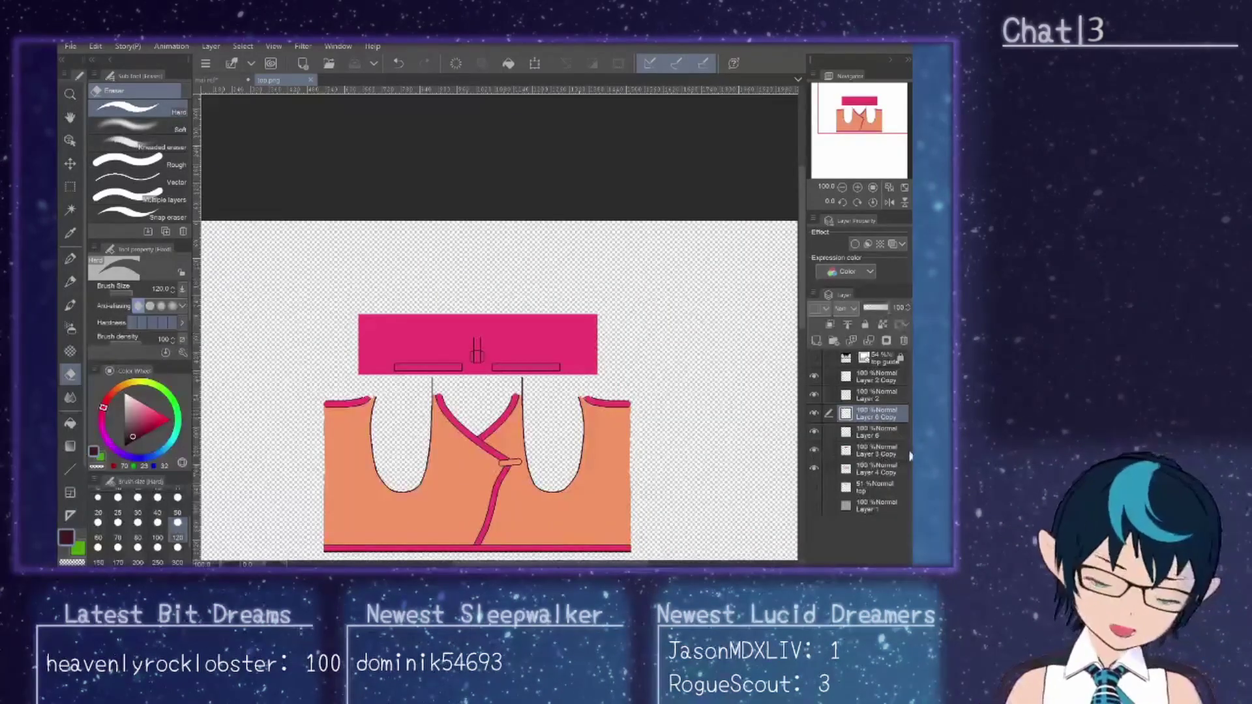
left_click(876, 468)
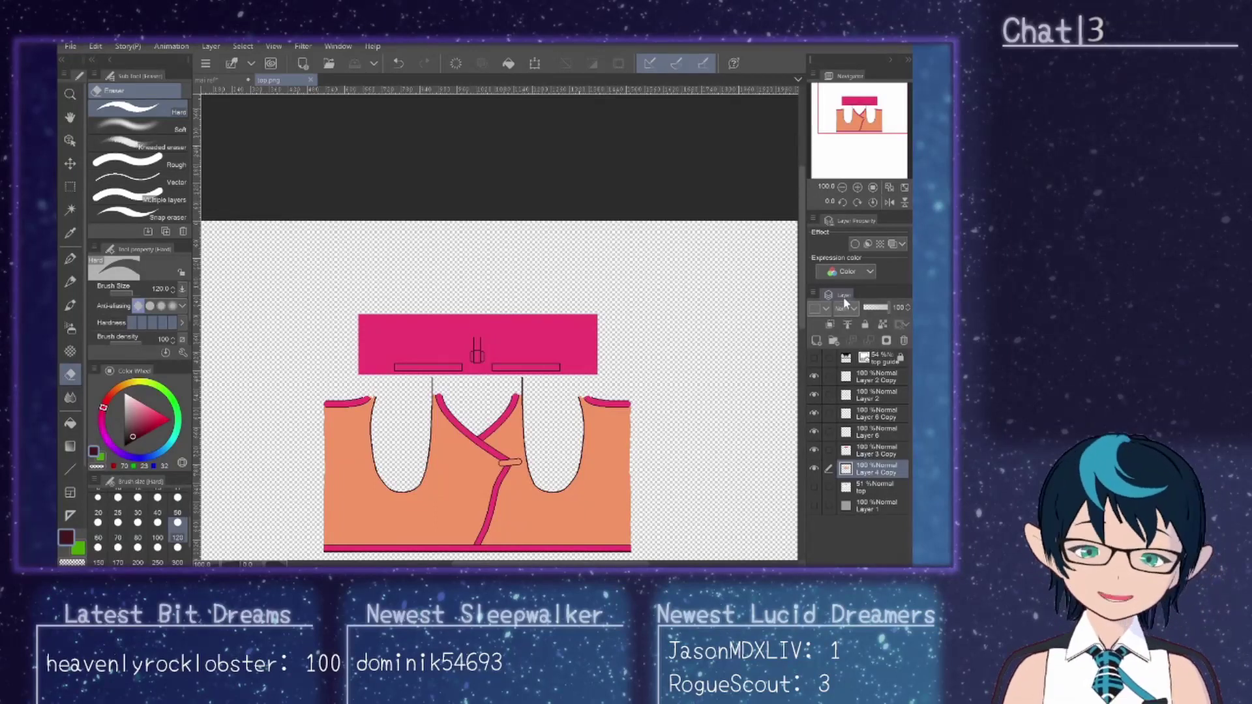
left_click(817, 341)
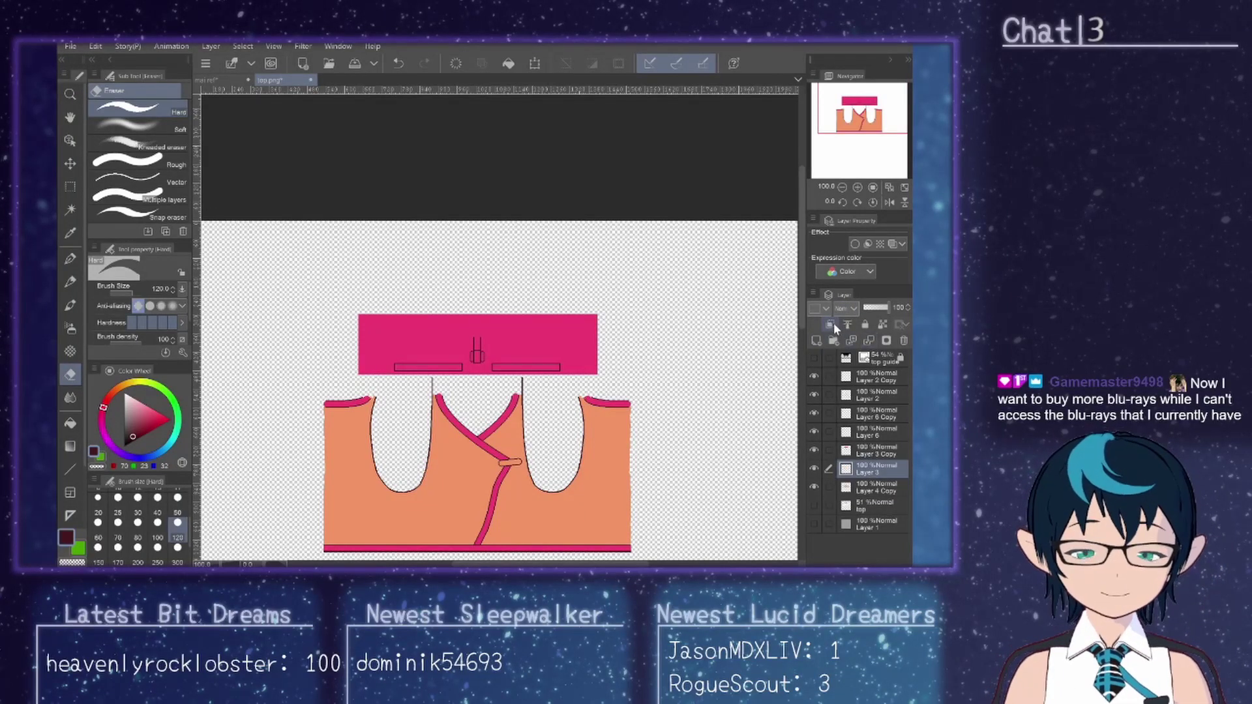
left_click(834, 324)
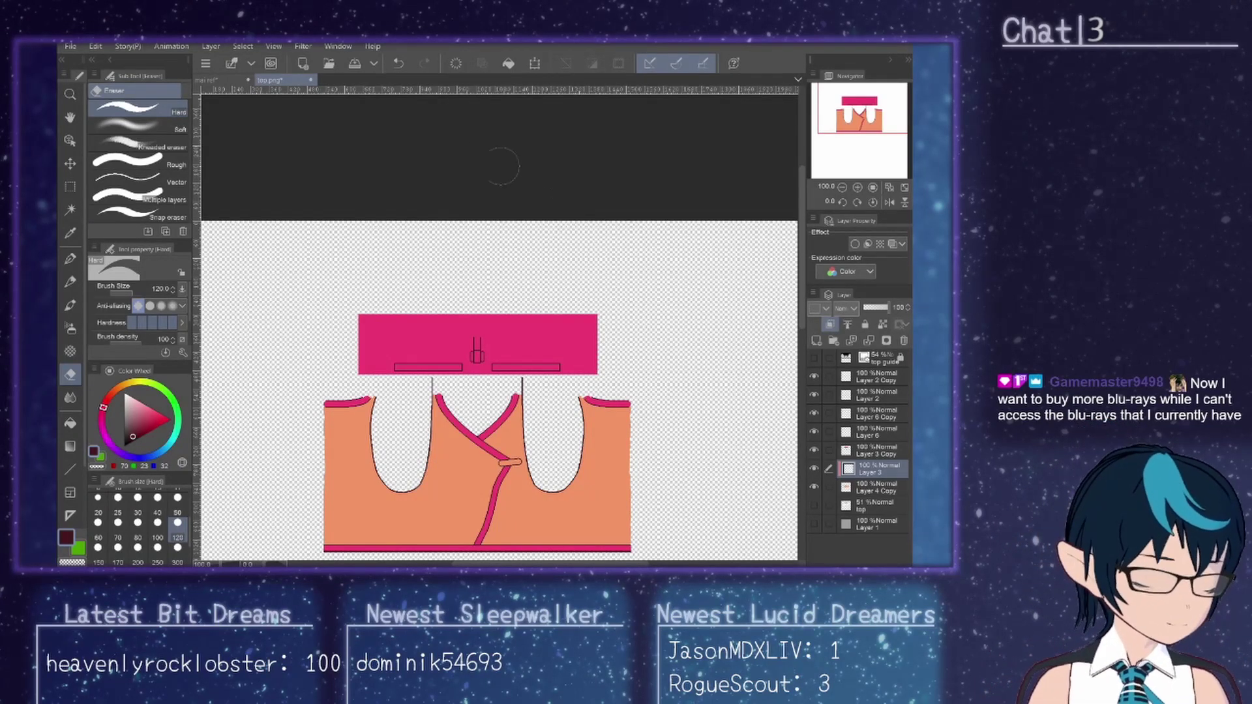
Step: Sample the light grey from the Mai reference sheet and fill the clipped layer with it to recolour the top's body
left_click(213, 81)
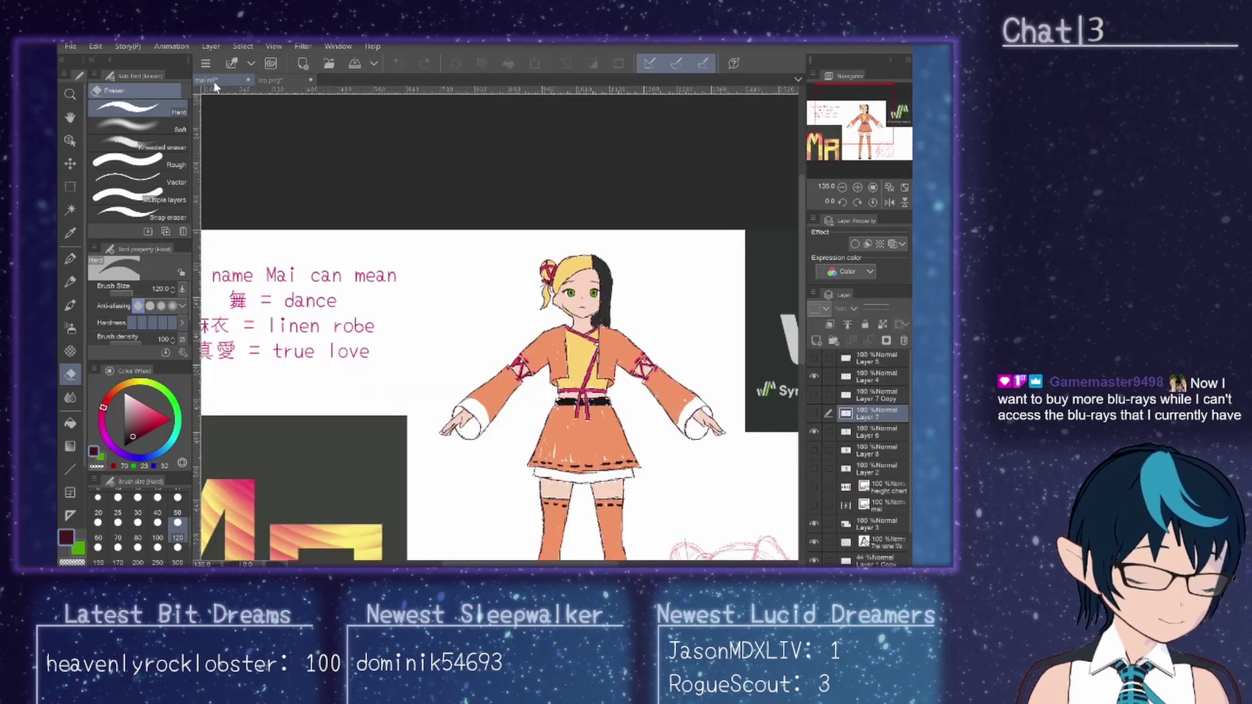
left_click(70, 233)
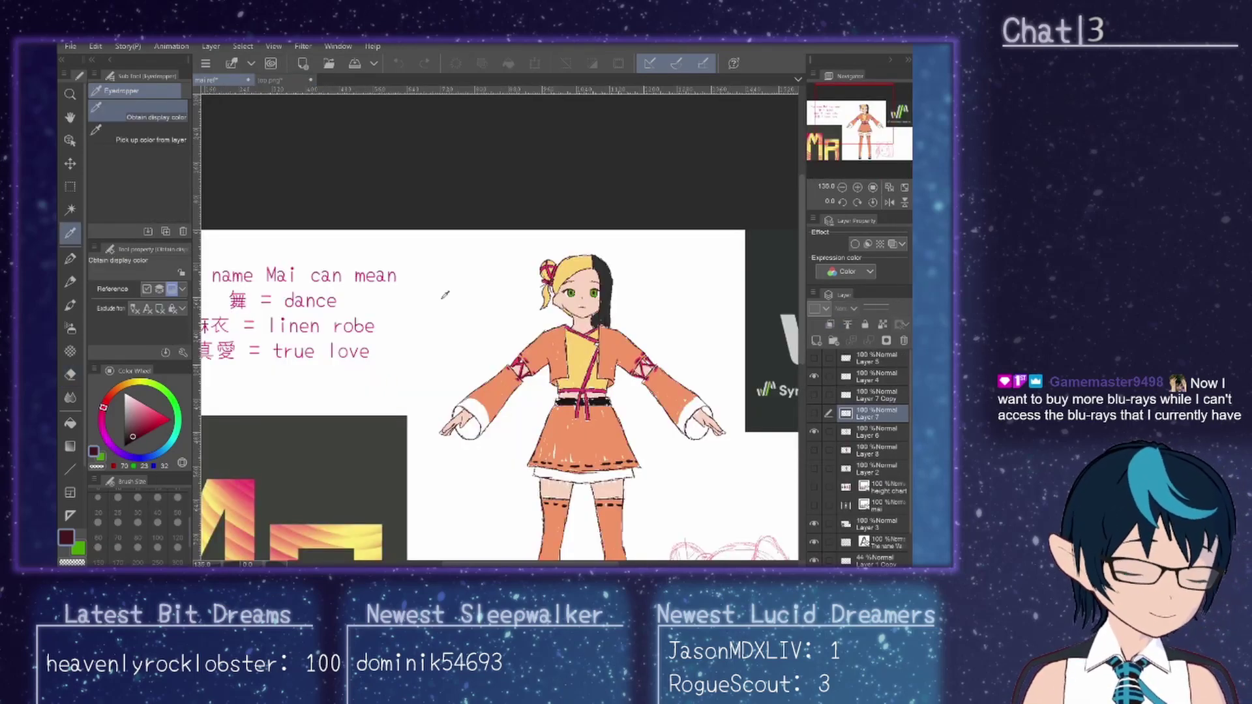
left_click(800, 324)
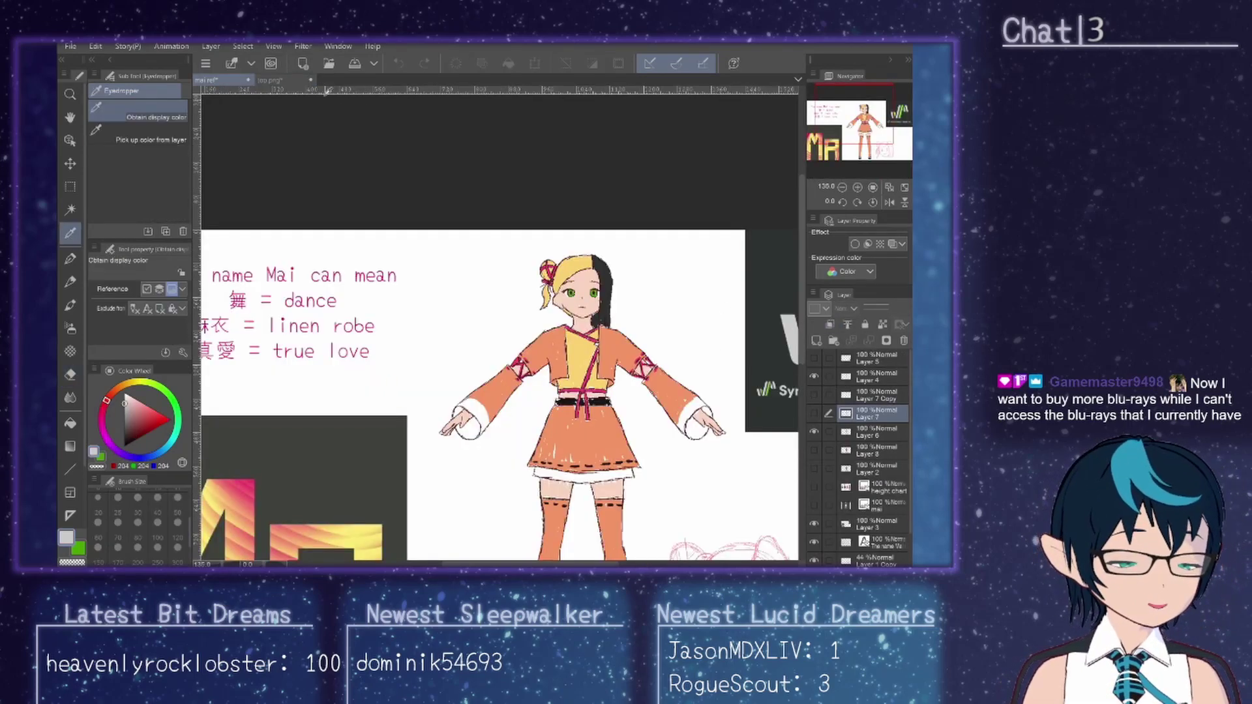
left_click(270, 80)
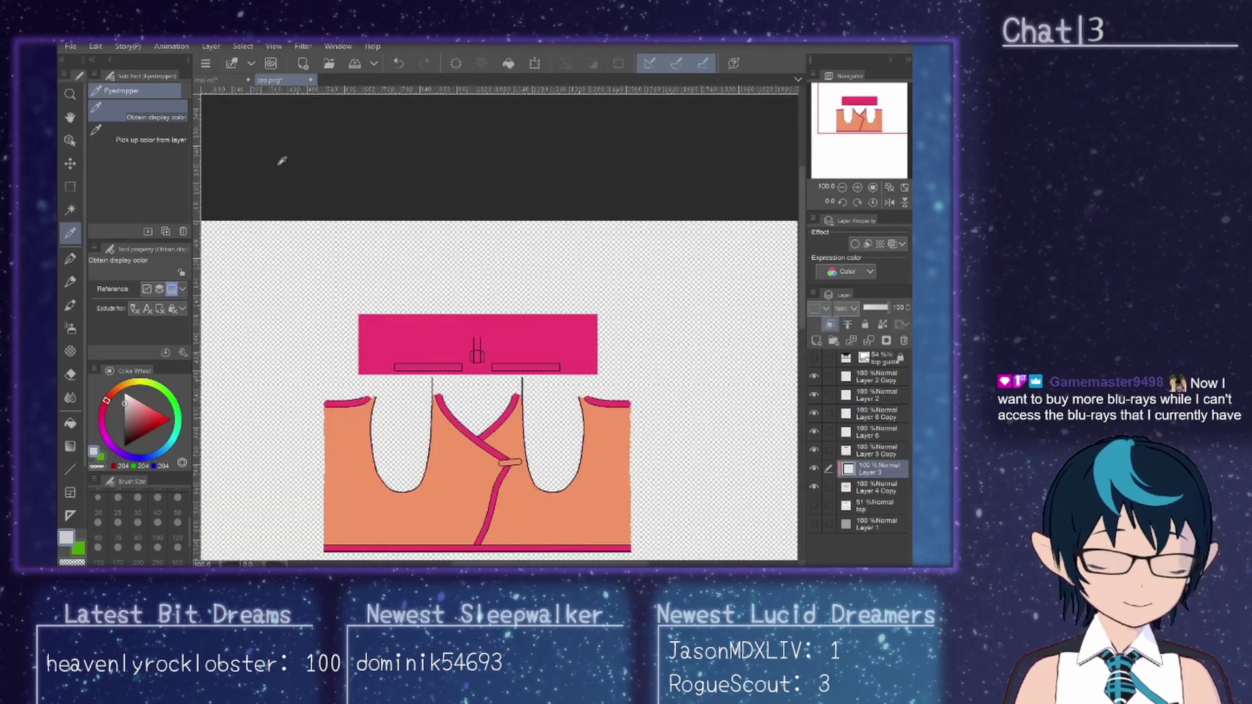
left_click(72, 424)
left_click(440, 473)
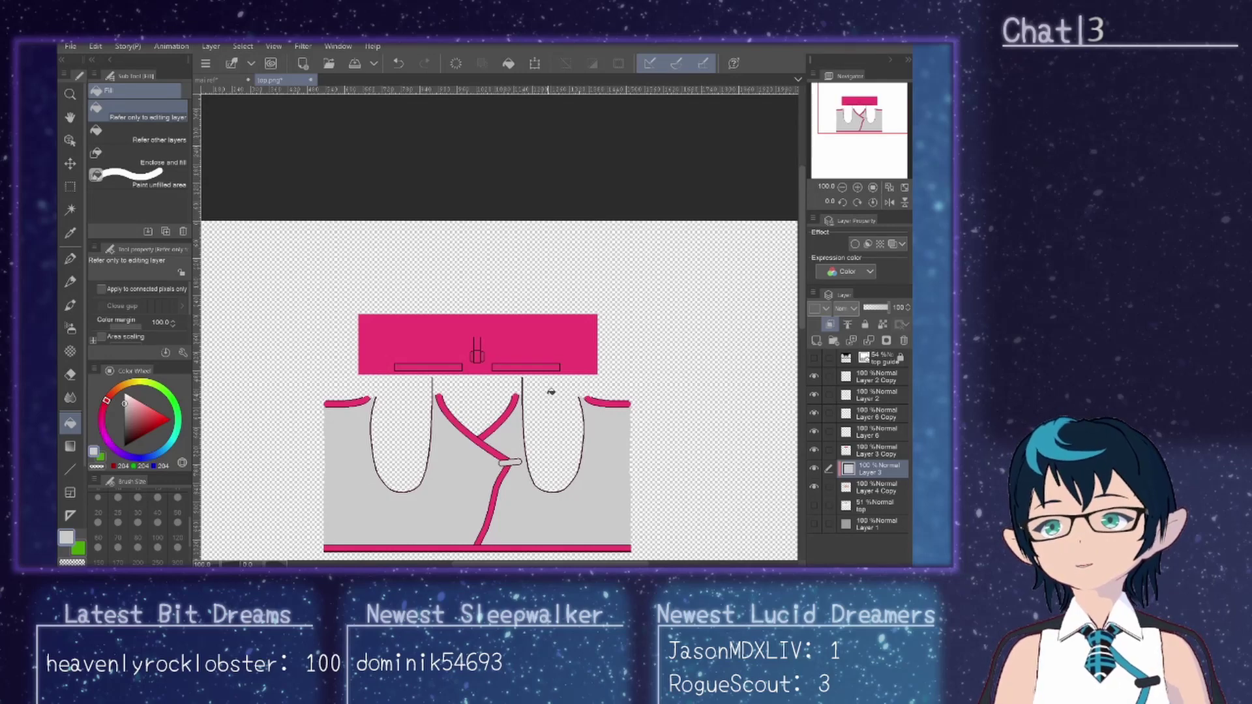
Step: Sample the dark grey from the reference sheet's dark panel and fill the clipped layer over the top's body with it
left_click(217, 79)
left_click(70, 232)
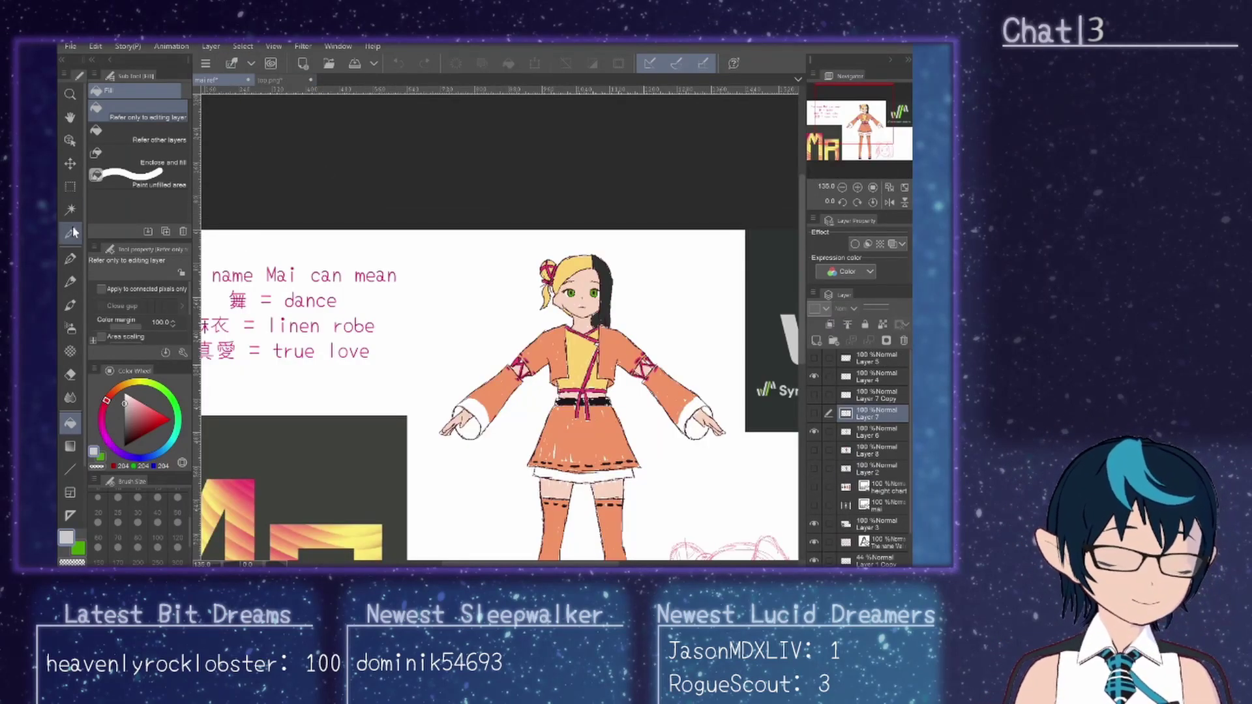
left_click(767, 257)
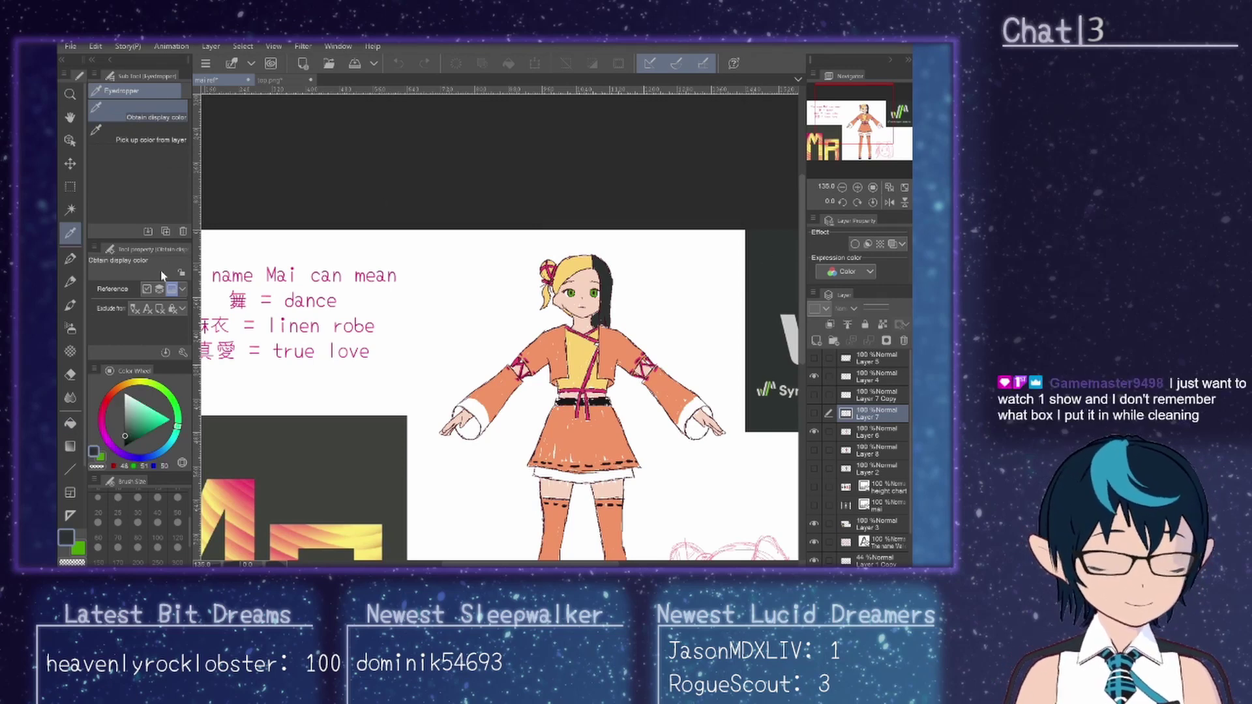
left_click(70, 424)
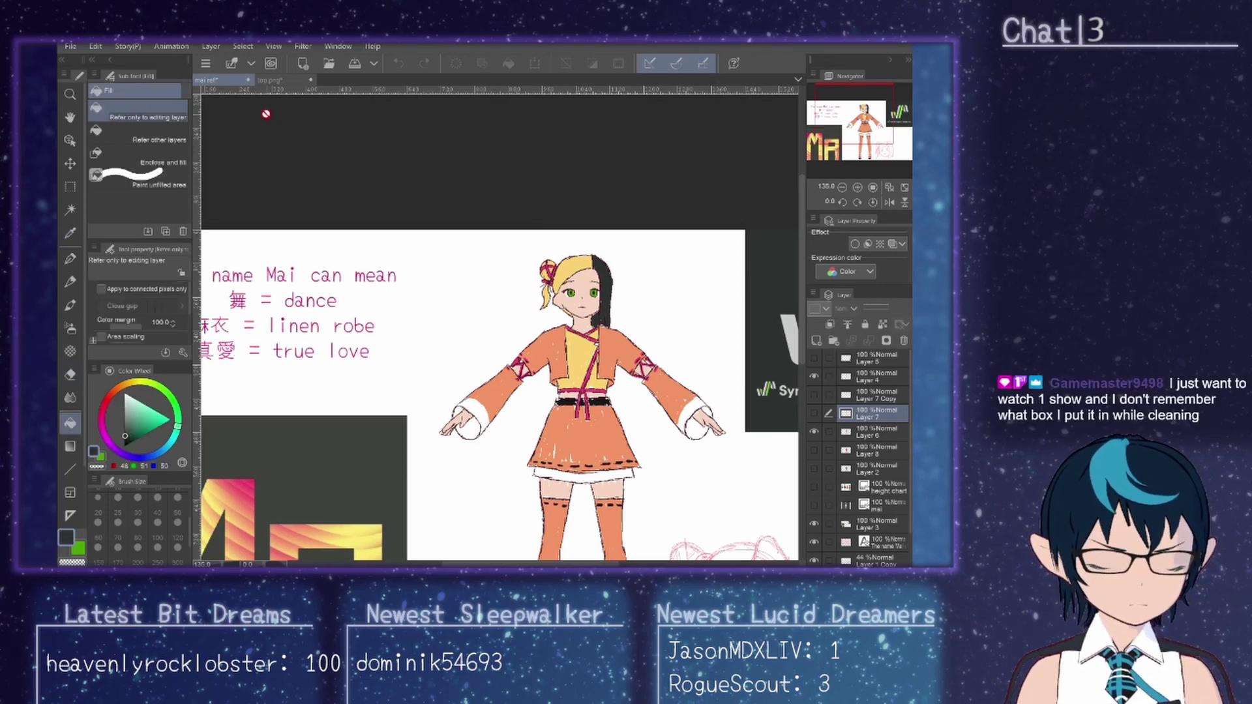
left_click(271, 80)
left_click(446, 451)
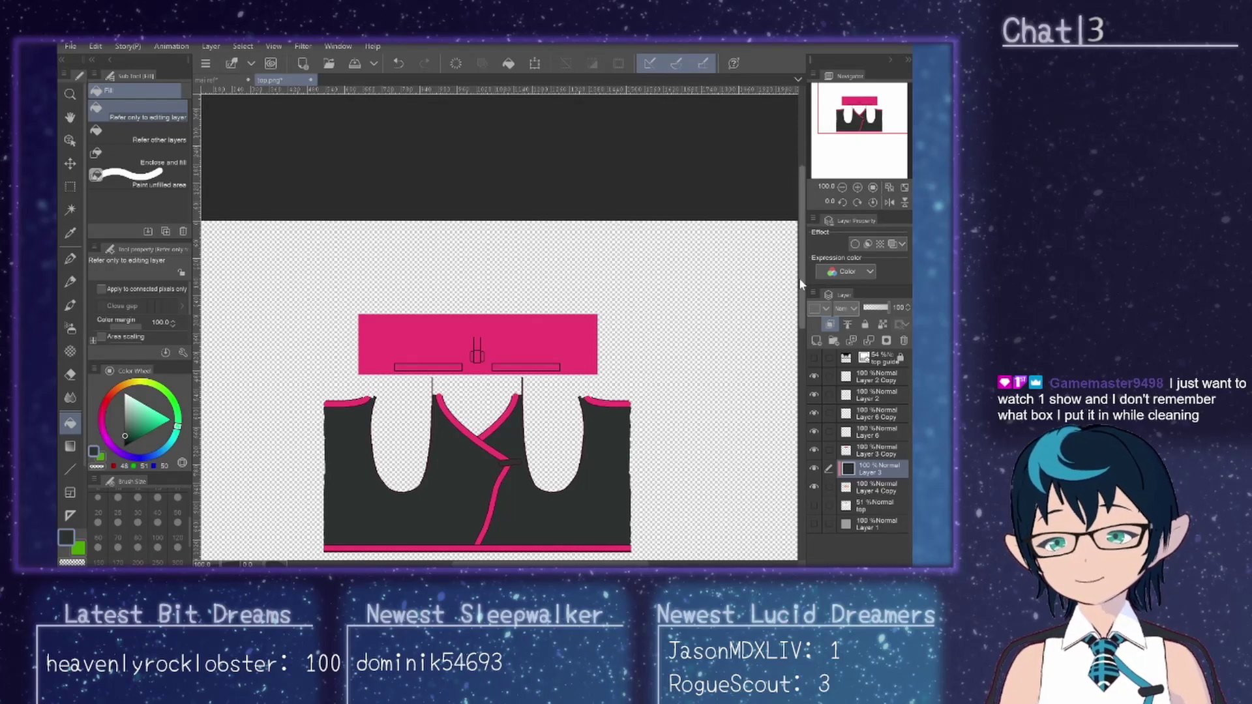
Step: Save the dark grey version as a PNG over the existing top.png, accepting the loss of layer information
left_click_drag(799, 277, 812, 300)
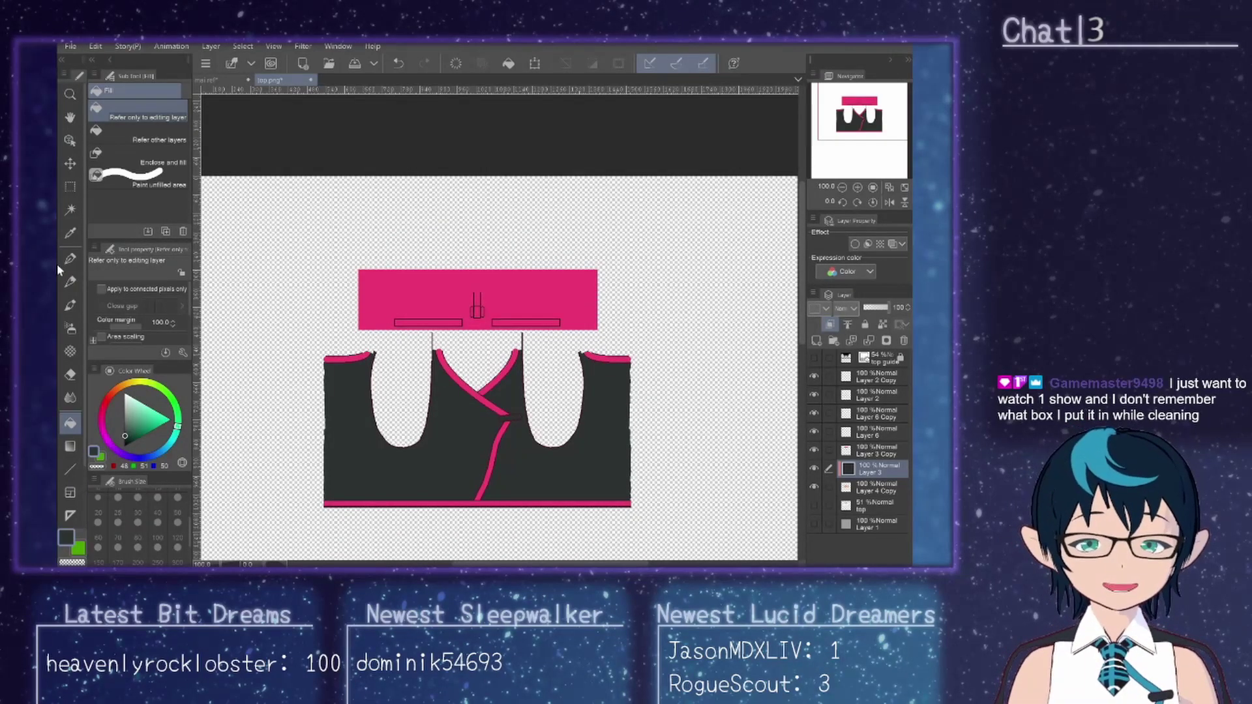
left_click(73, 46)
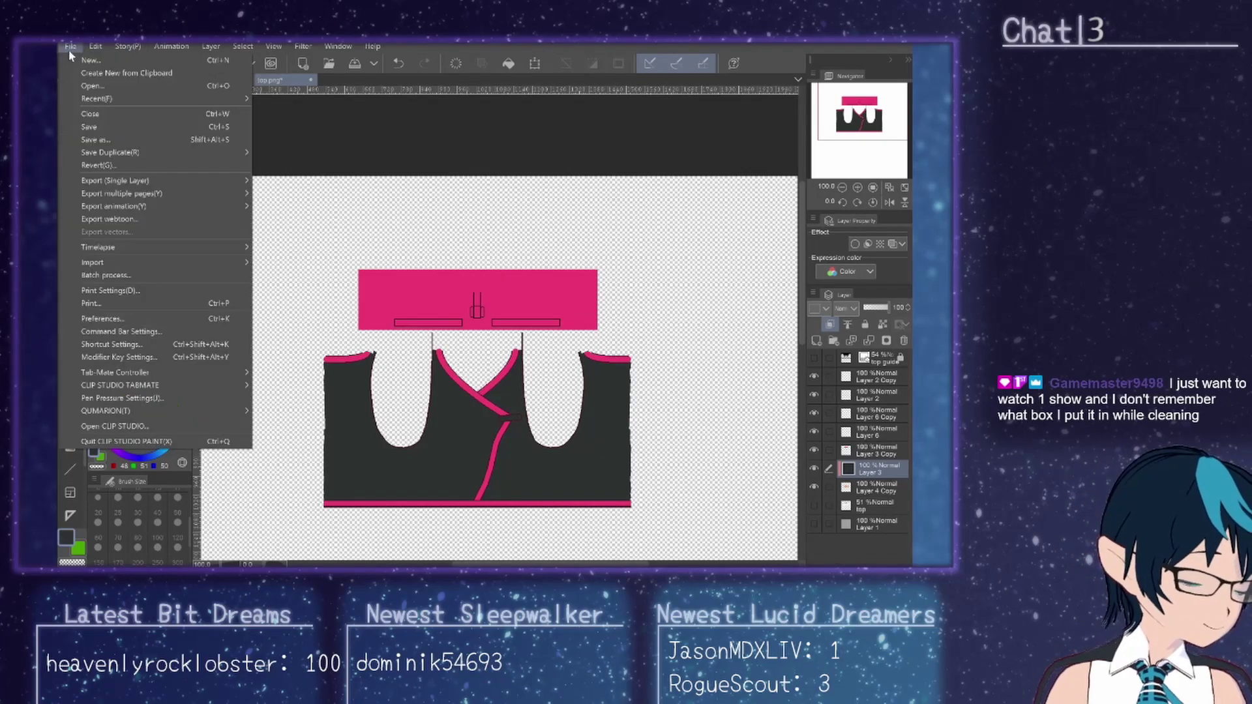
left_click(120, 132)
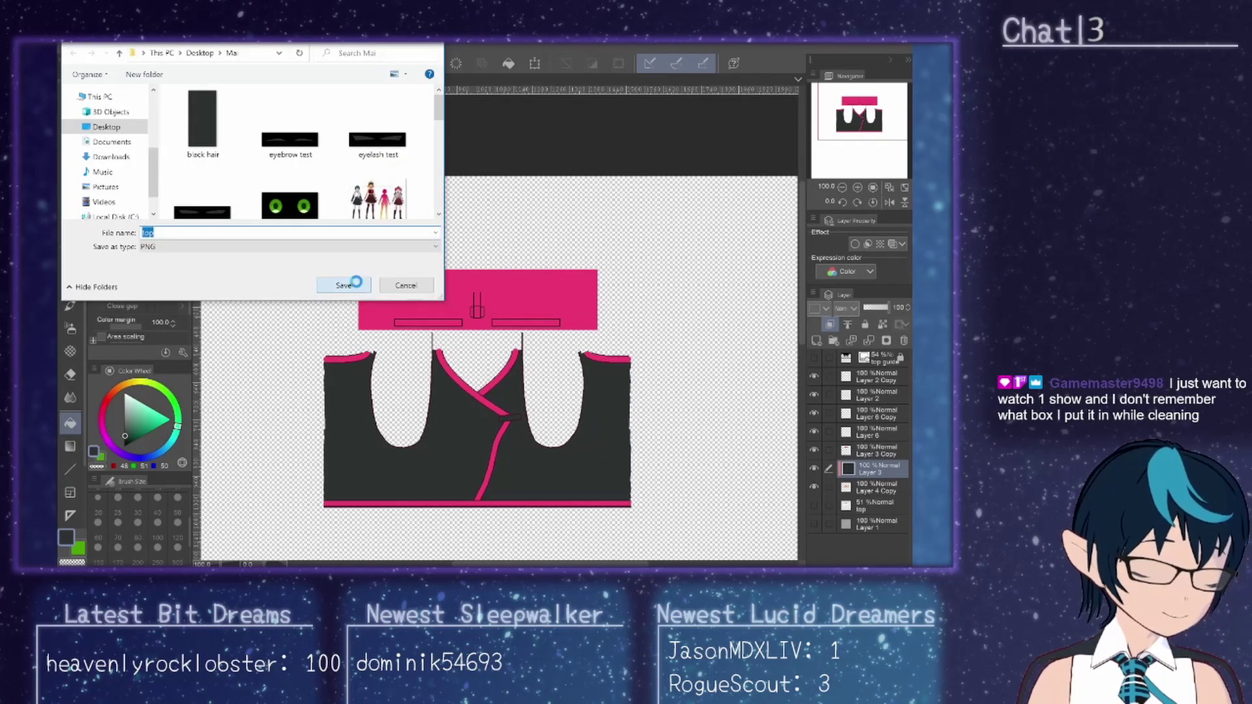
left_click(344, 286)
left_click(515, 305)
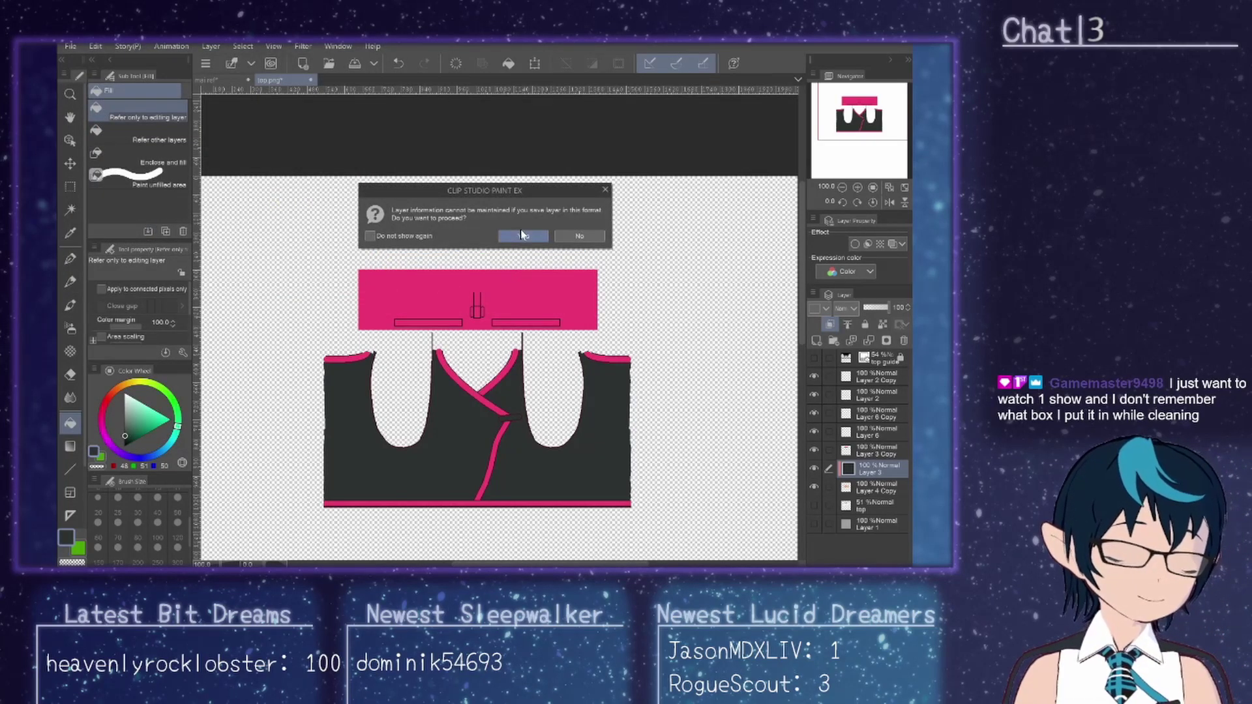
left_click(525, 241)
Step: Switch to VRoid Studio's Texture Editor and import the dark grey top.png into the default image layer of Dress (Long Sleeve)
key("alt+Tab")
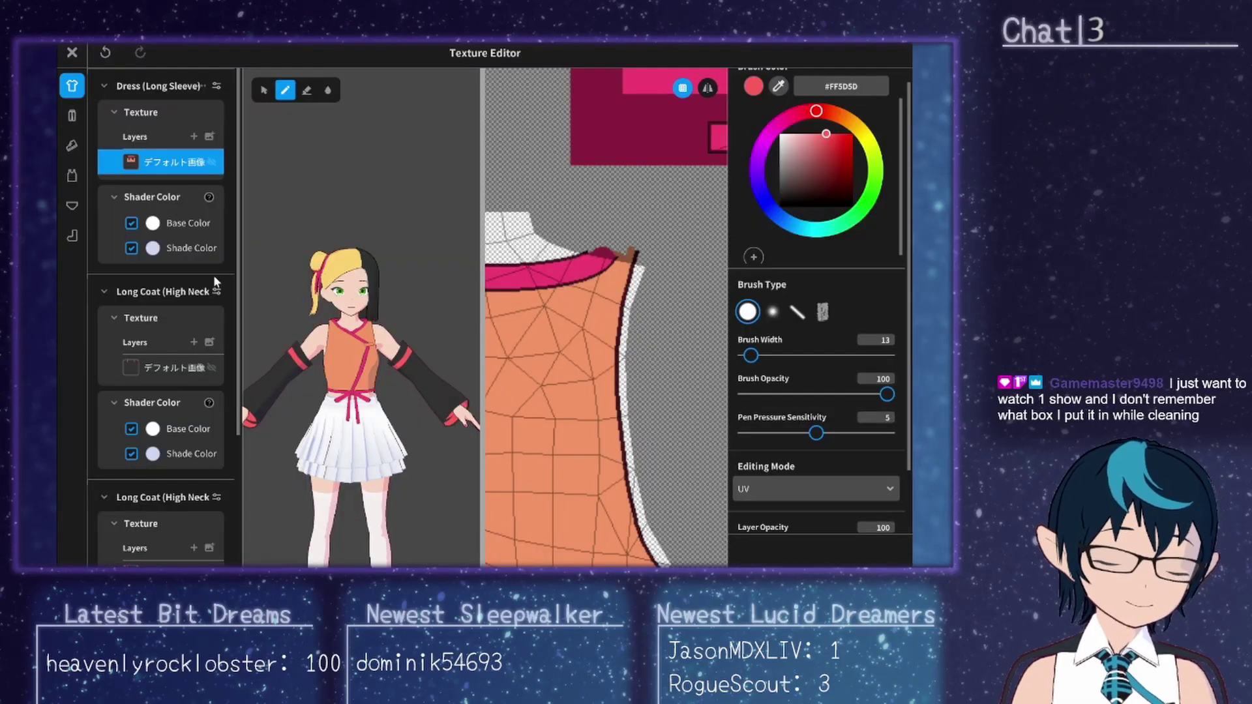
right_click(135, 174)
left_click(176, 148)
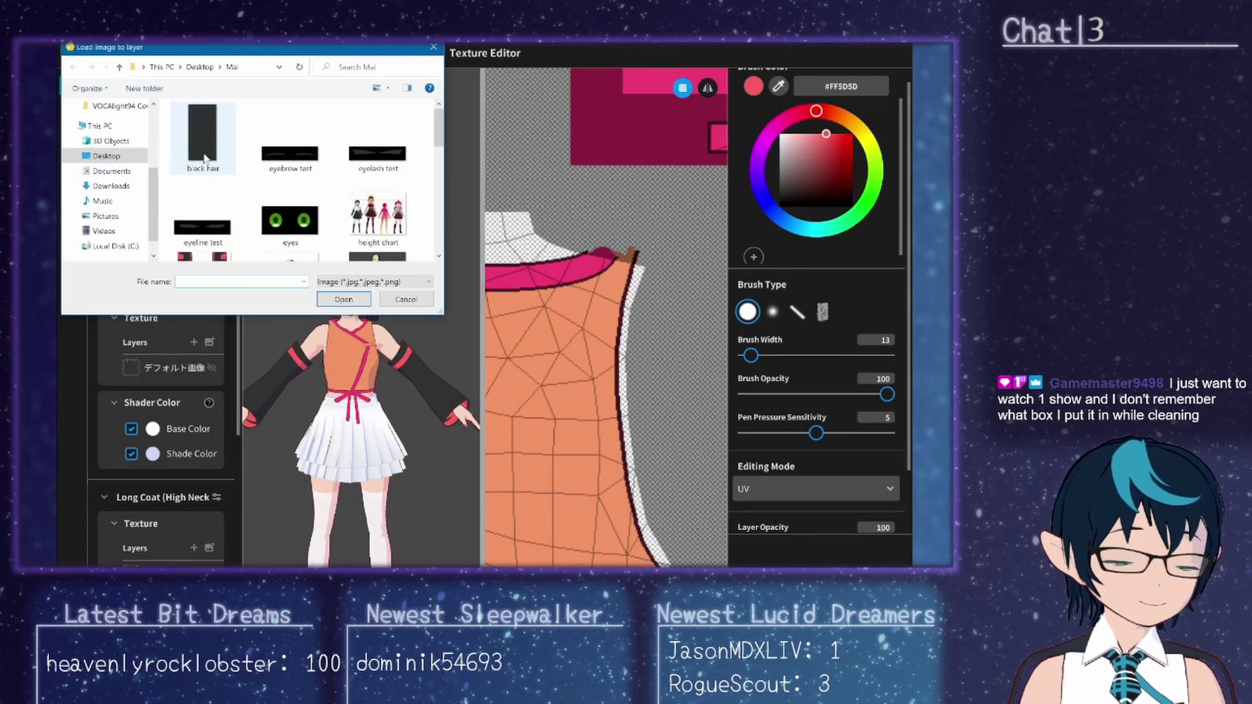
scroll(311, 183, "up", 1)
left_click(379, 205)
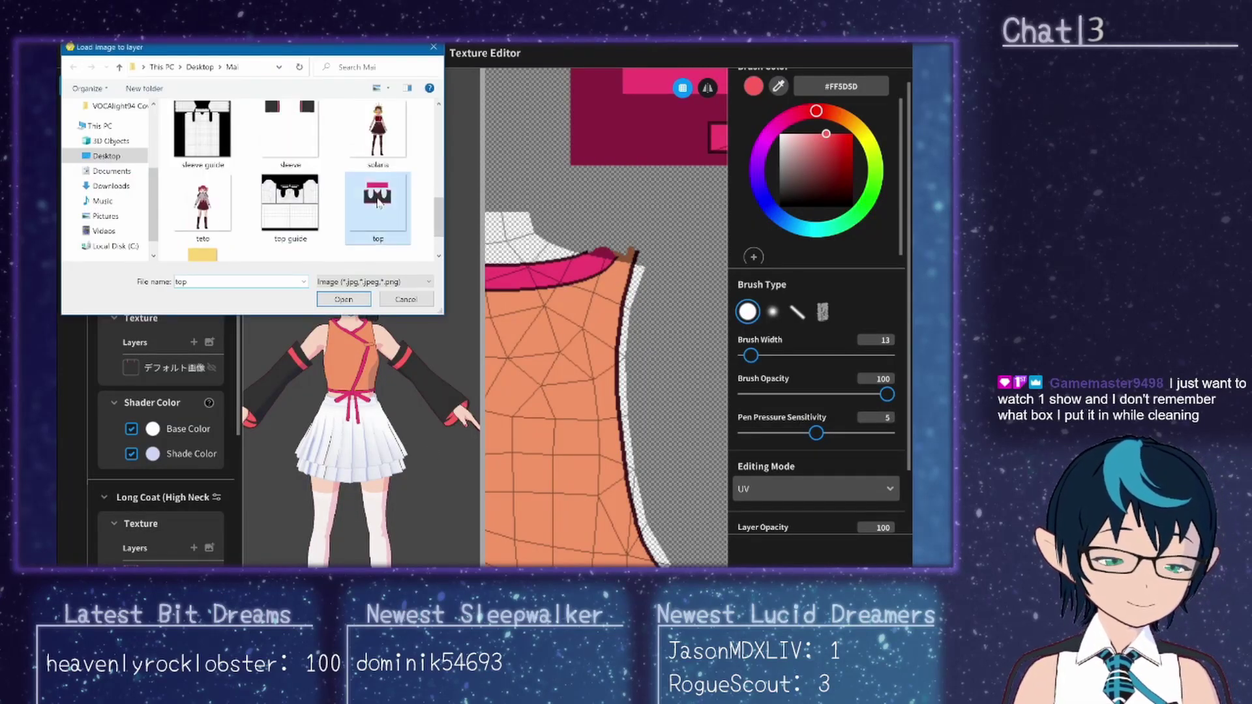
left_click(345, 300)
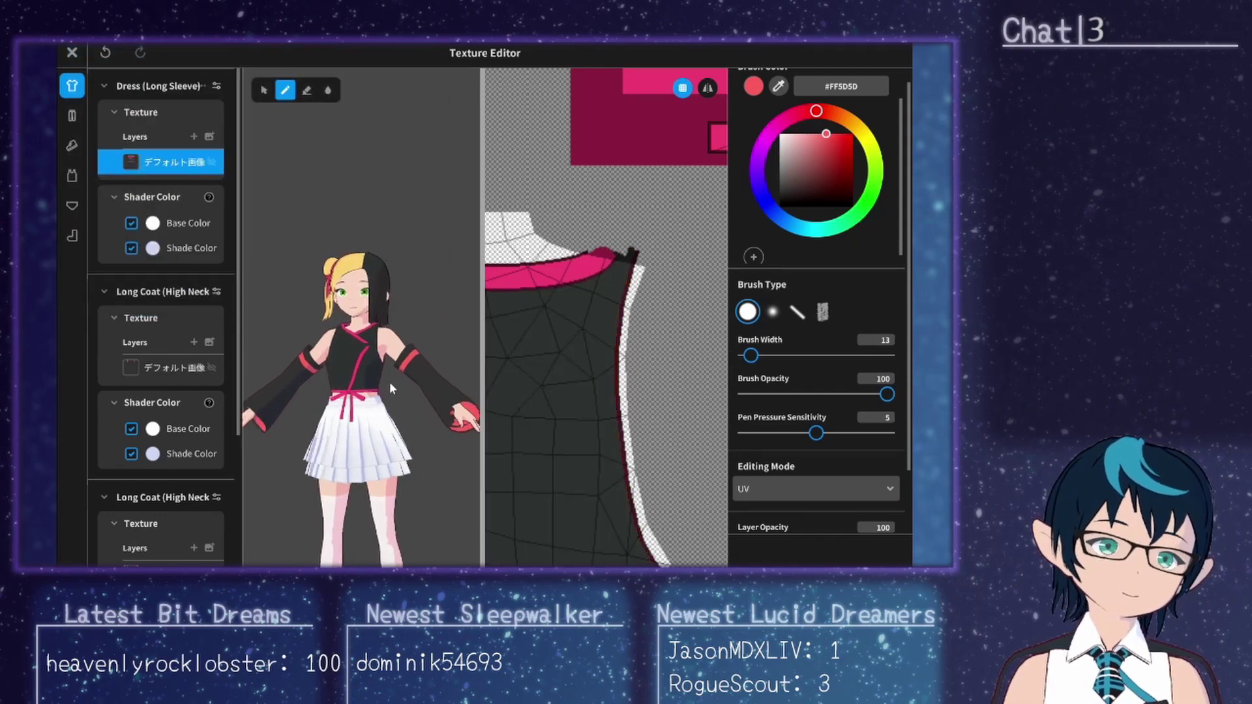
scroll(391, 387, "up", 5)
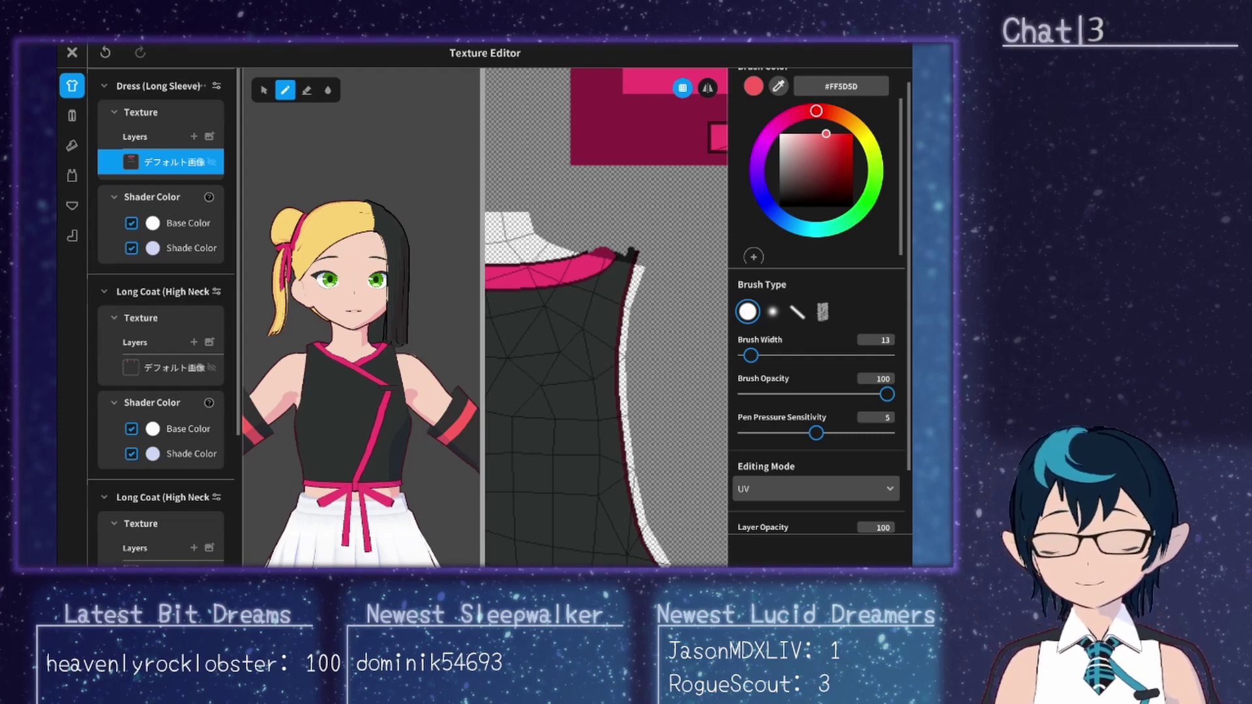
Step: Switch to Clip Studio Paint, sample the blonde yellow from Mai's hair on the reference sheet and fill the clipped layer in top.png with it
key("alt+Tab")
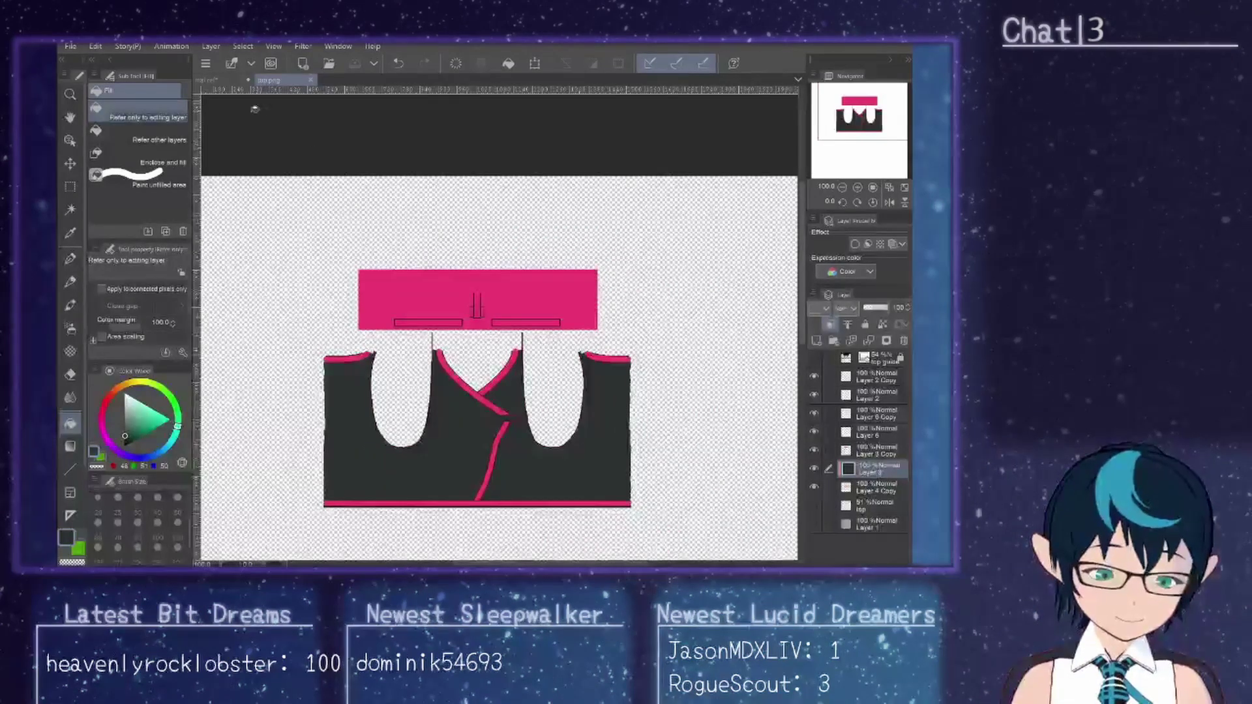
left_click(216, 80)
left_click(70, 234)
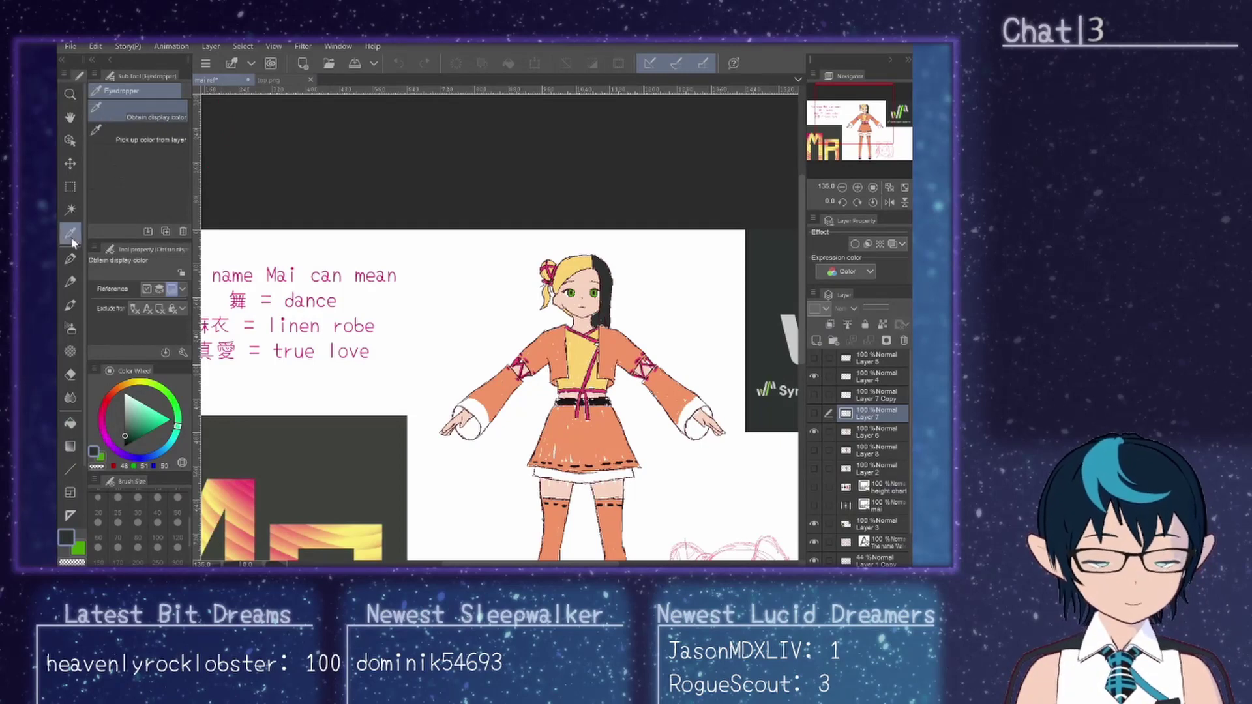
left_click(572, 260)
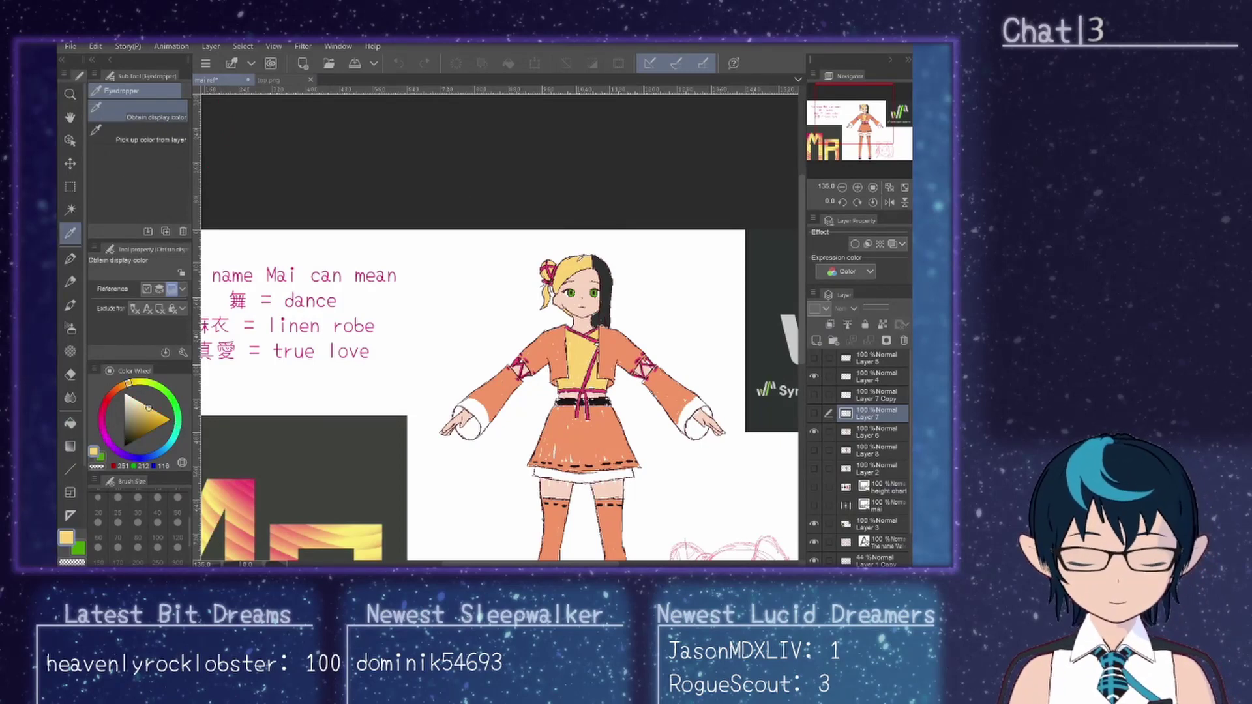
left_click(274, 81)
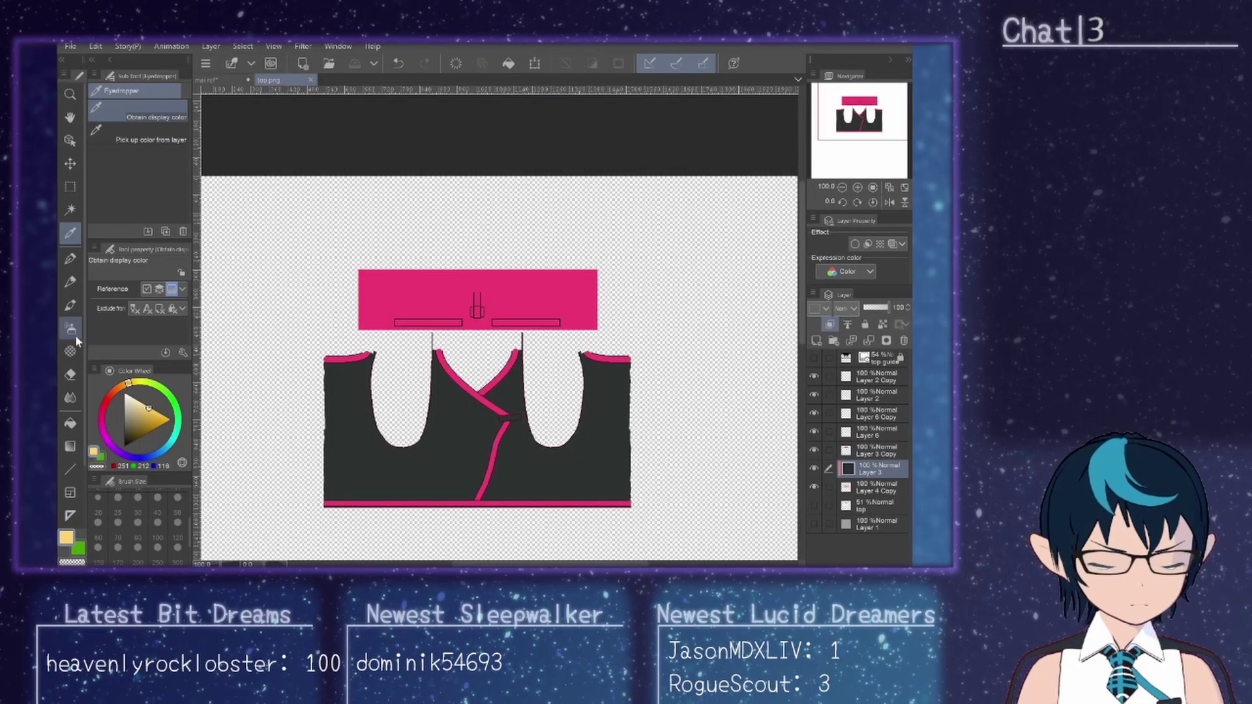
left_click(70, 423)
left_click(349, 423)
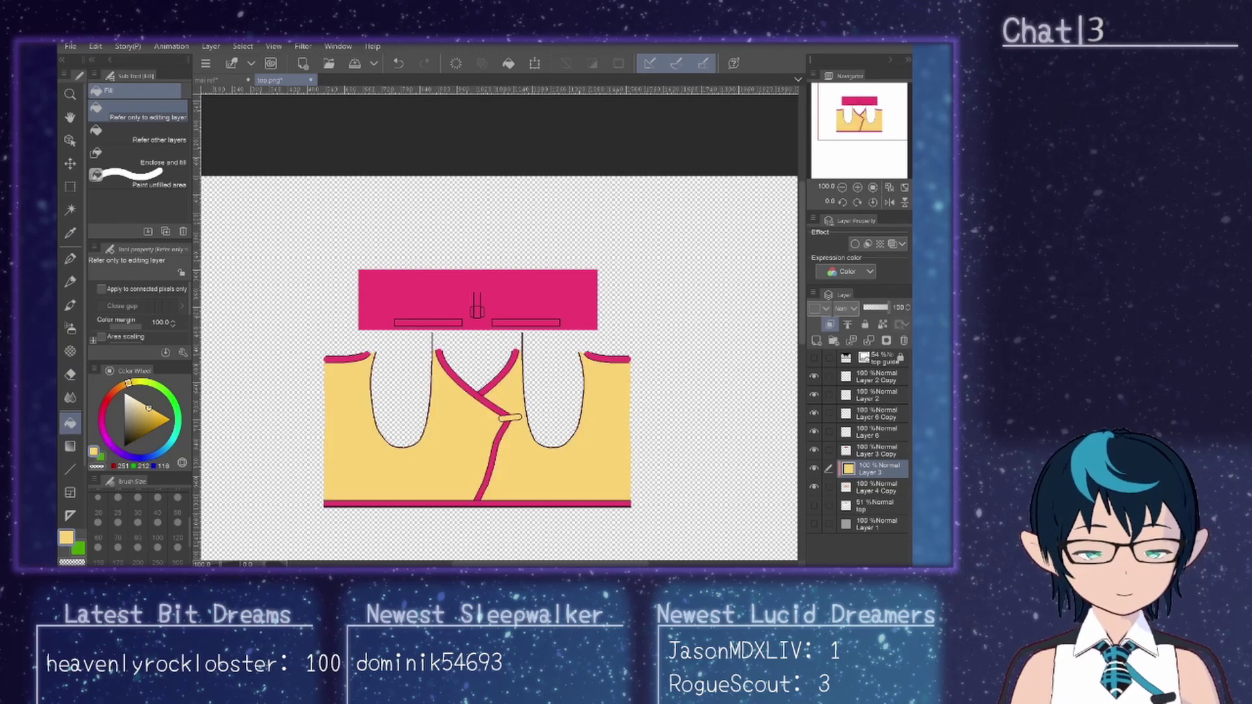
Step: Save the yellow version as a PNG over the existing top.png, accepting the overwrite and the loss of layer information
left_click(71, 46)
left_click(99, 125)
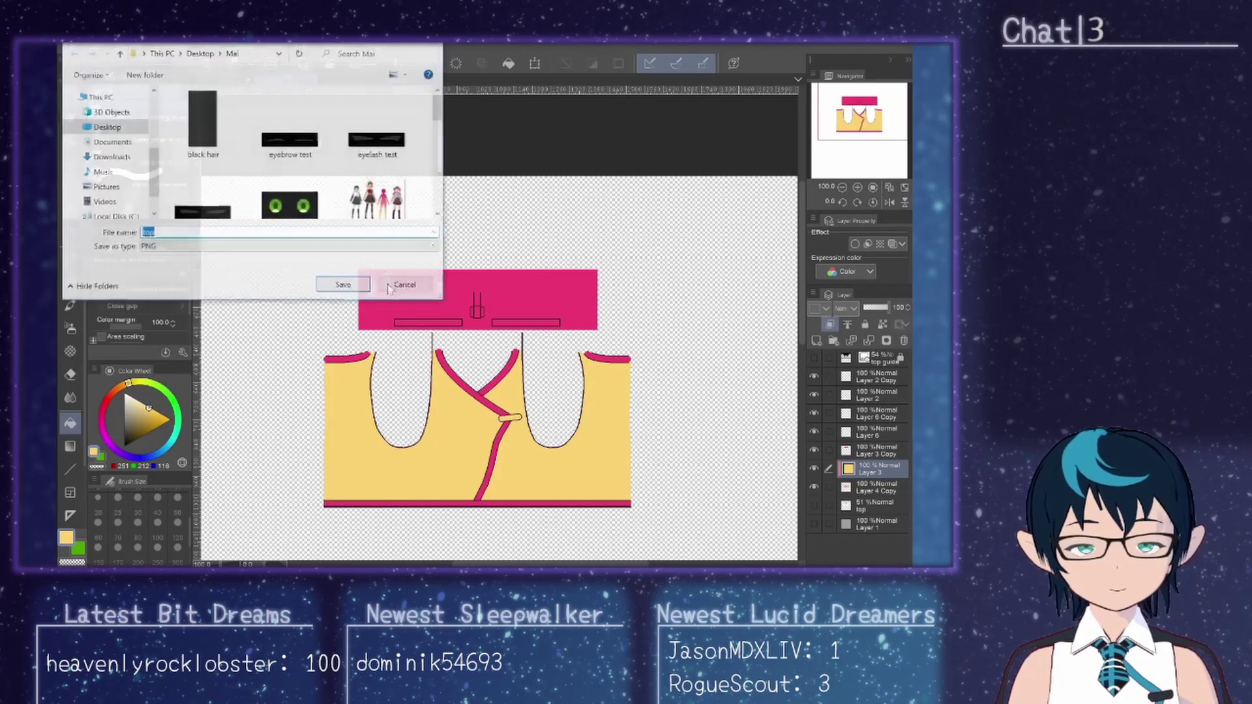
left_click(324, 285)
left_click(513, 304)
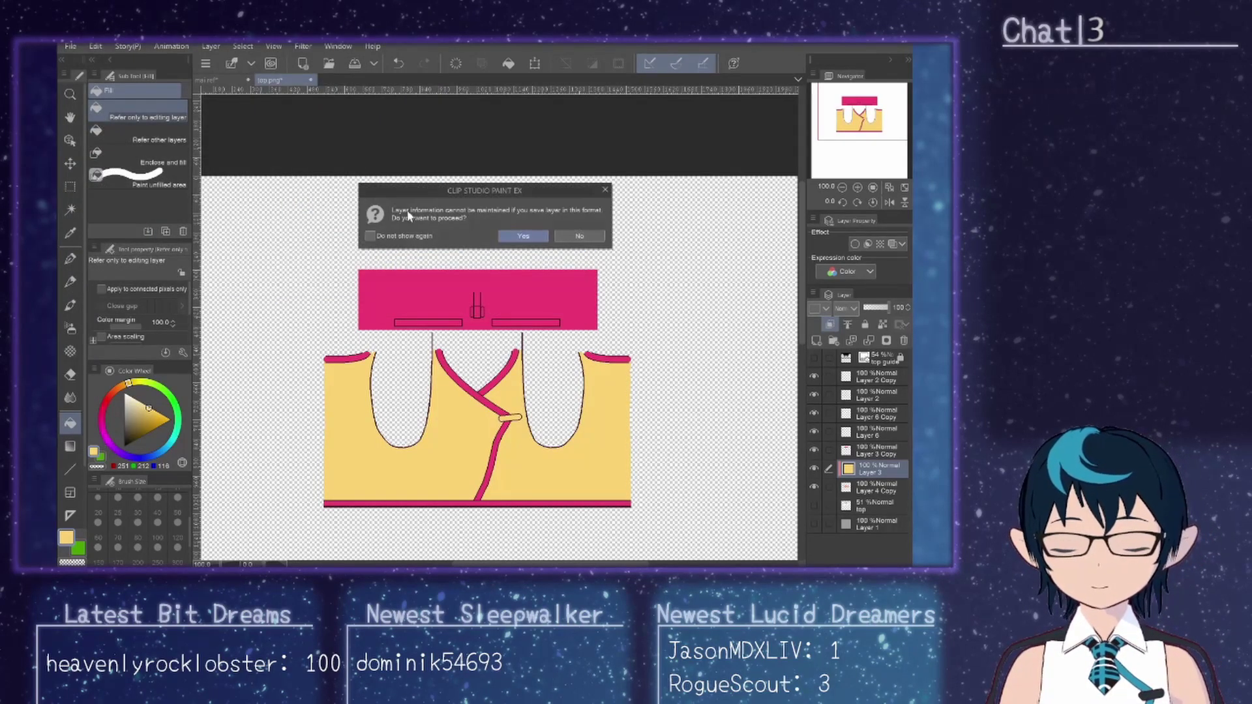
left_click(523, 236)
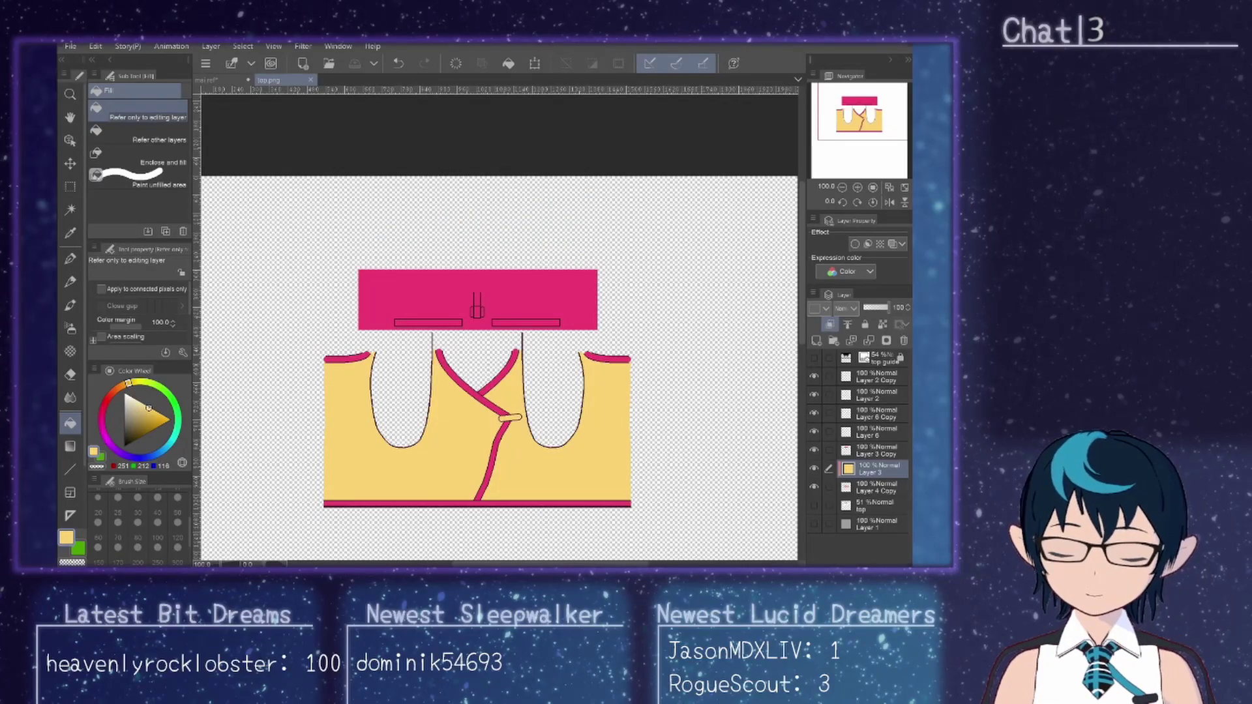
Step: Switch to VRoid Studio and import the yellow top.png into the default image layer of Dress (Long Sleeve)
key("alt+Tab")
right_click(162, 168)
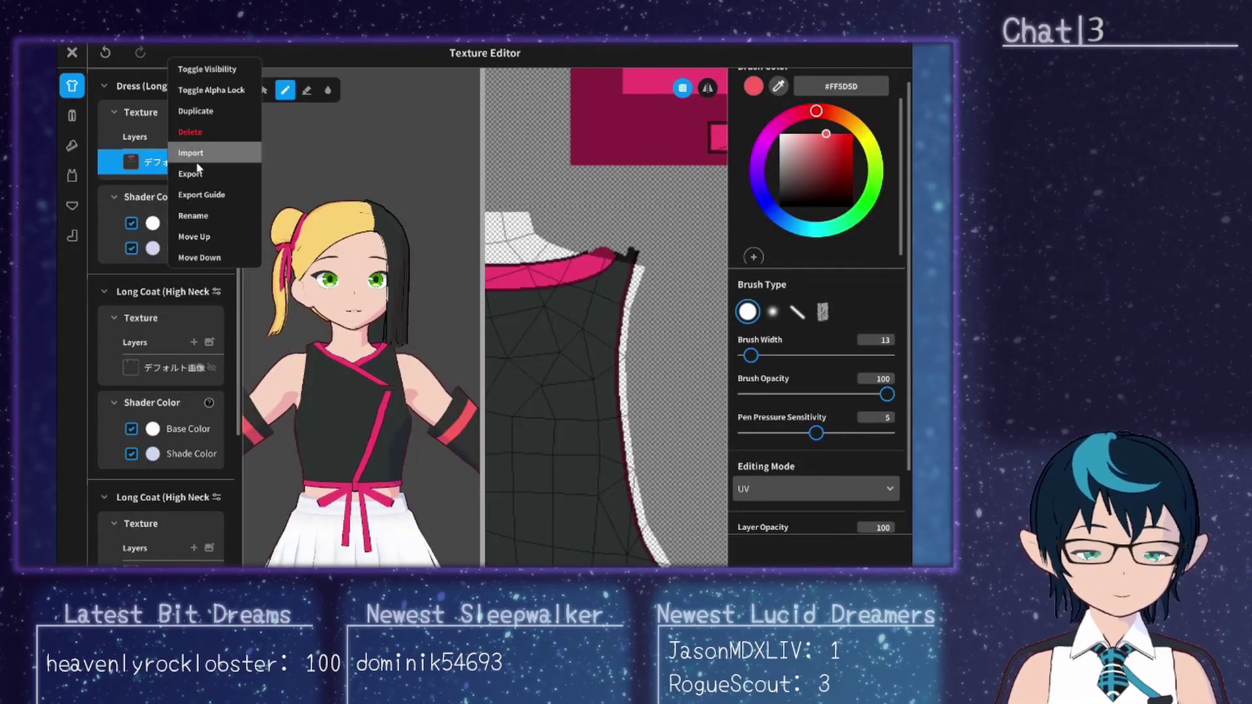
left_click(199, 166)
scroll(293, 182, "down", 3)
left_click(377, 148)
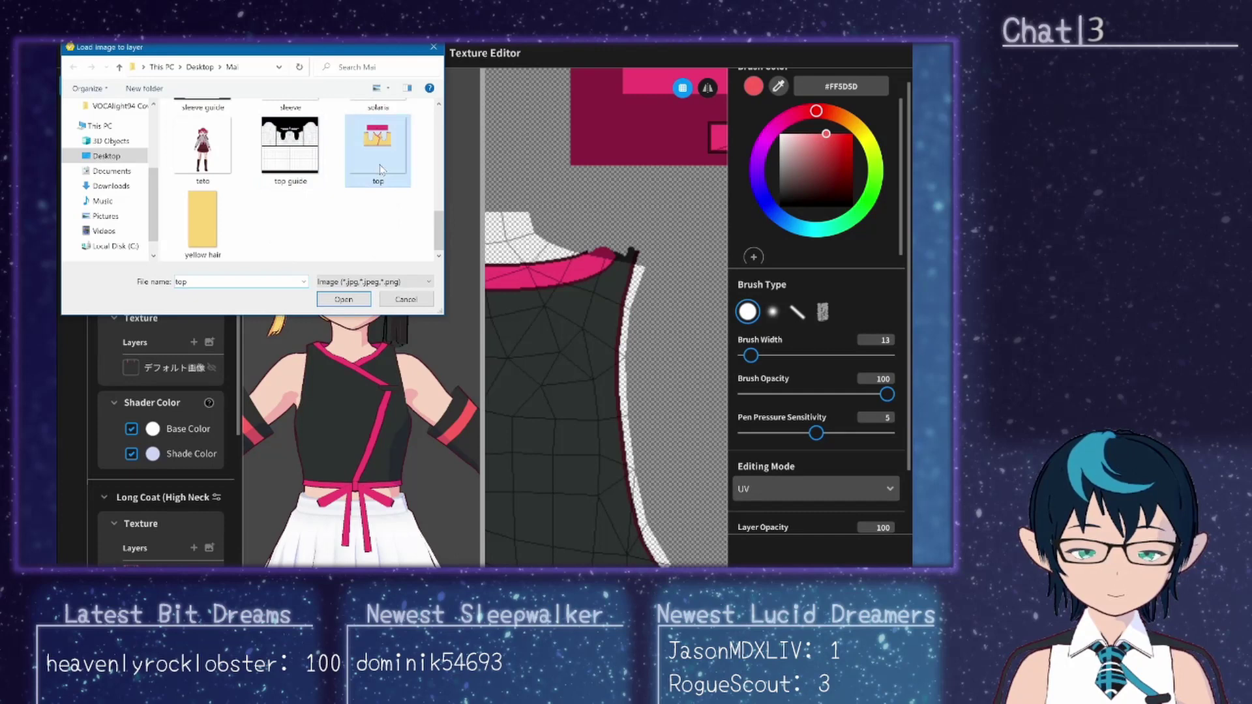
left_click(344, 299)
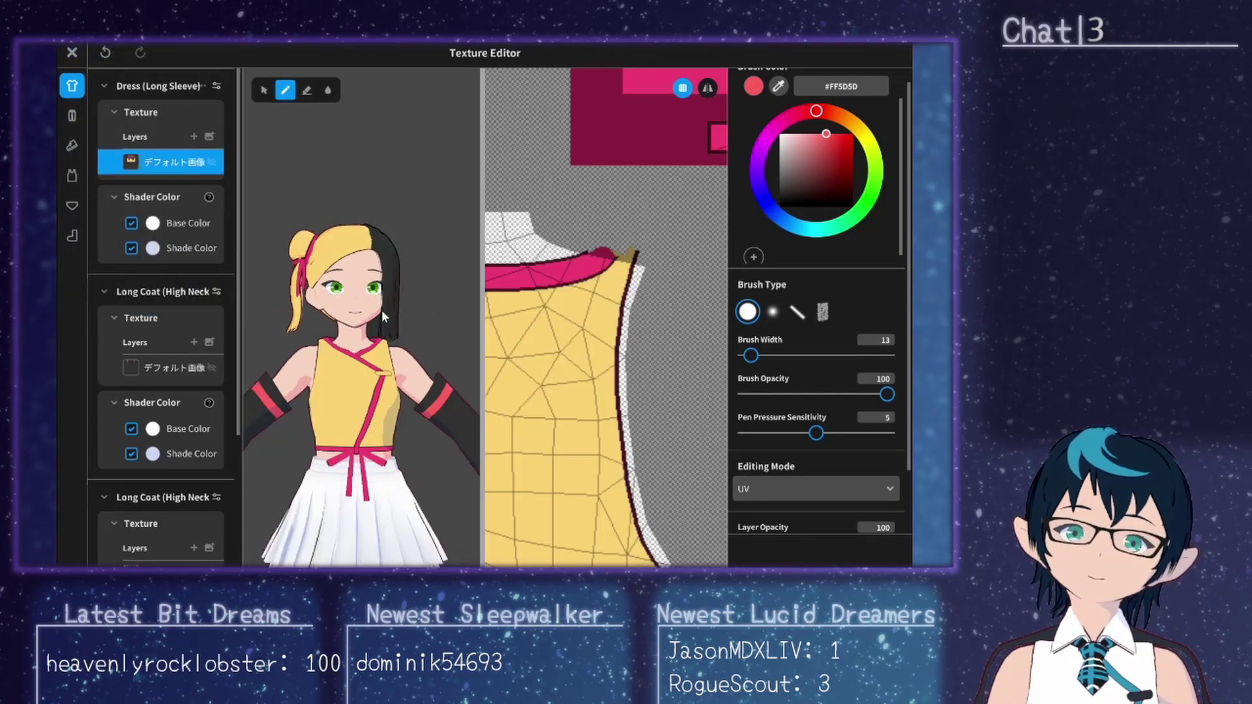
scroll(382, 310, "down", 3)
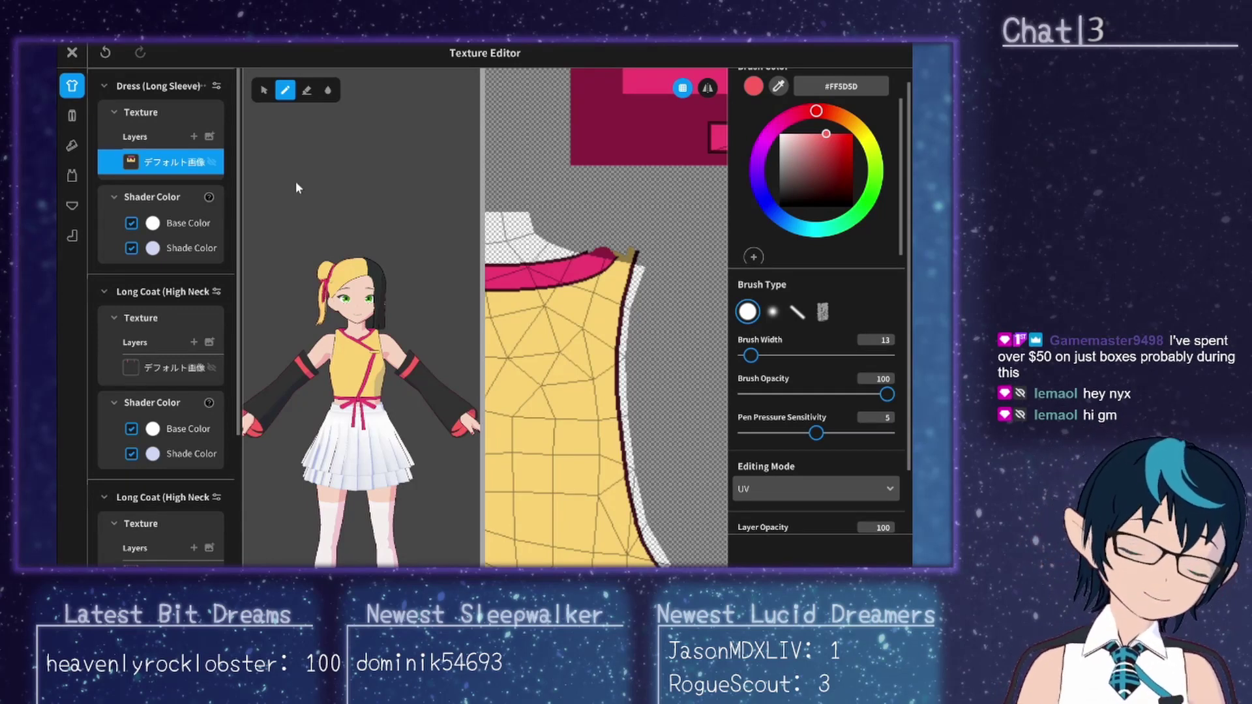
scroll(394, 382, "up", 5)
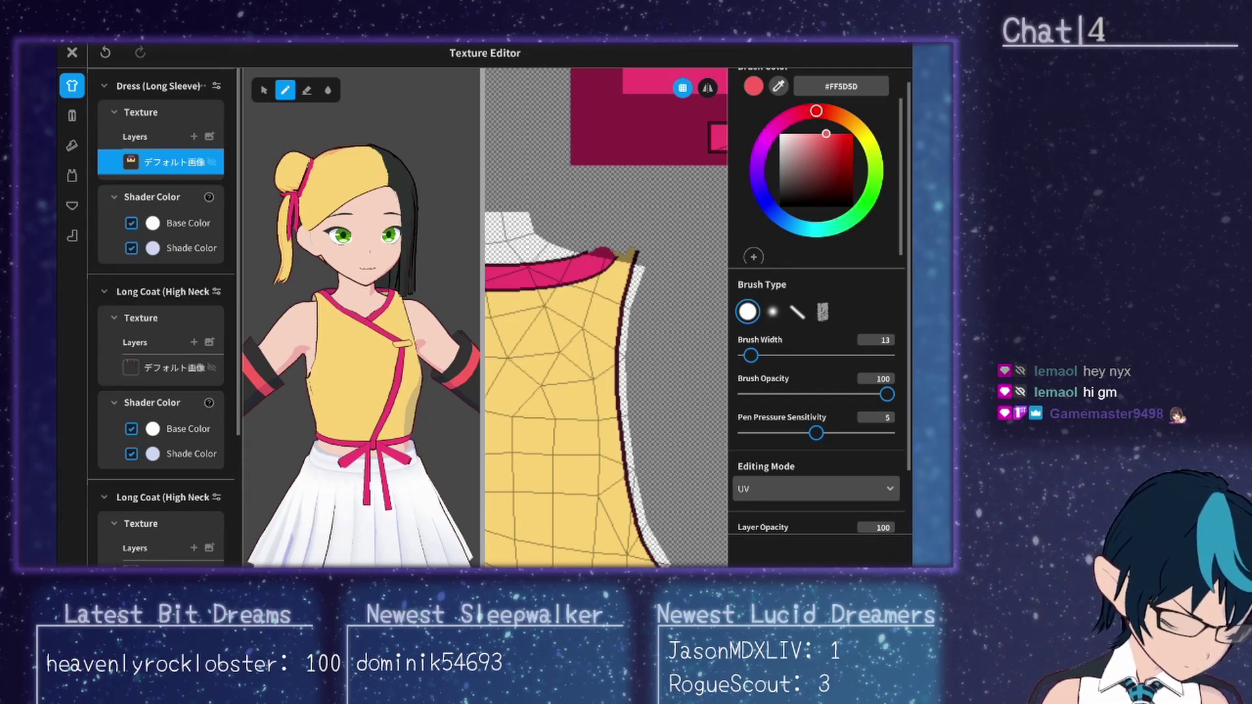
Step: Switch to Clip Studio Paint, hide colour Layer 6 on the Mai reference sheet and look over the line art and logo panels
key("alt+Tab")
left_click(208, 80)
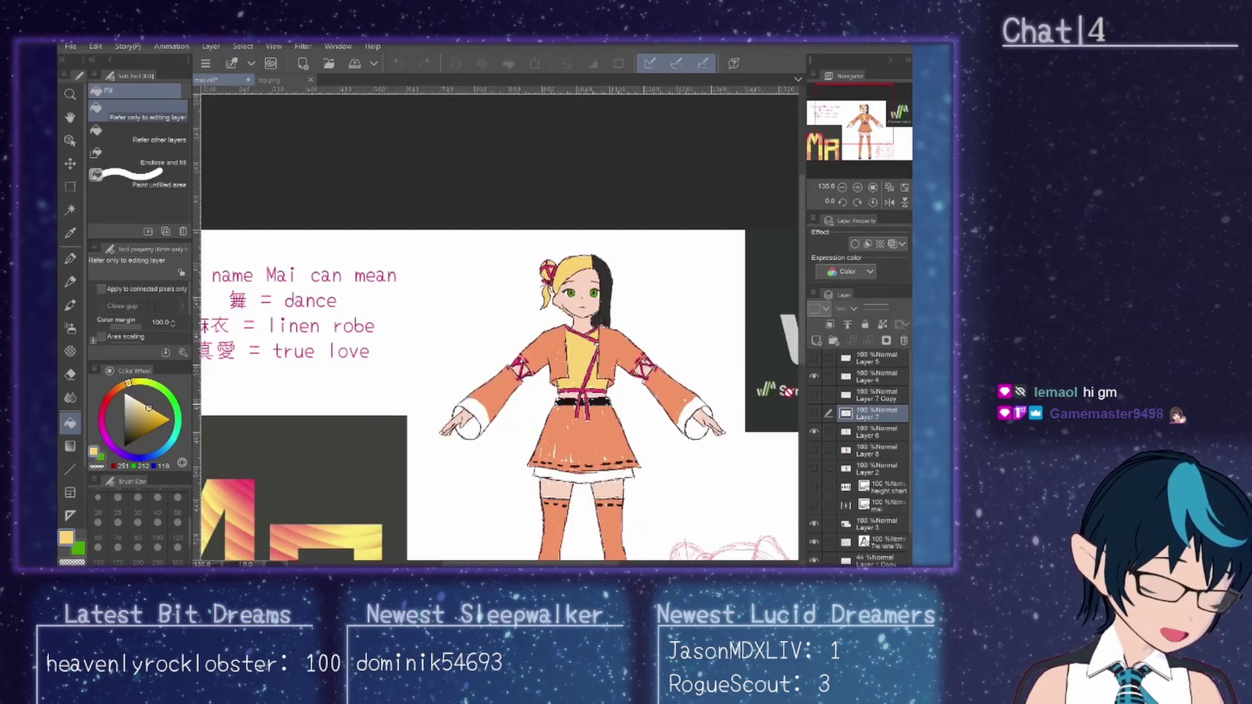
left_click(814, 432)
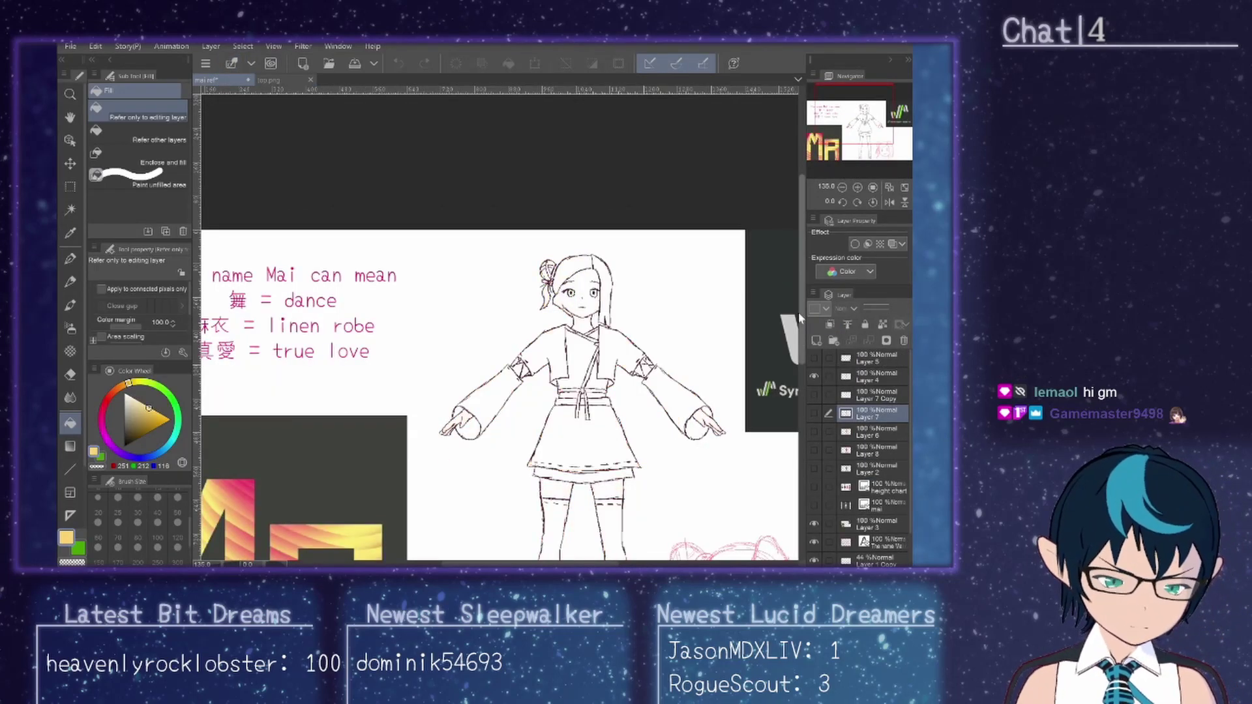
scroll(798, 312, "down", 5)
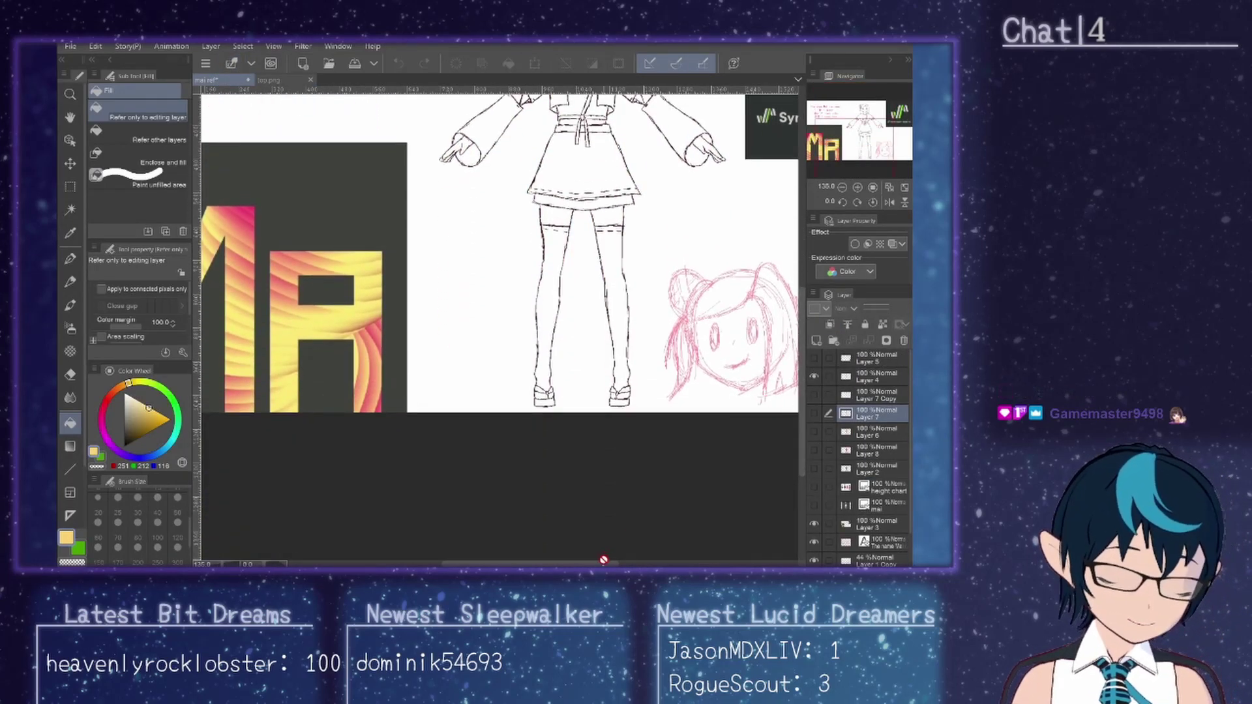
scroll(569, 554, "left", 3)
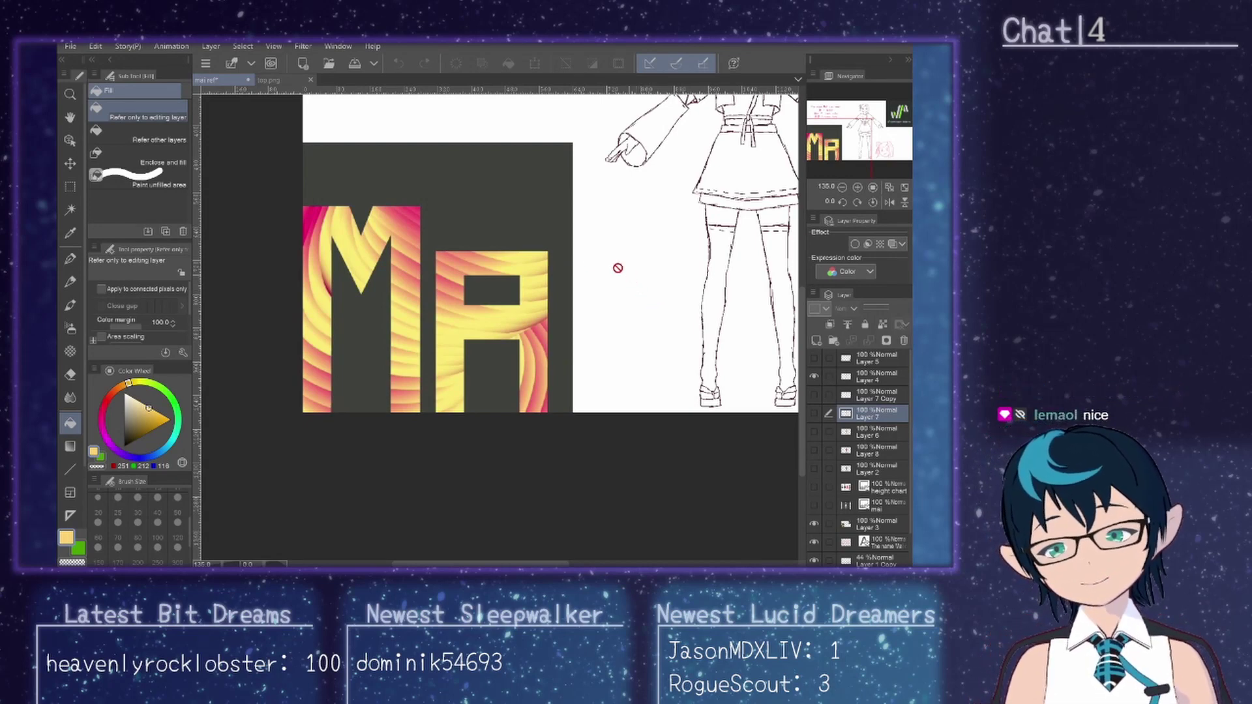
scroll(649, 392, "up", 5)
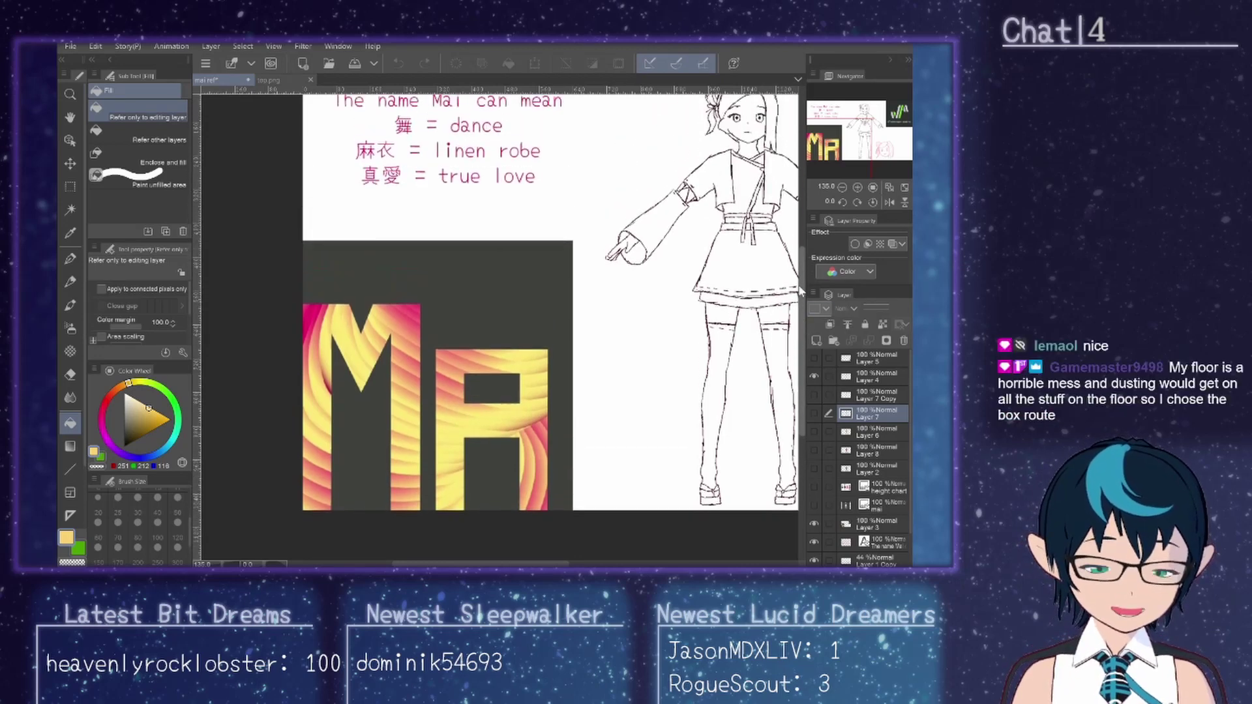
scroll(613, 554, "right", 5)
scroll(613, 556, "right", 4)
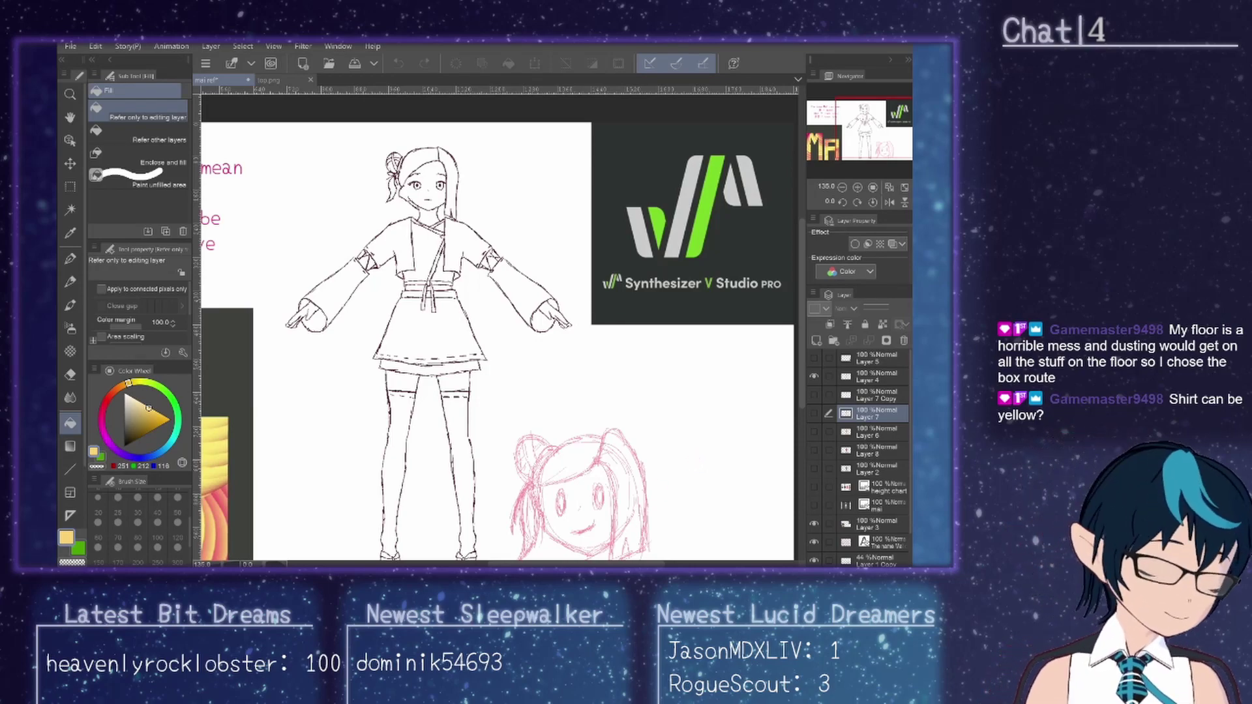
Step: Return to VRoid Studio and examine the avatar's outfit with the yellow top from several angles, close up and at full length
key("alt+Tab")
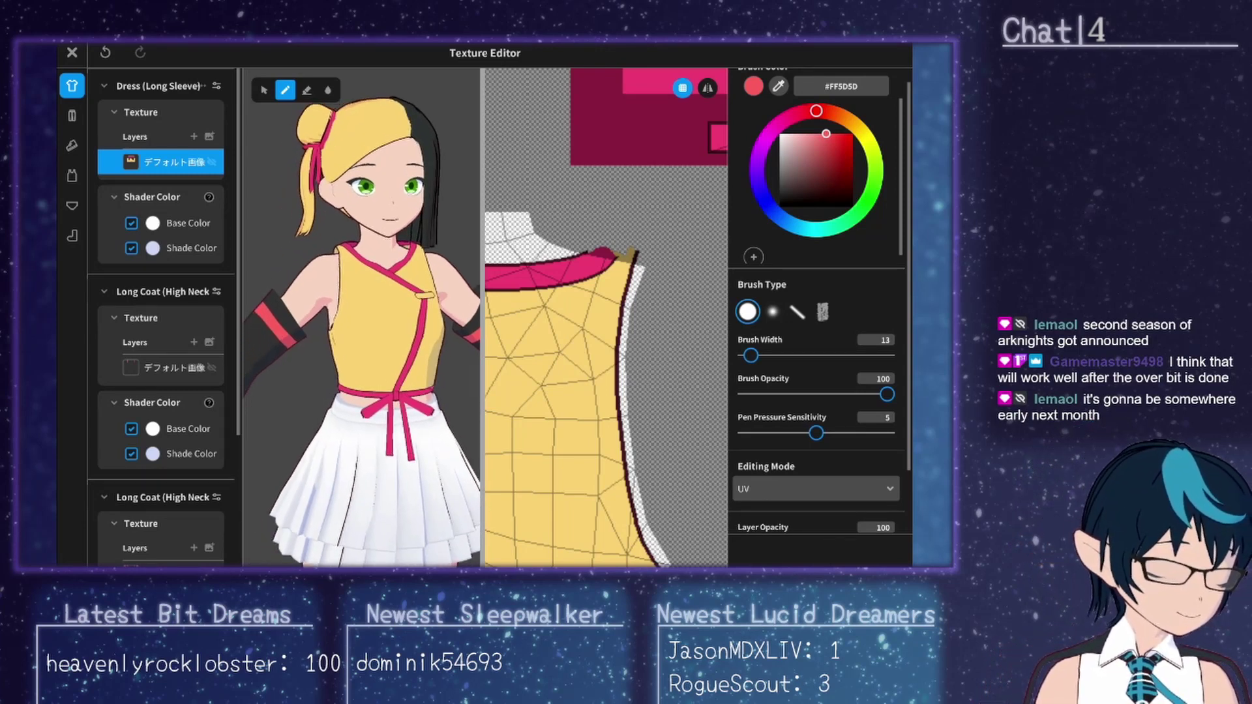
scroll(350, 271, "down", 5)
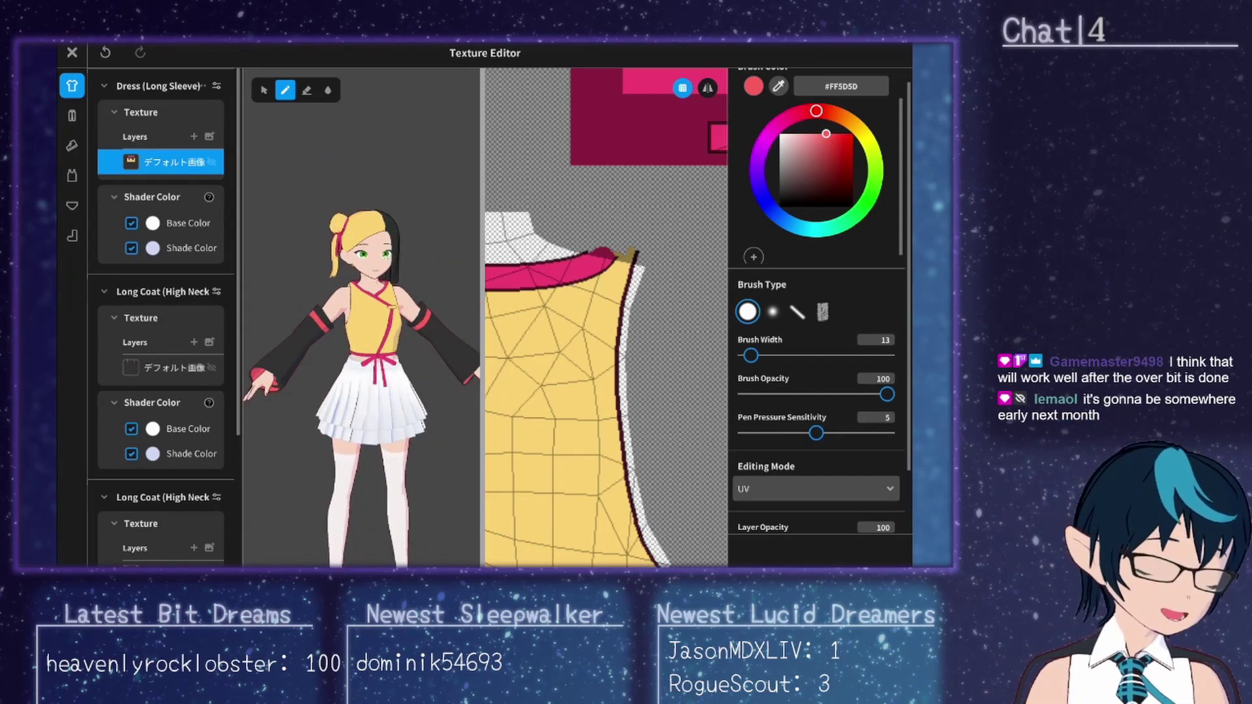
key("alt+Tab")
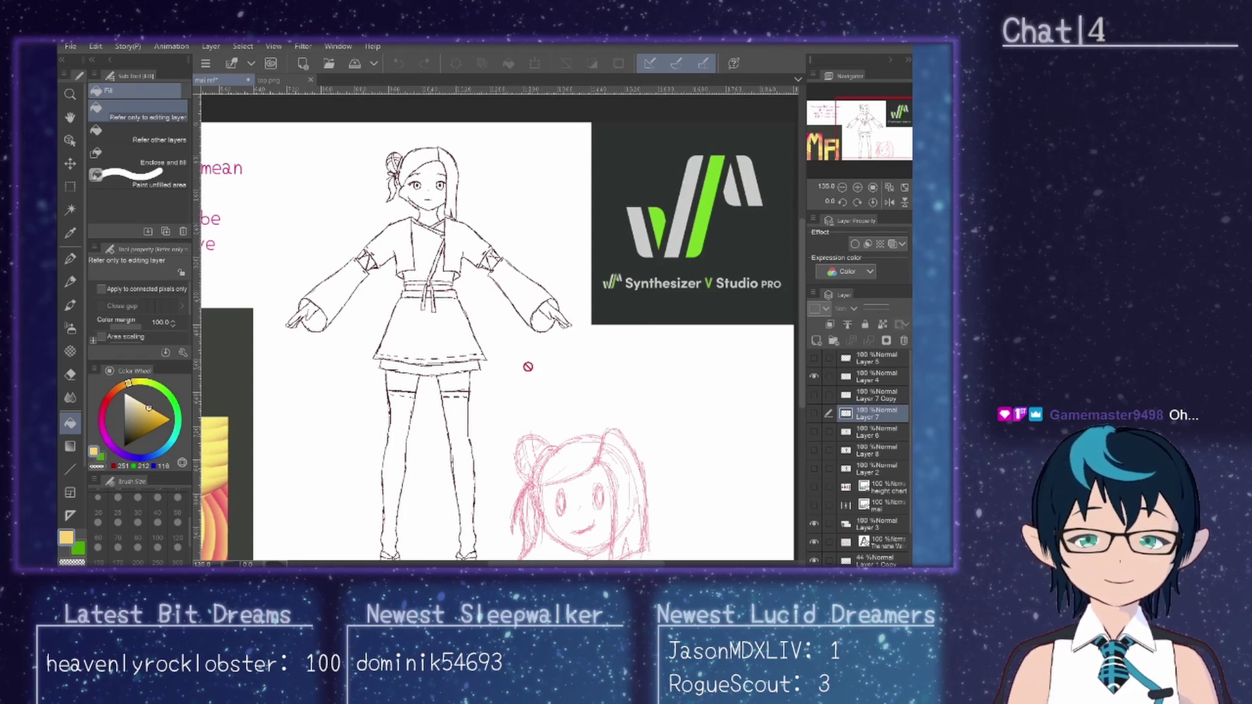
key("alt+Tab")
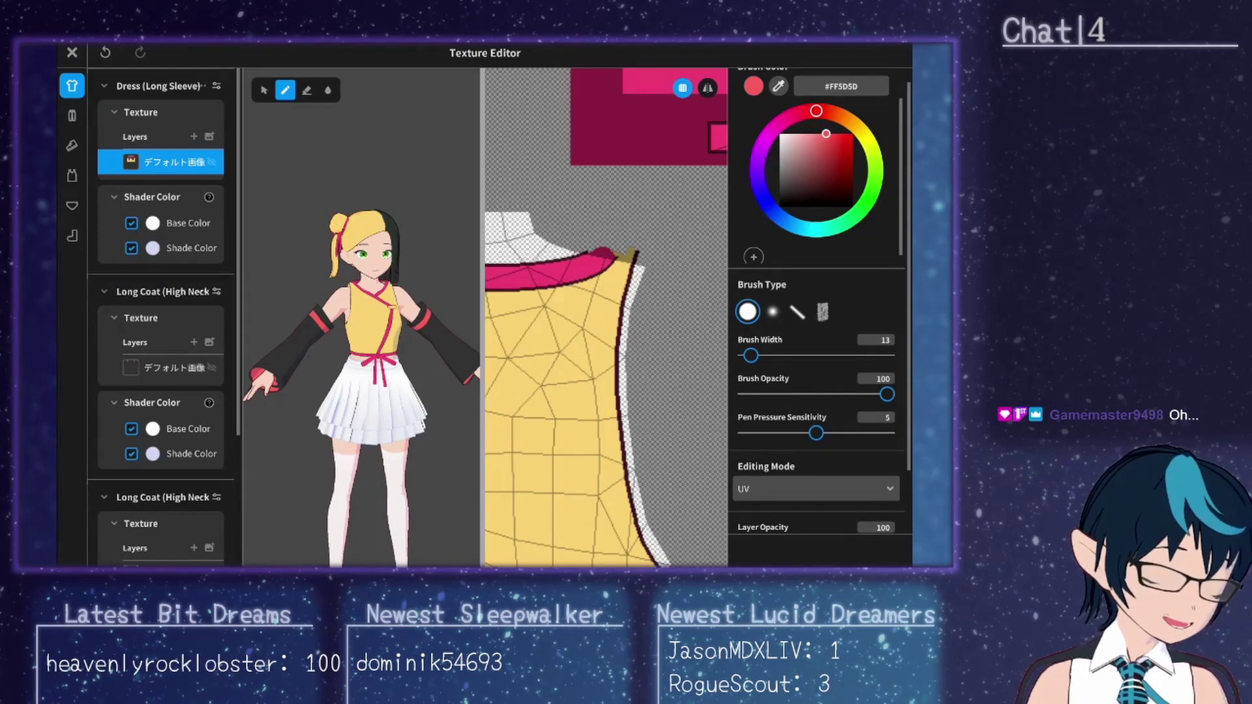
scroll(290, 336, "down", 5)
left_click_drag(326, 326, 376, 311)
scroll(359, 300, "up", 3)
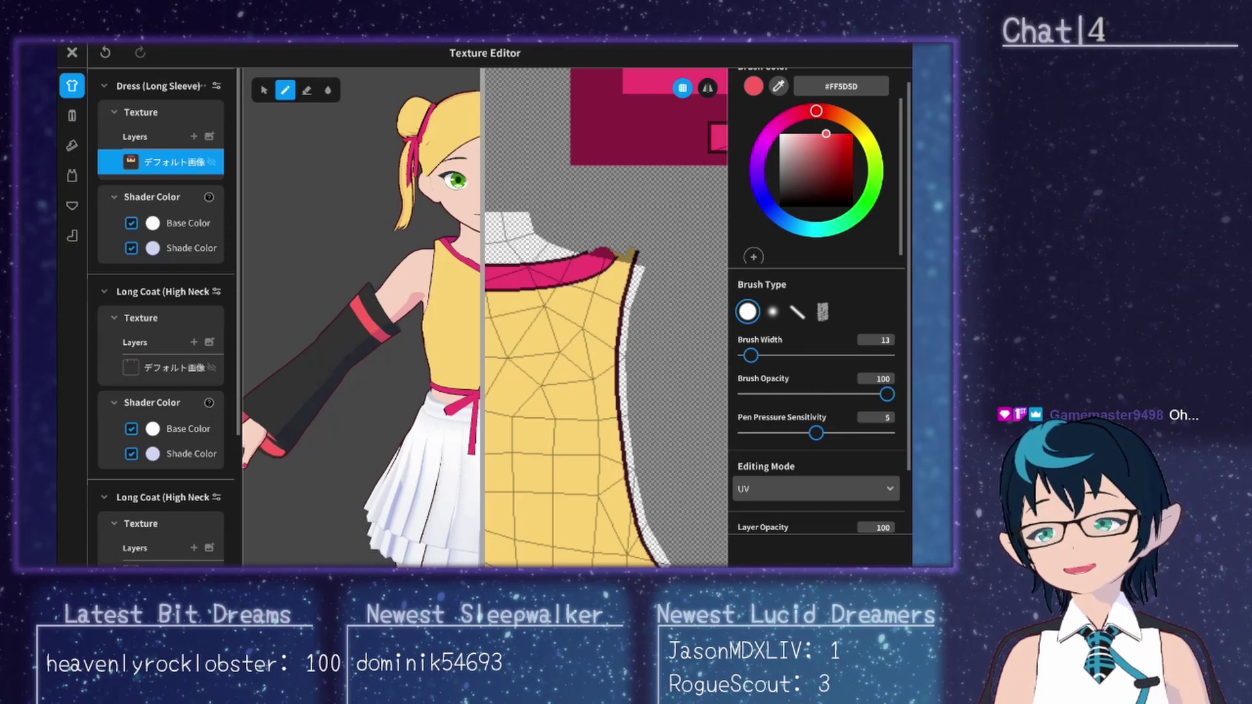
mouse_move(366, 313)
left_mouse_down()
mouse_move(424, 345)
mouse_move(440, 332)
mouse_move(349, 300)
left_mouse_up()
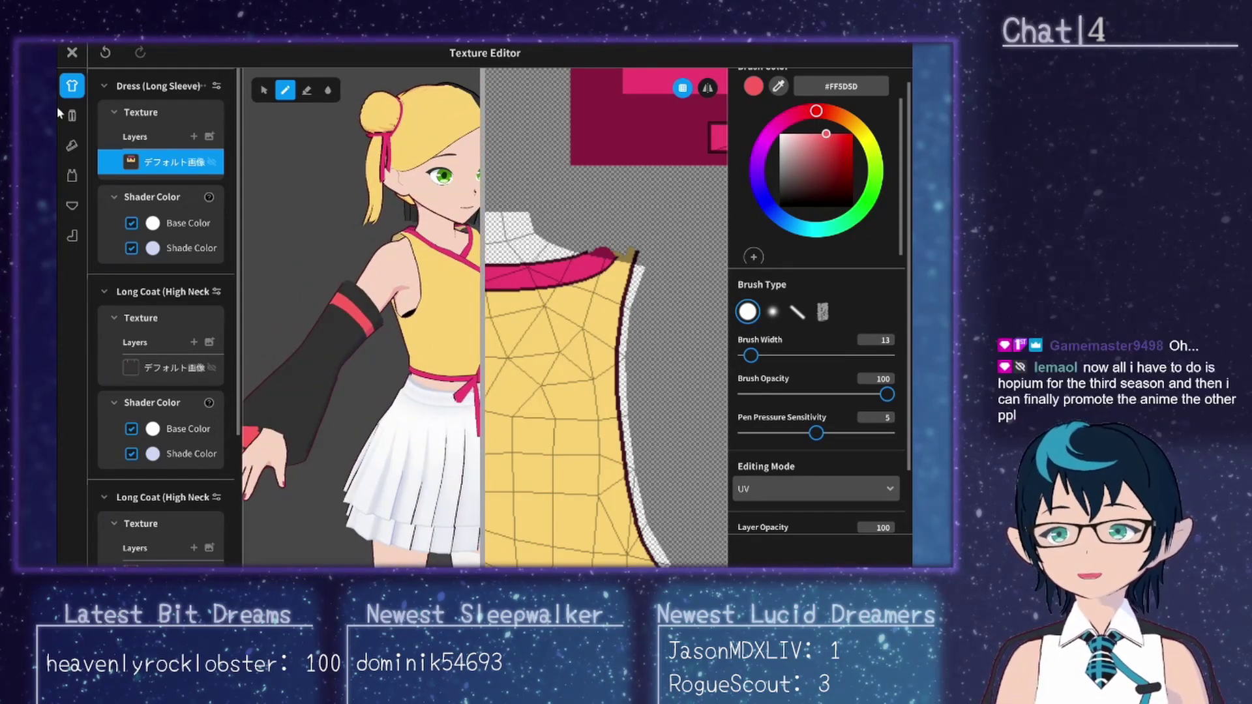
mouse_move(370, 229)
left_mouse_down()
mouse_move(397, 287)
mouse_move(384, 241)
left_mouse_up()
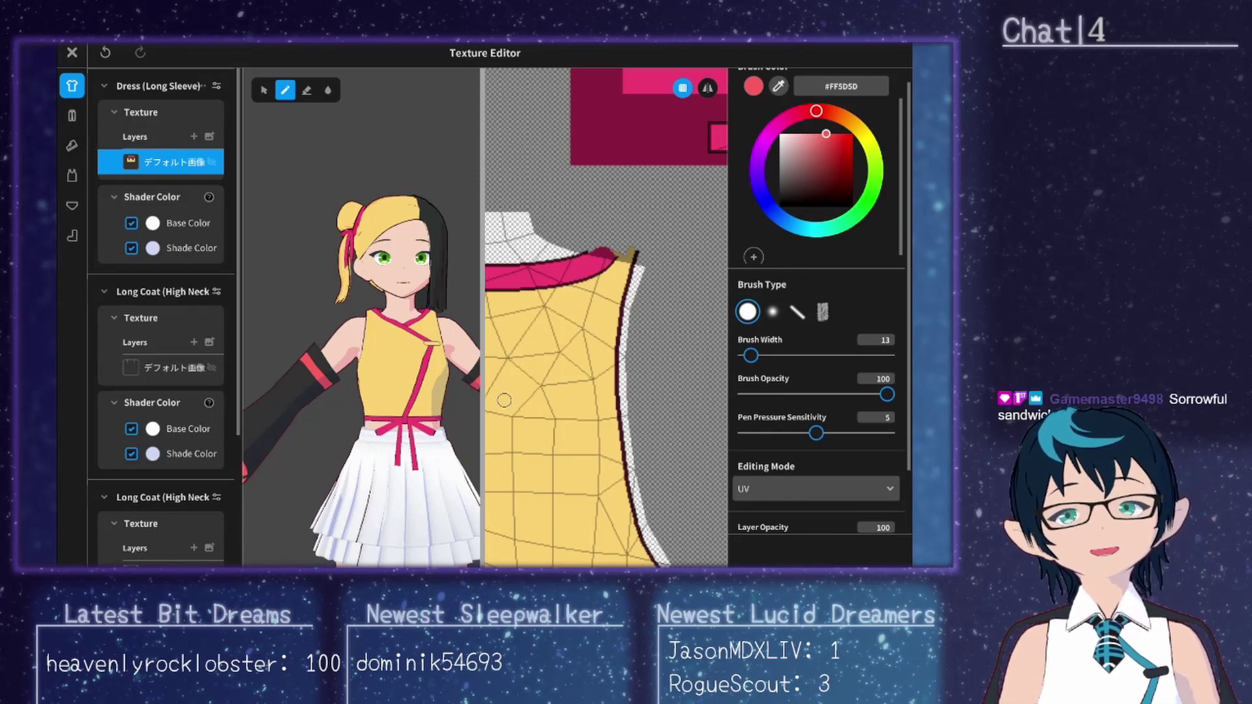
scroll(362, 365, "down", 5)
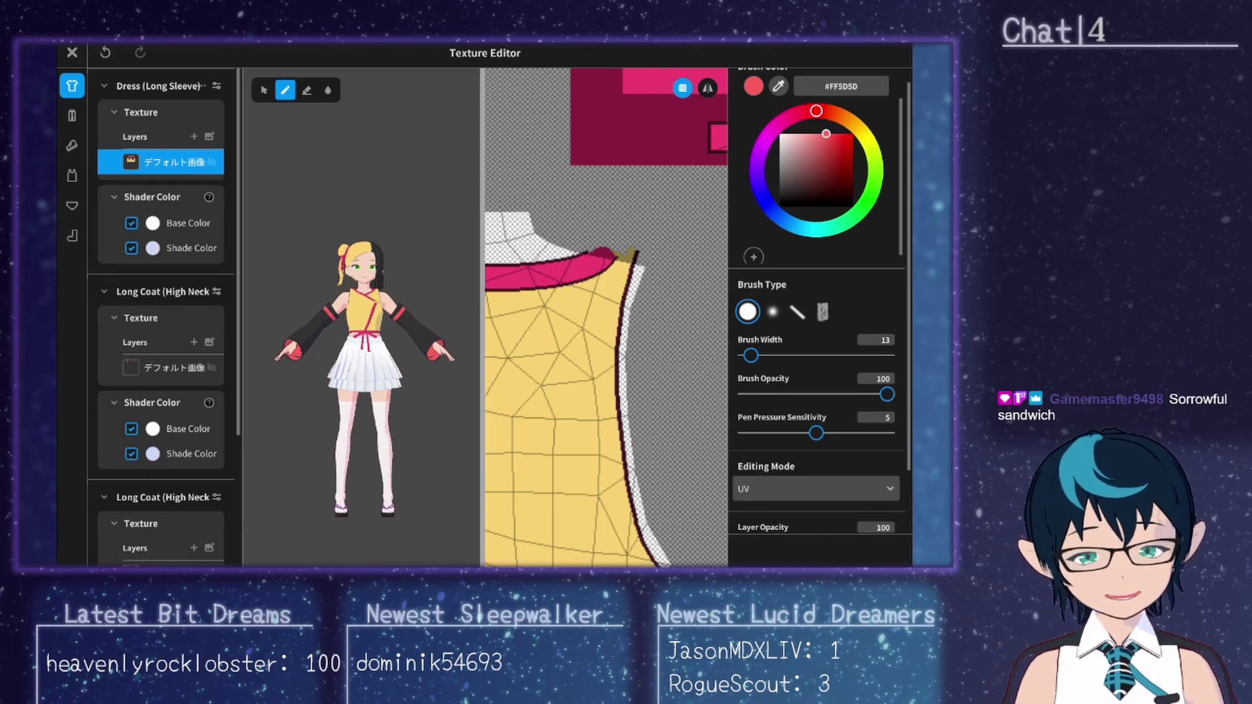
scroll(345, 342, "up", 3)
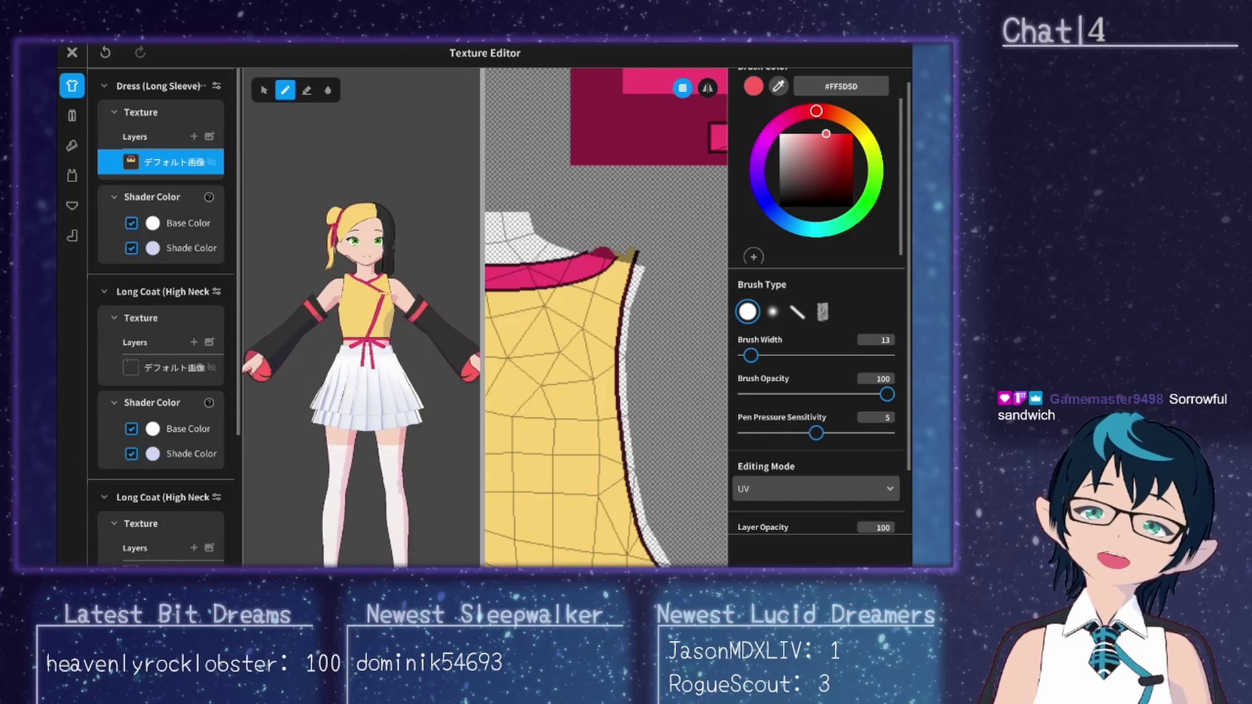
scroll(363, 392, "down", 3)
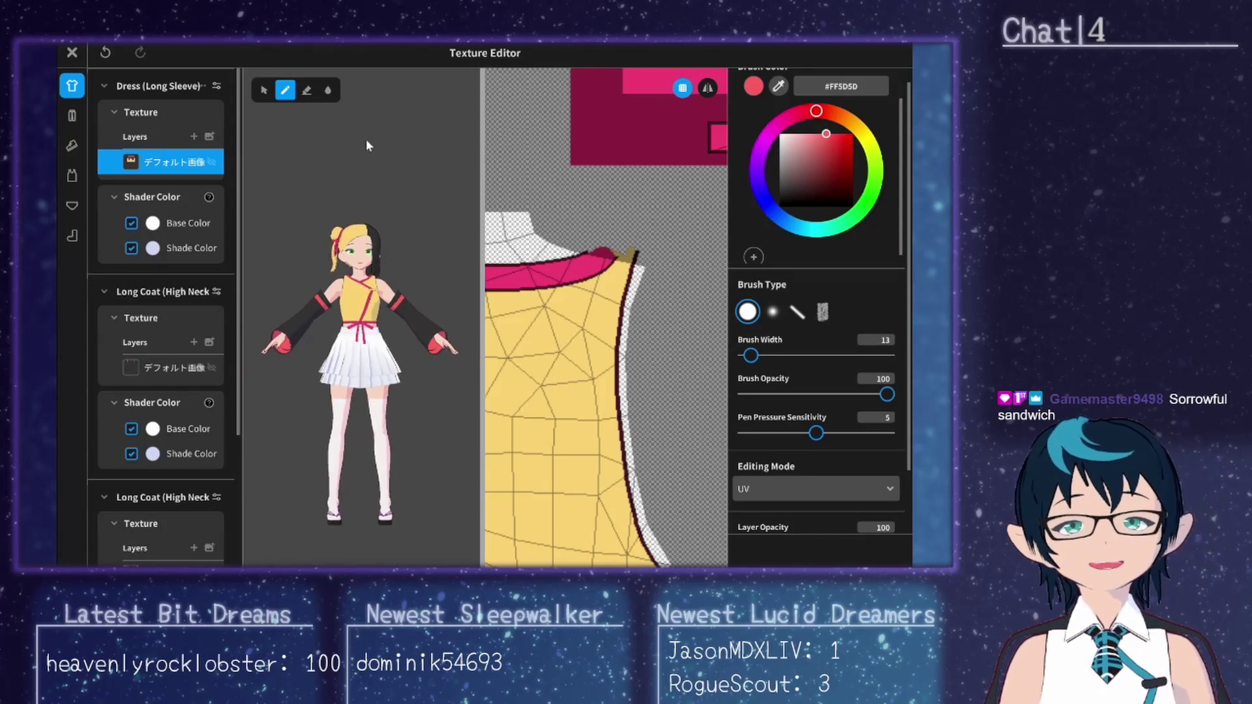
left_click_drag(360, 372, 350, 371)
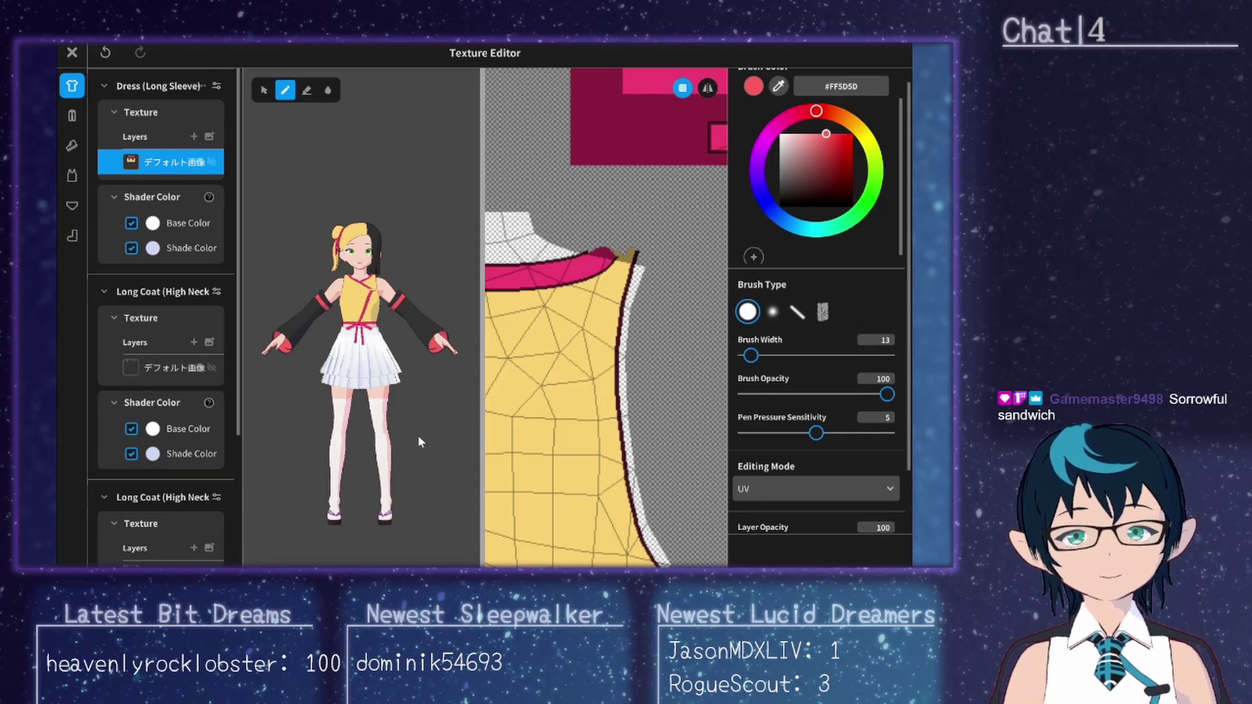
Step: Compare the avatar's yellow top, close up and at full length, with the line art and logo panels on the Mai reference sheet in Clip Studio Paint
scroll(417, 435, "up", 5)
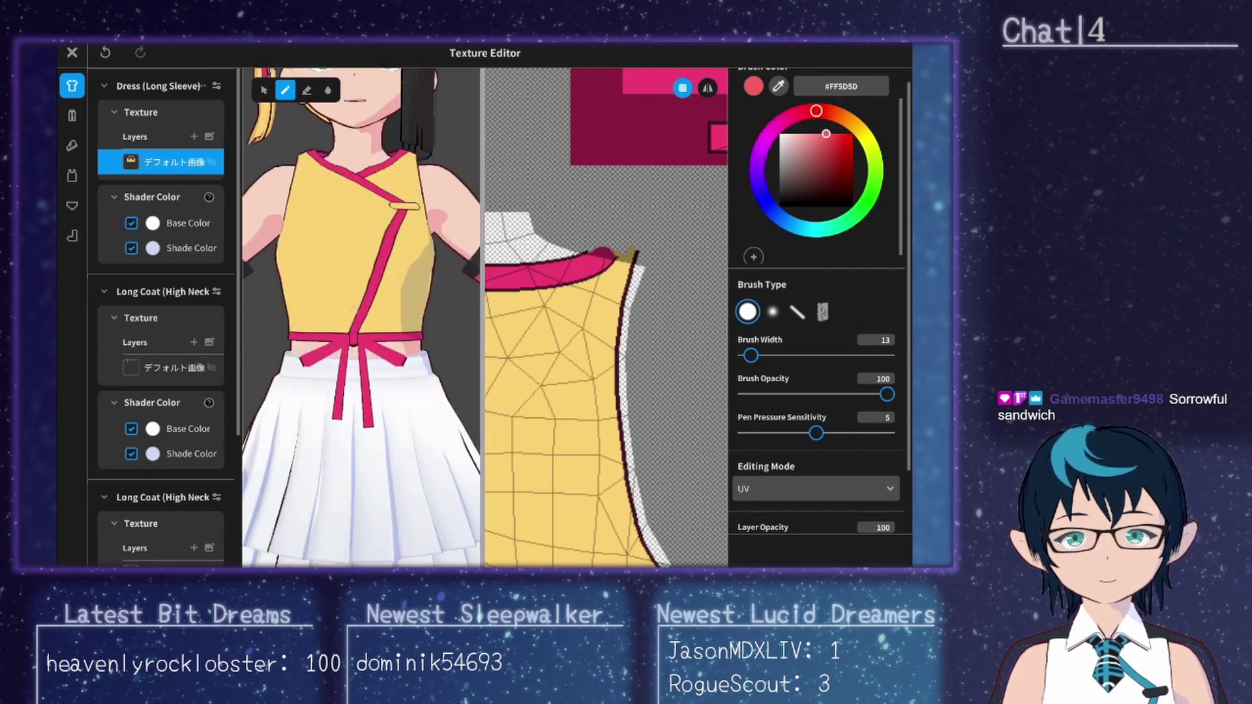
scroll(361, 318, "down", 5)
left_click_drag(359, 294, 372, 397)
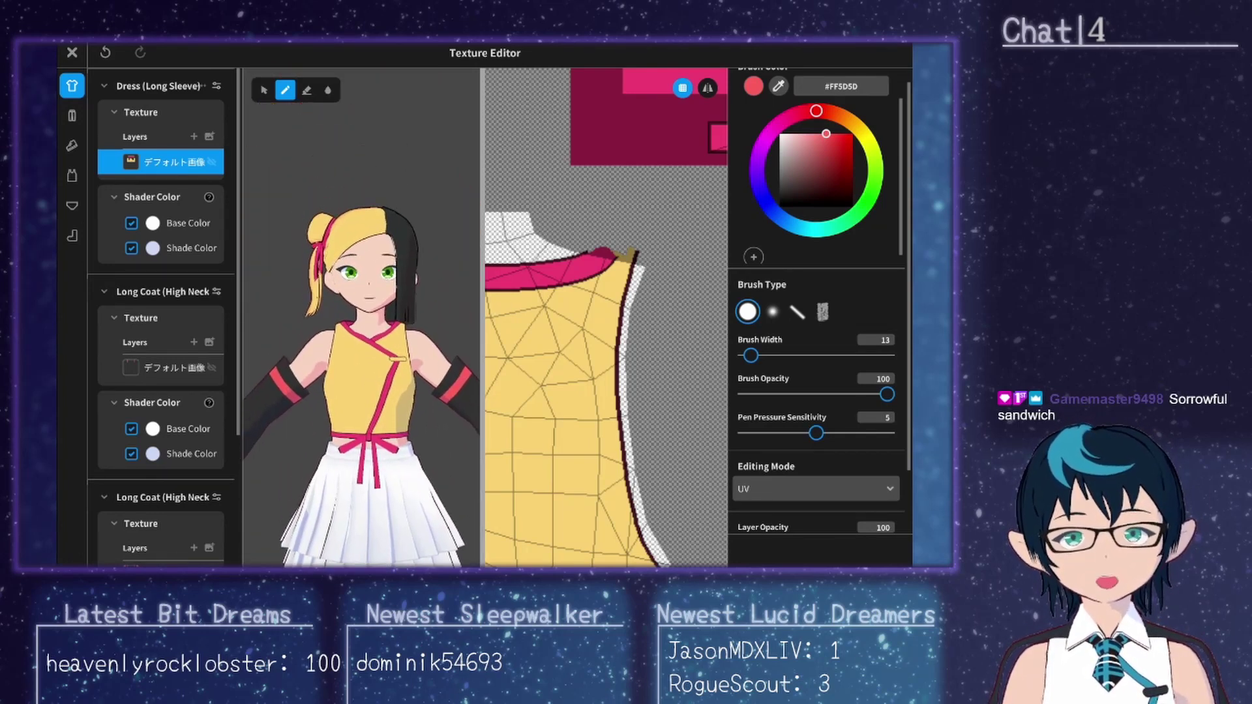
scroll(362, 391, "down", 4)
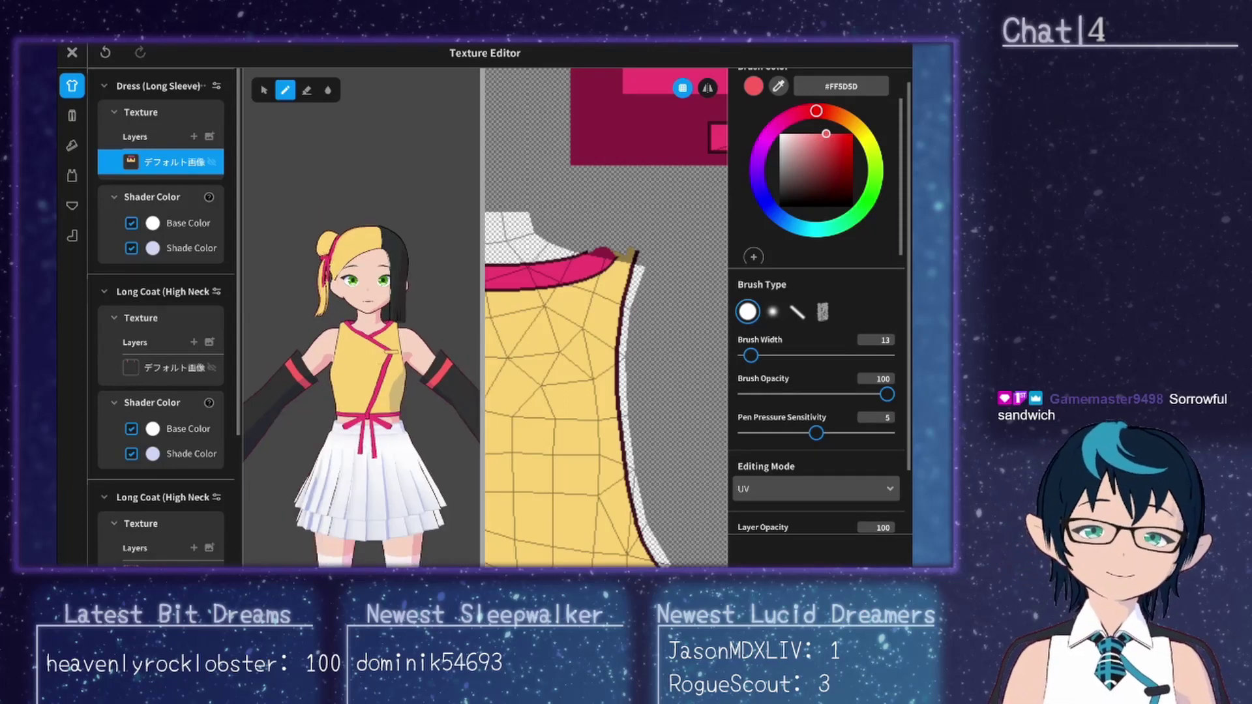
scroll(362, 391, "up", 2)
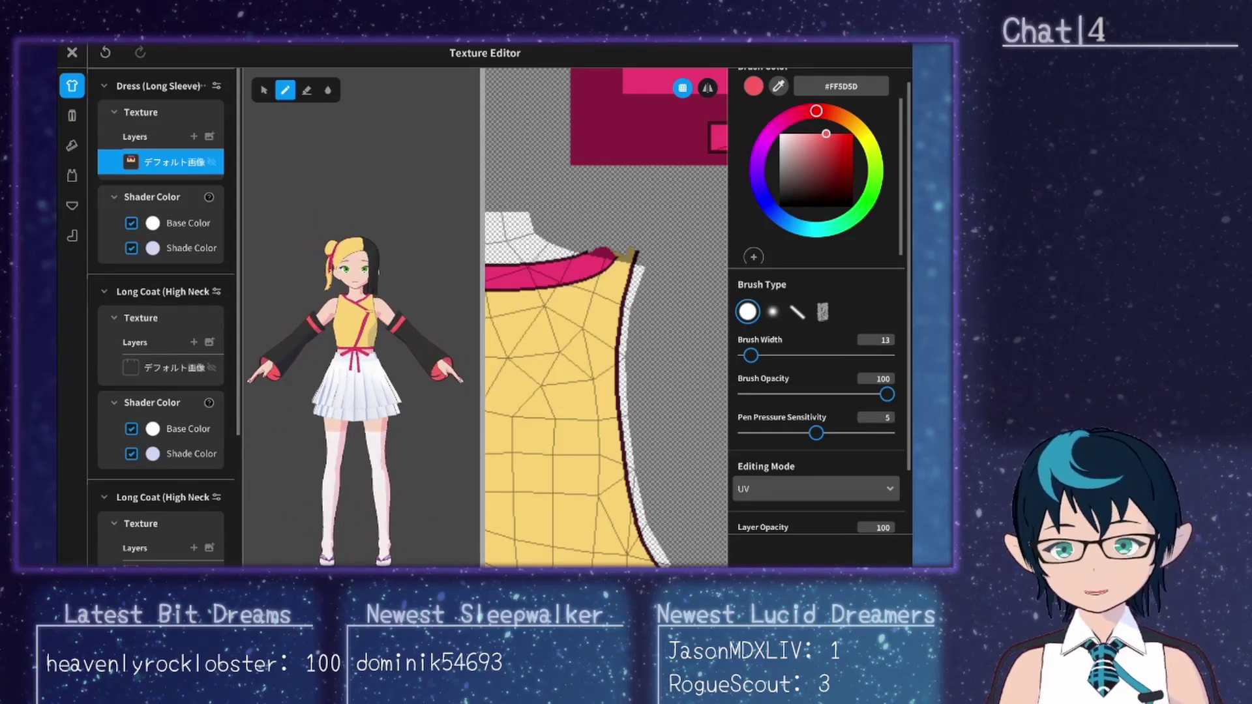
key("alt+Tab")
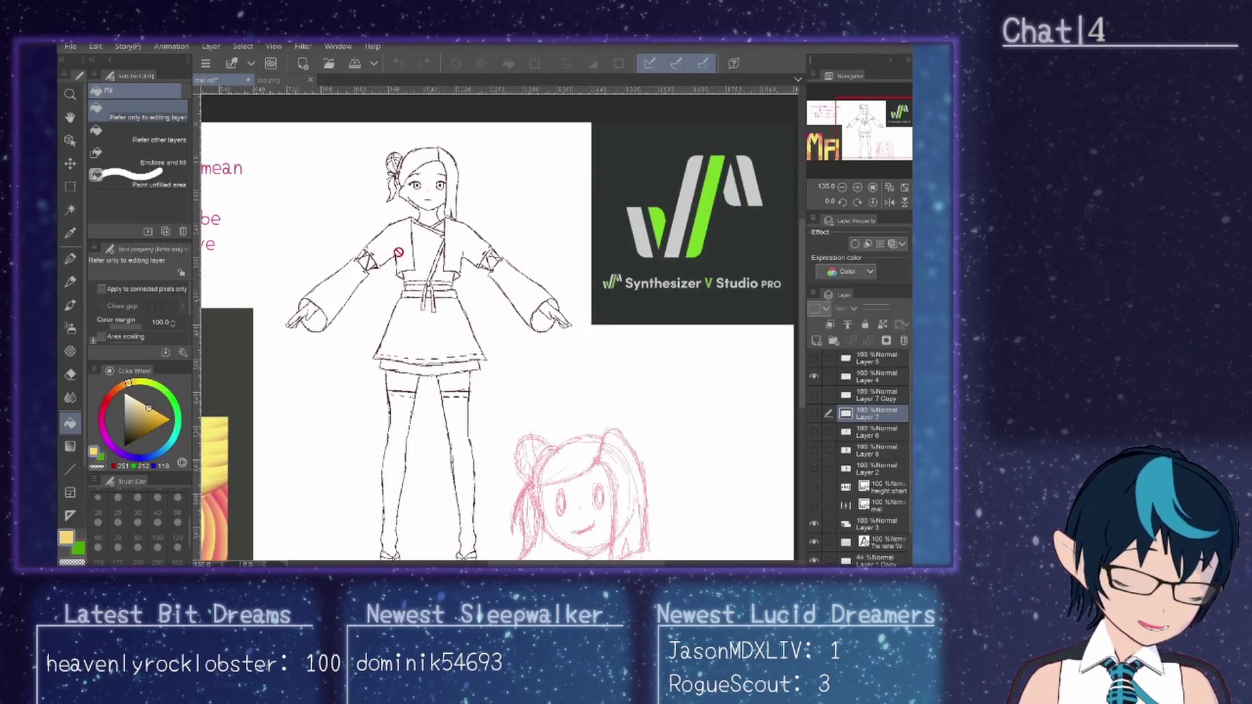
scroll(414, 416, "down", 2)
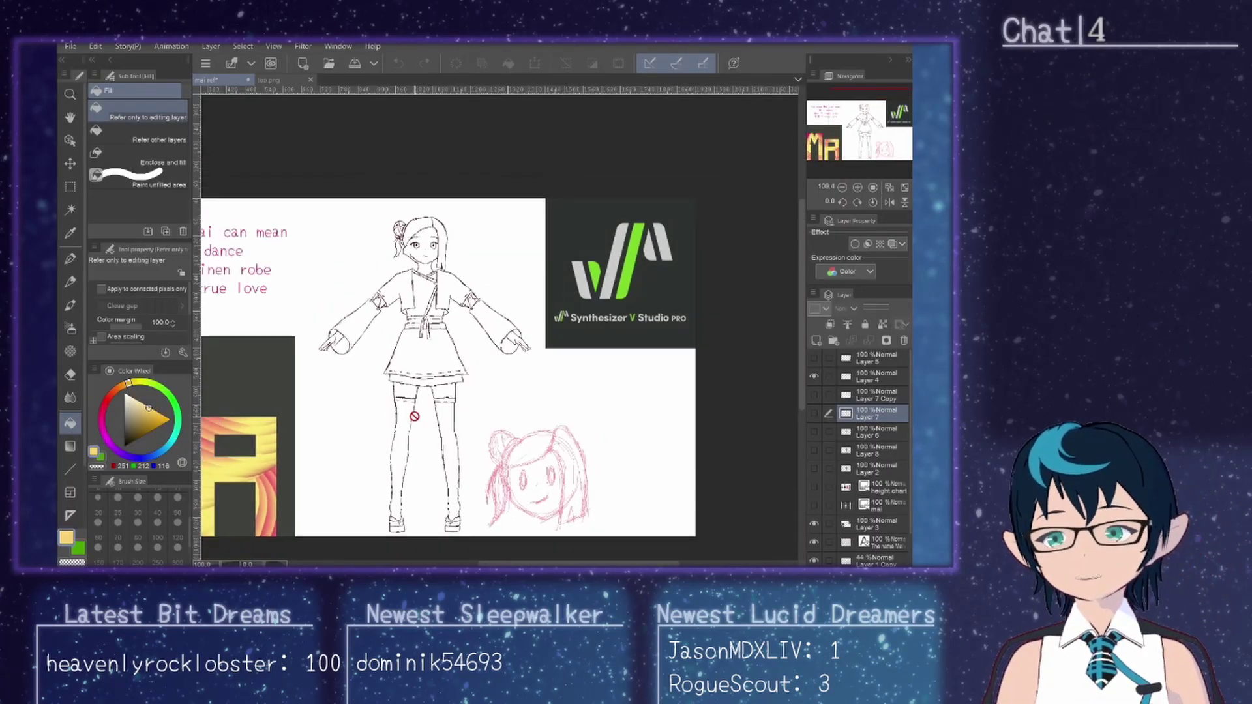
scroll(492, 550, "left", 3)
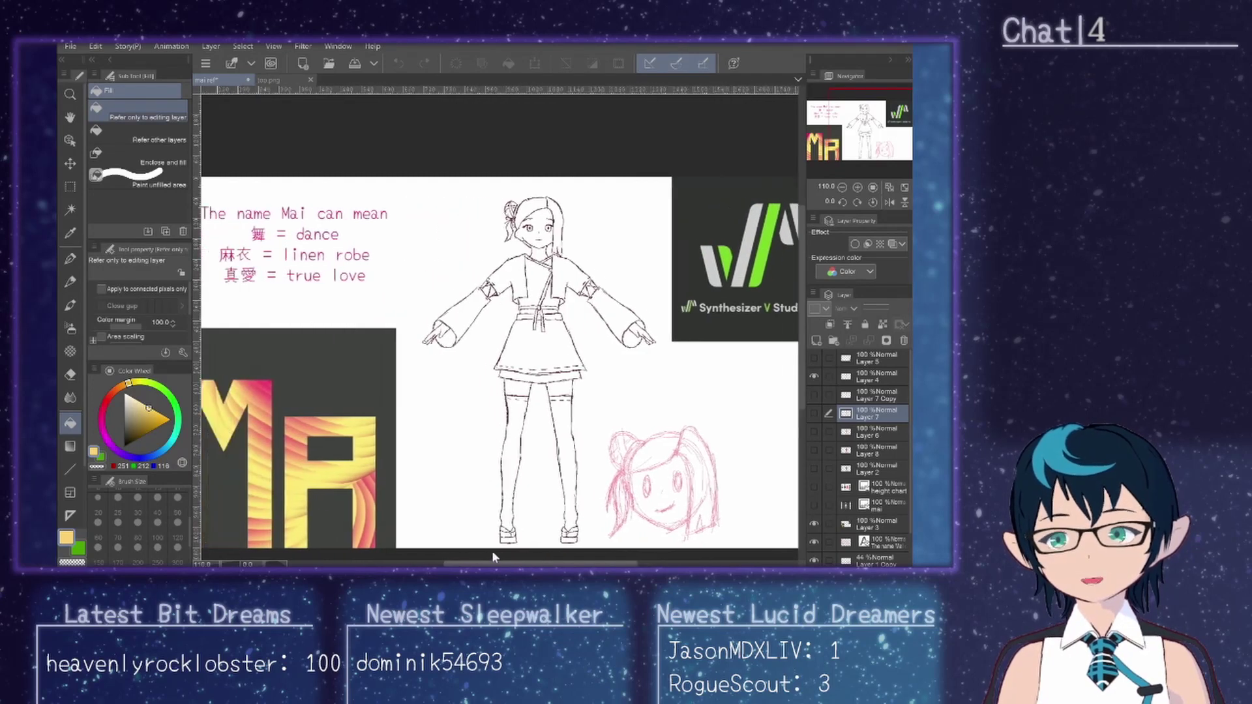
scroll(538, 387, "down", 1)
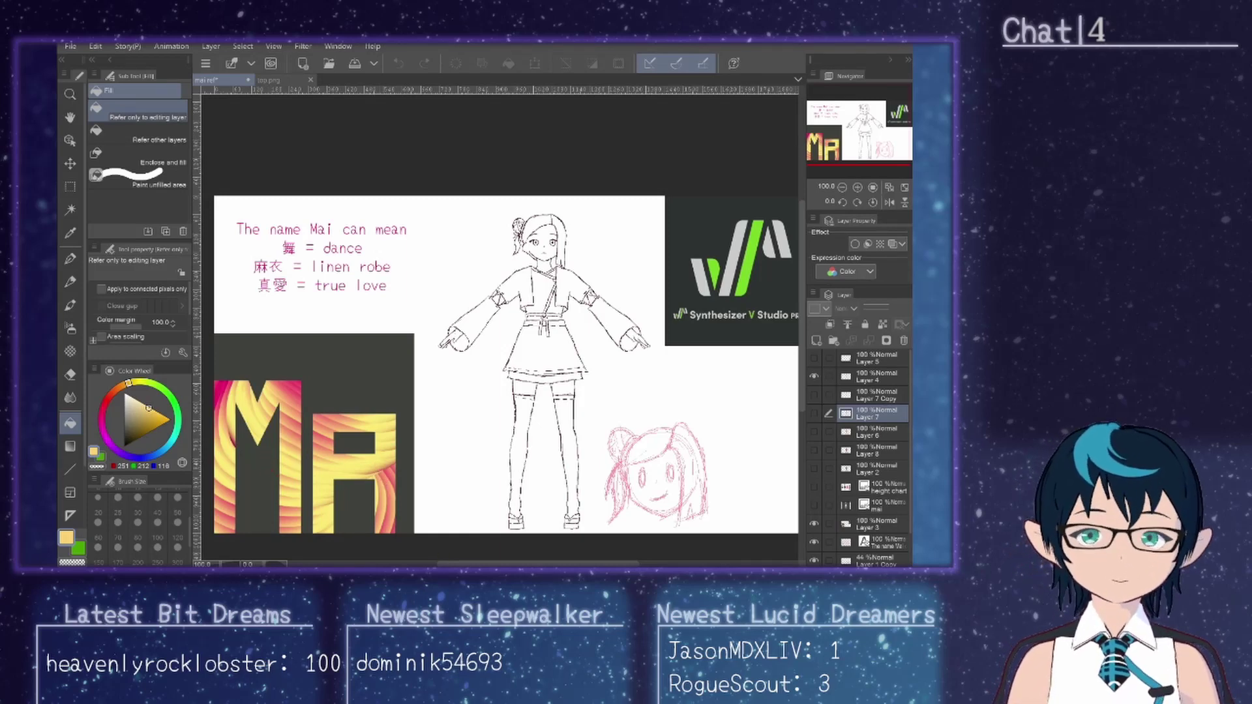
key("alt+Tab")
scroll(360, 320, "up", 5)
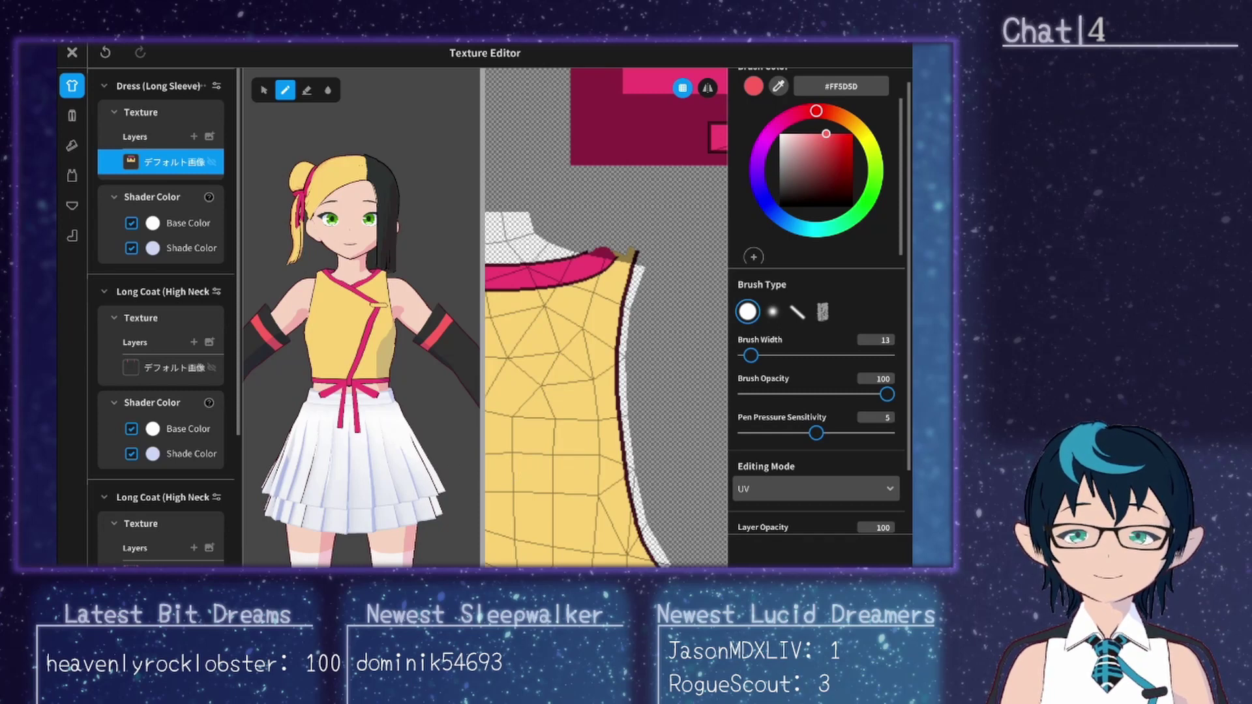
scroll(362, 356, "down", 2)
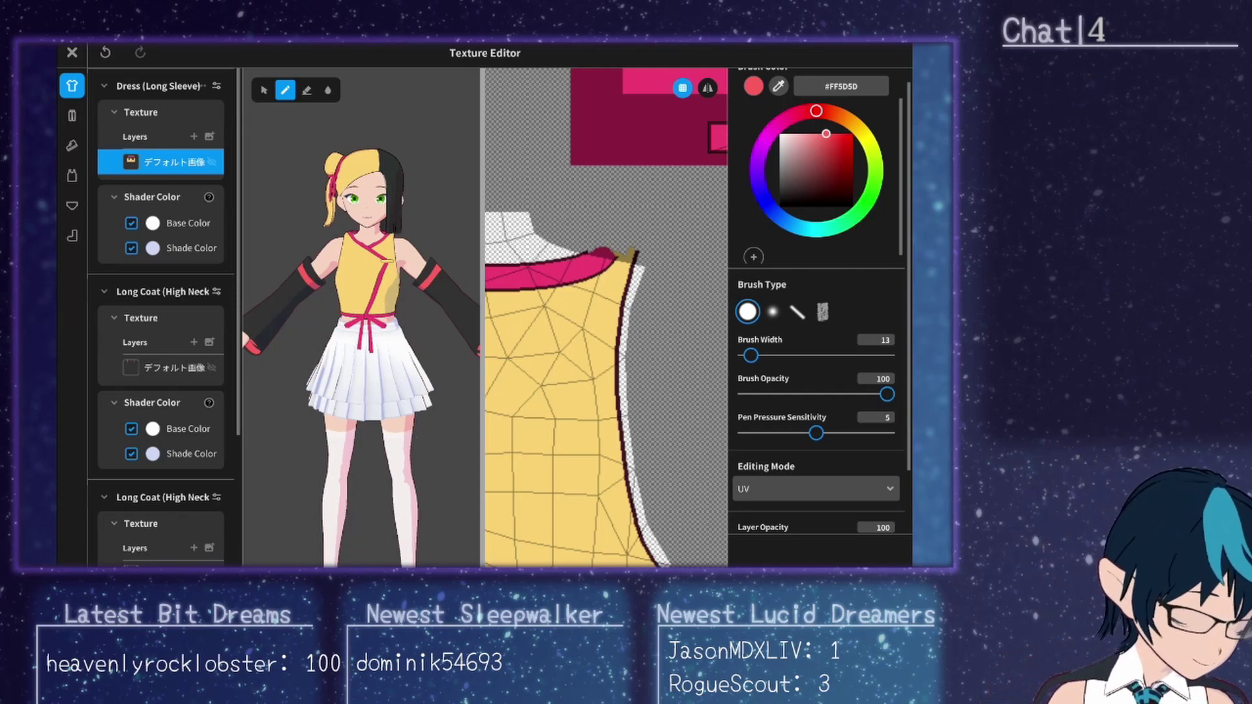
Step: Switch to Clip Studio Paint and fill the yellow body of the top on Layer 3 of top.png with a paler yellow
key("alt+Tab")
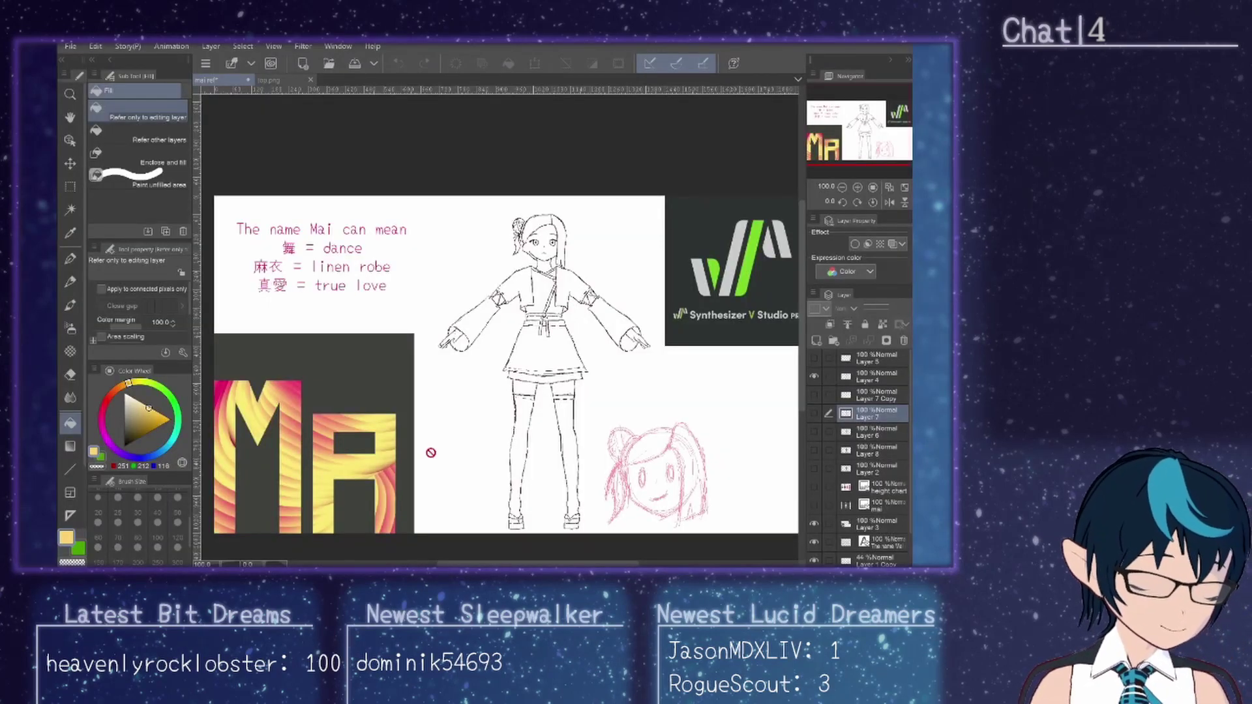
left_click(281, 81)
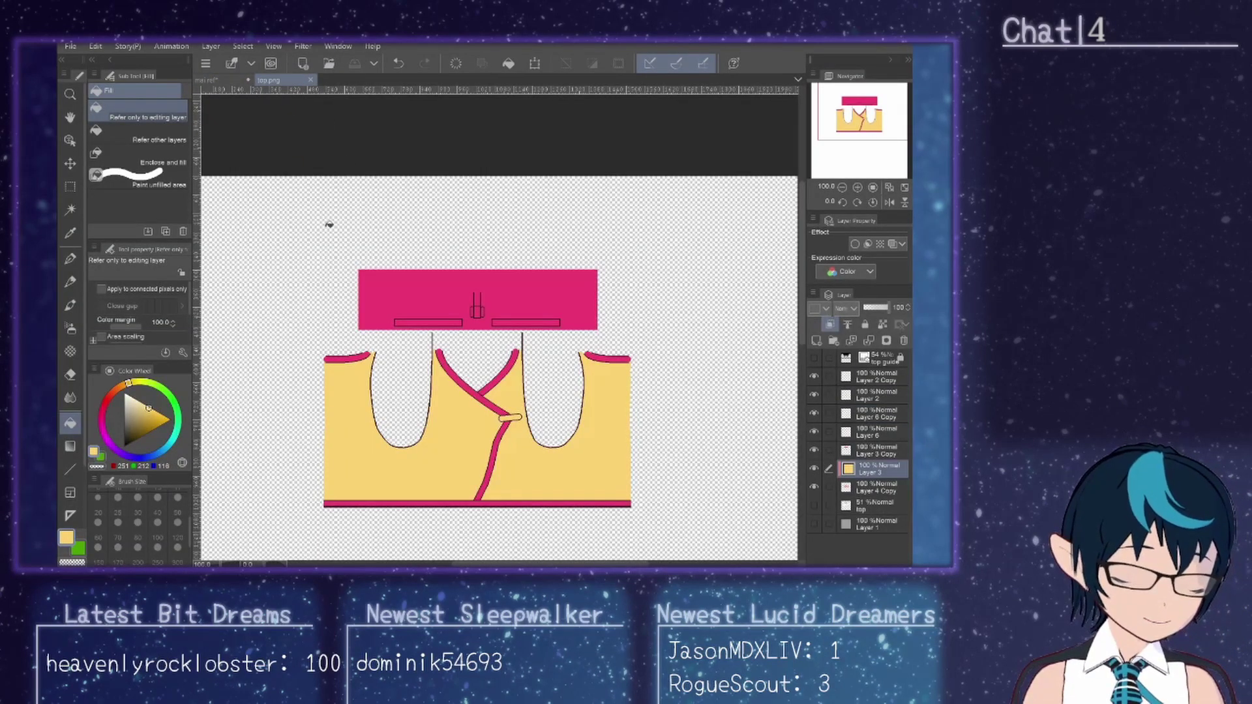
left_click(69, 232)
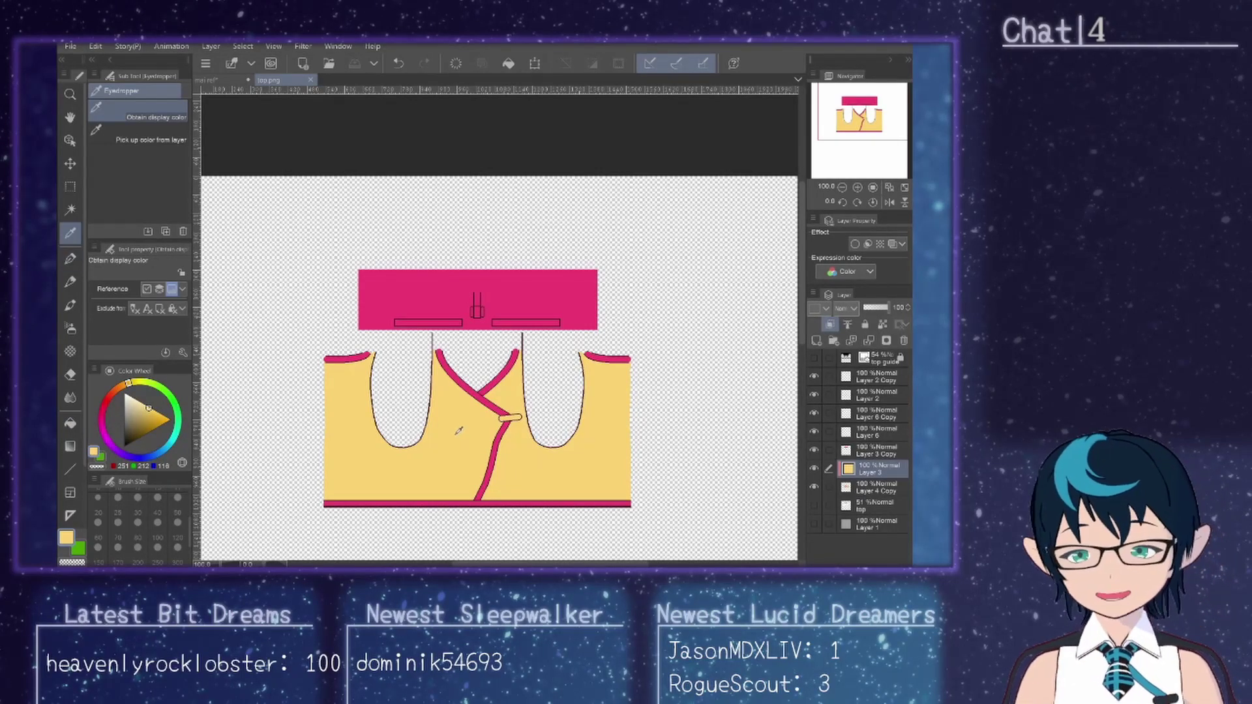
scroll(418, 391, "up", 5)
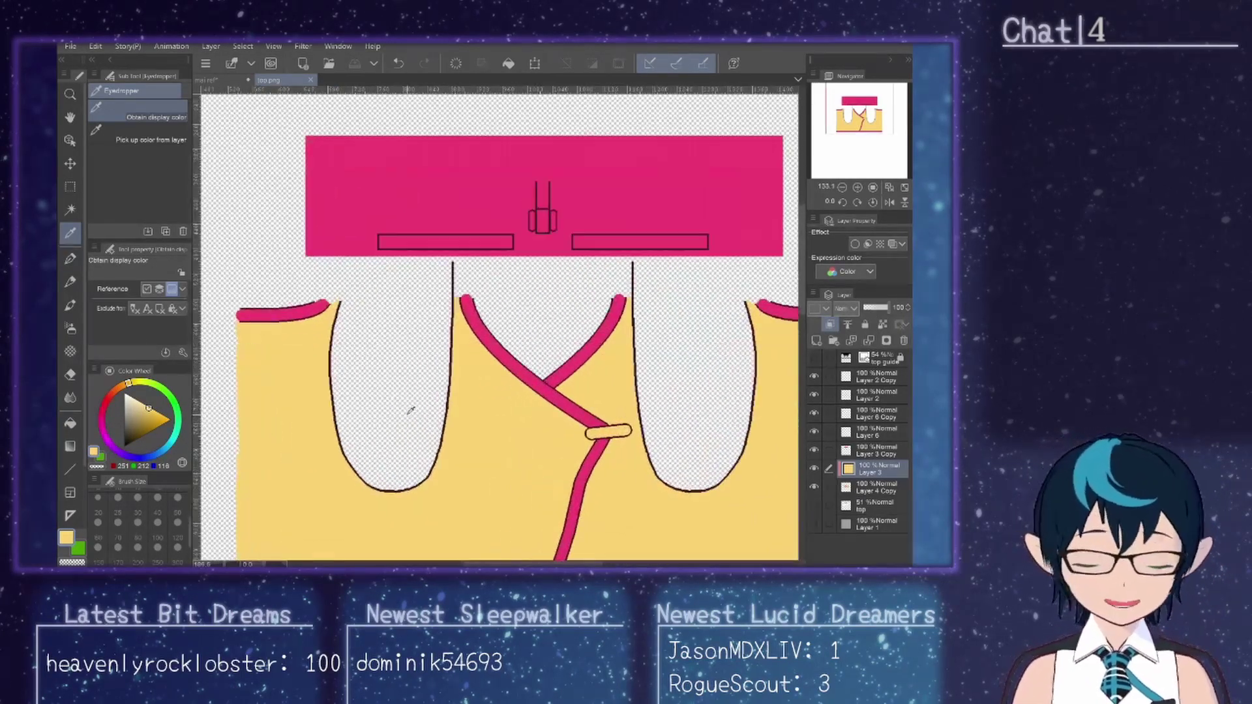
left_click(136, 401)
left_click_drag(135, 403, 139, 401)
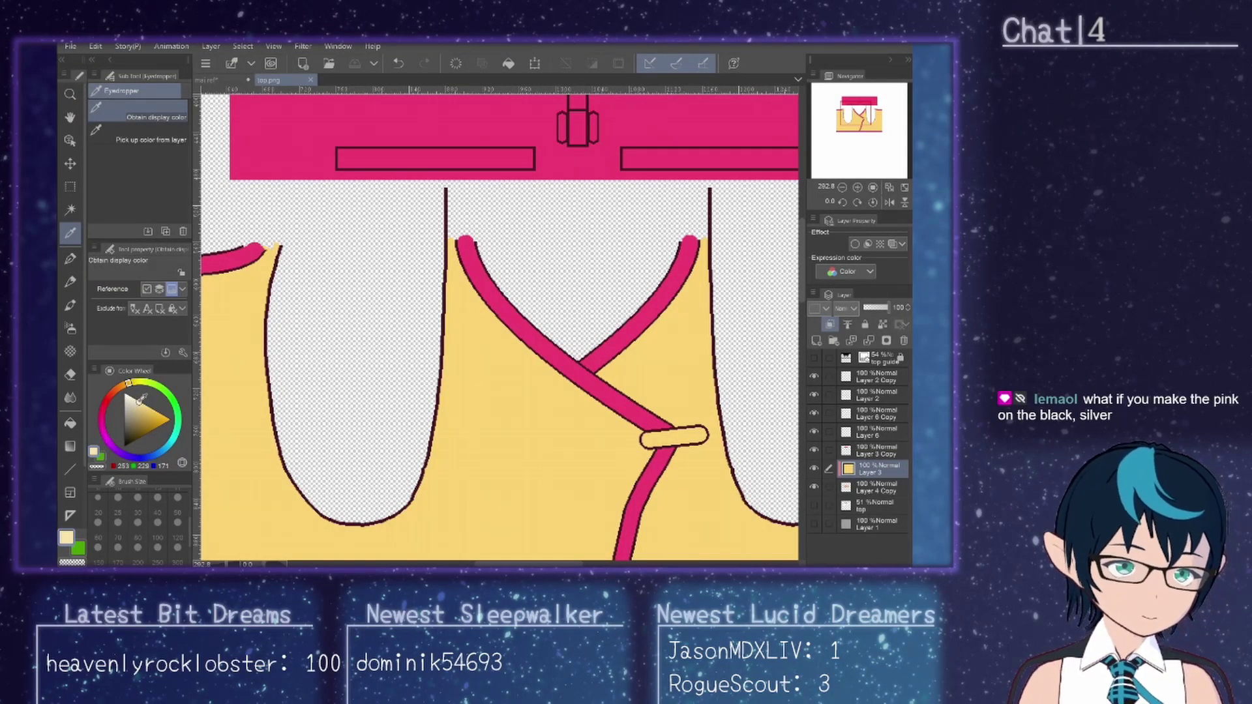
left_click(69, 424)
left_click(530, 459)
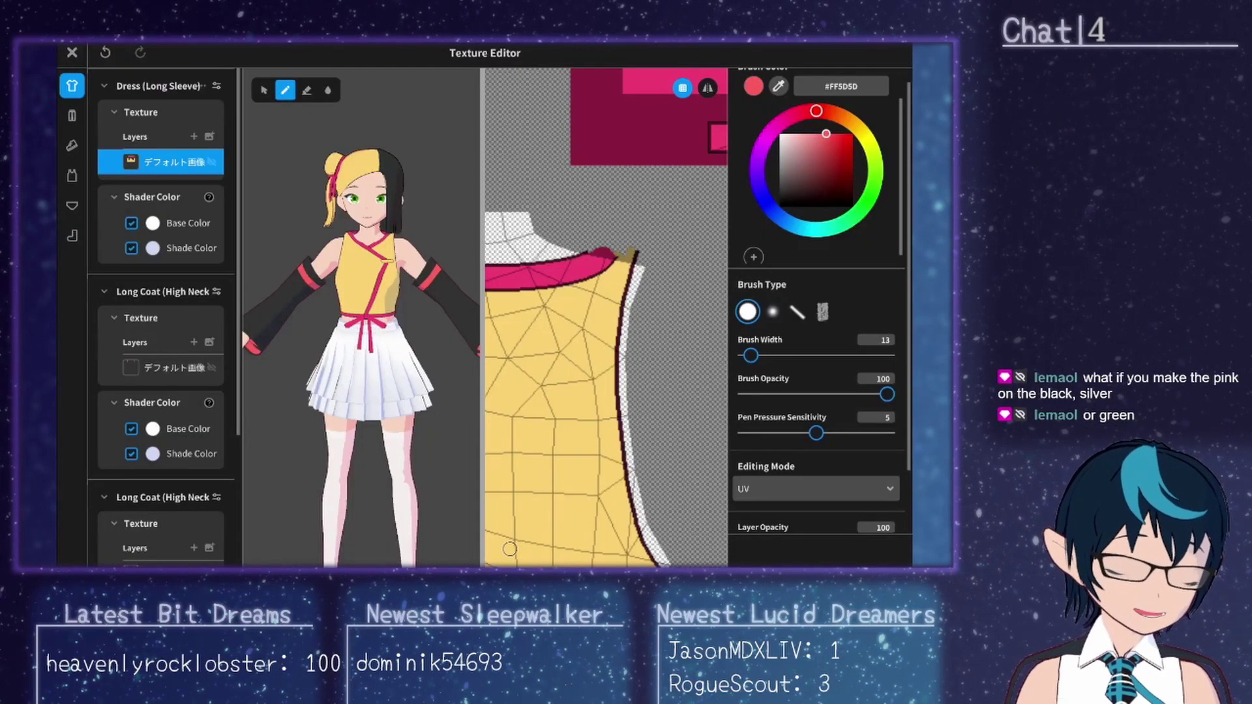
Step: Check the avatar in VRoid Studio and, on the Mai reference sheet, briefly view the height chart and show the colour swatches on Layer 5
key("alt+Tab")
mouse_move(312, 309)
left_mouse_down()
mouse_move(371, 326)
mouse_move(430, 365)
mouse_move(339, 358)
left_mouse_up()
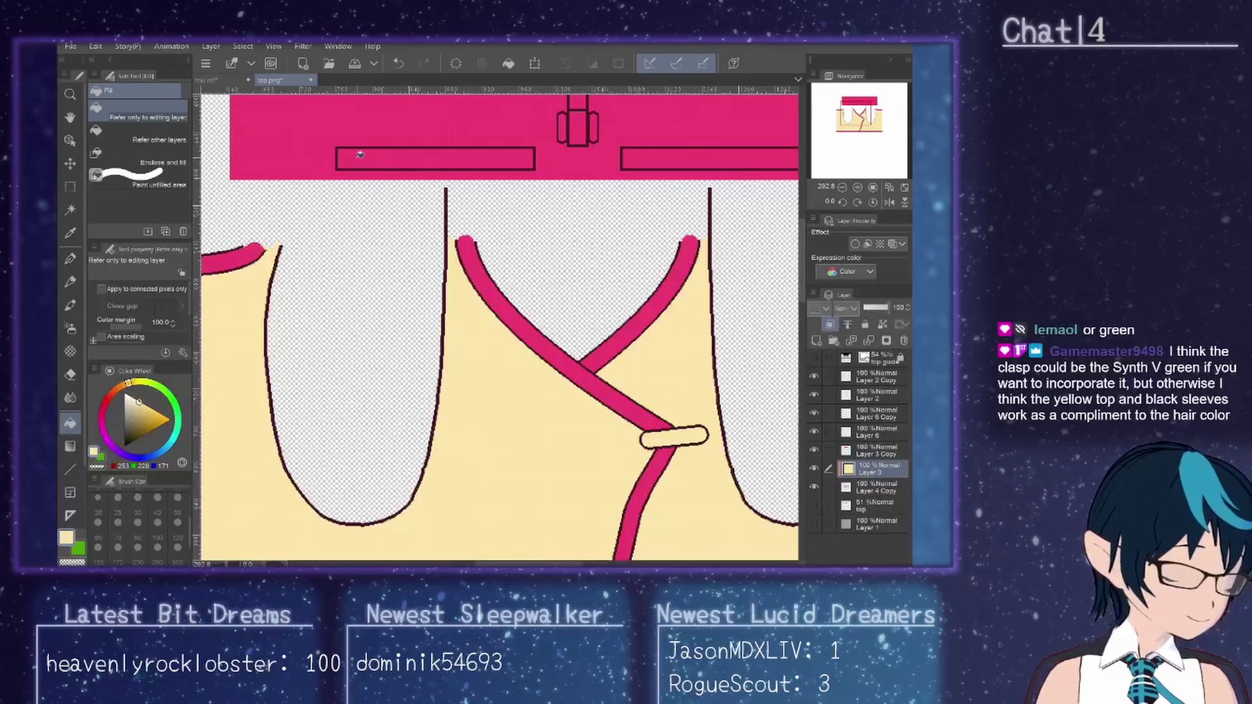
left_click(218, 80)
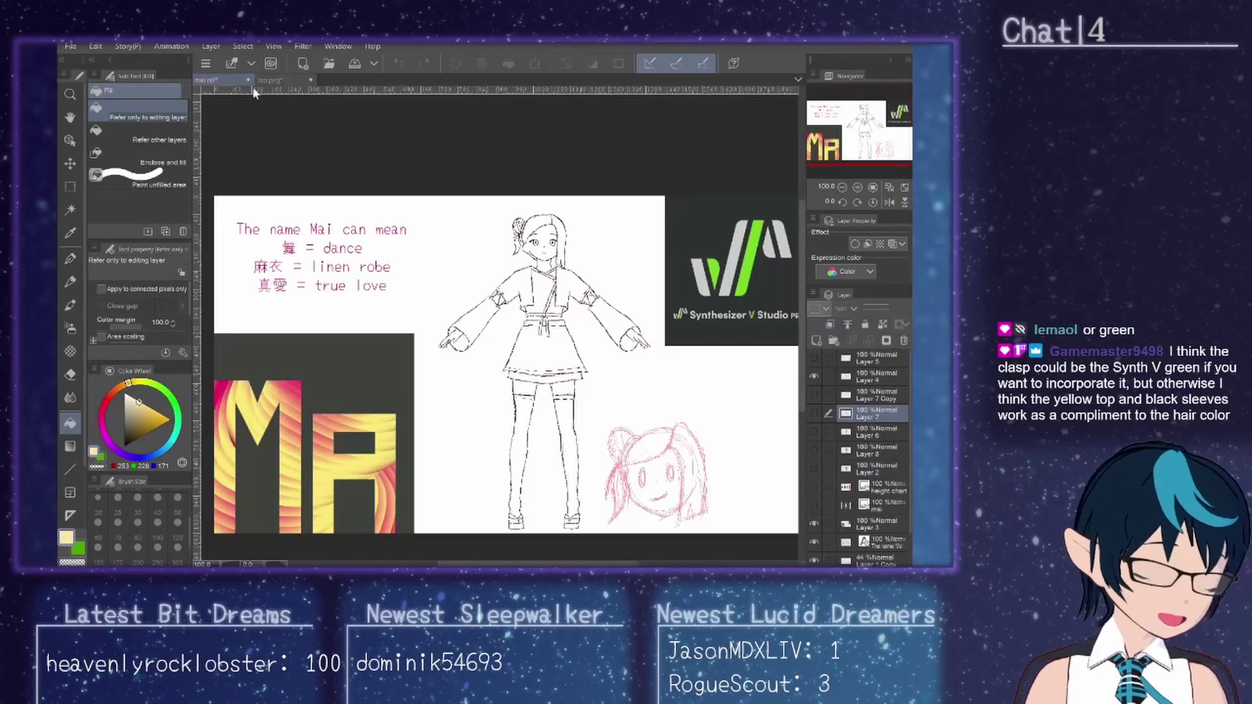
left_click(812, 486)
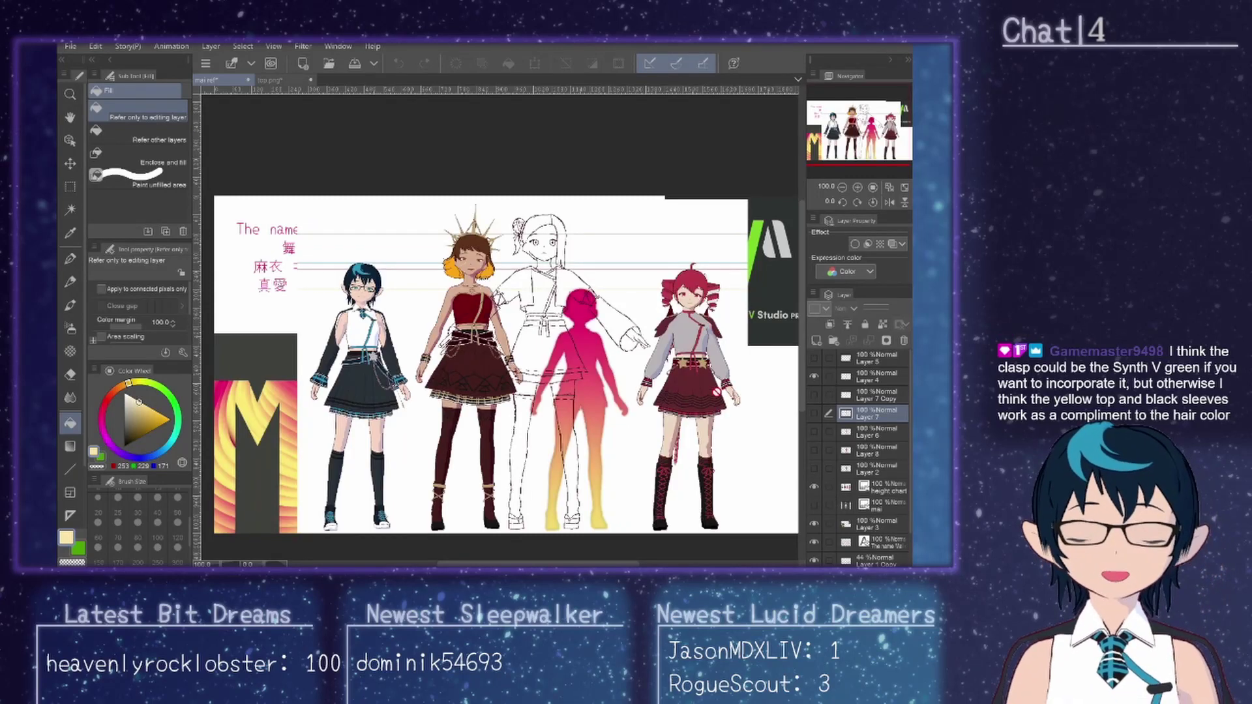
left_click(812, 487)
left_click(814, 358)
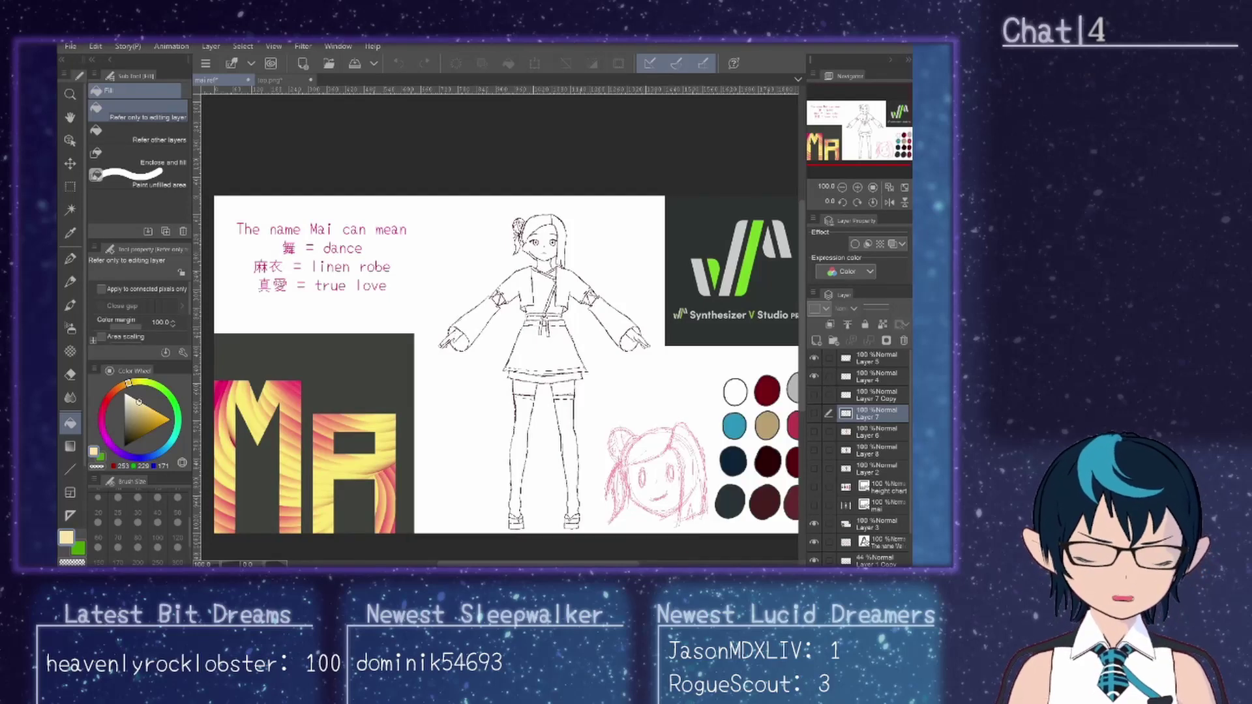
left_click_drag(641, 565, 678, 565)
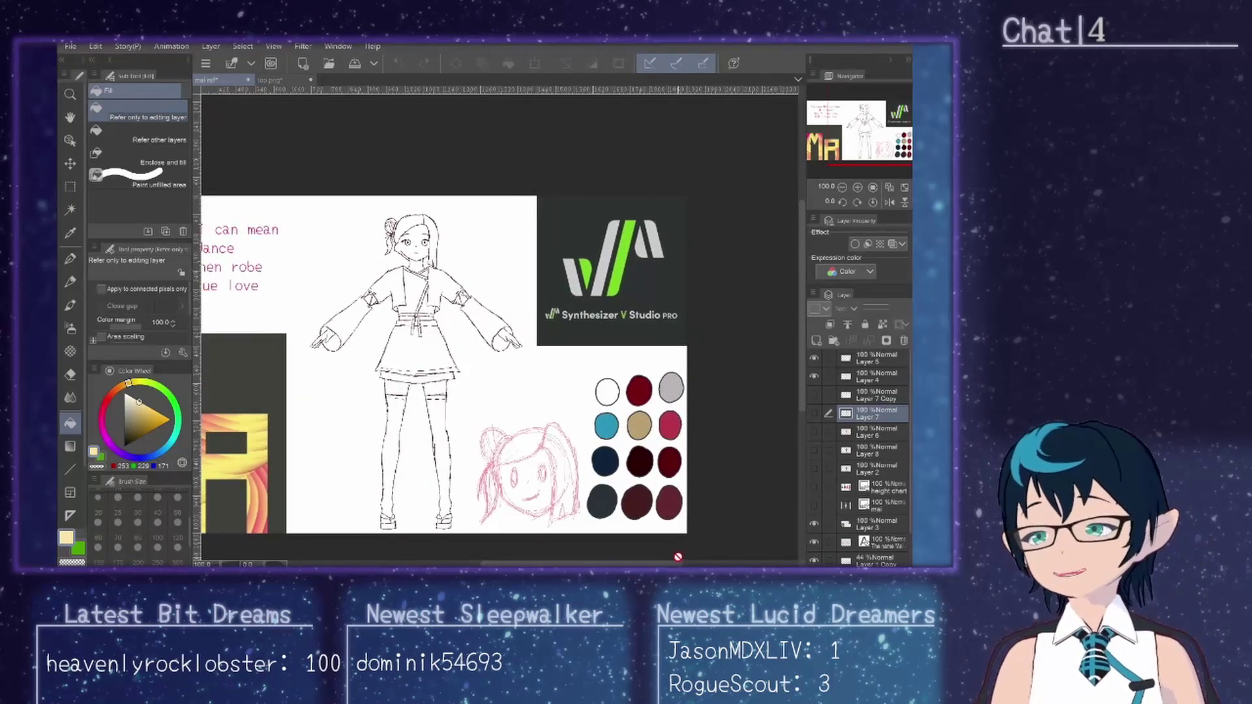
scroll(707, 553, "up", 3)
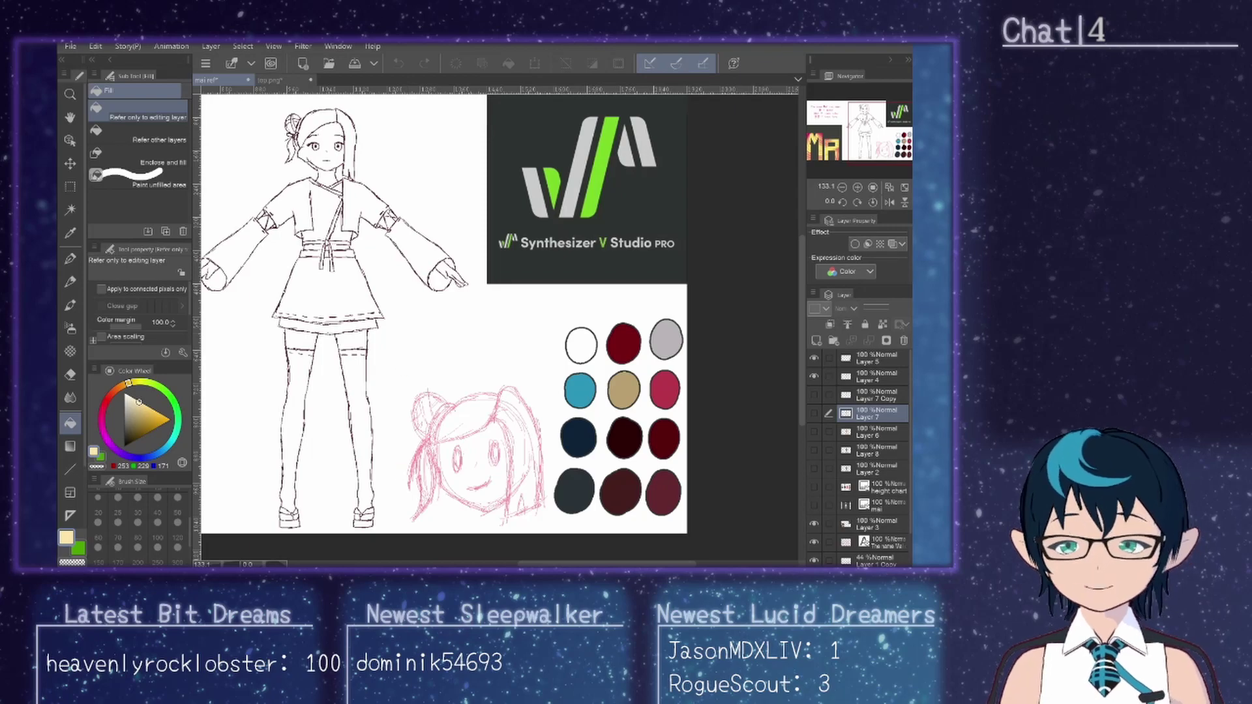
key("alt+Tab")
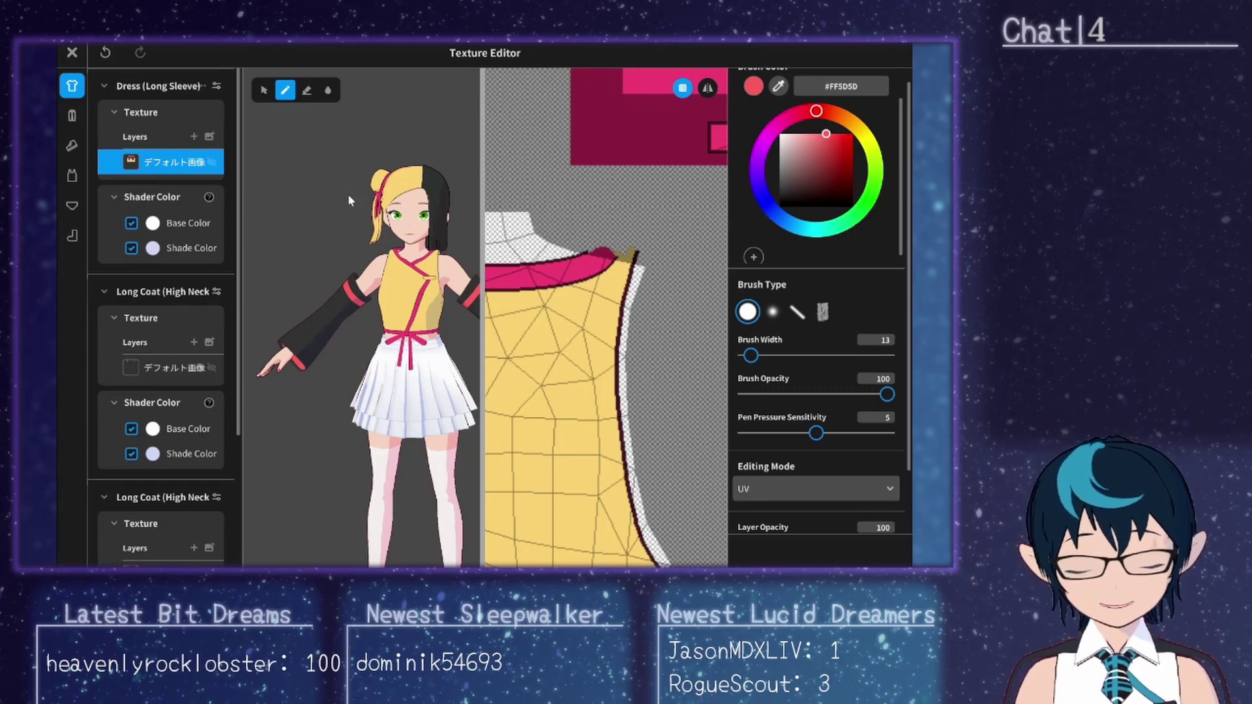
key("alt+Tab")
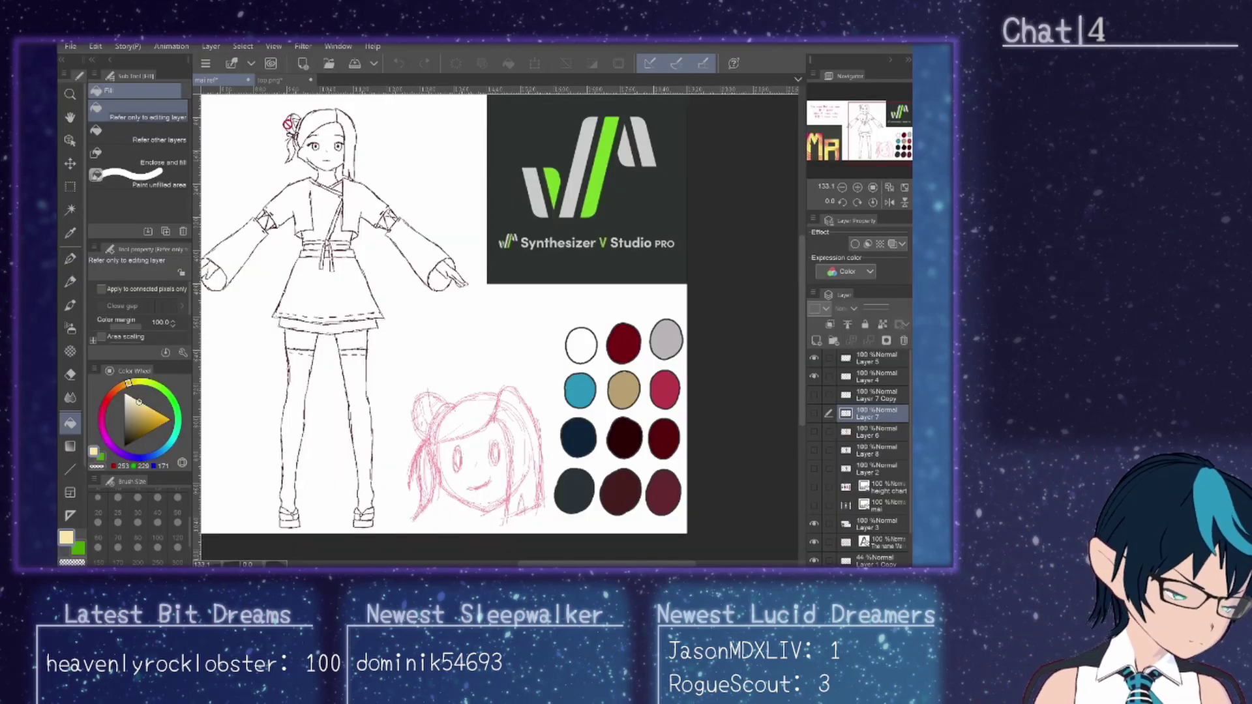
Step: Save the pale yellow top as a PNG over the existing top.png, accepting the overwrite and the loss of layer information
left_click(280, 81)
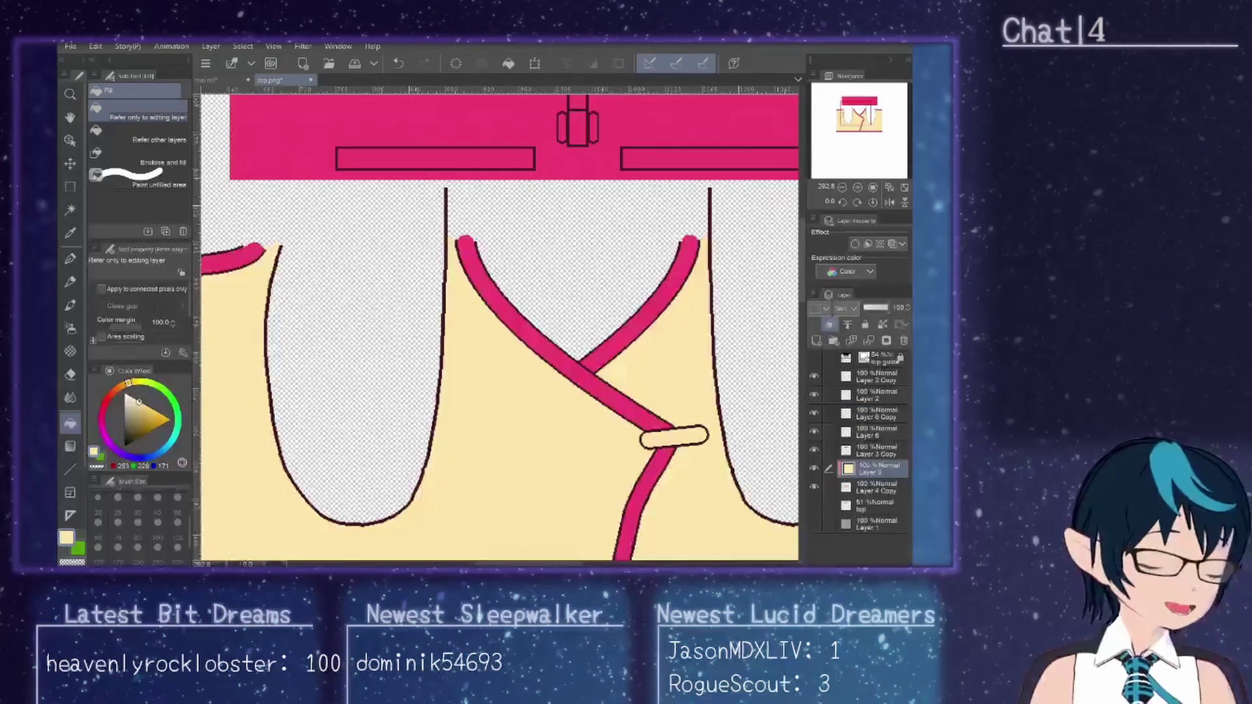
left_click(70, 46)
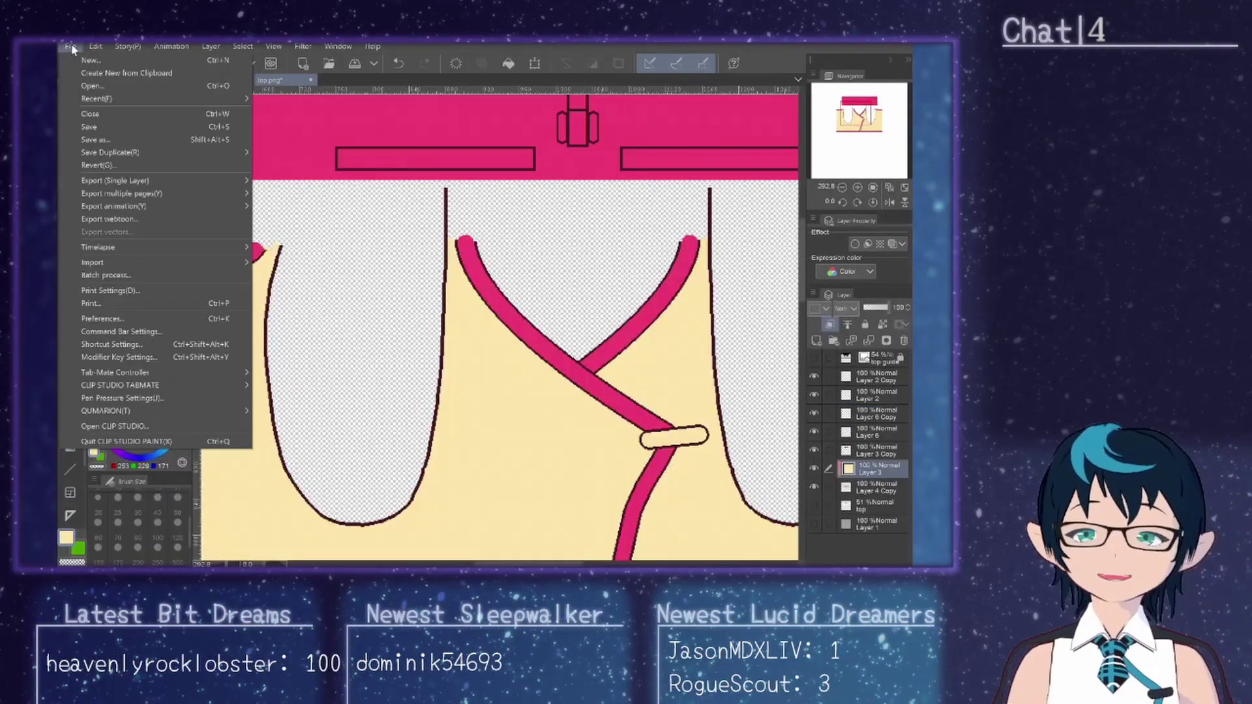
left_click(115, 125)
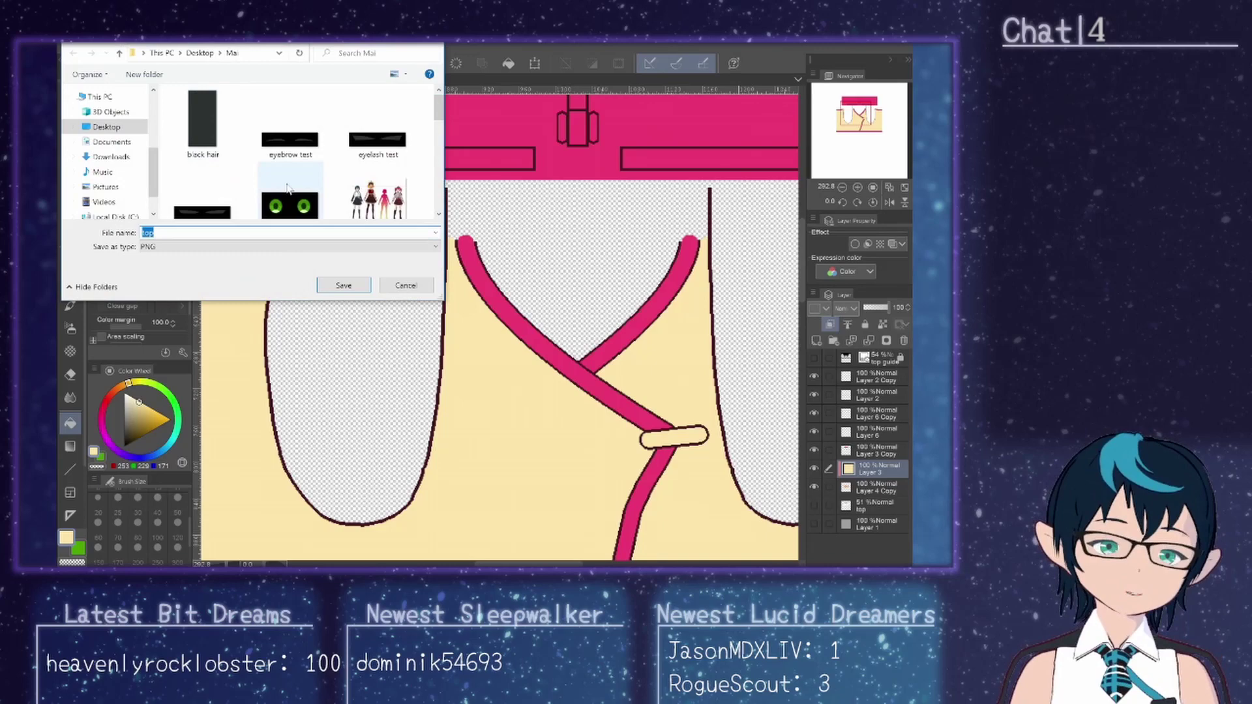
left_click(344, 286)
left_click(511, 305)
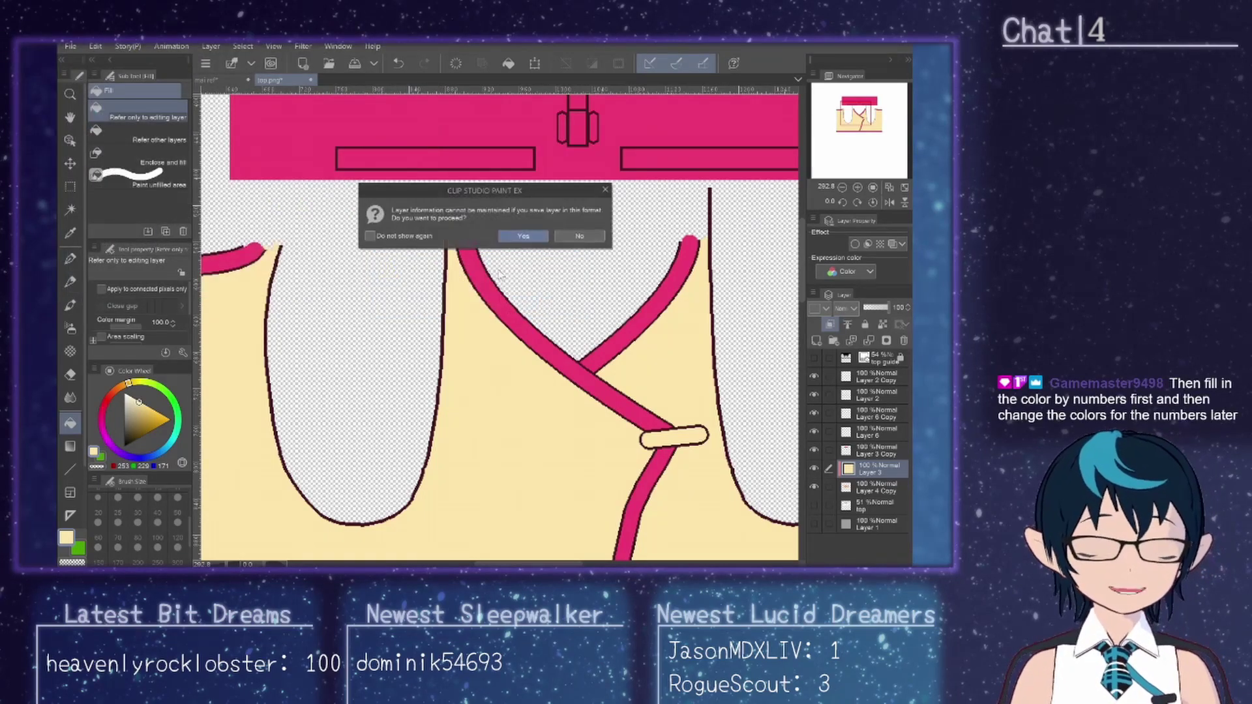
left_click(521, 240)
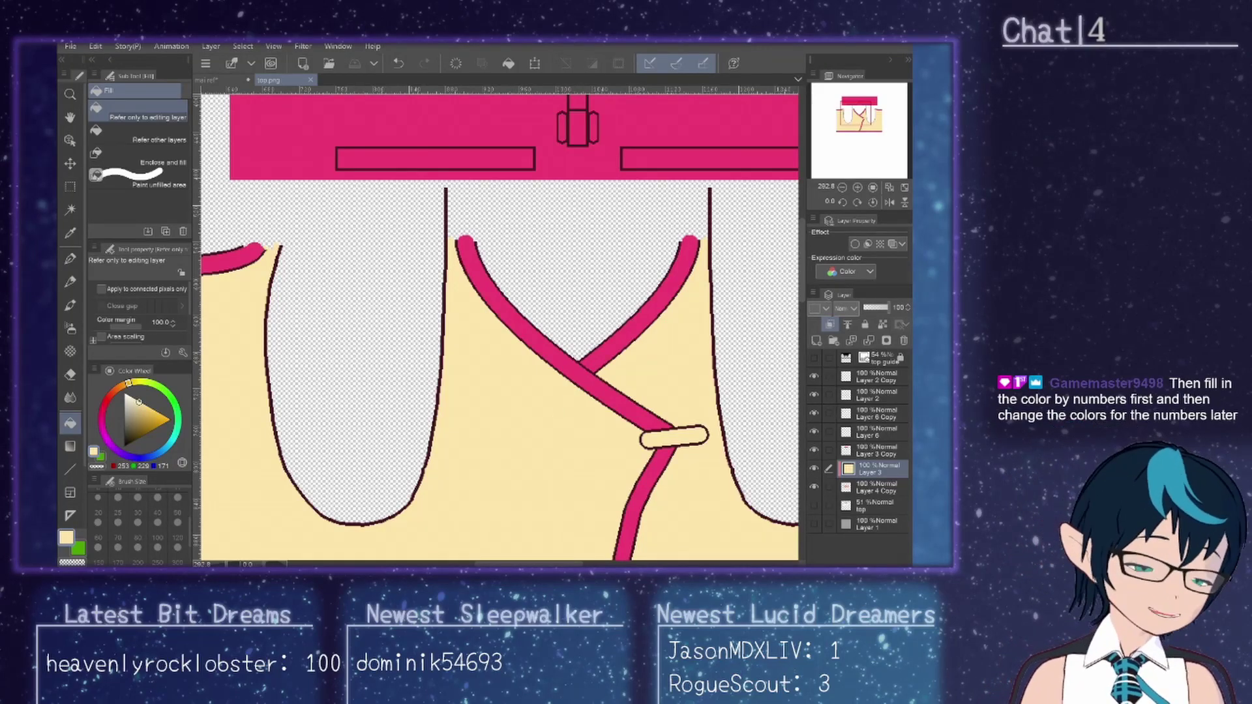
Step: Switch to VRoid Studio and import the pale yellow top.png into the default image layer of Dress (Long Sleeve)
key("alt+Tab")
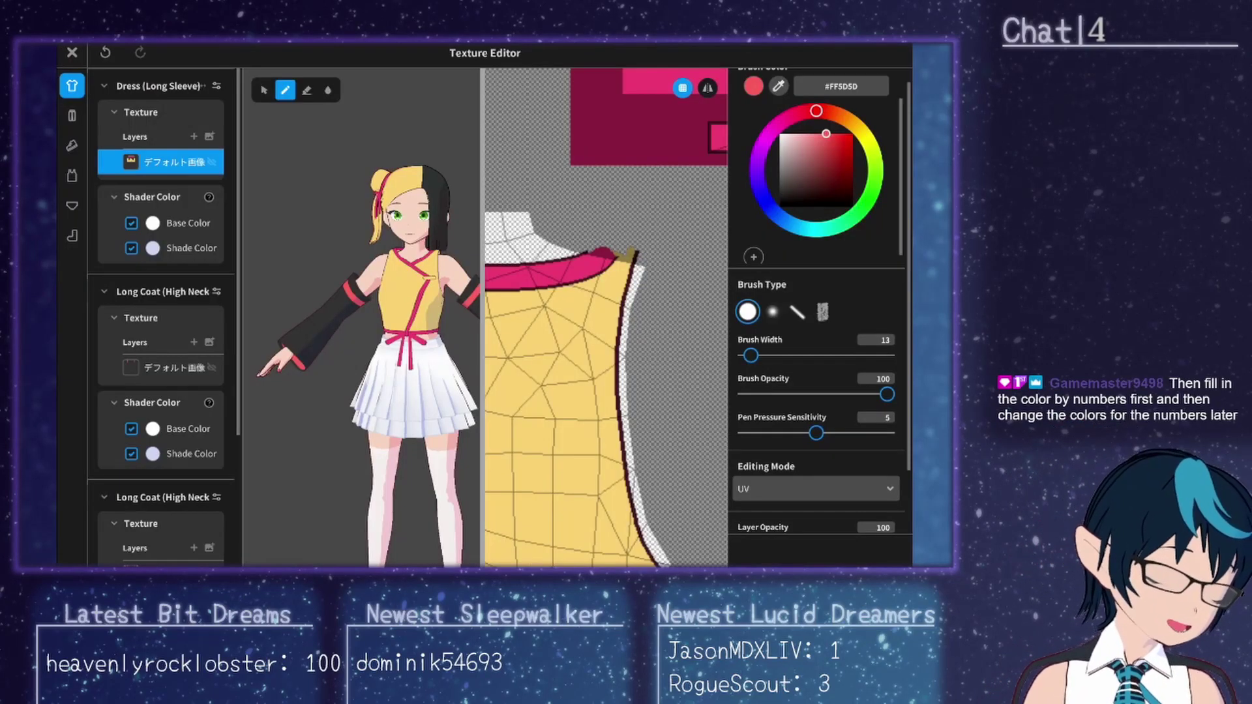
right_click(146, 167)
left_click(183, 155)
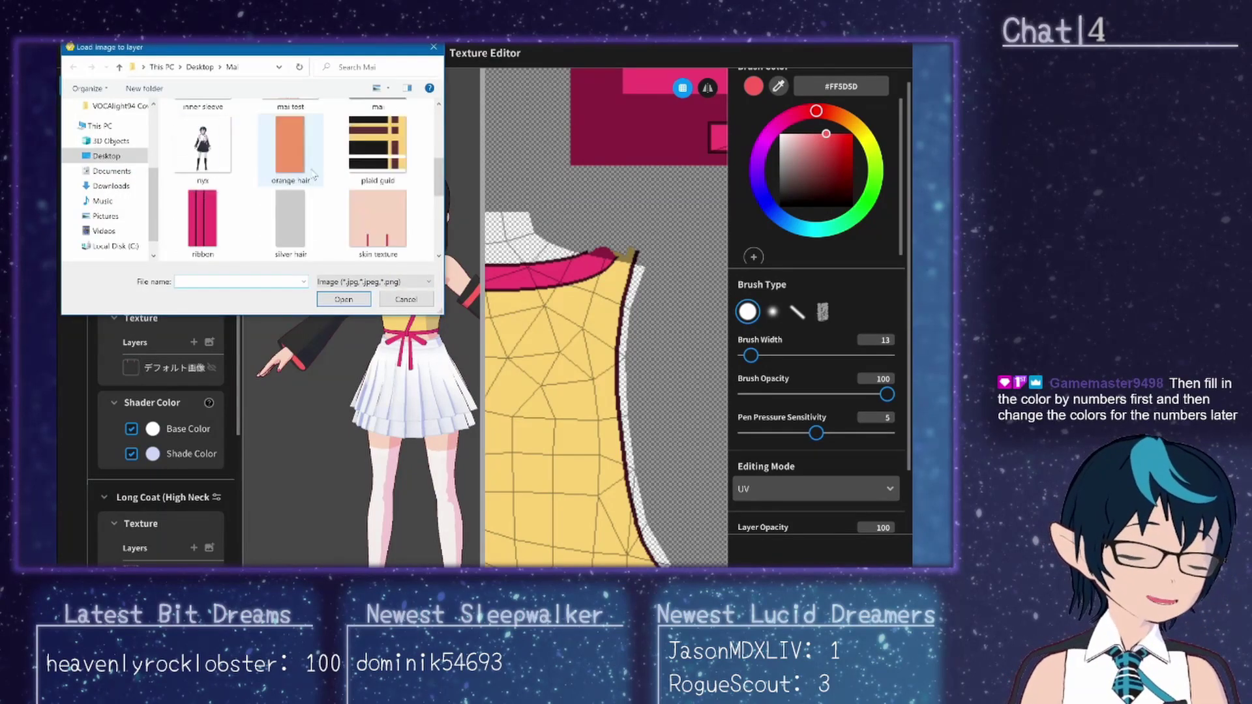
left_click(313, 173)
left_click(362, 301)
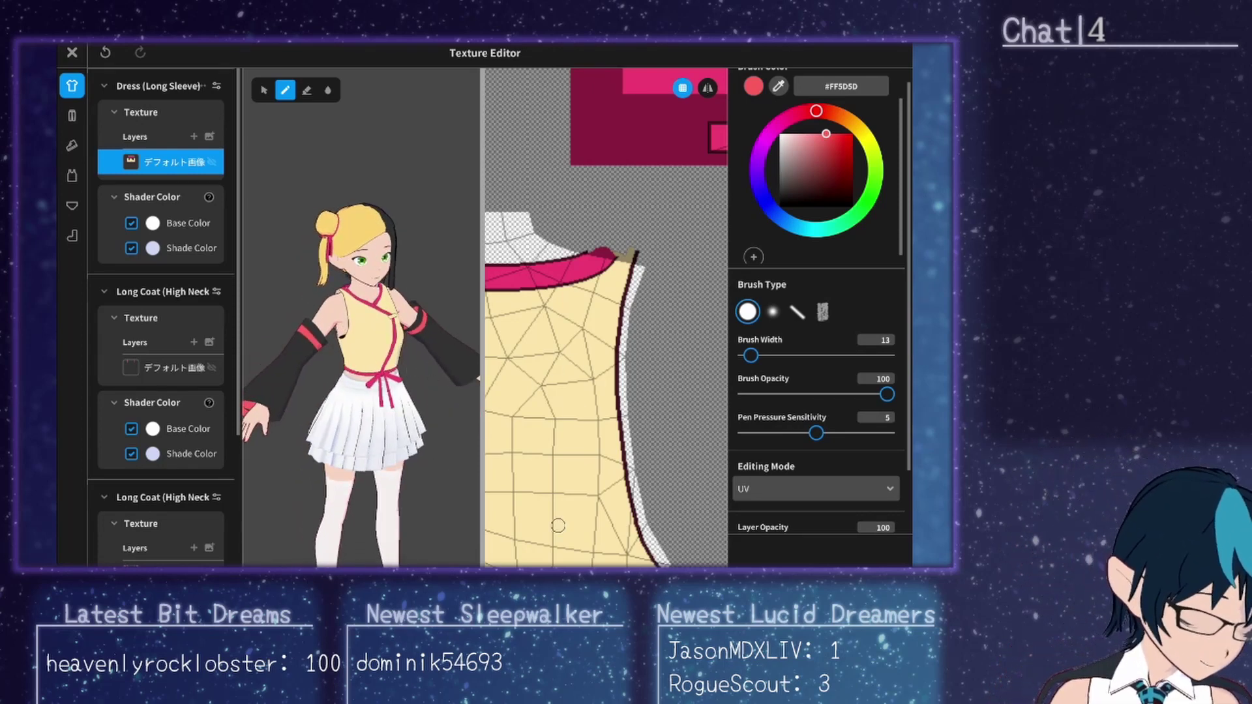
Step: Switch to Clip Studio Paint and, on the Mai reference sheet, check Layer 7 and Layer 7 Copy and show the coloured outfit on Layer 6
key("alt+Tab")
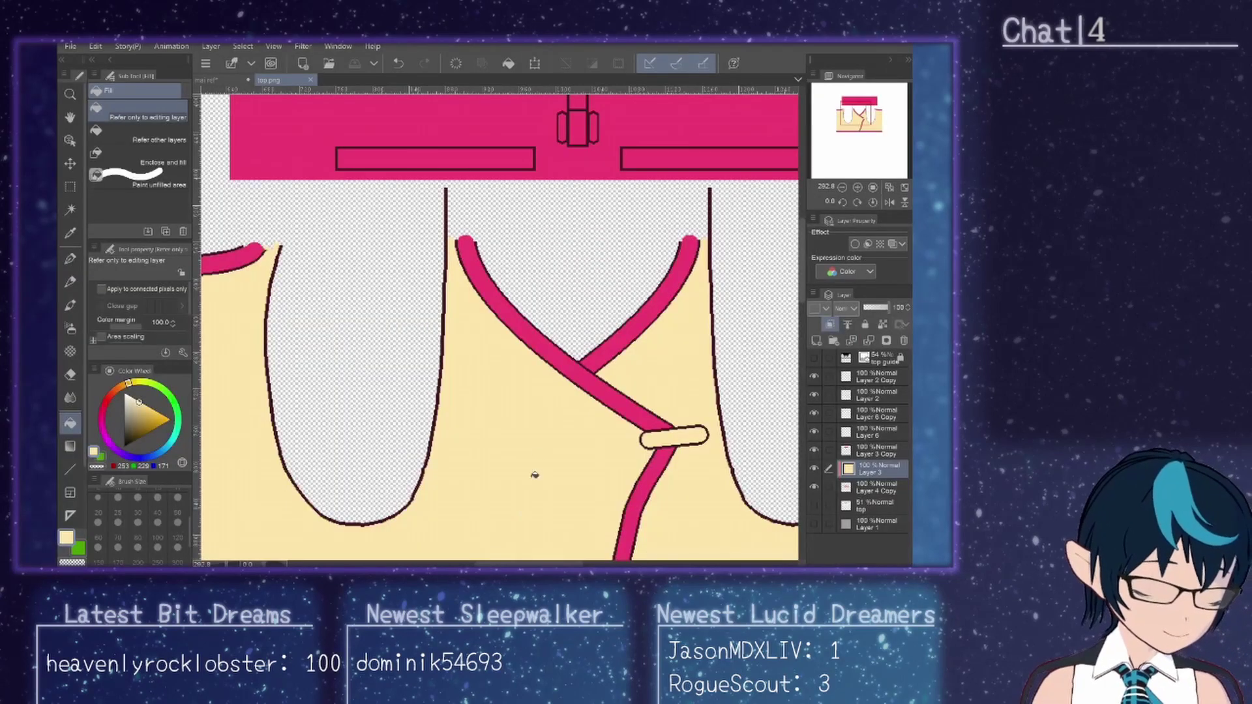
scroll(567, 454, "down", 4)
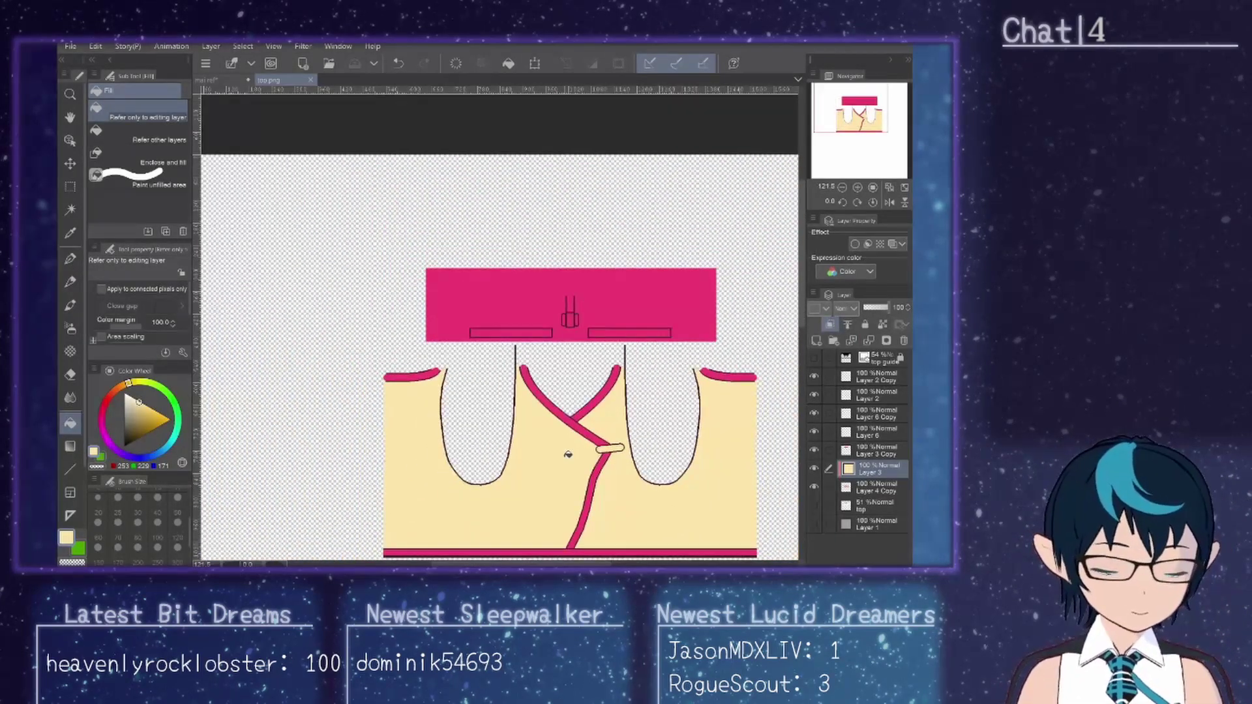
scroll(568, 455, "up", 1)
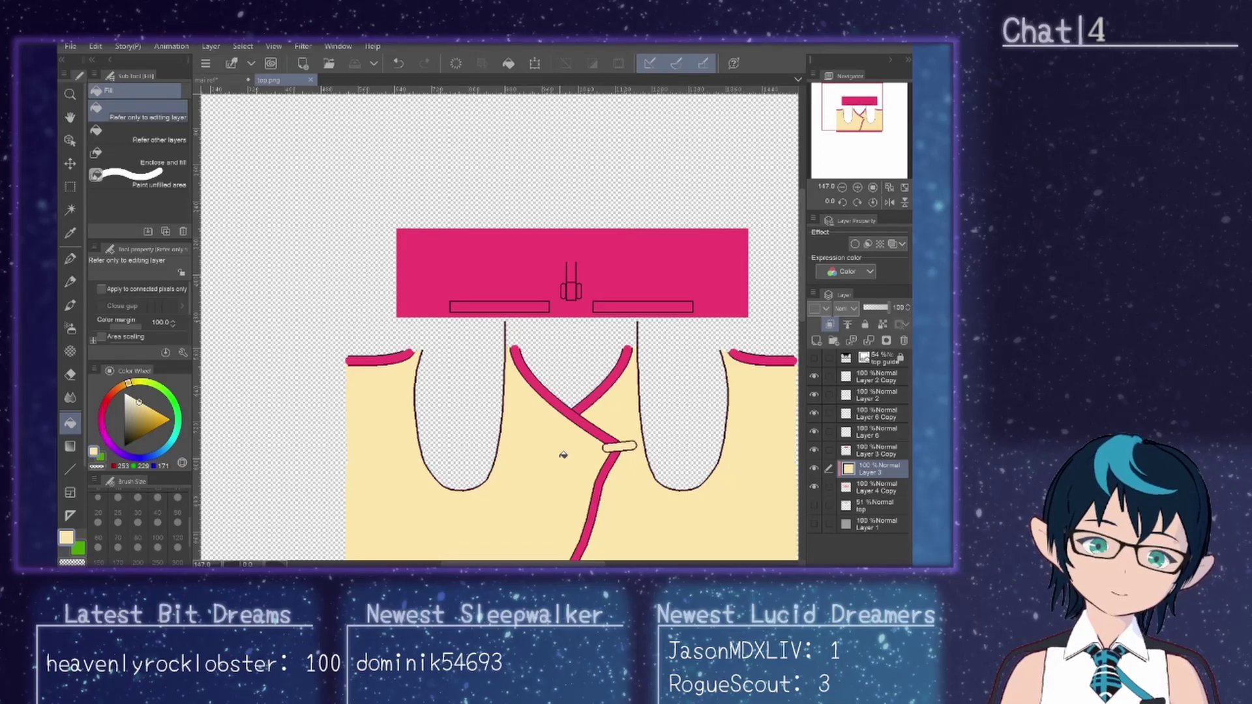
left_click(215, 80)
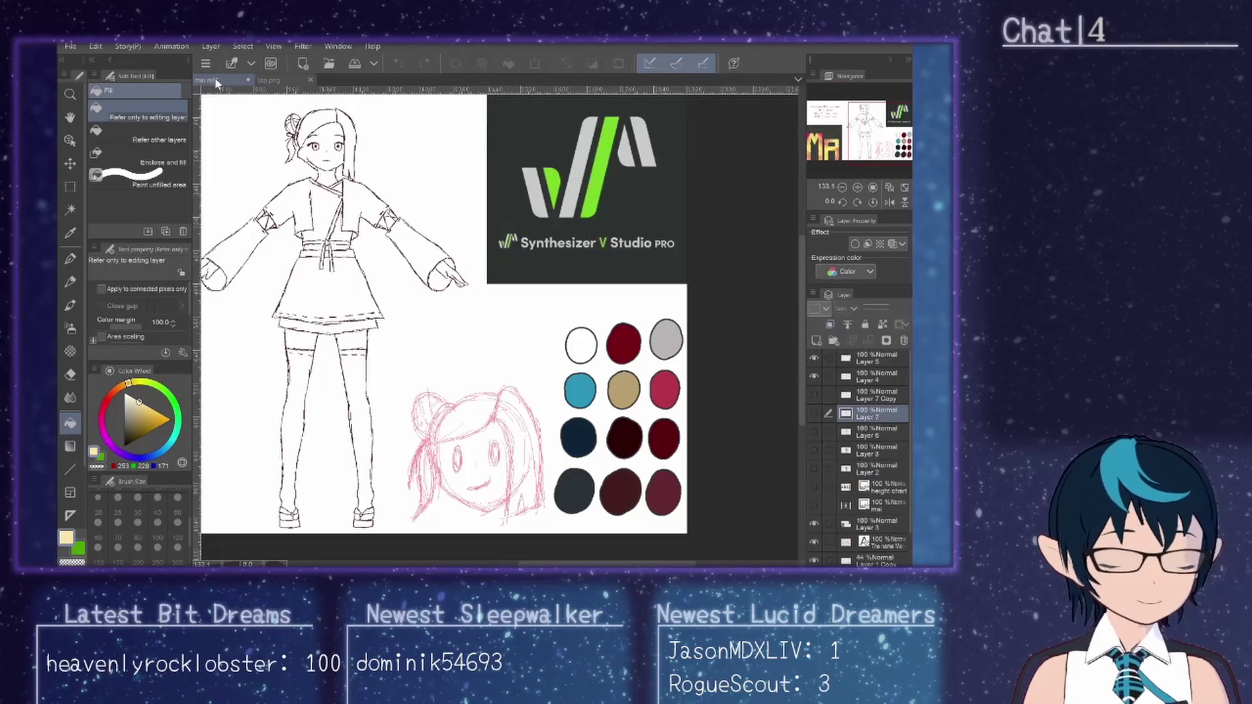
left_click(814, 413)
left_click(813, 408)
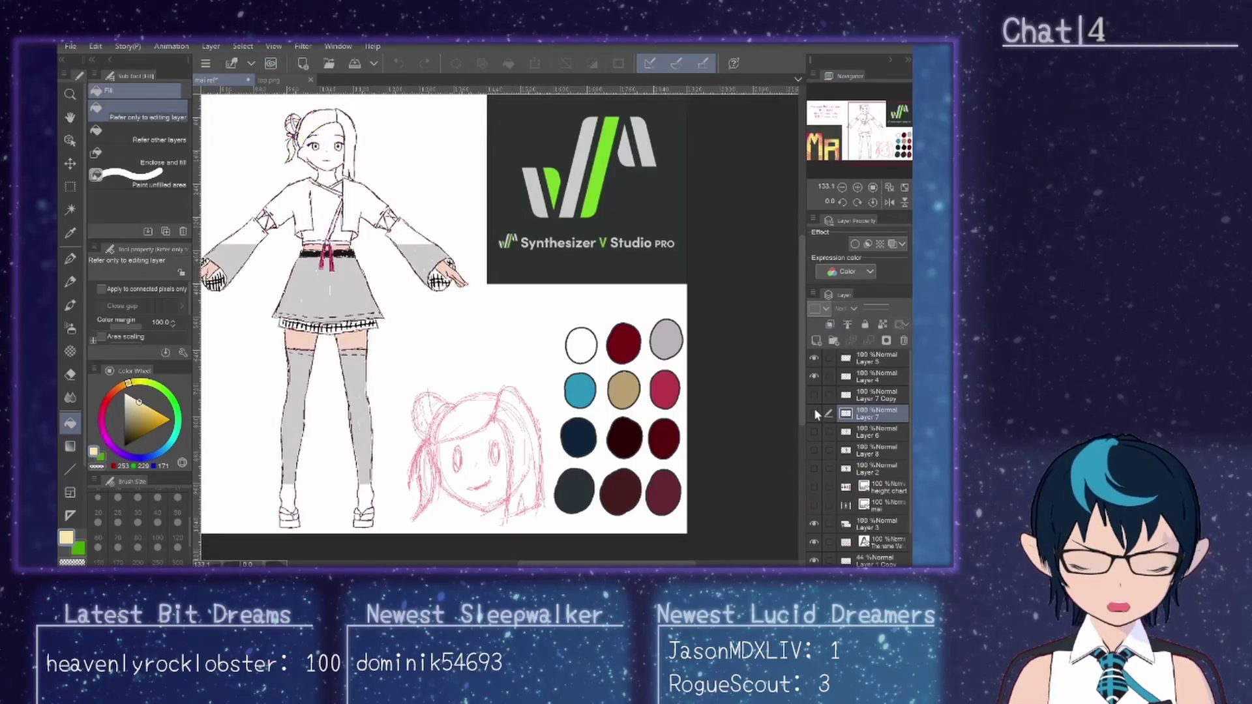
left_click(813, 398)
left_click(815, 432)
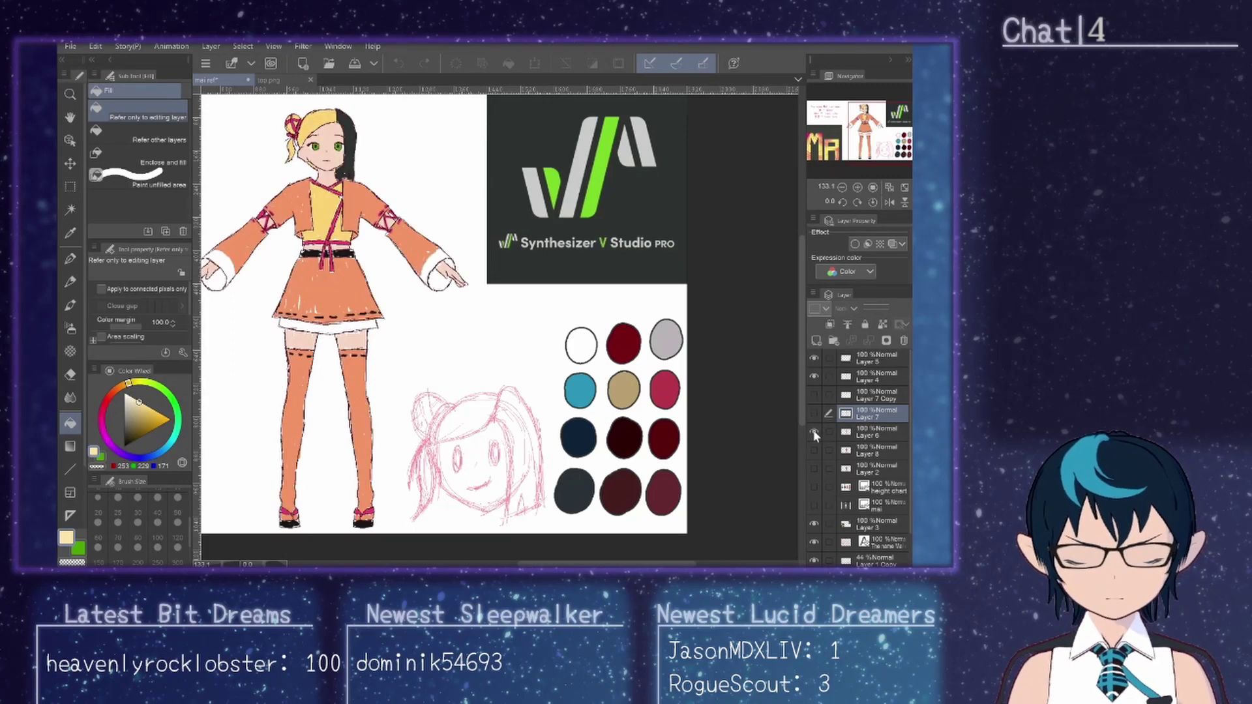
Step: Sample the orange of the jacket on the Mai reference sheet with the Eyedropper
left_click(72, 234)
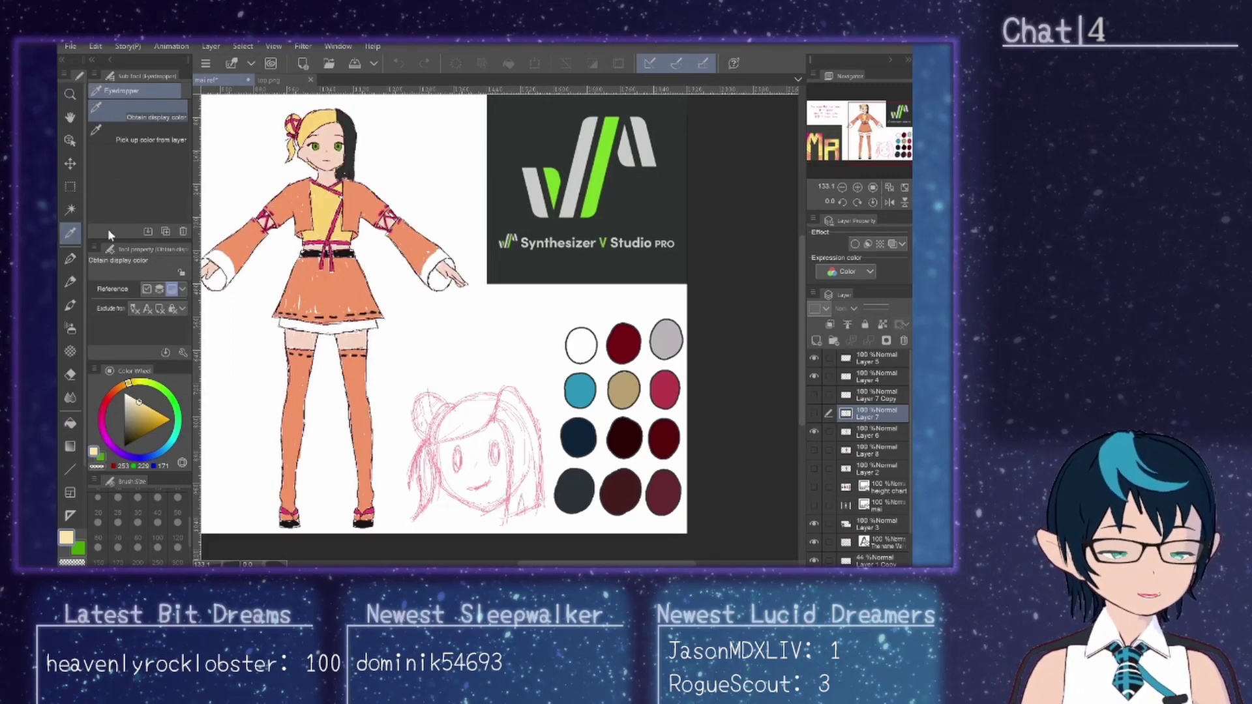
left_click(367, 195)
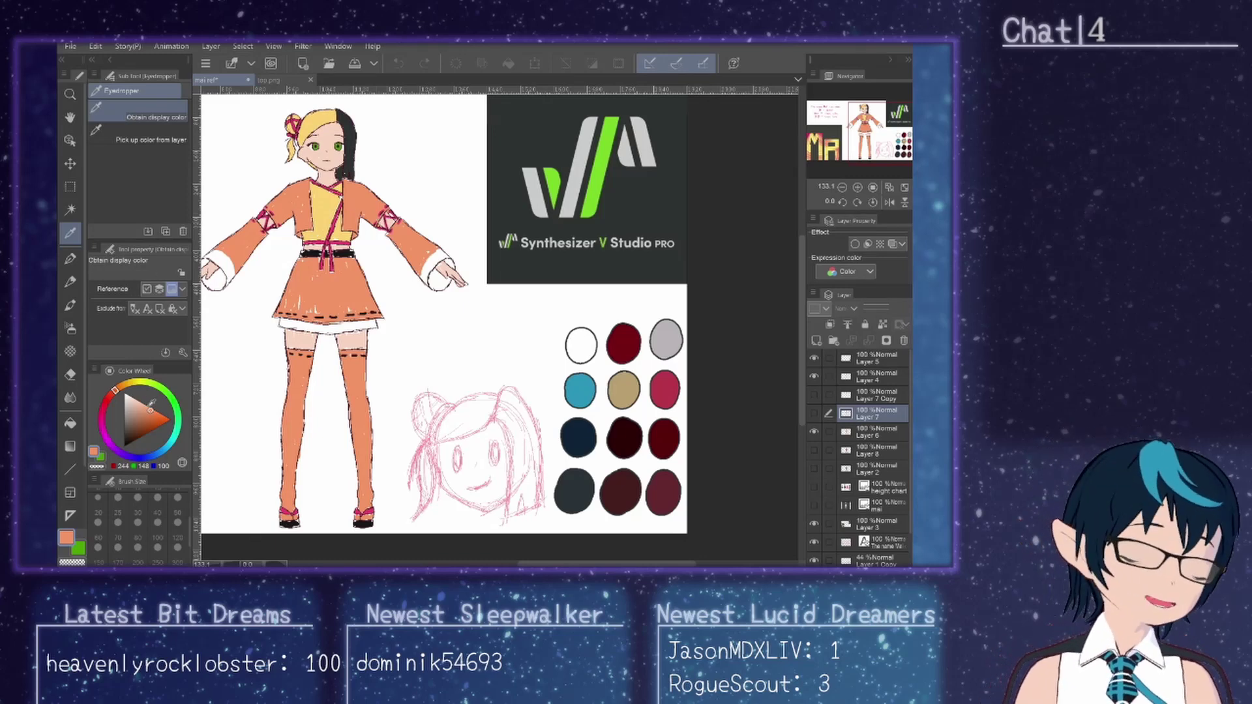
mouse_move(146, 407)
left_mouse_down()
mouse_move(138, 422)
mouse_move(150, 409)
left_mouse_up()
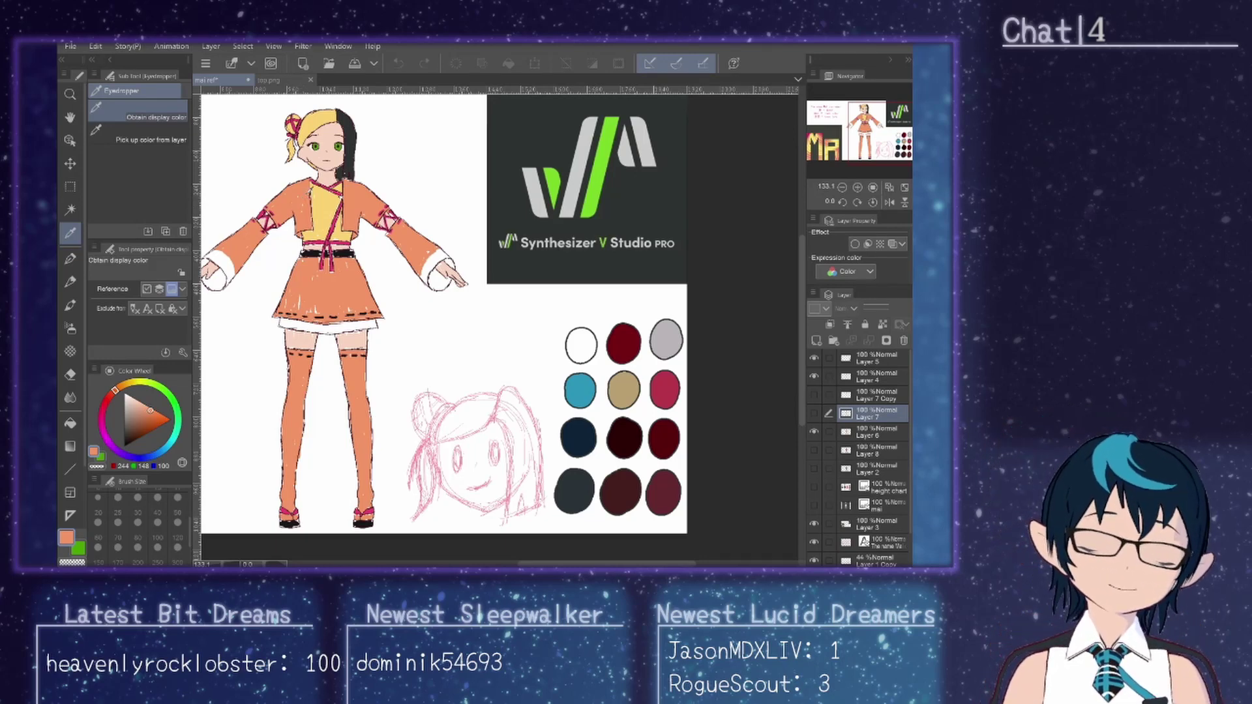
Step: Examine the reference sheet's MA lettering, coloured outfit and swatches, and briefly show the height chart for comparison
scroll(503, 543, "left", 10)
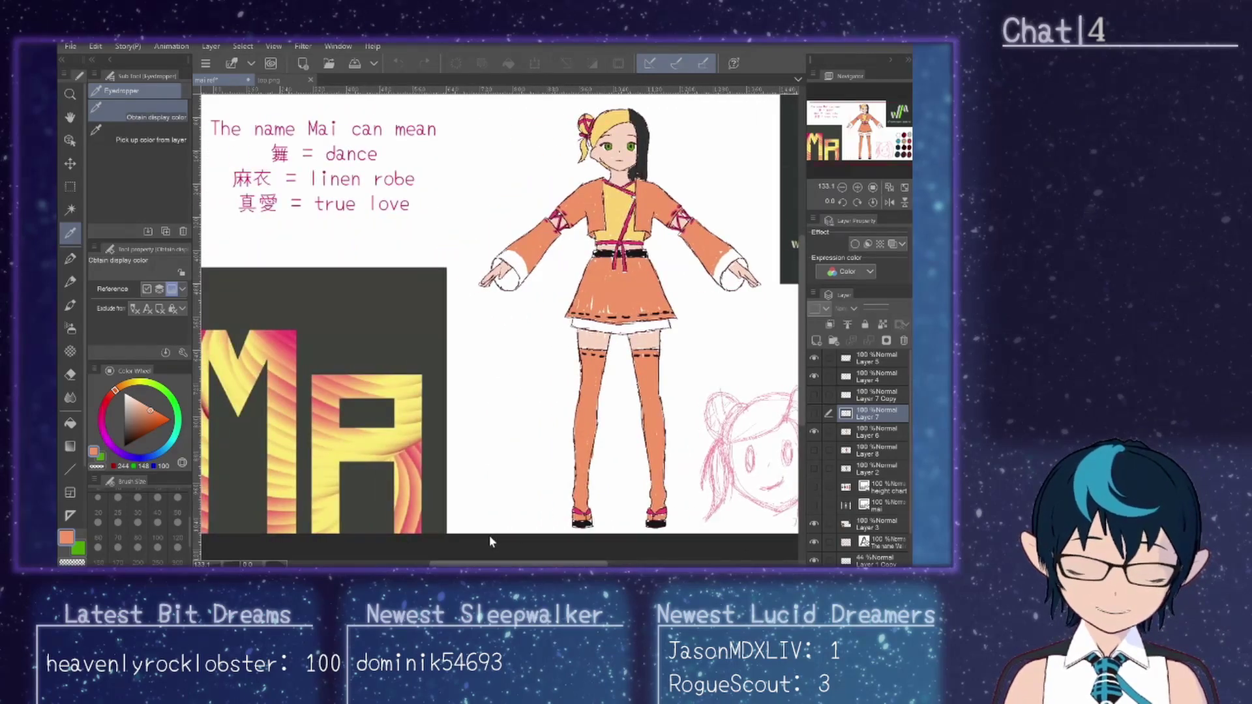
scroll(438, 529, "right", 6)
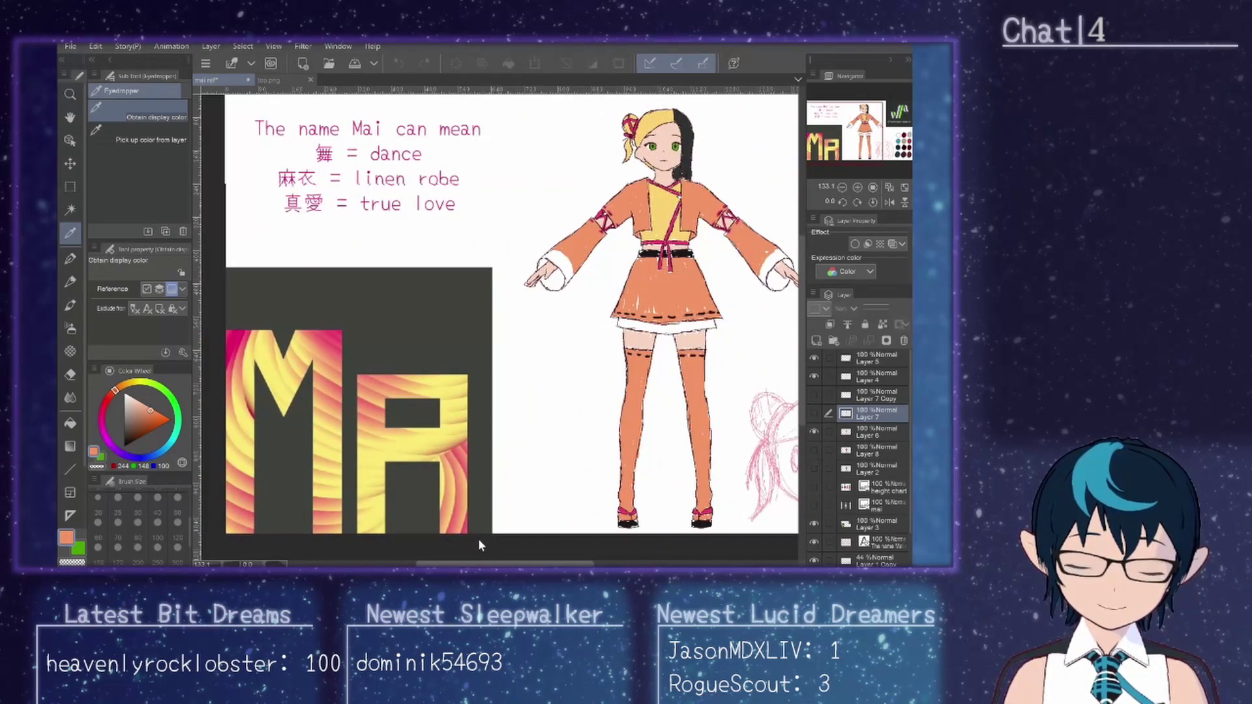
scroll(532, 541, "right", 4)
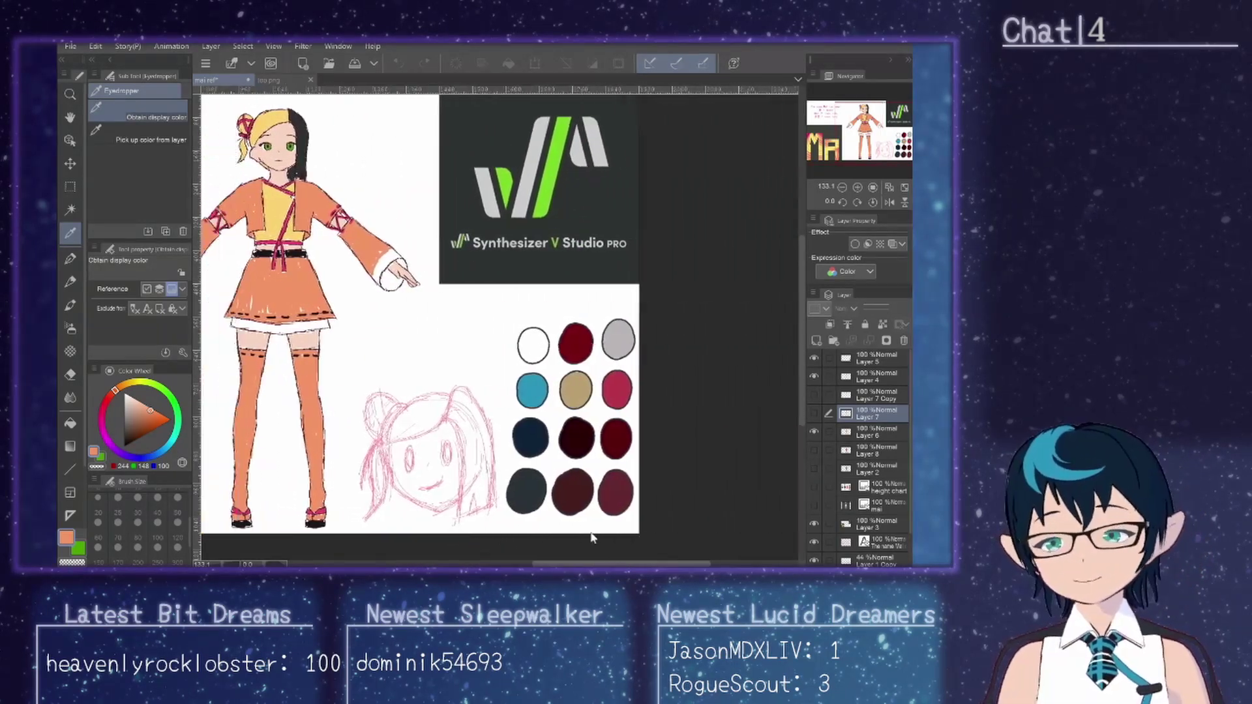
scroll(558, 528, "left", 1)
scroll(557, 529, "left", 6)
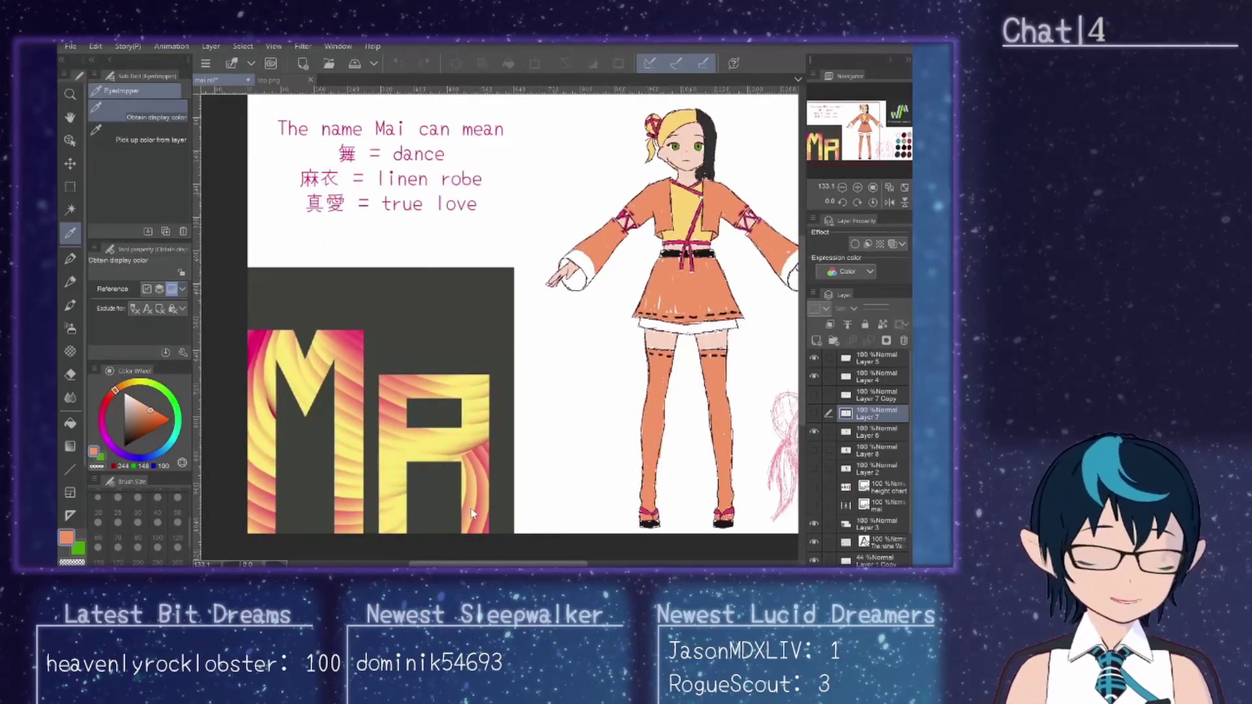
scroll(470, 507, "right", 4)
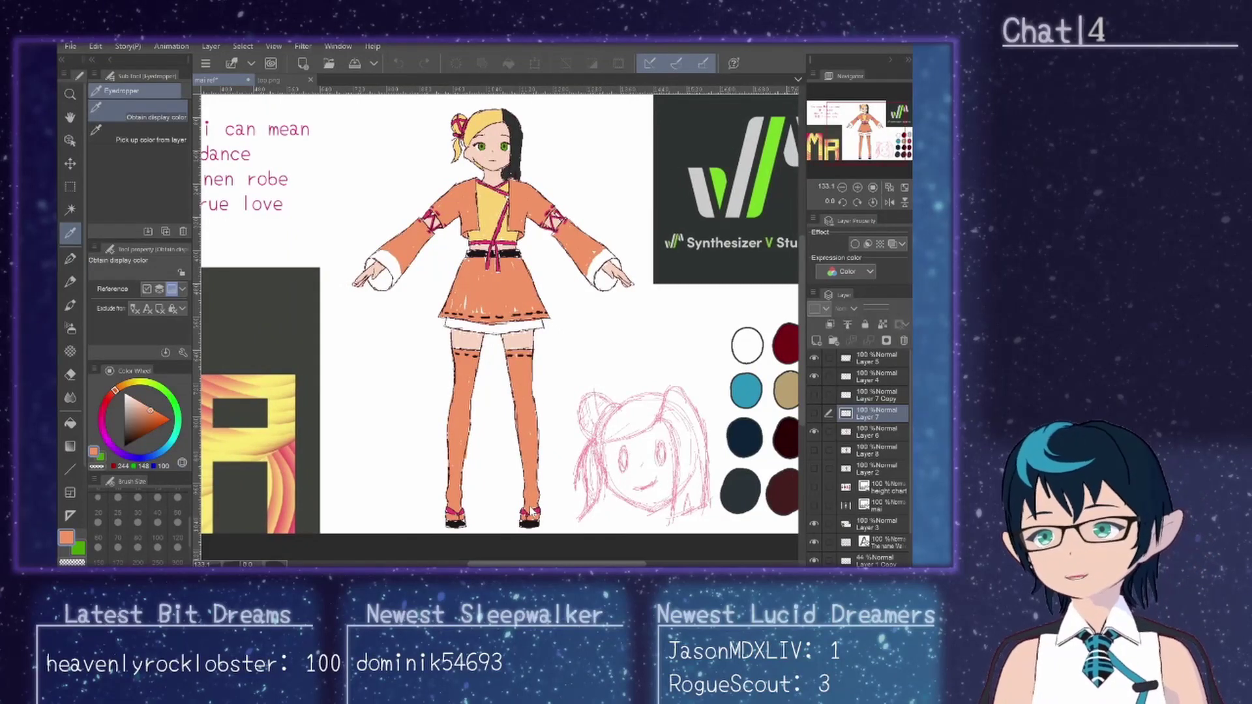
scroll(540, 505, "right", 3)
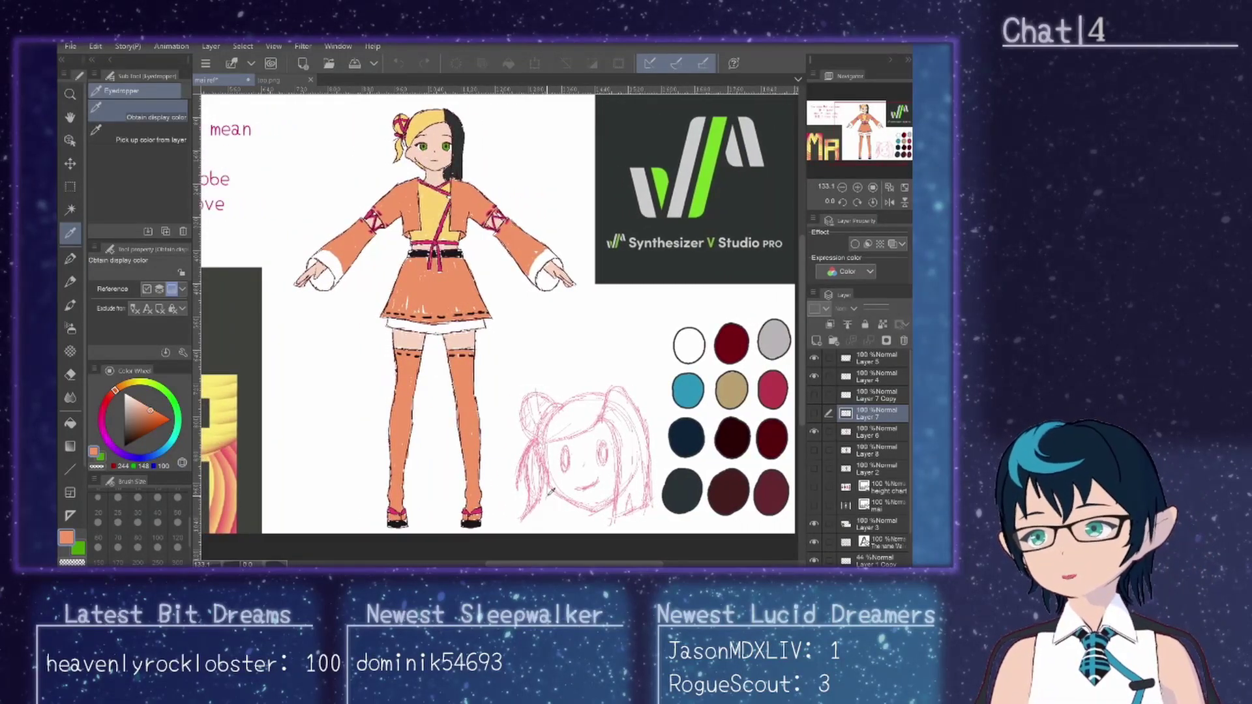
left_click(814, 486)
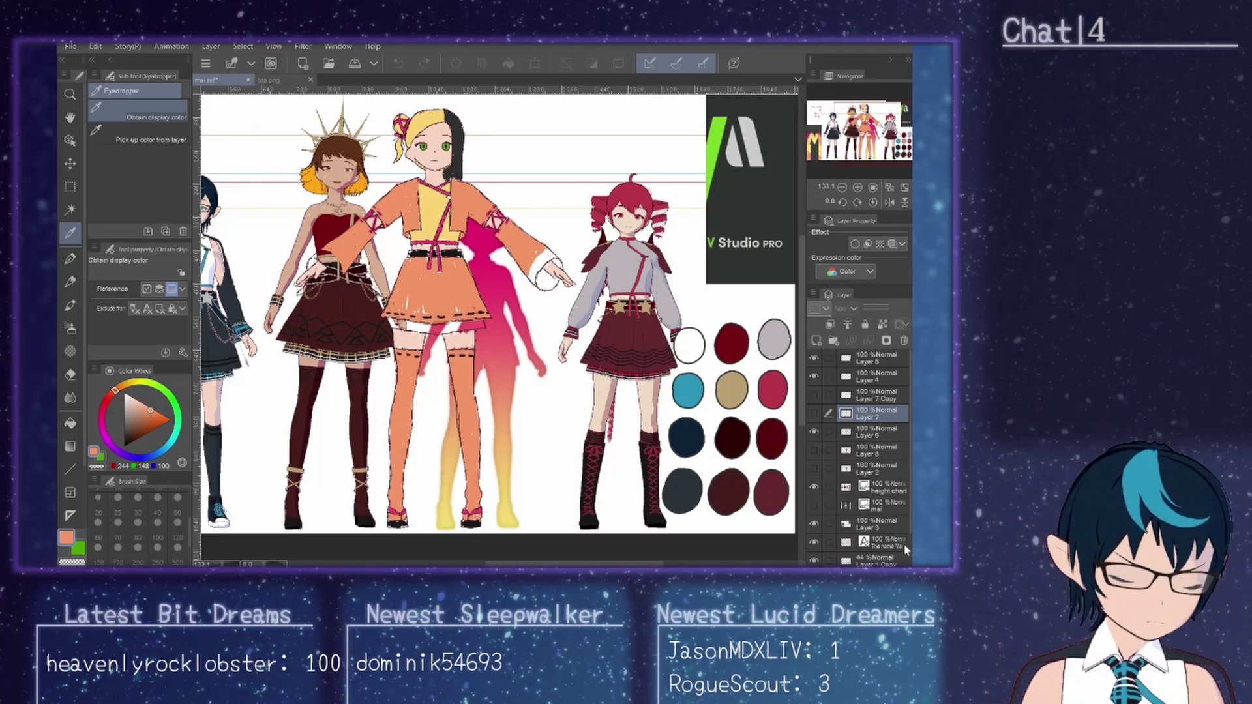
left_click(813, 487)
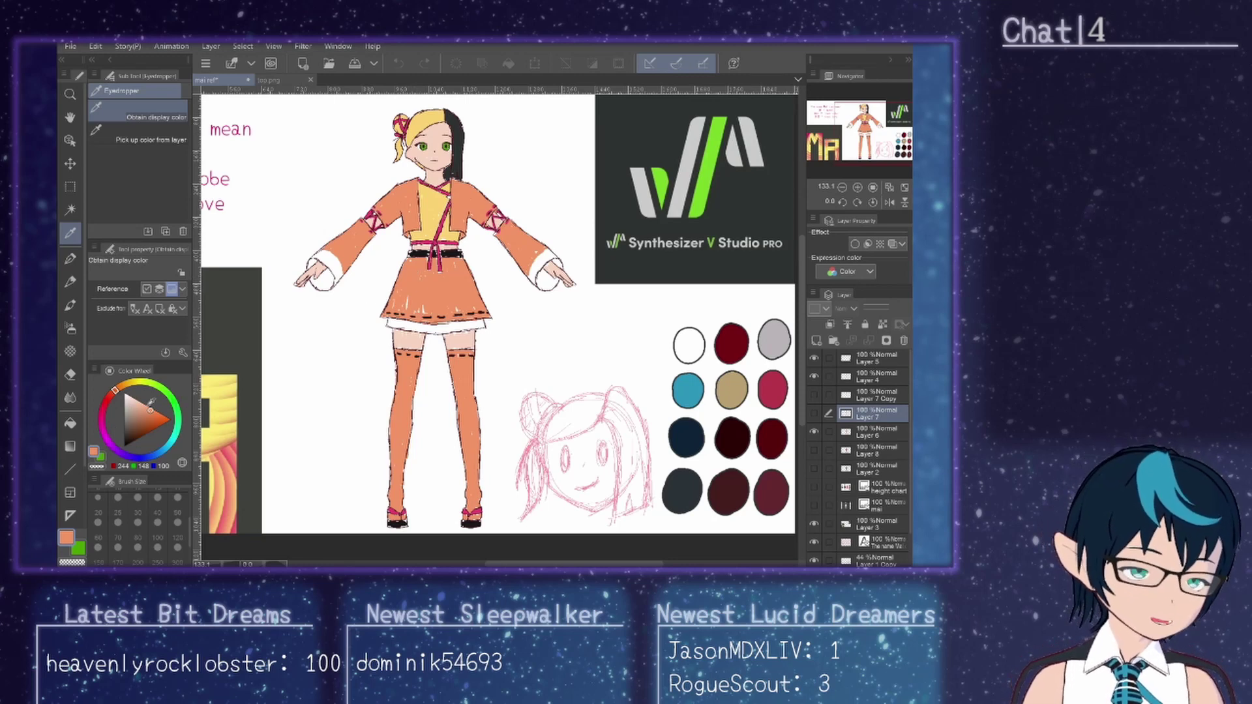
Step: Try a duller shade of the sampled orange, and sample the top's yellow and darken it to a brownish grey
left_click_drag(150, 409, 138, 418)
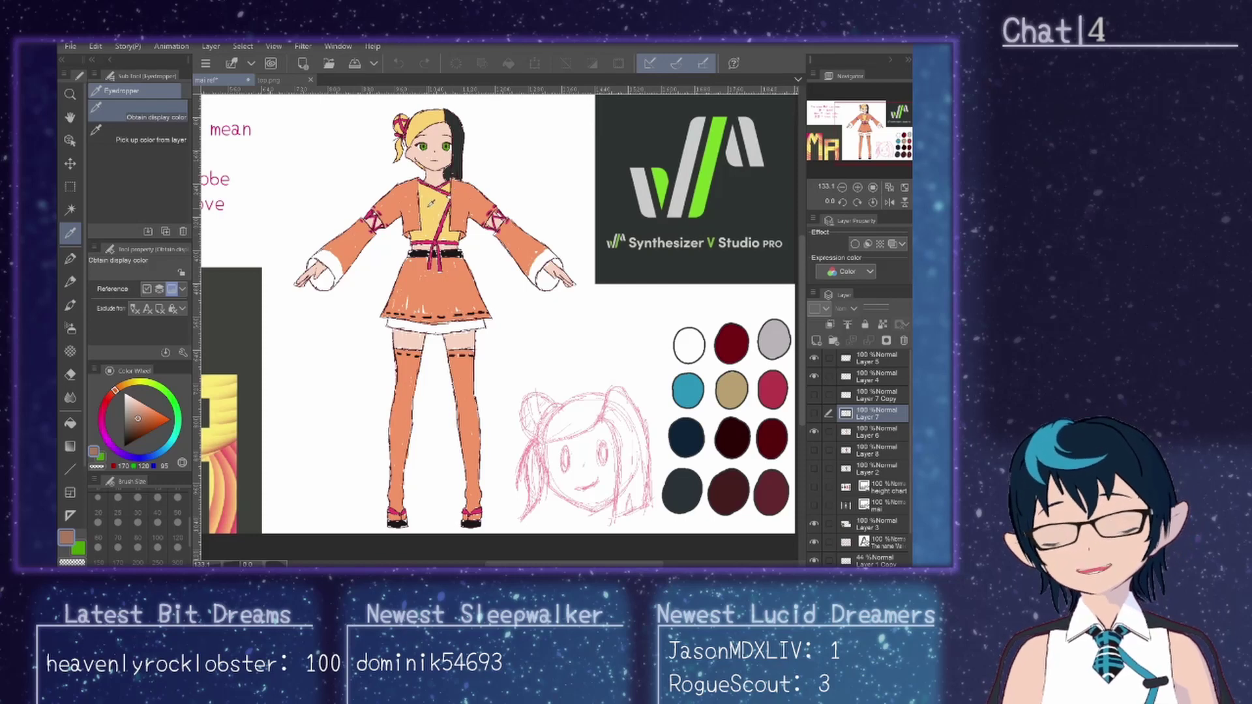
left_click(430, 201)
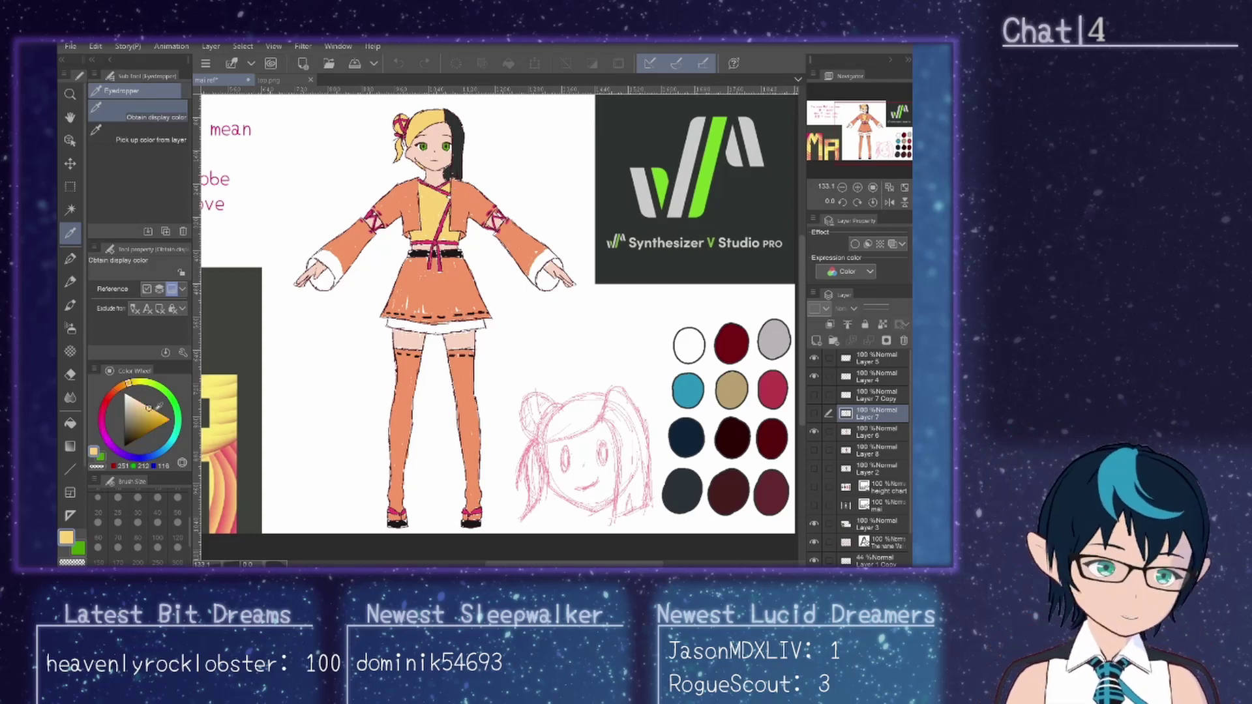
left_click_drag(151, 405, 130, 423)
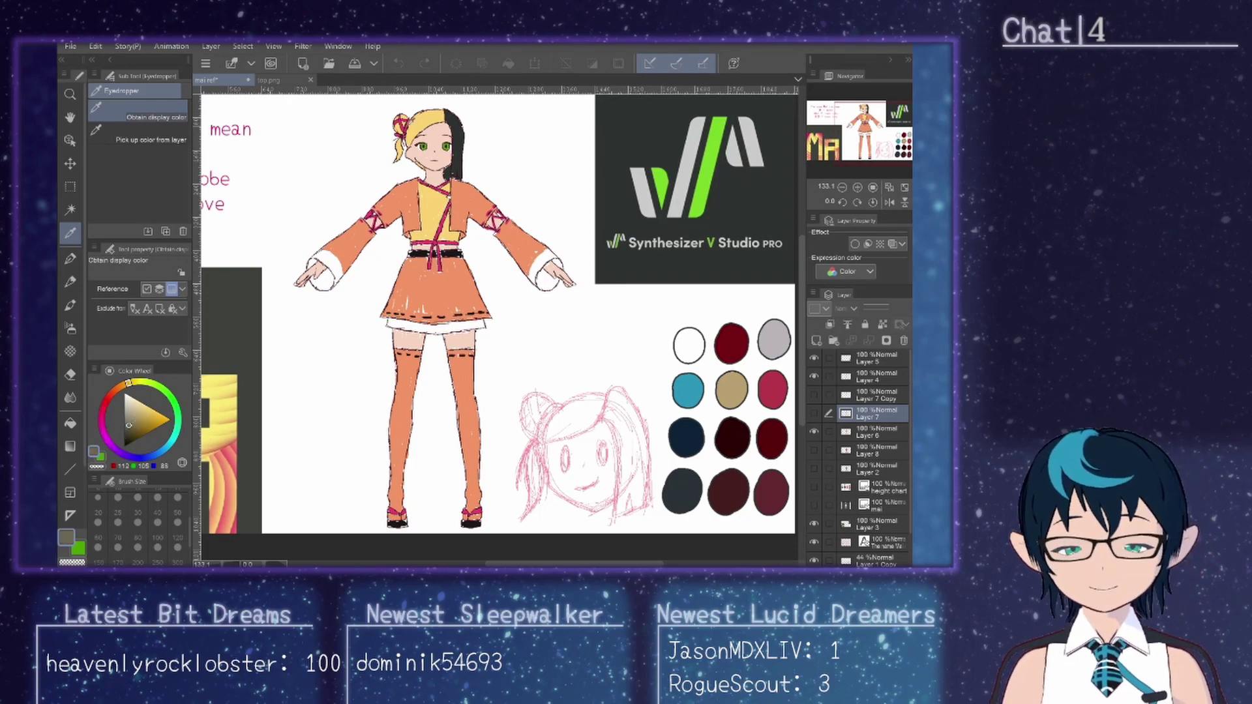
Step: Sample the pink of the waist ribbon on the reference sheet and mute it to a duller, darker pink
scroll(435, 264, "up", 5)
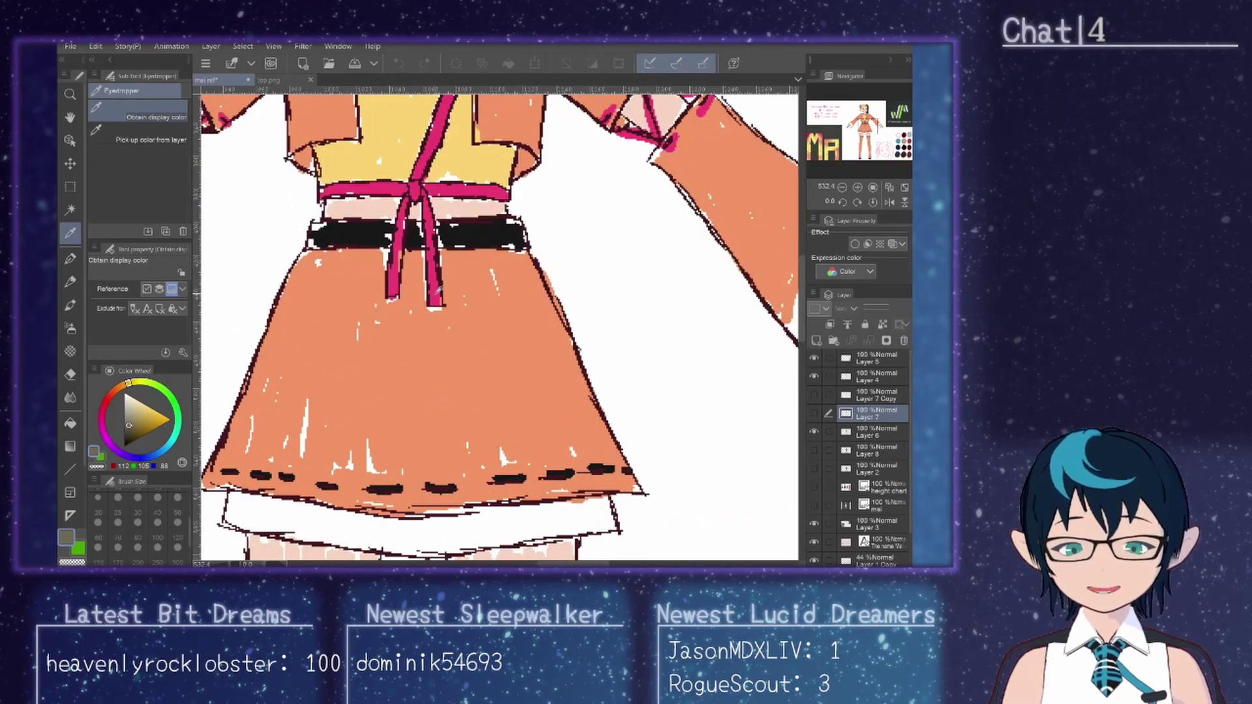
left_click(436, 289)
scroll(436, 290, "down", 3)
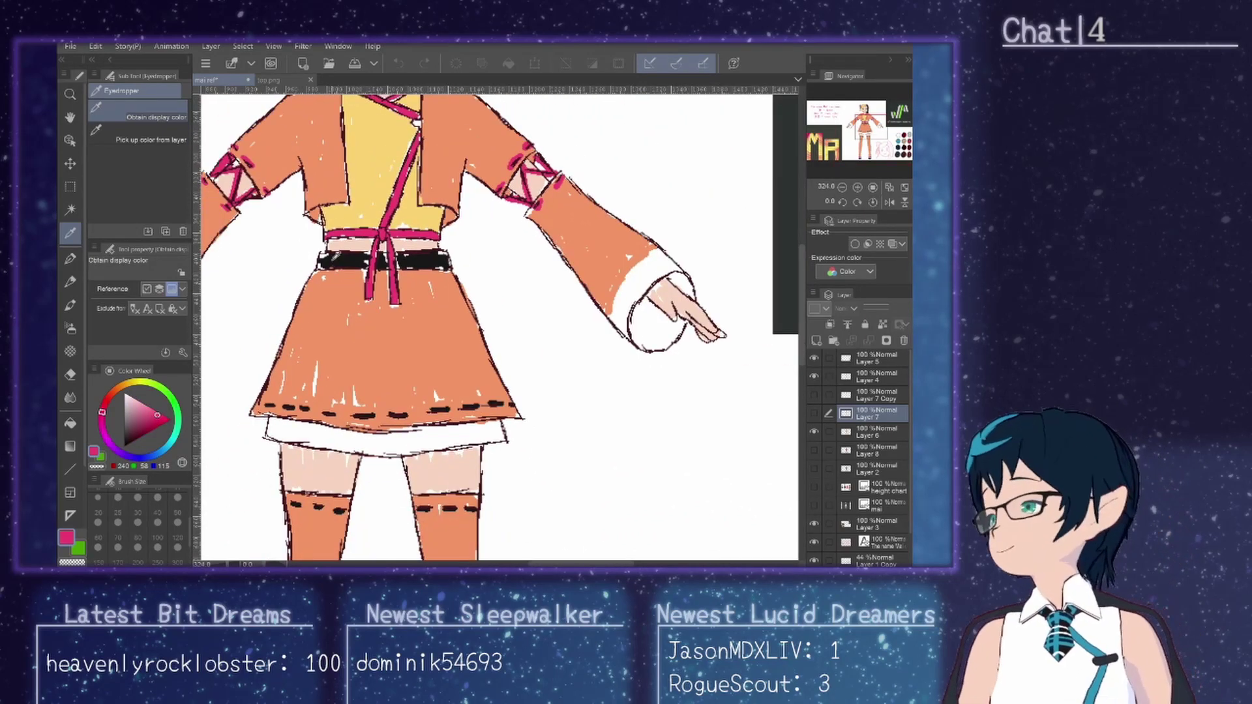
scroll(395, 293, "down", 4)
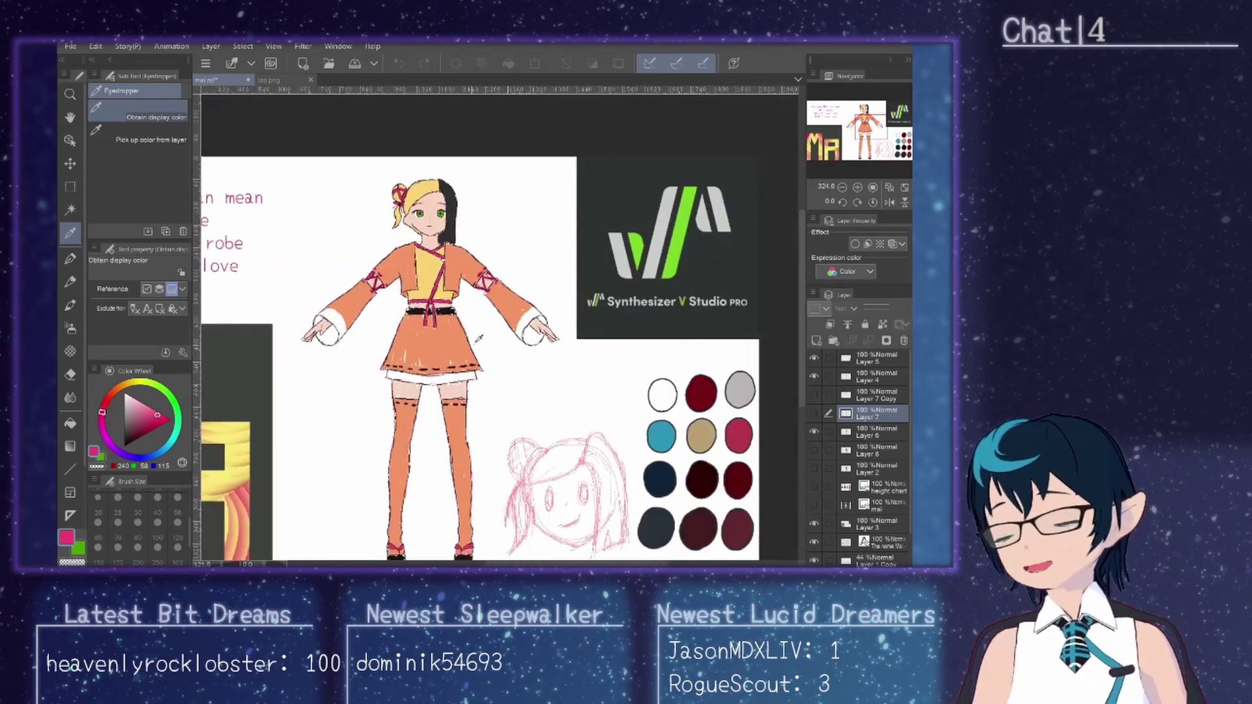
scroll(525, 349, "up", 1)
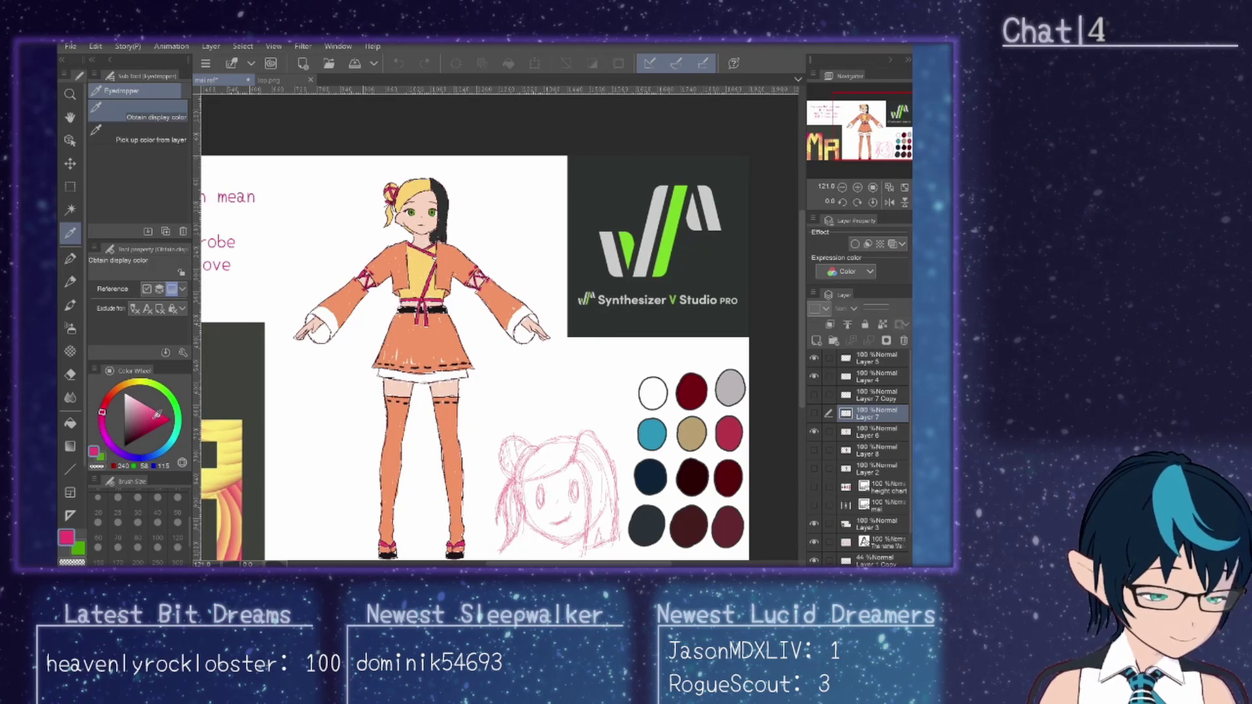
left_click_drag(158, 416, 141, 418)
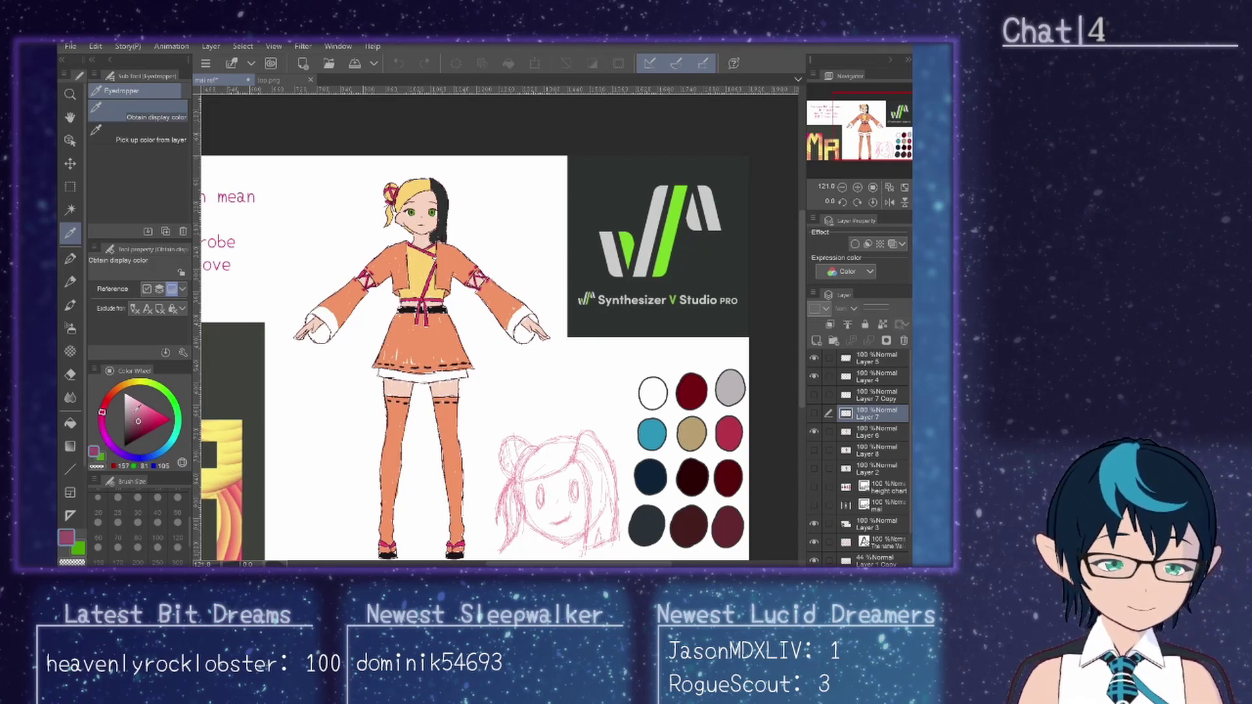
Step: Try a G-pen stroke of the muted pink over the dark red swatches on Layer 5 and undo it
left_click(70, 259)
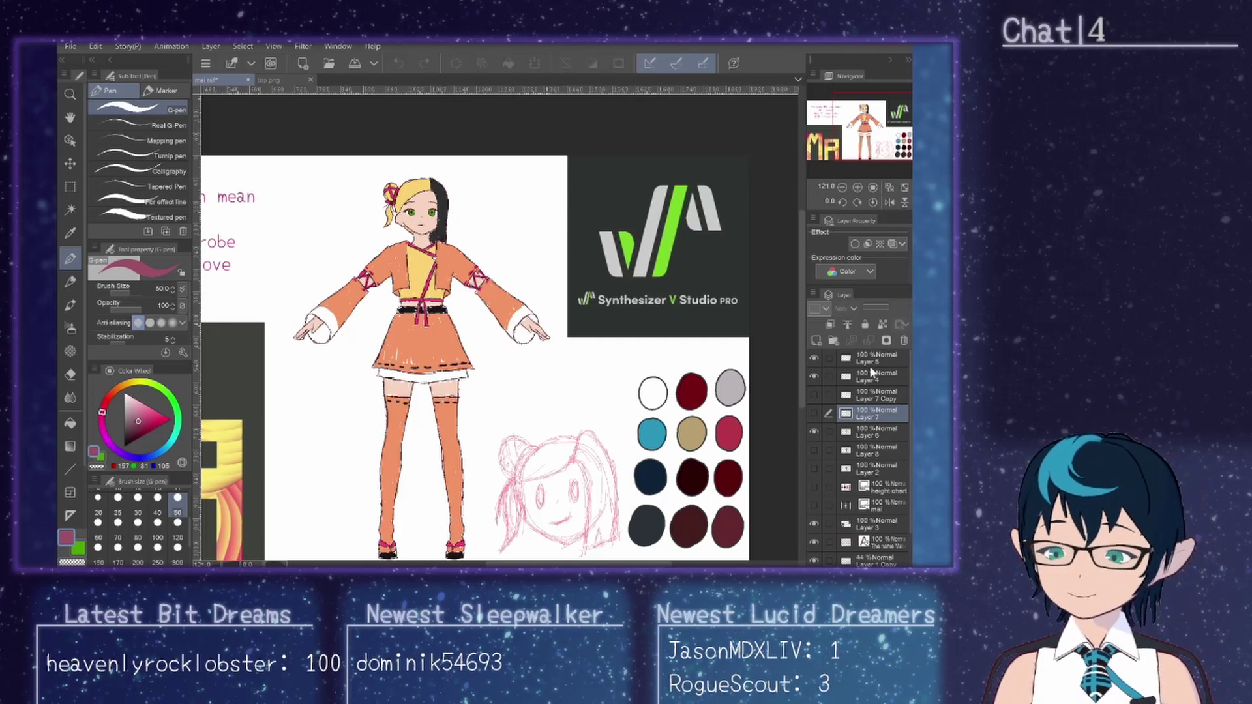
left_click(870, 363)
left_click_drag(665, 521, 724, 522)
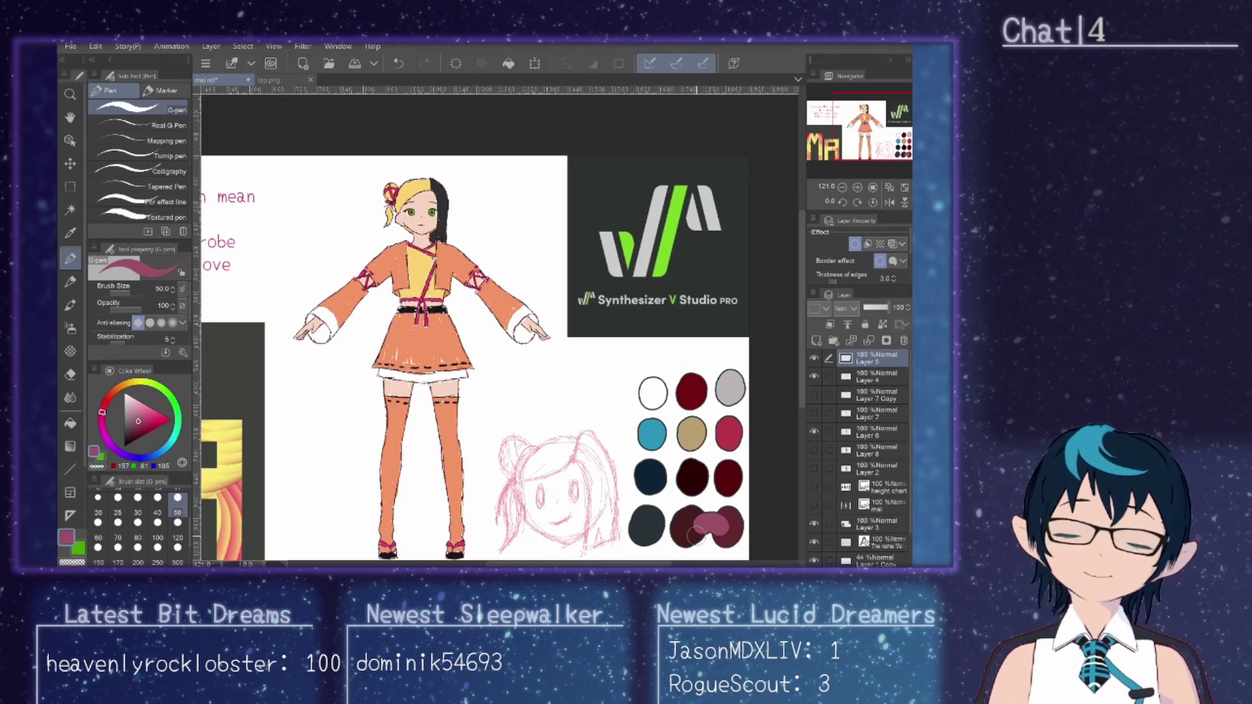
key("ctrl+z")
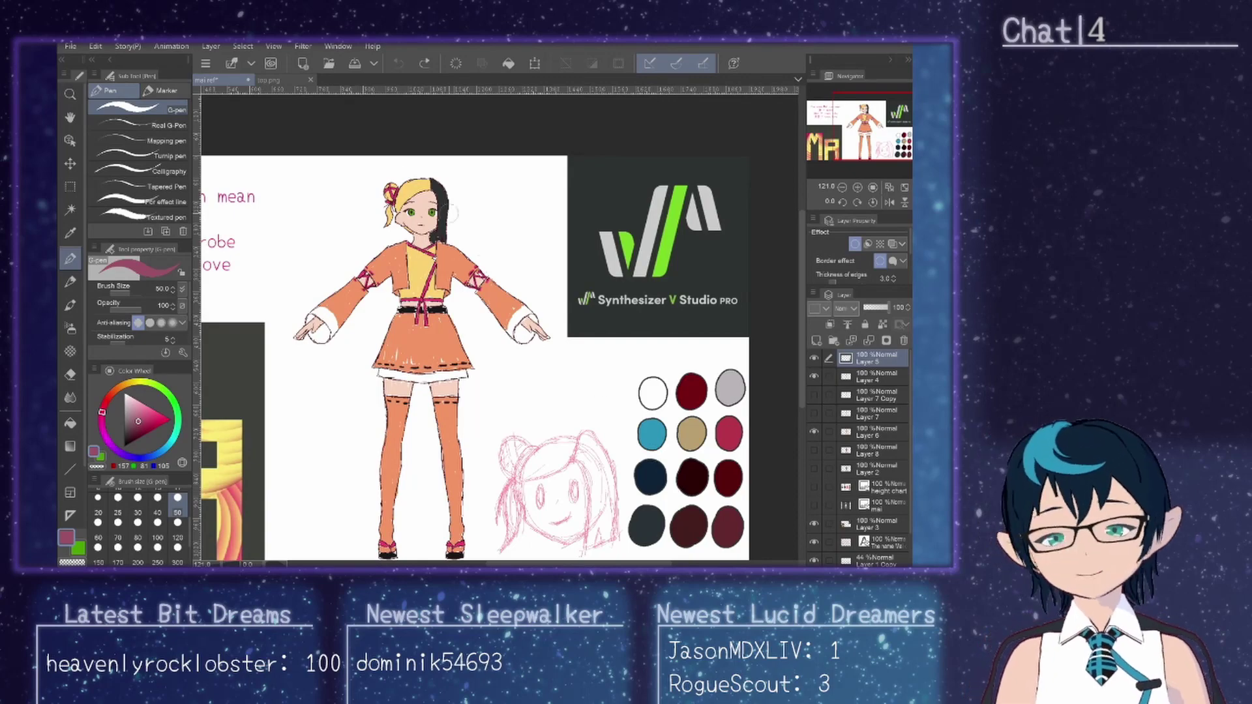
Step: In top.png, merge Layer 4 Copy with Layer 3 and add a new raster layer above Layer 3 Copy
left_click(290, 82)
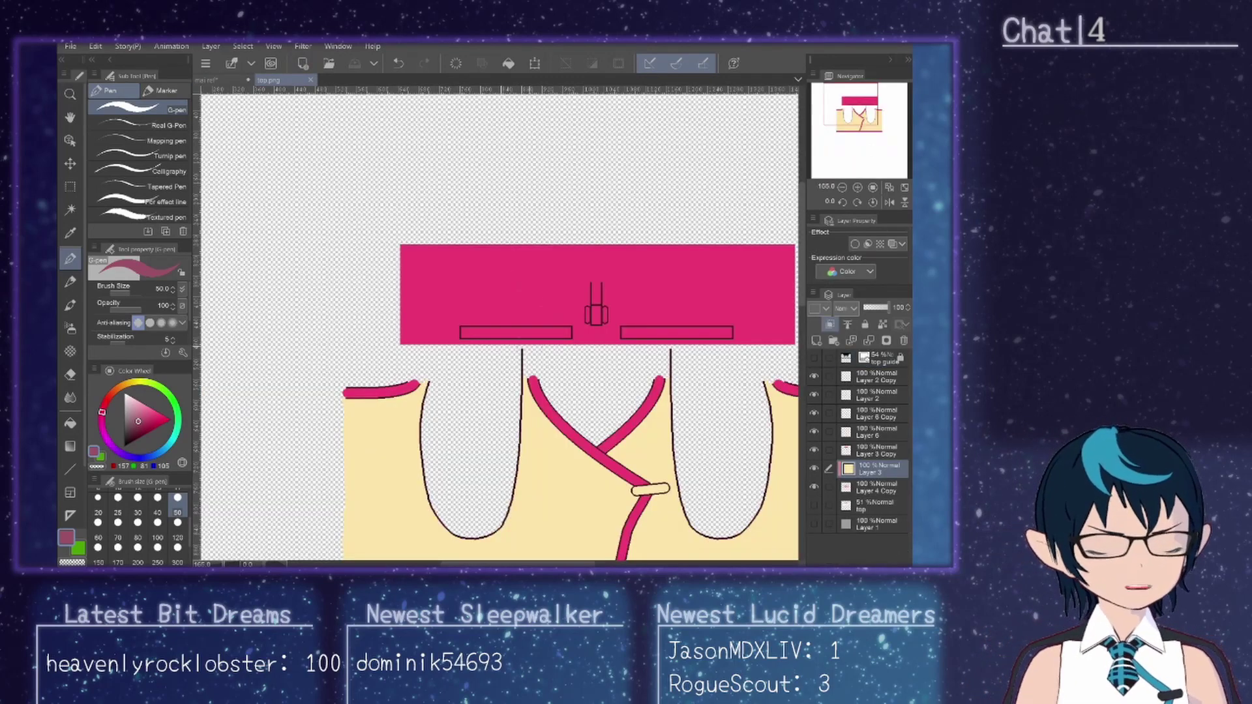
left_click(887, 487, "ctrl")
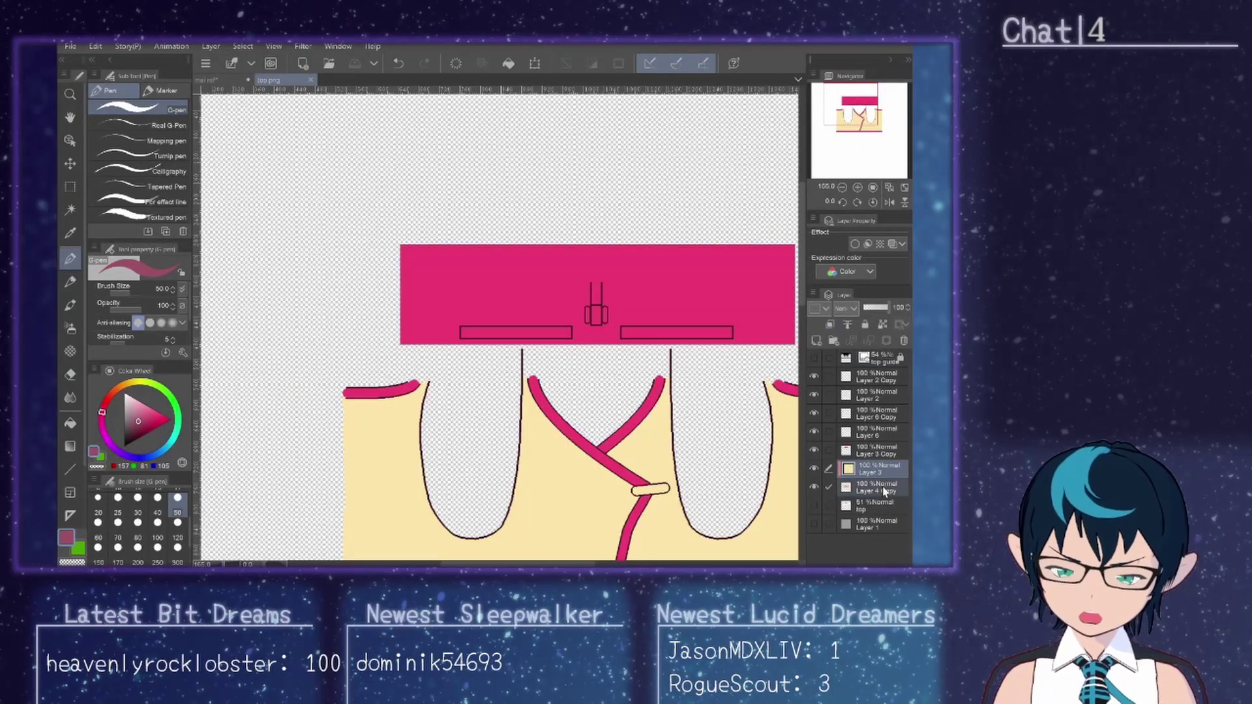
right_click(887, 488)
left_click(852, 440)
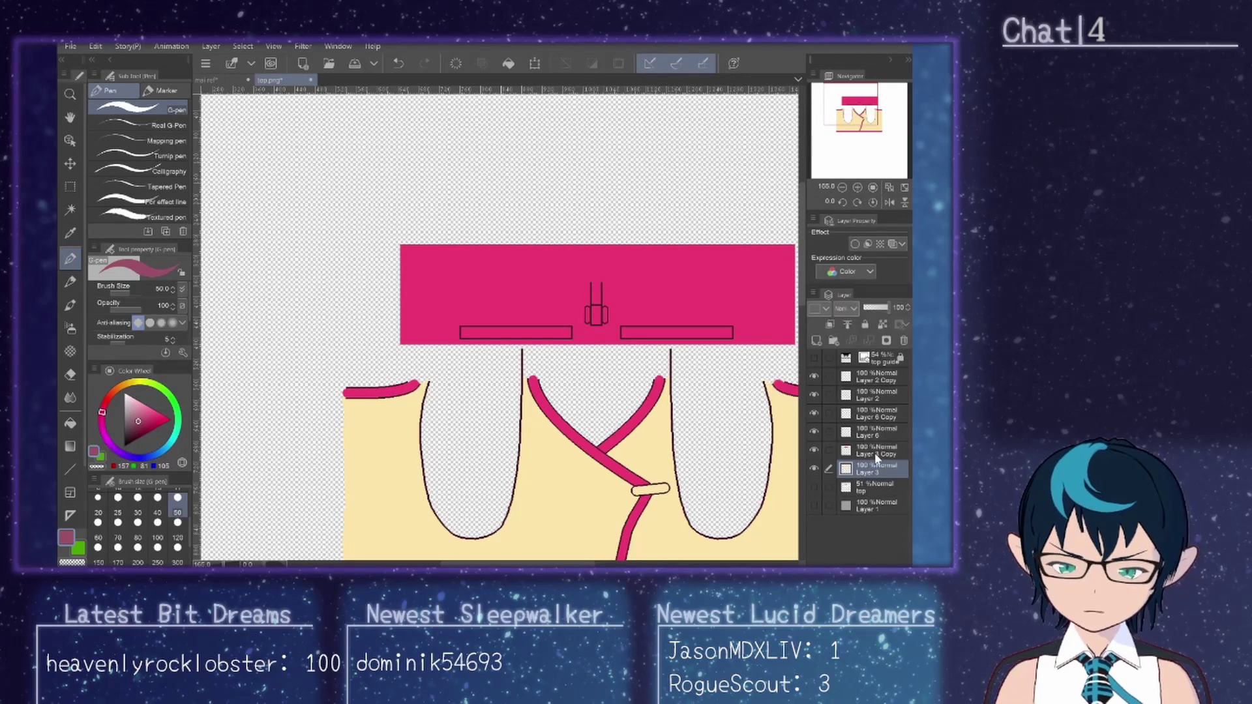
left_click(814, 342)
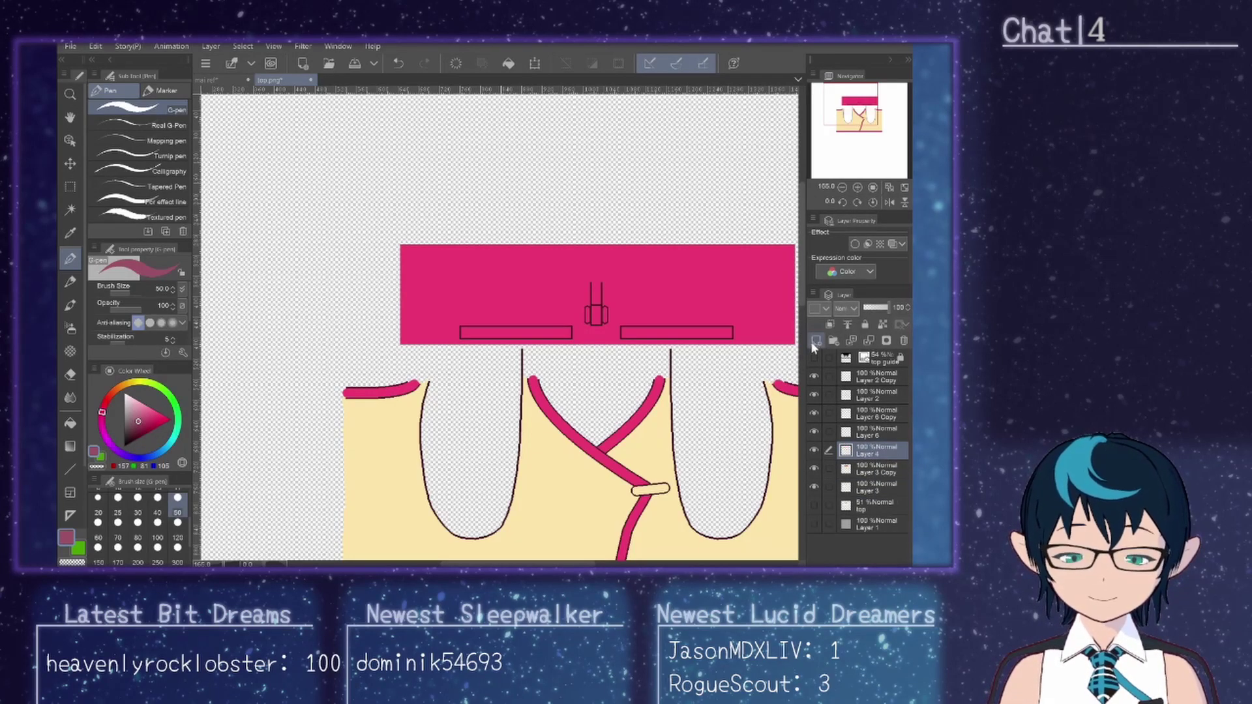
Step: Try a Rough pencil stroke of muted pink inside the top's toggle on Layer 4, undo it and return to the G-pen
left_click(71, 282)
scroll(657, 503, "up", 1)
scroll(657, 503, "up", 5)
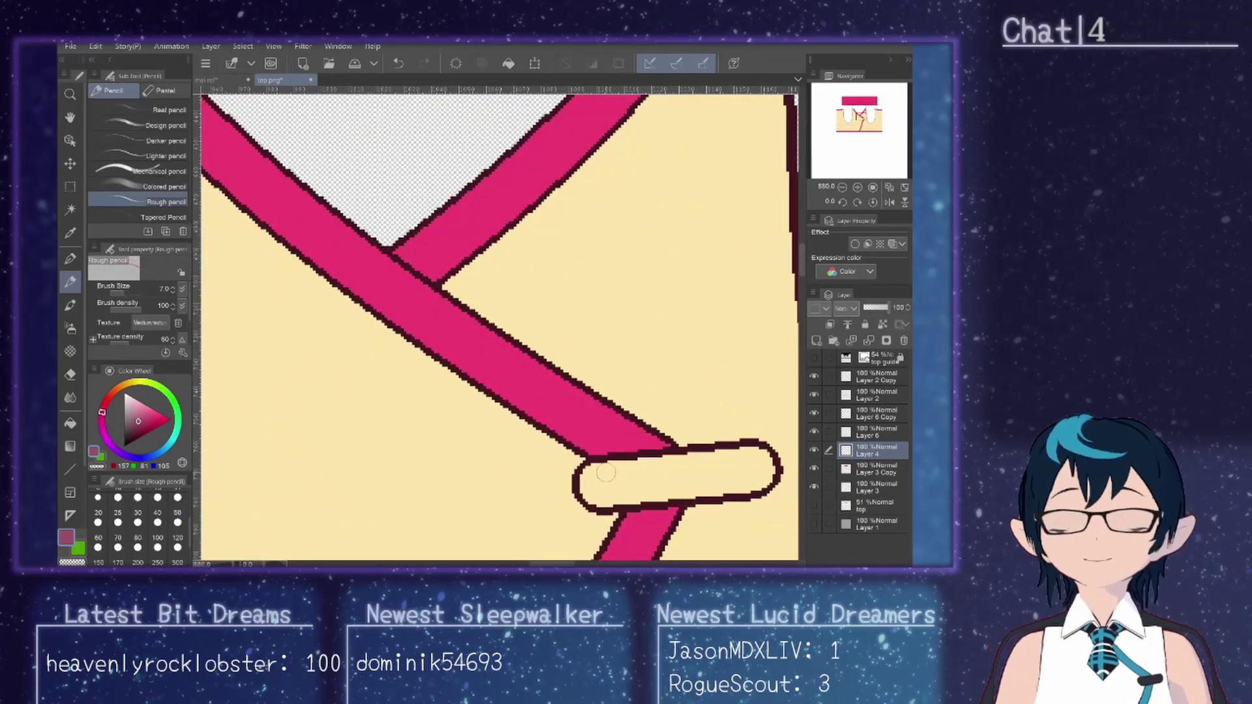
left_click_drag(605, 473, 594, 475)
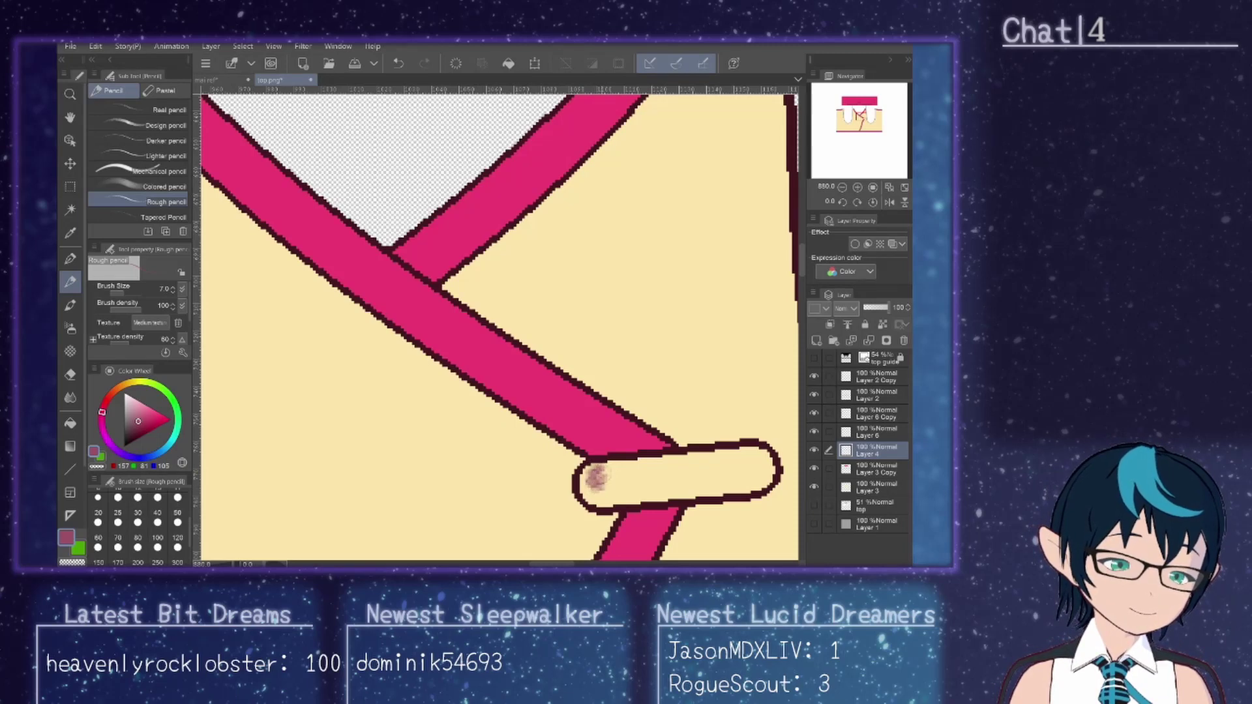
key("ctrl+z")
key("p")
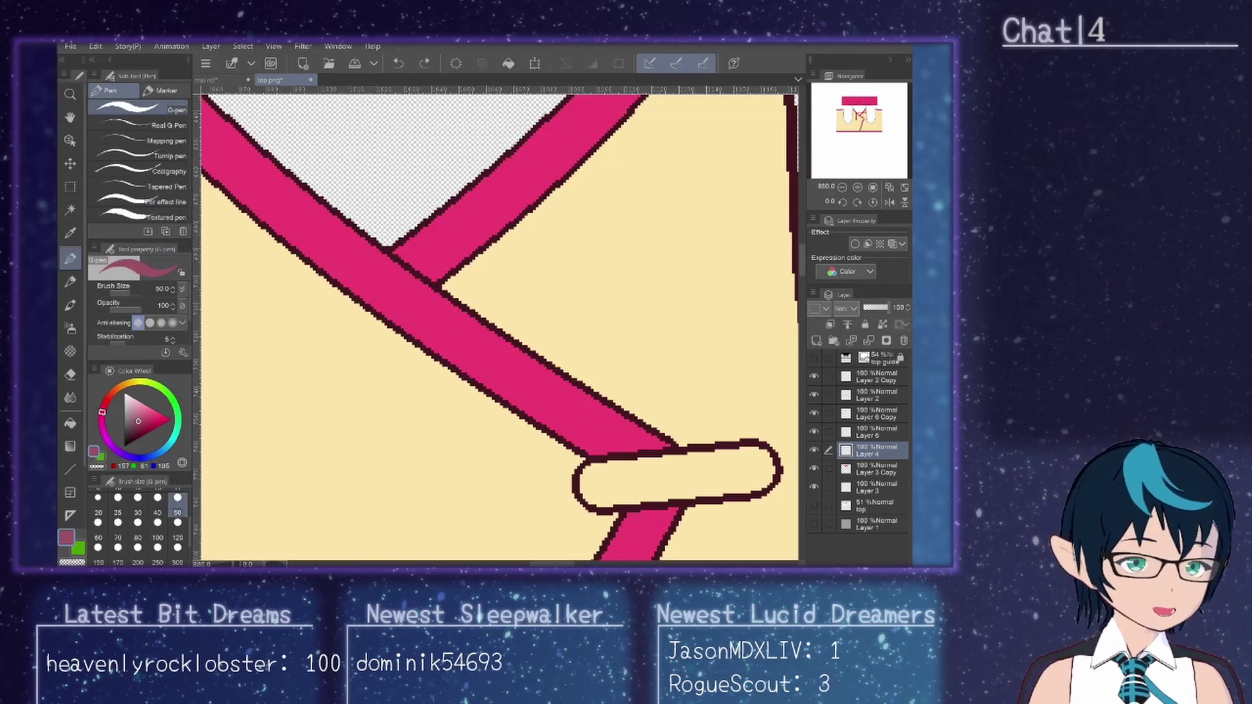
Step: Fill the toggle on the top with muted pink on Layer 4, using the G-pen at brush size 7
scroll(138, 528, "up", 5)
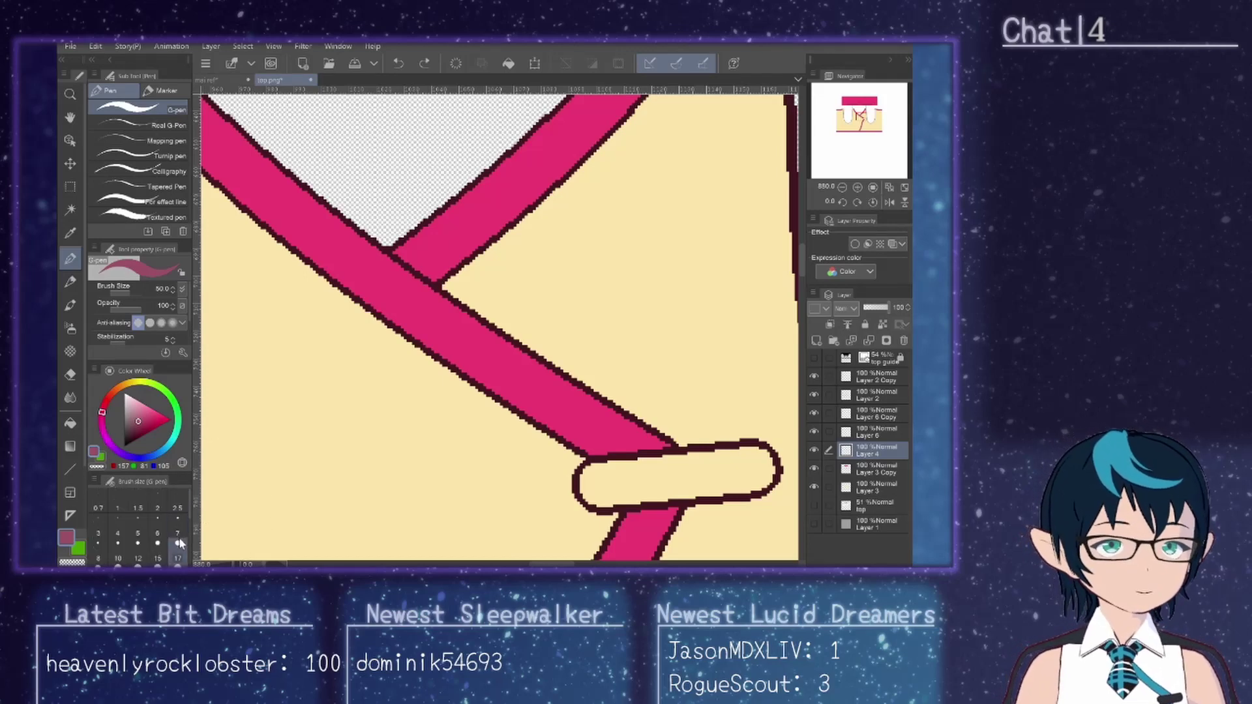
left_click(180, 532)
mouse_move(590, 466)
left_mouse_down()
mouse_move(596, 495)
mouse_move(610, 466)
mouse_move(629, 464)
mouse_move(642, 492)
mouse_move(675, 486)
mouse_move(681, 465)
mouse_move(756, 455)
mouse_move(766, 479)
mouse_move(758, 457)
mouse_move(733, 481)
mouse_move(702, 473)
mouse_move(686, 490)
mouse_move(701, 461)
left_mouse_up()
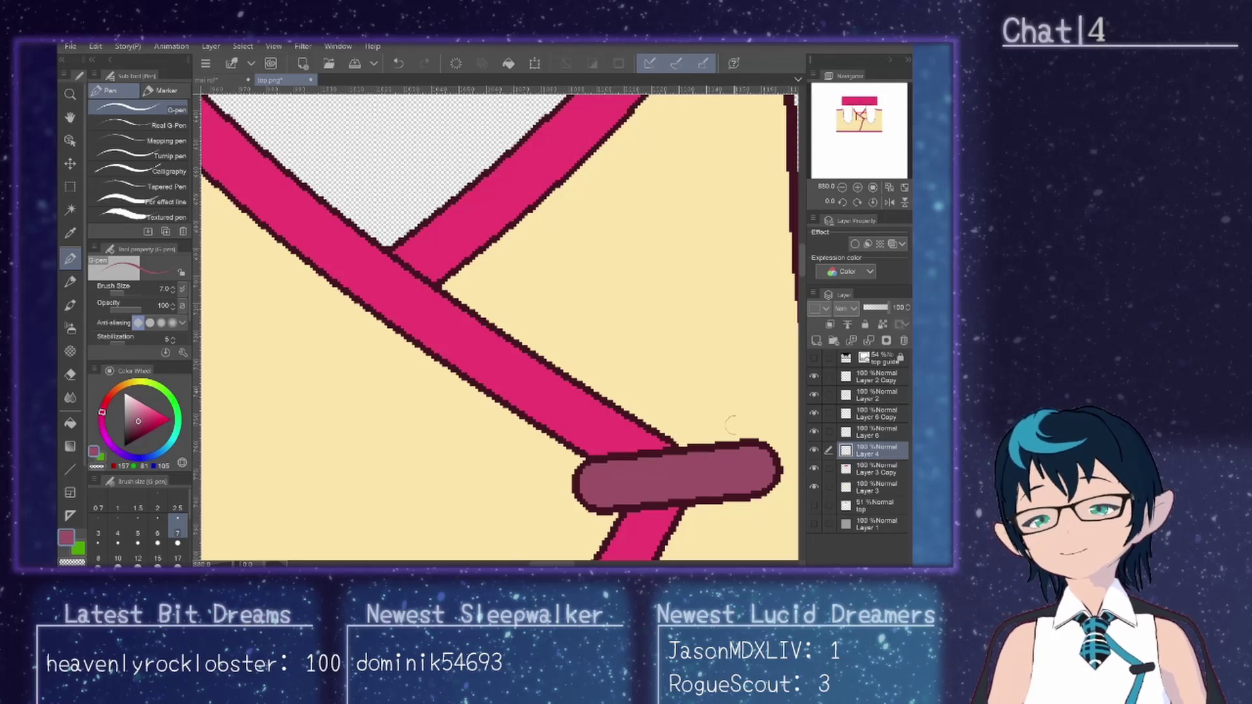
Step: Save the texture as top in PNG format in the Mai folder, overwriting the existing file and accepting the loss of layer information
scroll(717, 430, "down", 3)
scroll(734, 409, "down", 6)
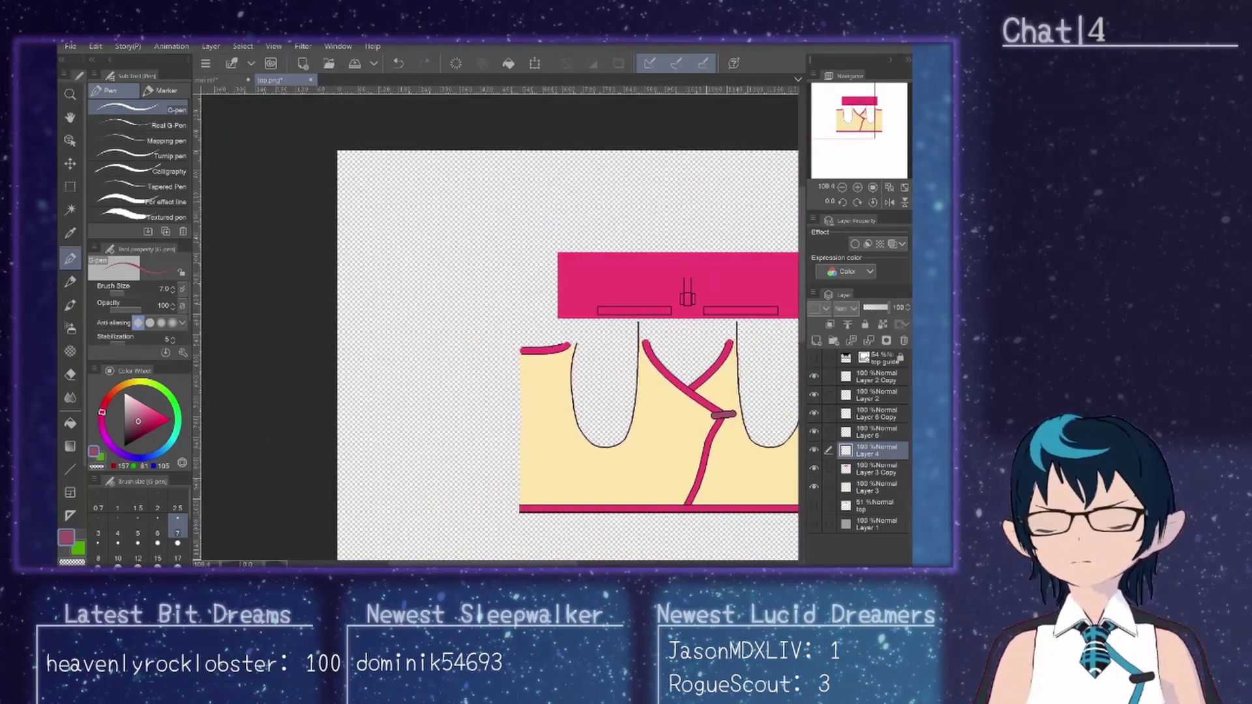
left_click_drag(575, 564, 609, 564)
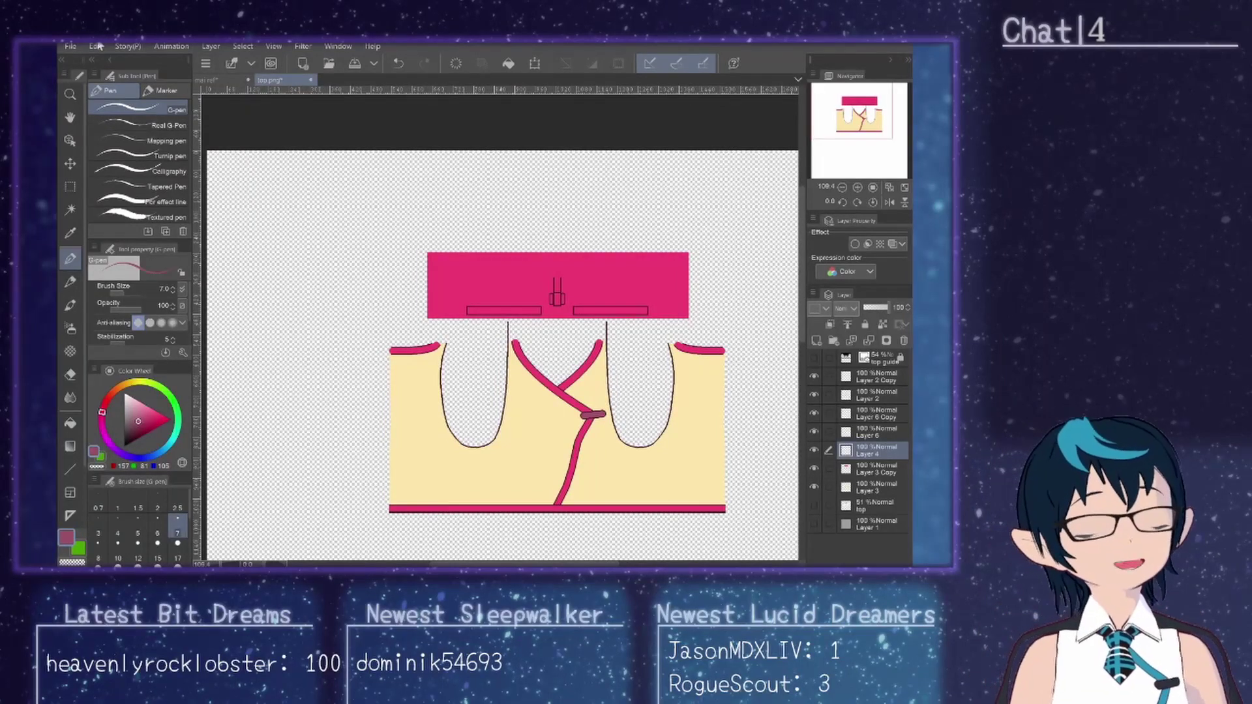
left_click(71, 46)
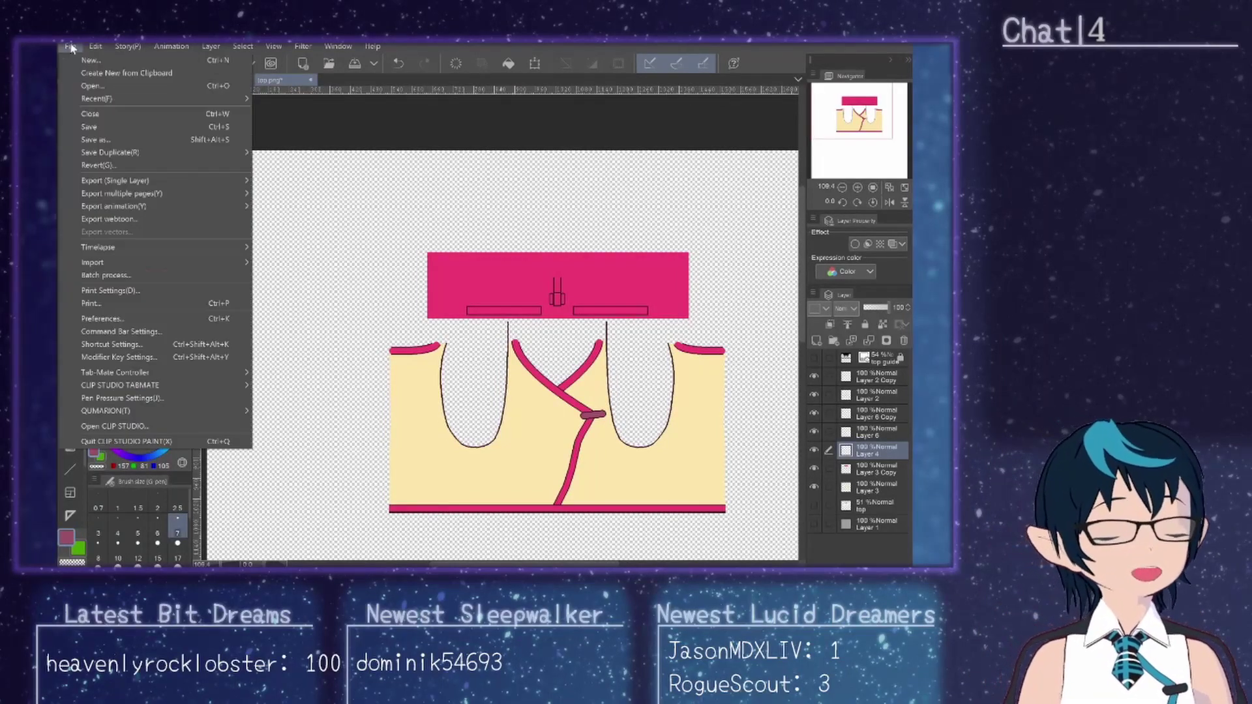
left_click(112, 132)
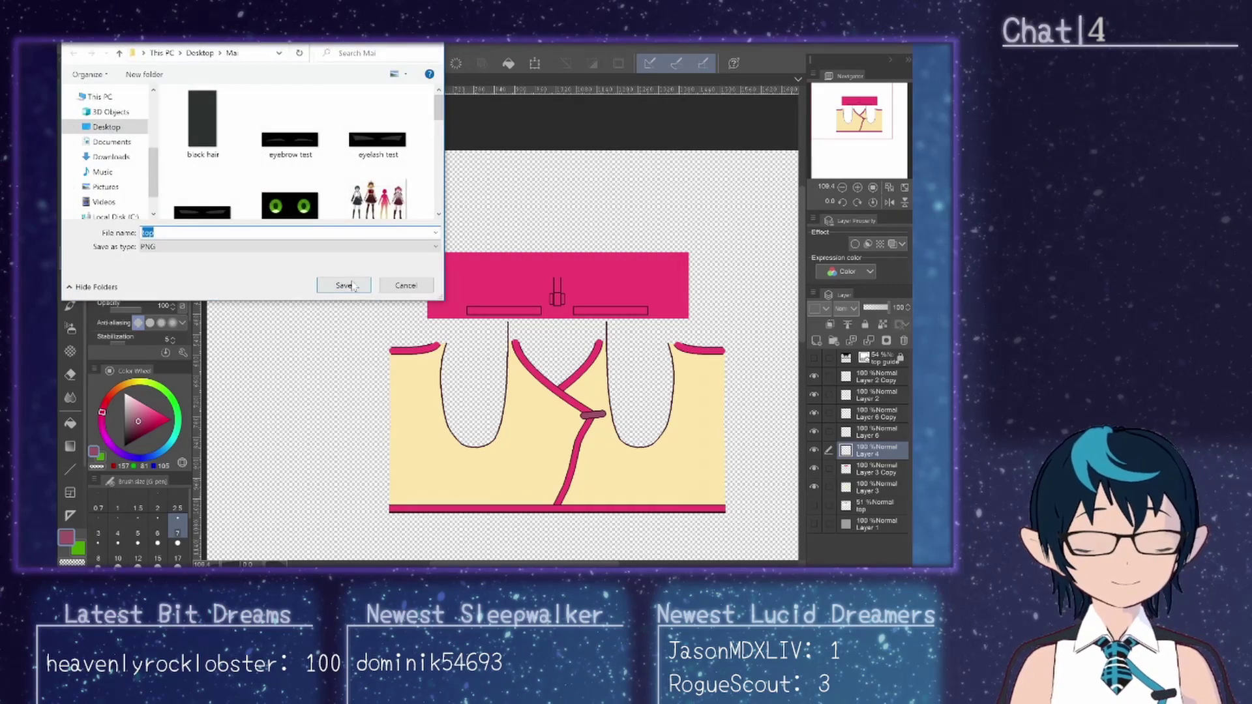
left_click(352, 286)
left_click(517, 303)
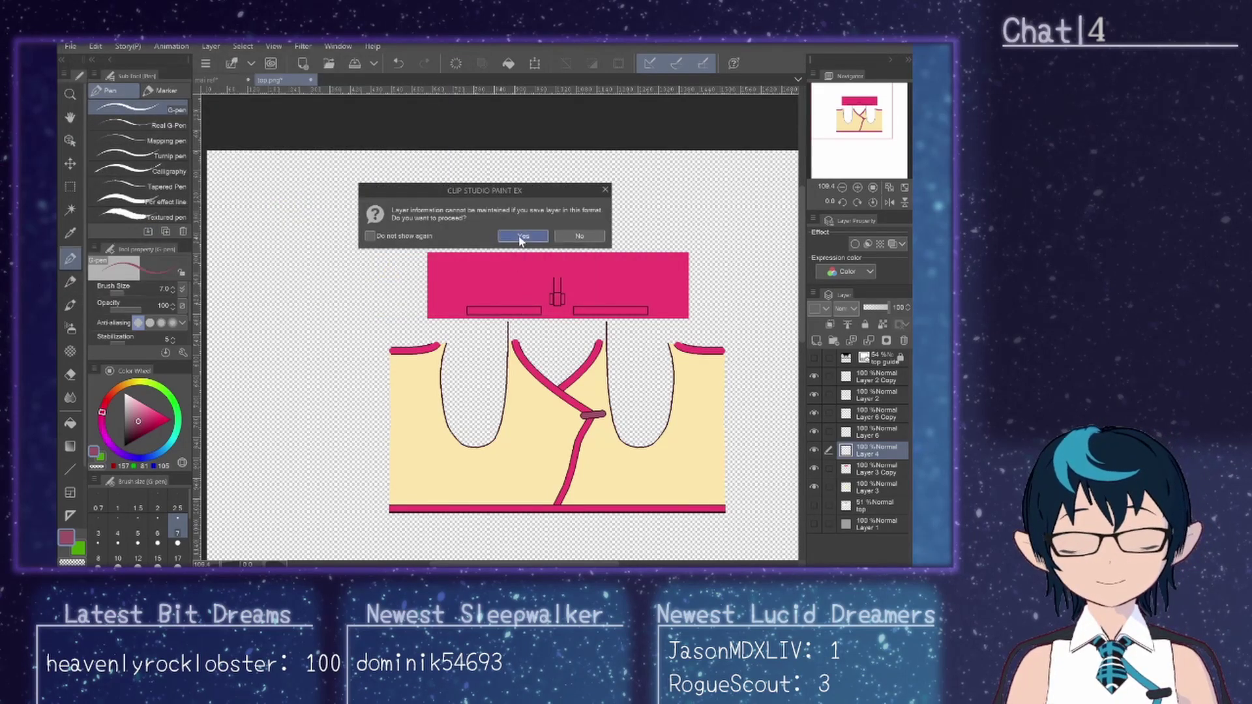
Step: Switch to VRoid Studio's Texture Editor and import the top image into the Dress (Long Sleeve) texture layer
key("alt+Tab")
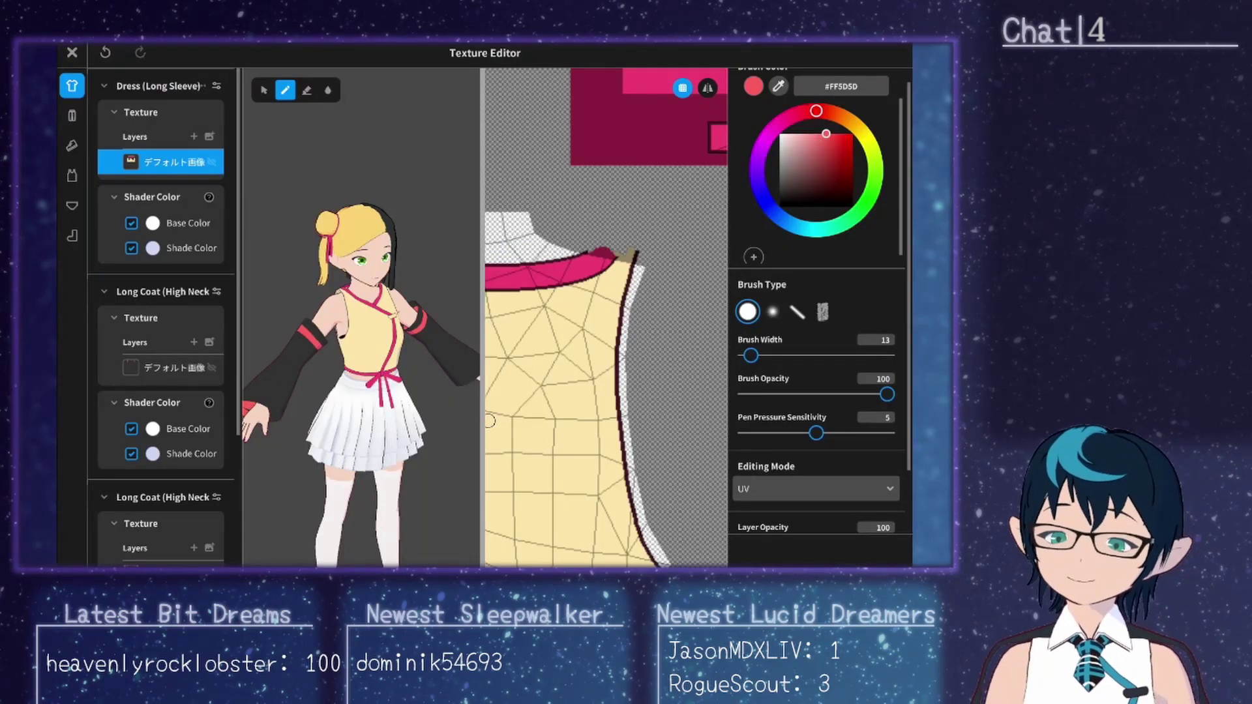
right_click(165, 168)
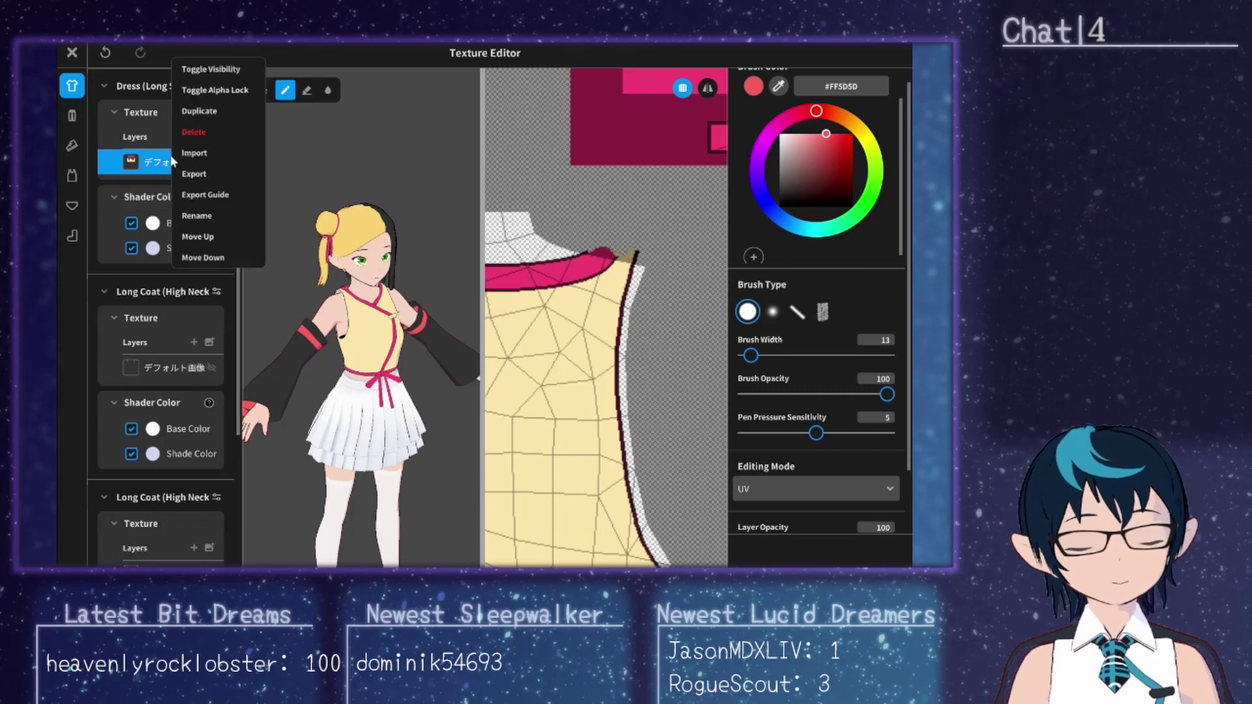
left_click(189, 153)
scroll(294, 195, "down", 3)
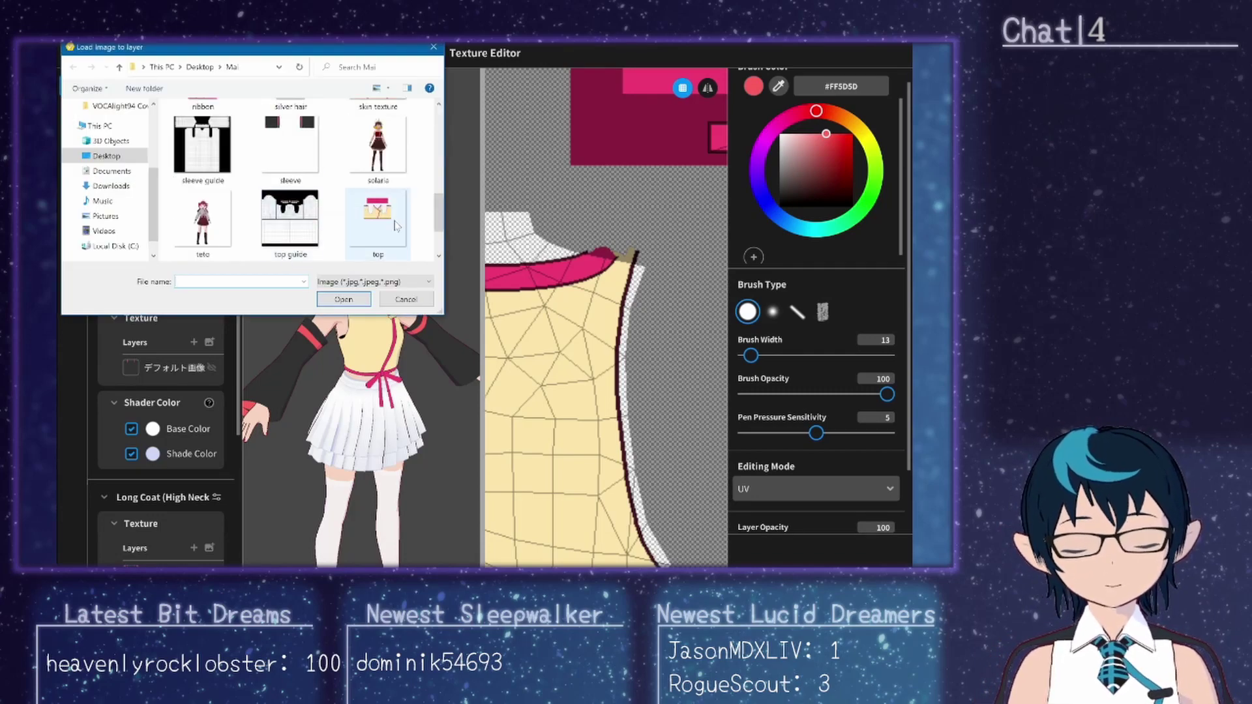
left_click(378, 219)
left_click(343, 299)
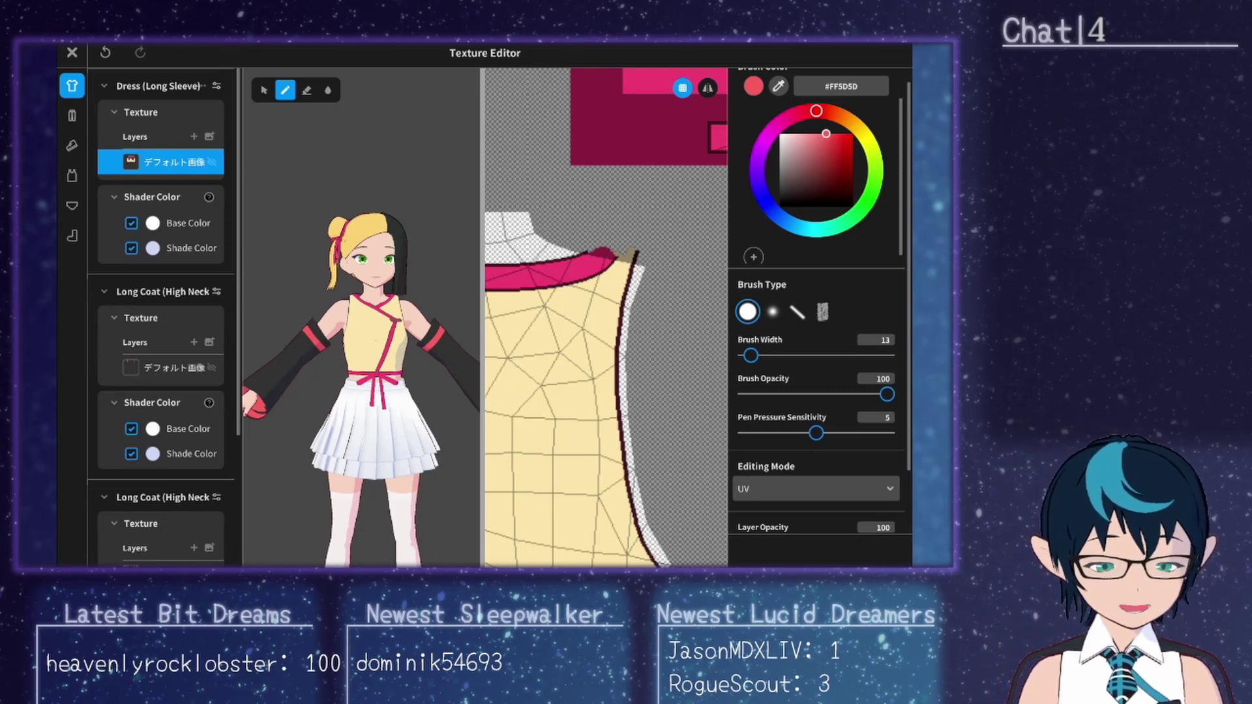
Step: Examine the re-textured top and the whole outfit on the avatar, from the head down to the sandals and from slightly different angles
scroll(361, 377, "down", 3)
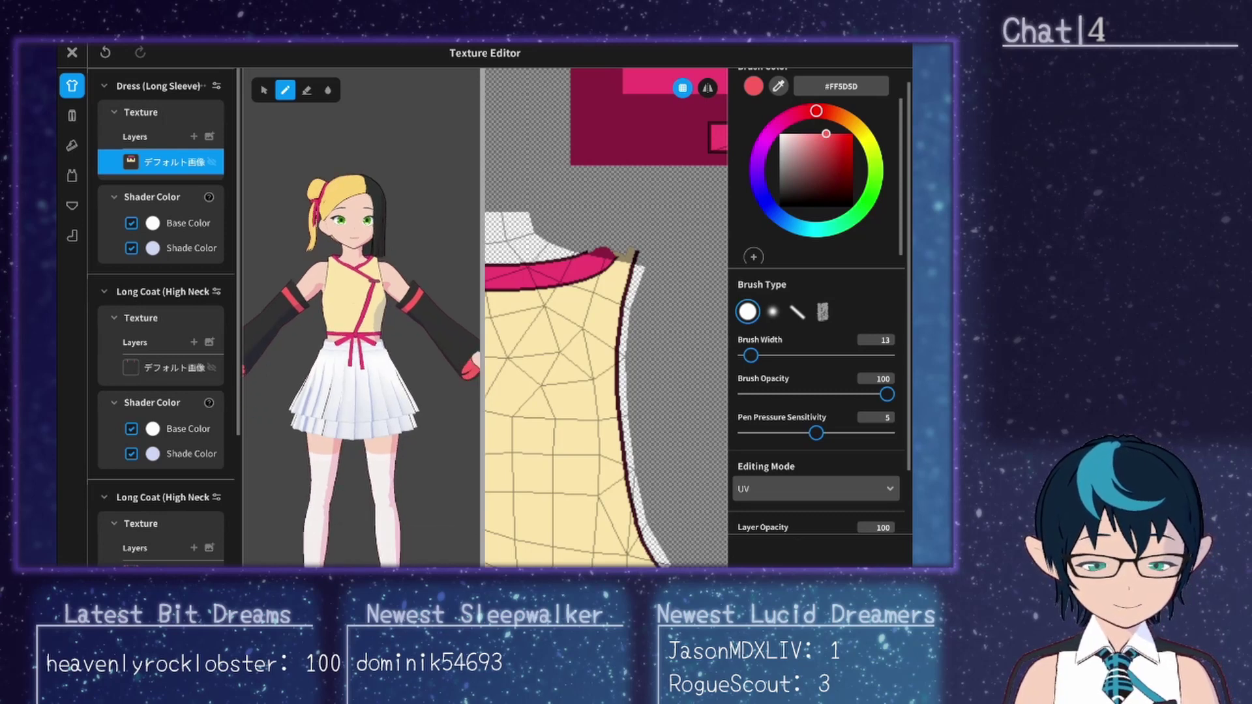
scroll(361, 385, "up", 1)
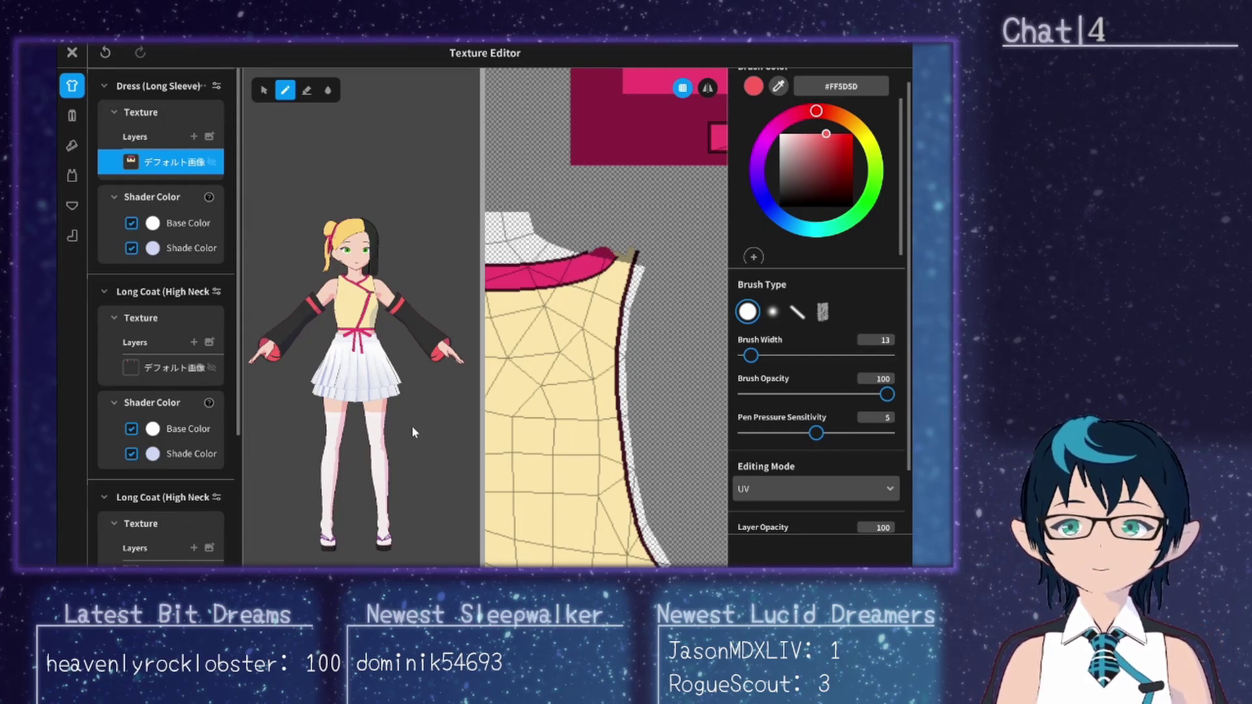
mouse_move(412, 425)
left_mouse_down()
mouse_move(358, 430)
mouse_move(409, 428)
left_mouse_up()
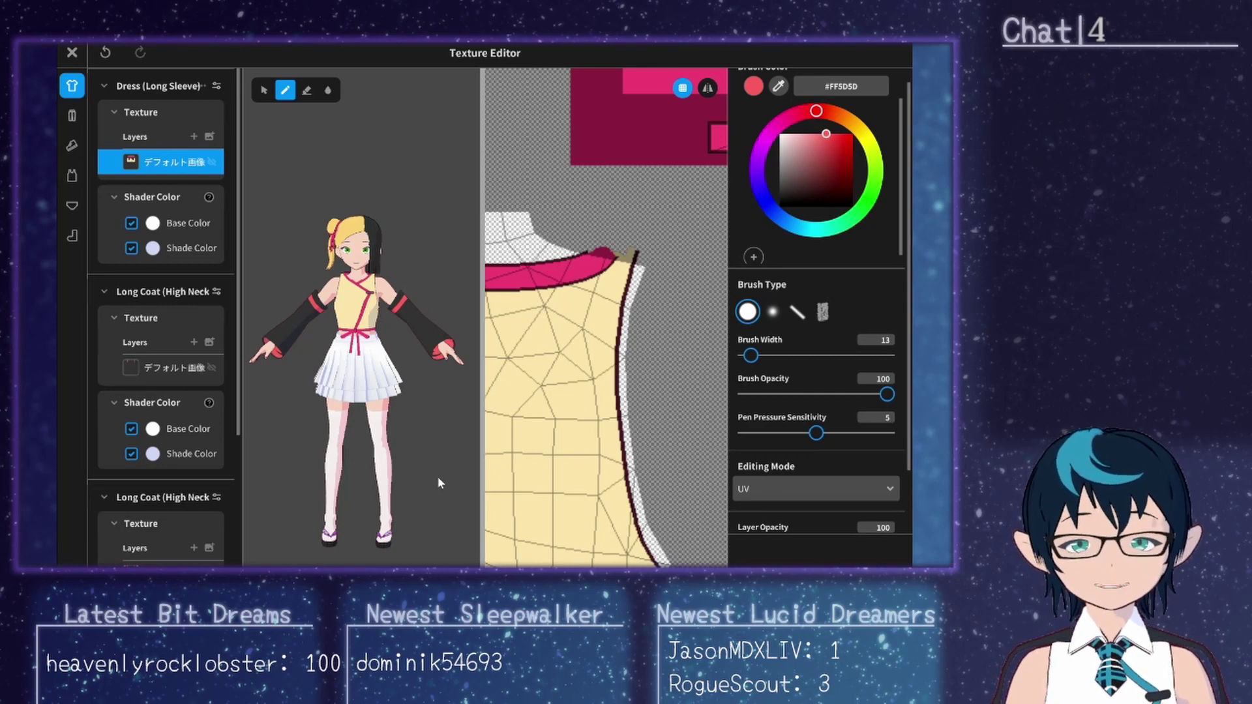
left_click_drag(436, 479, 430, 444)
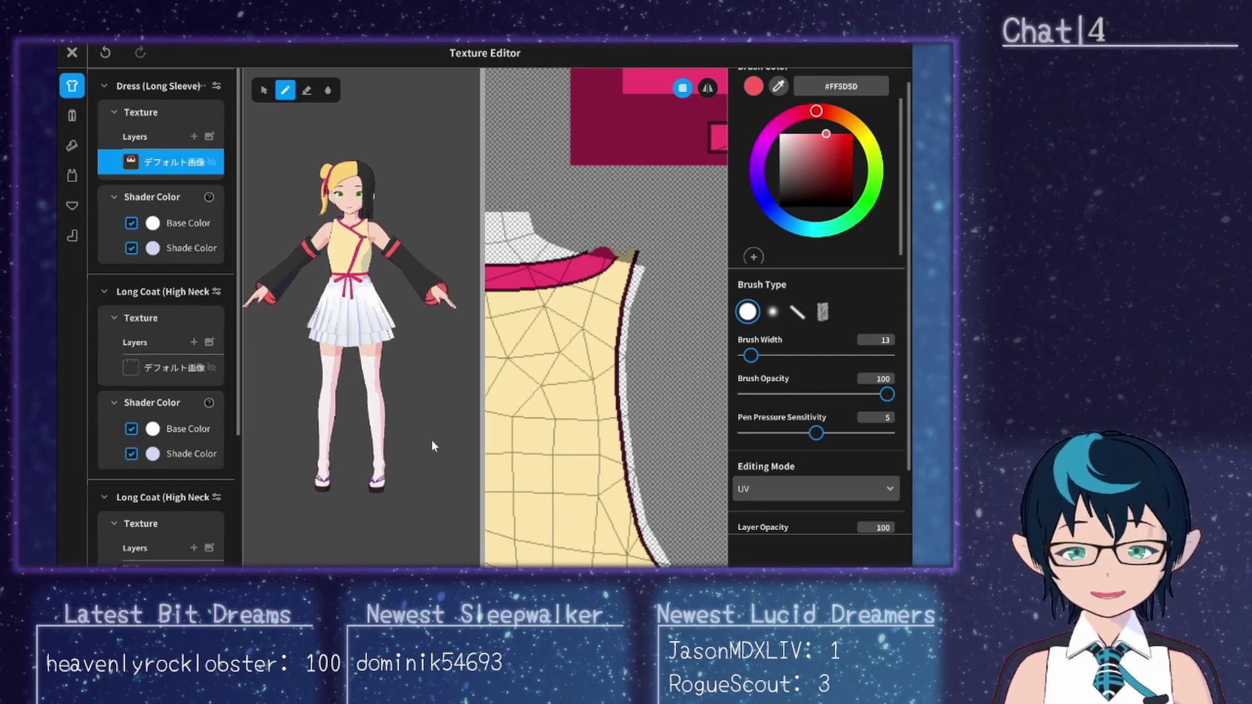
scroll(399, 491, "up", 5)
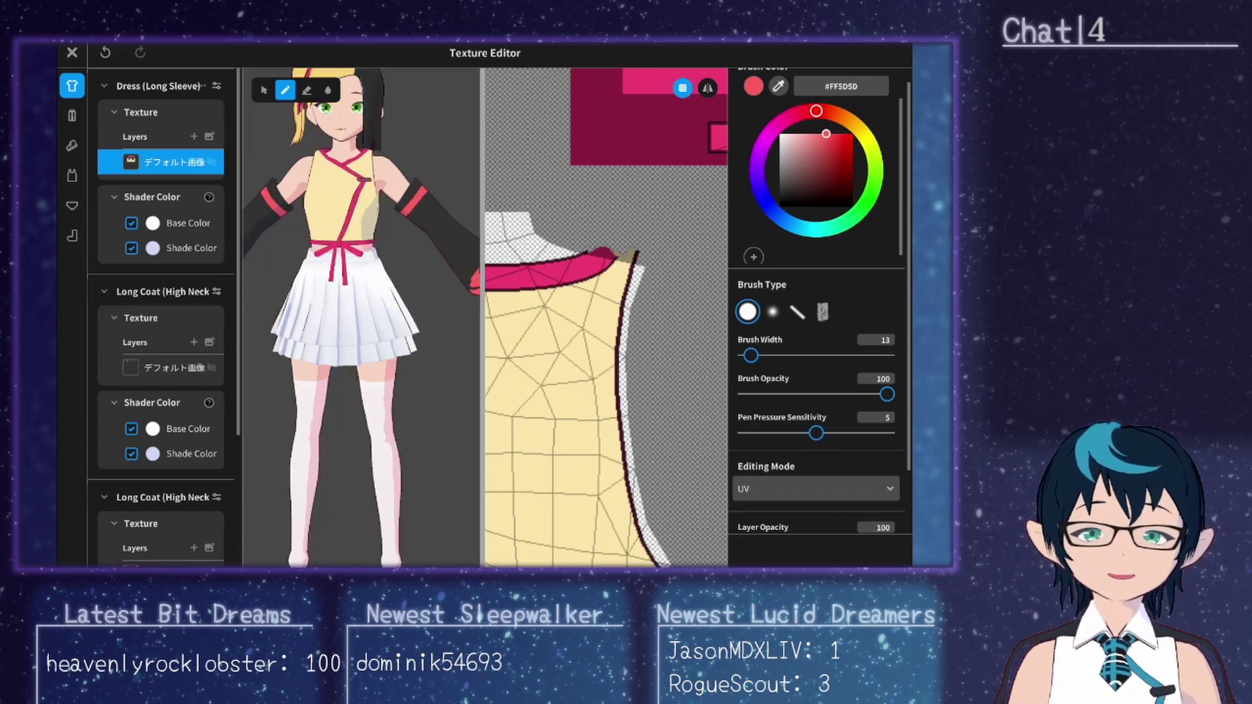
left_click_drag(365, 566, 362, 456)
left_click_drag(337, 463, 363, 451)
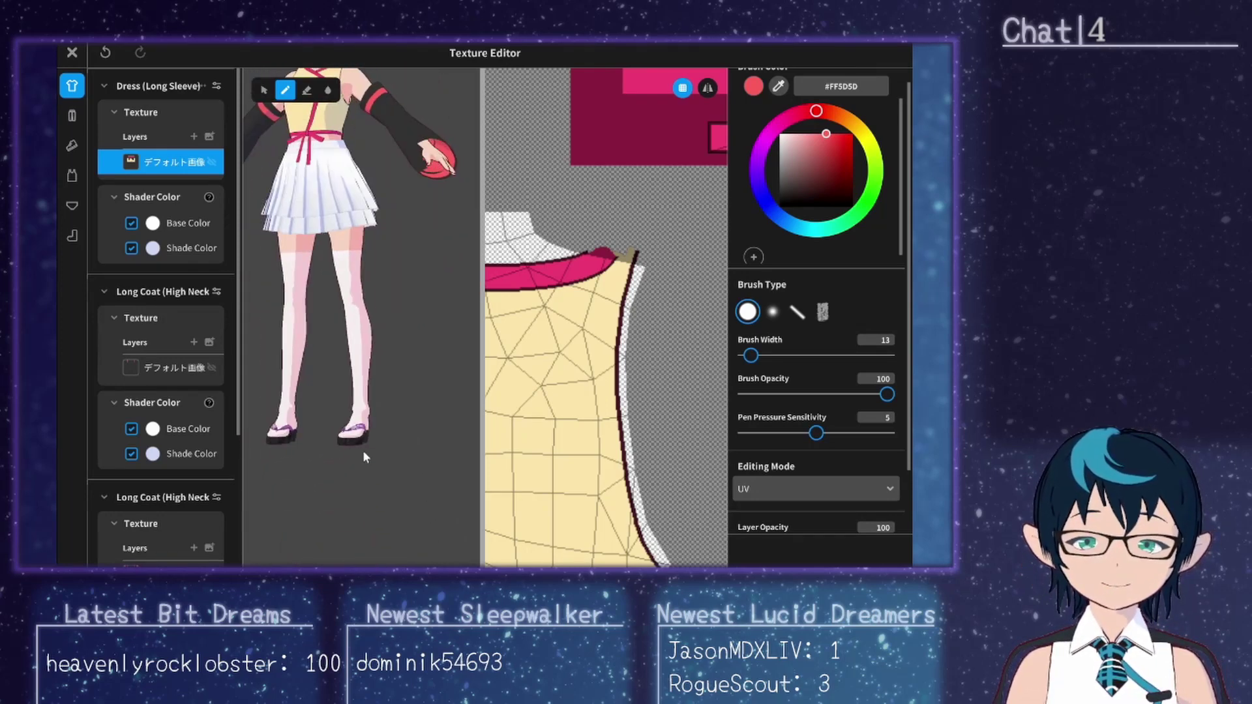
scroll(378, 514, "down", 5)
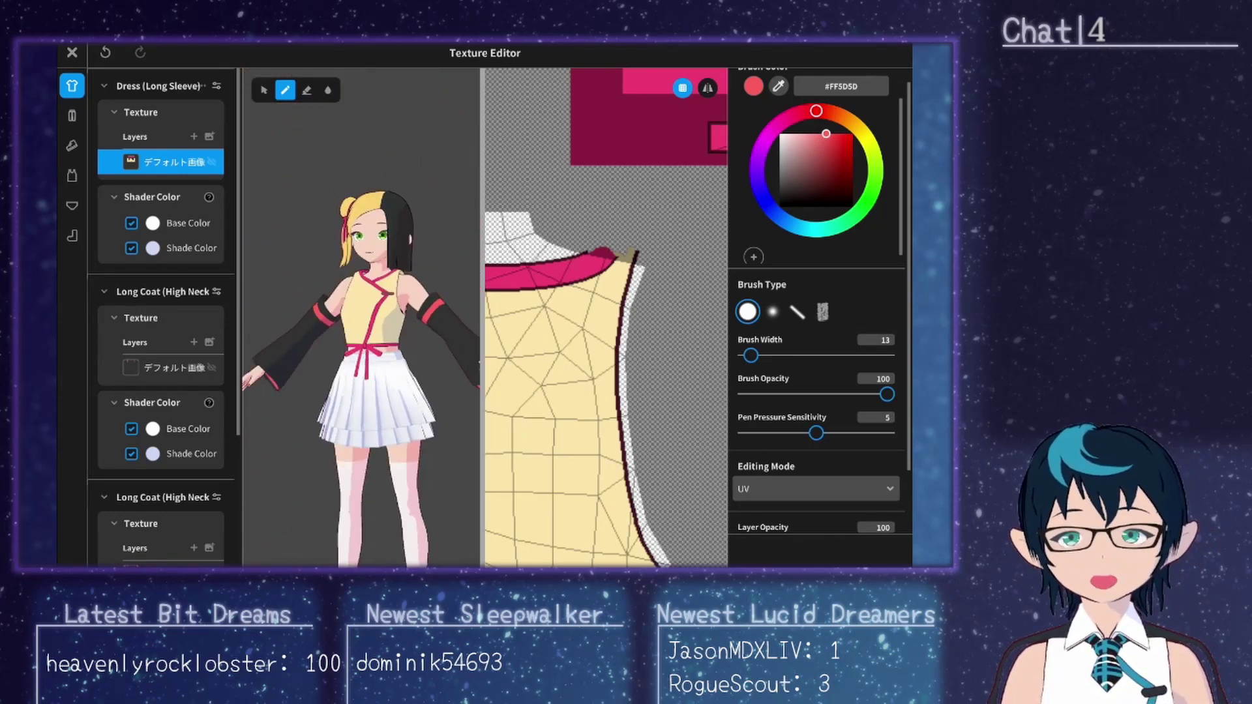
scroll(329, 382, "up", 3)
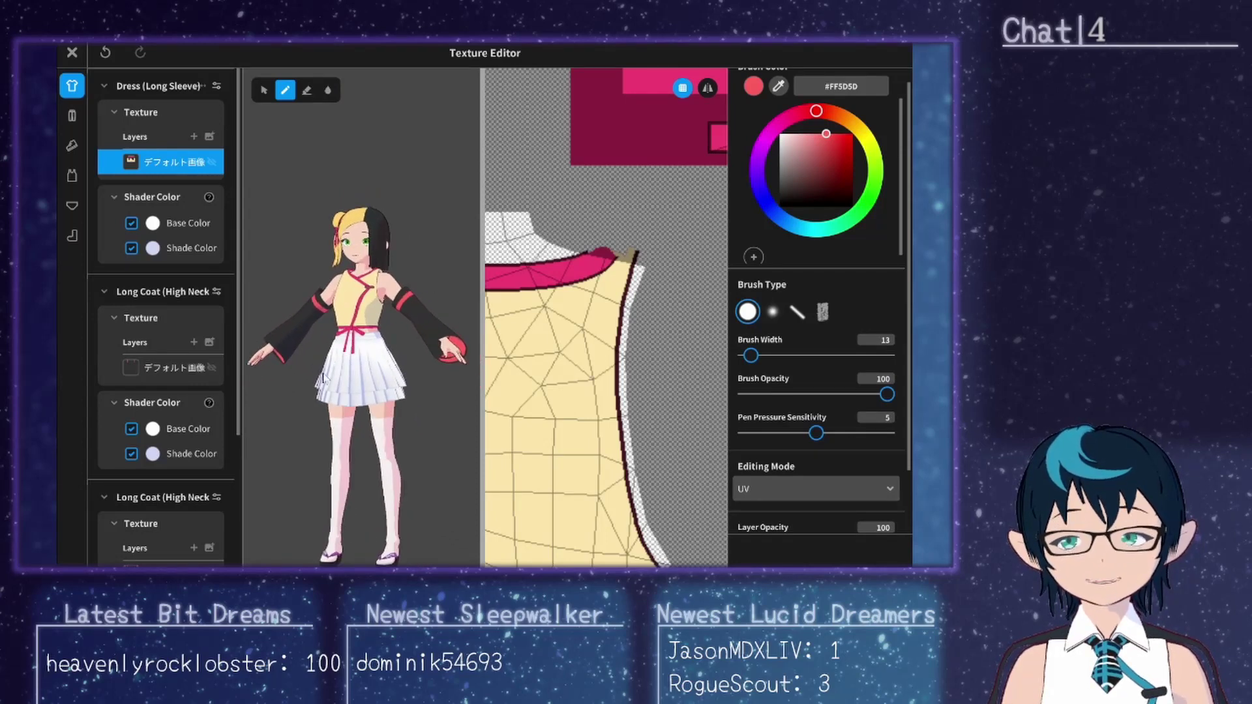